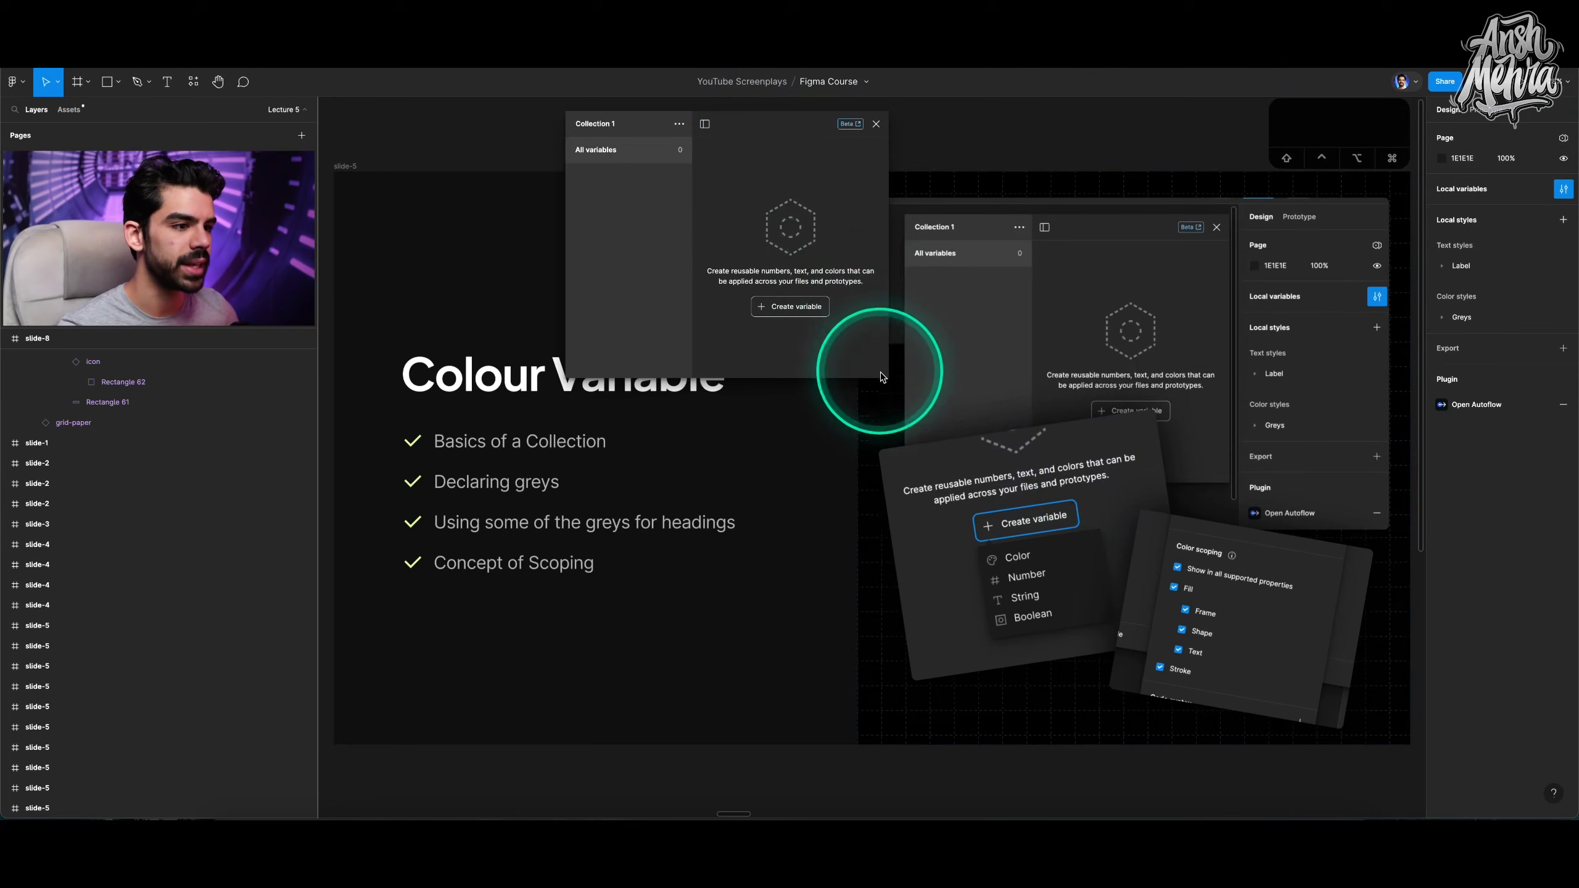
Rename the variables collection to Primitives.
{"action": "left_click_drag", "start_coordinate": [888, 376], "coordinate": [1087, 452]}
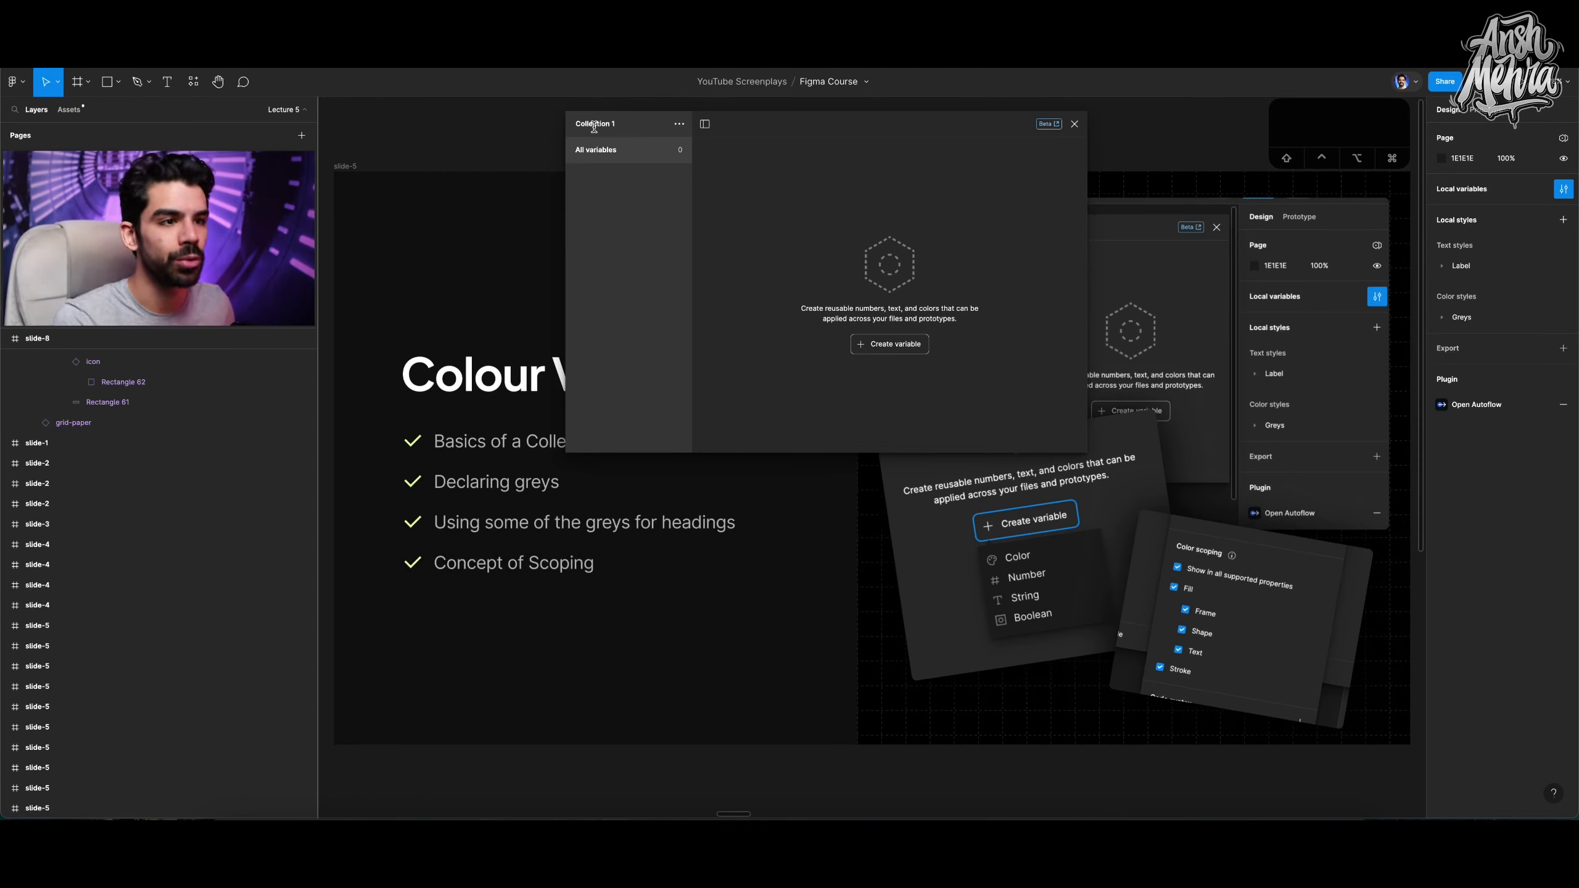
{"action": "left_click", "coordinate": [680, 126]}
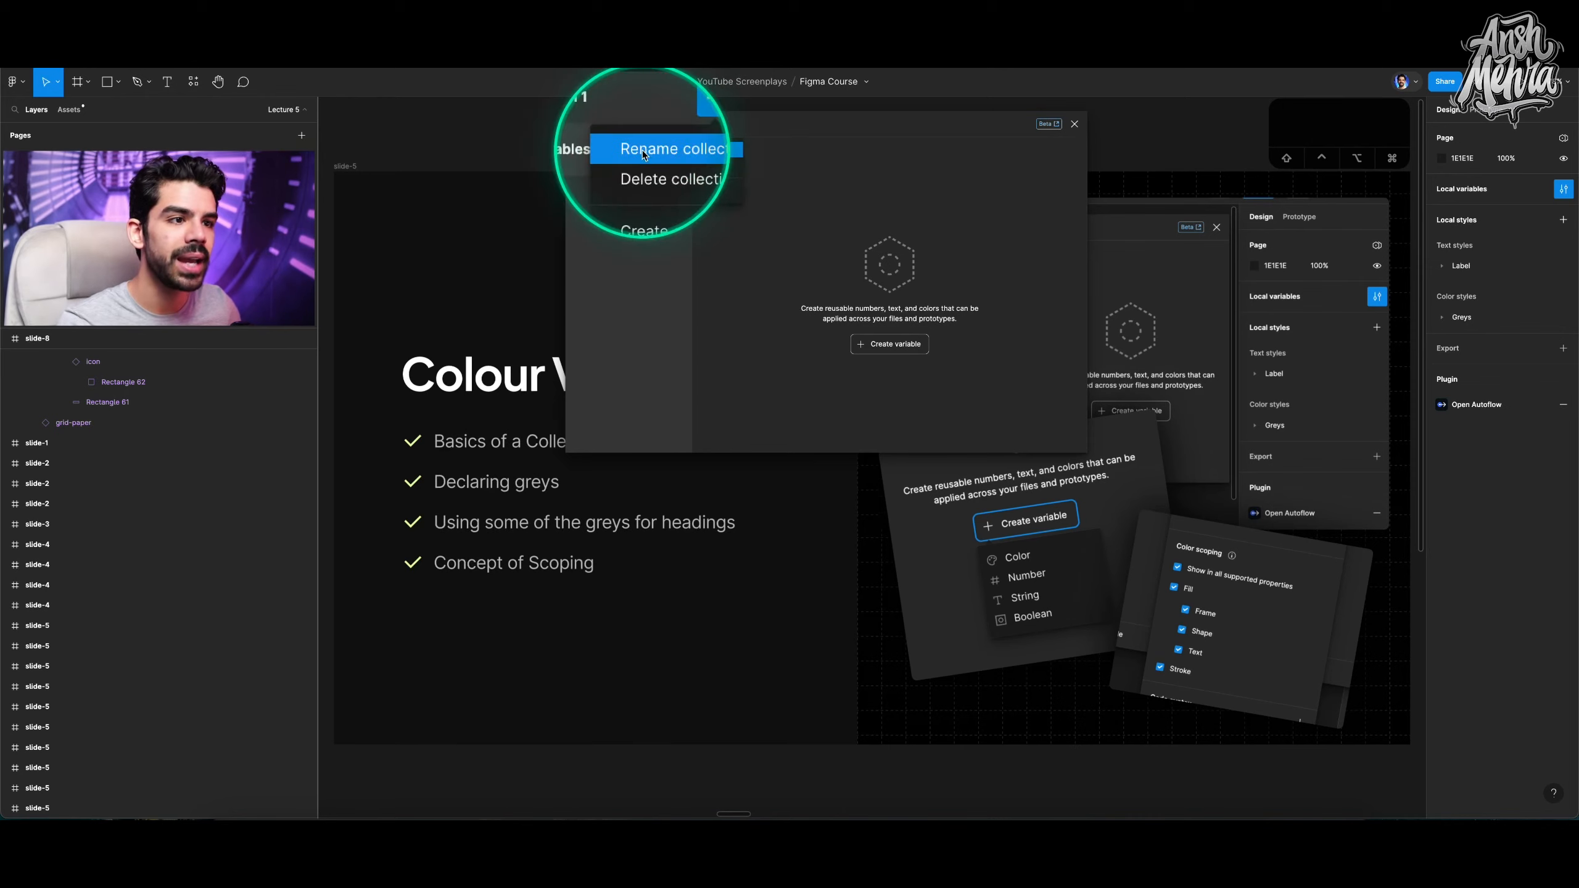
{"action": "left_click", "coordinate": [668, 155]}
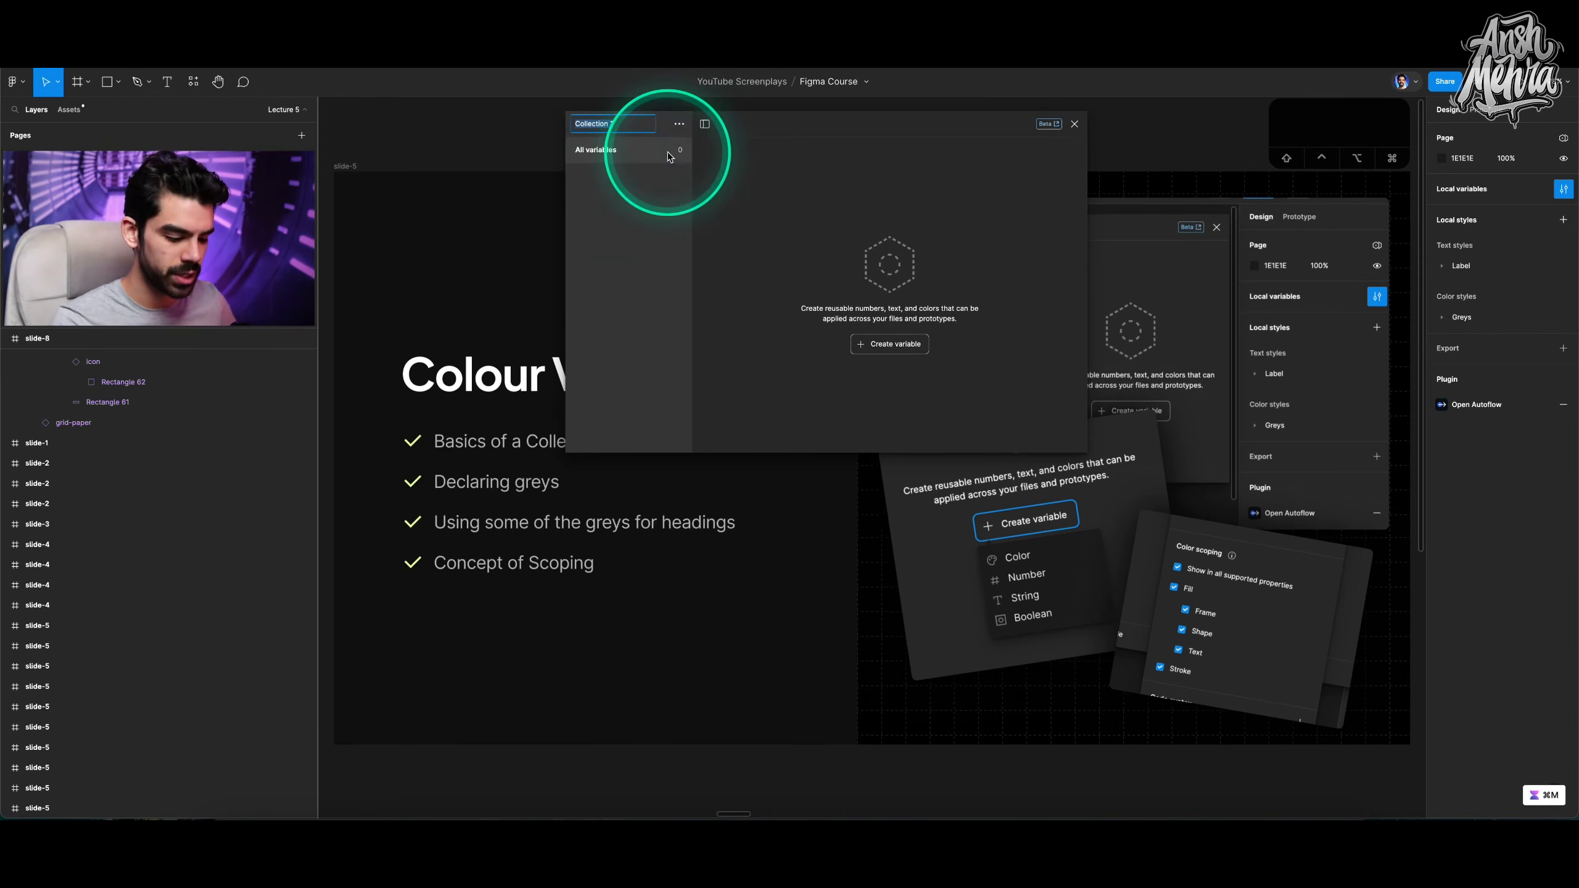
{"action": "type", "text": "Primitives"}
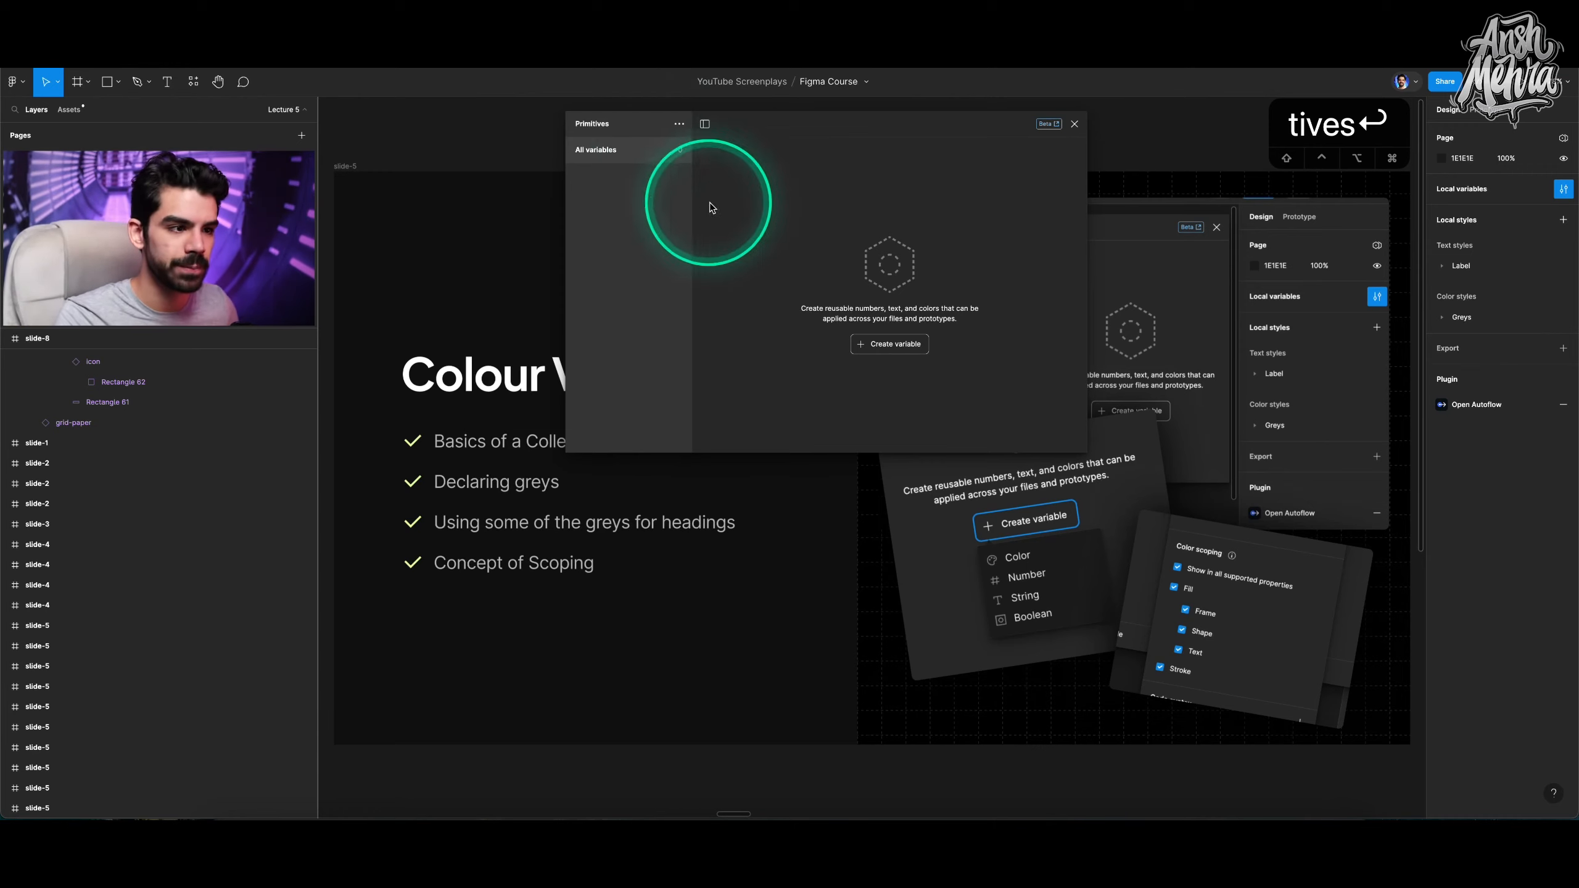
Draw a square on an empty part of the canvas and duplicate it into a row of five squares.
{"action": "scroll", "coordinate": [857, 494], "scroll_direction": "down", "scroll_amount": 5}
{"action": "scroll", "coordinate": [839, 495], "scroll_direction": "down", "scroll_amount": 5}
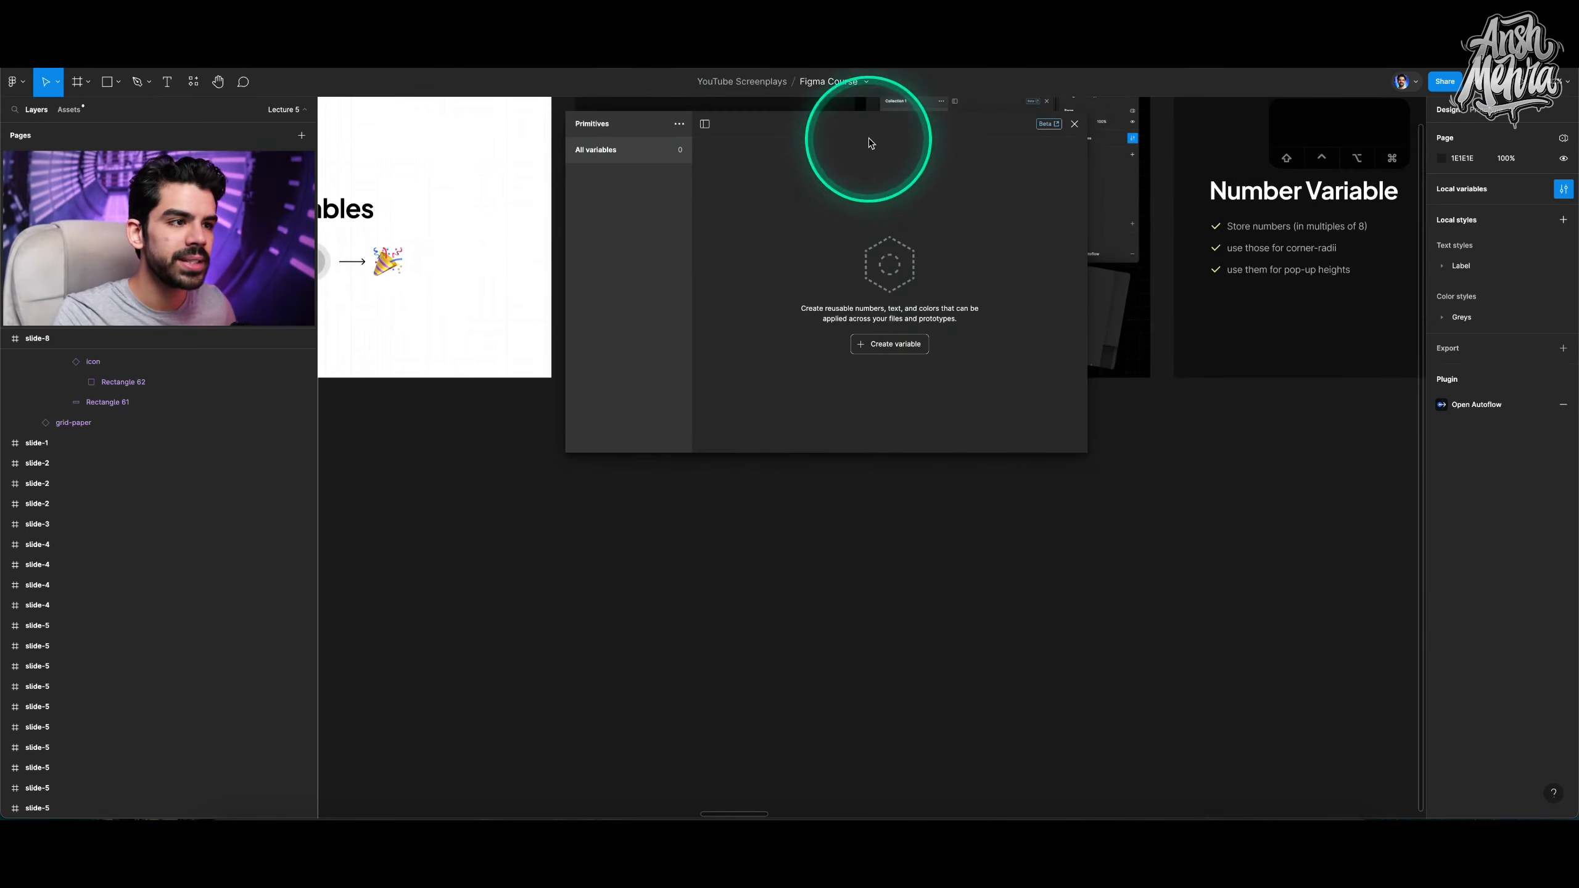
{"action": "left_click_drag", "start_coordinate": [870, 138], "coordinate": [474, 132]}
{"action": "key", "text": "r"}
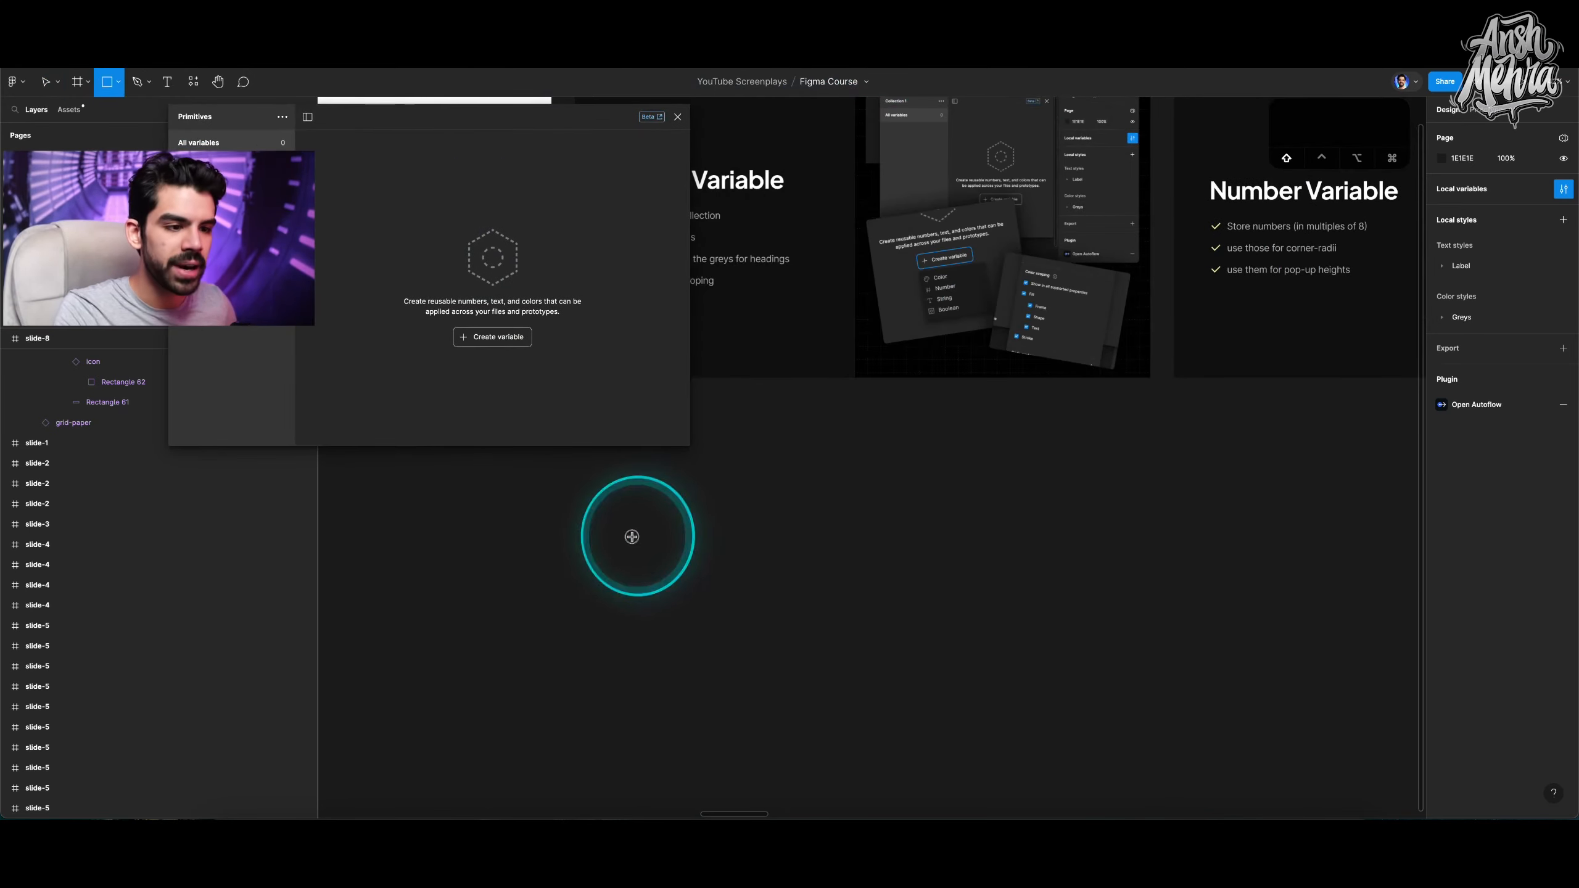
{"action": "mouse_move", "coordinate": [631, 536]}
{"action": "left_mouse_down"}
{"action": "mouse_move", "coordinate": [751, 627]}
{"action": "mouse_move", "coordinate": [752, 656]}
{"action": "left_mouse_up"}
{"action": "left_click_drag", "start_coordinate": [672, 578], "coordinate": [810, 576]}
{"action": "left_click_drag", "start_coordinate": [808, 574], "coordinate": [1223, 571]}
{"action": "left_click", "coordinate": [721, 604]}
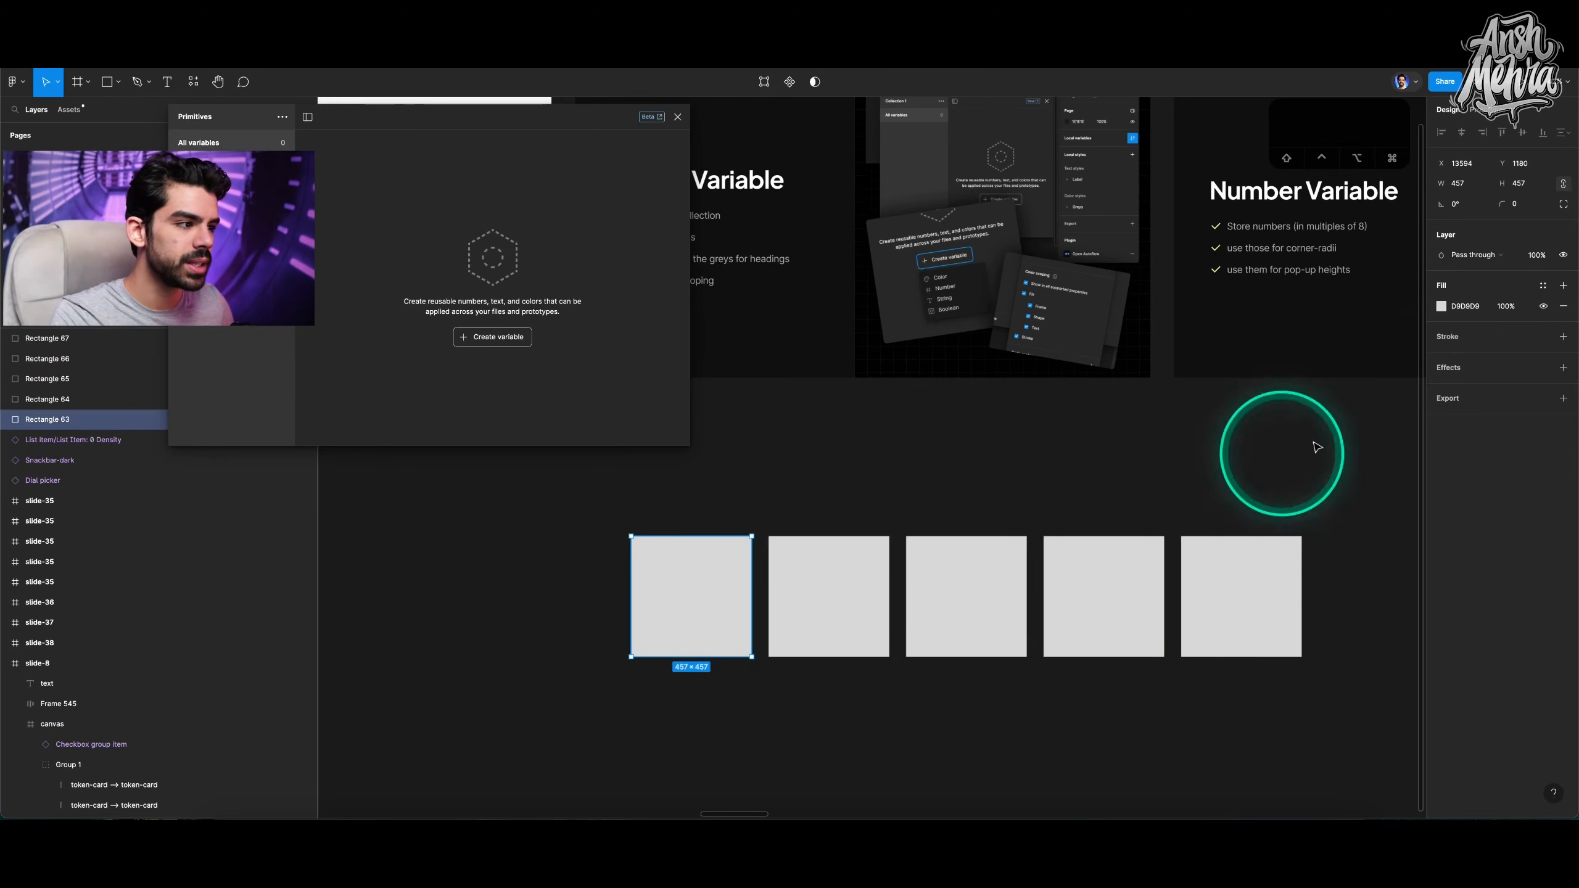
Set the first square's fill colour to FFFFFF.
{"action": "left_click", "coordinate": [1457, 307]}
{"action": "type", "text": "f"}
{"action": "key", "text": "Return"}
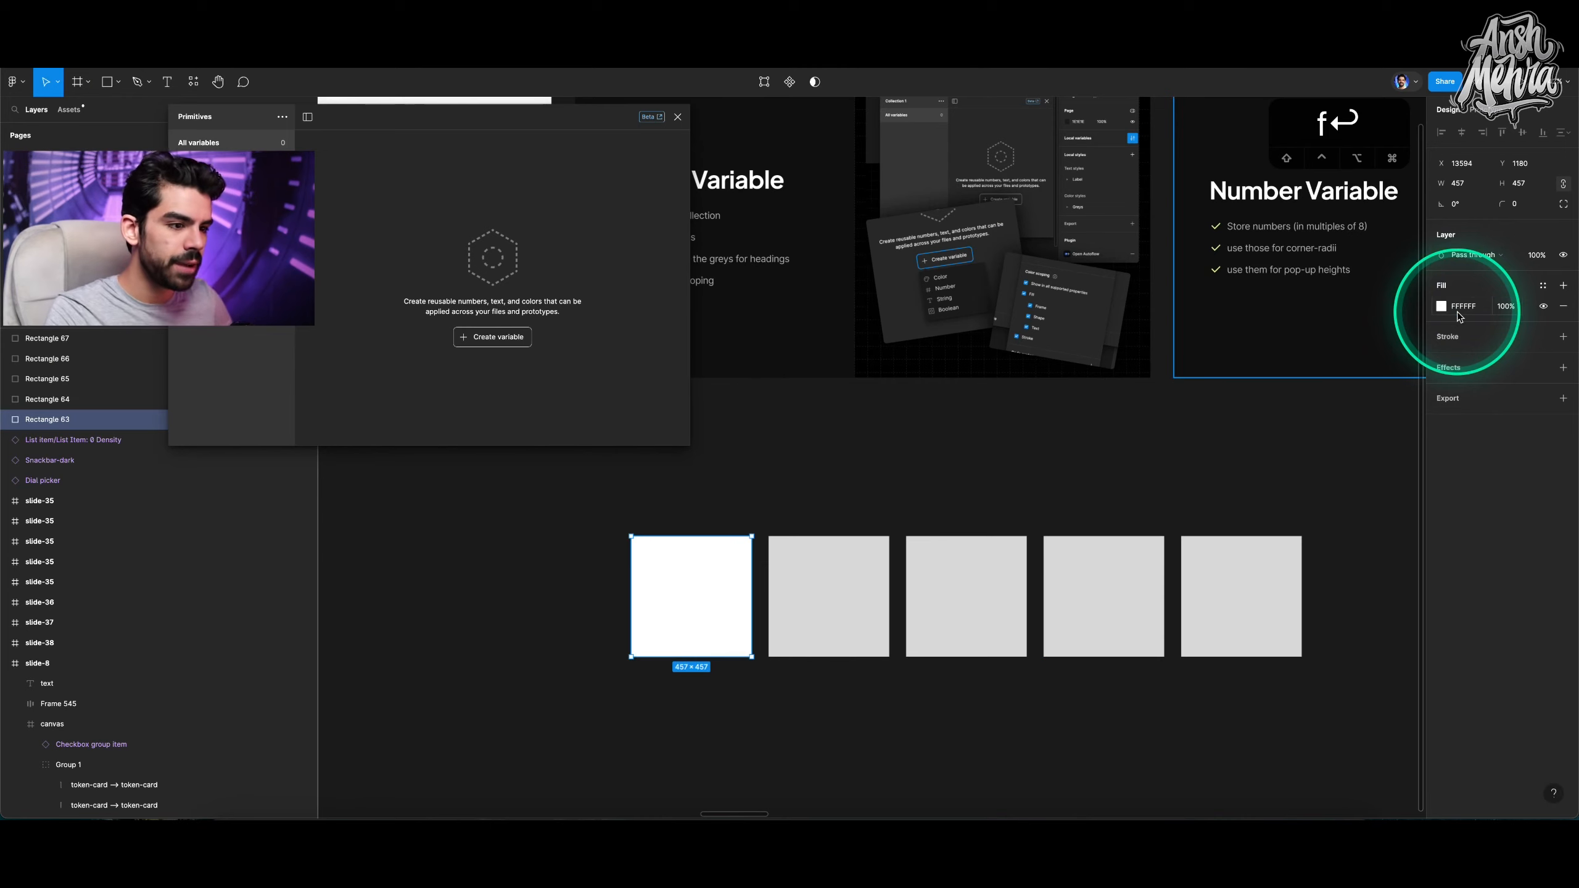
Darken the third square's fill hex value to 666666.
{"action": "left_click", "coordinate": [882, 567]}
{"action": "left_click", "coordinate": [992, 577]}
{"action": "left_click", "coordinate": [1486, 307]}
{"action": "key", "text": "shift+Down"}
{"action": "key", "text": "shift+Down"}
{"action": "key", "text": "shift+Down"}
{"action": "key", "text": "shift+Down"}
{"action": "key", "text": "shift+Down"}
{"action": "key", "text": "shift+Down"}
{"action": "key", "text": "shift+Down"}
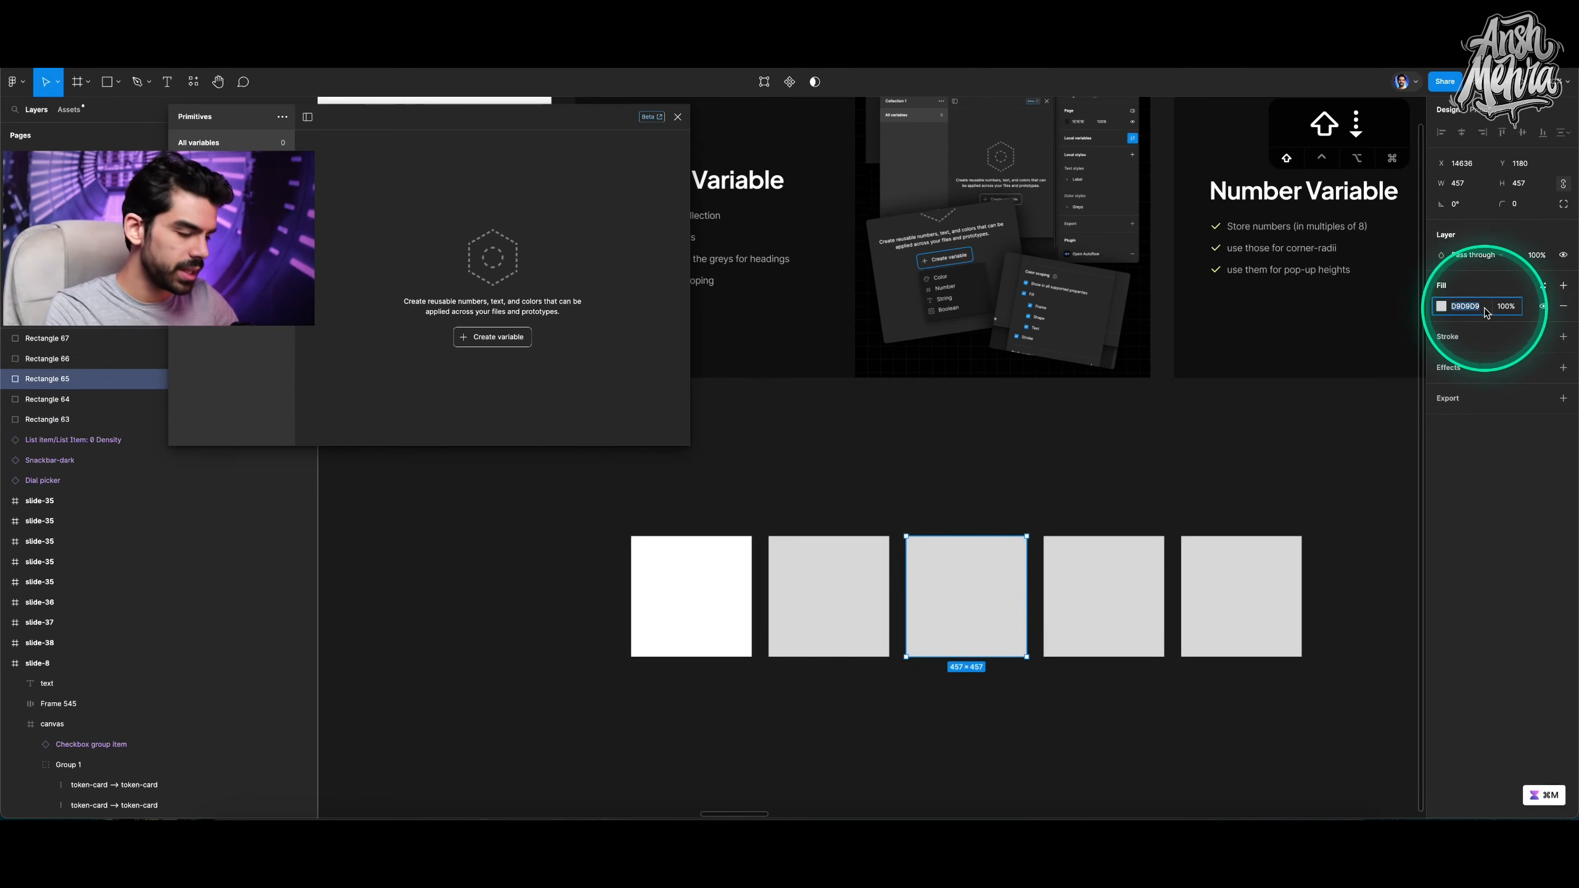
{"action": "key", "text": "shift+Down"}
{"action": "key", "text": "shift+Down"}
{"action": "key", "text": "shift+Down"}
{"action": "key", "text": "shift+Down"}
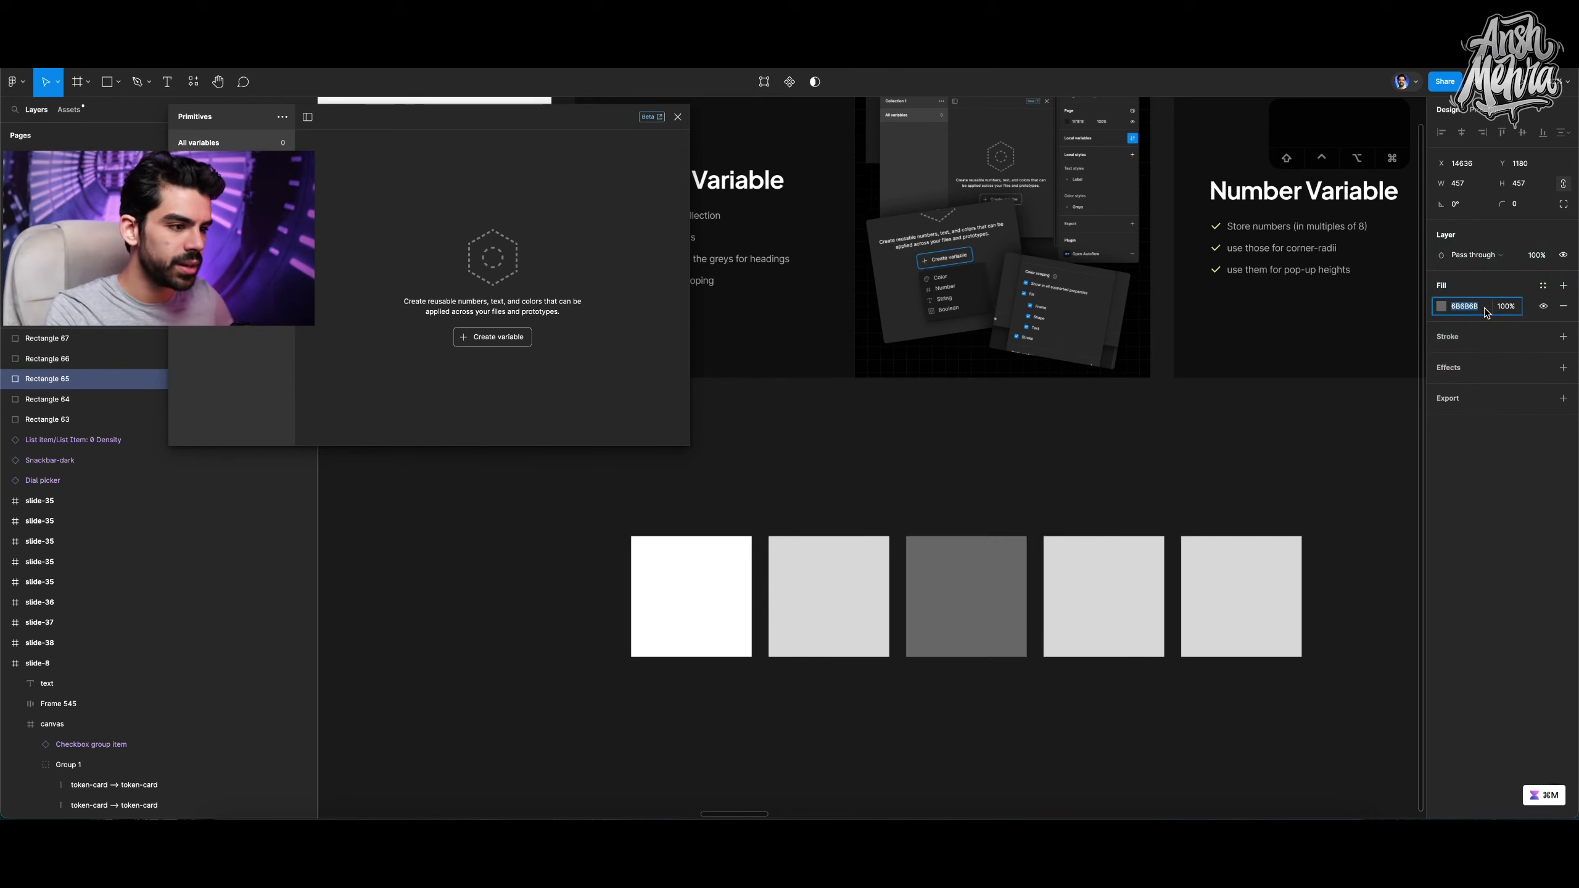
Copy the third square's fill onto the fourth square and darken it to a near-black grey.
{"action": "left_click", "coordinate": [1103, 583]}
{"action": "key", "text": "i"}
{"action": "left_click", "coordinate": [994, 583]}
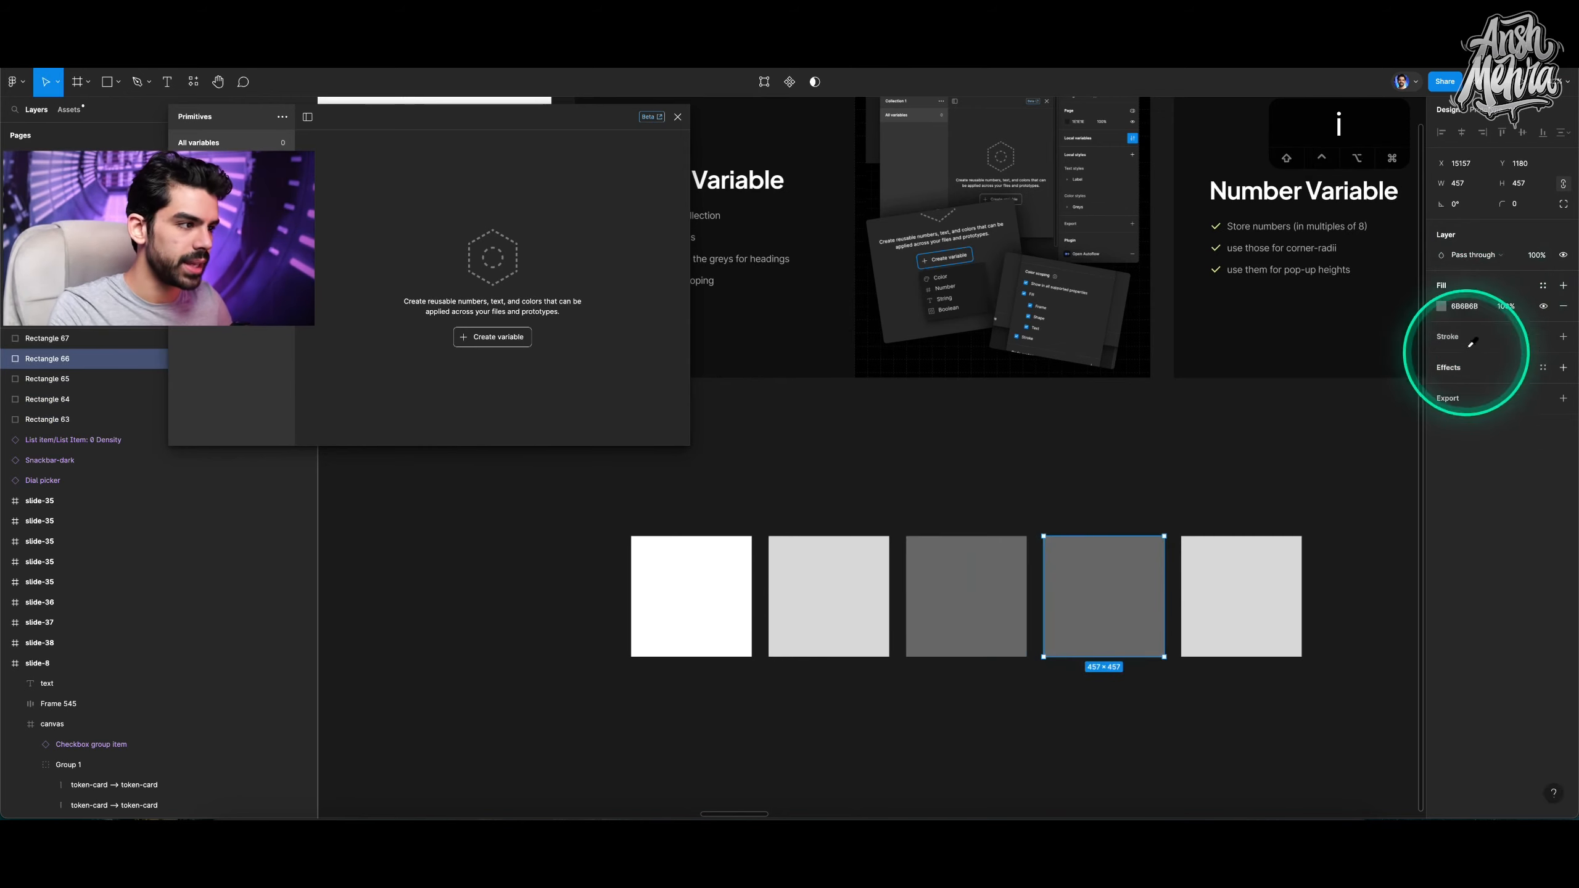
{"action": "left_click", "coordinate": [1441, 306]}
{"action": "left_click_drag", "start_coordinate": [1274, 438], "coordinate": [1272, 506]}
Set the fifth square's fill colour to black.
{"action": "left_click", "coordinate": [1241, 581]}
{"action": "left_click", "coordinate": [1440, 306]}
{"action": "left_click", "coordinate": [1412, 311]}
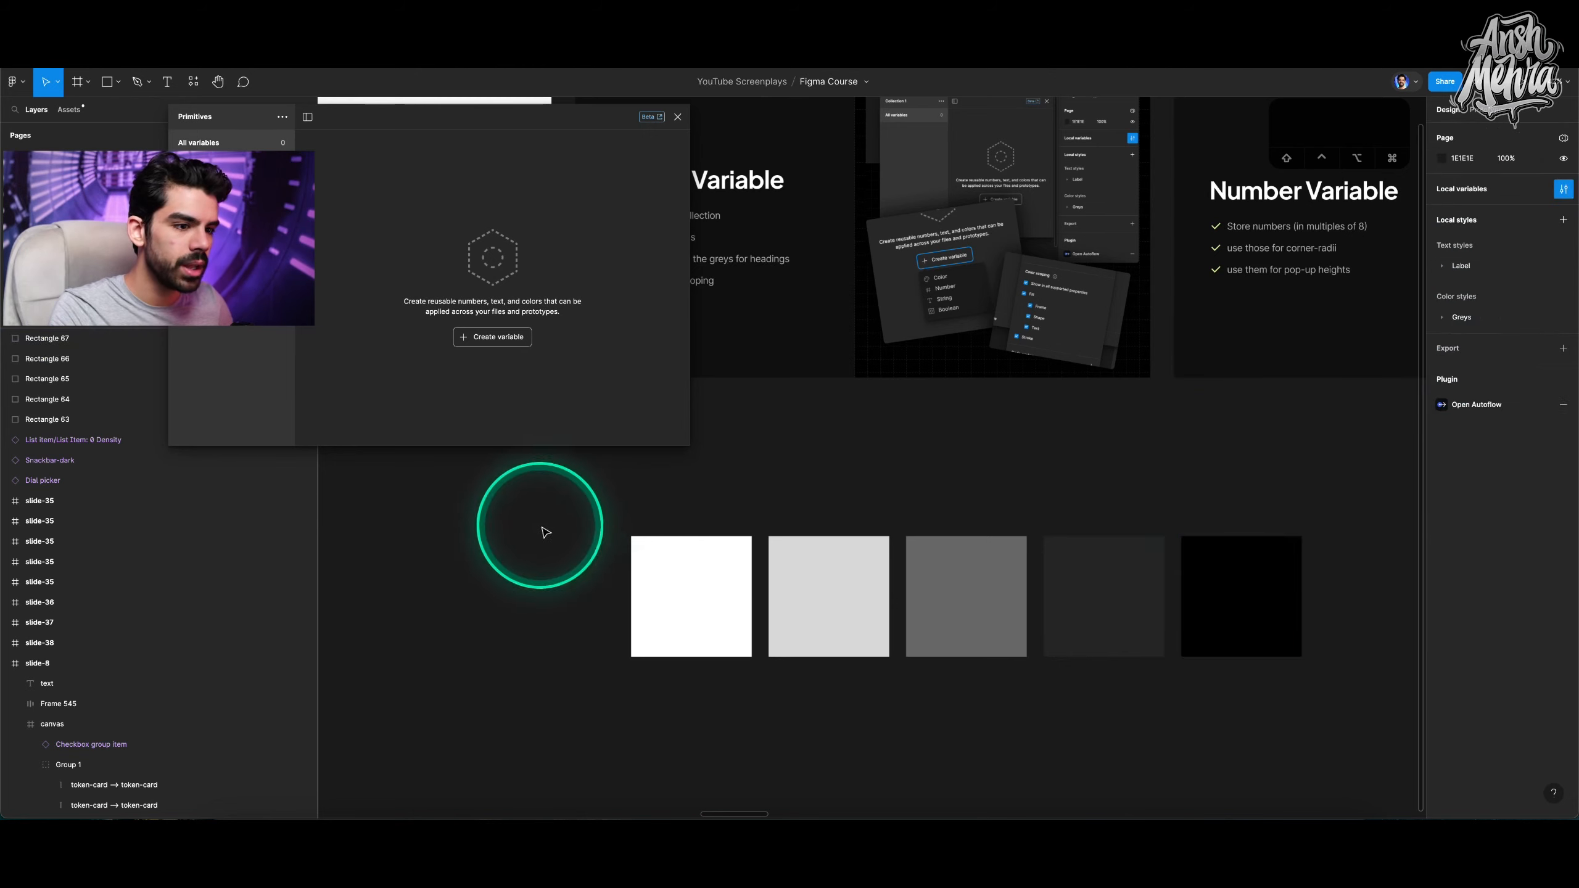
Select all five squares and sort their layers with the quick actions command.
{"action": "left_click_drag", "start_coordinate": [540, 524], "coordinate": [1379, 747]}
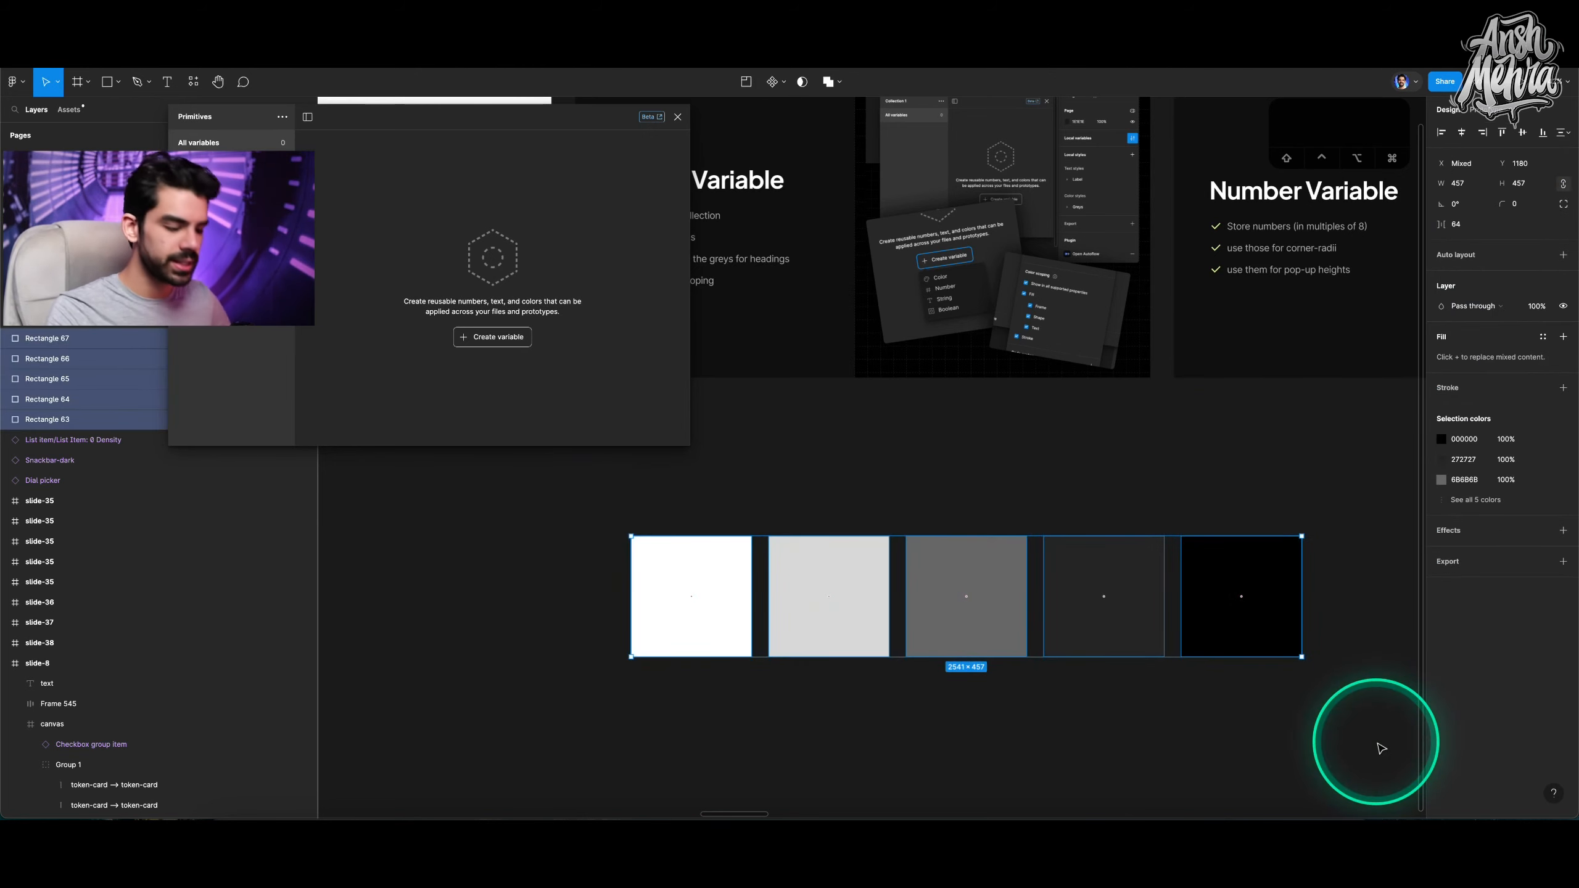
{"action": "key", "text": "super+slash"}
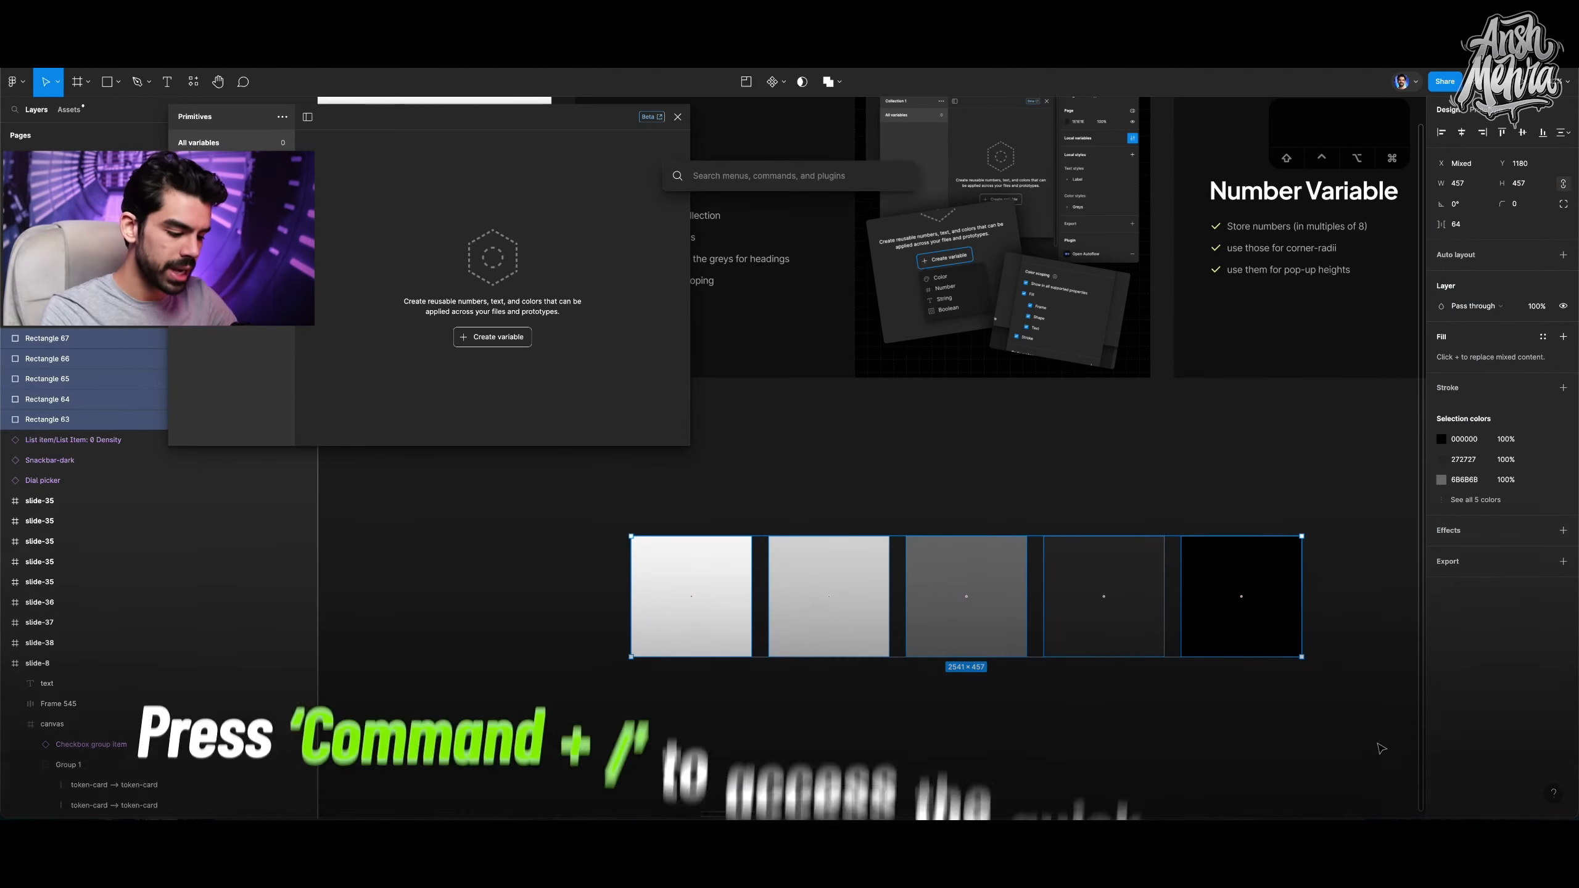
{"action": "type", "text": "sor"}
{"action": "left_click", "coordinate": [722, 285]}
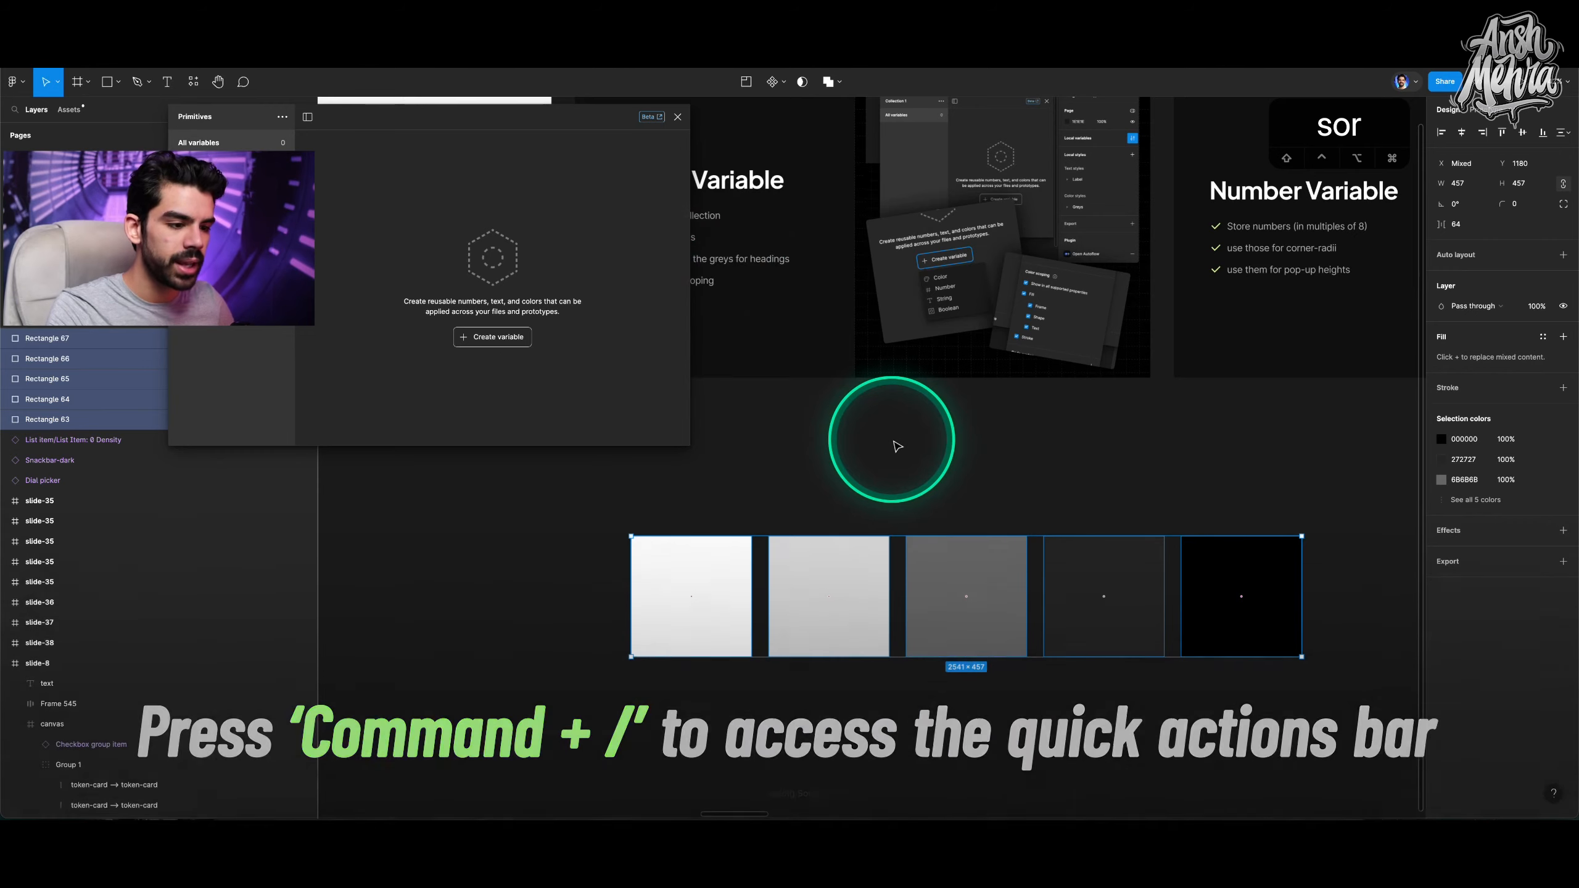
Batch rename the five selected layers to grey-$.
{"action": "key", "text": "super+r"}
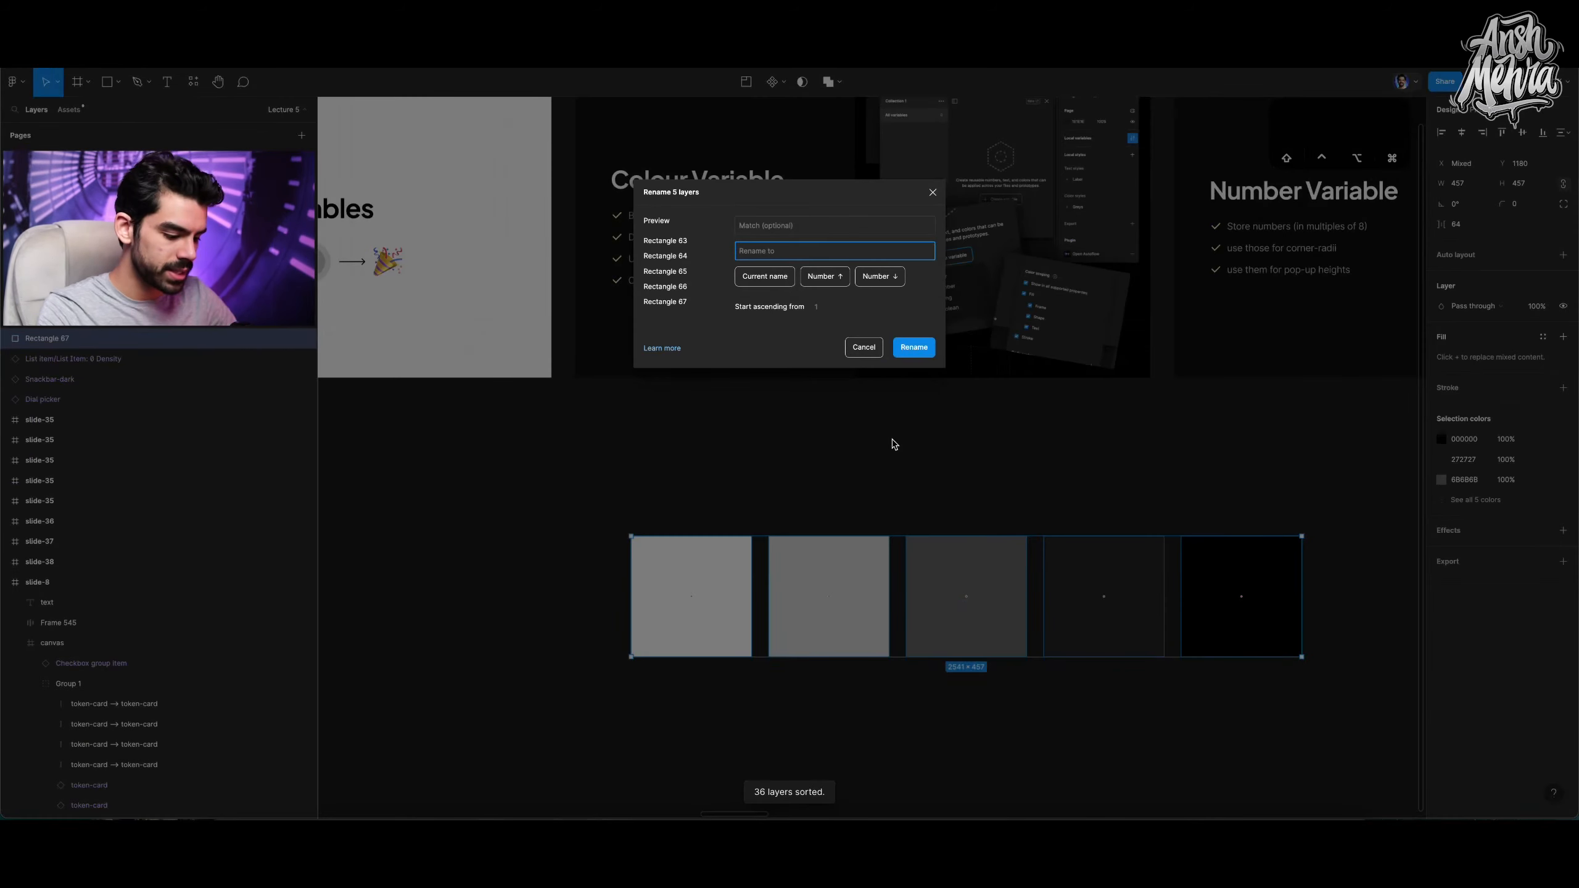
{"action": "type", "text": "grey-$n"}
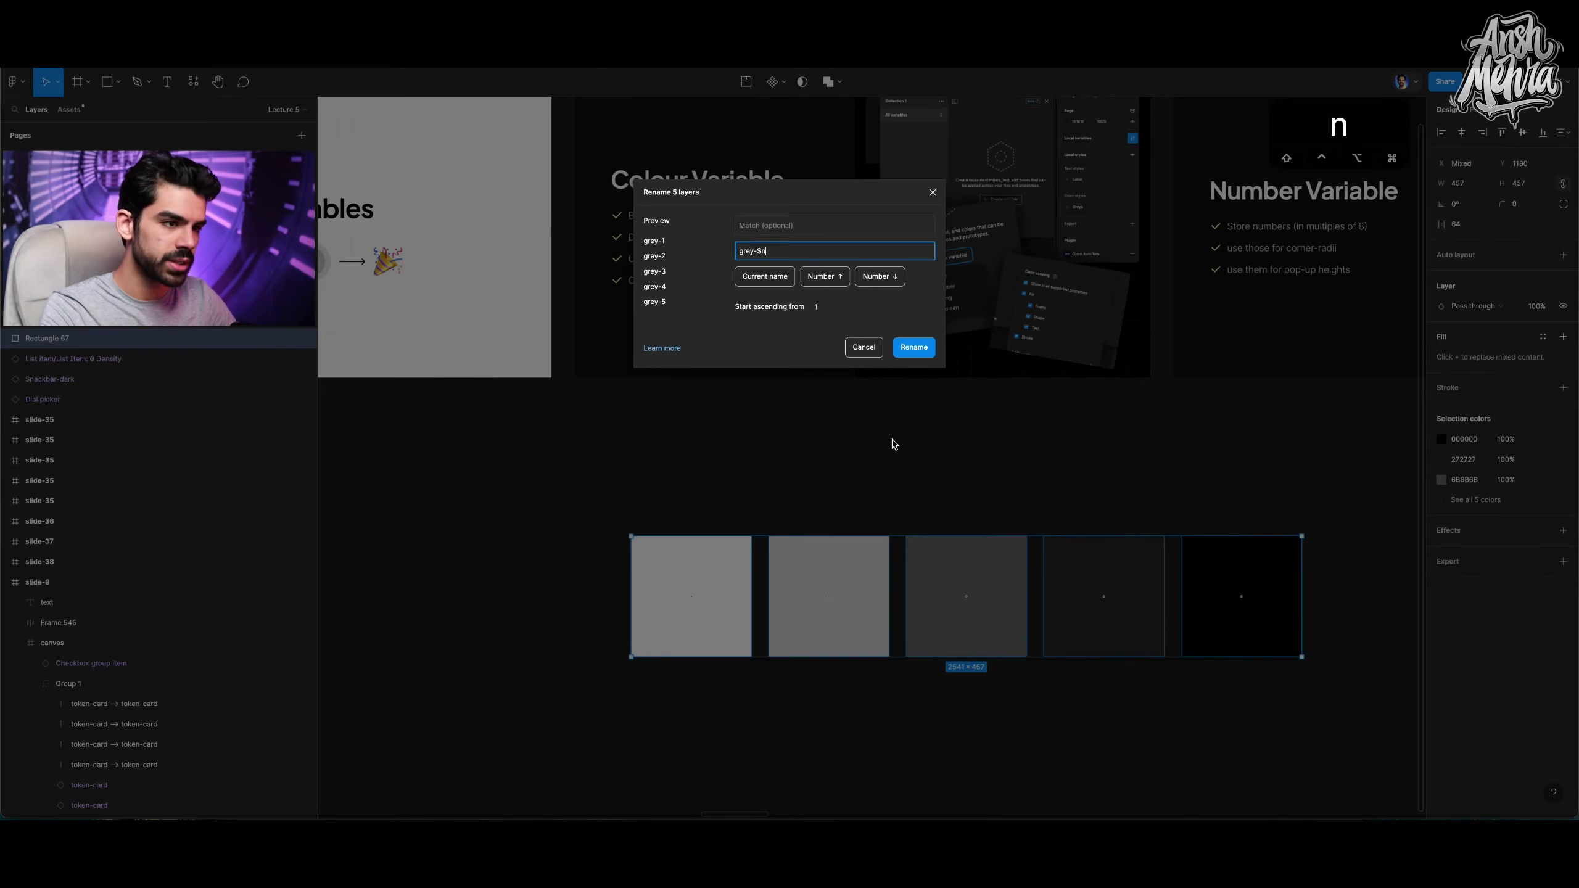
{"action": "key", "text": "Return"}
{"action": "left_click", "coordinate": [528, 498]}
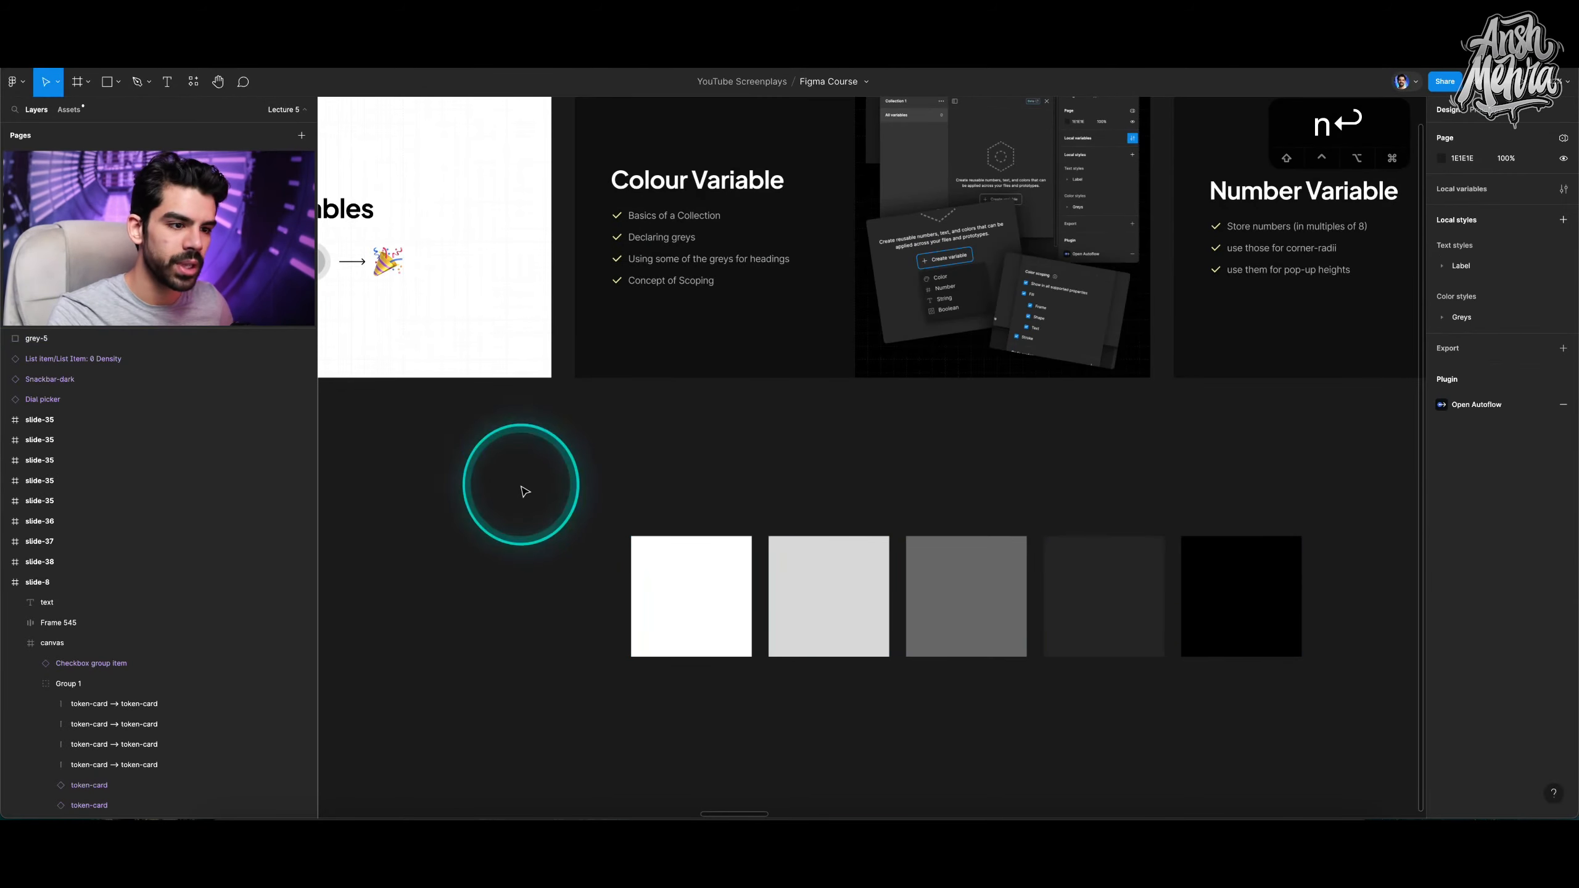
{"action": "left_click", "coordinate": [672, 594]}
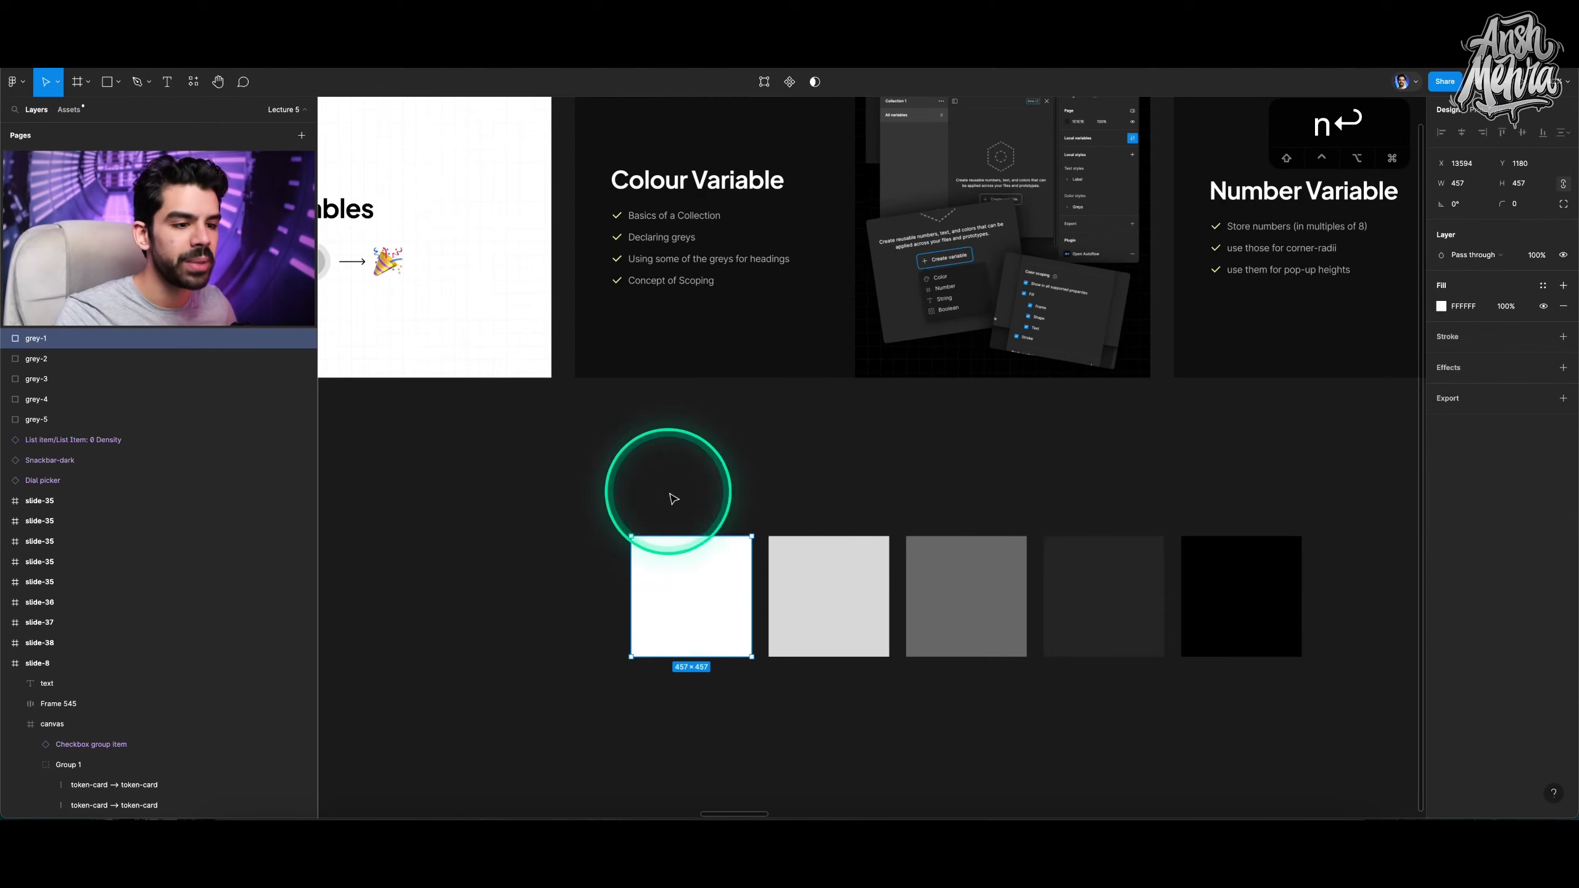
{"action": "left_click_drag", "start_coordinate": [648, 471], "coordinate": [743, 575]}
{"action": "left_click_drag", "start_coordinate": [949, 484], "coordinate": [1010, 603]}
{"action": "left_click", "coordinate": [1225, 498]}
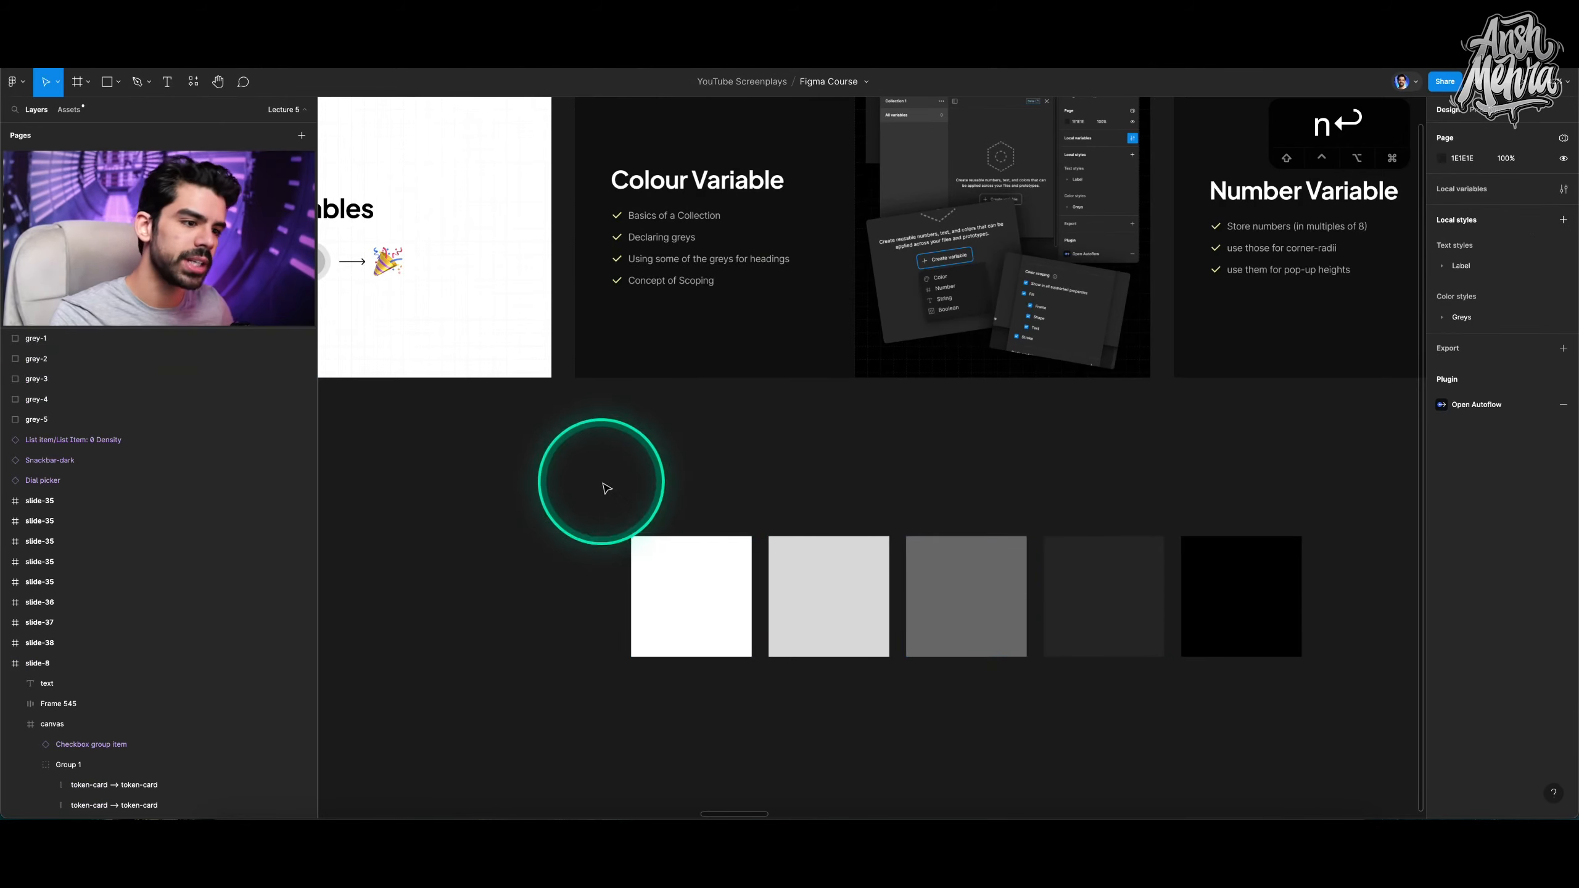
{"action": "left_click_drag", "start_coordinate": [593, 480], "coordinate": [1309, 724]}
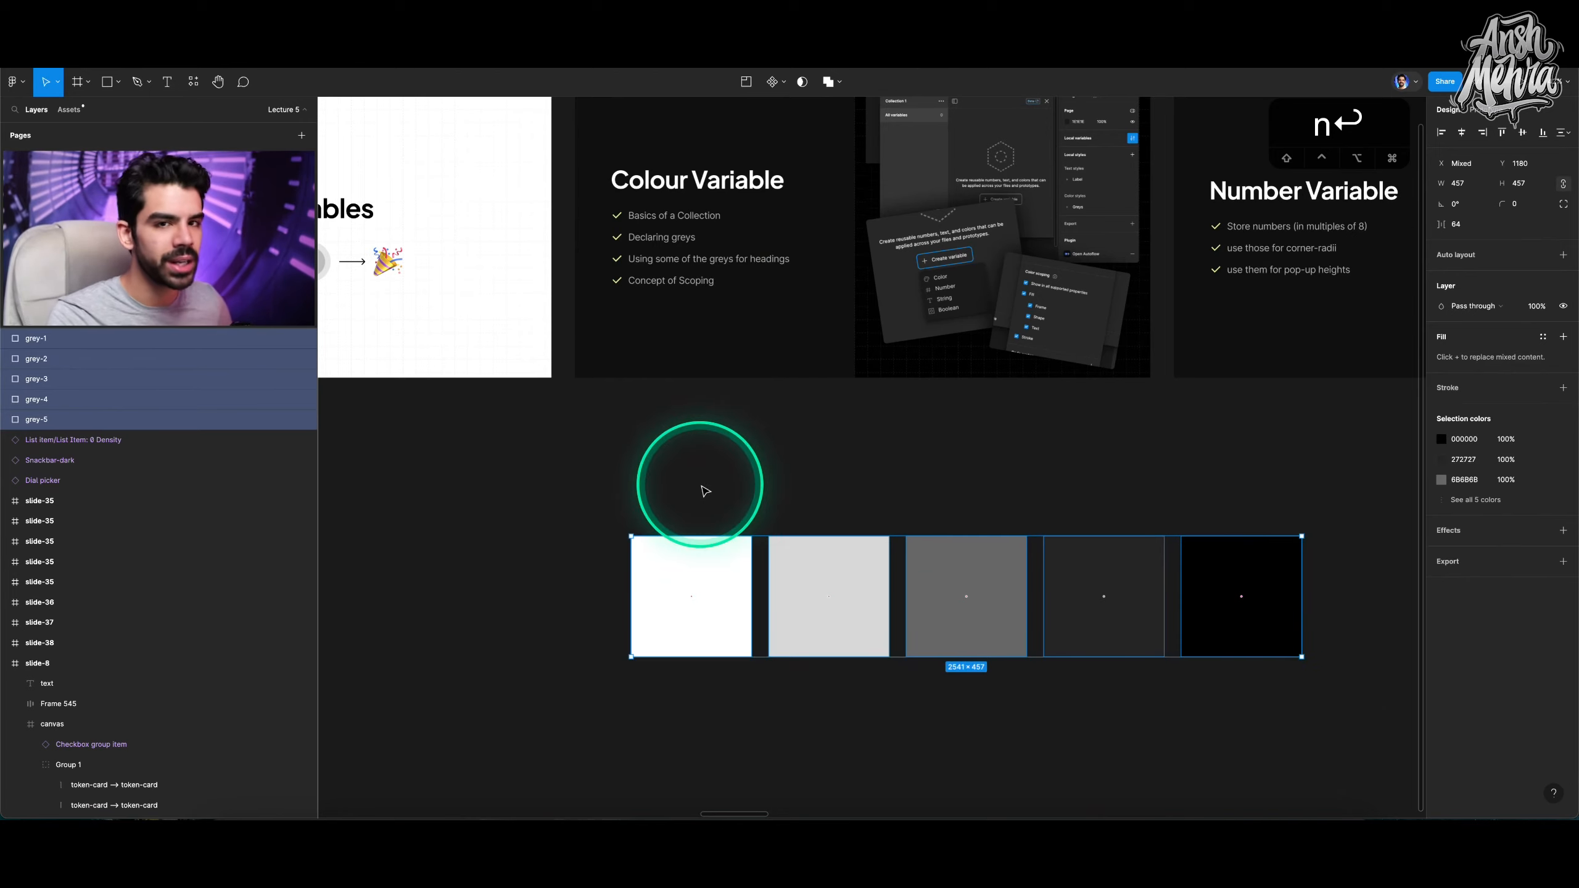
{"action": "left_click", "coordinate": [714, 472]}
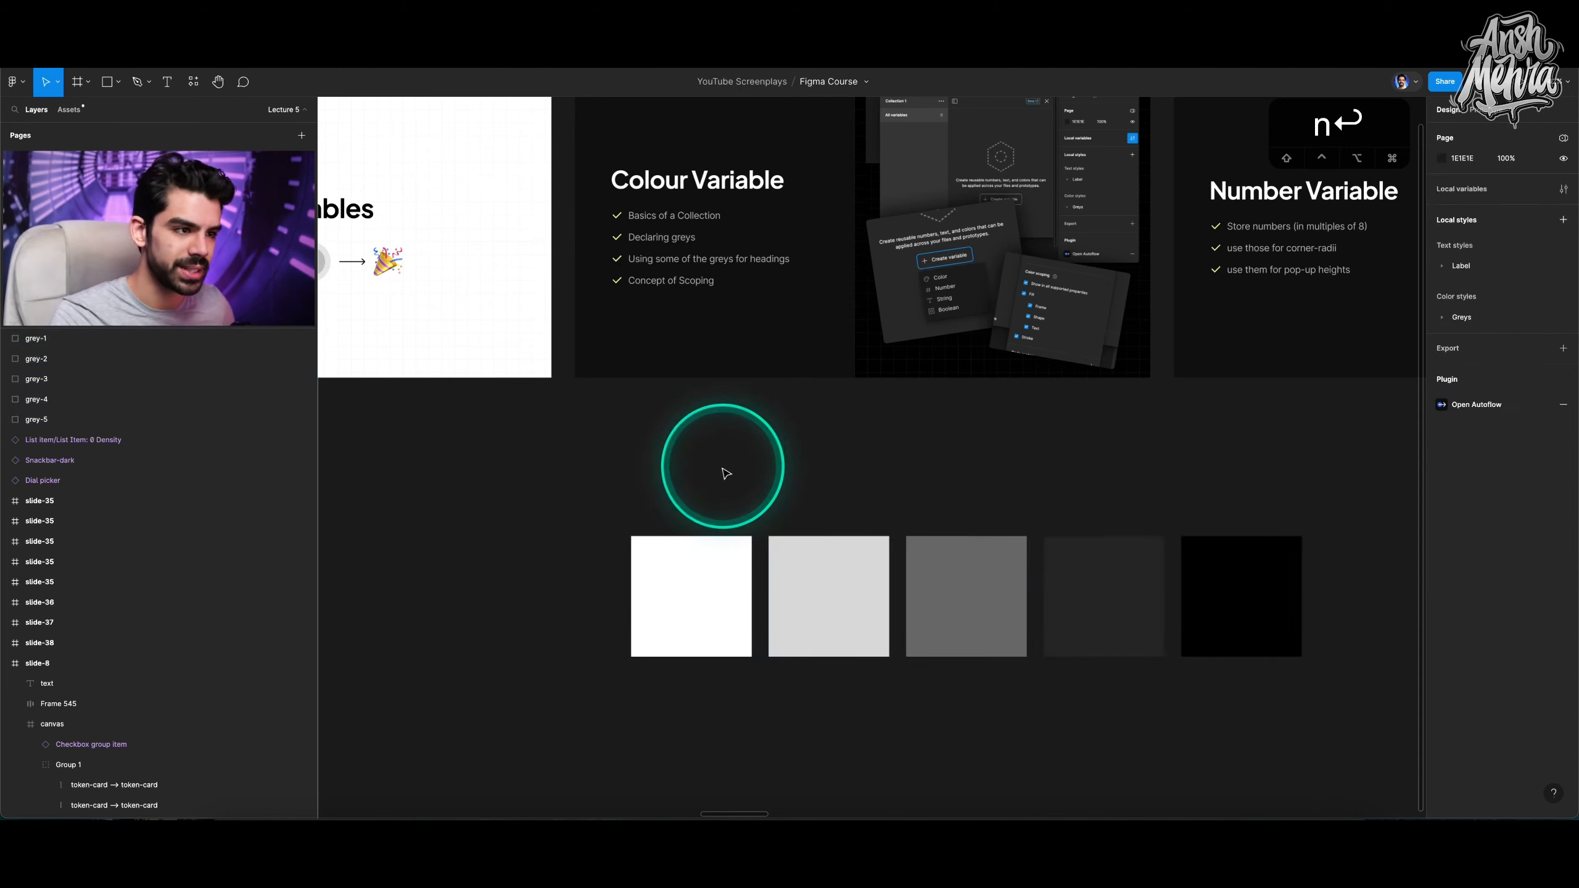
Create a colour variable in the Primitives collection and name it grey-1.
{"action": "left_click", "coordinate": [1563, 189]}
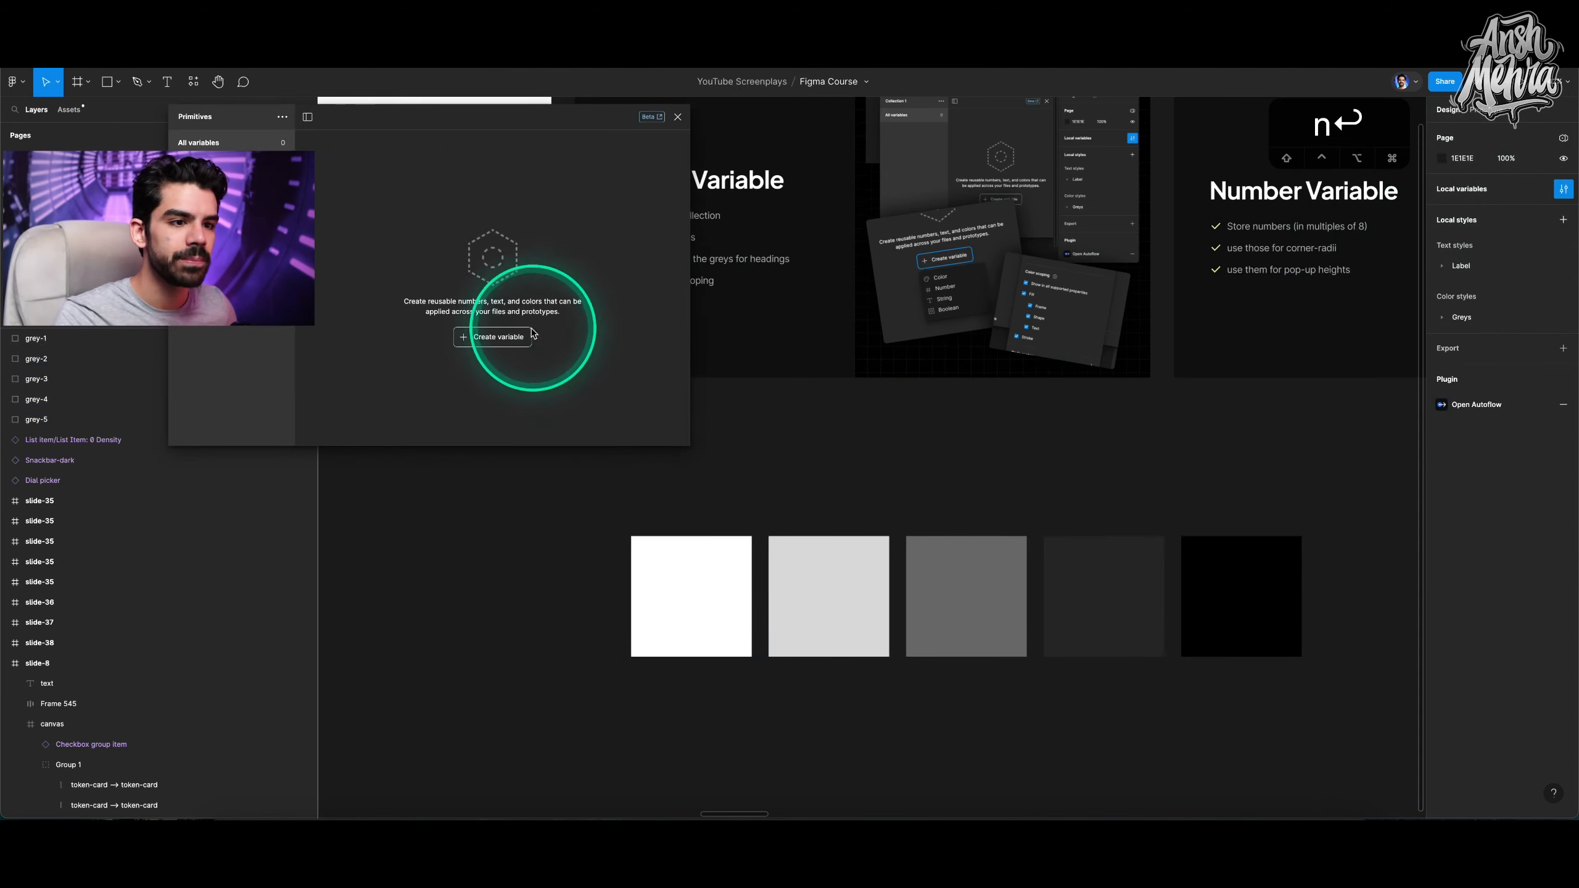
{"action": "left_click", "coordinate": [495, 338]}
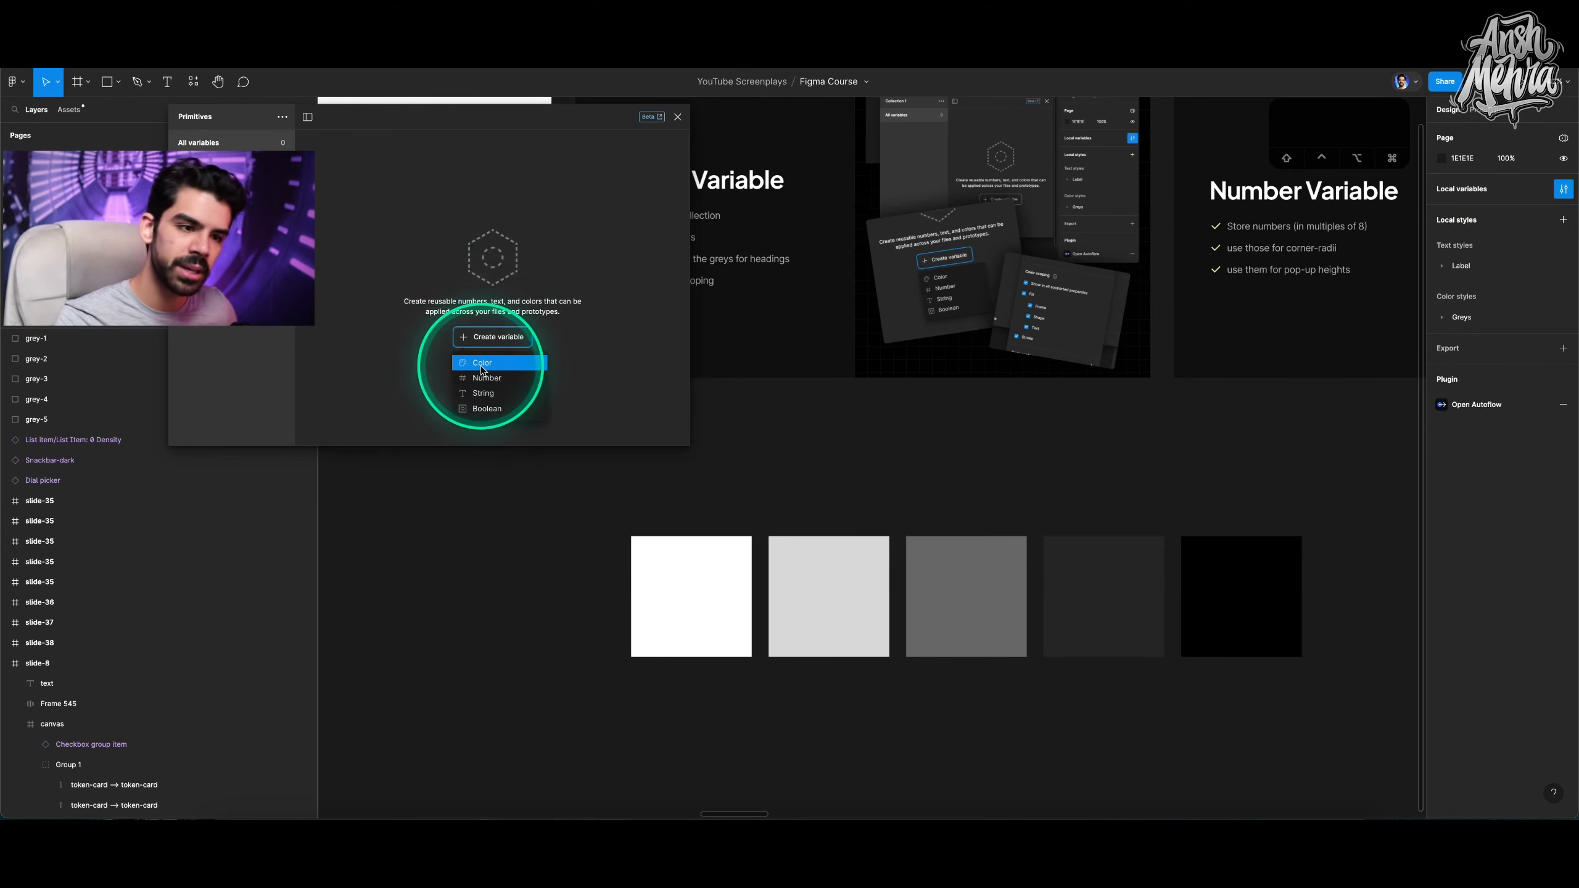
{"action": "left_click", "coordinate": [481, 364]}
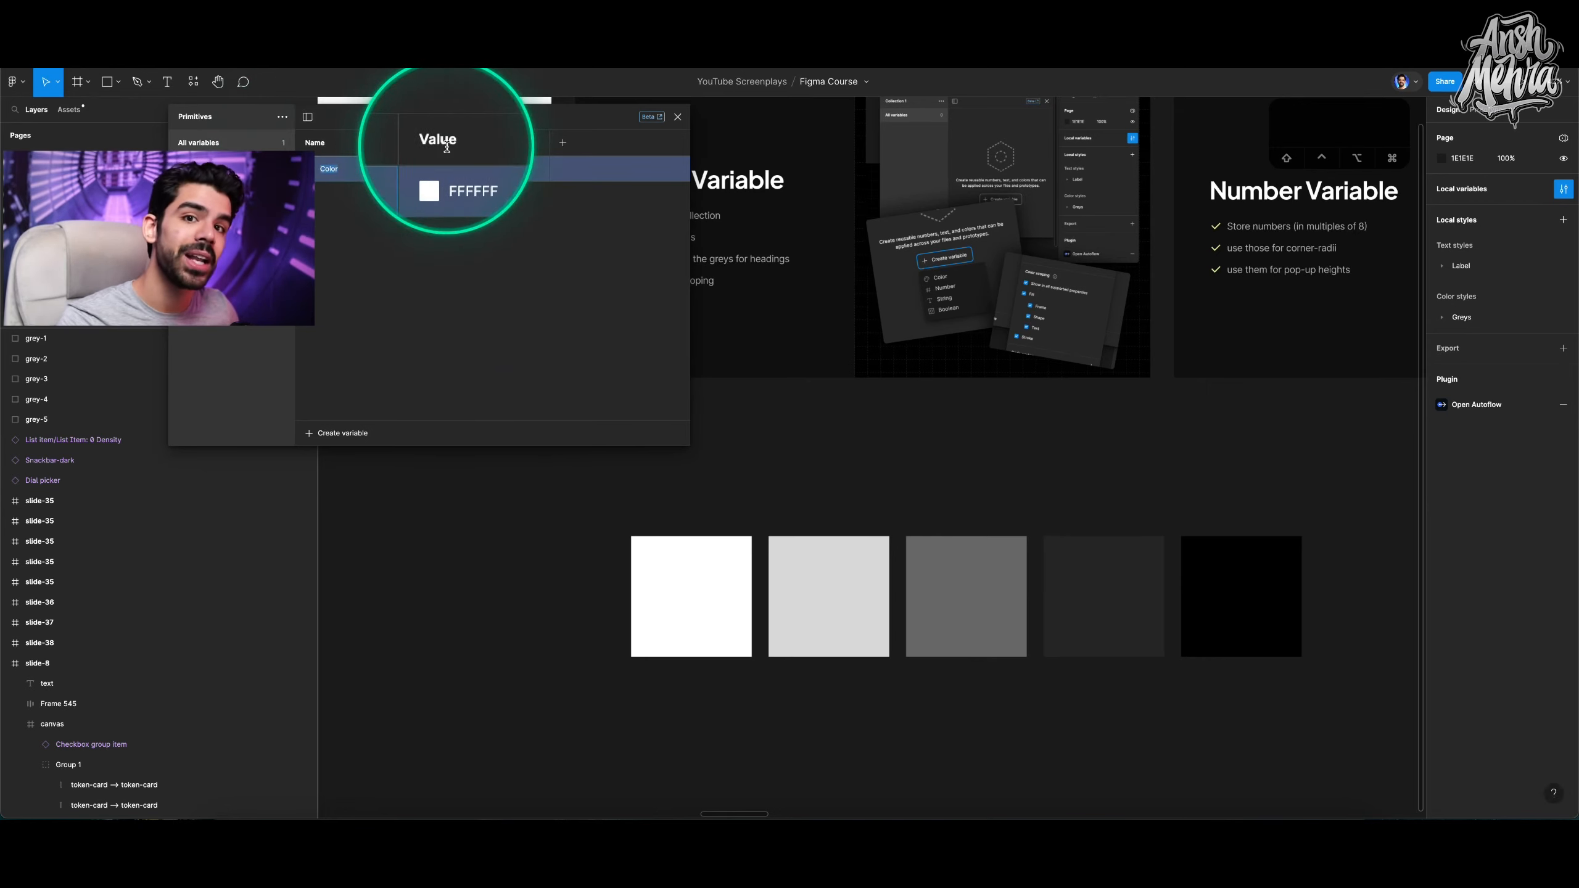
{"action": "left_click", "coordinate": [352, 171]}
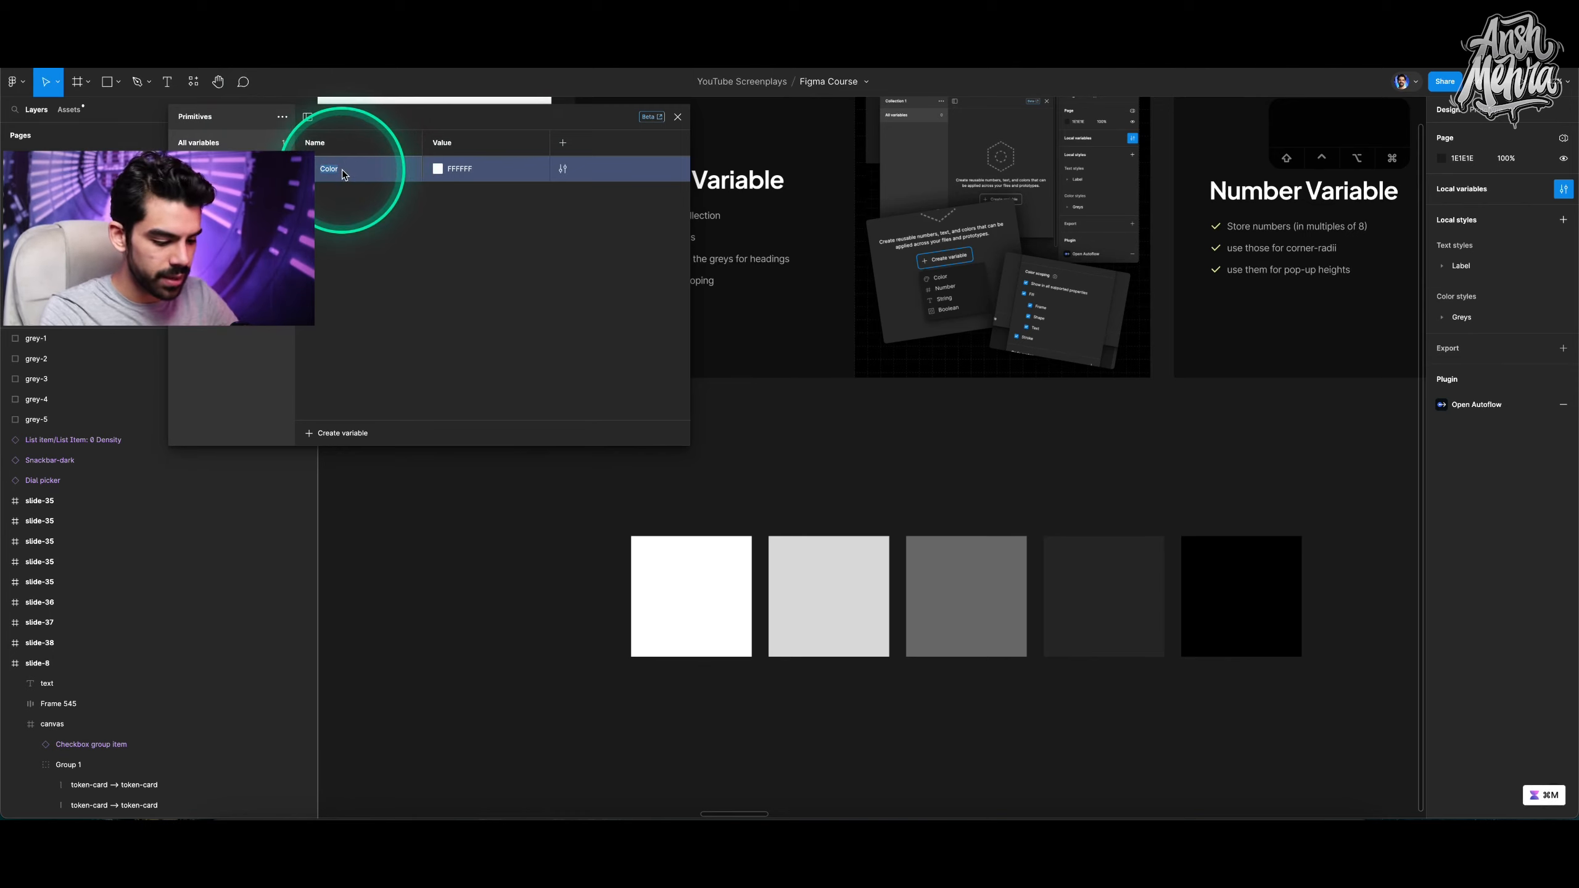
{"action": "type", "text": "grey-1"}
{"action": "key", "text": "Return"}
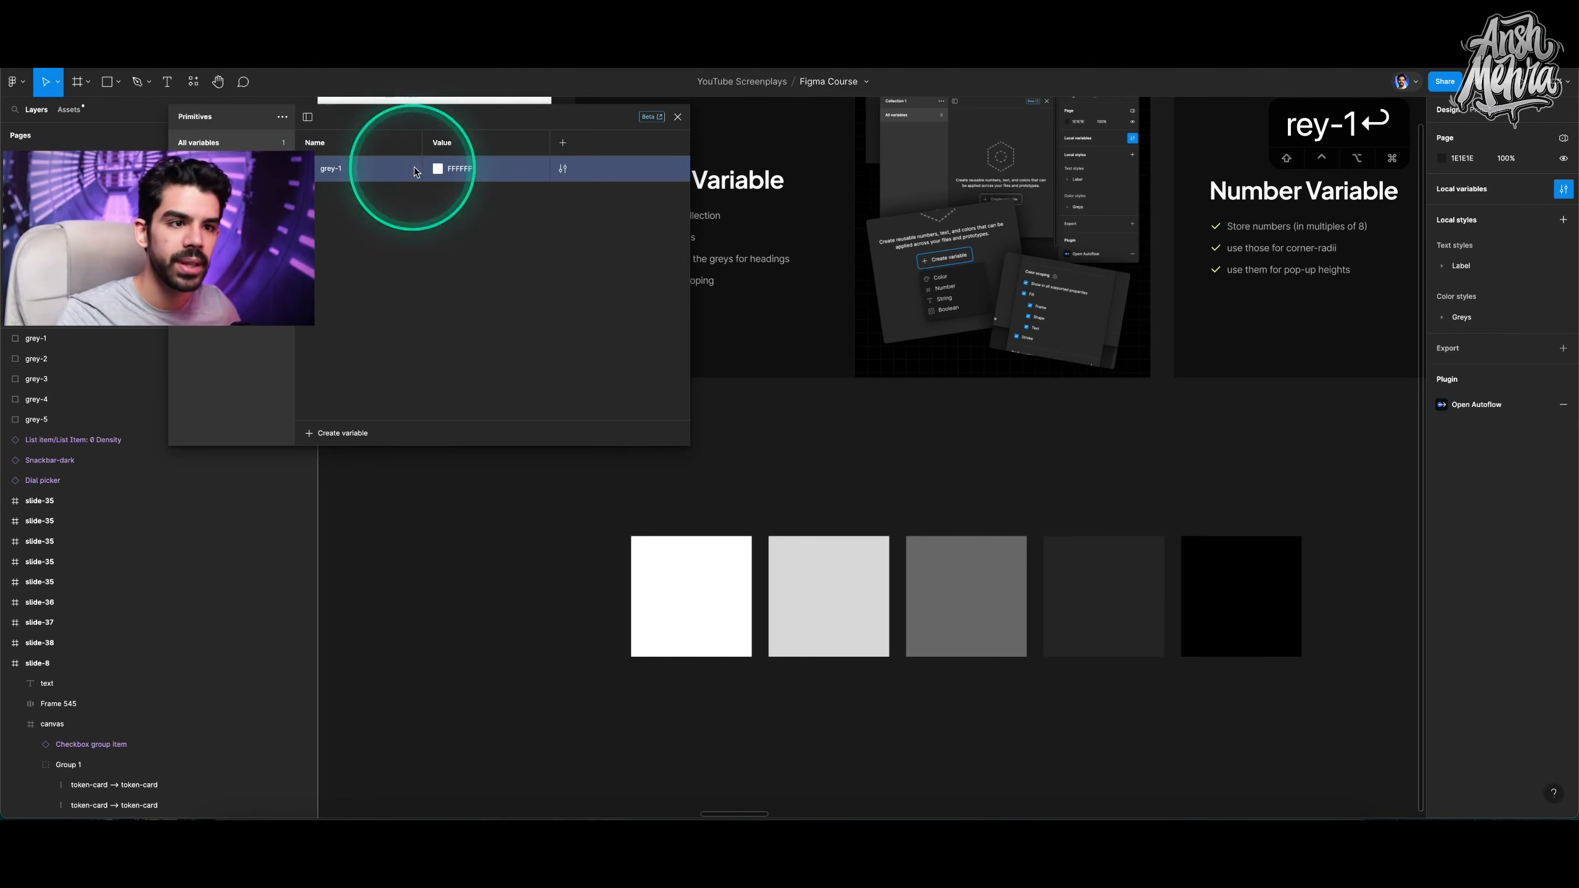
Set grey-1's value by sampling the white square with the eyedropper.
{"action": "left_click", "coordinate": [439, 168]}
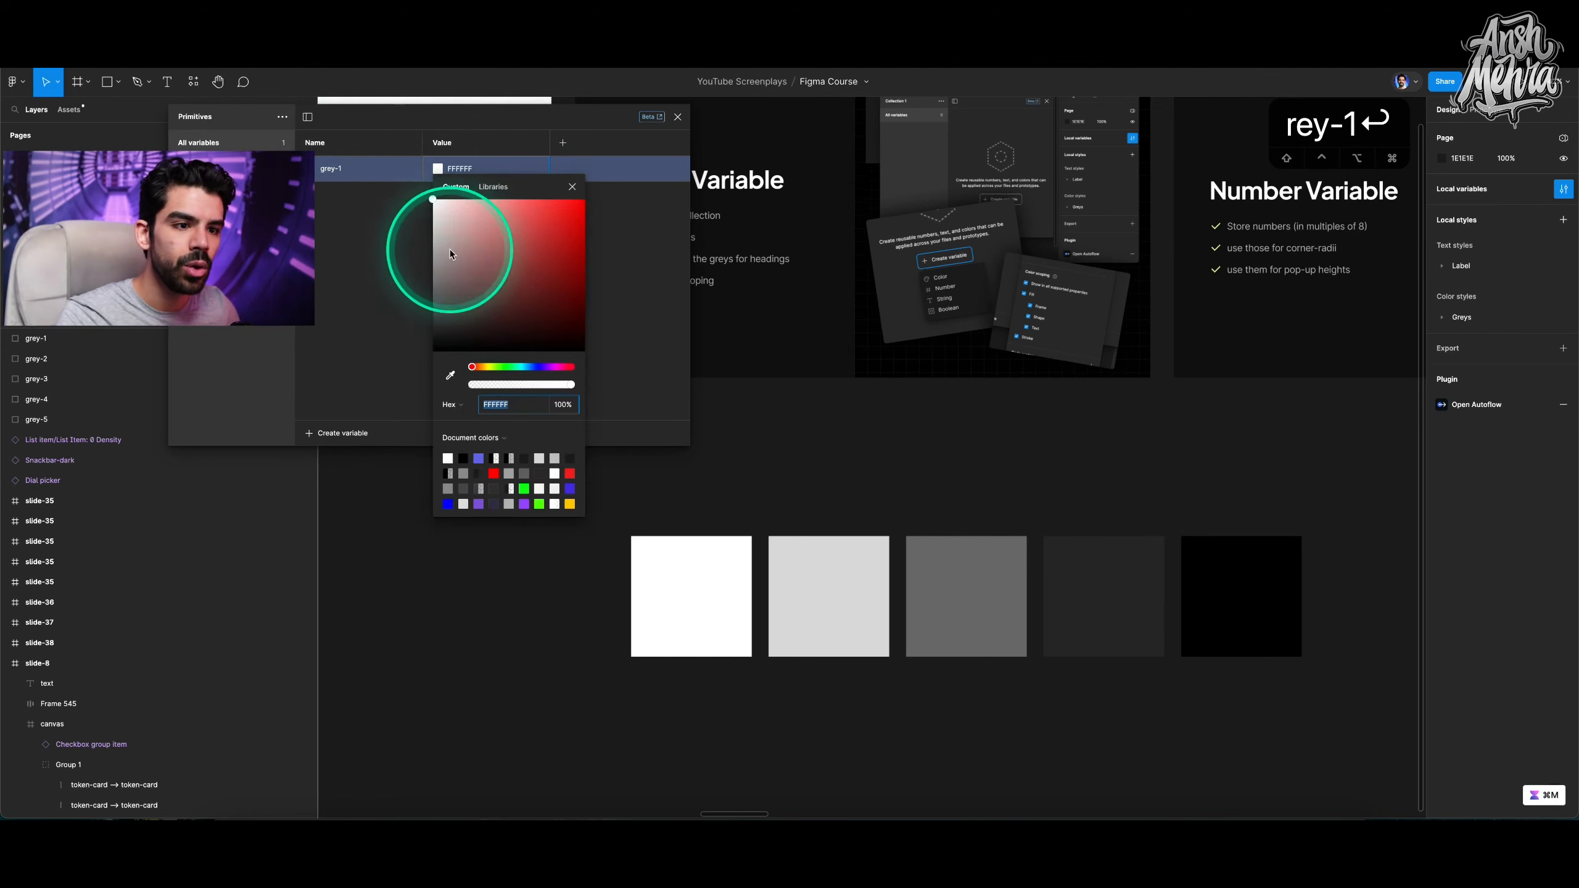
{"action": "left_click", "coordinate": [451, 376]}
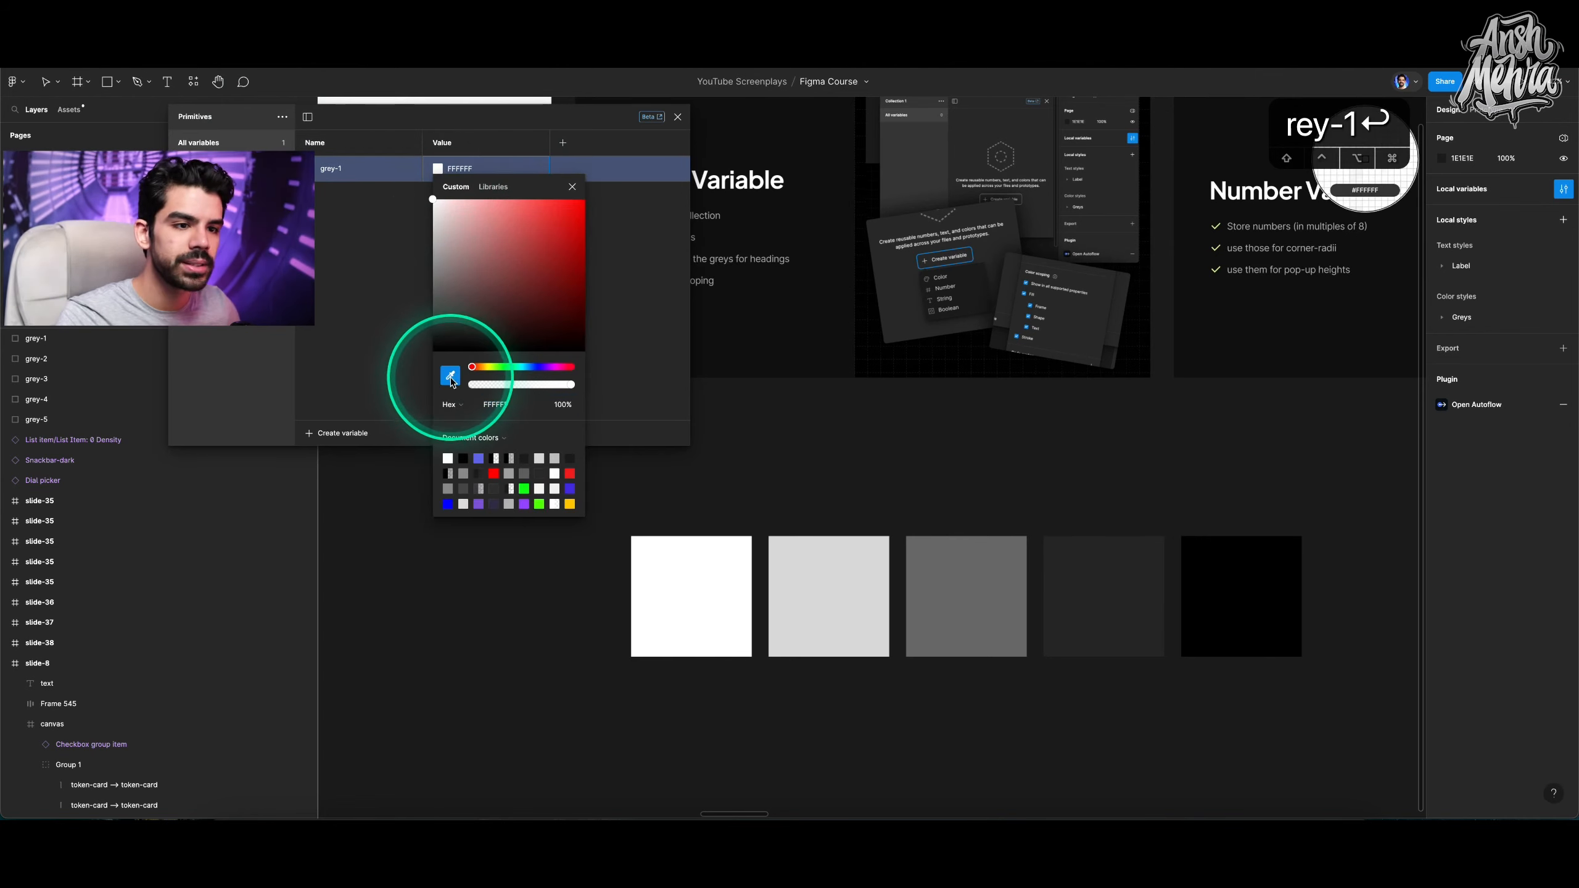
{"action": "left_click", "coordinate": [660, 551]}
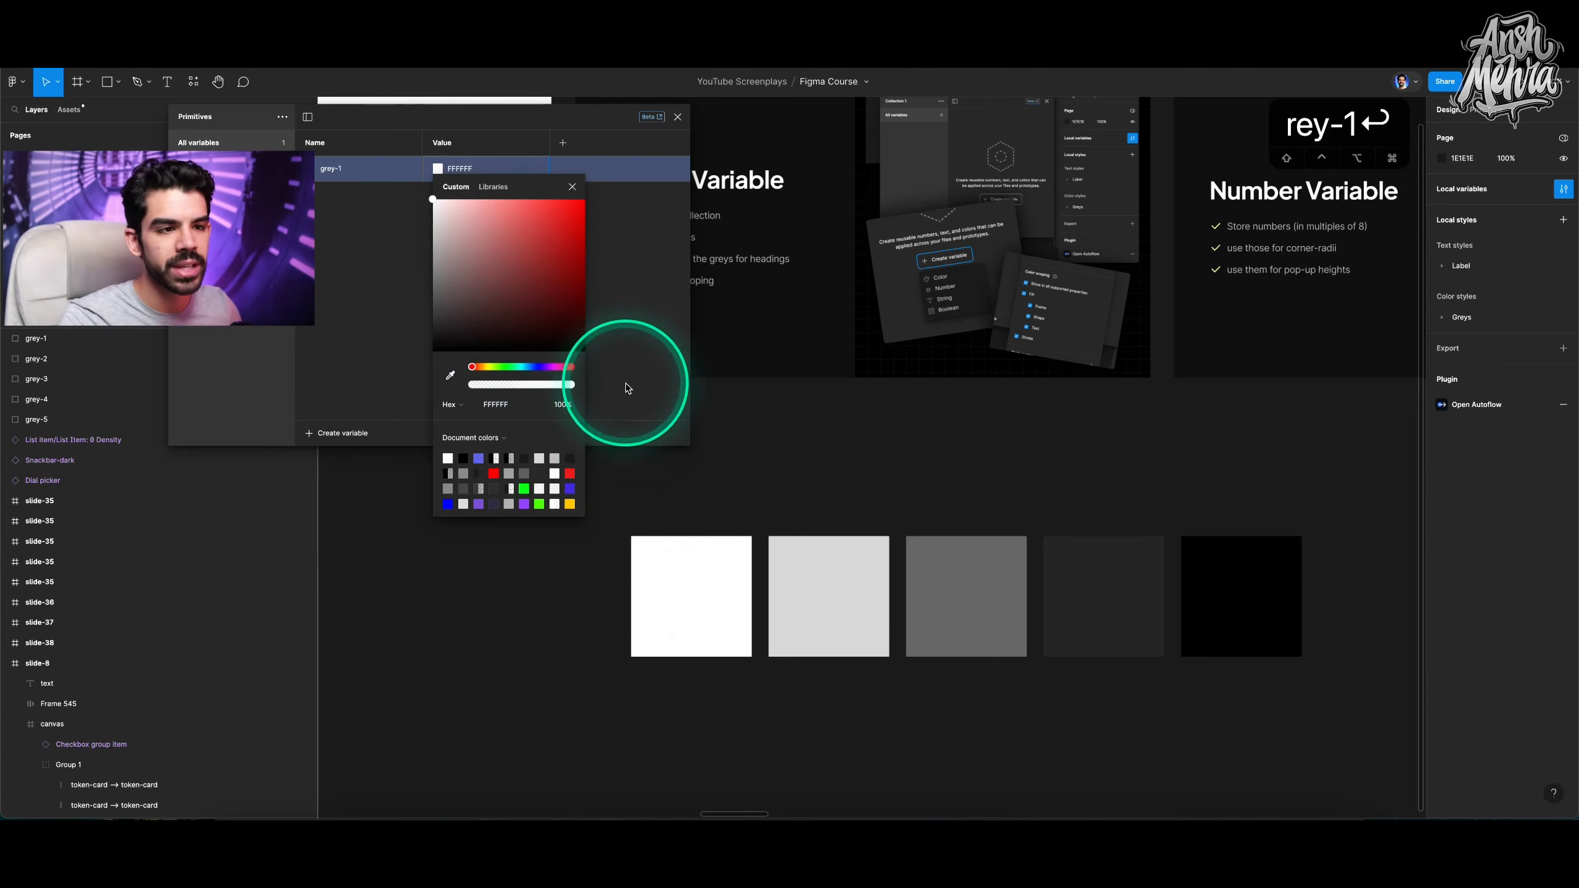
{"action": "left_click", "coordinate": [638, 298]}
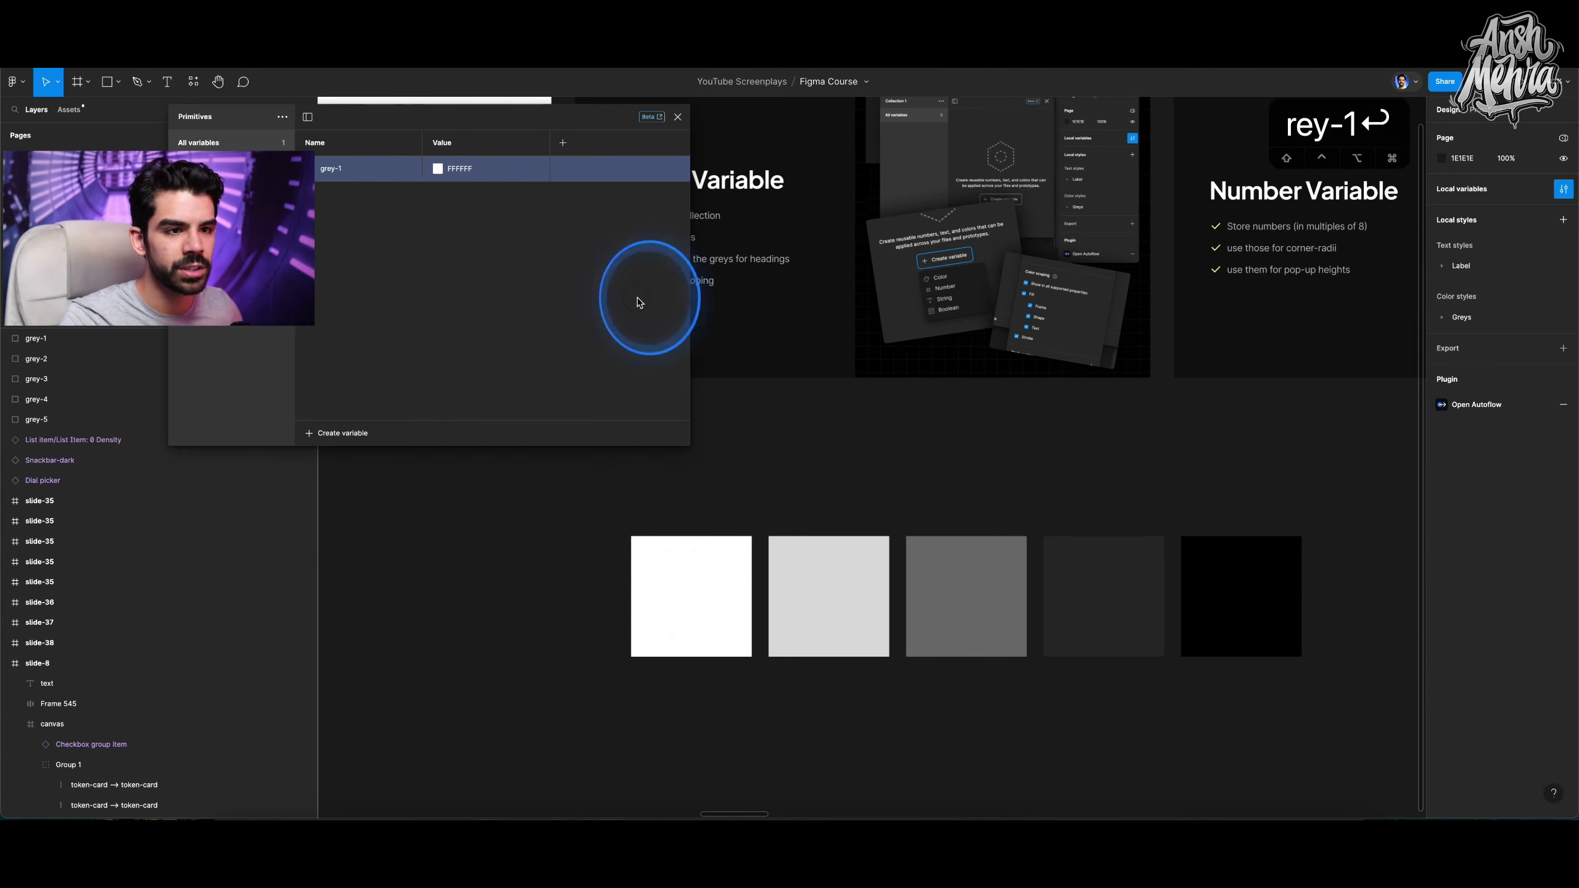
Create a second colour variable named grey-2.
{"action": "left_click", "coordinate": [334, 436]}
{"action": "left_click", "coordinate": [333, 460]}
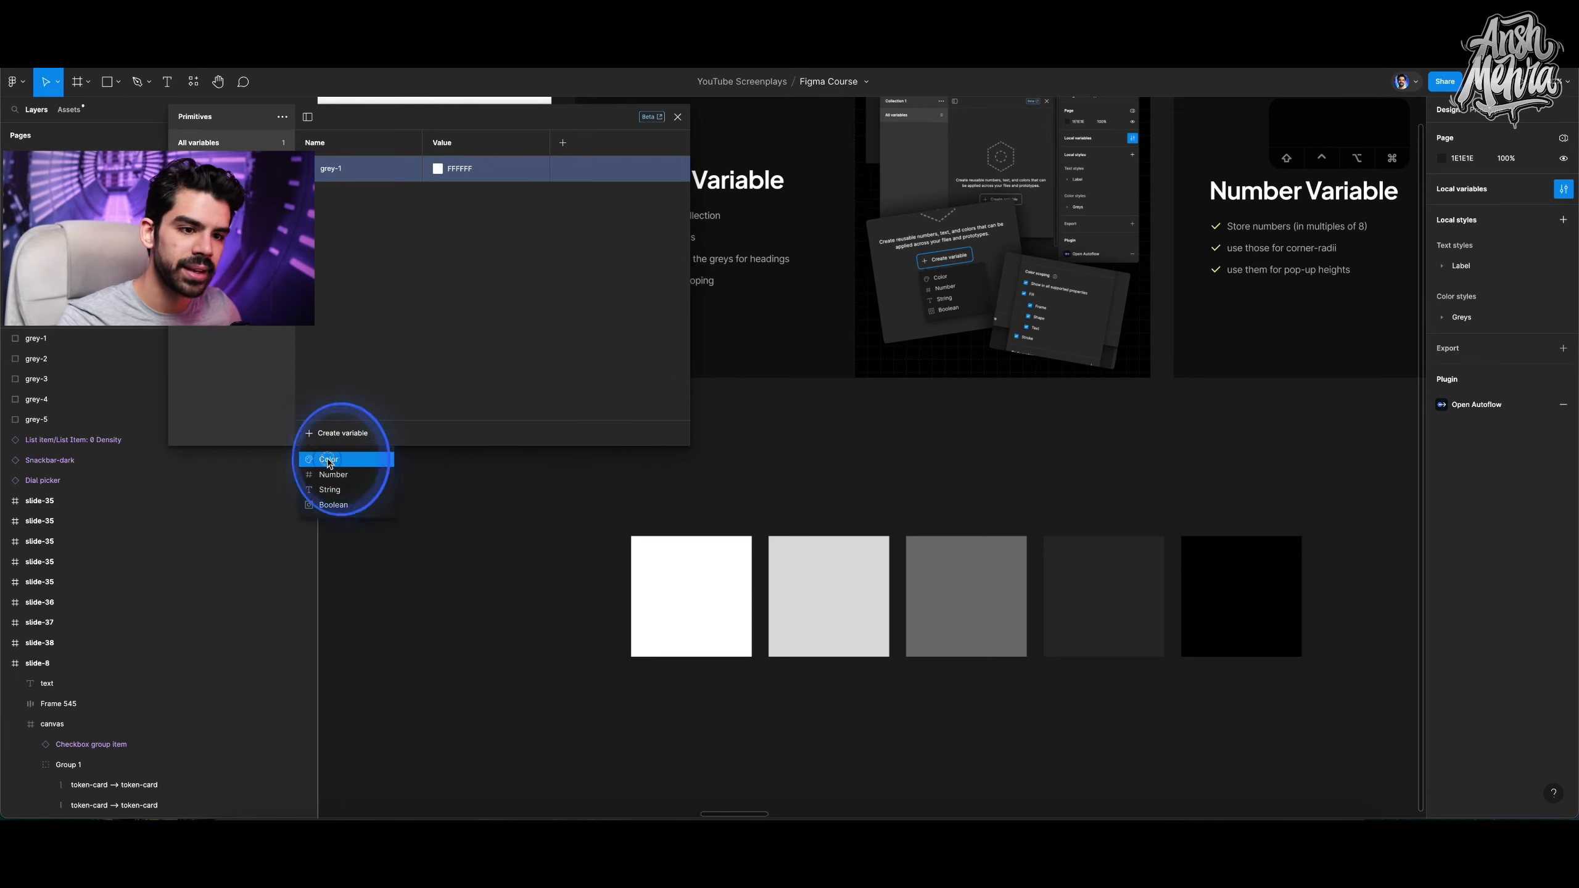
{"action": "type", "text": "g"}
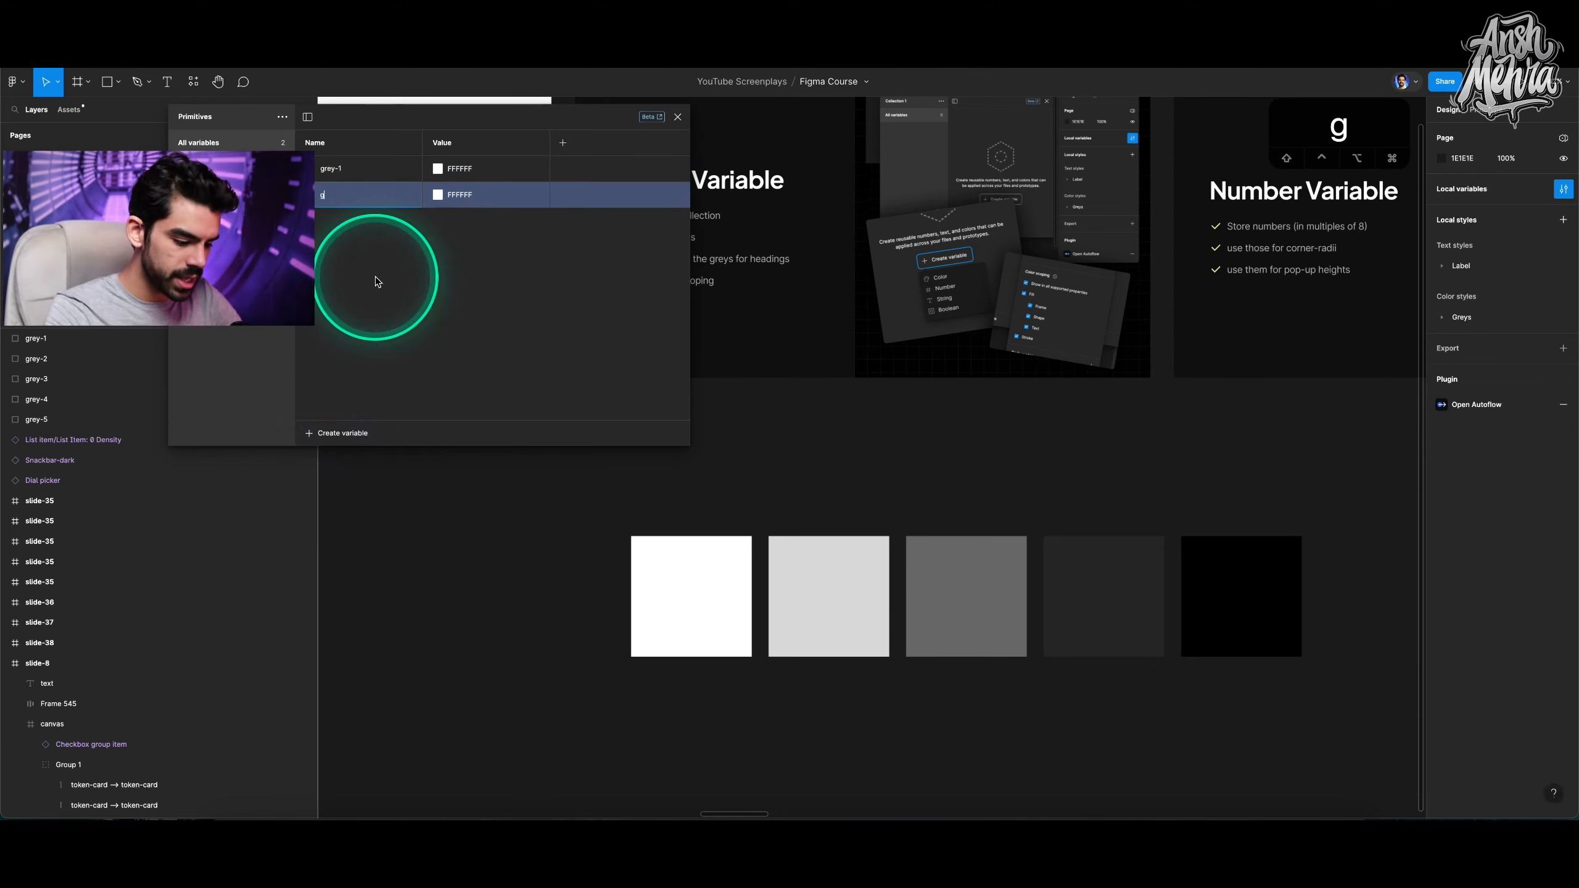
{"action": "type", "text": "reu-2"}
{"action": "key", "text": "BackSpace"}
{"action": "key", "text": "BackSpace"}
{"action": "key", "text": "BackSpace"}
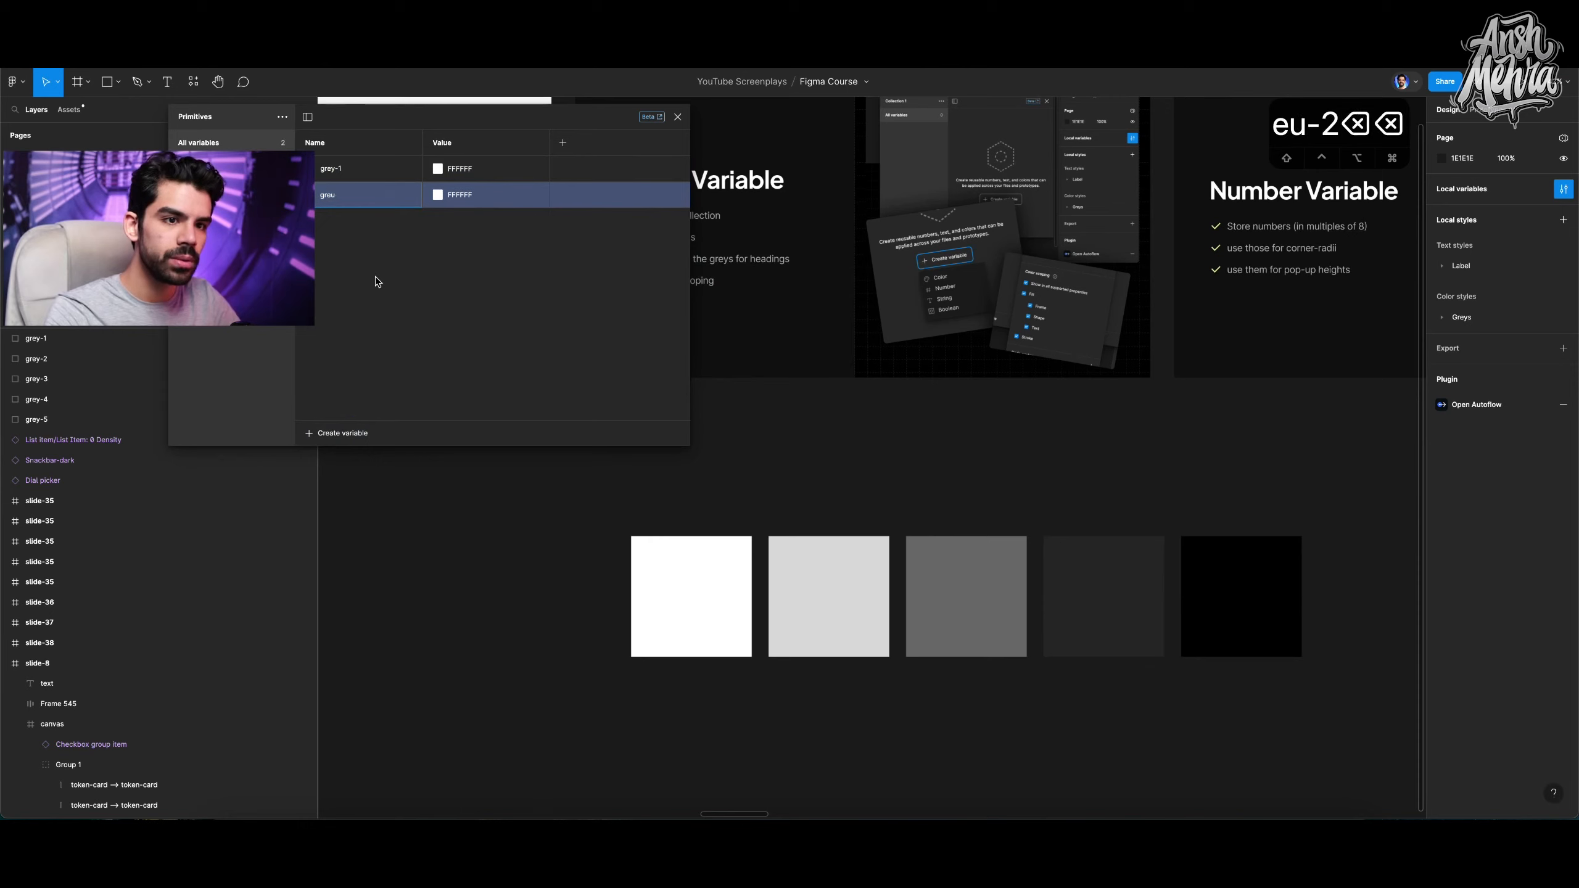
{"action": "type", "text": "y-2"}
{"action": "key", "text": "Return"}
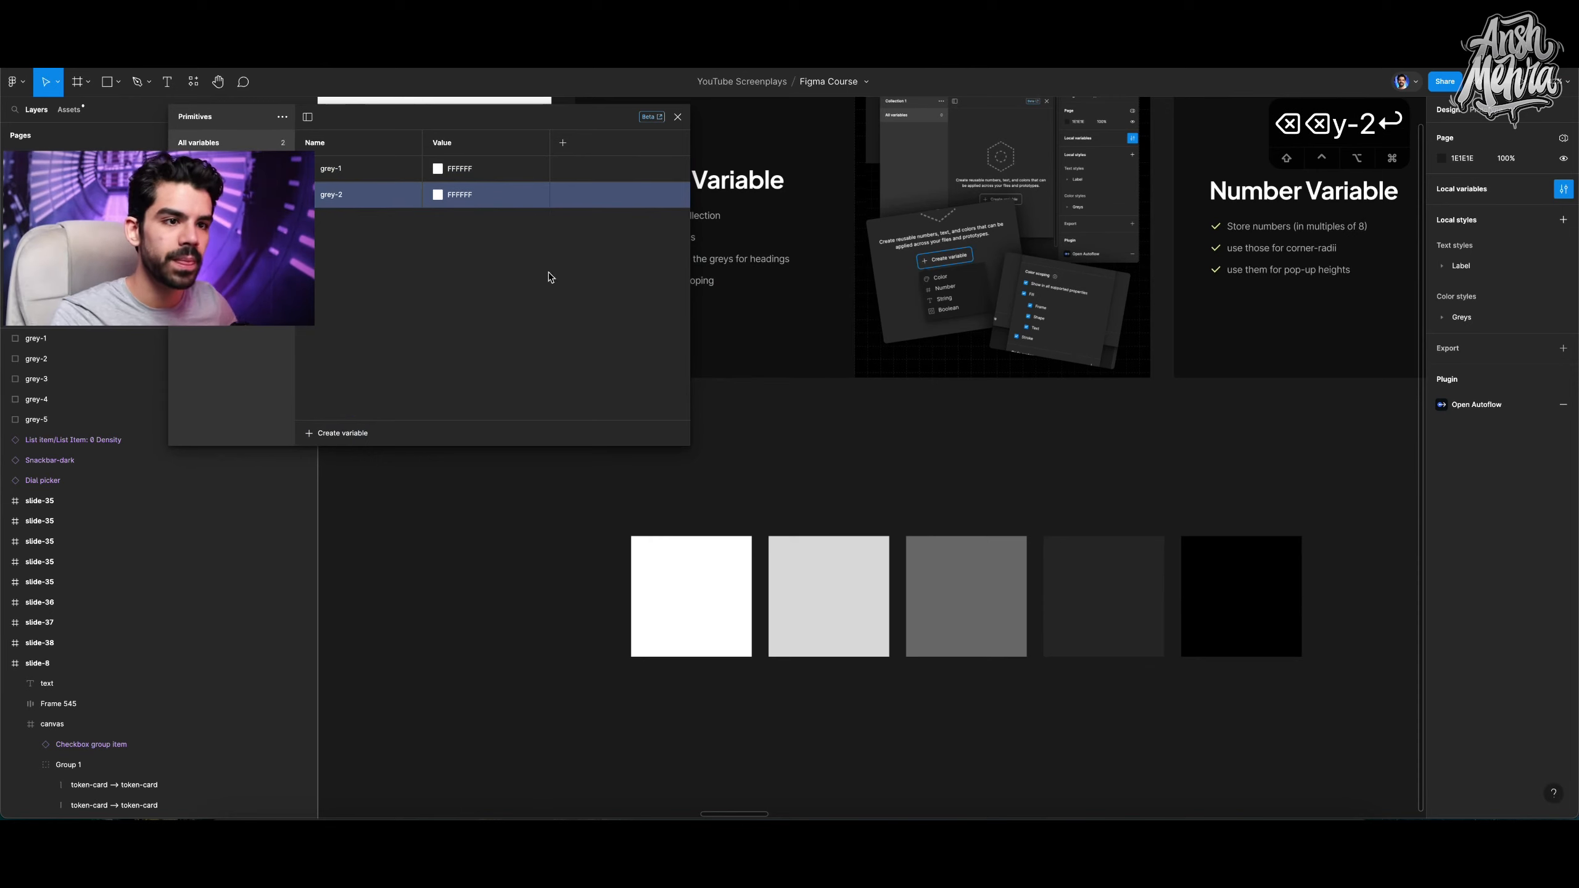
Set grey-2's value by sampling the light grey square with the eyedropper.
{"action": "left_click", "coordinate": [460, 215]}
{"action": "left_click", "coordinate": [438, 194]}
{"action": "left_click", "coordinate": [450, 401]}
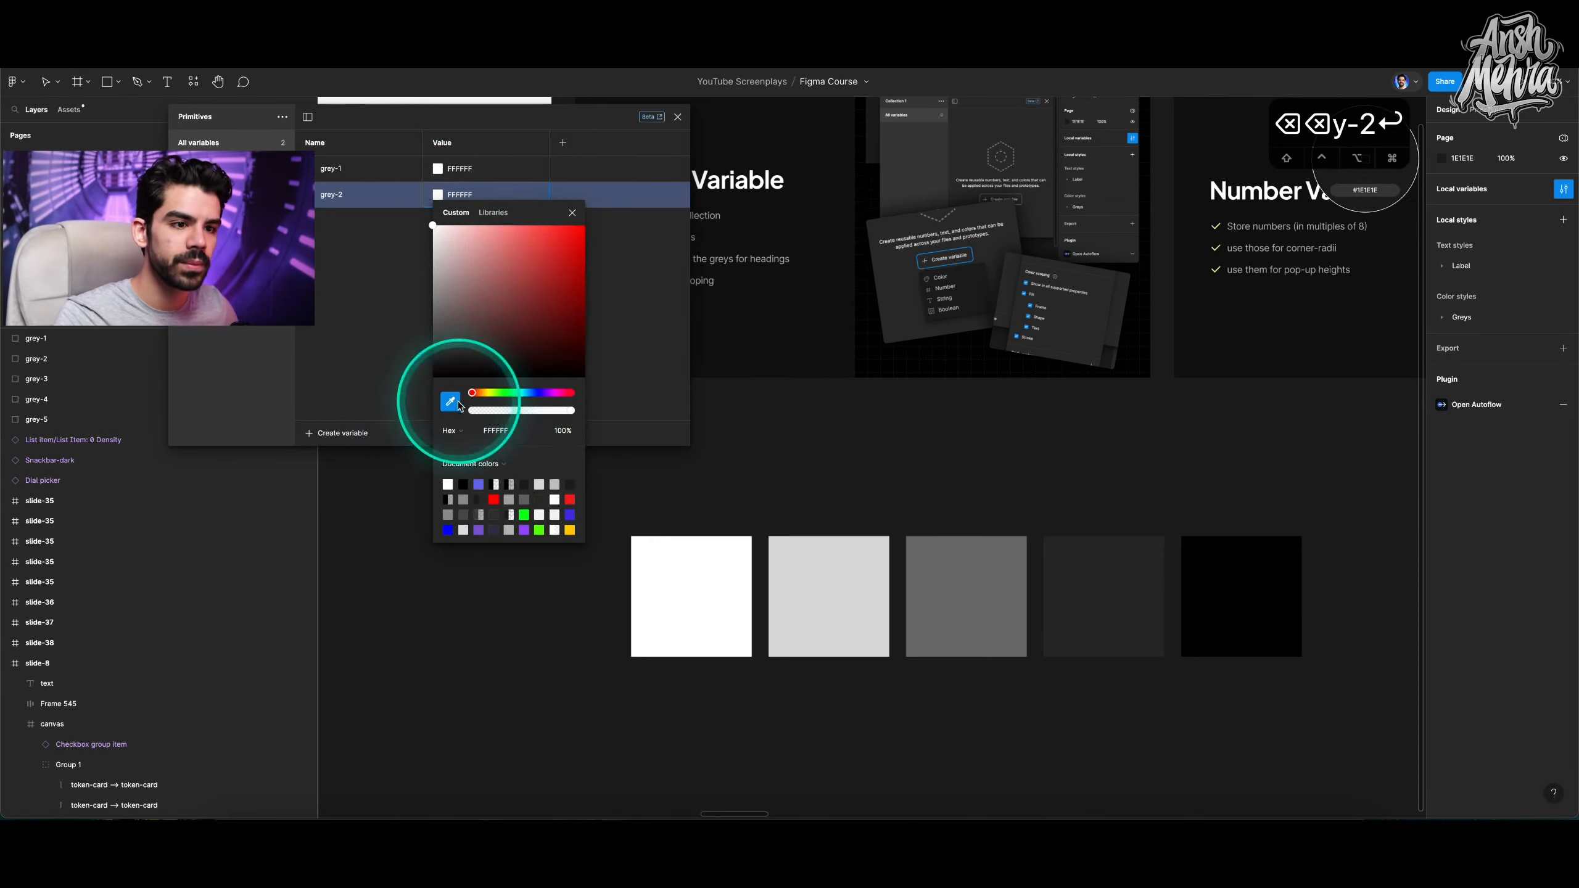
{"action": "left_click", "coordinate": [800, 565]}
{"action": "left_click", "coordinate": [614, 276]}
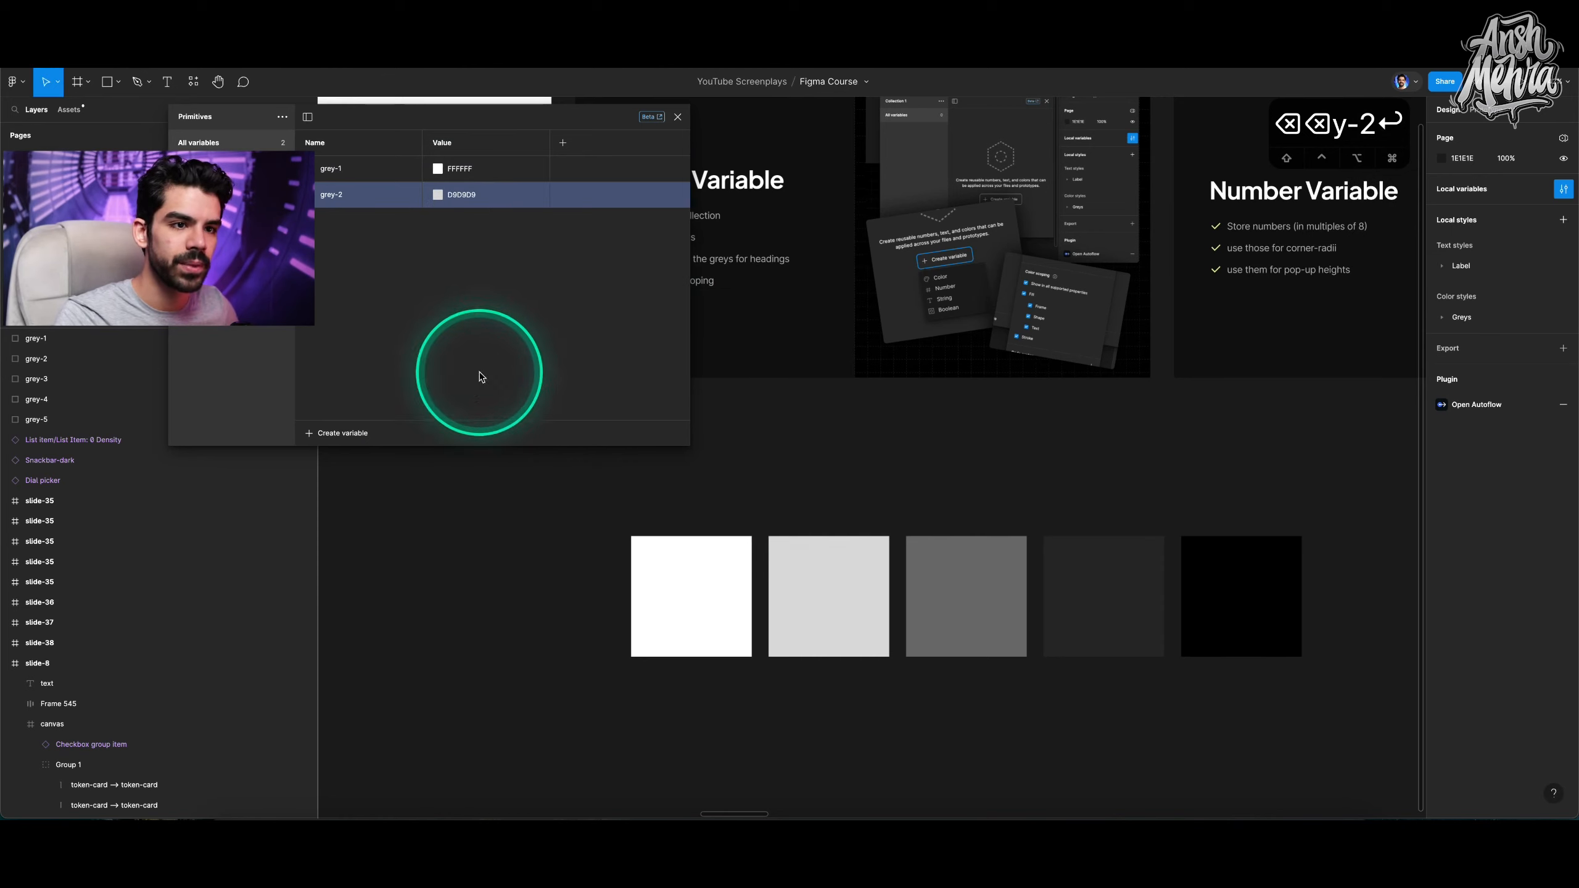
Create a third colour variable named grey-3.
{"action": "left_click", "coordinate": [359, 434]}
{"action": "left_click", "coordinate": [343, 453]}
{"action": "type", "text": "grey-3"}
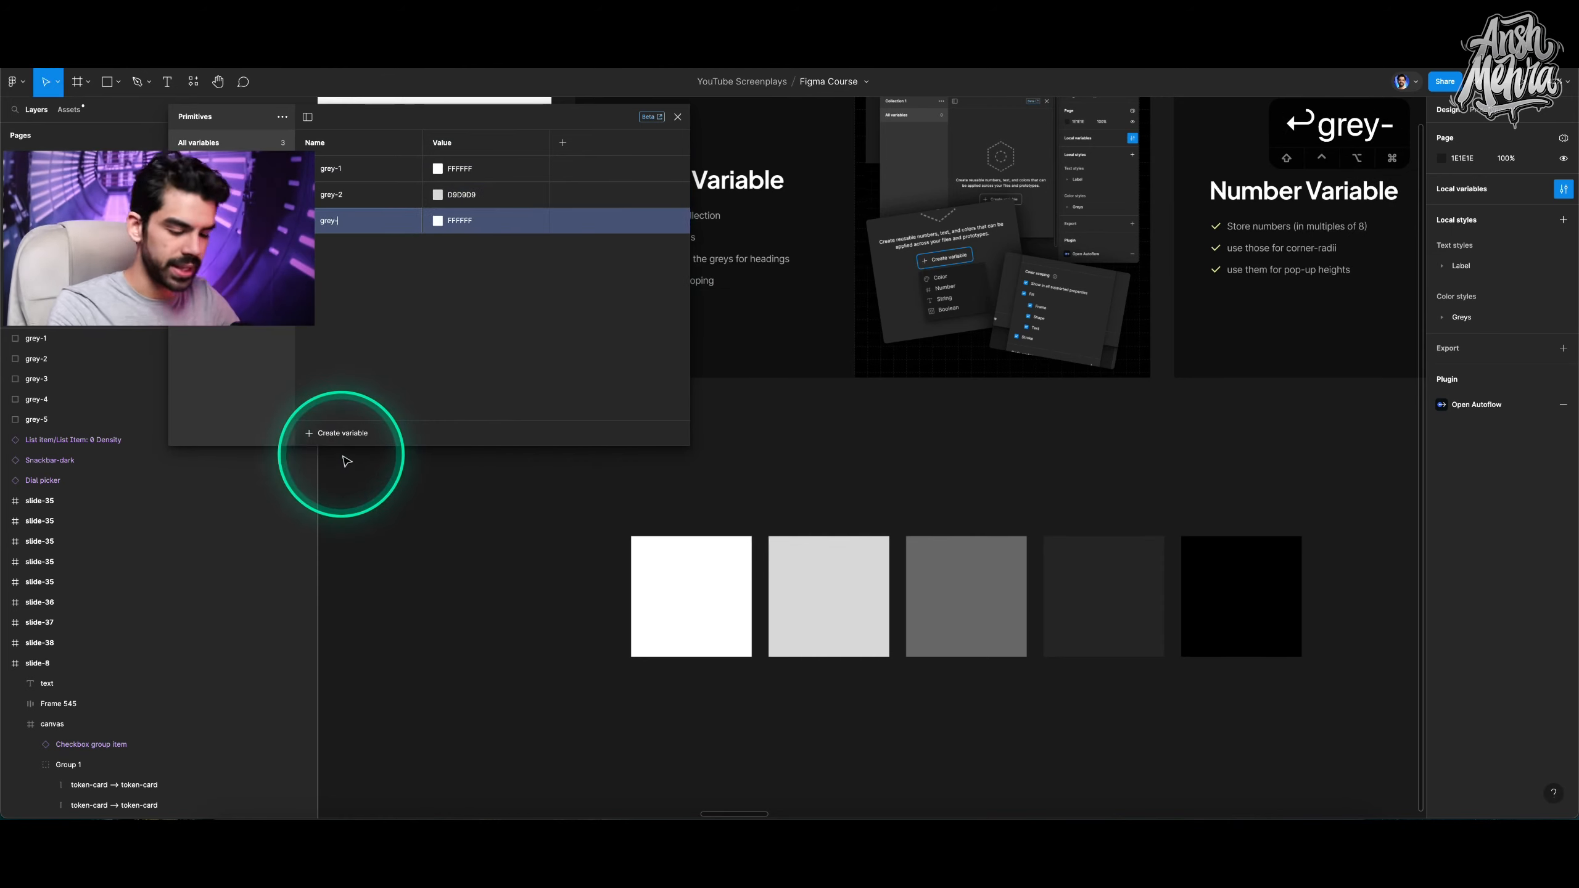
{"action": "key", "text": "Return"}
Set grey-3's value by sampling the mid grey square with the eyedropper.
{"action": "left_click", "coordinate": [452, 226]}
{"action": "left_click", "coordinate": [447, 423]}
{"action": "left_click", "coordinate": [920, 547]}
Create a fourth colour variable named grey-4.
{"action": "left_click", "coordinate": [311, 434]}
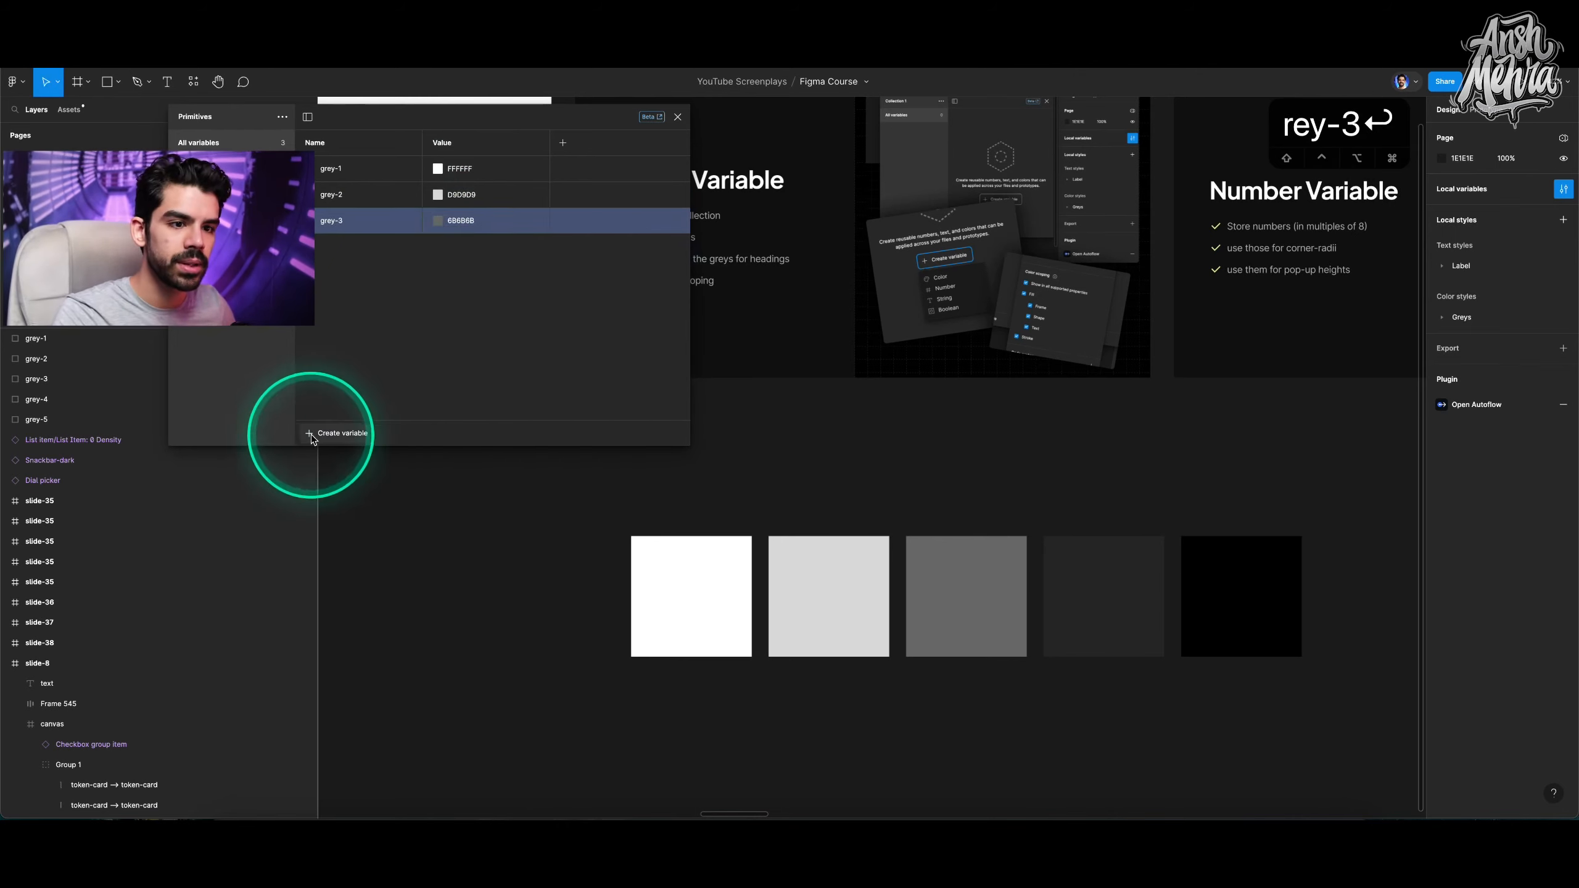
{"action": "left_click", "coordinate": [330, 460]}
{"action": "type", "text": "grey-4"}
Set grey-4's value by sampling the dark grey square with the eyedropper.
{"action": "left_click", "coordinate": [440, 248]}
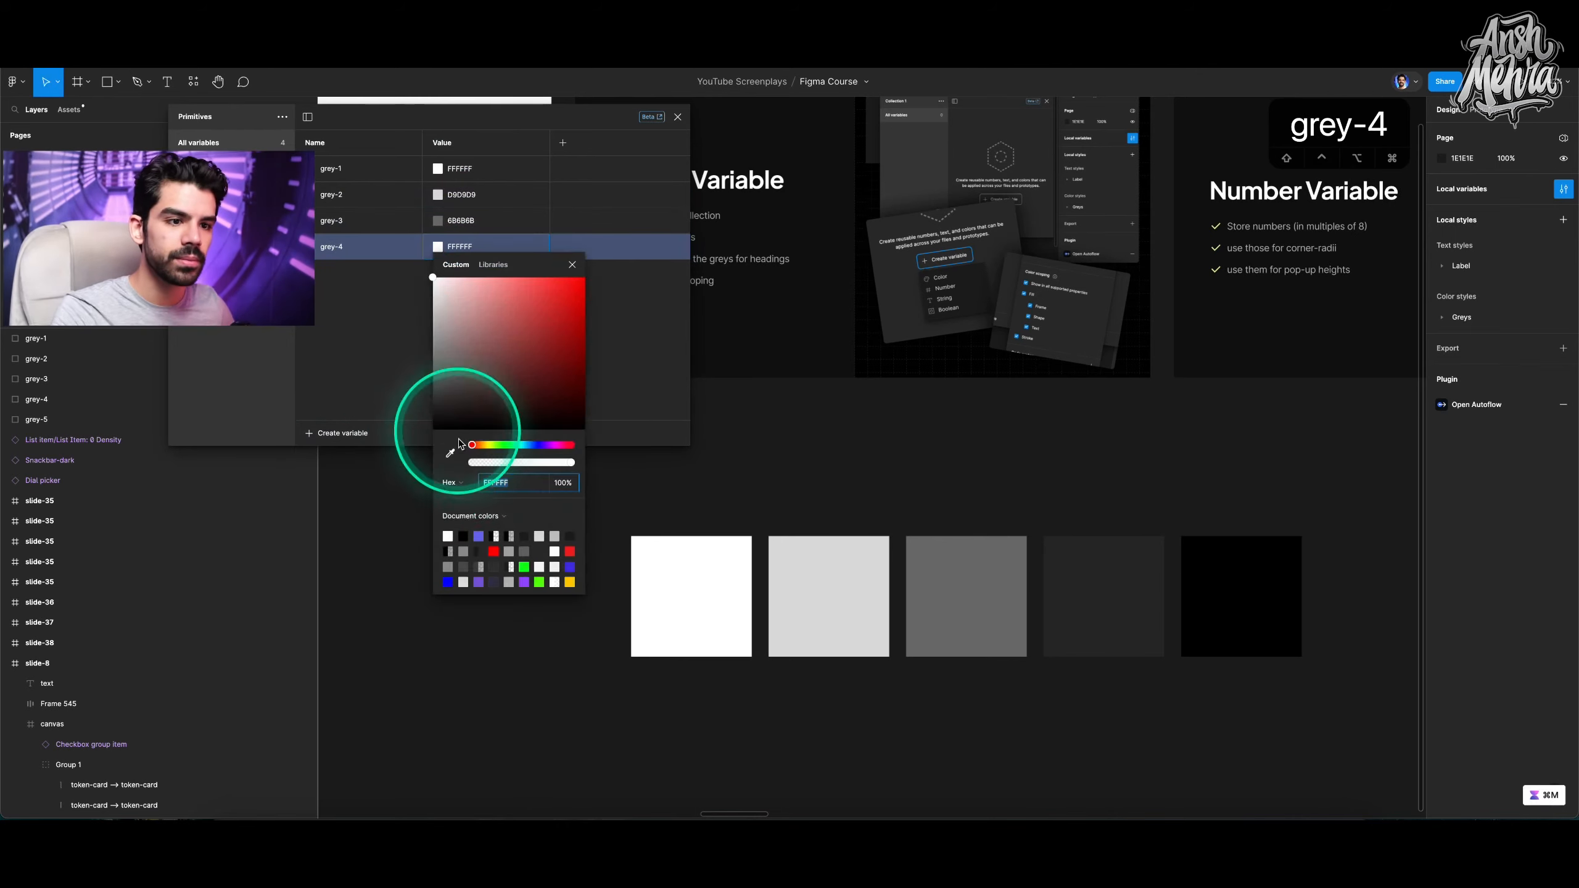
{"action": "left_click", "coordinate": [451, 452]}
{"action": "left_click", "coordinate": [1057, 555]}
Create a fifth colour variable named grey-5.
{"action": "left_click", "coordinate": [342, 433]}
{"action": "left_click", "coordinate": [336, 454]}
{"action": "type", "text": "grey-5"}
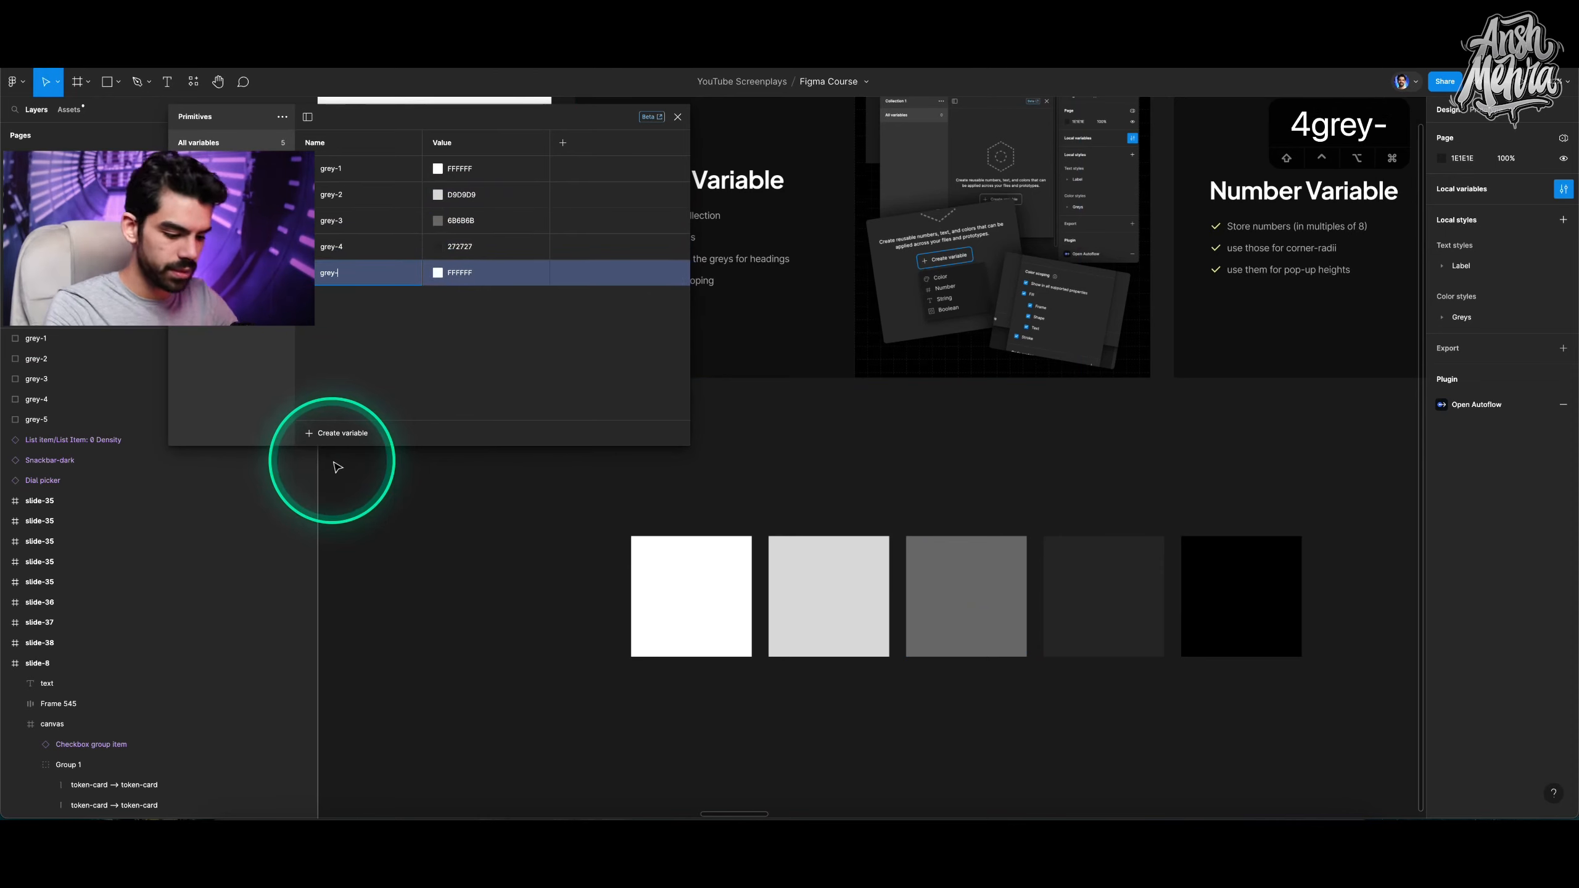
Set grey-5's value by sampling the black square with the eyedropper.
{"action": "left_click", "coordinate": [438, 274]}
{"action": "left_click", "coordinate": [447, 474]}
{"action": "left_click", "coordinate": [1234, 584]}
{"action": "left_click", "coordinate": [590, 331]}
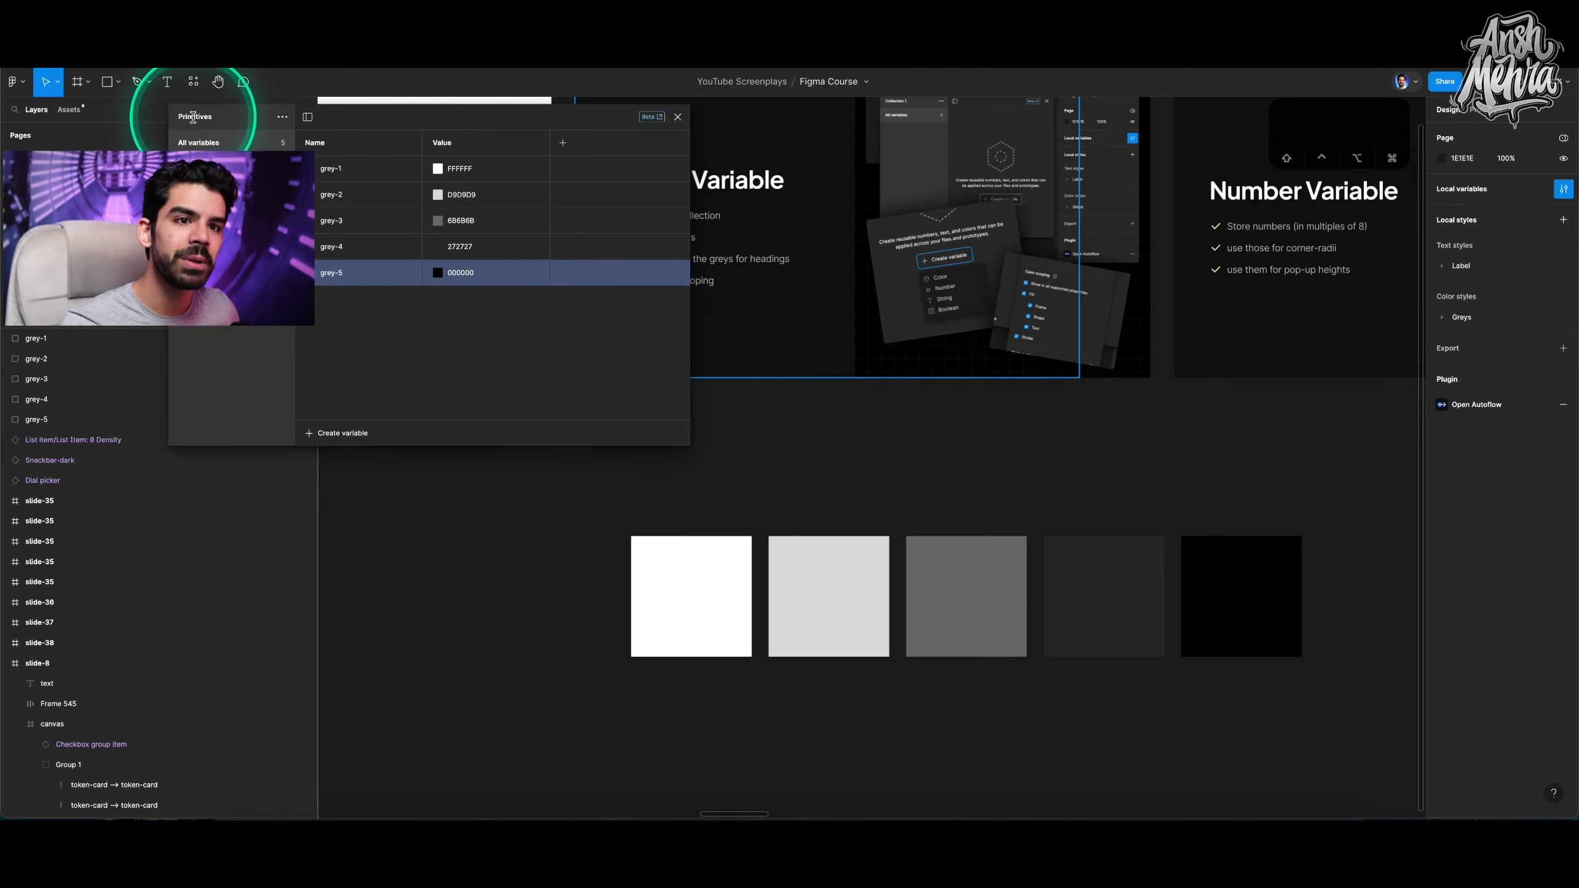
Create a new variable collection and name it UI Palette.
{"action": "left_click", "coordinate": [284, 118]}
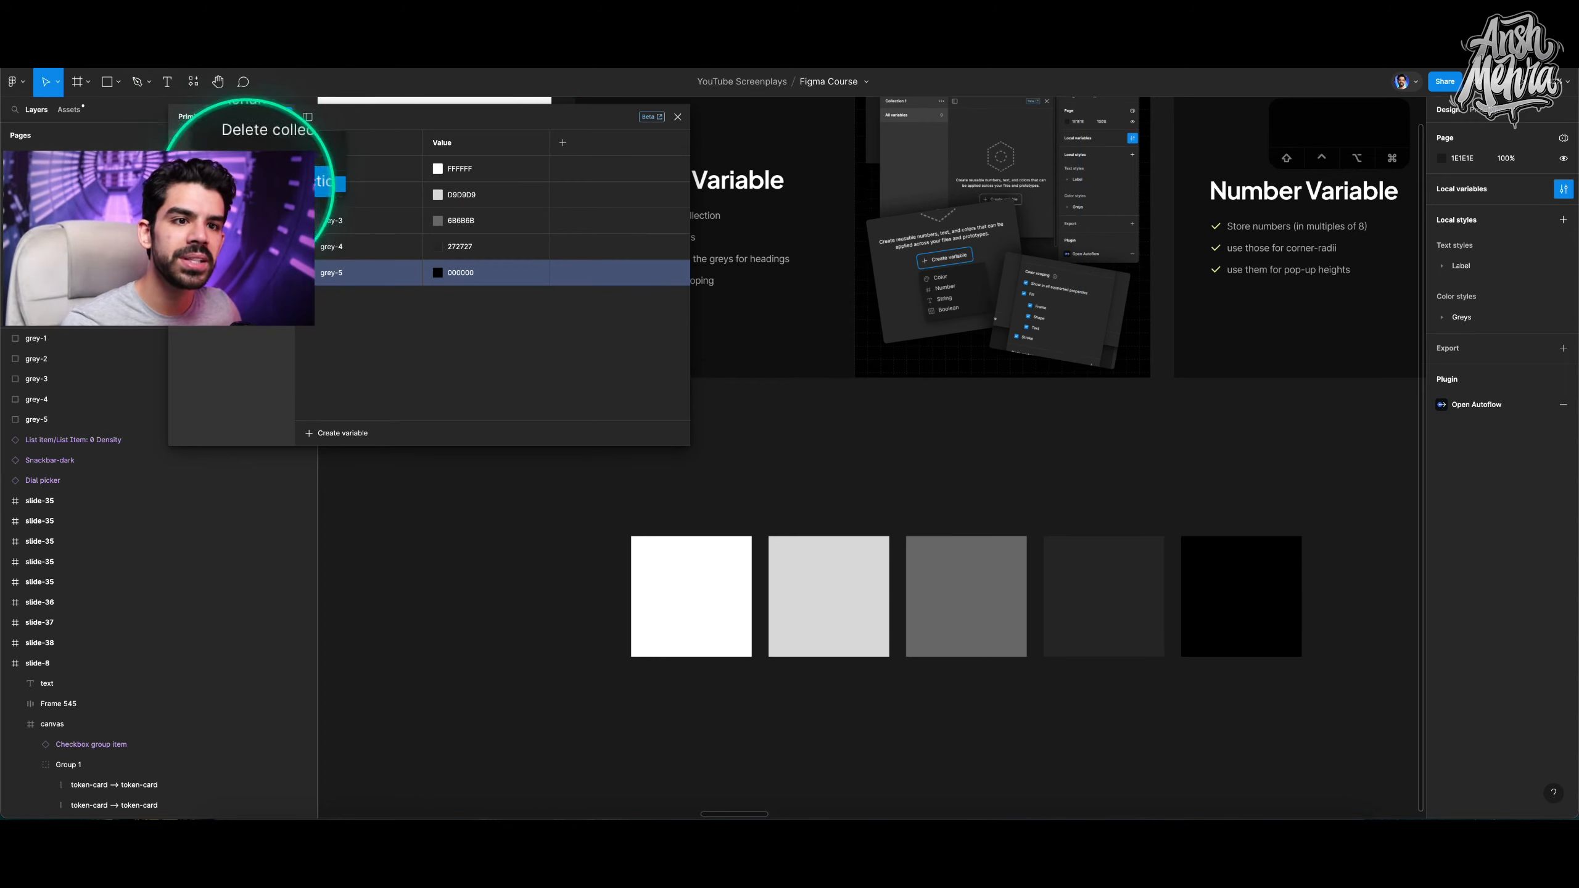
{"action": "left_click", "coordinate": [268, 184]}
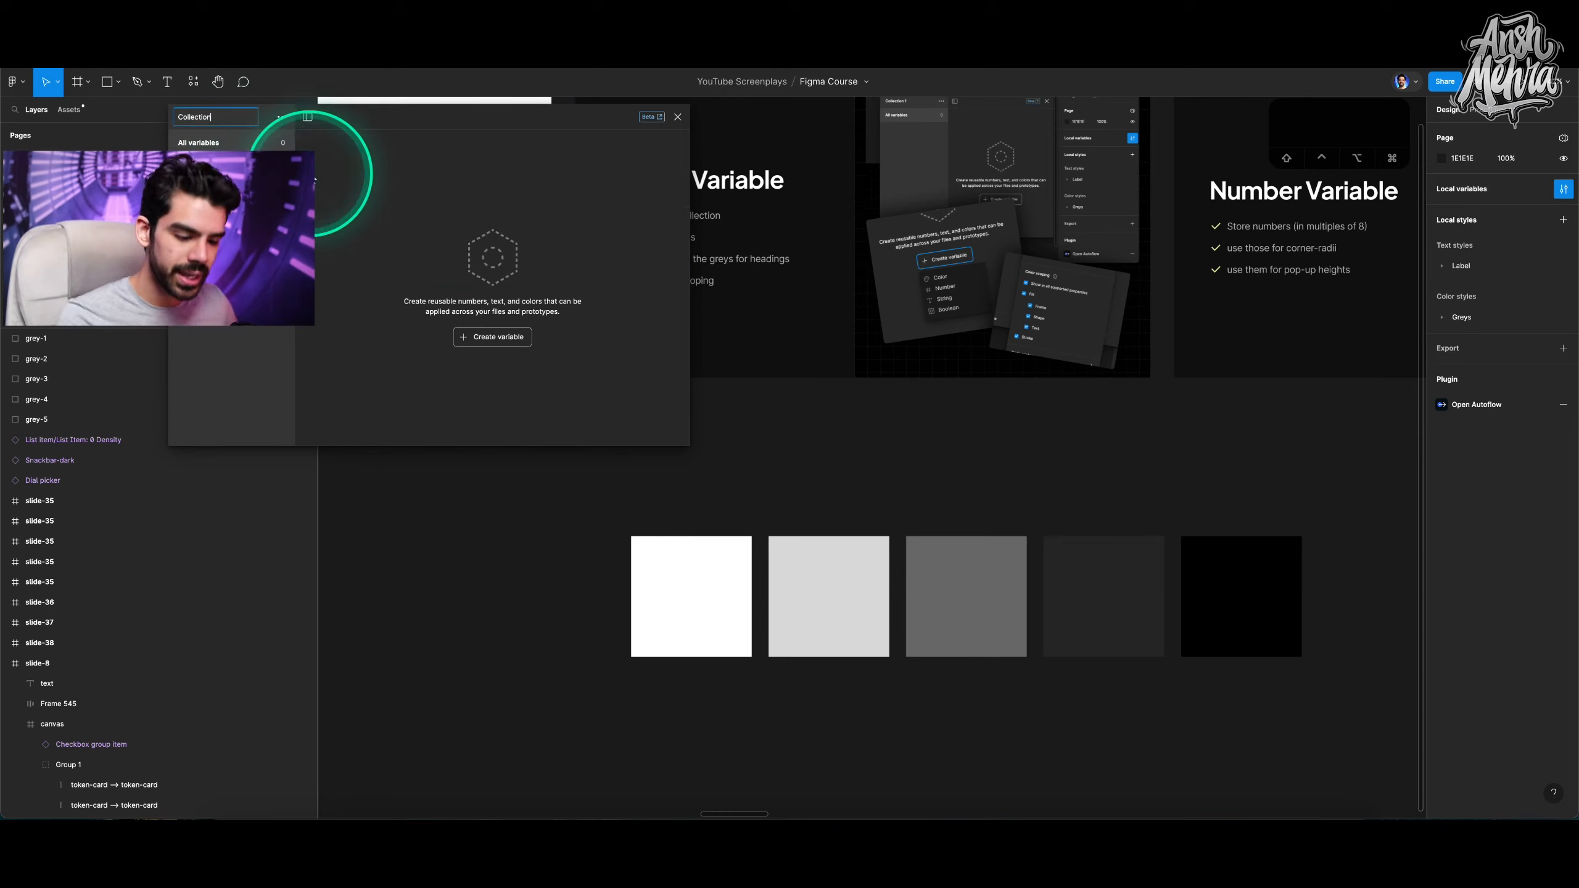
{"action": "key", "text": "super+a"}
{"action": "type", "text": "UI Pal"}
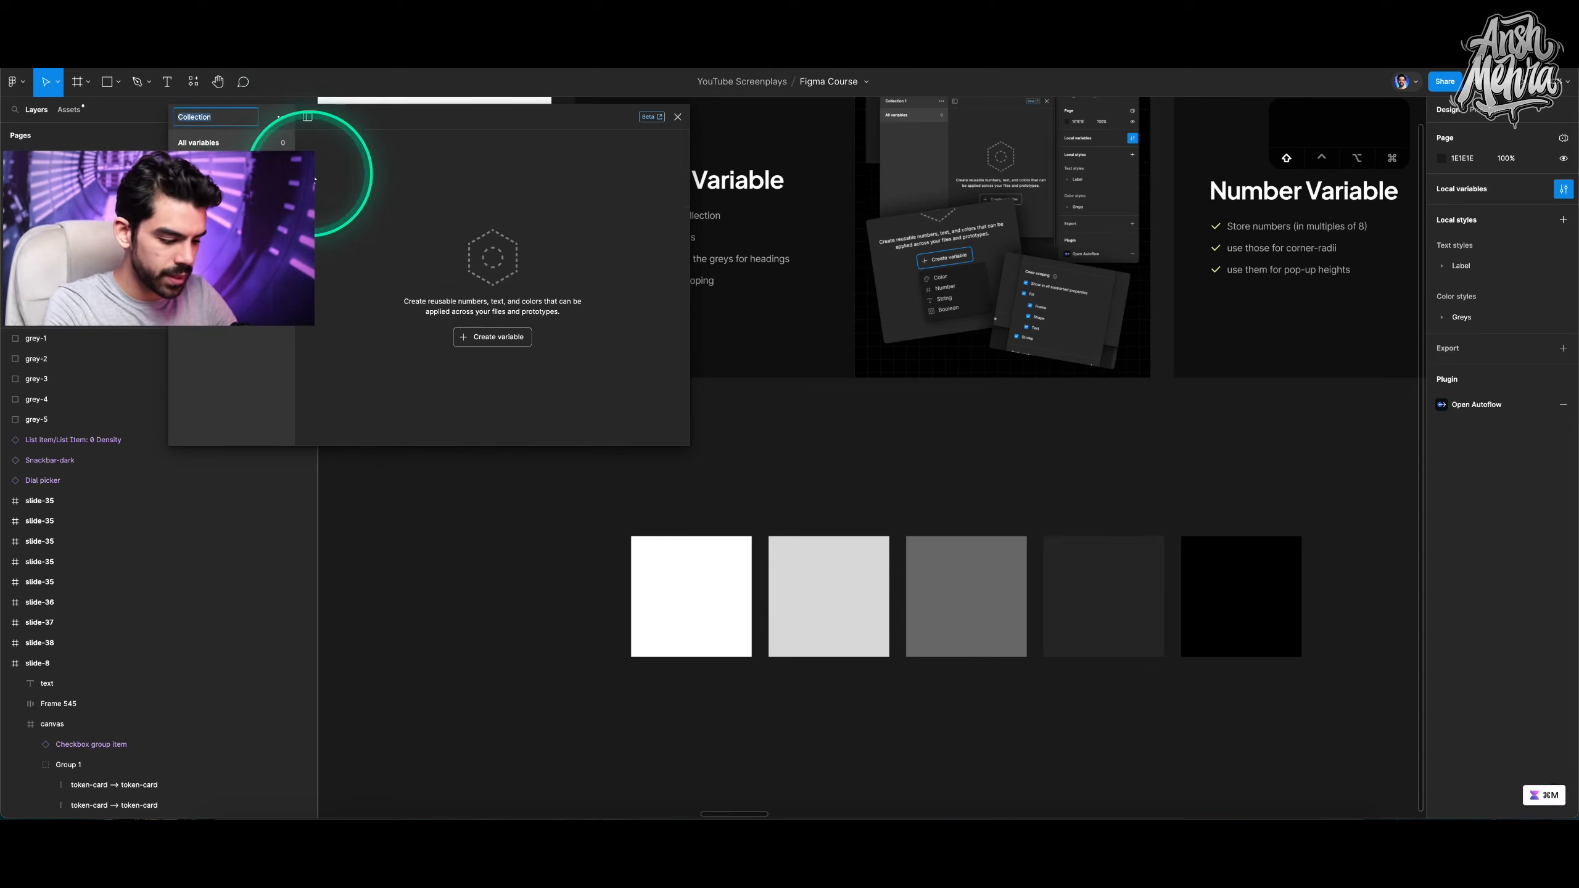
{"action": "type", "text": "ette"}
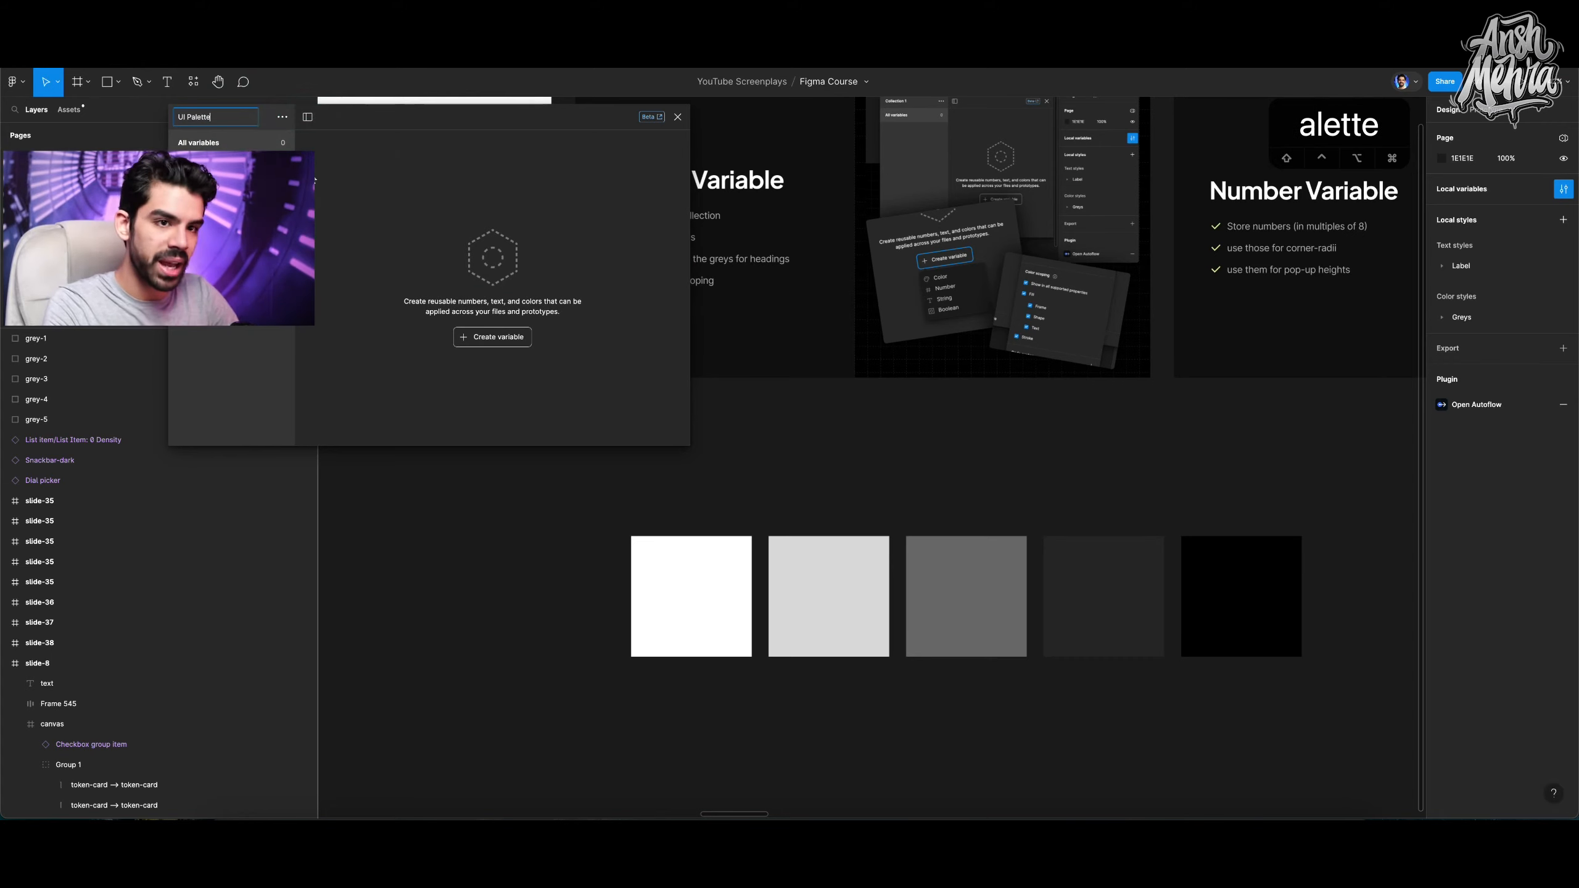
{"action": "key", "text": "Return"}
In the UI Palette collection, create a colour variable named surface-1.
{"action": "left_click", "coordinate": [218, 118]}
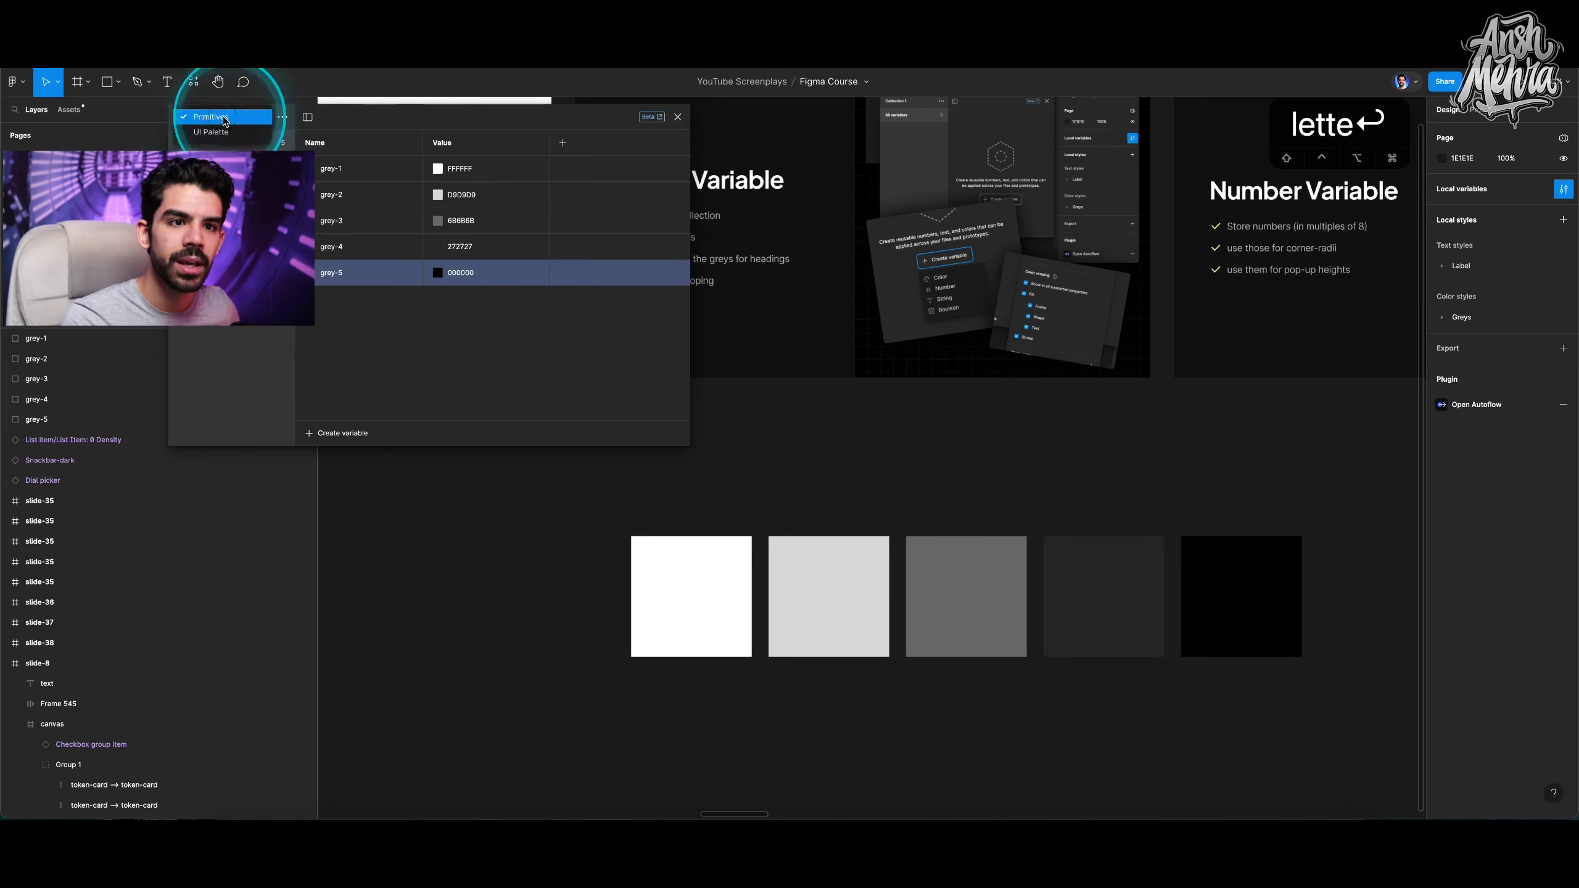
{"action": "left_click", "coordinate": [222, 118]}
{"action": "left_click", "coordinate": [216, 131]}
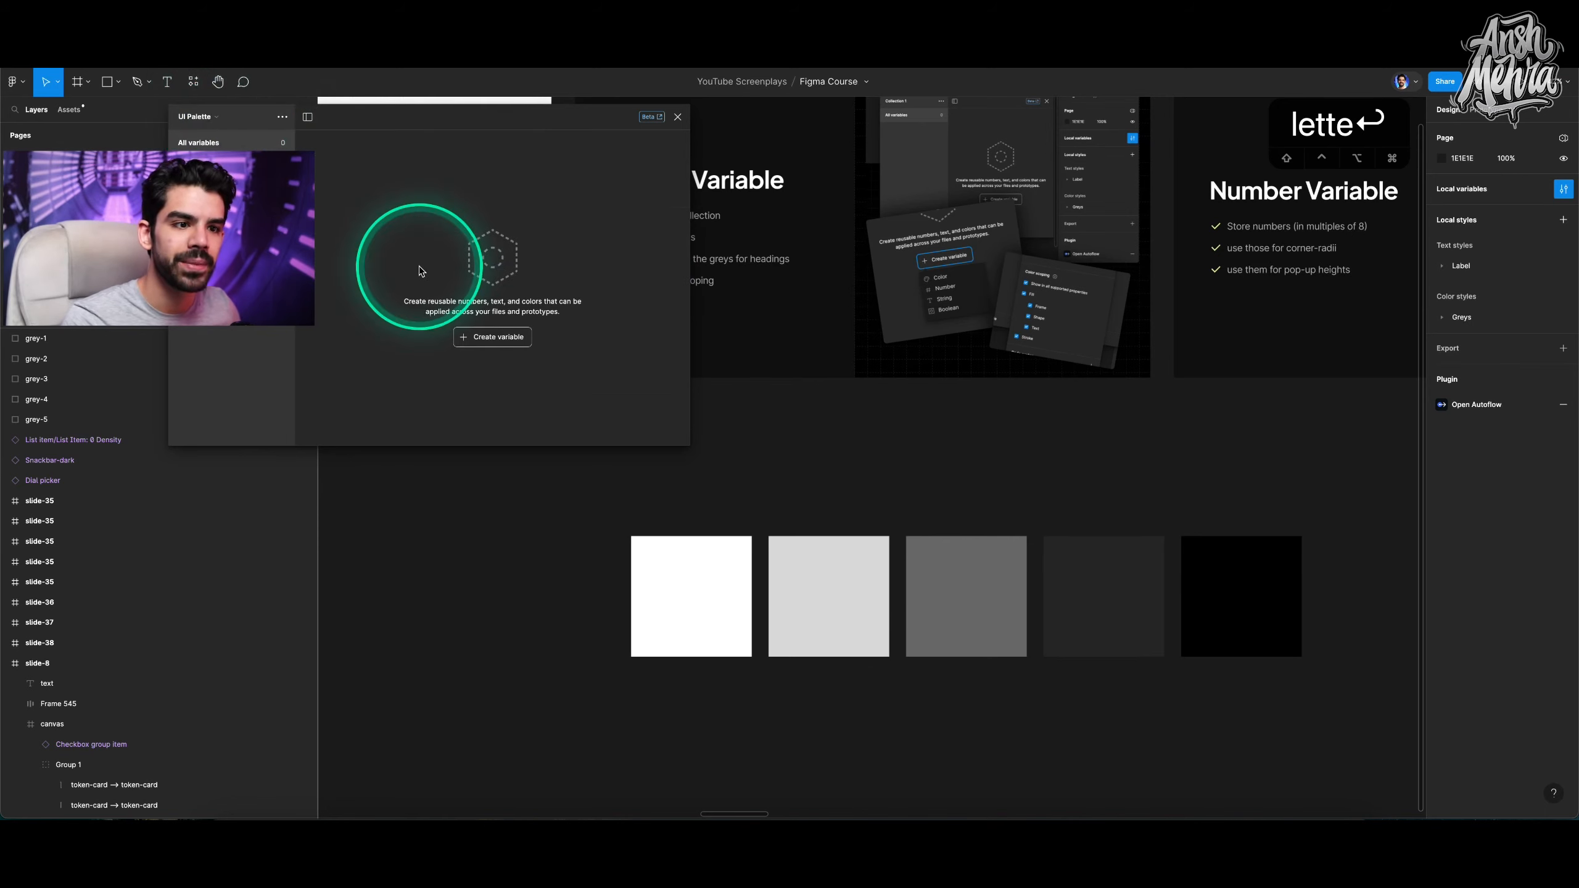
{"action": "left_click", "coordinate": [493, 339]}
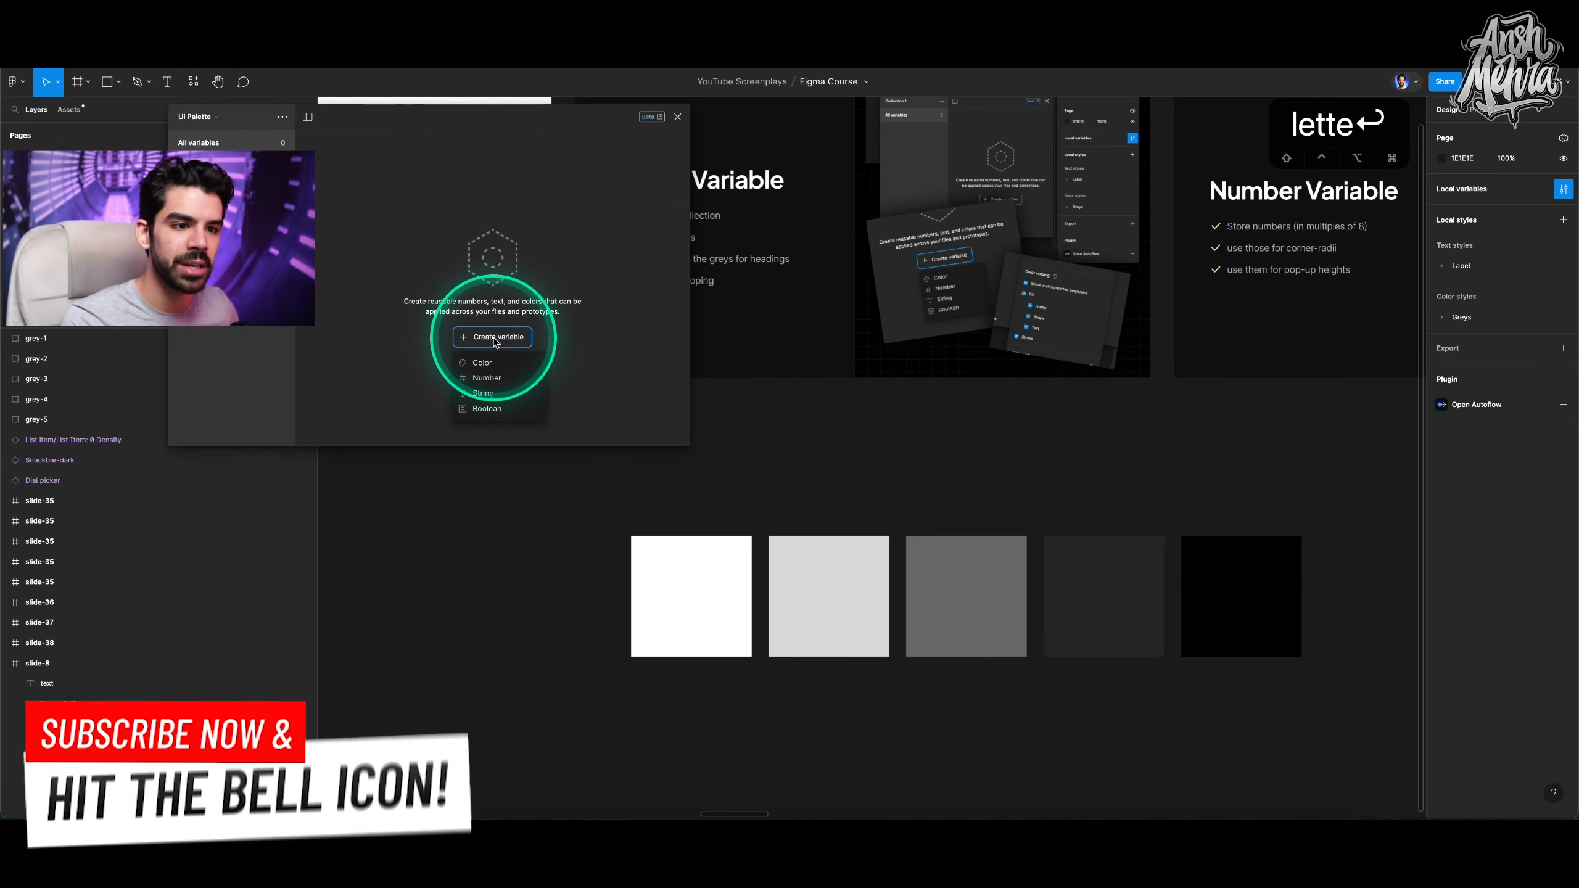
{"action": "left_click", "coordinate": [488, 361]}
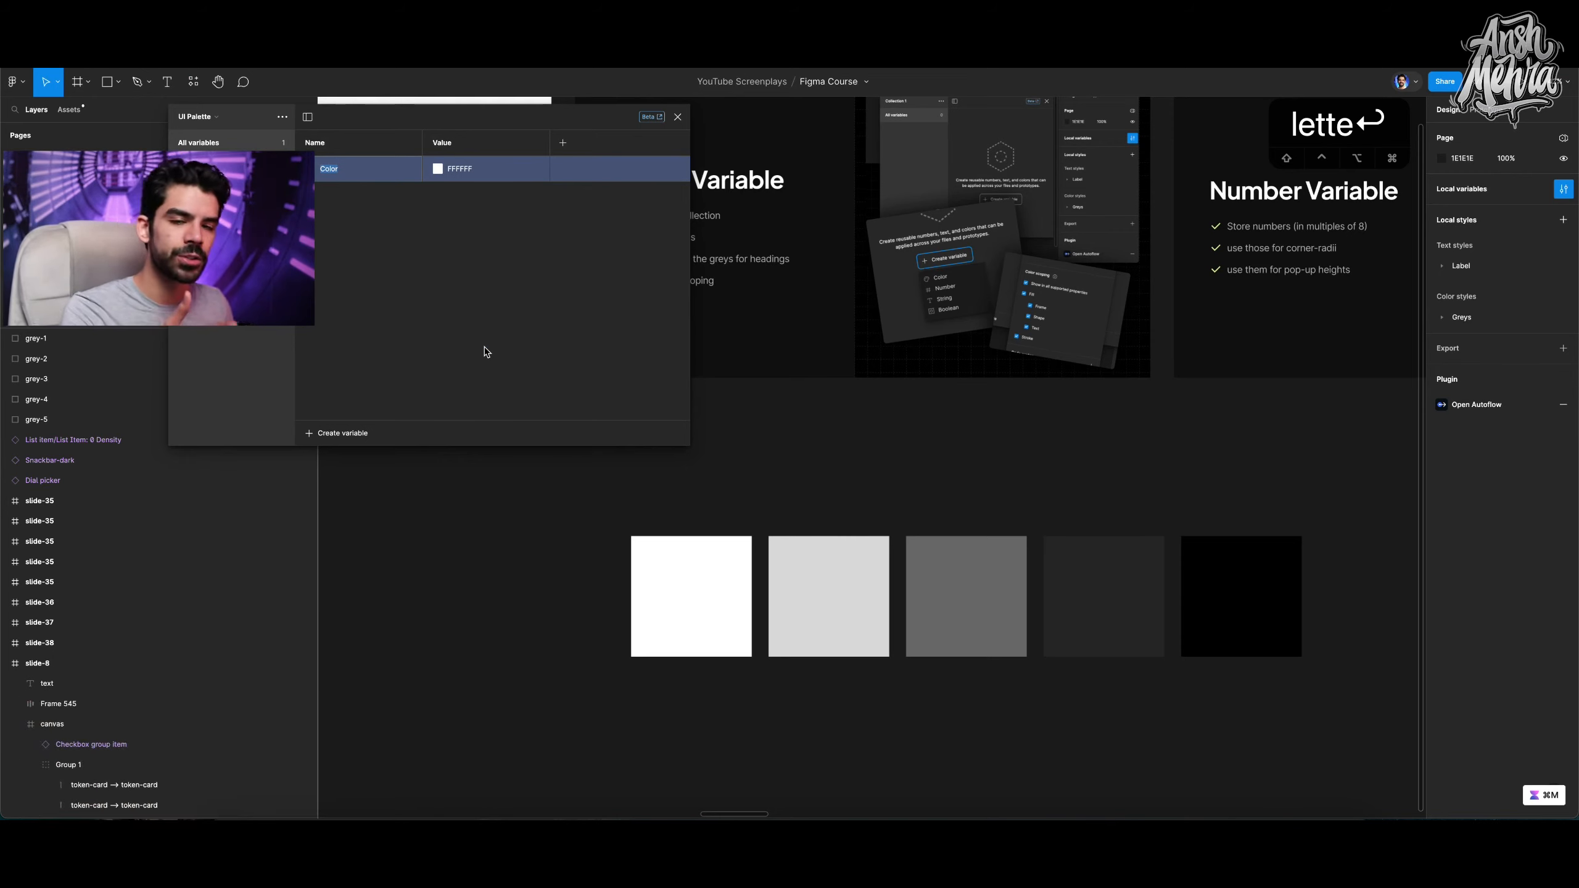
{"action": "type", "text": "surface-1"}
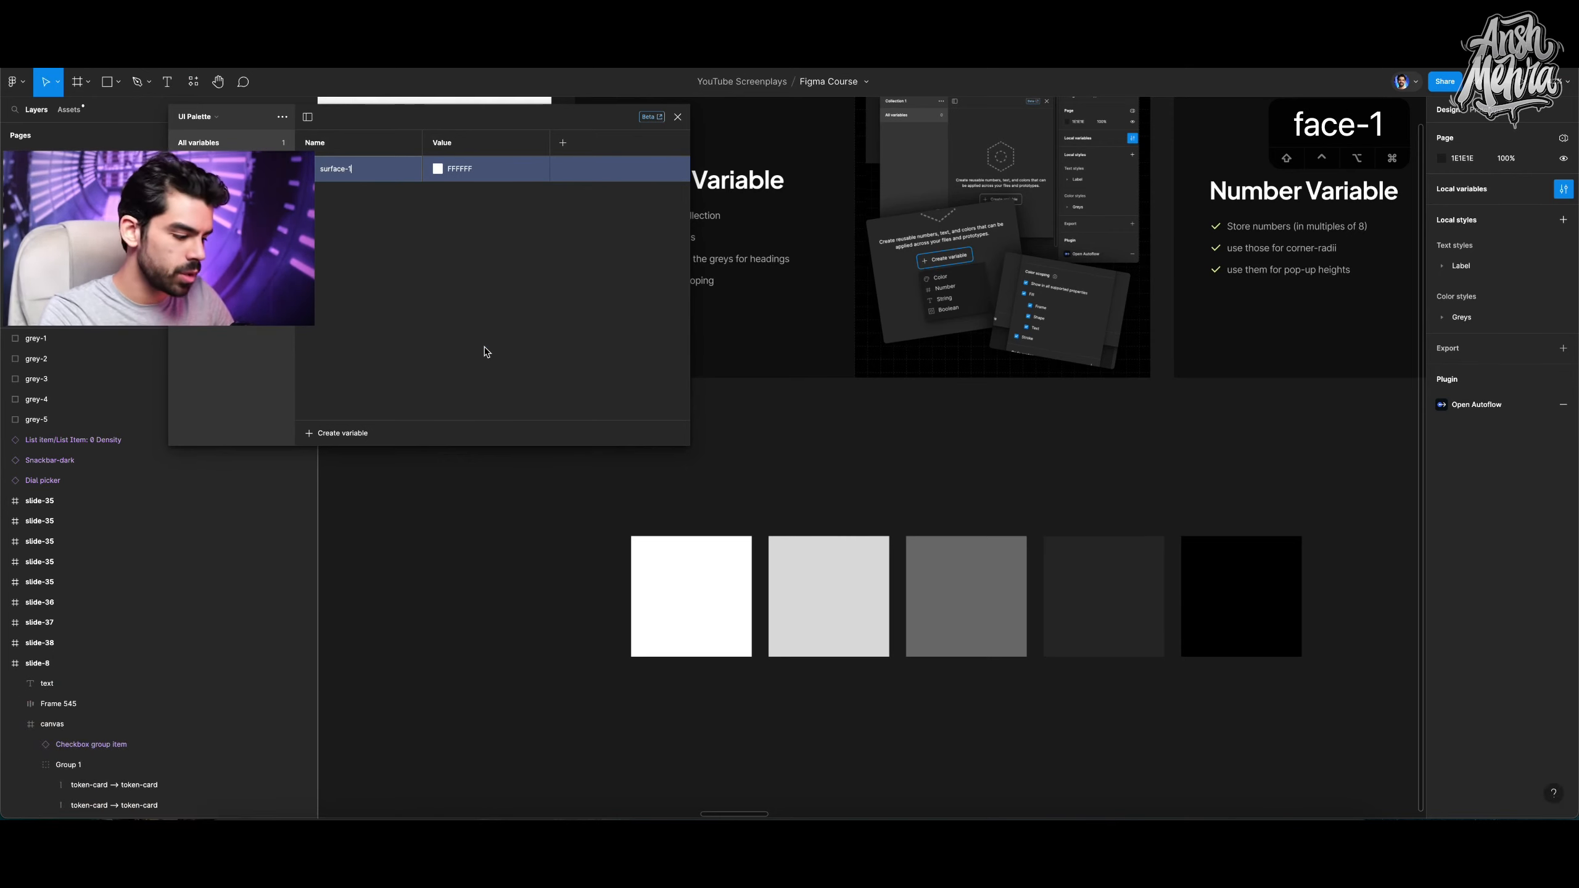
{"action": "key", "text": "Return"}
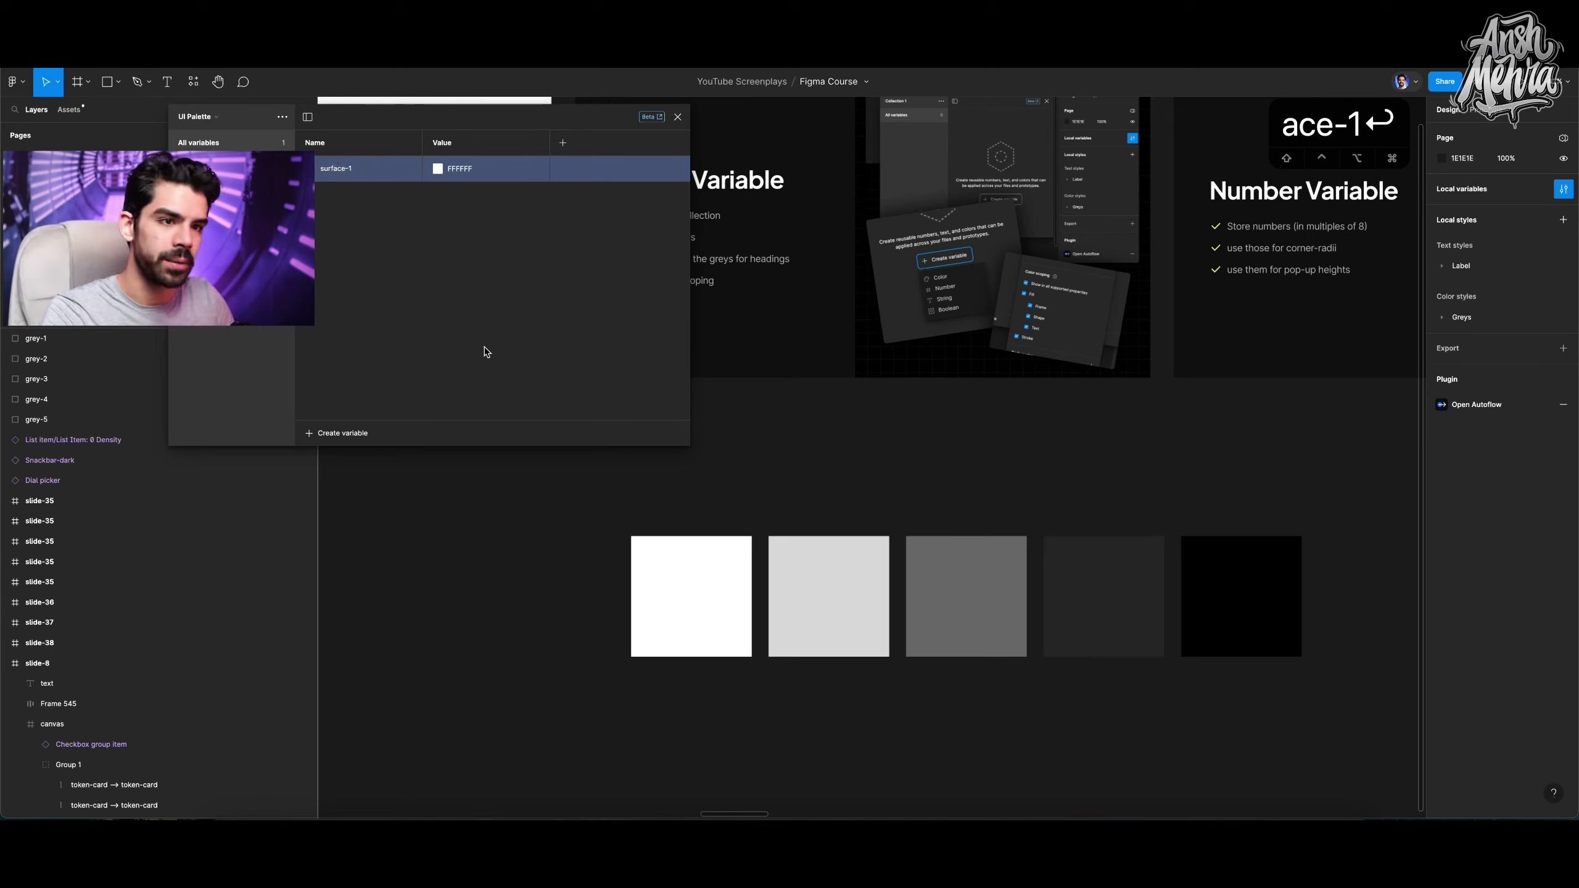
Set surface-1's value by sampling the light grey square with the eyedropper.
{"action": "left_click", "coordinate": [441, 168]}
{"action": "left_click", "coordinate": [451, 375]}
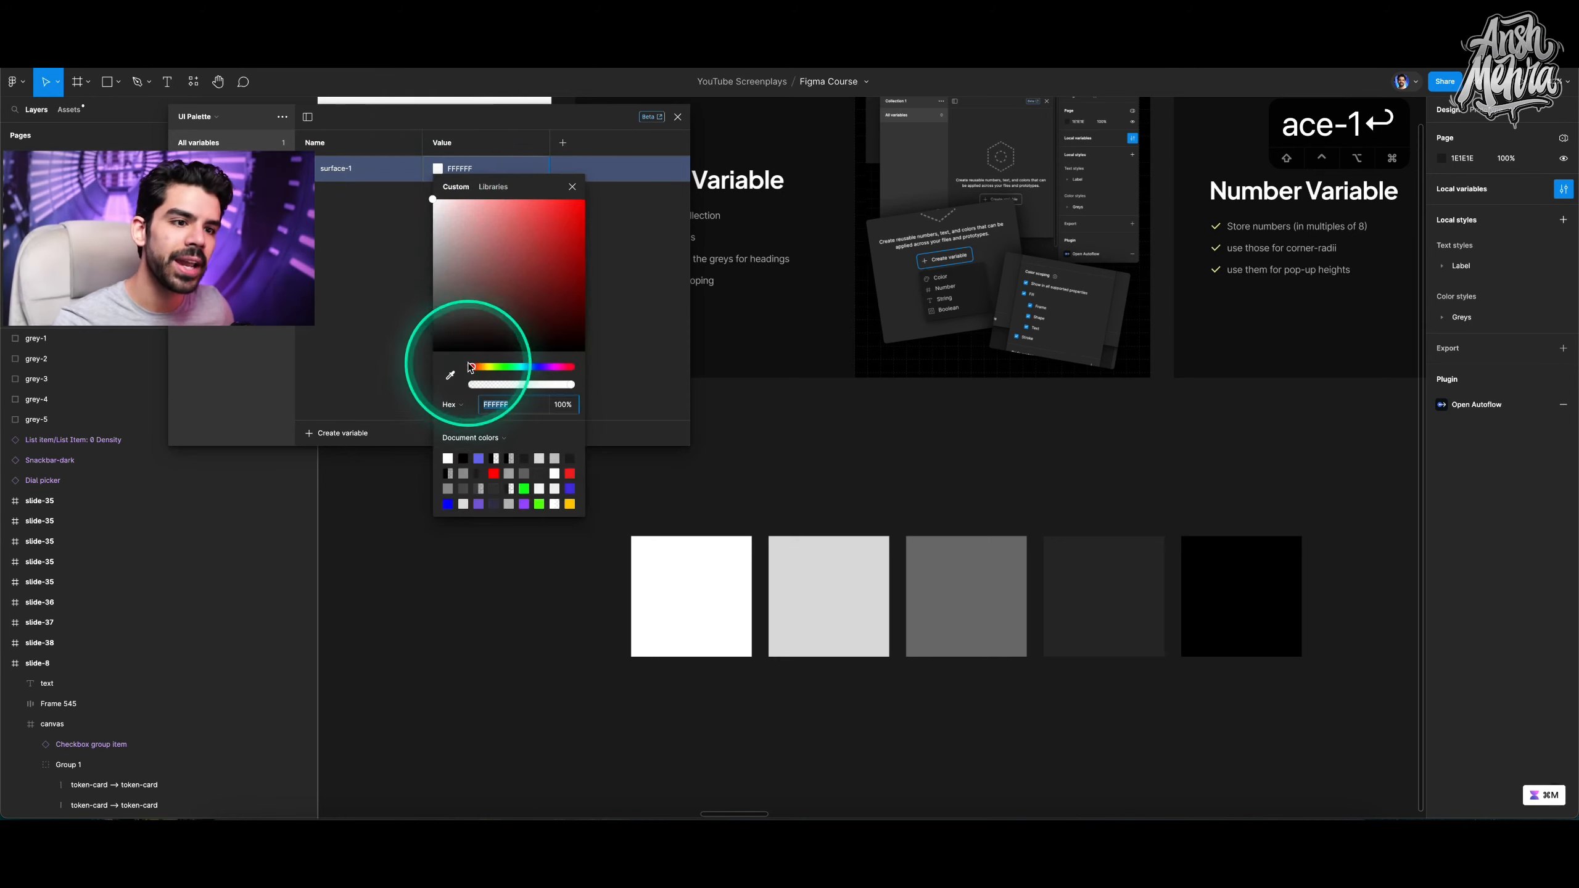
{"action": "left_click", "coordinate": [808, 585]}
{"action": "left_click", "coordinate": [620, 268]}
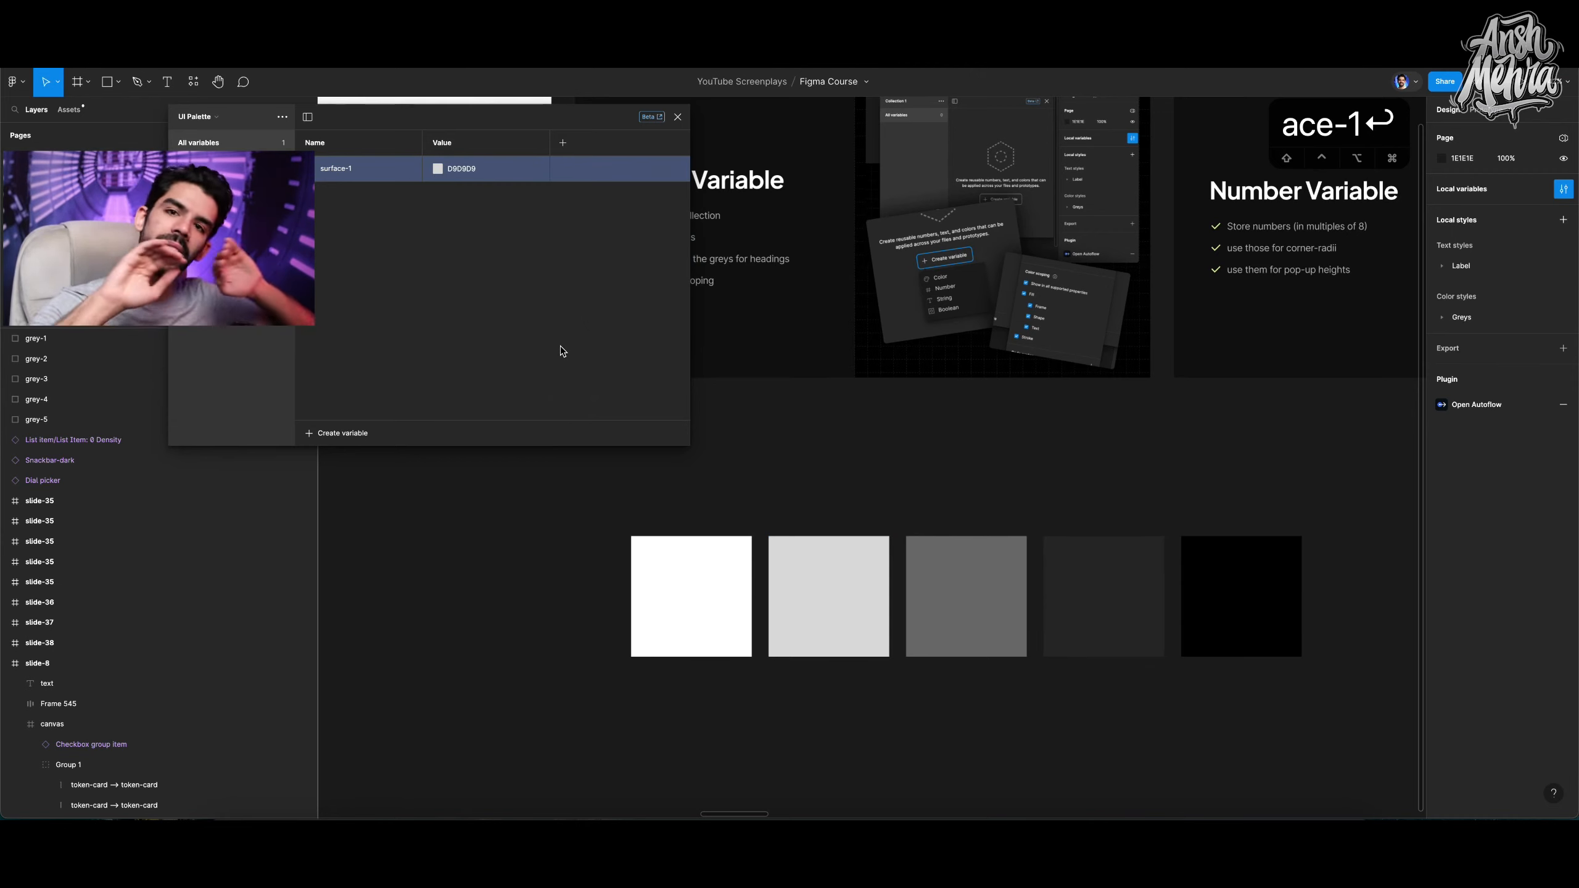
Make surface-1 an alias of the grey-2 variable from the Primitives collection.
{"action": "right_click", "coordinate": [454, 169]}
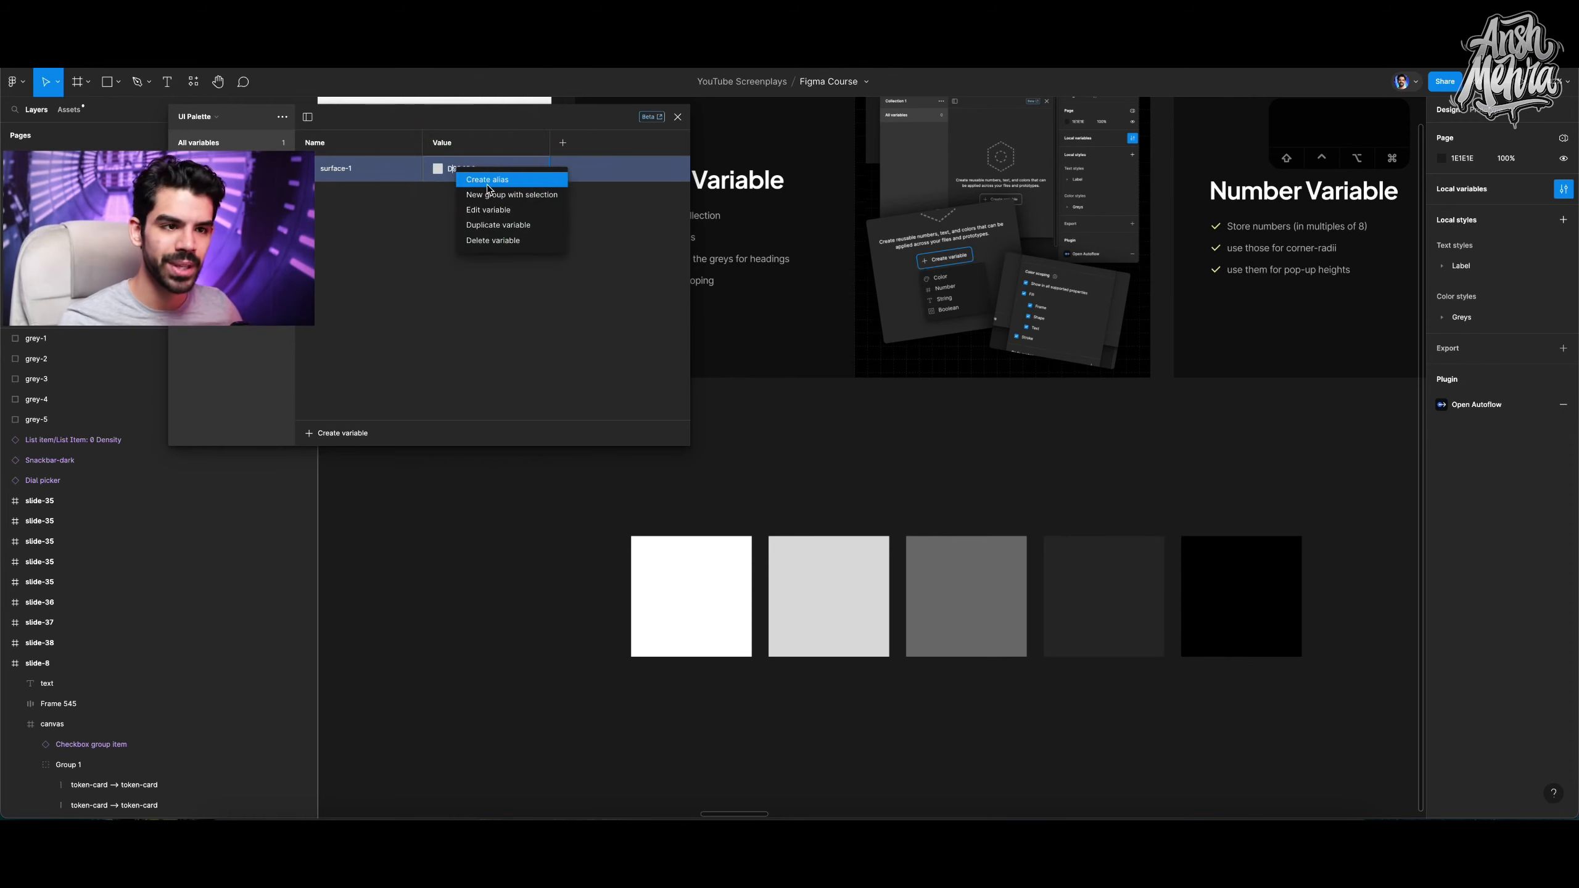
{"action": "left_click", "coordinate": [486, 180]}
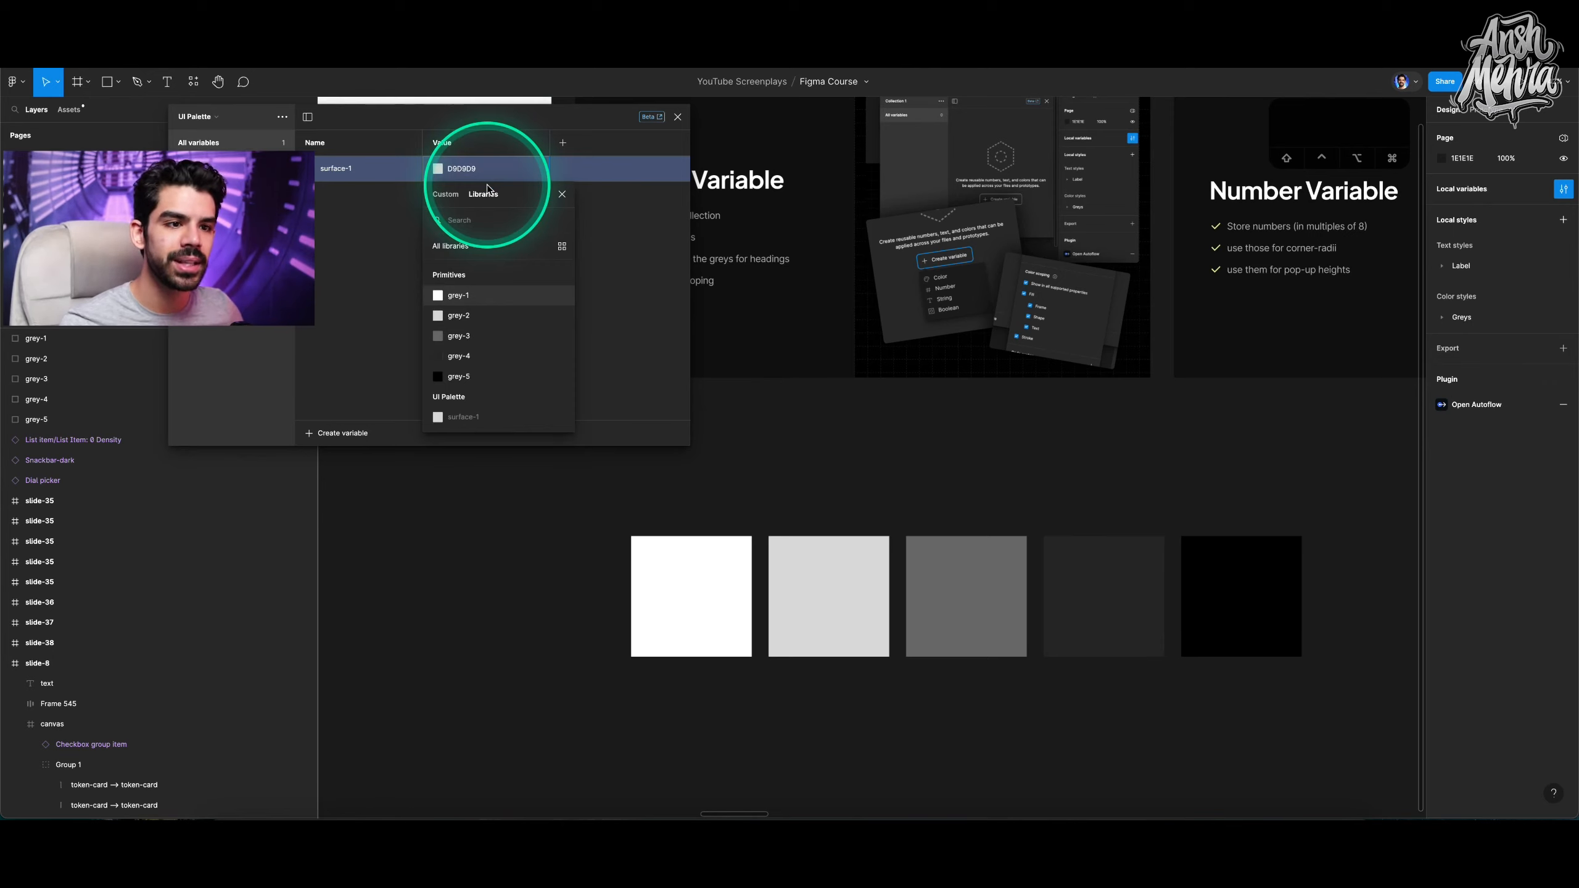
{"action": "left_click", "coordinate": [453, 196]}
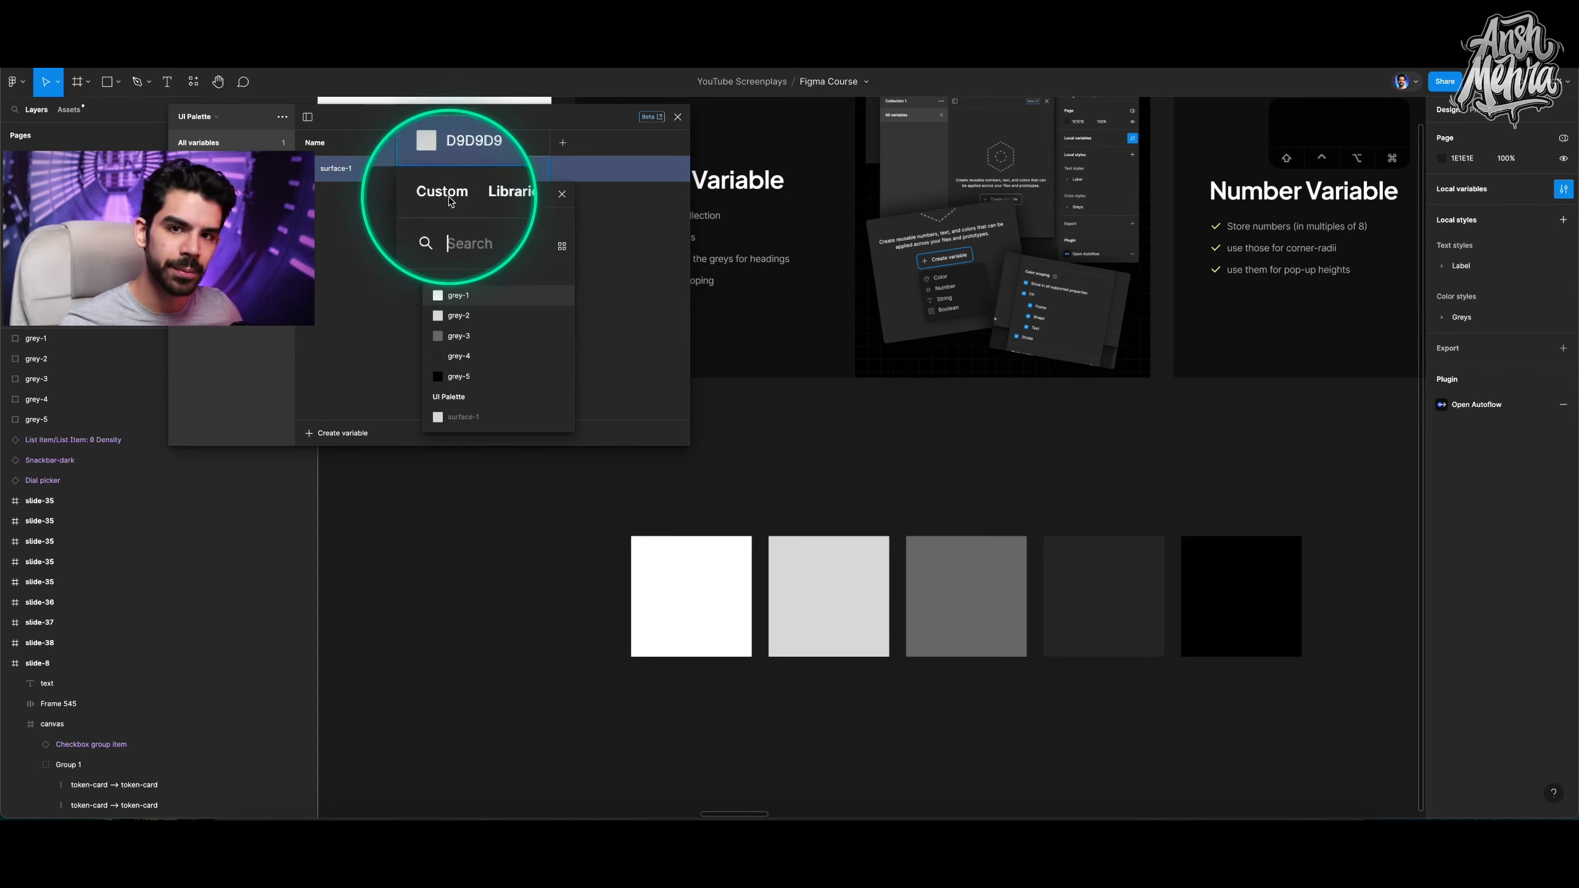
{"action": "left_click", "coordinate": [485, 197]}
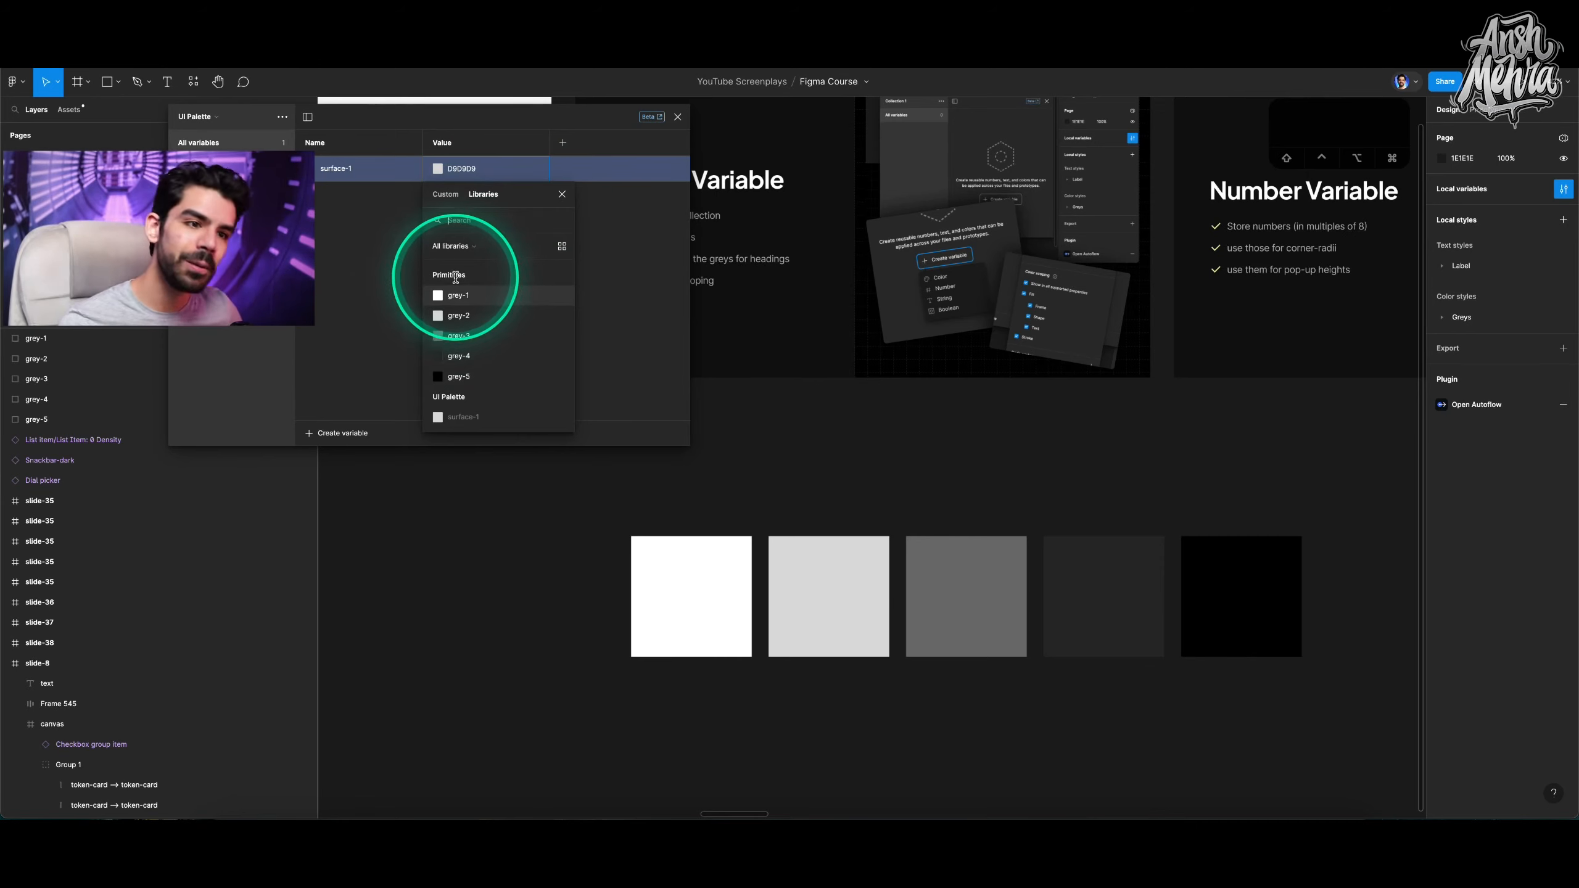
{"action": "left_click", "coordinate": [455, 323]}
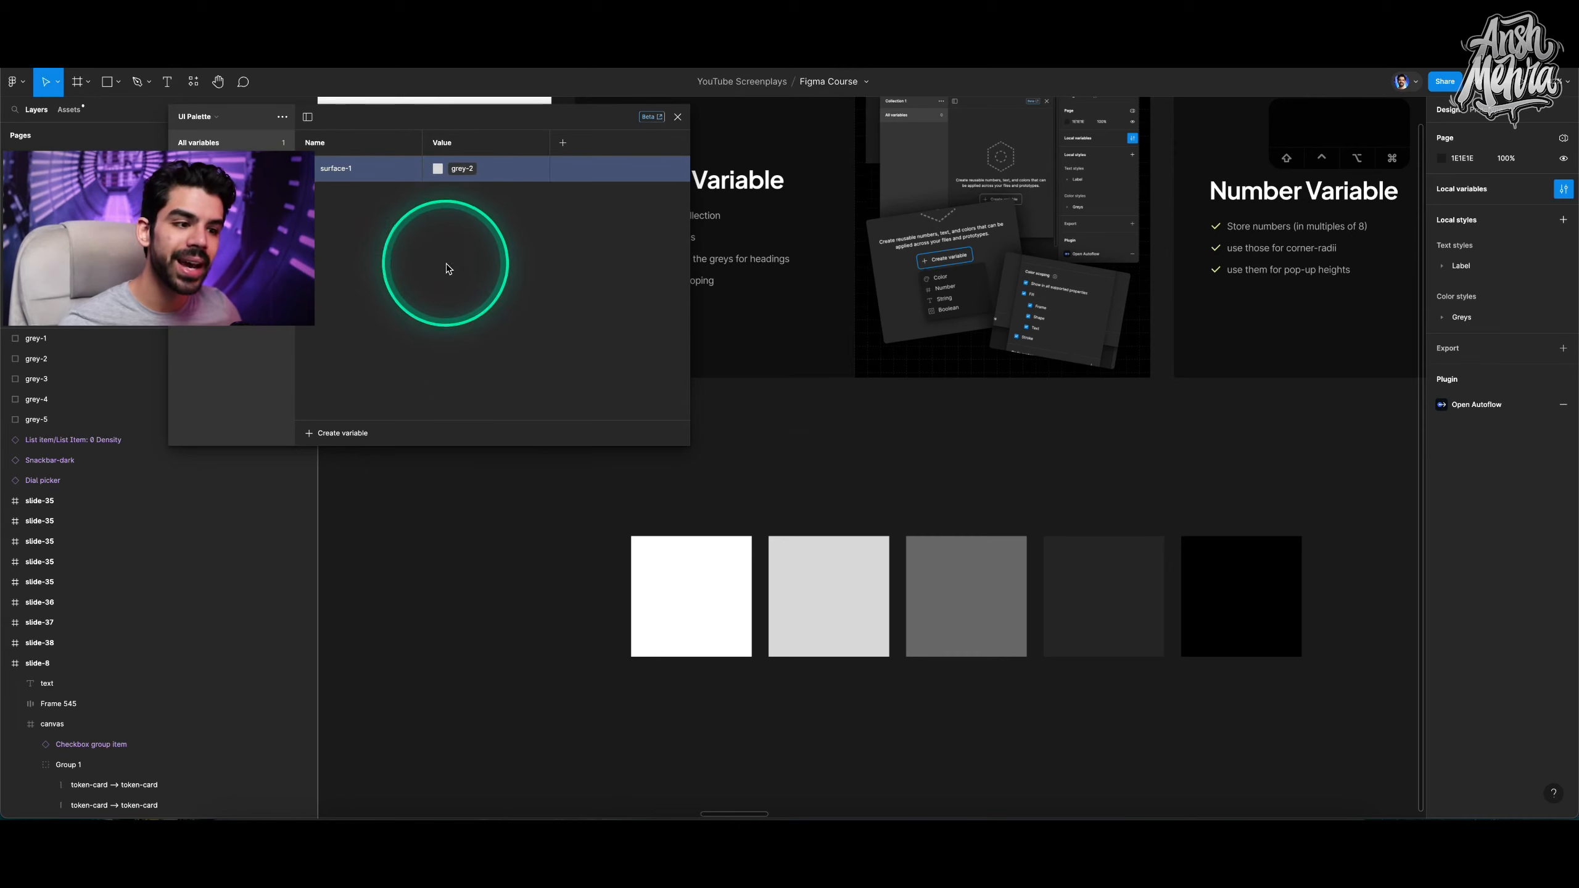
Draw a light grey rectangle about 534 × 193 and duplicate it into a vertical stack of three.
{"action": "scroll", "coordinate": [819, 480], "scroll_direction": "down", "scroll_amount": 5}
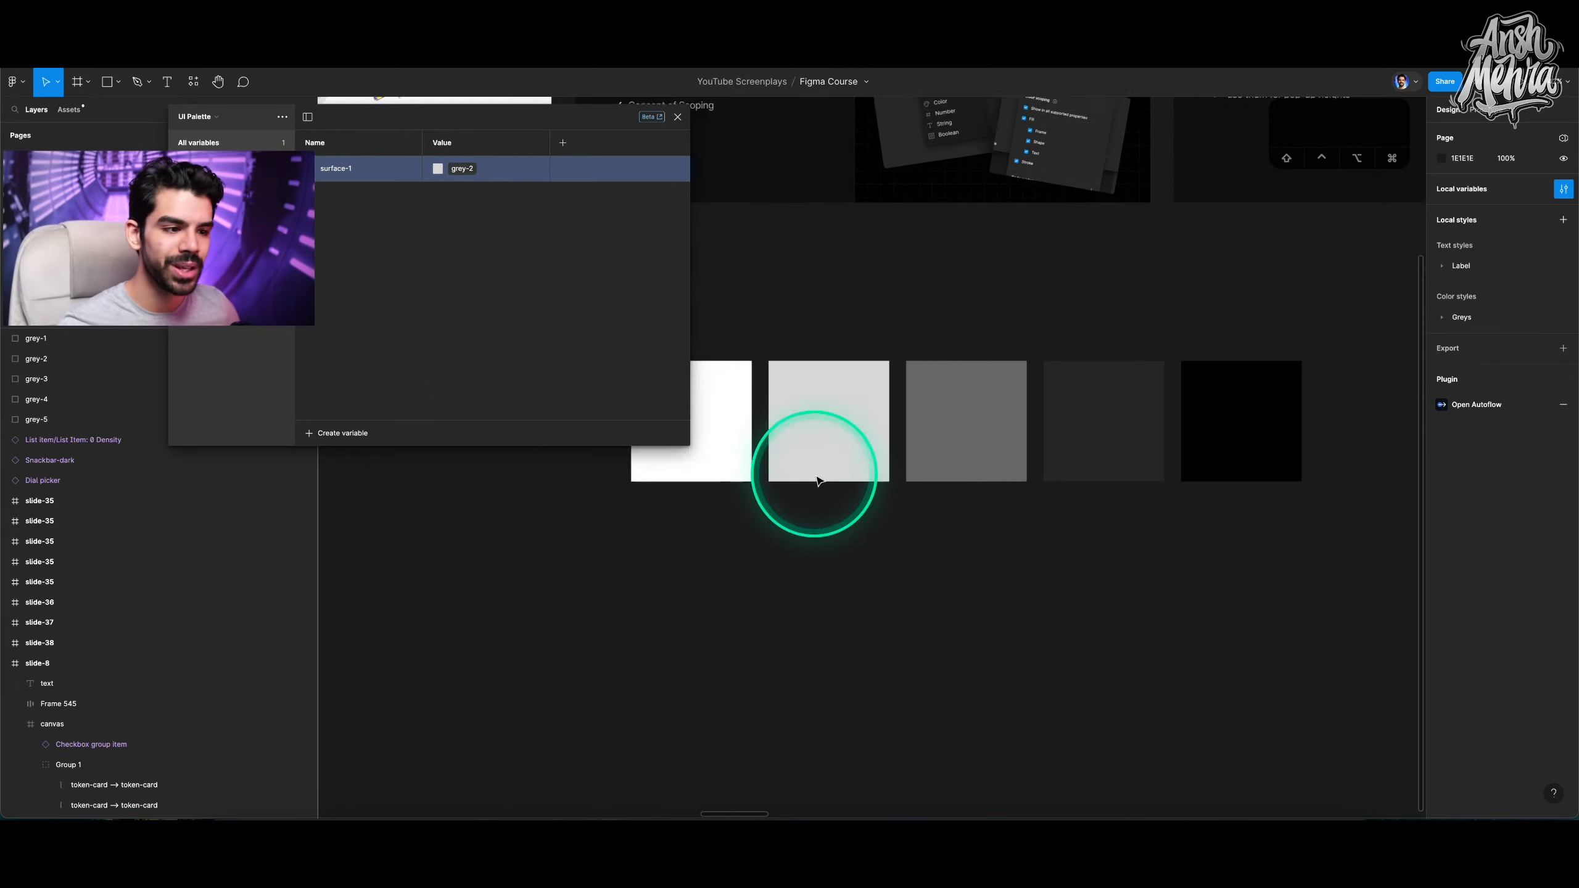
{"action": "key", "text": "r"}
{"action": "mouse_move", "coordinate": [836, 527]}
{"action": "left_mouse_down"}
{"action": "mouse_move", "coordinate": [983, 564]}
{"action": "mouse_move", "coordinate": [976, 577]}
{"action": "left_mouse_up"}
{"action": "scroll", "coordinate": [958, 571], "scroll_direction": "down", "scroll_amount": 3}
{"action": "mouse_move", "coordinate": [909, 469]}
{"action": "left_mouse_down"}
{"action": "mouse_move", "coordinate": [899, 666]}
{"action": "mouse_move", "coordinate": [912, 671]}
{"action": "left_mouse_up"}
{"action": "left_click", "coordinate": [917, 483]}
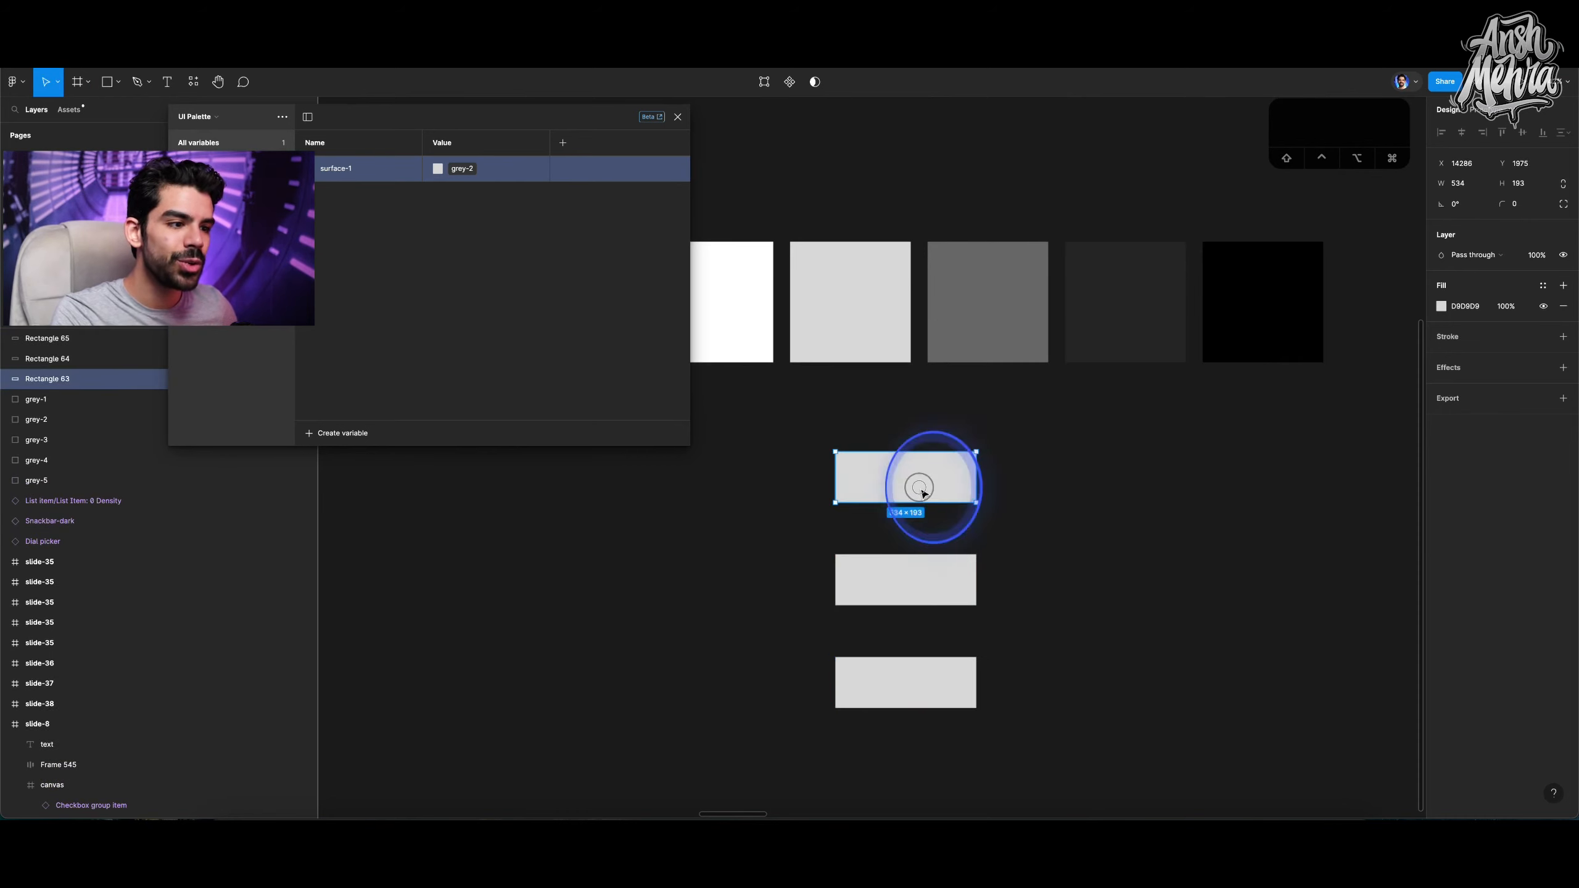
With the Pencil tool, sketch a curved arrow from the top rectangle to the middle one.
{"action": "key", "text": "p"}
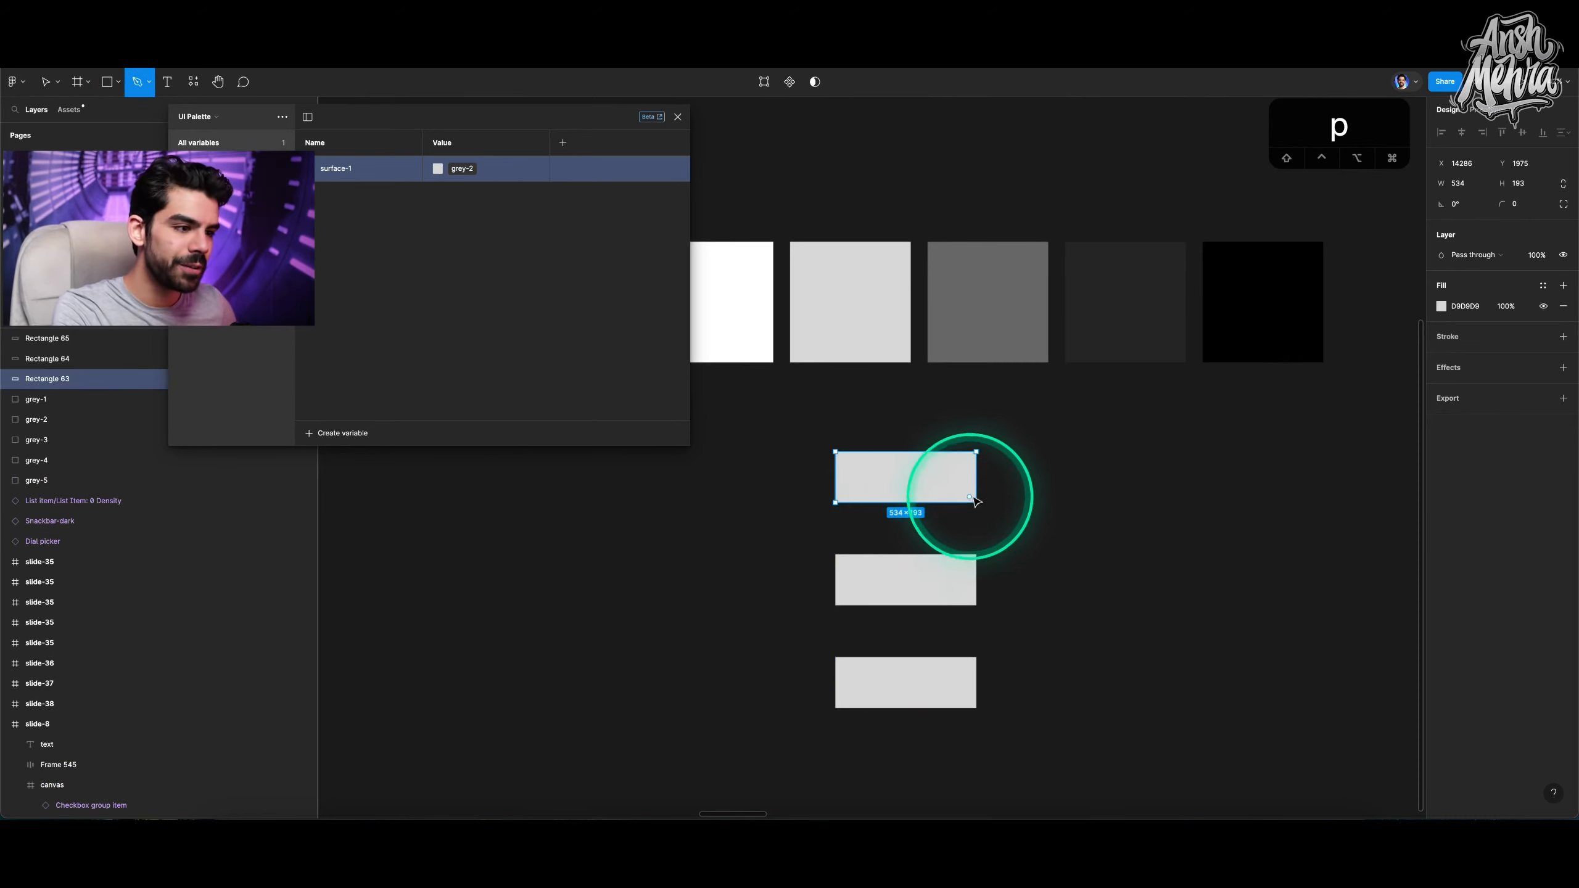
{"action": "left_click", "coordinate": [153, 83]}
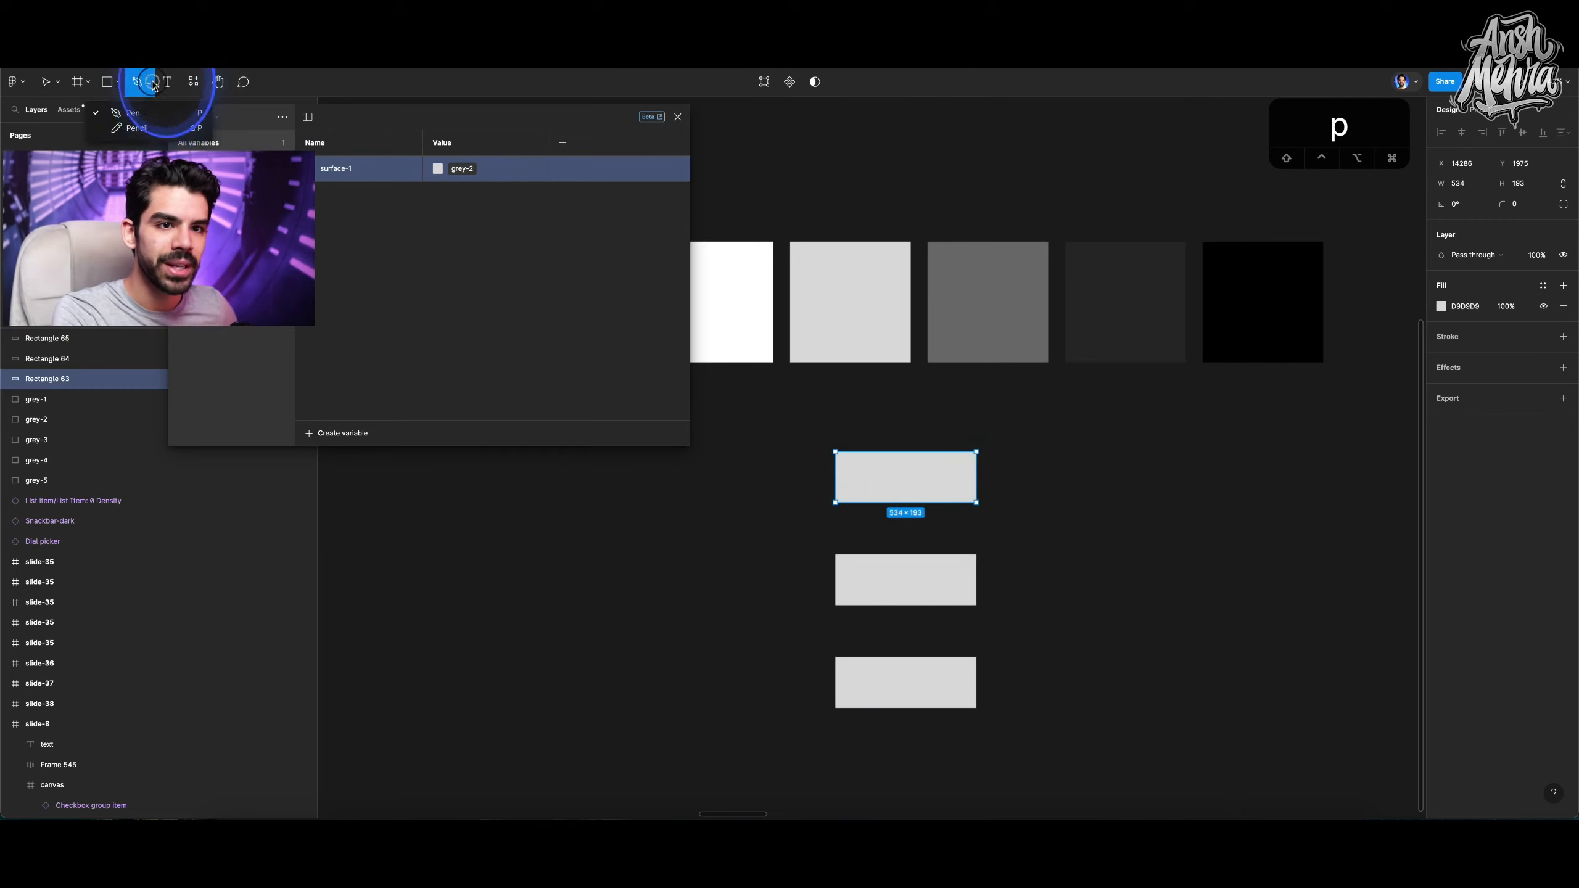
{"action": "left_click", "coordinate": [143, 129]}
{"action": "mouse_move", "coordinate": [982, 466]}
{"action": "left_mouse_down"}
{"action": "mouse_move", "coordinate": [1043, 505]}
{"action": "mouse_move", "coordinate": [994, 564]}
{"action": "mouse_move", "coordinate": [1025, 573]}
{"action": "left_mouse_up"}
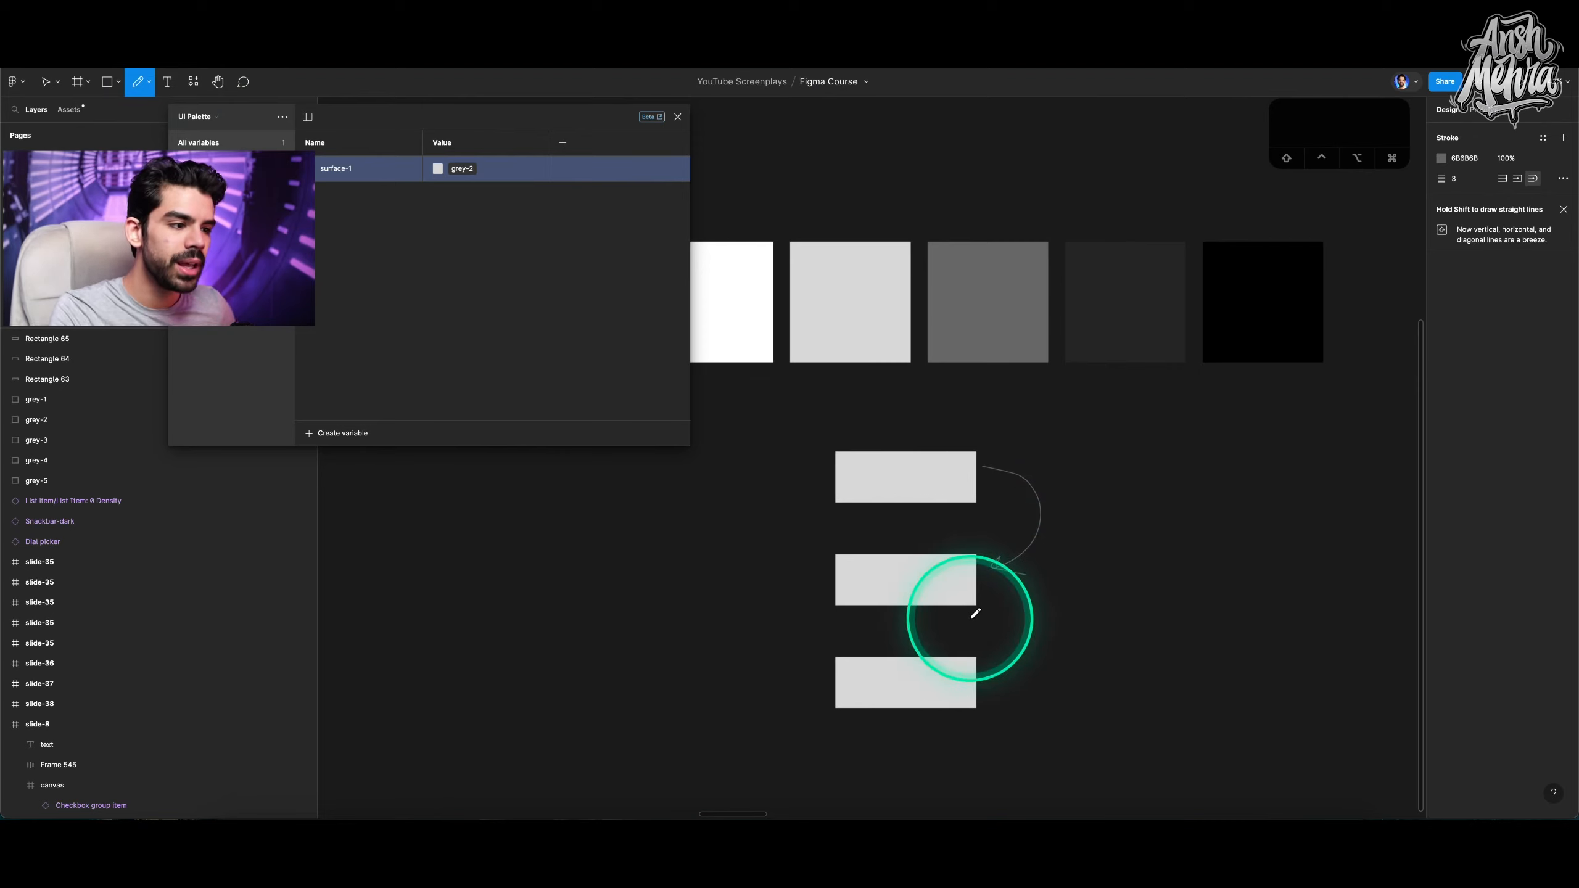
Sketch curved arrows from the middle rectangle to the bottom one and from the bottom one downward.
{"action": "scroll", "coordinate": [959, 657], "scroll_direction": "up", "scroll_amount": 5}
{"action": "scroll", "coordinate": [987, 612], "scroll_direction": "down", "scroll_amount": 2}
{"action": "mouse_move", "coordinate": [1016, 418]}
{"action": "left_mouse_down"}
{"action": "mouse_move", "coordinate": [1065, 442]}
{"action": "mouse_move", "coordinate": [1085, 512]}
{"action": "mouse_move", "coordinate": [1020, 608]}
{"action": "mouse_move", "coordinate": [1074, 613]}
{"action": "left_mouse_up"}
{"action": "scroll", "coordinate": [1085, 591], "scroll_direction": "down", "scroll_amount": 5}
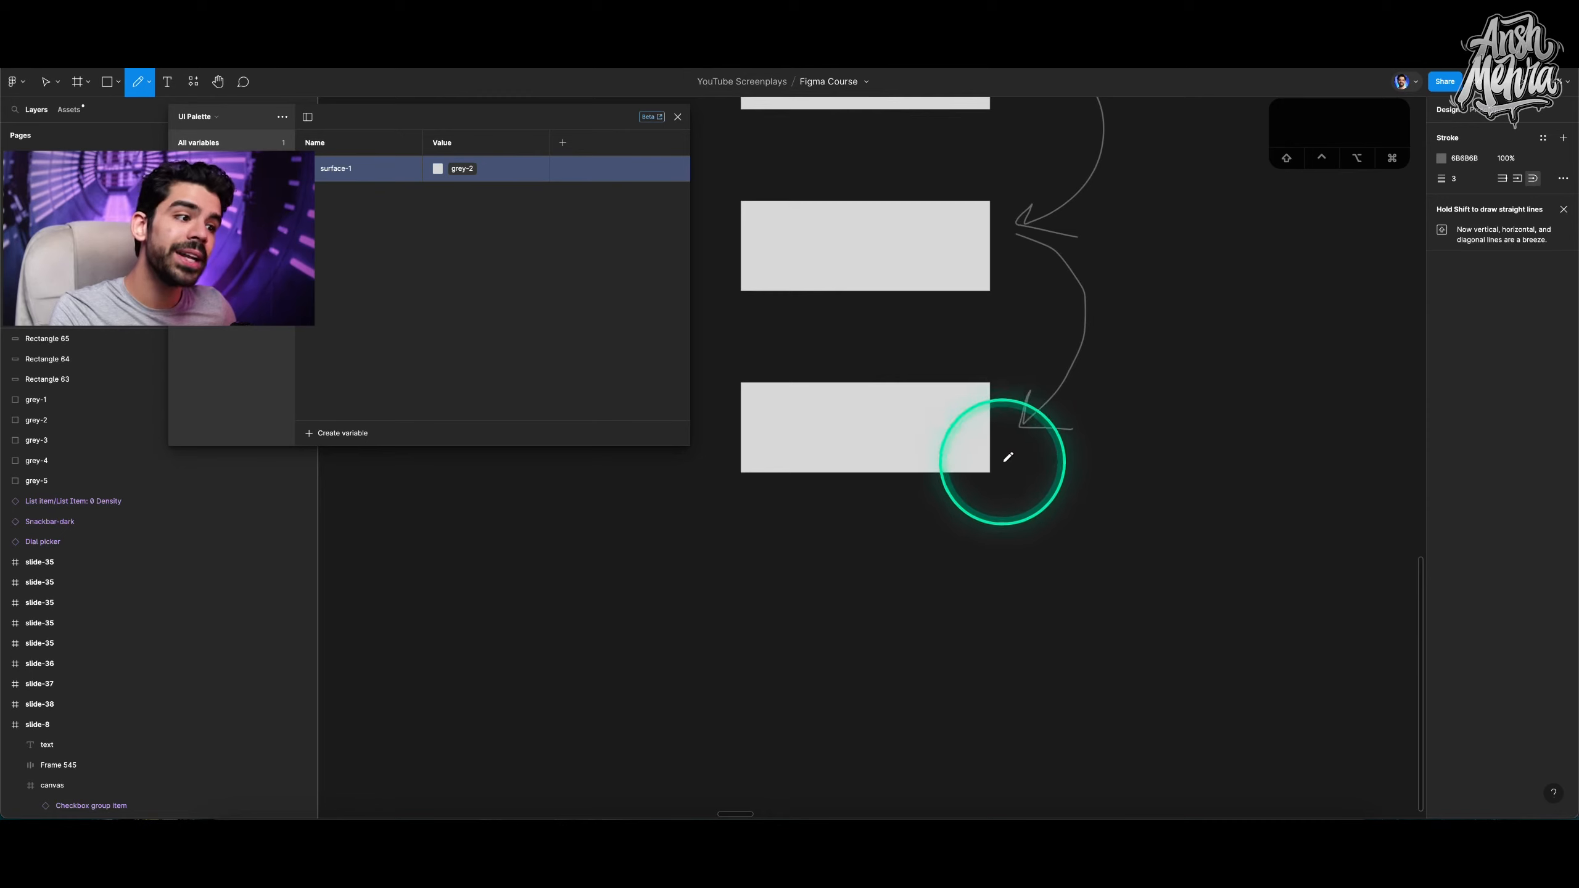
{"action": "mouse_move", "coordinate": [1004, 453]}
{"action": "left_mouse_down"}
{"action": "mouse_move", "coordinate": [1084, 528]}
{"action": "mouse_move", "coordinate": [1034, 655]}
{"action": "mouse_move", "coordinate": [1086, 664]}
{"action": "left_mouse_up"}
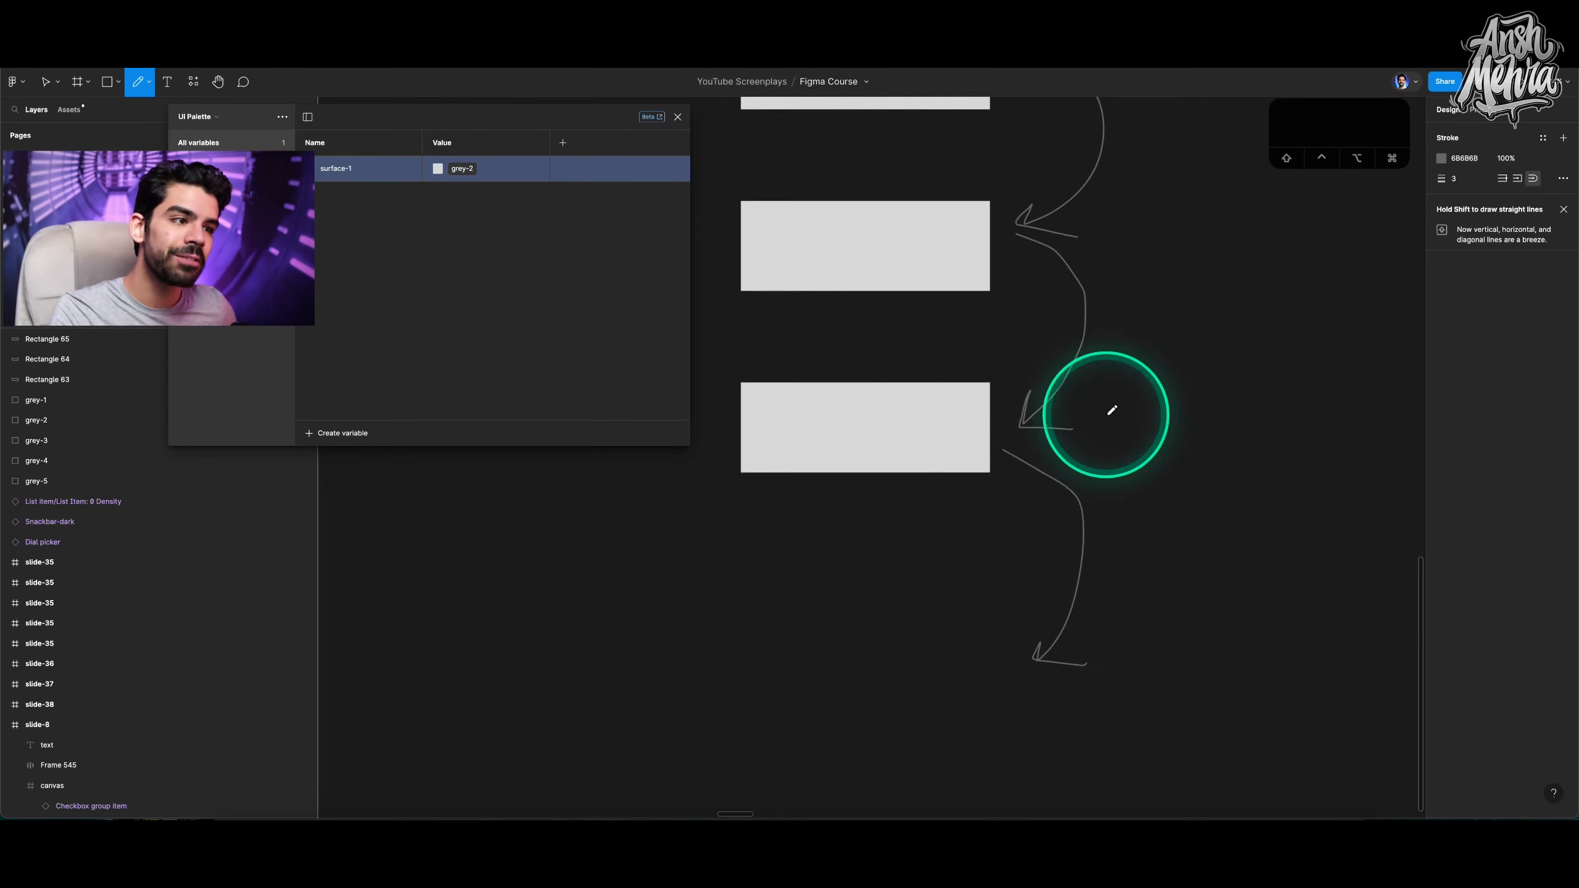
On the token hierarchy diagram slide, sketch a curved annotation stroke around the diagram with the Pencil.
{"action": "scroll", "coordinate": [1112, 411], "scroll_direction": "up", "scroll_amount": 6}
{"action": "mouse_move", "coordinate": [1039, 204]}
{"action": "left_mouse_down"}
{"action": "mouse_move", "coordinate": [870, 176]}
{"action": "mouse_move", "coordinate": [1005, 423]}
{"action": "mouse_move", "coordinate": [814, 249]}
{"action": "mouse_move", "coordinate": [1093, 254]}
{"action": "mouse_move", "coordinate": [924, 290]}
{"action": "mouse_move", "coordinate": [751, 448]}
{"action": "mouse_move", "coordinate": [711, 513]}
{"action": "mouse_move", "coordinate": [792, 704]}
{"action": "left_mouse_up"}
{"action": "scroll", "coordinate": [1027, 498], "scroll_direction": "down", "scroll_amount": 10}
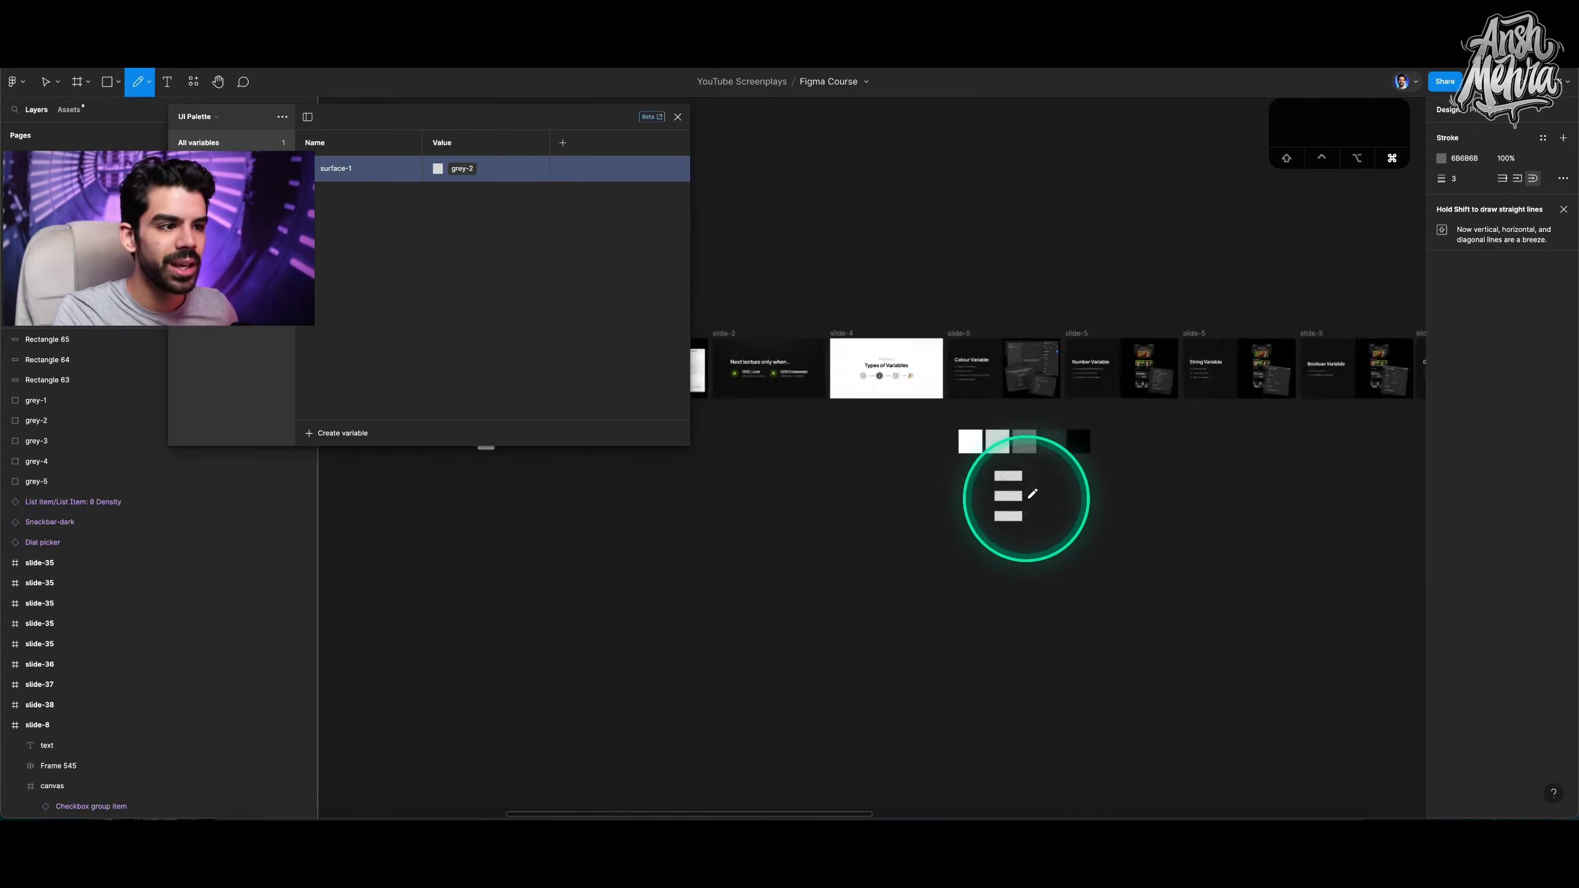
{"action": "scroll", "coordinate": [1029, 494], "scroll_direction": "left", "scroll_amount": 5}
{"action": "scroll", "coordinate": [888, 377], "scroll_direction": "up", "scroll_amount": 10}
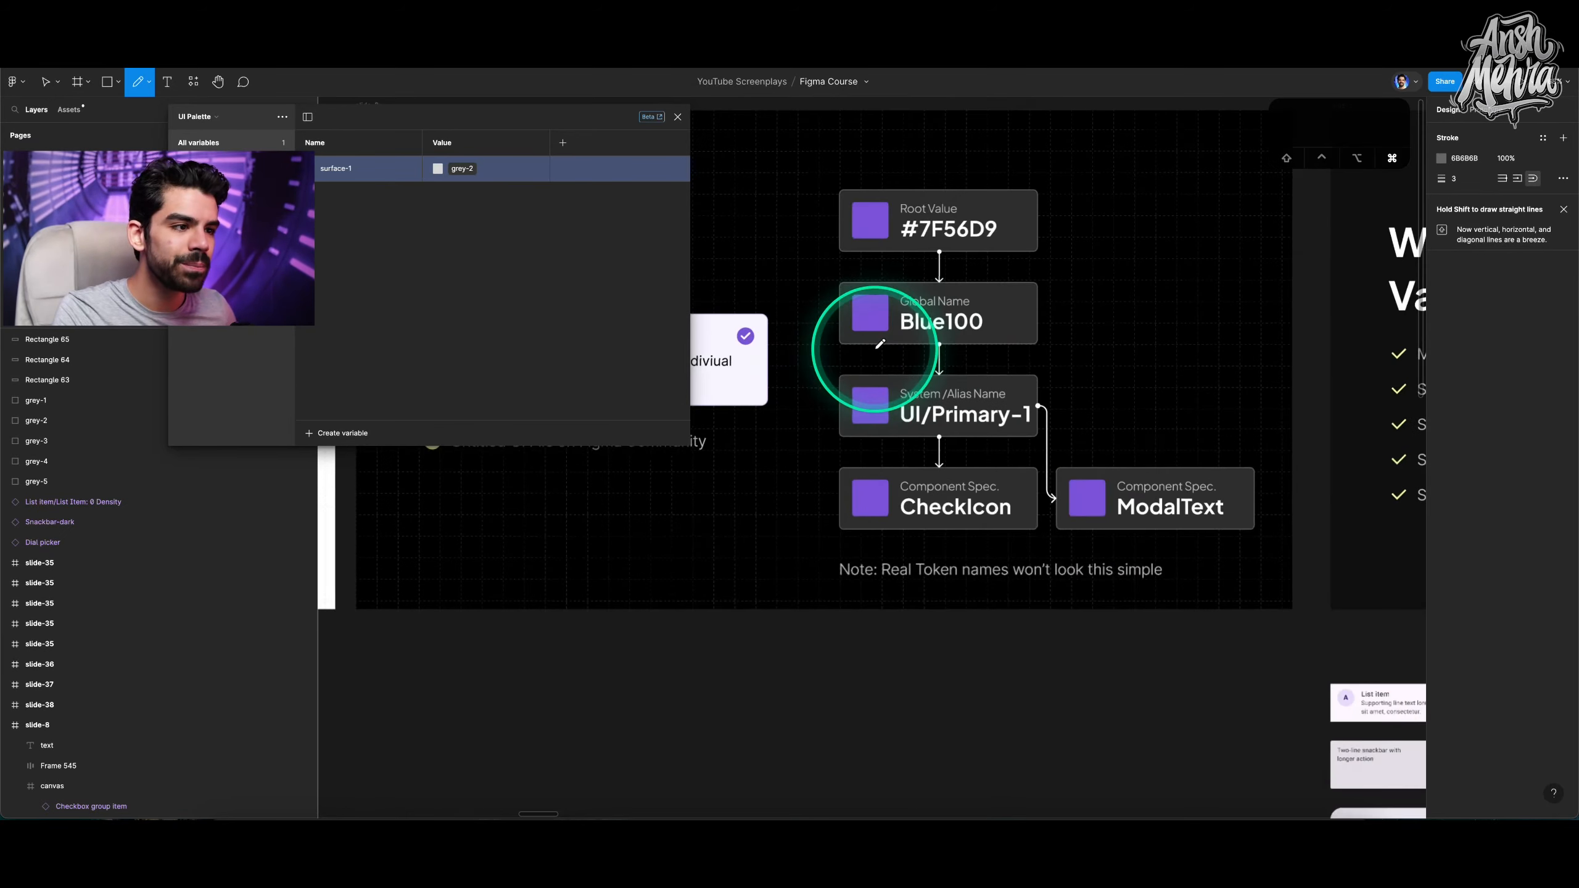
{"action": "scroll", "coordinate": [879, 344], "scroll_direction": "up", "scroll_amount": 2}
{"action": "mouse_move", "coordinate": [1045, 186]}
{"action": "left_mouse_down"}
{"action": "mouse_move", "coordinate": [894, 187]}
{"action": "mouse_move", "coordinate": [772, 274]}
{"action": "mouse_move", "coordinate": [811, 500]}
{"action": "mouse_move", "coordinate": [1207, 498]}
{"action": "left_mouse_up"}
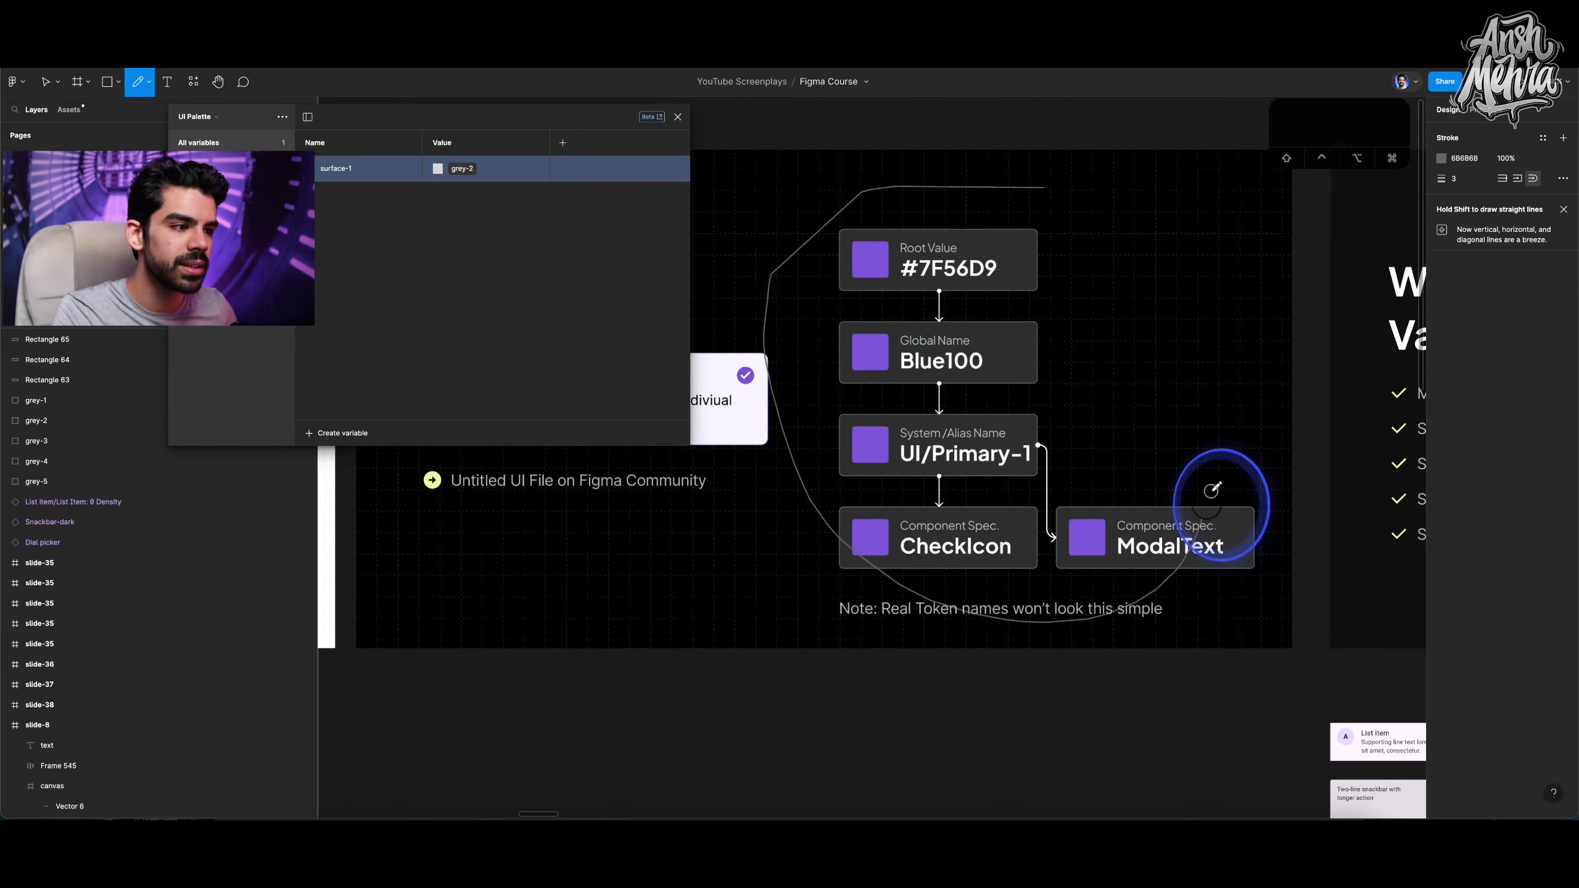
{"action": "scroll", "coordinate": [916, 282], "scroll_direction": "down", "scroll_amount": 10}
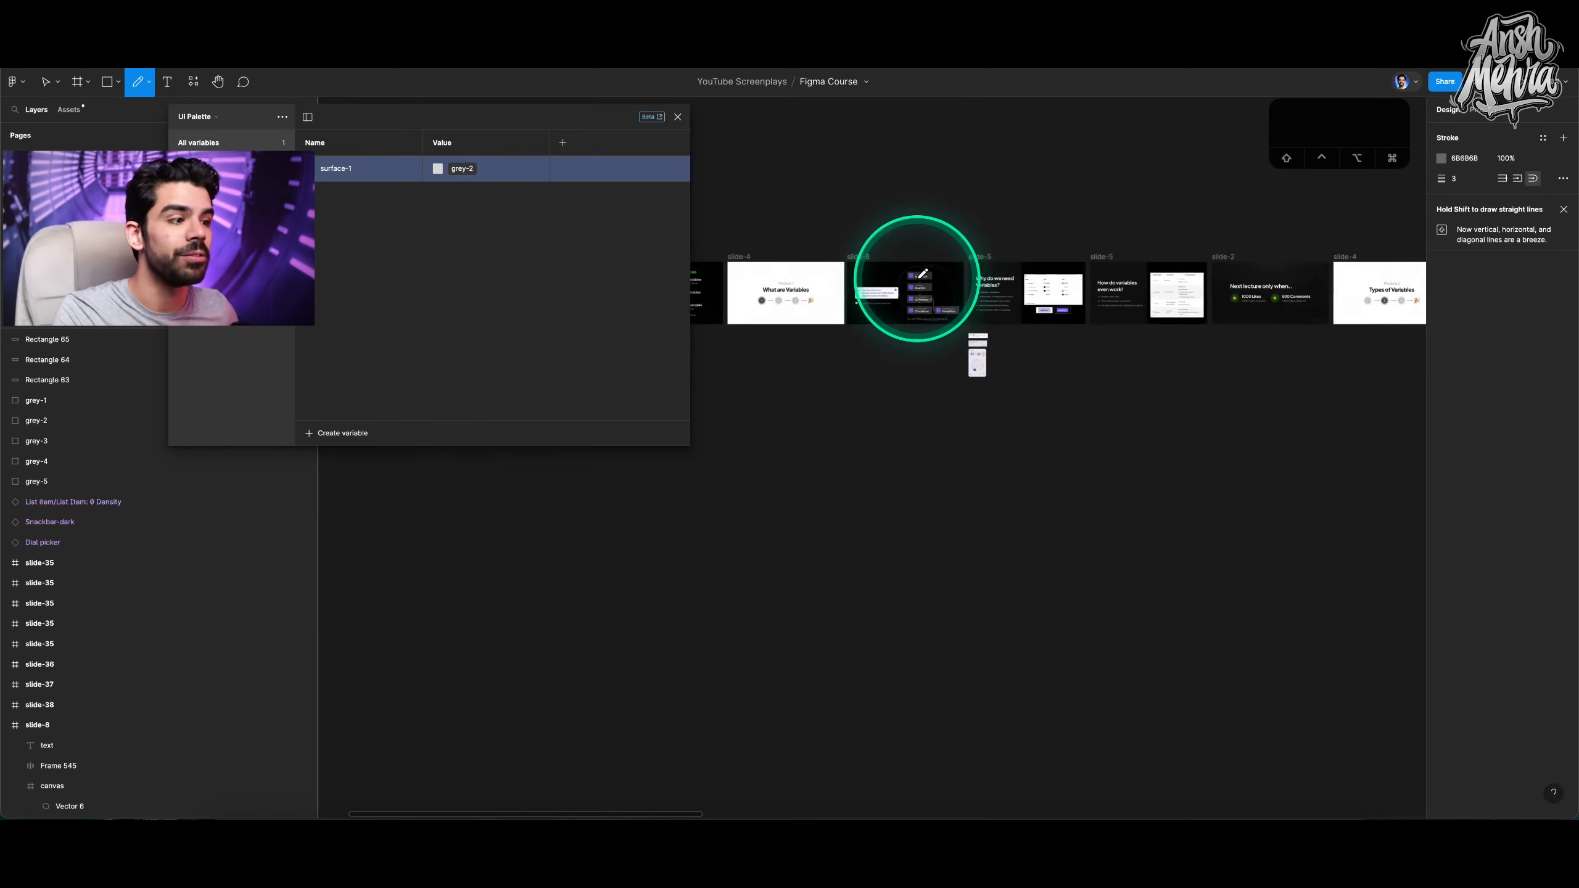
In the UI Palette collection, create a colour variable named text-primary and alias it to grey-5.
{"action": "scroll", "coordinate": [917, 277], "scroll_direction": "up", "scroll_amount": 10}
{"action": "key", "text": "v"}
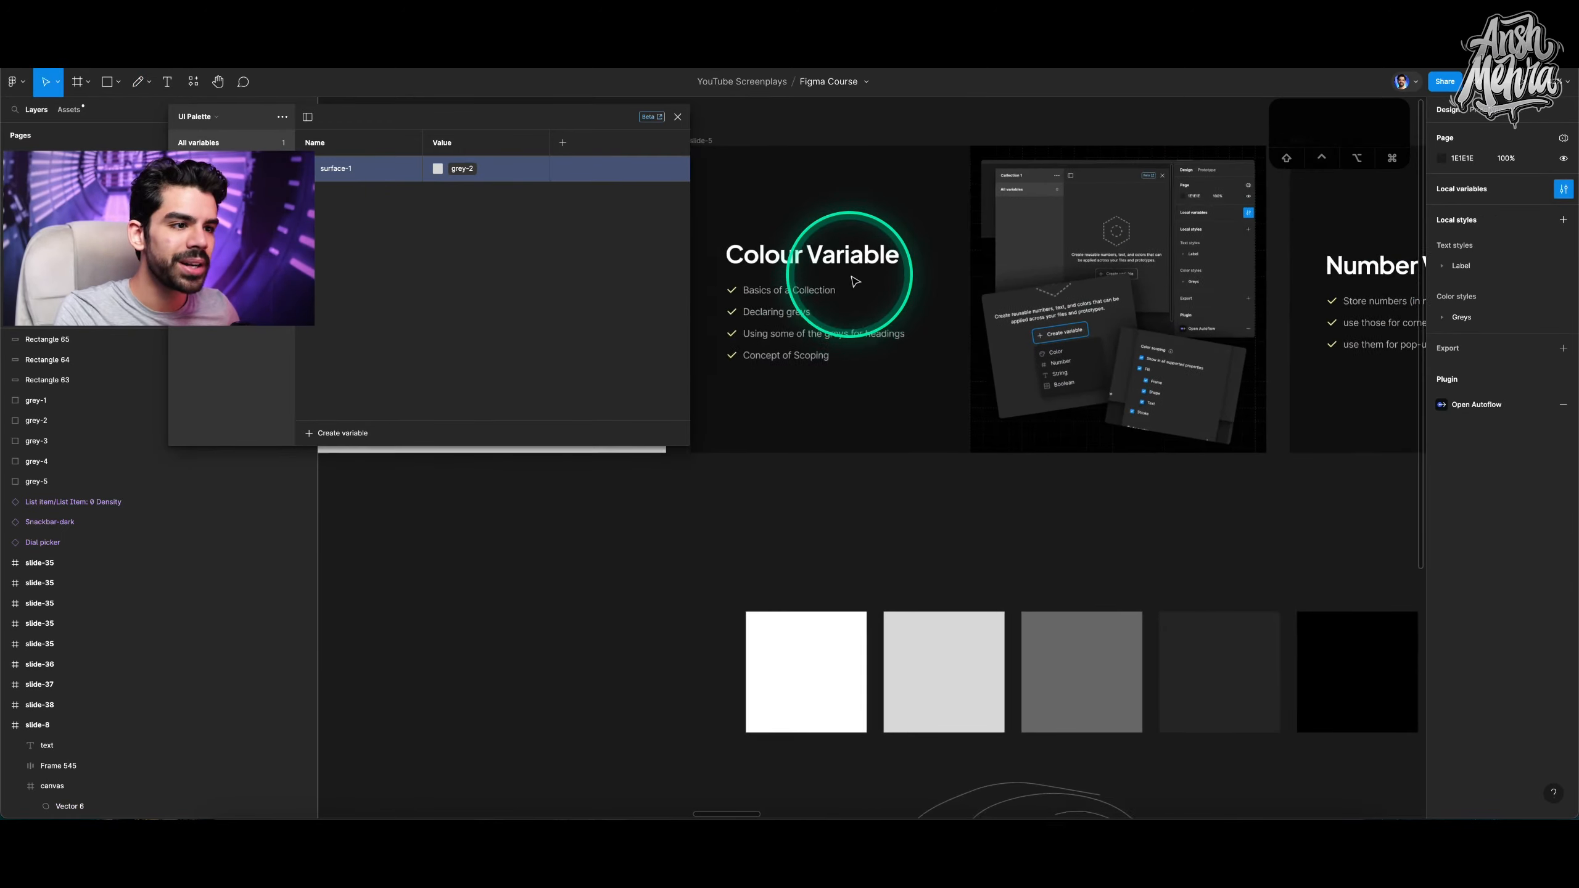
{"action": "scroll", "coordinate": [849, 254], "scroll_direction": "up", "scroll_amount": 1}
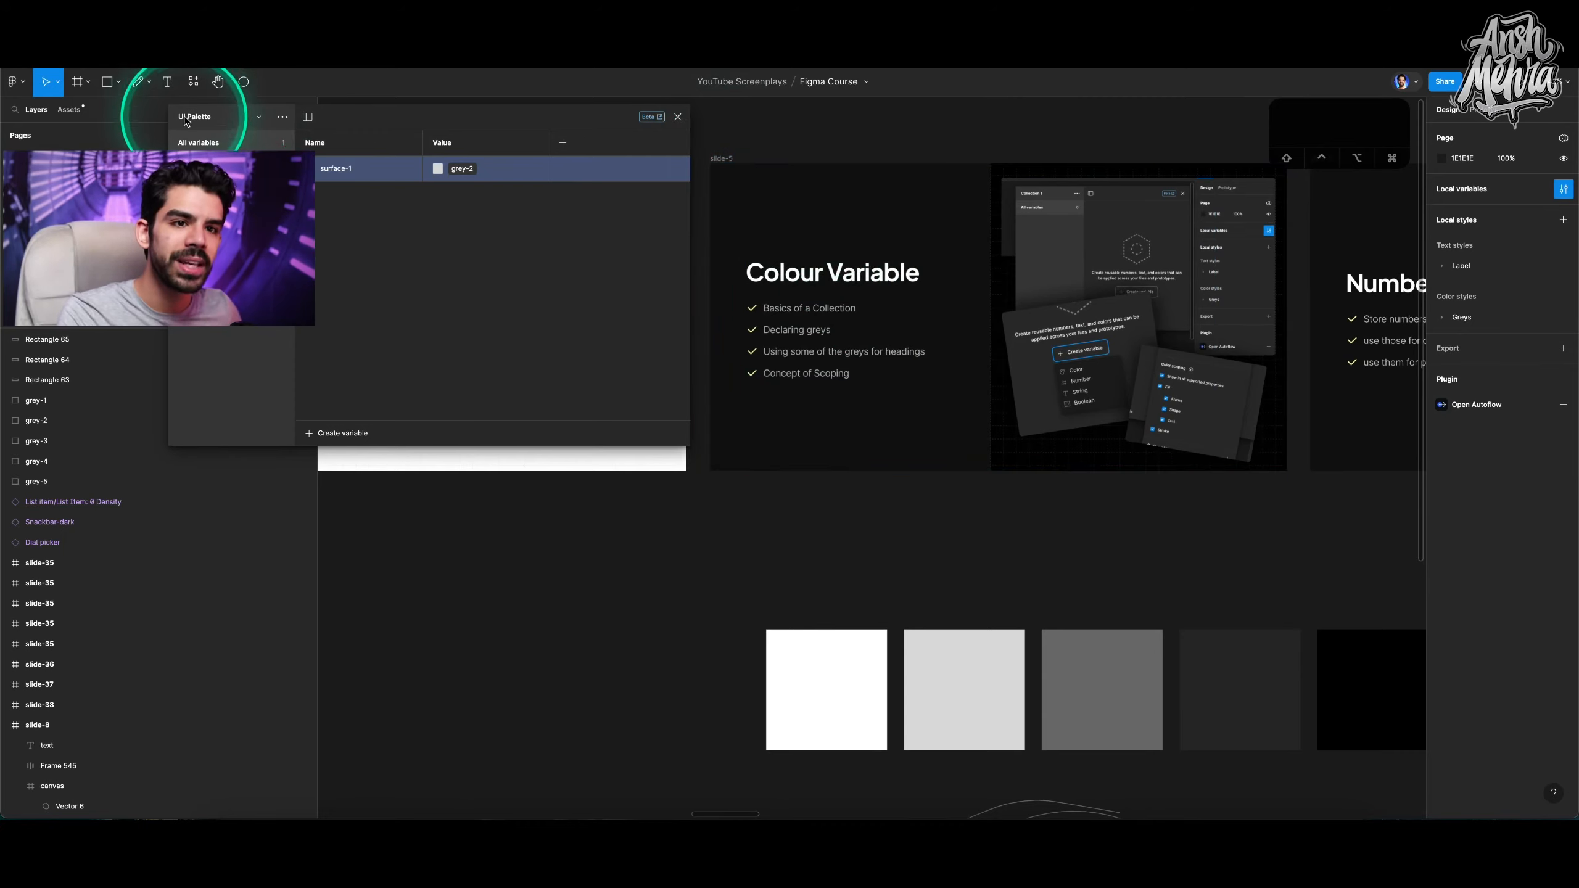
{"action": "left_click", "coordinate": [312, 435]}
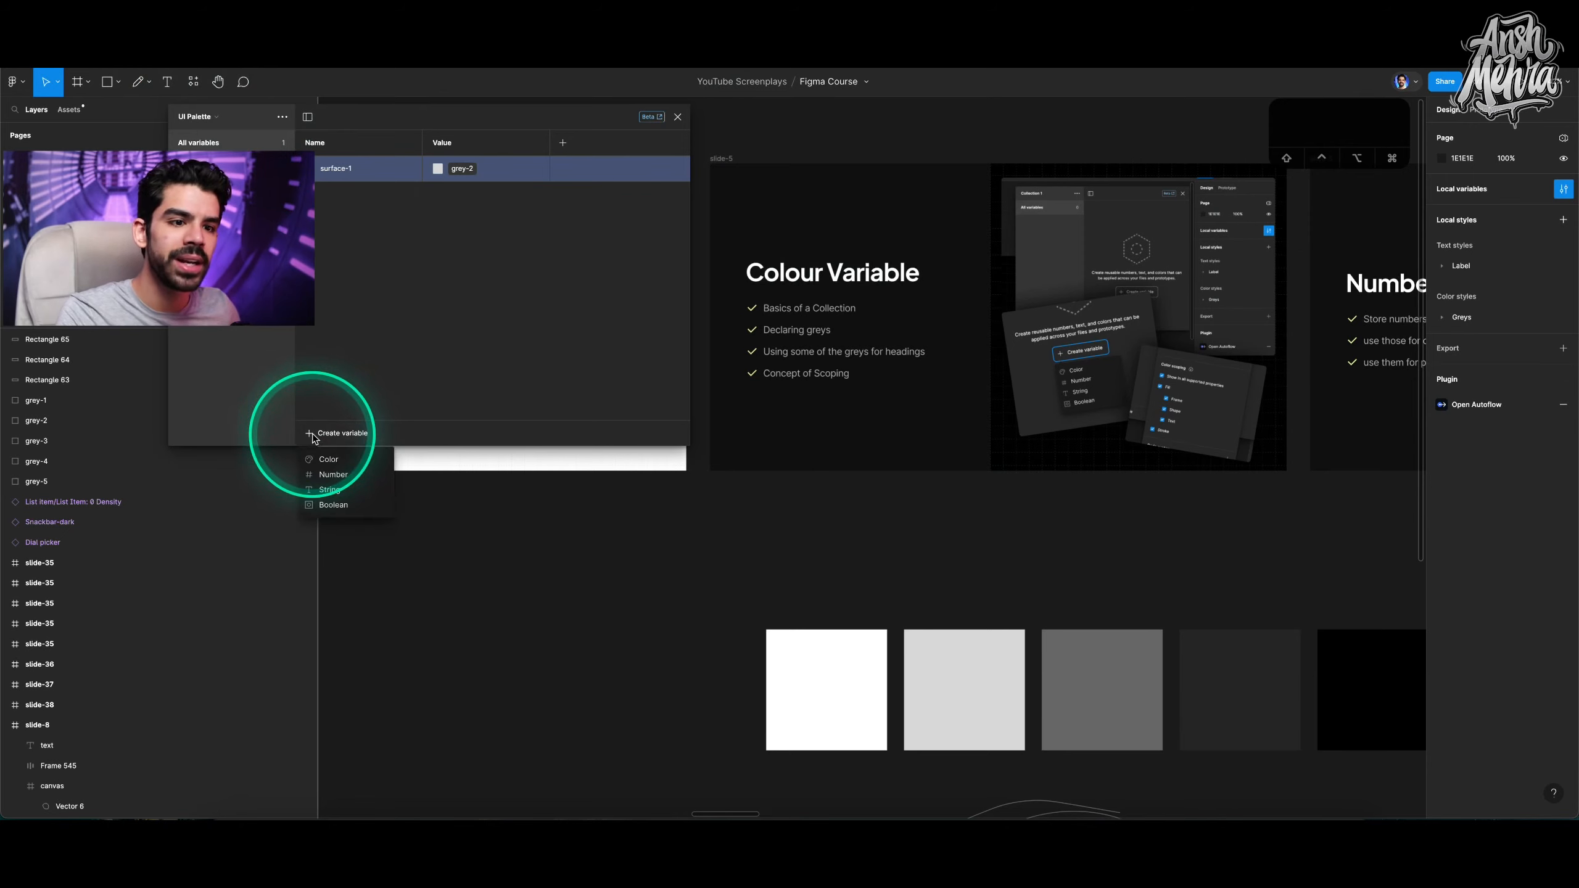
{"action": "left_click", "coordinate": [328, 459]}
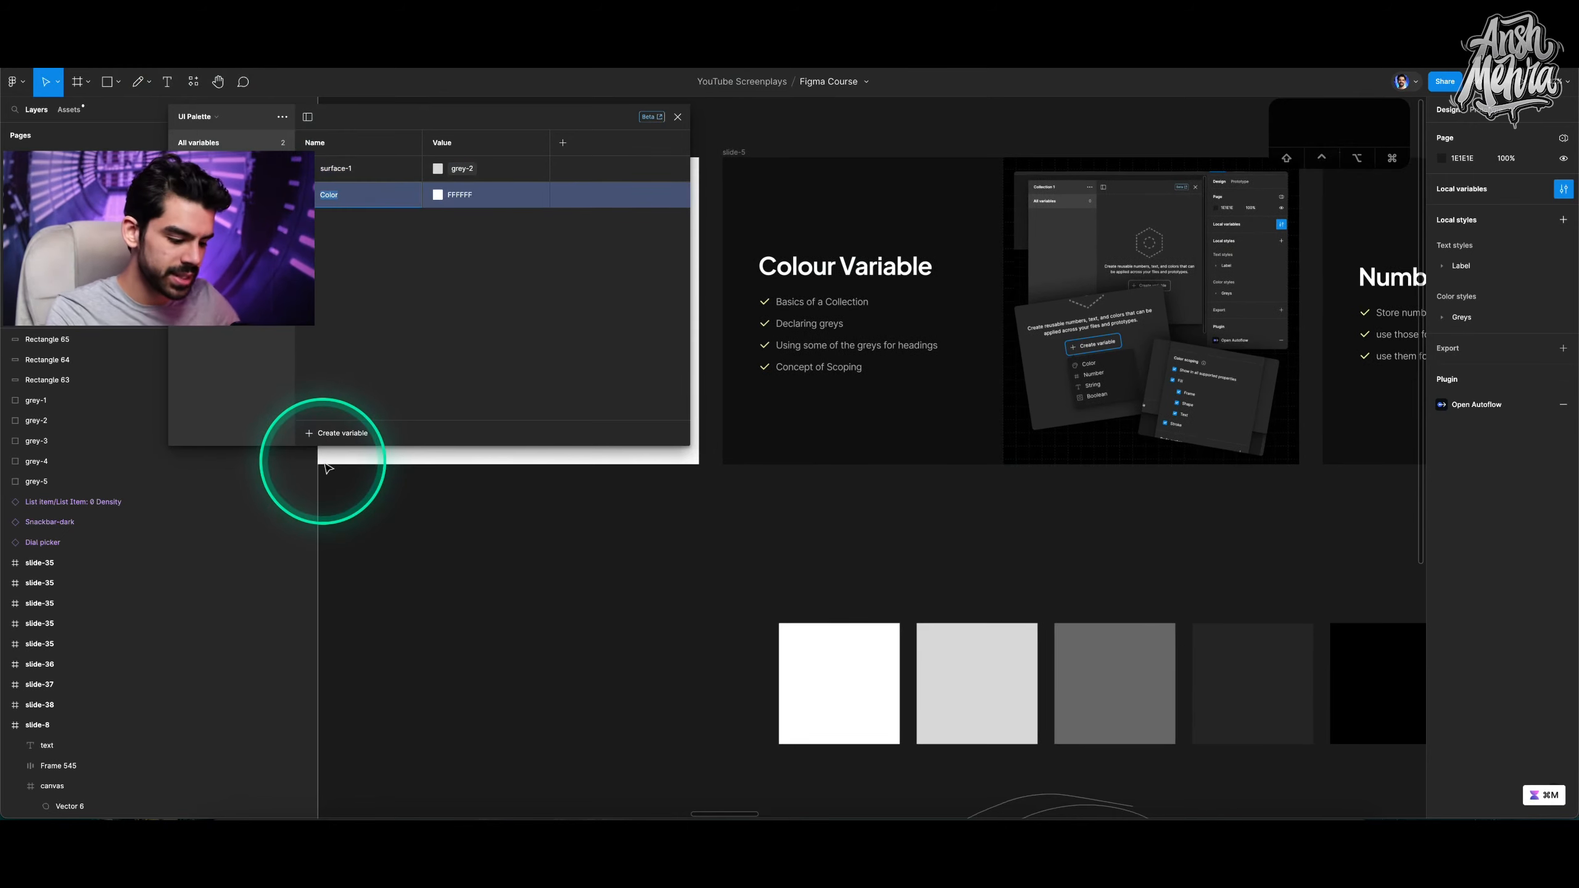
{"action": "type", "text": "text-"}
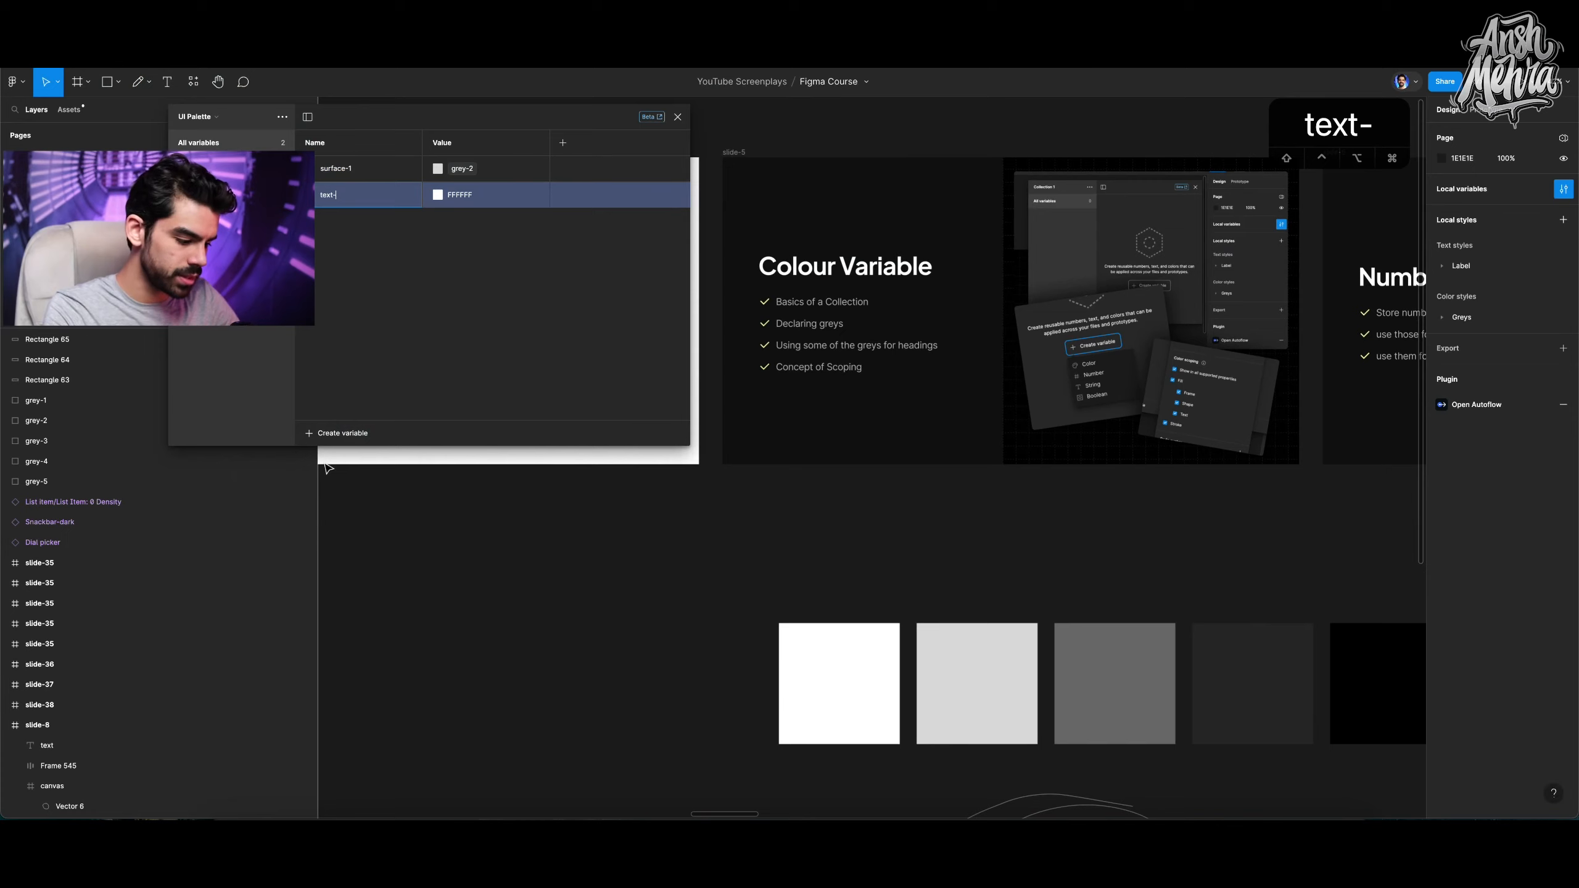
{"action": "type", "text": "primary"}
{"action": "left_click", "coordinate": [437, 196]}
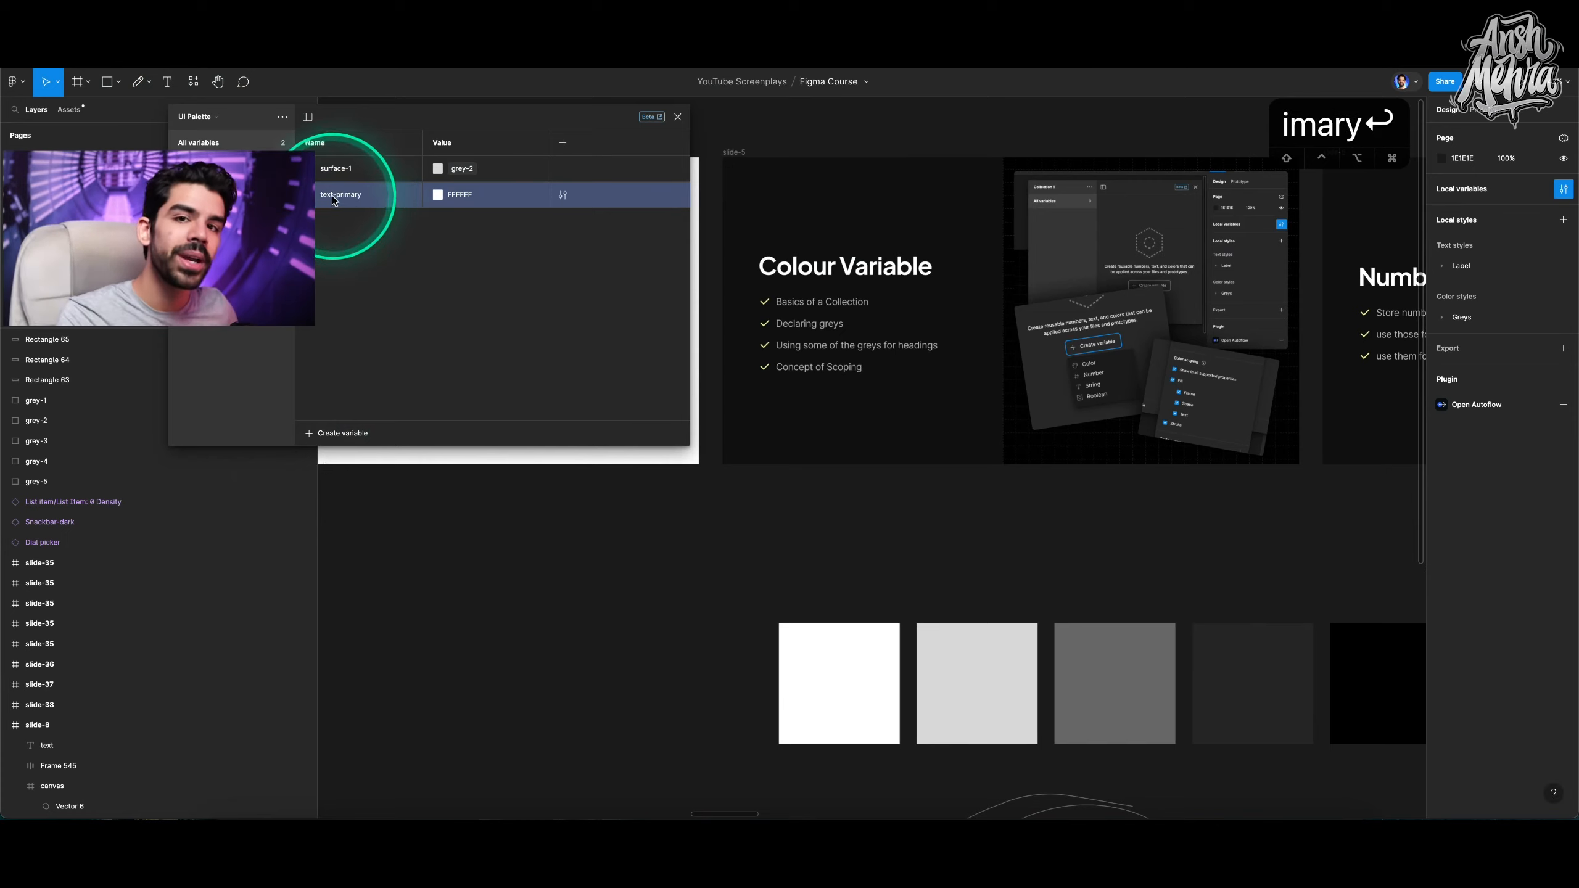
{"action": "left_click", "coordinate": [445, 199]}
{"action": "left_click", "coordinate": [470, 204]}
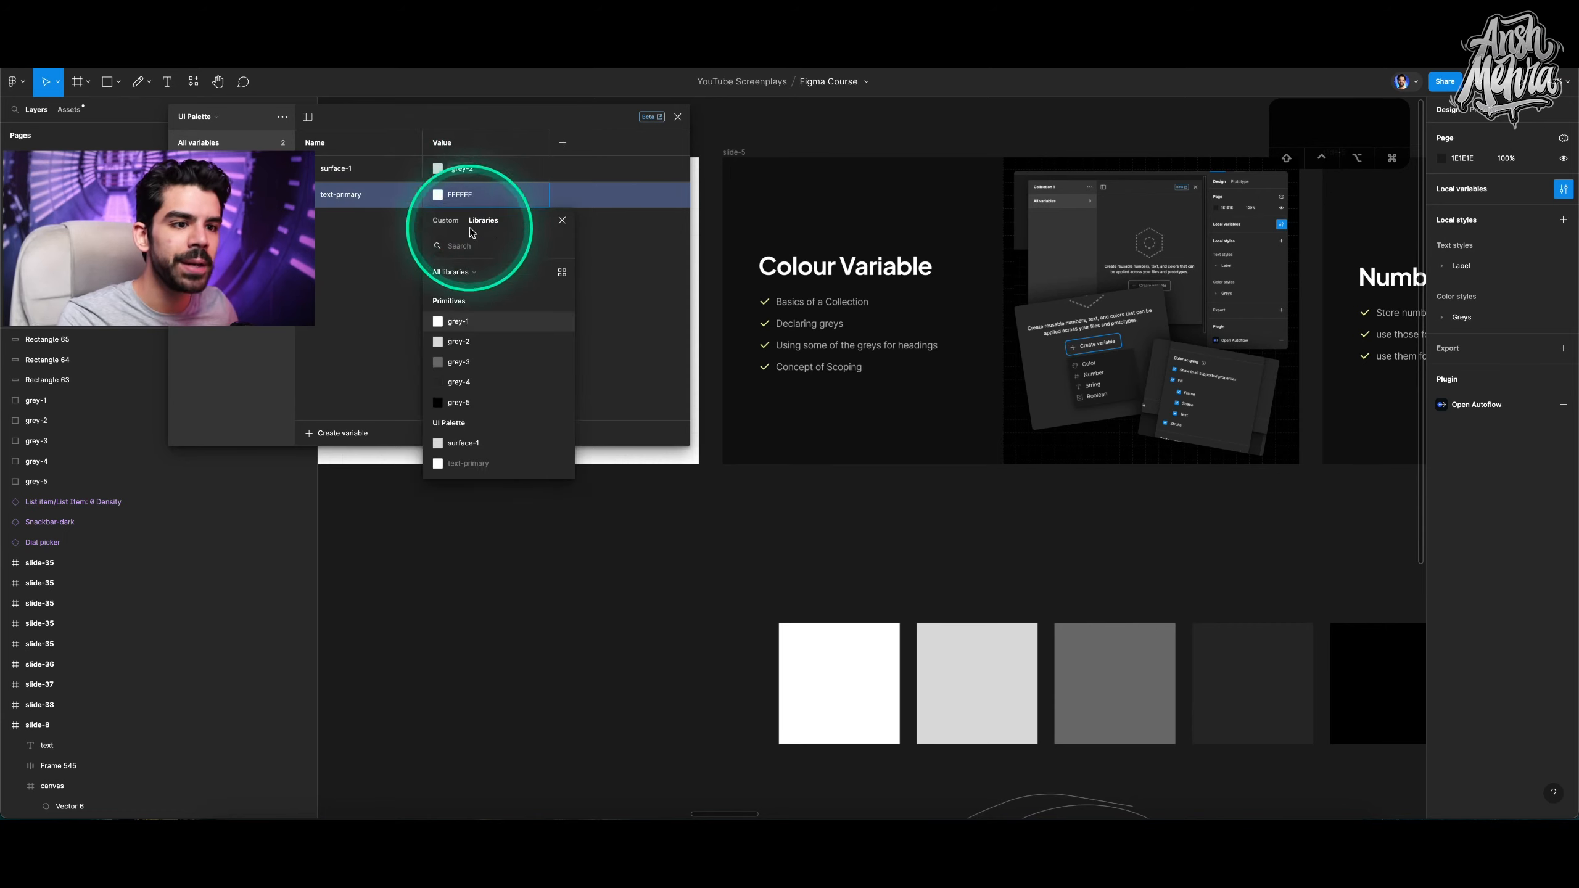
{"action": "left_click", "coordinate": [463, 402]}
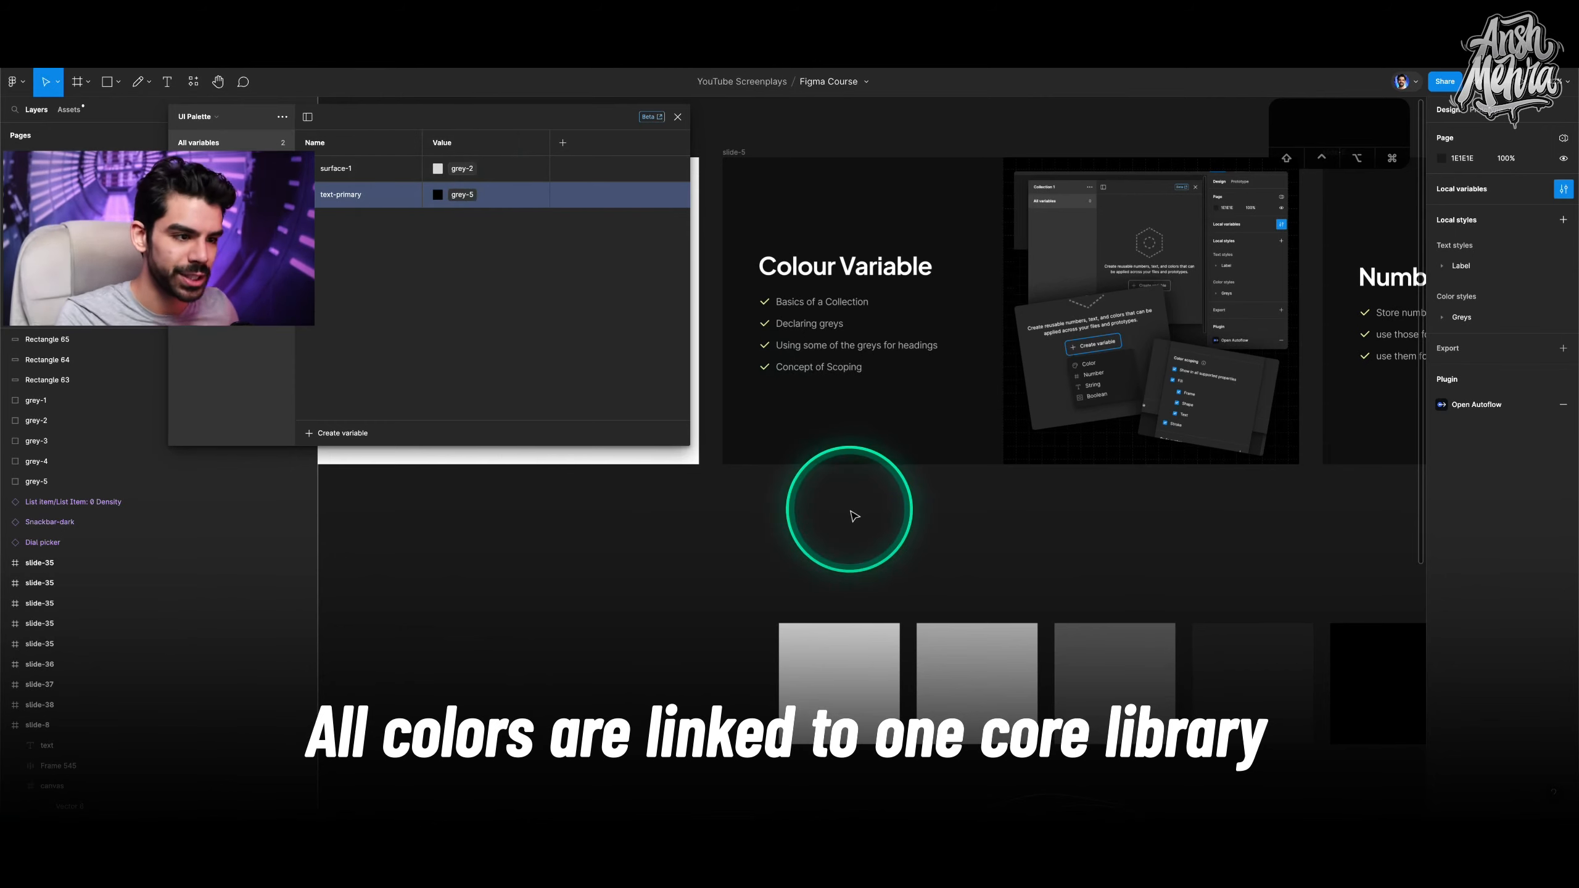
Delete the token hierarchy diagram's rectangles and sketched arrows.
{"action": "scroll", "coordinate": [854, 516], "scroll_direction": "down", "scroll_amount": 10}
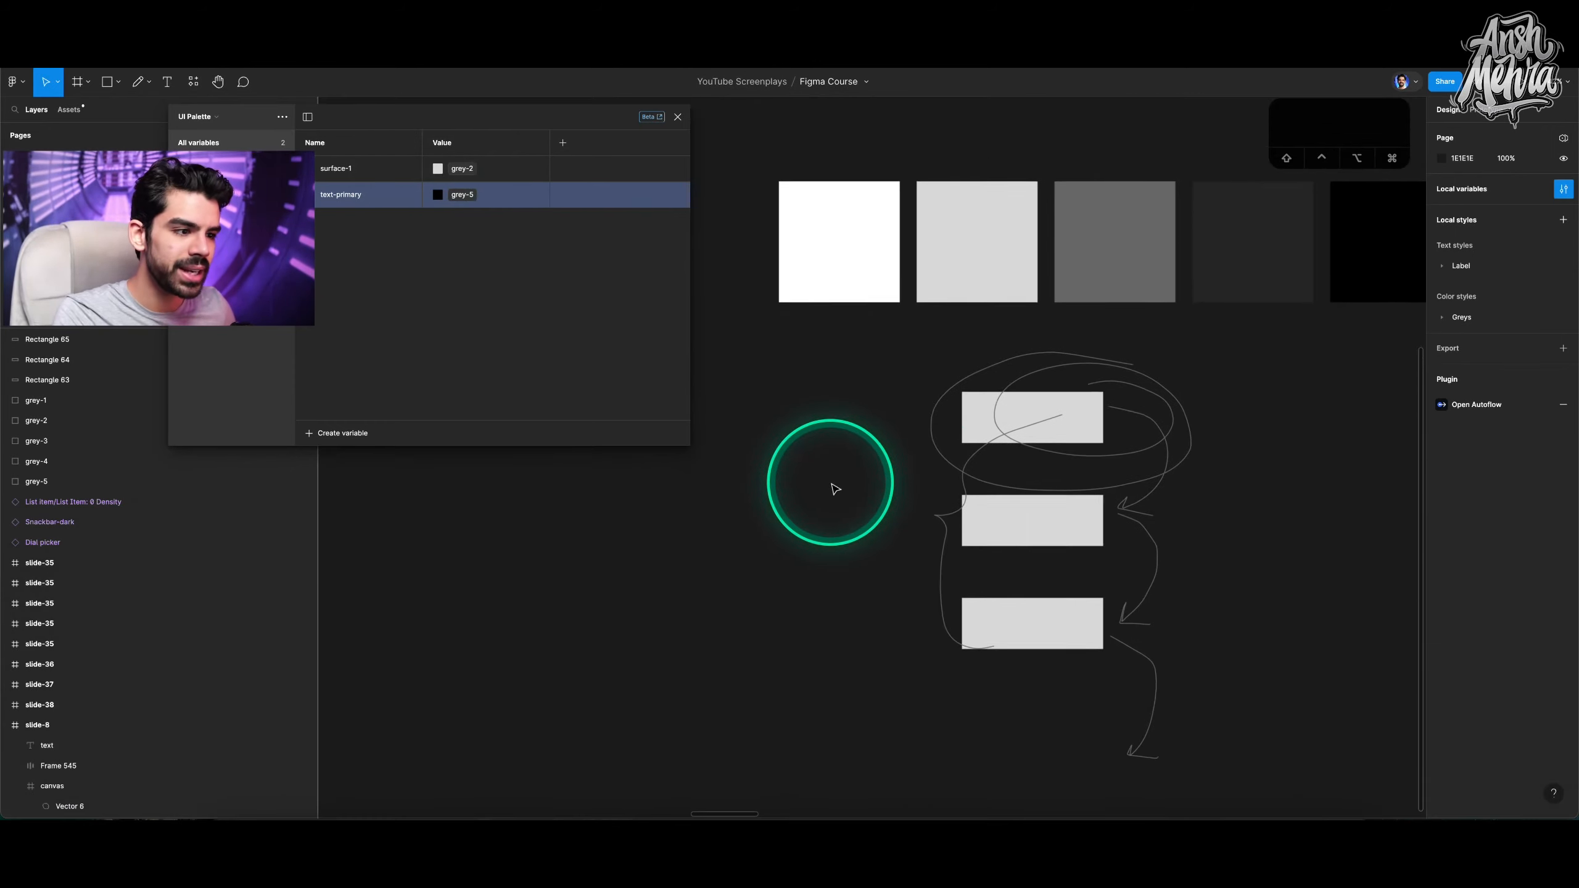
{"action": "left_click_drag", "start_coordinate": [848, 393], "coordinate": [1255, 765]}
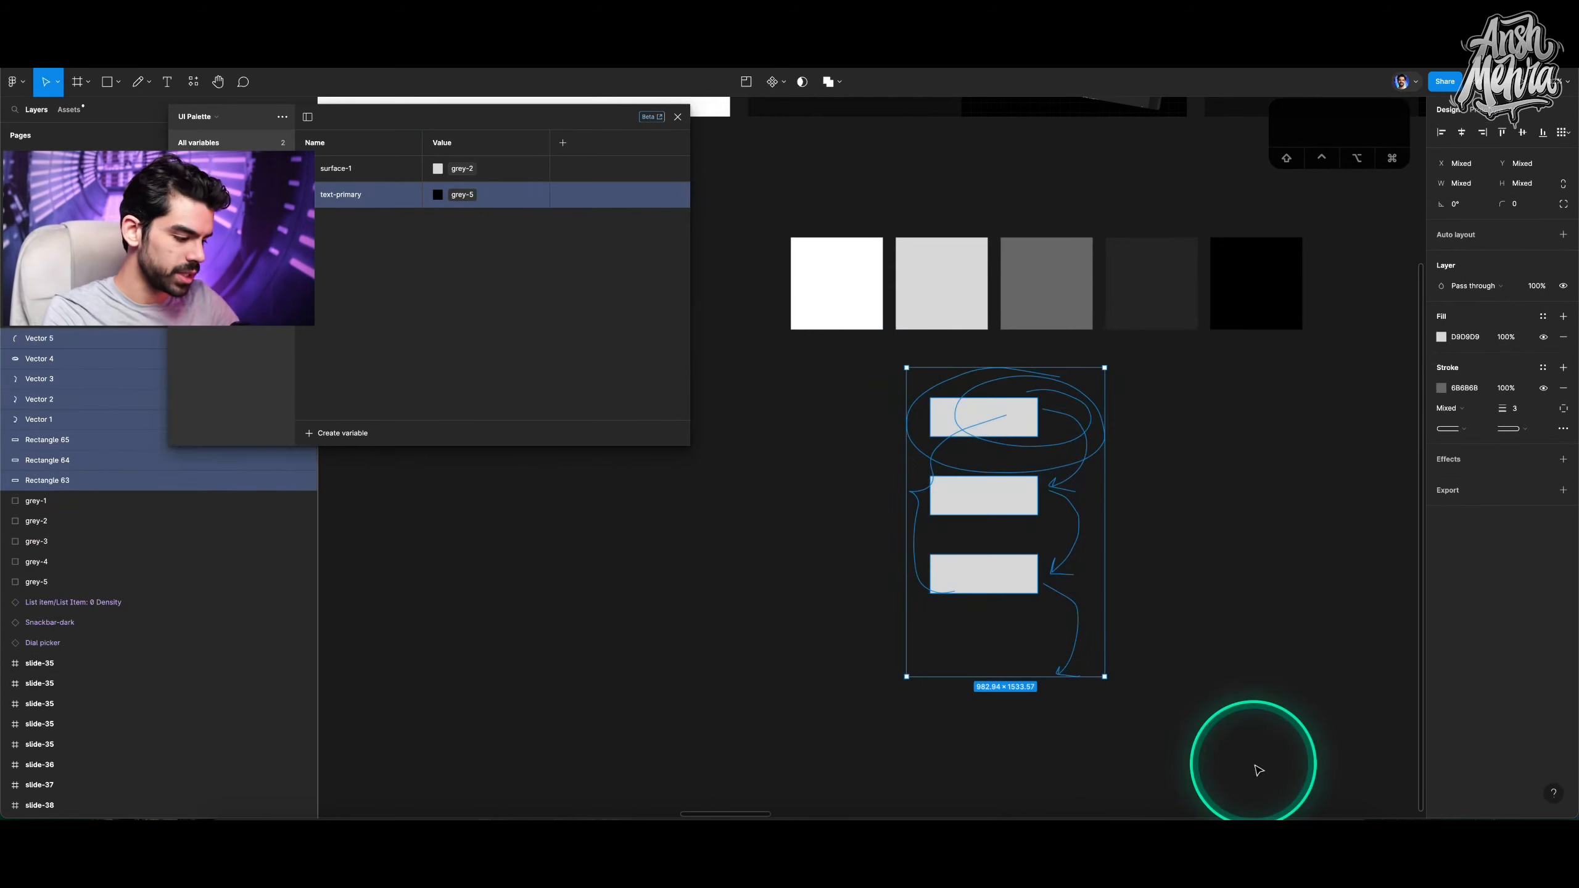
{"action": "key", "text": "BackSpace"}
Draw a frame about 1153 × 677 and a rectangle about 406 × 367 centred inside it.
{"action": "key", "text": "f"}
{"action": "mouse_move", "coordinate": [806, 426]}
{"action": "left_mouse_down"}
{"action": "mouse_move", "coordinate": [960, 536]}
{"action": "mouse_move", "coordinate": [1043, 564]}
{"action": "left_mouse_up"}
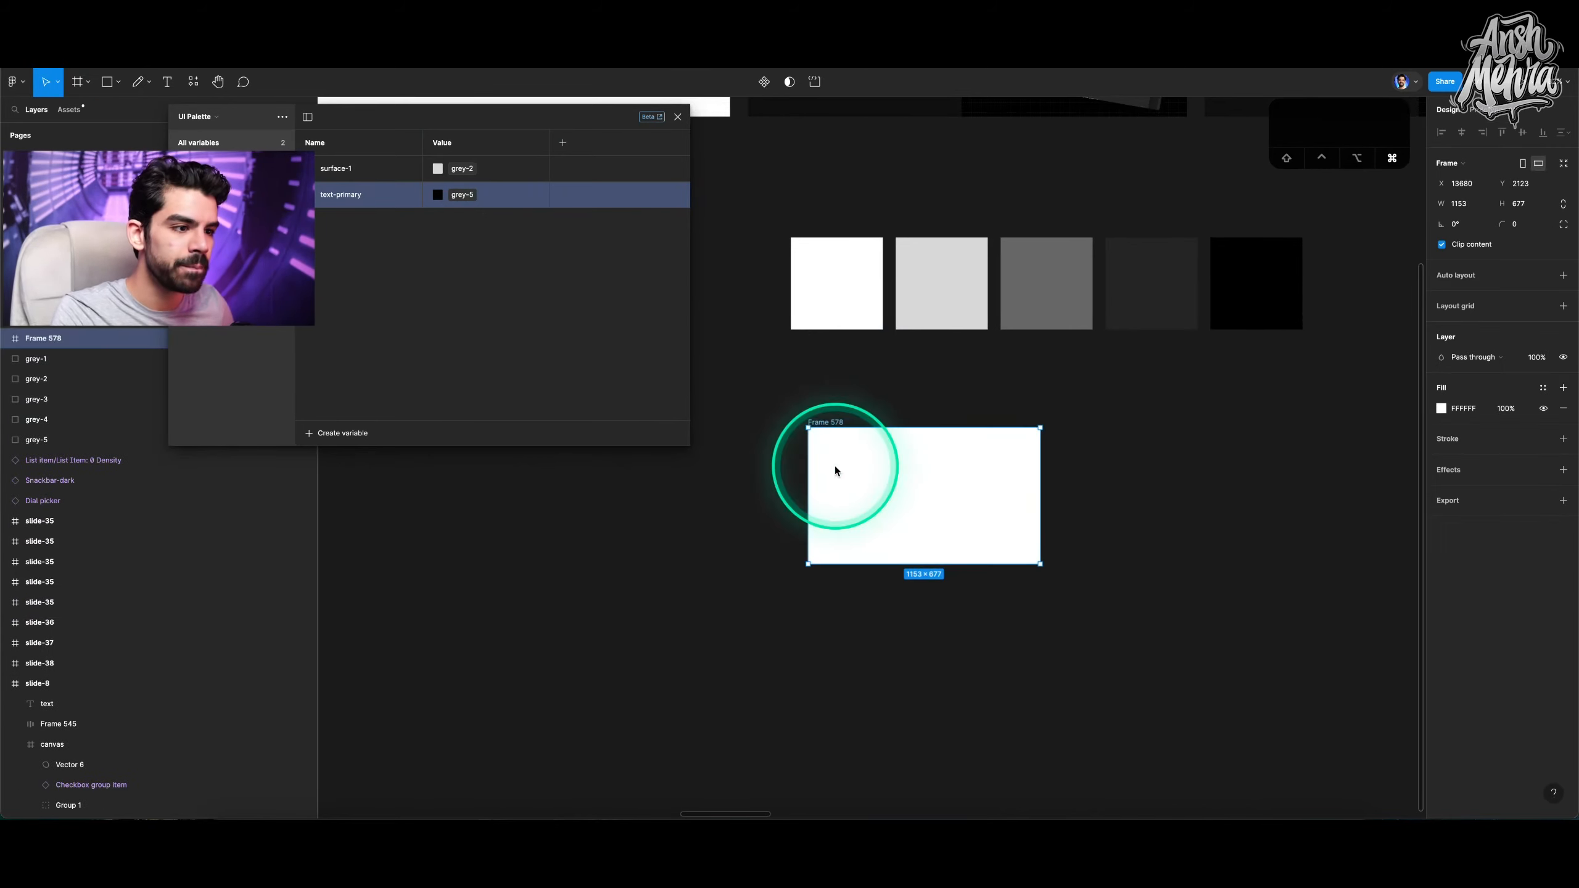
{"action": "scroll", "coordinate": [836, 465], "scroll_direction": "up", "scroll_amount": 5}
{"action": "key", "text": "r"}
{"action": "left_click_drag", "start_coordinate": [868, 451], "coordinate": [1097, 658]}
{"action": "key", "text": "alt+v"}
{"action": "key", "text": "alt+h"}
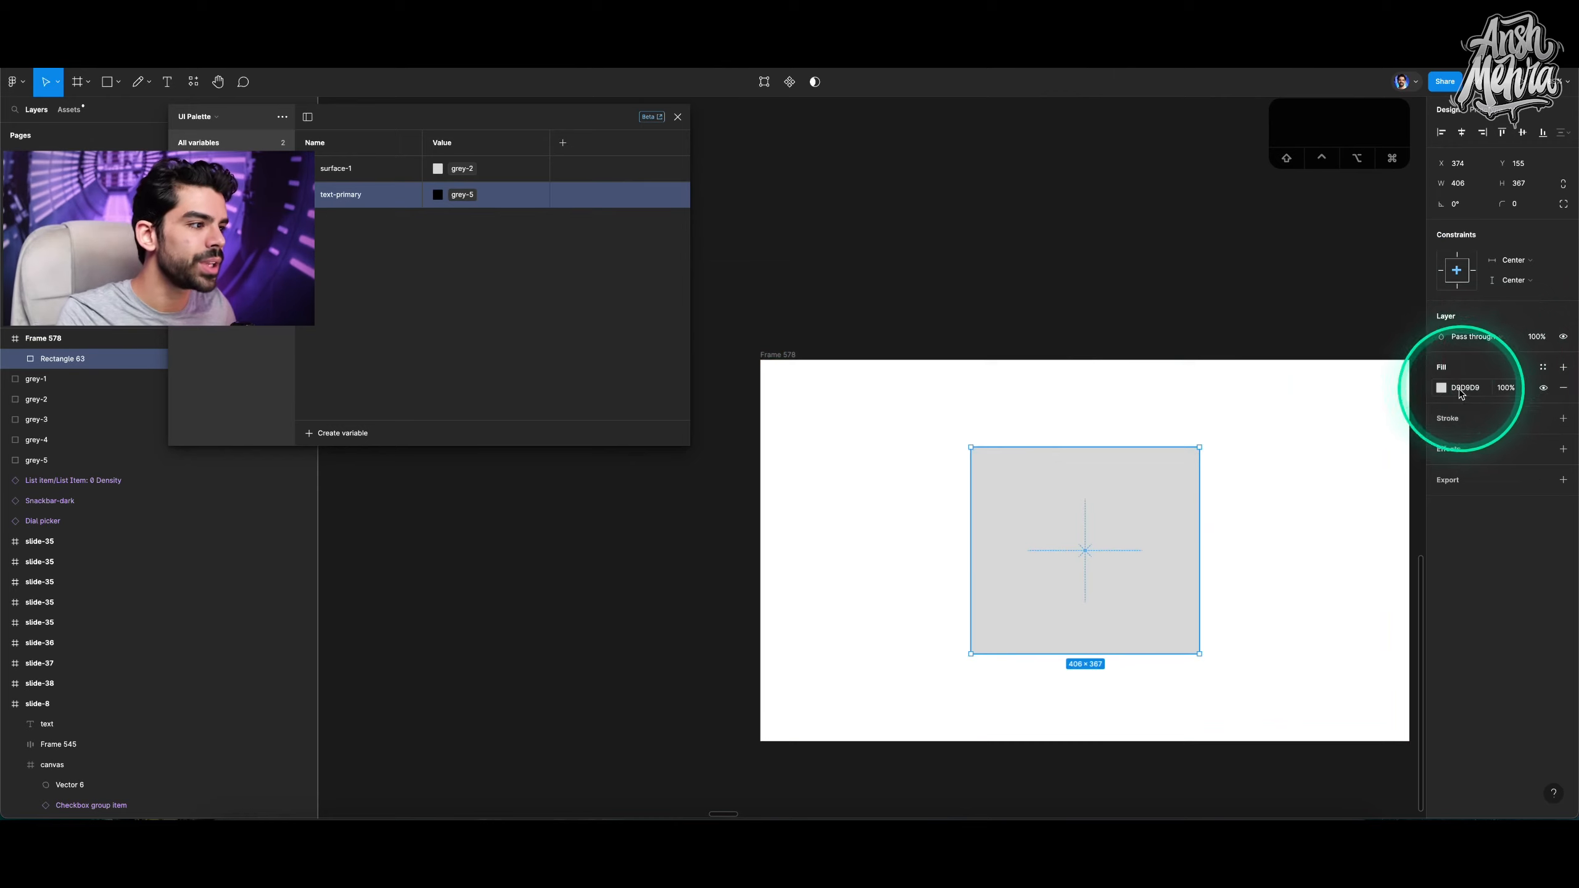
Switch the rectangle's fill between the grey-2 and surface-1 variables twice.
{"action": "left_click", "coordinate": [1543, 368]}
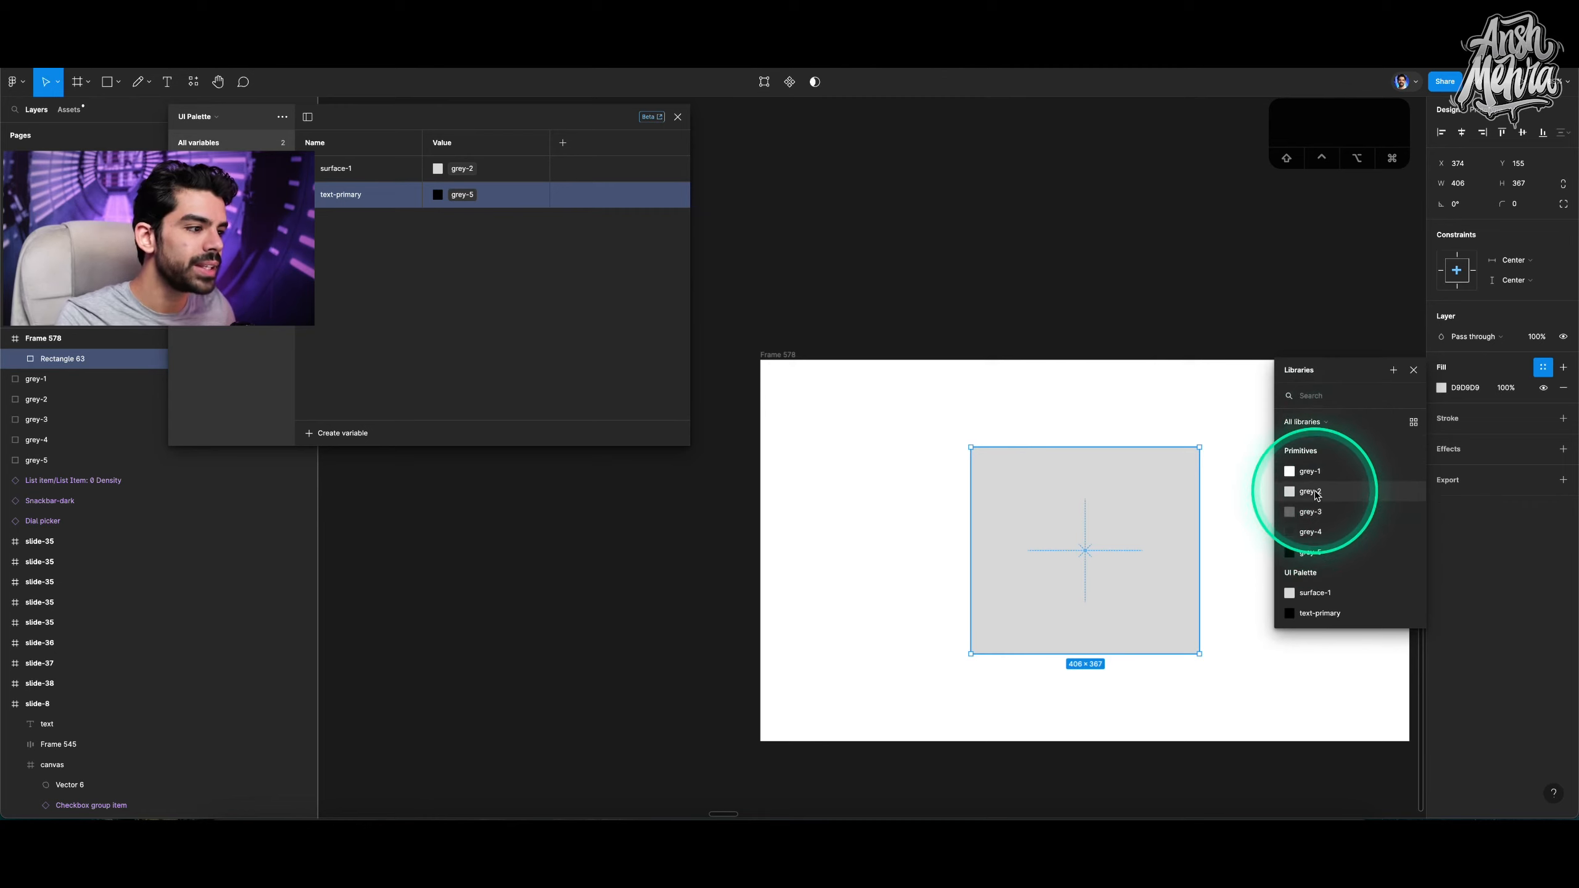
{"action": "left_click", "coordinate": [1316, 493]}
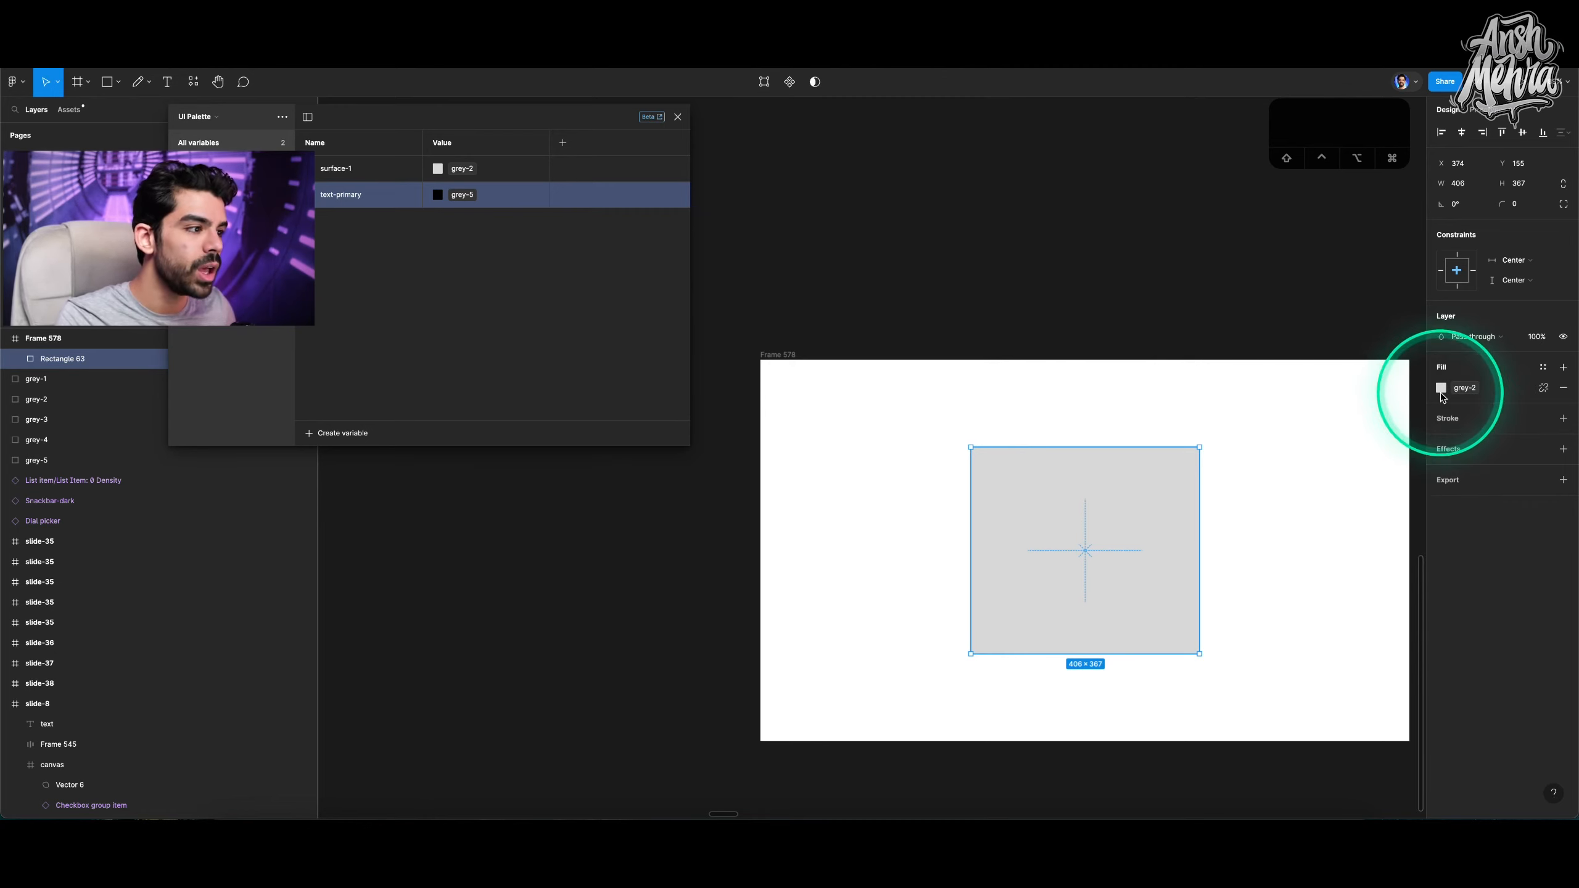
{"action": "left_click", "coordinate": [1440, 388]}
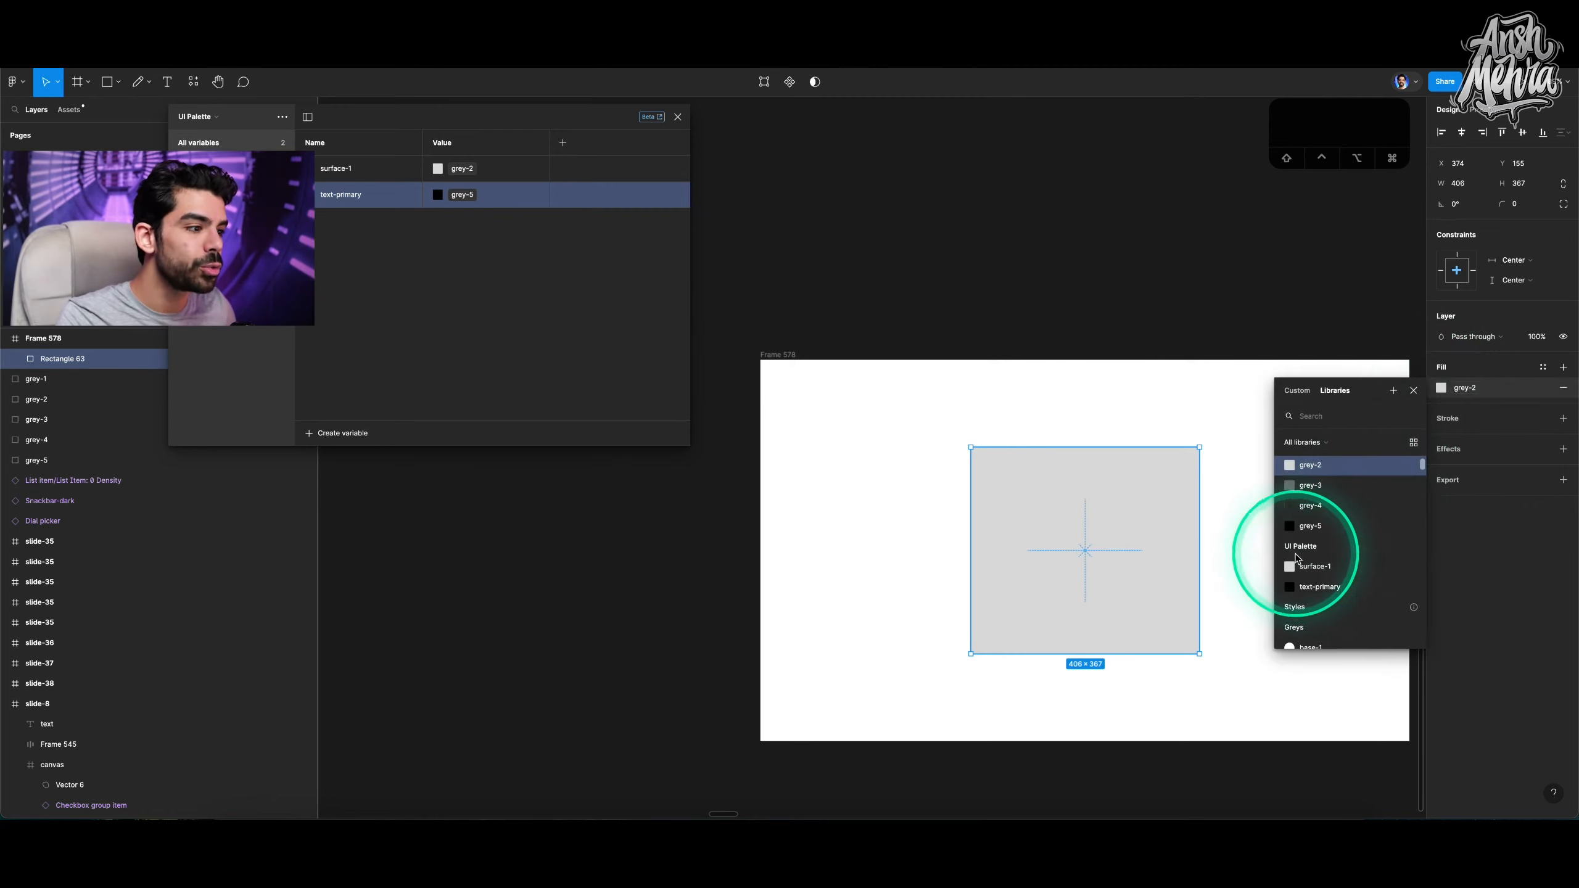
{"action": "left_click", "coordinate": [1302, 569]}
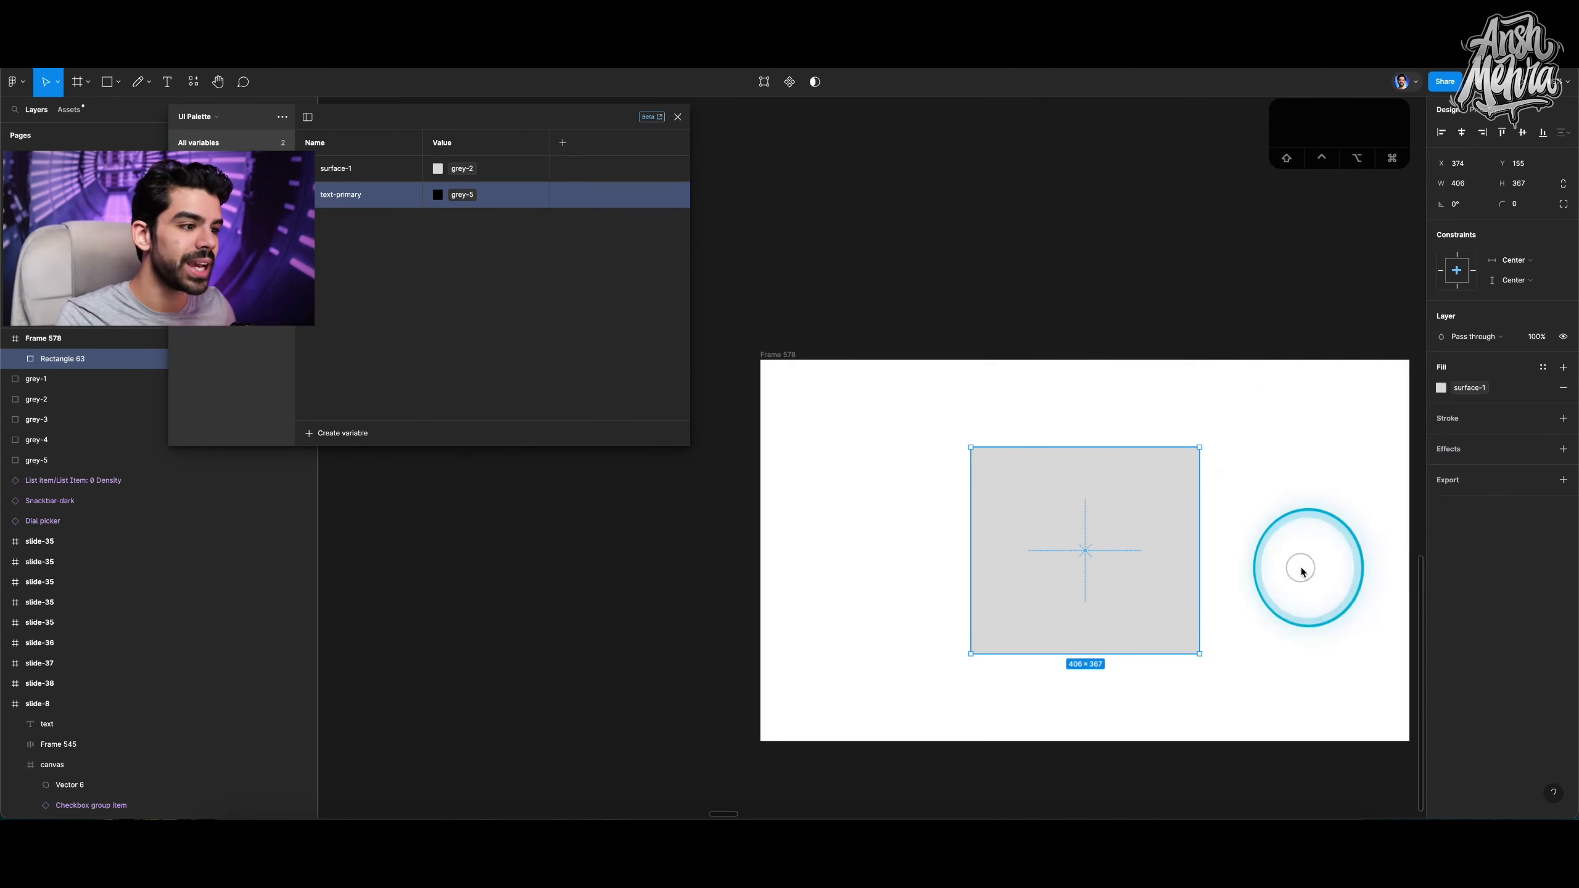
{"action": "left_click", "coordinate": [1471, 389]}
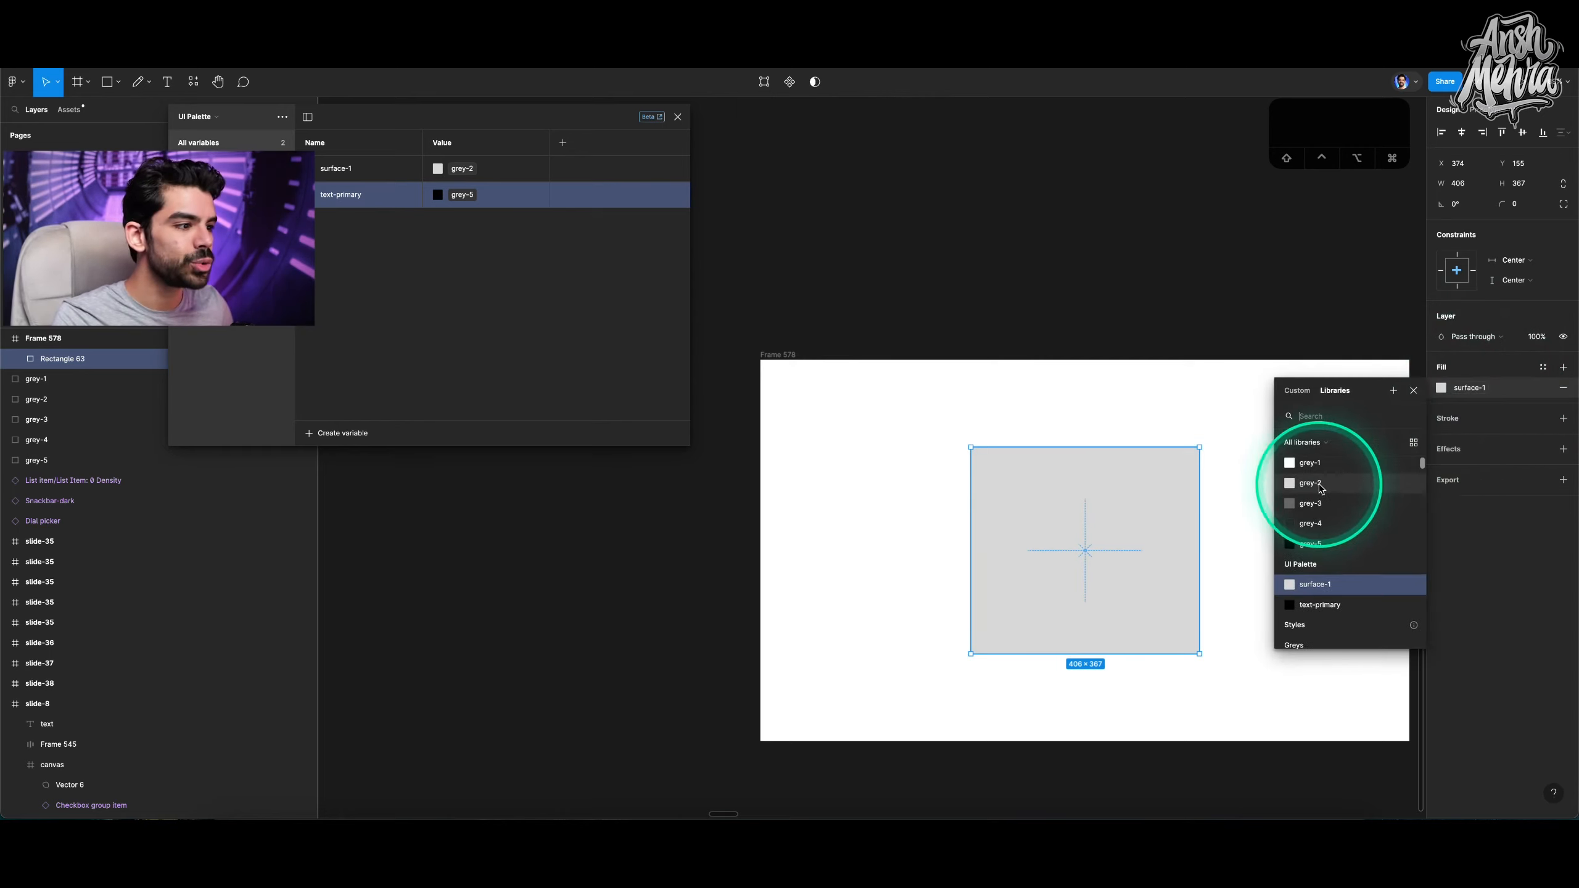
{"action": "left_click", "coordinate": [1320, 485]}
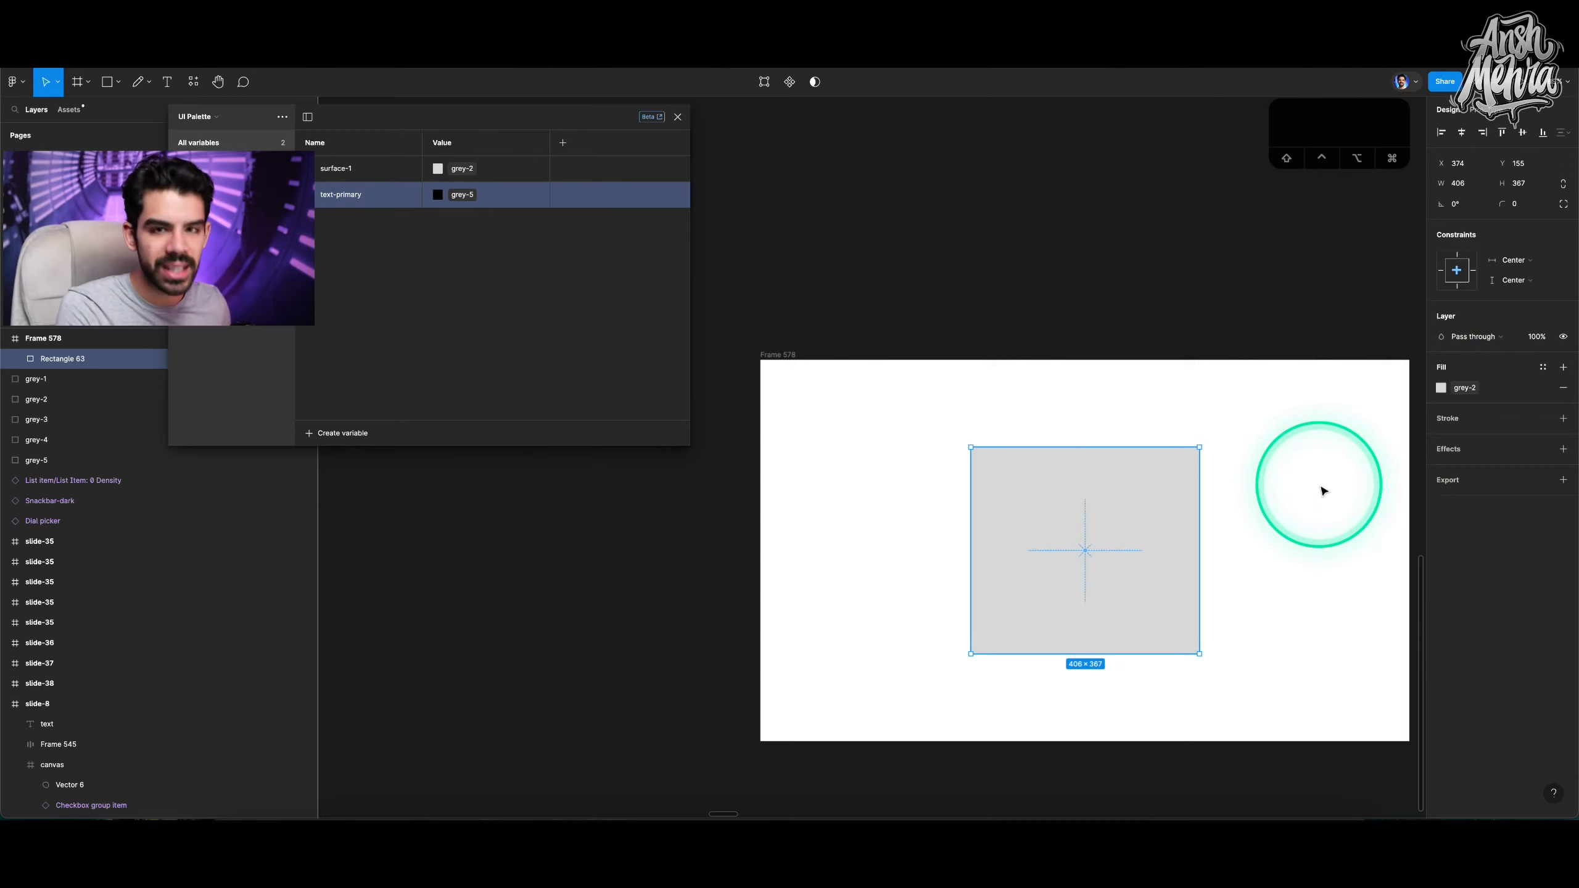
Set the rectangle's fill to the surface-1 variable.
{"action": "left_click", "coordinate": [1448, 388]}
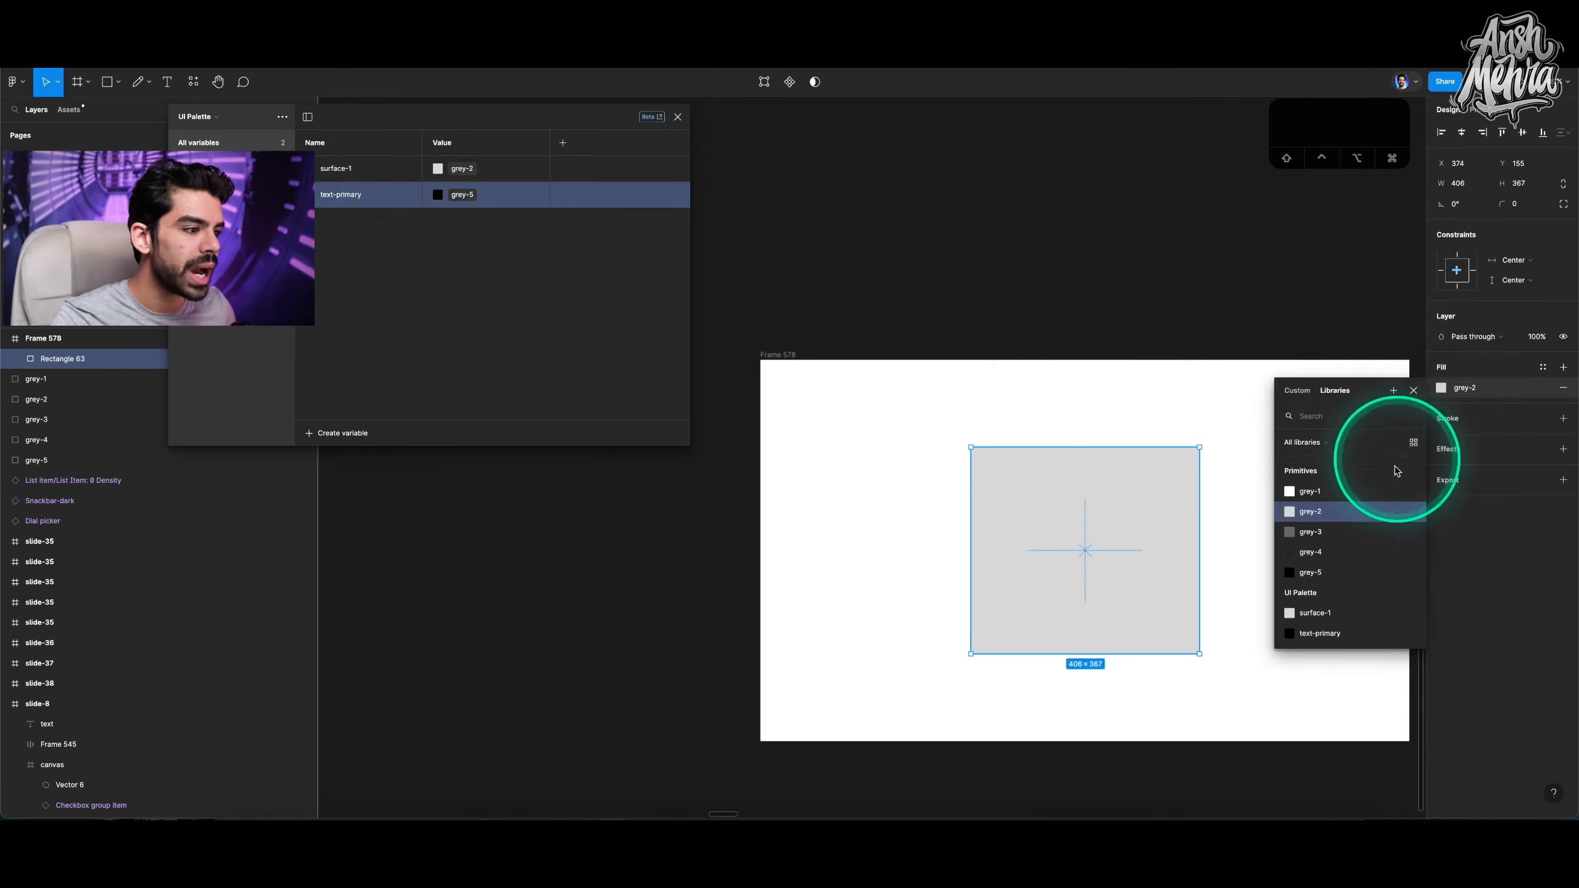
{"action": "left_click", "coordinate": [1318, 614]}
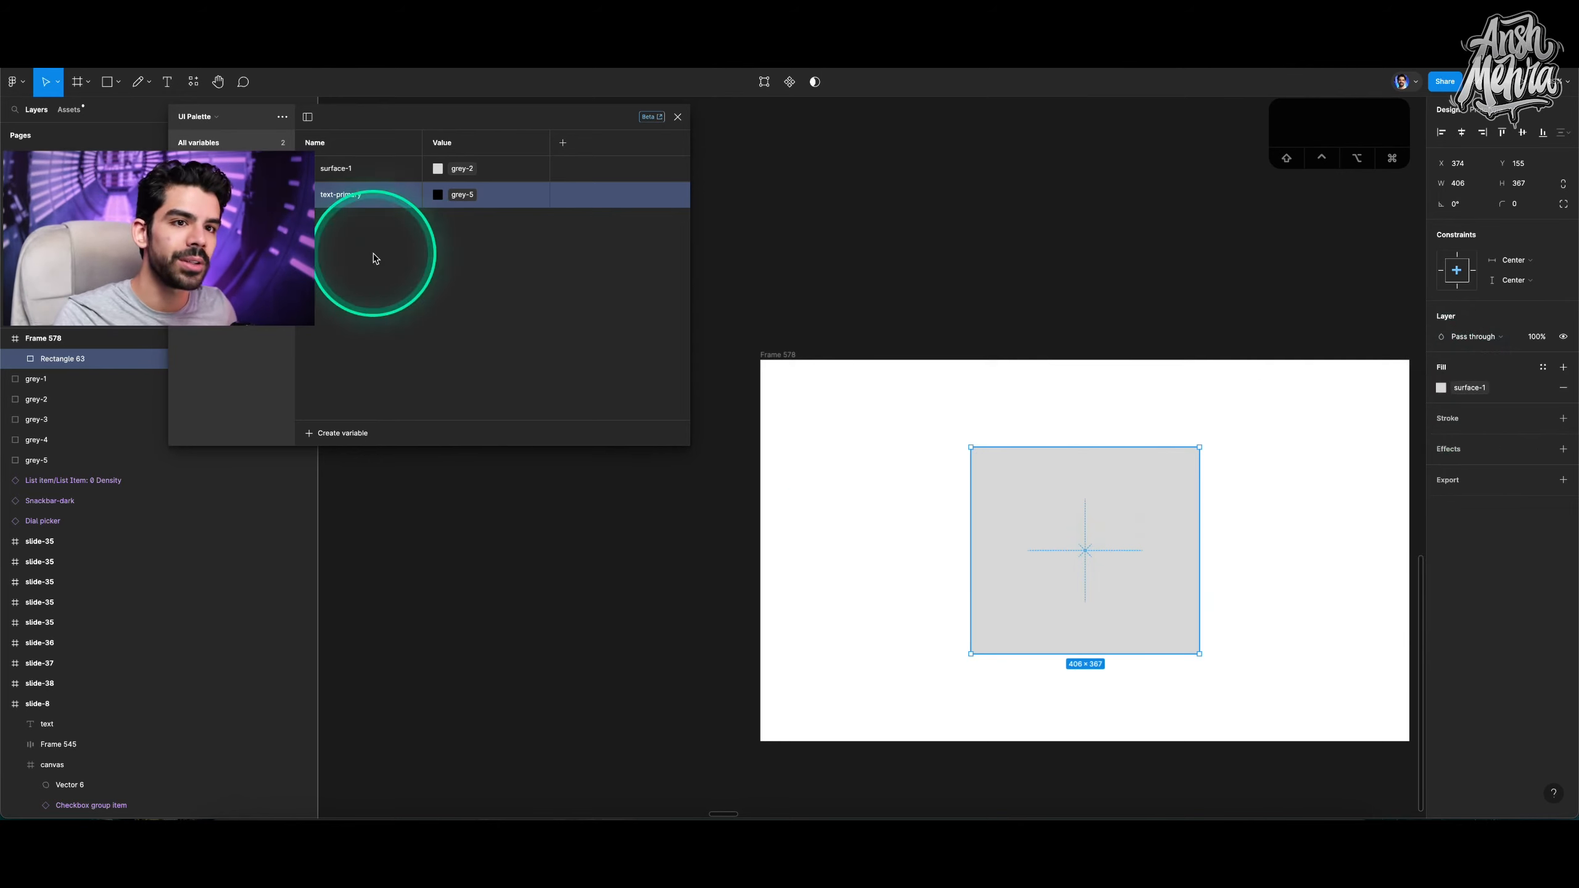
Switch to the Primitives collection and change grey-2's colour to E1E1E1.
{"action": "left_click", "coordinate": [197, 117]}
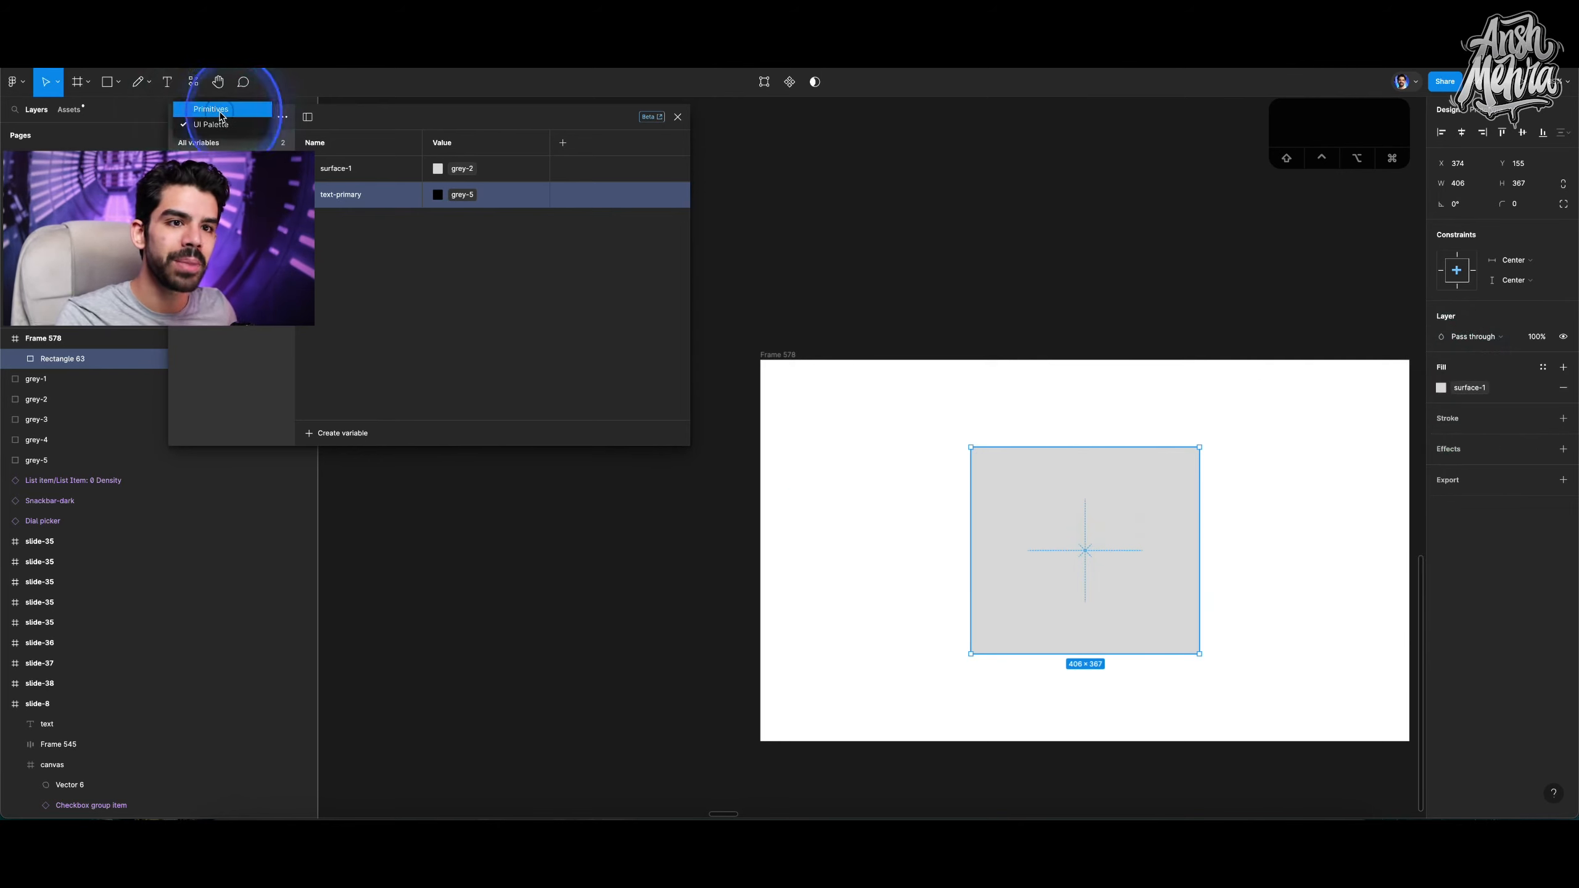
{"action": "left_click", "coordinate": [212, 109]}
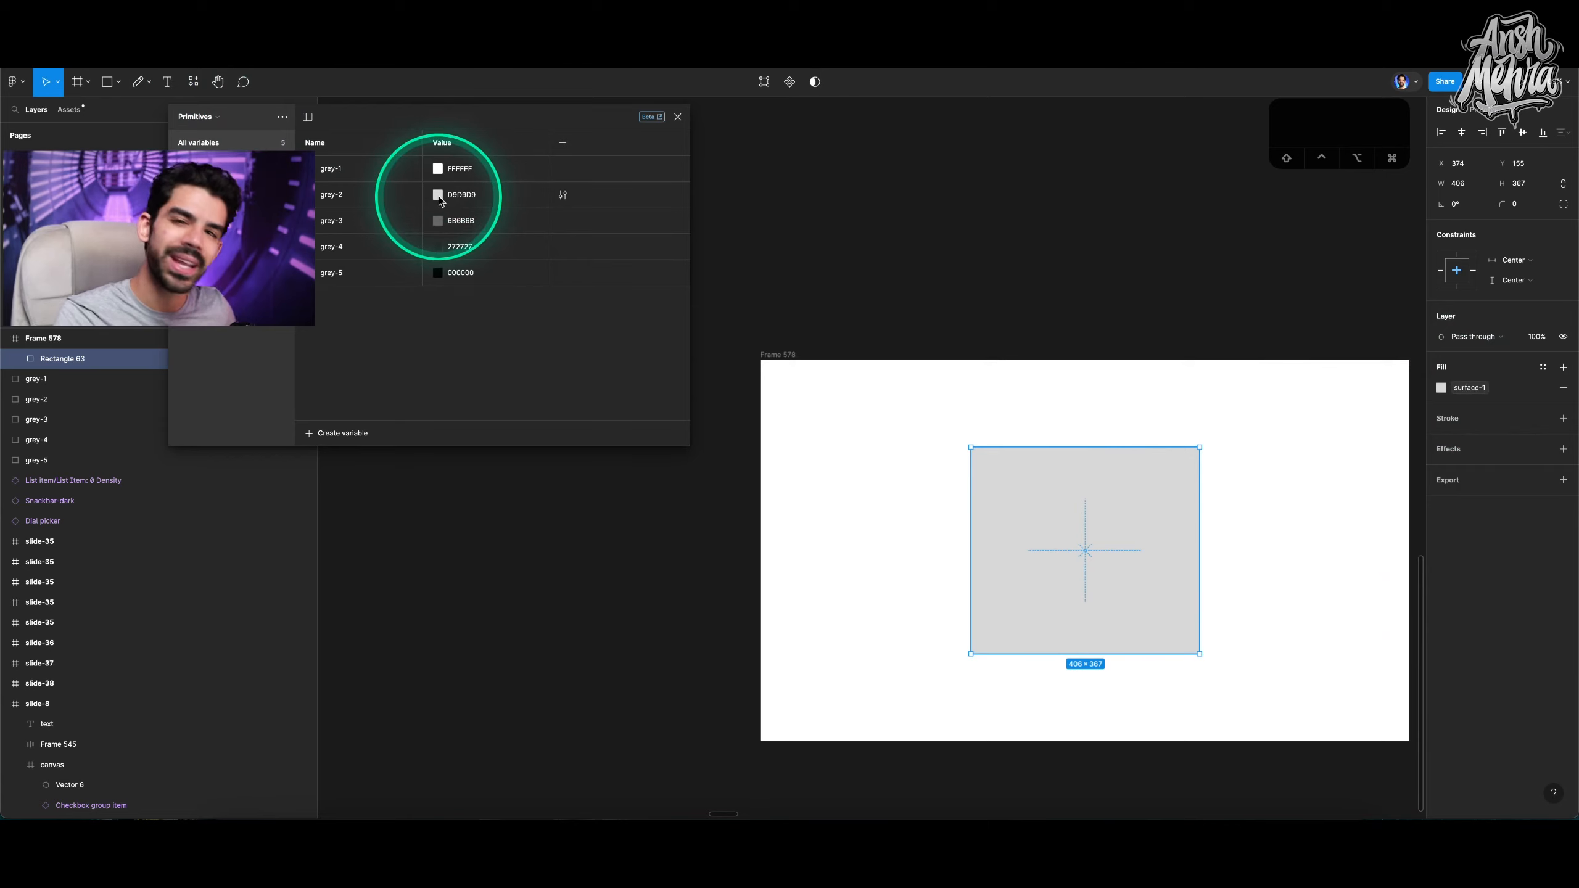
{"action": "left_click", "coordinate": [438, 195]}
{"action": "mouse_move", "coordinate": [433, 248]}
{"action": "left_mouse_down"}
{"action": "mouse_move", "coordinate": [522, 257]}
{"action": "mouse_move", "coordinate": [582, 293]}
{"action": "mouse_move", "coordinate": [564, 247]}
{"action": "mouse_move", "coordinate": [431, 247]}
{"action": "left_mouse_up"}
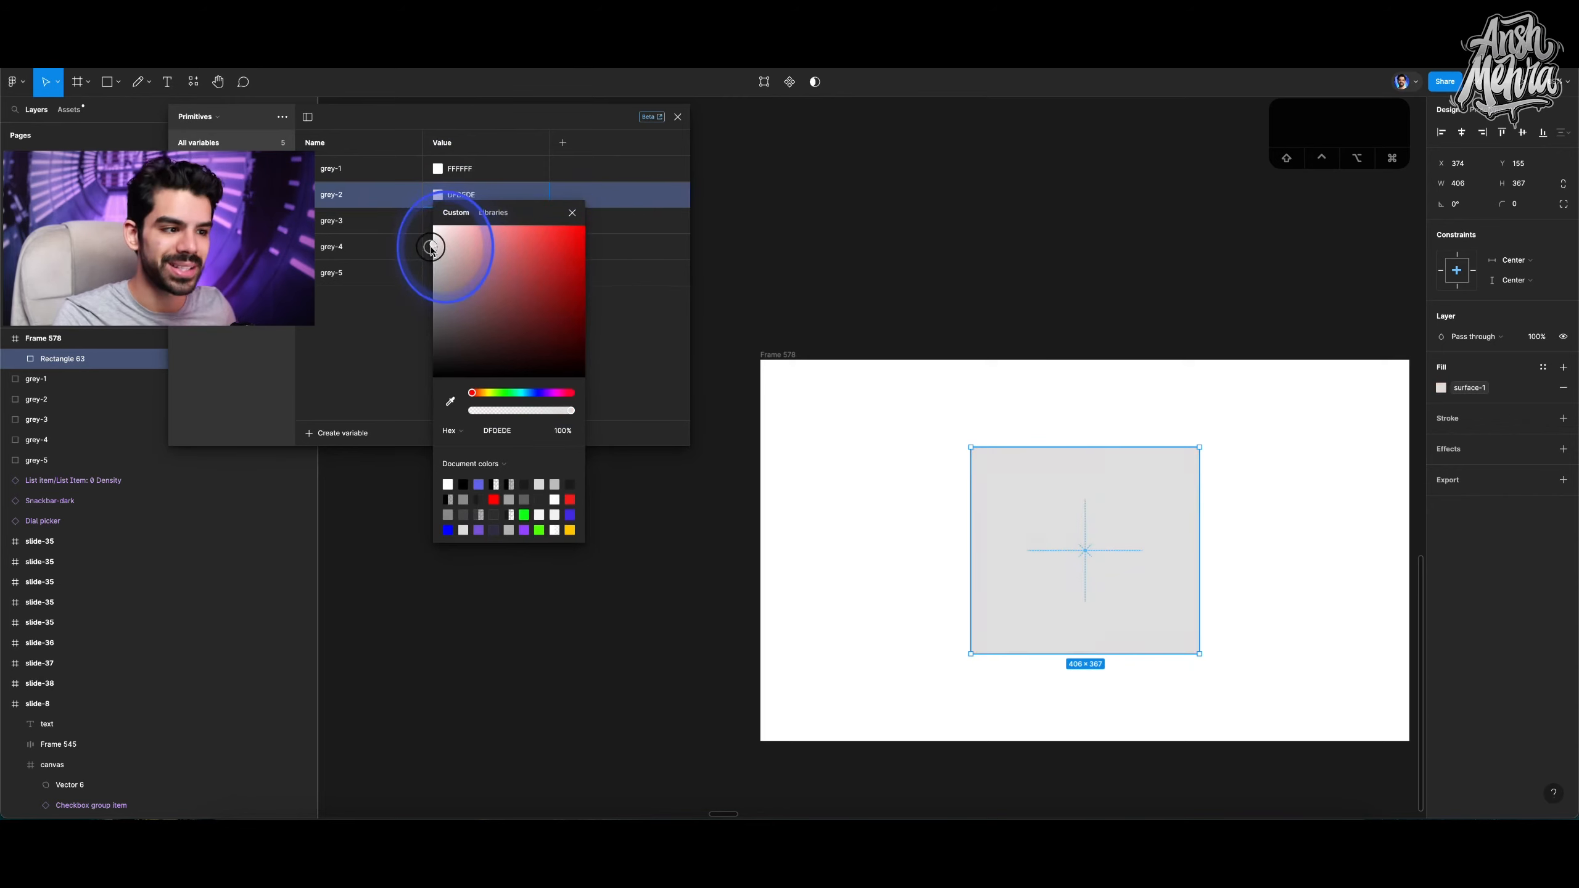
{"action": "left_click", "coordinate": [689, 289]}
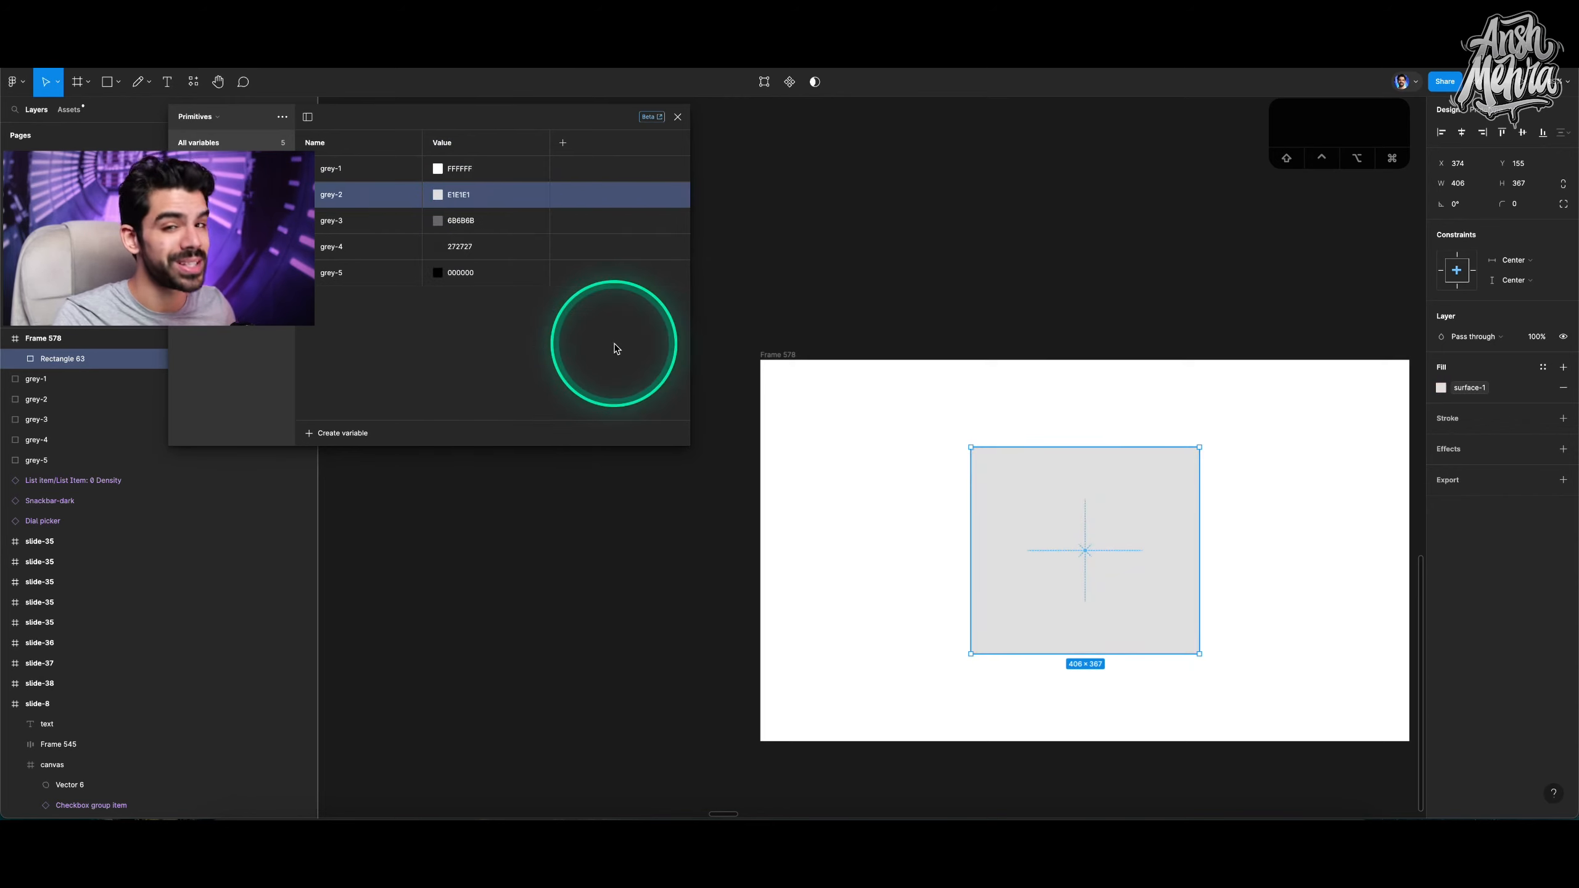
Add a text layer reading Hello inside the rectangle.
{"action": "scroll", "coordinate": [1097, 557], "scroll_direction": "up", "scroll_amount": 3}
{"action": "key", "text": "t"}
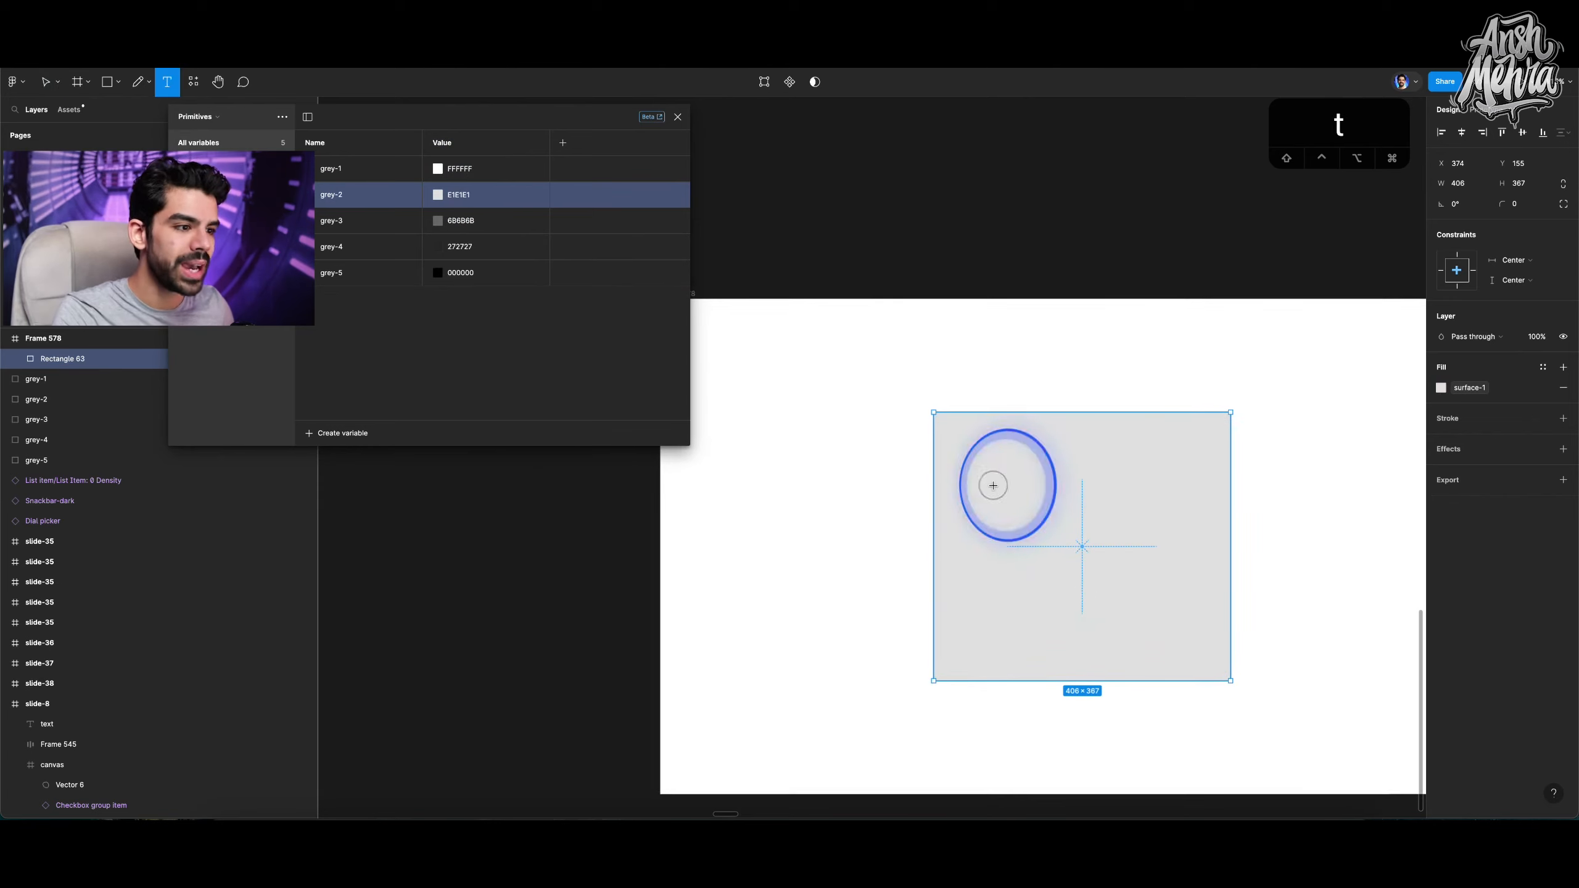
{"action": "left_click", "coordinate": [1060, 503]}
{"action": "type", "text": "Hel"}
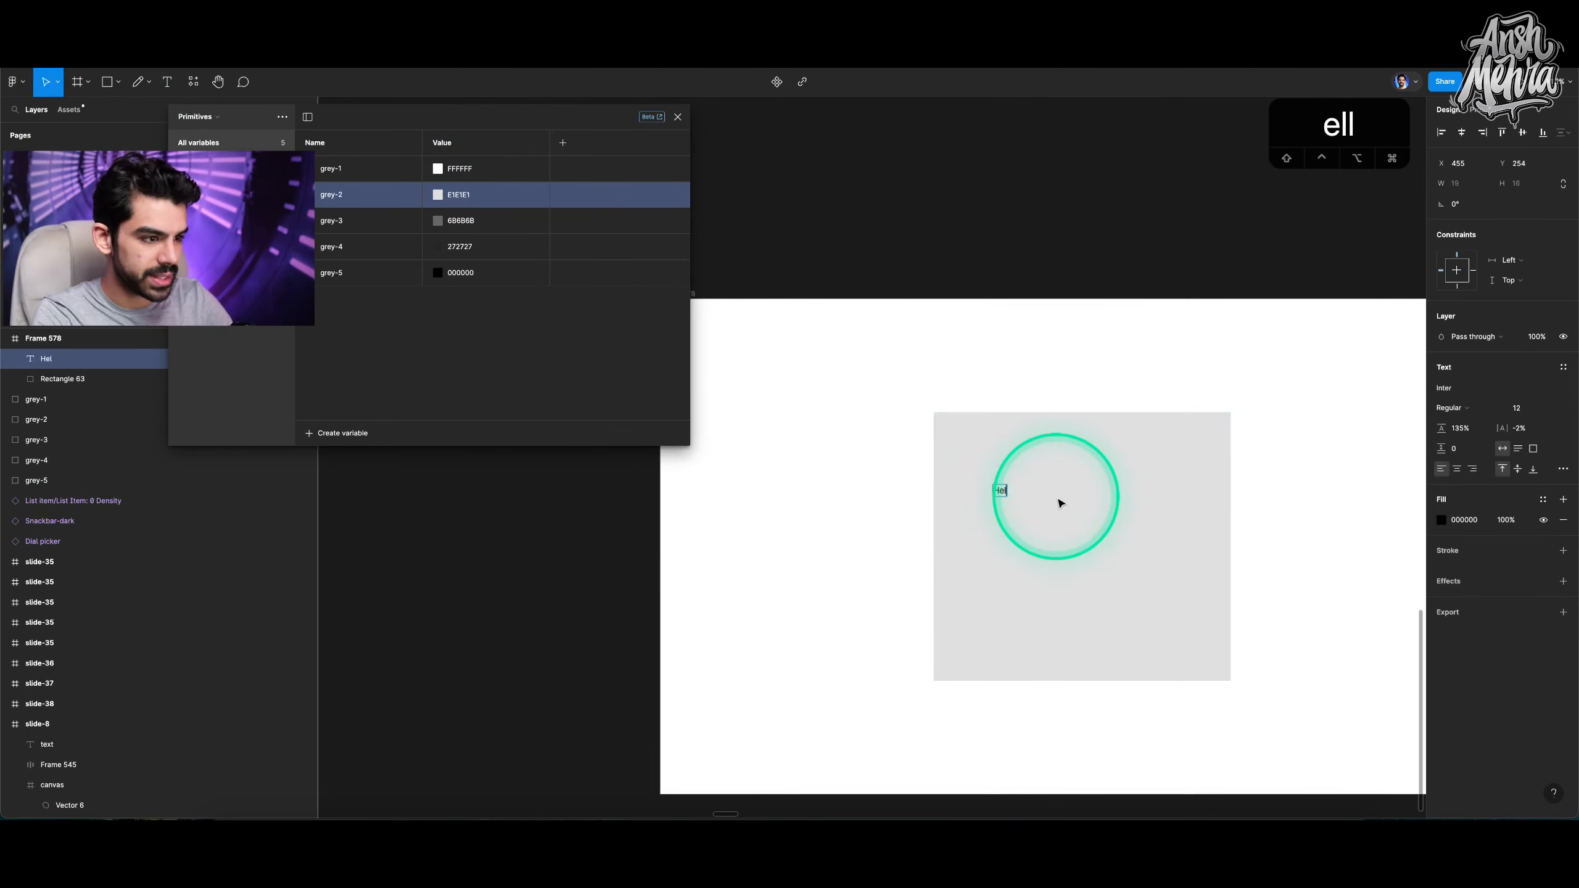
{"action": "type", "text": "lo"}
Set the Hello text's font size to 82.
{"action": "key", "text": "super+a"}
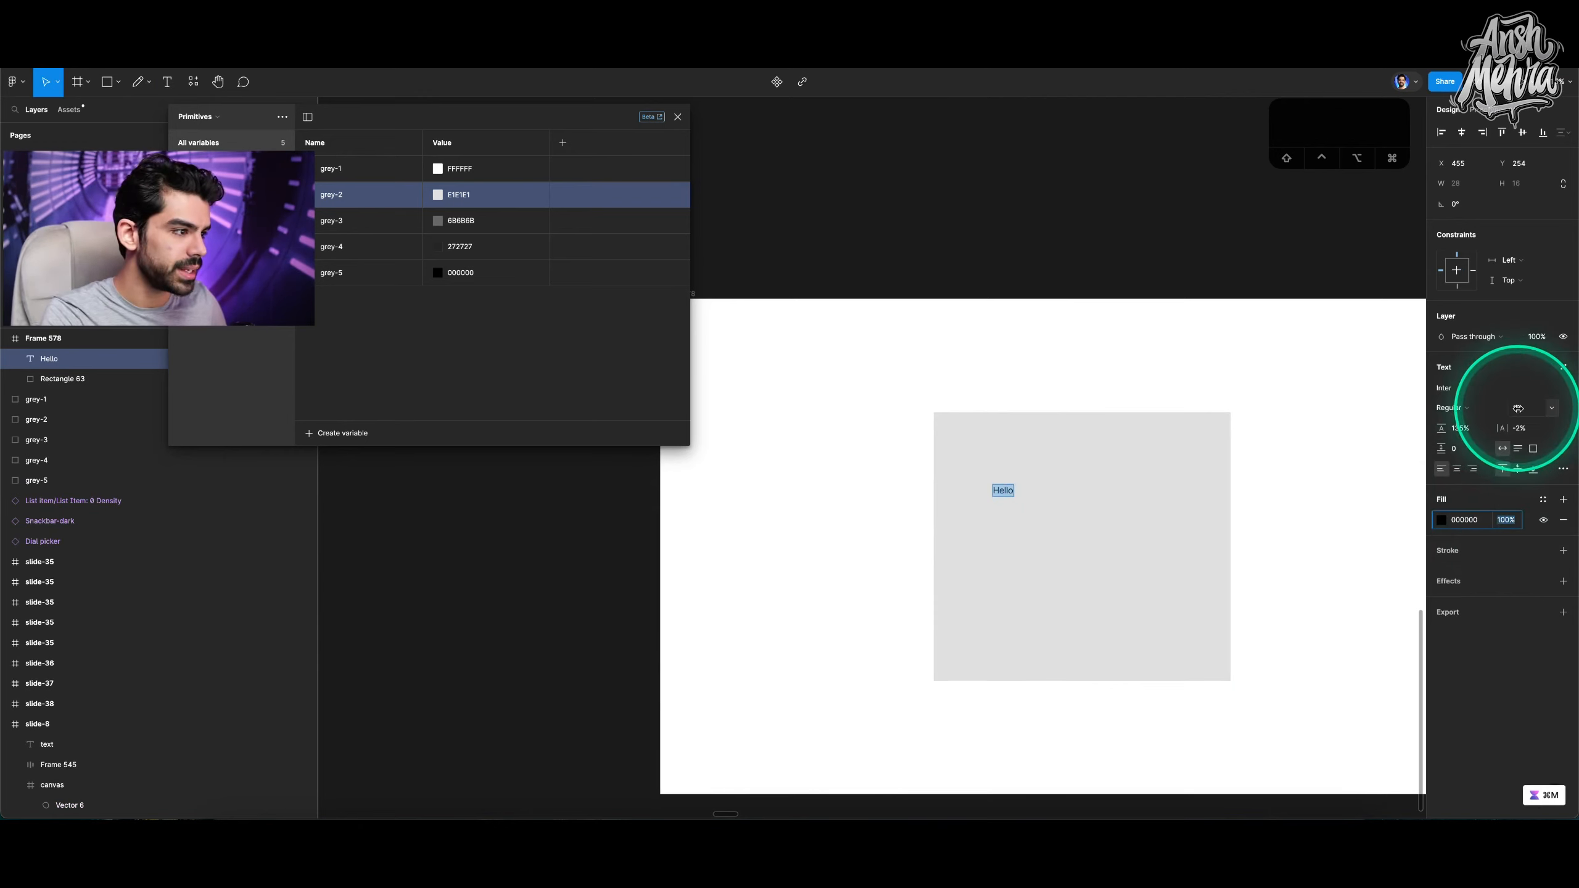
{"action": "left_click", "coordinate": [1517, 408]}
{"action": "key", "text": "shift+Up"}
{"action": "key", "text": "shift+Up"}
{"action": "key", "text": "shift+Up"}
{"action": "key", "text": "shift+Up"}
{"action": "key", "text": "shift+Up"}
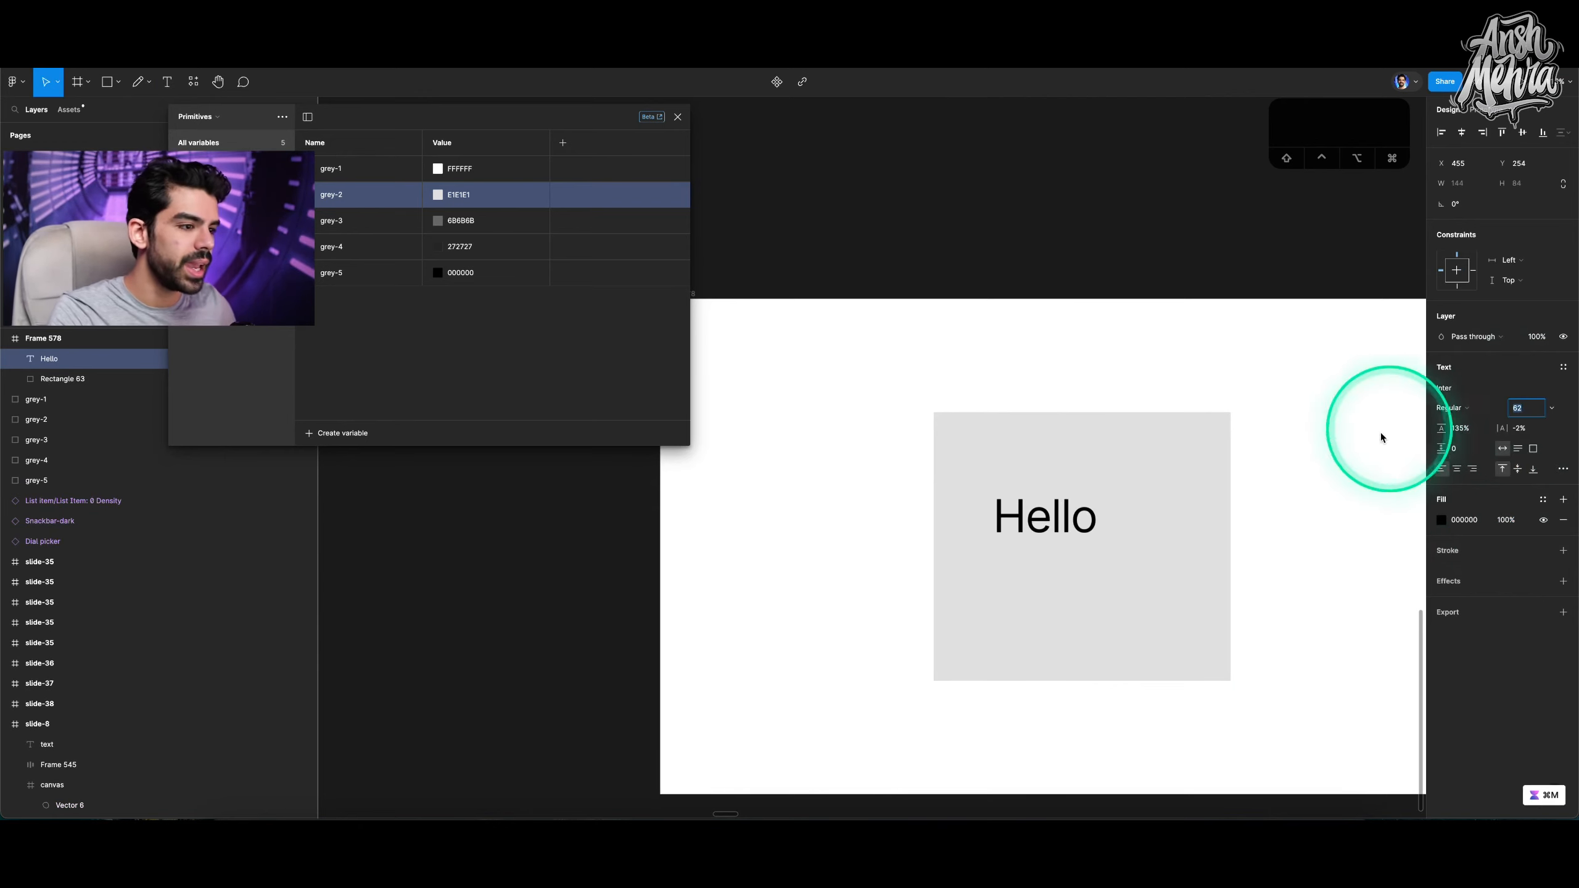
{"action": "key", "text": "Escape"}
Apply the text-primary variable to the Hello text's fill and centre the text in the rectangle.
{"action": "left_click", "coordinate": [1543, 500]}
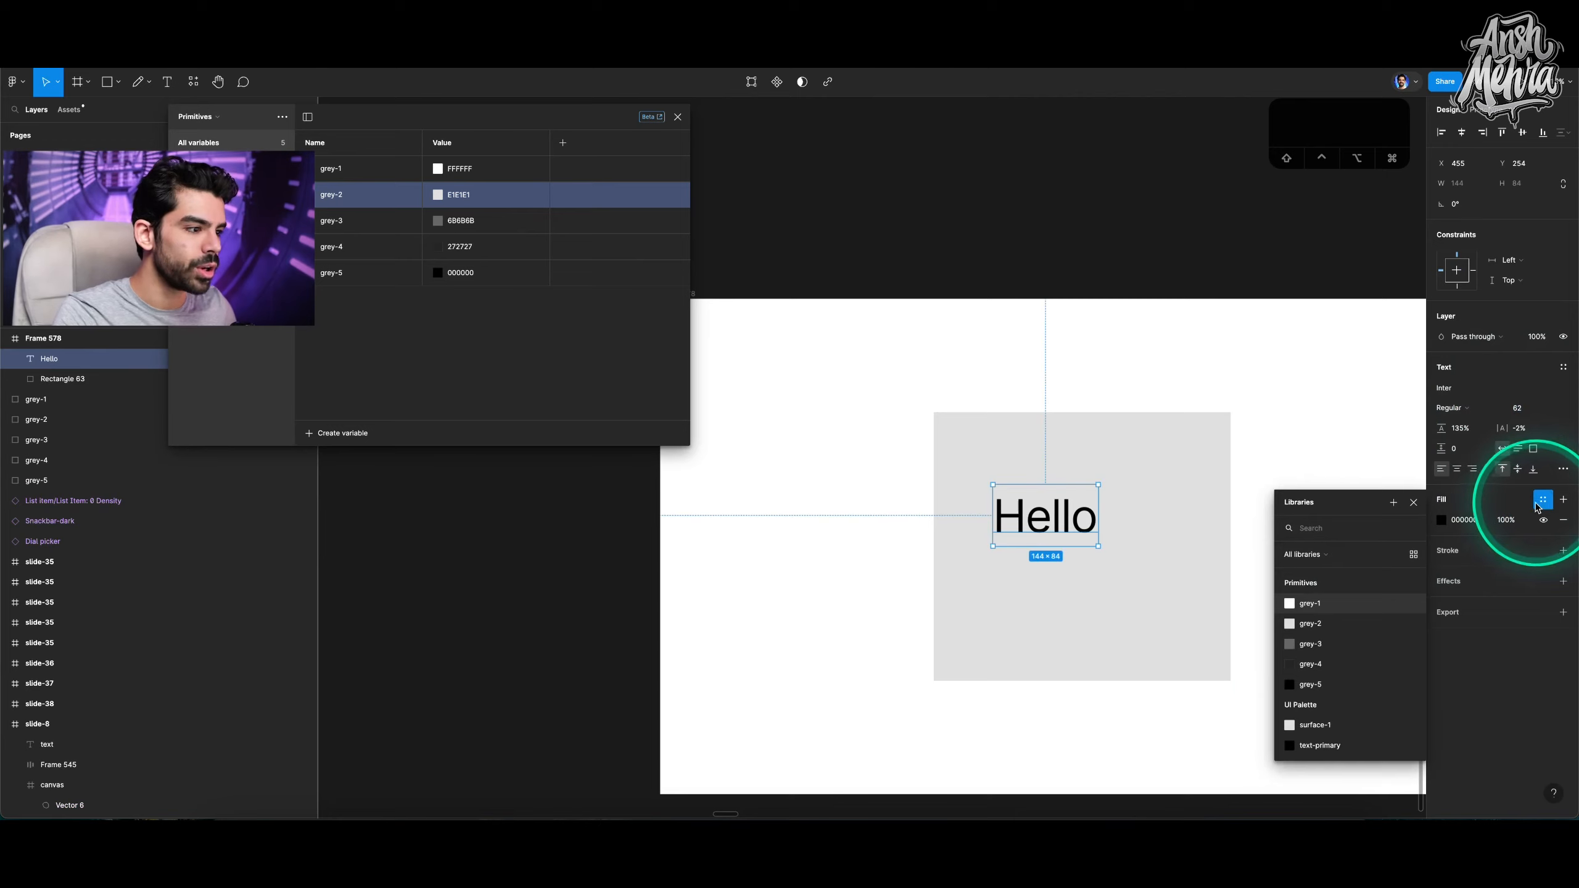
{"action": "left_click", "coordinate": [1320, 750]}
{"action": "left_click", "coordinate": [1163, 586], "text": "shift"}
{"action": "key", "text": "alt+v"}
{"action": "key", "text": "alt+h"}
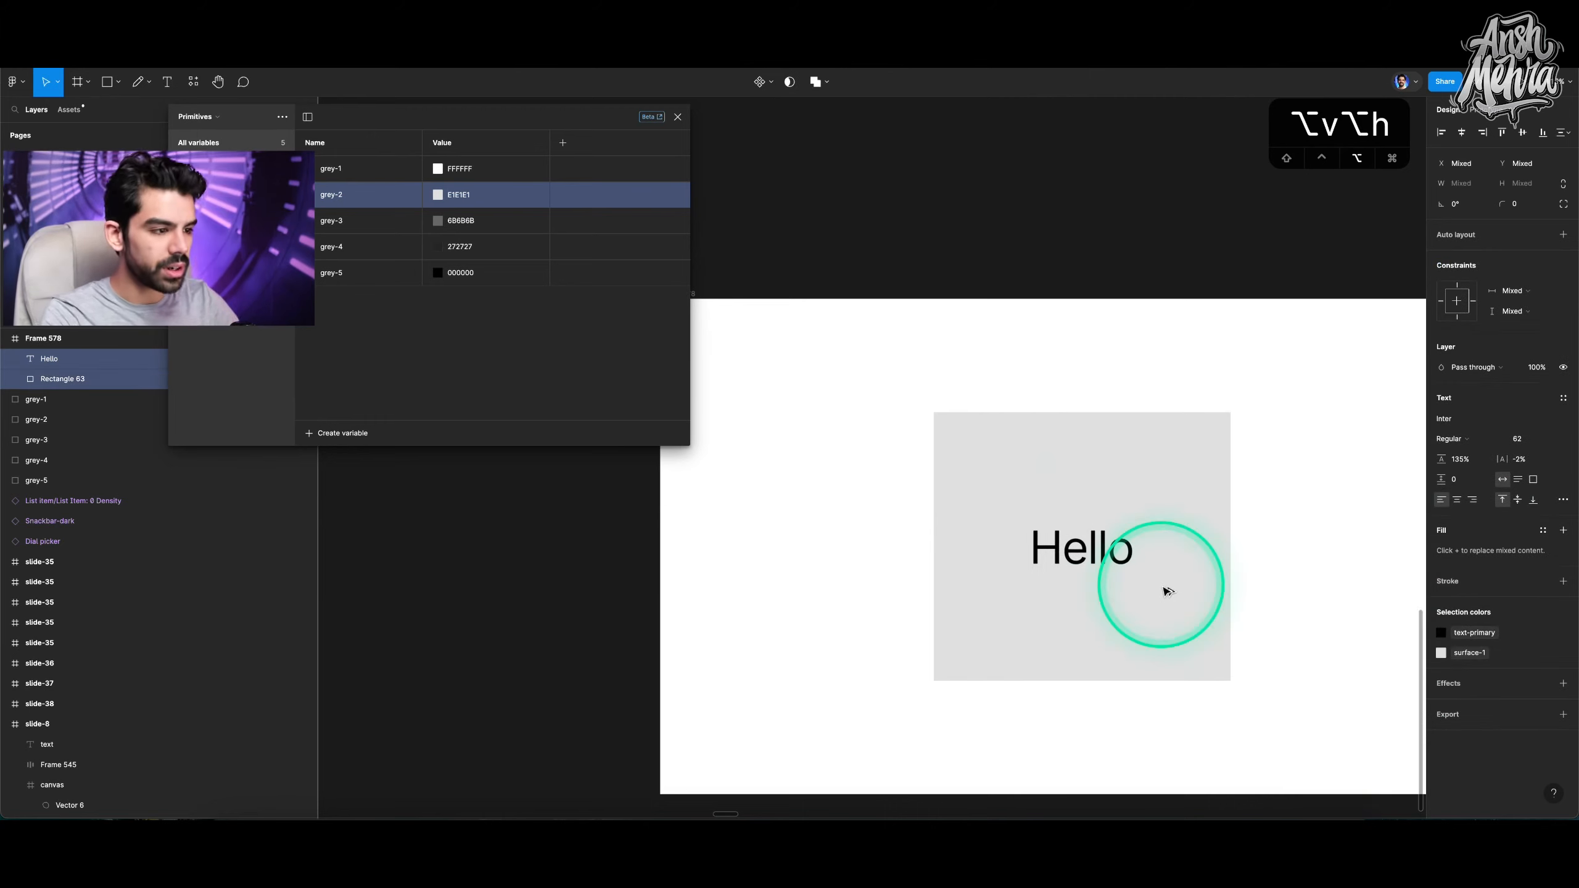
Return to the Colour Variable slide and show the UI Palette collection in the variables panel.
{"action": "left_click", "coordinate": [1280, 498]}
{"action": "left_click", "coordinate": [1216, 476]}
{"action": "scroll", "coordinate": [1170, 377], "scroll_direction": "down", "scroll_amount": 5}
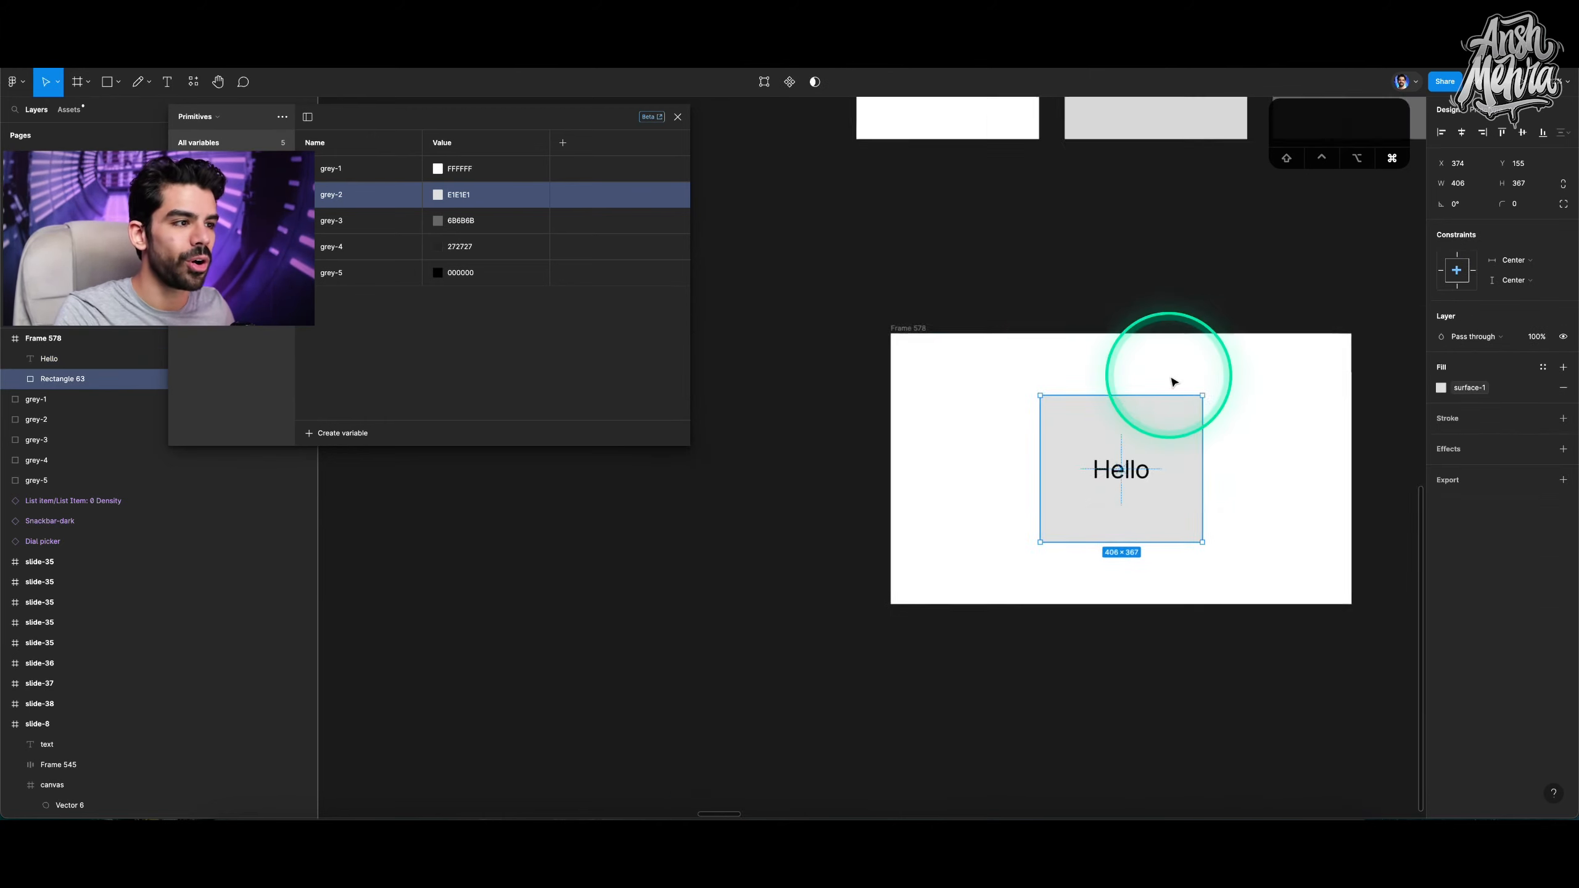
{"action": "scroll", "coordinate": [1170, 376], "scroll_direction": "down", "scroll_amount": 5}
{"action": "scroll", "coordinate": [1170, 374], "scroll_direction": "up", "scroll_amount": 3}
{"action": "scroll", "coordinate": [1170, 373], "scroll_direction": "right", "scroll_amount": 3}
{"action": "left_click", "coordinate": [848, 166]}
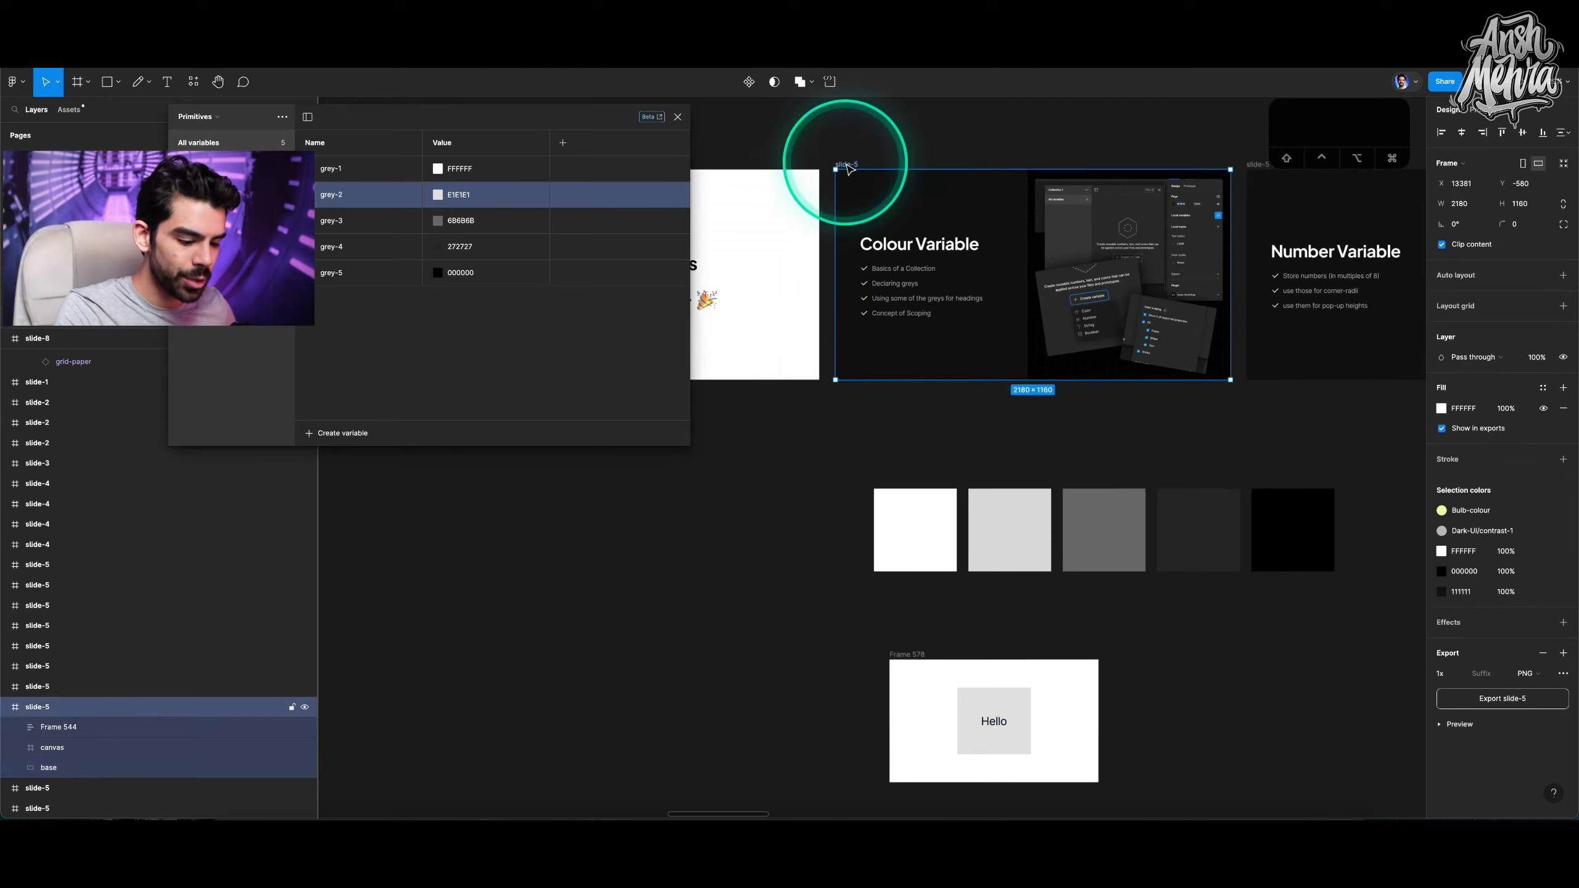
{"action": "key", "text": "shift+2"}
{"action": "scroll", "coordinate": [923, 224], "scroll_direction": "left", "scroll_amount": 5}
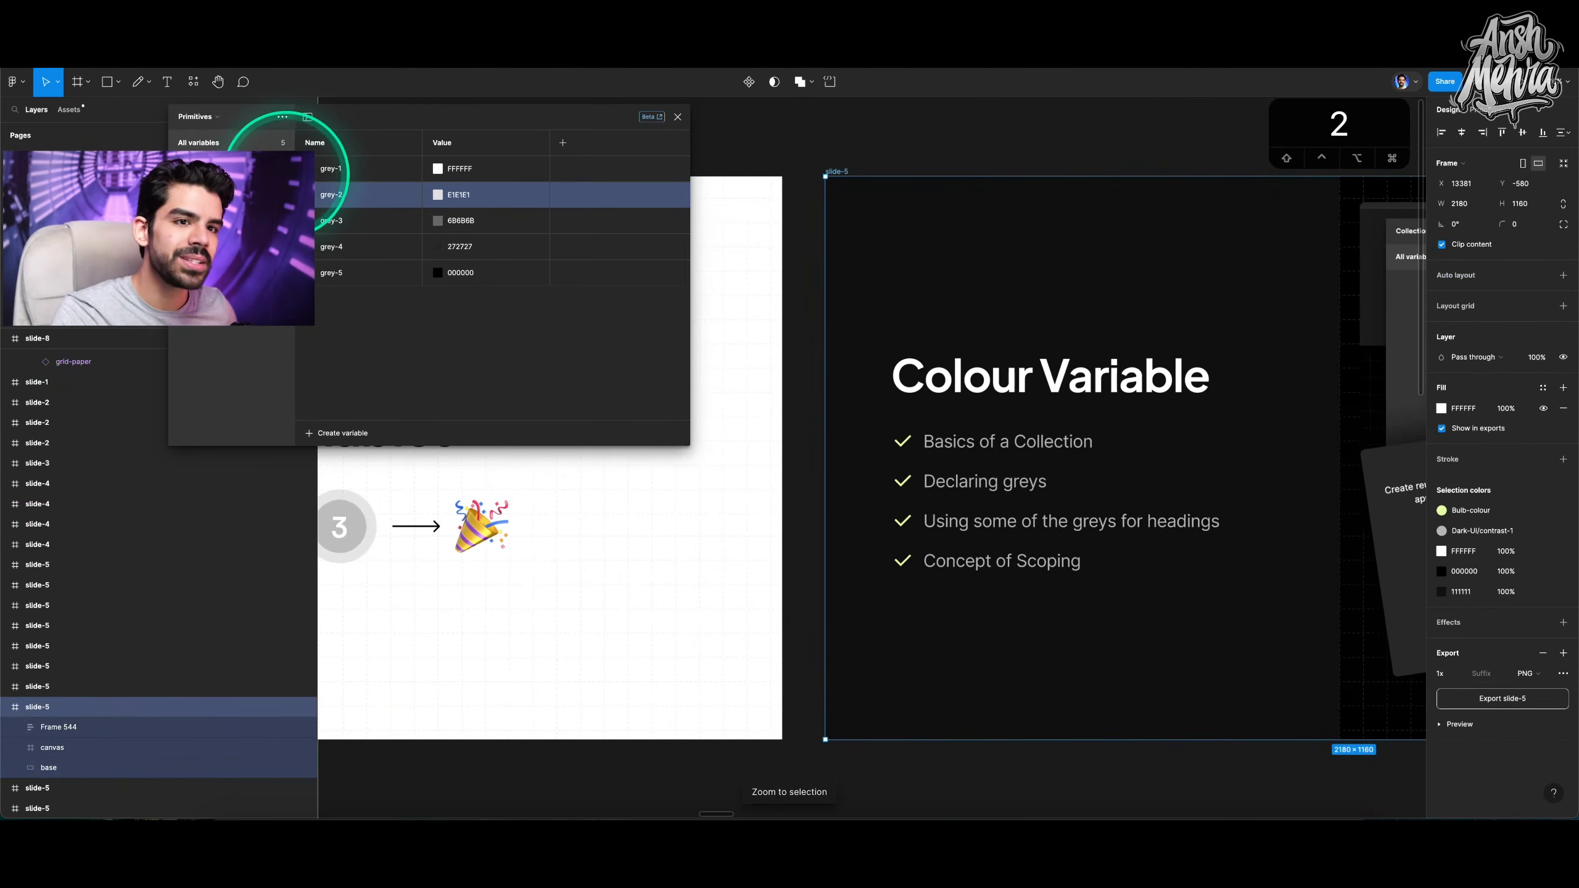
{"action": "left_click", "coordinate": [211, 118]}
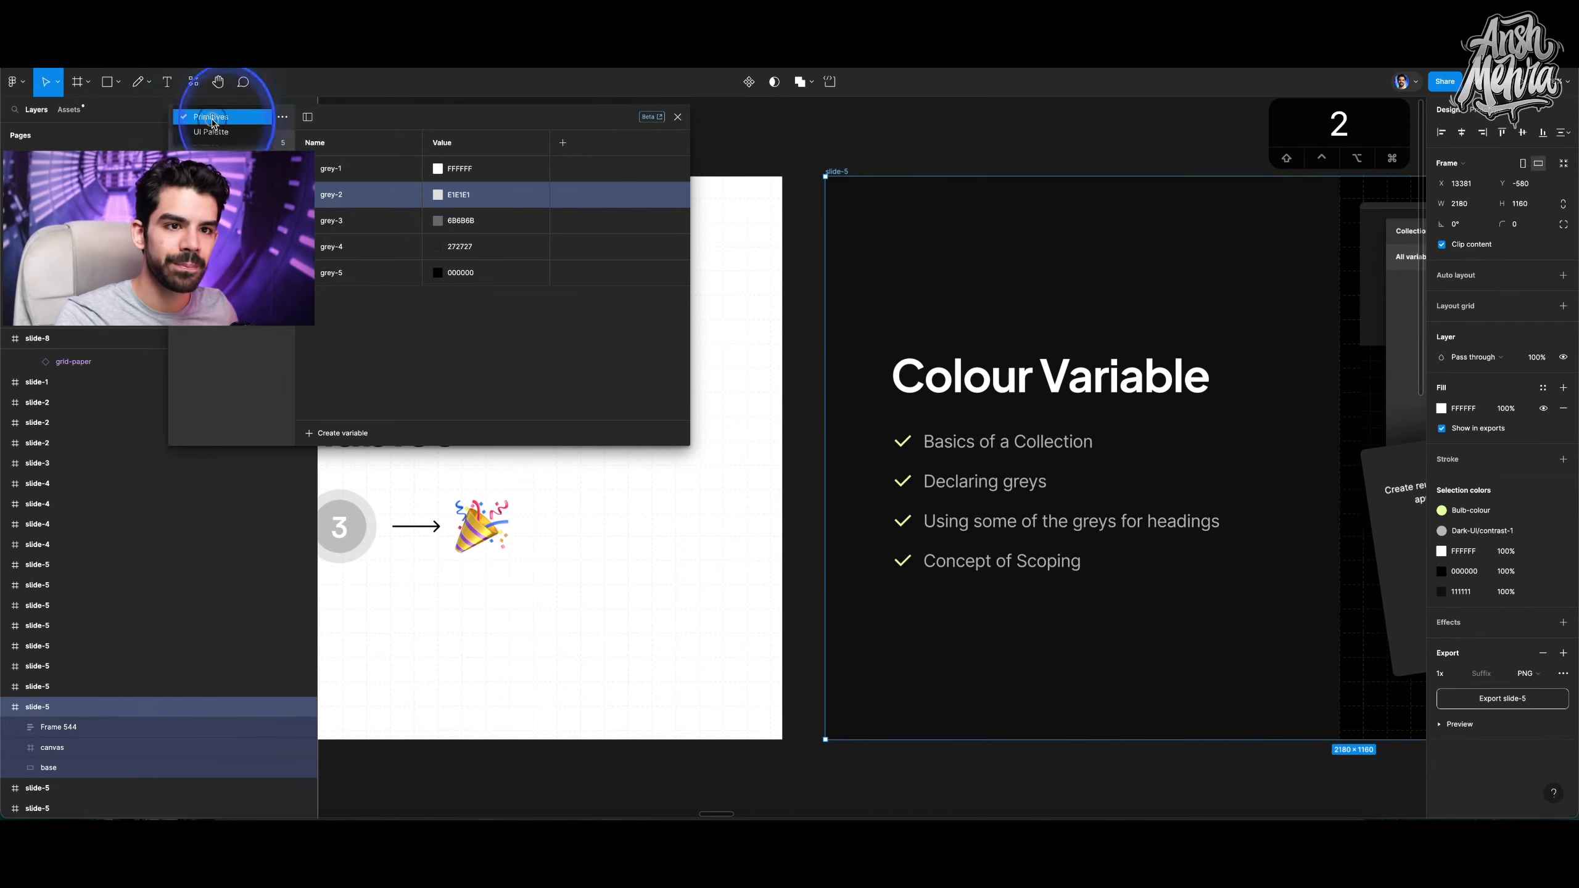
{"action": "left_click", "coordinate": [215, 132]}
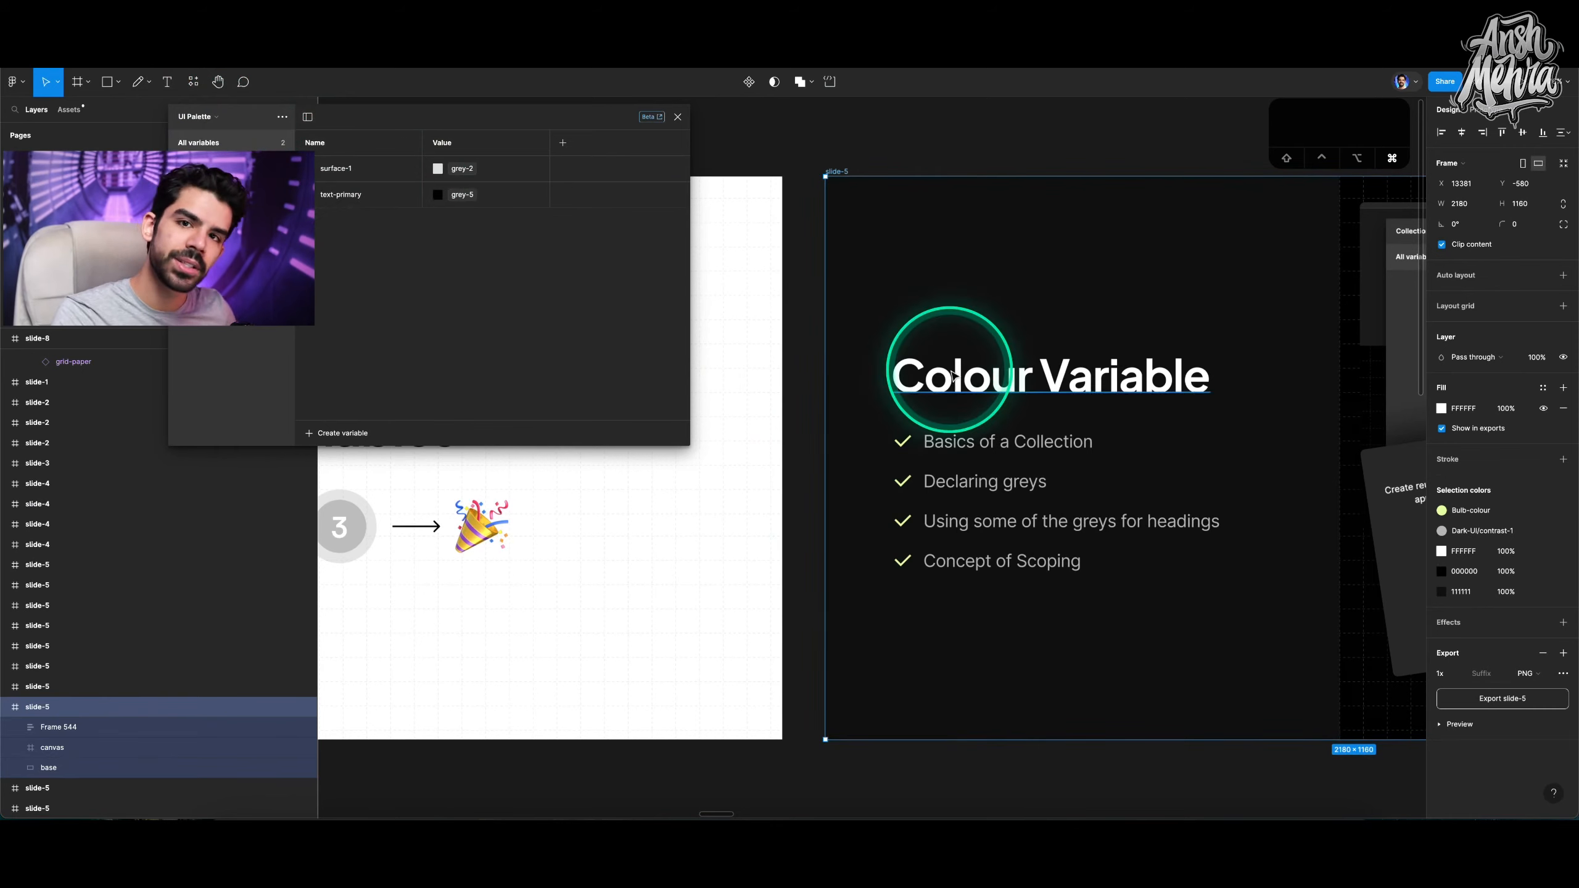
Select the Hello text in the demo frame and open its fill variable list.
{"action": "scroll", "coordinate": [948, 360], "scroll_direction": "down", "scroll_amount": 5}
{"action": "scroll", "coordinate": [1168, 447], "scroll_direction": "down", "scroll_amount": 3}
{"action": "scroll", "coordinate": [1200, 460], "scroll_direction": "down", "scroll_amount": 4}
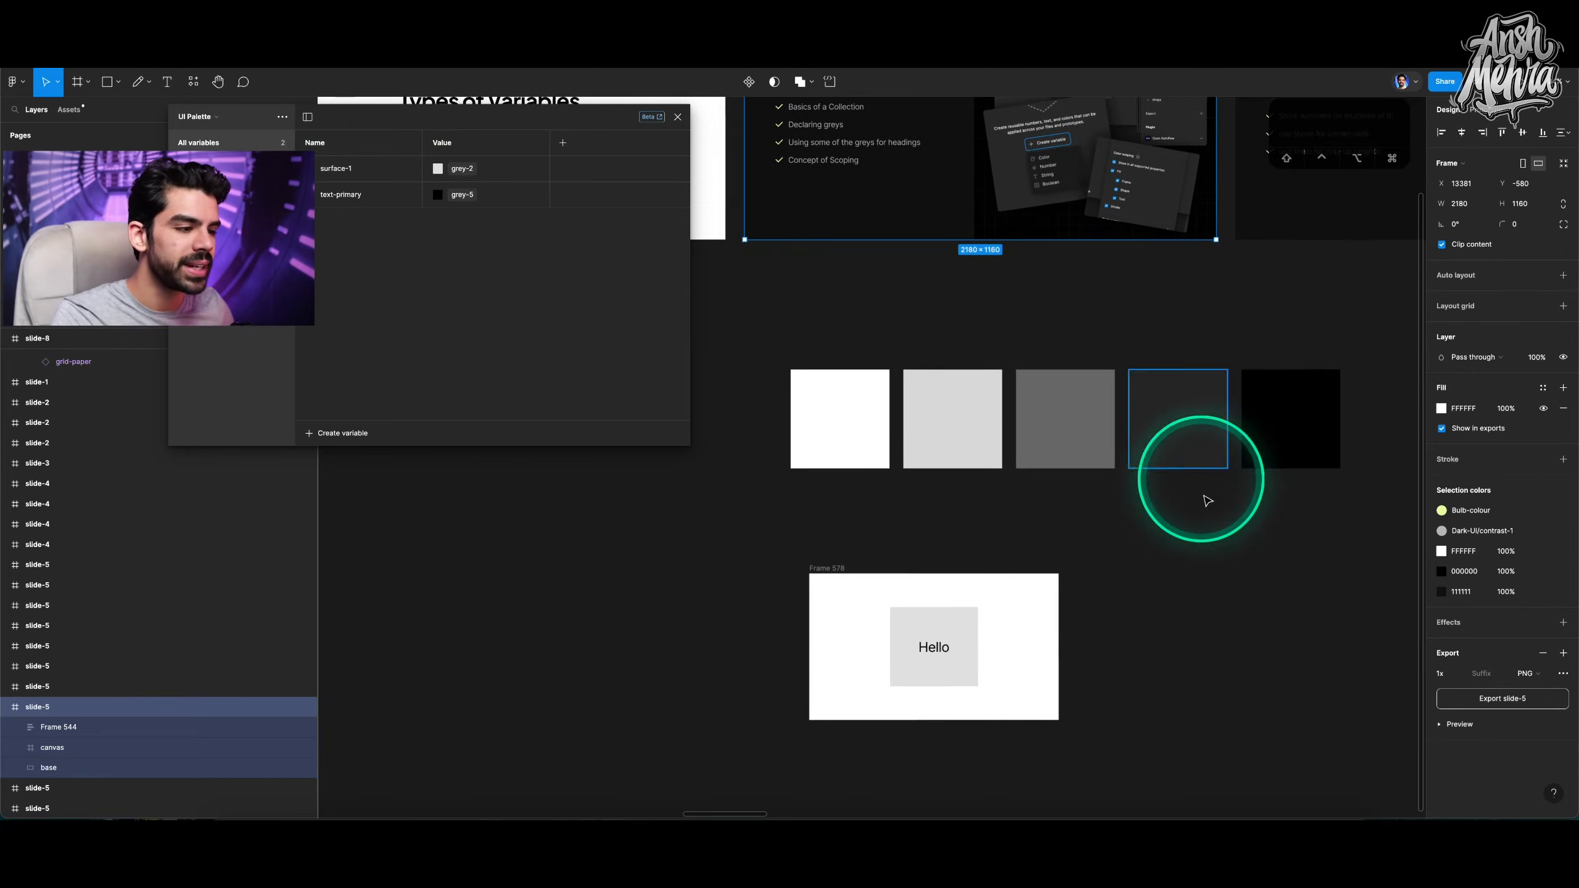
{"action": "key", "text": "Escape"}
{"action": "scroll", "coordinate": [934, 705], "scroll_direction": "up", "scroll_amount": 5}
{"action": "left_click", "coordinate": [942, 569]}
{"action": "scroll", "coordinate": [927, 574], "scroll_direction": "up", "scroll_amount": 3}
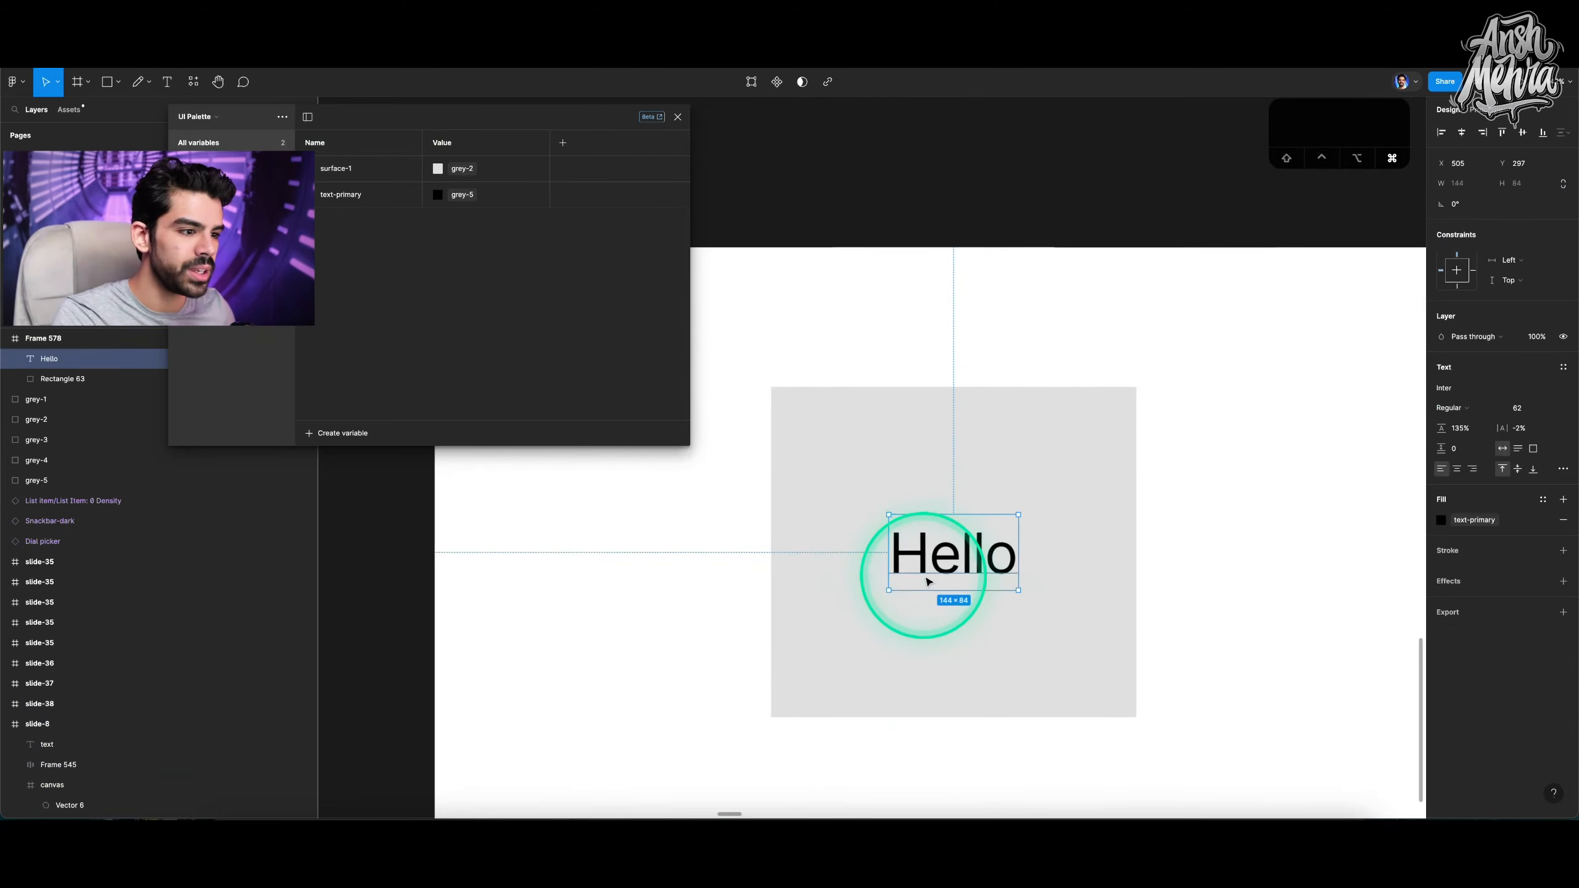
{"action": "left_click", "coordinate": [1468, 525]}
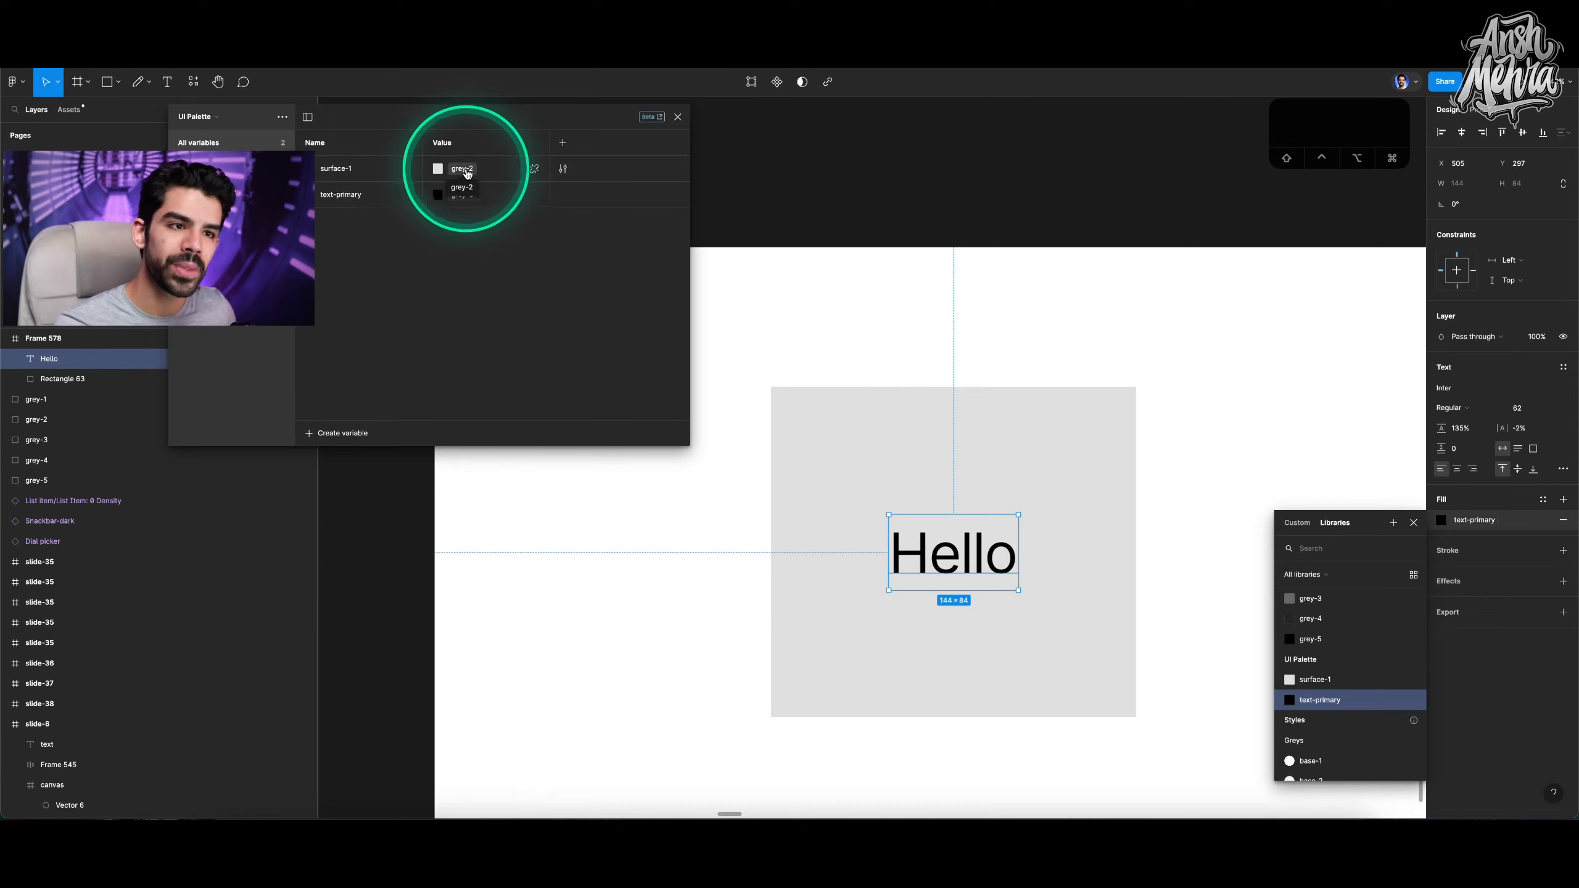
Limit the surface-1 variable's colour scoping to frame and shape fills, unchecking text and stroke.
{"action": "left_click", "coordinate": [564, 174]}
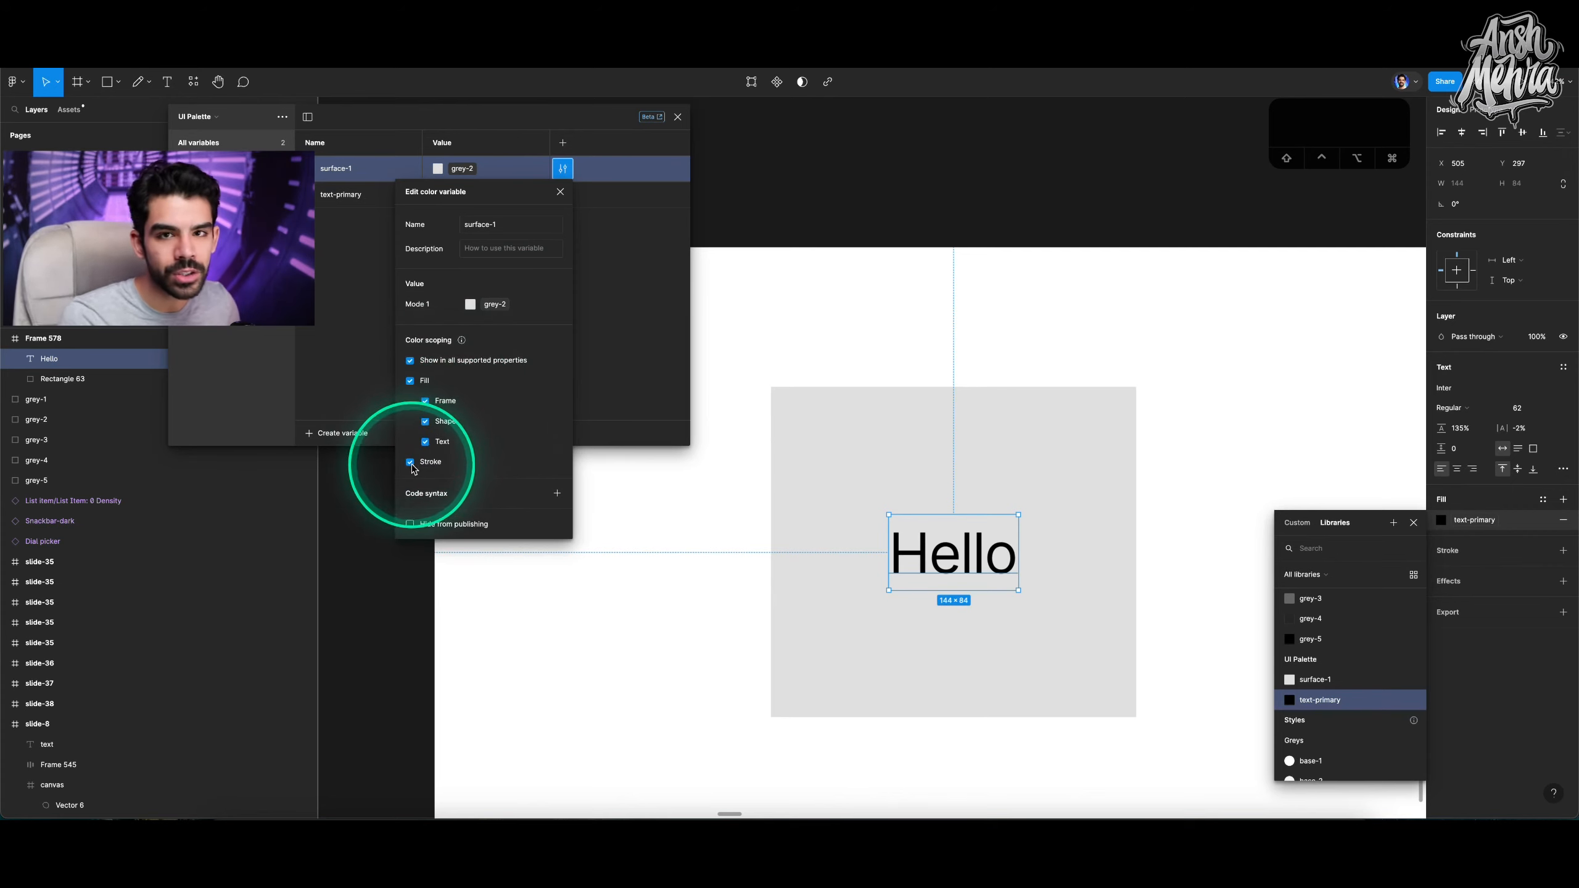
{"action": "left_click", "coordinate": [426, 443]}
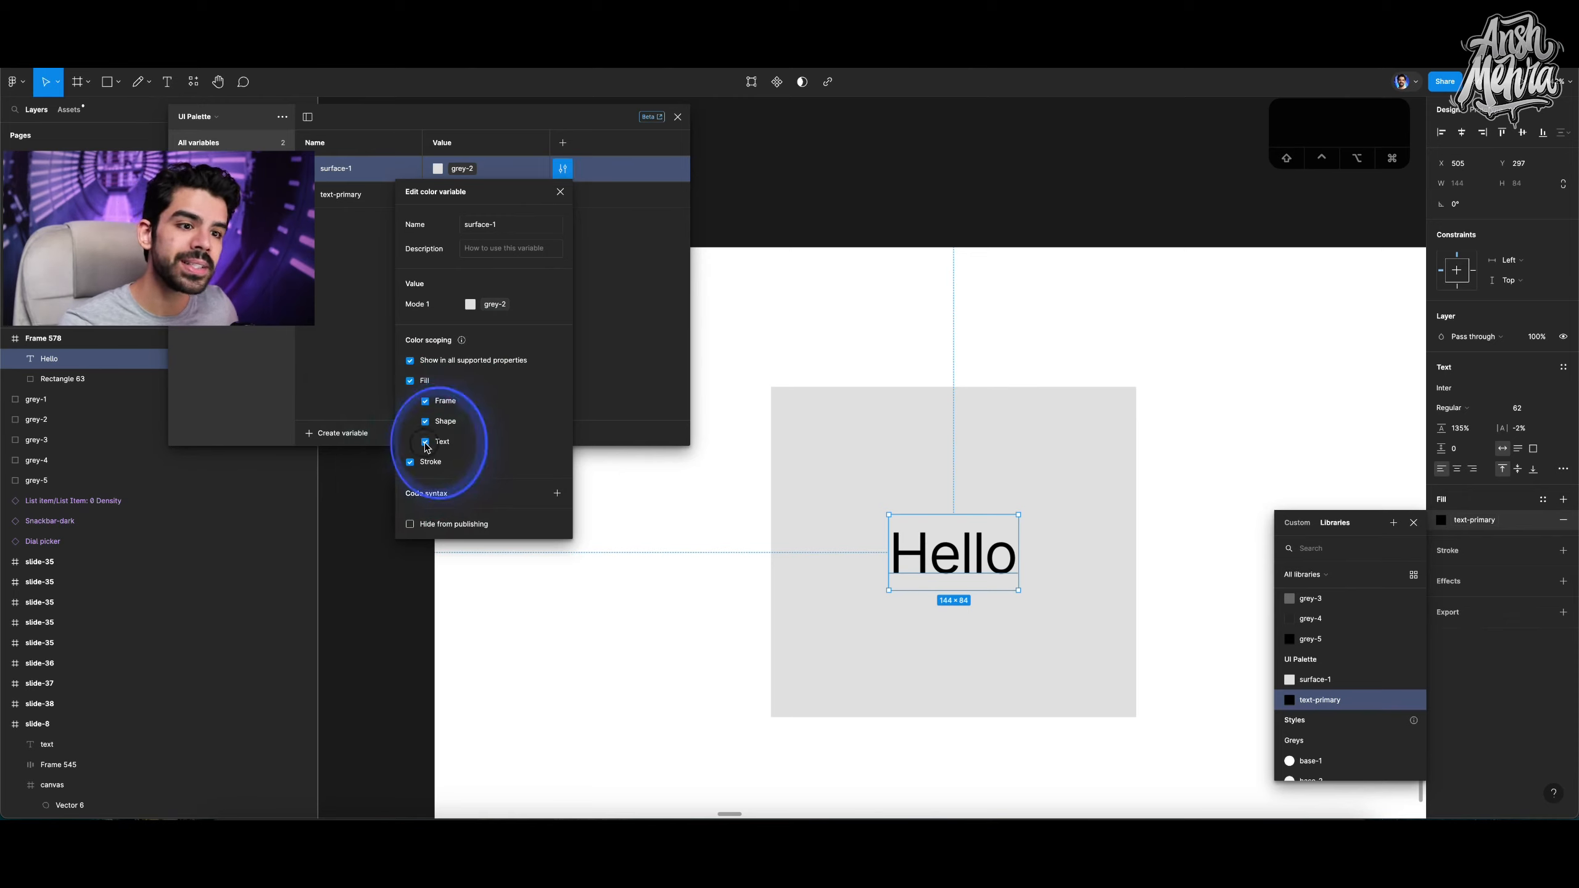
{"action": "left_click", "coordinate": [410, 463]}
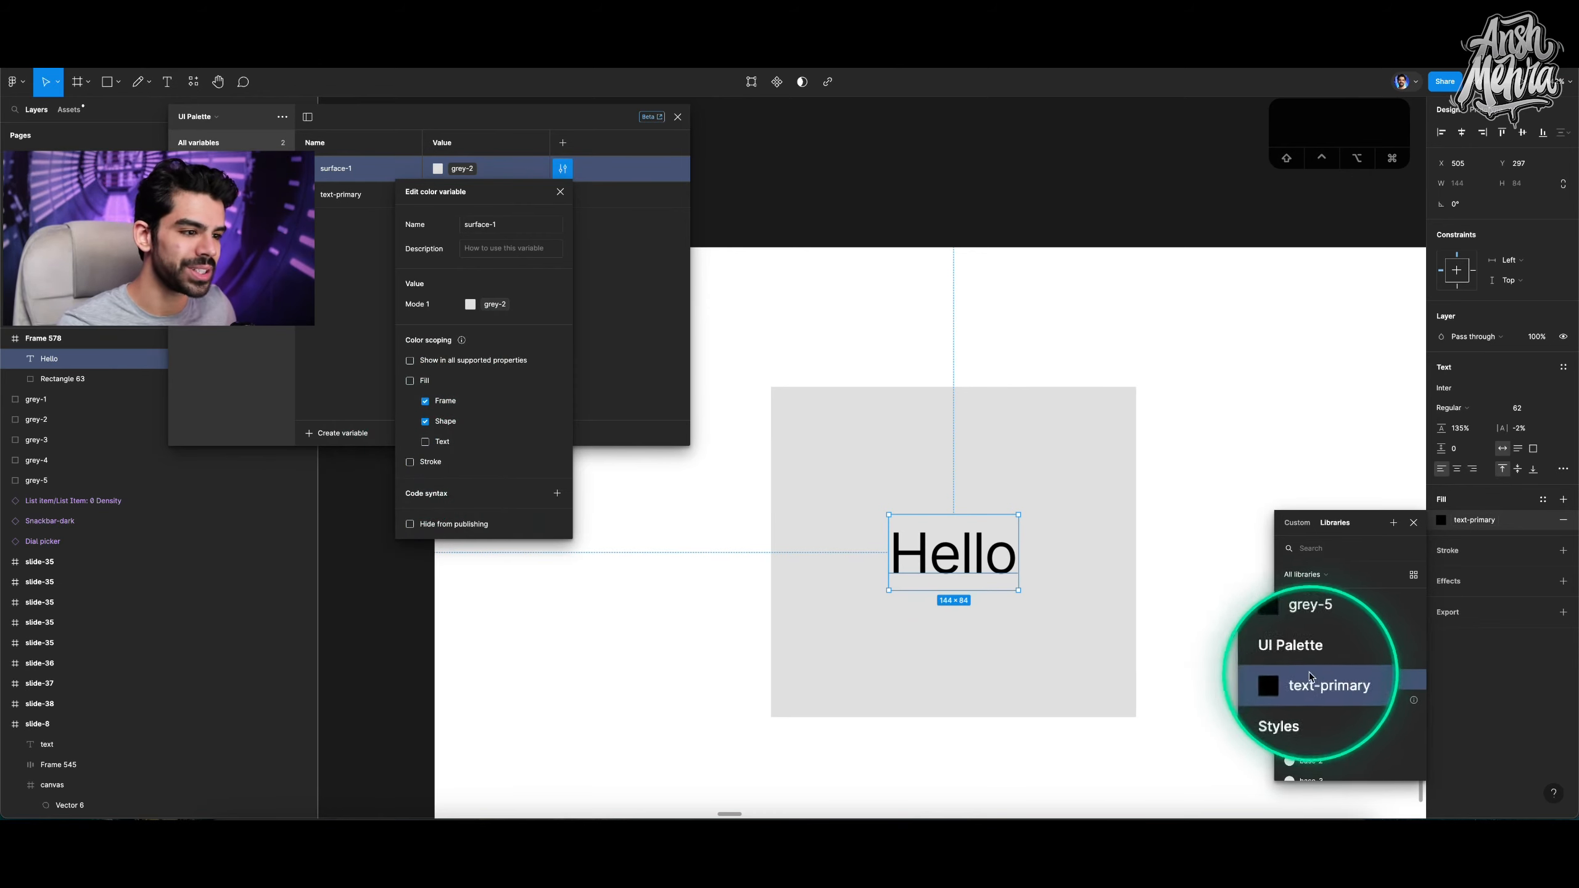
{"action": "left_click", "coordinate": [902, 563]}
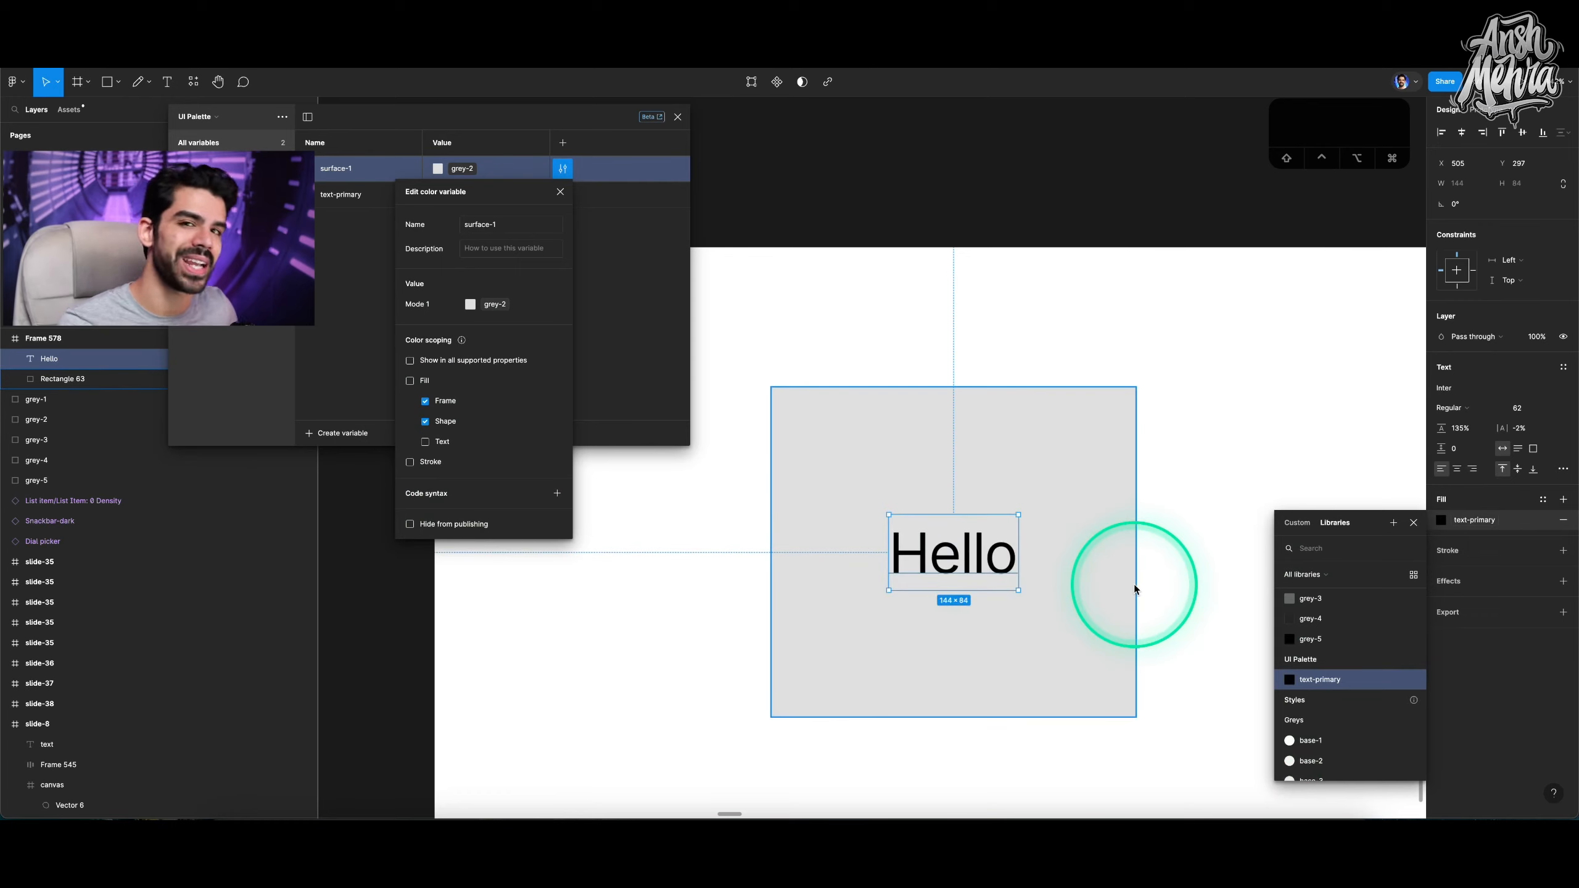
{"action": "left_click", "coordinate": [634, 290]}
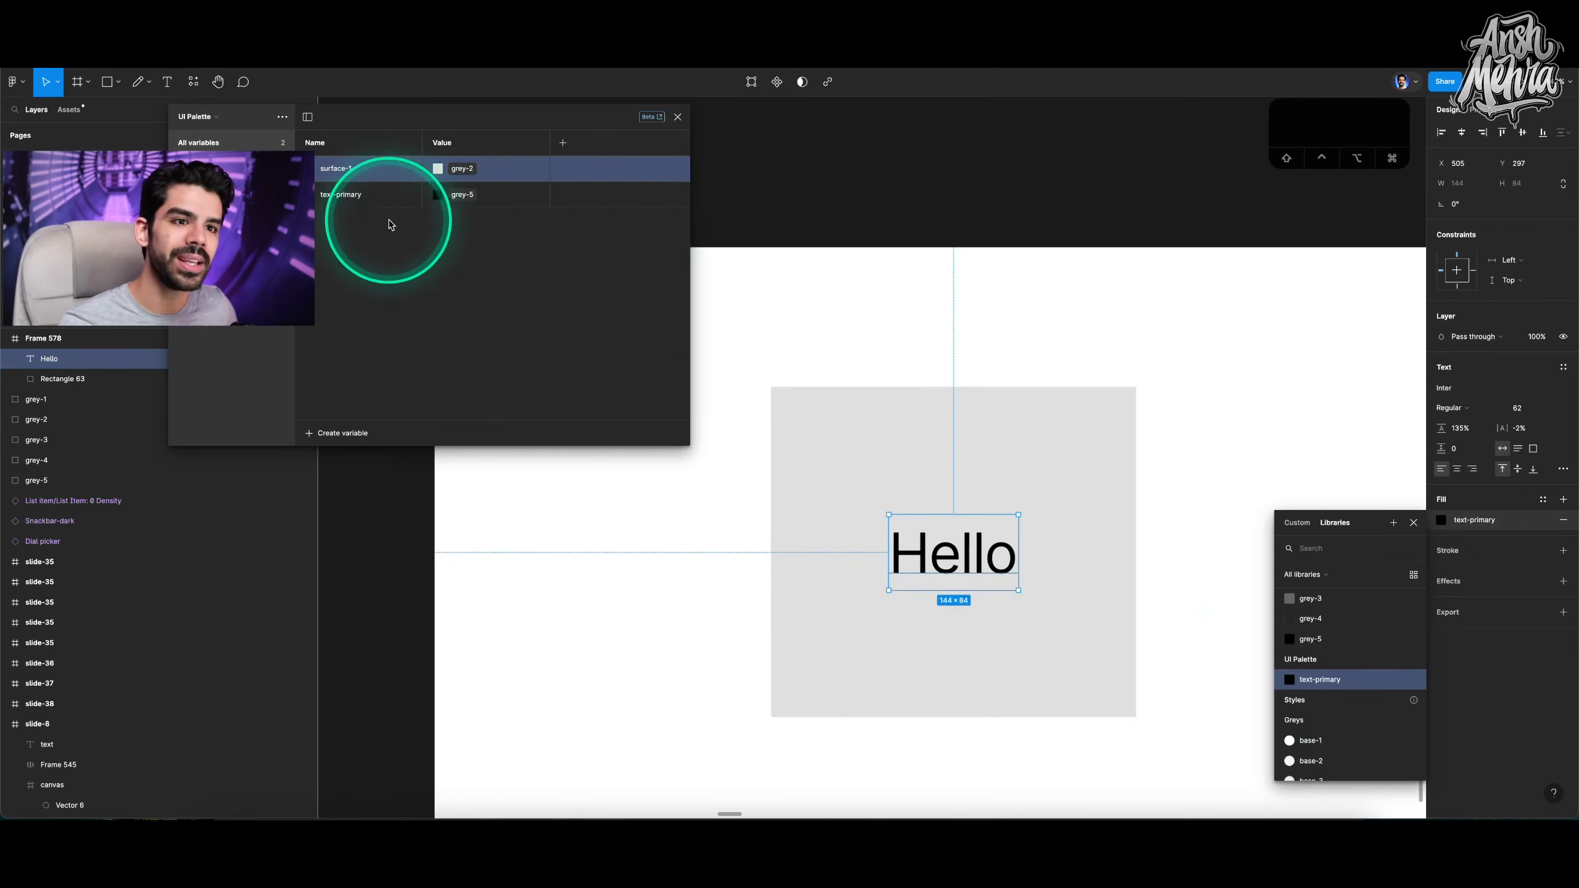
Limit the text-primary variable's colour scoping to text fill and stroke only.
{"action": "left_click", "coordinate": [346, 198]}
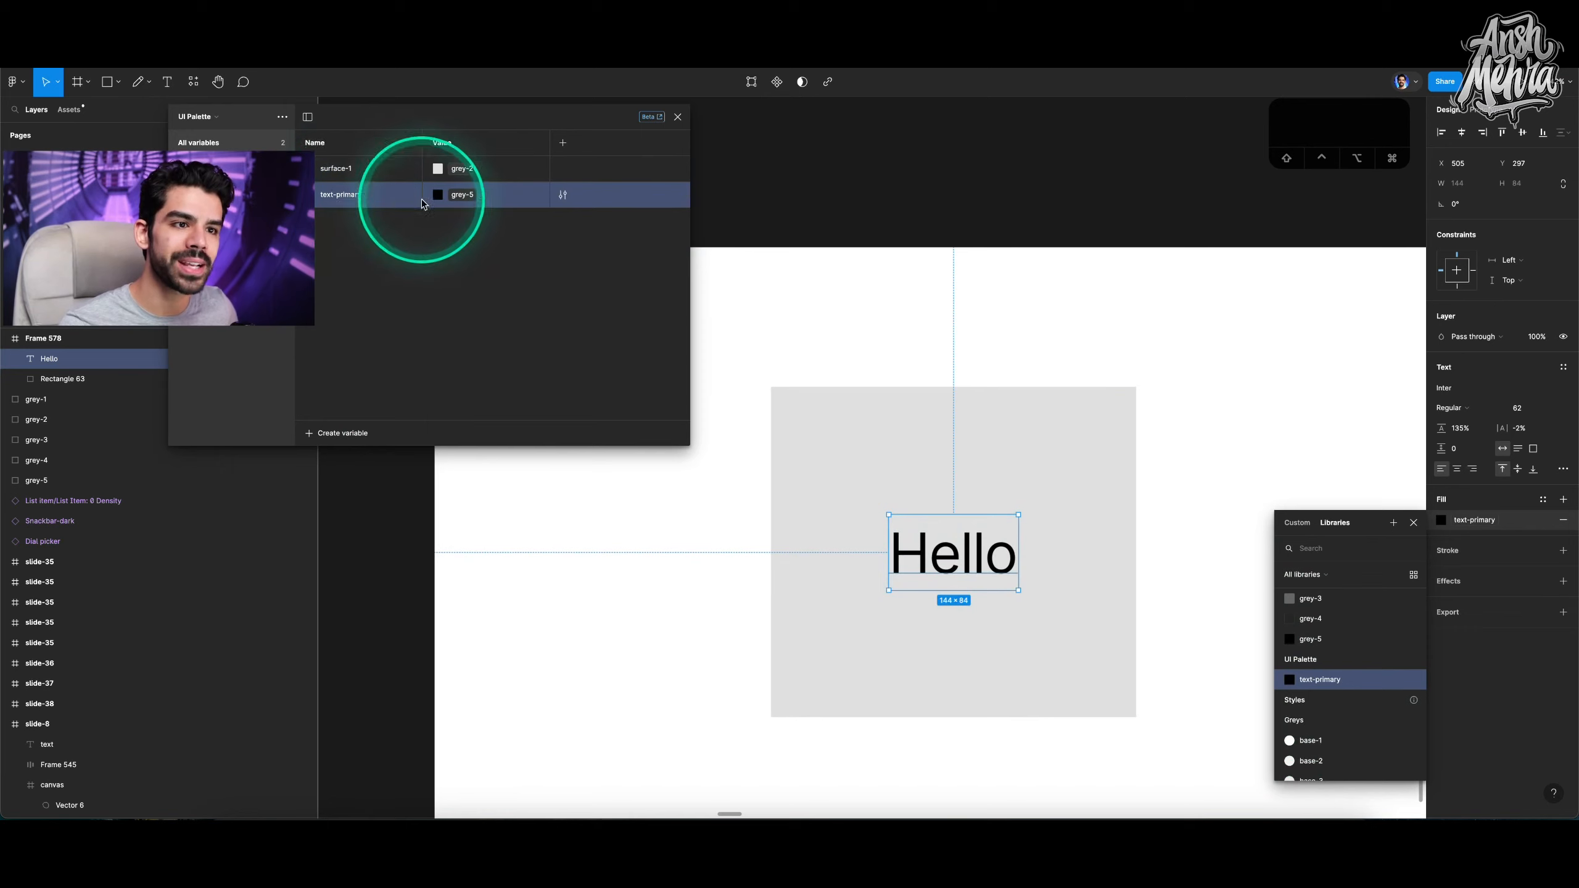
{"action": "left_click", "coordinate": [563, 196]}
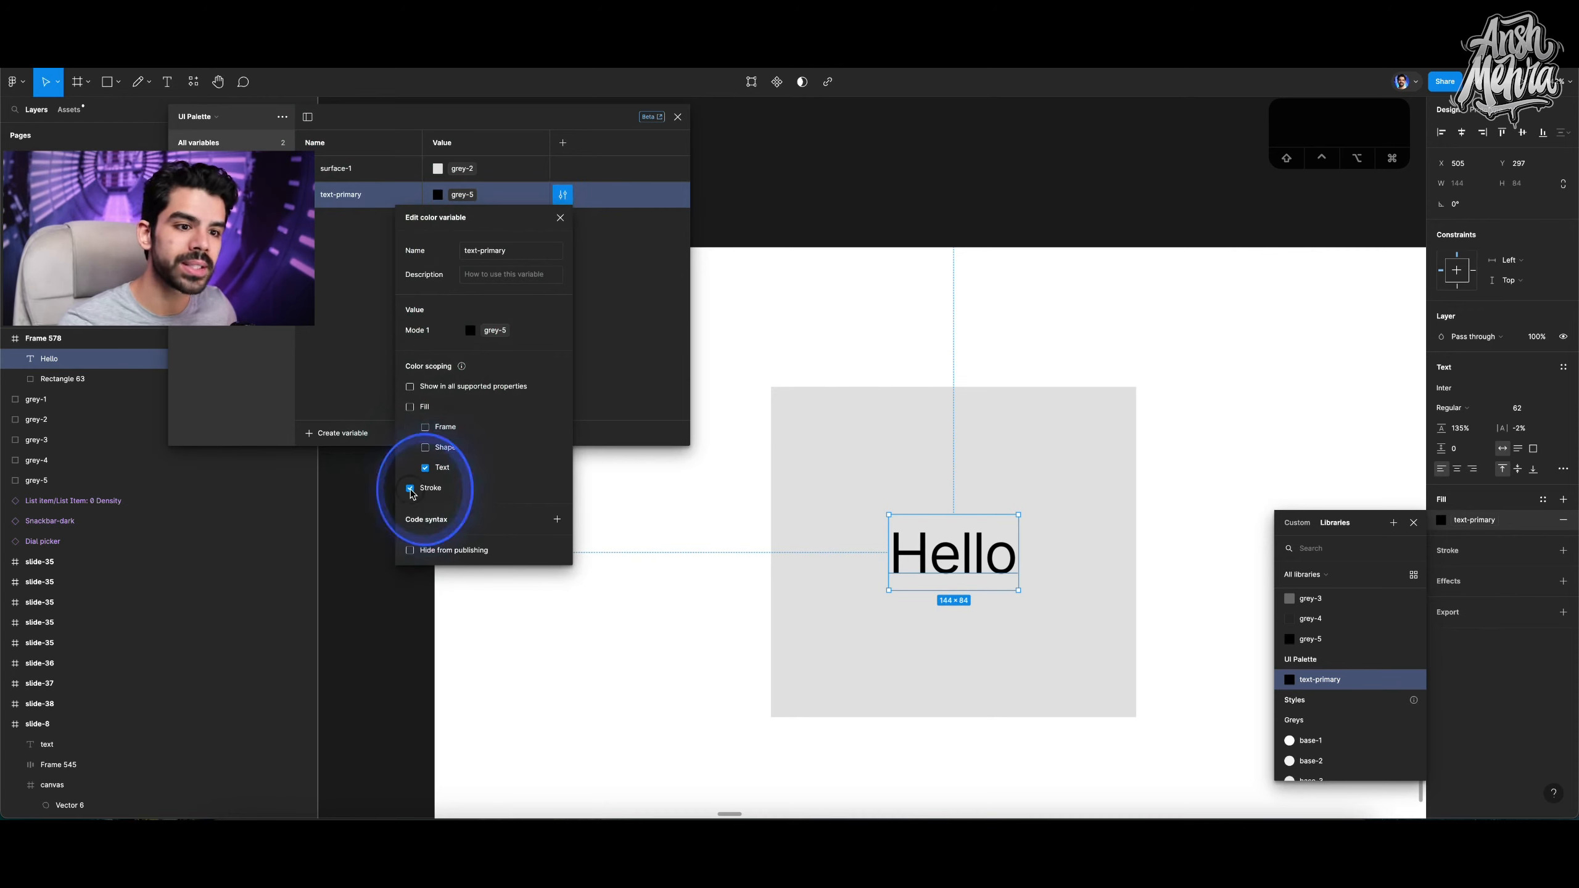
{"action": "left_click", "coordinate": [342, 346]}
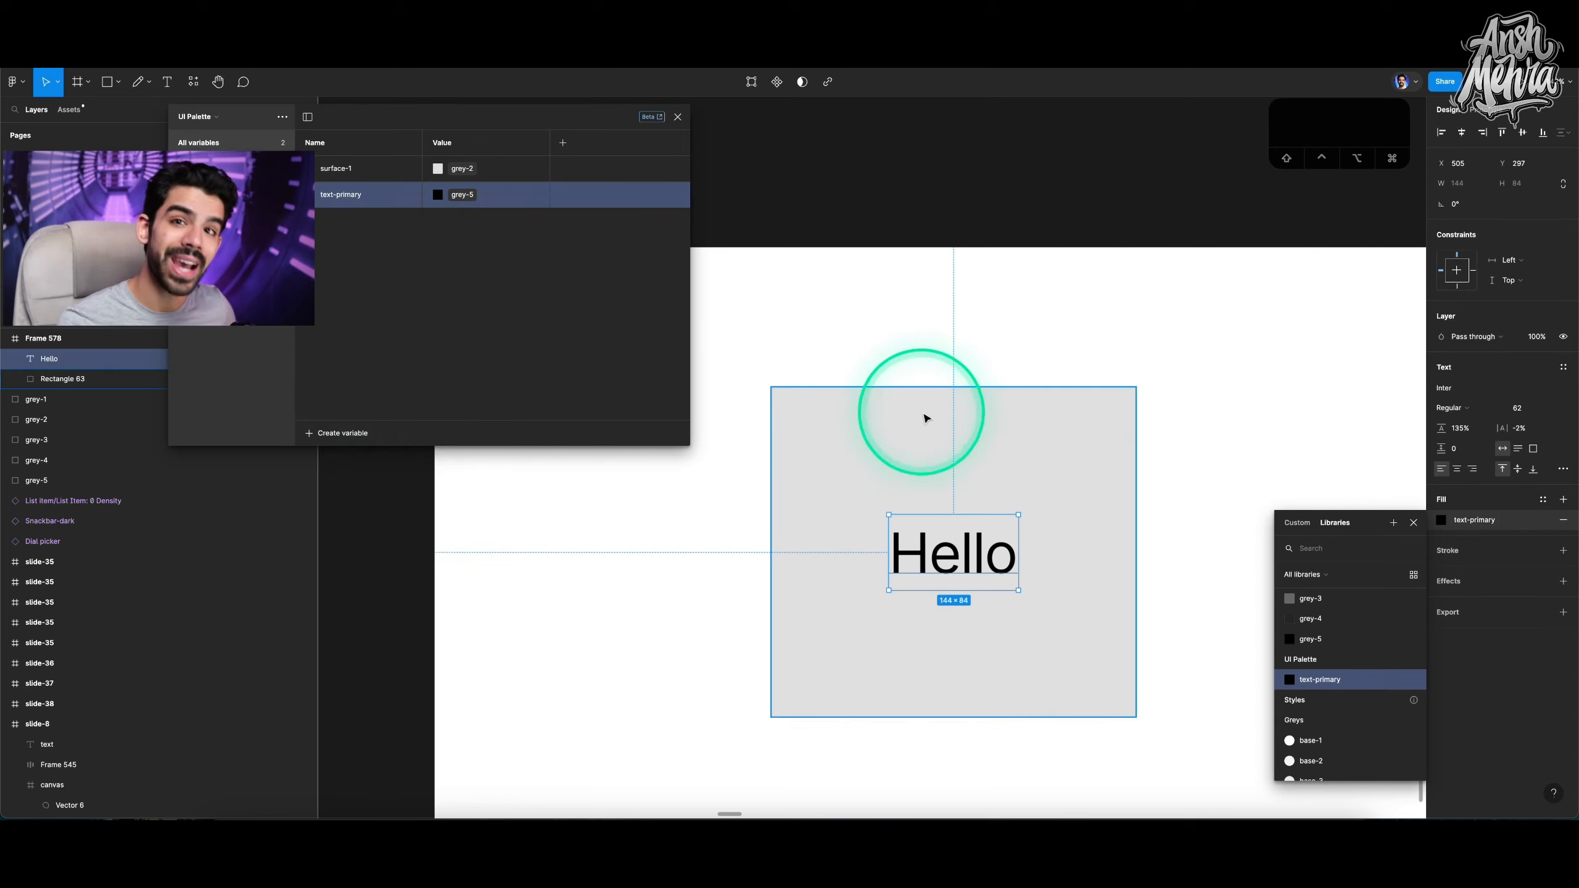
Select the grey rectangle and browse the variables offered in its fill list.
{"action": "left_click", "coordinate": [923, 416]}
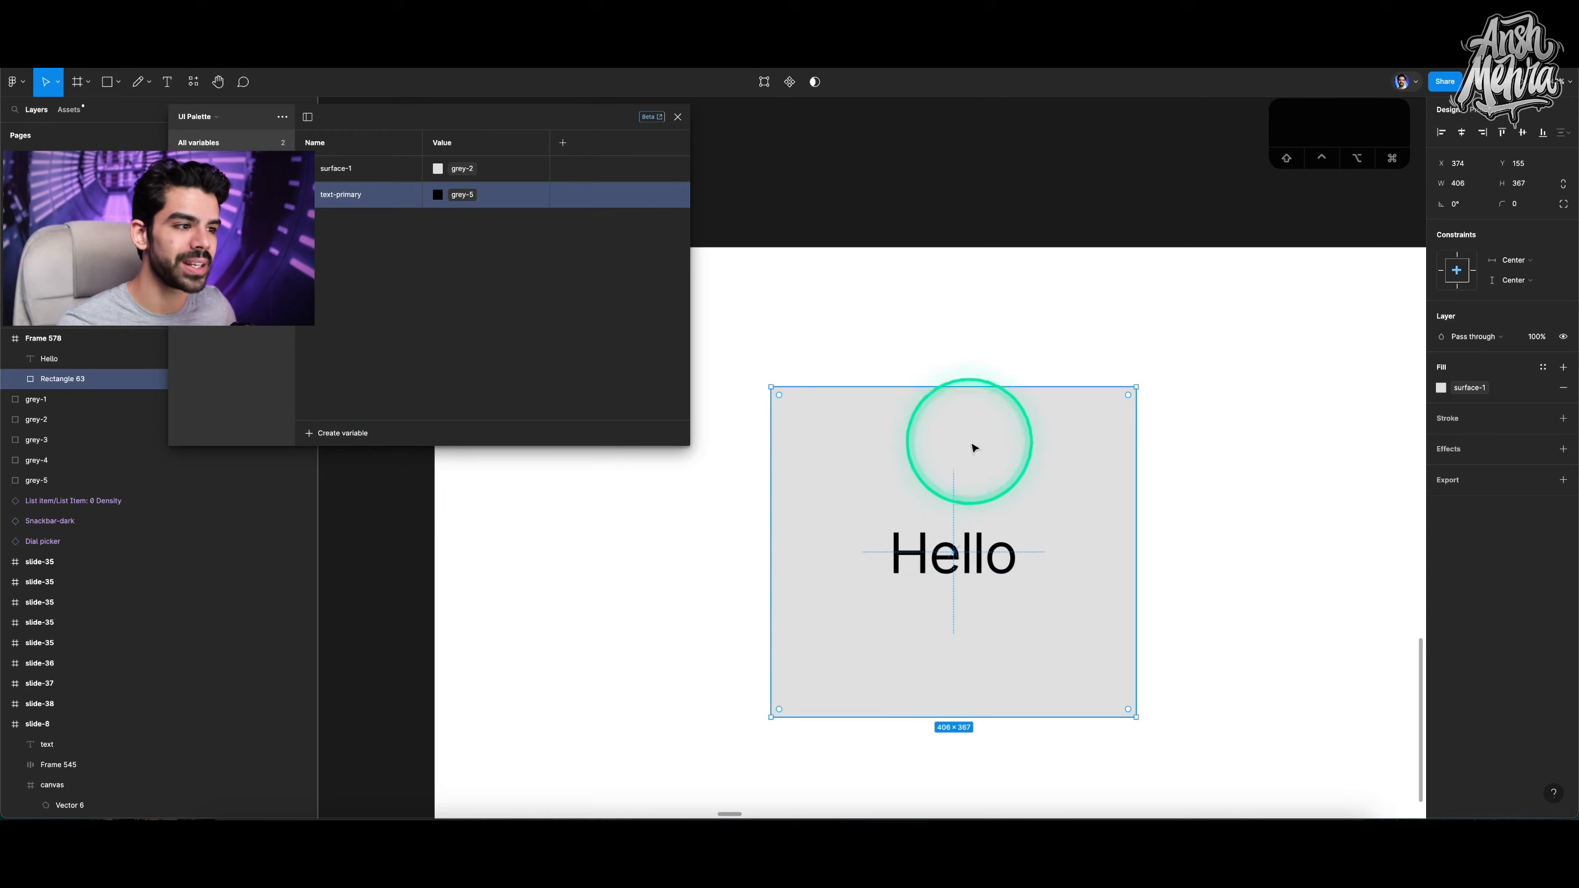
{"action": "left_click", "coordinate": [1442, 388]}
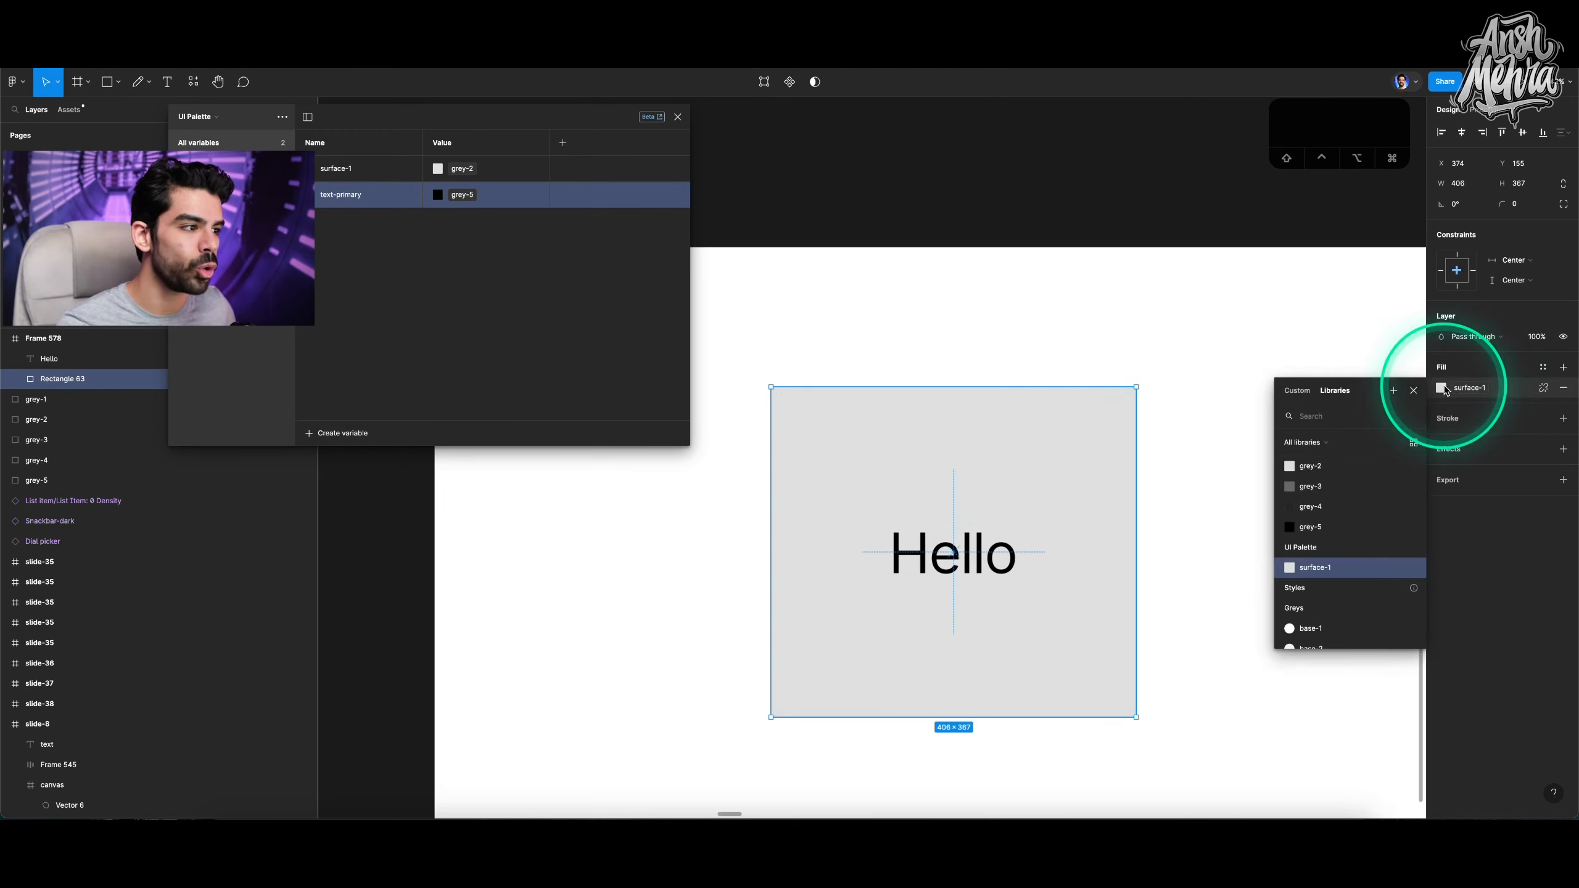
{"action": "left_click", "coordinate": [1319, 574]}
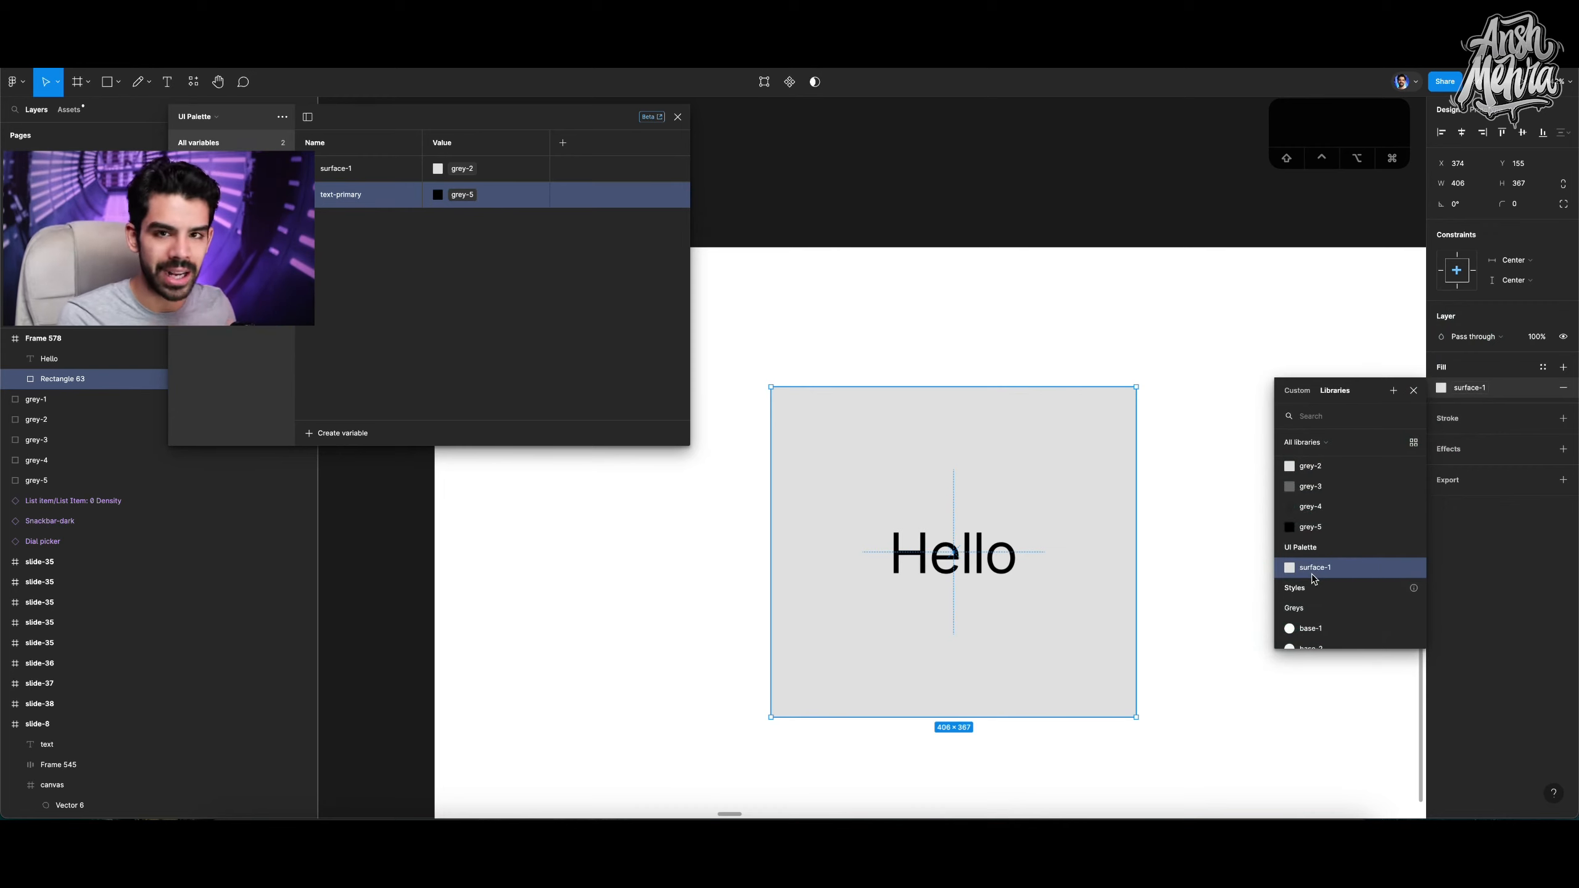
{"action": "scroll", "coordinate": [1324, 569], "scroll_direction": "down", "scroll_amount": 5}
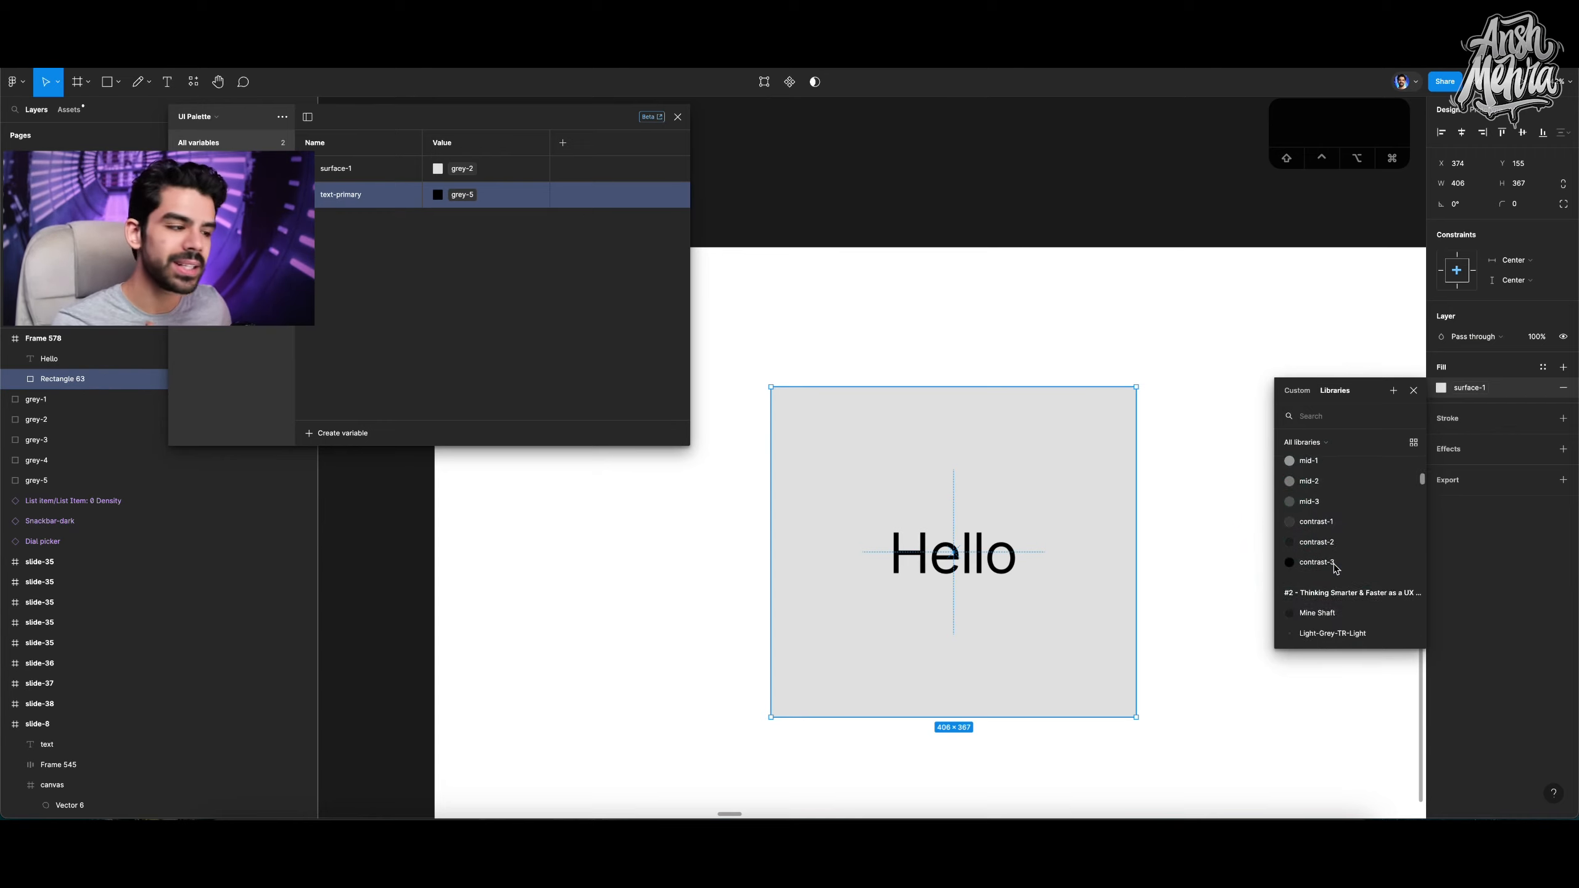
{"action": "scroll", "coordinate": [1335, 567], "scroll_direction": "down", "scroll_amount": 3}
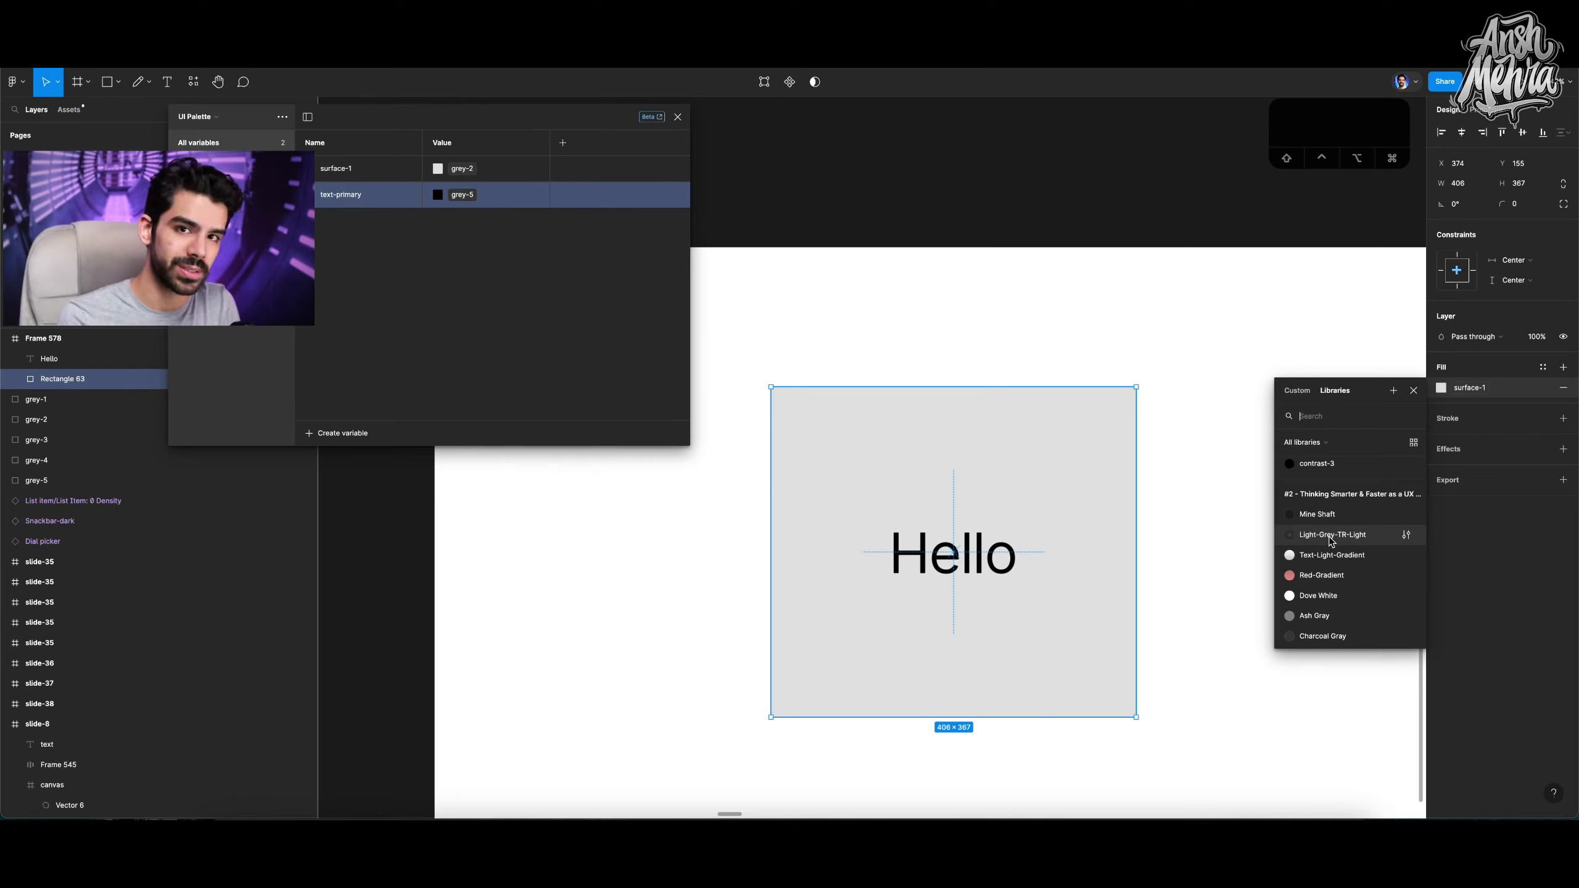
{"action": "left_click", "coordinate": [1413, 390]}
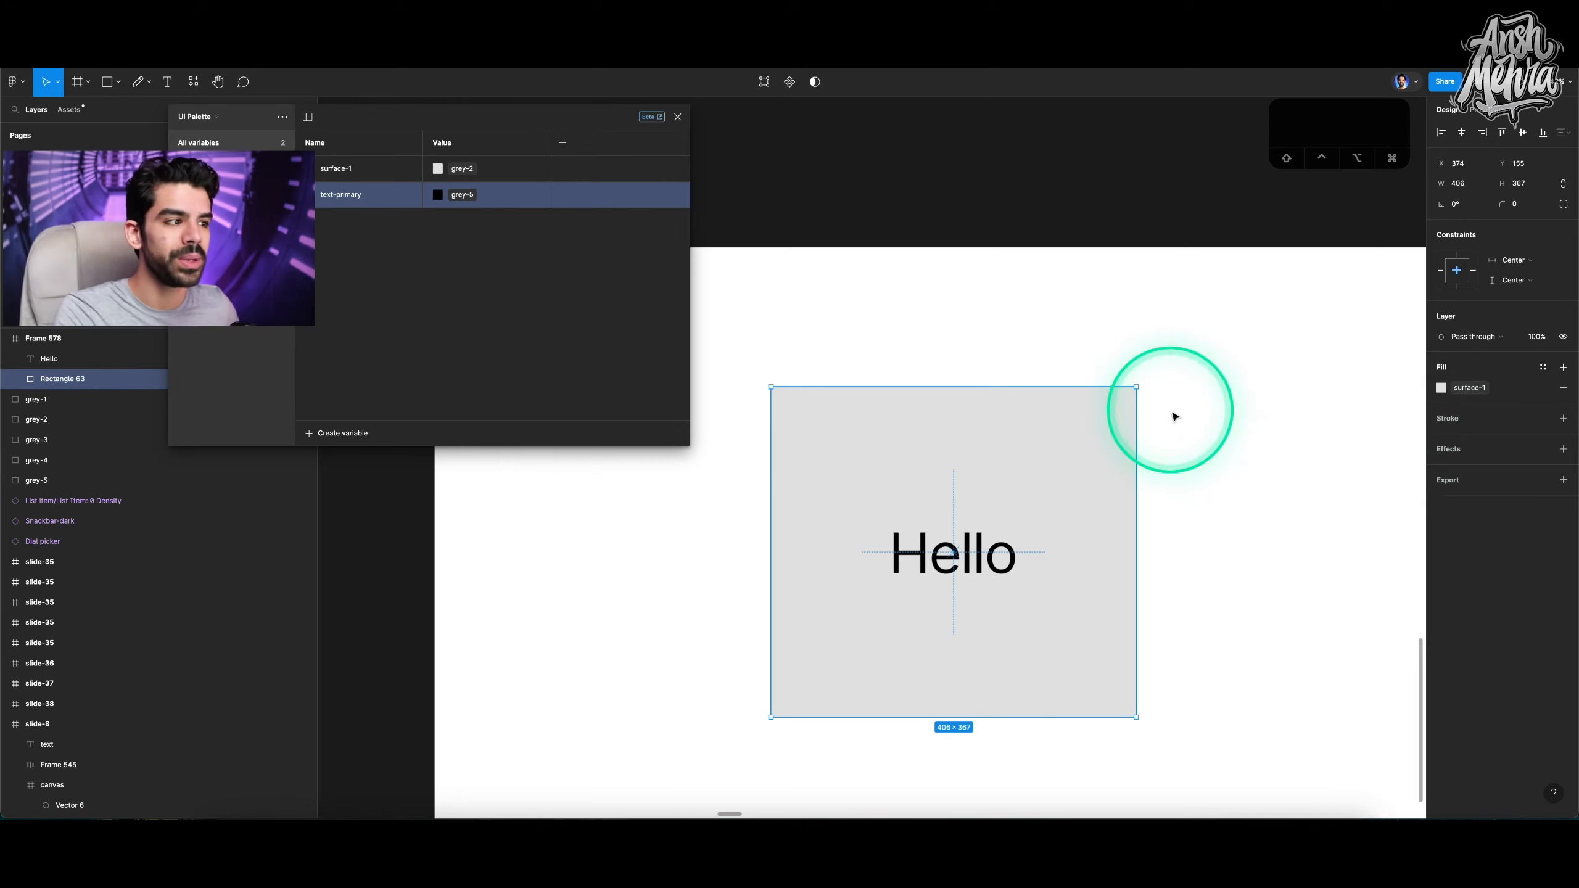
Navigate from the Colour Variable slide to the Number Variable slide.
{"action": "scroll", "coordinate": [1174, 416], "scroll_direction": "down", "scroll_amount": 5}
{"action": "scroll", "coordinate": [1173, 411], "scroll_direction": "up", "scroll_amount": 5}
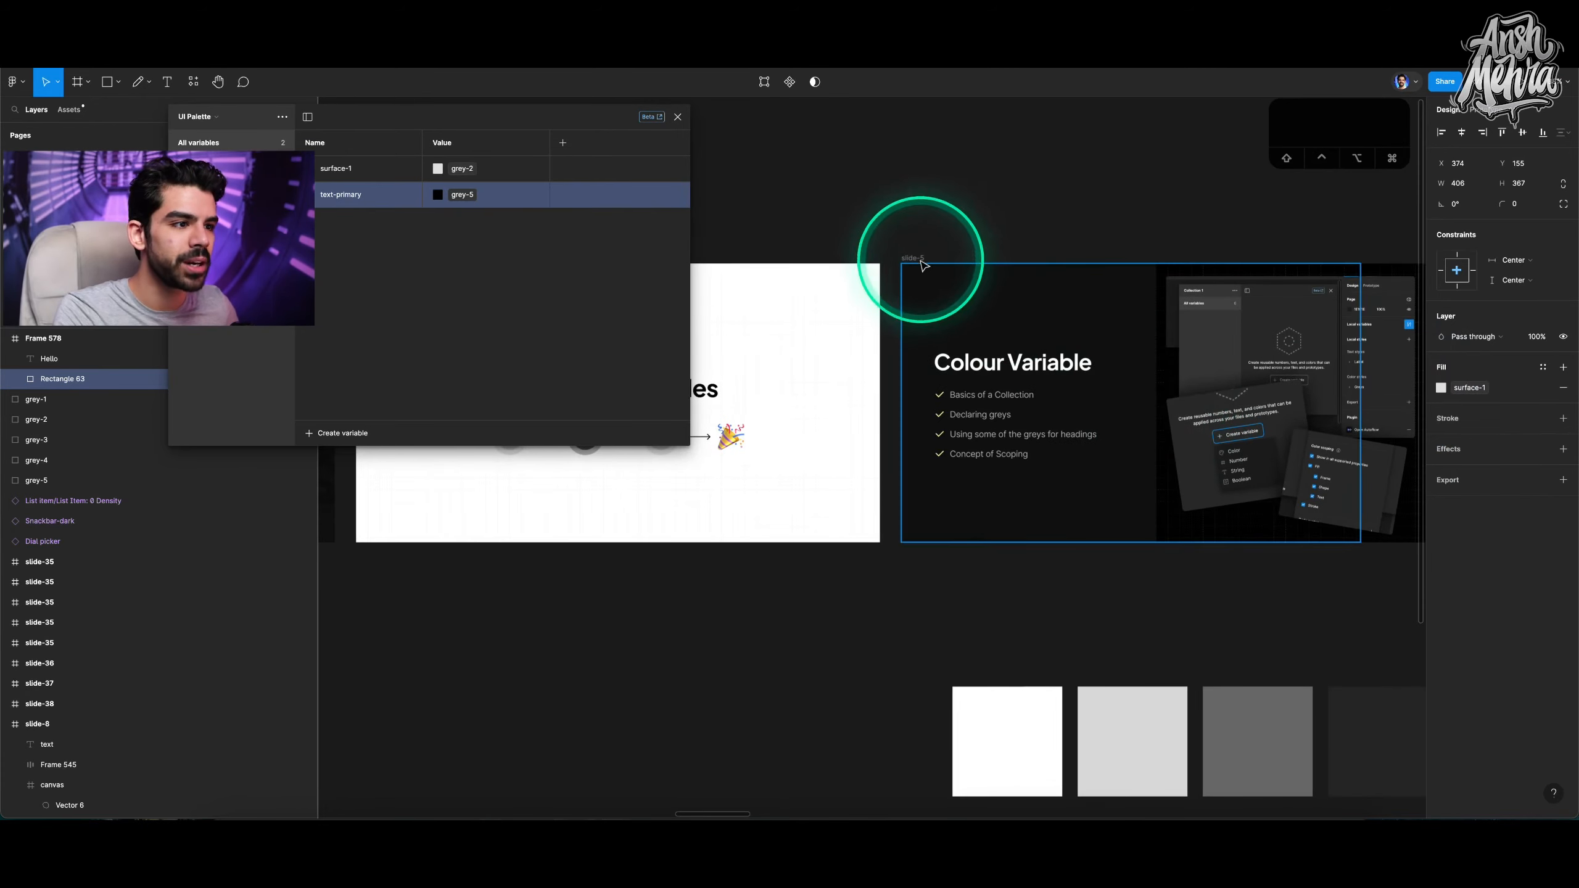
{"action": "left_click", "coordinate": [923, 265]}
{"action": "key", "text": "shift+2"}
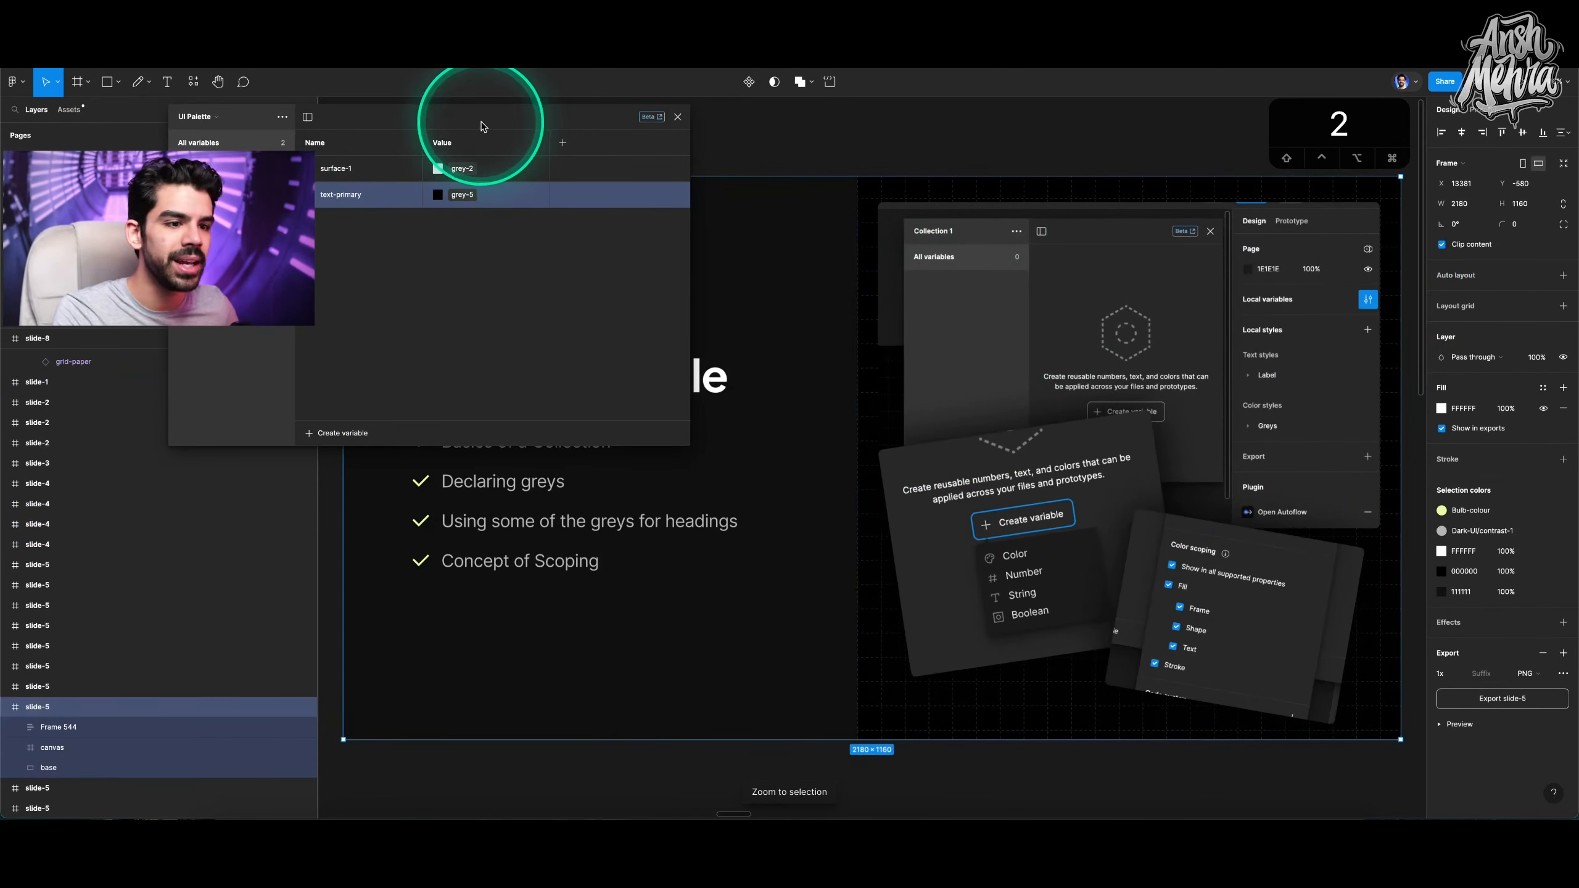
{"action": "left_click_drag", "start_coordinate": [482, 126], "coordinate": [1573, 616]}
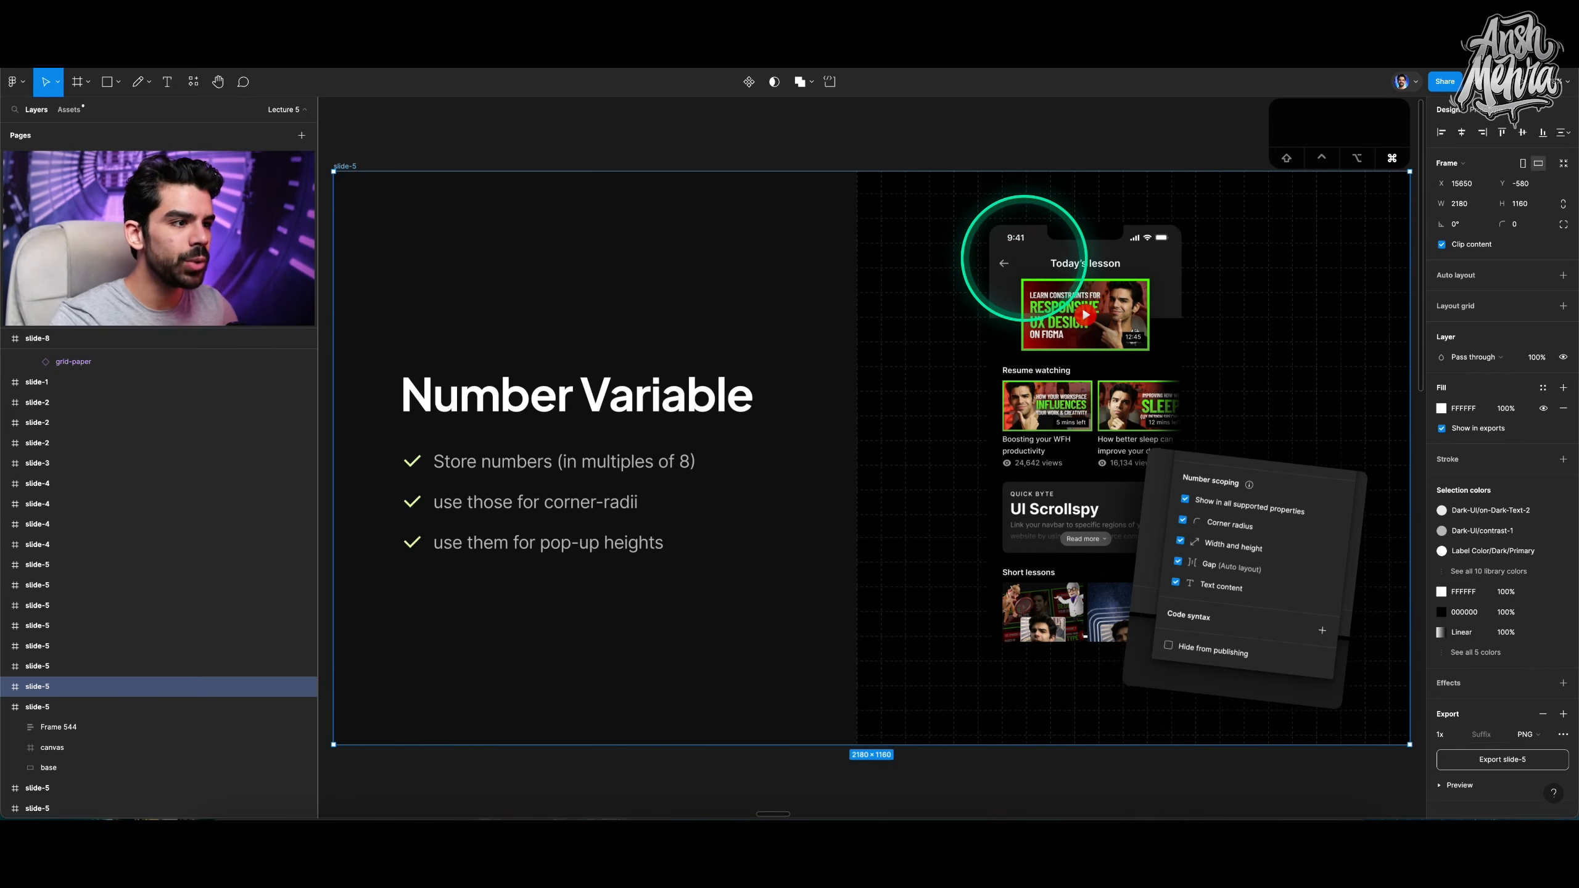
Select the iPhone mockup frame on the slide and examine its video list up close.
{"action": "left_click", "coordinate": [1020, 261], "text": "super"}
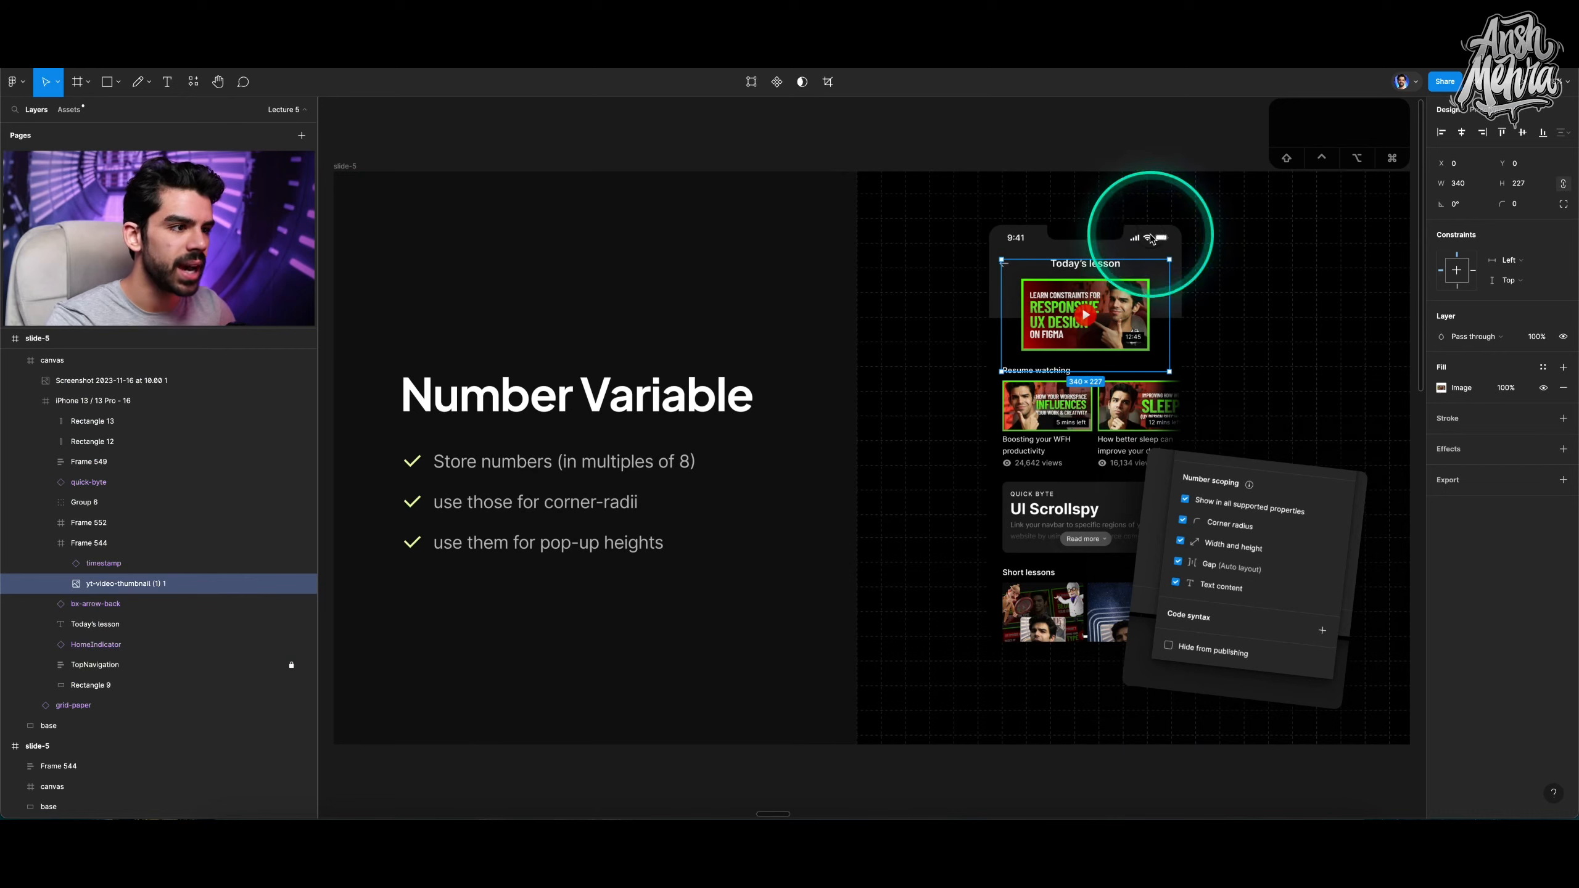
{"action": "left_click", "coordinate": [107, 402]}
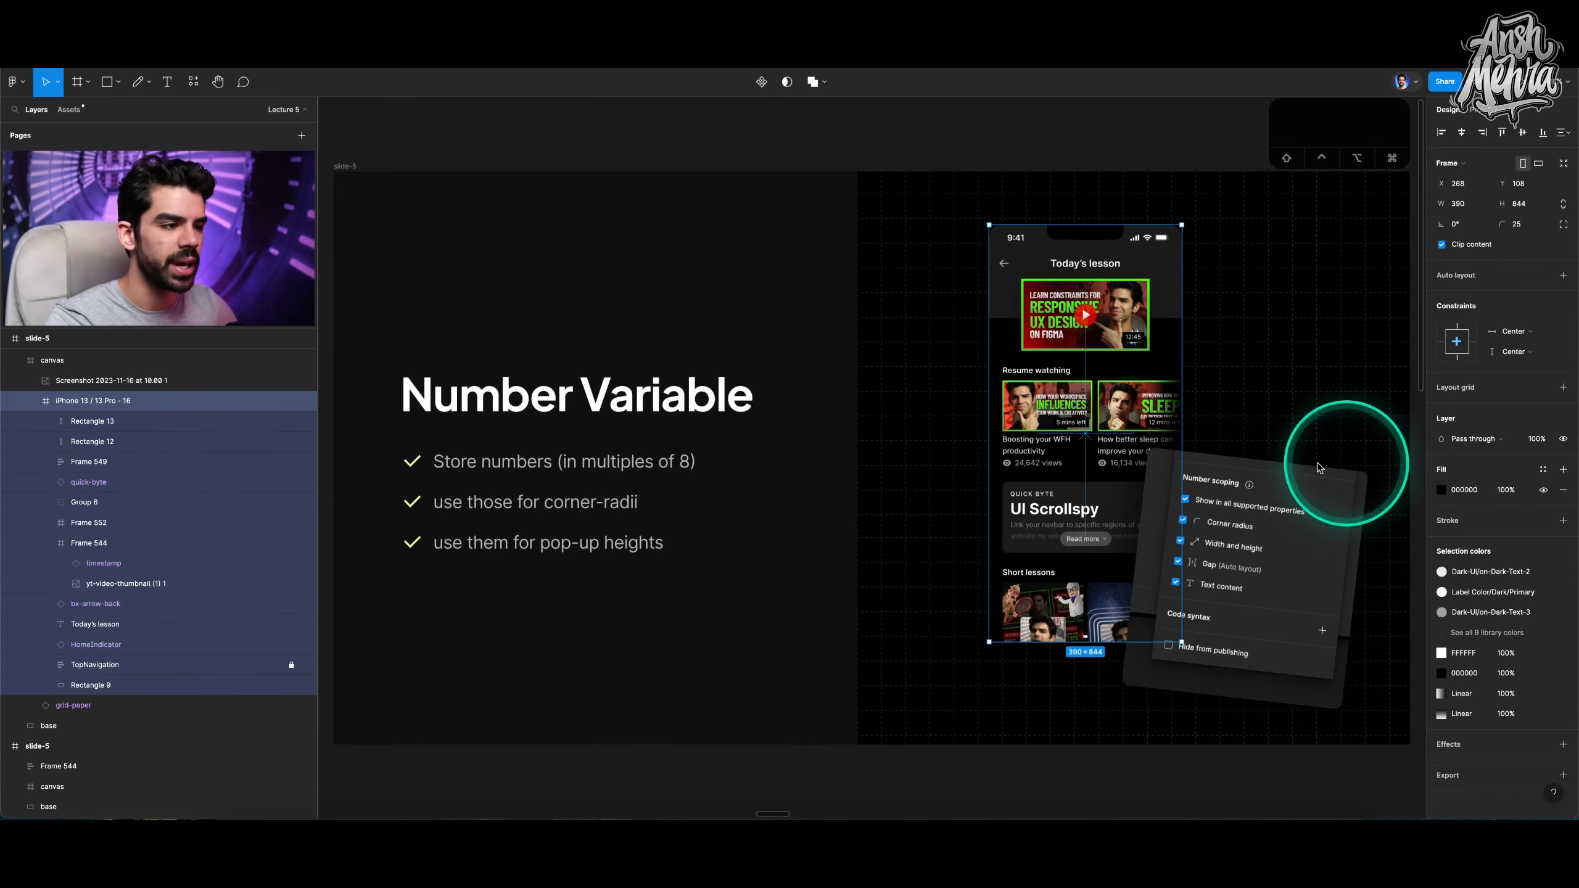
{"action": "scroll", "coordinate": [1114, 275], "scroll_direction": "down", "scroll_amount": 5}
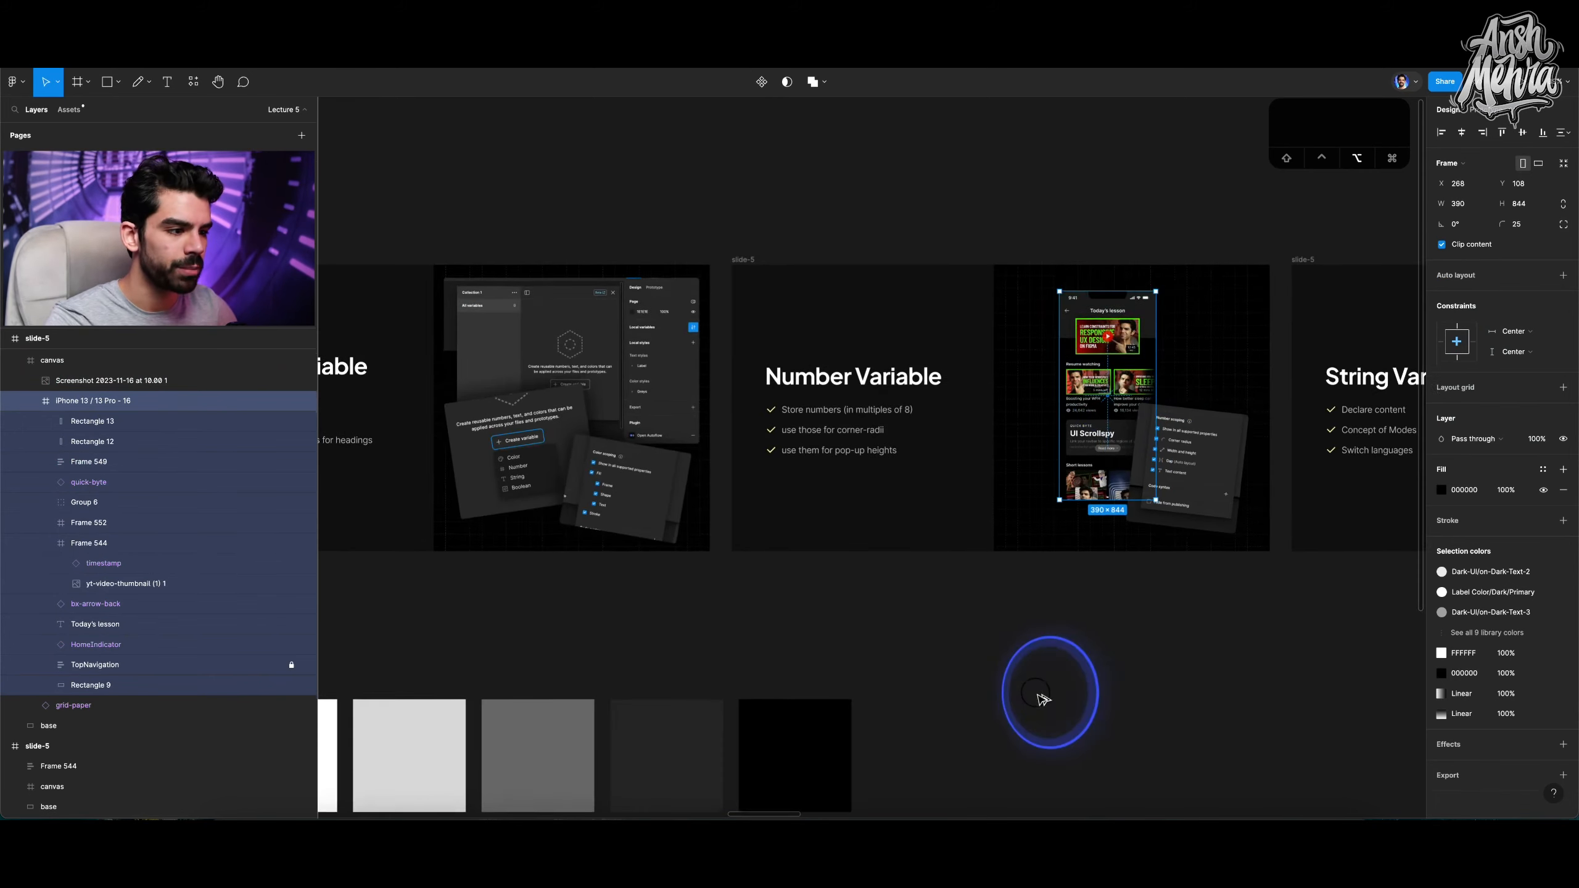
{"action": "left_click_drag", "start_coordinate": [1075, 395], "coordinate": [1058, 666]}
{"action": "scroll", "coordinate": [1055, 650], "scroll_direction": "down", "scroll_amount": 3}
{"action": "scroll", "coordinate": [1121, 558], "scroll_direction": "up", "scroll_amount": 5}
{"action": "scroll", "coordinate": [1103, 475], "scroll_direction": "up", "scroll_amount": 10}
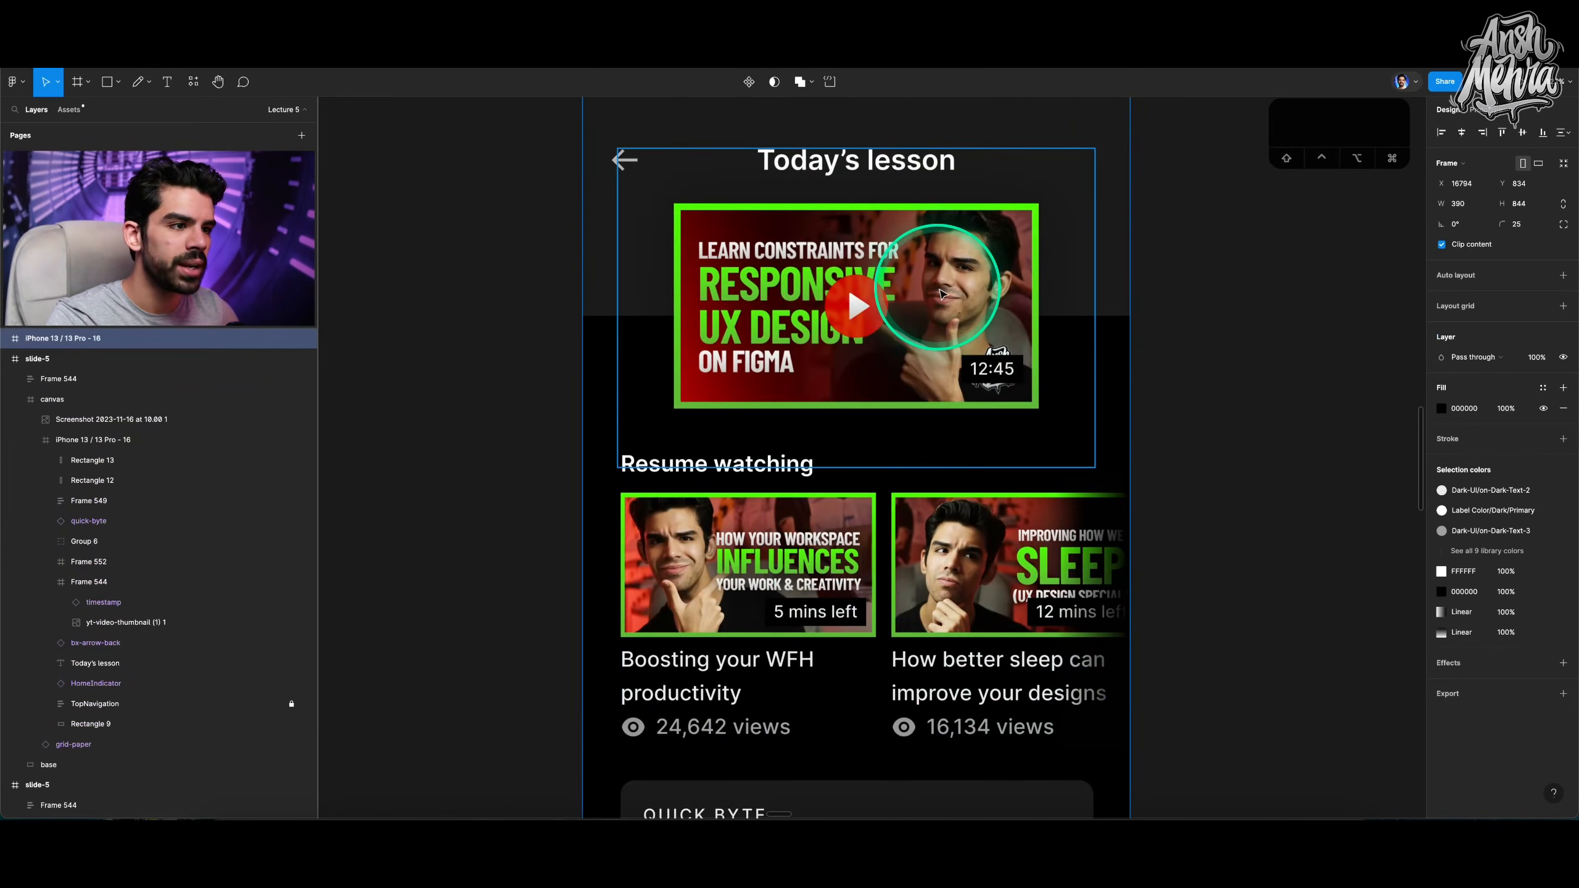
{"action": "scroll", "coordinate": [932, 262], "scroll_direction": "down", "scroll_amount": 4}
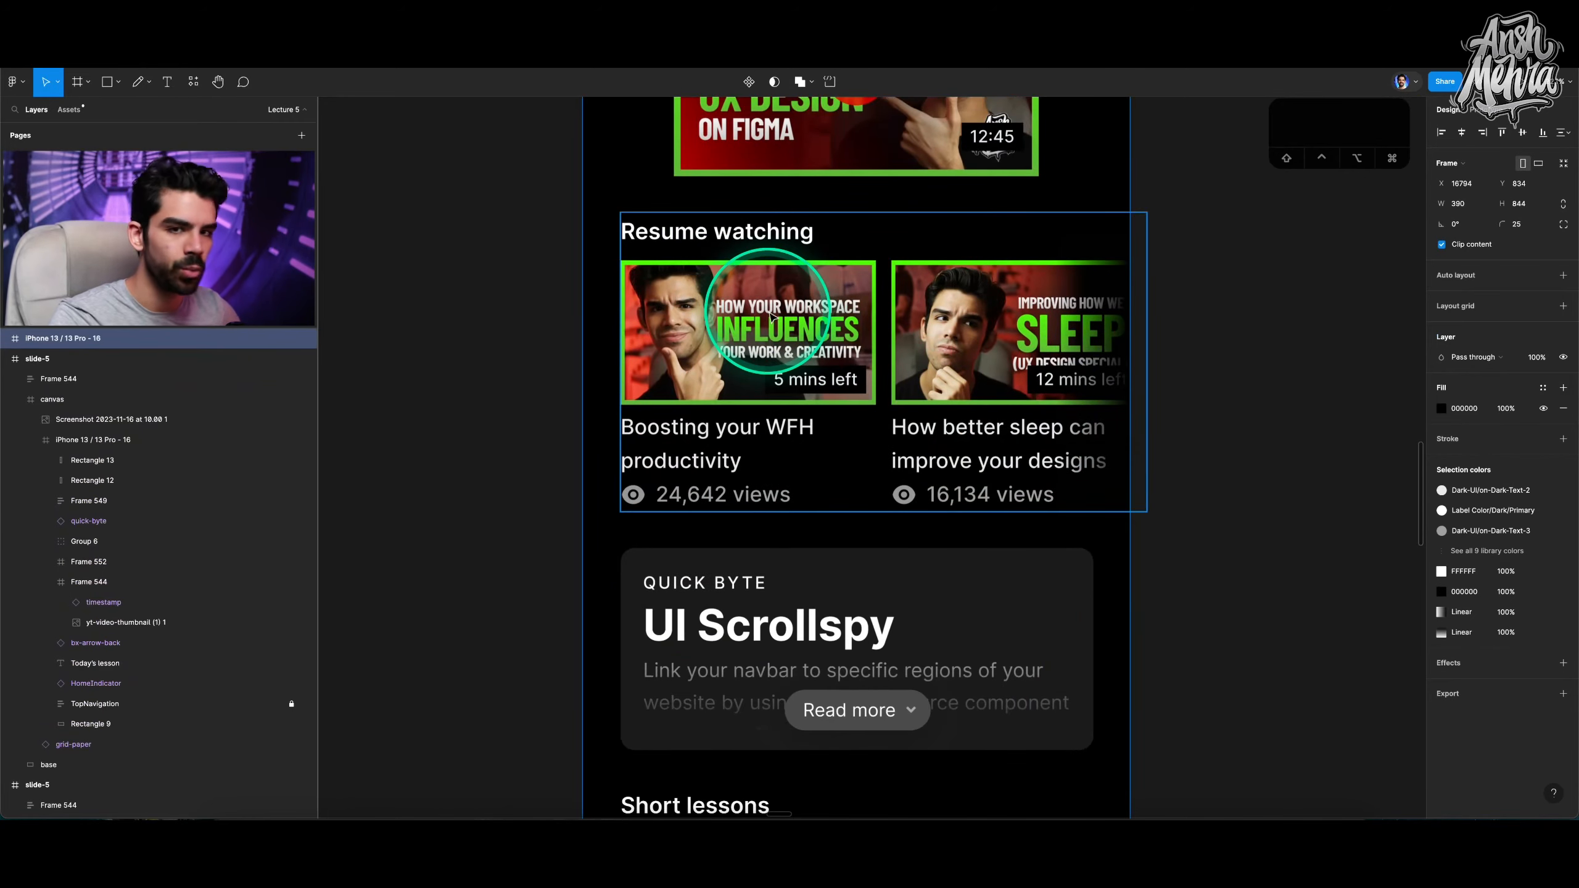
Copy the Boosting your WFH productivity video card and paste it onto empty canvas.
{"action": "left_click", "coordinate": [687, 439], "text": "super"}
{"action": "left_click", "coordinate": [127, 479]}
{"action": "scroll", "coordinate": [719, 327], "scroll_direction": "down", "scroll_amount": 5}
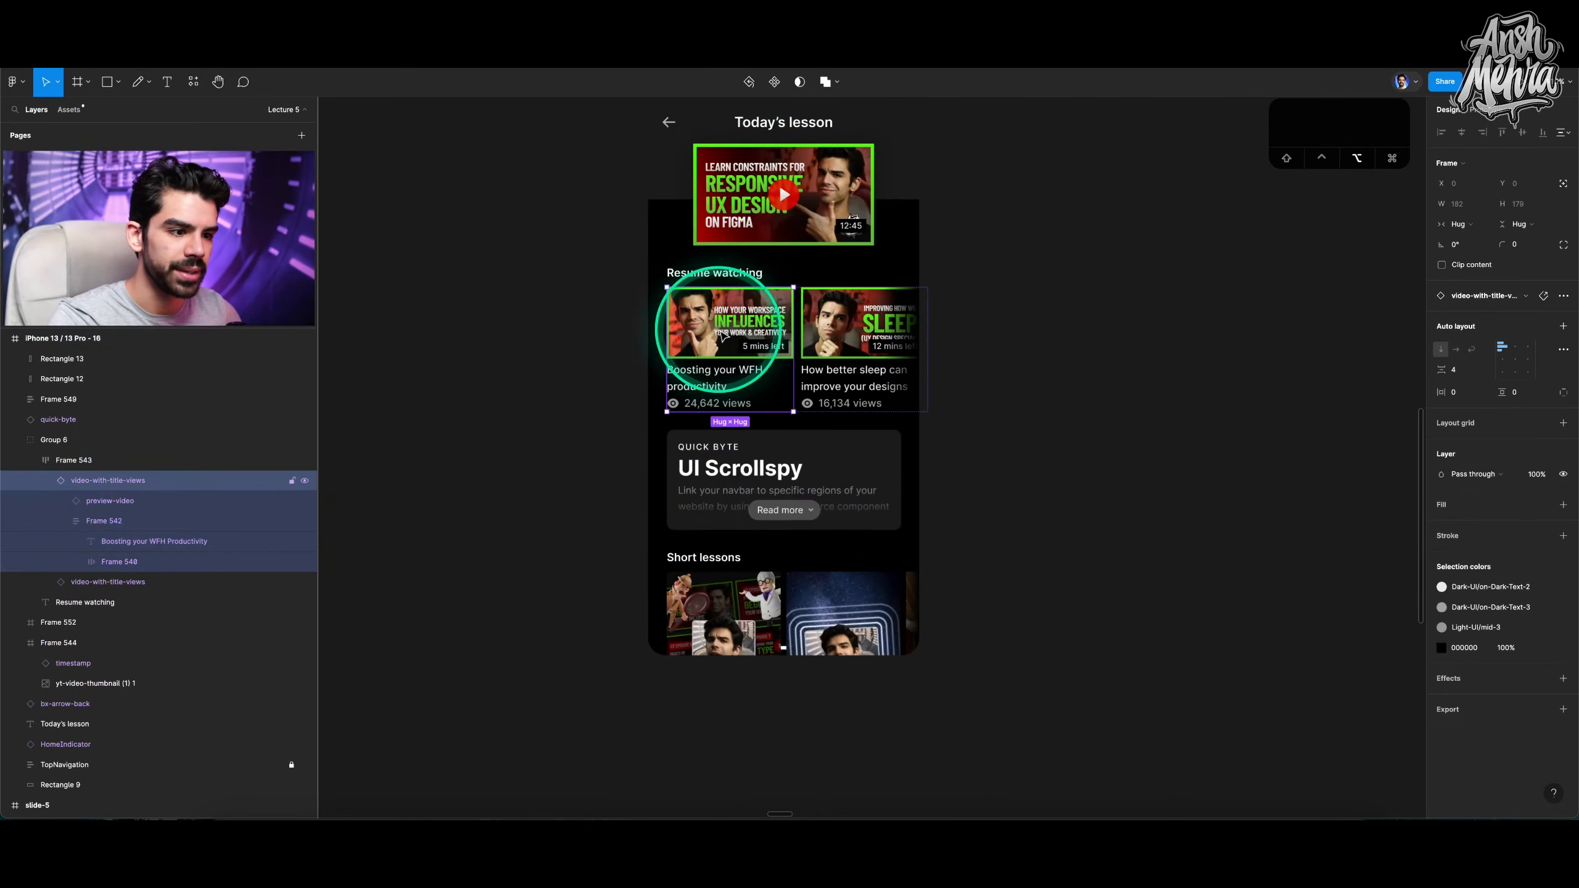
{"action": "key", "text": "super+v"}
{"action": "scroll", "coordinate": [1113, 314], "scroll_direction": "up", "scroll_amount": 5}
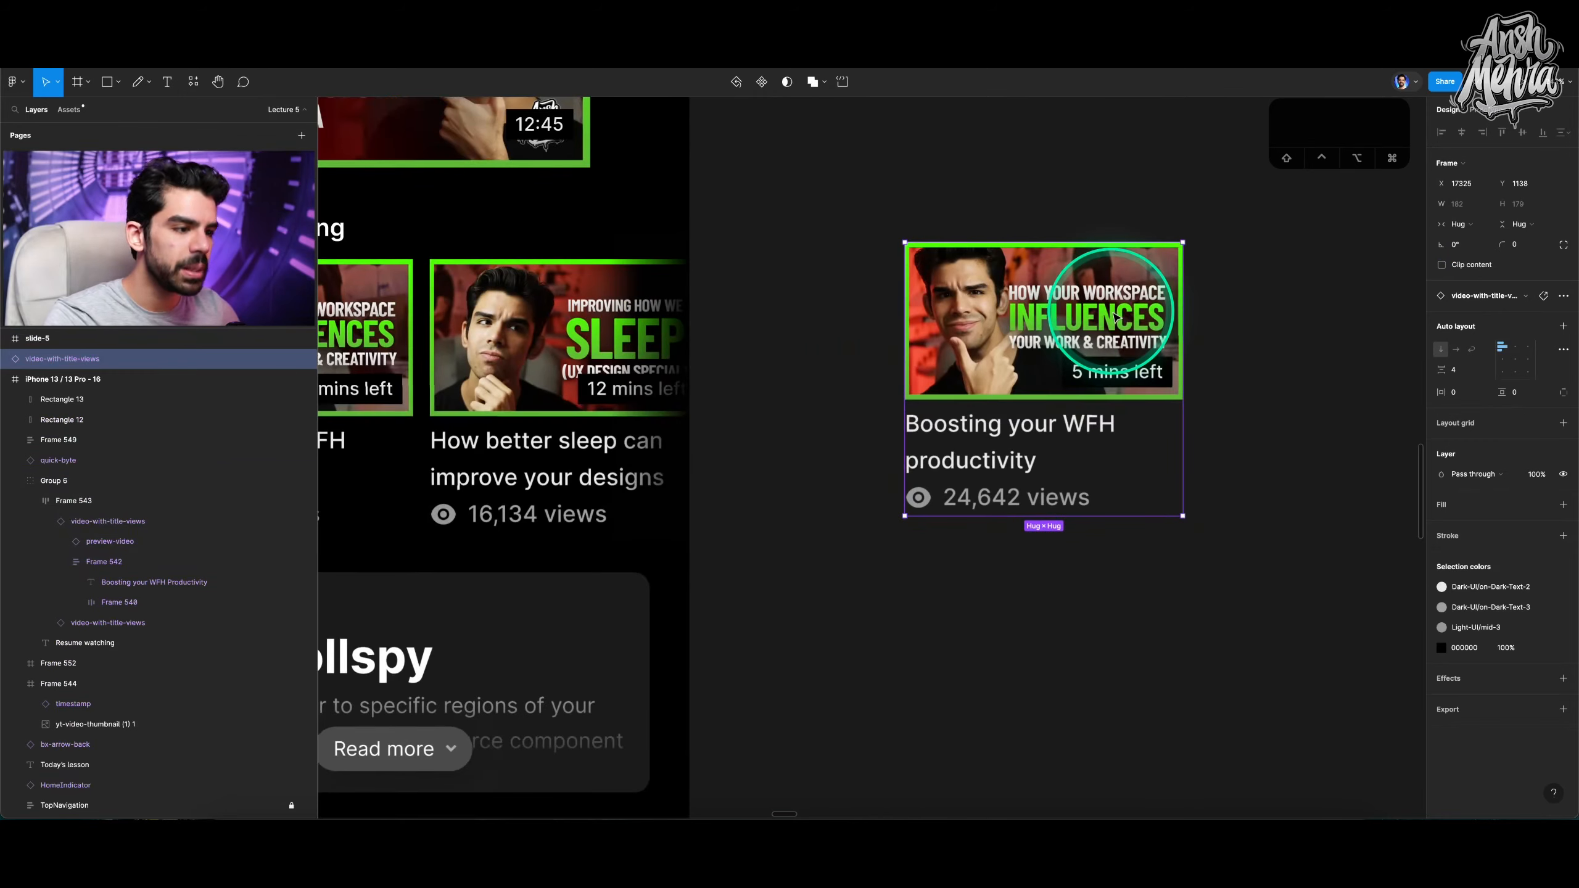
Draw a frame about 352 × 284 around the pasted card and set its fill to 000000.
{"action": "key", "text": "f"}
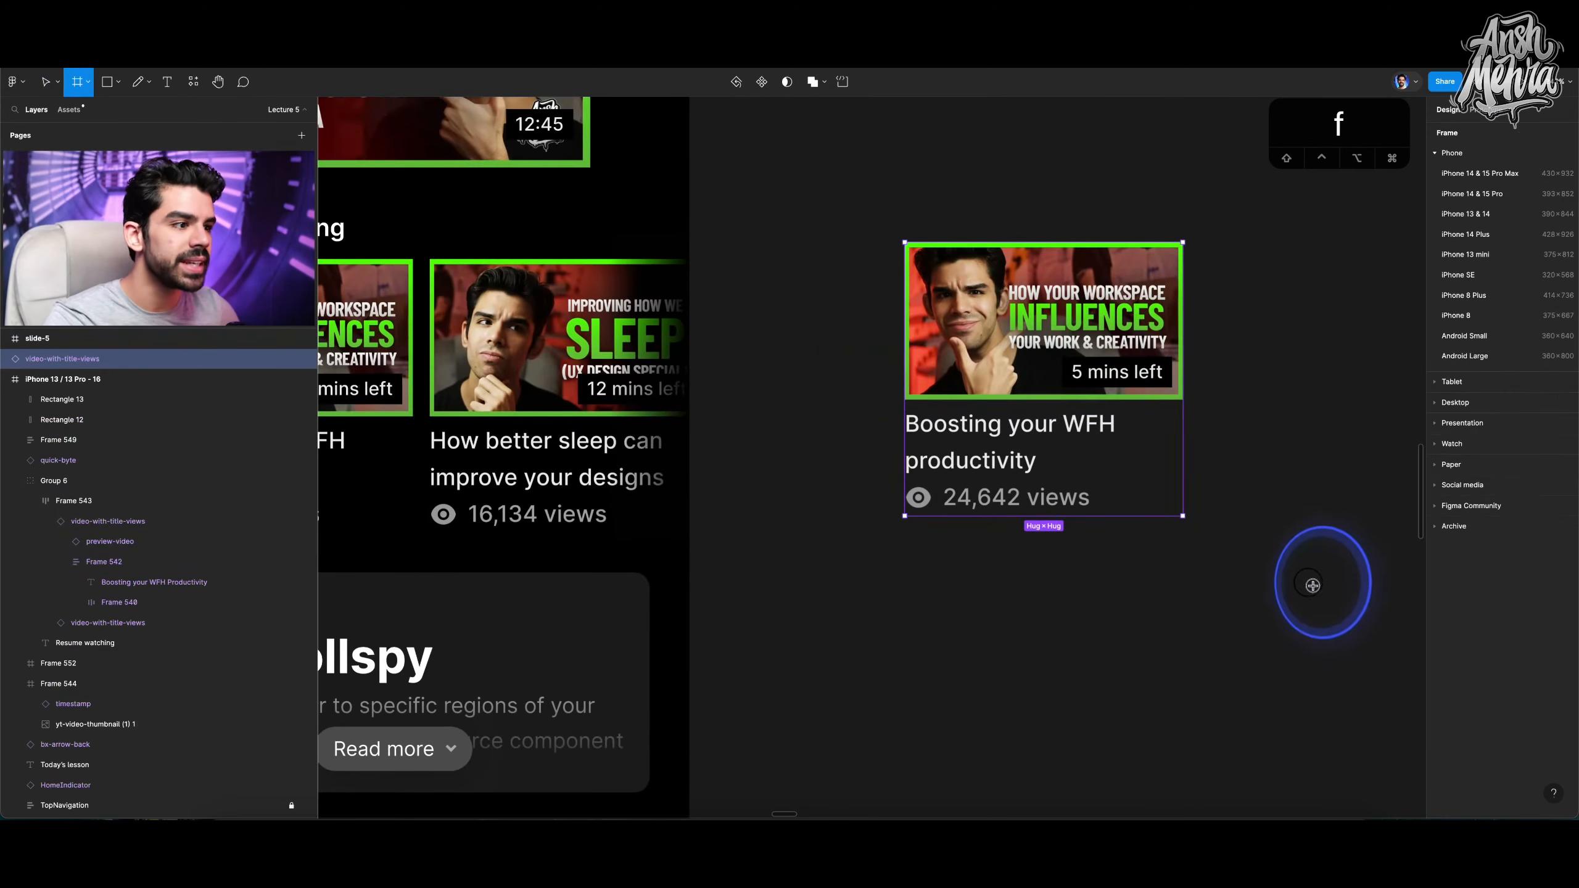
{"action": "left_click_drag", "start_coordinate": [799, 186], "coordinate": [1337, 620]}
{"action": "left_click", "coordinate": [1470, 410]}
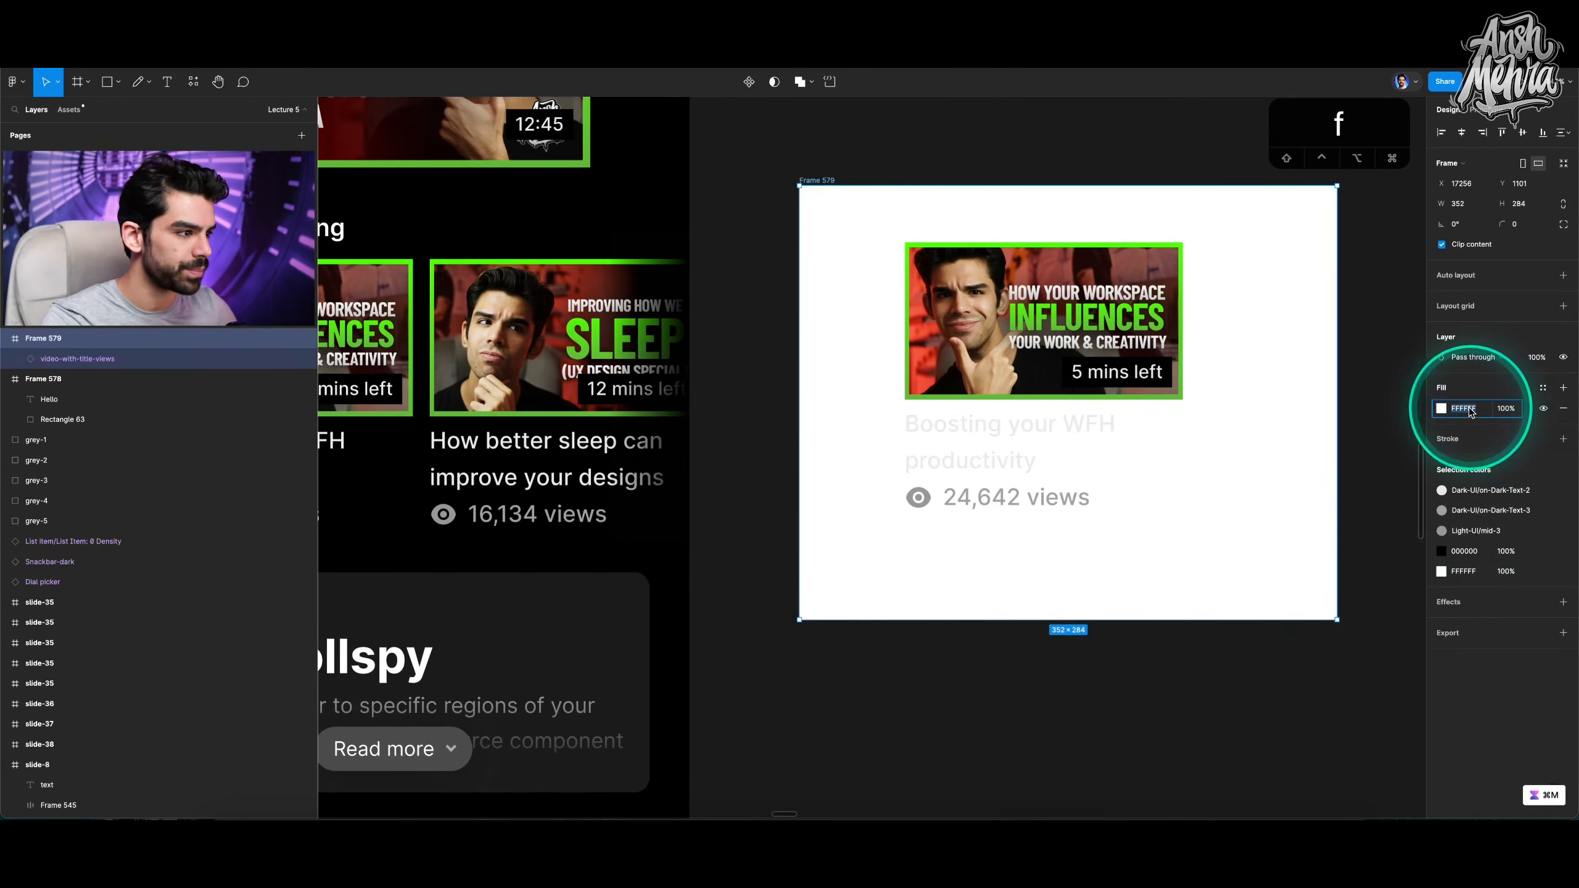
{"action": "type", "text": "0"}
{"action": "key", "text": "Return"}
Centre the video card vertically and horizontally inside the new black frame.
{"action": "left_click", "coordinate": [909, 339]}
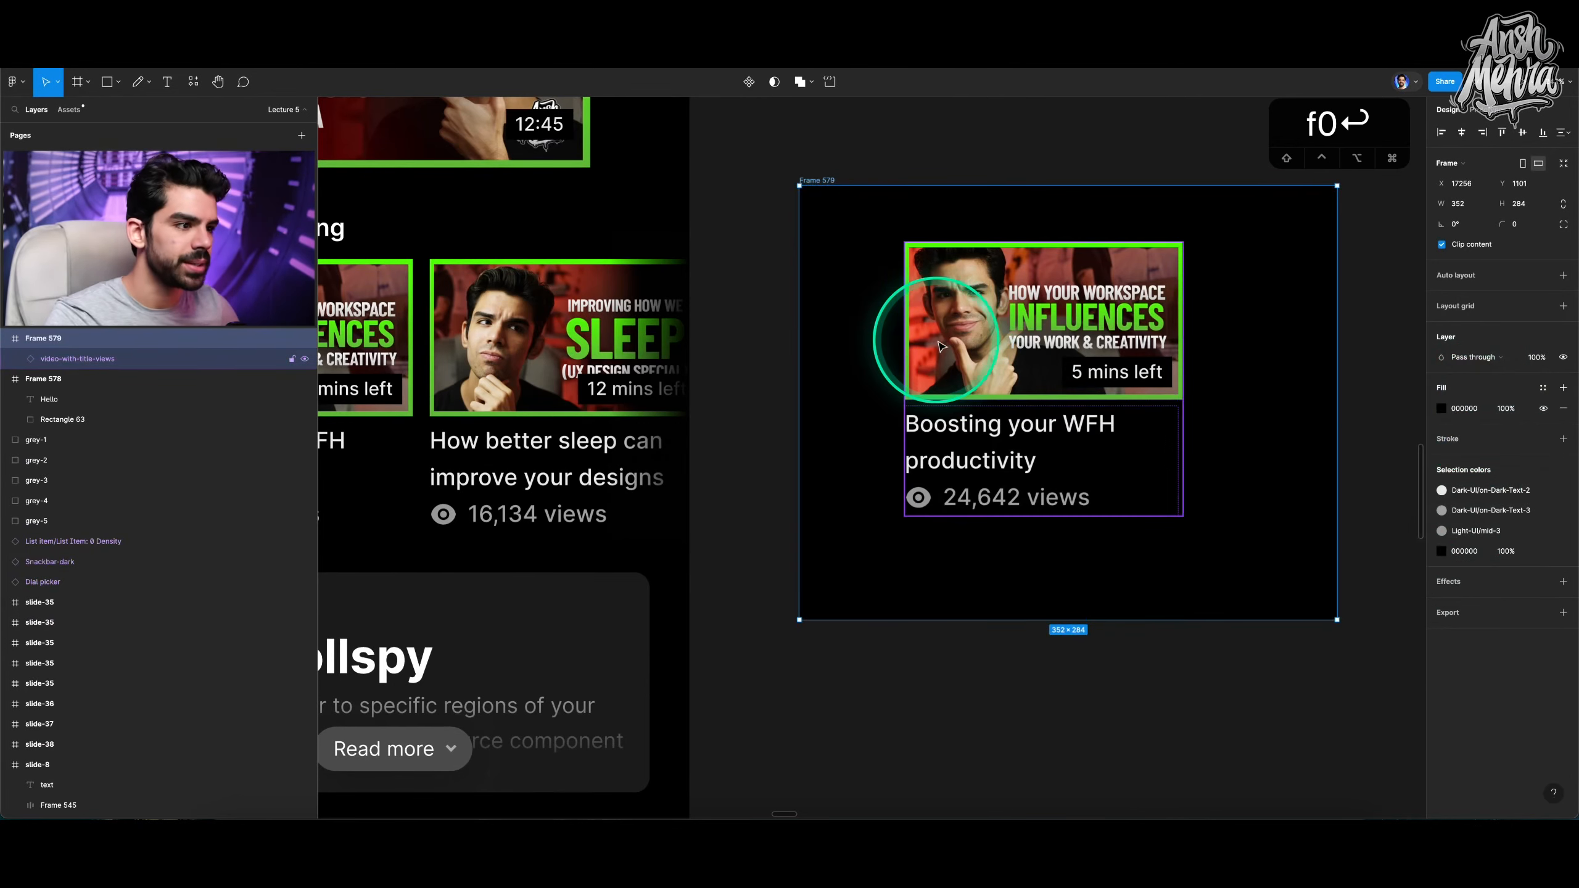
{"action": "key", "text": "alt+v"}
{"action": "key", "text": "alt+h"}
Select the 24,642 views text inside the card to inspect its colour, then deselect.
{"action": "double_click", "coordinate": [1023, 530], "text": "super"}
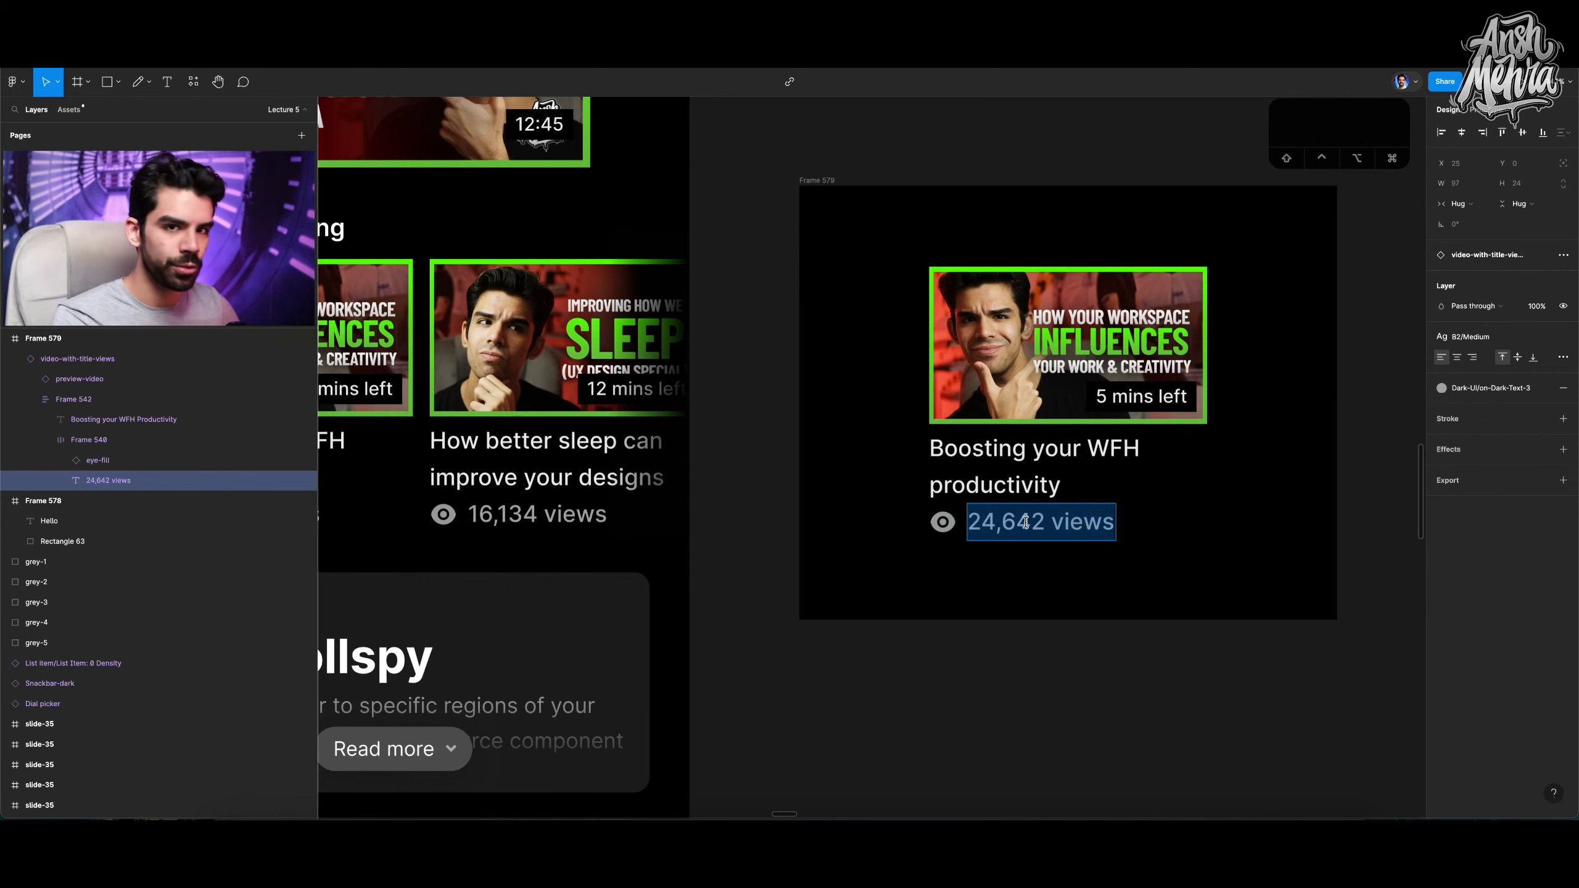
{"action": "left_click", "coordinate": [1041, 514]}
{"action": "scroll", "coordinate": [1077, 528], "scroll_direction": "up", "scroll_amount": 4}
{"action": "left_click", "coordinate": [1019, 526]}
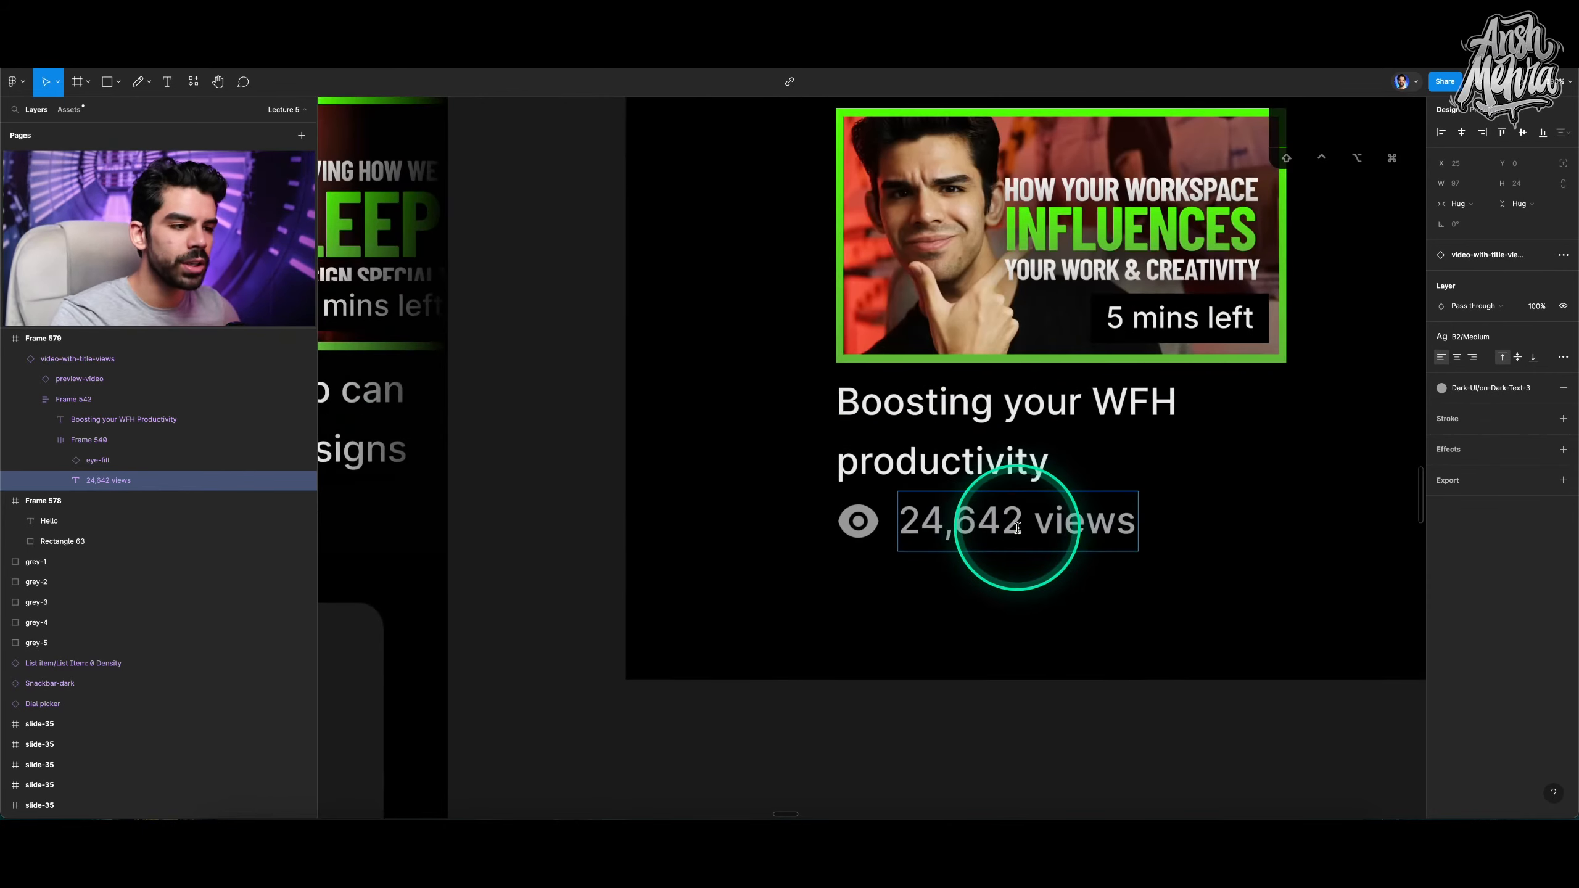
{"action": "scroll", "coordinate": [1019, 525], "scroll_direction": "right", "scroll_amount": 1}
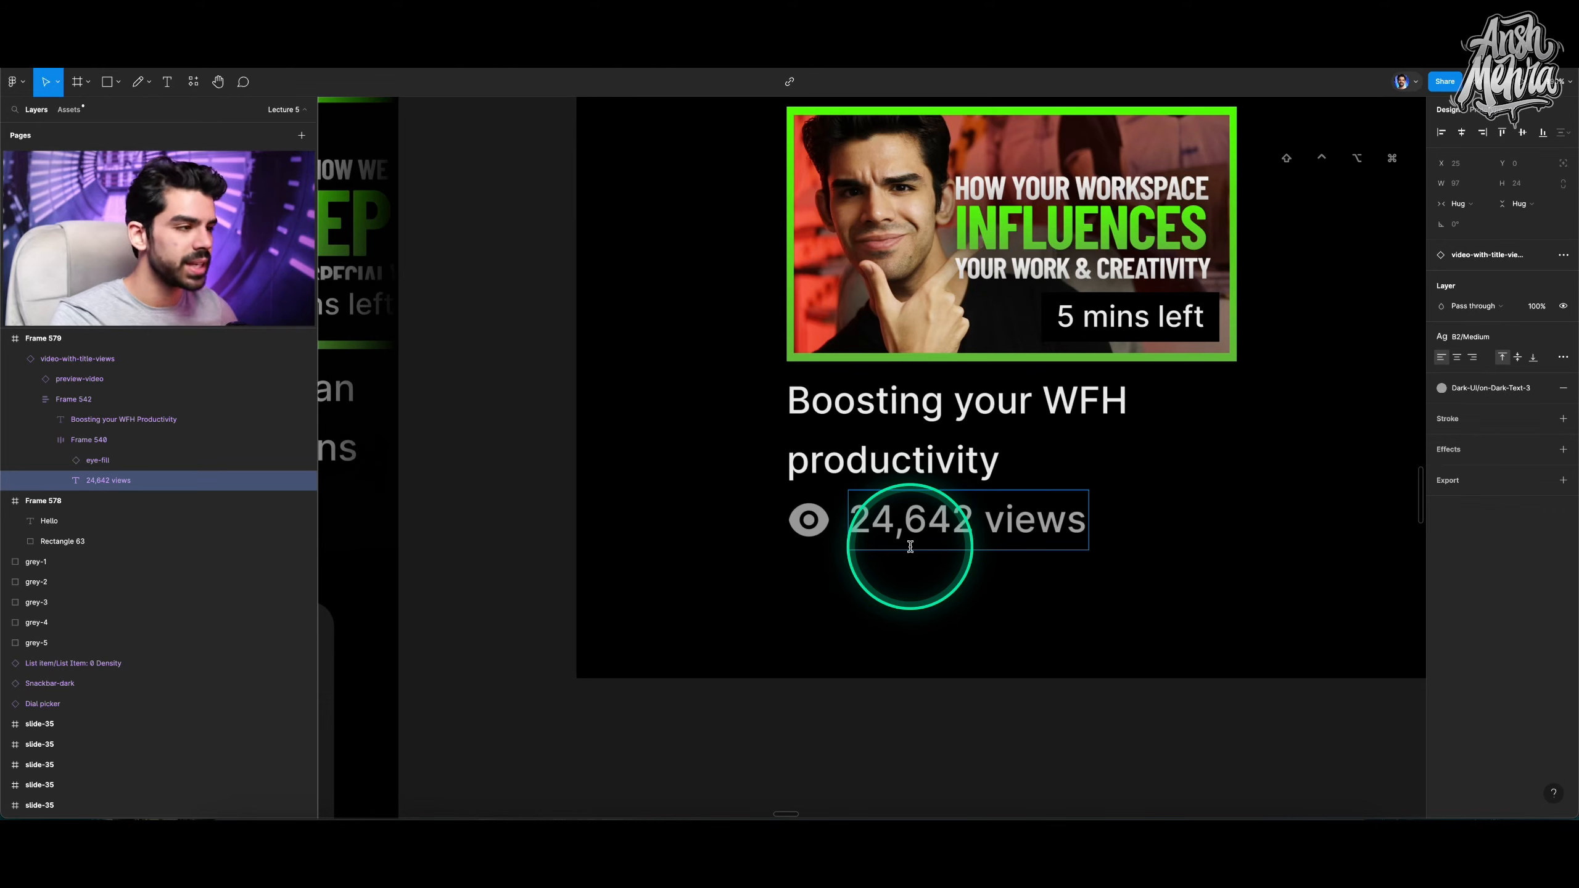
{"action": "key", "text": "Escape"}
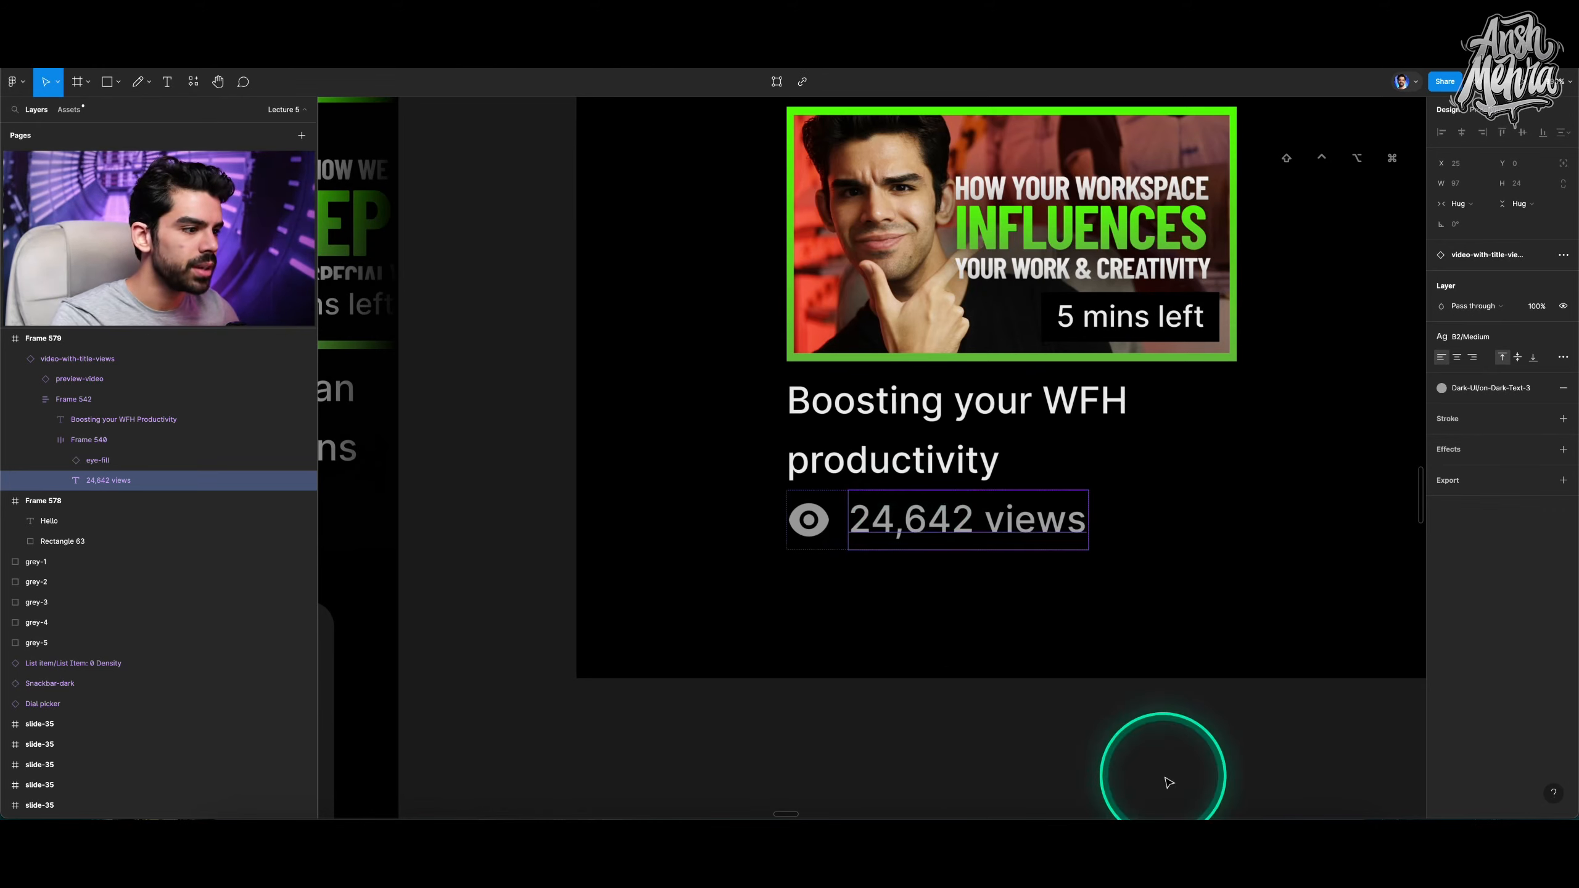
{"action": "left_click", "coordinate": [1163, 764]}
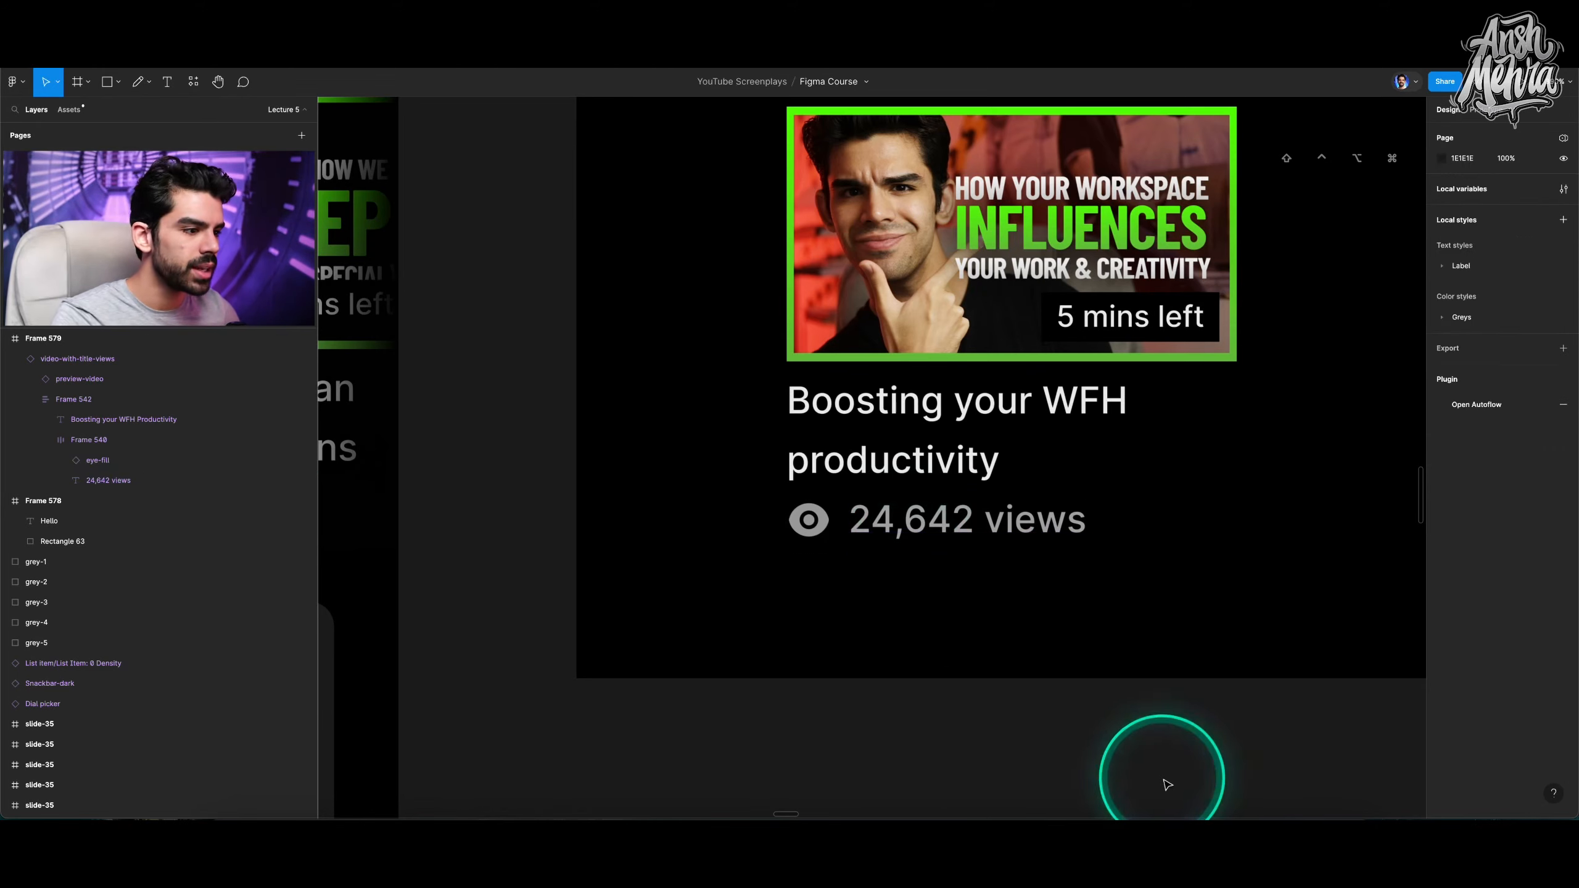
Open the local variables and create a new variable collection named Component Data.
{"action": "left_click", "coordinate": [1562, 189]}
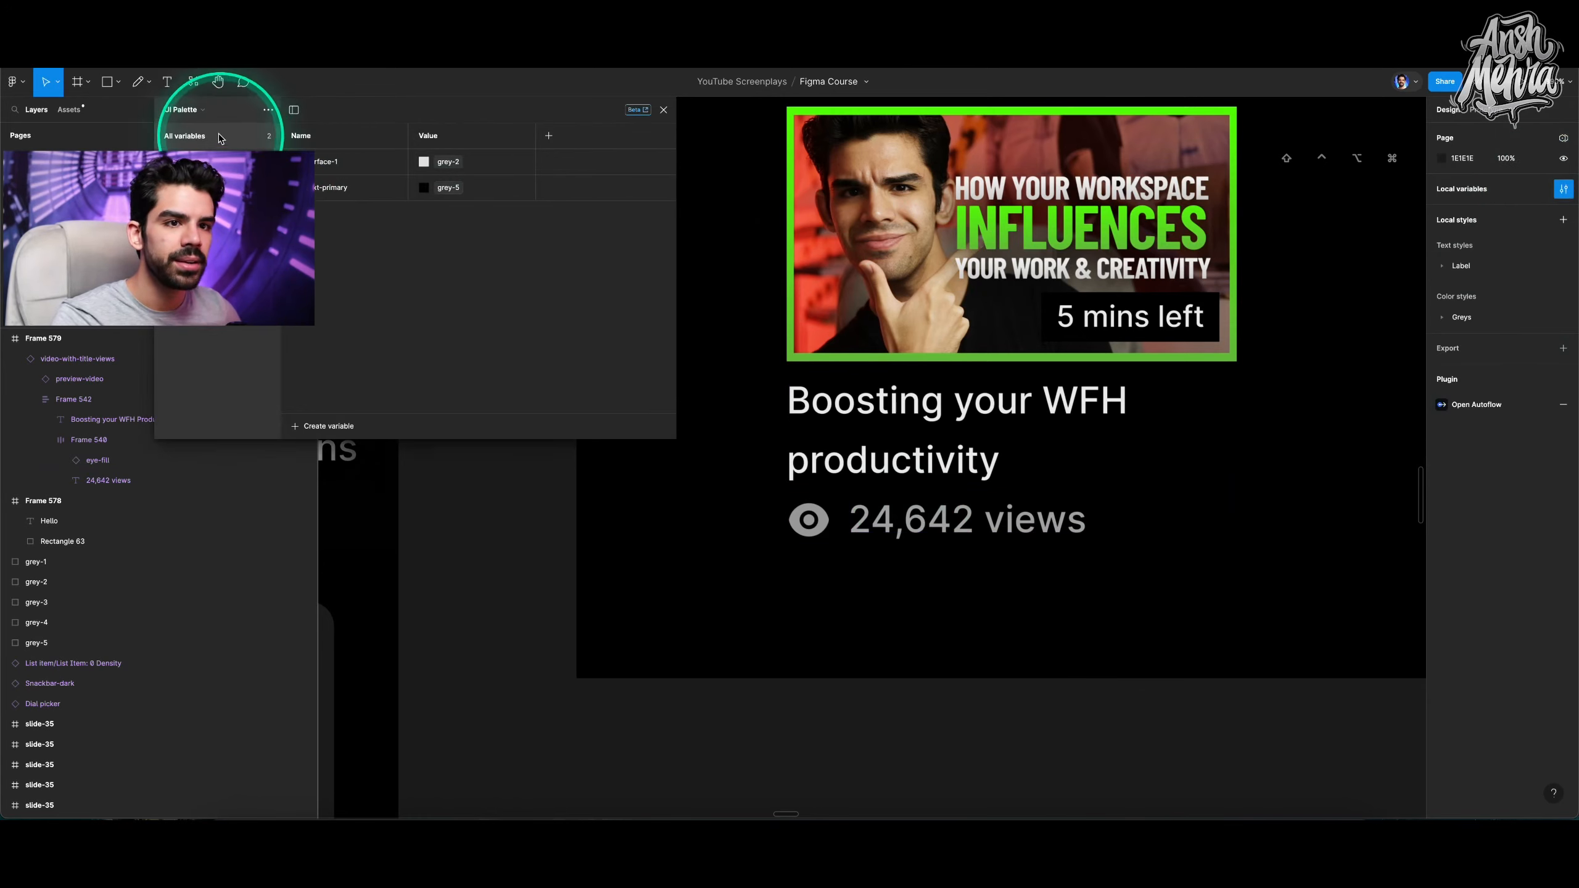
{"action": "left_click", "coordinate": [206, 110]}
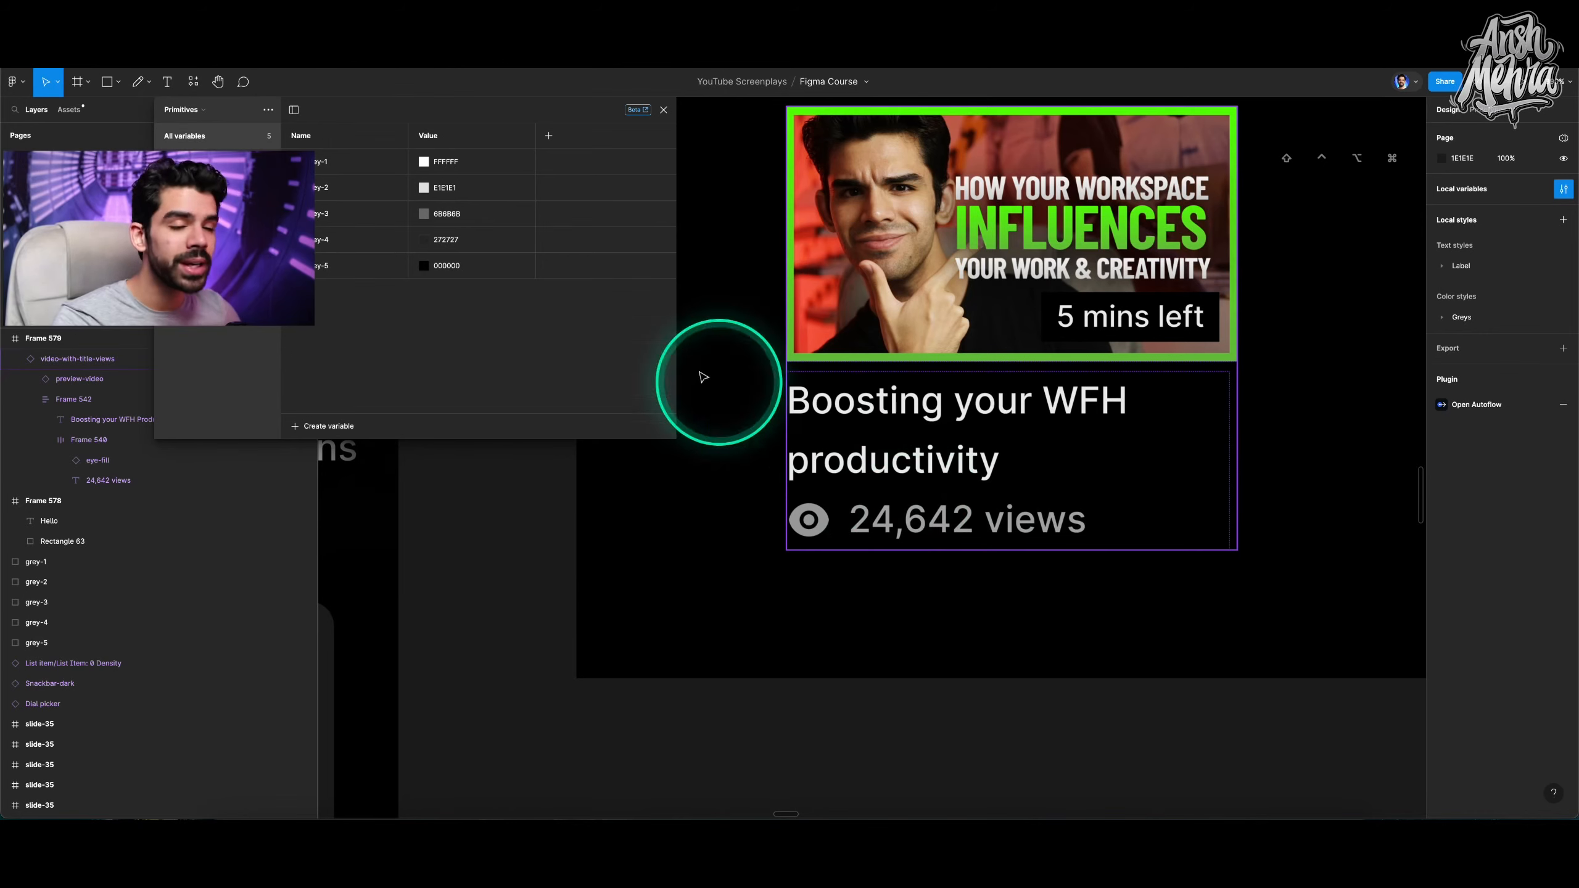
{"action": "left_click", "coordinate": [268, 109]}
{"action": "left_click", "coordinate": [260, 177]}
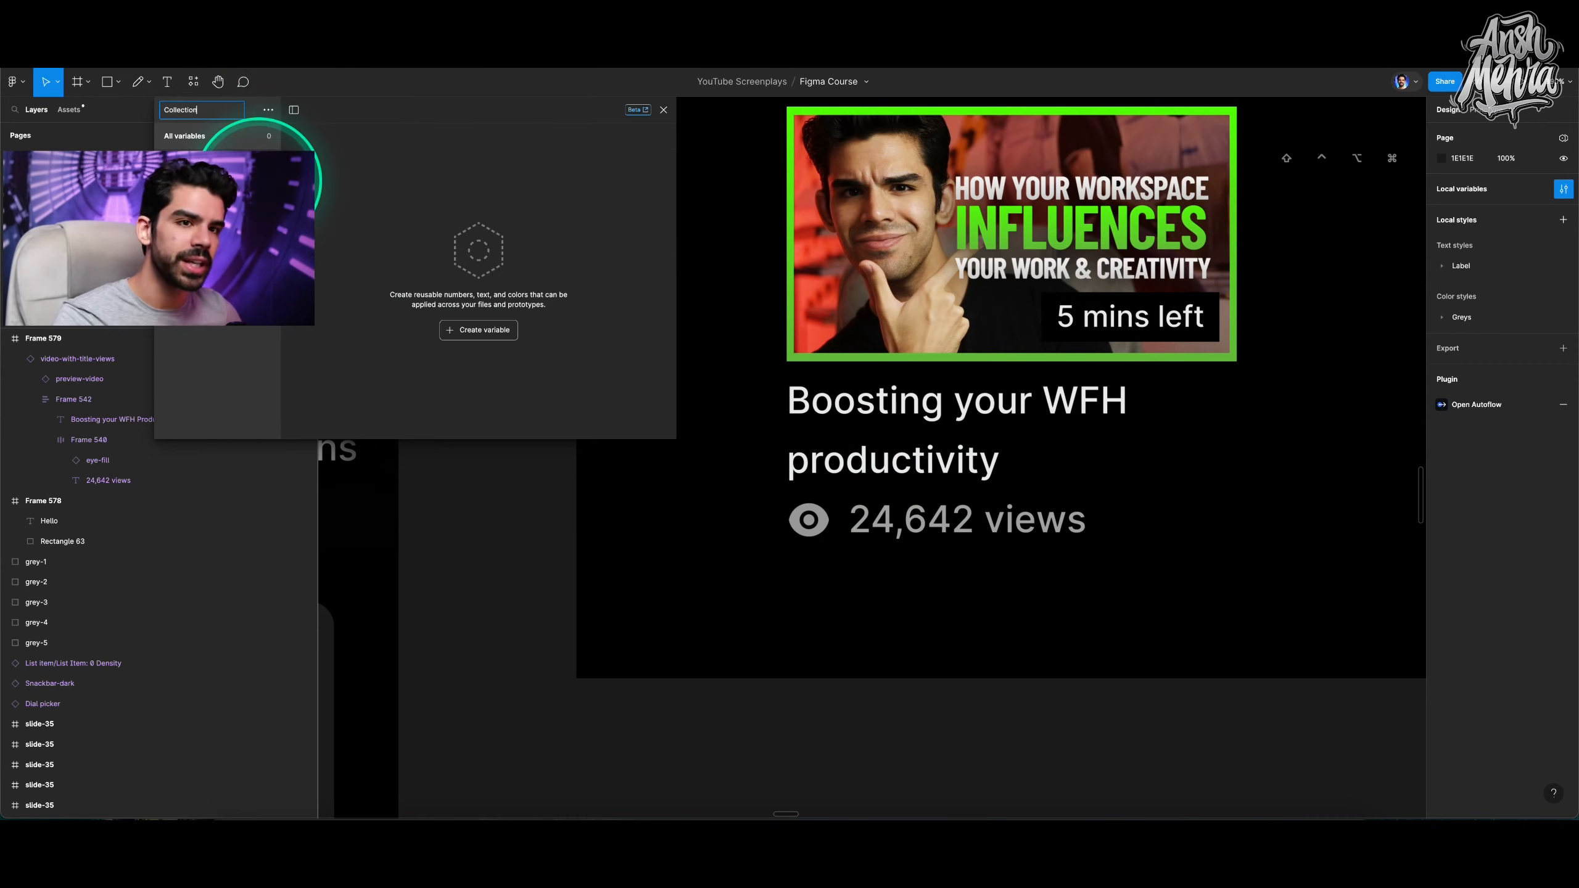
{"action": "type", "text": "Component Data"}
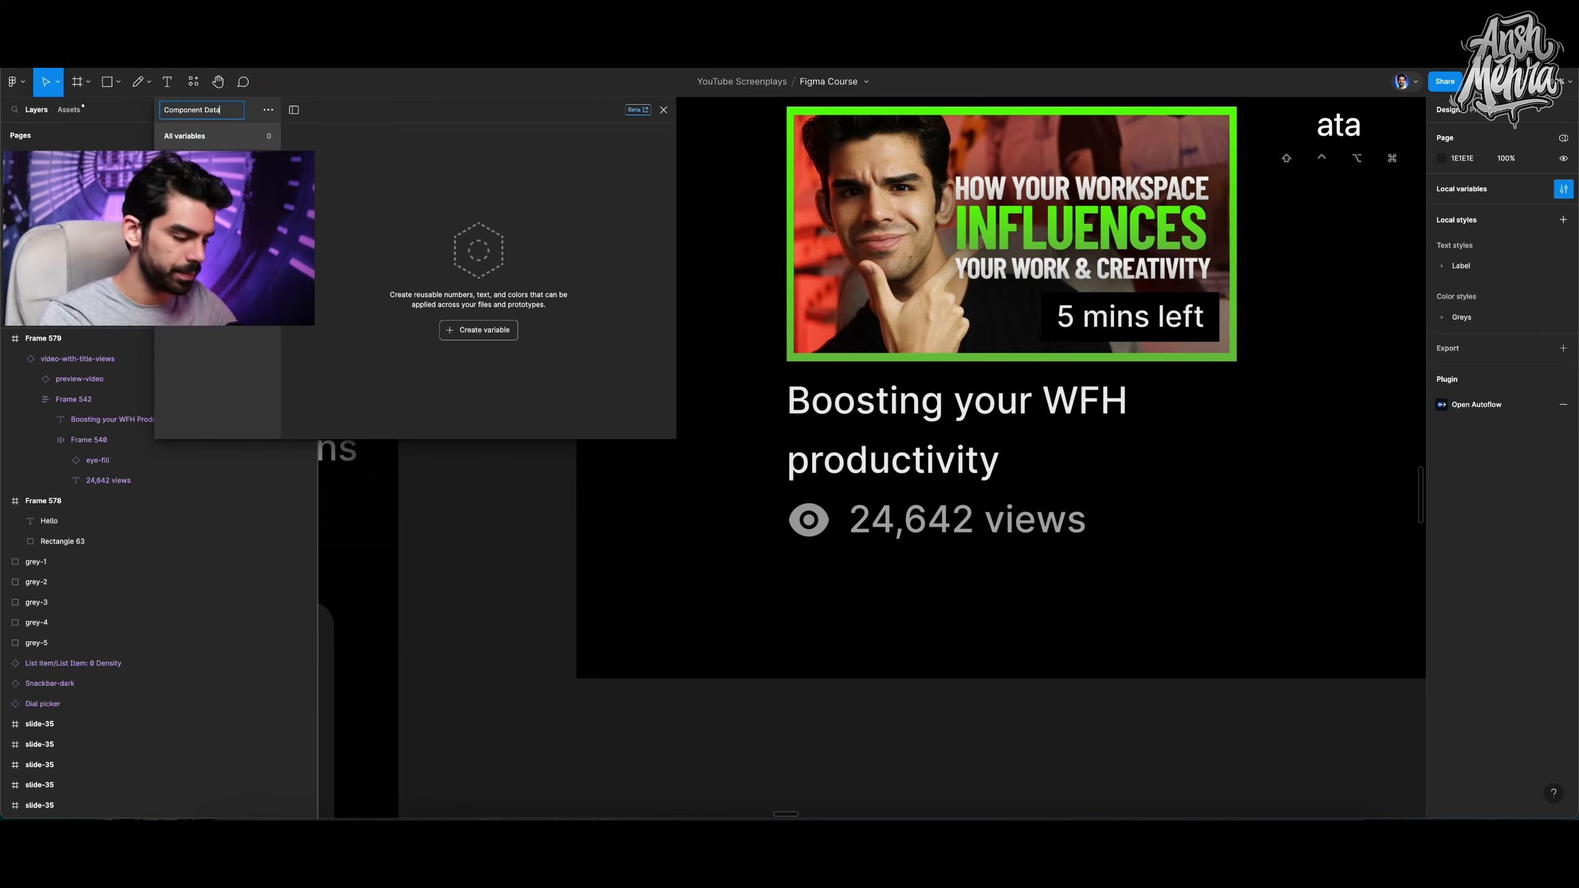
Create a number variable named default-views in the Component Data collection.
{"action": "left_click", "coordinate": [476, 335]}
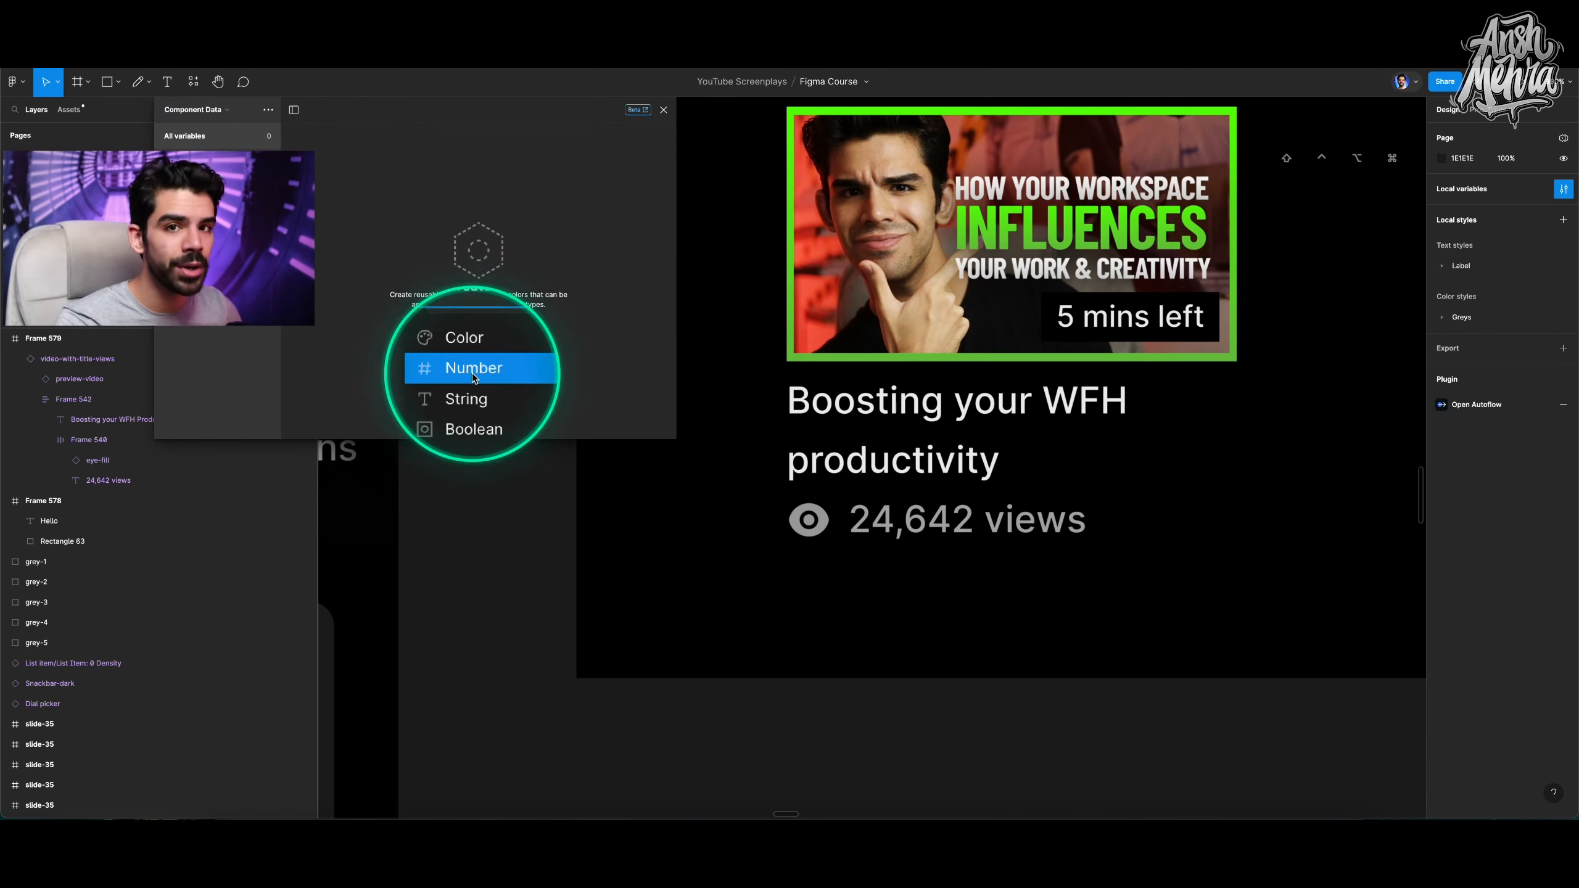
{"action": "left_click", "coordinate": [471, 372]}
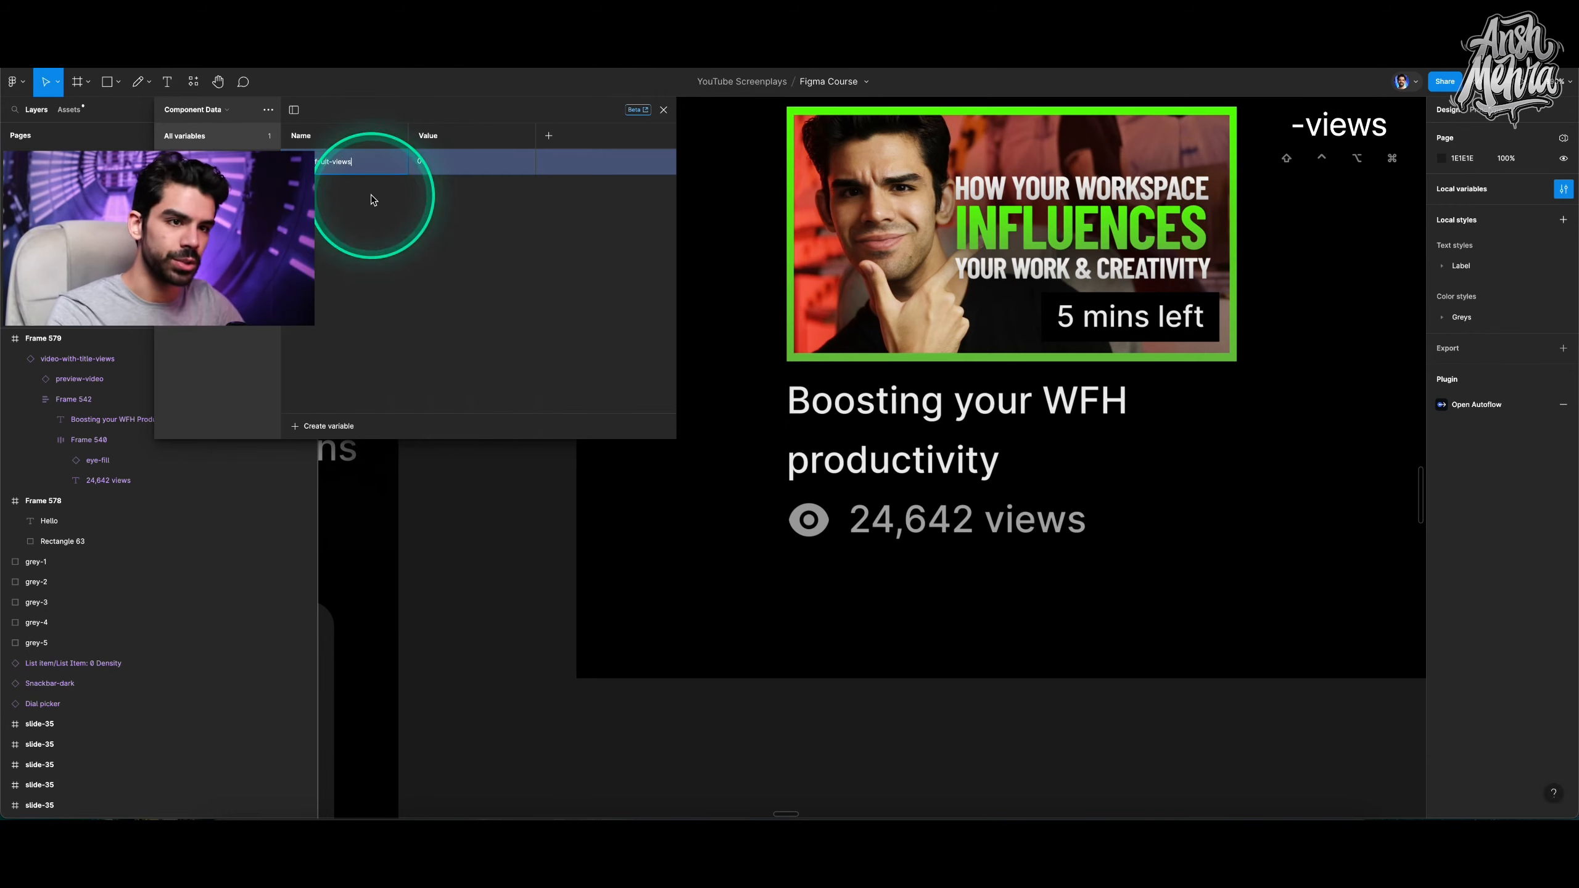
{"action": "type", "text": "default-views"}
{"action": "key", "text": "Return"}
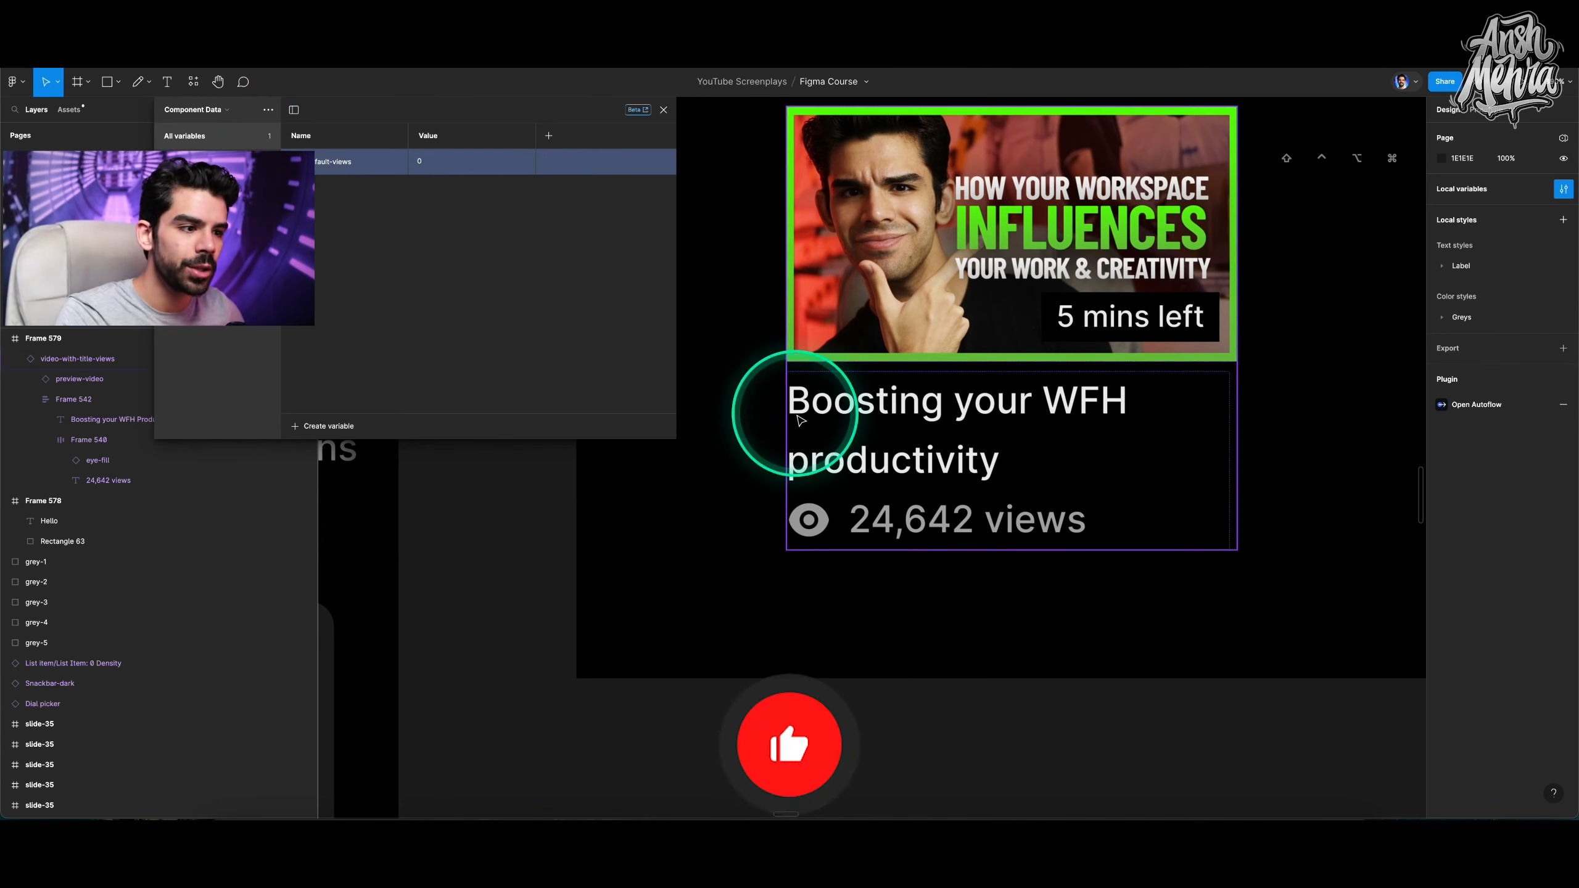
Bind the video card's 24,642 views text to the default-views variable.
{"action": "double_click", "coordinate": [938, 530]}
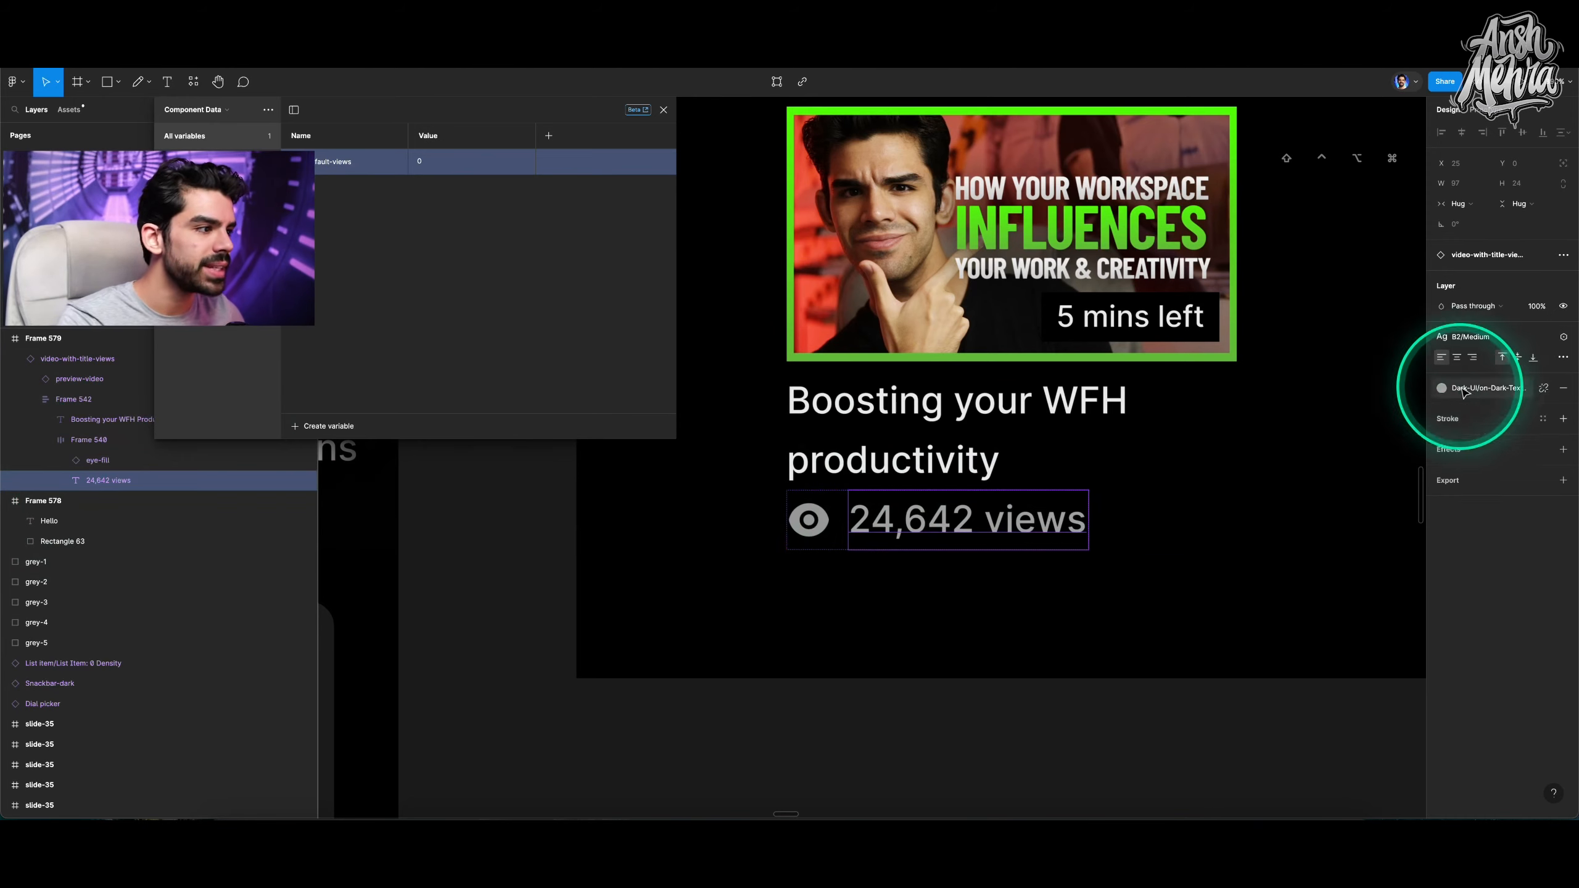
{"action": "left_click", "coordinate": [1563, 339]}
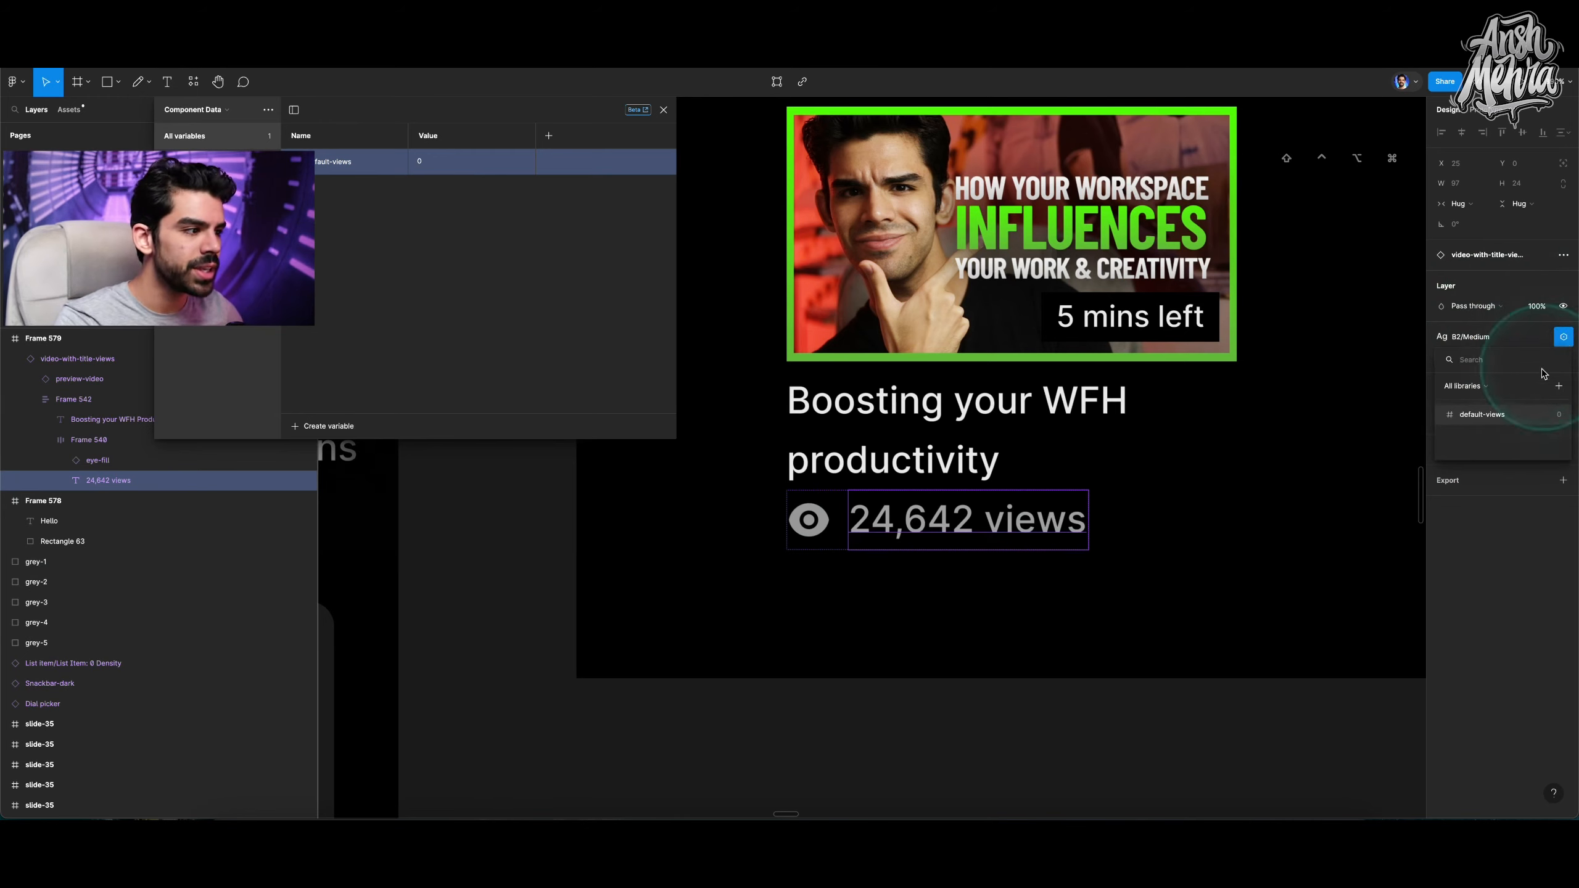
{"action": "left_click", "coordinate": [1487, 417]}
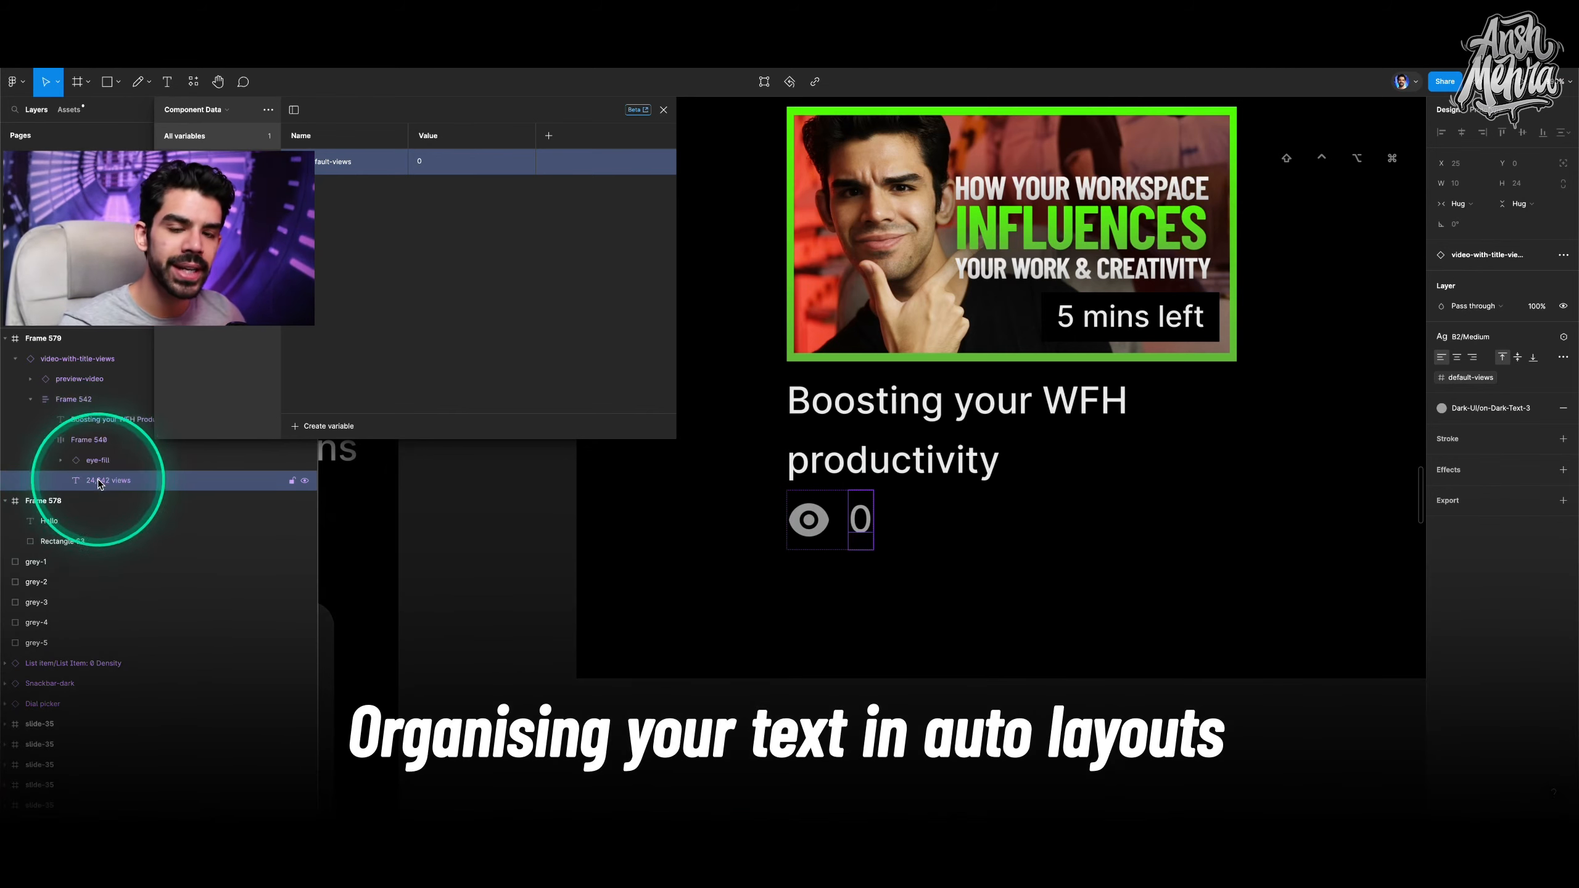
Duplicate the video card beside the original inside the black frame and detach the copy's instance.
{"action": "left_click", "coordinate": [955, 616]}
{"action": "scroll", "coordinate": [956, 615], "scroll_direction": "down", "scroll_amount": 2}
{"action": "key", "text": "x"}
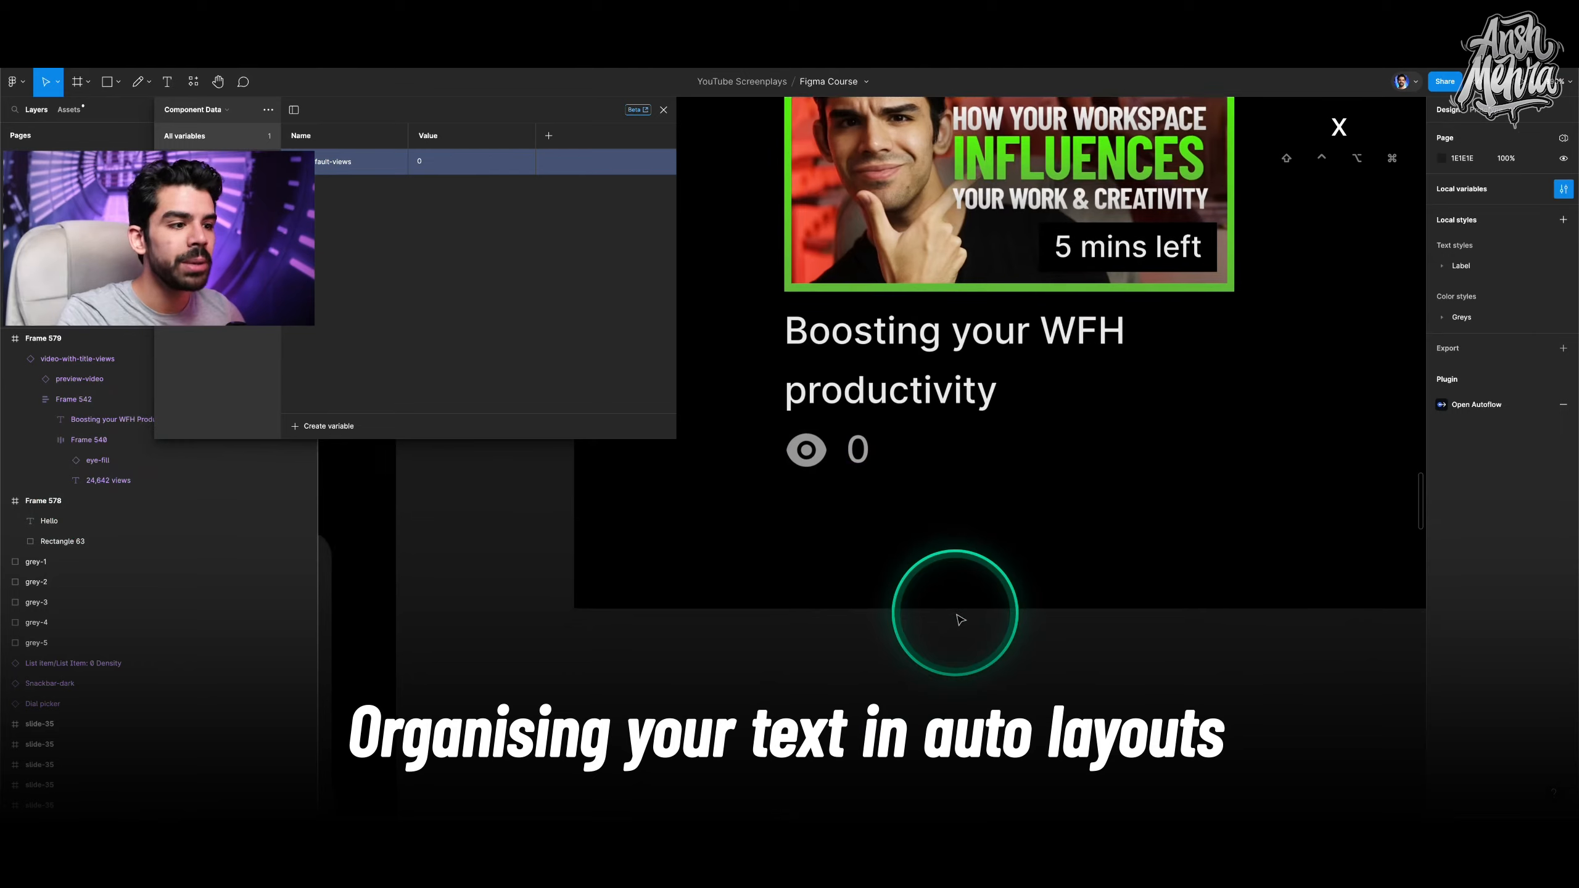
{"action": "scroll", "coordinate": [956, 614], "scroll_direction": "down", "scroll_amount": 6}
{"action": "left_click", "coordinate": [857, 280]}
{"action": "key", "text": "v"}
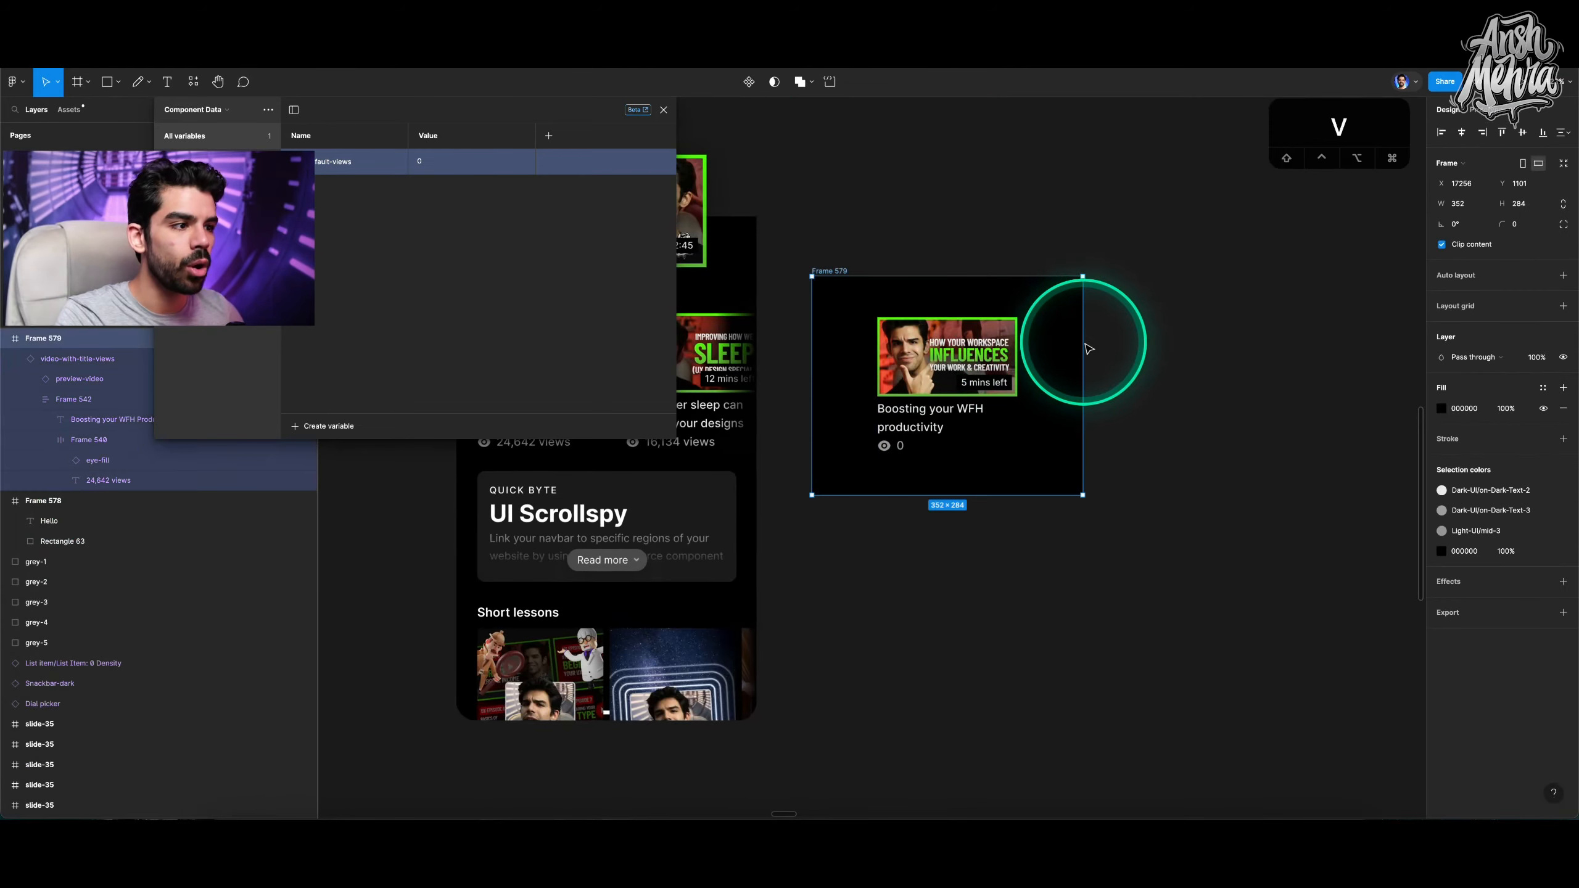
{"action": "scroll", "coordinate": [1180, 366], "scroll_direction": "up", "scroll_amount": 3}
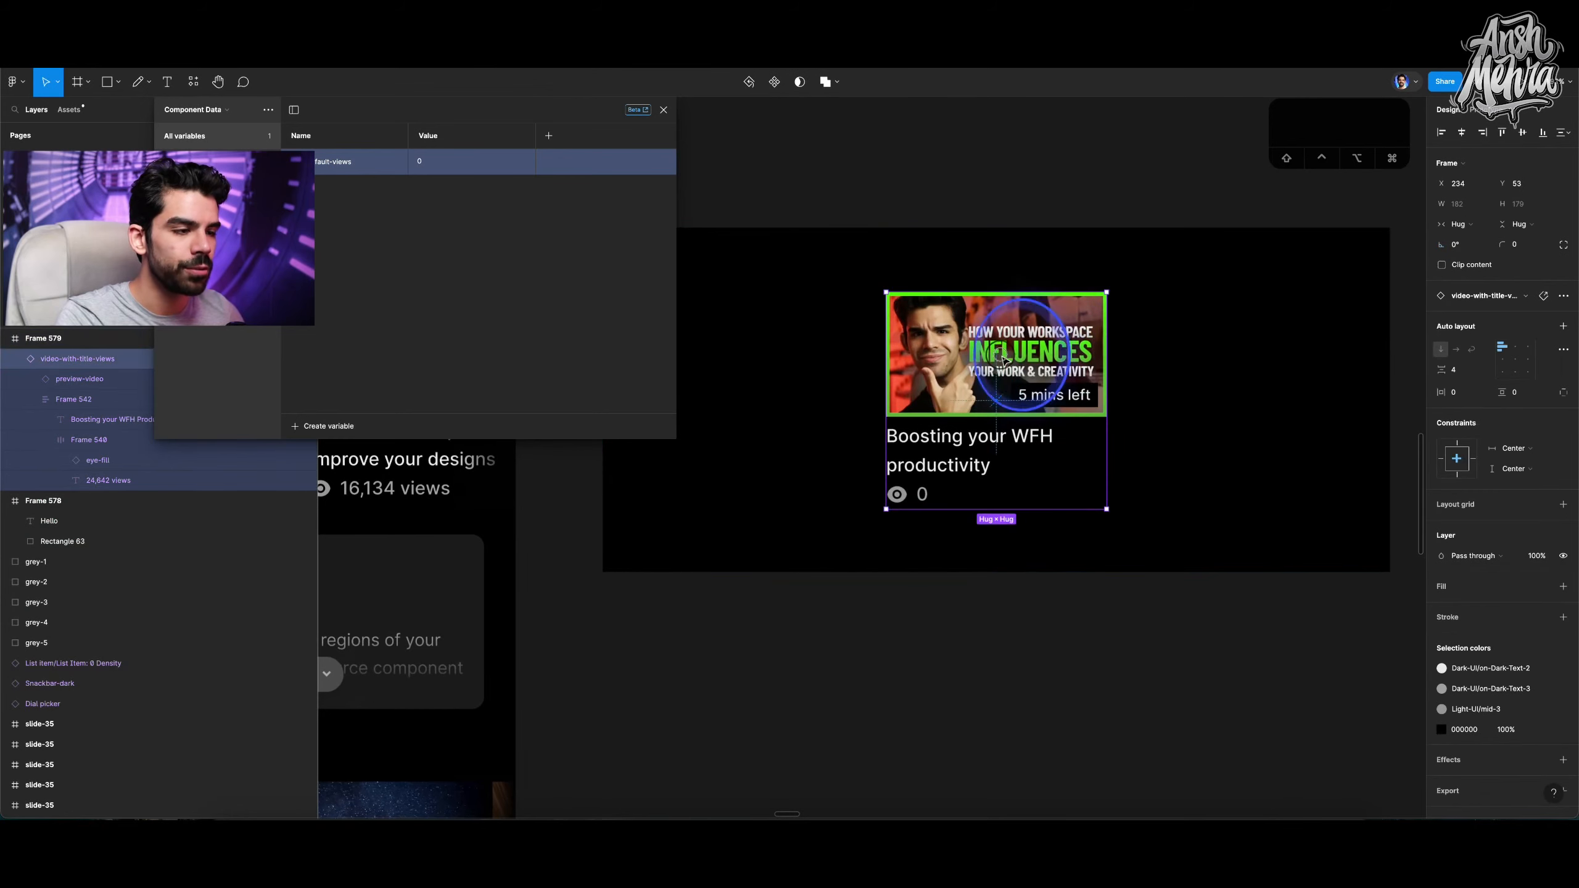
{"action": "left_click_drag", "start_coordinate": [1014, 353], "coordinate": [1131, 359]}
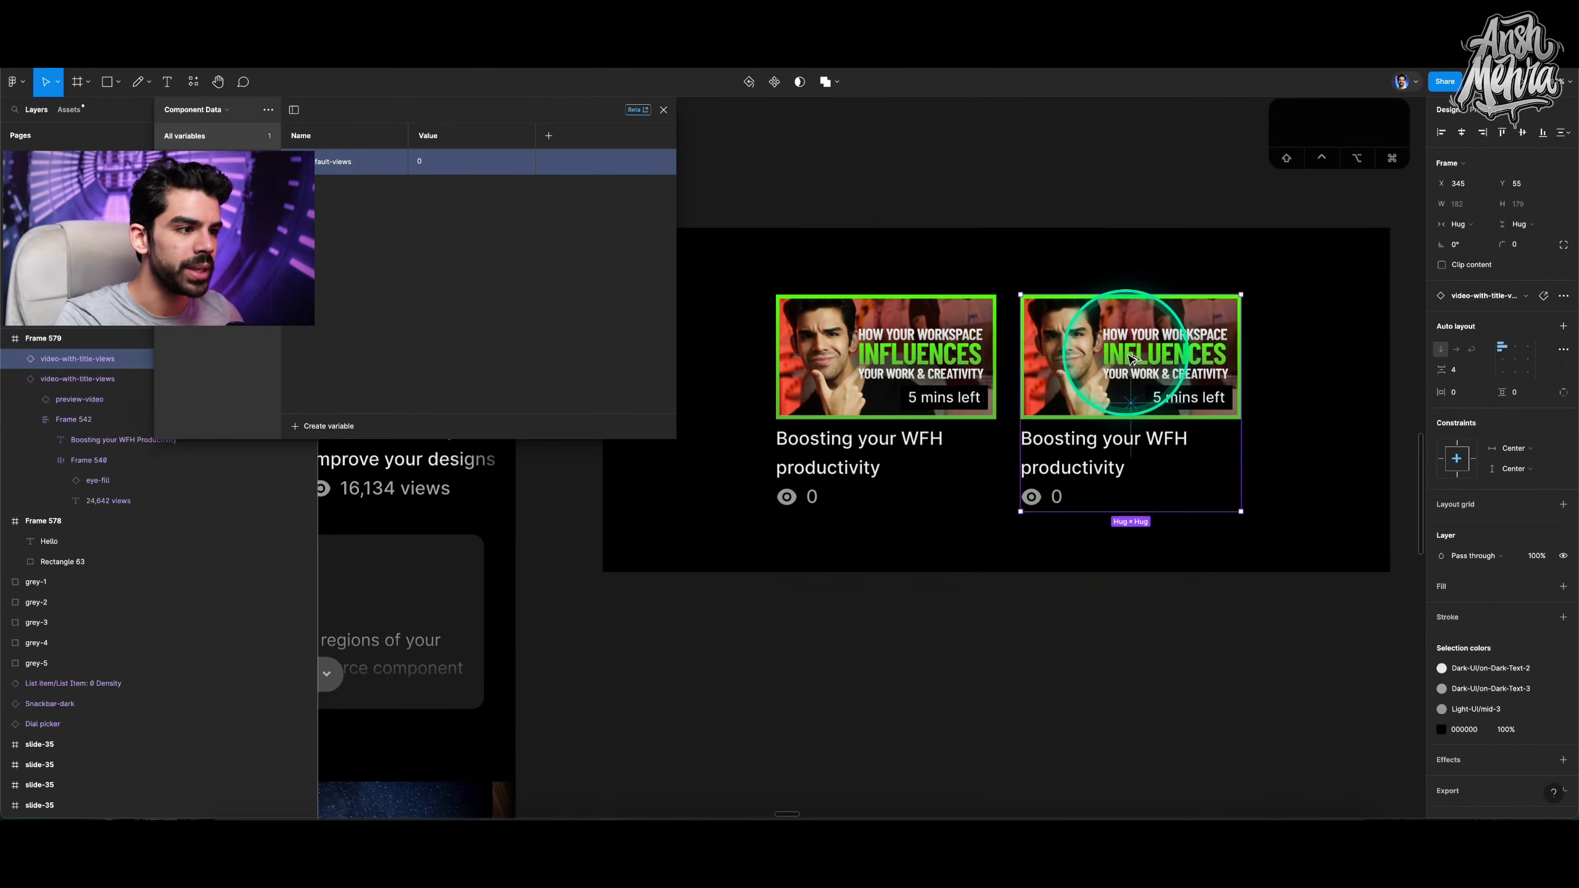
{"action": "key", "text": "alt+super+b"}
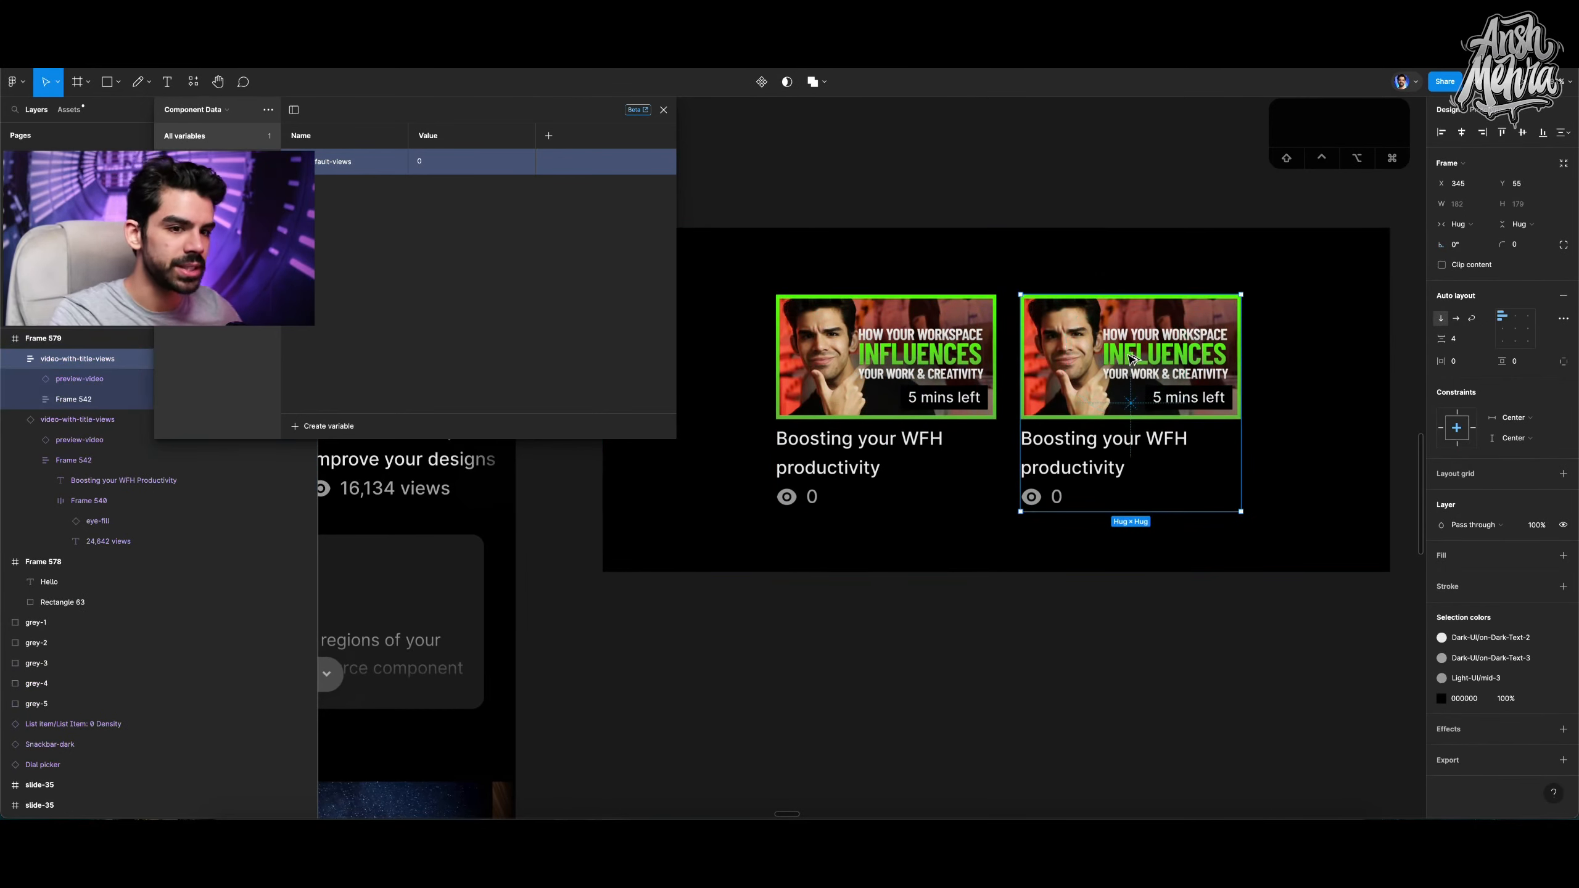
Rename the copied card's title text layer as video-title.
{"action": "scroll", "coordinate": [1131, 358], "scroll_direction": "up", "scroll_amount": 5}
{"action": "left_click", "coordinate": [1032, 548]}
{"action": "left_click", "coordinate": [1008, 606]}
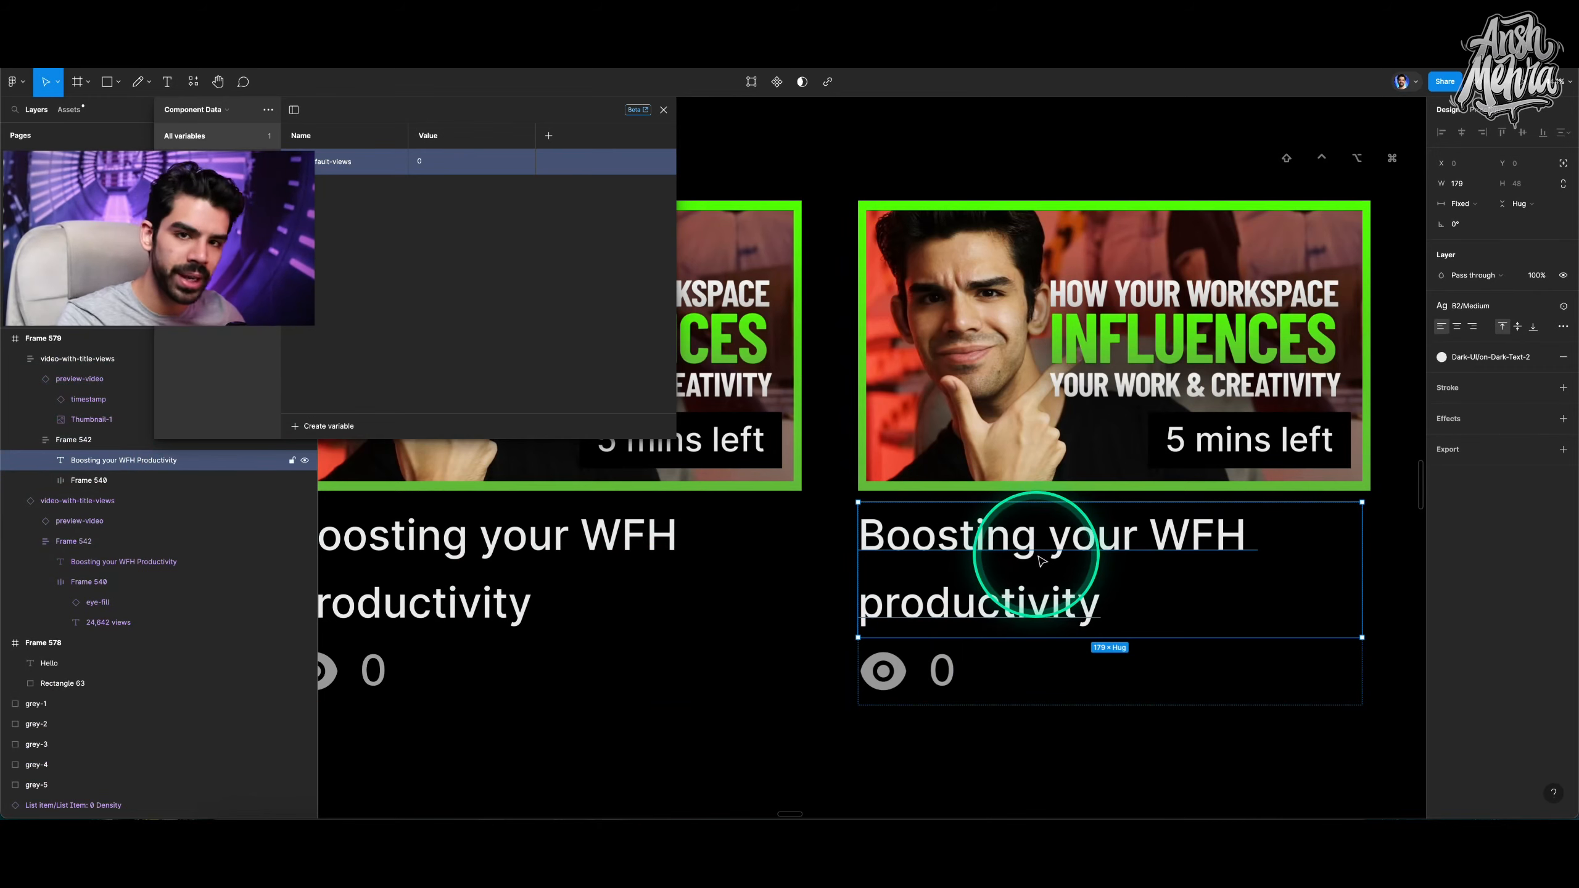
{"action": "double_click", "coordinate": [122, 463]}
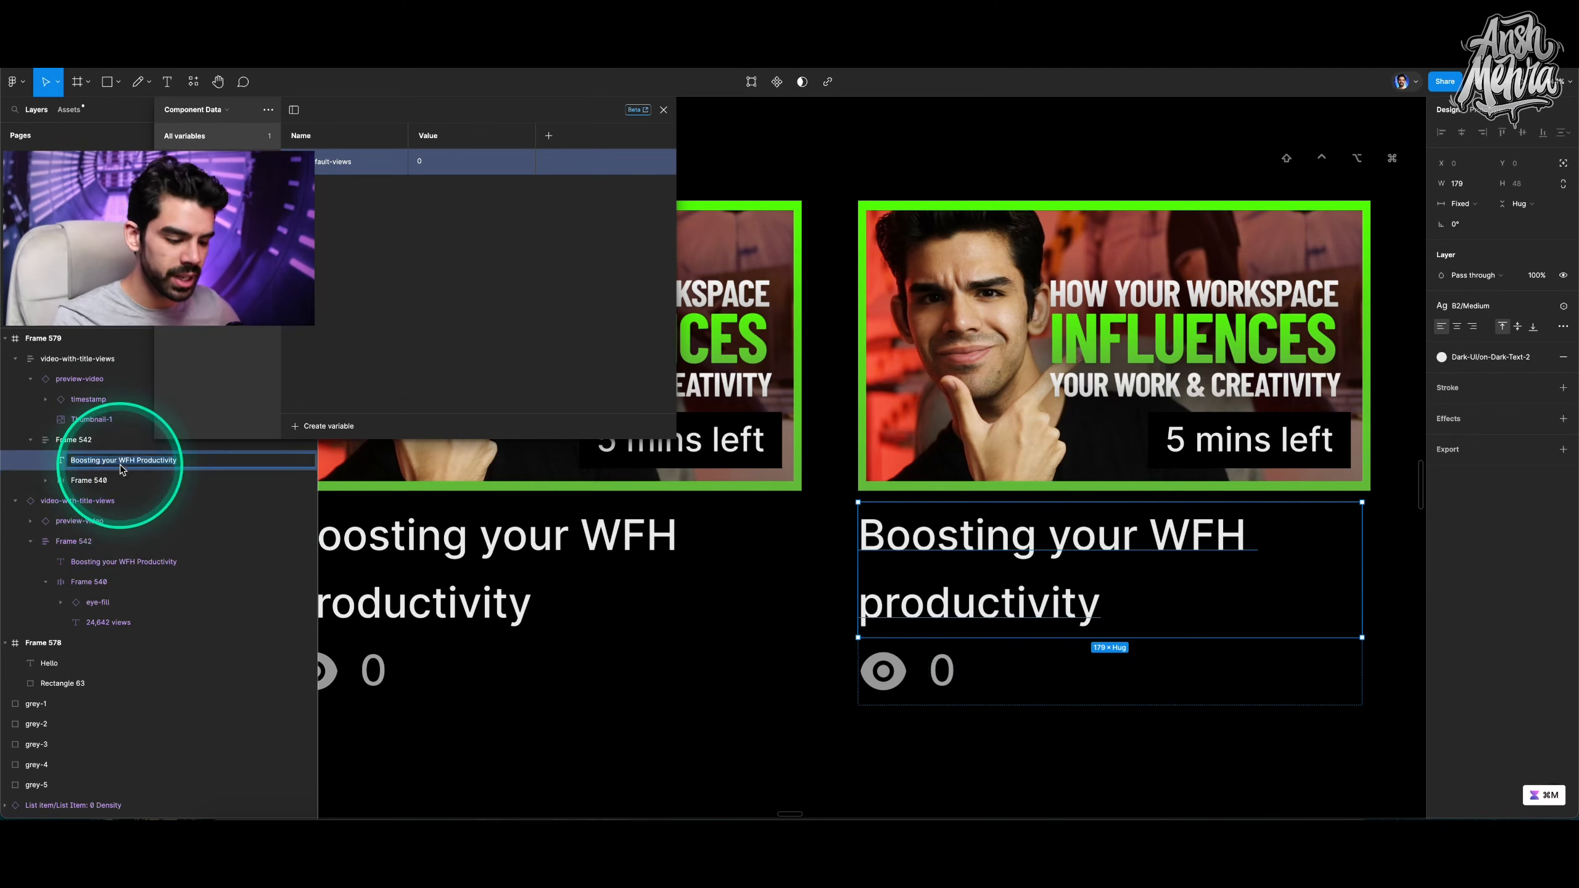
{"action": "type", "text": "video-title"}
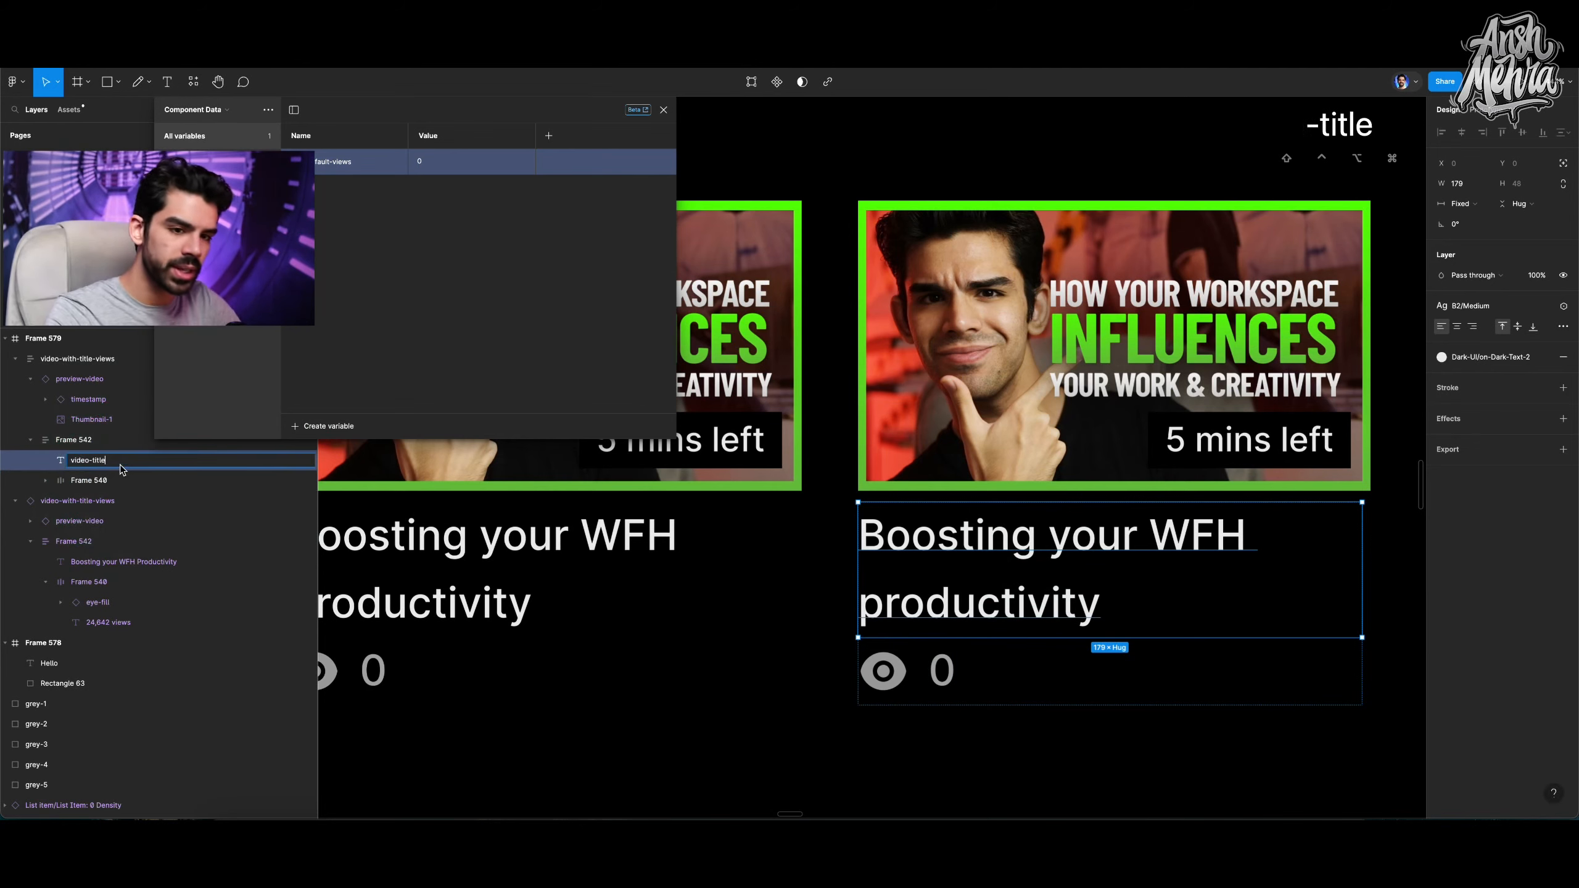
Duplicate the view count text and wrap both texts in an auto layout frame with a 4 gap.
{"action": "left_click", "coordinate": [955, 672], "text": "super"}
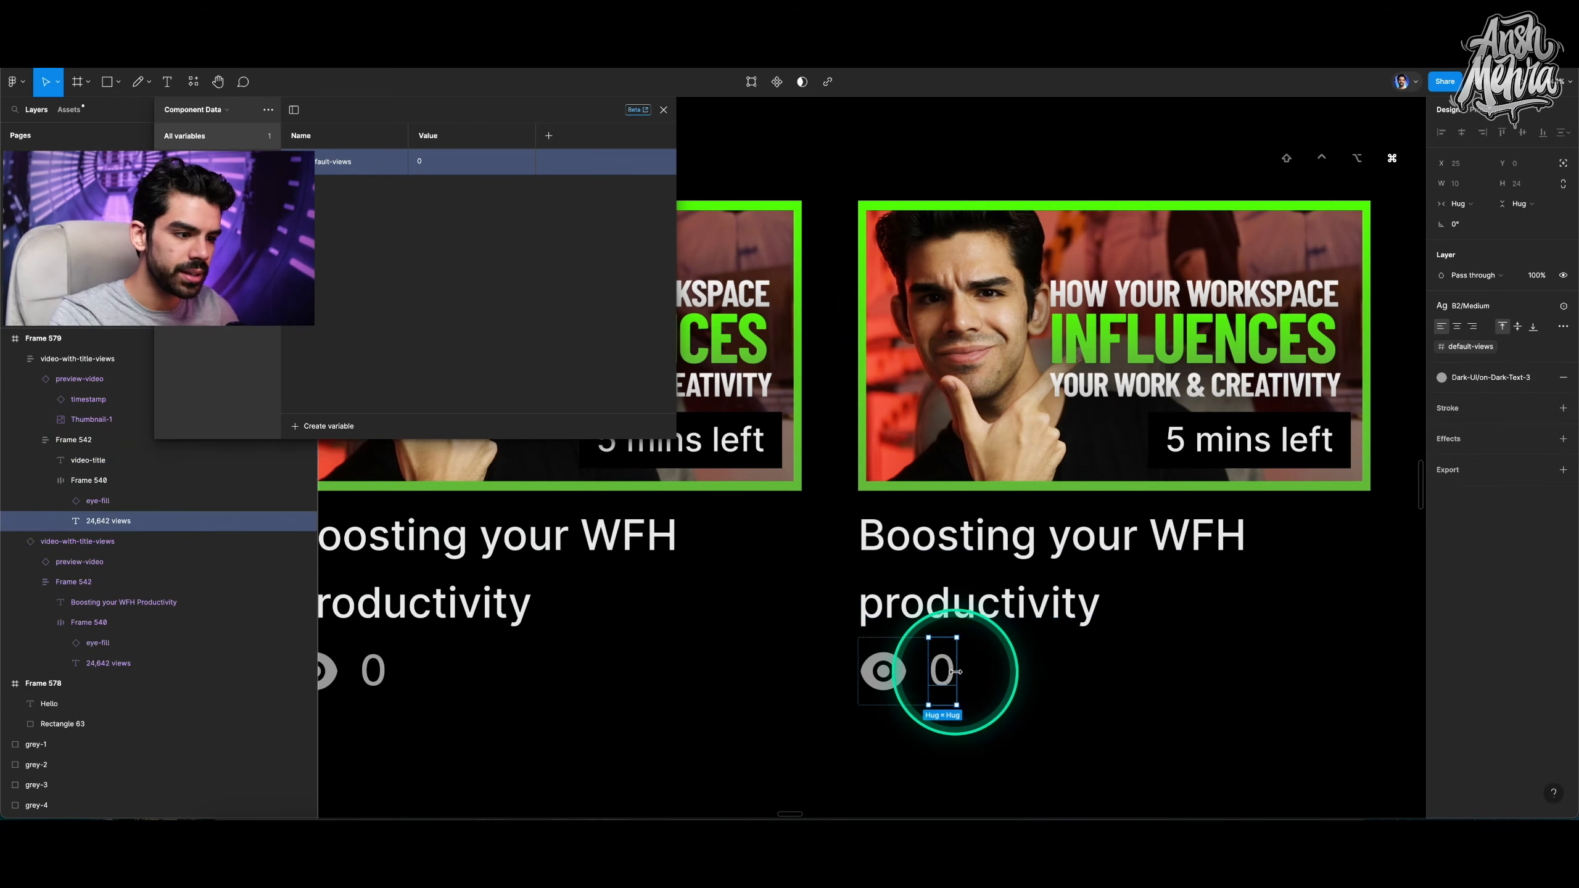
{"action": "key", "text": "super+d"}
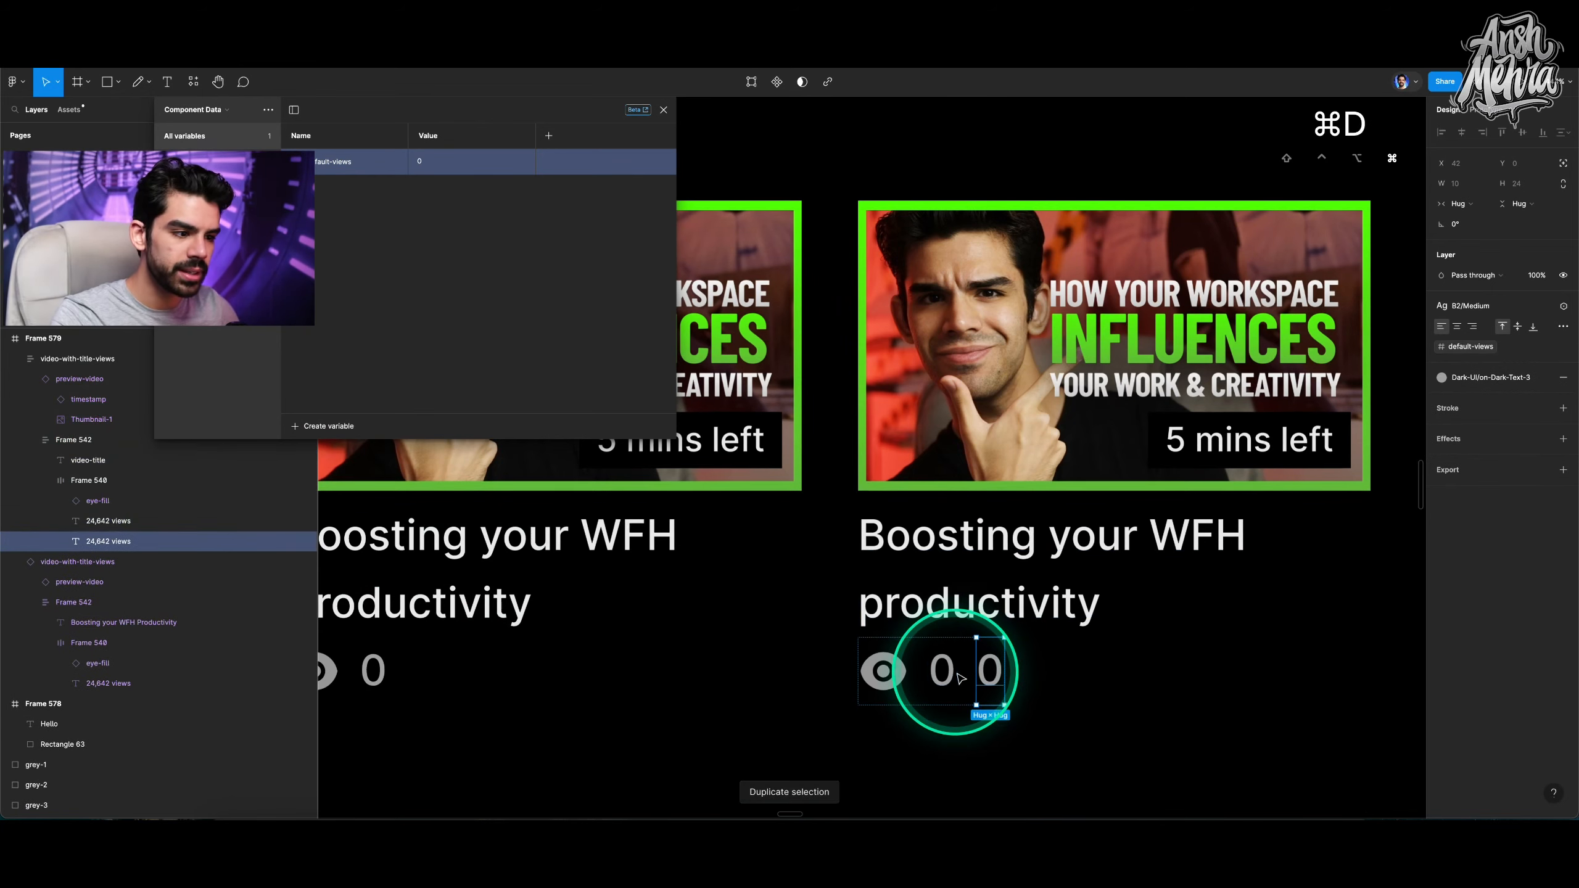
{"action": "left_click", "coordinate": [128, 529], "text": "shift"}
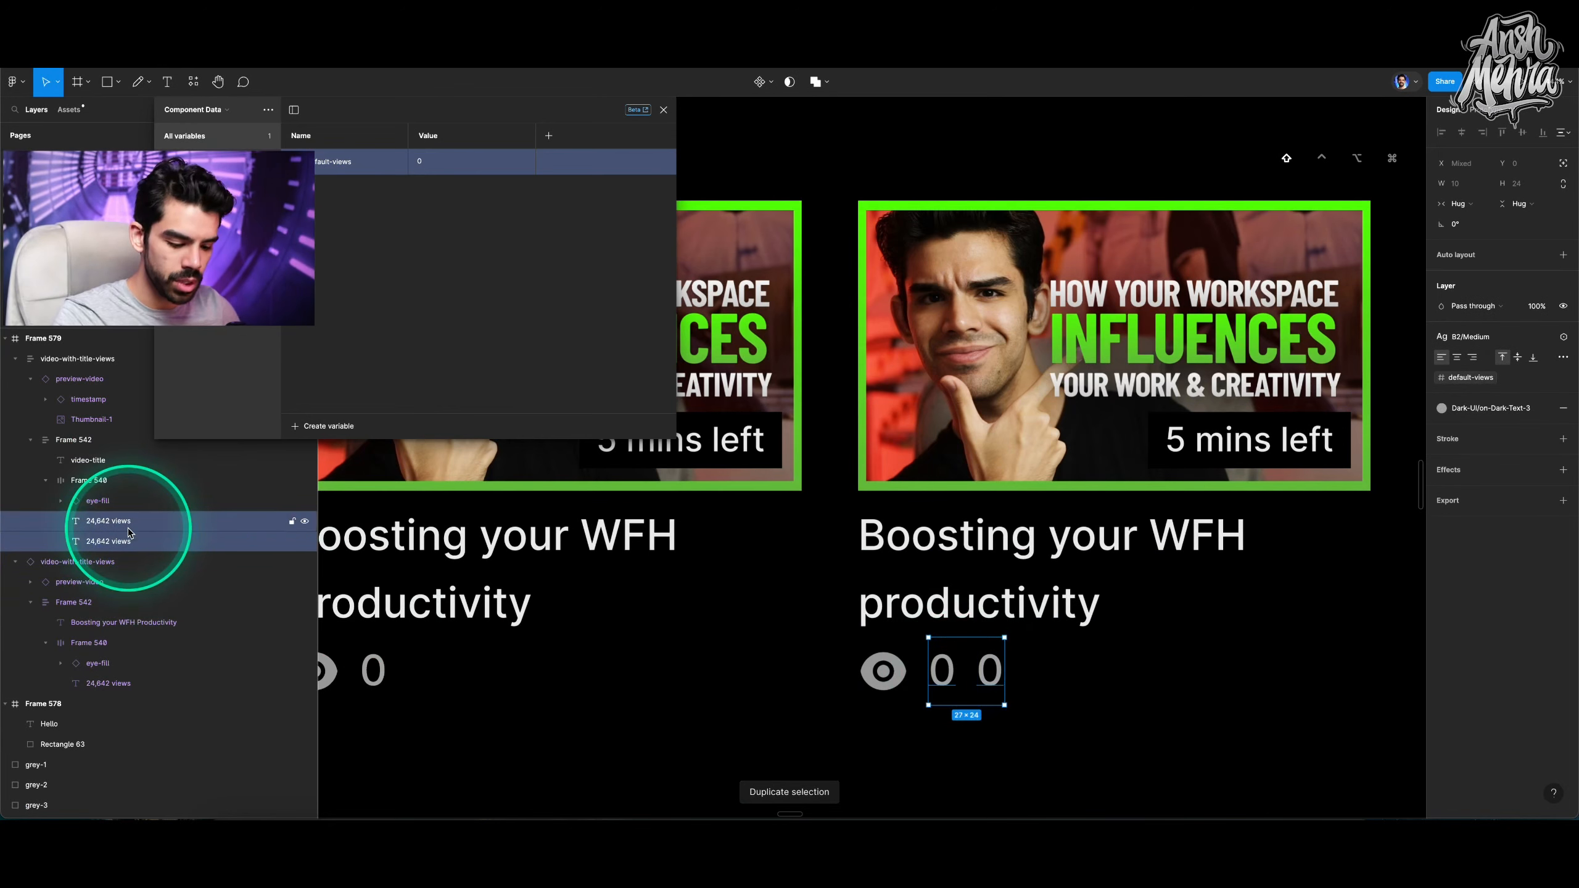
{"action": "key", "text": "shift+a"}
{"action": "left_click", "coordinate": [1459, 341]}
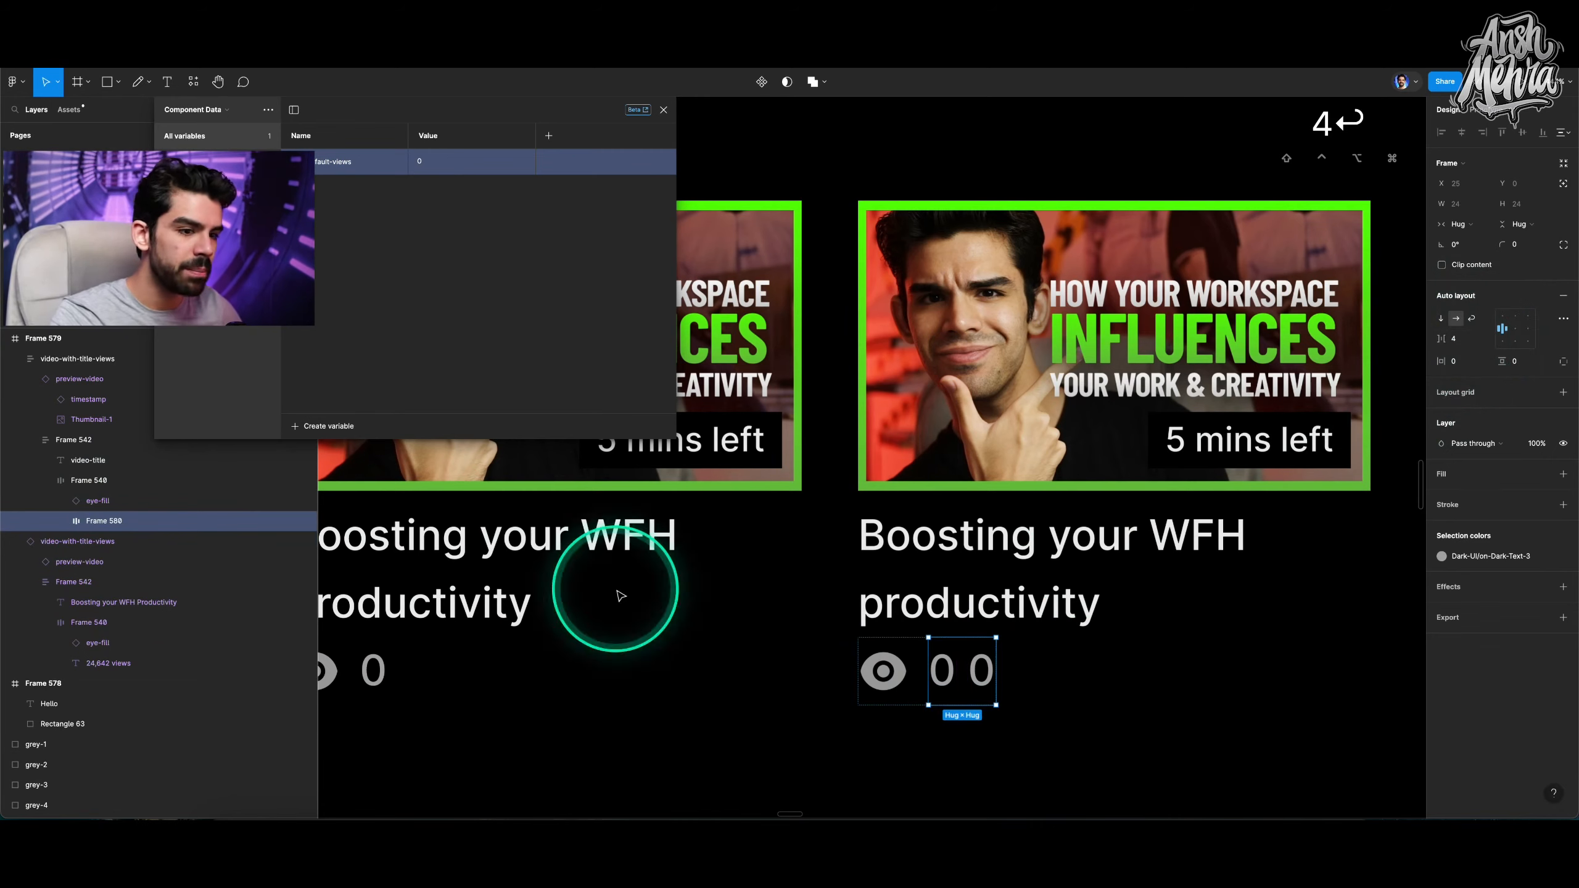
Rename the two text layers view-count and term-views, and change the term-views text to views.
{"action": "left_click", "coordinate": [926, 665], "text": "super"}
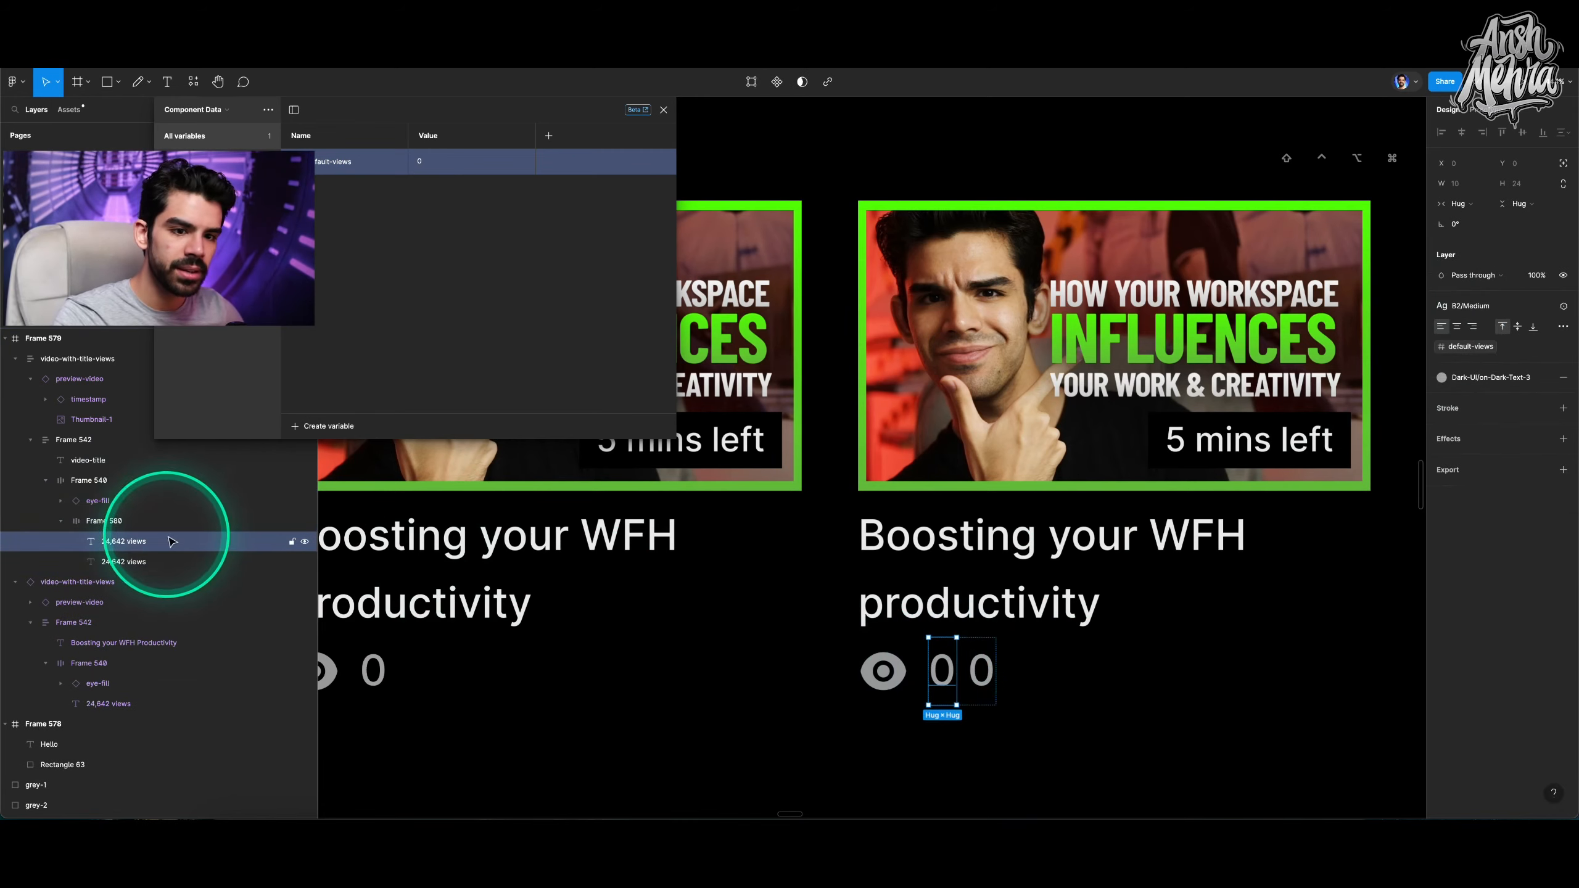
{"action": "double_click", "coordinate": [125, 542]}
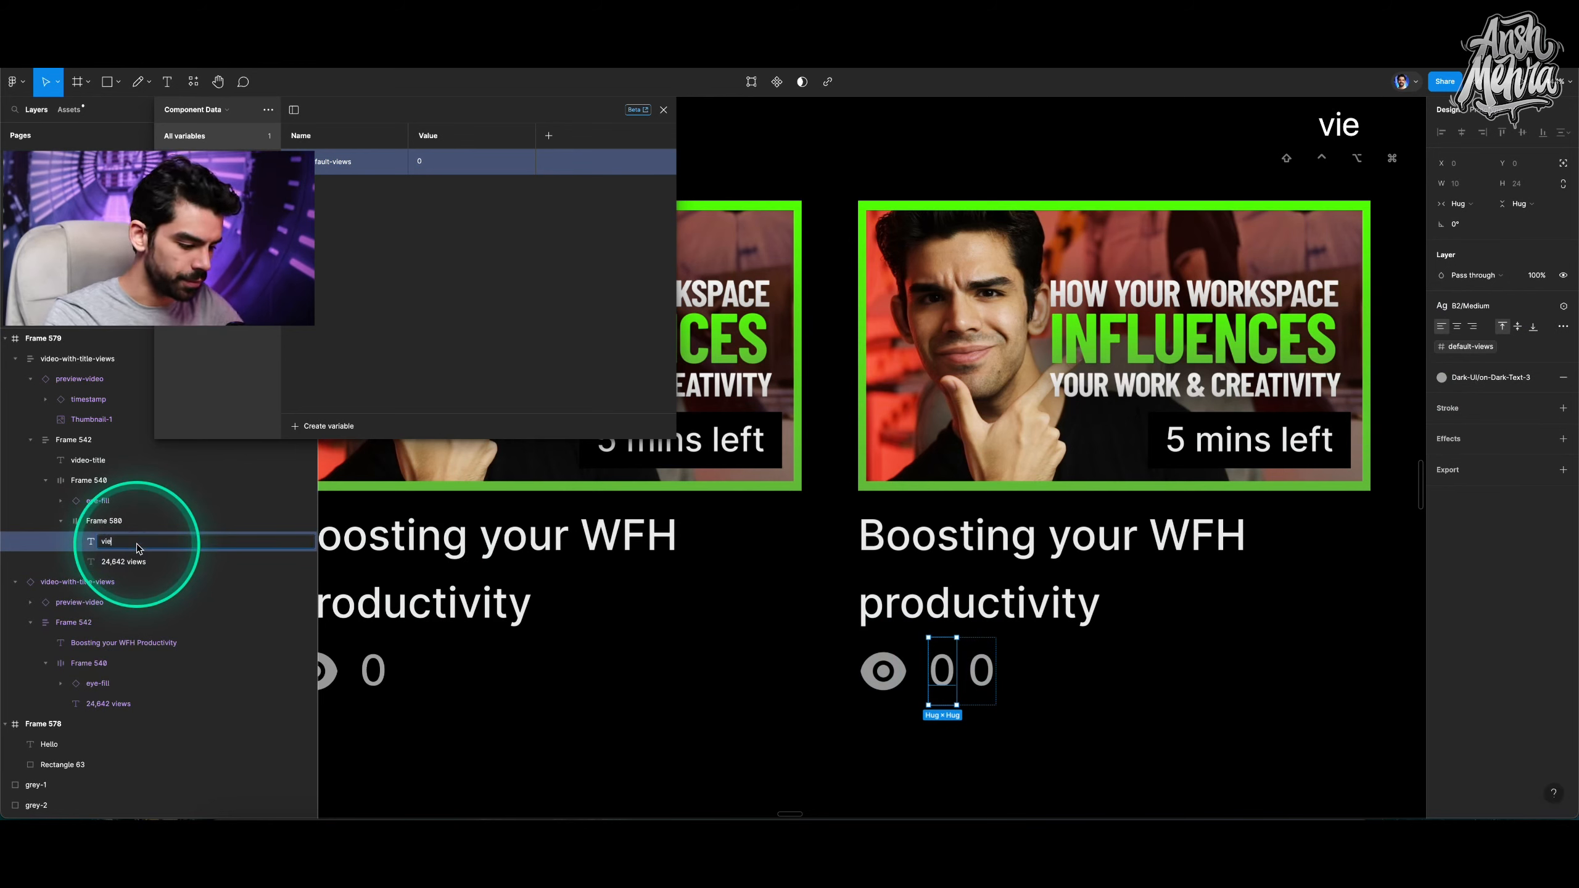
{"action": "type", "text": "view-count"}
{"action": "key", "text": "Return"}
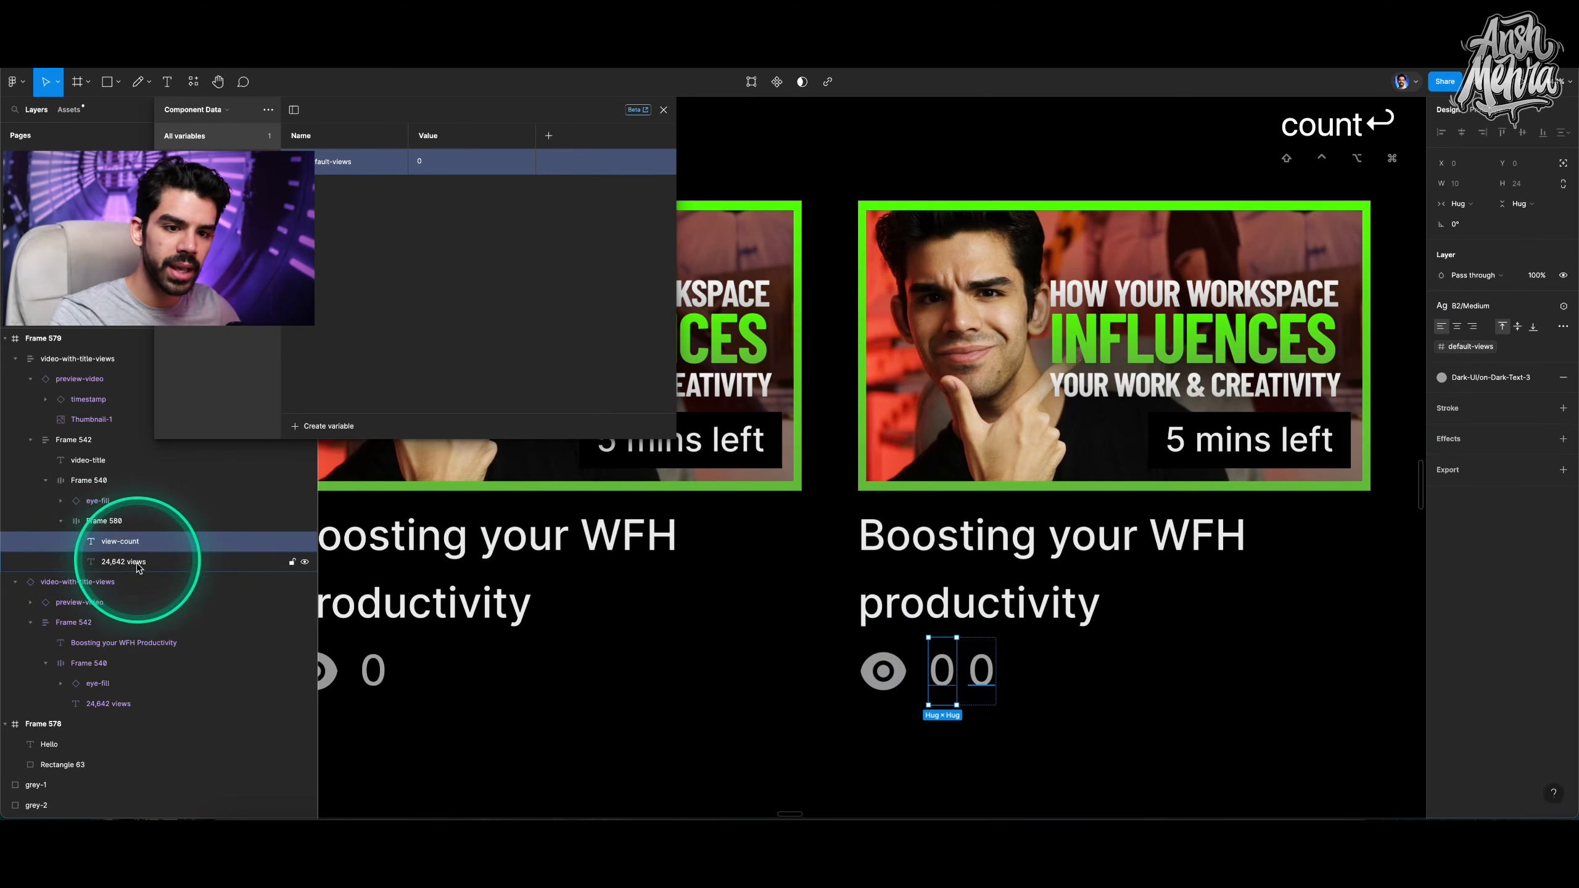
{"action": "double_click", "coordinate": [125, 563]}
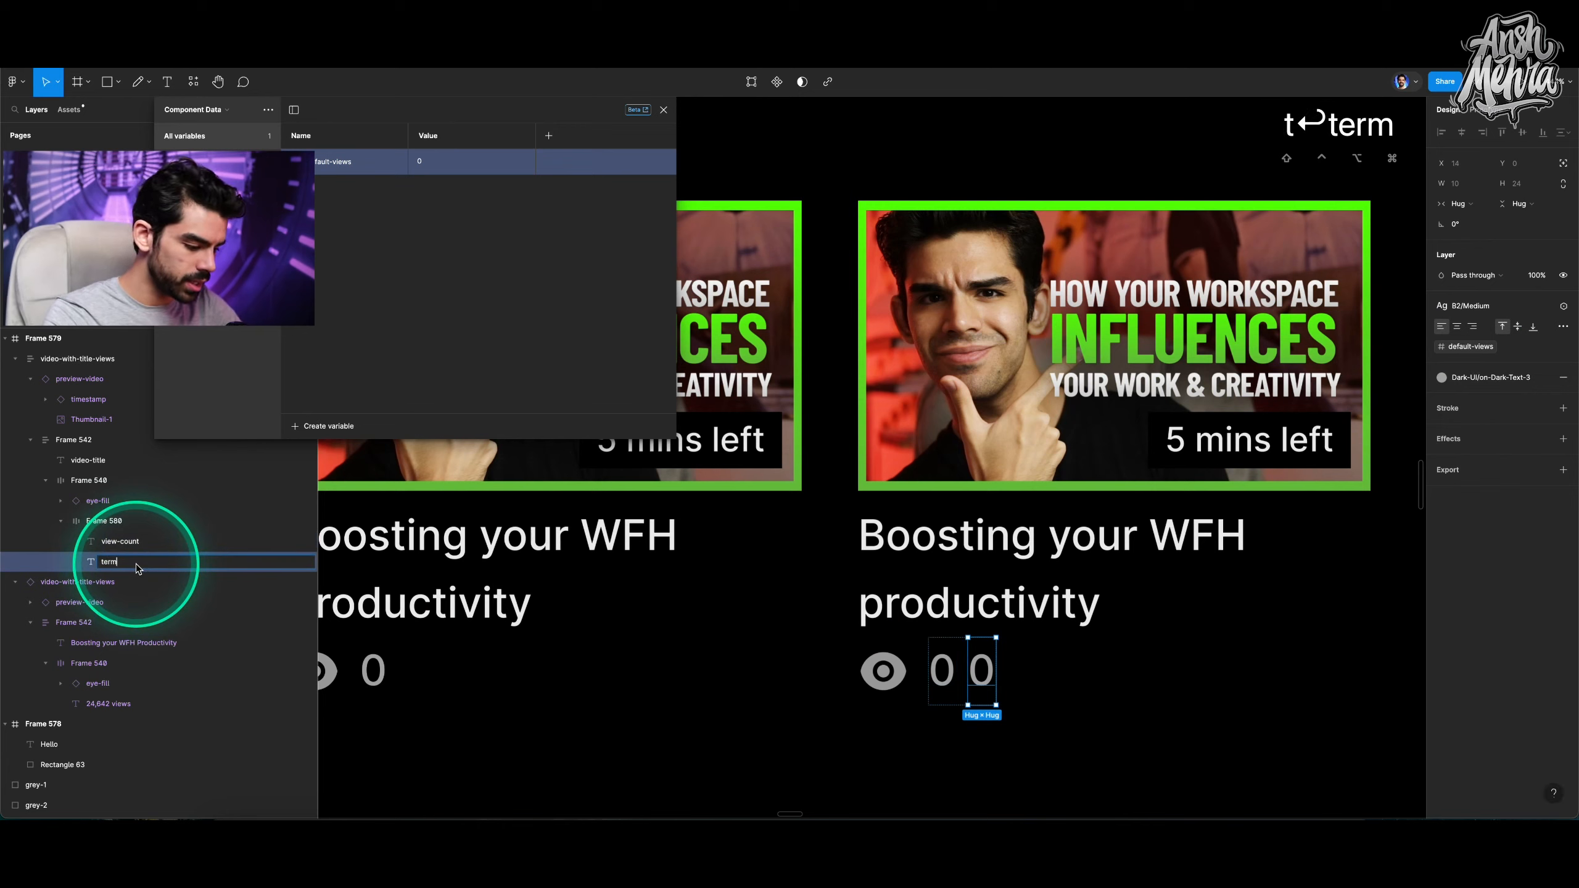
{"action": "type", "text": "ews"}
{"action": "key", "text": "Return"}
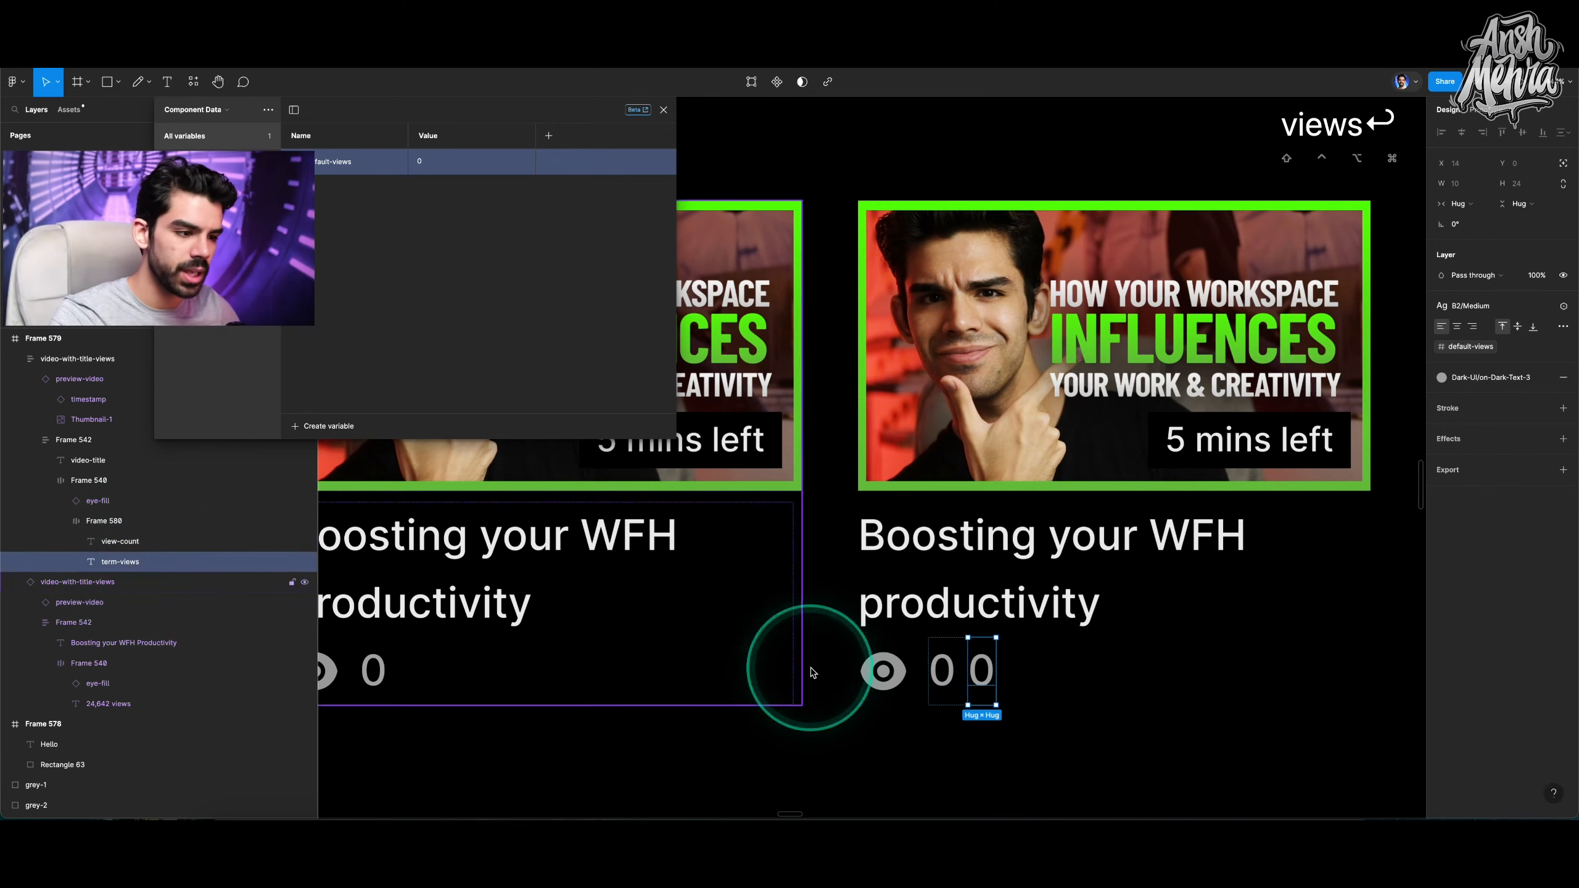
{"action": "double_click", "coordinate": [982, 671]}
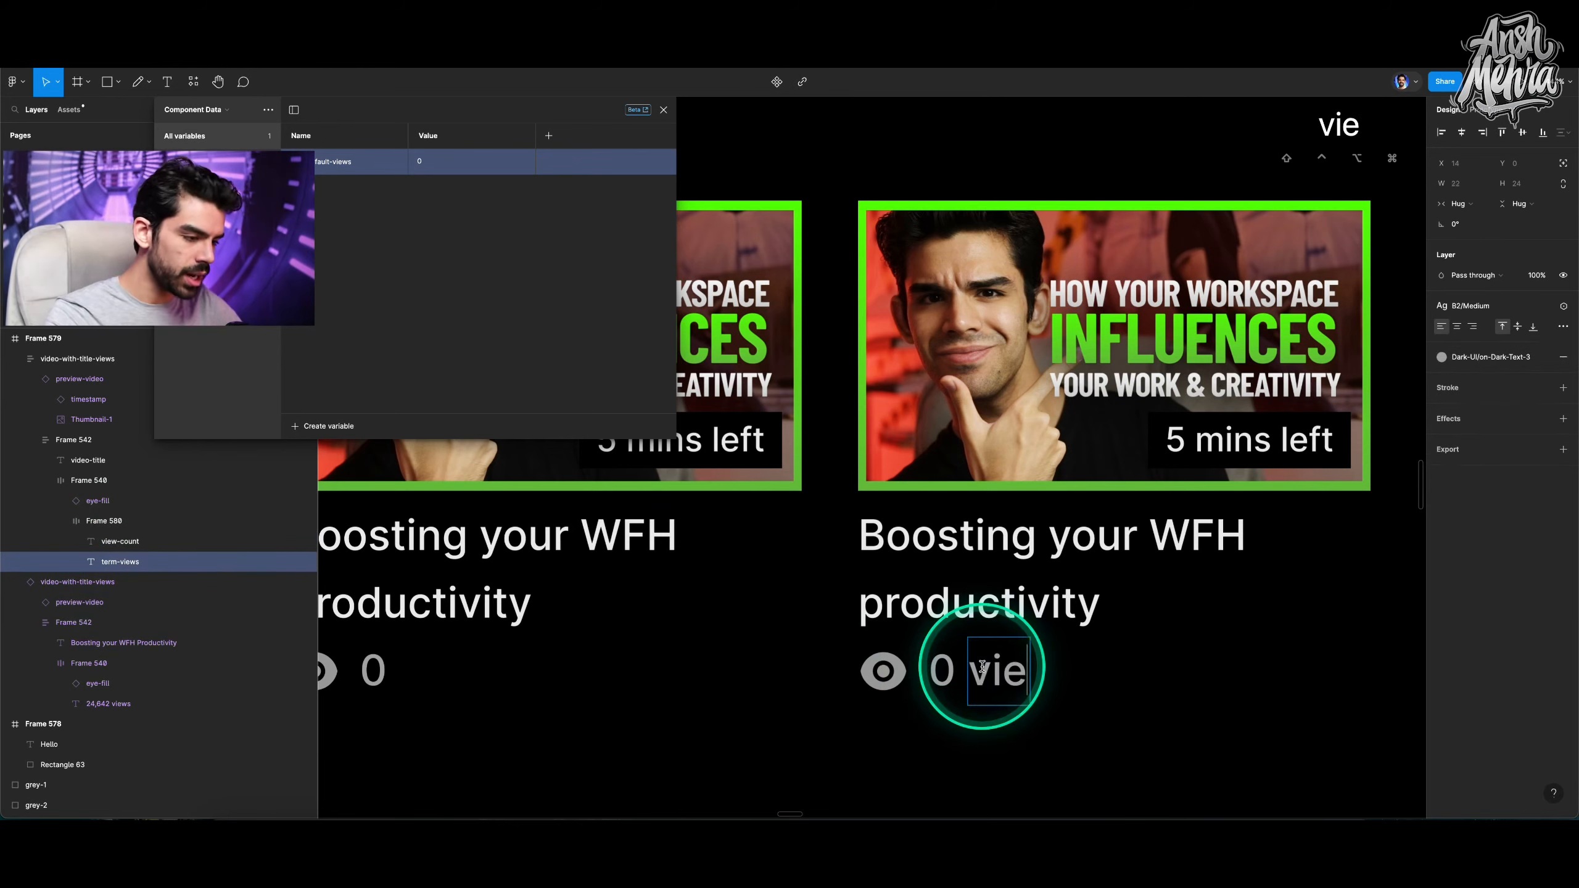
{"action": "key", "text": "Escape"}
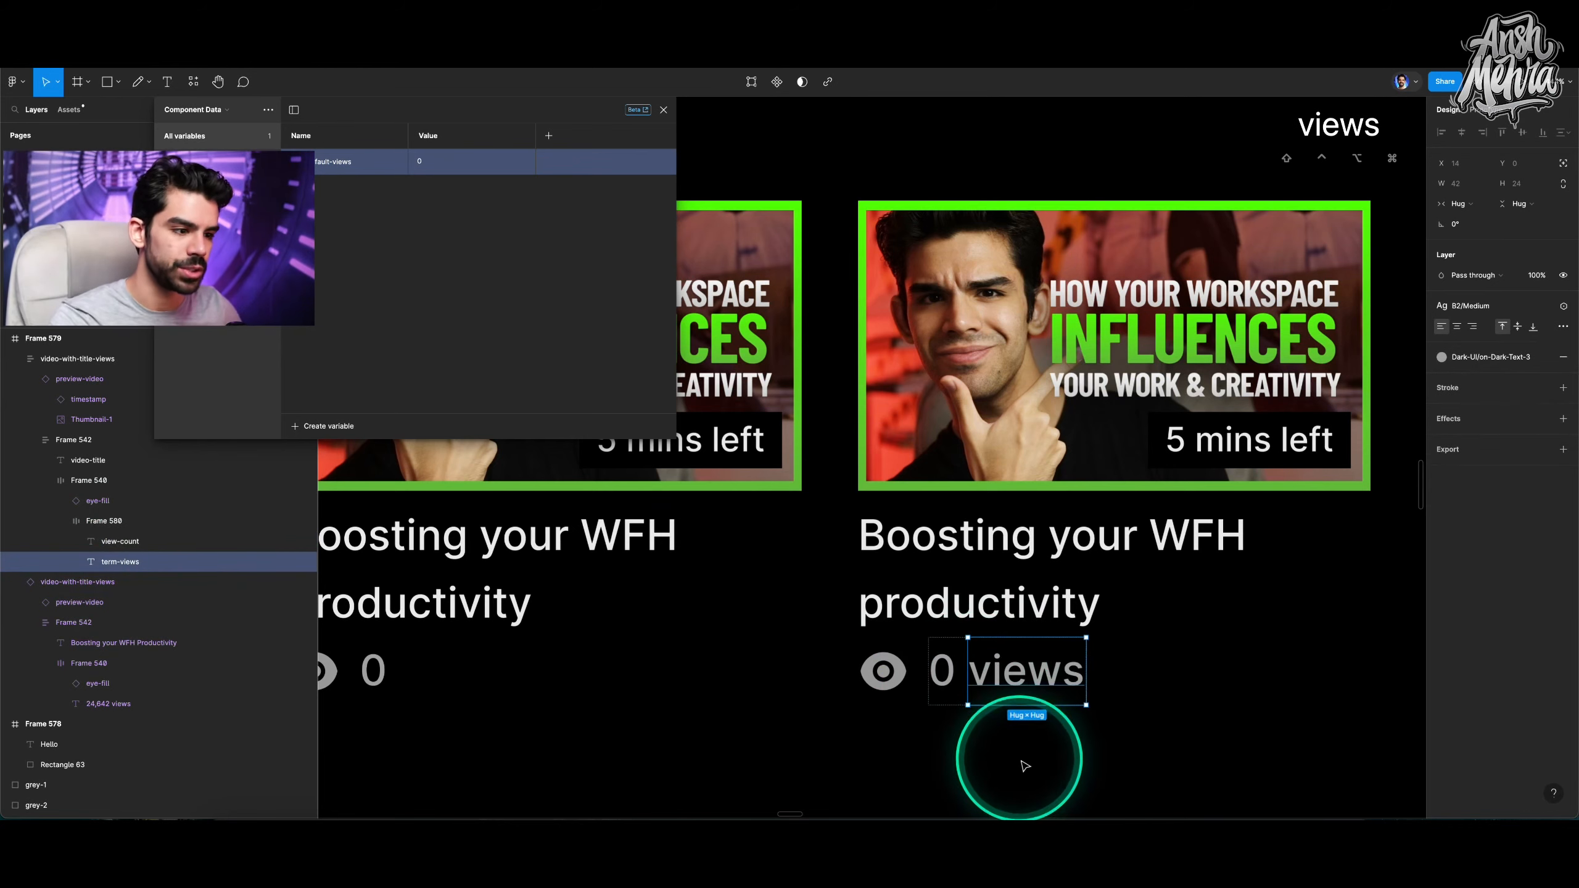
Set the default-views variable's value to 100.
{"action": "left_click", "coordinate": [943, 670]}
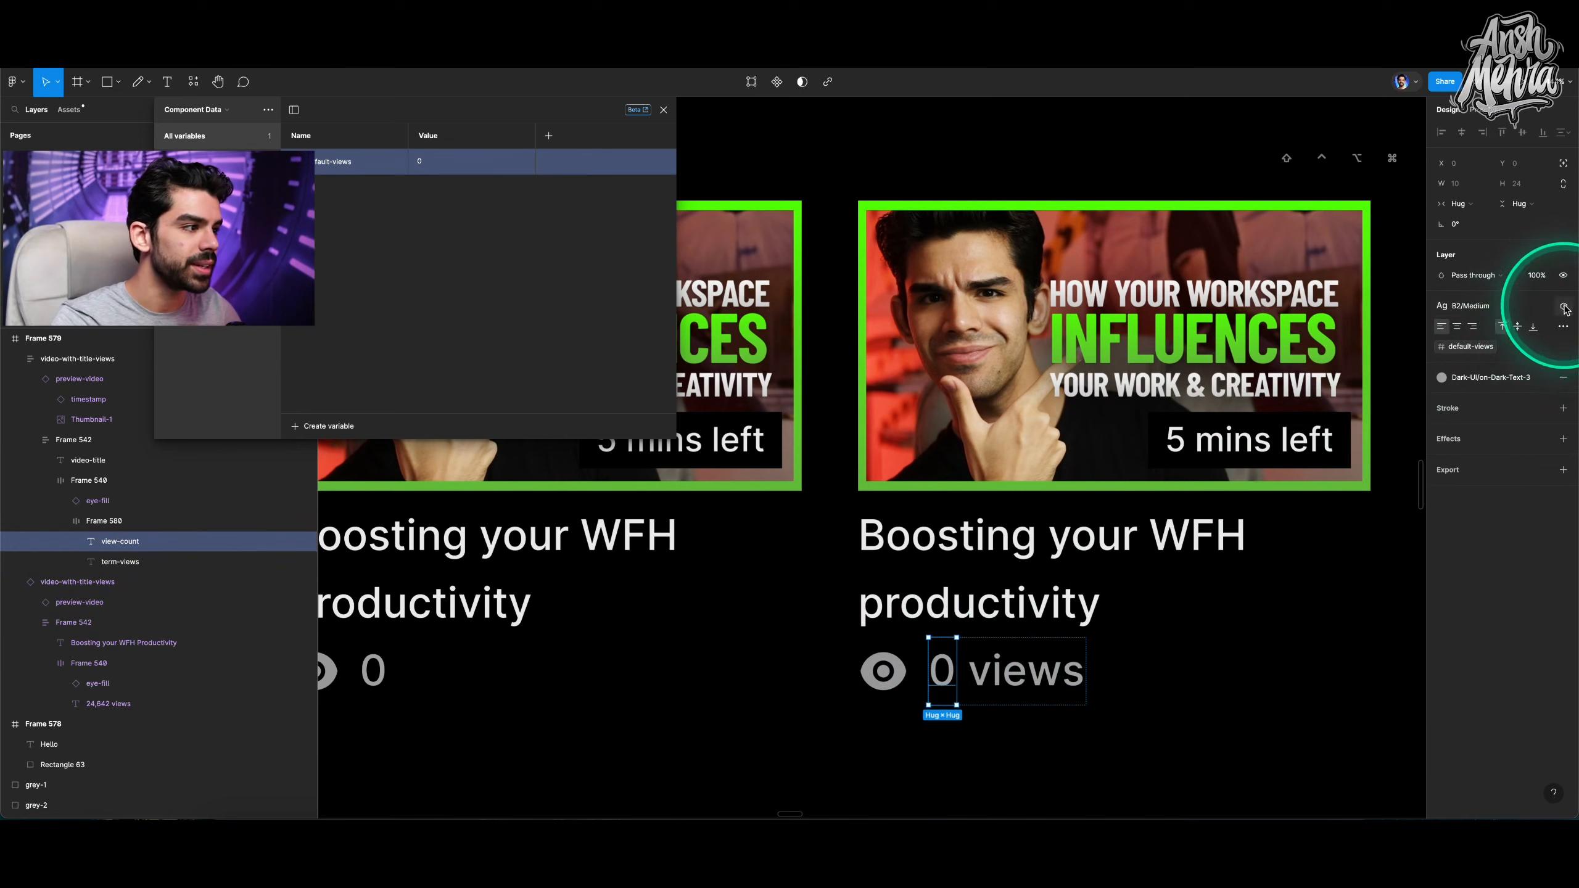
{"action": "left_click", "coordinate": [1483, 384]}
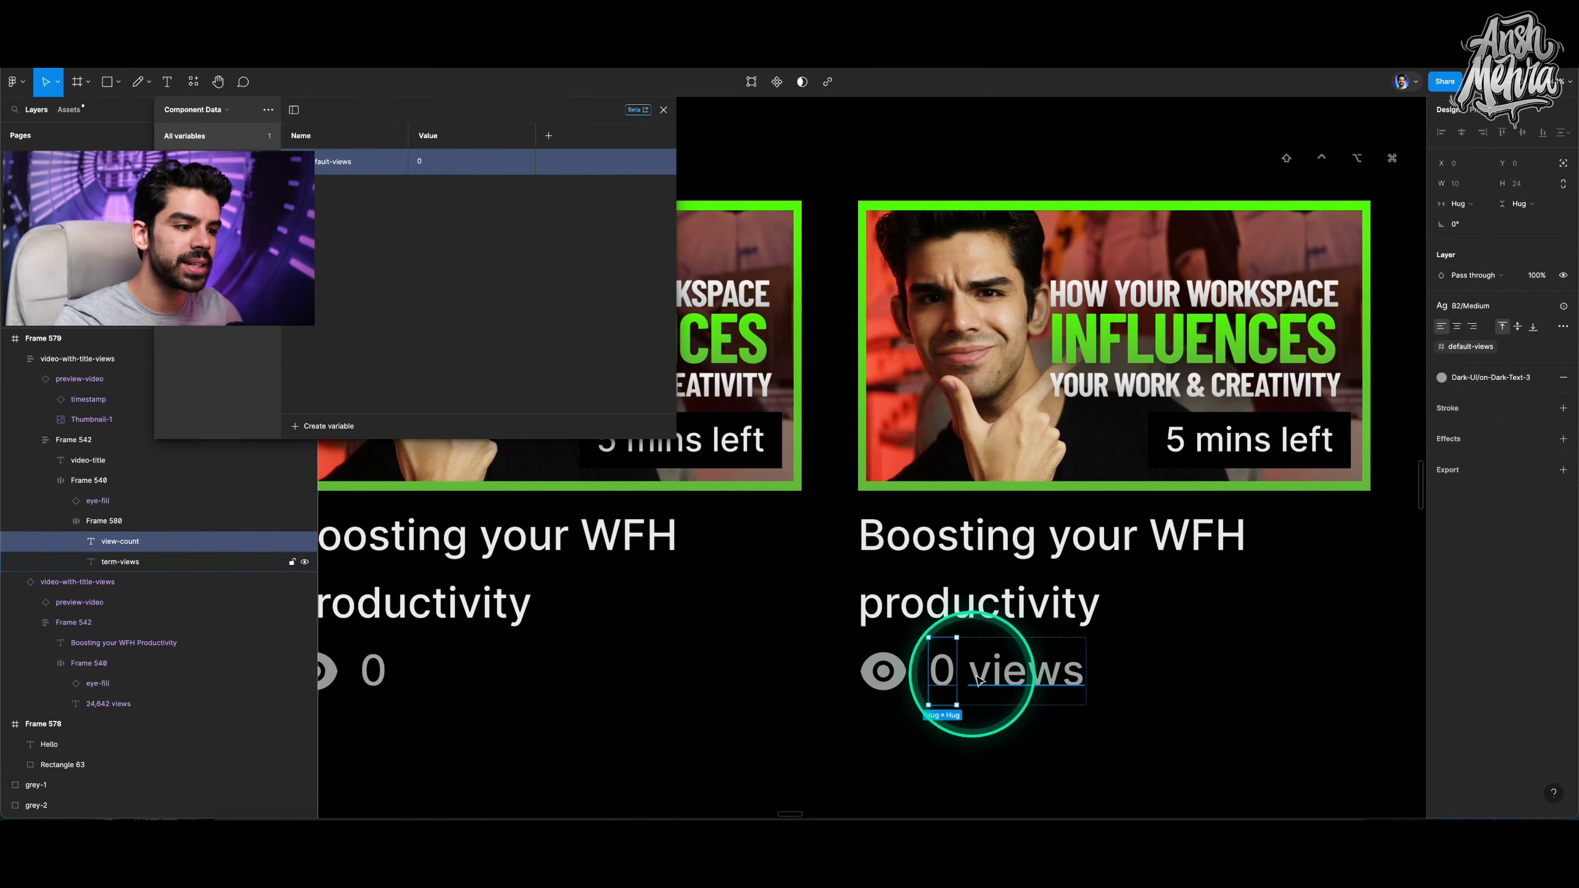
{"action": "left_click", "coordinate": [428, 162]}
{"action": "type", "text": "100"}
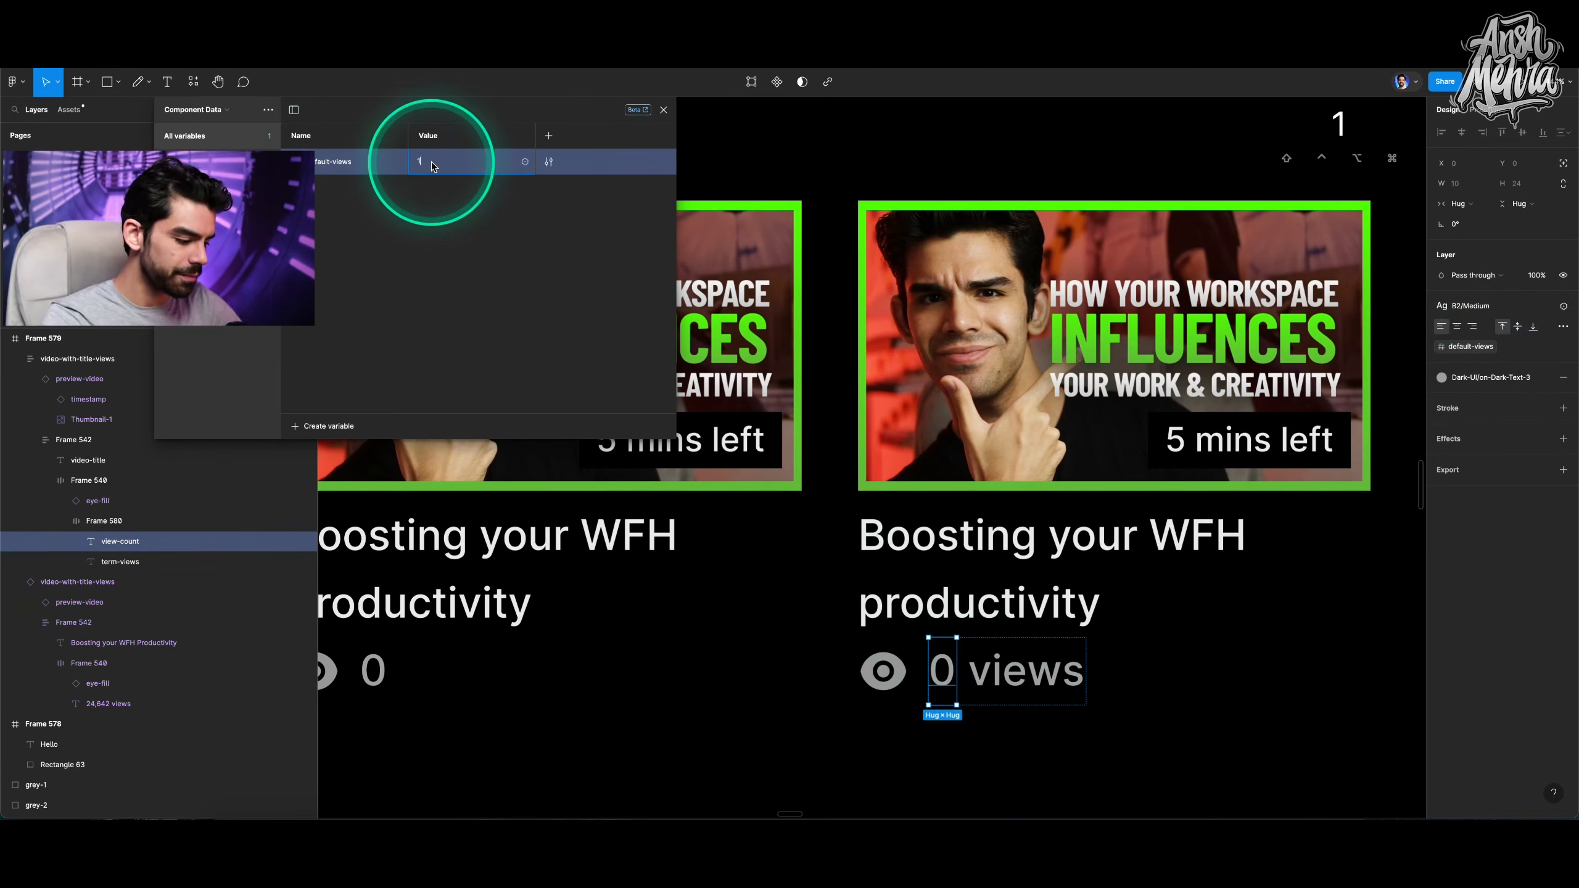
{"action": "key", "text": "Return"}
Delete the original video card from the black frame and select the frame.
{"action": "scroll", "coordinate": [1060, 444], "scroll_direction": "down", "scroll_amount": 5}
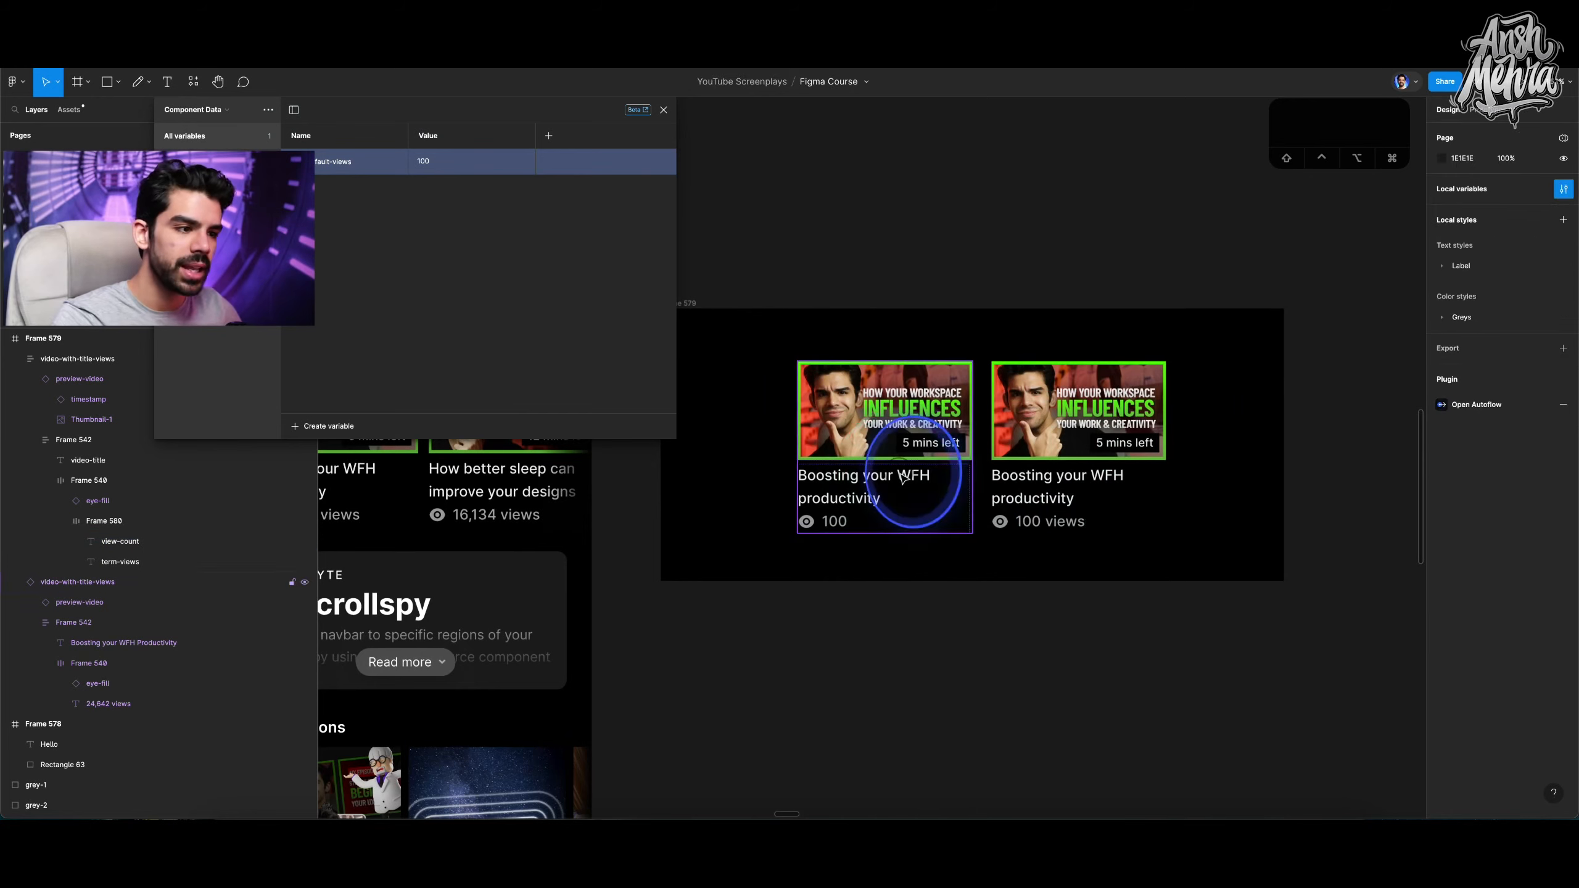
{"action": "left_click", "coordinate": [903, 478]}
{"action": "key", "text": "BackSpace"}
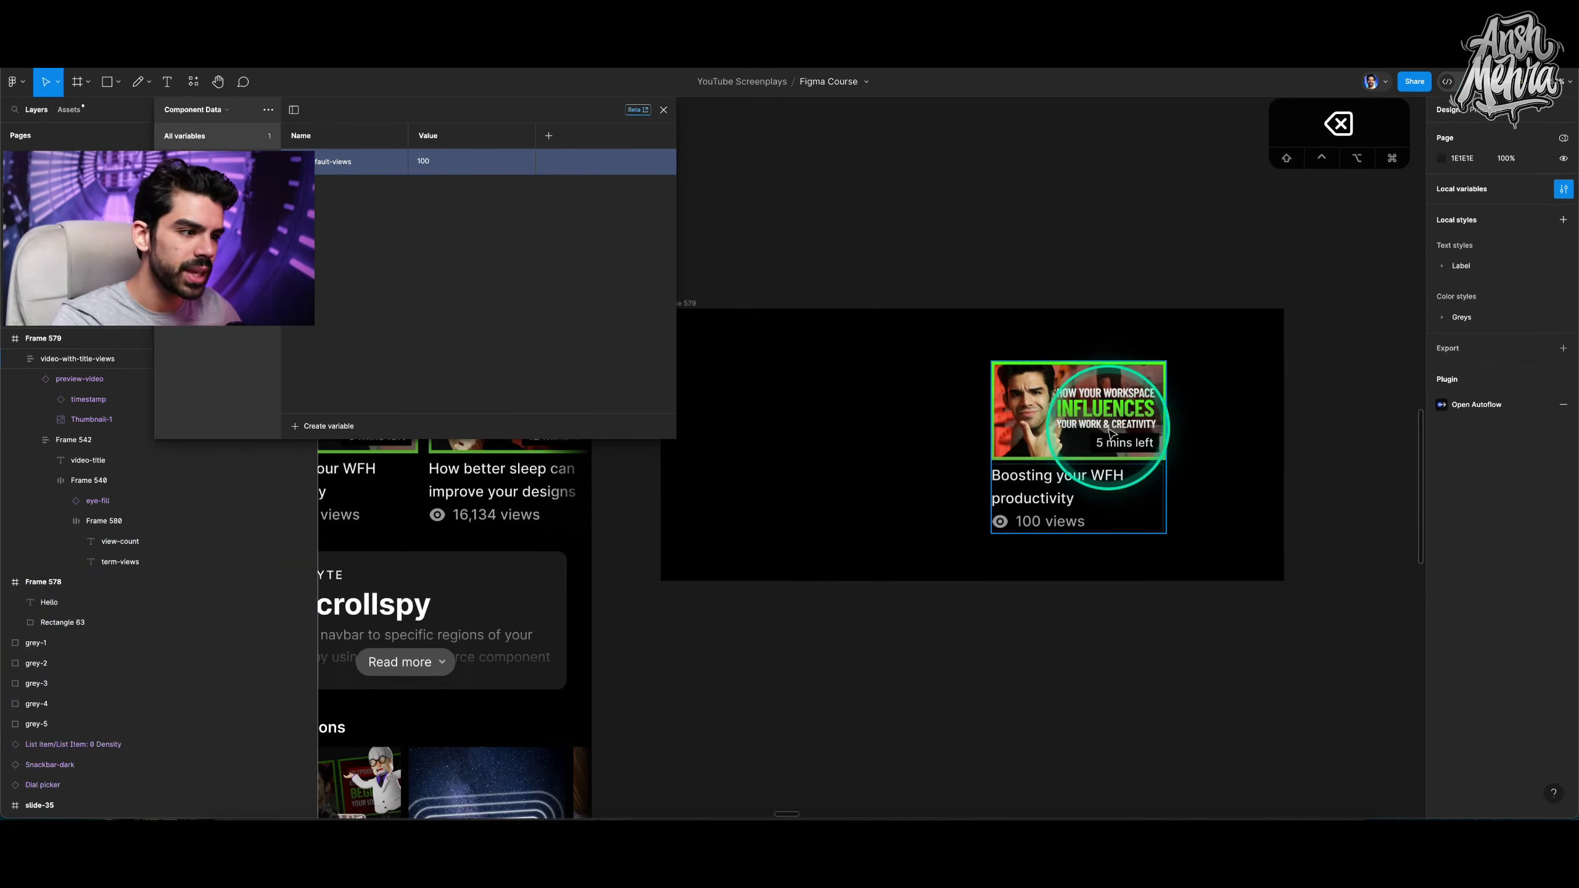
{"action": "left_click", "coordinate": [1113, 436]}
{"action": "scroll", "coordinate": [808, 329], "scroll_direction": "down", "scroll_amount": 3}
{"action": "left_click", "coordinate": [796, 337]}
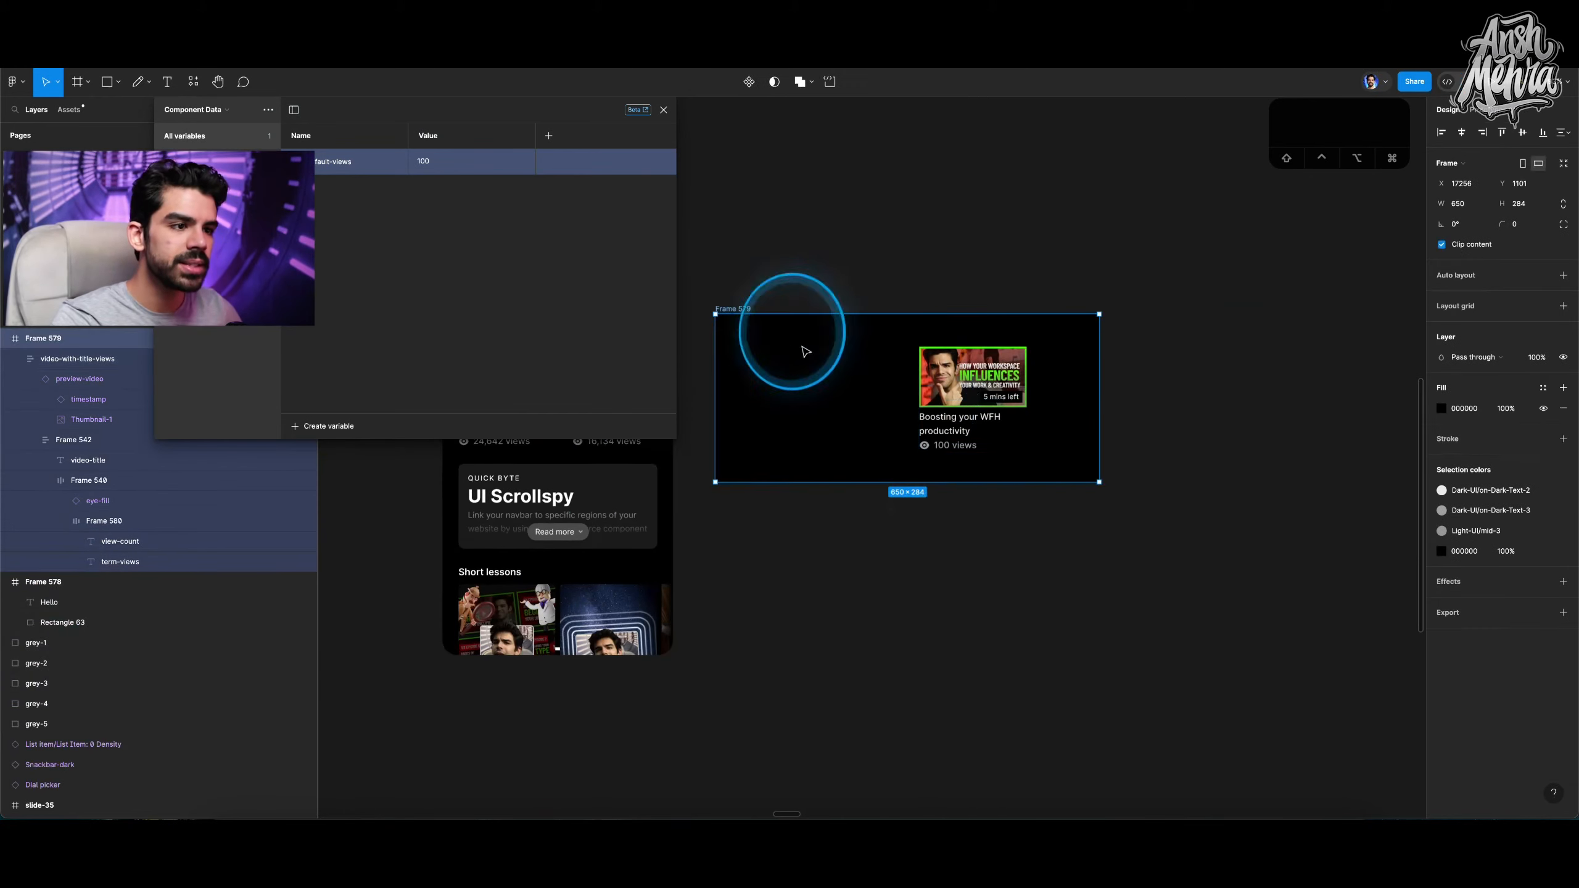
Make the black frame taller and move the video card toward its left side.
{"action": "key", "text": "v"}
{"action": "left_click_drag", "start_coordinate": [914, 536], "coordinate": [924, 581]}
{"action": "left_click", "coordinate": [967, 425]}
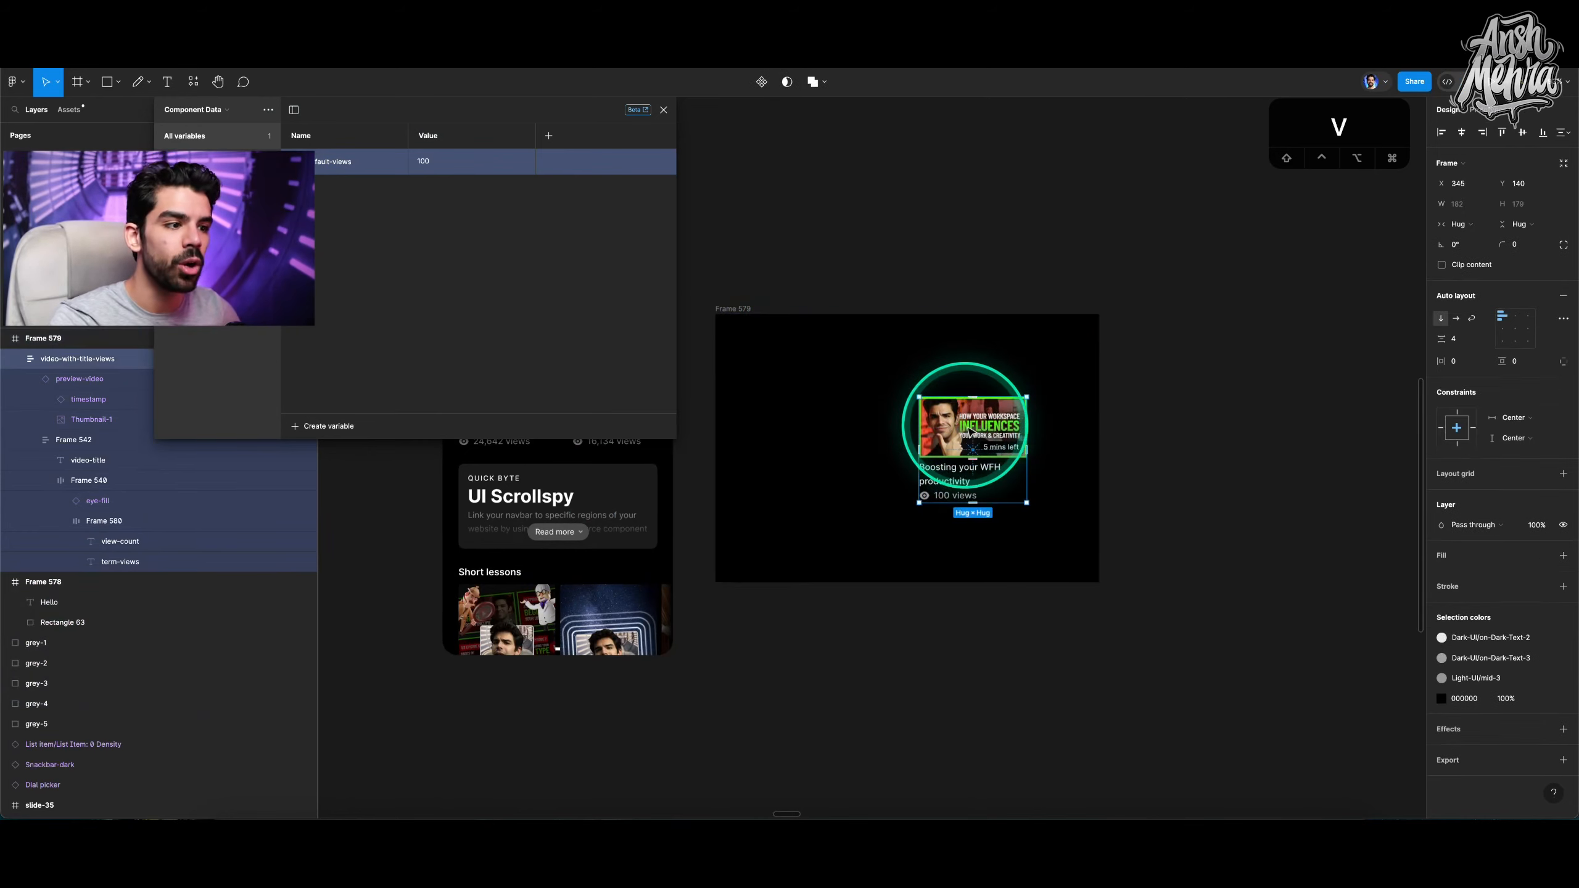
{"action": "left_click_drag", "start_coordinate": [967, 427], "coordinate": [832, 459]}
Copy the Resume watching heading from the phone mockup into the black frame above the video card.
{"action": "scroll", "coordinate": [814, 457], "scroll_direction": "left", "scroll_amount": 6}
{"action": "scroll", "coordinate": [814, 457], "scroll_direction": "up", "scroll_amount": 3}
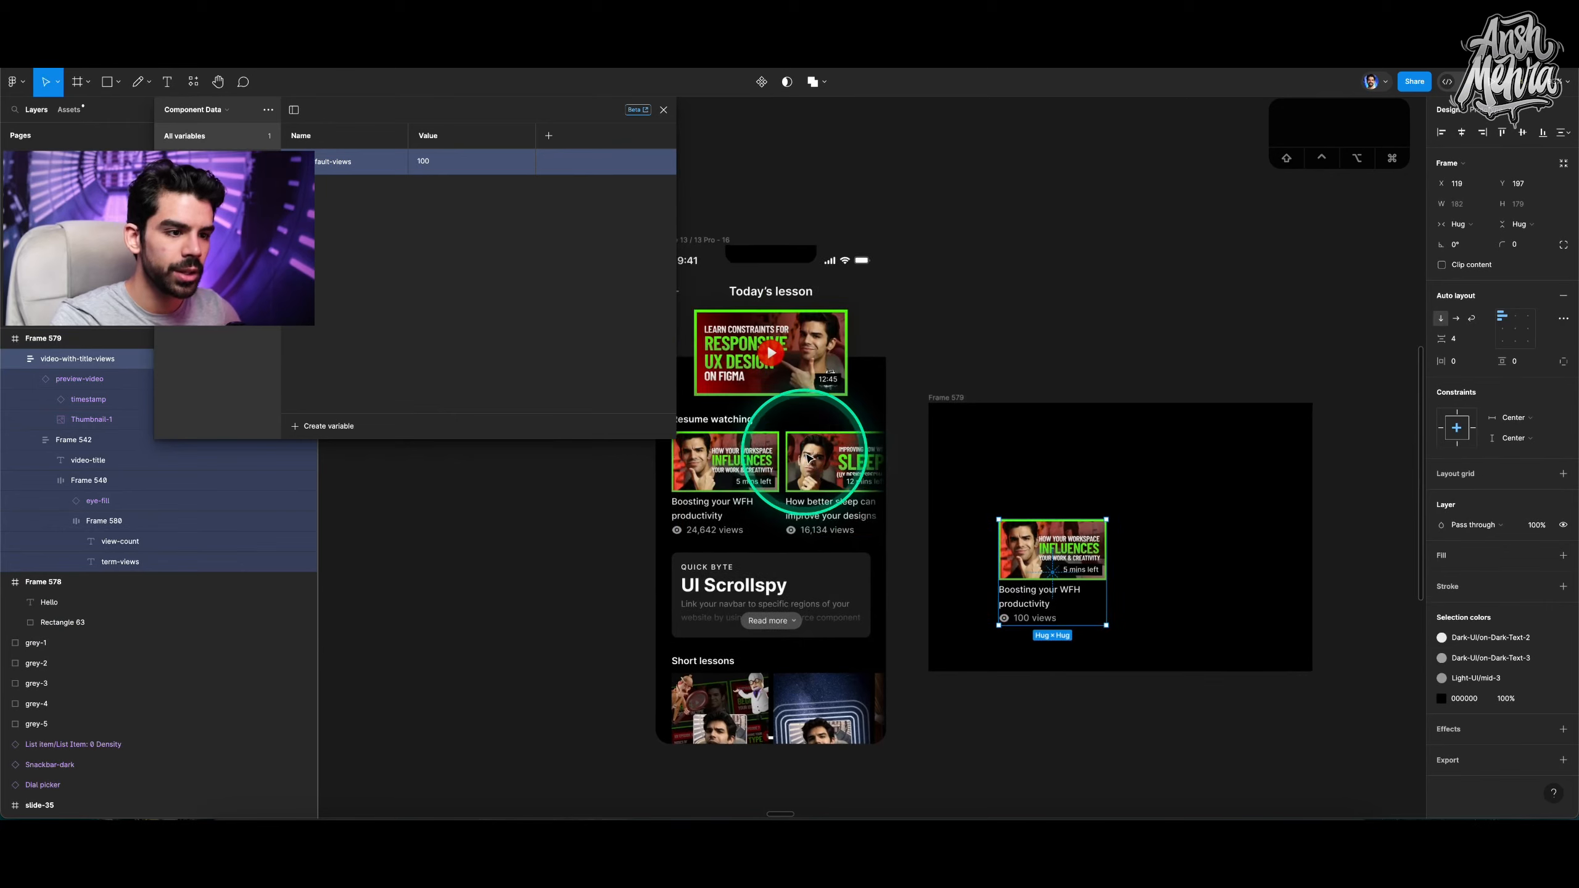
{"action": "left_click", "coordinate": [727, 423]}
{"action": "left_click_drag", "start_coordinate": [728, 425], "coordinate": [1048, 501]}
Extend the black frame to 650 by 881 and move the video card up under the heading.
{"action": "scroll", "coordinate": [1049, 502], "scroll_direction": "up", "scroll_amount": 5}
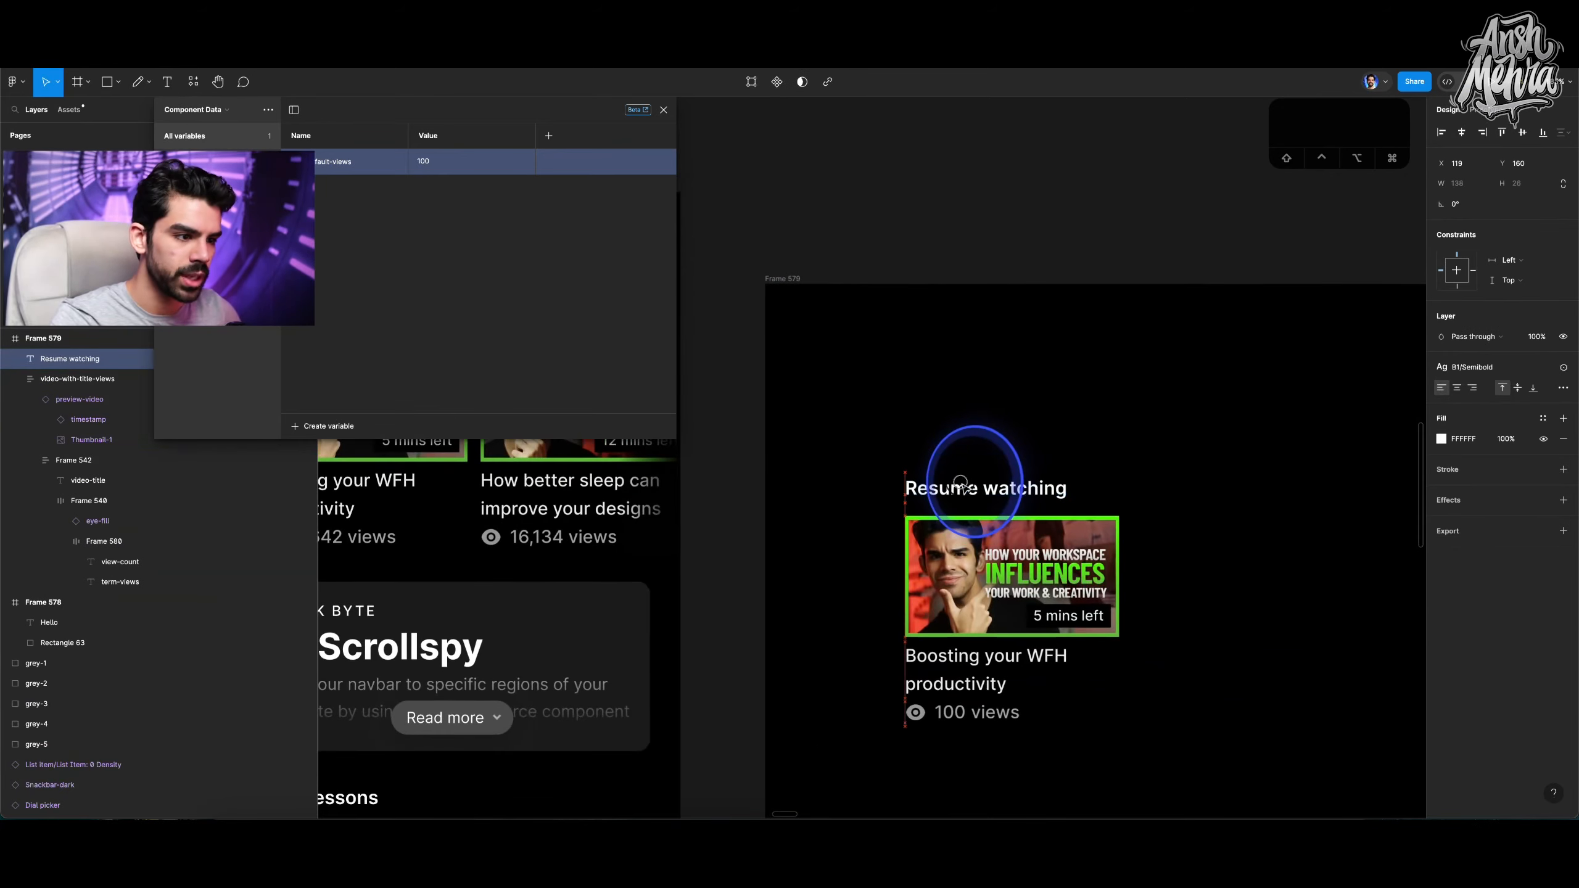
{"action": "scroll", "coordinate": [954, 449], "scroll_direction": "down", "scroll_amount": 5}
{"action": "left_click", "coordinate": [895, 366]}
{"action": "key", "text": "v"}
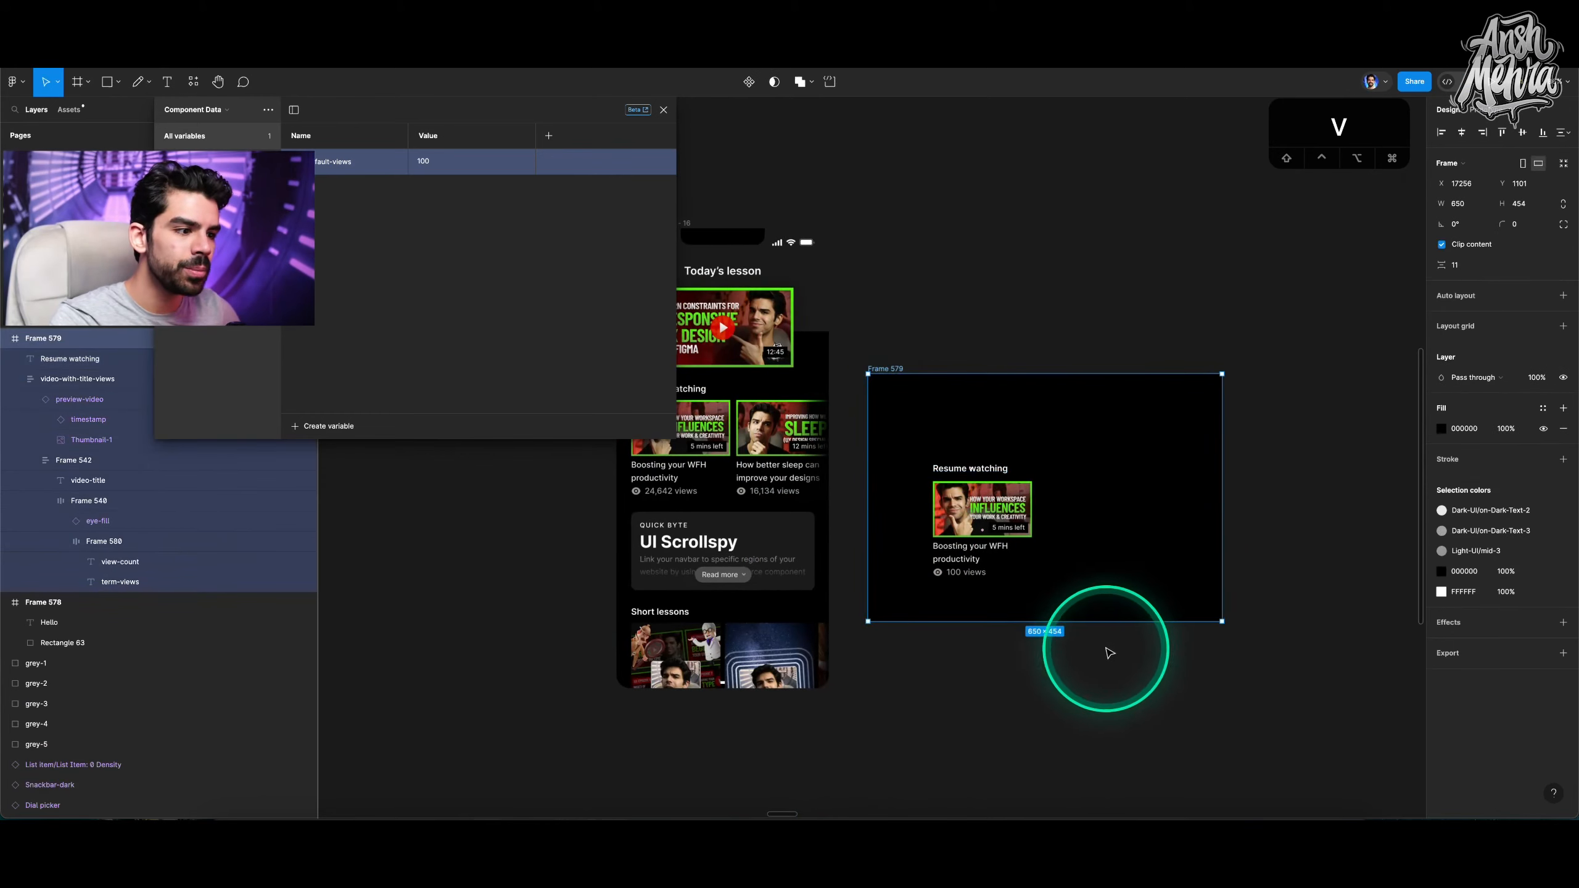
{"action": "left_click_drag", "start_coordinate": [1097, 621], "coordinate": [1092, 742]}
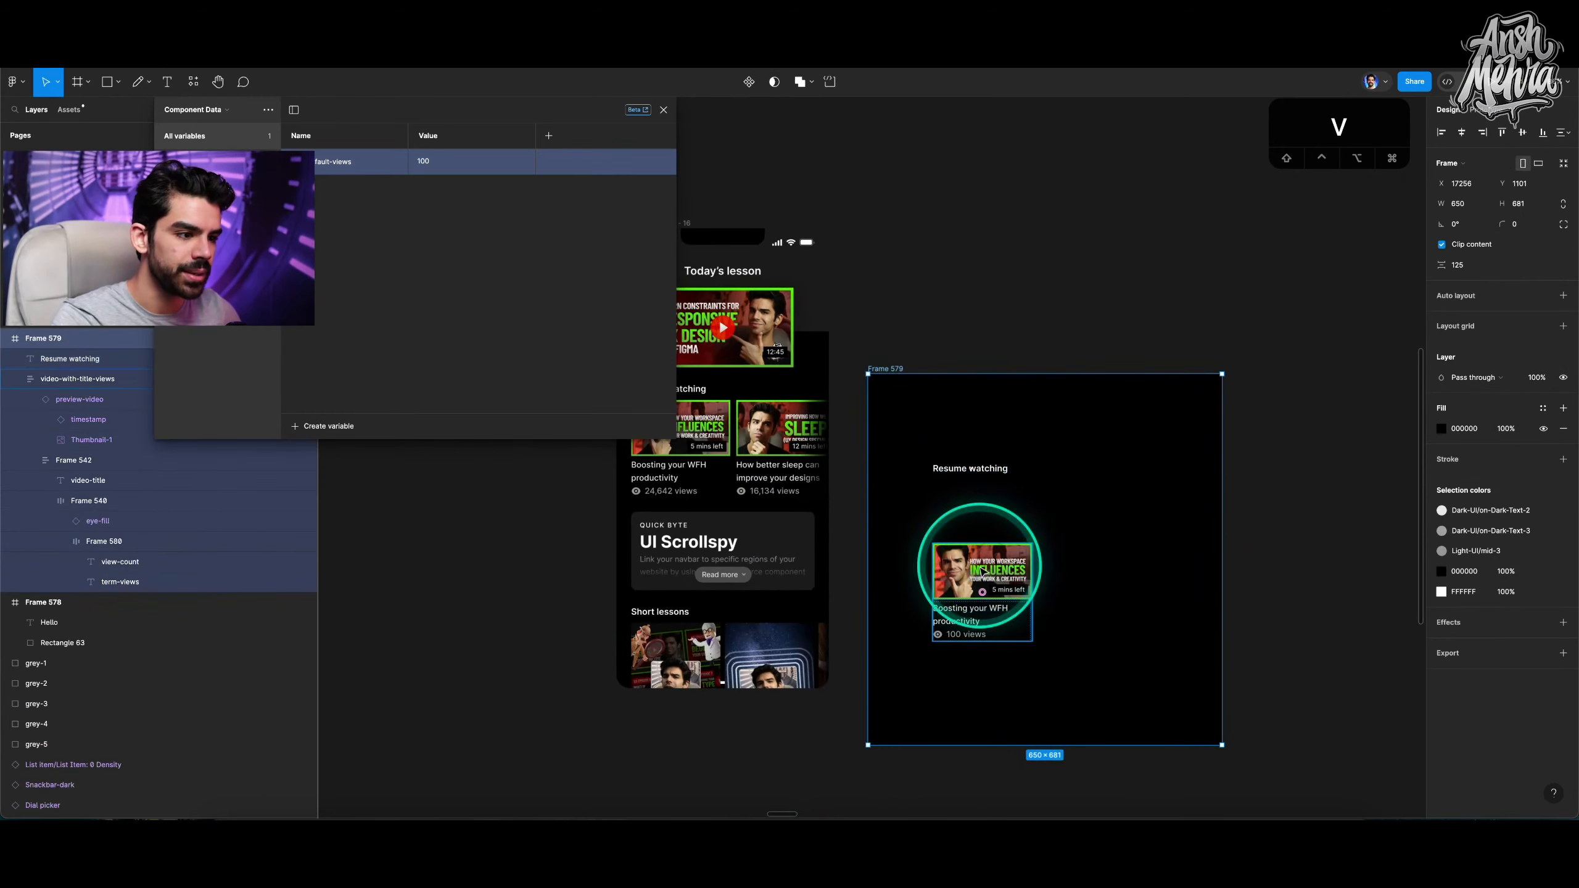
{"action": "left_click_drag", "start_coordinate": [985, 573], "coordinate": [980, 516]}
{"action": "left_click", "coordinate": [979, 477], "text": "shift"}
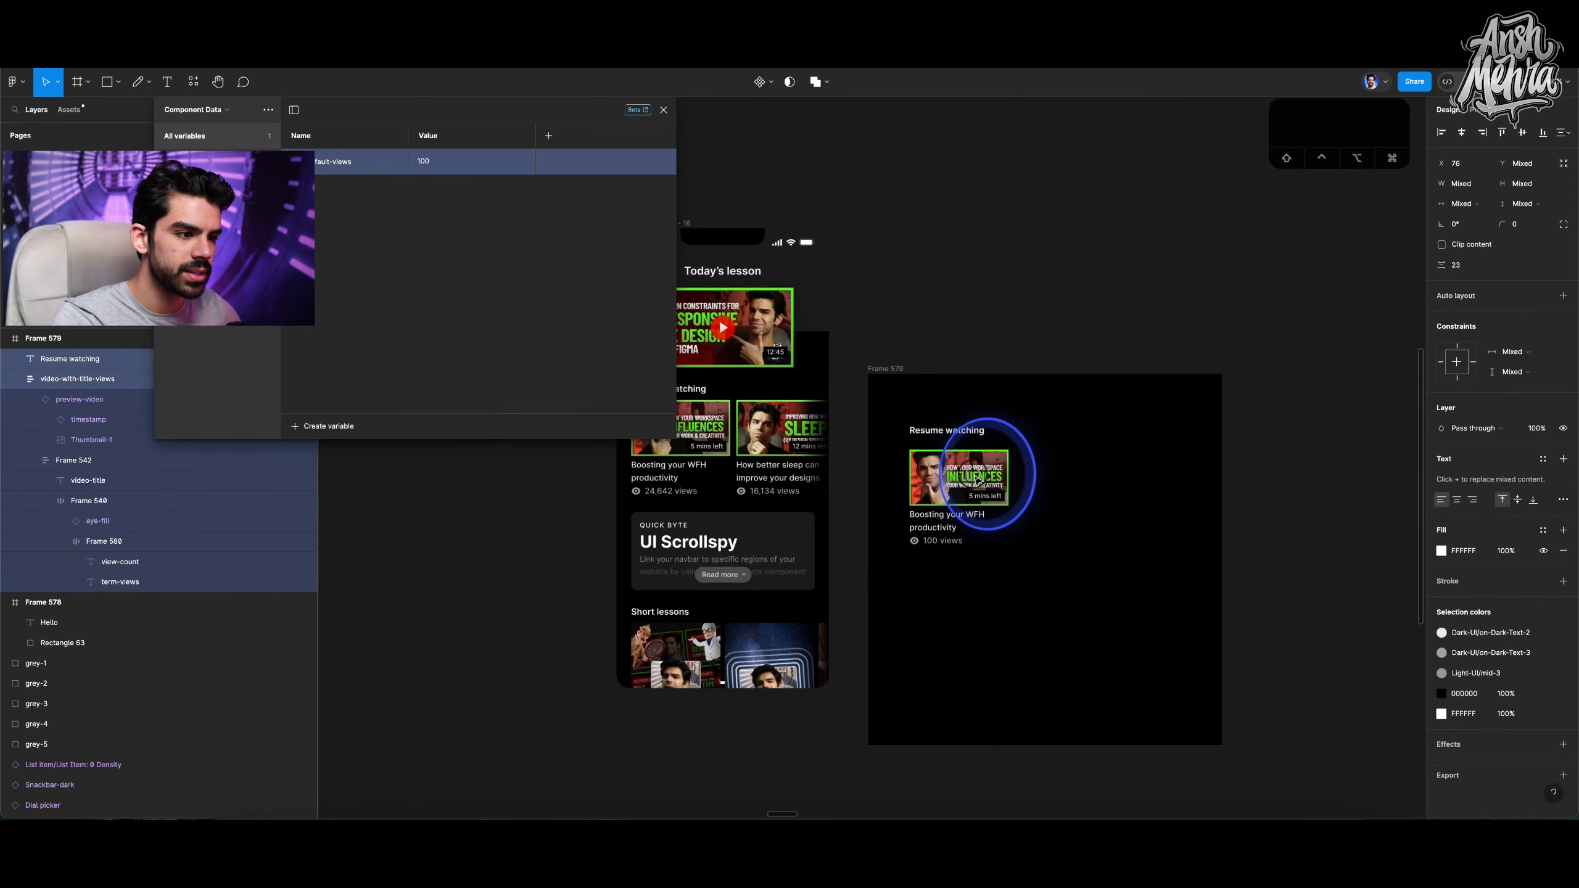
Narrow the black frame to a phone width of 328.
{"action": "left_click", "coordinate": [888, 366]}
{"action": "key", "text": "v"}
{"action": "left_click_drag", "start_coordinate": [1222, 490], "coordinate": [1084, 496]}
{"action": "key", "text": "super+z"}
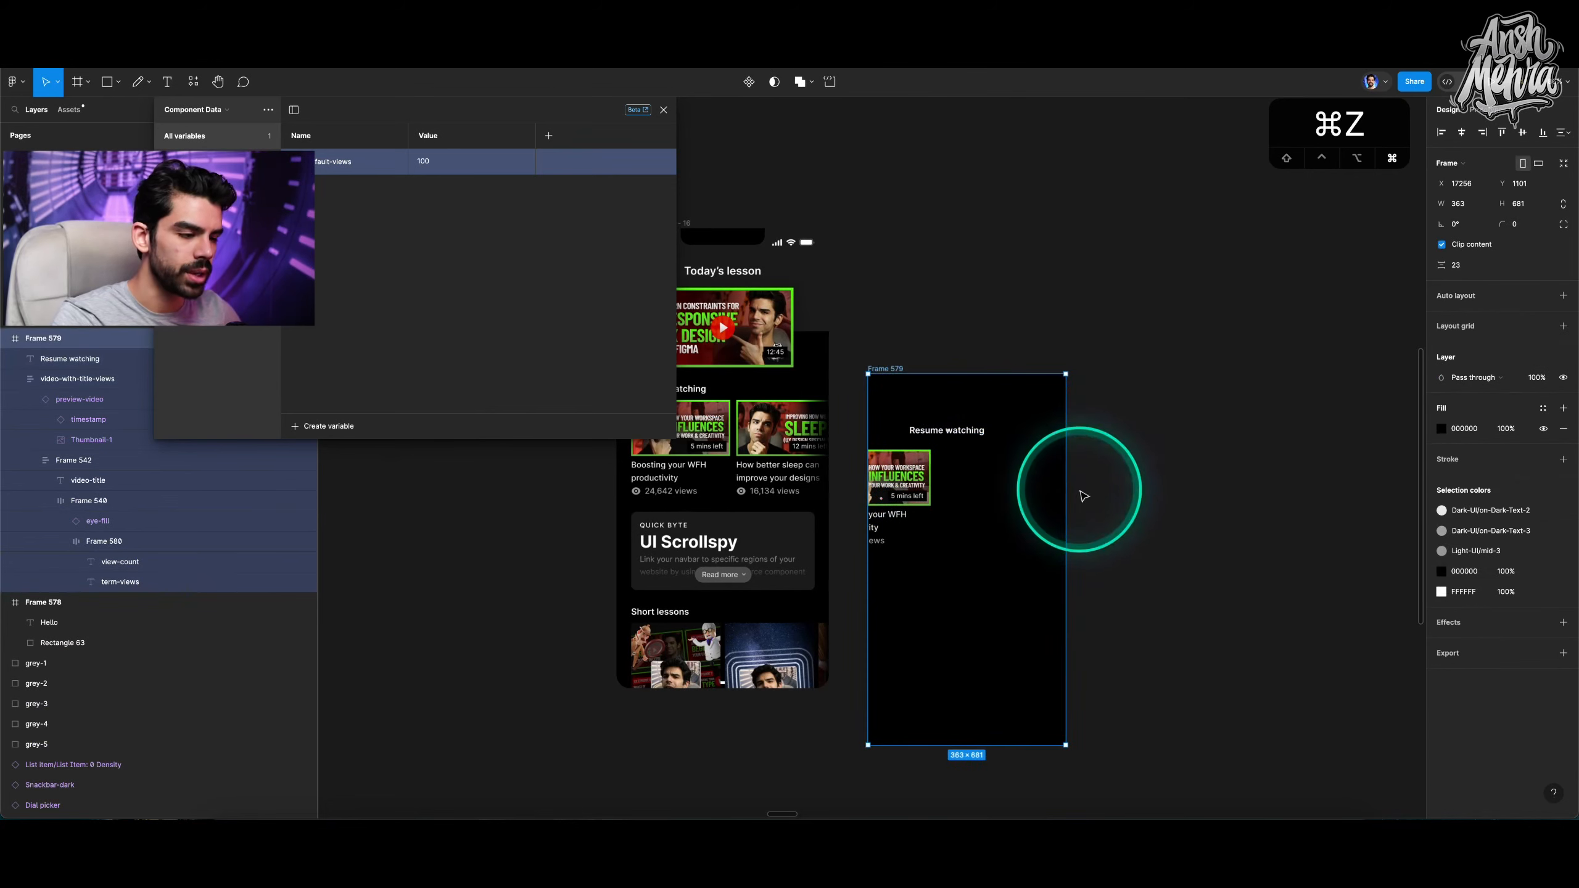
{"action": "left_click_drag", "start_coordinate": [1218, 484], "coordinate": [1043, 480]}
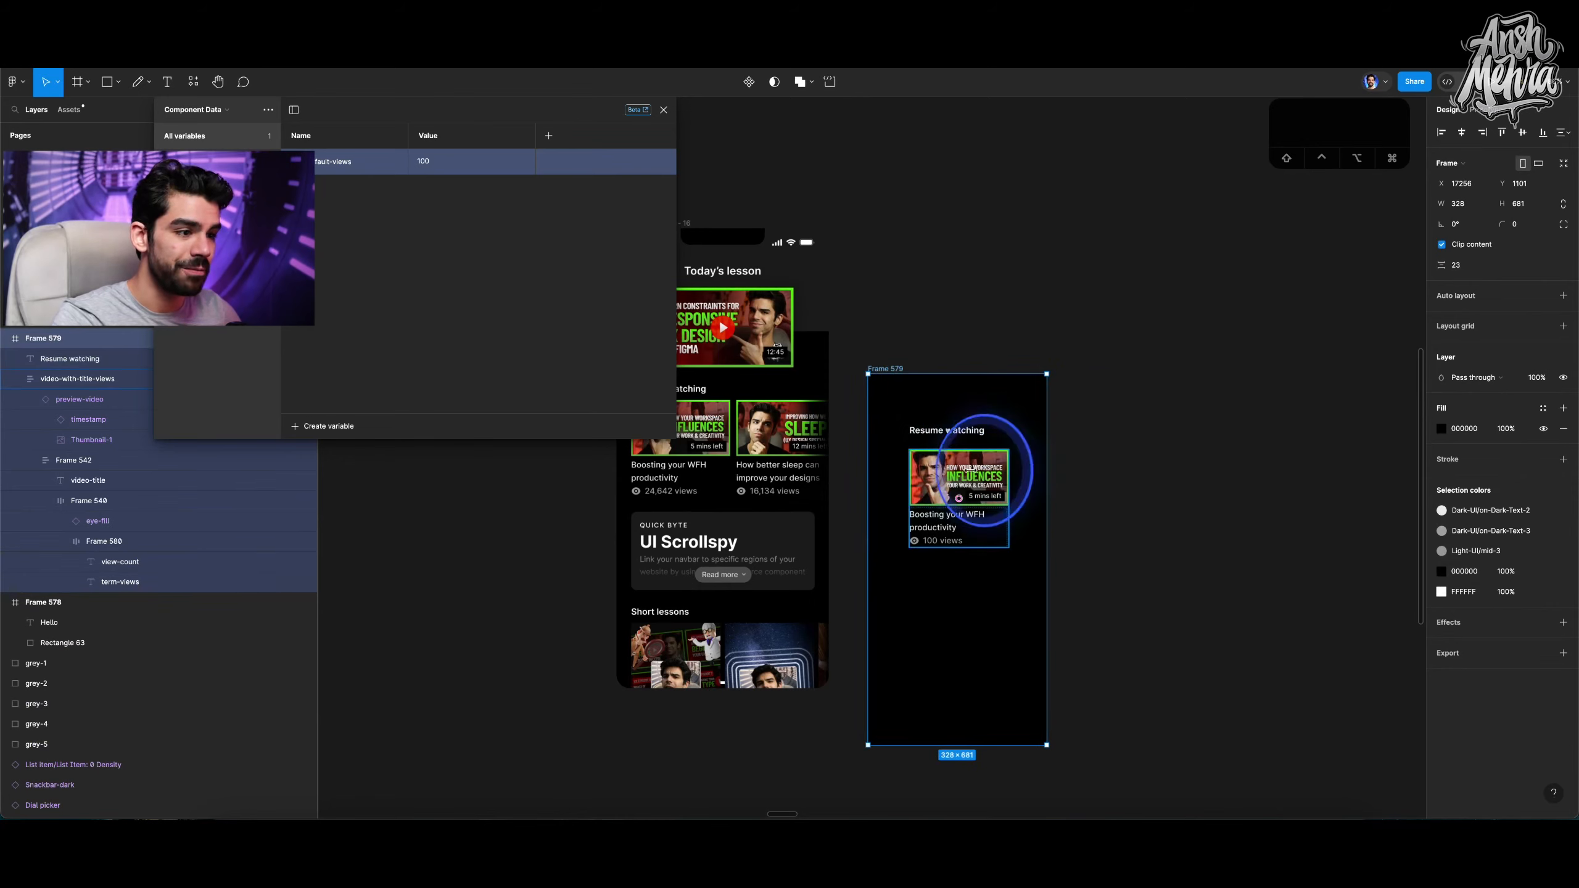
Duplicate the narrow frame with its heading and card alongside it.
{"action": "left_click", "coordinate": [965, 449]}
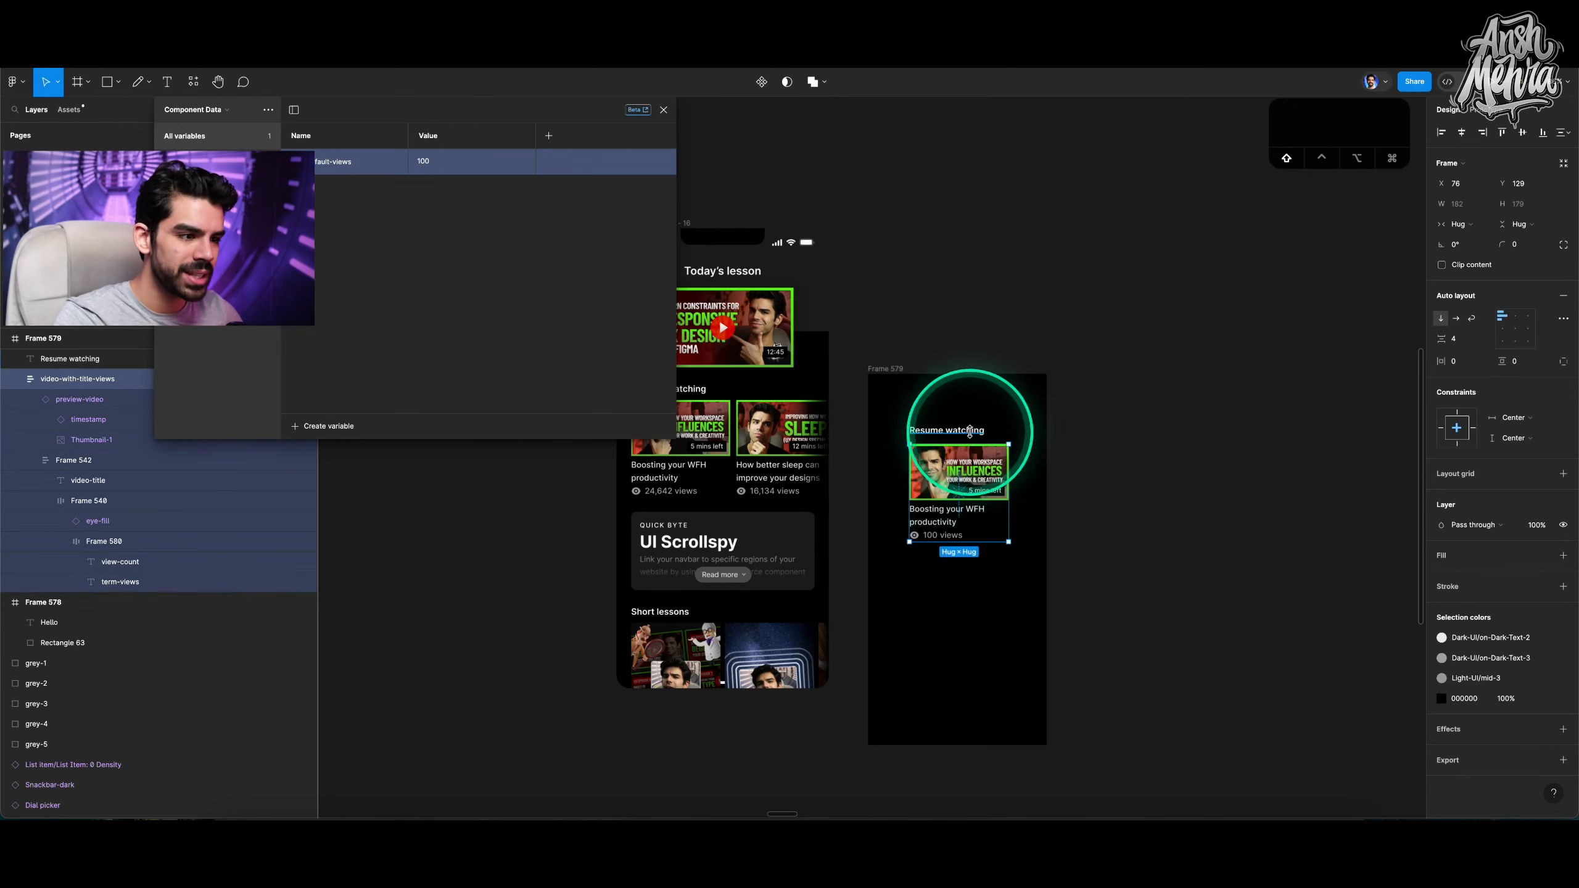
{"action": "left_click", "coordinate": [968, 430], "text": "shift"}
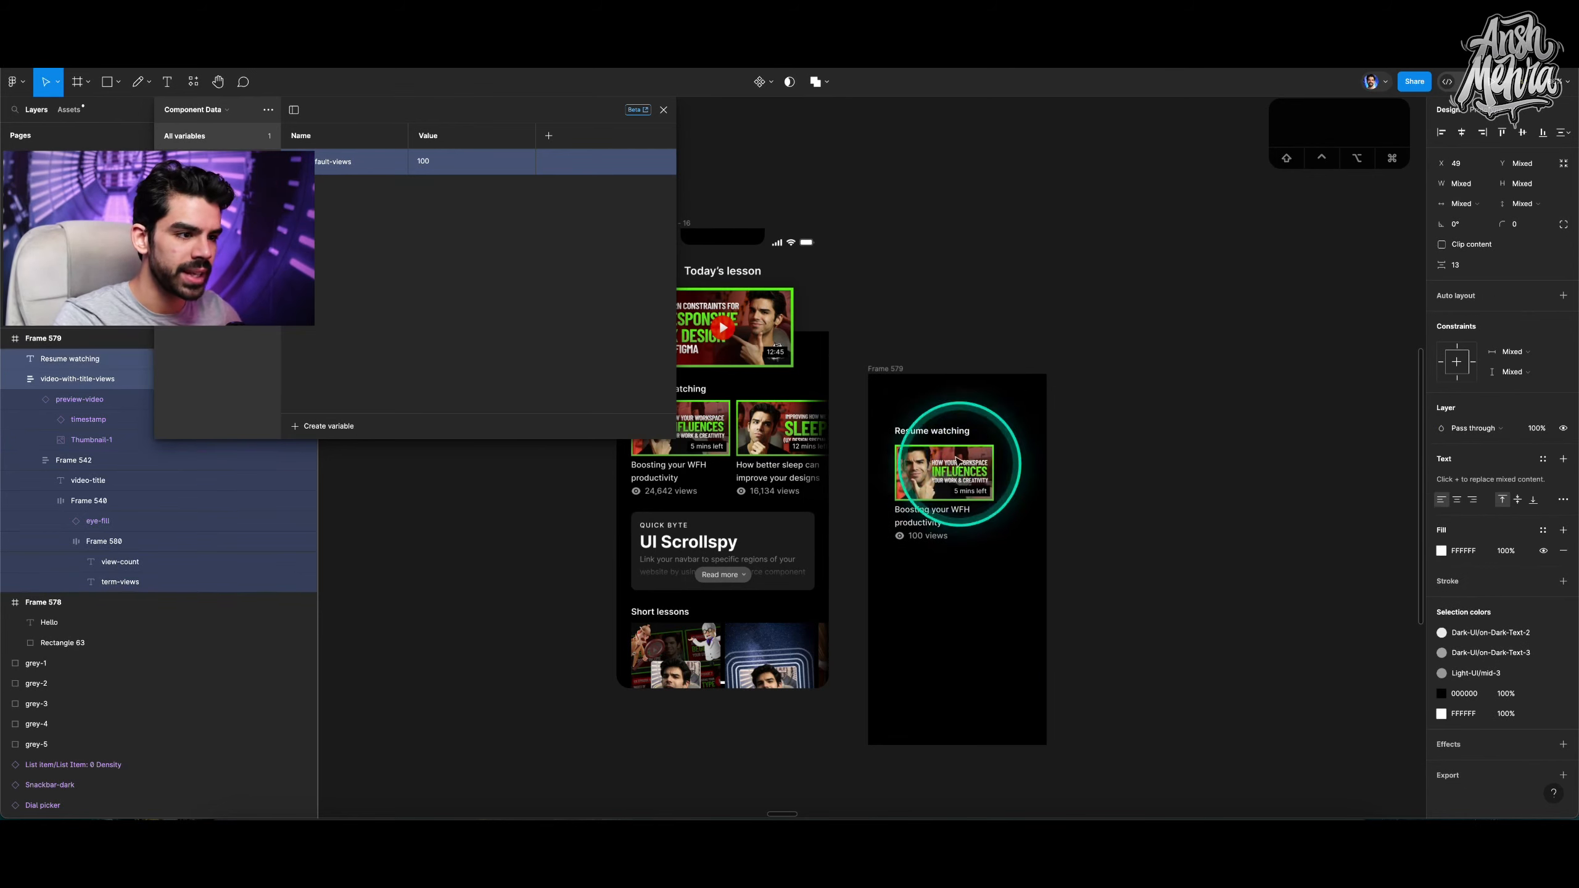
{"action": "left_click", "coordinate": [888, 368]}
{"action": "left_click_drag", "start_coordinate": [888, 367], "coordinate": [1088, 369]}
Widen the duplicated frame and move its video card toward the middle.
{"action": "scroll", "coordinate": [978, 458], "scroll_direction": "right", "scroll_amount": 5}
{"action": "left_click_drag", "start_coordinate": [906, 443], "coordinate": [1305, 453]}
{"action": "scroll", "coordinate": [1305, 452], "scroll_direction": "left", "scroll_amount": 3}
{"action": "left_click_drag", "start_coordinate": [1206, 489], "coordinate": [1006, 565]}
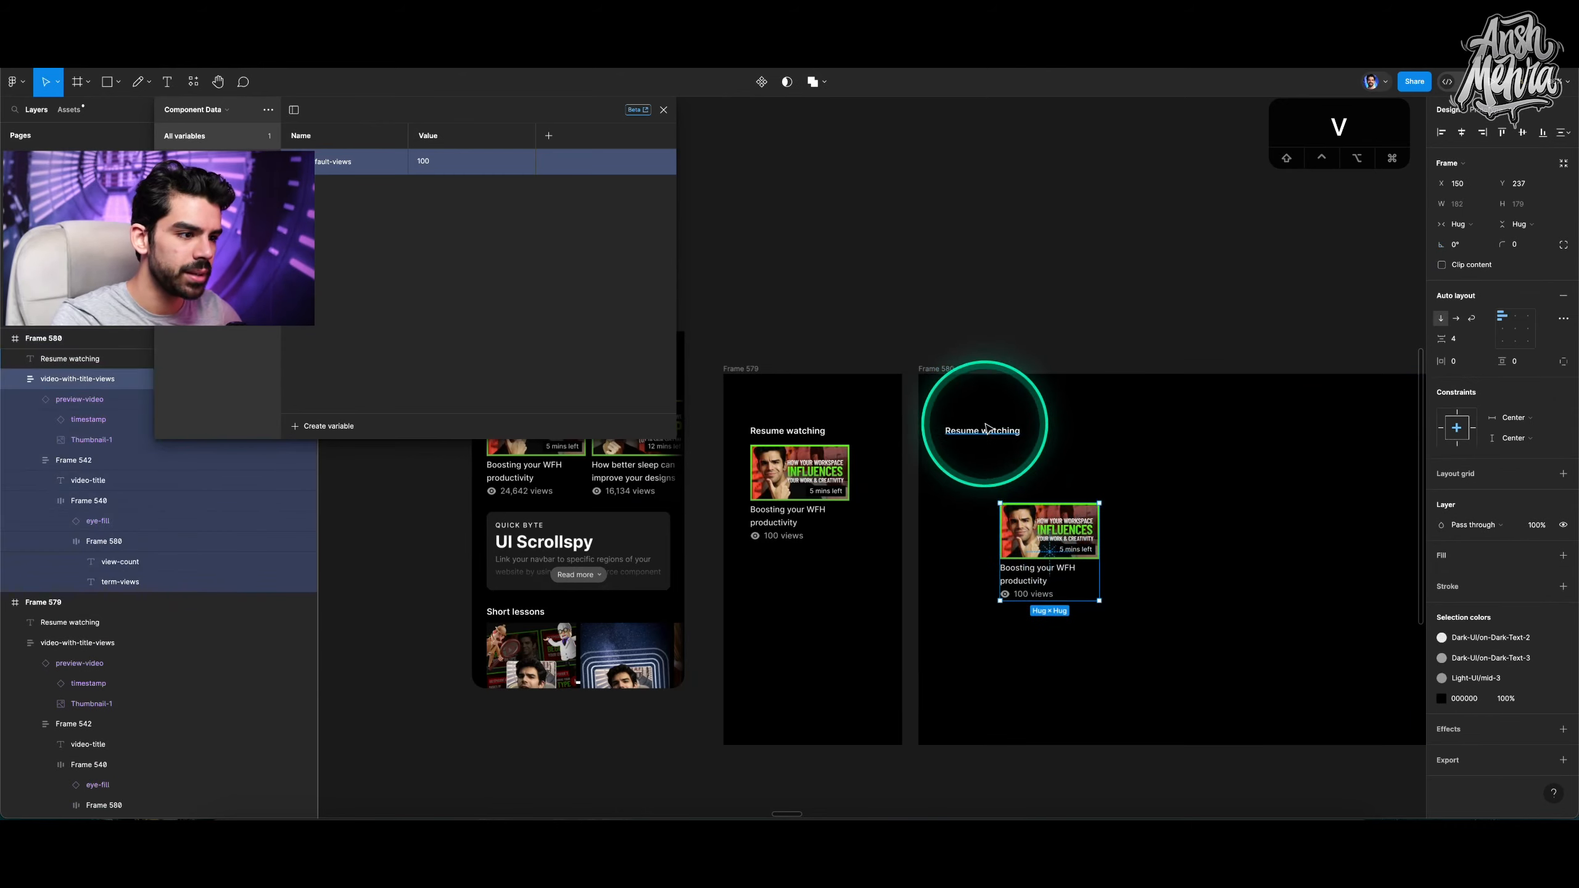
Apply a larger bold text style to the Resume watching heading in the wide frame.
{"action": "left_click", "coordinate": [982, 431]}
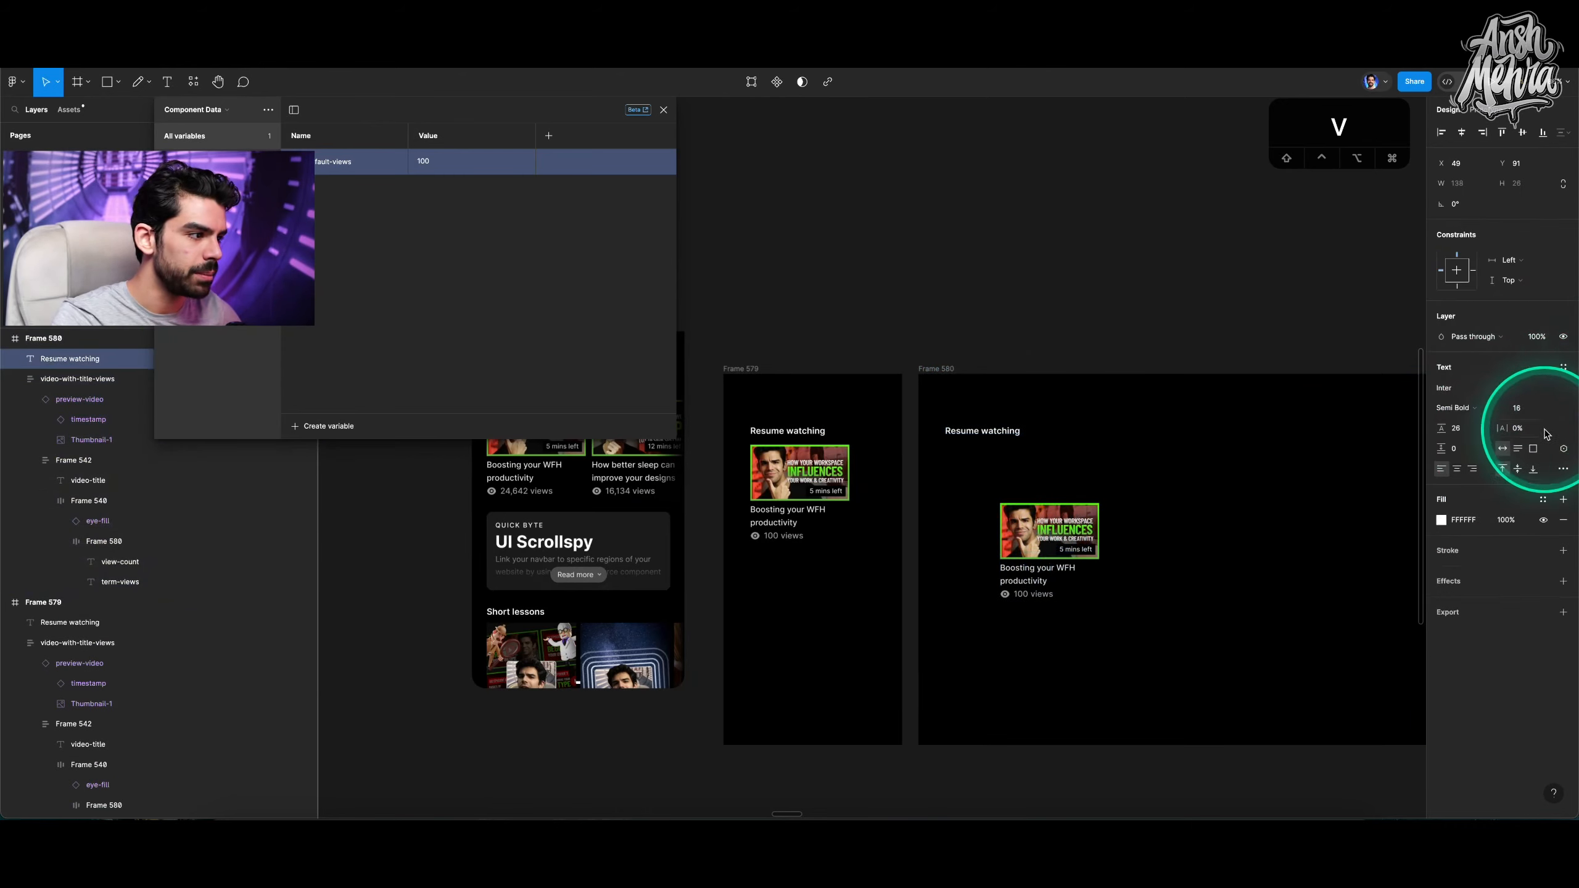
{"action": "left_click", "coordinate": [1544, 368]}
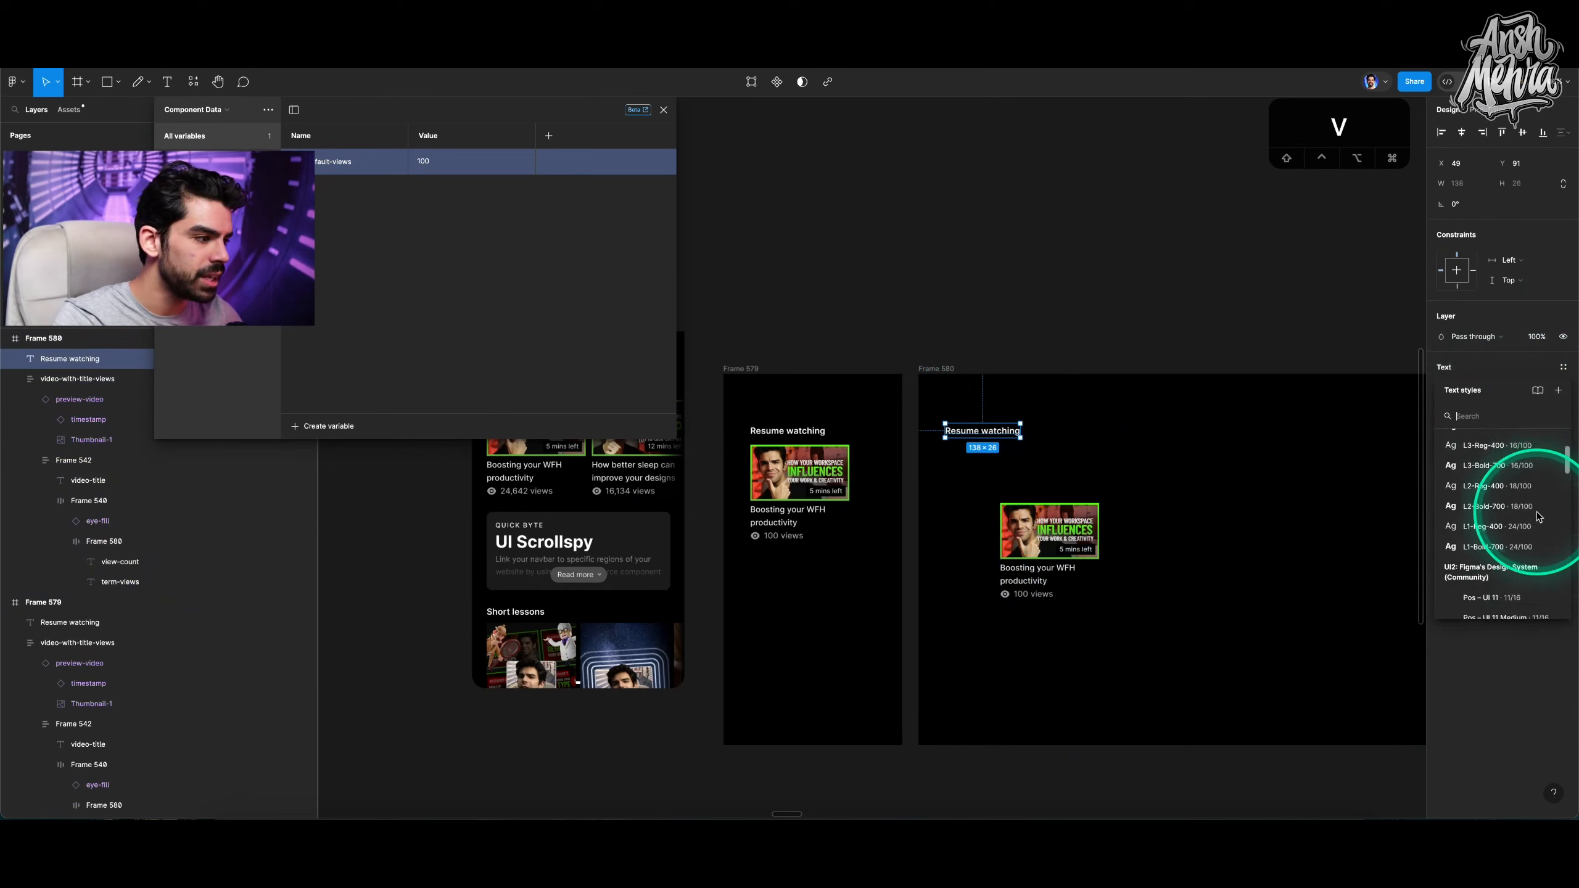
{"action": "scroll", "coordinate": [1537, 517], "scroll_direction": "down", "scroll_amount": 2}
{"action": "left_click", "coordinate": [1495, 511]}
Reposition the larger heading and its card together near the wide frame's upper left.
{"action": "left_click_drag", "start_coordinate": [1046, 522], "coordinate": [1023, 461]}
{"action": "left_click", "coordinate": [997, 432], "text": "shift"}
{"action": "left_click", "coordinate": [1033, 363]}
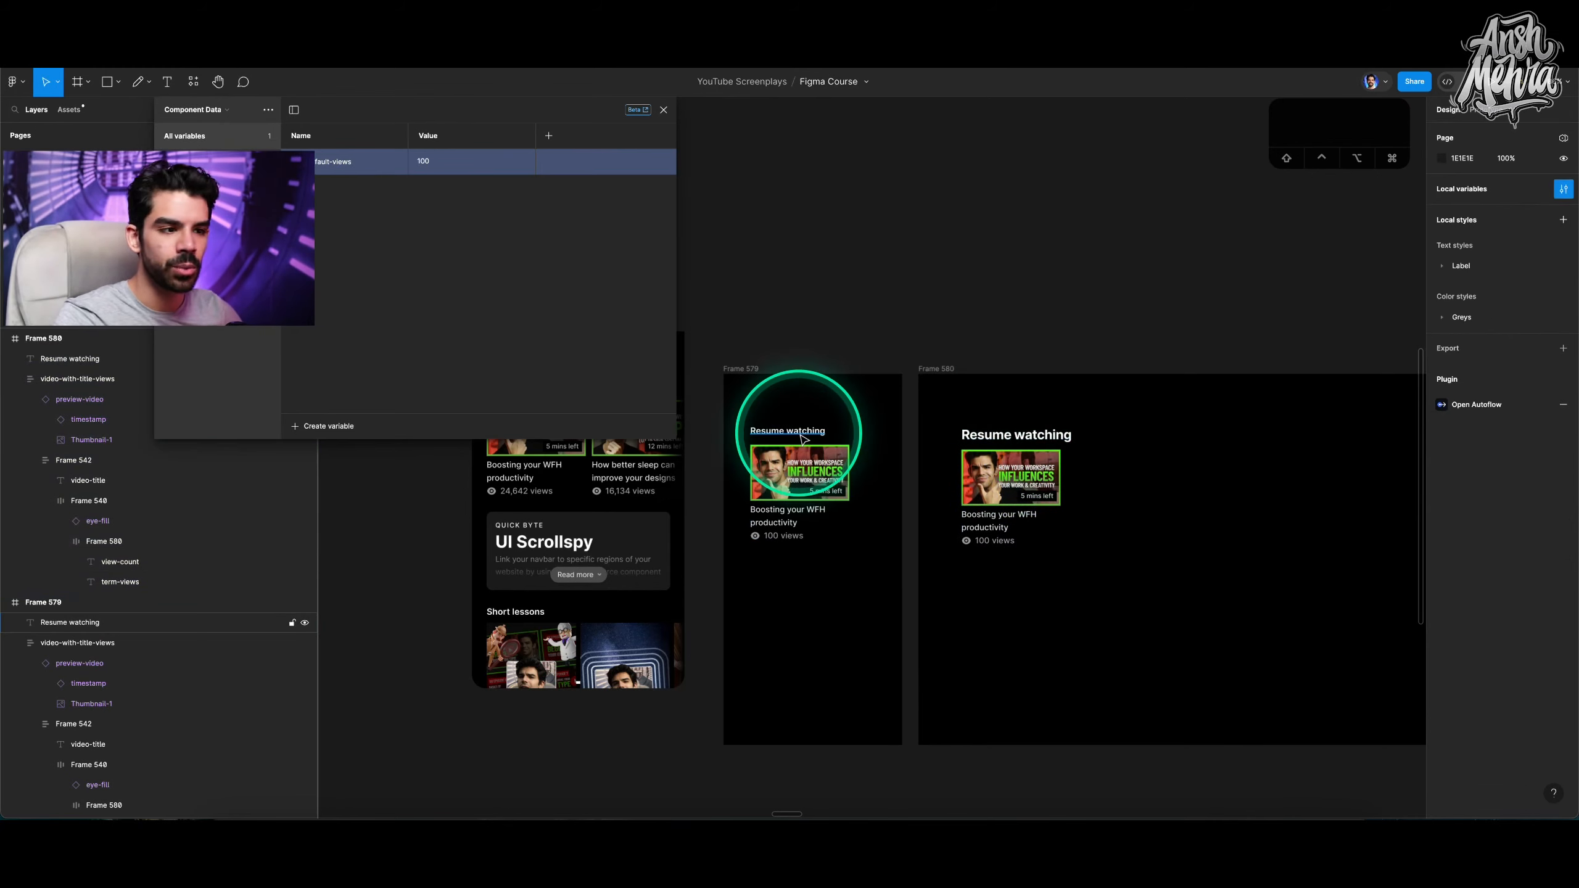
{"action": "scroll", "coordinate": [857, 399], "scroll_direction": "down", "scroll_amount": 5}
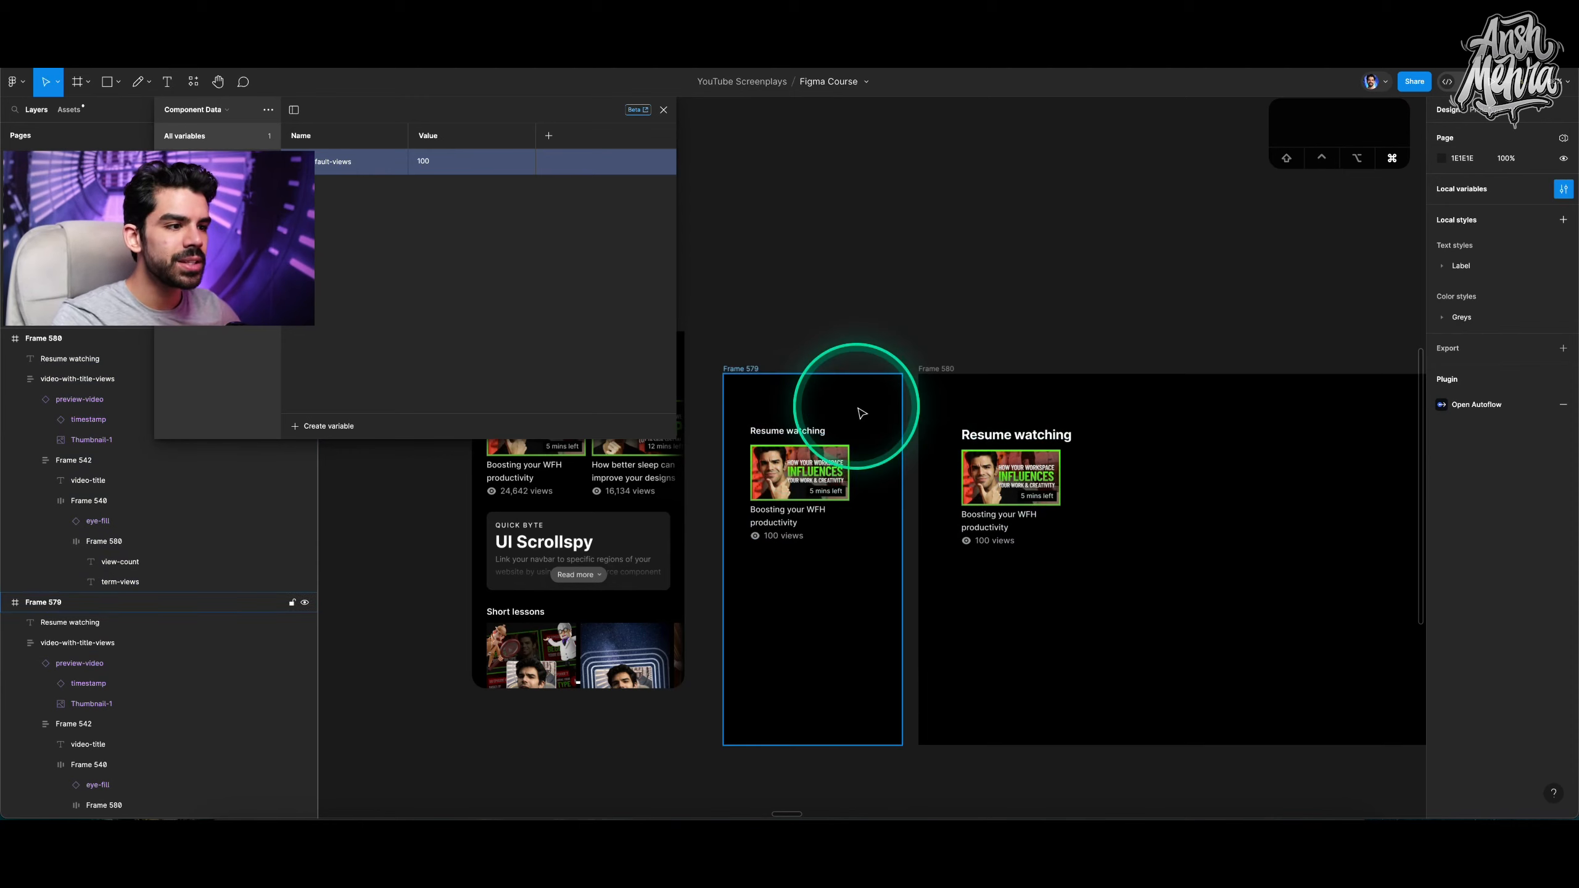
Duplicate both frames into a second row below the originals.
{"action": "left_click", "coordinate": [801, 358]}
{"action": "left_click", "coordinate": [881, 378], "text": "shift"}
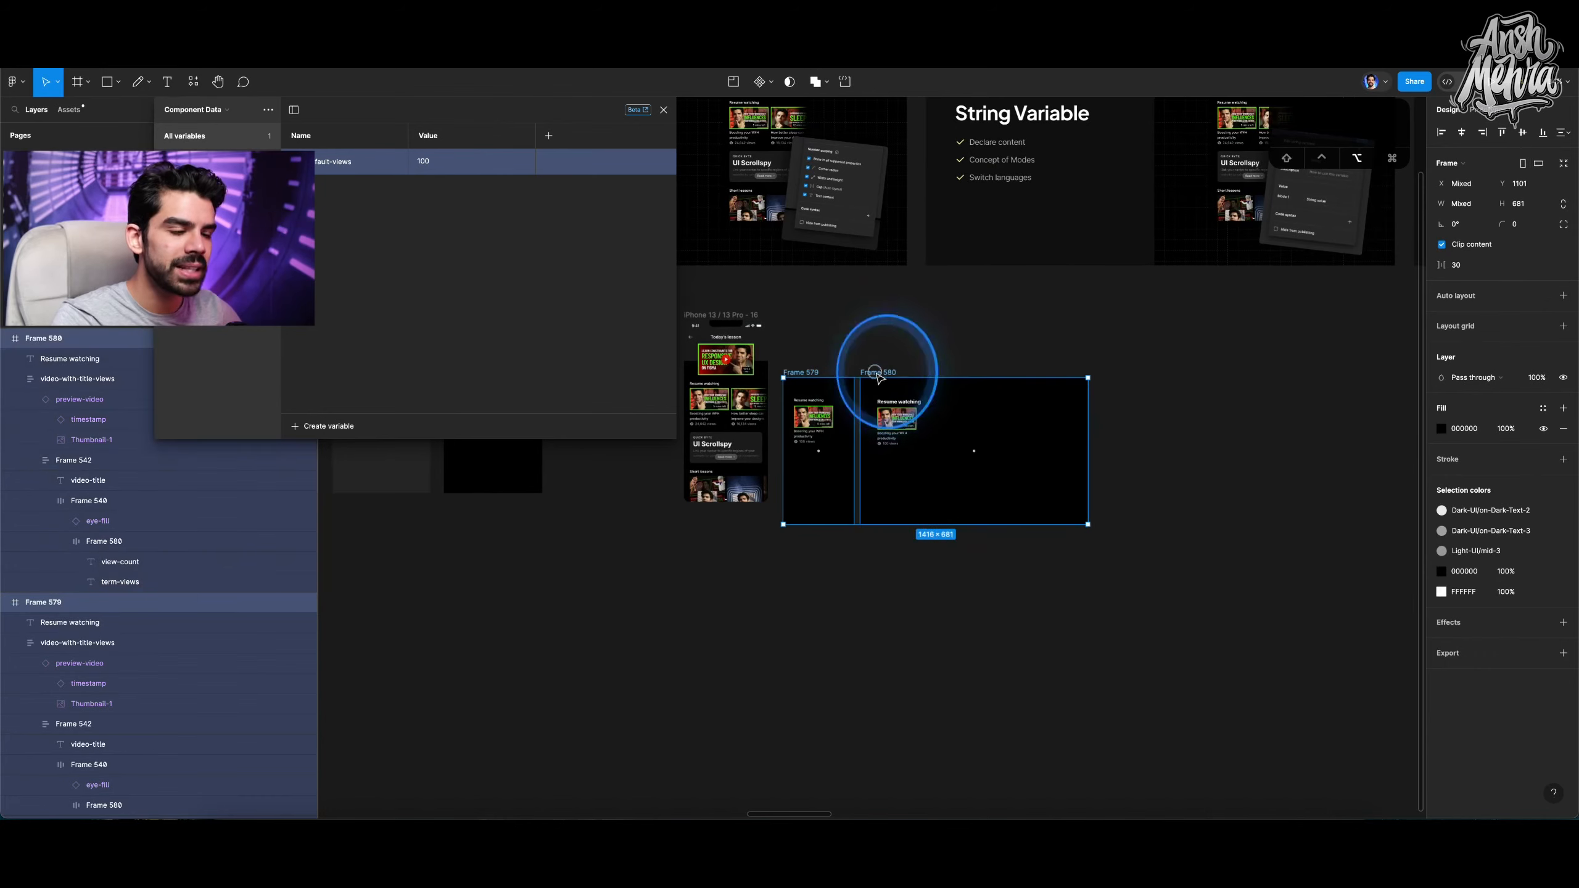
{"action": "left_click_drag", "start_coordinate": [882, 378], "coordinate": [876, 536]}
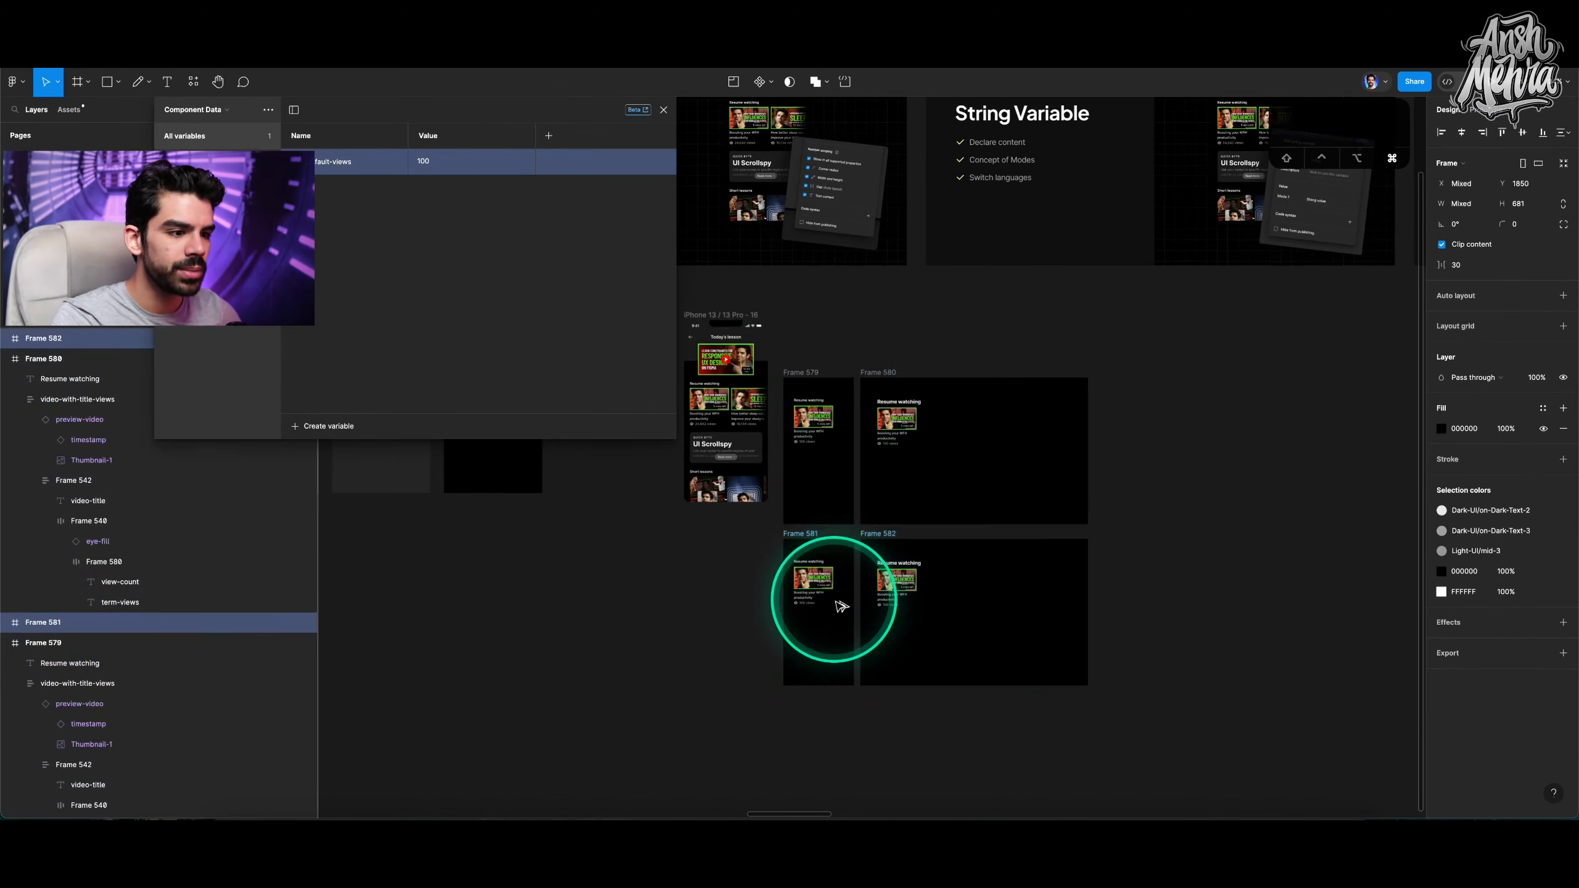
Move the heading and card in the lower narrow frame down toward its bottom.
{"action": "scroll", "coordinate": [836, 600], "scroll_direction": "up", "scroll_amount": 5}
{"action": "left_click", "coordinate": [845, 580]}
{"action": "left_click", "coordinate": [780, 542]}
{"action": "left_click", "coordinate": [771, 509], "text": "shift"}
{"action": "left_click_drag", "start_coordinate": [771, 523], "coordinate": [783, 653]}
Move the heading and card in the lower wide frame toward its lower right.
{"action": "scroll", "coordinate": [979, 582], "scroll_direction": "down", "scroll_amount": 3}
{"action": "scroll", "coordinate": [976, 578], "scroll_direction": "down", "scroll_amount": 4}
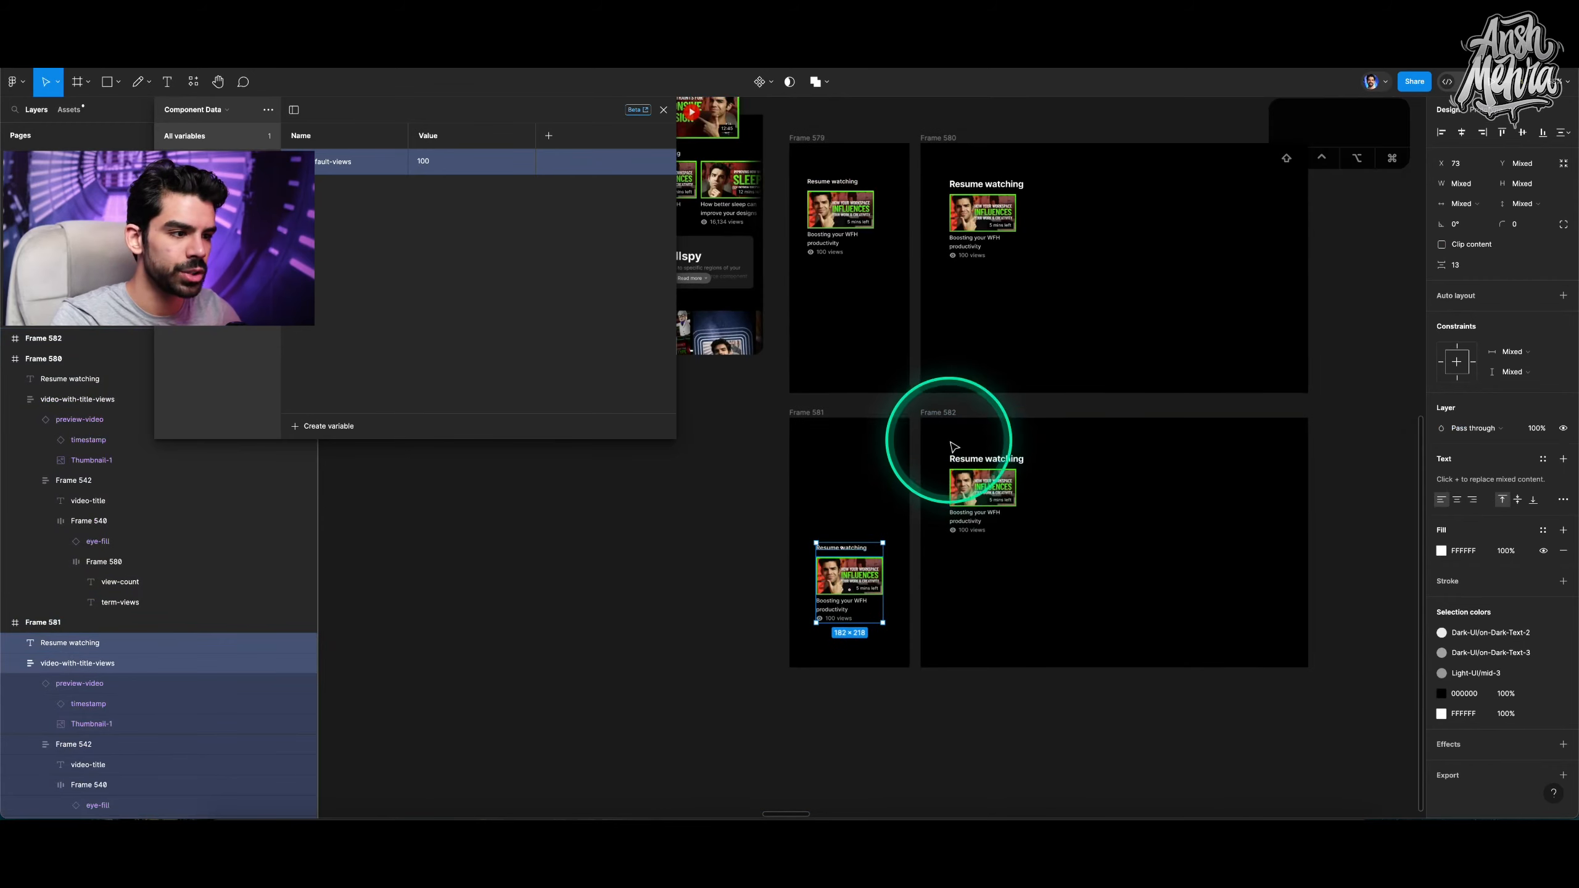
{"action": "left_click_drag", "start_coordinate": [934, 439], "coordinate": [1059, 551]}
{"action": "left_click_drag", "start_coordinate": [981, 489], "coordinate": [1132, 552]}
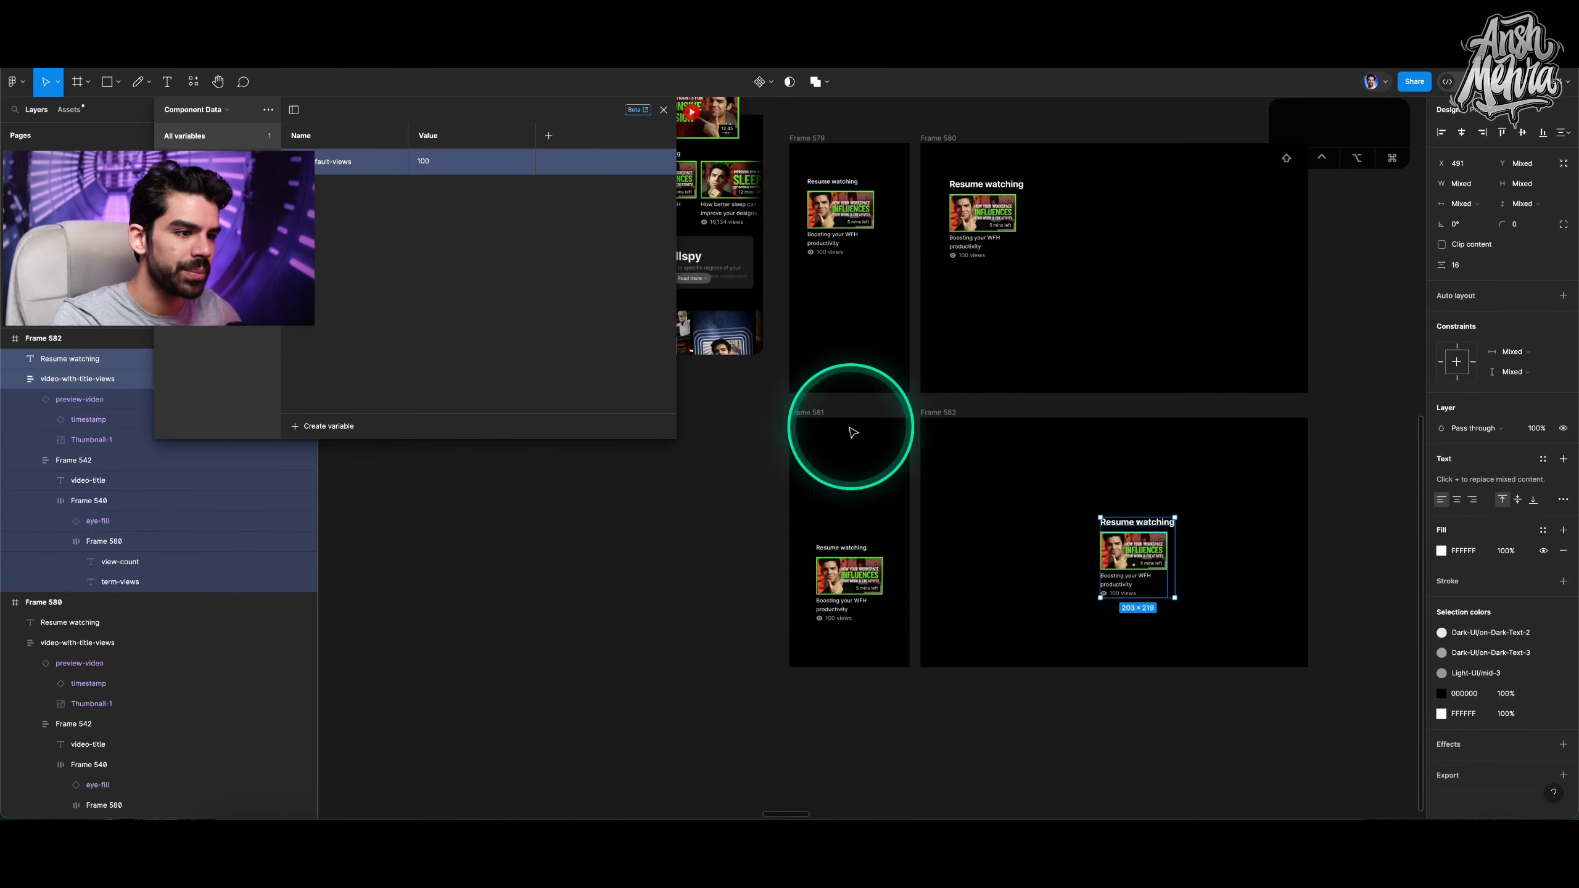
Fill both lower frames with a dark blue, hex 262864.
{"action": "left_click", "coordinate": [813, 412]}
{"action": "left_click", "coordinate": [937, 412], "text": "shift"}
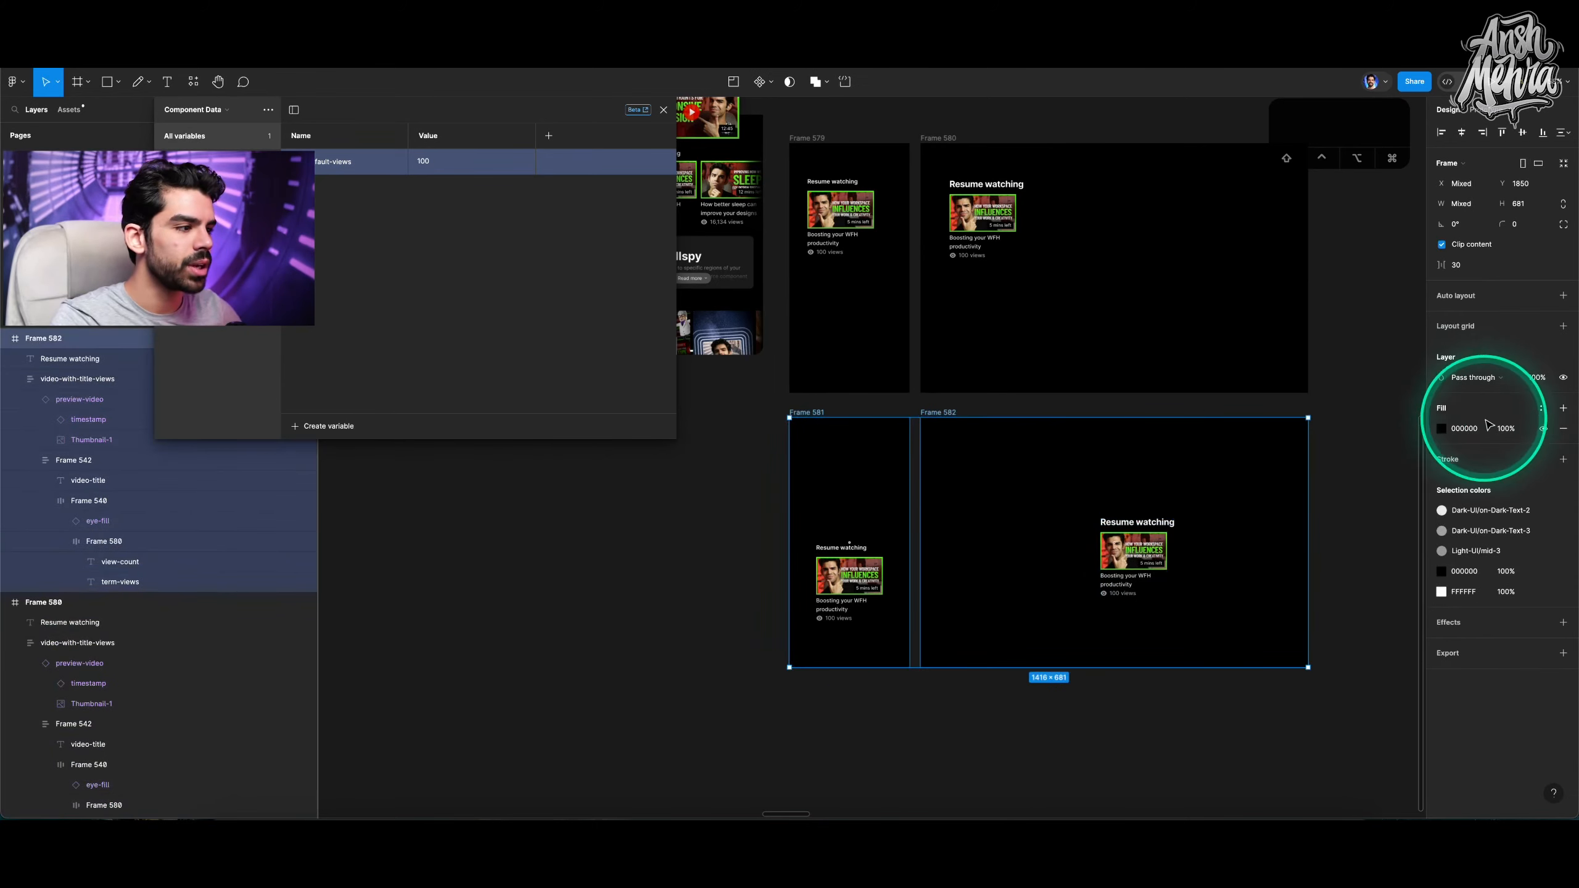
{"action": "left_click", "coordinate": [1440, 429]}
{"action": "left_click", "coordinate": [1379, 638]}
{"action": "left_click", "coordinate": [1382, 495]}
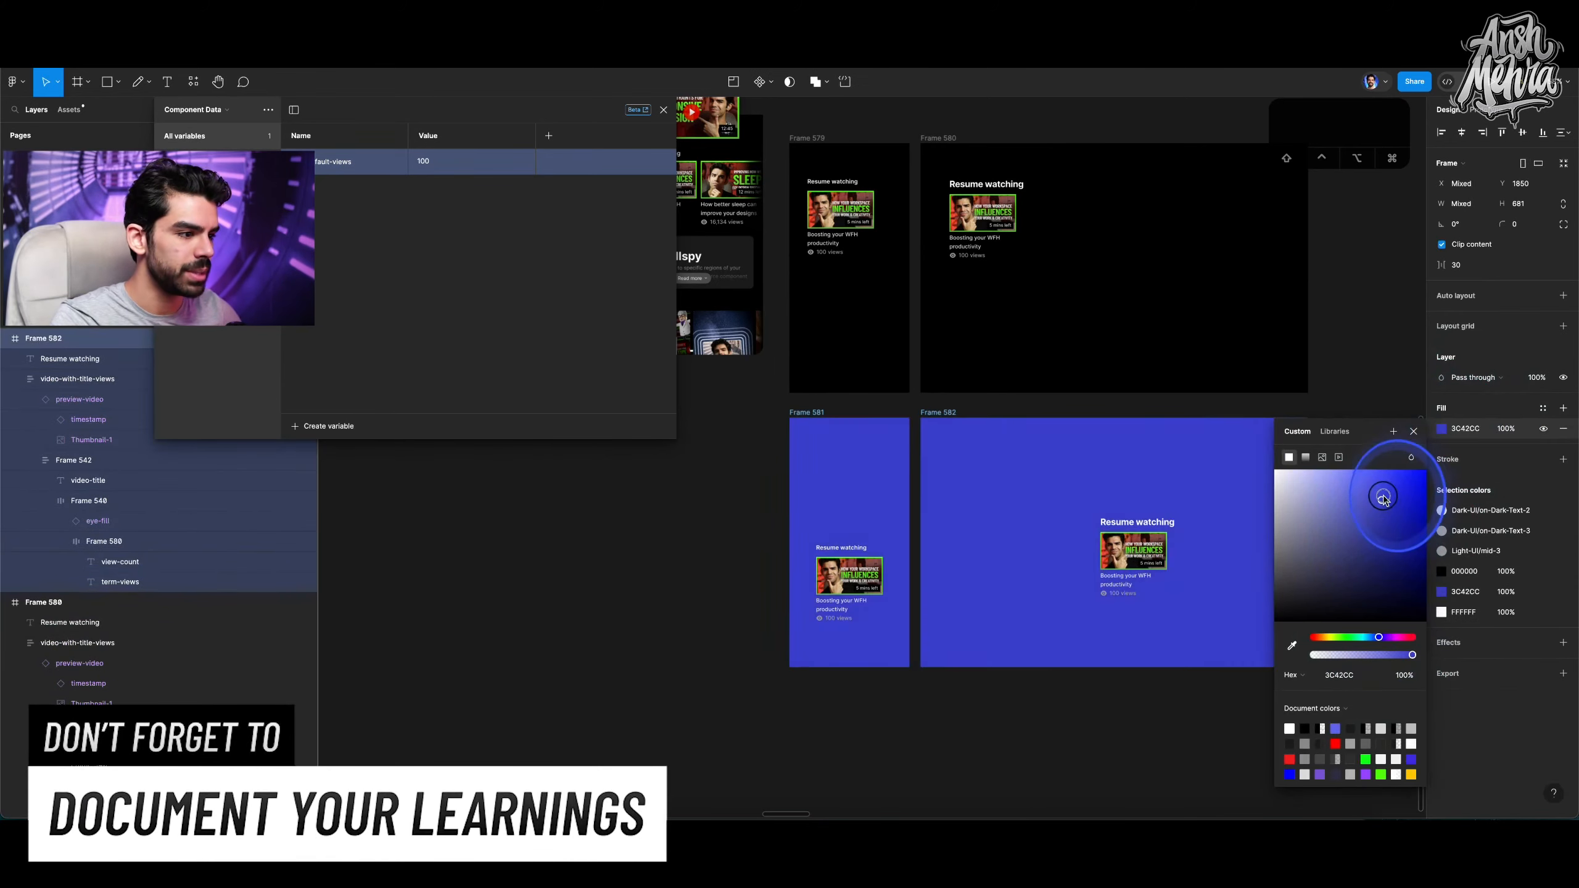
{"action": "left_click_drag", "start_coordinate": [1370, 543], "coordinate": [1368, 567]}
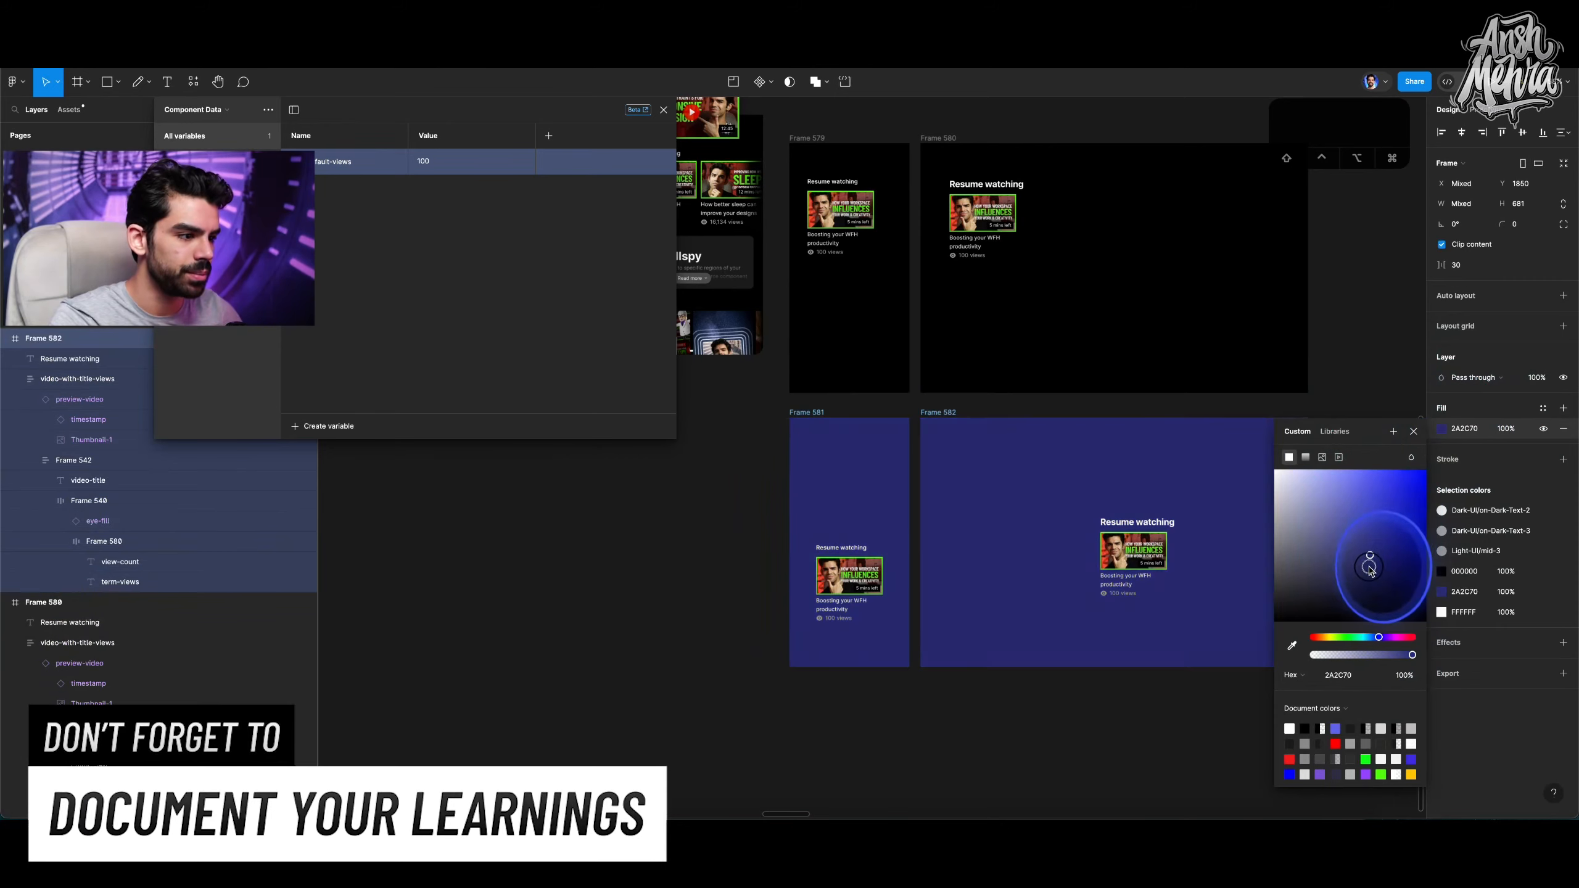
{"action": "left_click", "coordinate": [1414, 432]}
{"action": "left_click", "coordinate": [1358, 381]}
Change the first frame's heading text to Resume learning.
{"action": "scroll", "coordinate": [1360, 383], "scroll_direction": "up", "scroll_amount": 1}
{"action": "scroll", "coordinate": [875, 217], "scroll_direction": "up", "scroll_amount": 1}
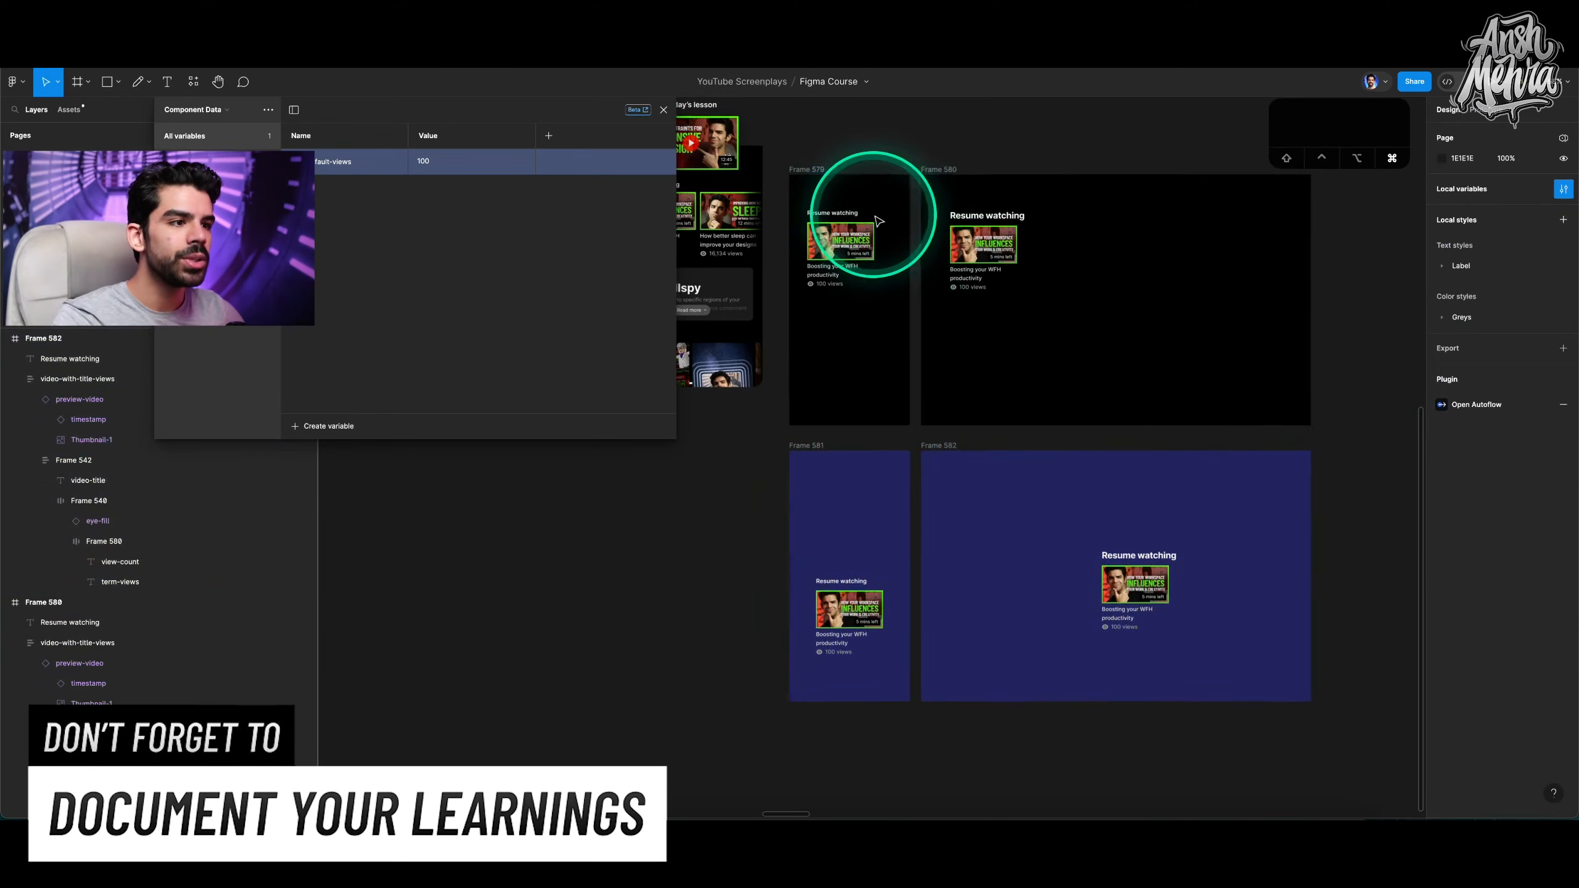
{"action": "scroll", "coordinate": [878, 221], "scroll_direction": "up", "scroll_amount": 5}
{"action": "left_click", "coordinate": [783, 216]}
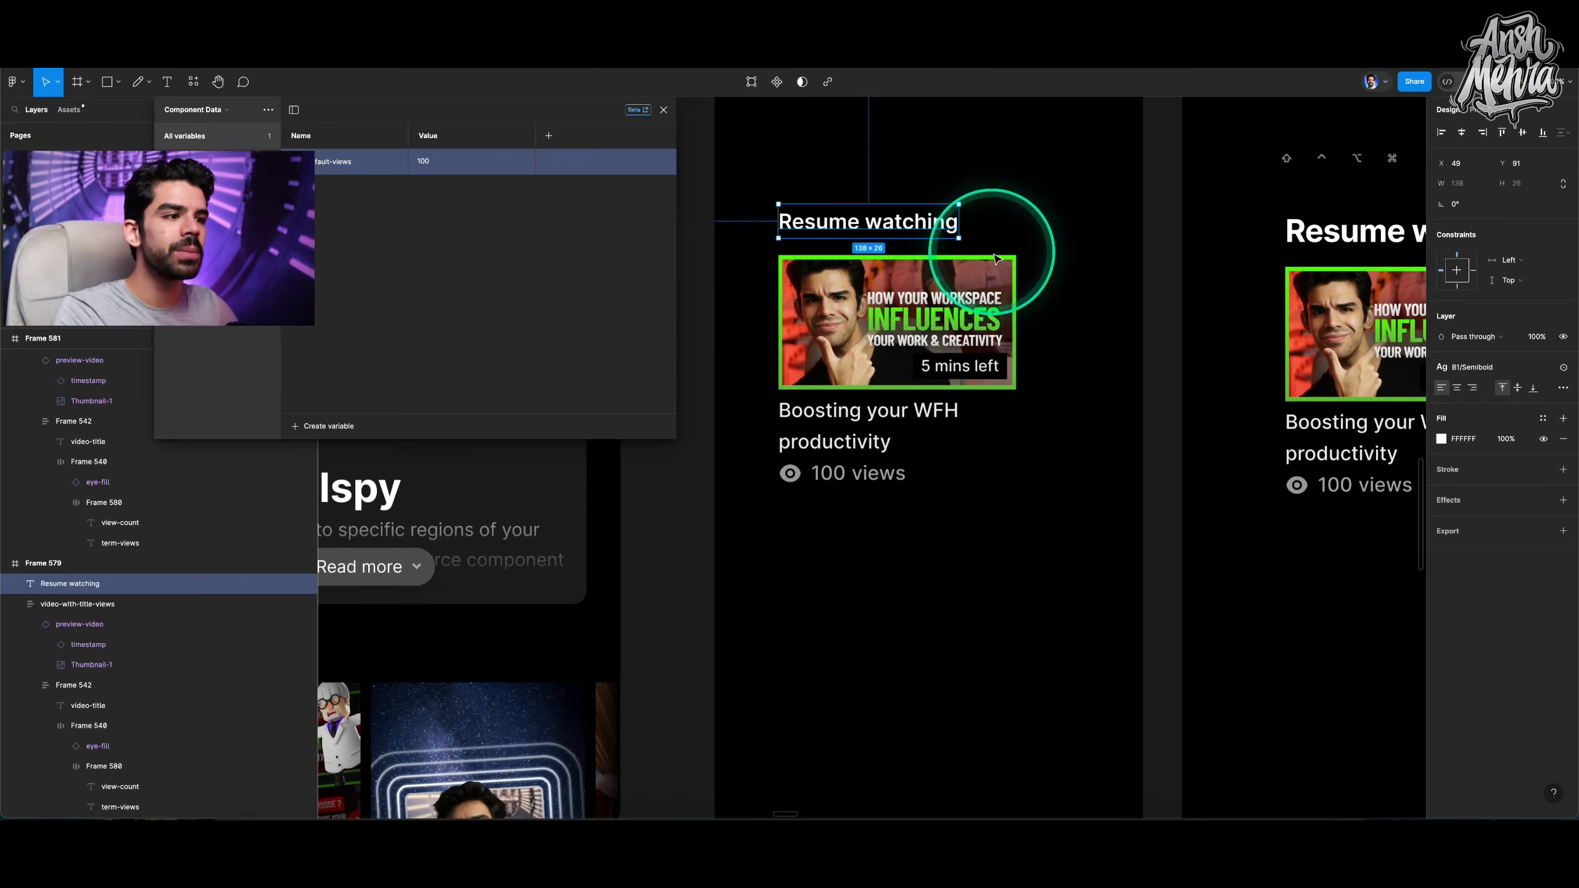
{"action": "scroll", "coordinate": [998, 259], "scroll_direction": "down", "scroll_amount": 6}
{"action": "scroll", "coordinate": [998, 259], "scroll_direction": "right", "scroll_amount": 2}
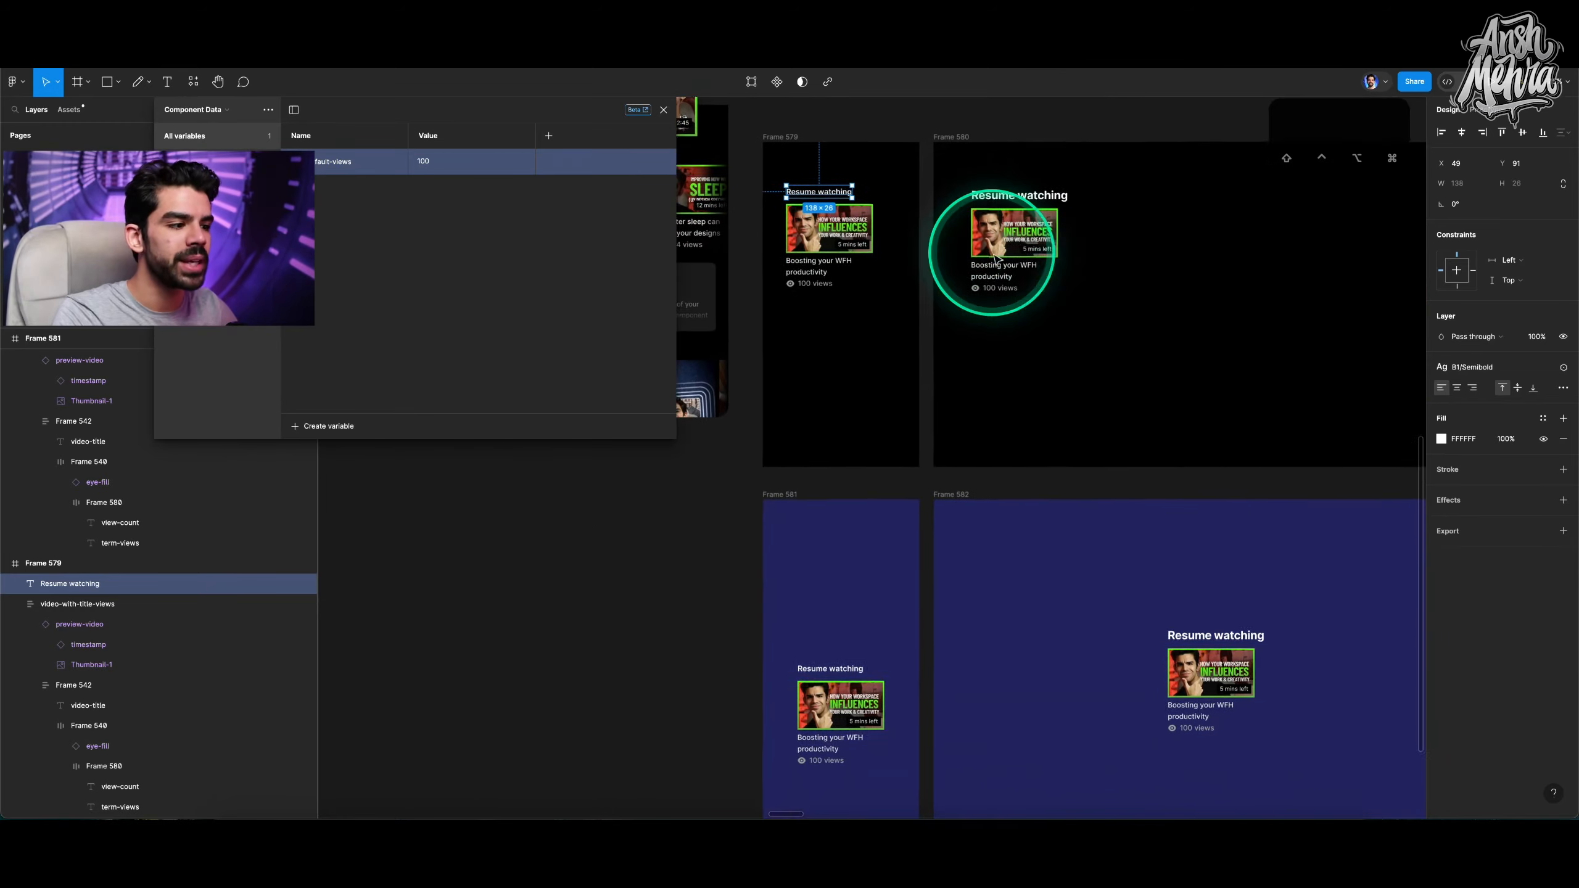
{"action": "scroll", "coordinate": [996, 259], "scroll_direction": "down", "scroll_amount": 1}
{"action": "scroll", "coordinate": [995, 259], "scroll_direction": "right", "scroll_amount": 1}
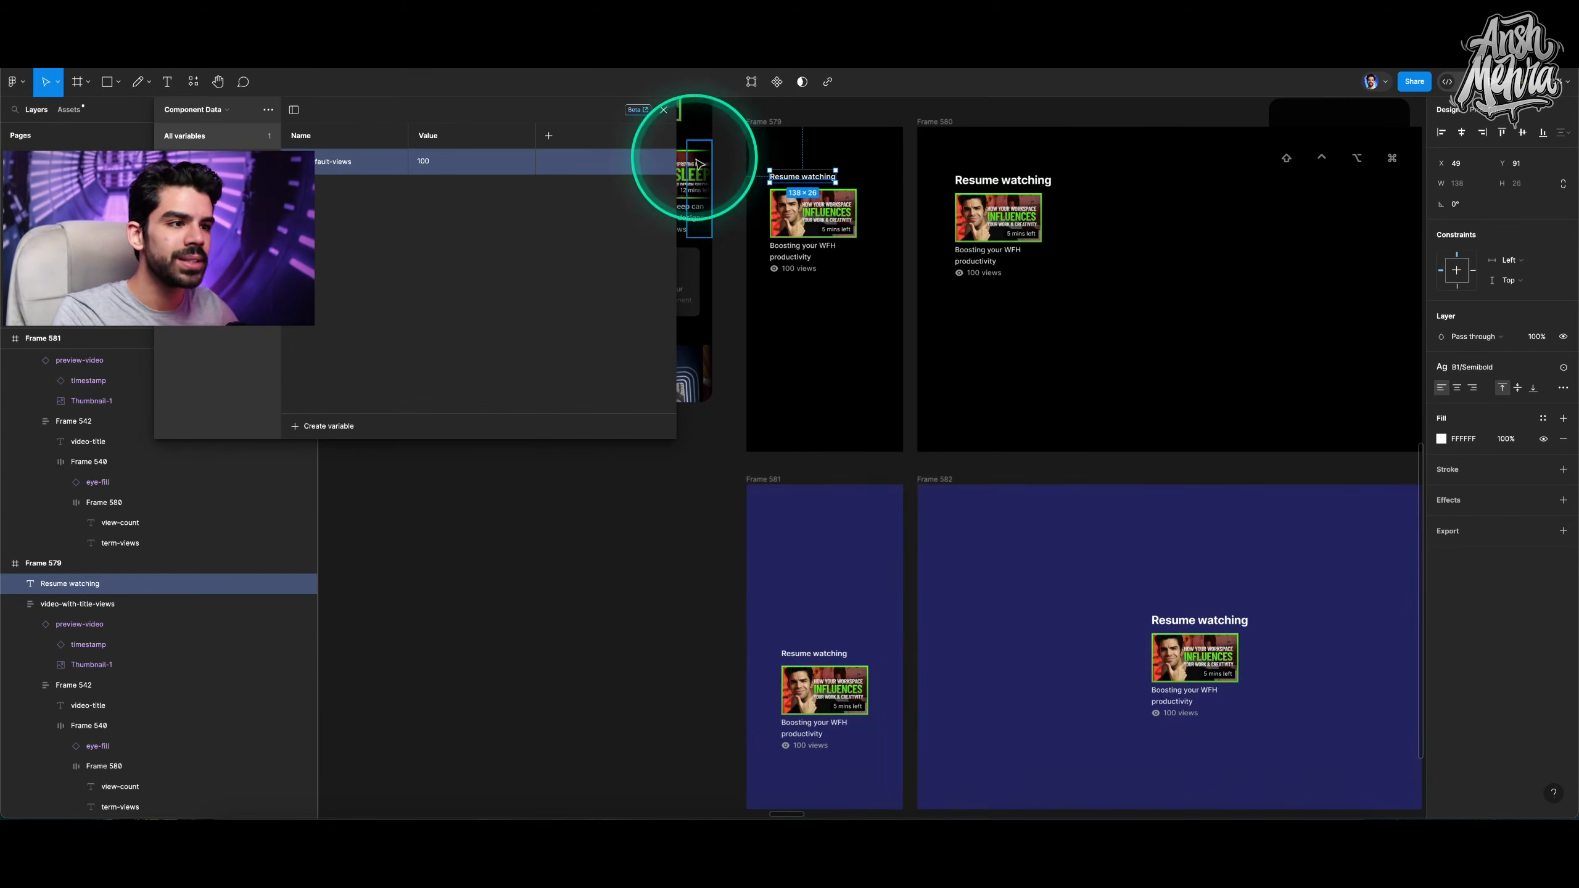
{"action": "scroll", "coordinate": [771, 161], "scroll_direction": "up", "scroll_amount": 5}
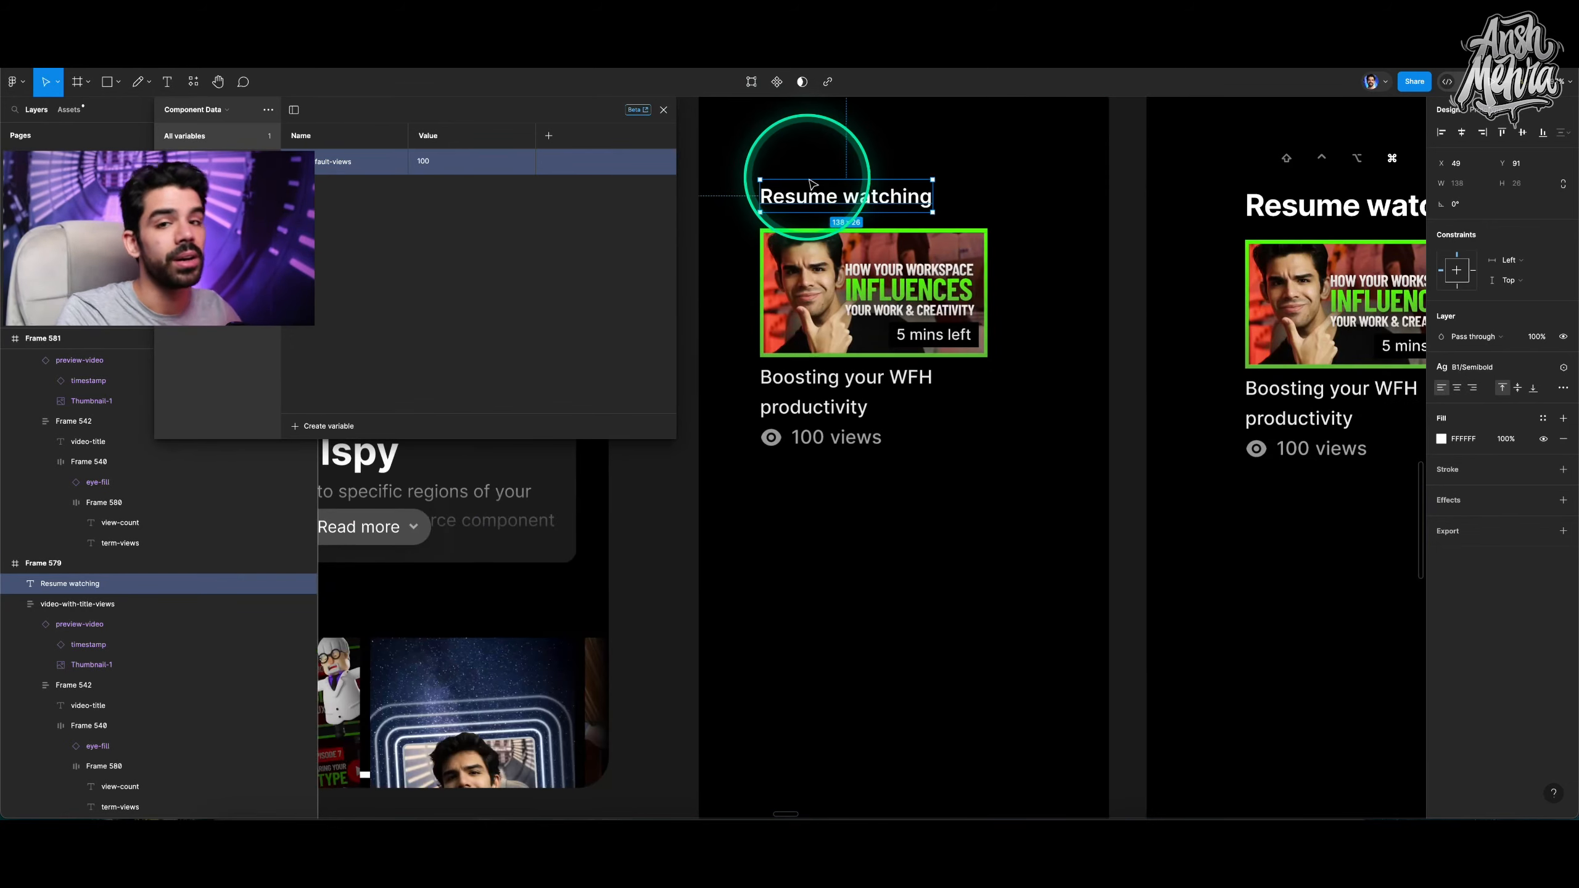
{"action": "double_click", "coordinate": [861, 198]}
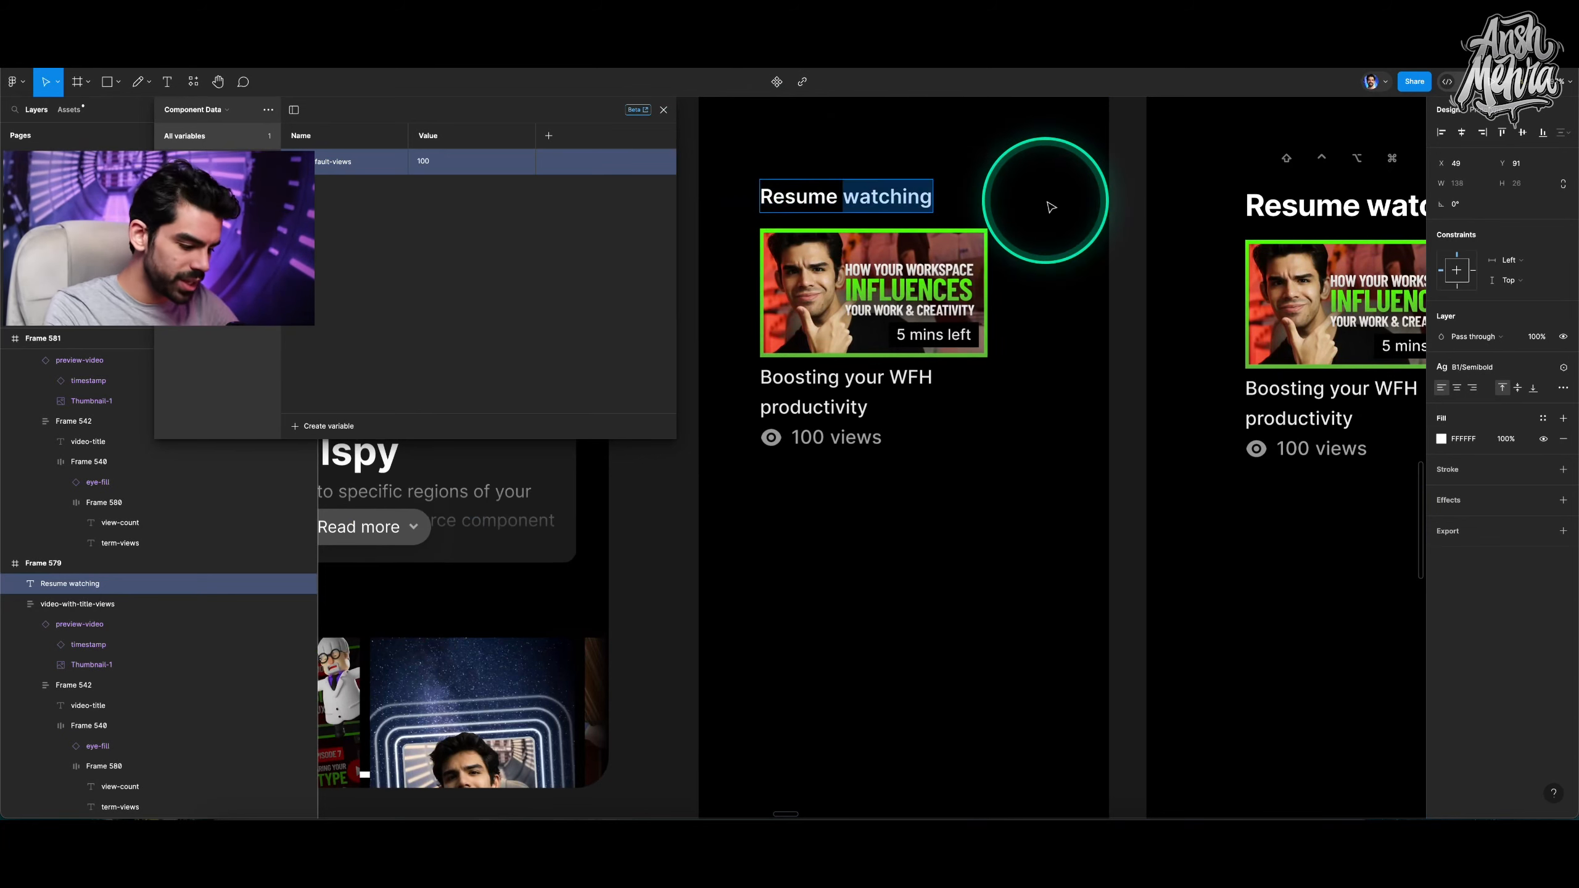
{"action": "type", "text": "learning"}
{"action": "key", "text": "Escape"}
Inspect the view count and views text layers in the first frame's video card.
{"action": "scroll", "coordinate": [1056, 205], "scroll_direction": "down", "scroll_amount": 4}
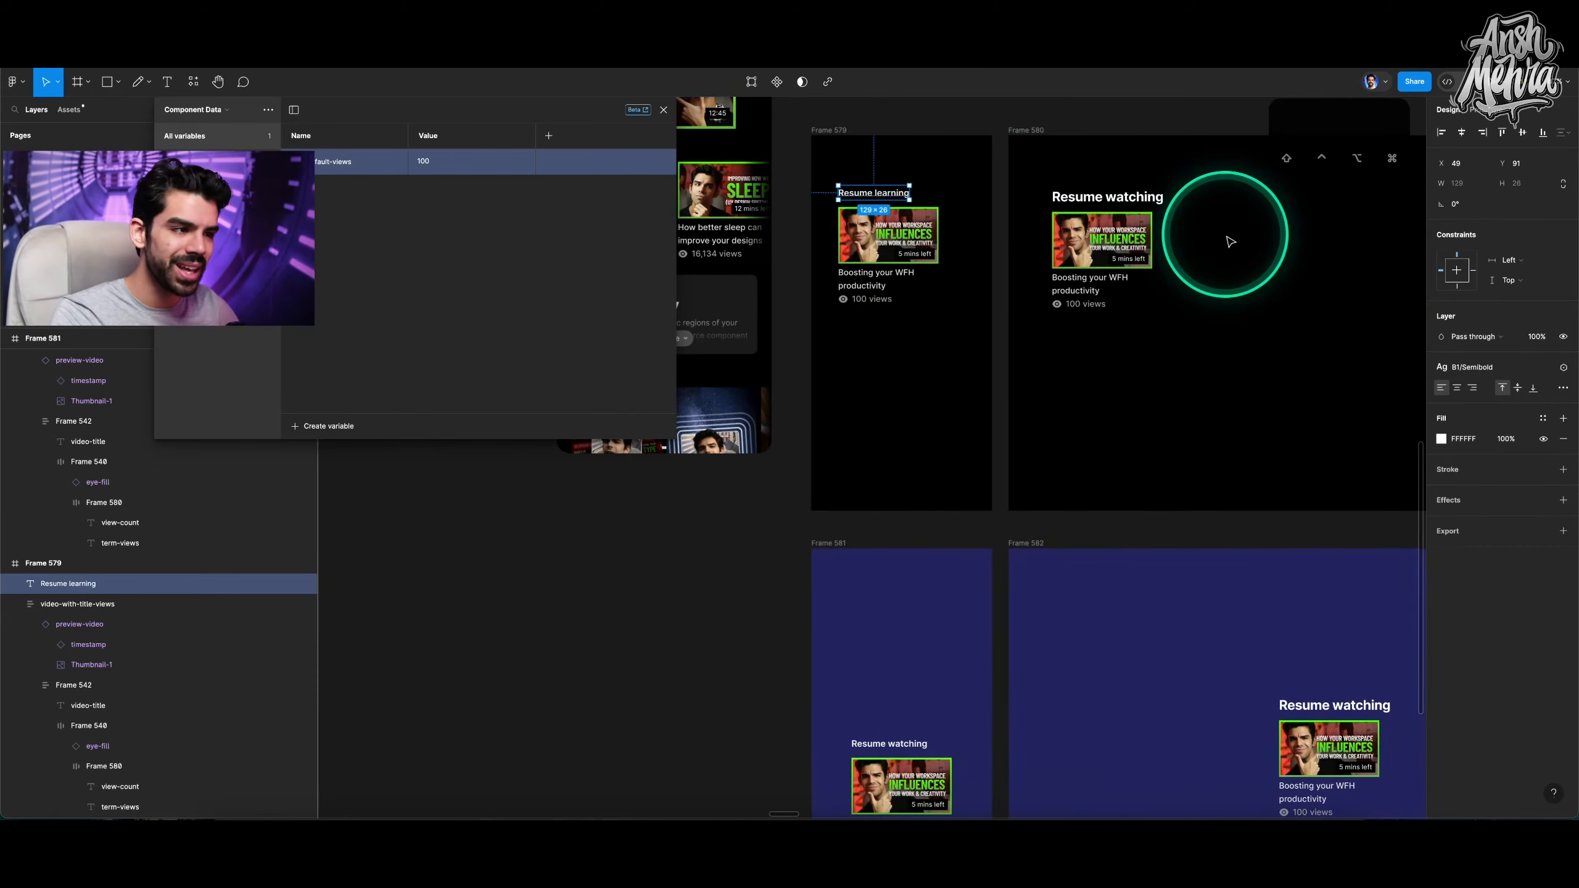
{"action": "scroll", "coordinate": [803, 169], "scroll_direction": "up", "scroll_amount": 5}
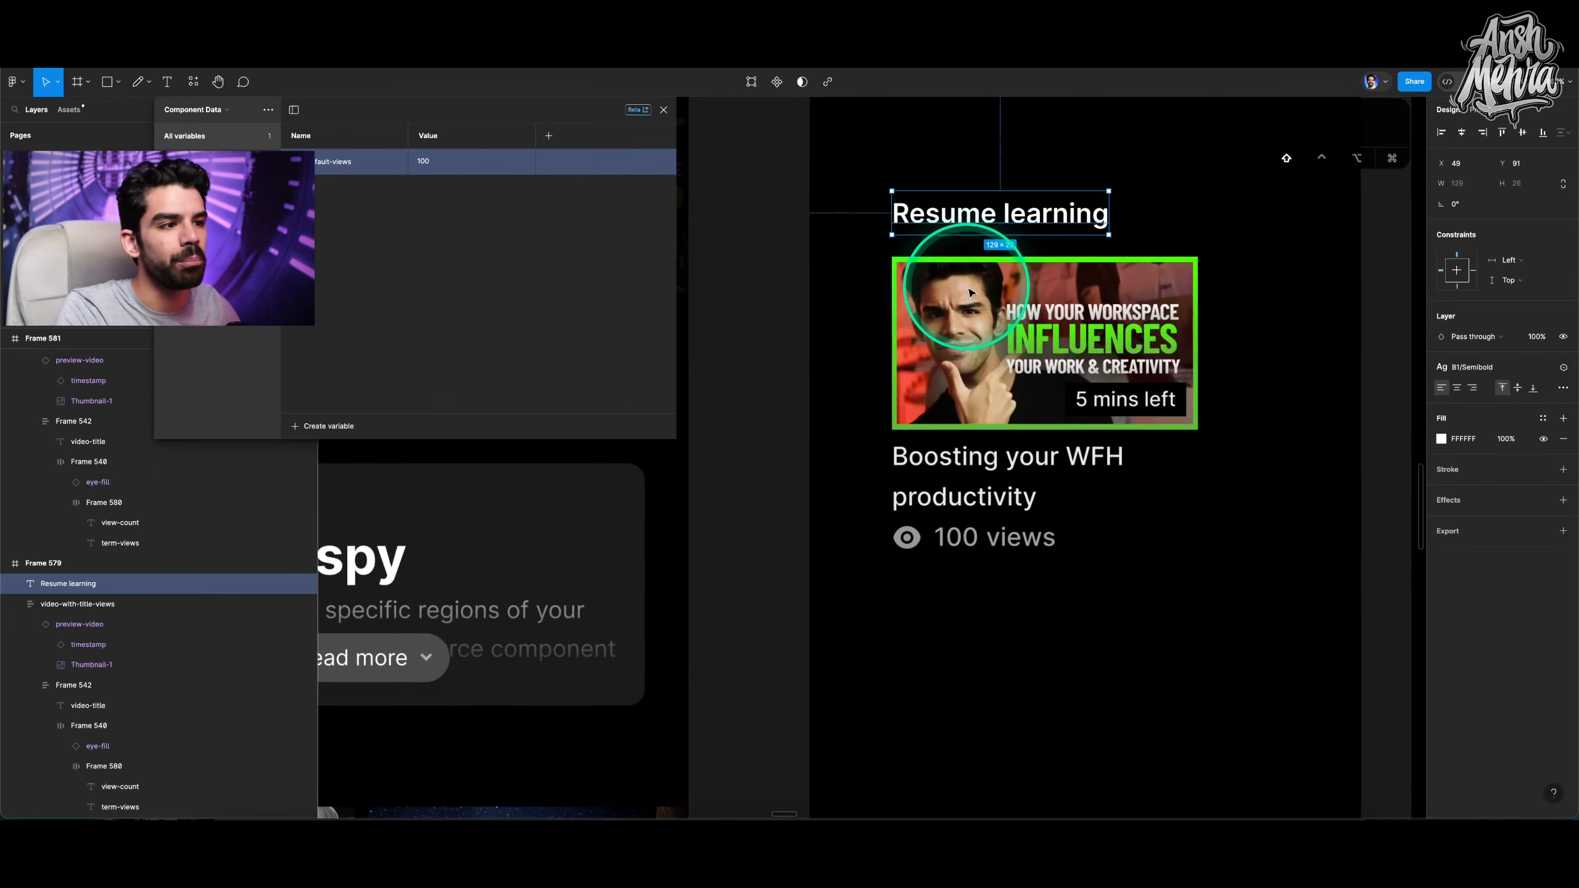
{"action": "left_click", "coordinate": [948, 286], "text": "shift"}
{"action": "scroll", "coordinate": [929, 235], "scroll_direction": "down", "scroll_amount": 4}
{"action": "left_click", "coordinate": [951, 177]}
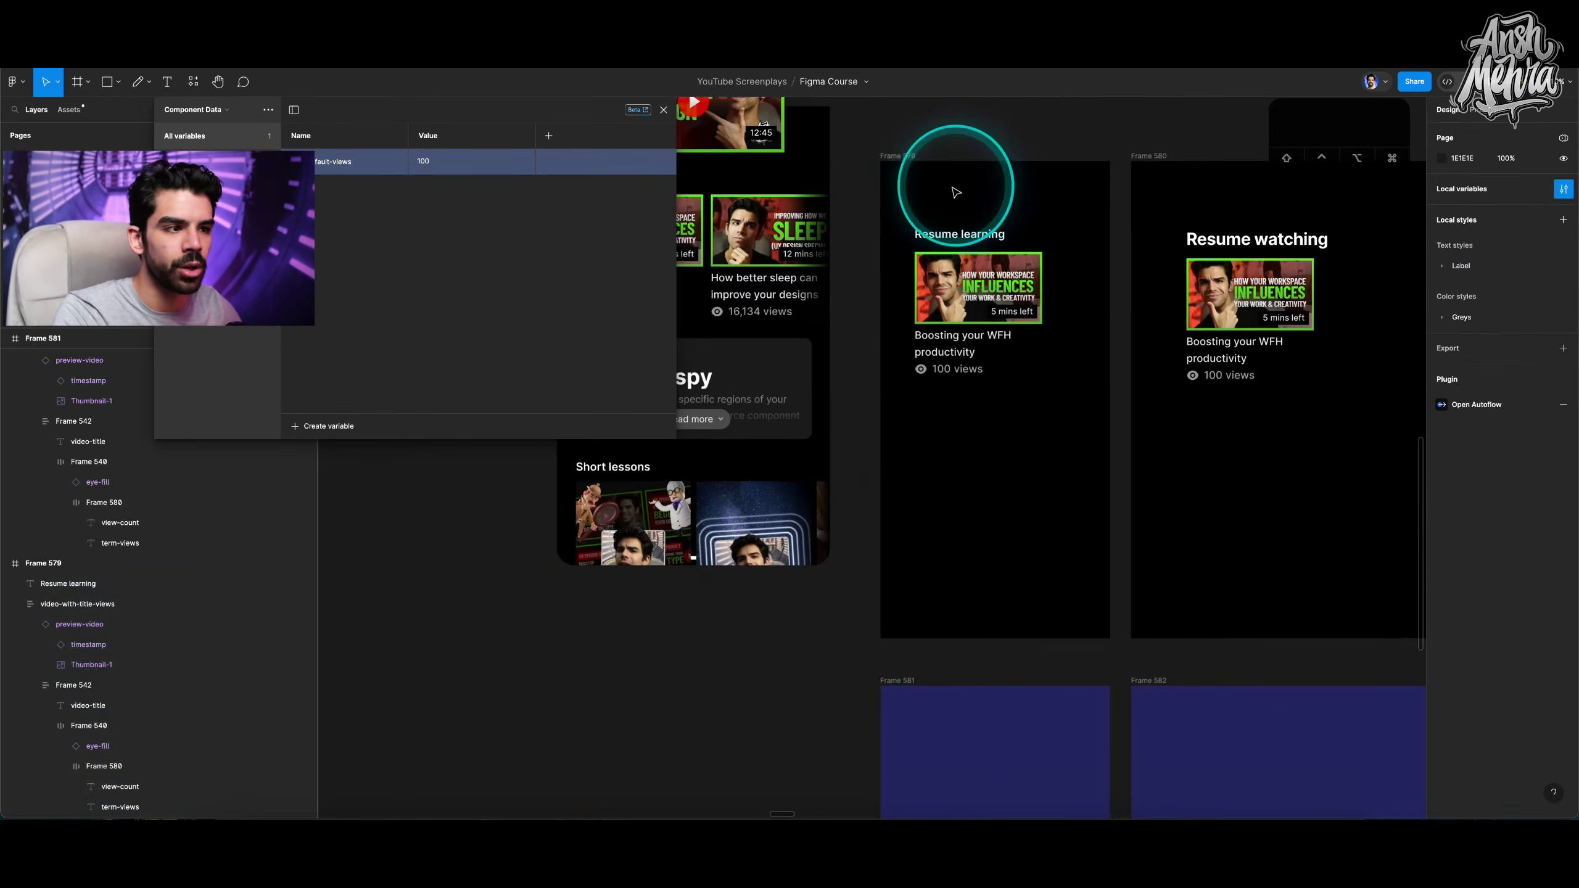
{"action": "left_click", "coordinate": [988, 240]}
{"action": "scroll", "coordinate": [988, 240], "scroll_direction": "right", "scroll_amount": 2}
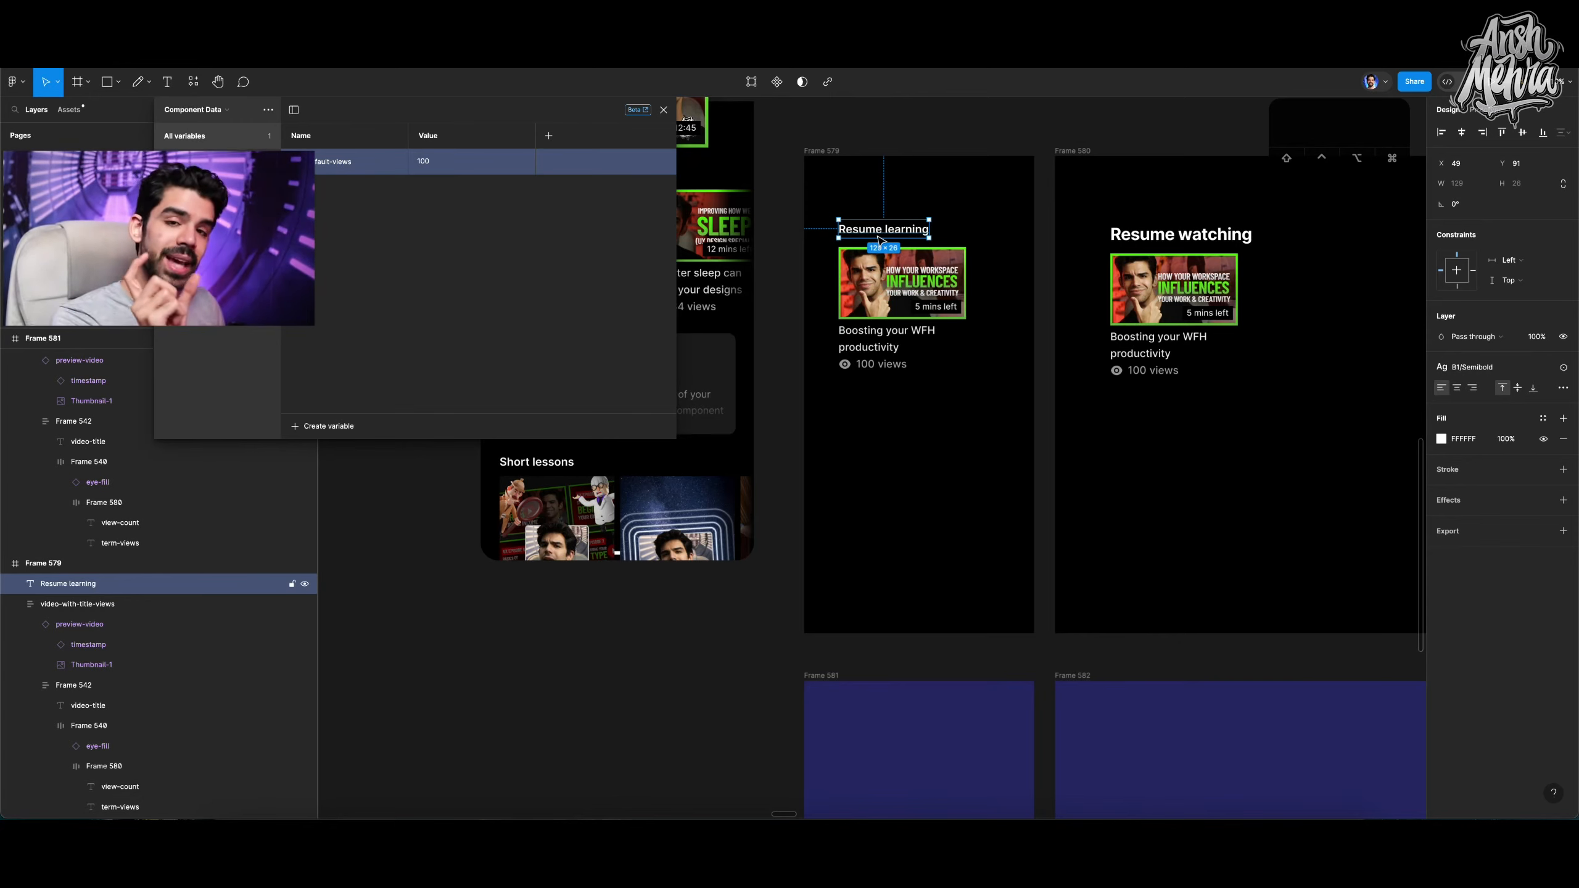
{"action": "left_click", "coordinate": [869, 367], "text": "super"}
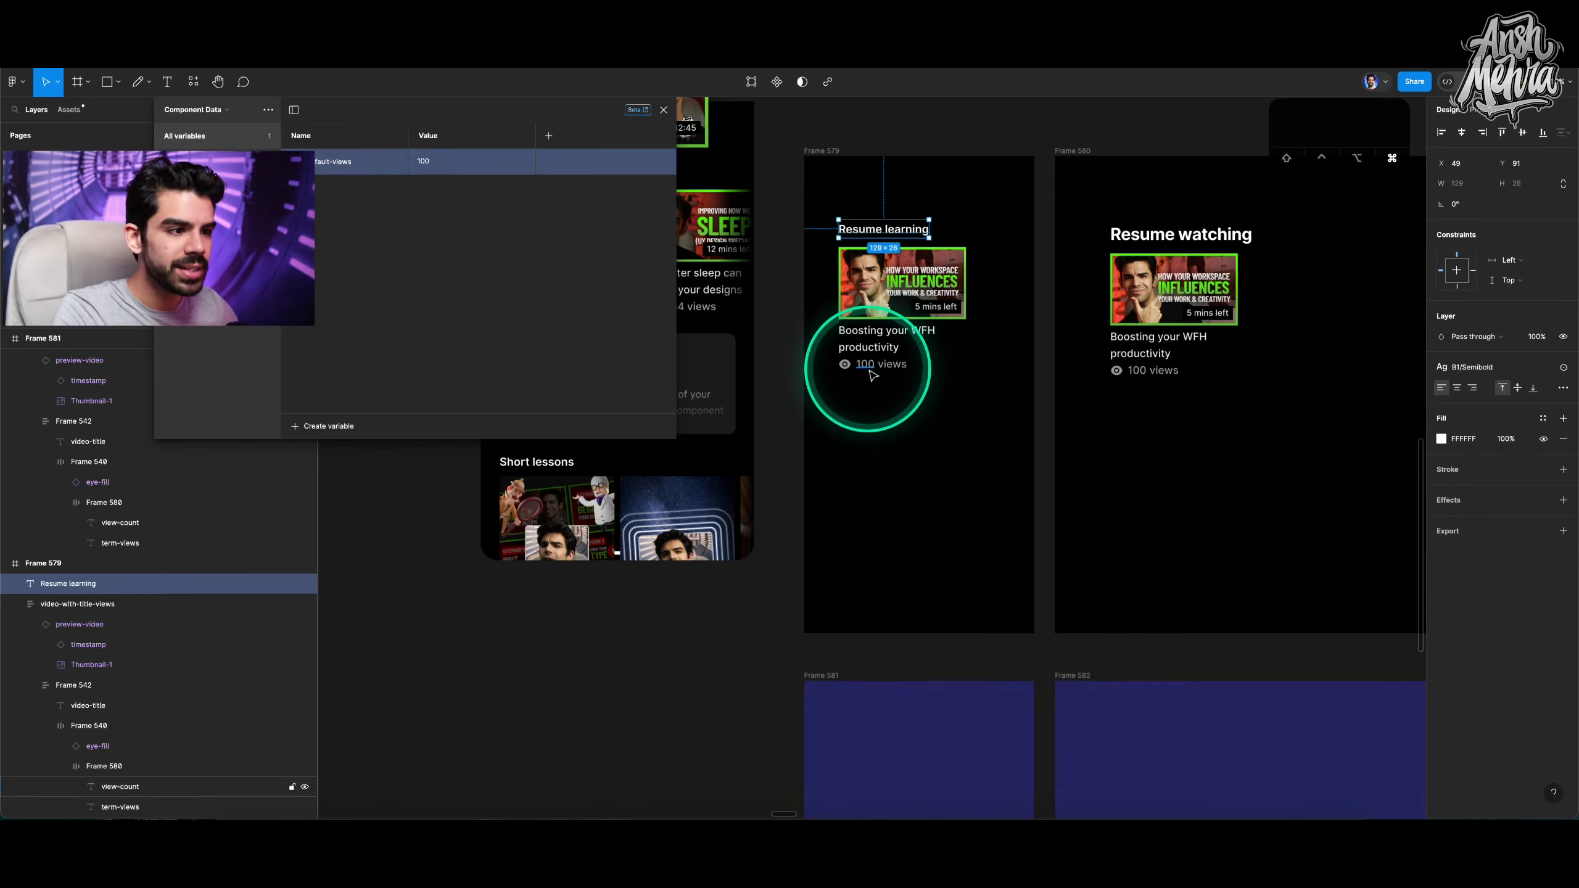
{"action": "scroll", "coordinate": [869, 367], "scroll_direction": "up", "scroll_amount": 5}
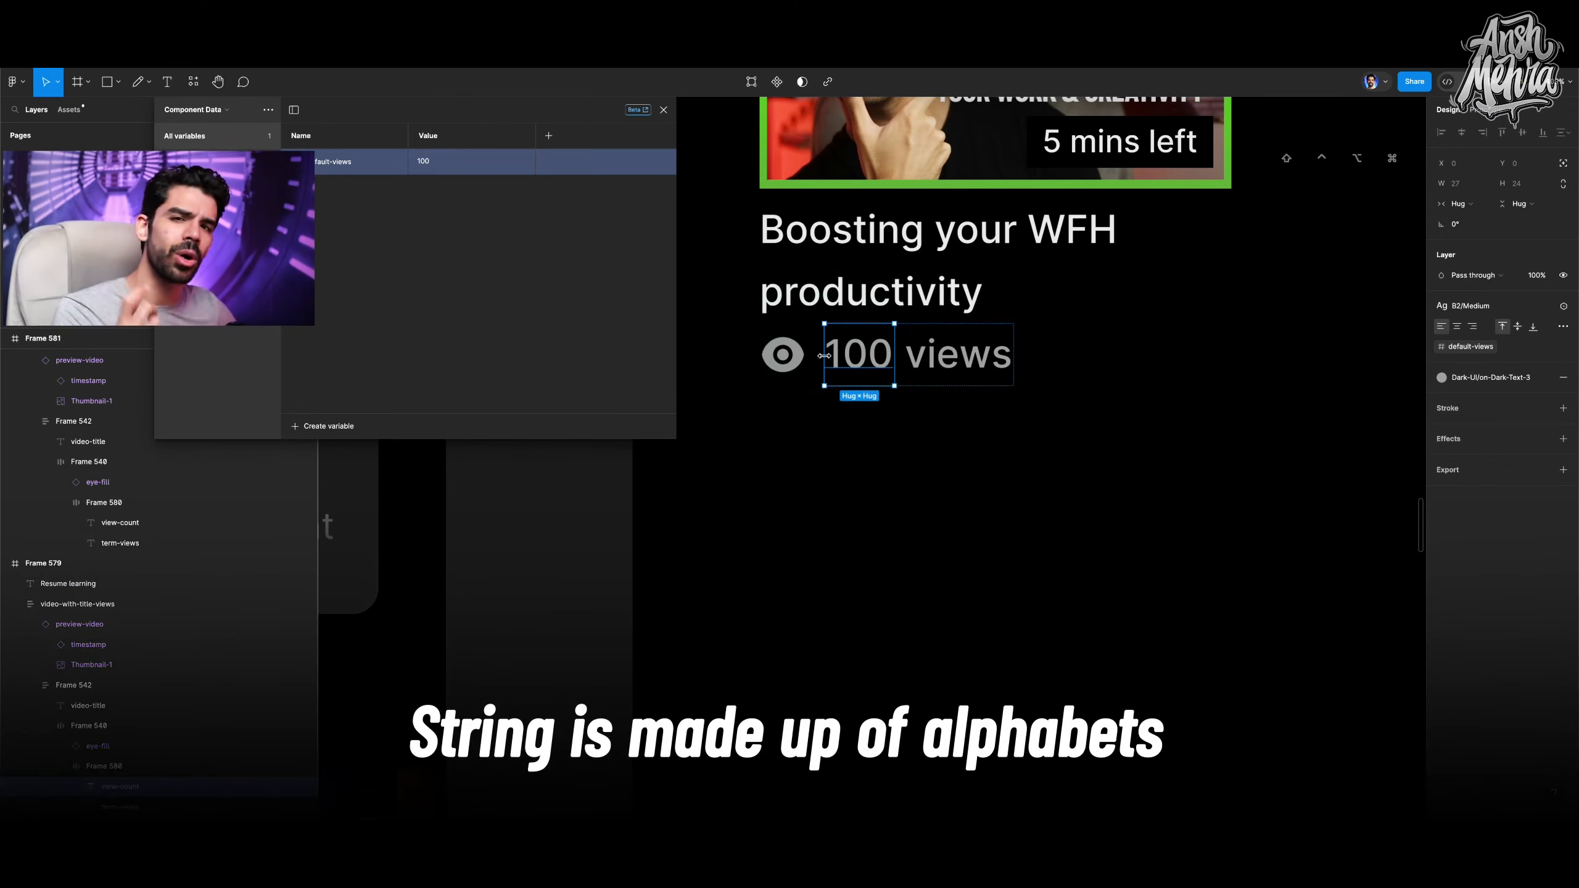
{"action": "left_click", "coordinate": [955, 362]}
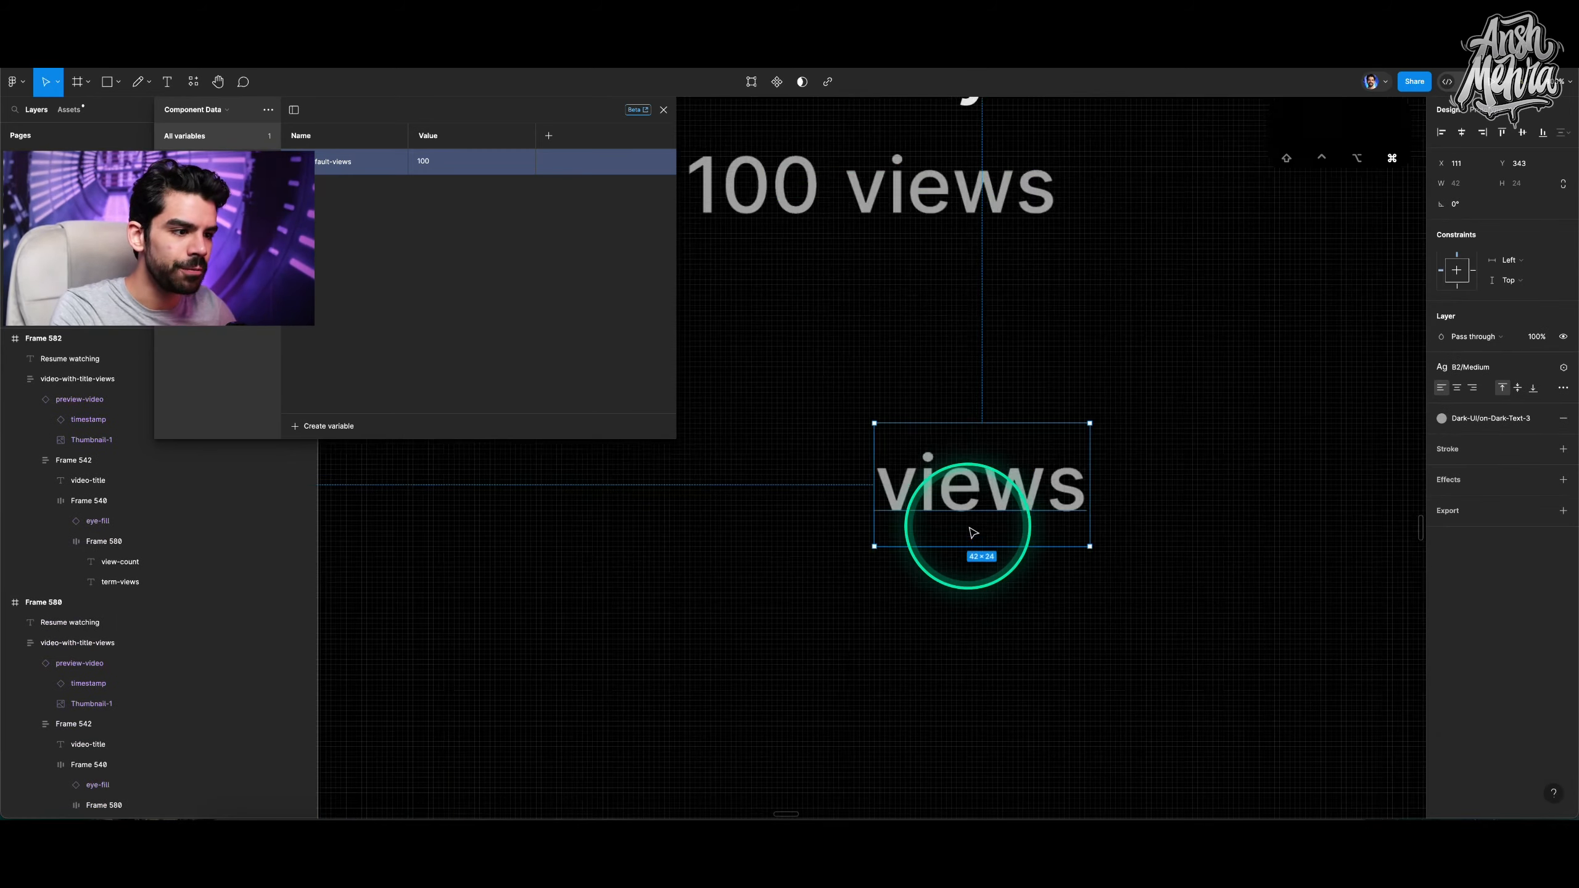
Increase the letter spacing of the separate views text below the card to 80%.
{"action": "scroll", "coordinate": [985, 523], "scroll_direction": "up", "scroll_amount": 3}
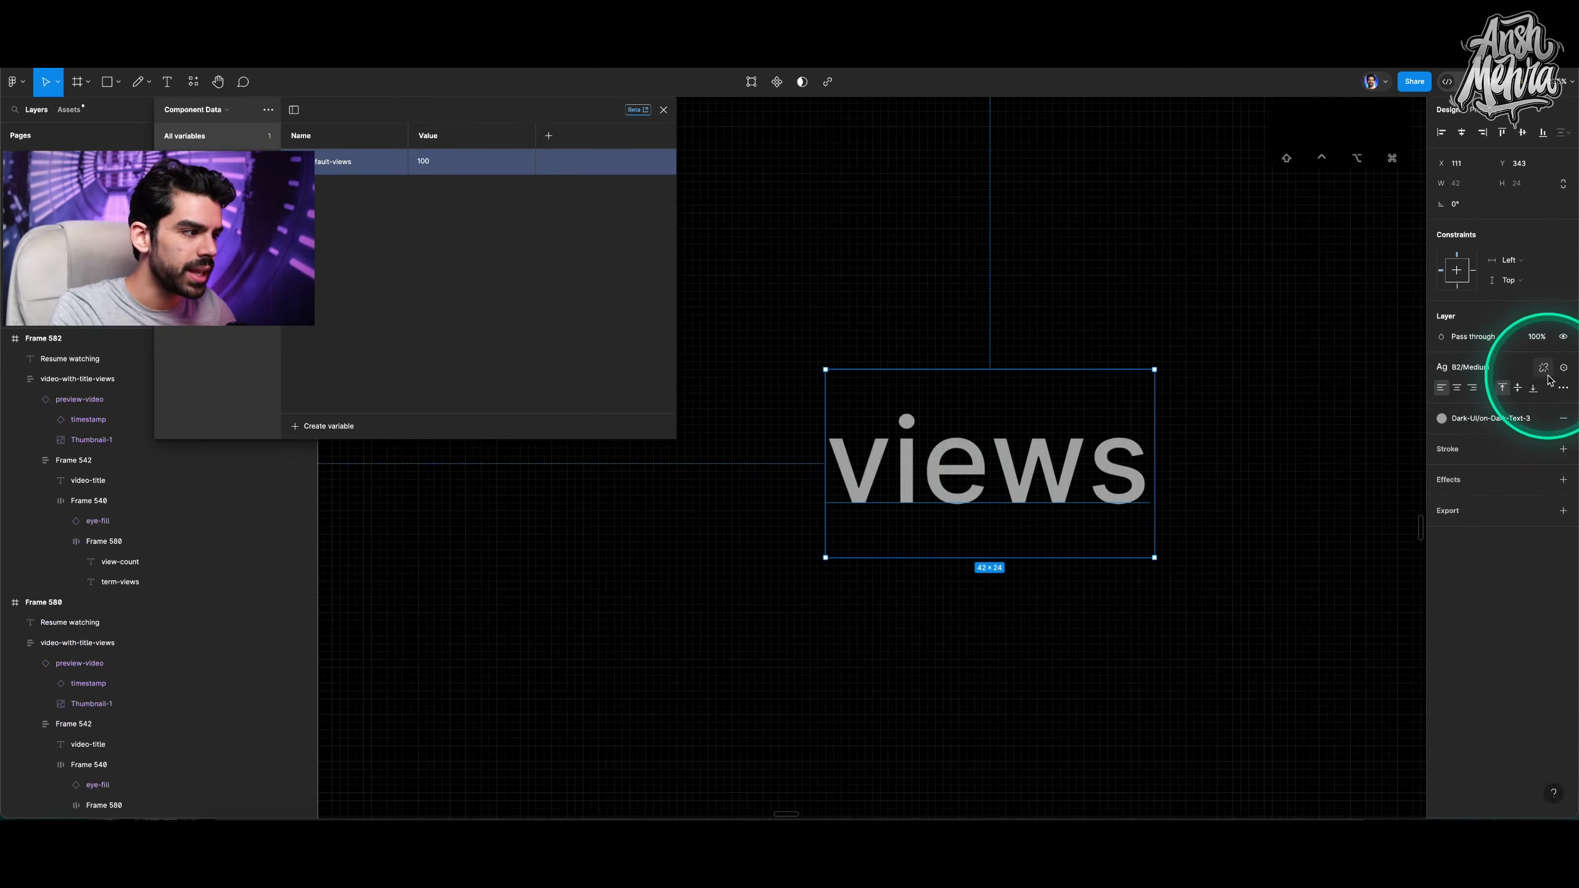
{"action": "left_click", "coordinate": [1544, 368]}
{"action": "left_click", "coordinate": [1531, 427]}
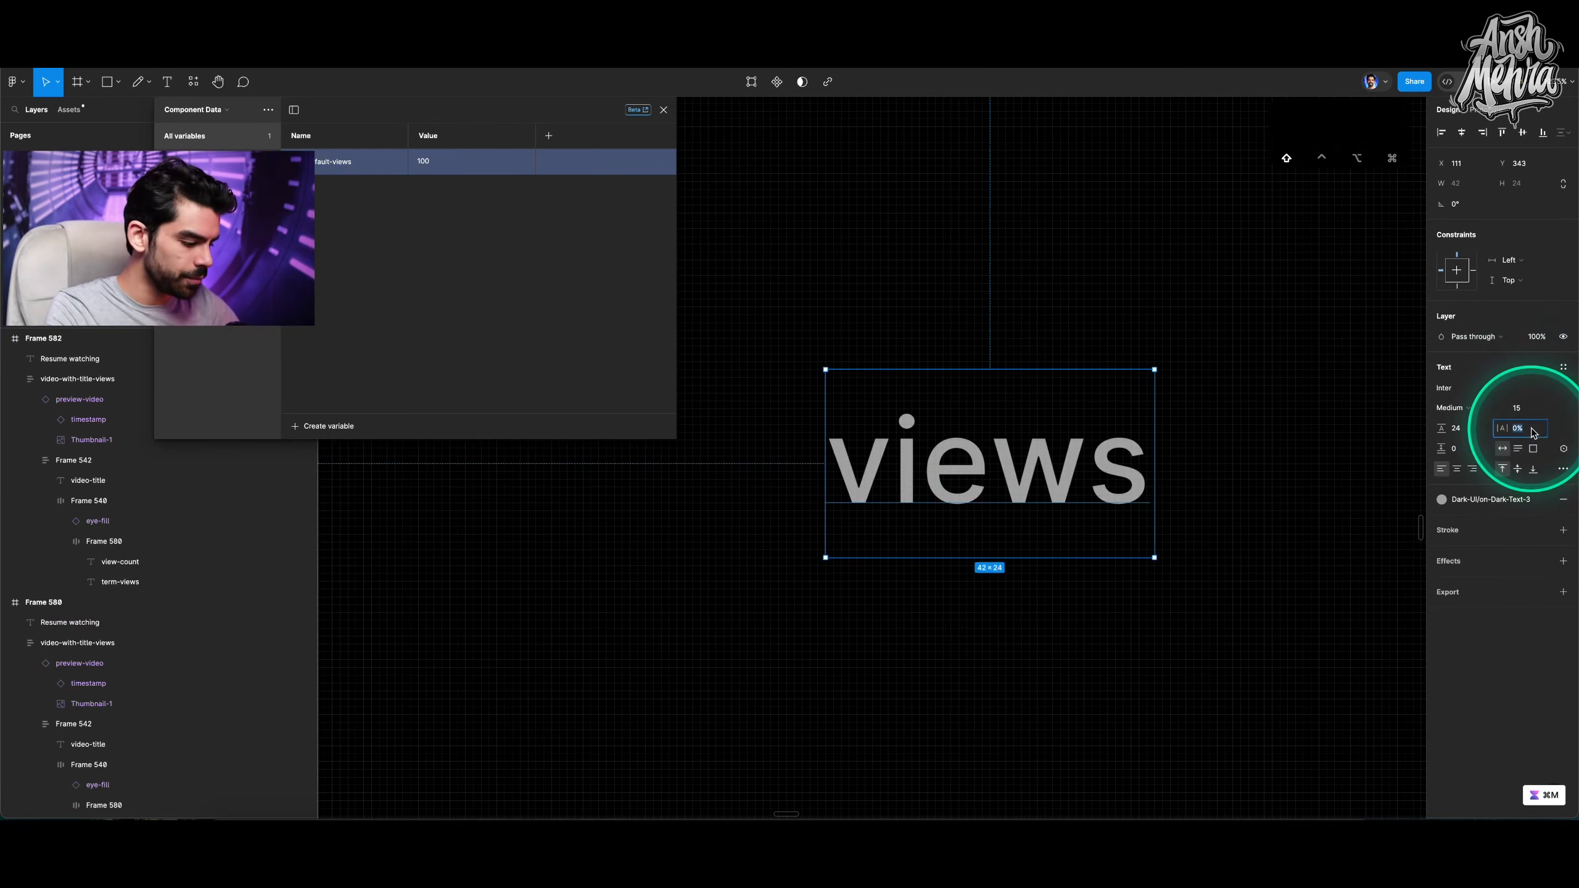
{"action": "key", "text": "shift+Up"}
{"action": "key", "text": "shift+Up"}
{"action": "key", "text": "shift+Up"}
{"action": "key", "text": "shift+Up"}
{"action": "key", "text": "shift+Up"}
{"action": "key", "text": "shift+Up"}
{"action": "key", "text": "shift+Up"}
{"action": "key", "text": "shift+Up"}
{"action": "scroll", "coordinate": [1340, 476], "scroll_direction": "right", "scroll_amount": 2}
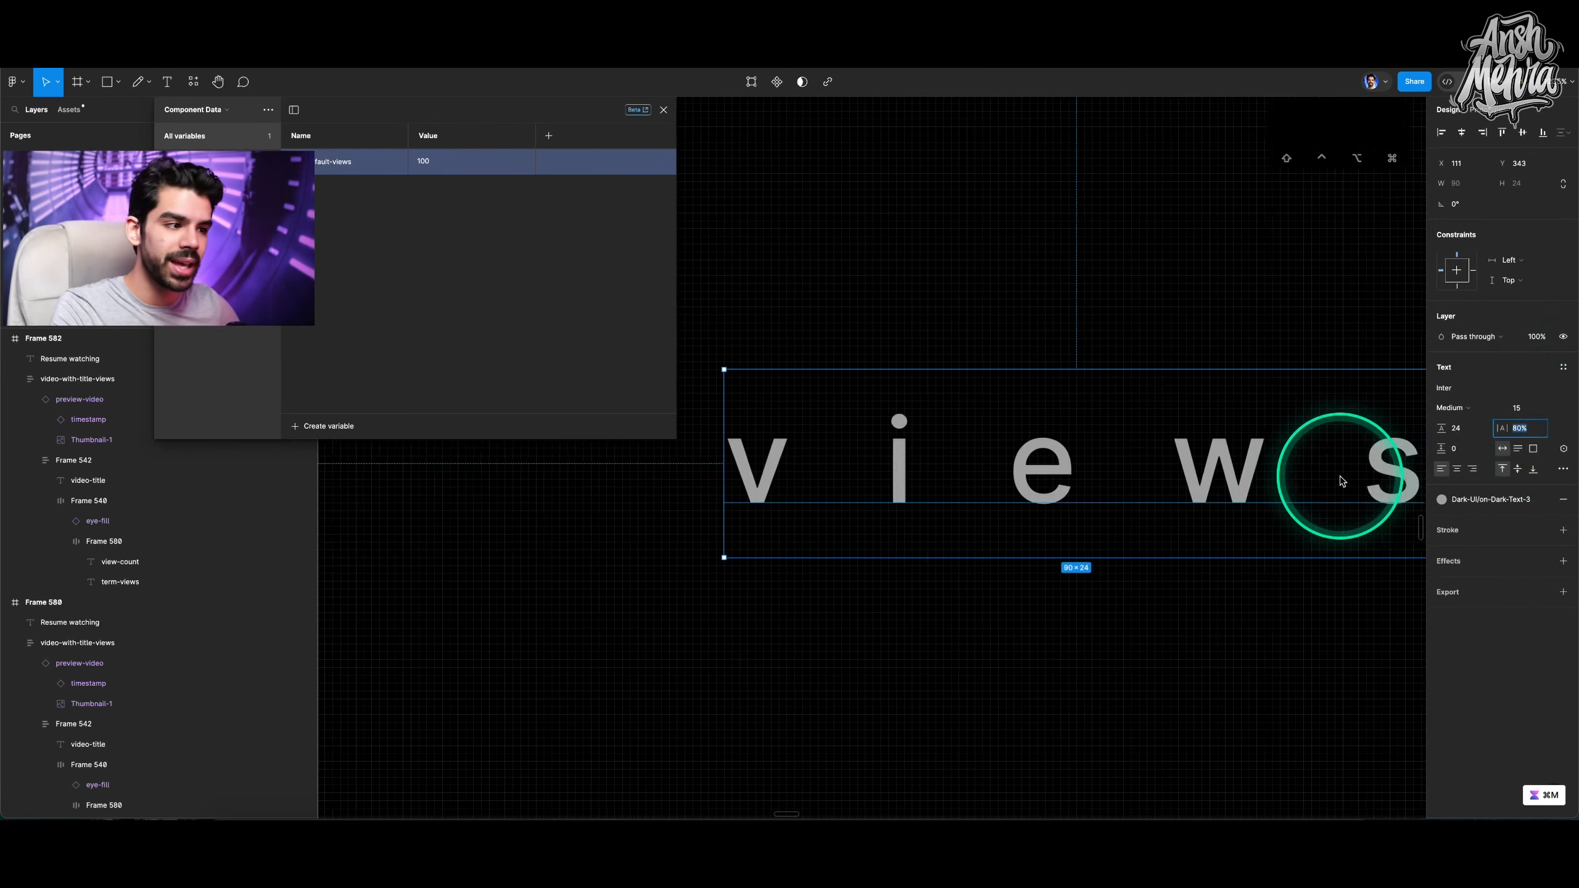
{"action": "scroll", "coordinate": [1340, 476], "scroll_direction": "left", "scroll_amount": 2}
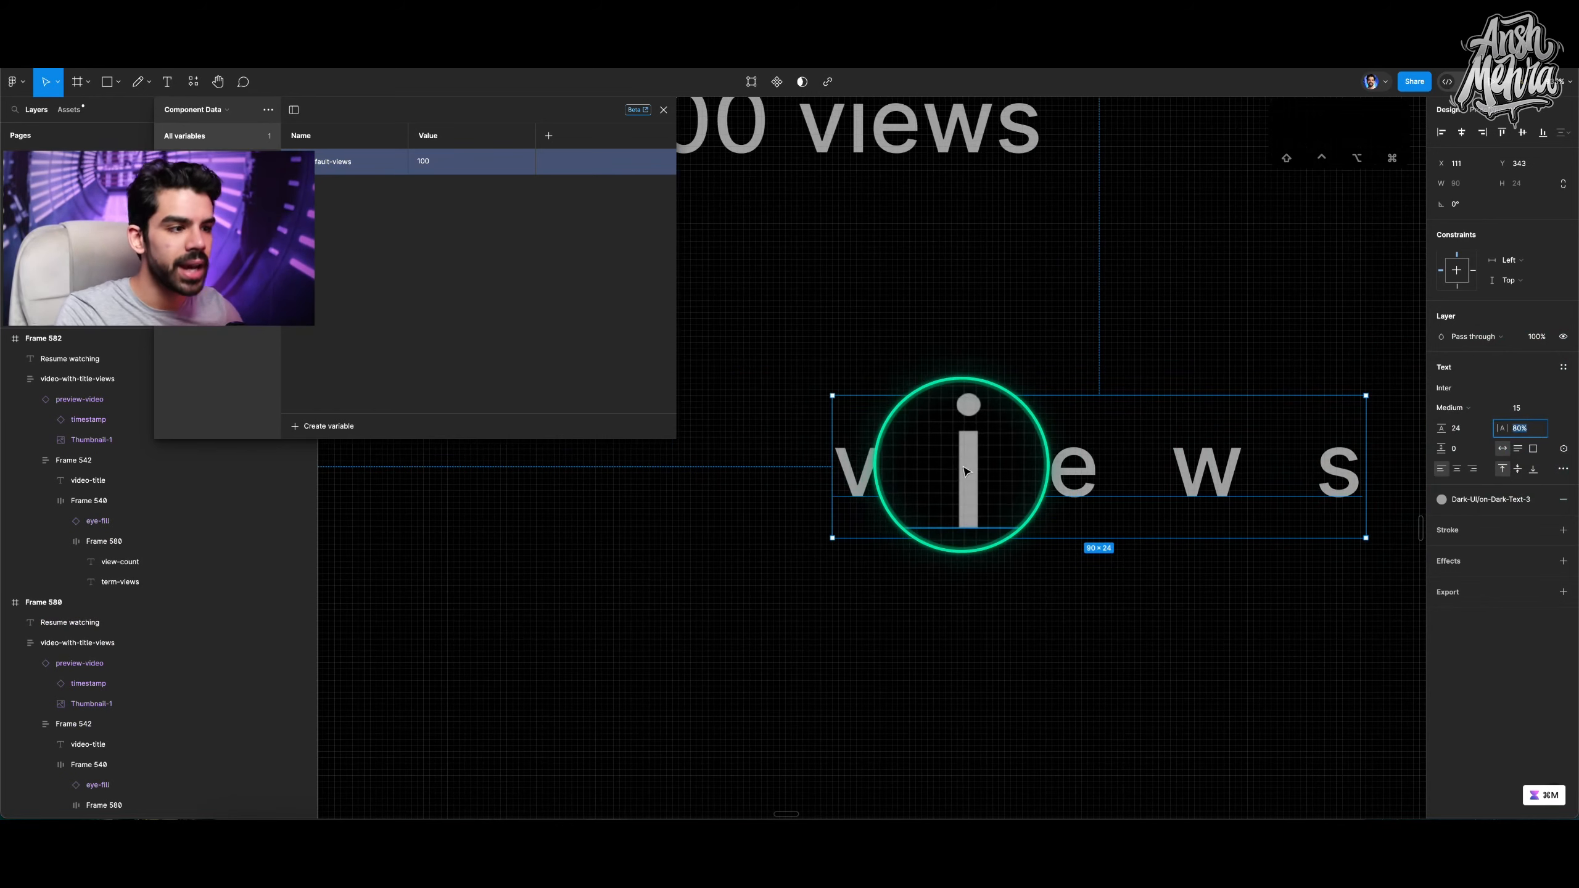
{"action": "scroll", "coordinate": [1294, 388], "scroll_direction": "down", "scroll_amount": 5}
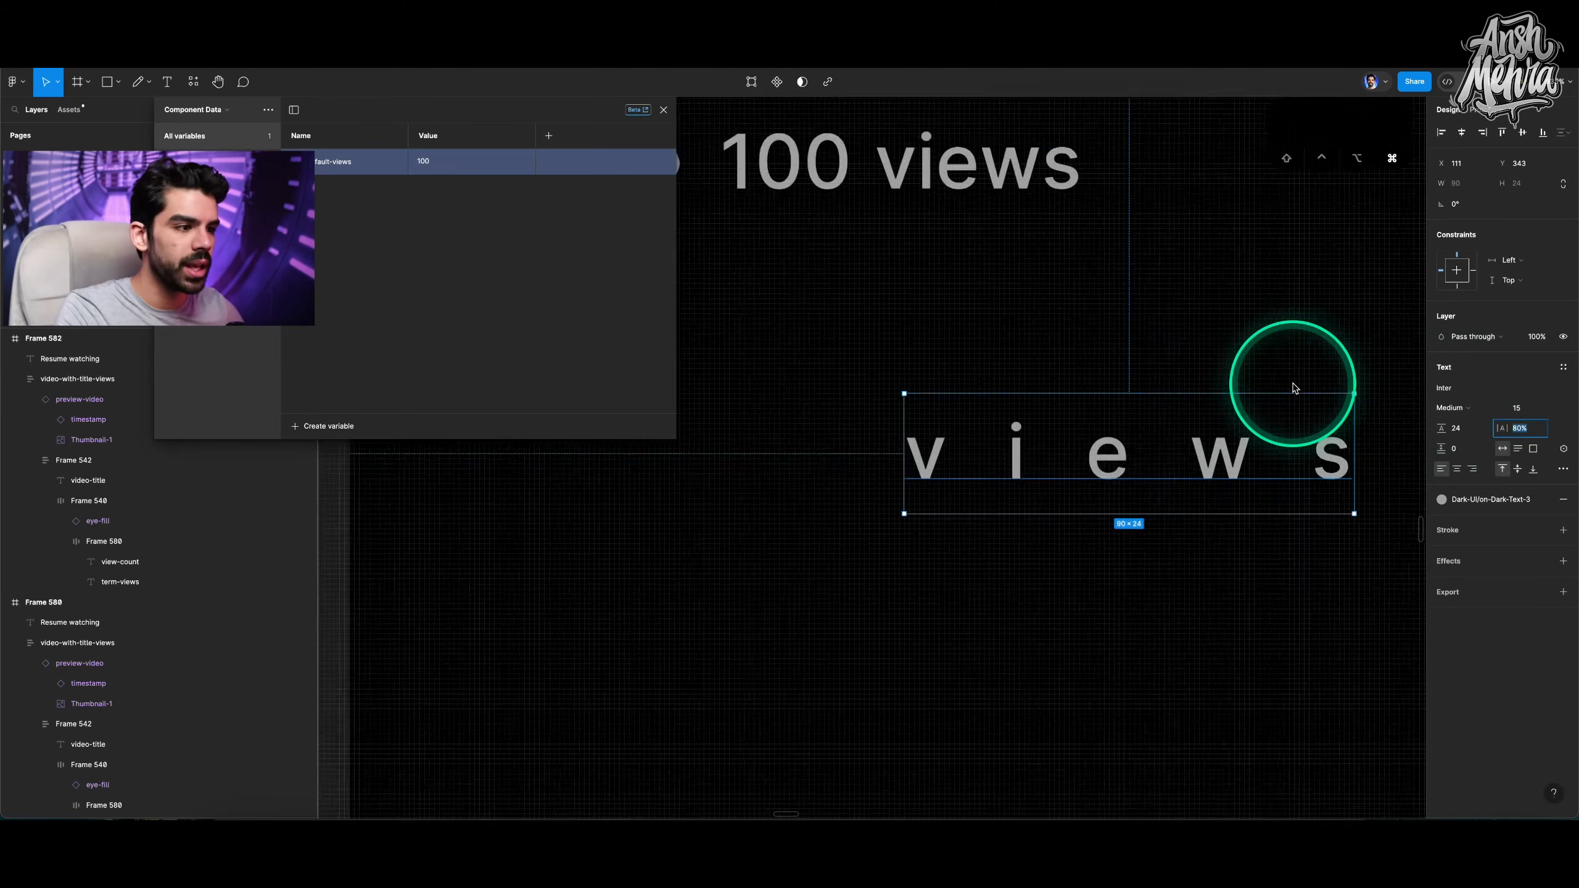
Select the first frame's view count, views and heading text layers to check their variable bindings.
{"action": "scroll", "coordinate": [1026, 252], "scroll_direction": "up", "scroll_amount": 5}
{"action": "left_click", "coordinate": [1025, 269], "text": "super"}
{"action": "scroll", "coordinate": [1024, 274], "scroll_direction": "right", "scroll_amount": 3}
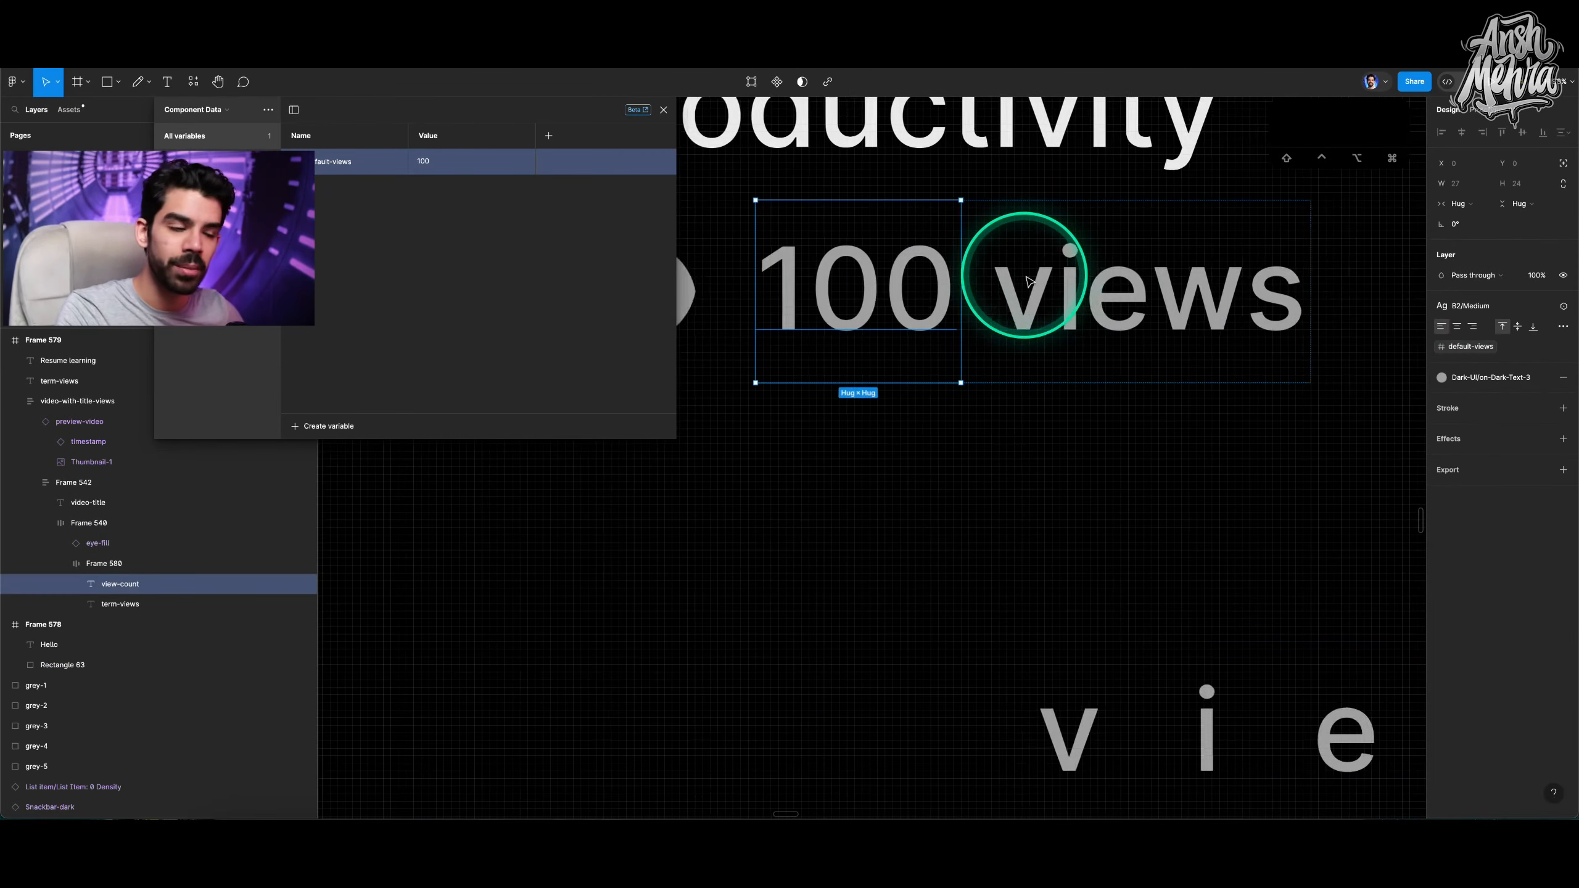
{"action": "left_click", "coordinate": [1122, 282], "text": "super"}
{"action": "scroll", "coordinate": [1125, 283], "scroll_direction": "down", "scroll_amount": 5}
{"action": "scroll", "coordinate": [1039, 265], "scroll_direction": "up", "scroll_amount": 3}
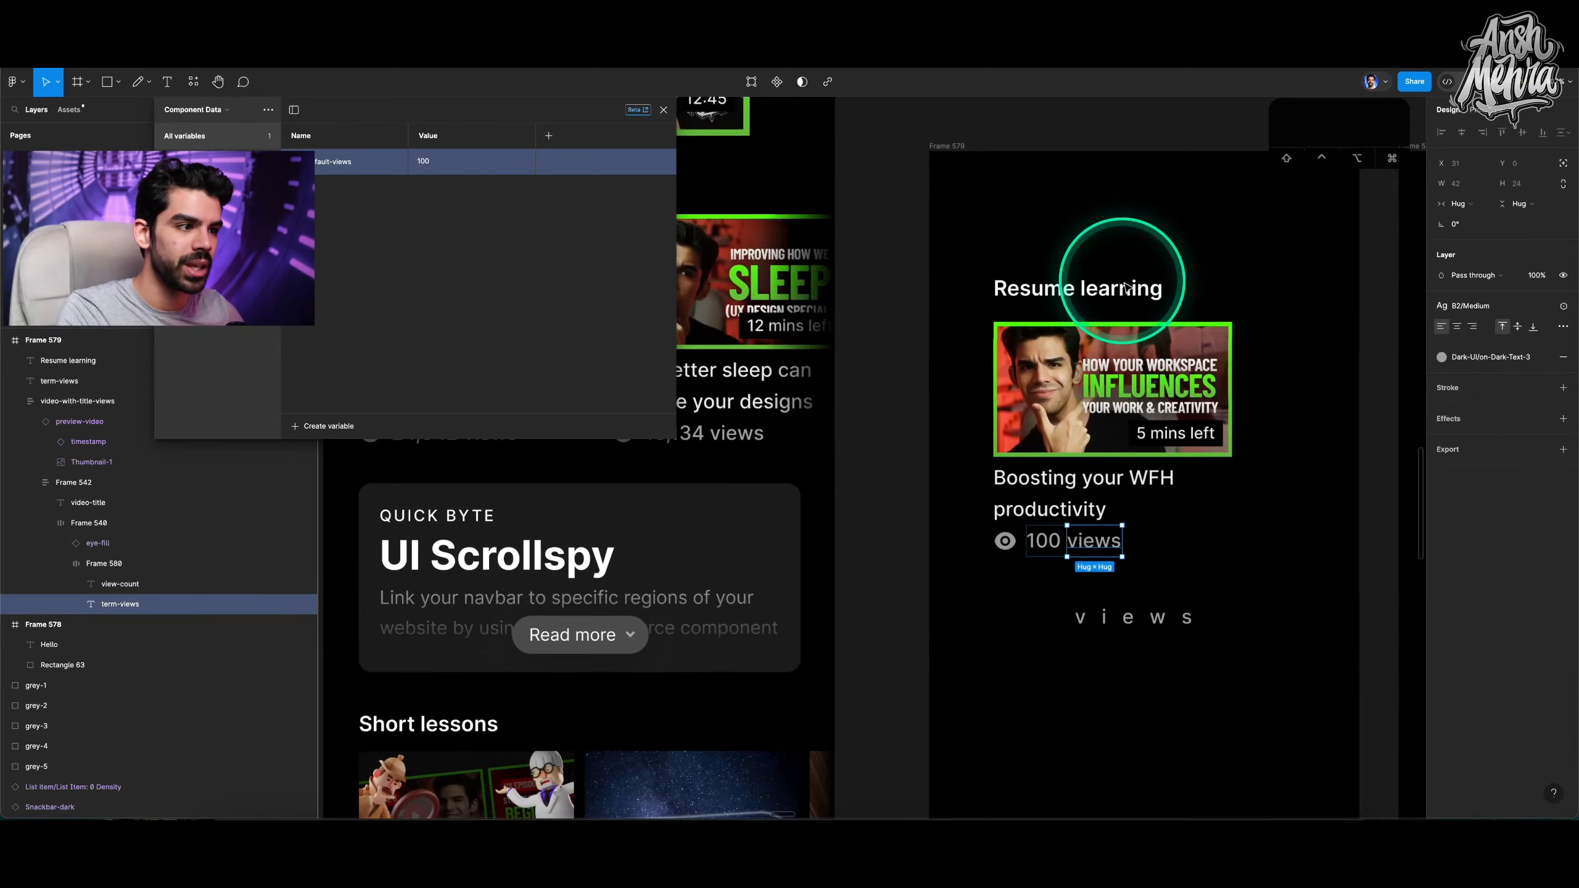
{"action": "left_click", "coordinate": [972, 277]}
{"action": "scroll", "coordinate": [970, 274], "scroll_direction": "up", "scroll_amount": 2}
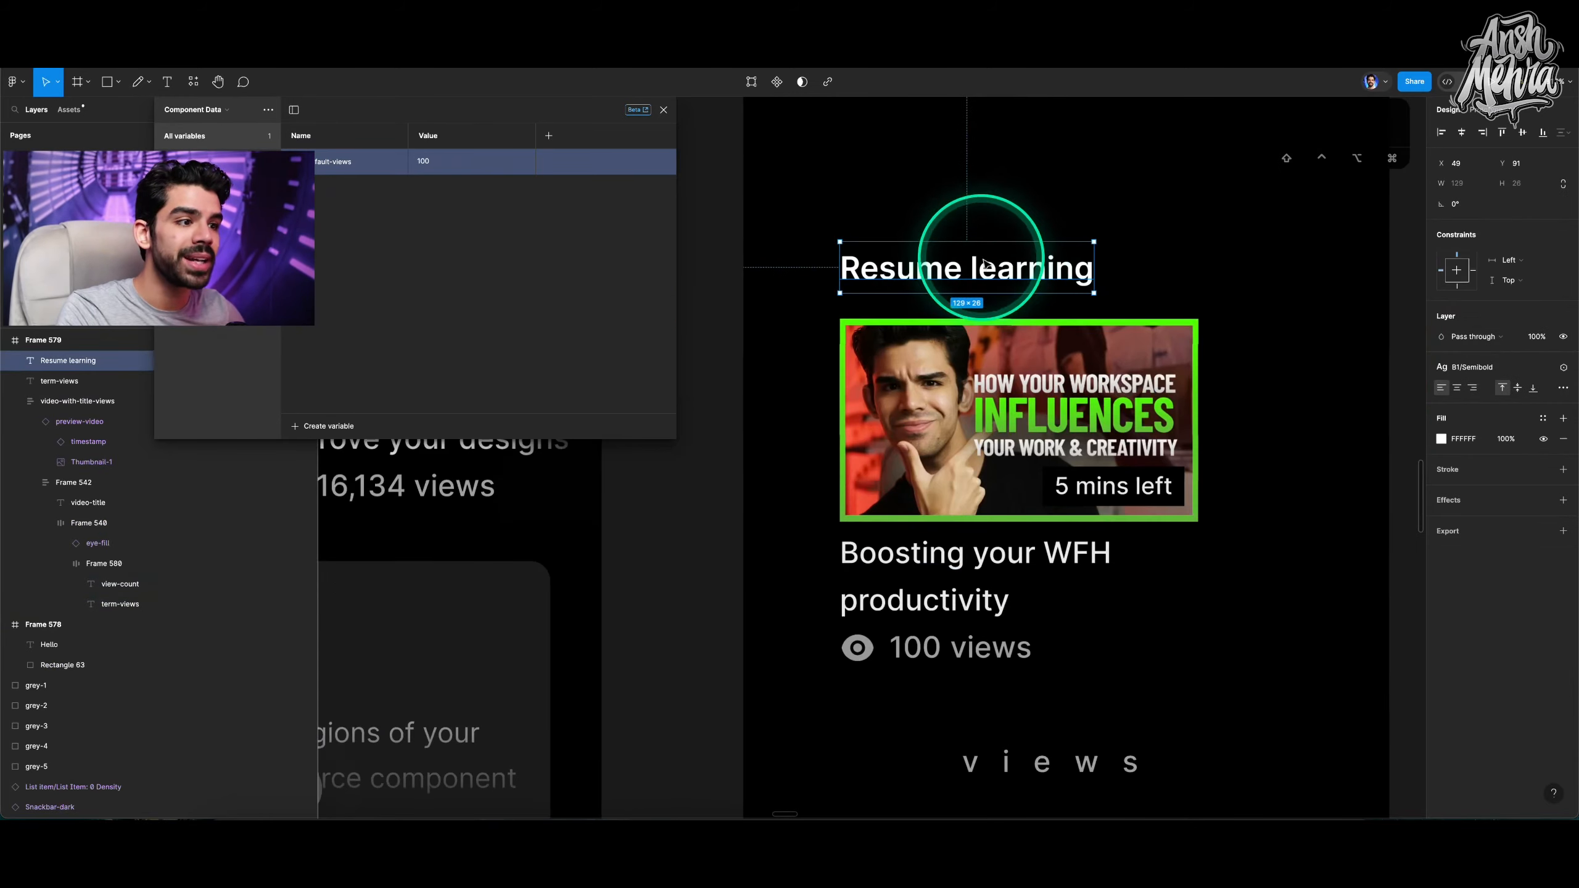
Create a string variable named resume-heading with the value Resume learning in Component Data.
{"action": "left_click", "coordinate": [331, 427]}
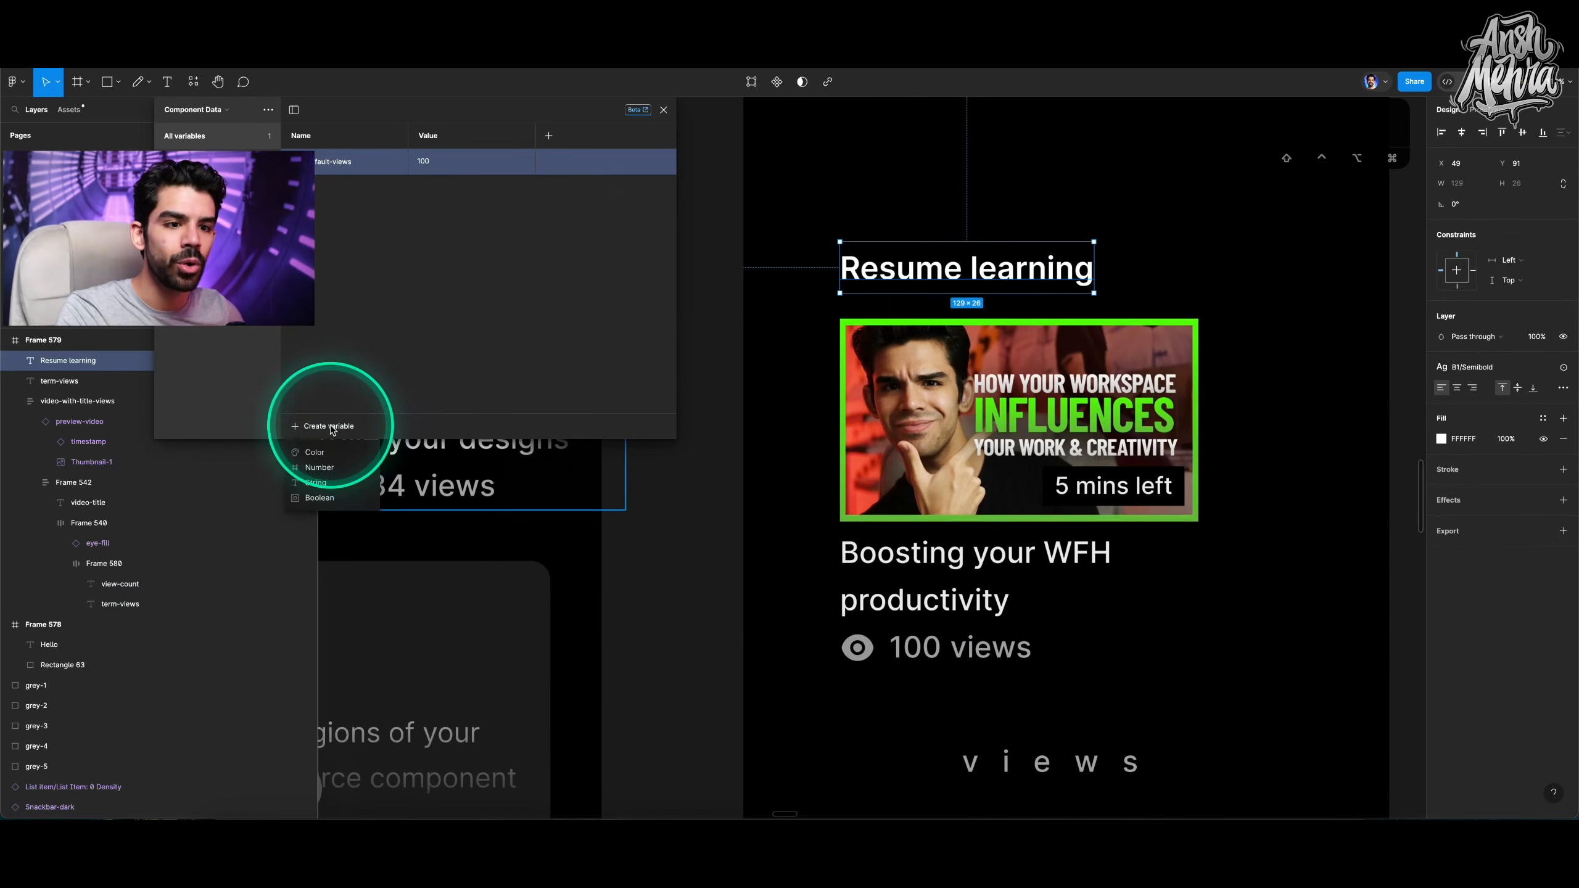
{"action": "left_click", "coordinate": [316, 483]}
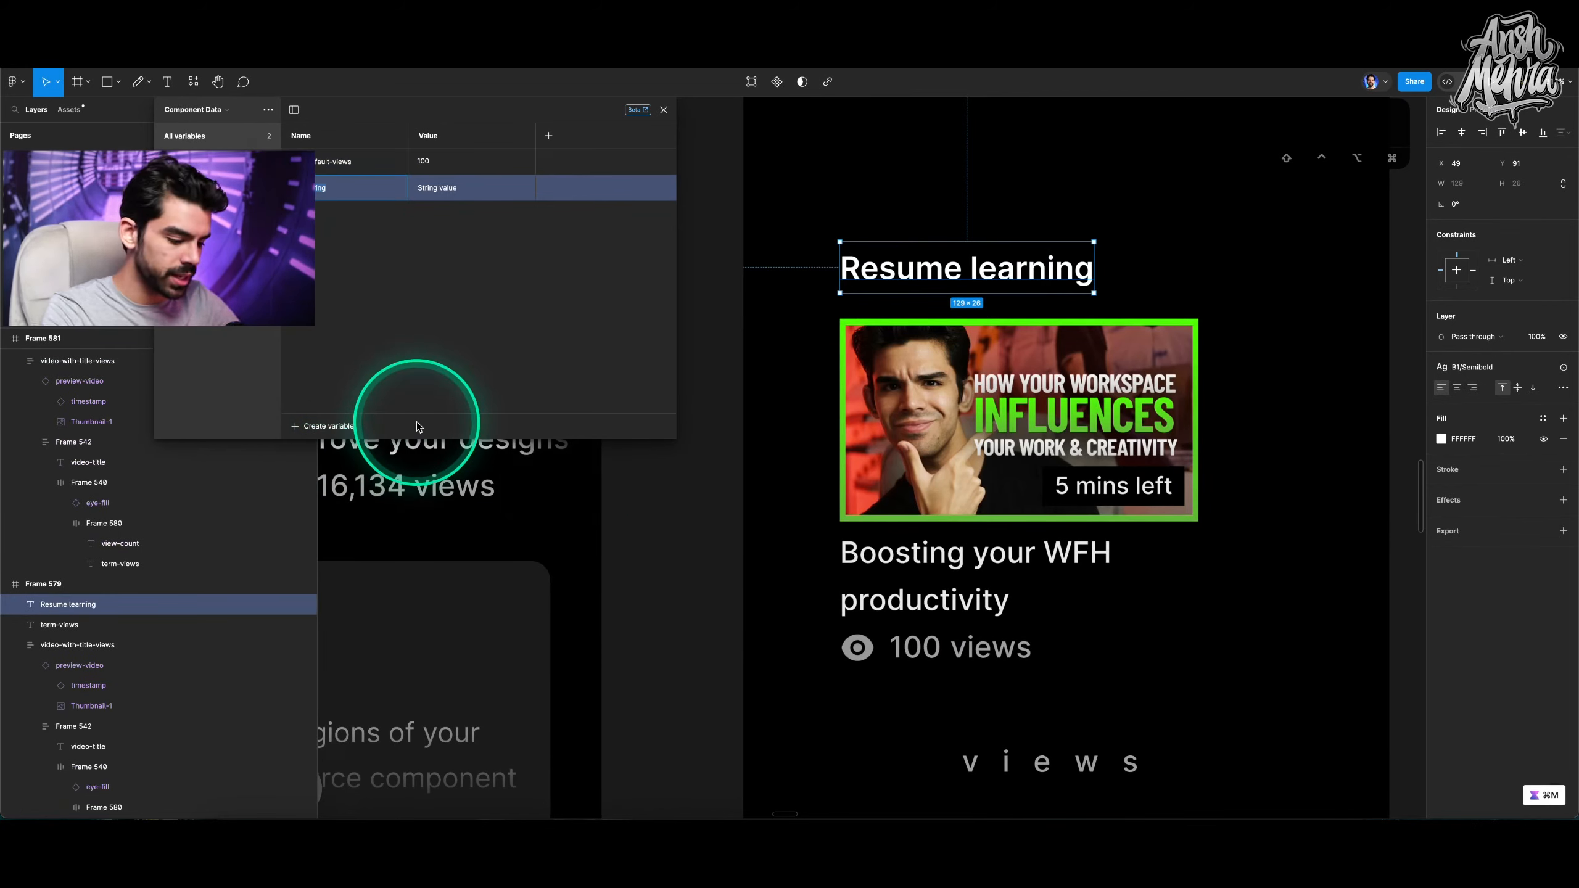
{"action": "type", "text": "resume-head"}
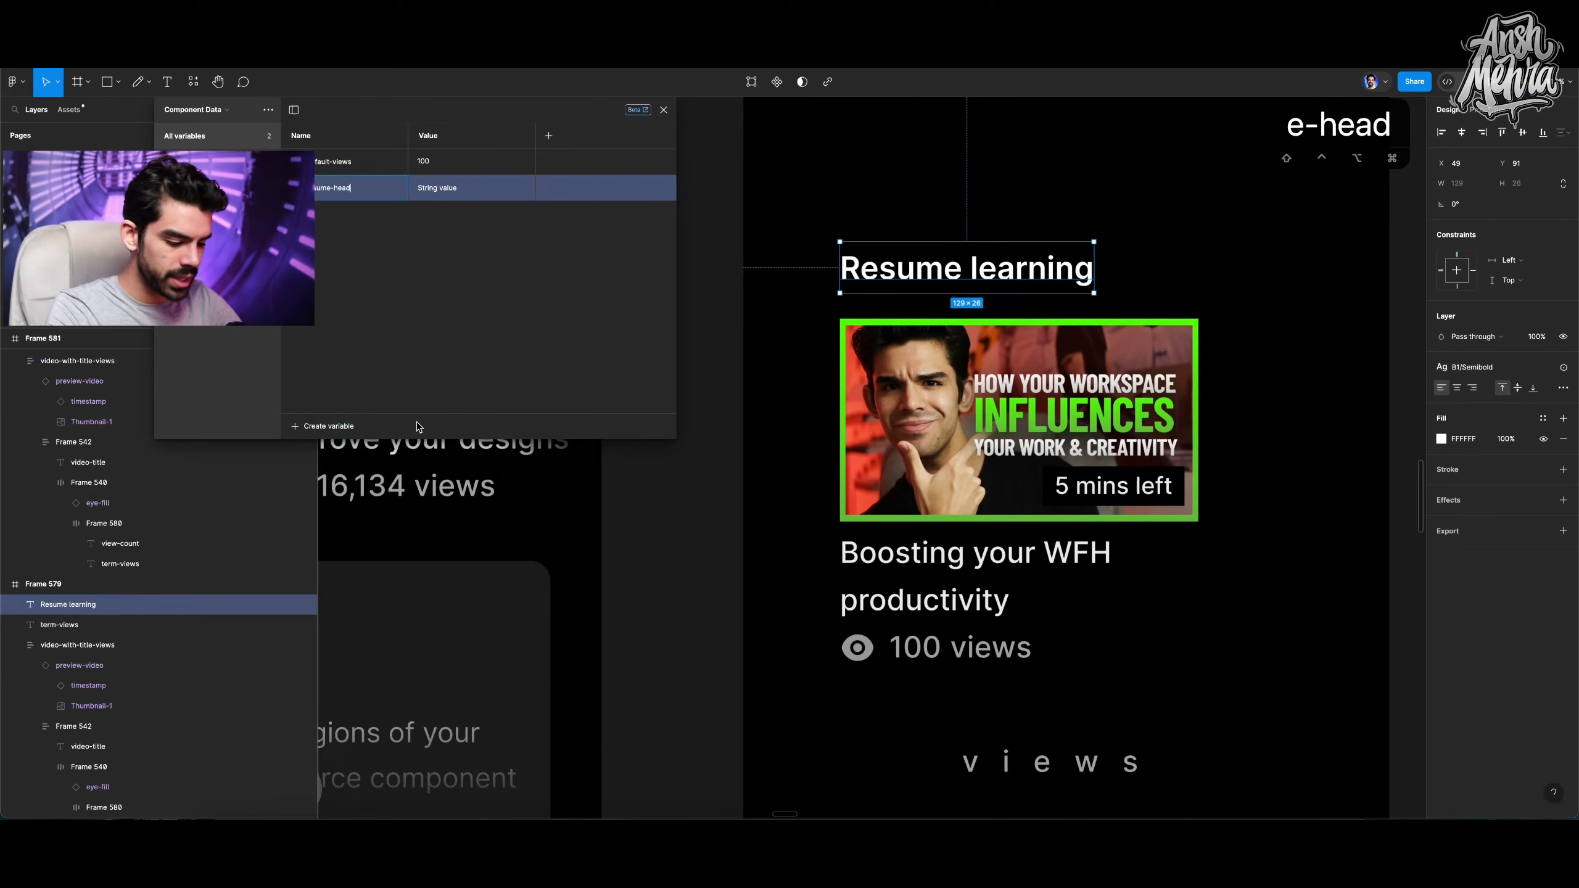
{"action": "type", "text": "ing"}
{"action": "key", "text": "Return"}
{"action": "left_click", "coordinate": [424, 398]}
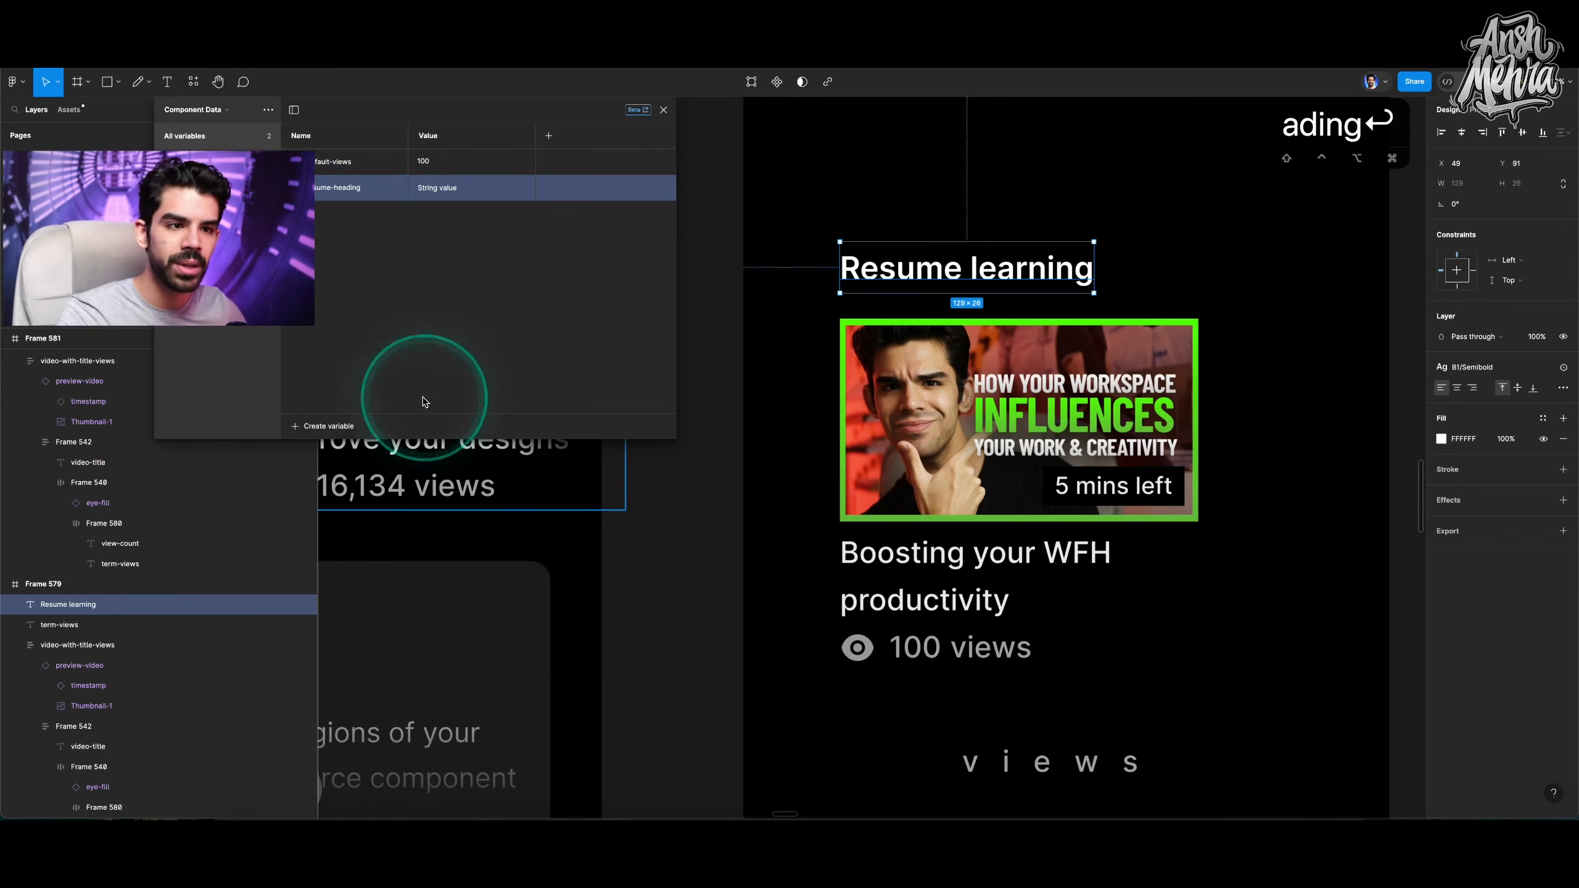
{"action": "double_click", "coordinate": [462, 190]}
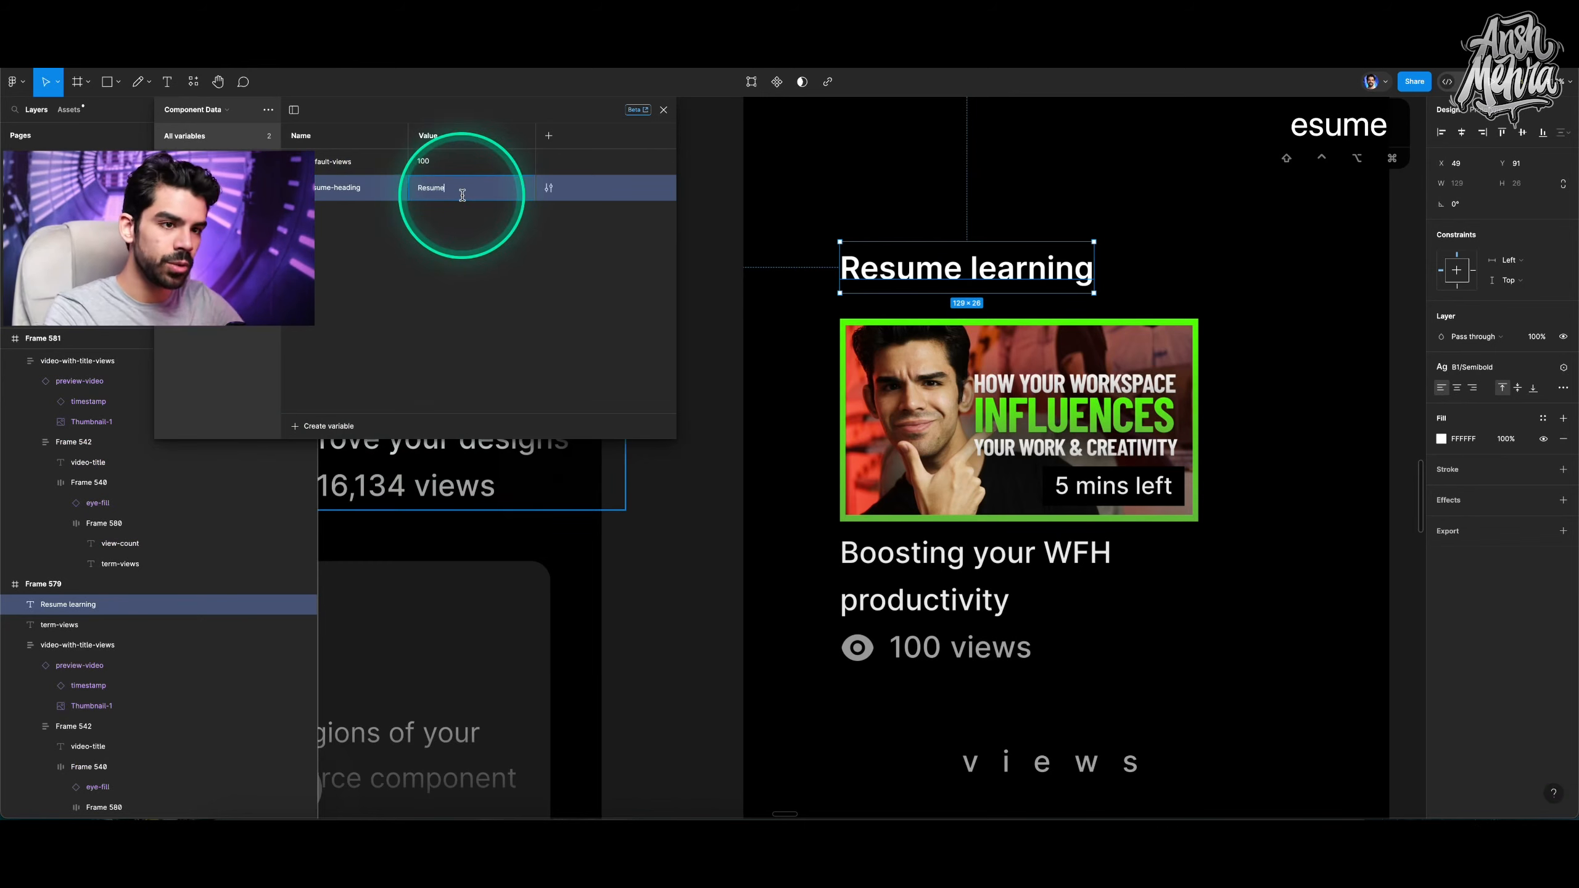
{"action": "type", "text": "Resume learning"}
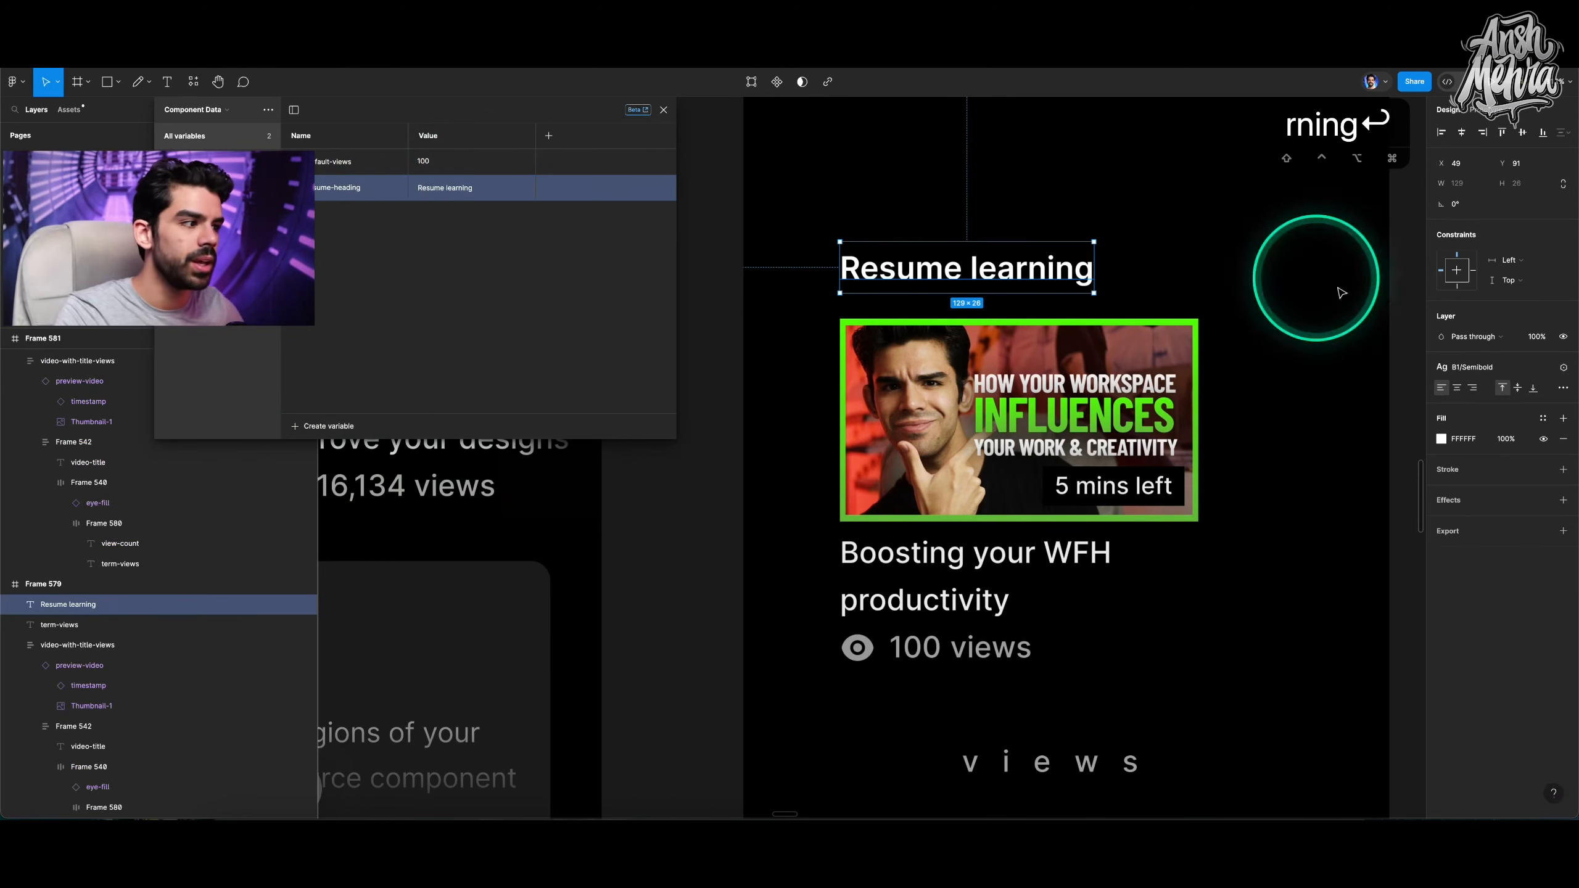
Bind the first frame's heading text to the resume-heading variable.
{"action": "left_click", "coordinate": [1562, 371]}
{"action": "left_click", "coordinate": [1516, 451]}
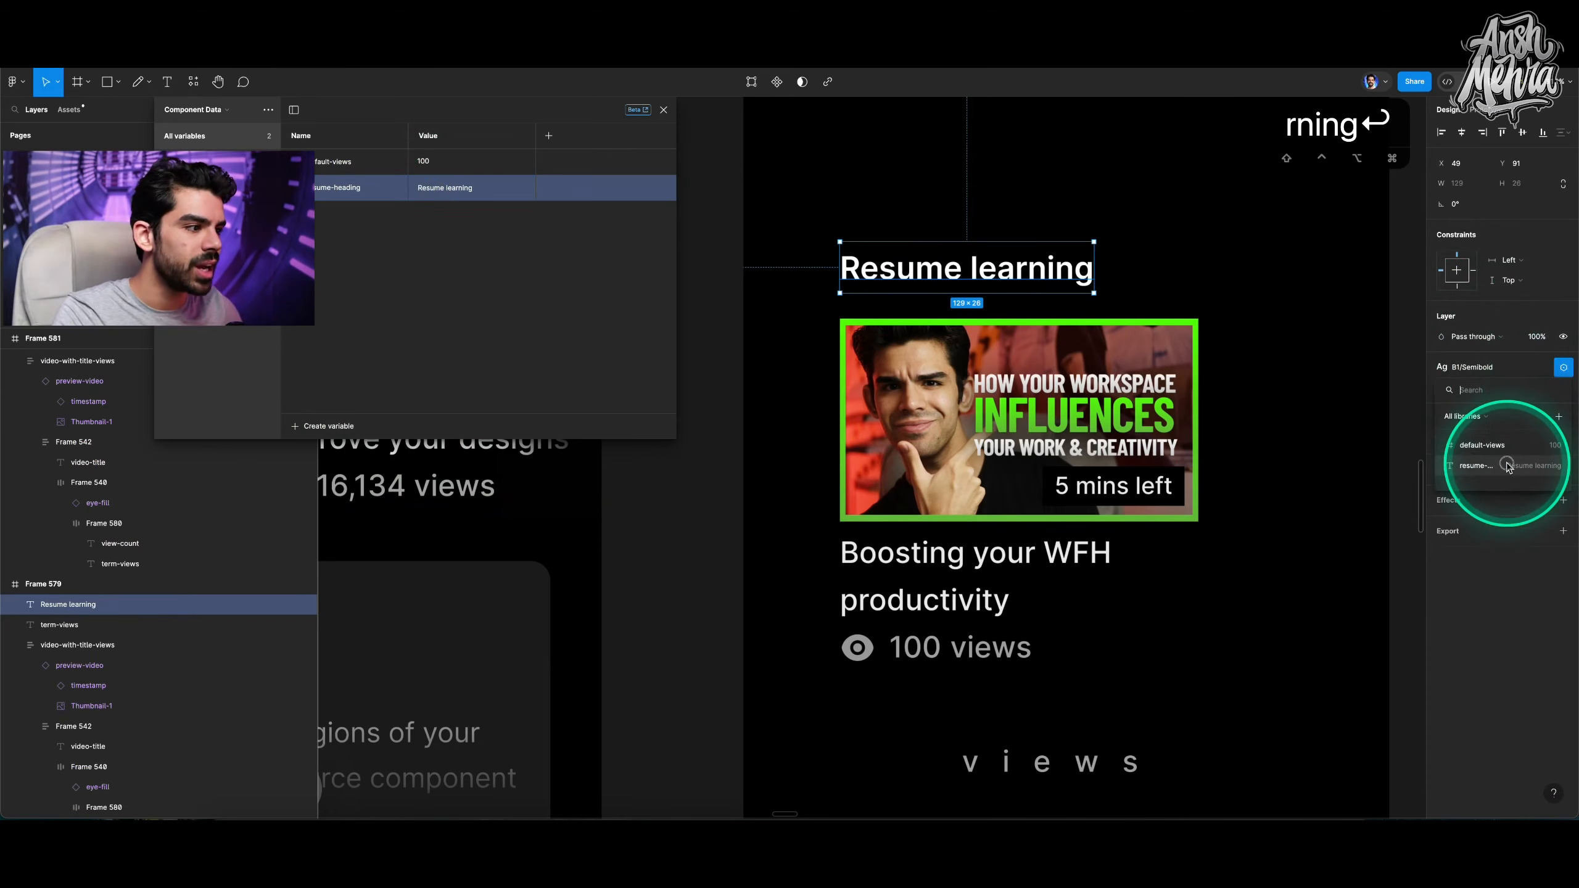
{"action": "left_click", "coordinate": [904, 328]}
{"action": "scroll", "coordinate": [908, 333], "scroll_direction": "down", "scroll_amount": 3}
{"action": "scroll", "coordinate": [909, 324], "scroll_direction": "down", "scroll_amount": 3}
{"action": "scroll", "coordinate": [910, 314], "scroll_direction": "right", "scroll_amount": 2}
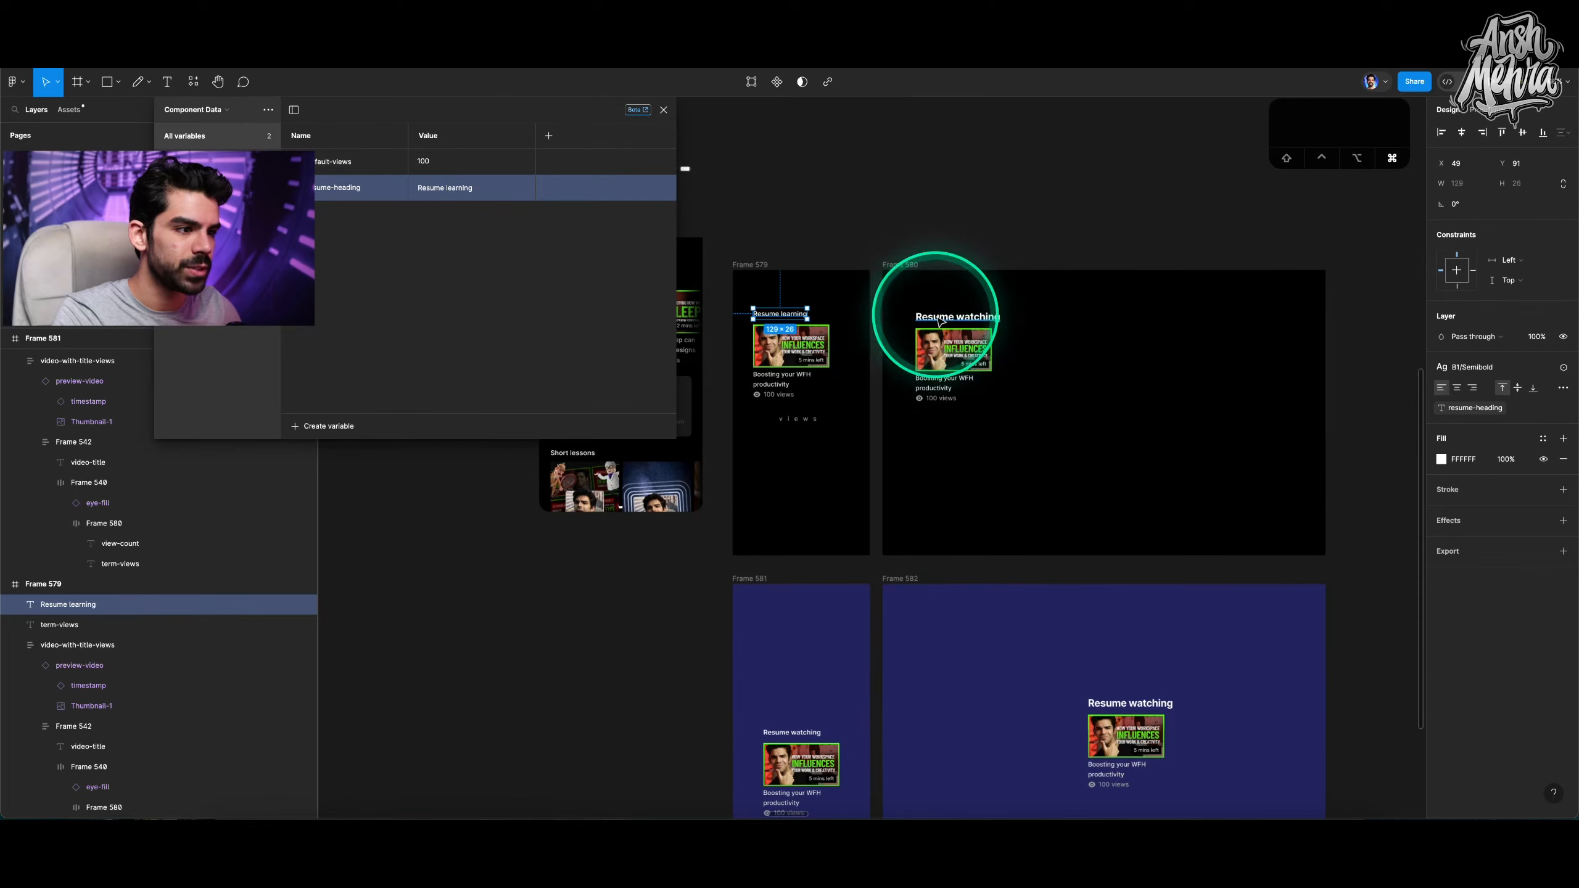
Bind the second upper frame's Resume watching heading to the resume-heading variable.
{"action": "left_click", "coordinate": [923, 311]}
{"action": "scroll", "coordinate": [932, 310], "scroll_direction": "down", "scroll_amount": 2}
{"action": "left_click", "coordinate": [800, 655], "text": "shift"}
{"action": "left_click", "coordinate": [1137, 617], "text": "shift"}
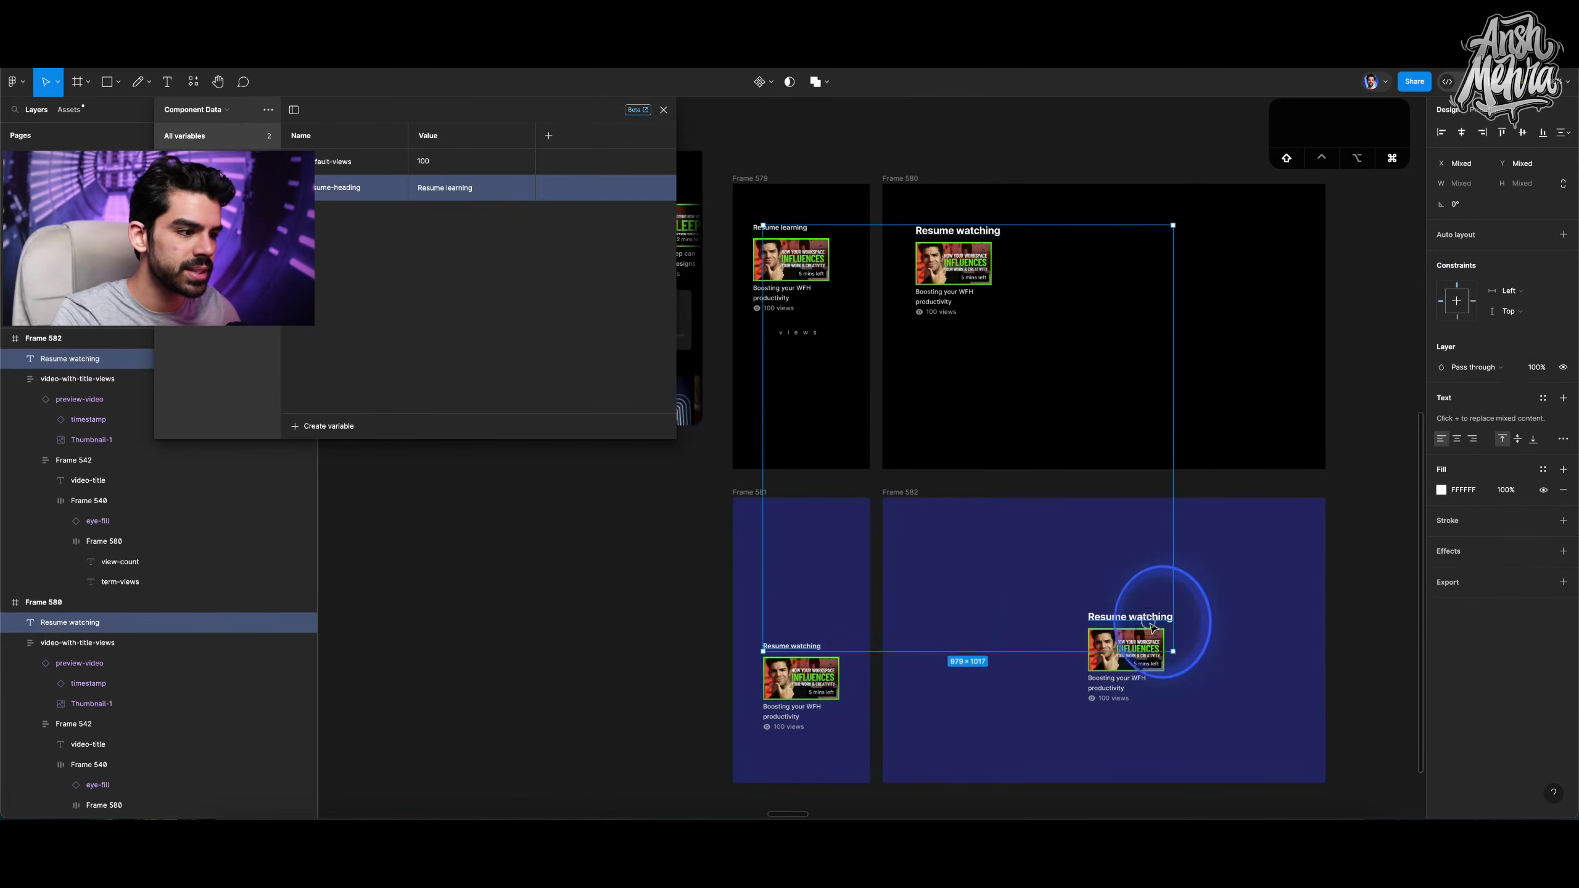
{"action": "left_click", "coordinate": [898, 179]}
{"action": "left_click", "coordinate": [936, 231]}
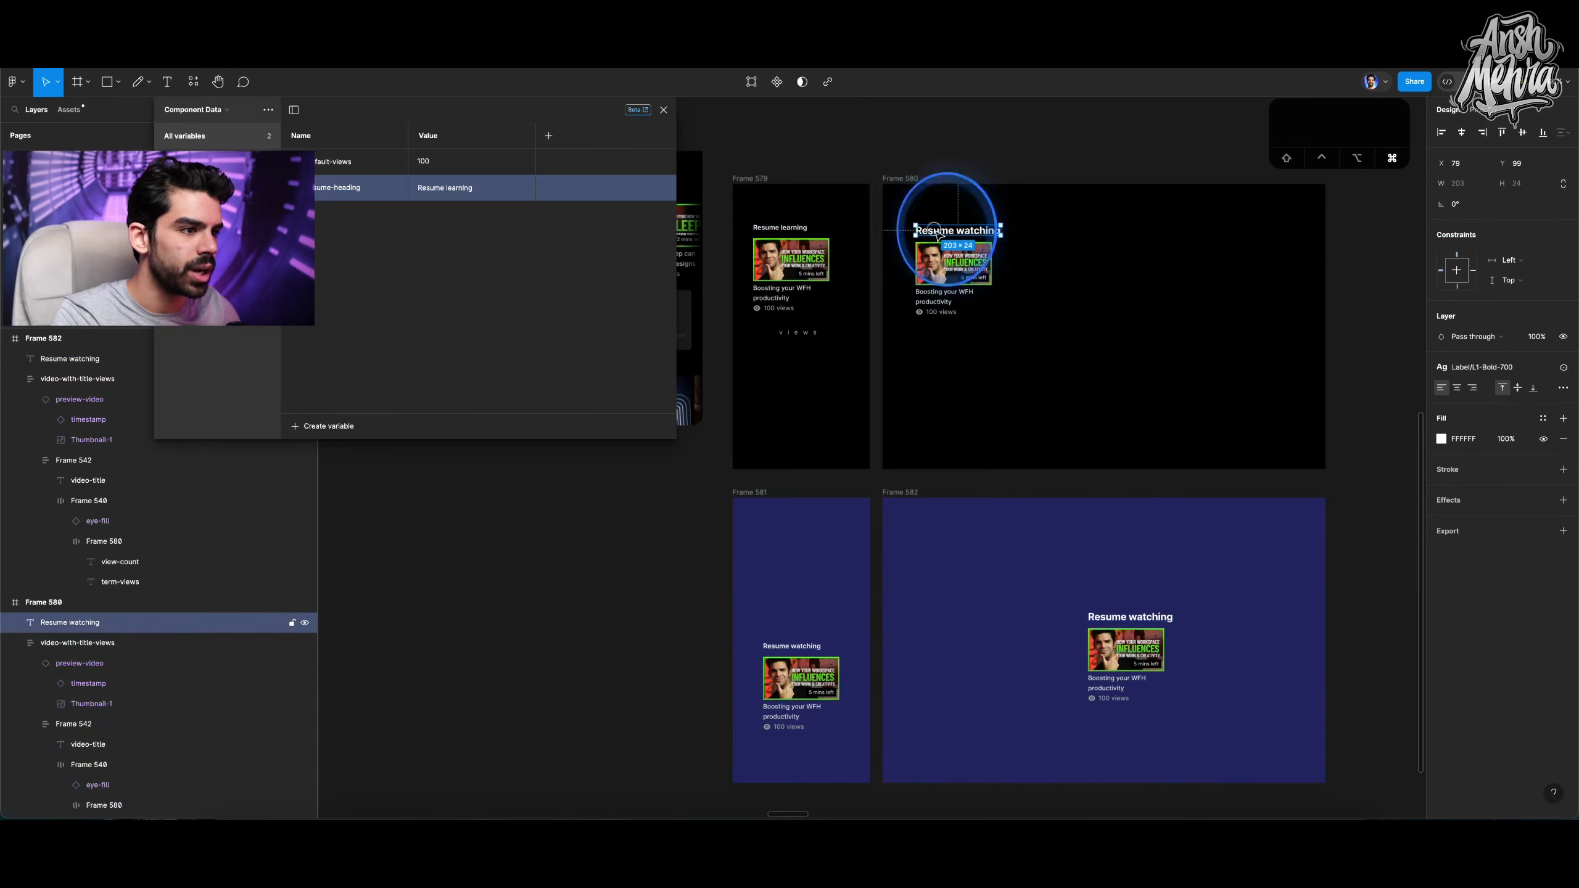
{"action": "left_click", "coordinate": [1563, 367]}
{"action": "left_click", "coordinate": [1491, 458]}
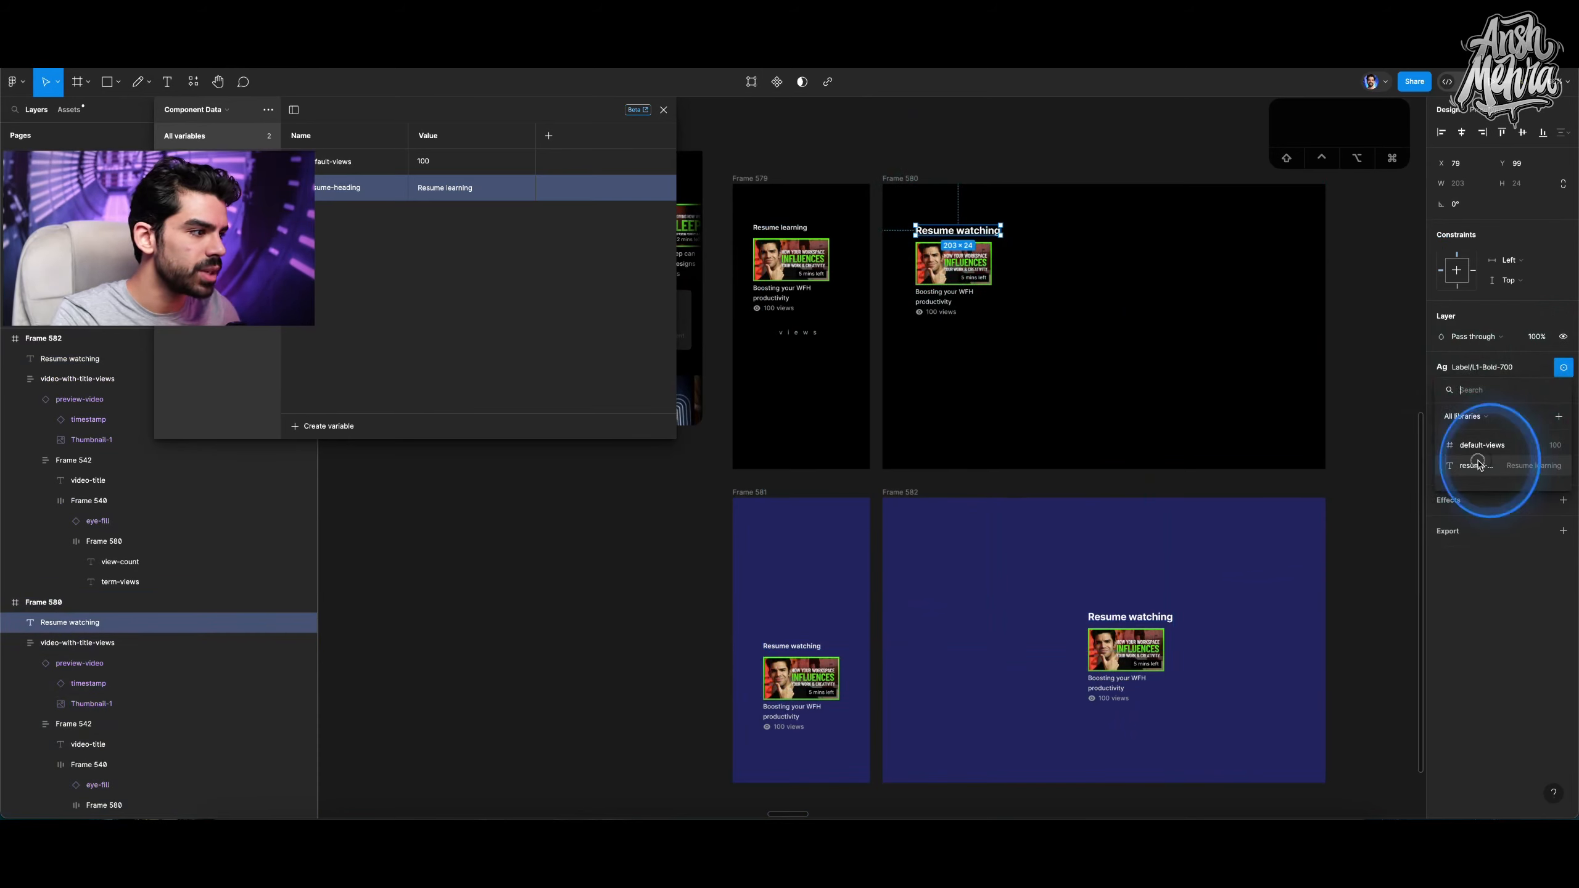
Bind the headings in both lower blue frames to the resume-heading variable.
{"action": "left_click", "coordinate": [793, 647]}
{"action": "left_click", "coordinate": [1563, 367]}
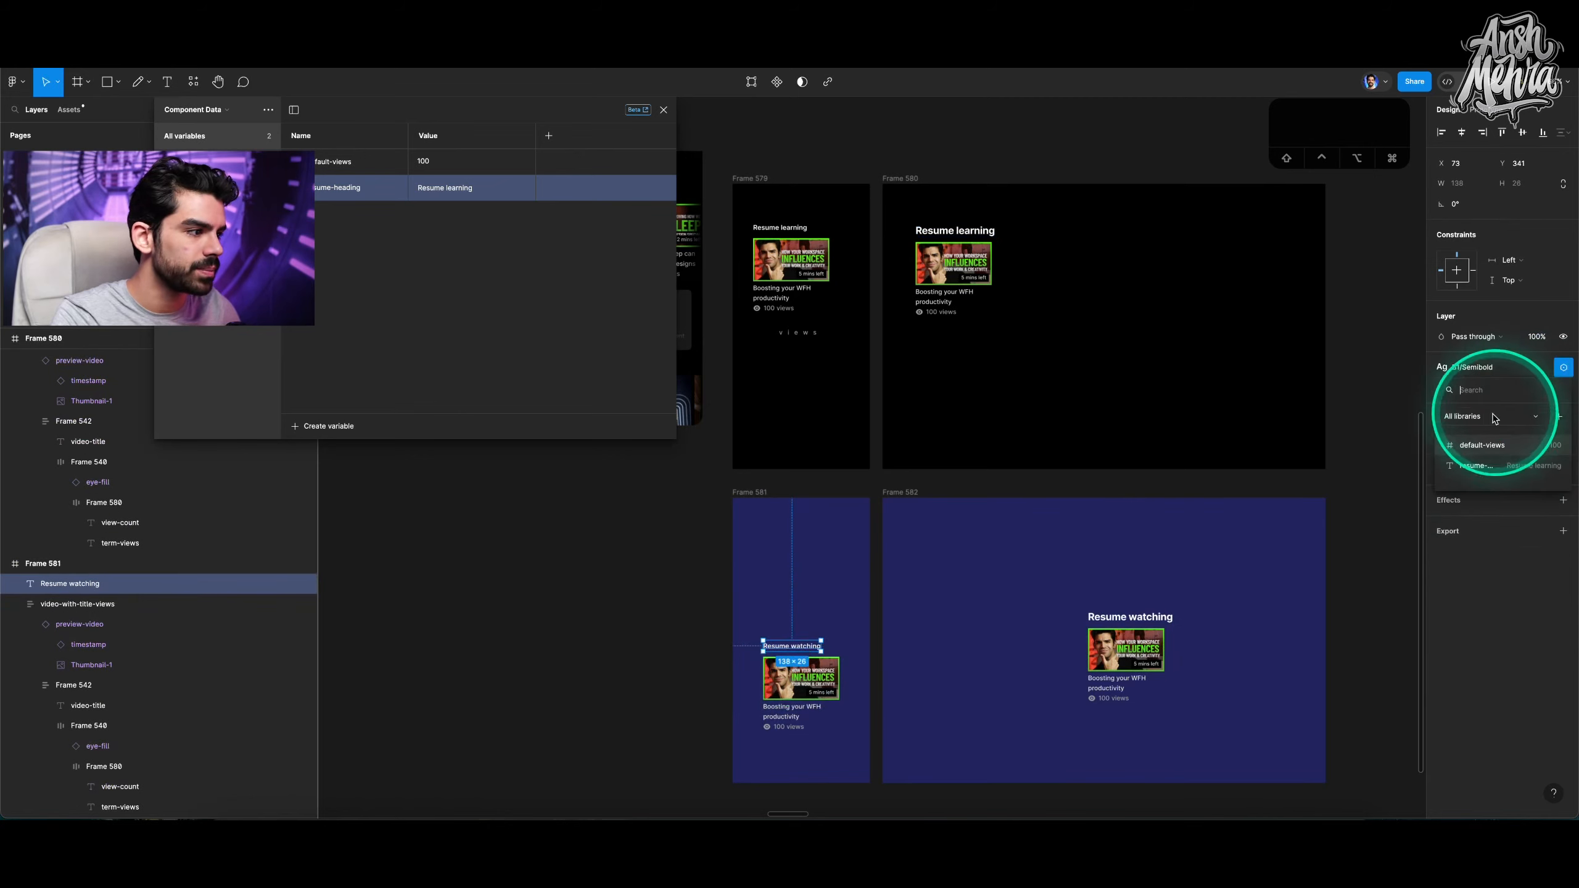
{"action": "left_click", "coordinate": [1486, 456]}
{"action": "left_click", "coordinate": [1169, 615]}
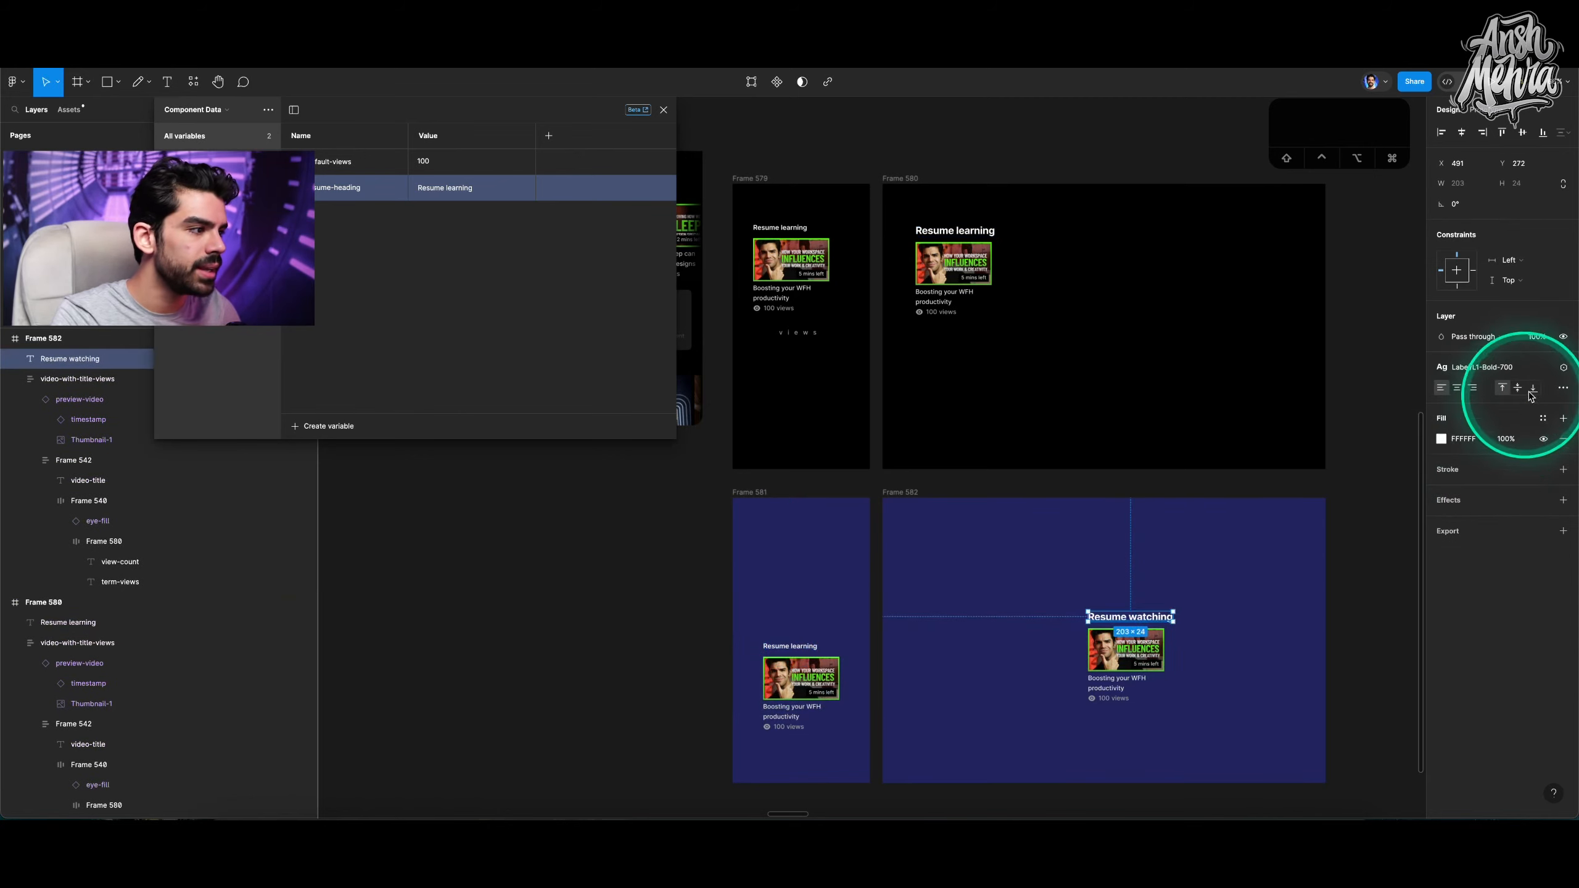
{"action": "left_click", "coordinate": [1565, 368]}
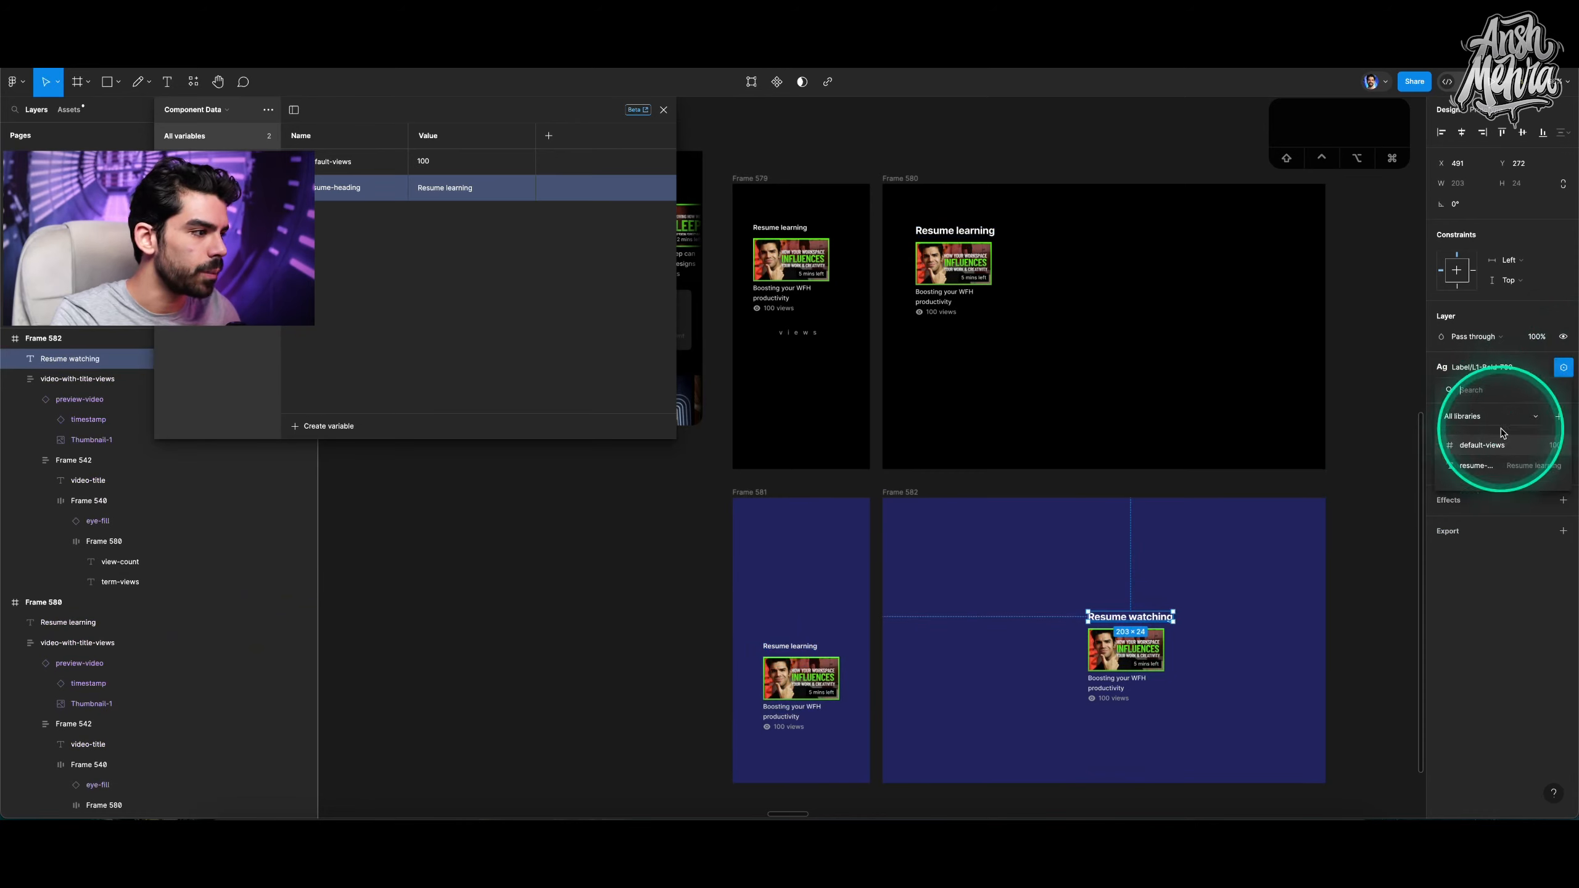
{"action": "left_click", "coordinate": [1487, 457]}
{"action": "left_click", "coordinate": [1147, 536]}
Change the resume-heading variable's value to continue..
{"action": "left_click", "coordinate": [484, 204]}
{"action": "double_click", "coordinate": [481, 189]}
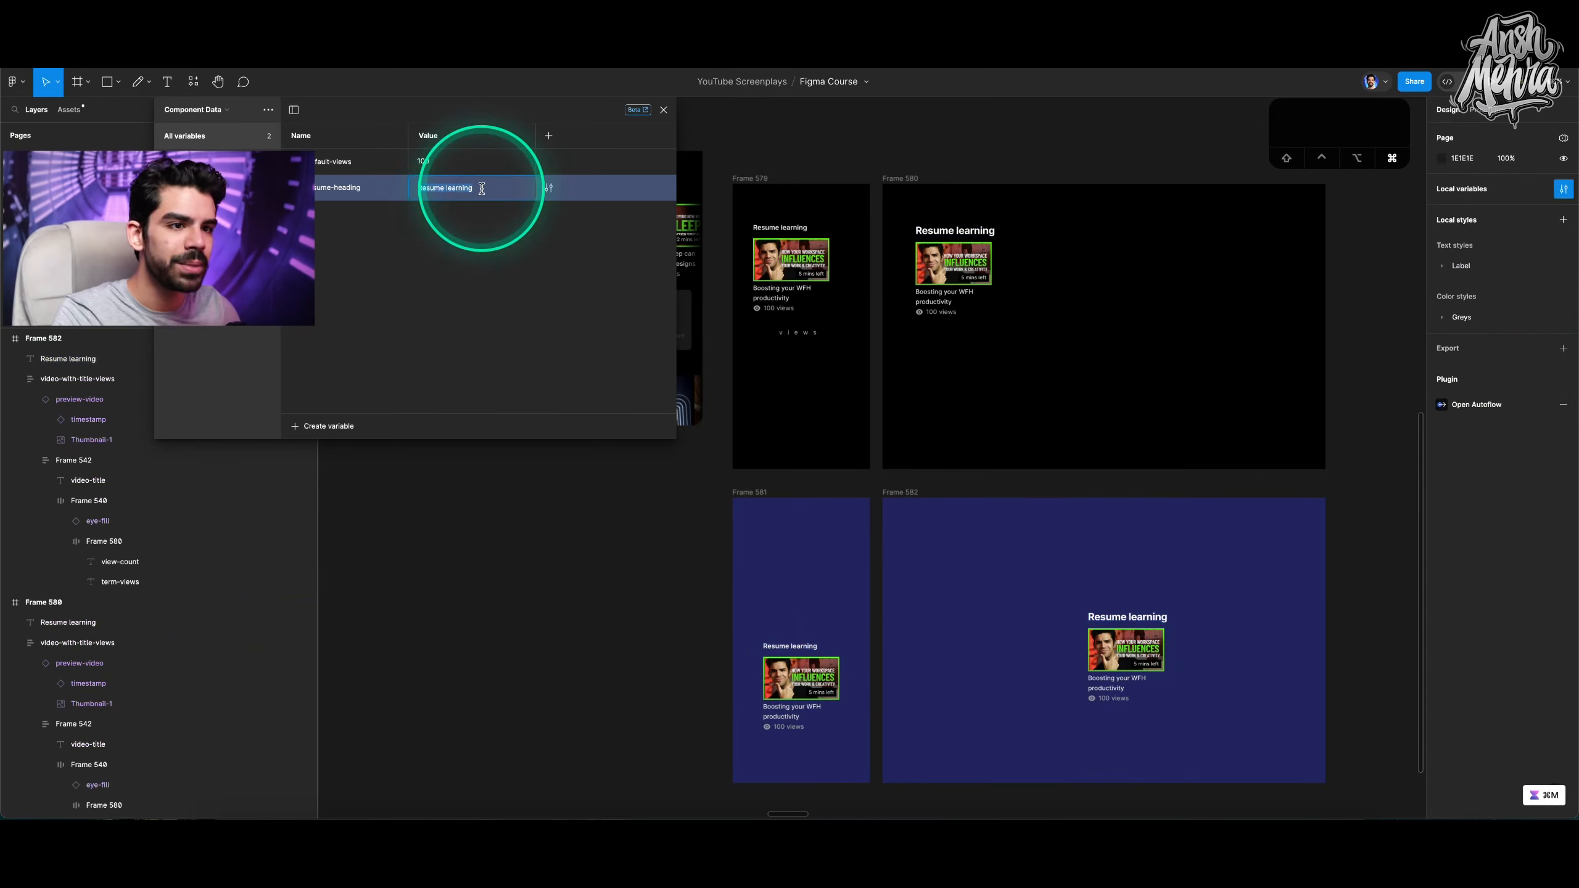
{"action": "type", "text": "Cotninue"}
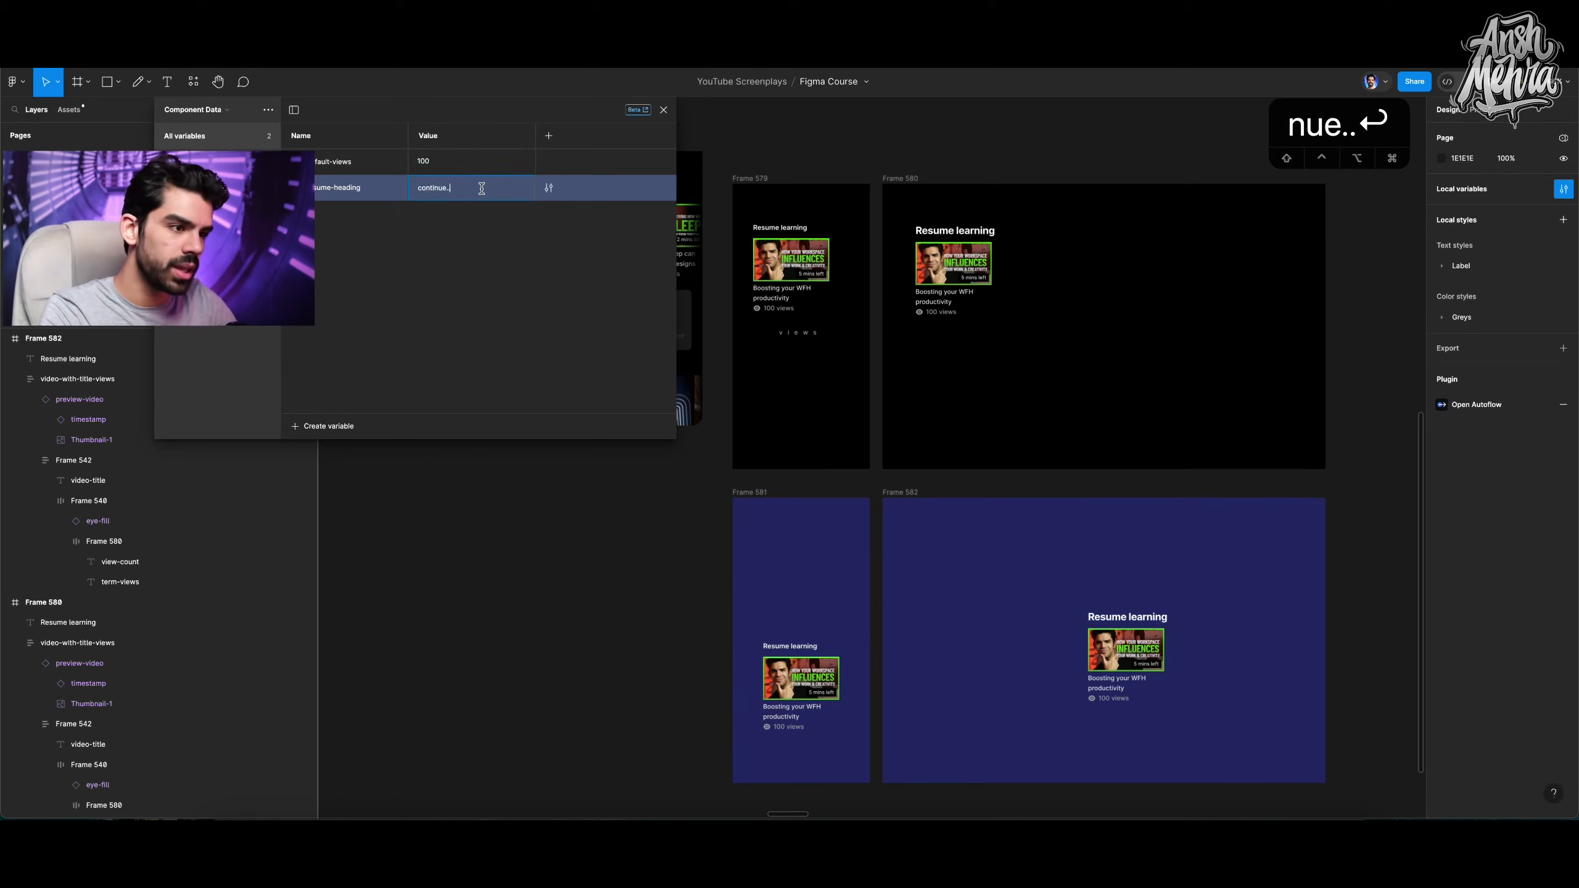
{"action": "left_click", "coordinate": [821, 309]}
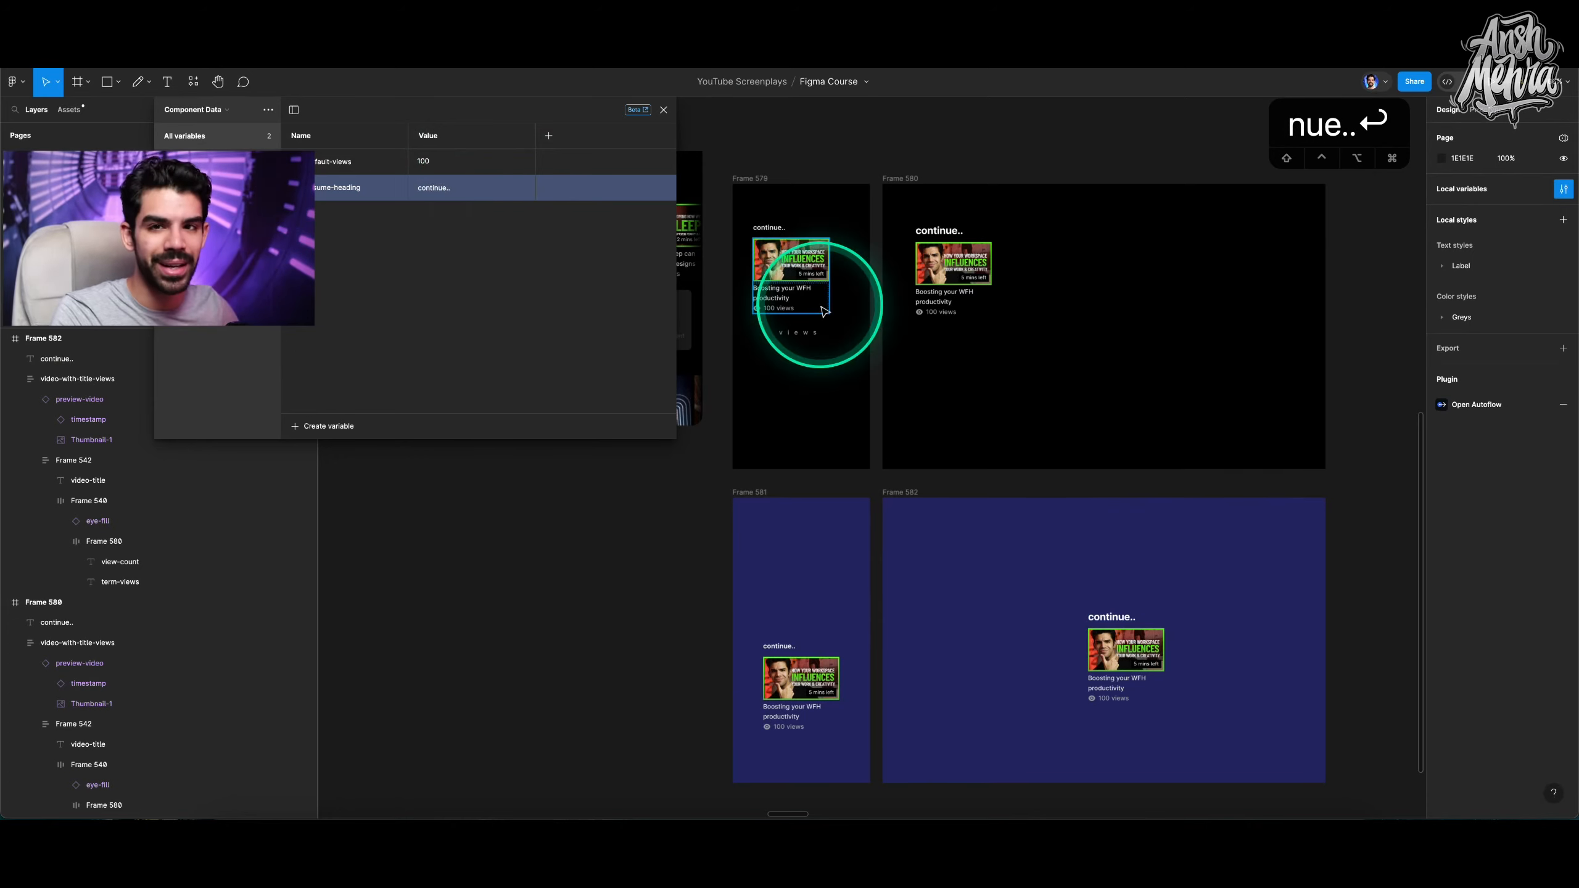
Zoom in to inspect the first frame's updated heading and video card.
{"action": "scroll", "coordinate": [753, 233], "scroll_direction": "up", "scroll_amount": 10}
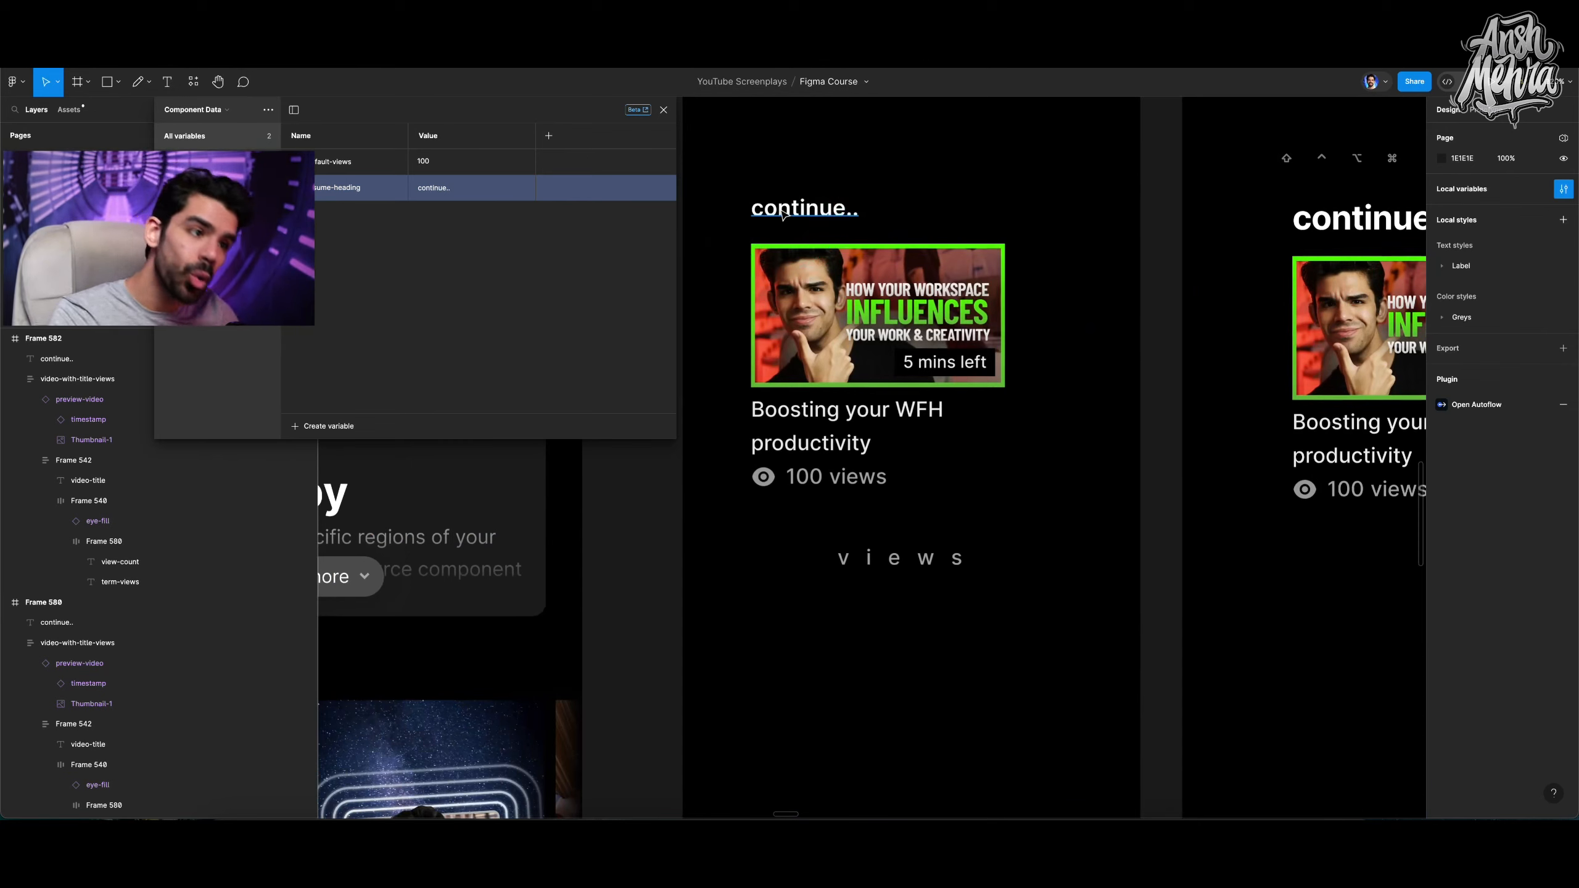
{"action": "left_click", "coordinate": [784, 214]}
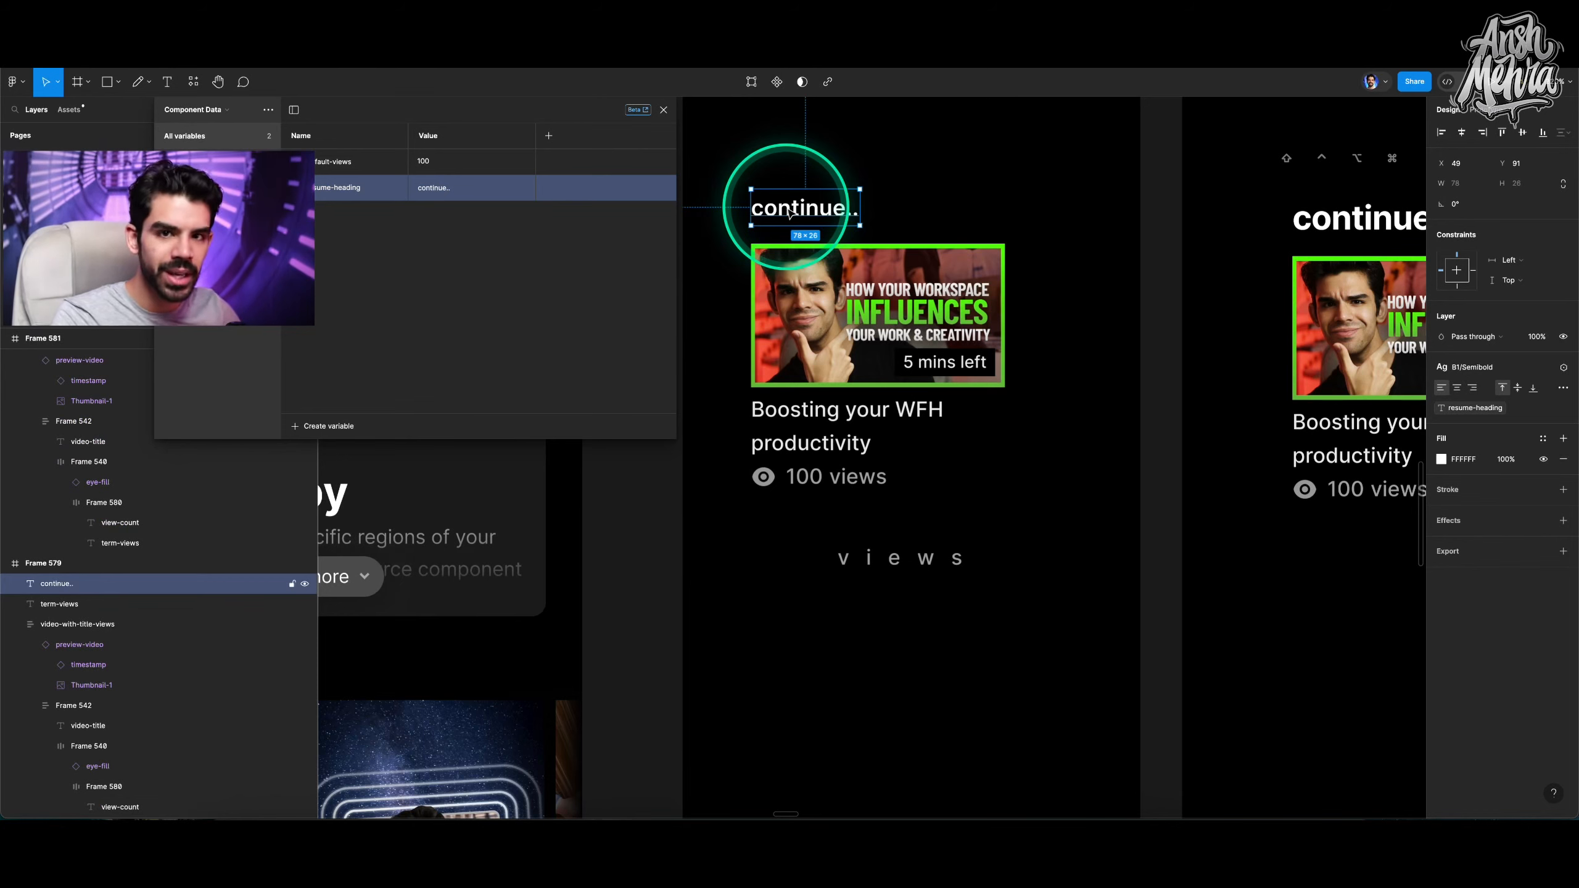
{"action": "left_click", "coordinate": [801, 214]}
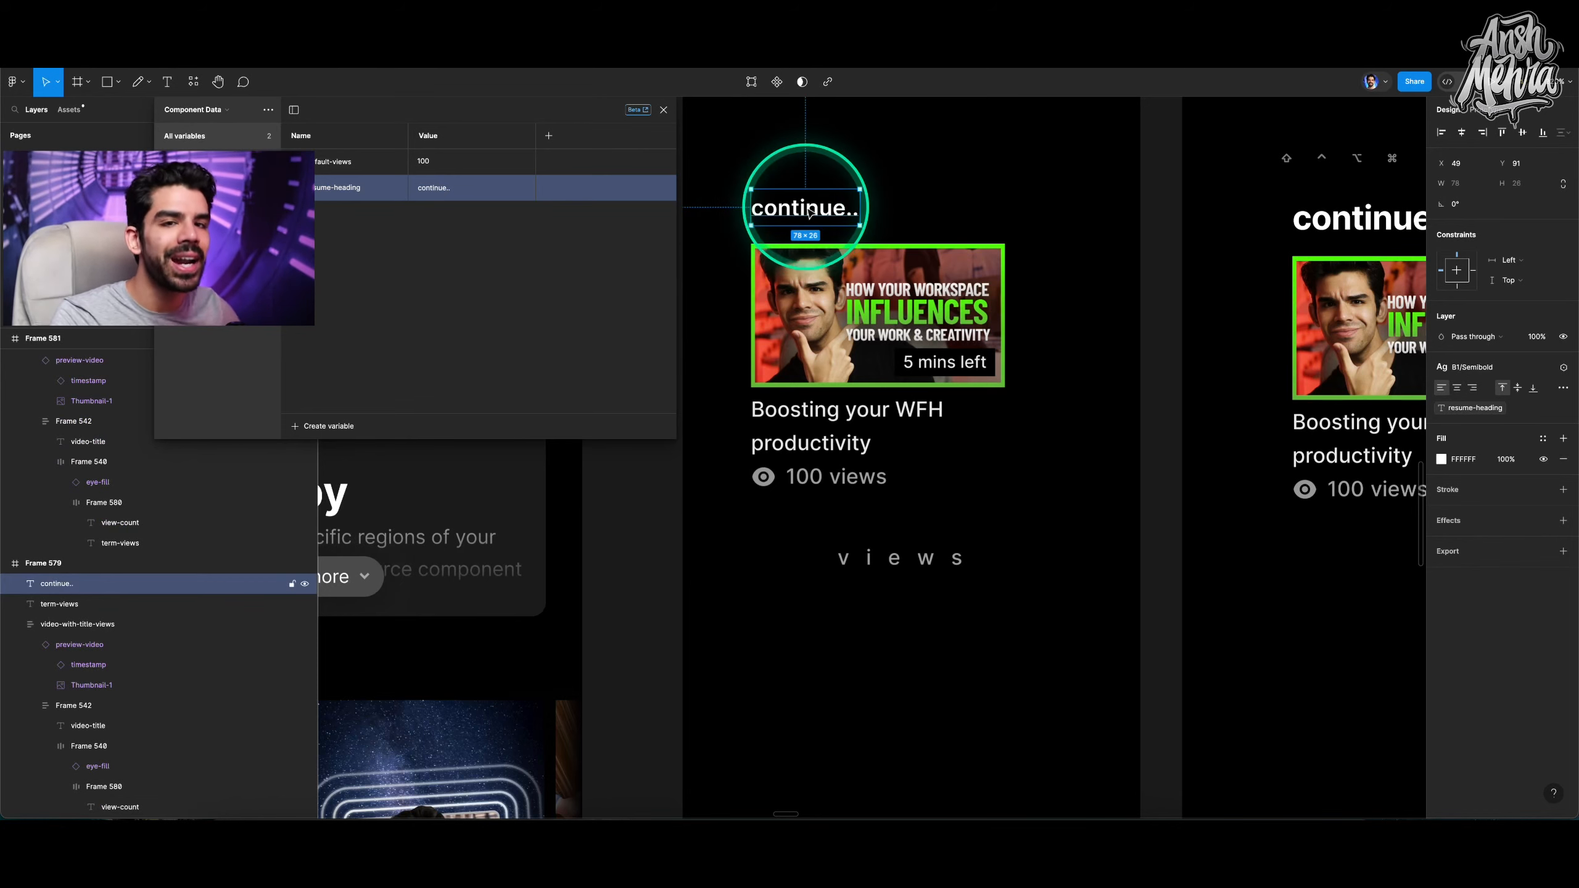
{"action": "scroll", "coordinate": [786, 208], "scroll_direction": "up", "scroll_amount": 5}
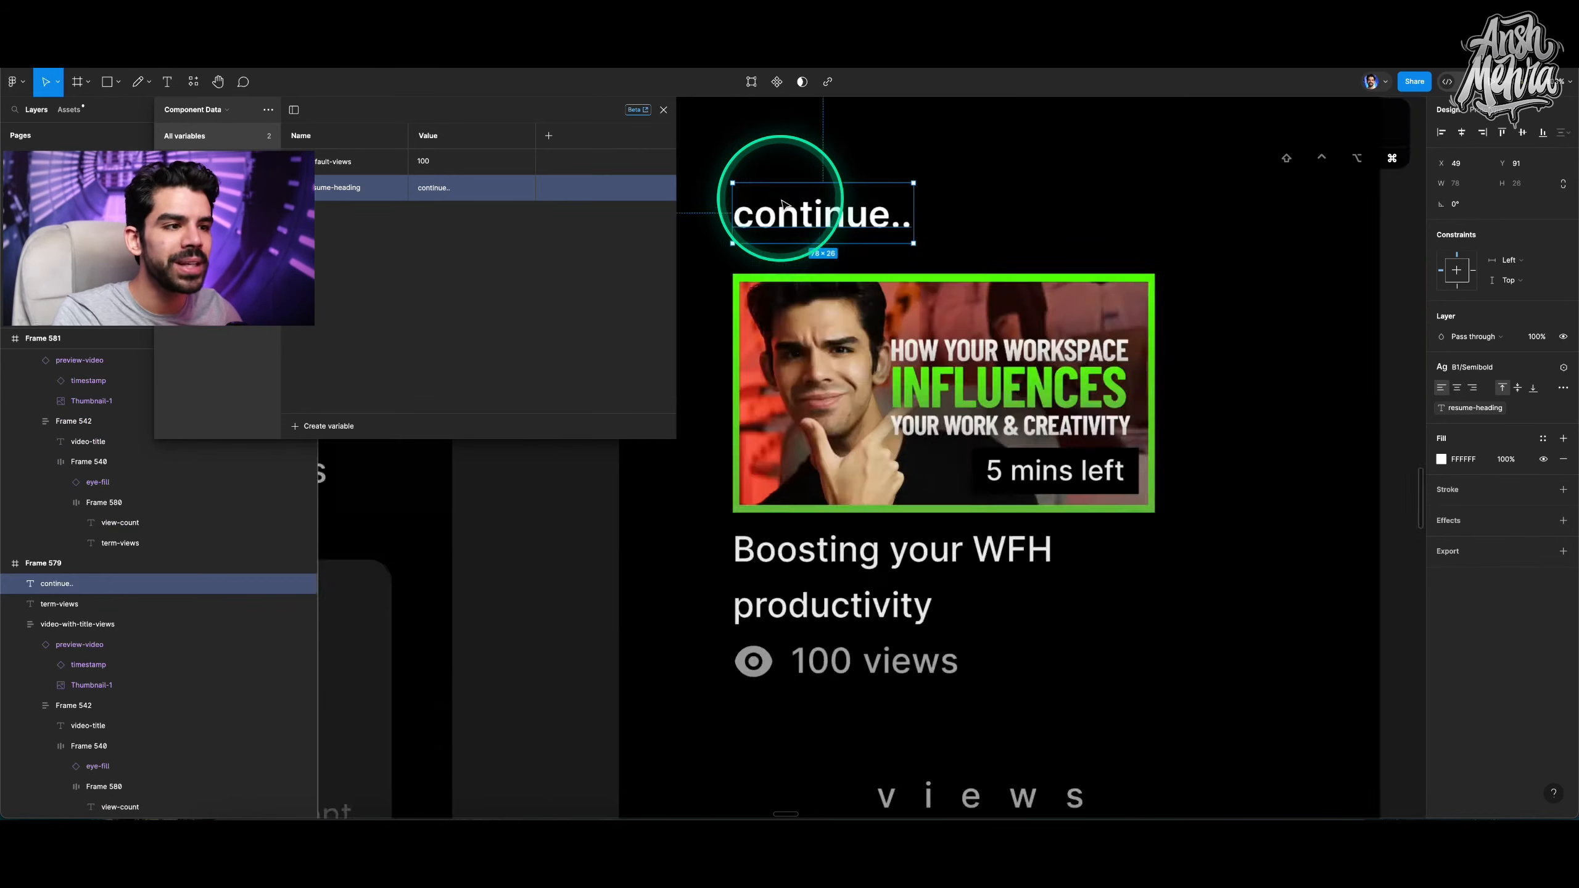
{"action": "scroll", "coordinate": [856, 217], "scroll_direction": "down", "scroll_amount": 5}
{"action": "left_click", "coordinate": [859, 341]}
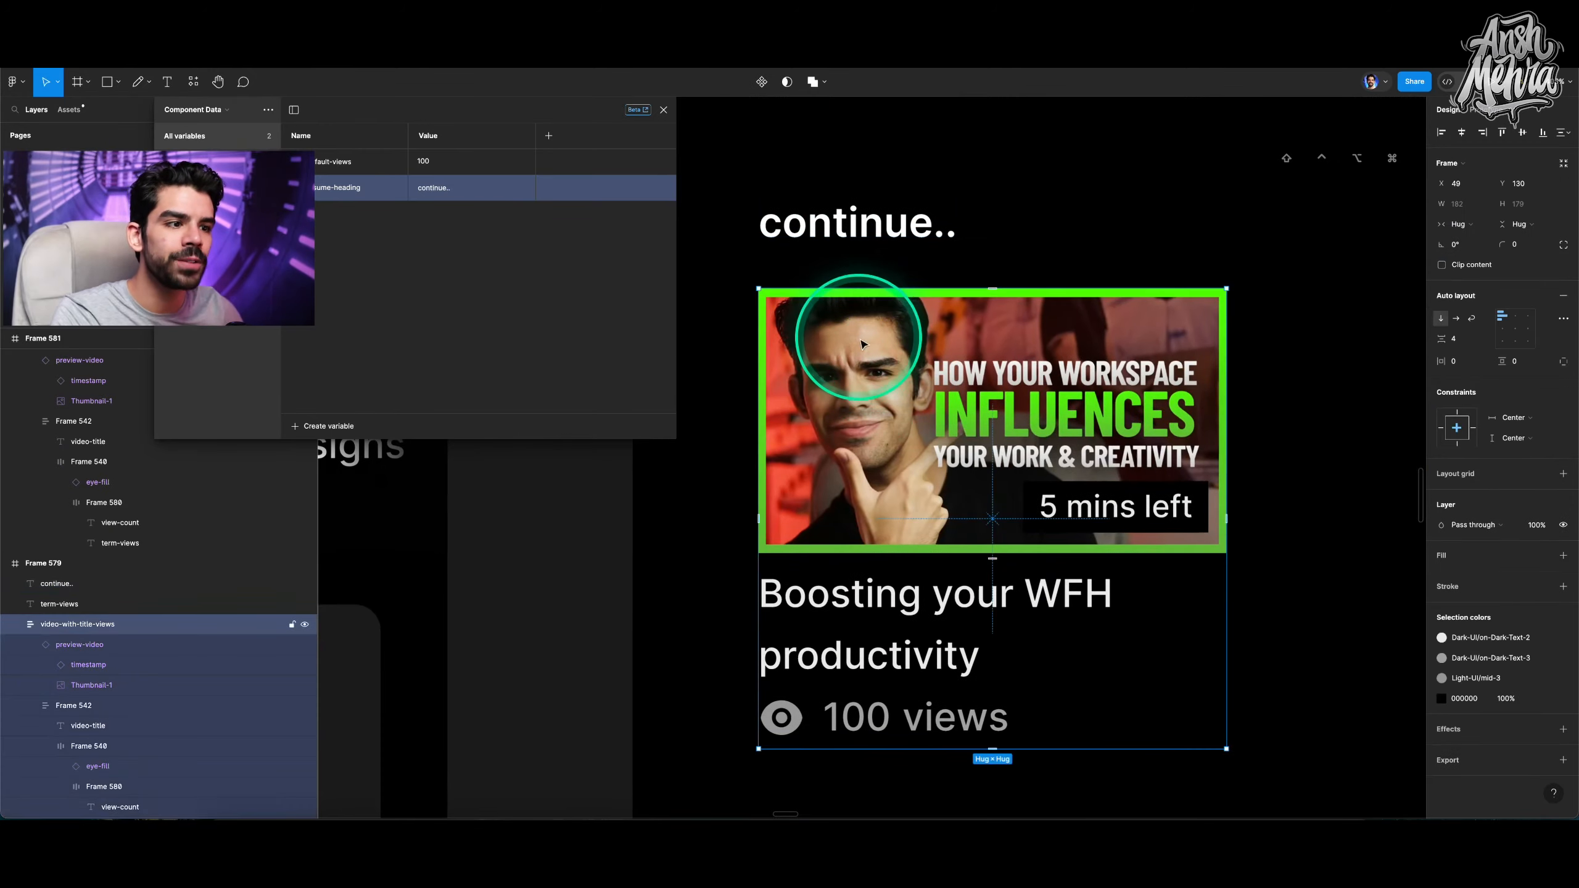
{"action": "scroll", "coordinate": [861, 344], "scroll_direction": "down", "scroll_amount": 5}
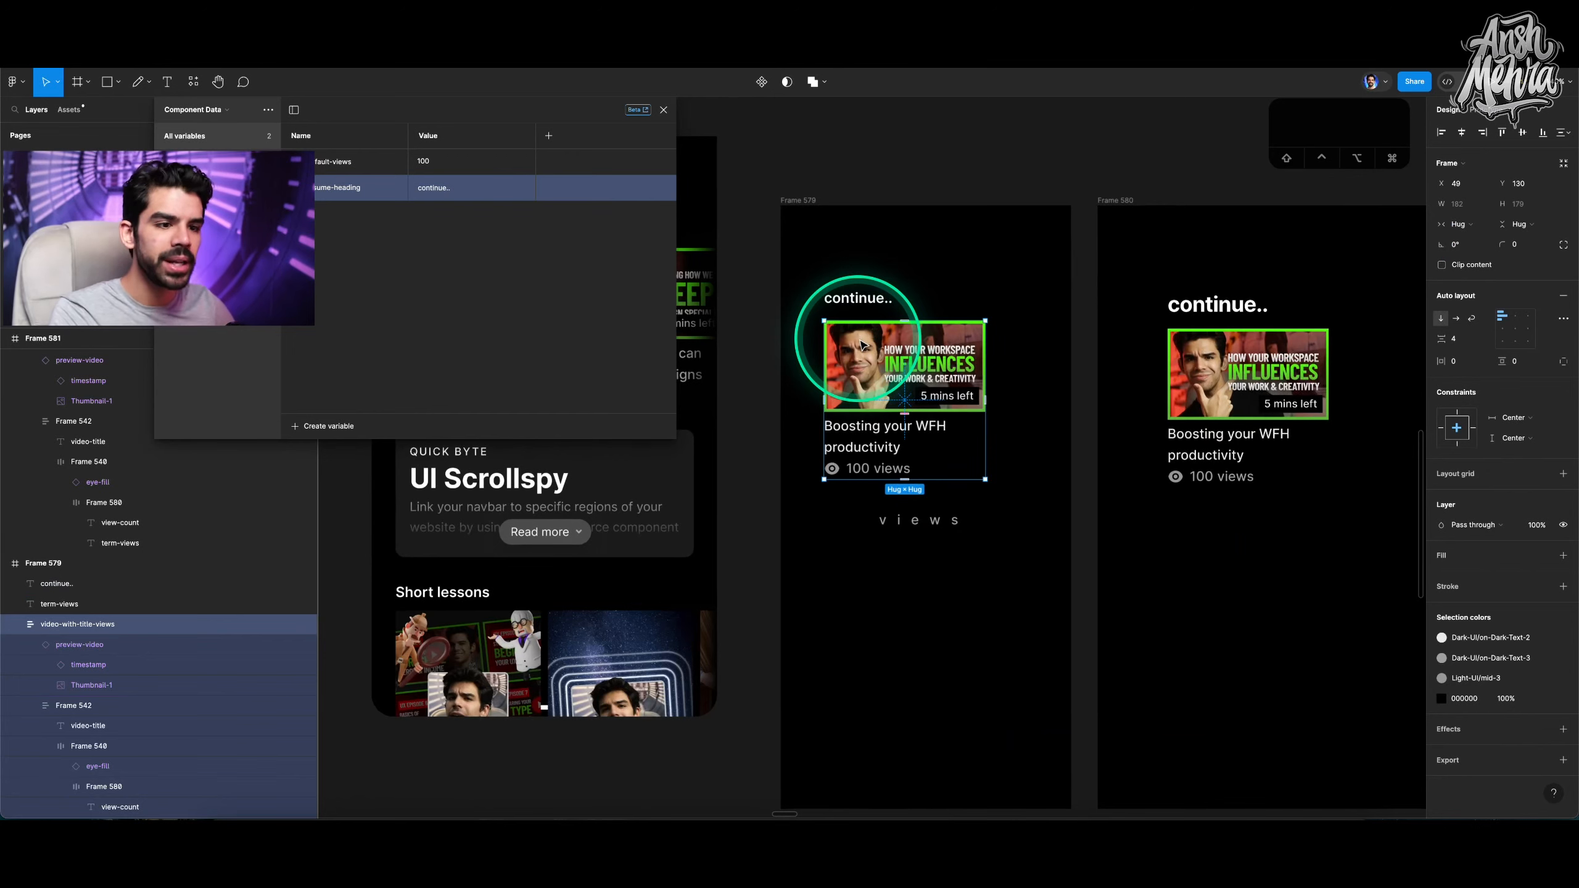
{"action": "scroll", "coordinate": [895, 339], "scroll_direction": "left", "scroll_amount": 3}
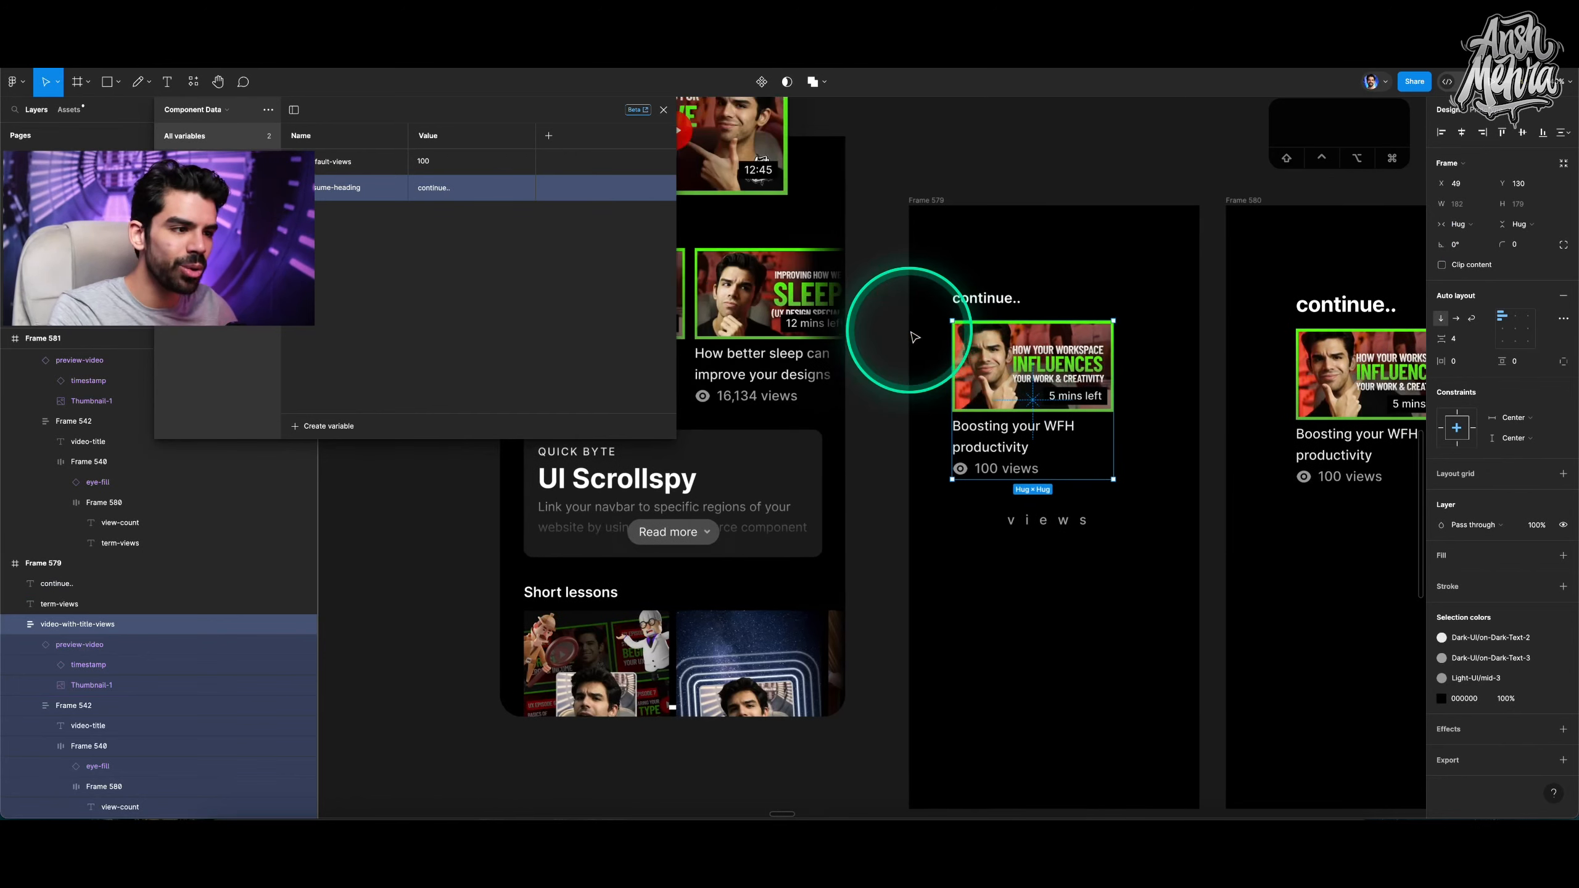
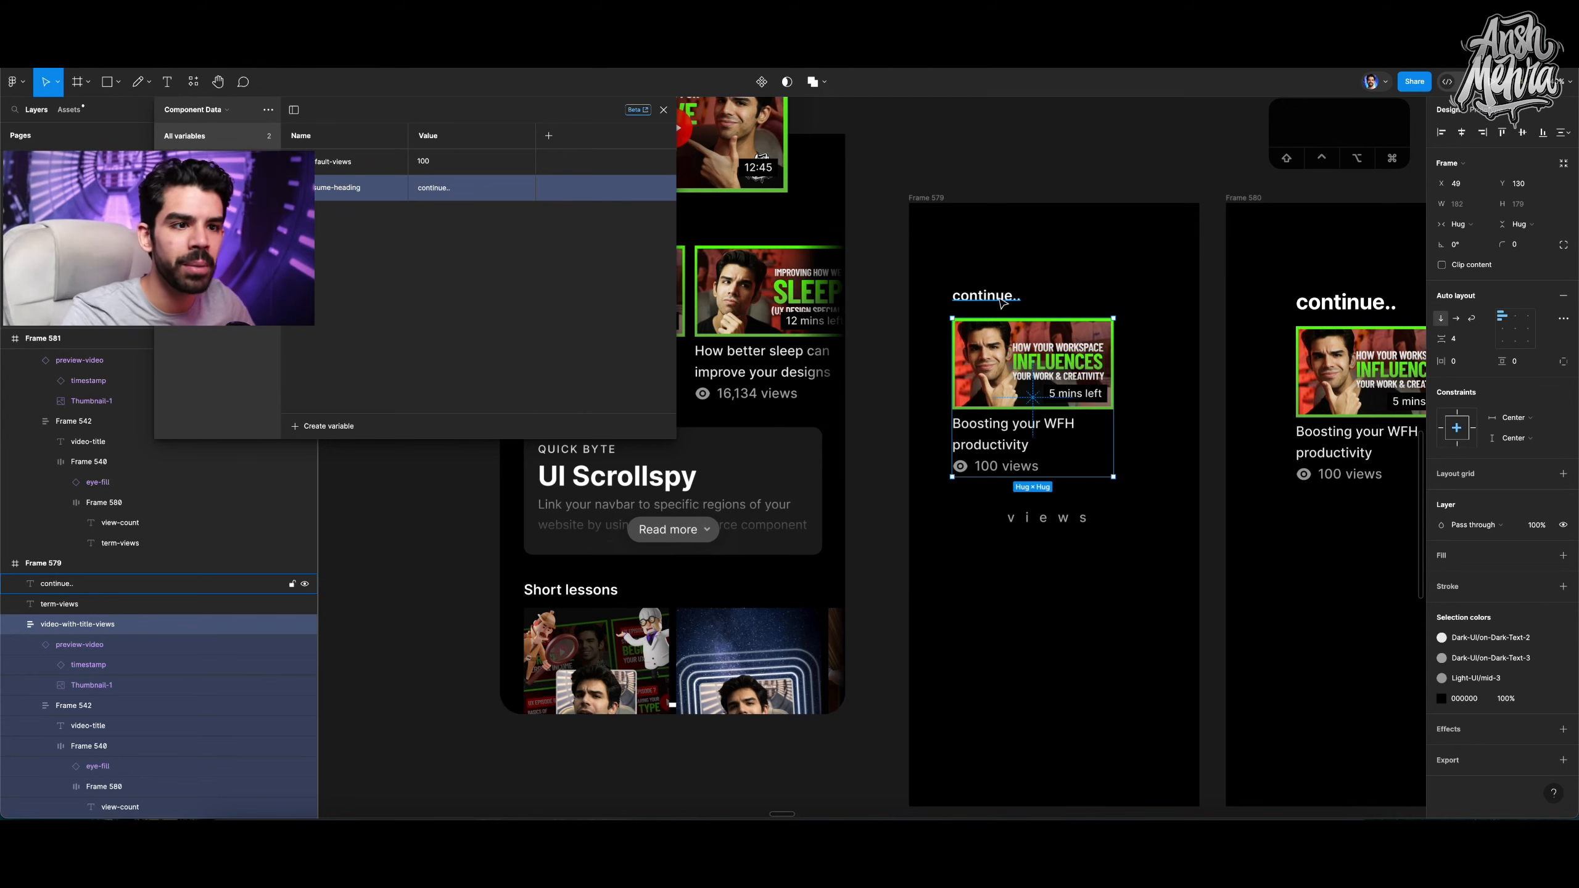
{"action": "scroll", "coordinate": [1002, 303], "scroll_direction": "down", "scroll_amount": 5}
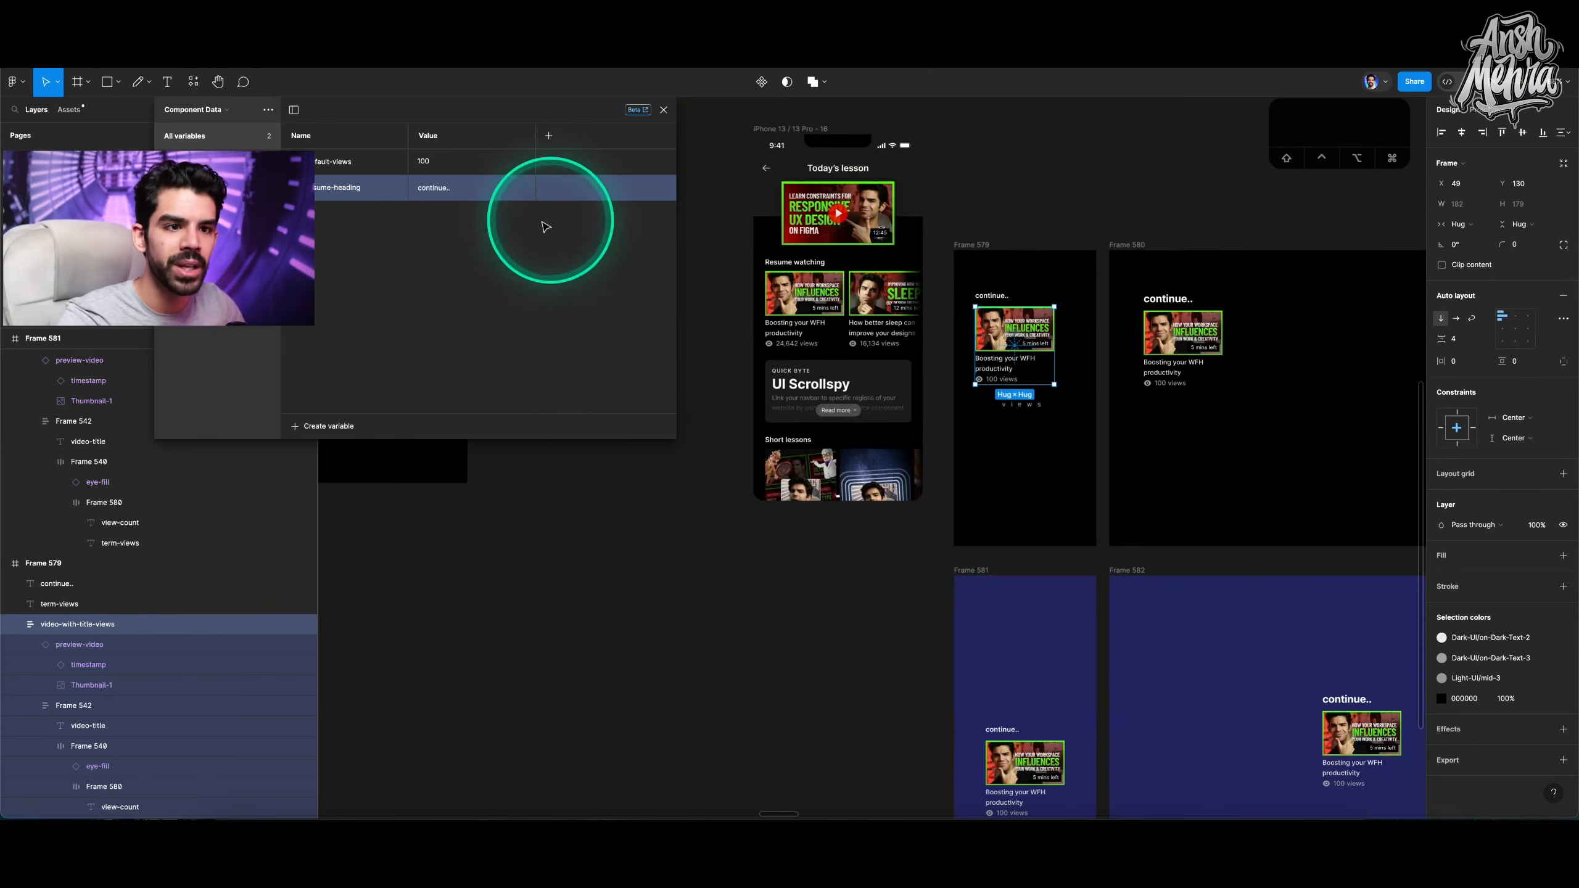
{"action": "left_click", "coordinate": [317, 426]}
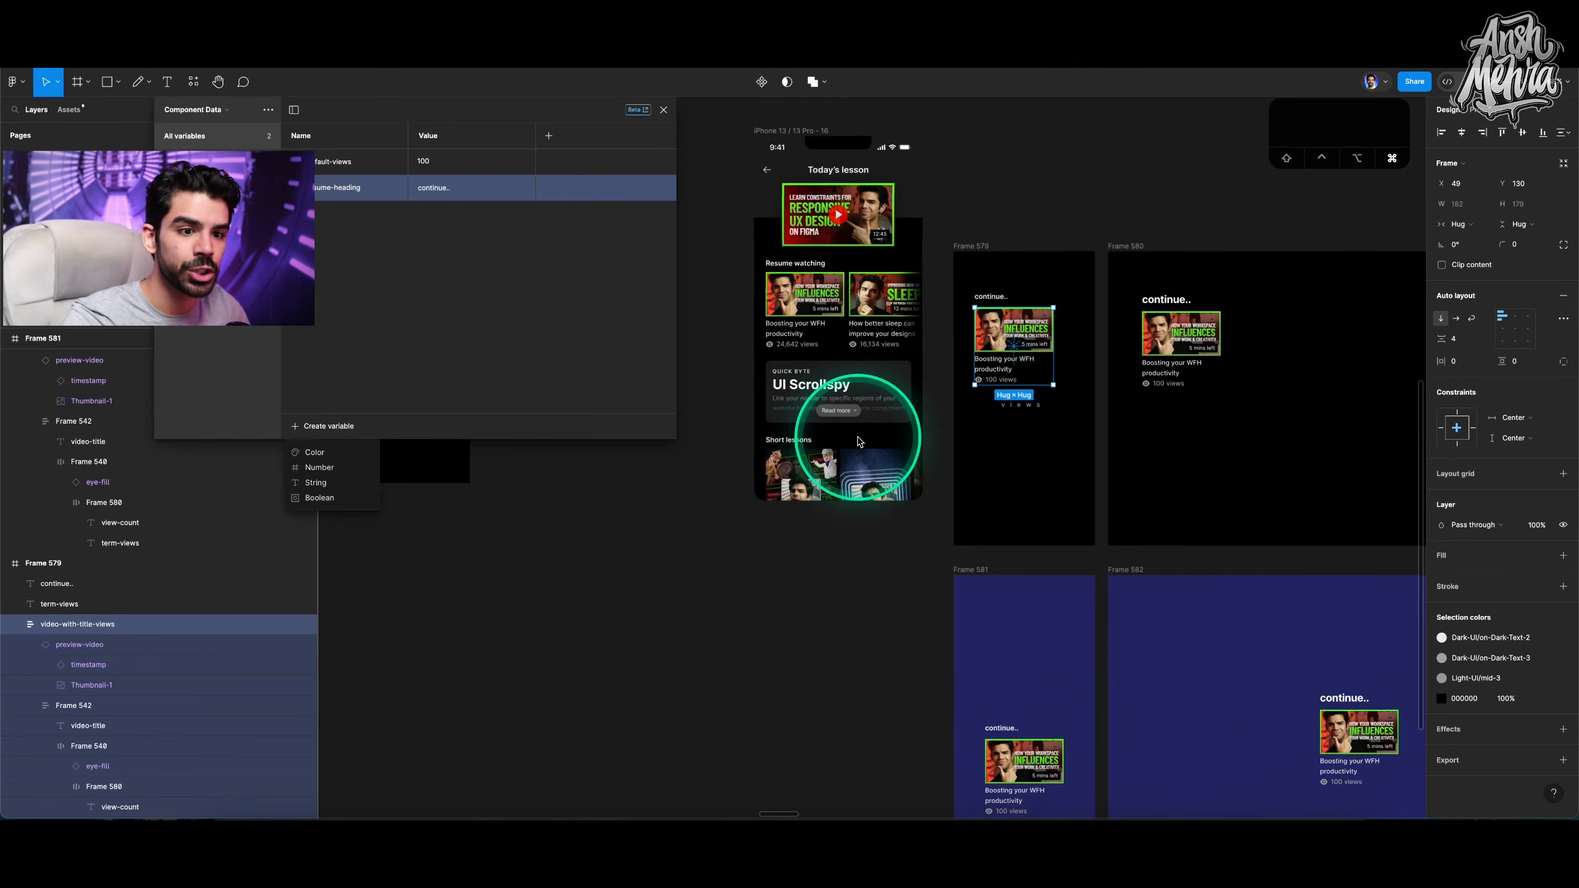
{"action": "scroll", "coordinate": [859, 442], "scroll_direction": "down", "scroll_amount": 5}
{"action": "scroll", "coordinate": [857, 434], "scroll_direction": "up", "scroll_amount": 5}
{"action": "scroll", "coordinate": [861, 342], "scroll_direction": "left", "scroll_amount": 3}
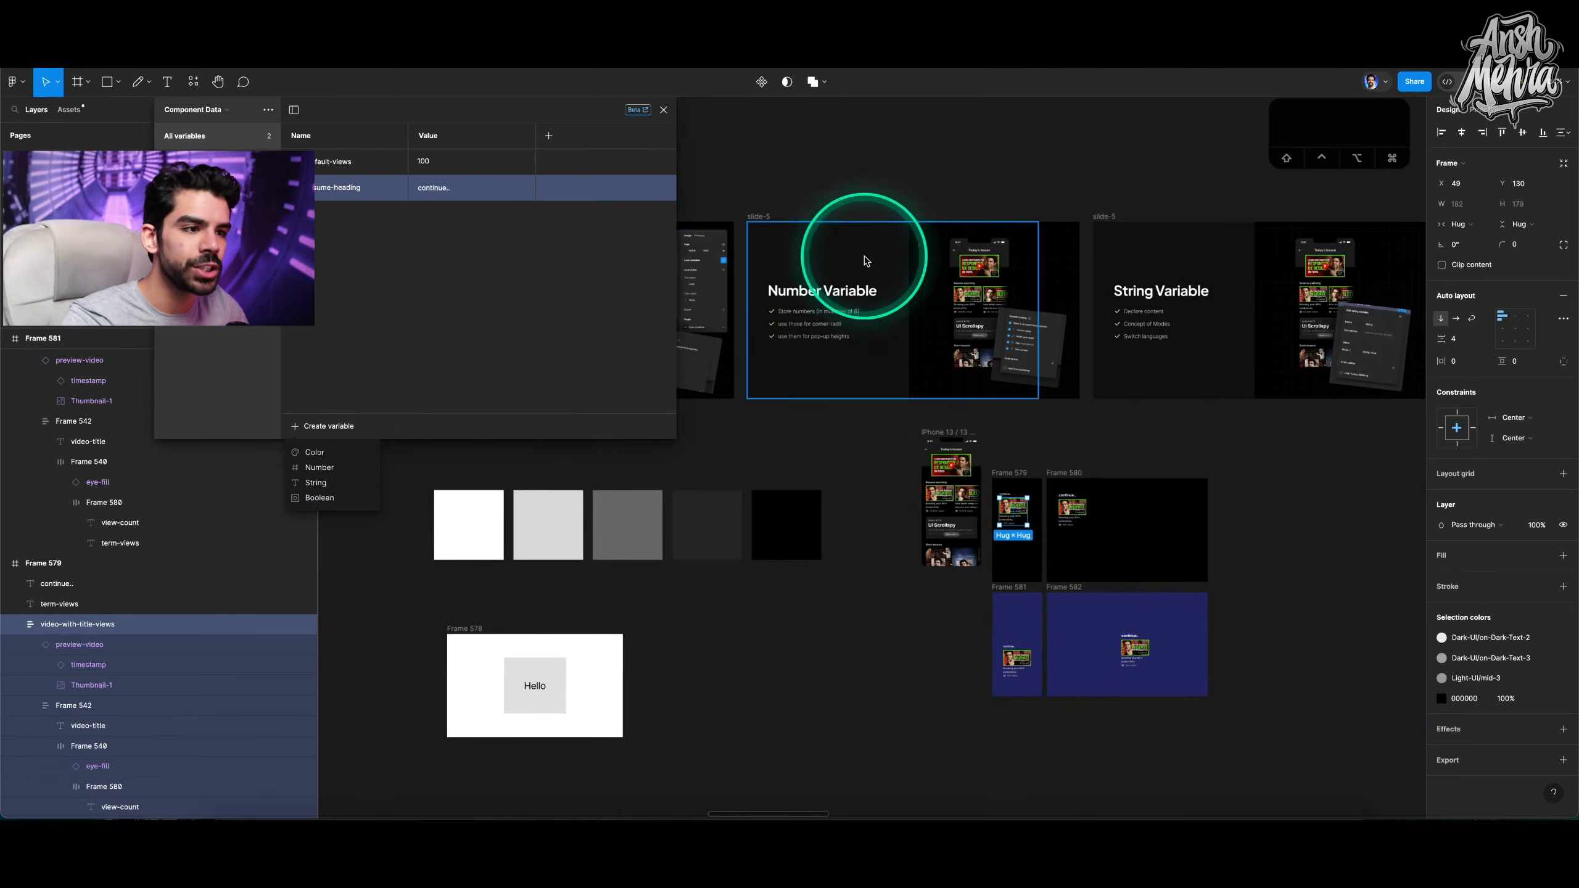
{"action": "key", "text": "shift+2"}
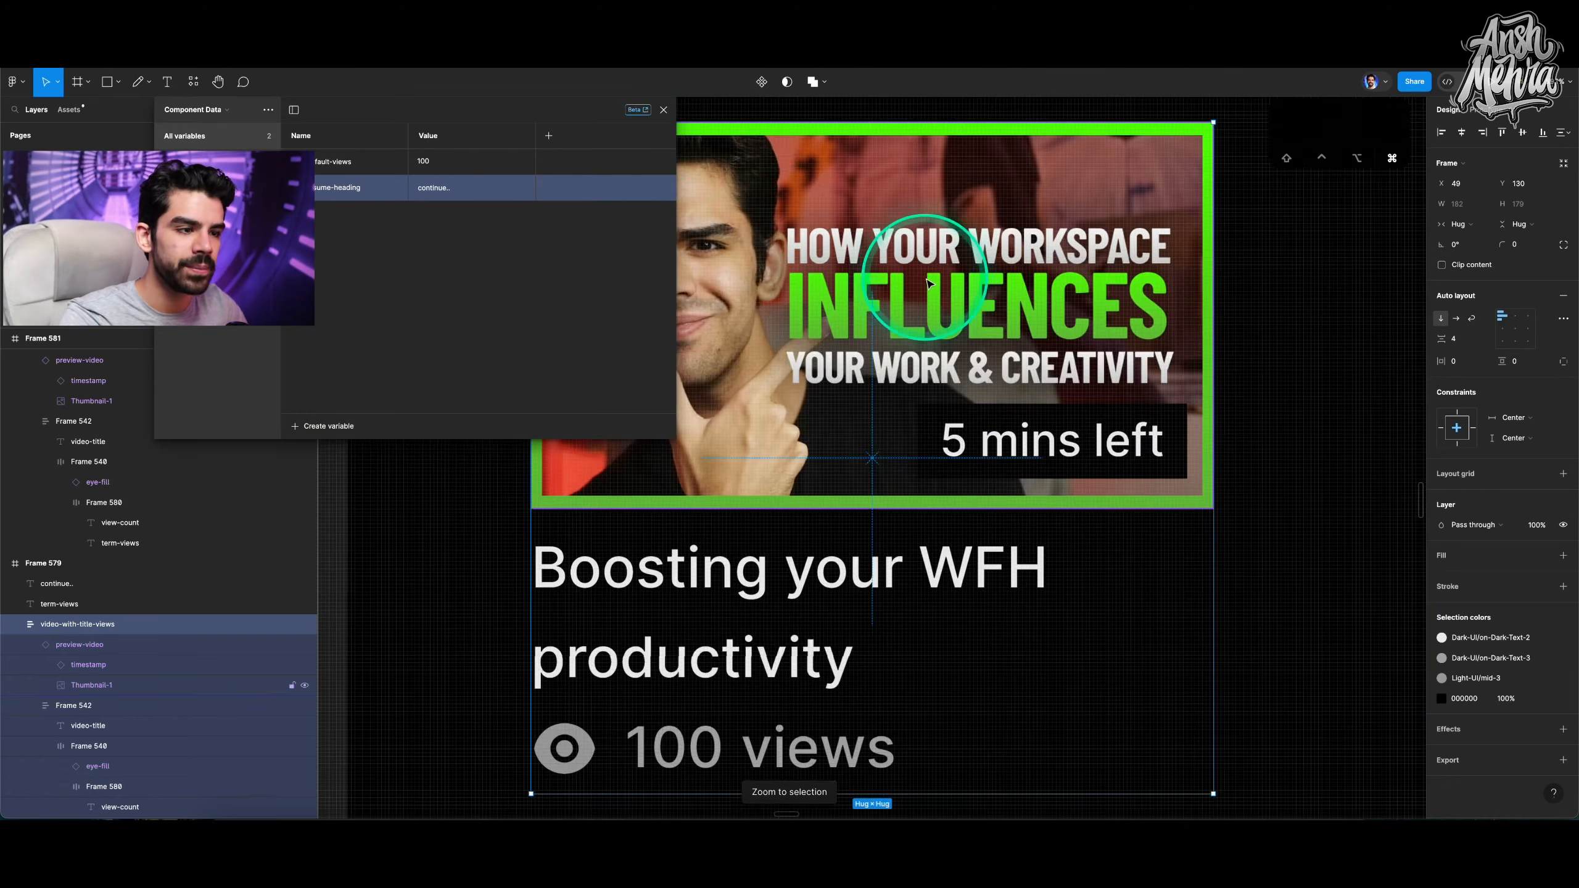
{"action": "scroll", "coordinate": [927, 280], "scroll_direction": "down", "scroll_amount": 5}
{"action": "scroll", "coordinate": [927, 280], "scroll_direction": "down", "scroll_amount": 8}
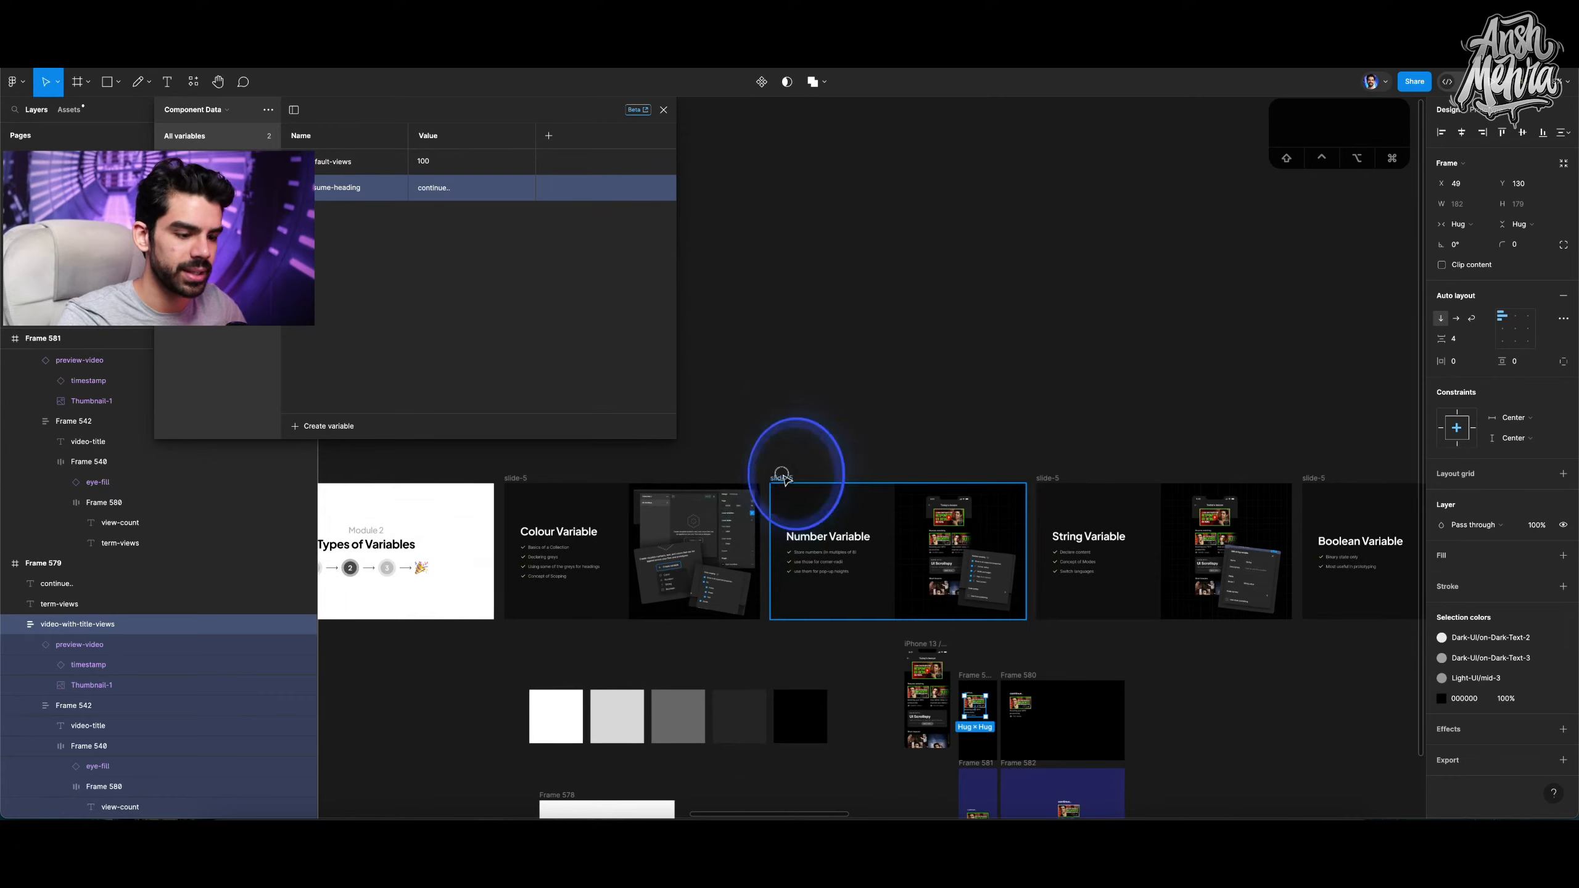
Examine the Number Variable slide about storing numbers for corner radii and pop-up heights.
{"action": "left_click", "coordinate": [796, 472]}
{"action": "key", "text": "shift+2"}
{"action": "left_click_drag", "start_coordinate": [519, 119], "coordinate": [1413, 529]}
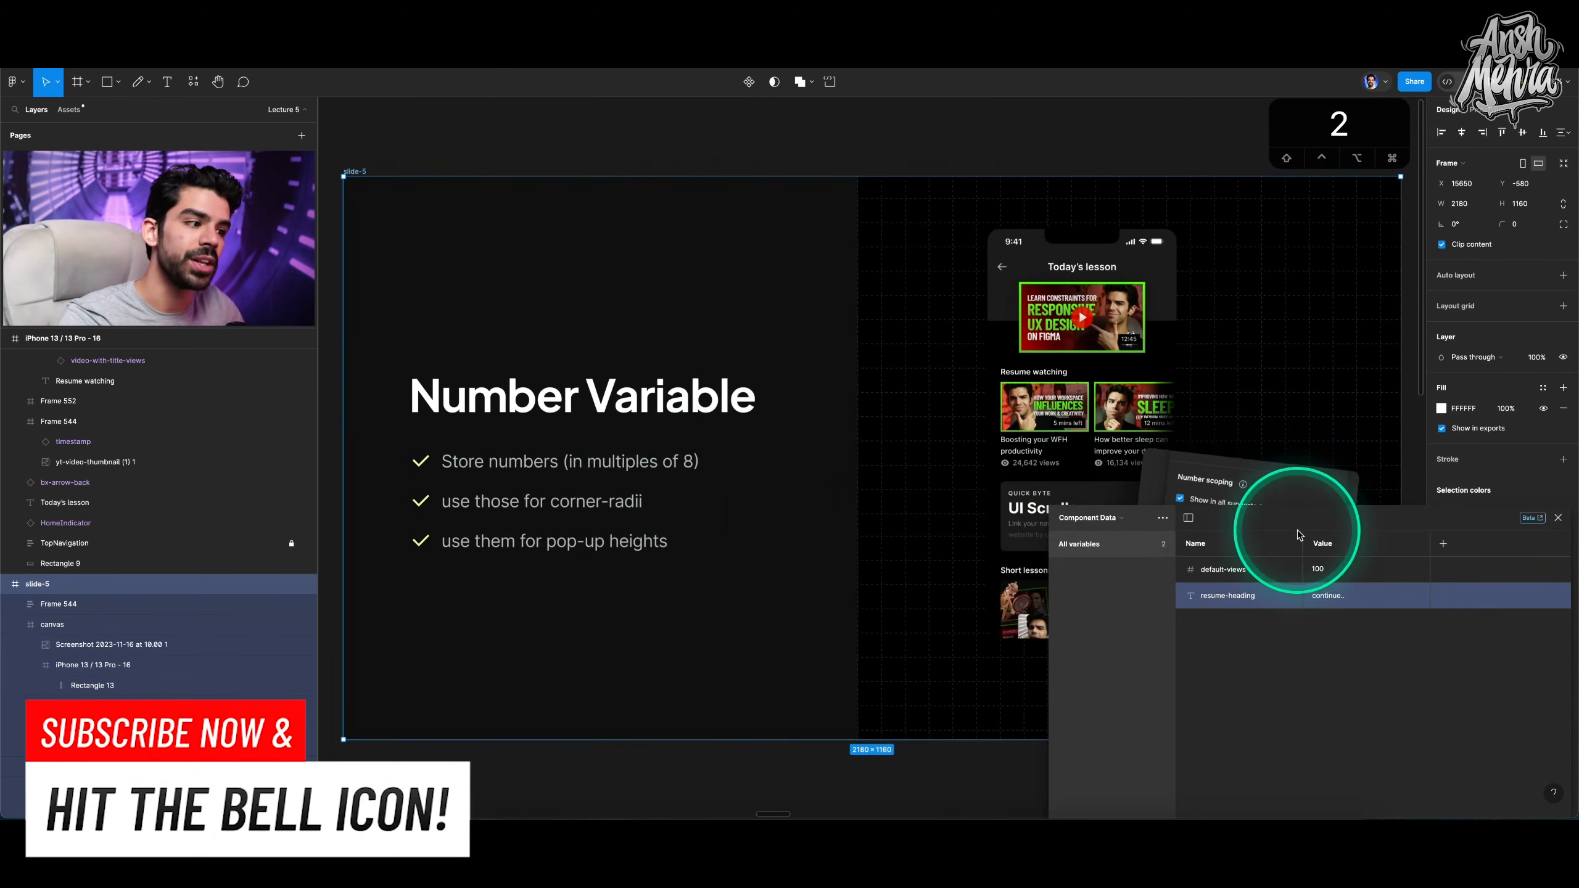
{"action": "left_click_drag", "start_coordinate": [1264, 518], "coordinate": [813, 359]}
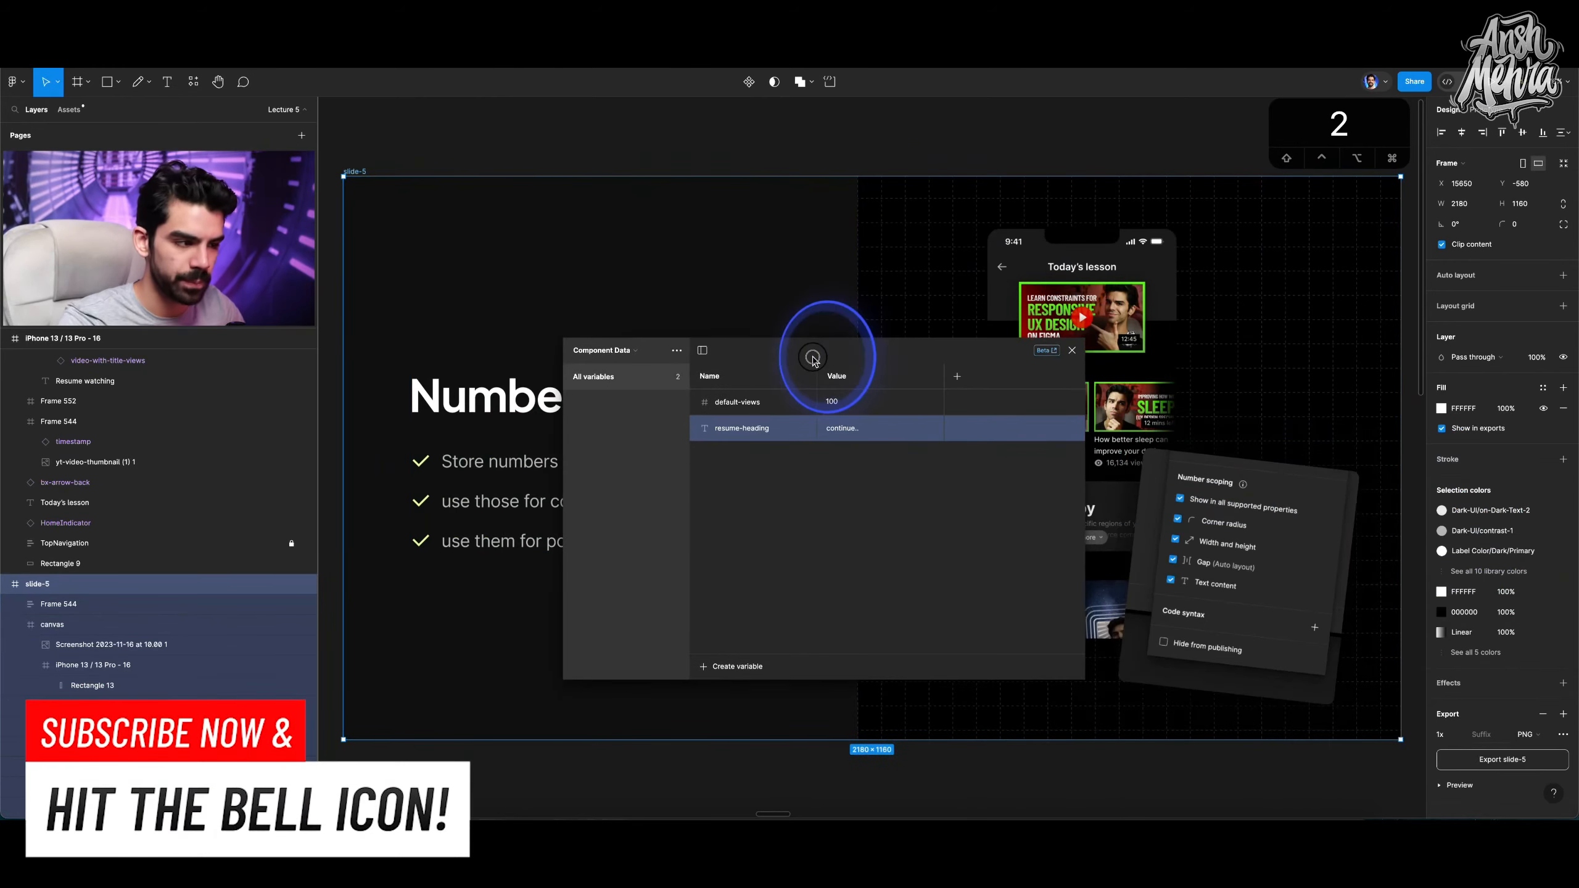
{"action": "scroll", "coordinate": [908, 331], "scroll_direction": "down", "scroll_amount": 5}
{"action": "left_click_drag", "start_coordinate": [900, 354], "coordinate": [676, 124]}
{"action": "scroll", "coordinate": [966, 547], "scroll_direction": "up", "scroll_amount": 5}
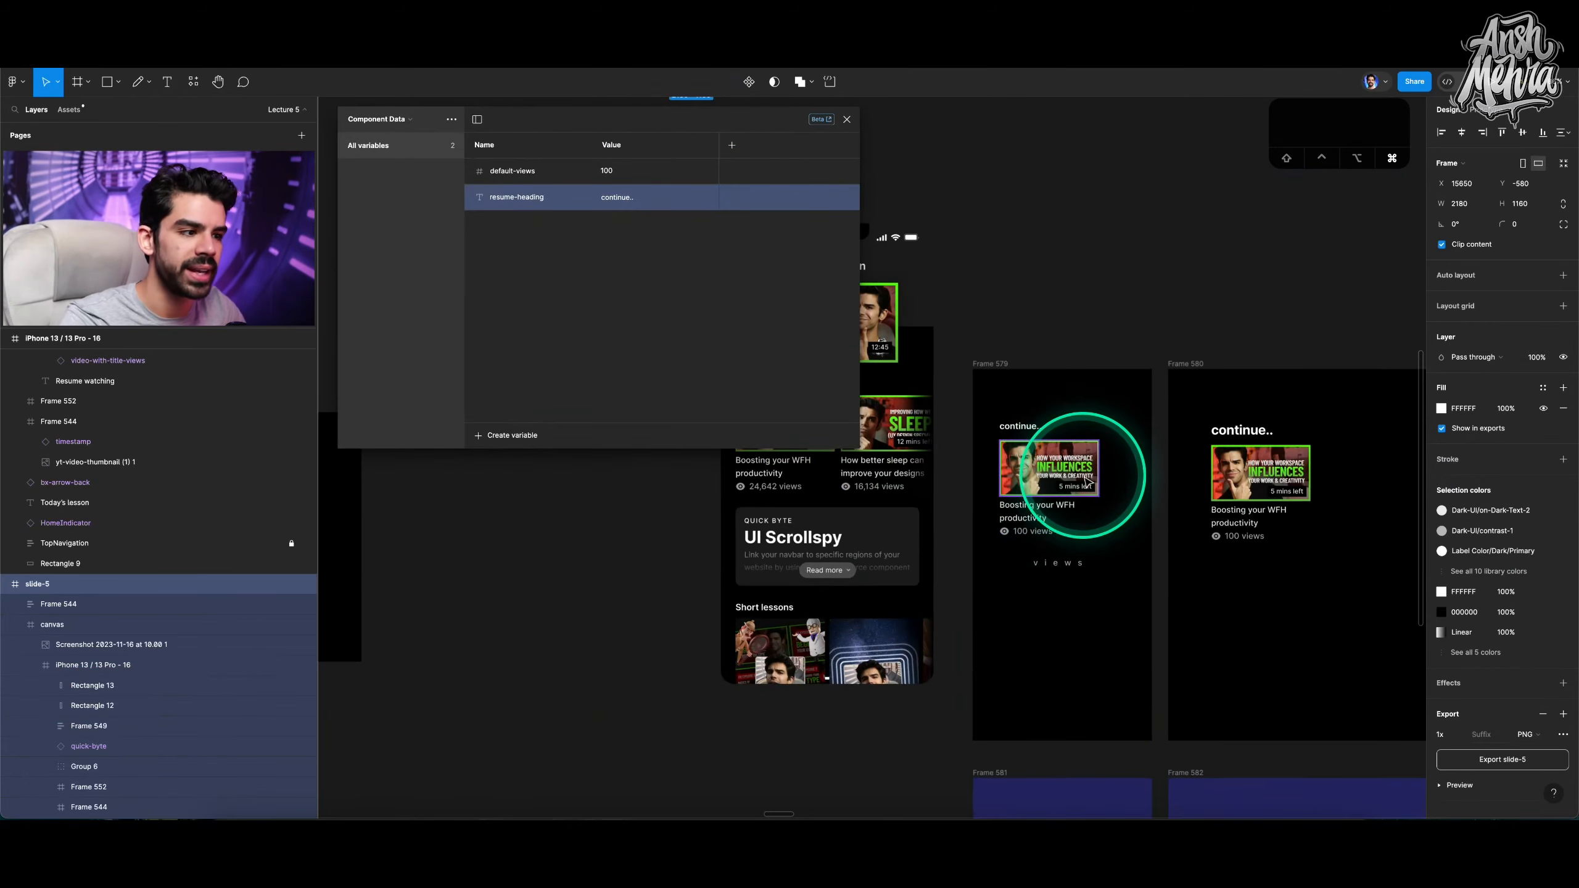
{"action": "scroll", "coordinate": [1086, 468], "scroll_direction": "down", "scroll_amount": 8}
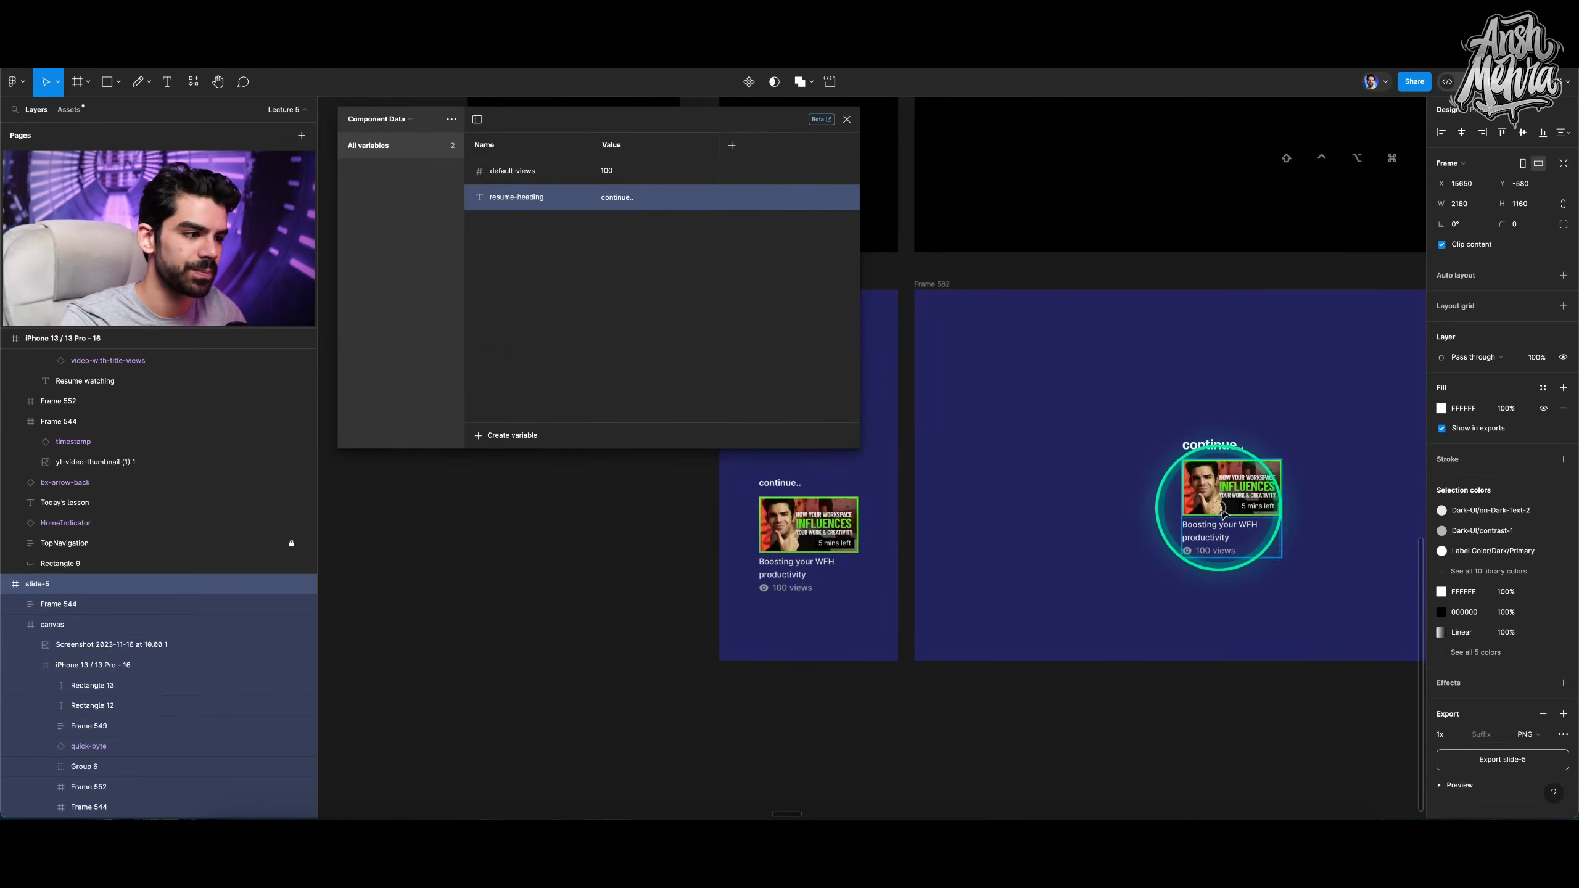
Delete the heading and video card from the large blue frame.
{"action": "left_click", "coordinate": [1218, 492]}
{"action": "left_click", "coordinate": [1216, 443], "text": "shift"}
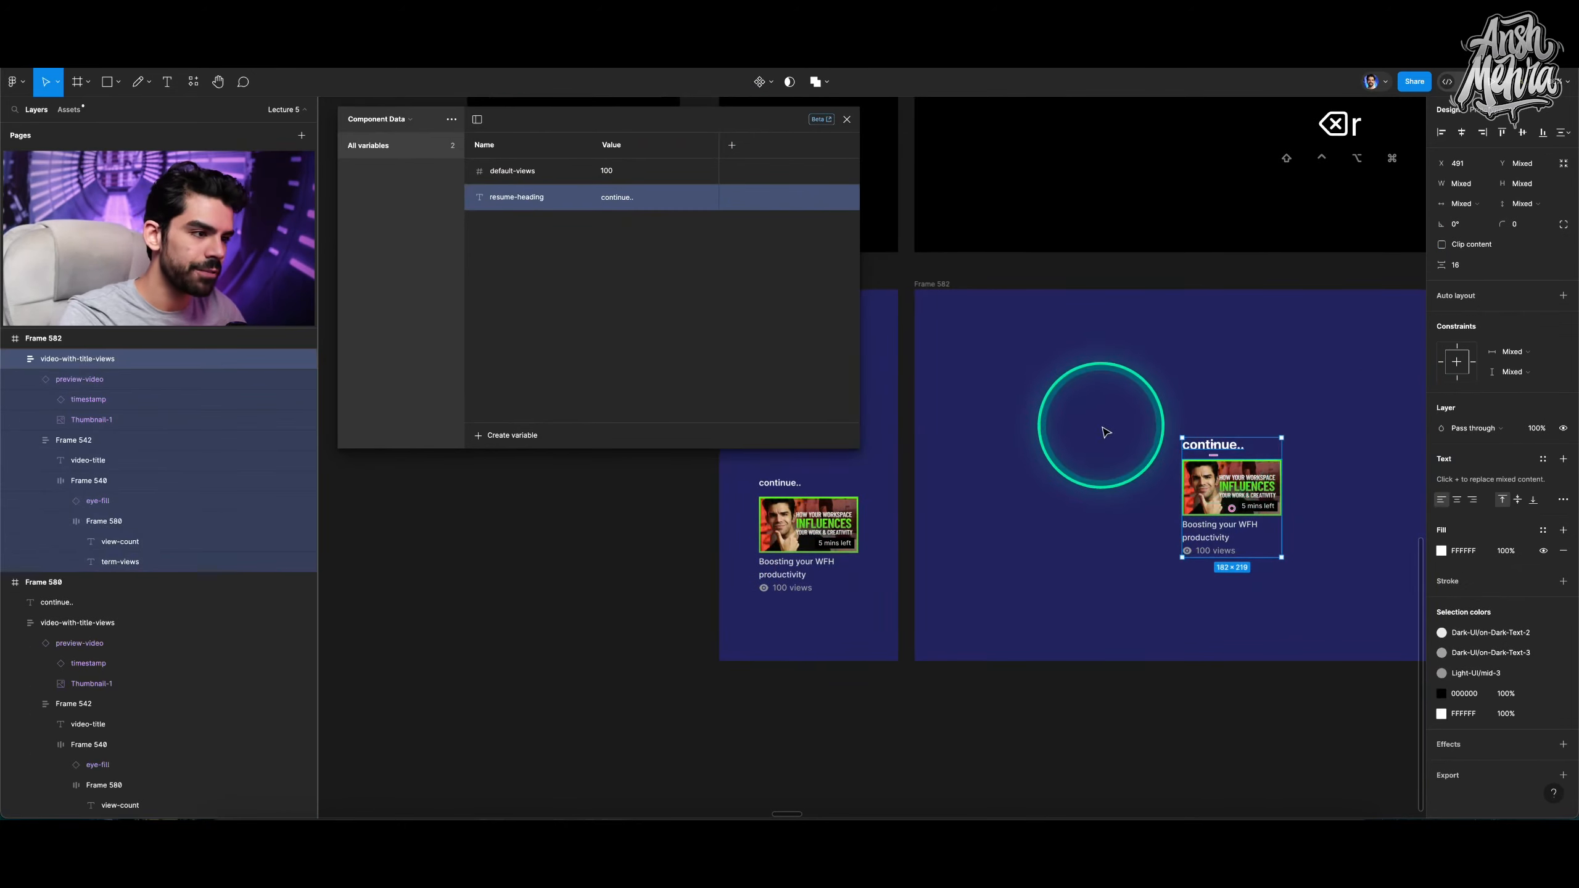
{"action": "key", "text": "BackSpace"}
Draw a rectangle about 252 × 258 in the blue frame and add two shorter duplicates beside it.
{"action": "key", "text": "r"}
{"action": "left_click_drag", "start_coordinate": [951, 349], "coordinate": [1087, 489]}
{"action": "scroll", "coordinate": [1027, 428], "scroll_direction": "right", "scroll_amount": 2}
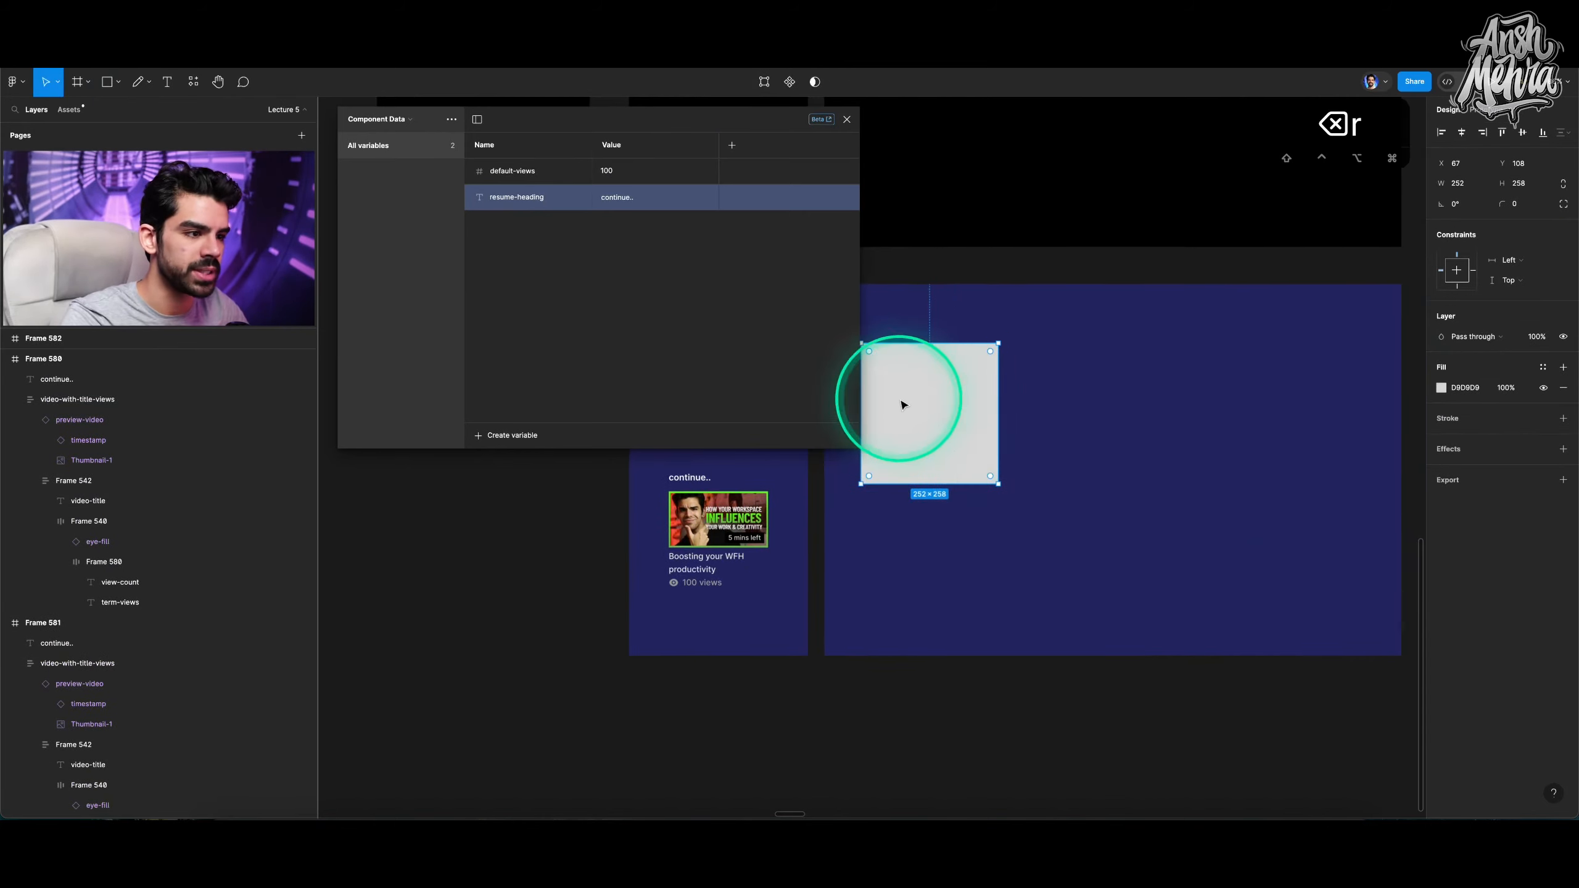
{"action": "left_click_drag", "start_coordinate": [933, 401], "coordinate": [867, 467]}
{"action": "left_click_drag", "start_coordinate": [964, 466], "coordinate": [1116, 456]}
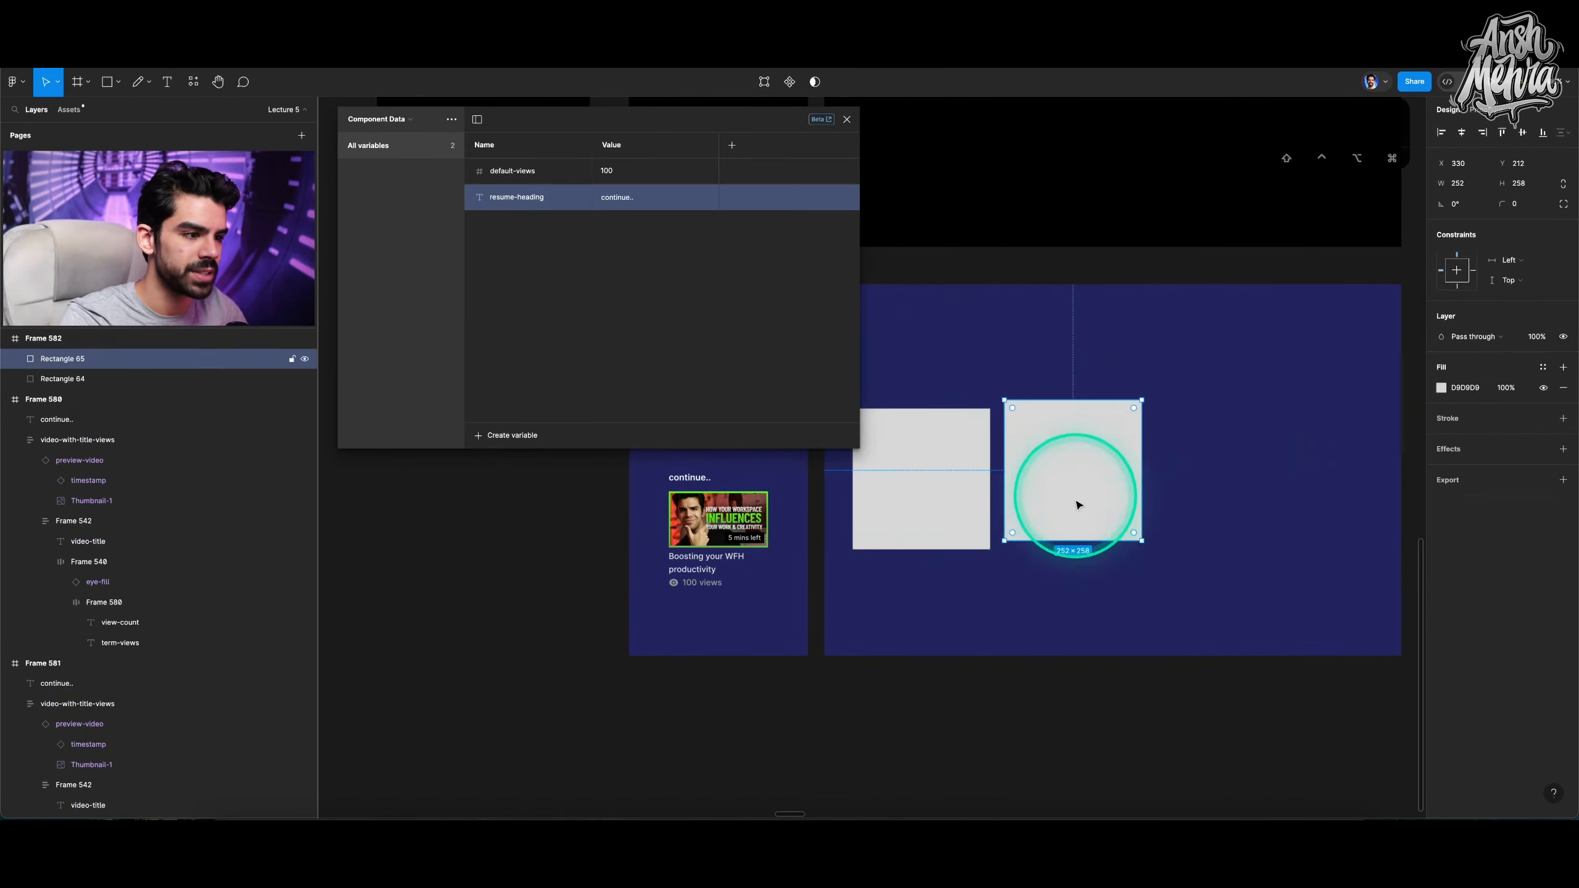
{"action": "key", "text": "v"}
{"action": "left_click_drag", "start_coordinate": [1064, 539], "coordinate": [1250, 426]}
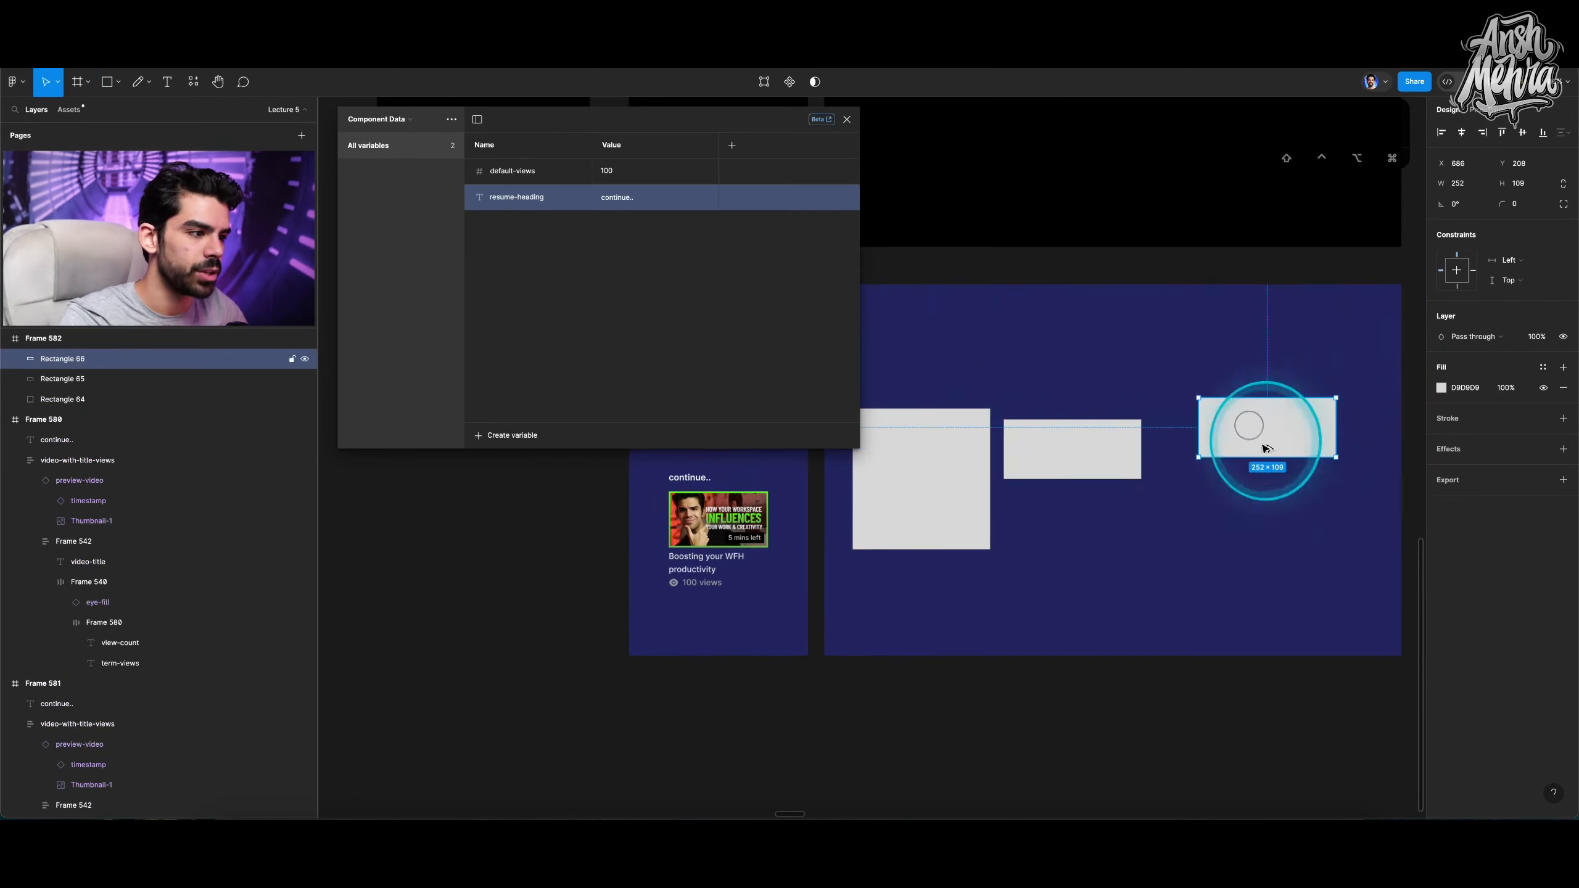
{"action": "left_click_drag", "start_coordinate": [1335, 456], "coordinate": [1281, 428]}
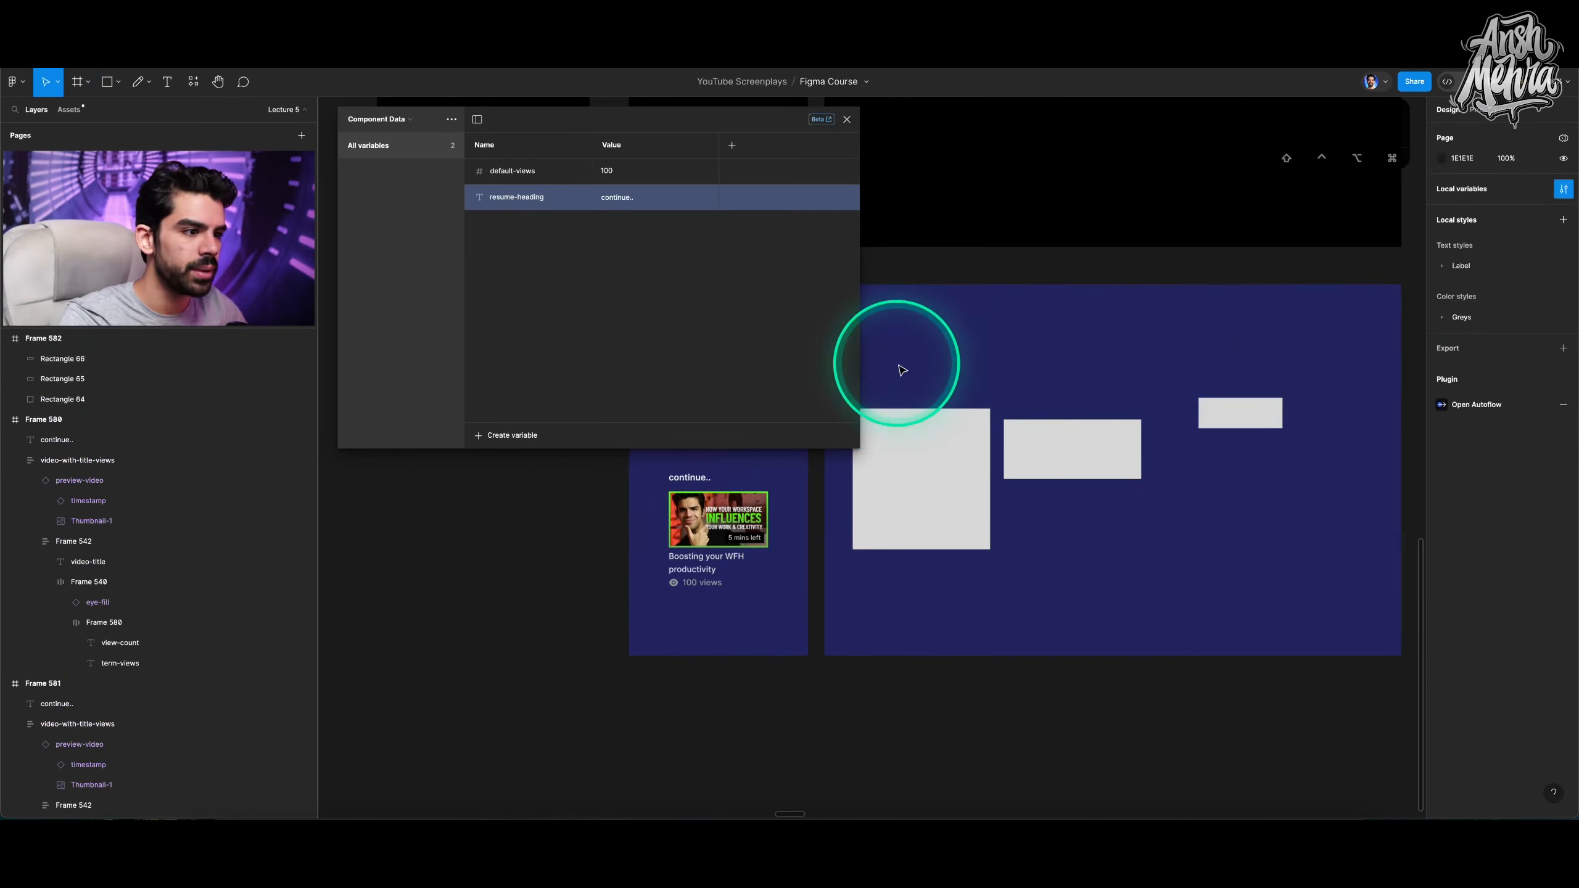
Distribute the three rectangles horizontally and align their vertical centres.
{"action": "left_click_drag", "start_coordinate": [899, 364], "coordinate": [1280, 550]}
{"action": "left_click", "coordinate": [1567, 133]}
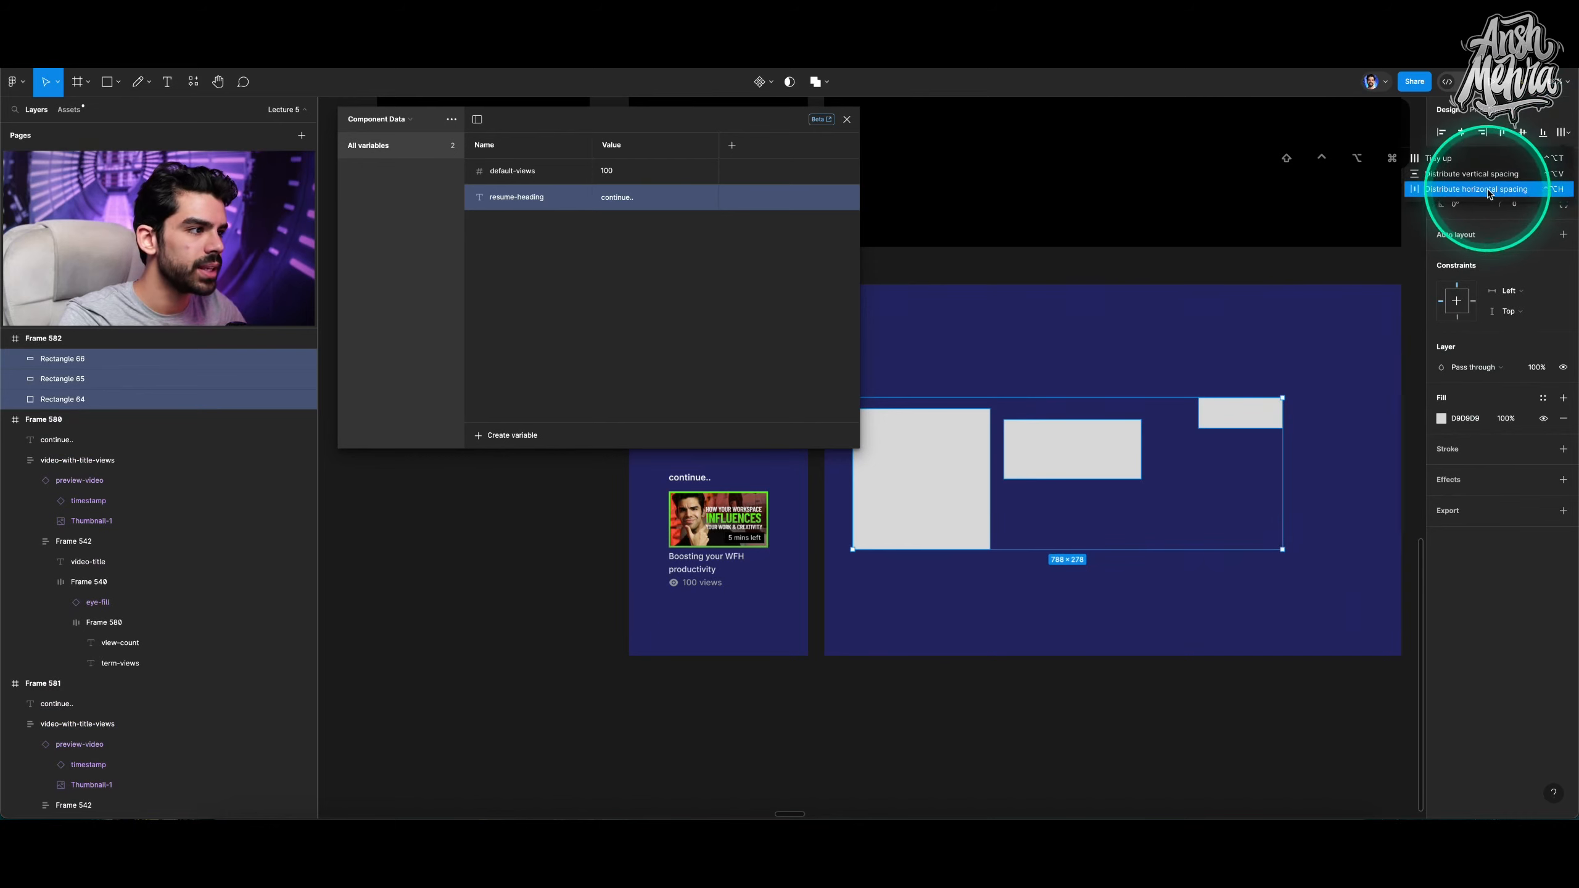
{"action": "left_click", "coordinate": [1488, 191]}
{"action": "left_click", "coordinate": [1523, 133]}
Set the three rectangles' corner radius to 5.
{"action": "scroll", "coordinate": [1238, 349], "scroll_direction": "left", "scroll_amount": 2}
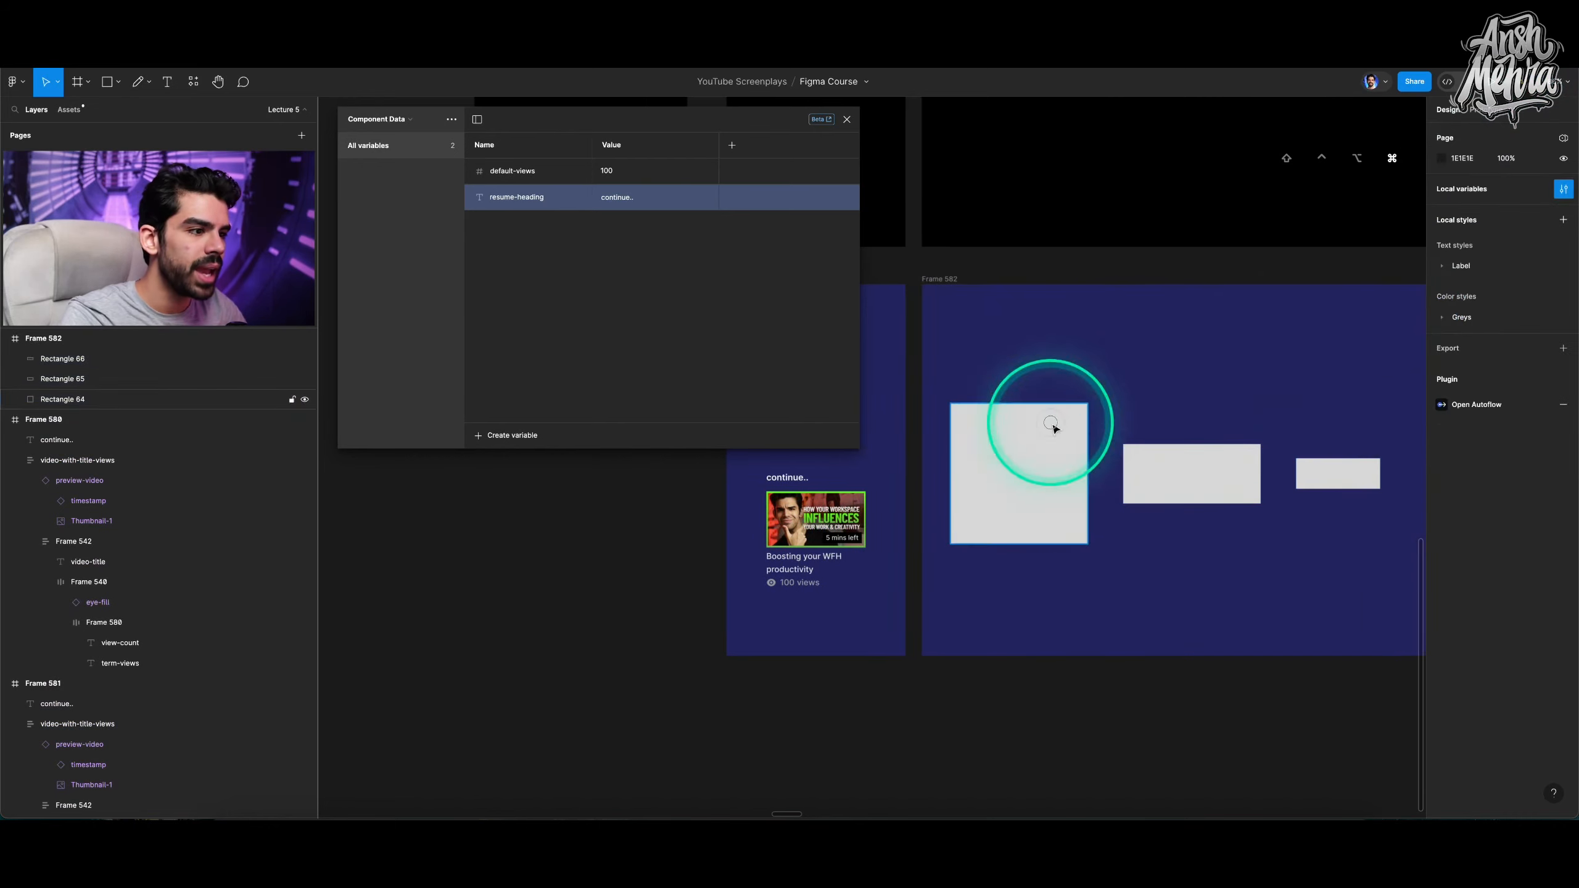
{"action": "left_click", "coordinate": [1531, 206]}
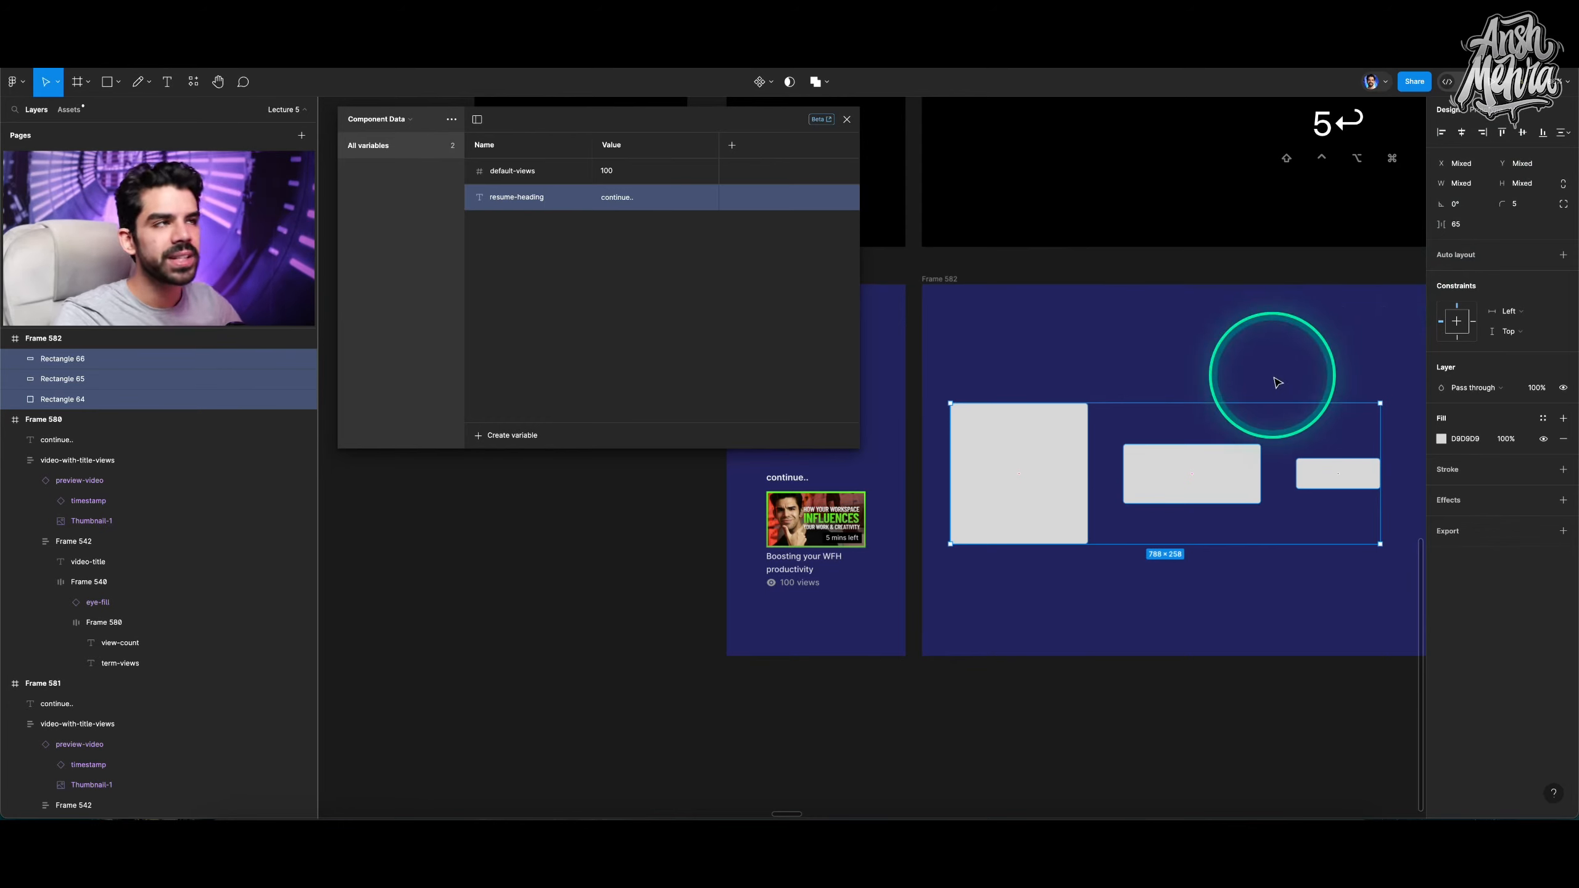
{"action": "left_click", "coordinate": [1243, 385]}
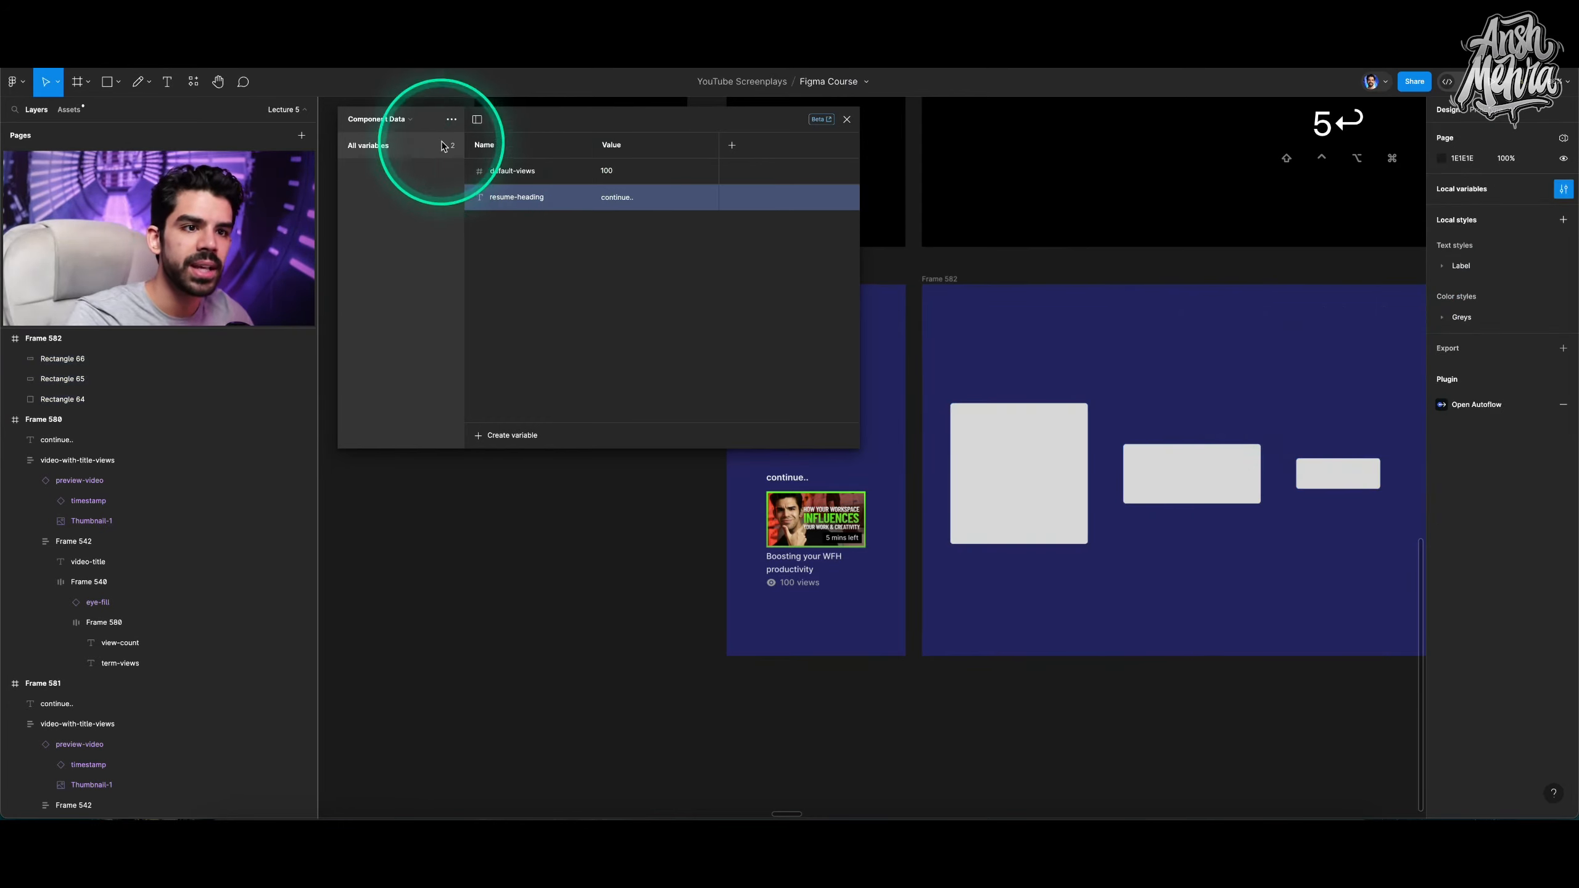
Create a new variable collection.
{"action": "left_click", "coordinate": [452, 120]}
{"action": "left_click", "coordinate": [435, 177]}
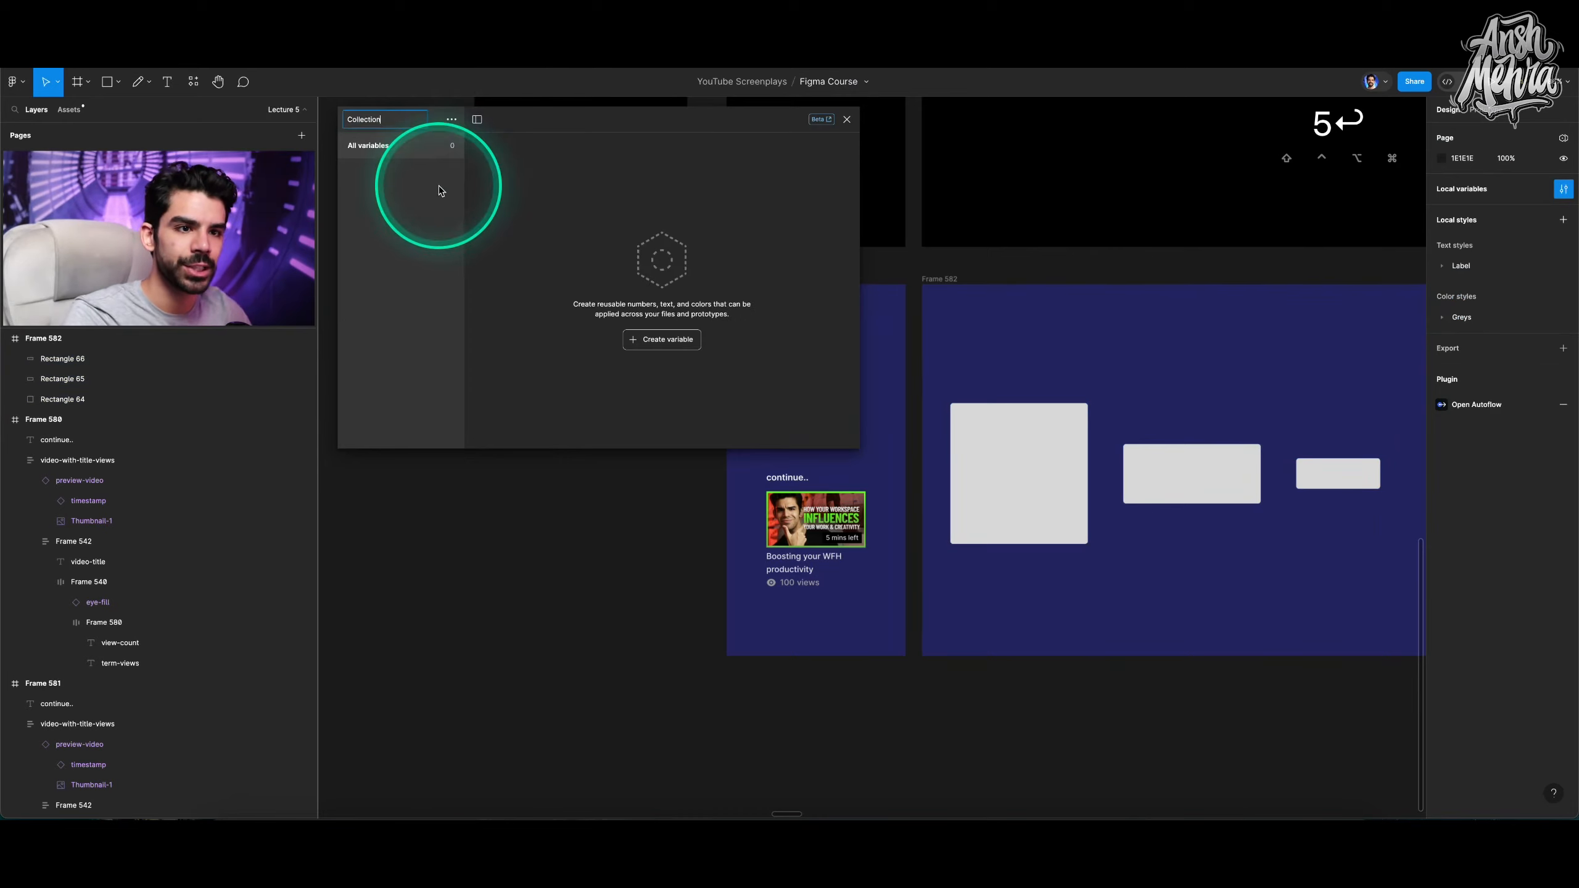
{"action": "key", "text": "super+a"}
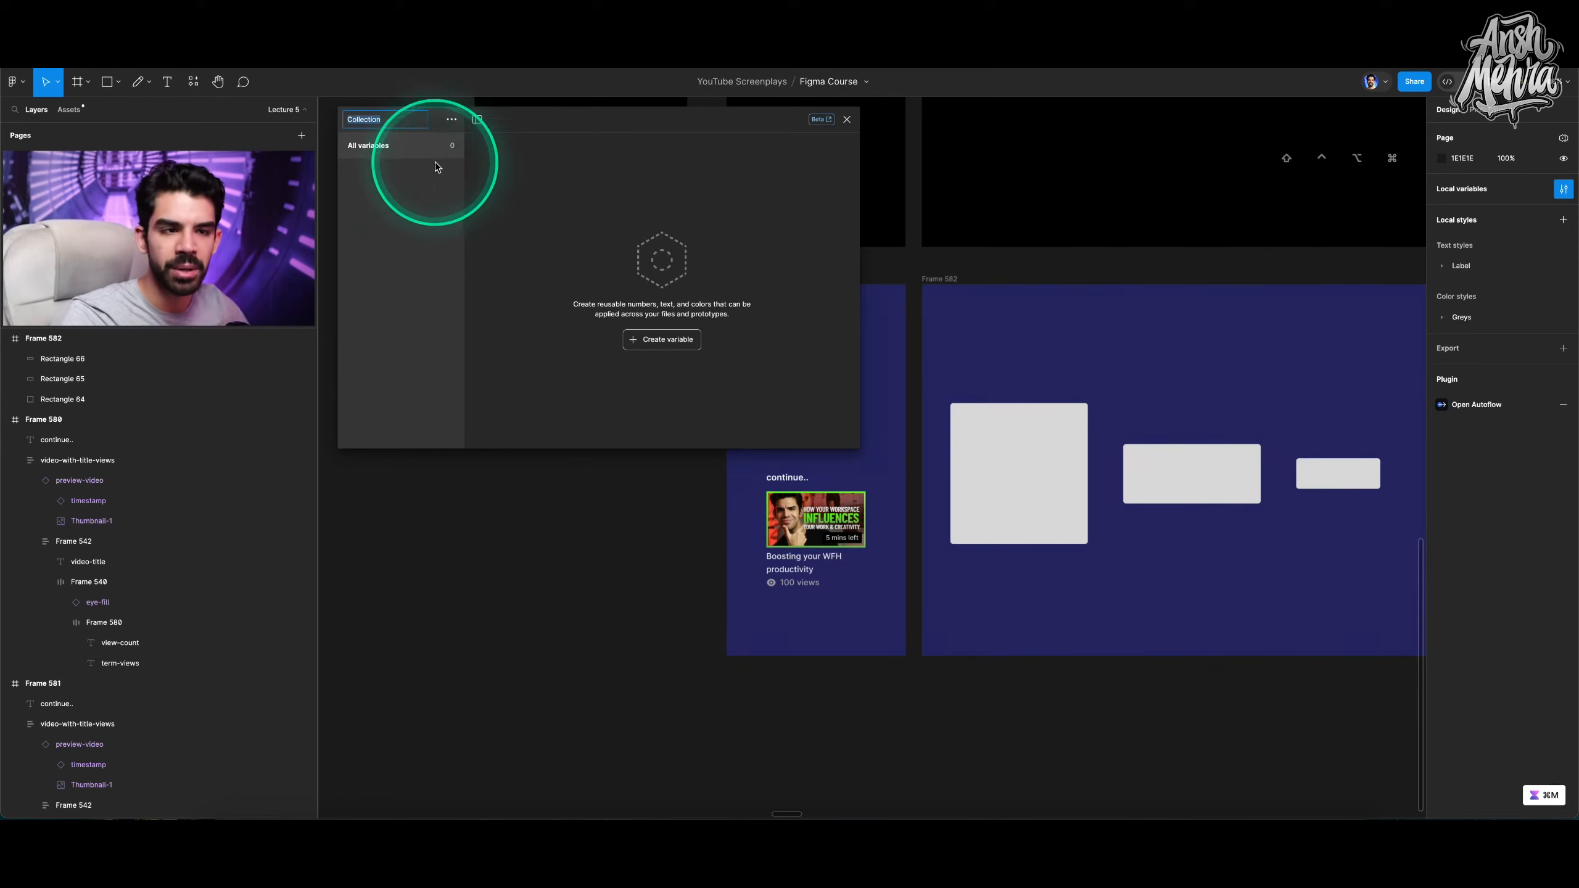
{"action": "left_click", "coordinate": [451, 120]}
{"action": "left_click", "coordinate": [435, 180]}
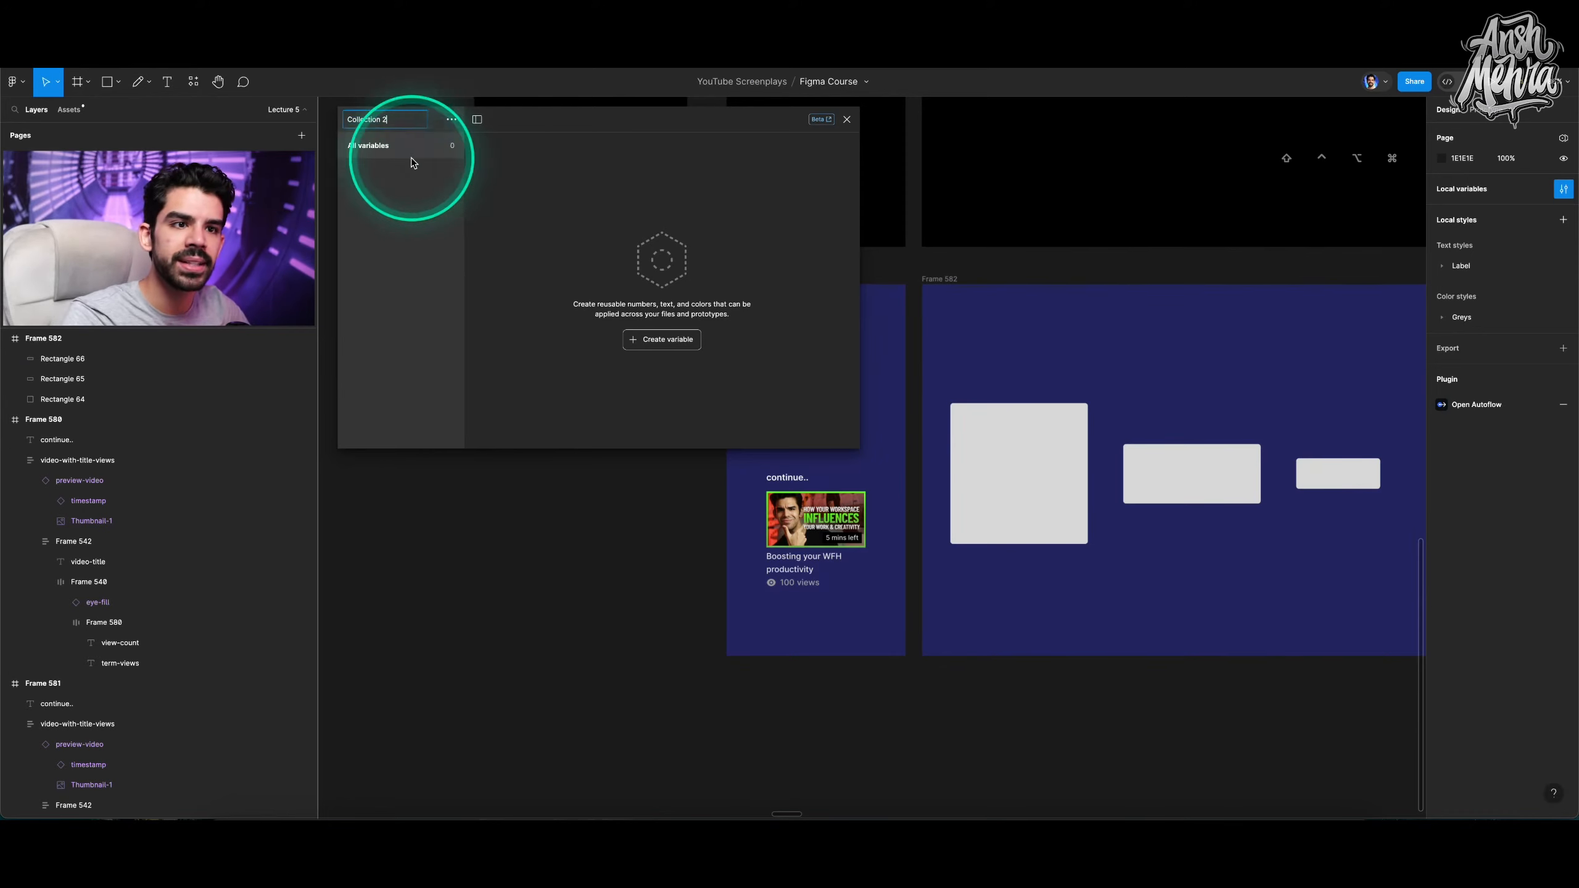
Switch to the Primitives collection and add a number variable named s.
{"action": "left_click", "coordinate": [452, 120]}
{"action": "left_click", "coordinate": [375, 123]}
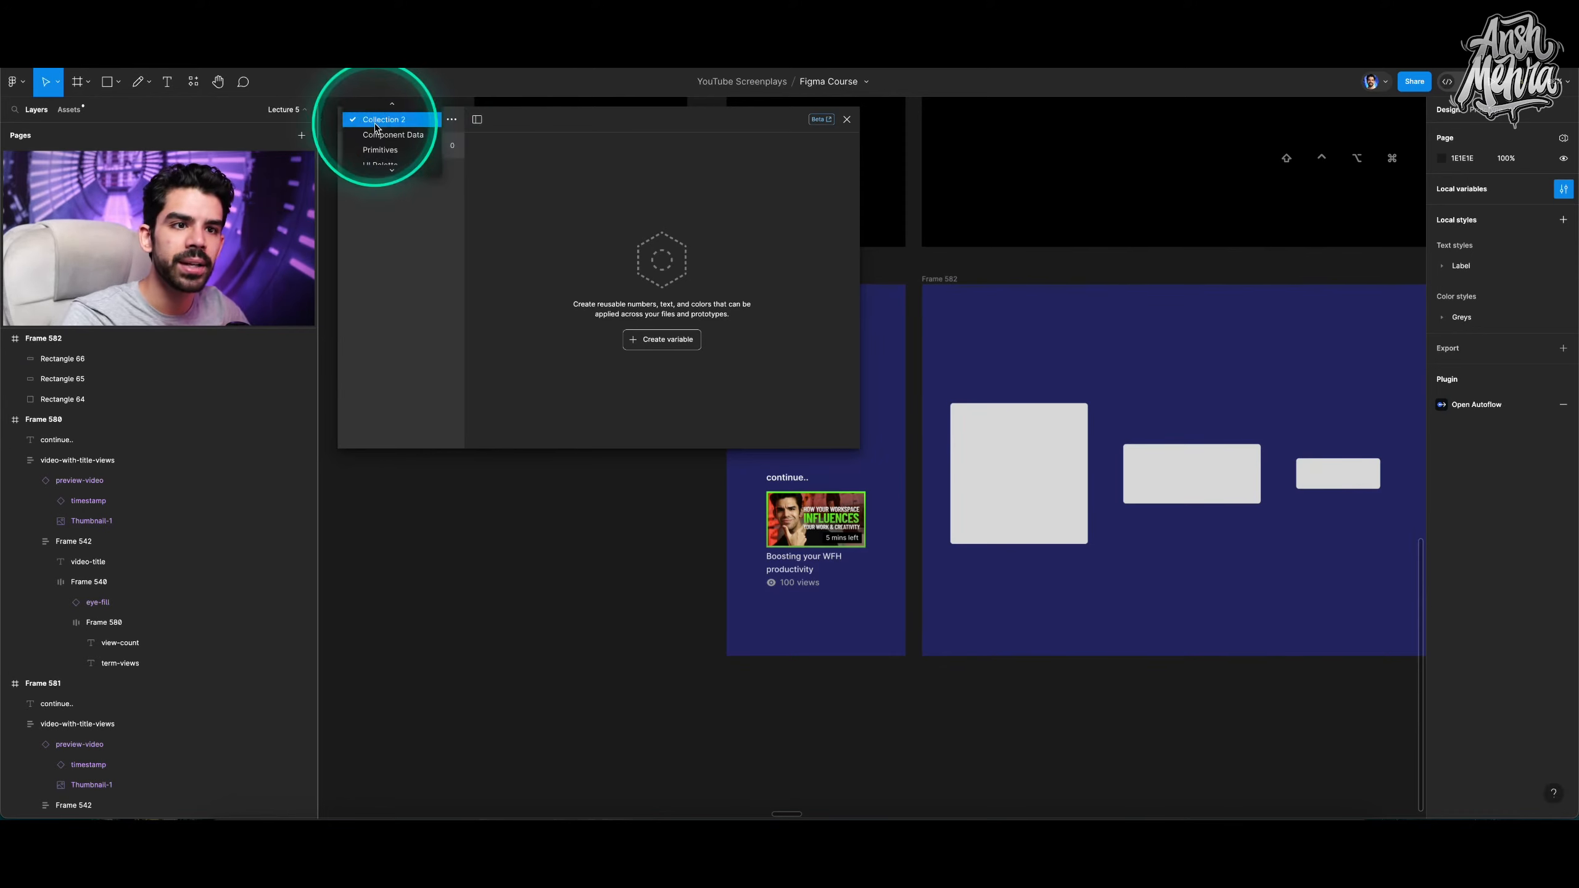
{"action": "left_click", "coordinate": [387, 149]}
{"action": "left_click", "coordinate": [488, 437]}
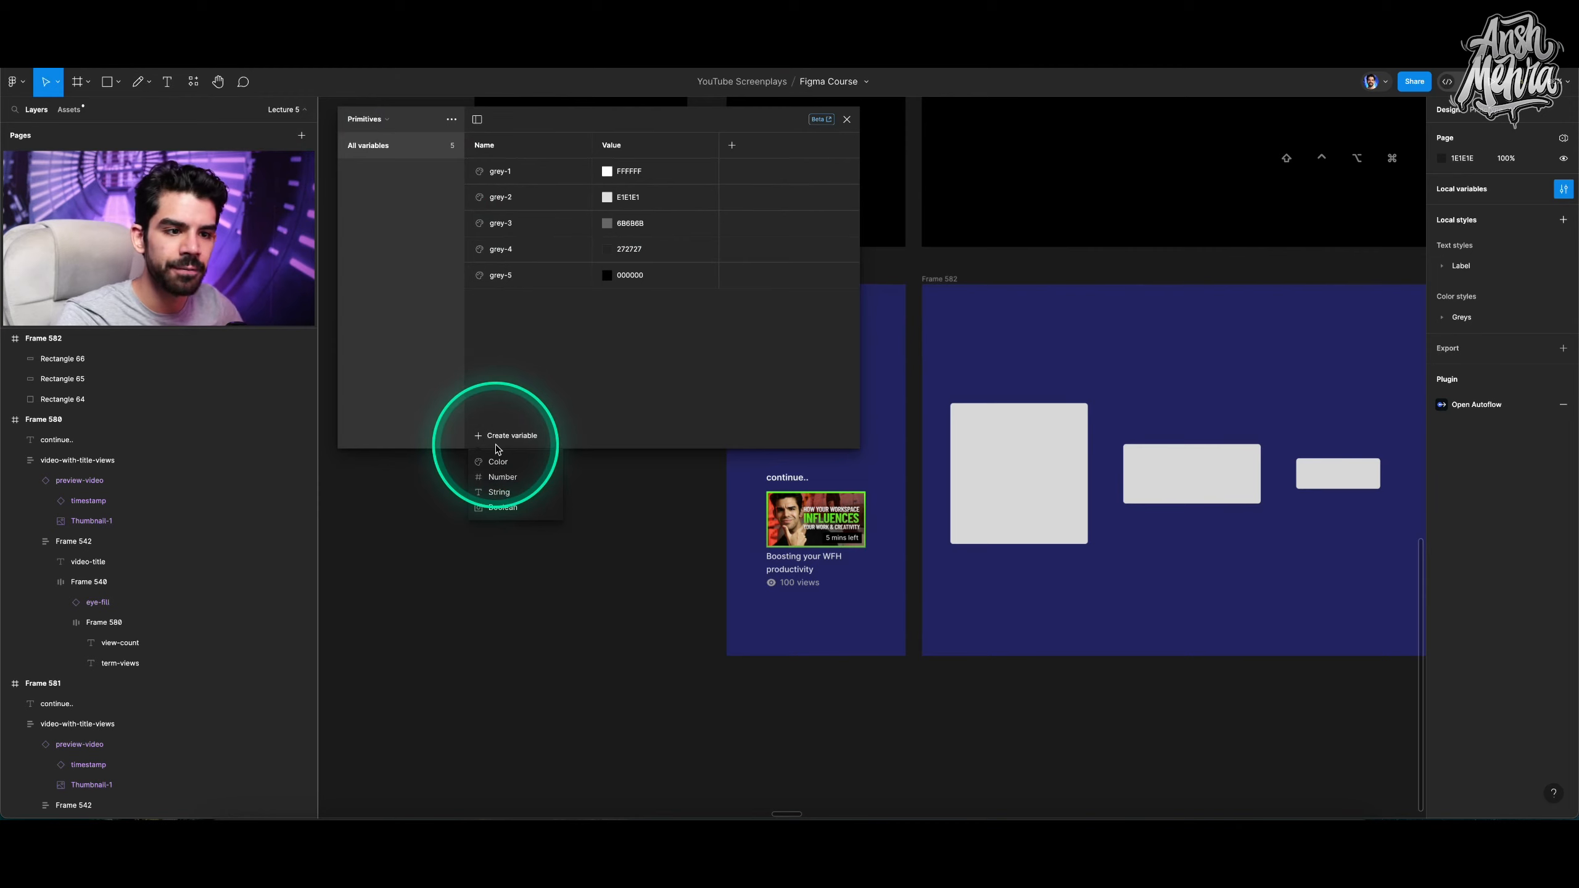
{"action": "left_click", "coordinate": [506, 477]}
{"action": "type", "text": "s"}
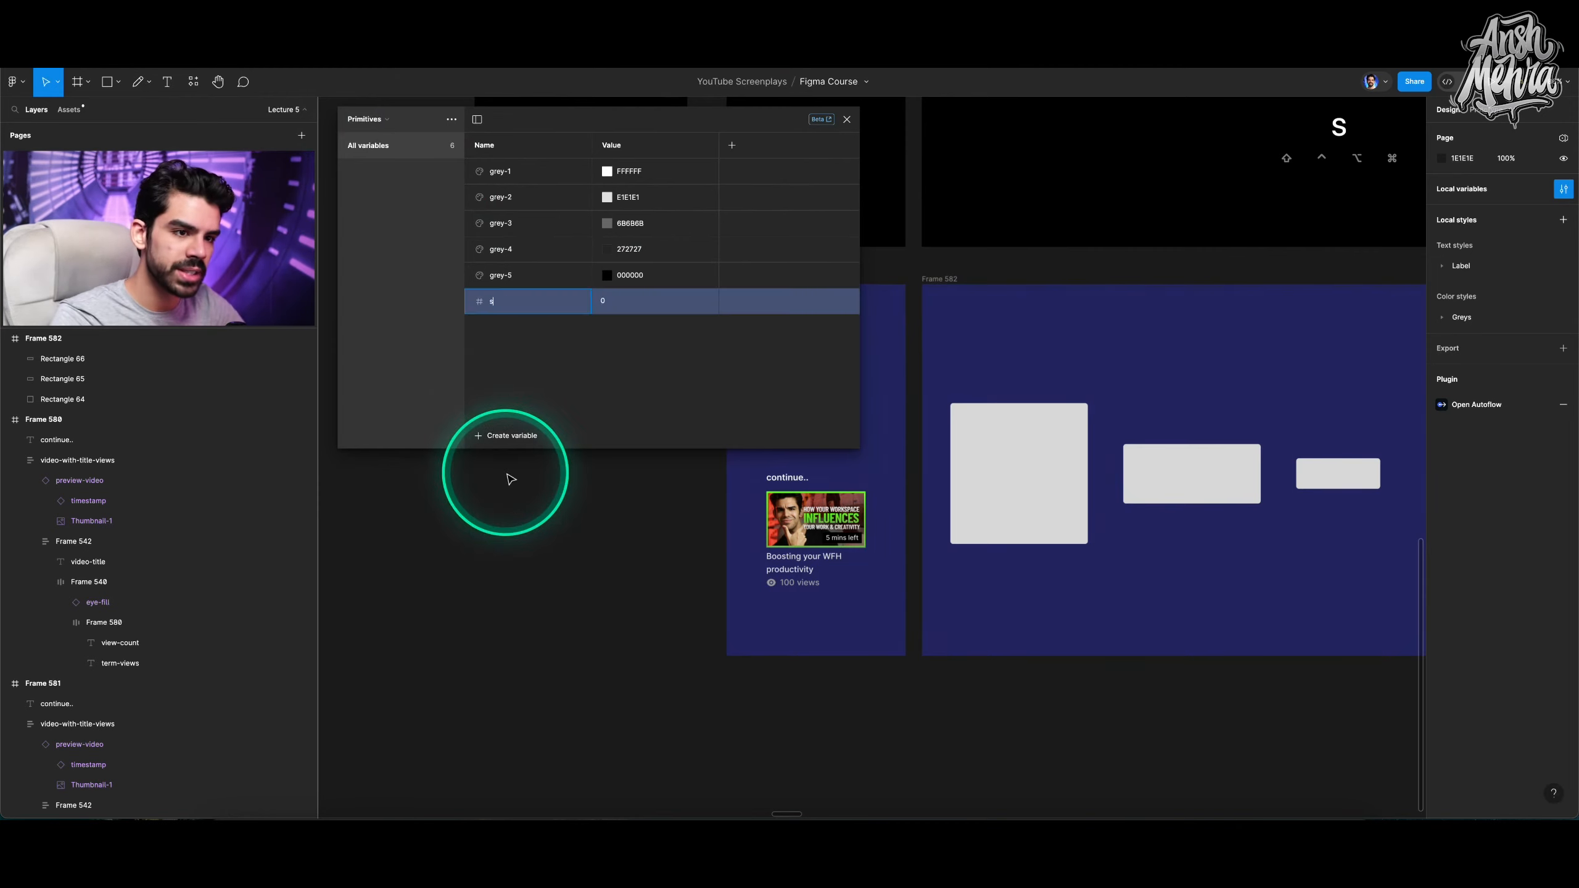
Add two more number variables named m and l in Primitives.
{"action": "left_click", "coordinate": [502, 435]}
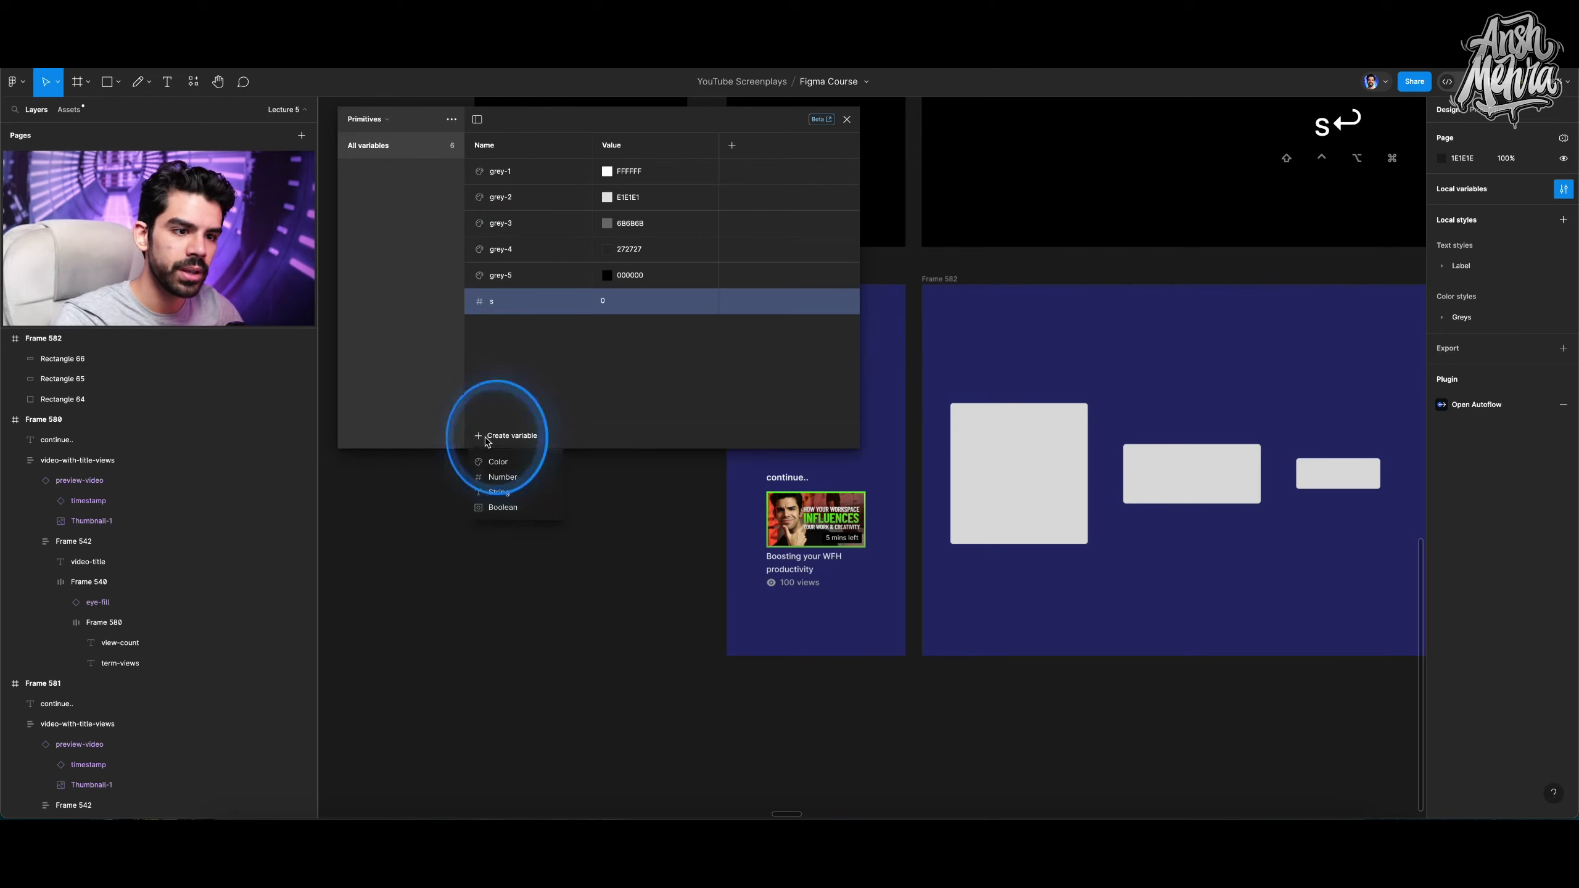
{"action": "left_click", "coordinate": [505, 476]}
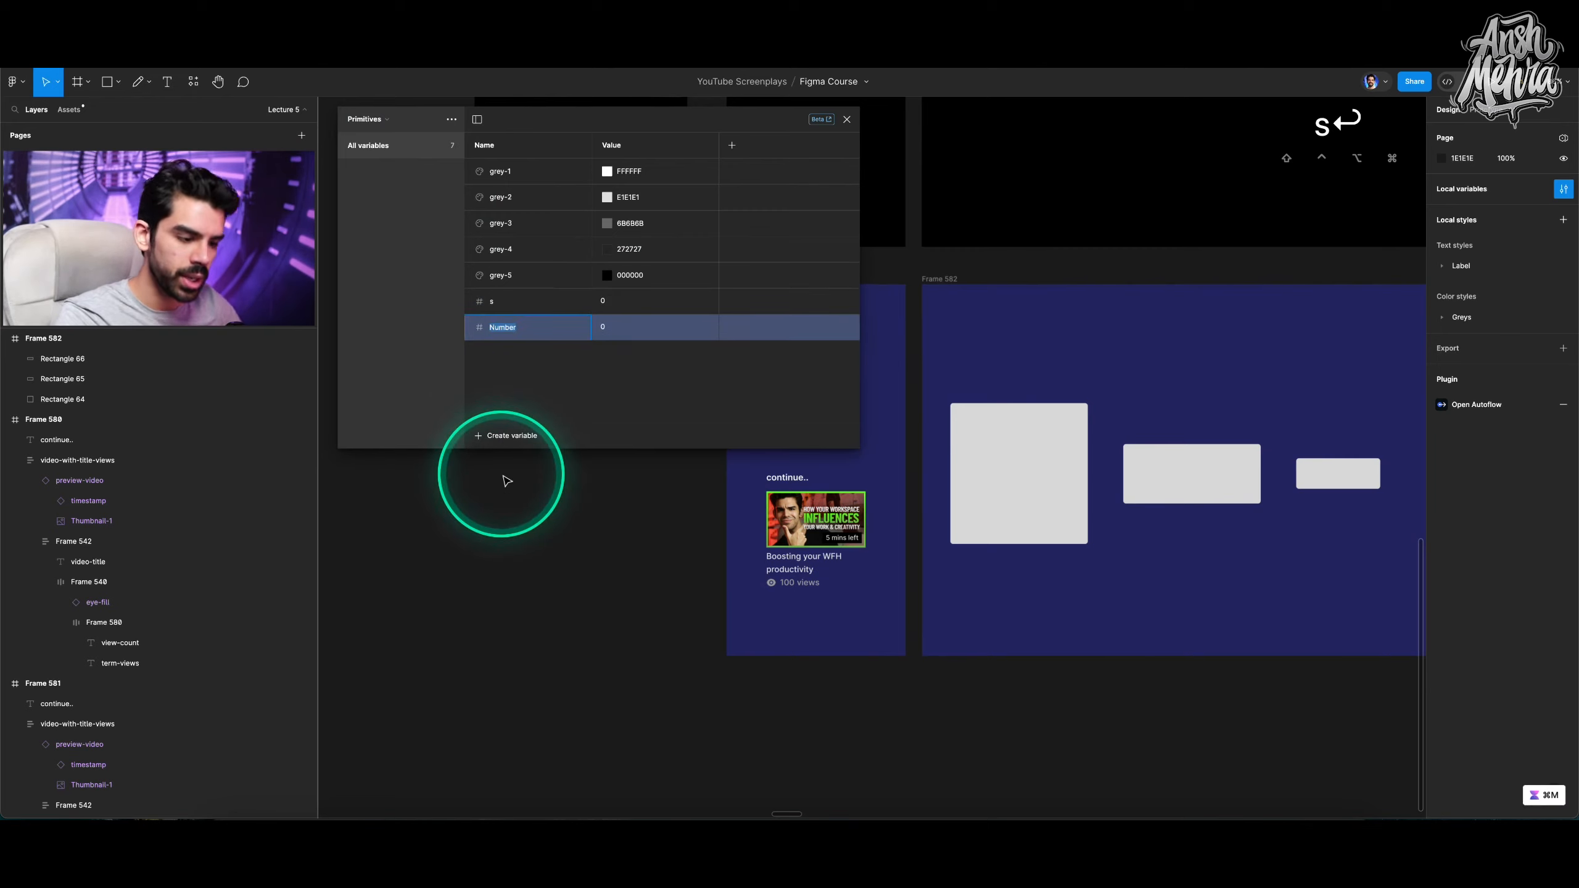
{"action": "left_click", "coordinate": [491, 435]}
{"action": "left_click", "coordinate": [501, 476]}
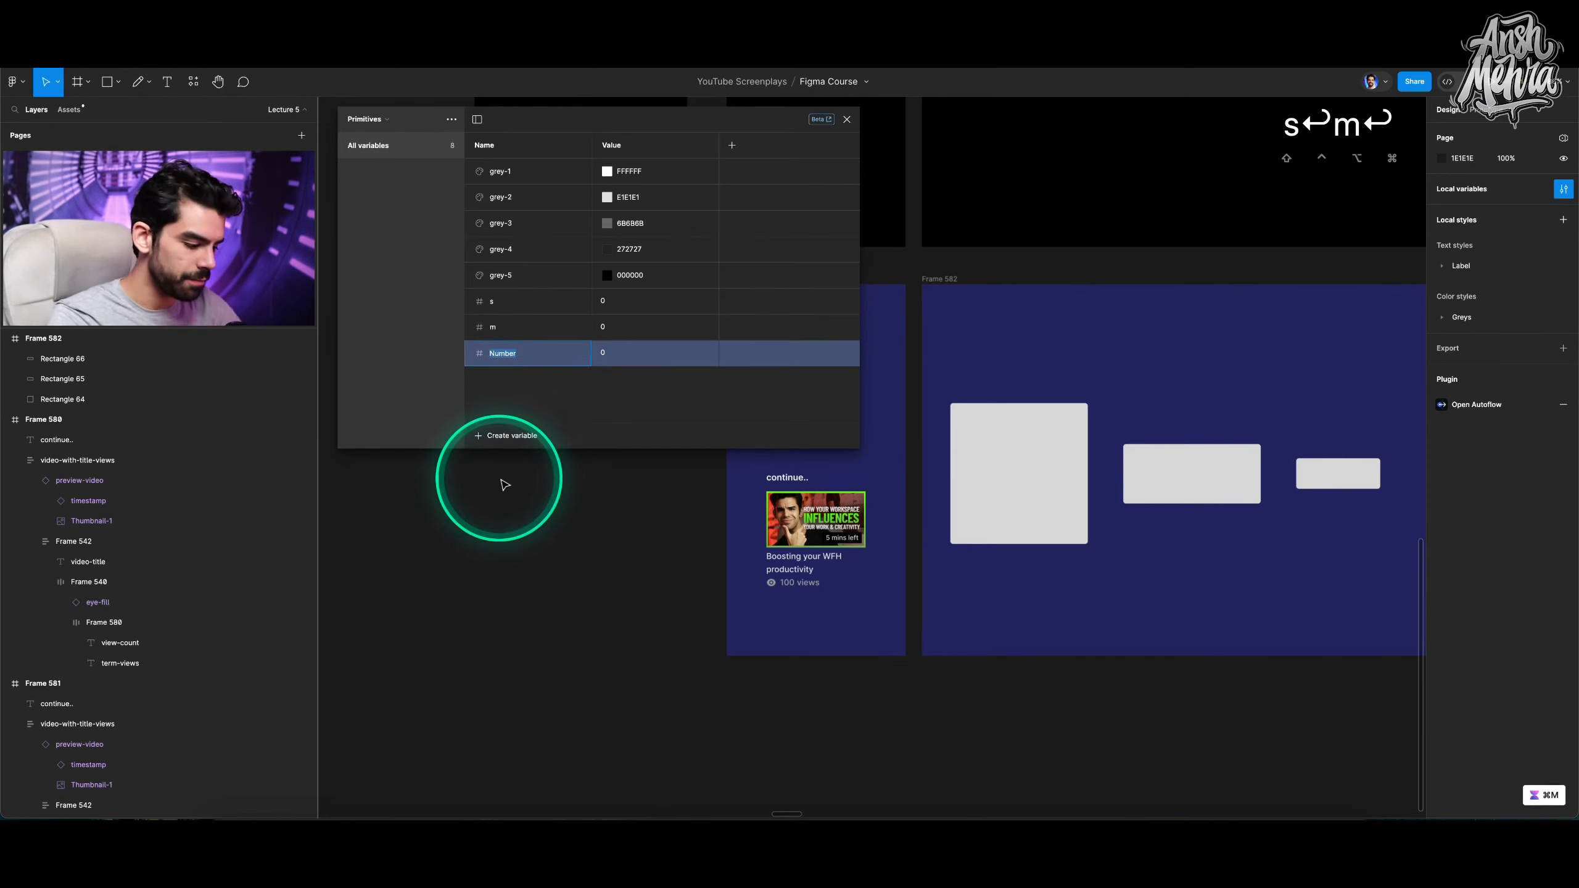
Set the s, m and l variables to 4, 8 and 12.
{"action": "left_click", "coordinate": [612, 303]}
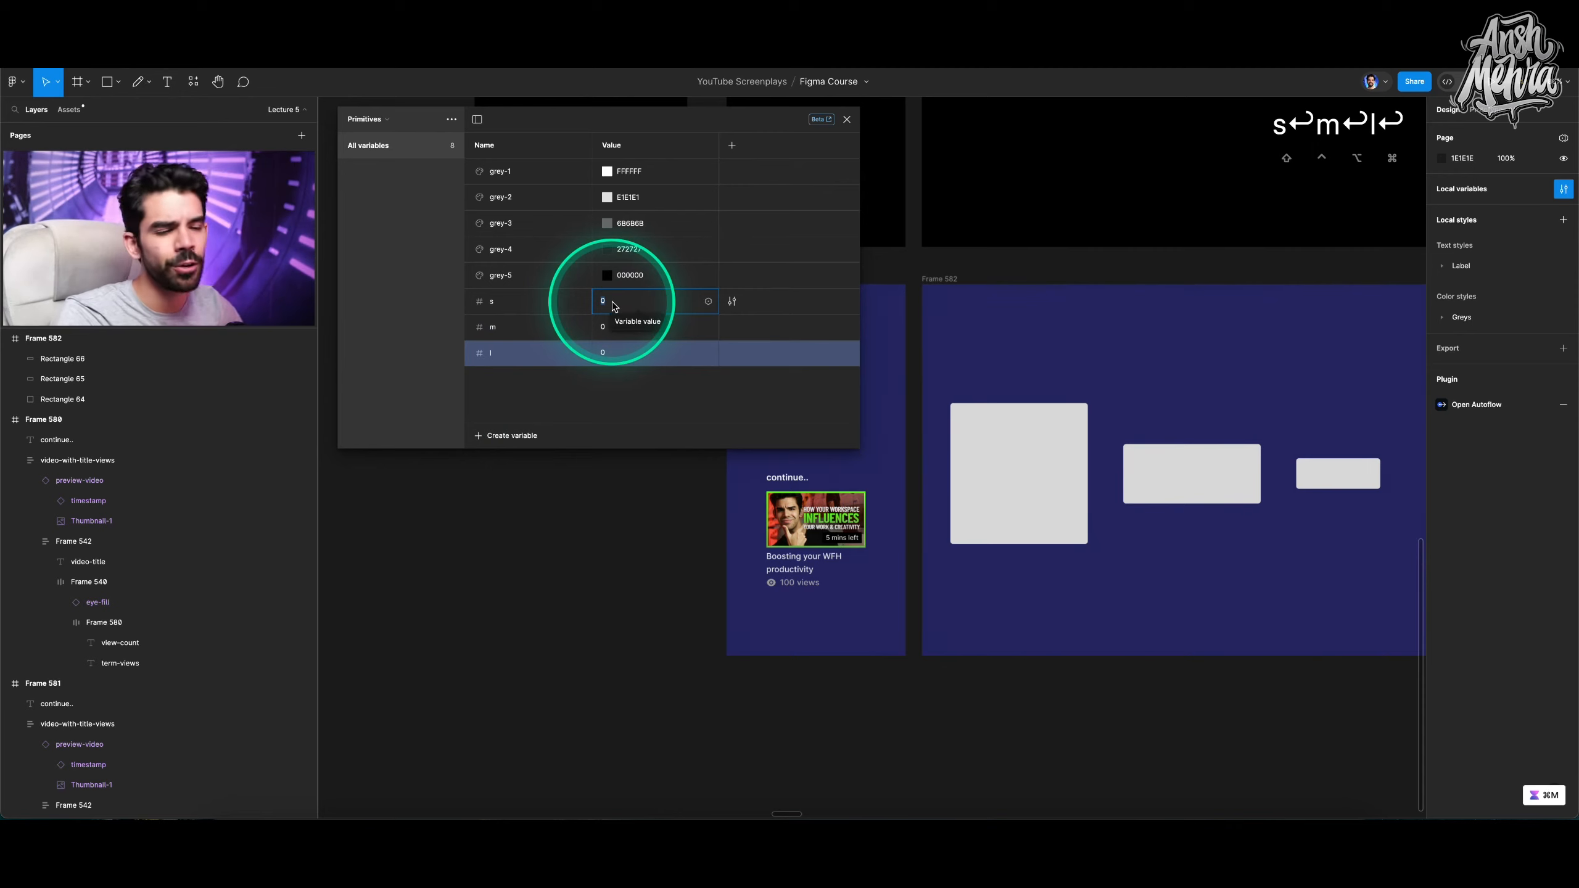
{"action": "type", "text": "4"}
{"action": "left_click", "coordinate": [618, 329]}
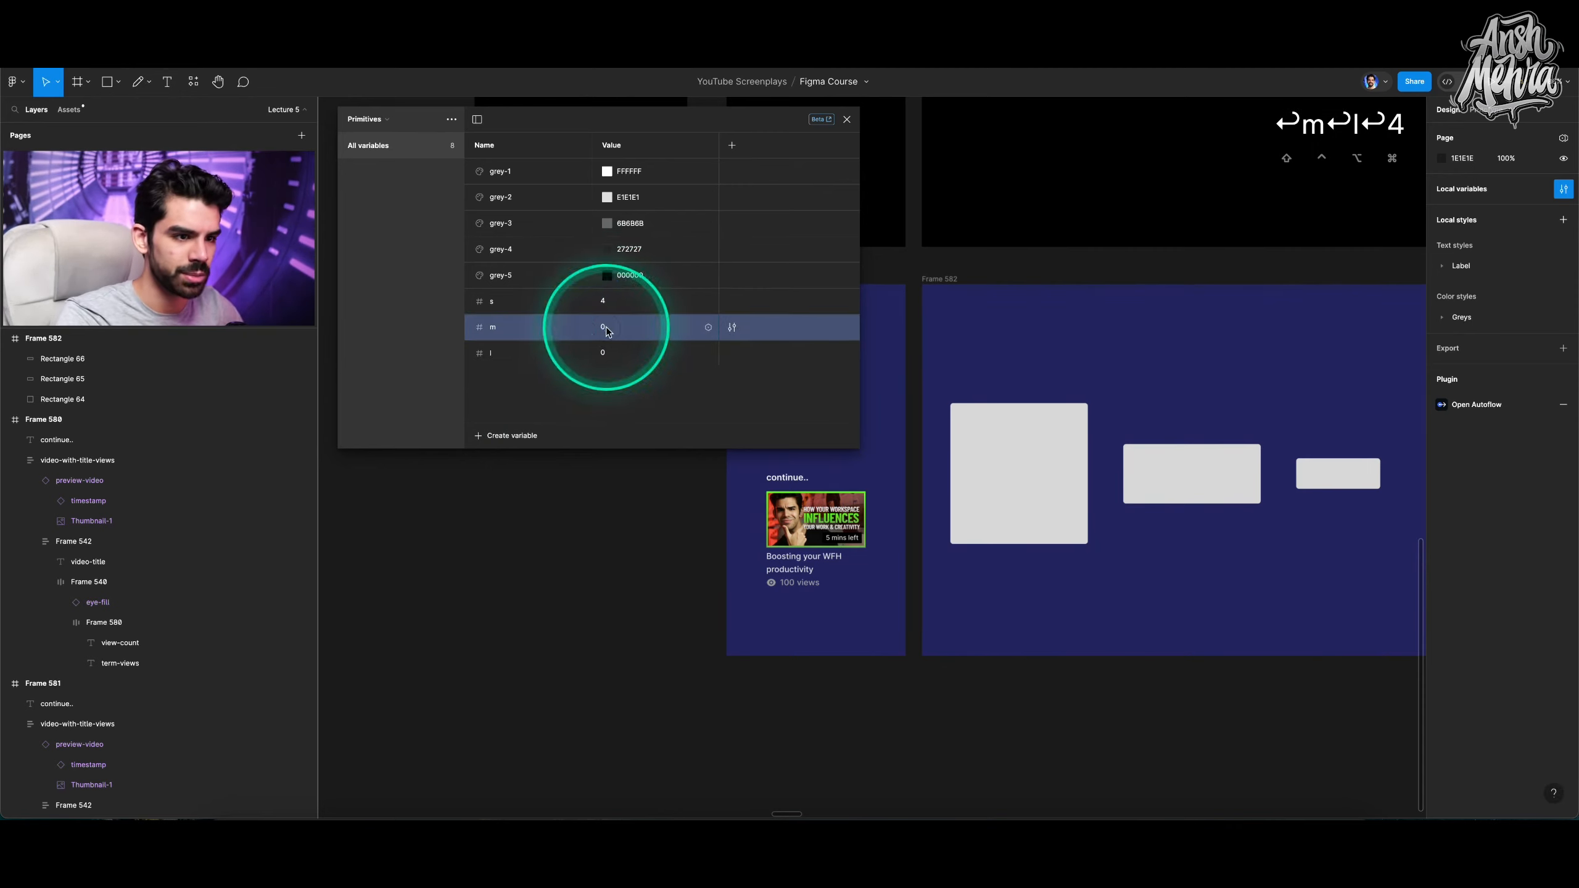
{"action": "type", "text": "8"}
{"action": "left_click", "coordinate": [616, 353]}
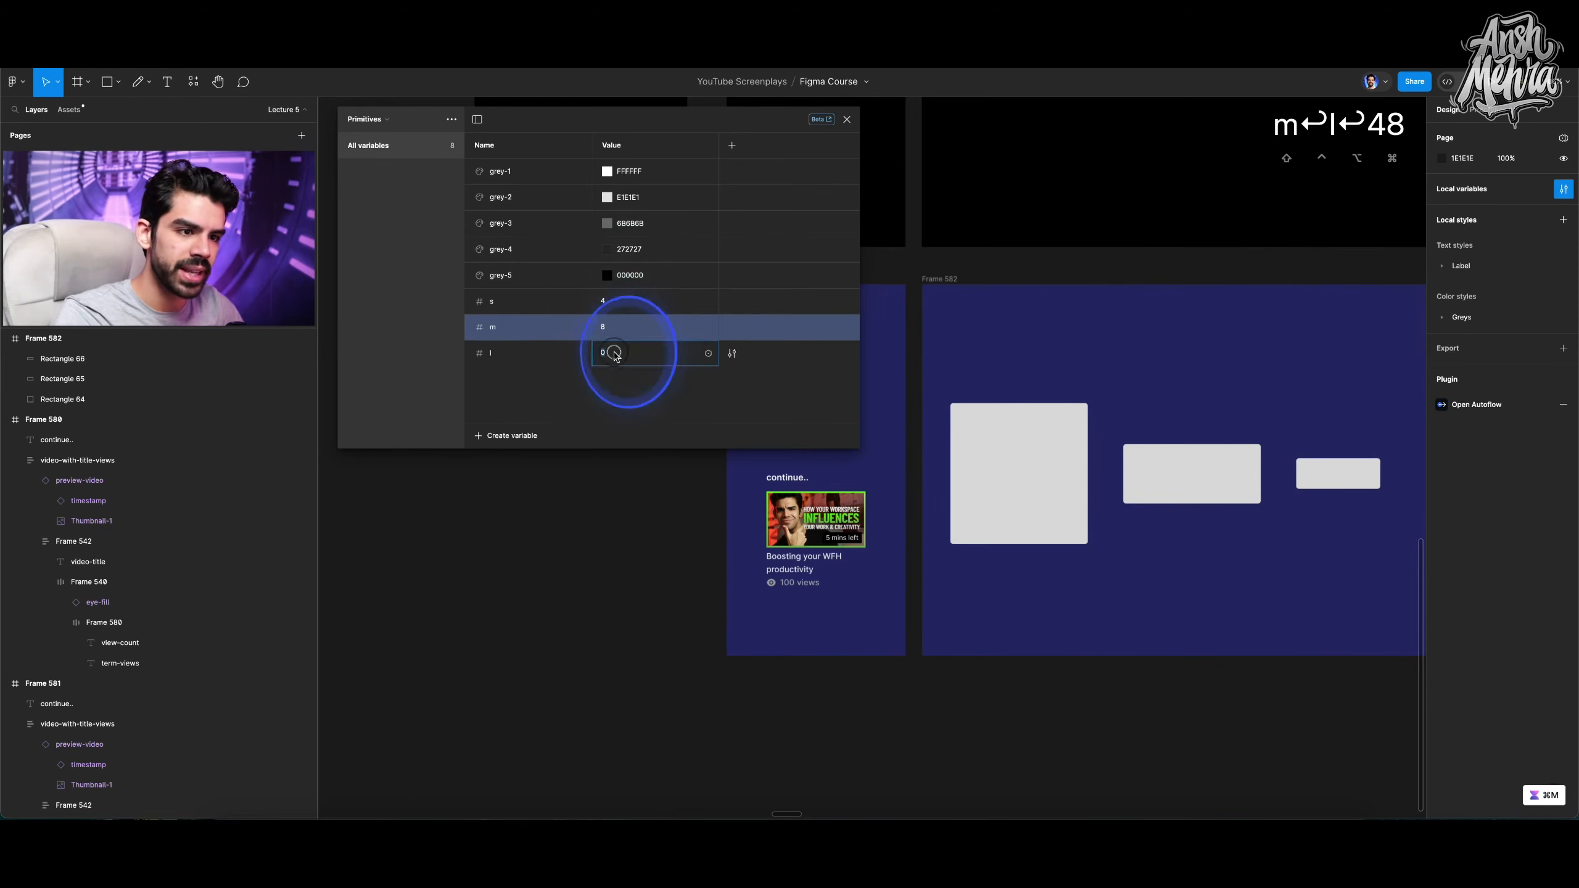
{"action": "type", "text": "12"}
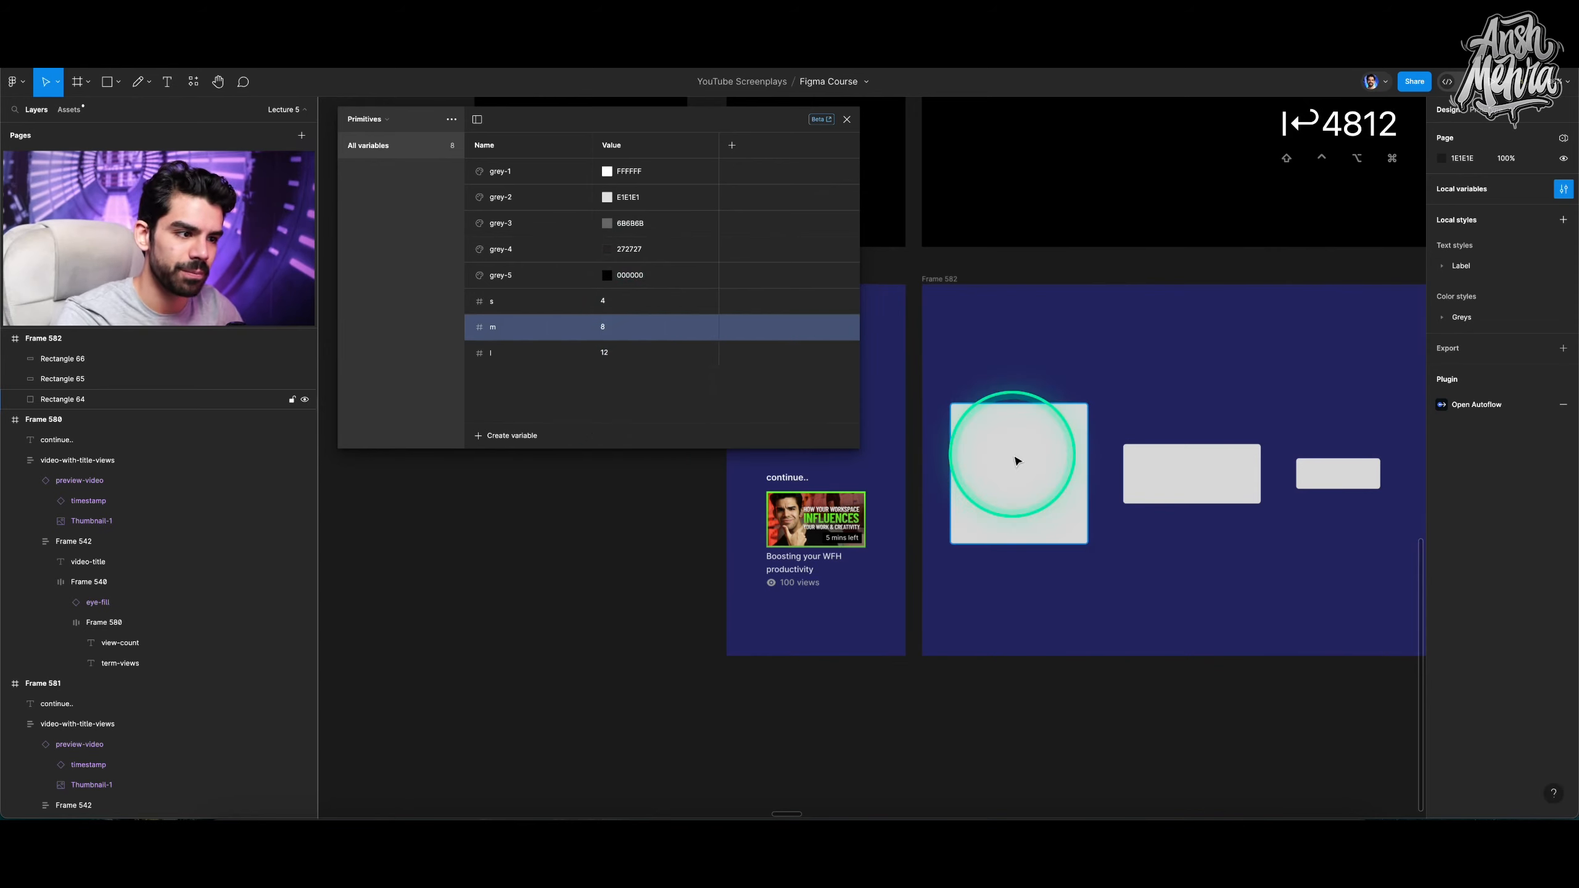
Bind the corner radius of all three rectangles to the s variable.
{"action": "left_click", "coordinate": [1017, 457]}
{"action": "left_click", "coordinate": [1239, 501], "text": "shift"}
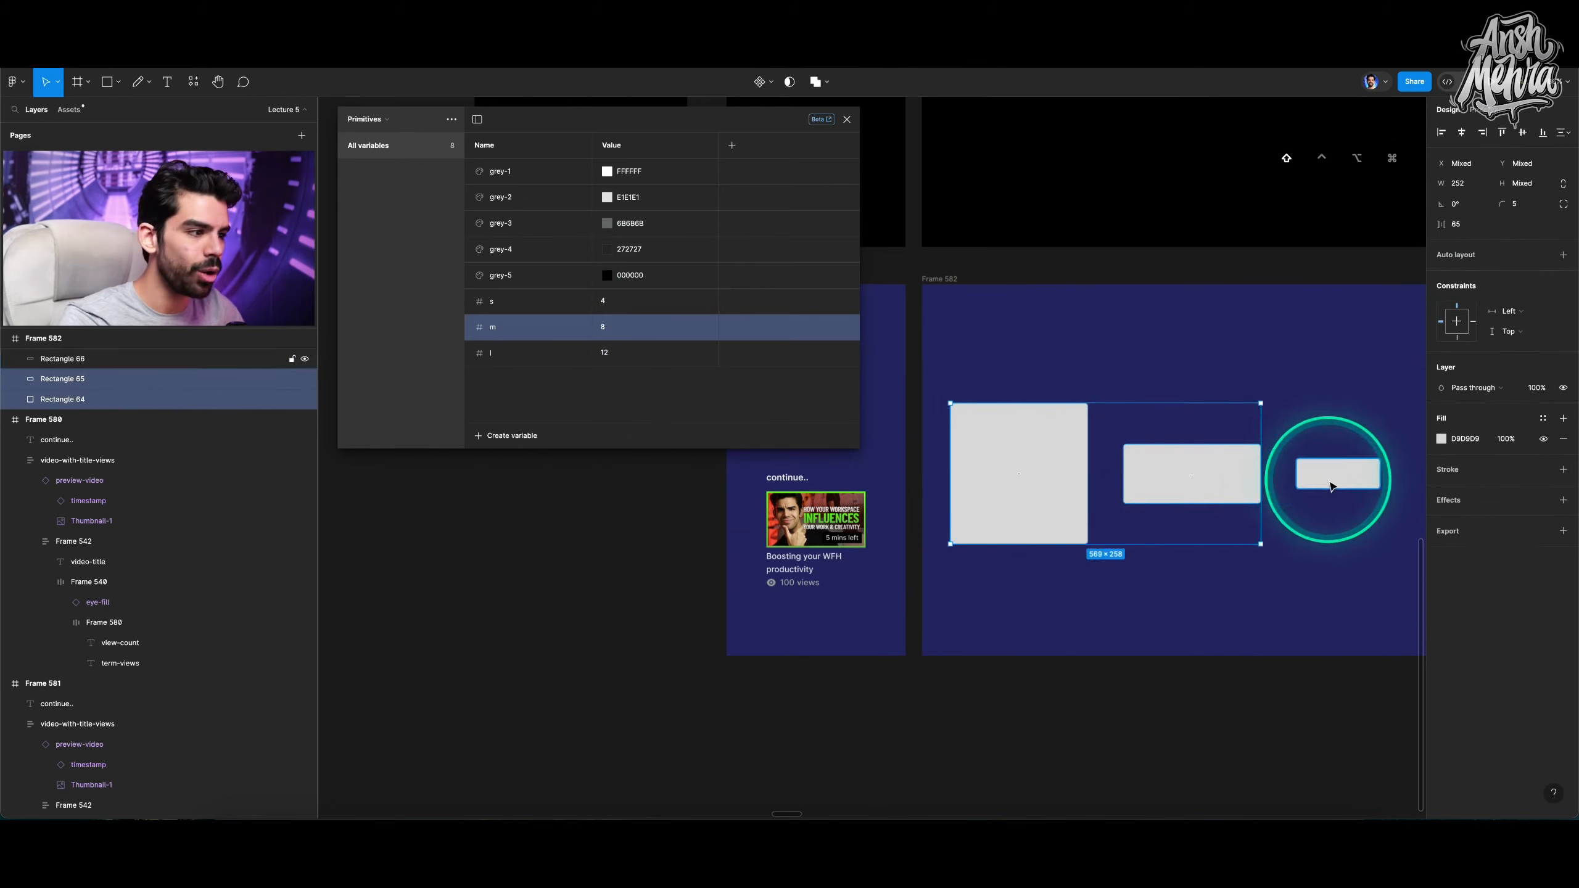
{"action": "left_click", "coordinate": [1327, 480], "text": "shift"}
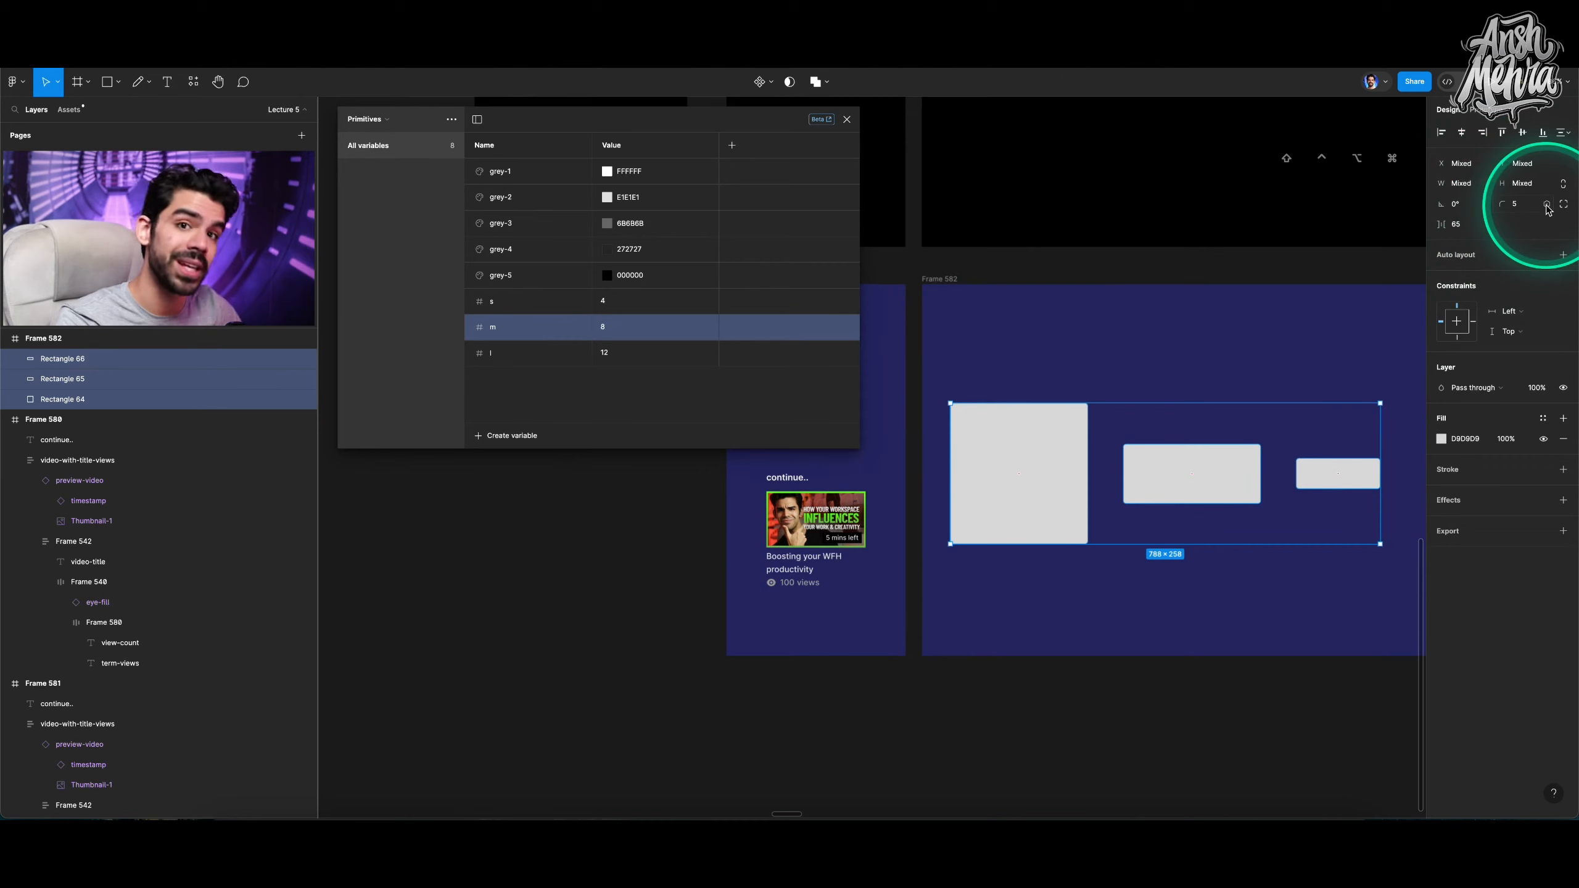
{"action": "left_click", "coordinate": [1546, 204]}
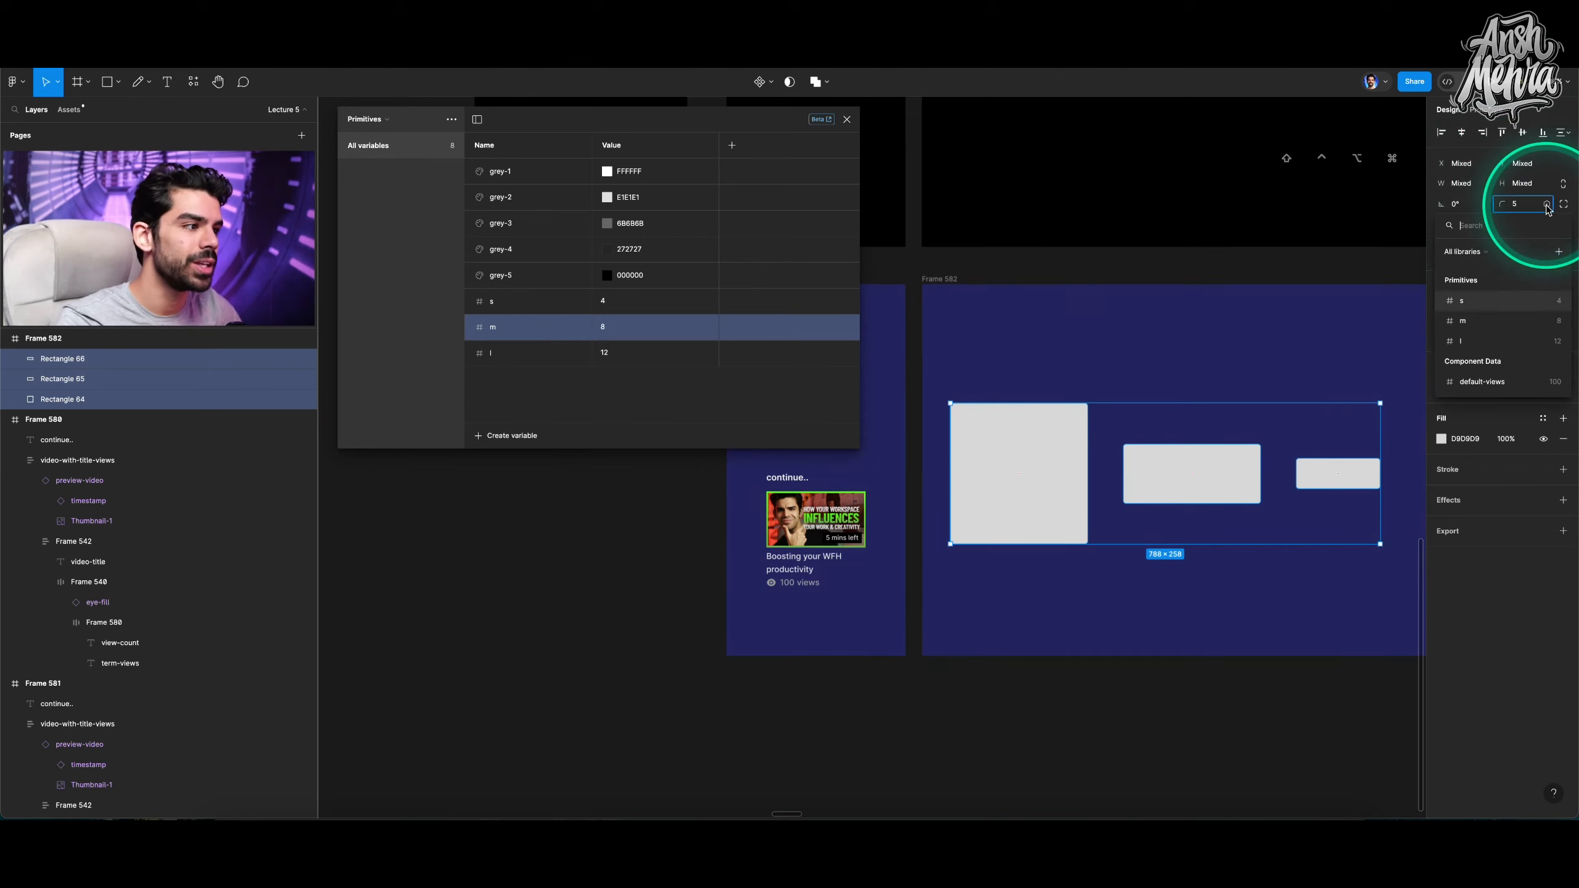
{"action": "left_click", "coordinate": [1486, 301]}
{"action": "left_click", "coordinate": [1120, 353]}
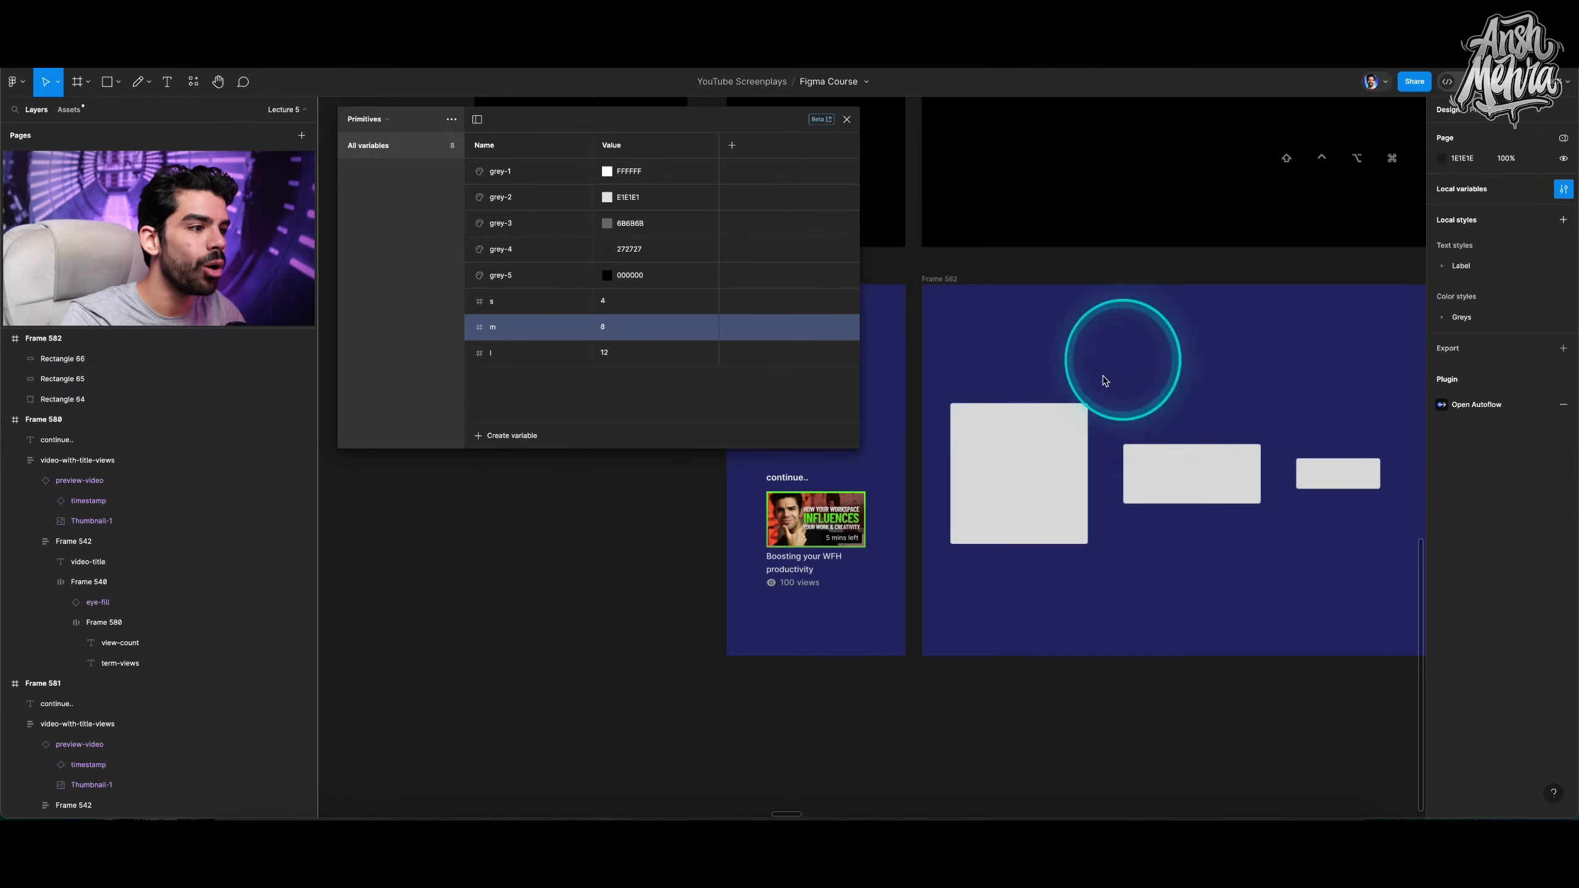
Inspect the corner radius bindings on the second and third rectangles in the demo frame.
{"action": "left_click_drag", "start_coordinate": [1150, 469], "coordinate": [1122, 430]}
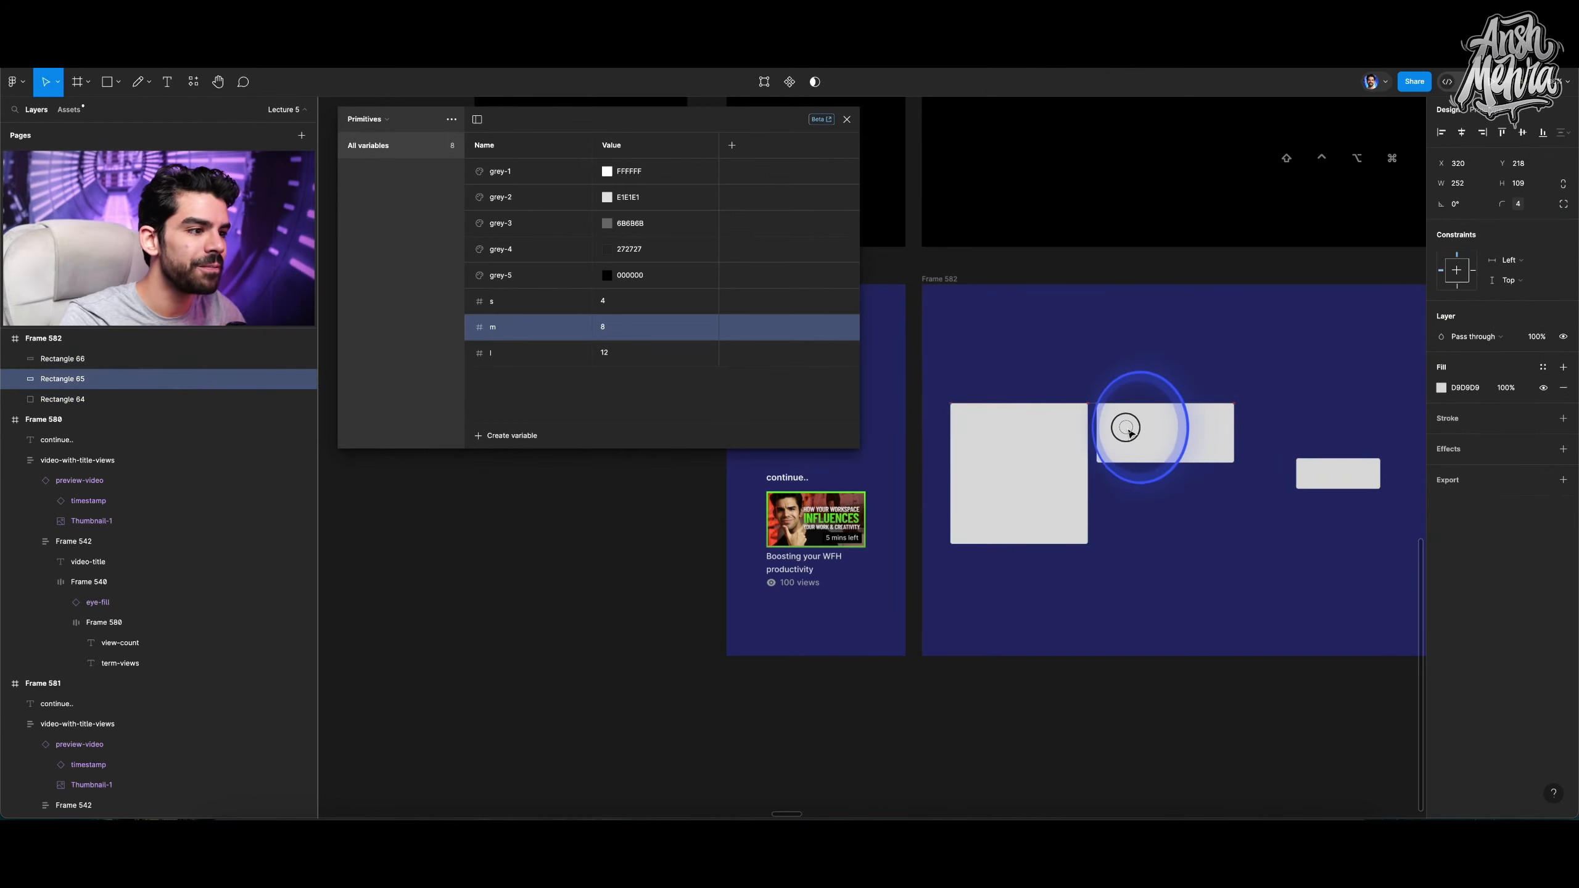
{"action": "left_click_drag", "start_coordinate": [1335, 469], "coordinate": [1282, 419]}
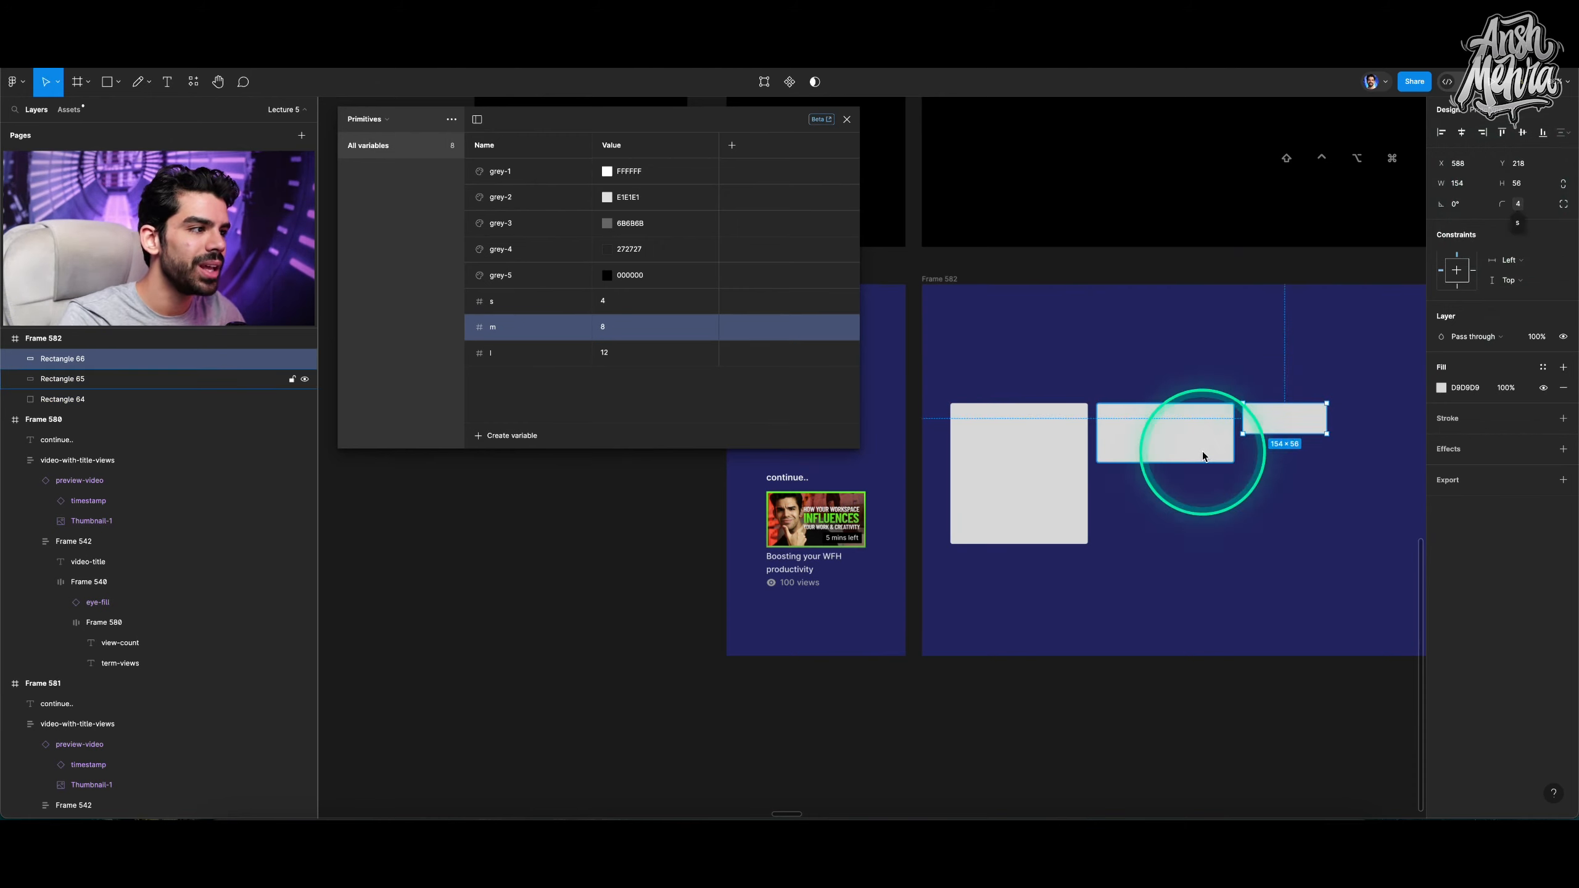
{"action": "scroll", "coordinate": [1209, 469], "scroll_direction": "right", "scroll_amount": 1}
{"action": "scroll", "coordinate": [1209, 469], "scroll_direction": "down", "scroll_amount": 1}
{"action": "left_click", "coordinate": [1226, 498]}
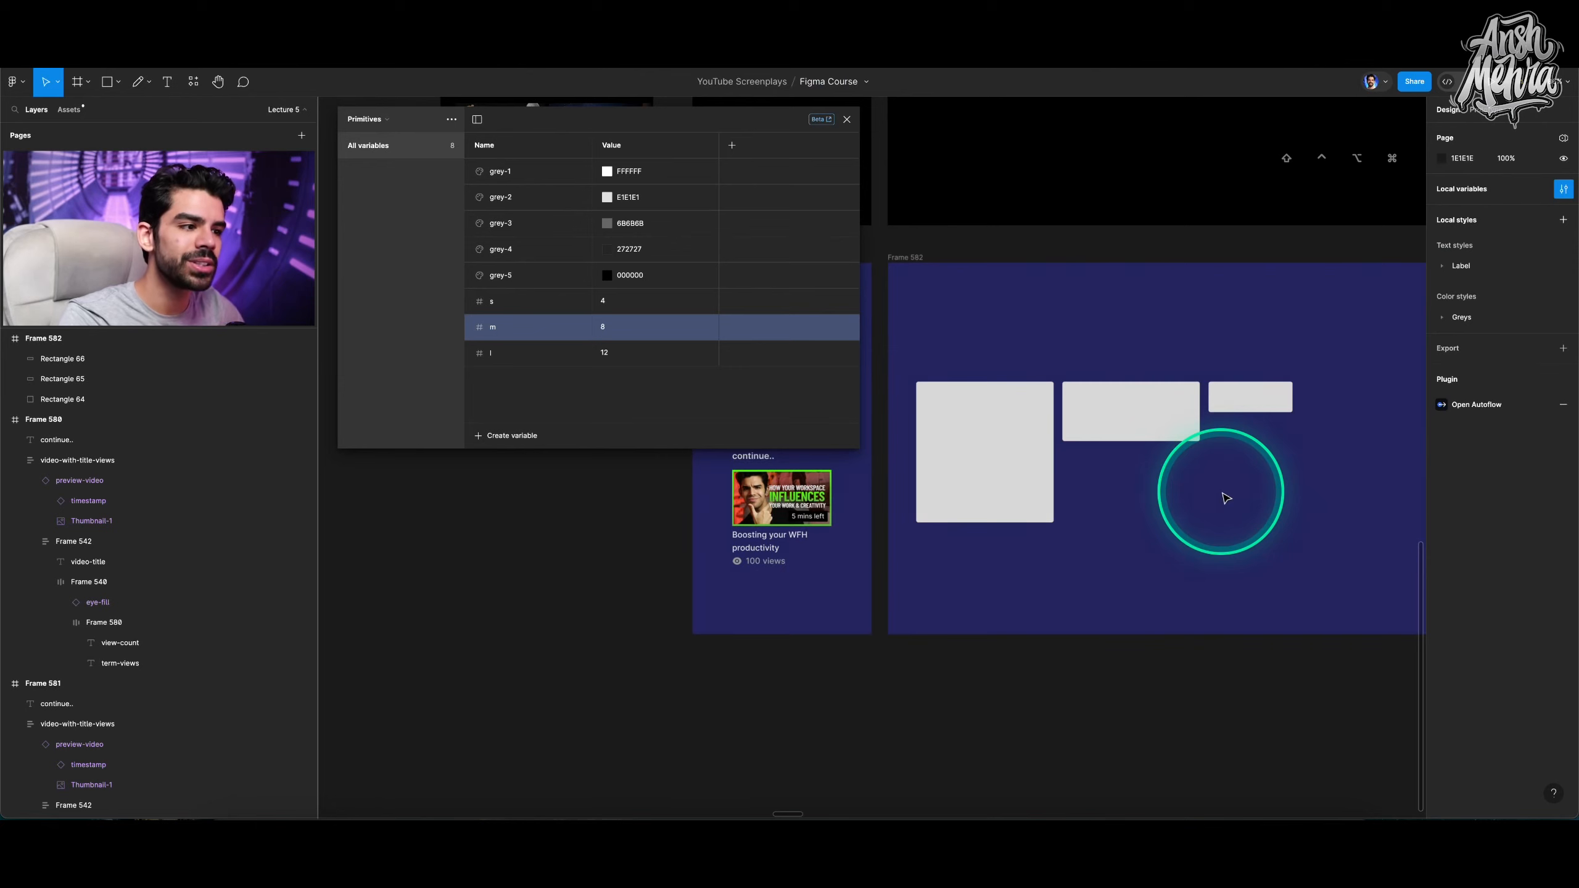
Review the number scoping options on the Number Variable slide and in the m variable's edit dialog.
{"action": "scroll", "coordinate": [1196, 484], "scroll_direction": "up", "scroll_amount": 5}
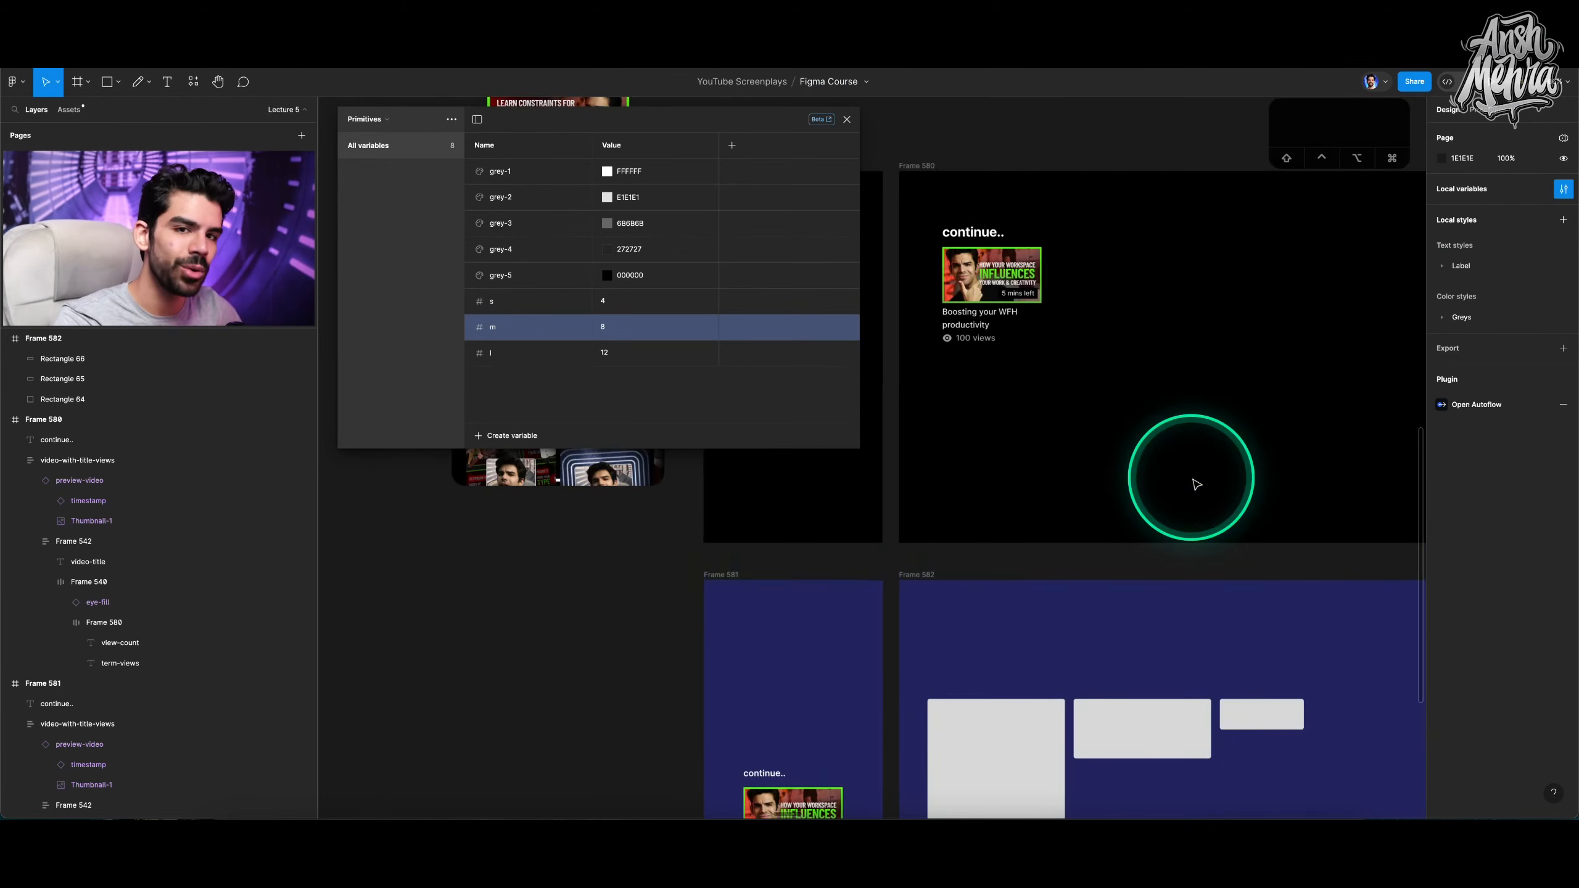
{"action": "scroll", "coordinate": [1195, 484], "scroll_direction": "up", "scroll_amount": 10}
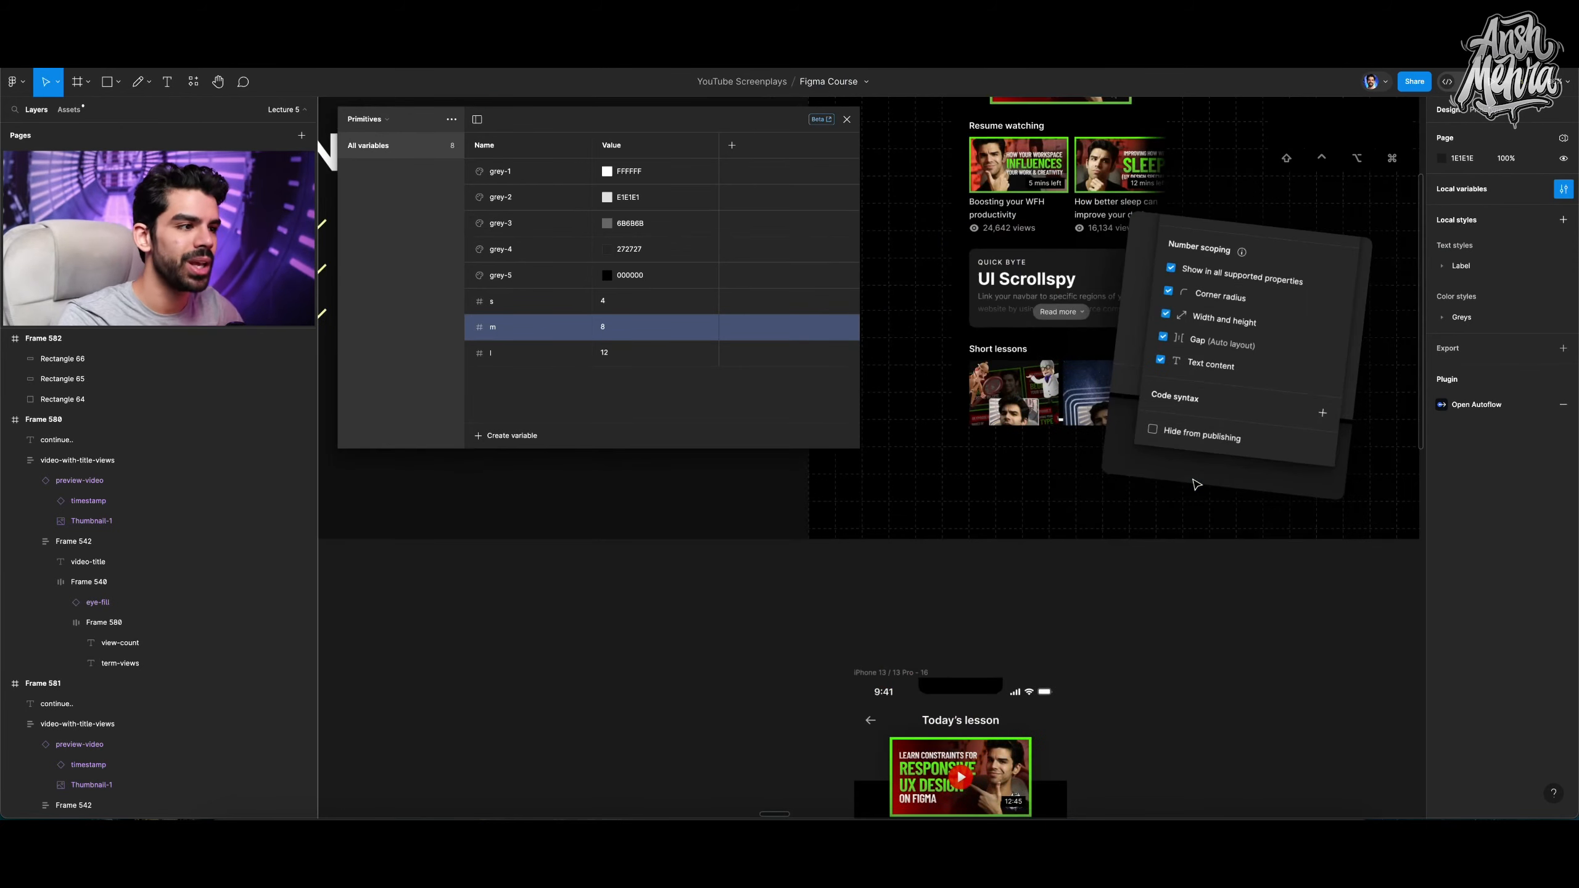
{"action": "scroll", "coordinate": [1195, 484], "scroll_direction": "up", "scroll_amount": 2}
{"action": "scroll", "coordinate": [1196, 484], "scroll_direction": "right", "scroll_amount": 2}
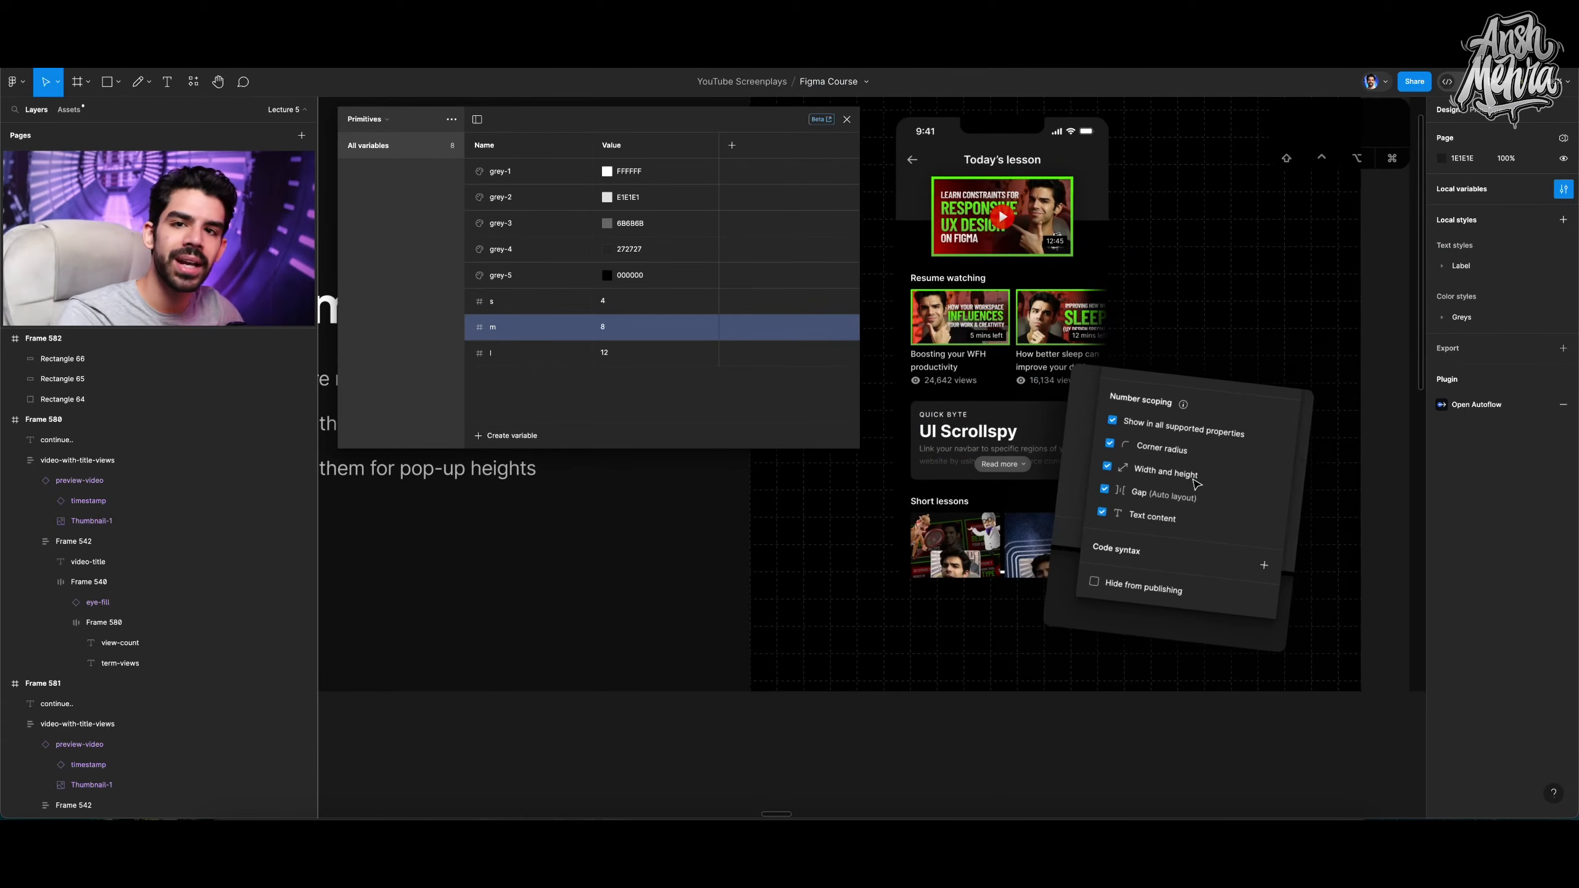
{"action": "left_click", "coordinate": [1196, 484]}
{"action": "left_click", "coordinate": [1194, 462], "text": "super"}
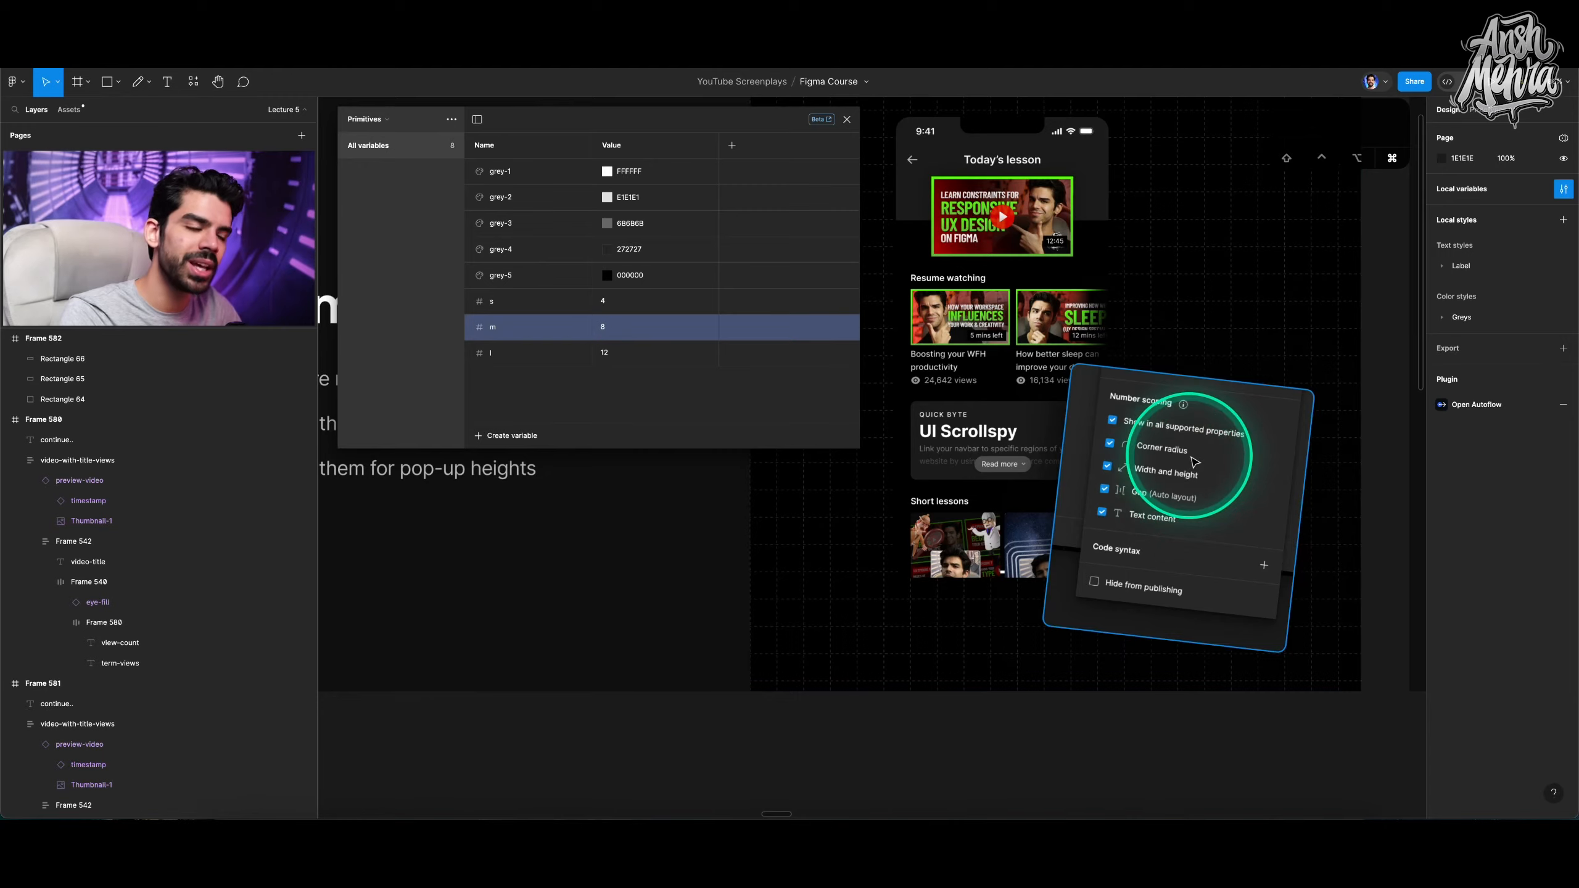
{"action": "scroll", "coordinate": [1194, 461], "scroll_direction": "up", "scroll_amount": 4}
{"action": "scroll", "coordinate": [1181, 397], "scroll_direction": "up", "scroll_amount": 3}
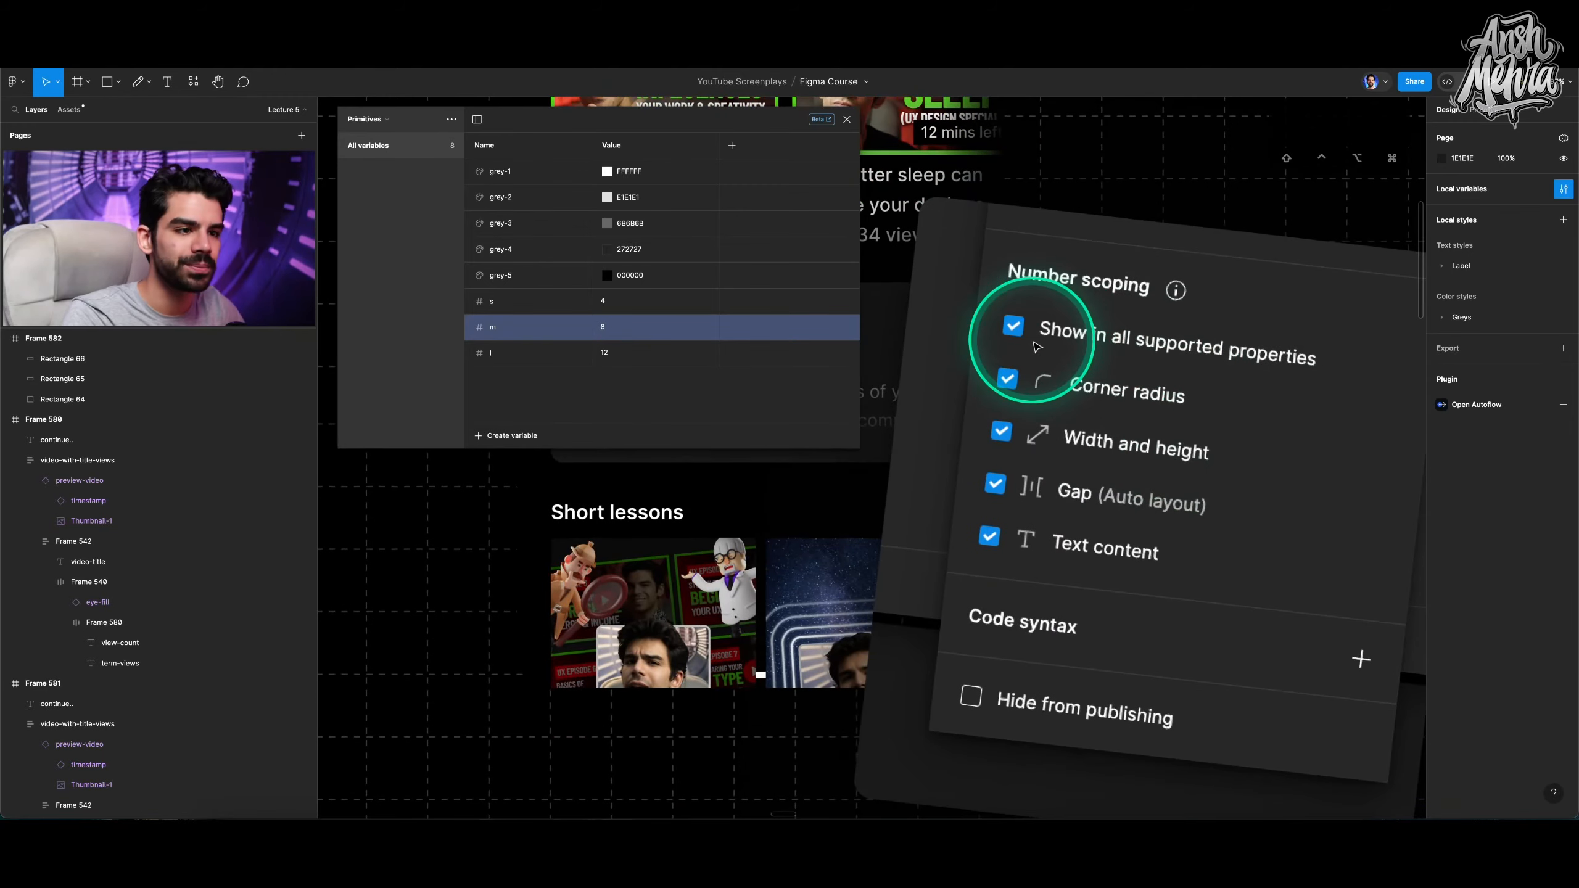
{"action": "left_click", "coordinate": [732, 334]}
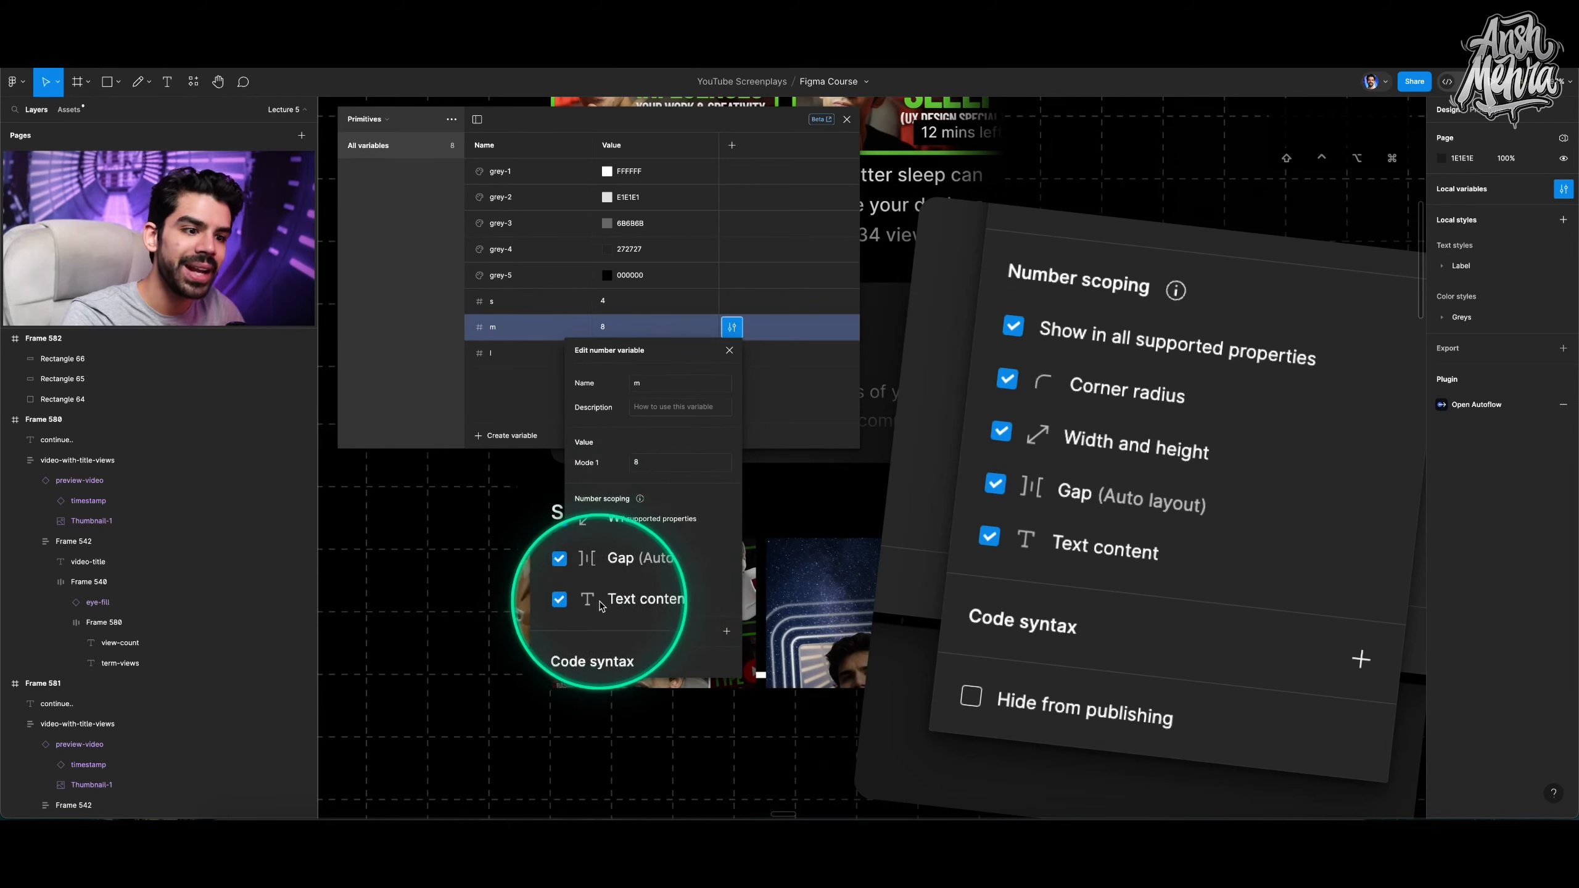
{"action": "left_click", "coordinate": [822, 423]}
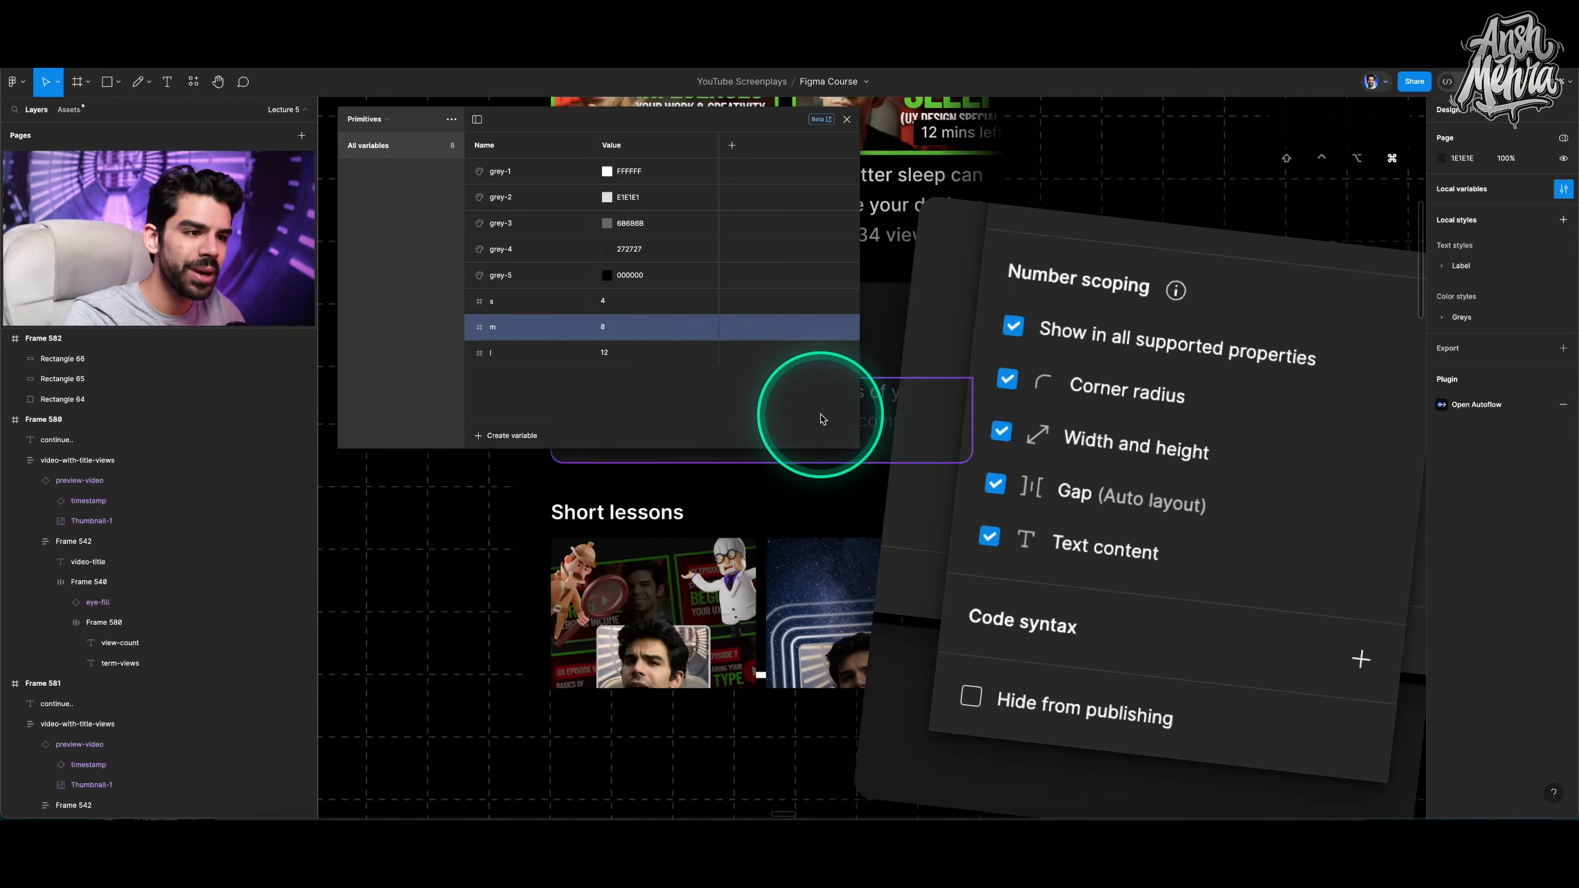
Create a number variable named med-height in Primitives and set its value to 32.
{"action": "scroll", "coordinate": [995, 476], "scroll_direction": "down", "scroll_amount": 5}
{"action": "left_click", "coordinate": [491, 435]}
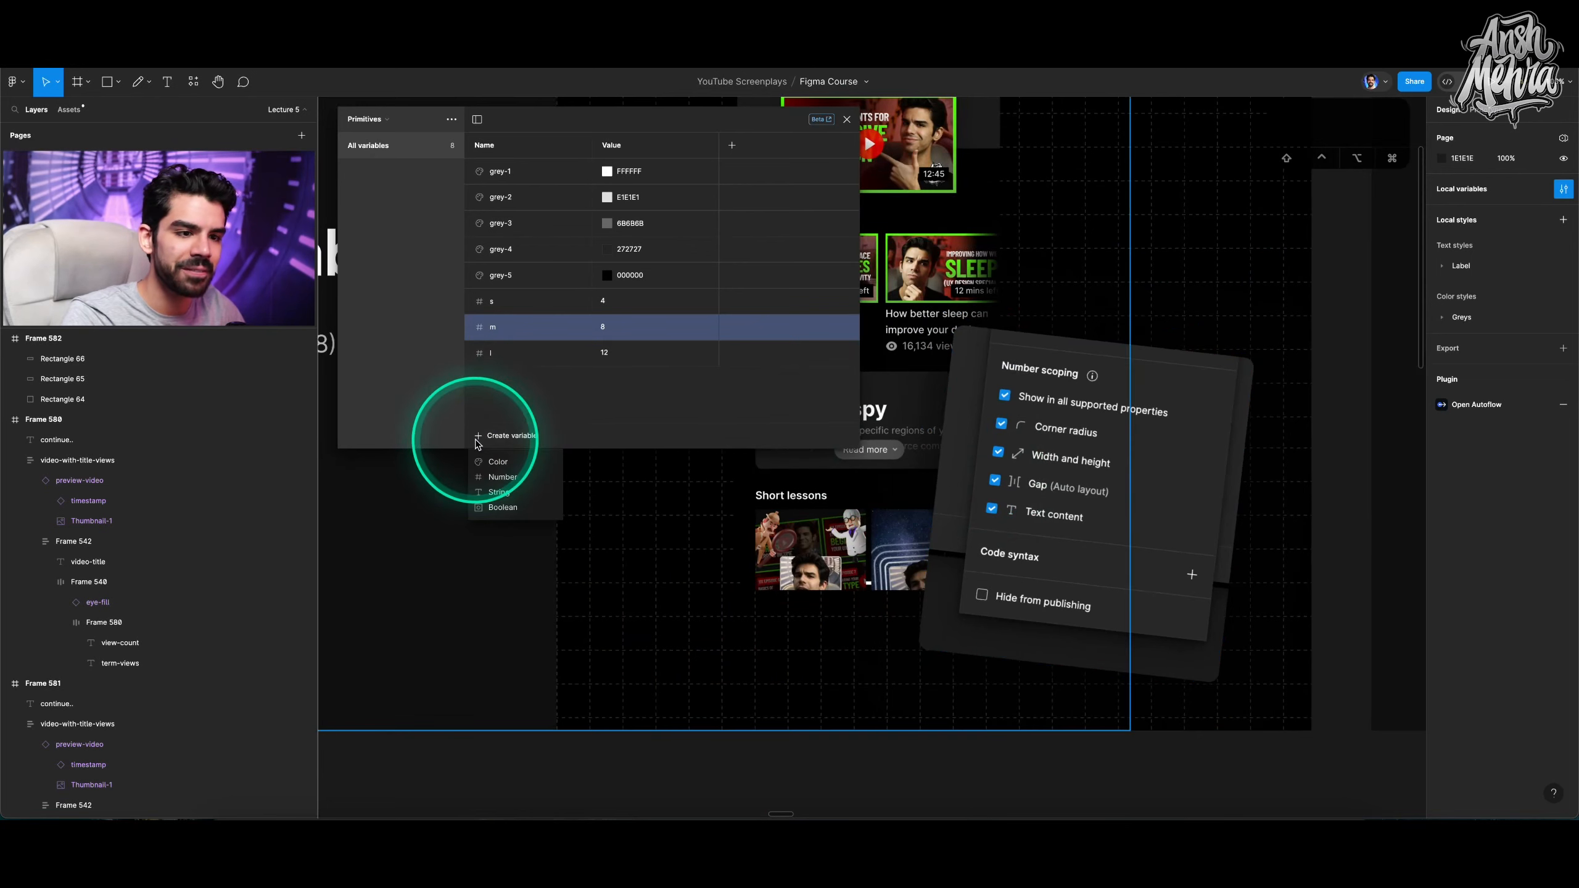
{"action": "left_click", "coordinate": [499, 479]}
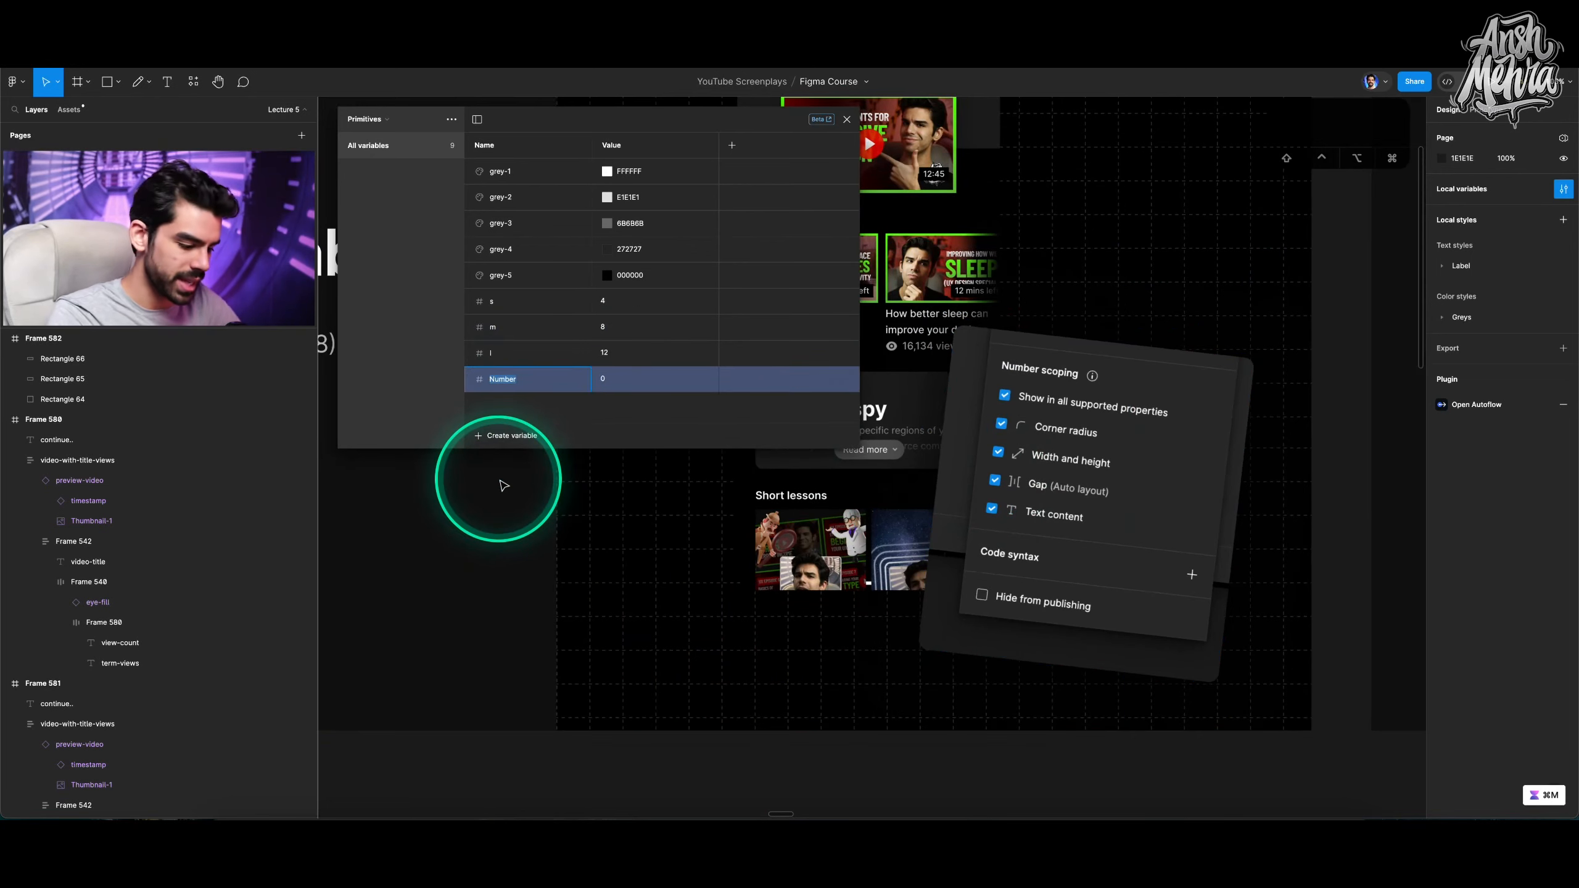
{"action": "type", "text": "med-height"}
{"action": "key", "text": "Return"}
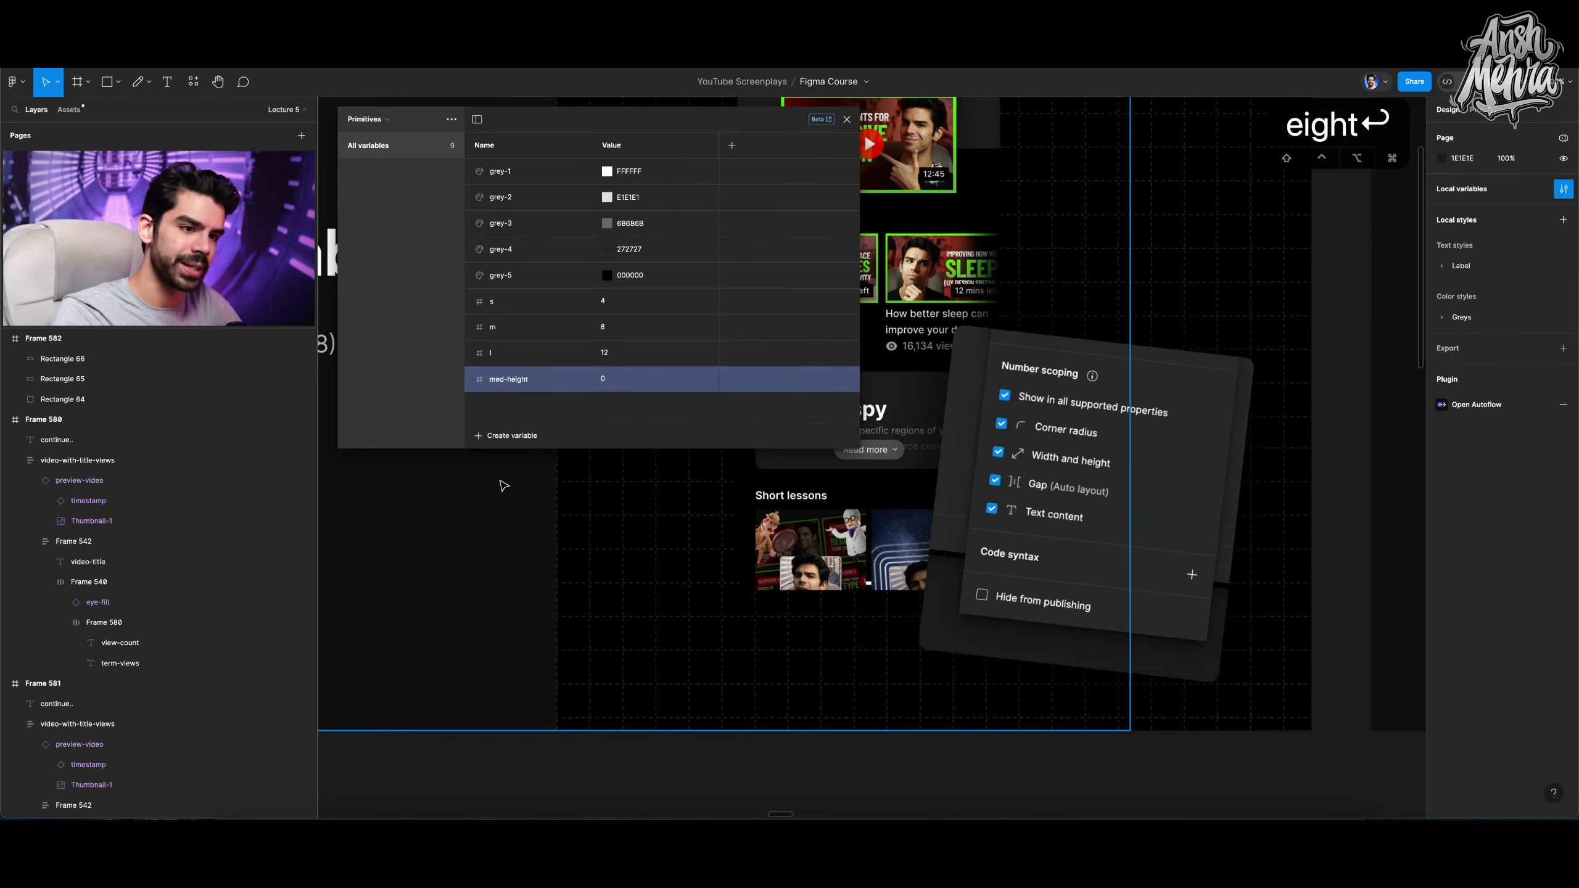
{"action": "left_click", "coordinate": [615, 383]}
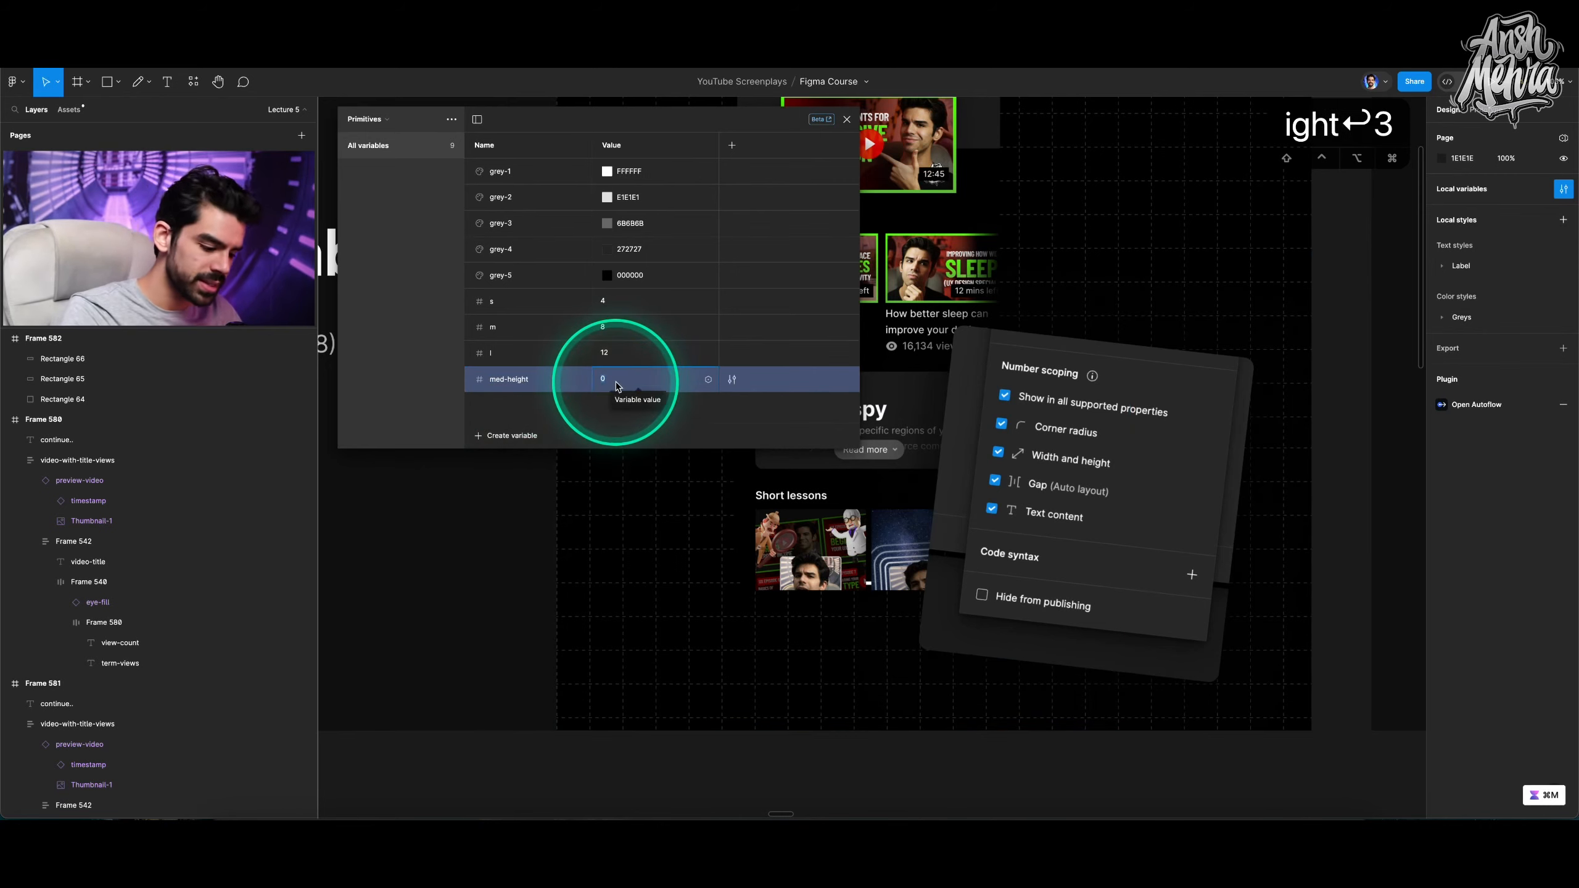
{"action": "type", "text": "32"}
{"action": "left_click", "coordinate": [856, 408]}
Bind the large rectangle's height to the med-height variable.
{"action": "scroll", "coordinate": [1077, 587], "scroll_direction": "up", "scroll_amount": 5}
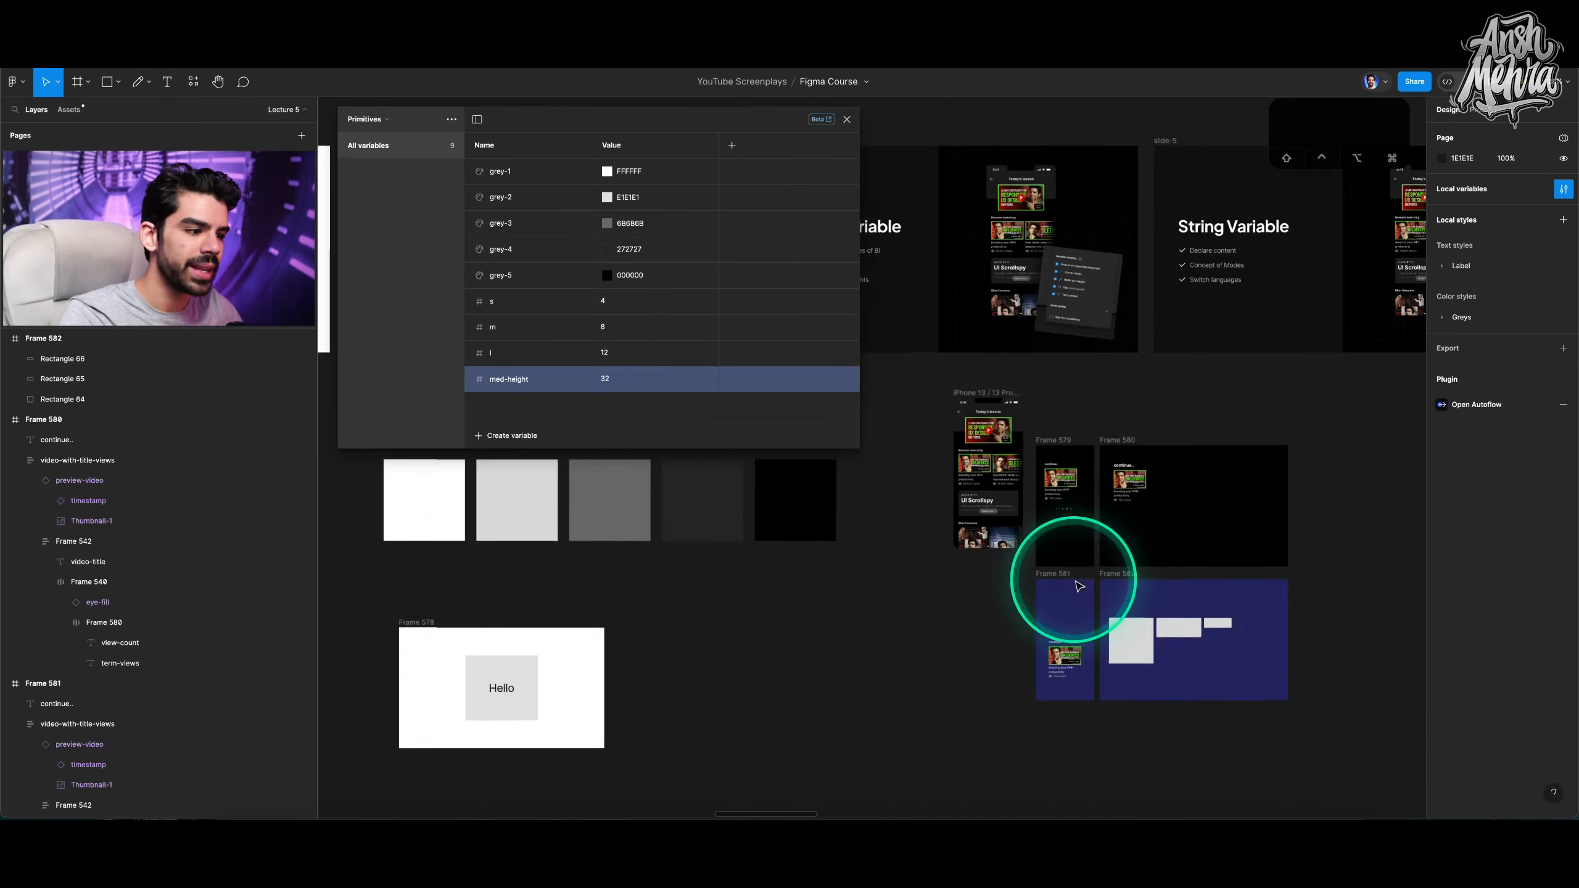
{"action": "left_click", "coordinate": [980, 493]}
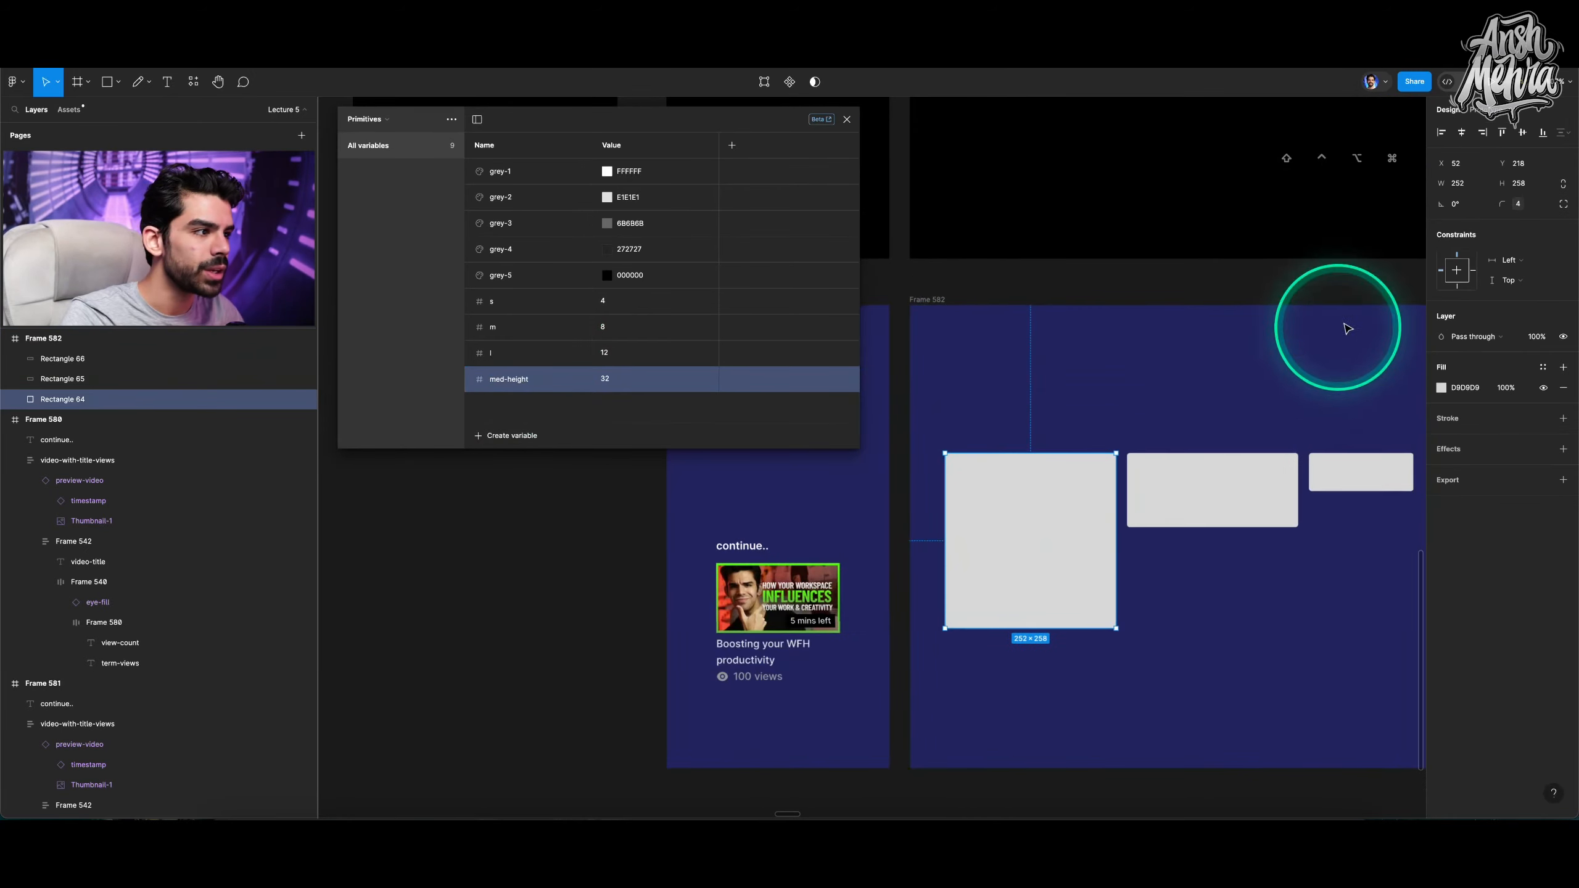
{"action": "left_click", "coordinate": [1546, 184]}
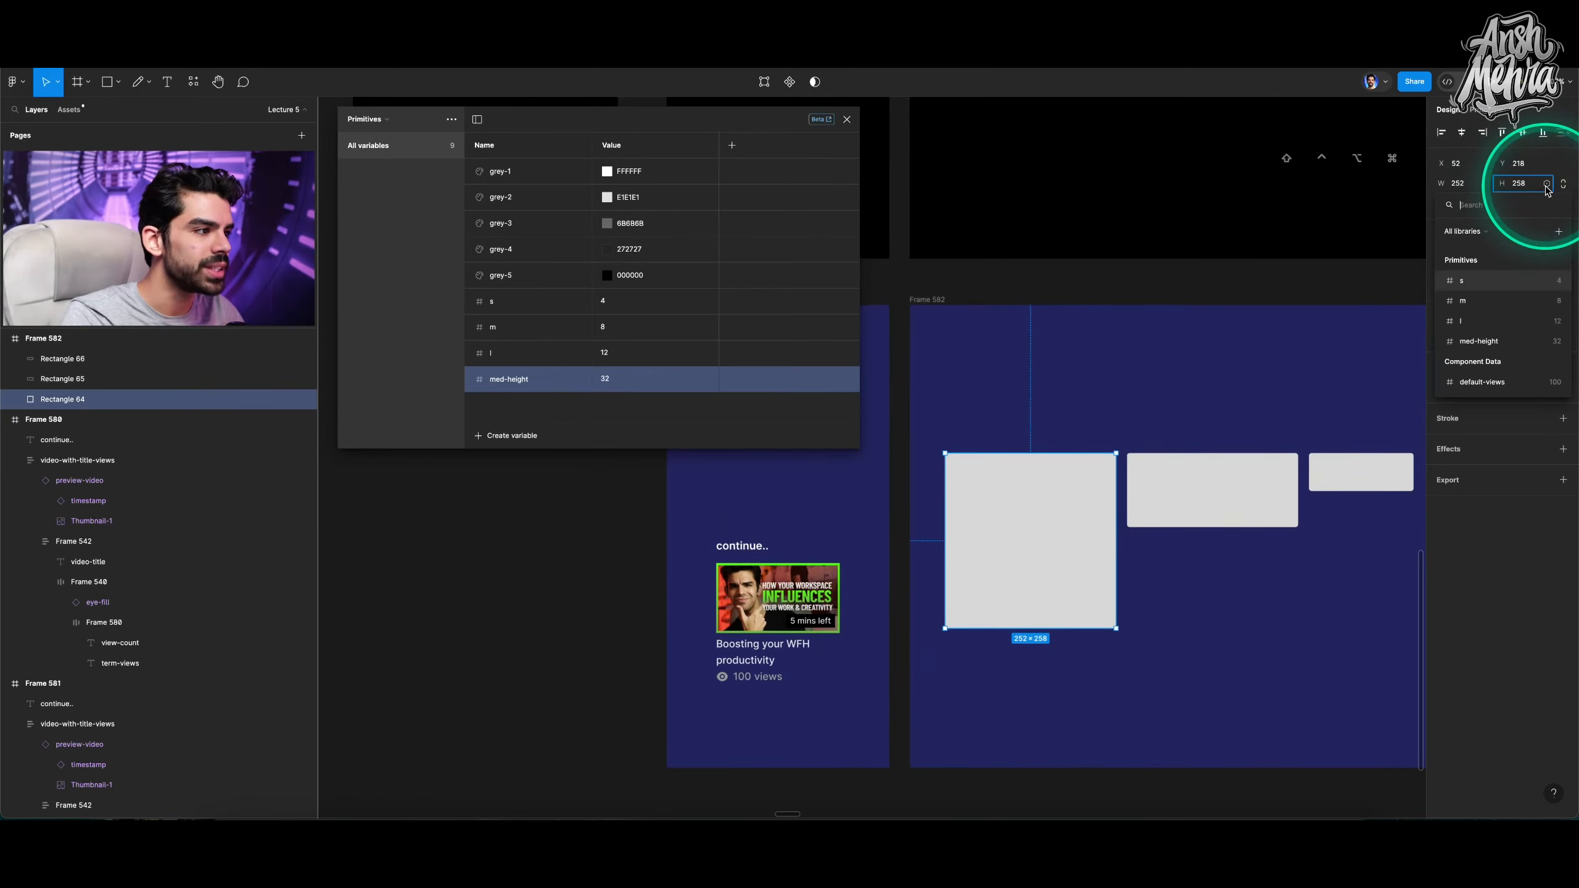
{"action": "left_click", "coordinate": [1497, 341]}
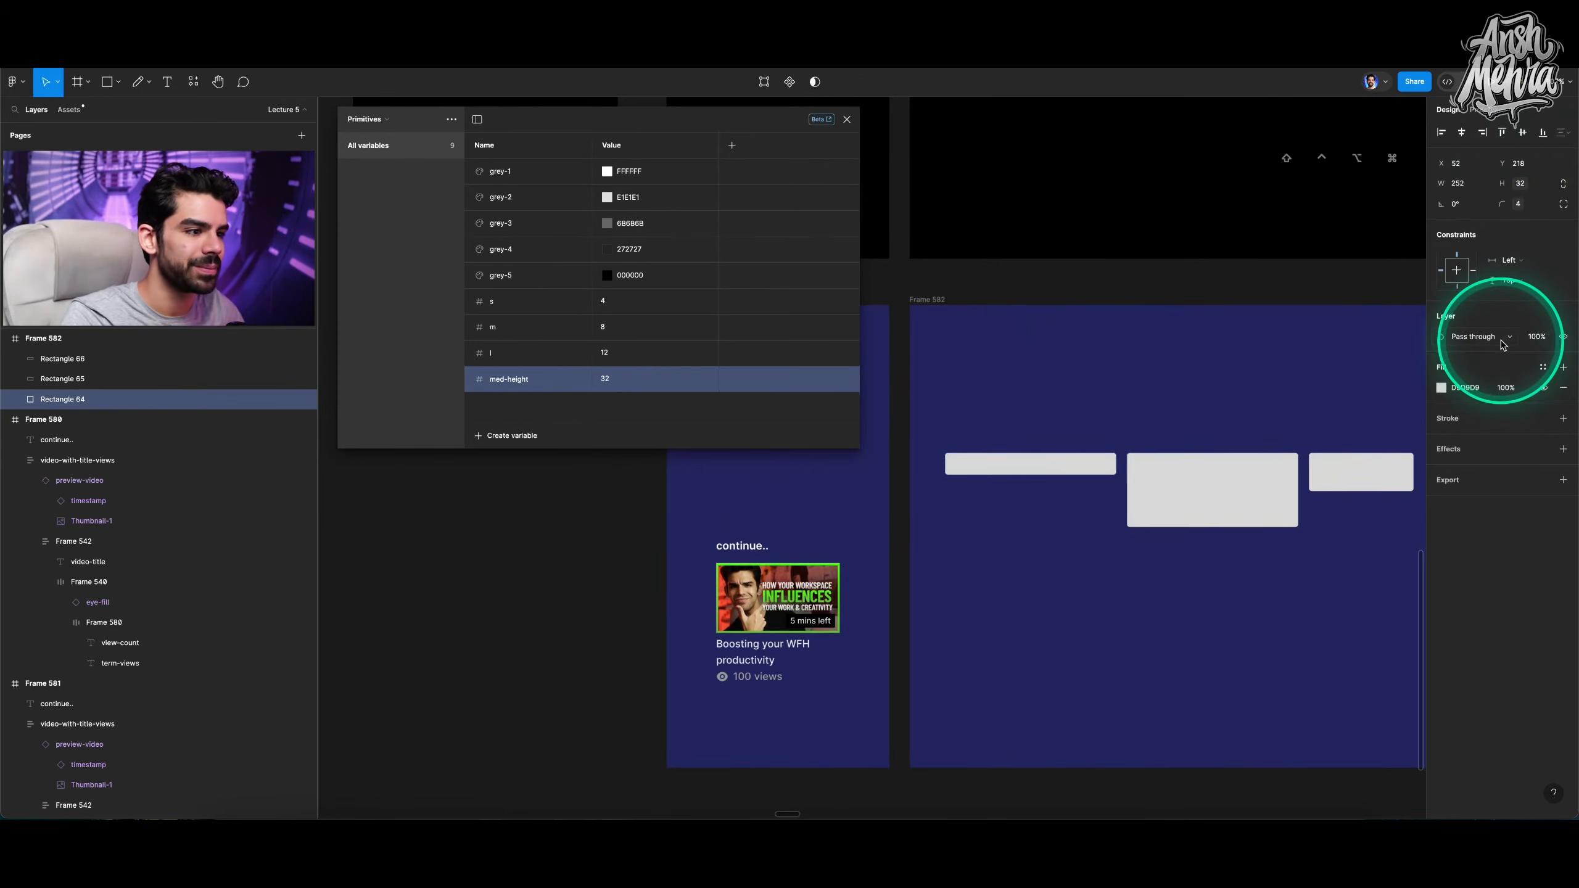
{"action": "scroll", "coordinate": [998, 460], "scroll_direction": "up", "scroll_amount": 3}
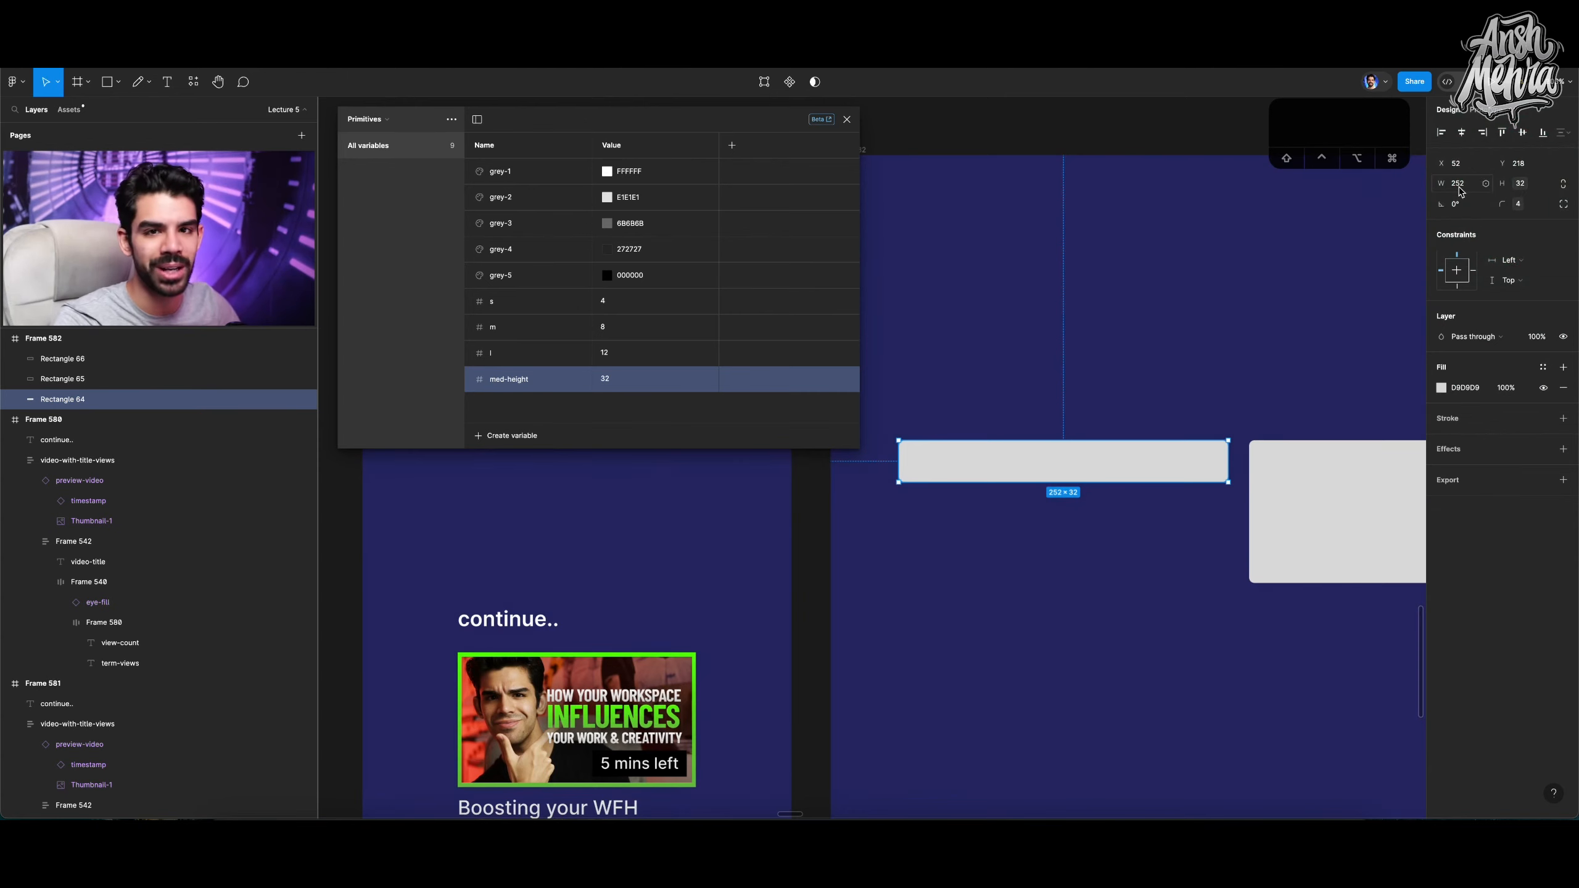
Look over the Number Variable and String Variable slides on the canvas.
{"action": "scroll", "coordinate": [1019, 372], "scroll_direction": "down", "scroll_amount": 5}
{"action": "scroll", "coordinate": [1024, 372], "scroll_direction": "down", "scroll_amount": 2}
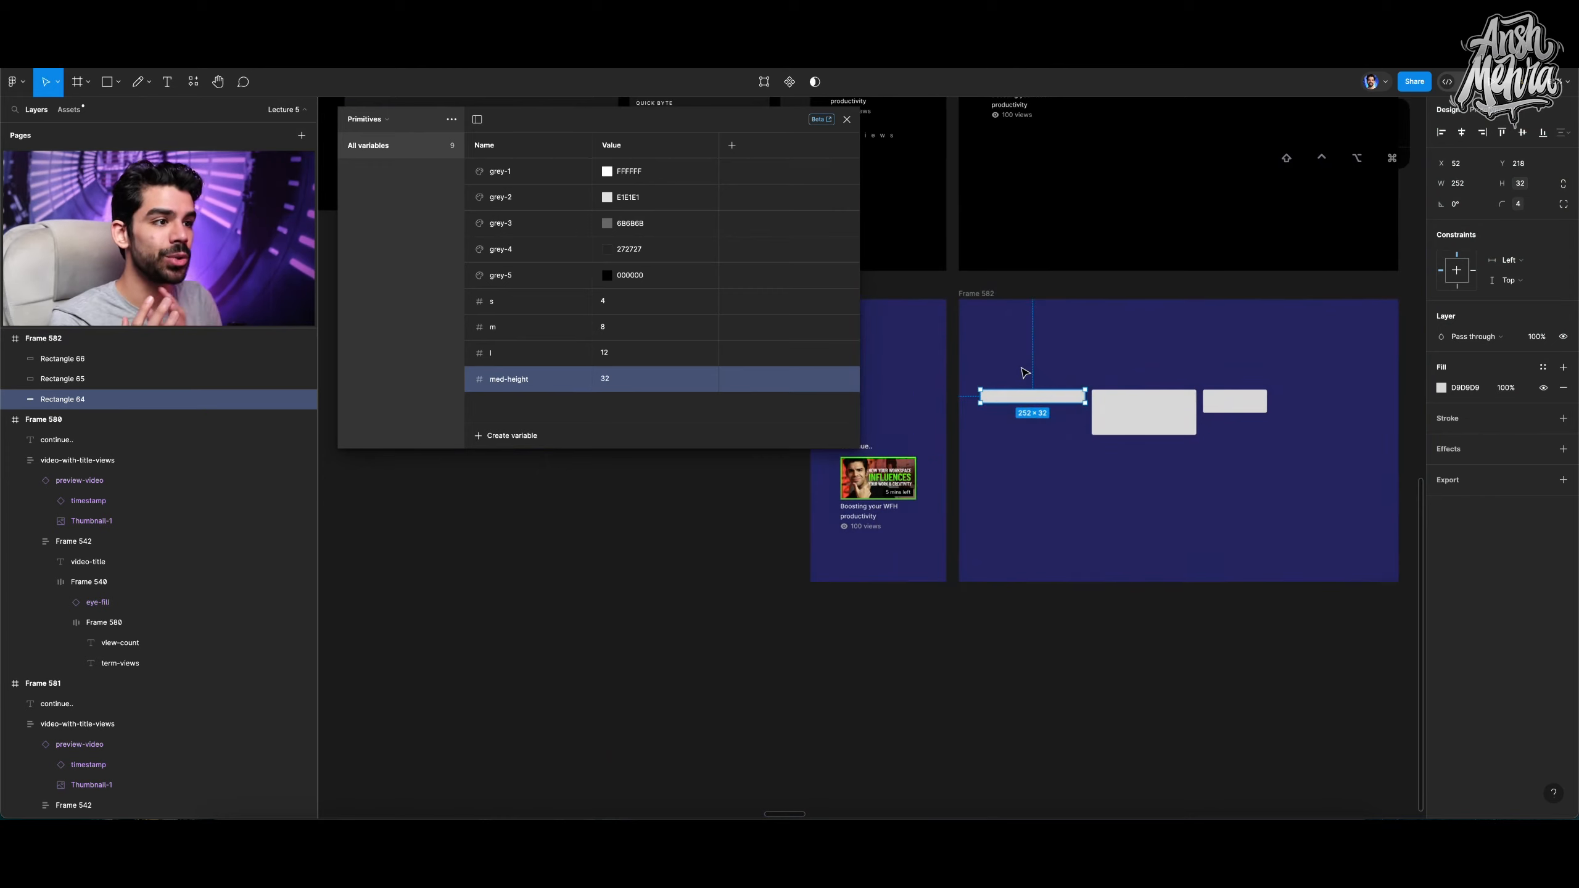
{"action": "scroll", "coordinate": [1022, 370], "scroll_direction": "down", "scroll_amount": 4}
{"action": "scroll", "coordinate": [1022, 354], "scroll_direction": "up", "scroll_amount": 10}
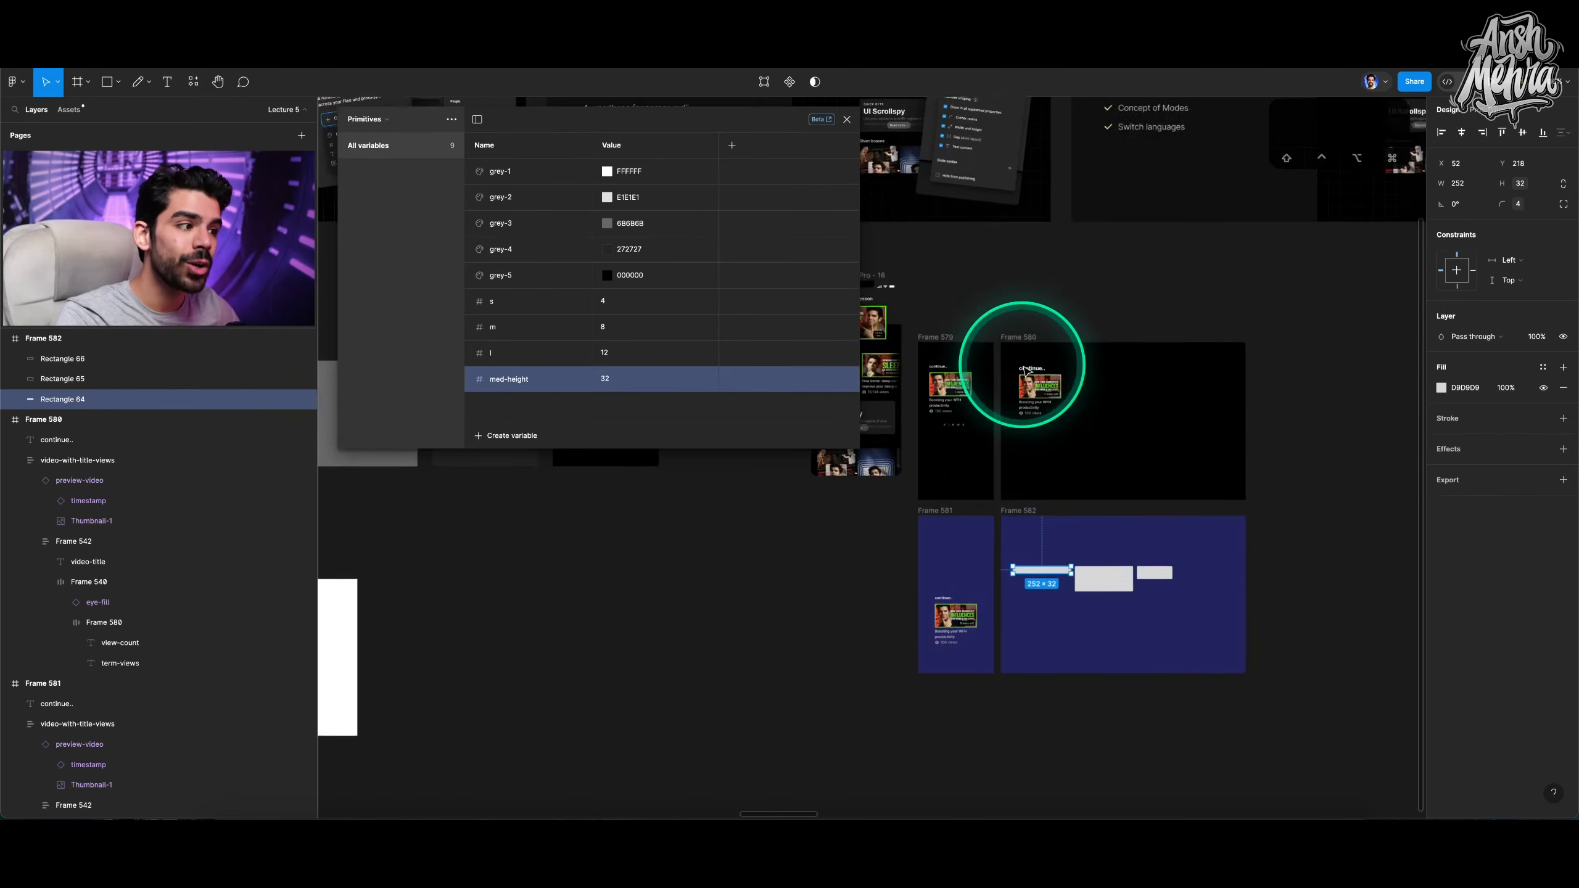
{"action": "scroll", "coordinate": [1085, 352], "scroll_direction": "left", "scroll_amount": 3}
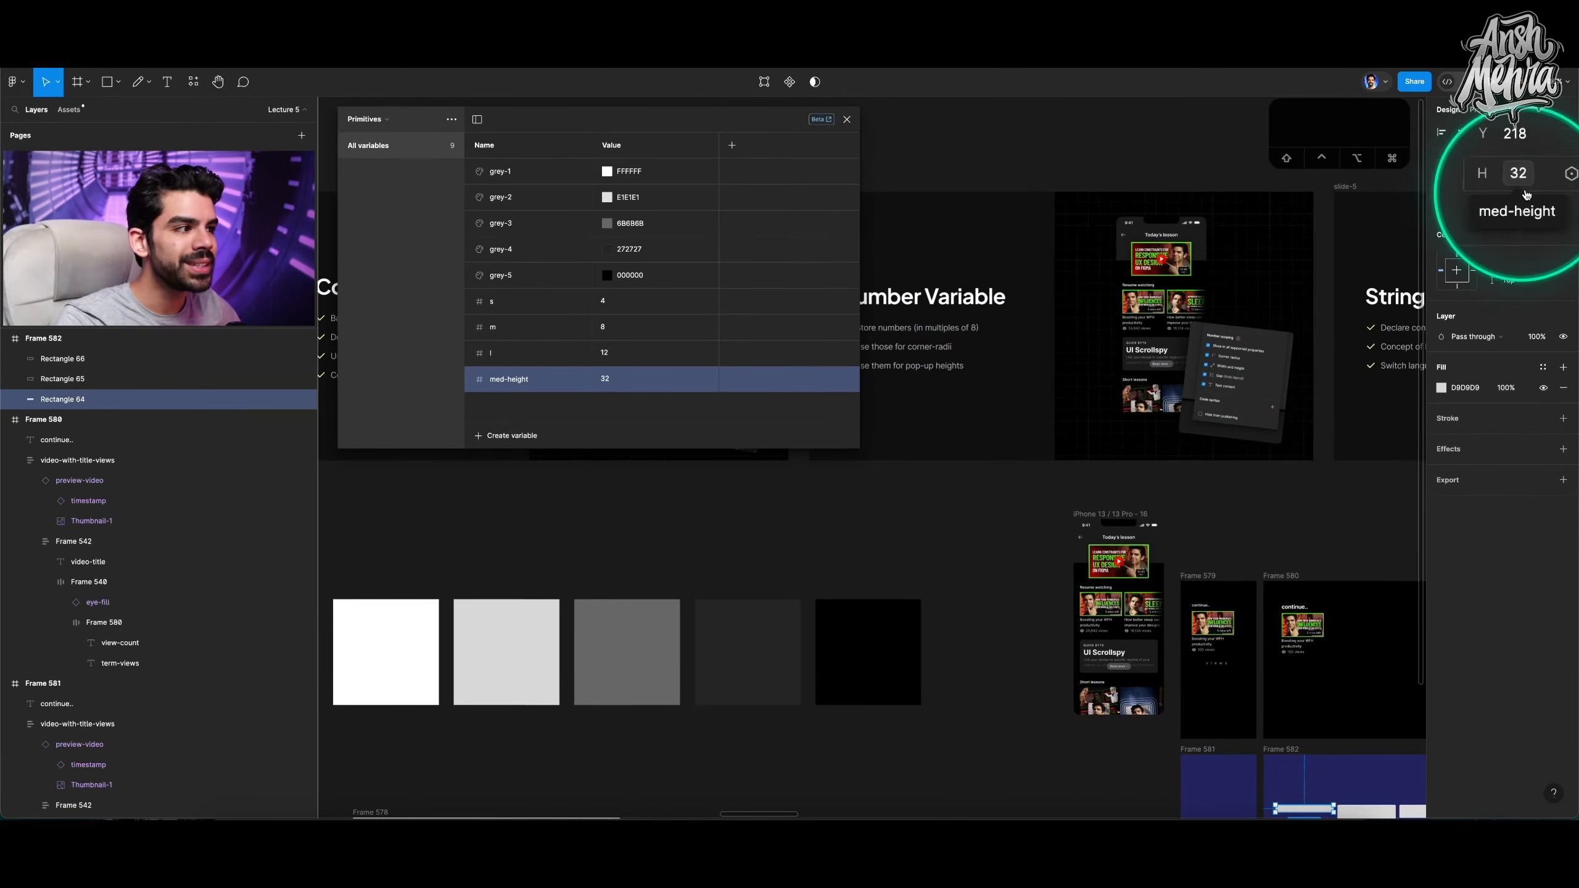
{"action": "scroll", "coordinate": [1164, 301], "scroll_direction": "left", "scroll_amount": 3}
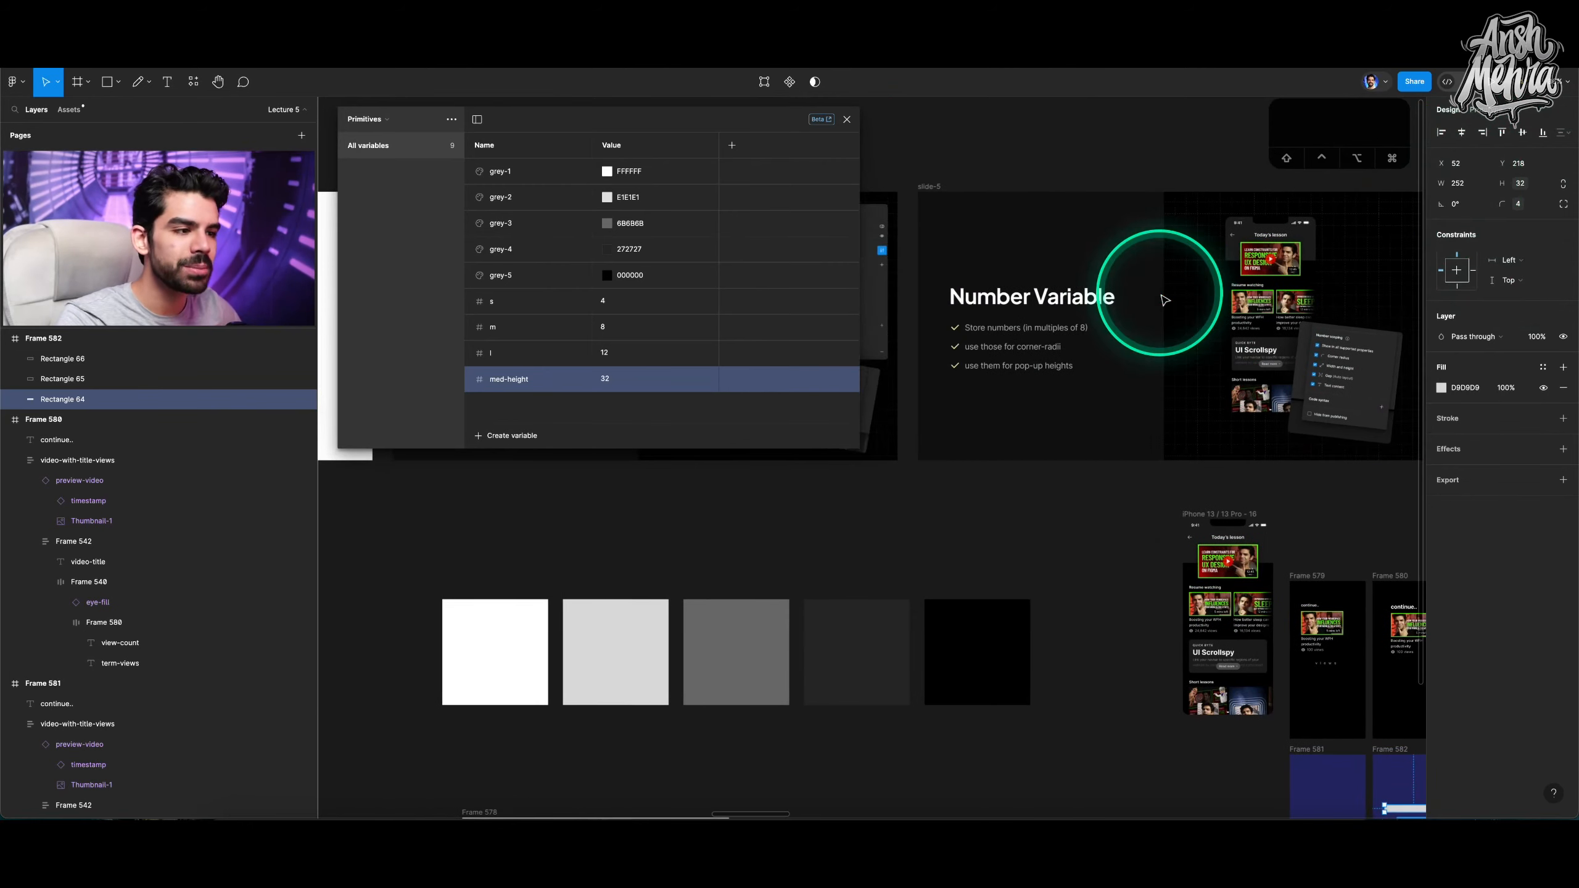
{"action": "left_click", "coordinate": [1164, 300]}
{"action": "key", "text": "shift+2"}
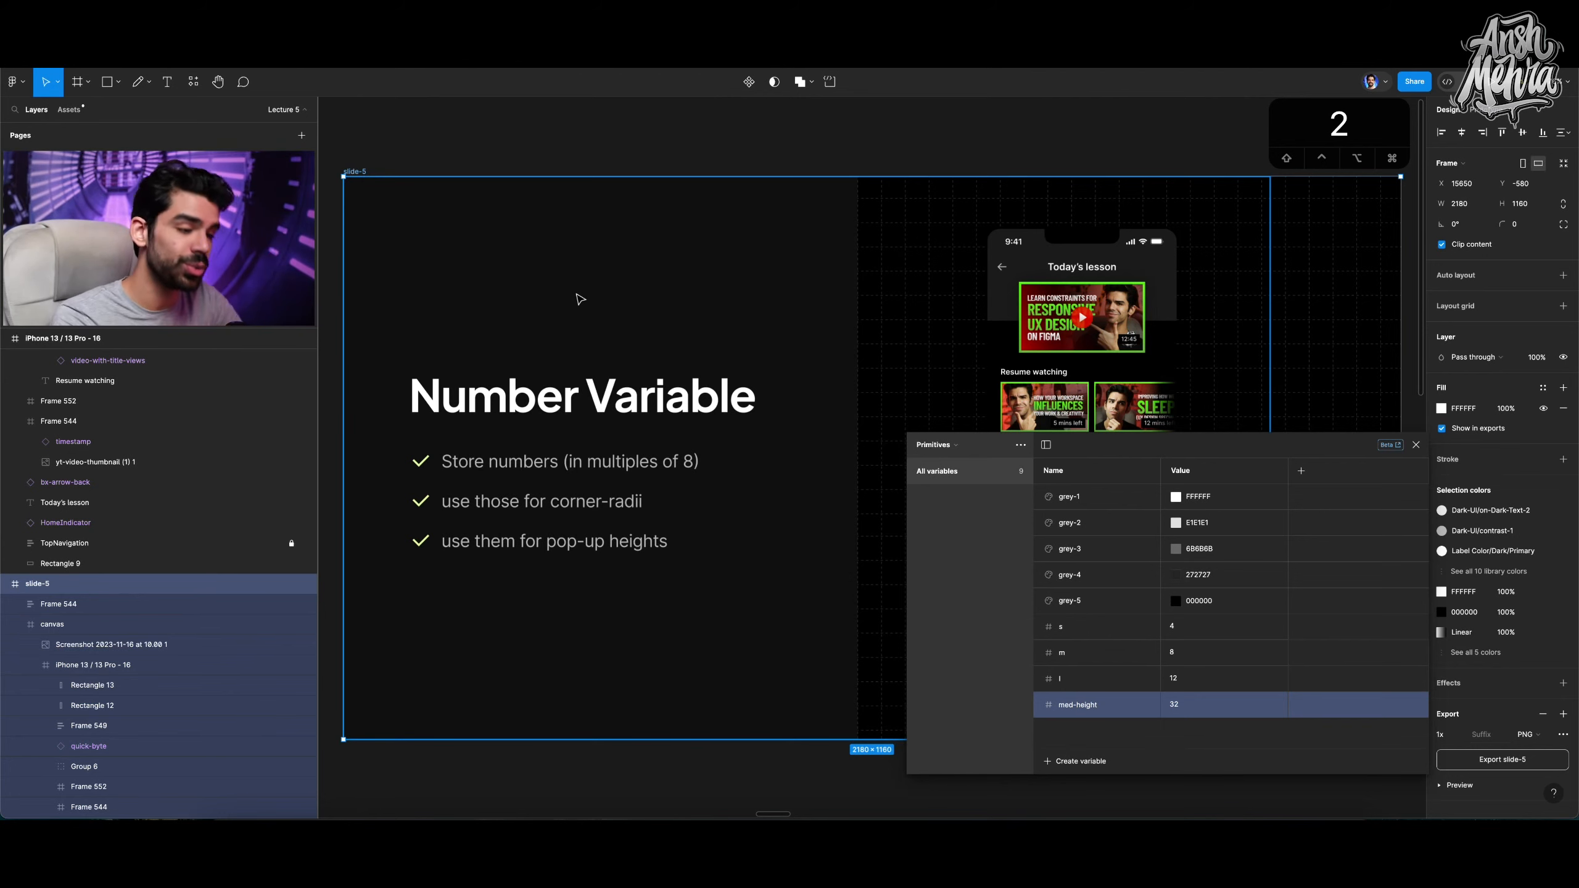
{"action": "key", "text": "n"}
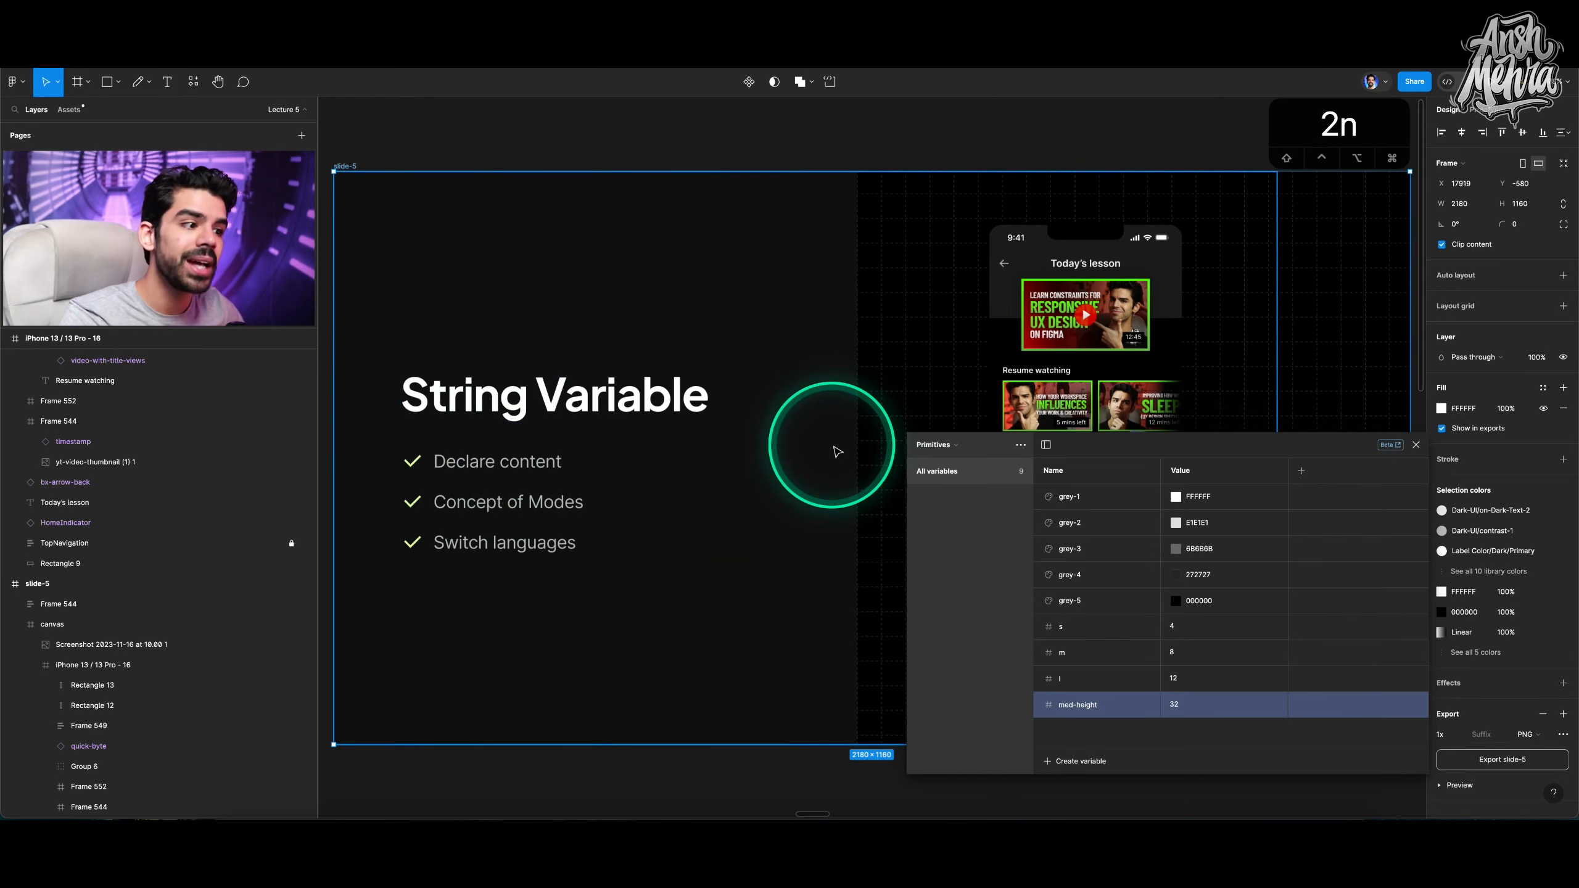
{"action": "scroll", "coordinate": [861, 453], "scroll_direction": "down", "scroll_amount": 2}
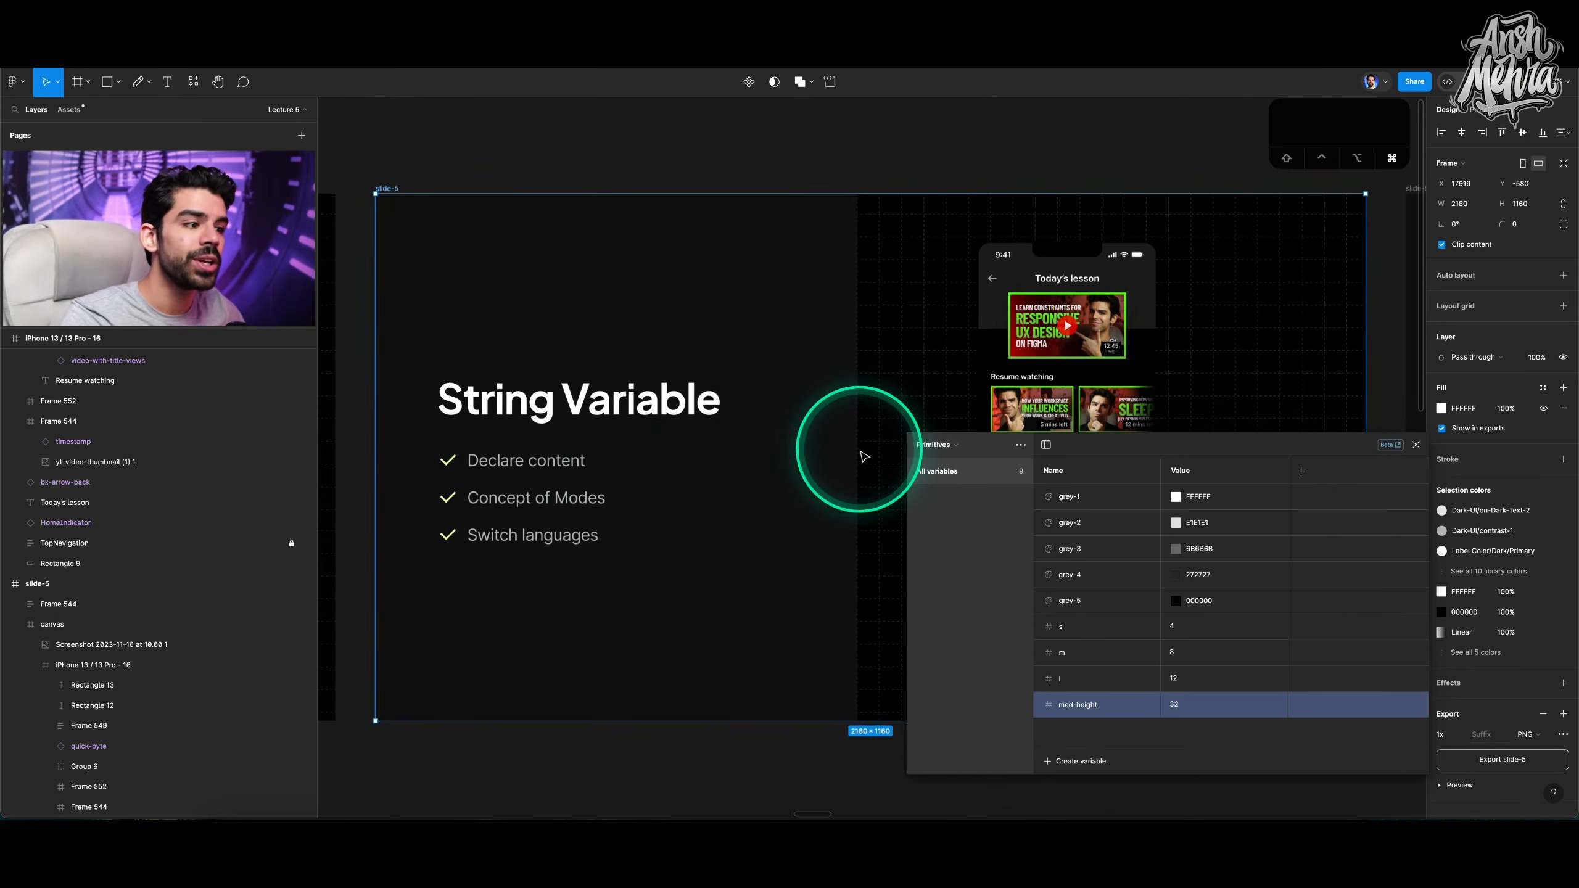
{"action": "scroll", "coordinate": [861, 454], "scroll_direction": "down", "scroll_amount": 5}
{"action": "scroll", "coordinate": [855, 448], "scroll_direction": "down", "scroll_amount": 3}
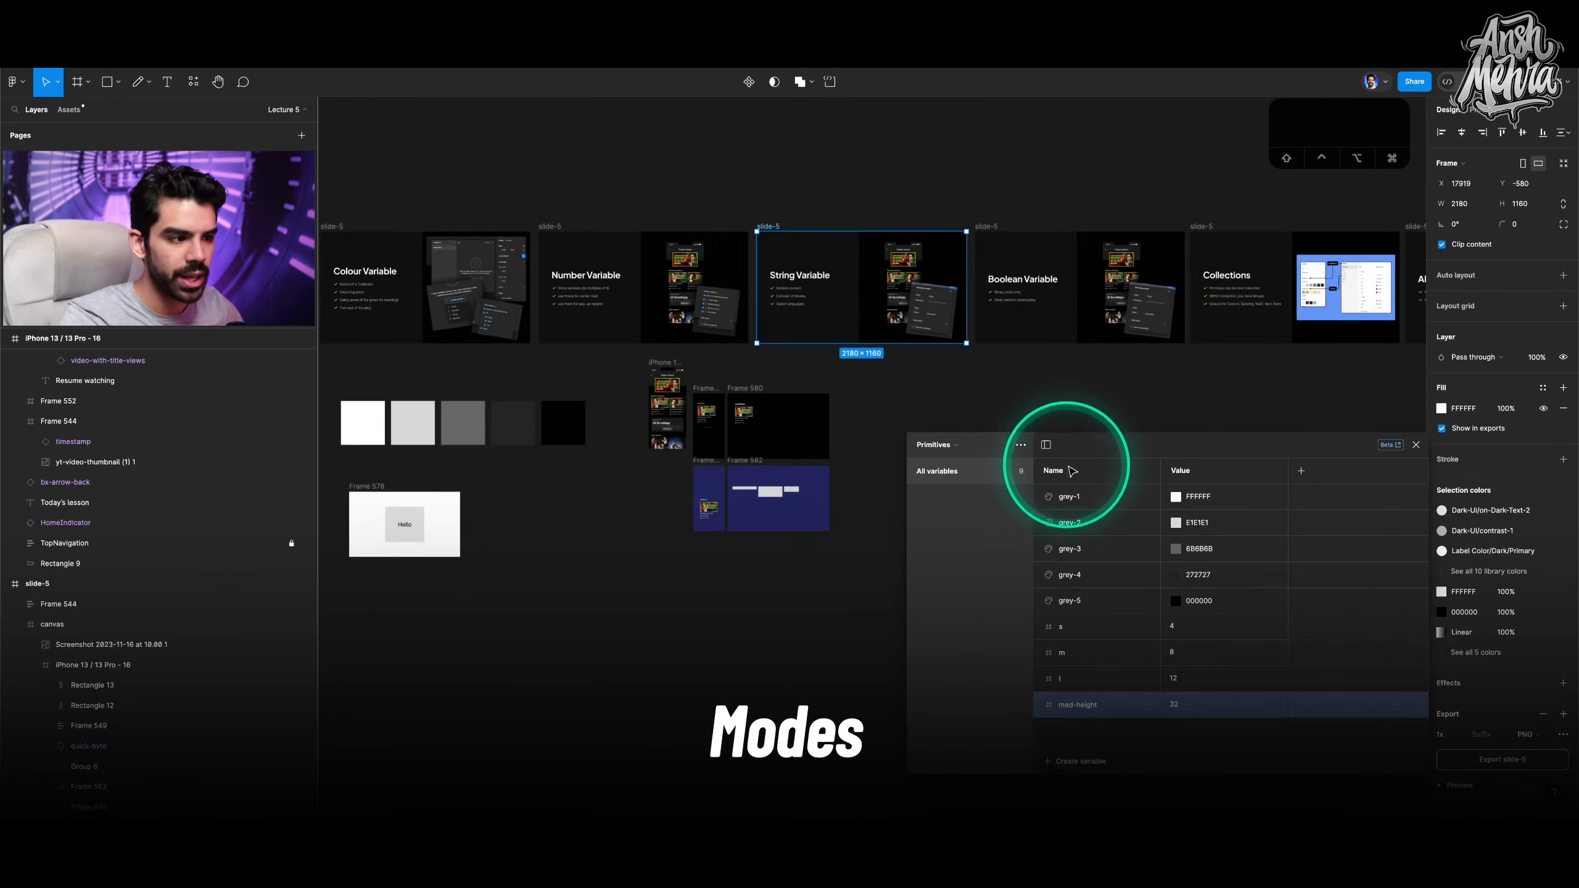
Delete the three rectangles and then their blue demo frame.
{"action": "left_click_drag", "start_coordinate": [1113, 448], "coordinate": [477, 176]}
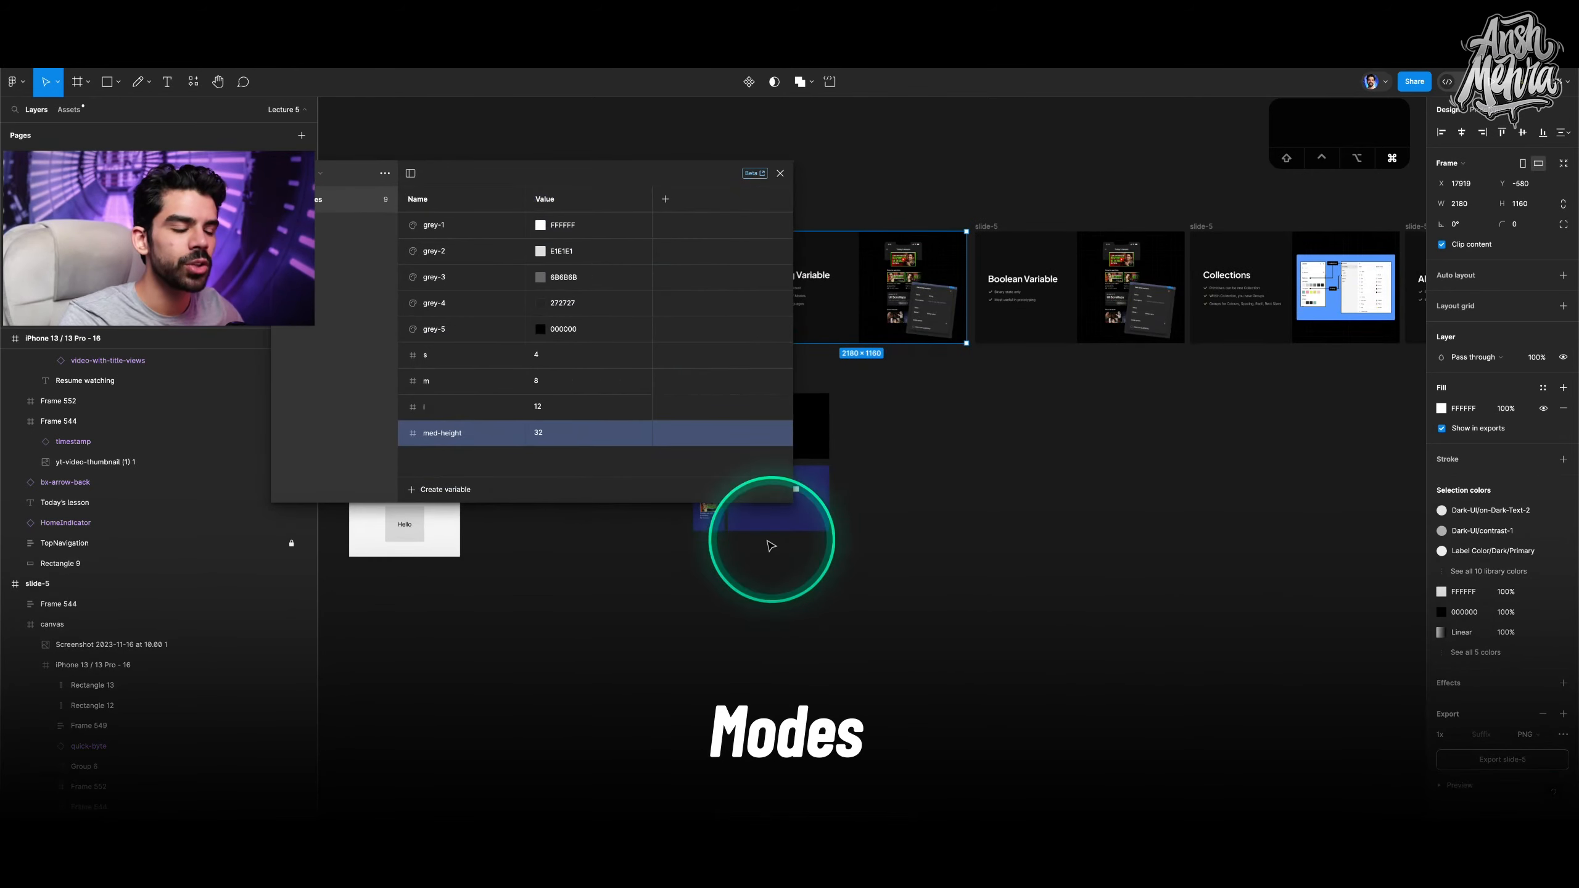
{"action": "scroll", "coordinate": [771, 545], "scroll_direction": "up", "scroll_amount": 3}
{"action": "scroll", "coordinate": [902, 535], "scroll_direction": "up", "scroll_amount": 3}
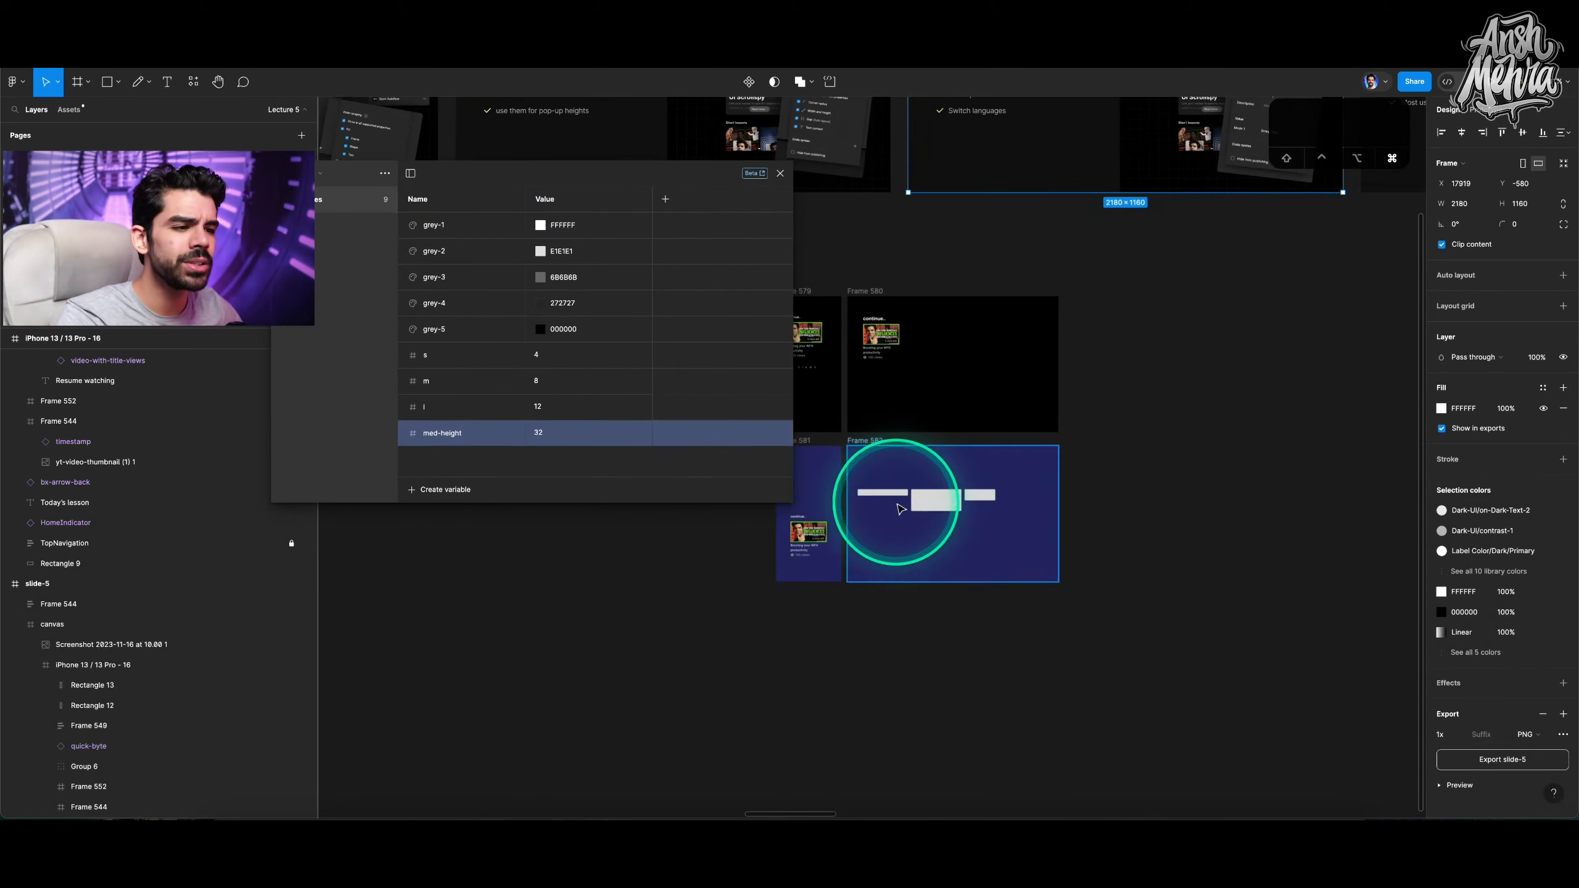
{"action": "scroll", "coordinate": [899, 508], "scroll_direction": "up", "scroll_amount": 3}
{"action": "left_click", "coordinate": [892, 437]}
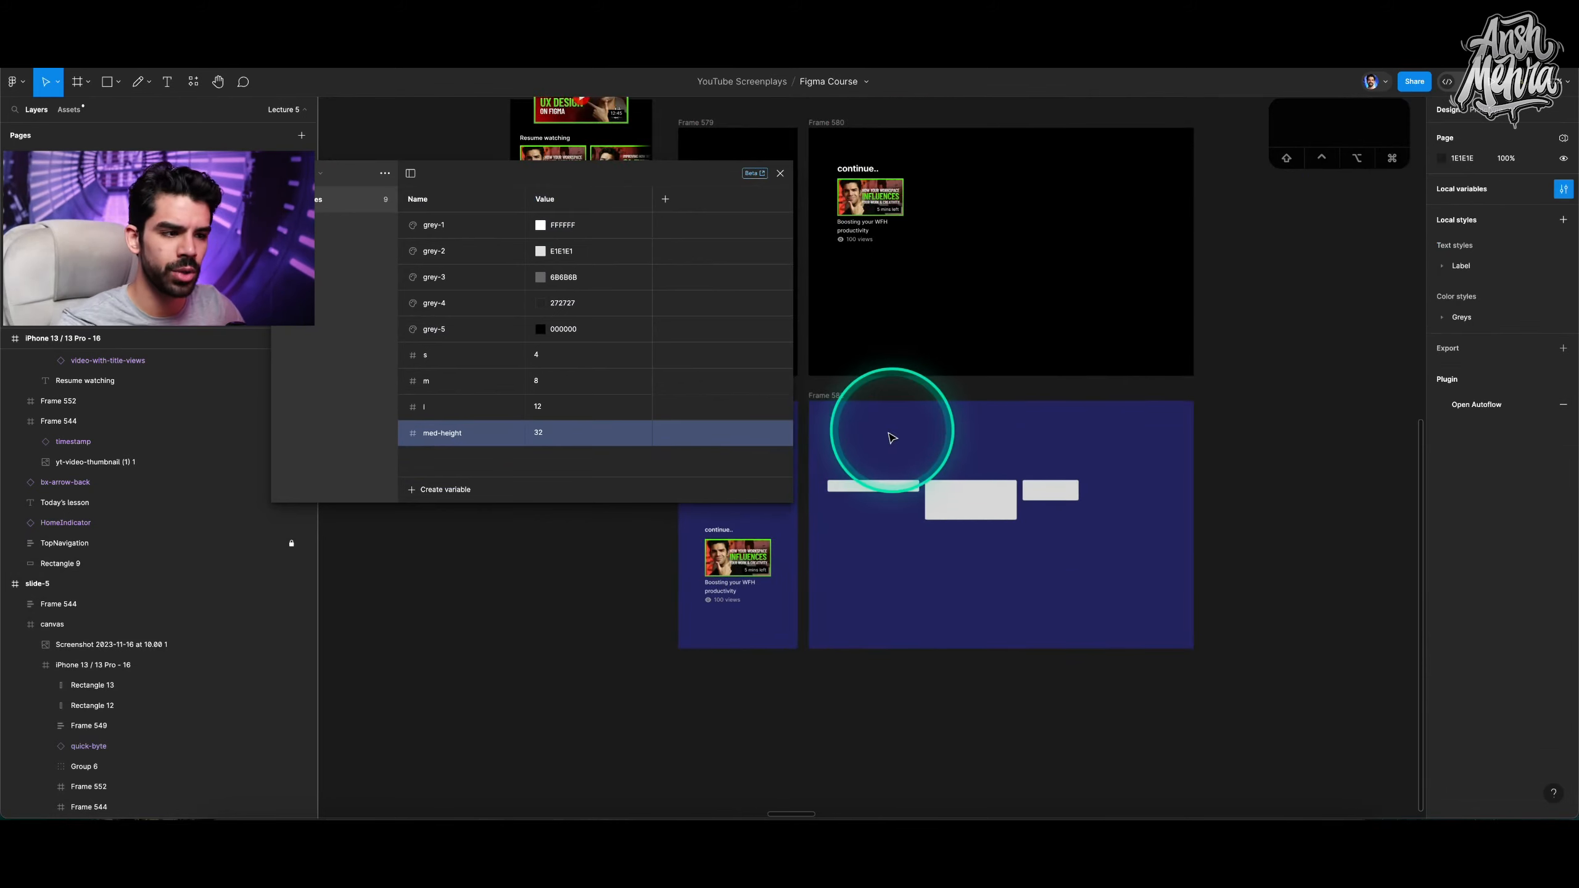
{"action": "left_click_drag", "start_coordinate": [849, 430], "coordinate": [1094, 569]}
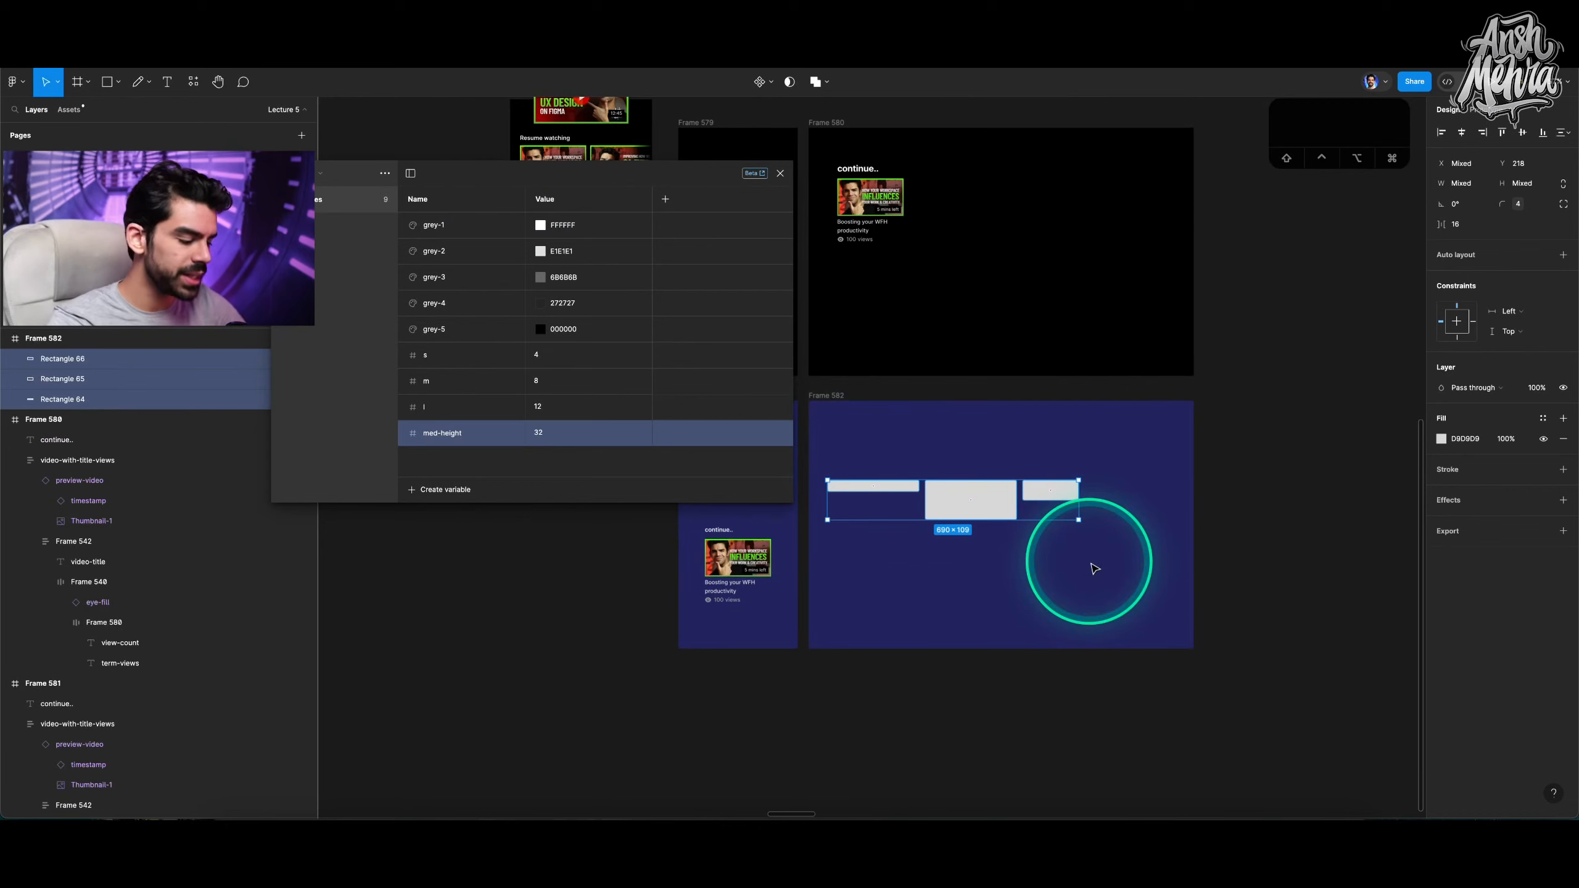
{"action": "key", "text": "BackSpace"}
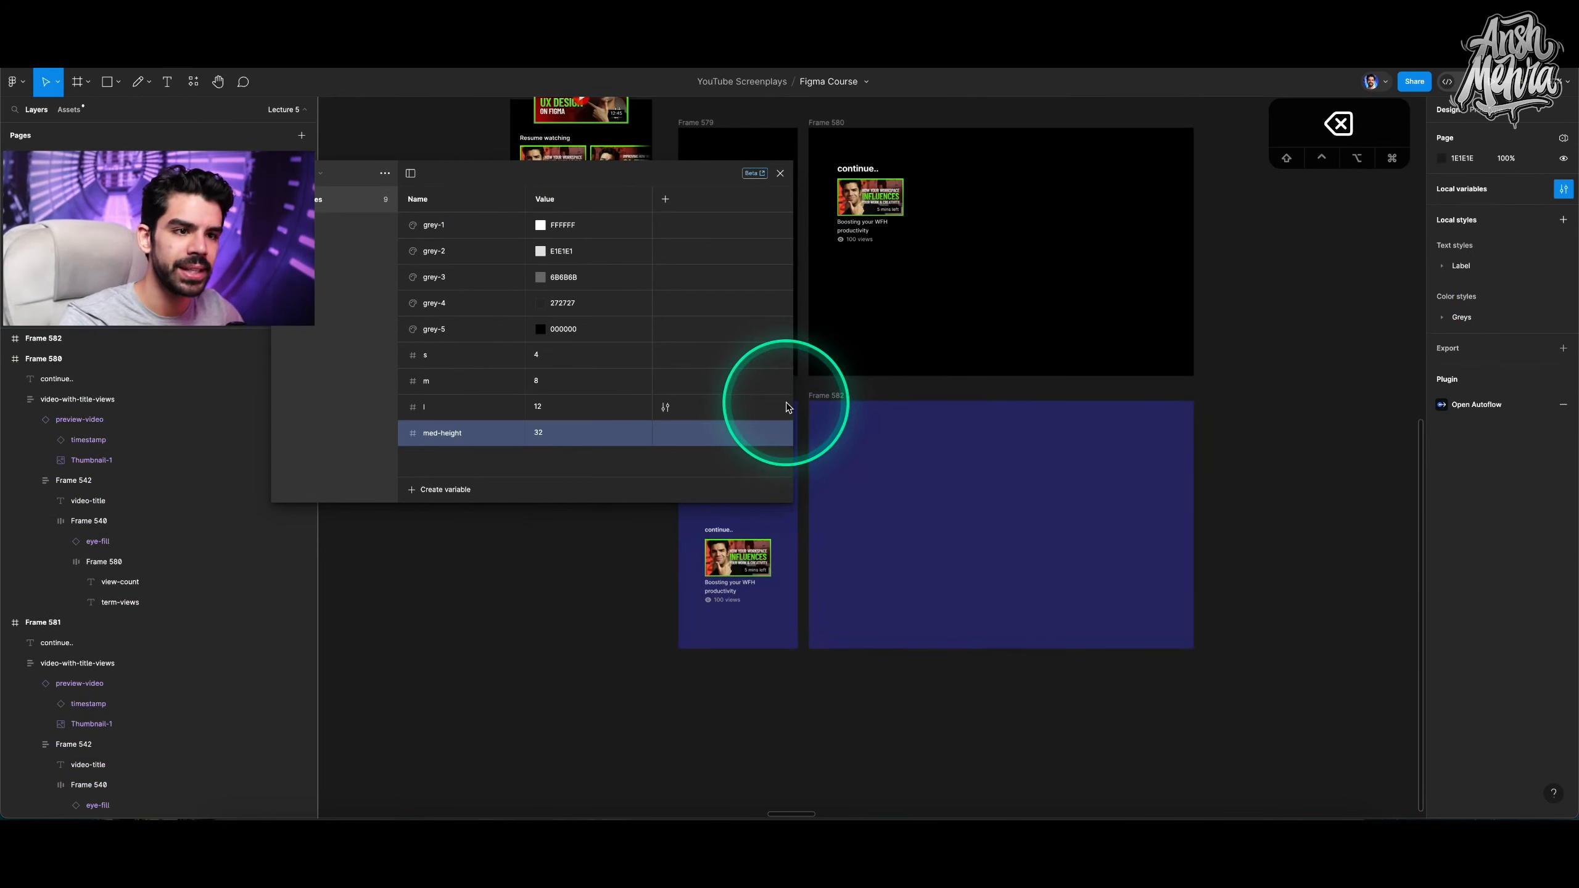
{"action": "left_click", "coordinate": [817, 404]}
{"action": "key", "text": "BackSpace"}
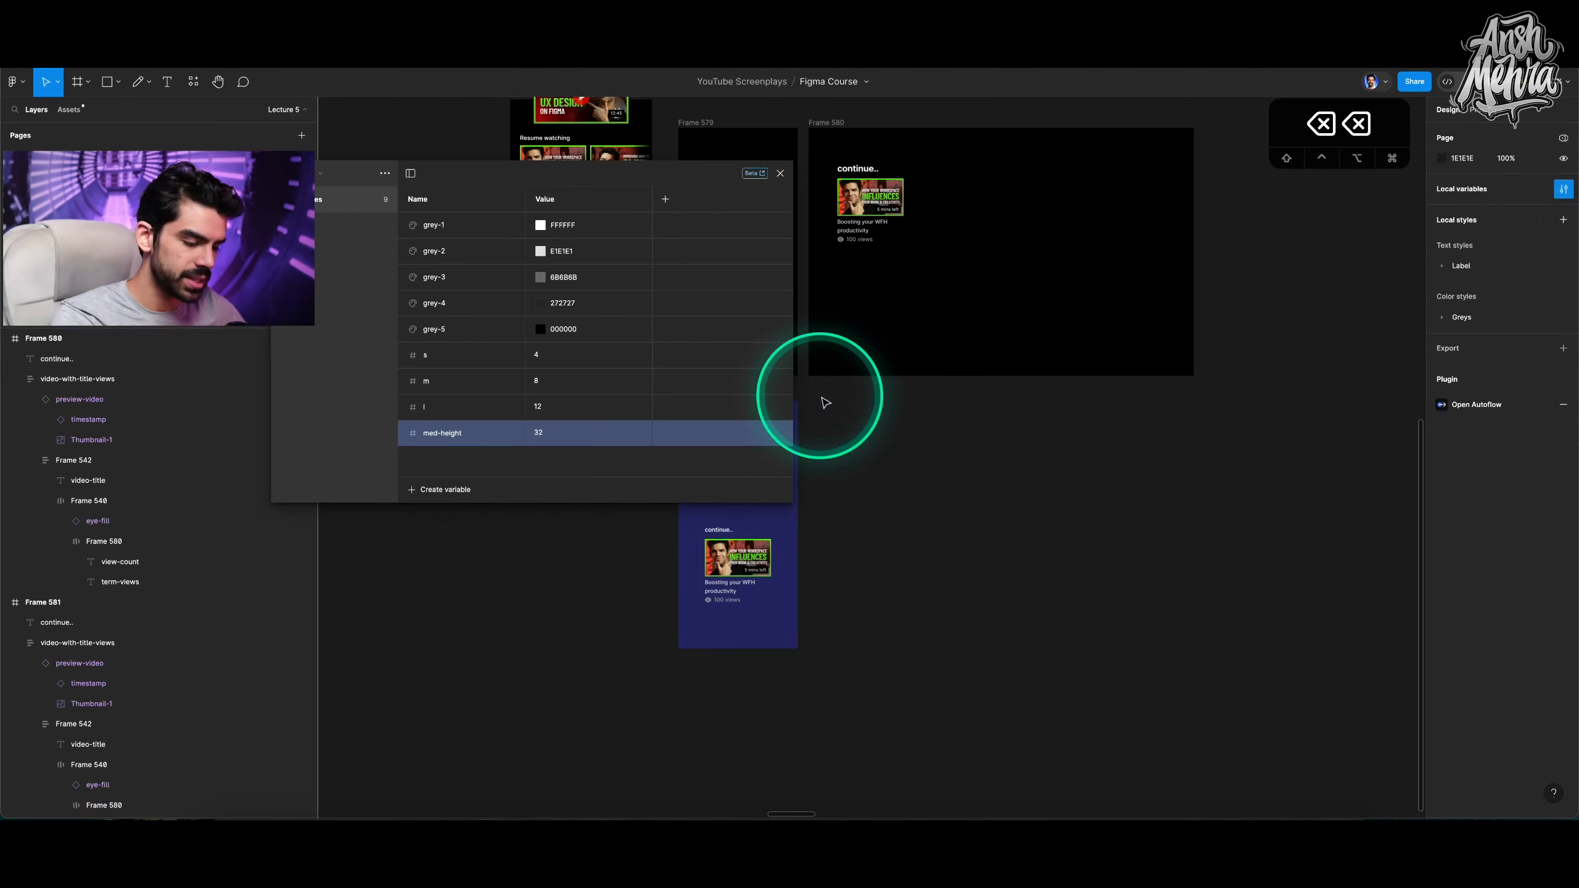
Move the video card out of its frame and draw a new frame around it.
{"action": "scroll", "coordinate": [830, 403], "scroll_direction": "left", "scroll_amount": 2}
{"action": "left_click", "coordinate": [791, 563]}
{"action": "left_click_drag", "start_coordinate": [794, 563], "coordinate": [976, 553]}
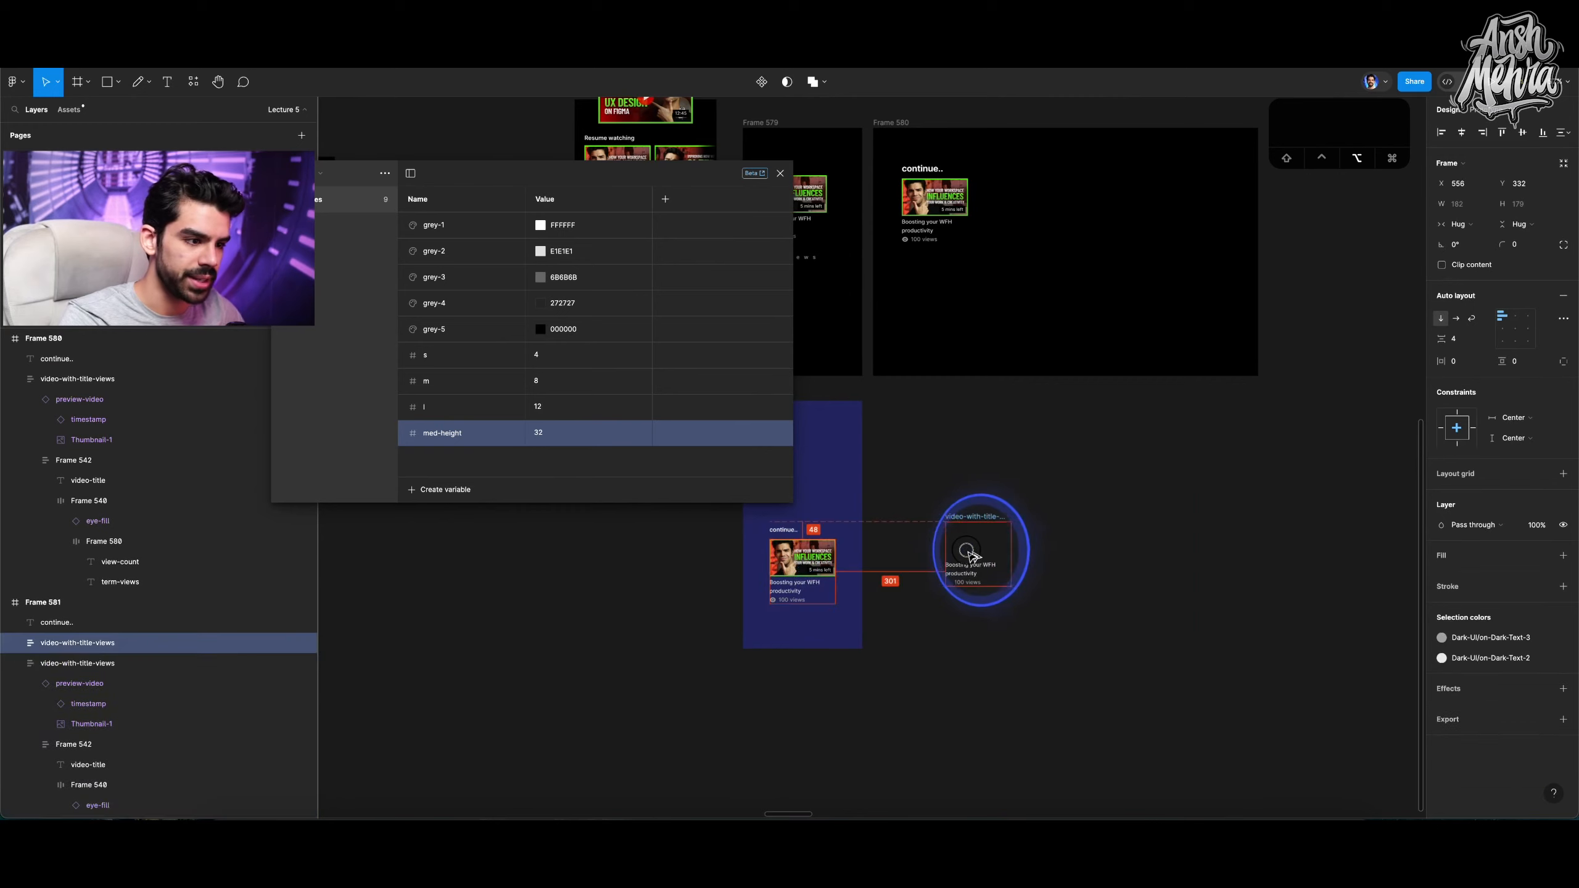
{"action": "scroll", "coordinate": [978, 555], "scroll_direction": "up", "scroll_amount": 3}
{"action": "key", "text": "f"}
{"action": "left_click_drag", "start_coordinate": [878, 452], "coordinate": [1088, 670]}
Duplicate the video card frame beside the original and set the copy's fill to 000000.
{"action": "left_click_drag", "start_coordinate": [893, 444], "coordinate": [1126, 445], "text": "alt"}
{"action": "left_click", "coordinate": [1461, 409]}
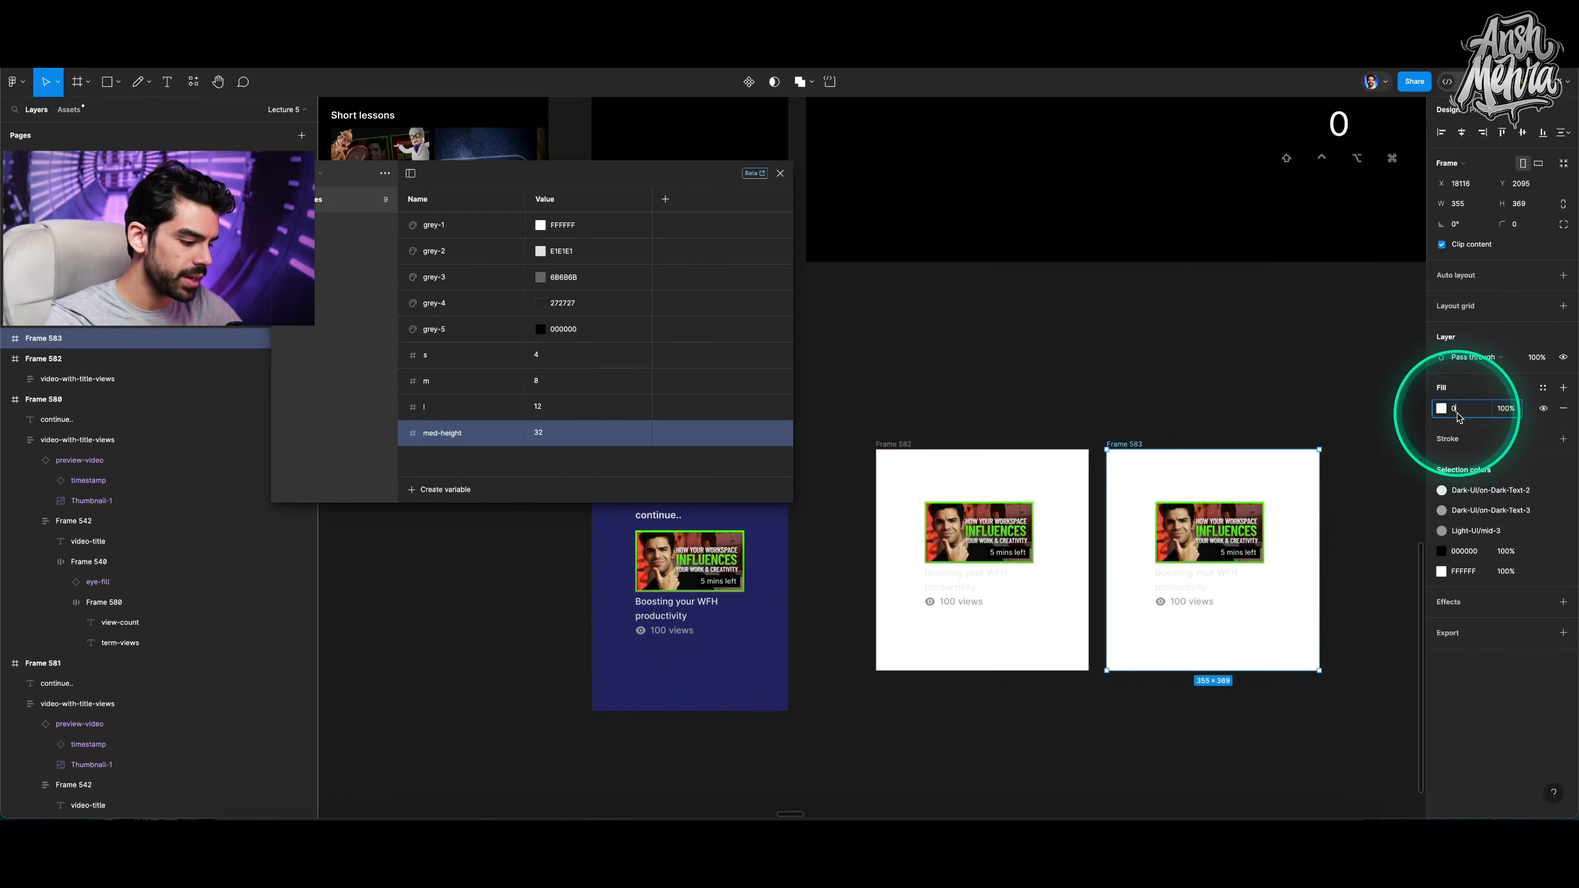
{"action": "type", "text": "0"}
{"action": "key", "text": "Return"}
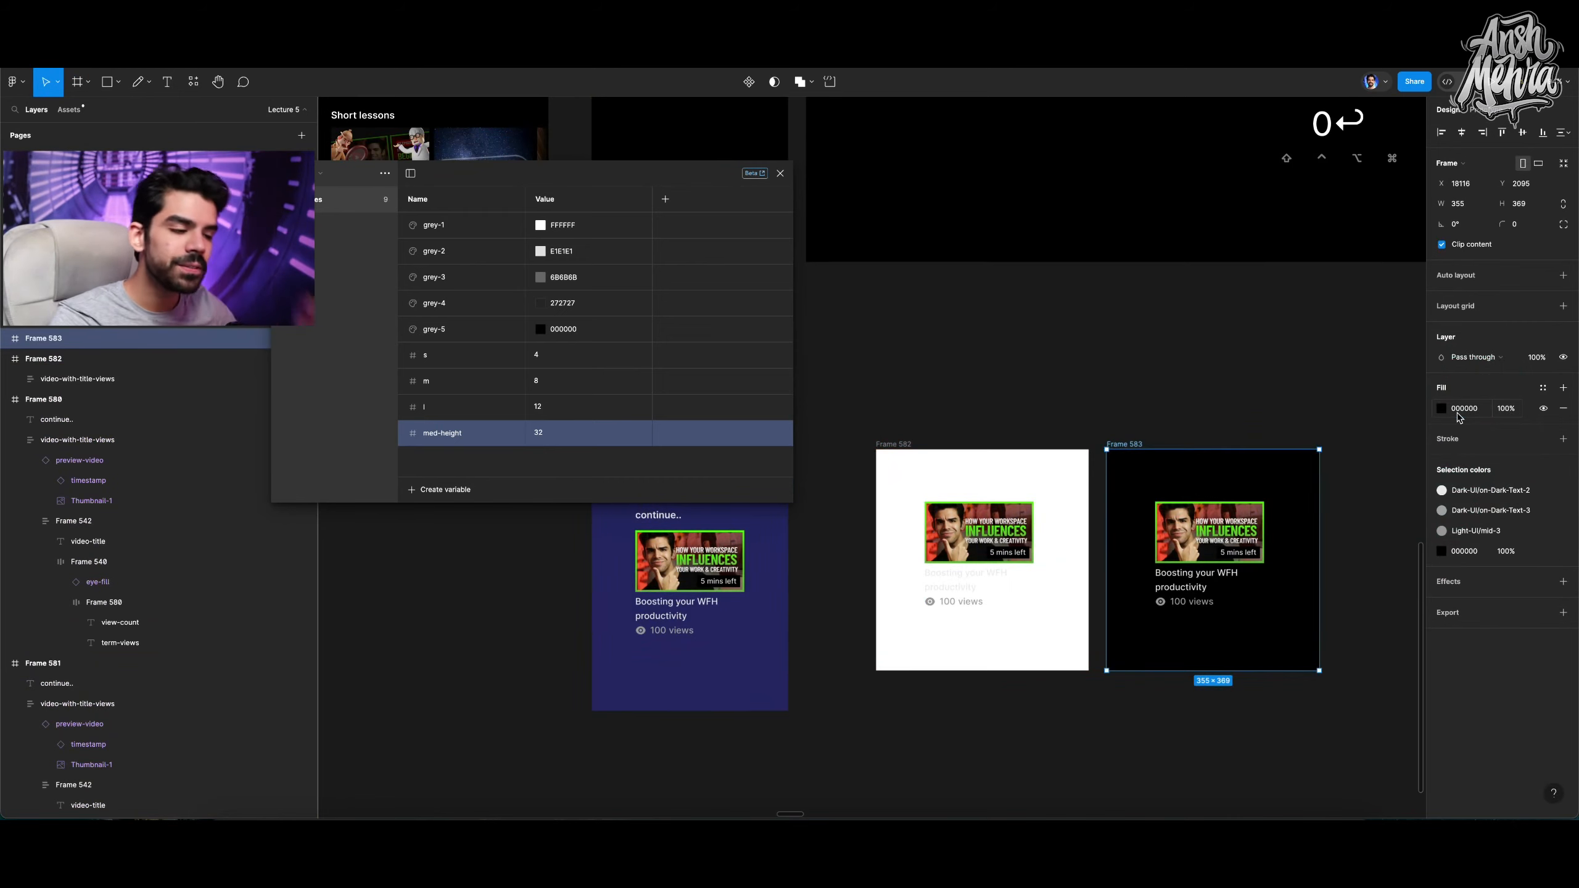
Bind the video title fill in the black frame to the grey-2 colour variable.
{"action": "left_click", "coordinate": [1214, 564]}
{"action": "scroll", "coordinate": [1139, 560], "scroll_direction": "up", "scroll_amount": 3}
{"action": "left_click", "coordinate": [932, 556]}
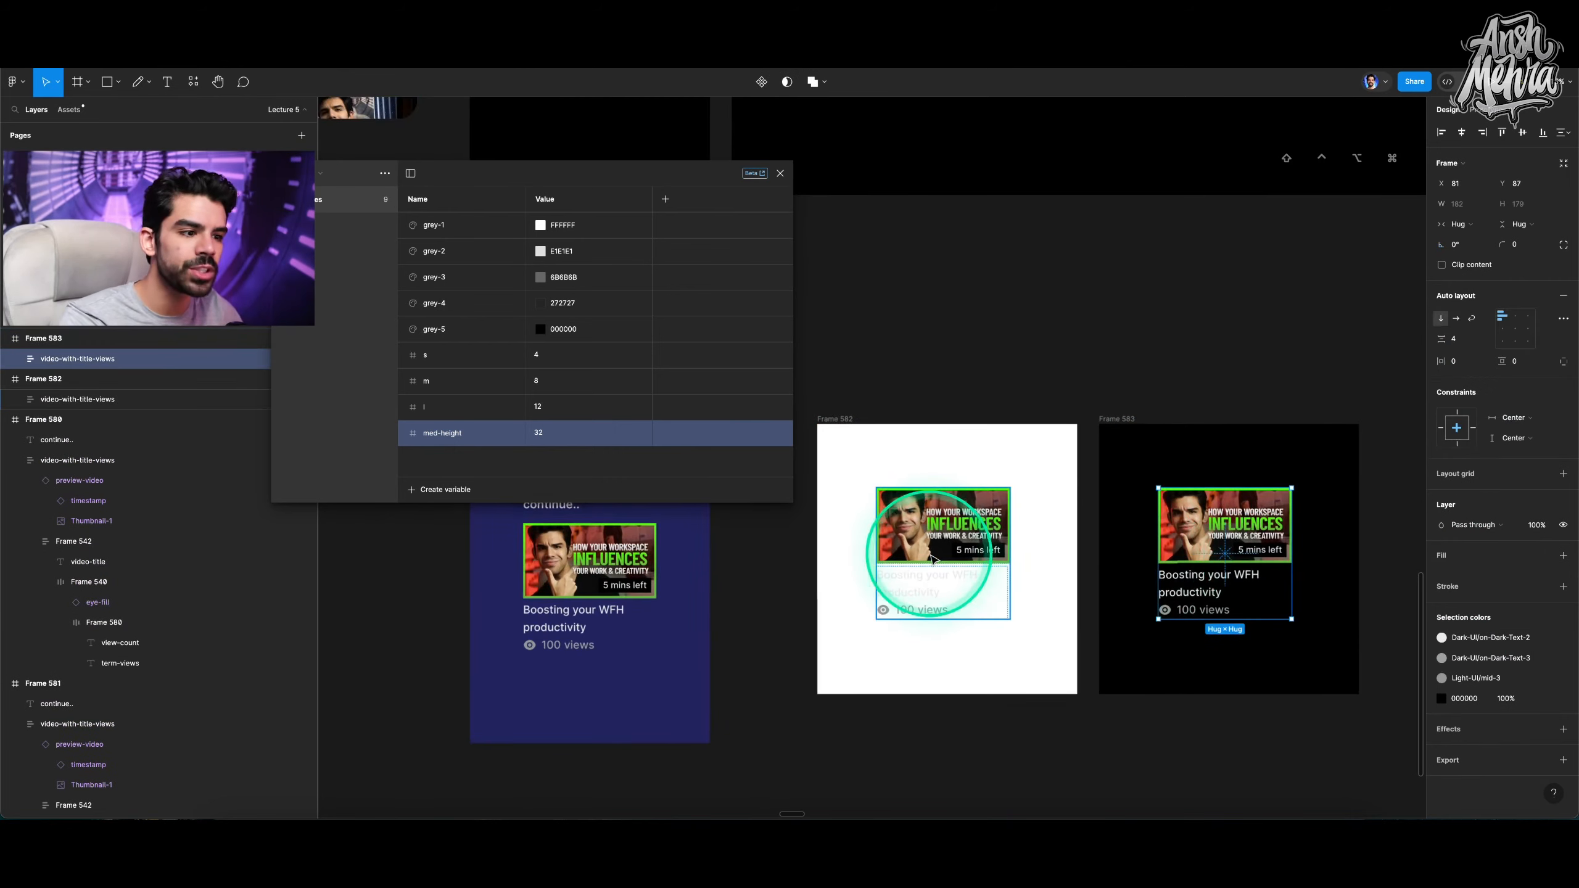
{"action": "double_click", "coordinate": [1180, 575]}
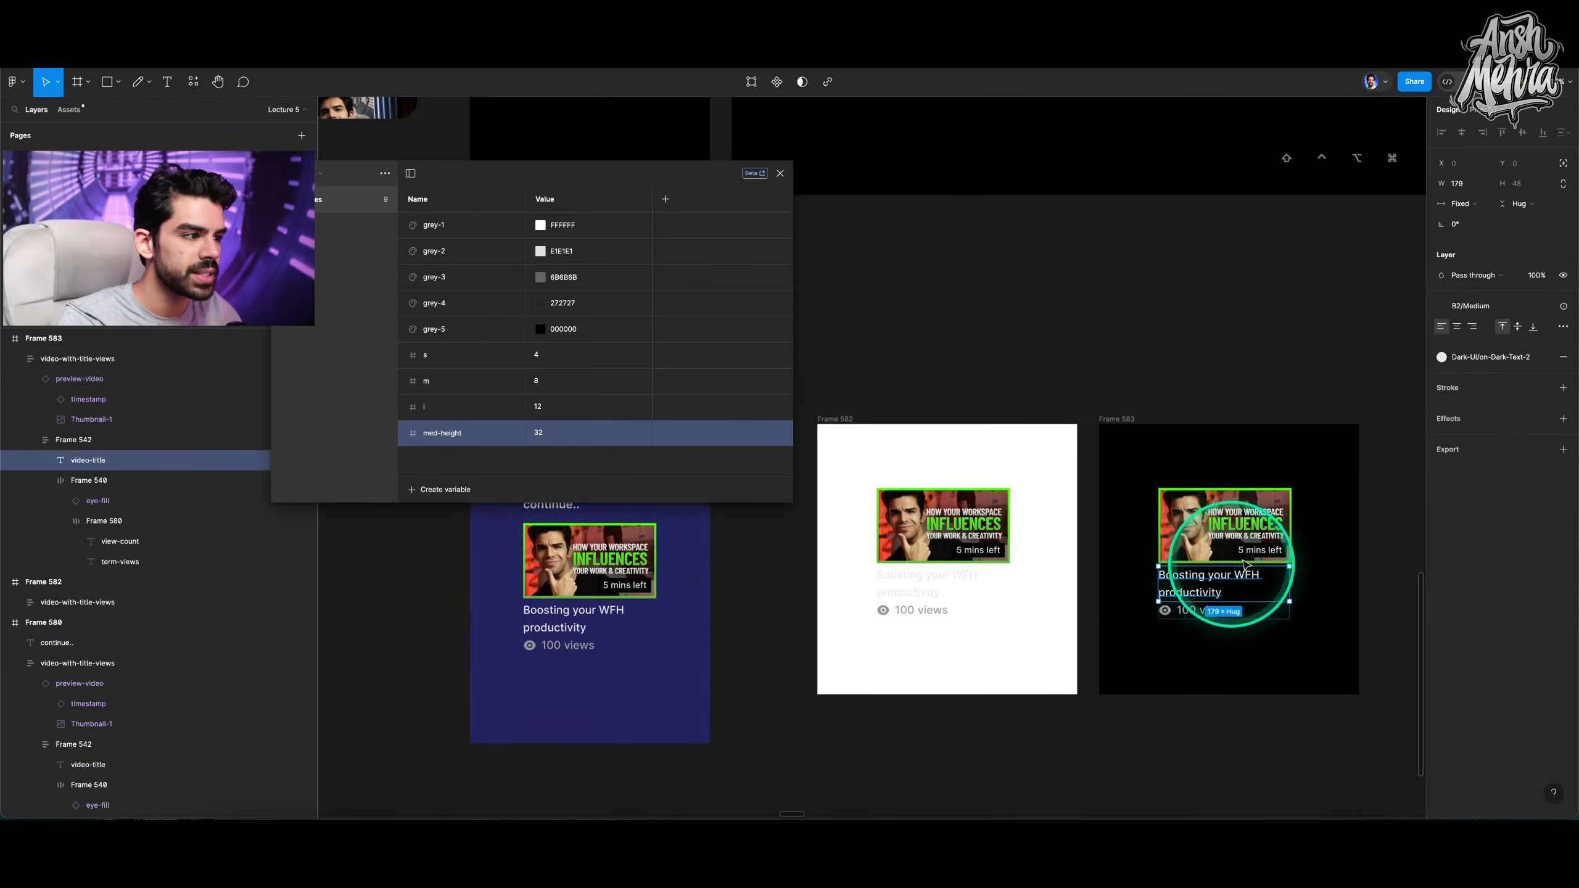
{"action": "left_click", "coordinate": [1542, 358]}
{"action": "left_click", "coordinate": [1542, 358]}
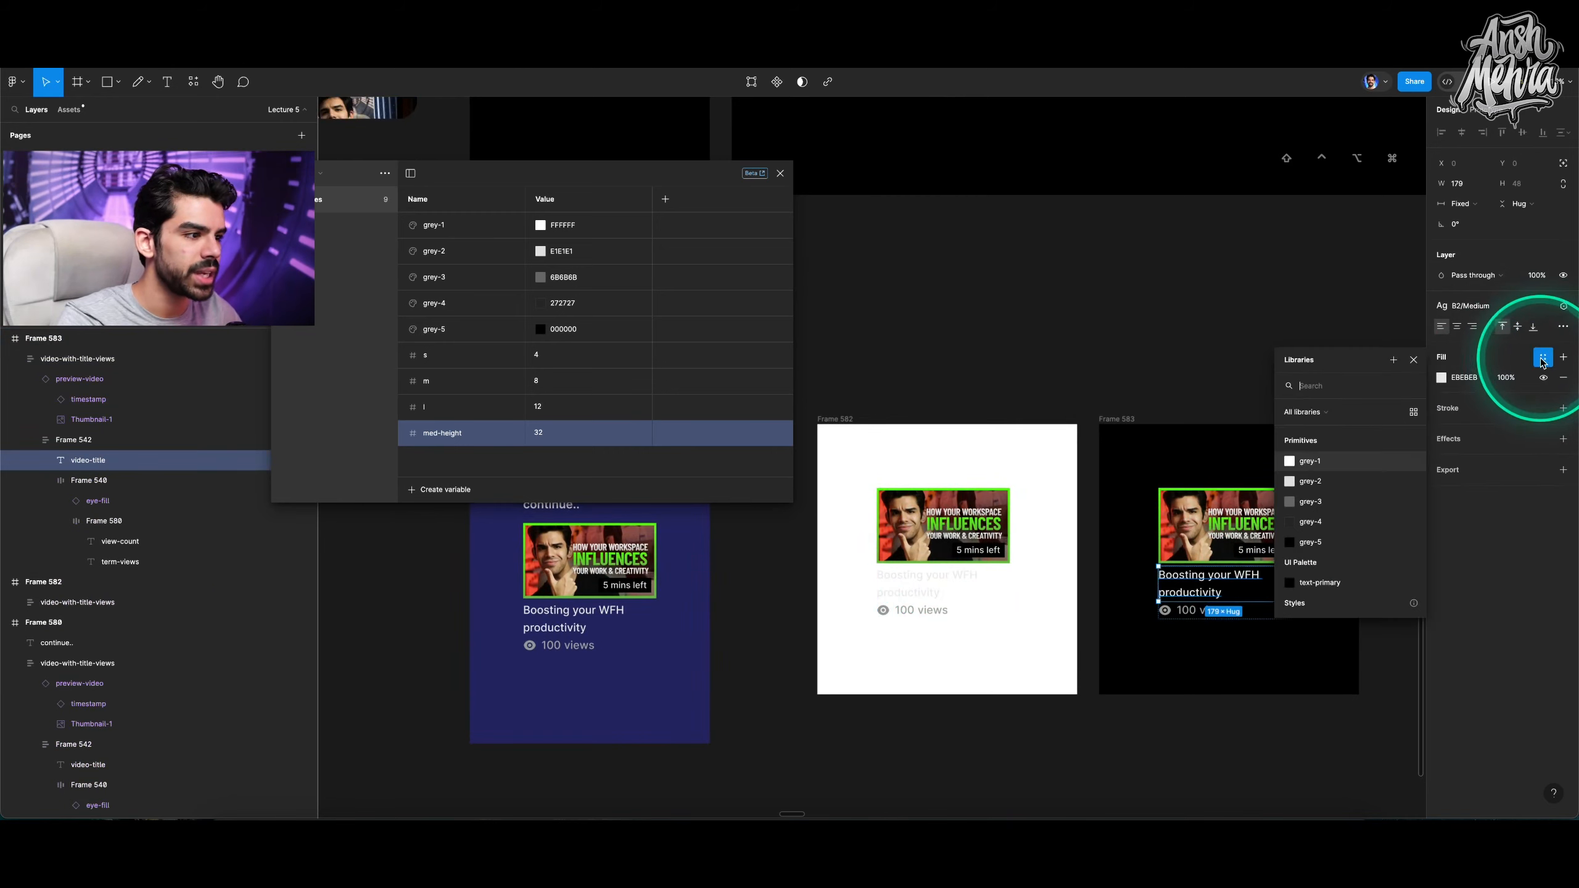
{"action": "left_click", "coordinate": [1397, 490]}
{"action": "left_click", "coordinate": [1313, 480]}
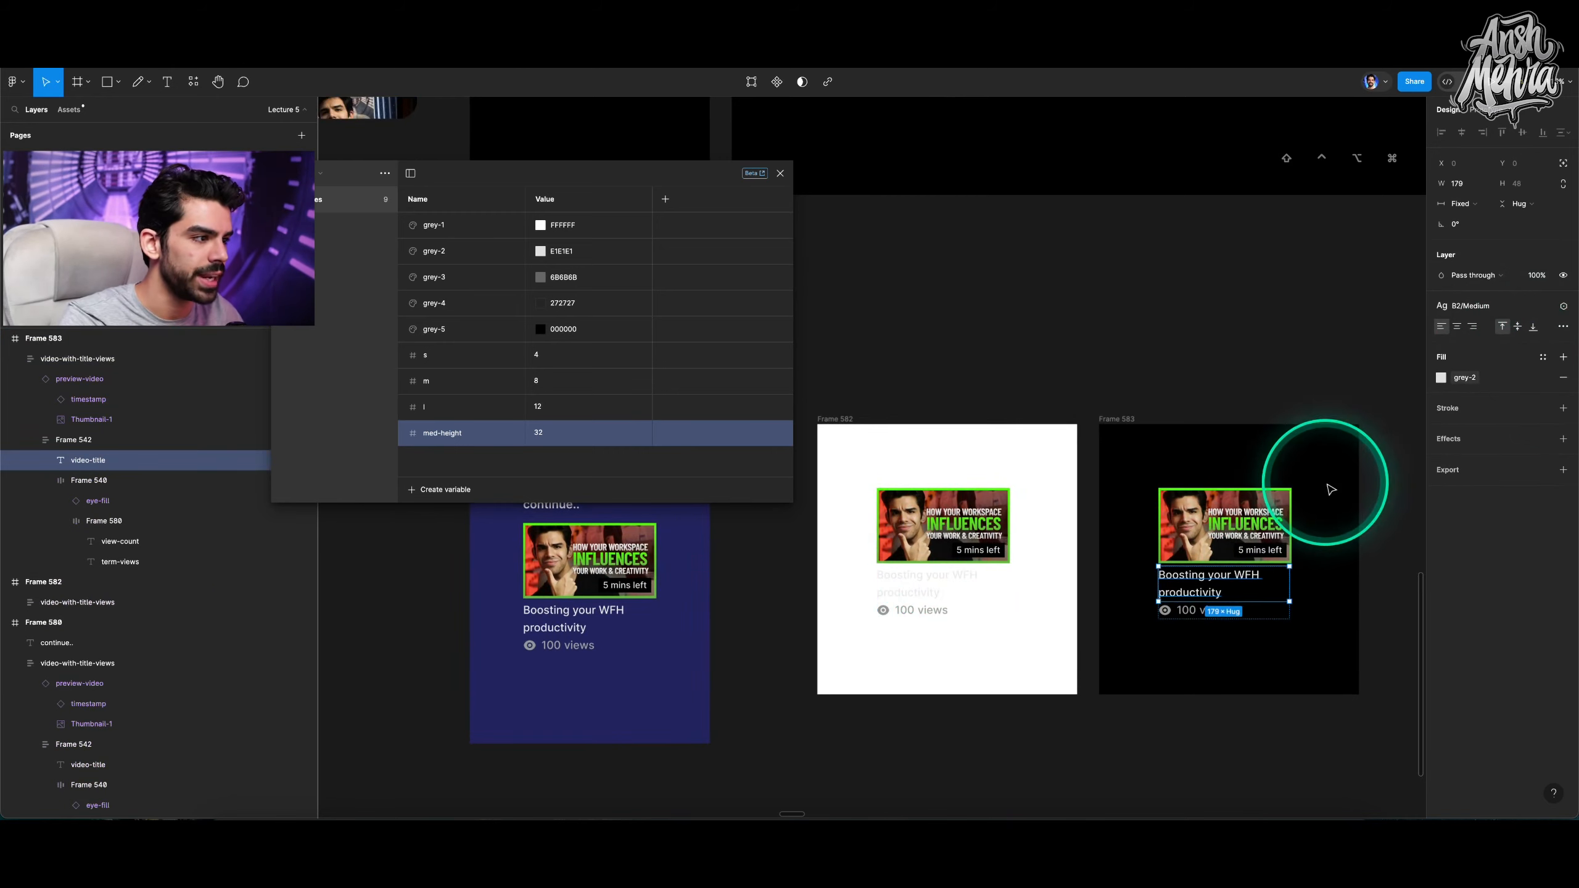
Bind the view-count row's icon and text colours in the black frame to the grey-3 variable.
{"action": "left_click", "coordinate": [1194, 615]}
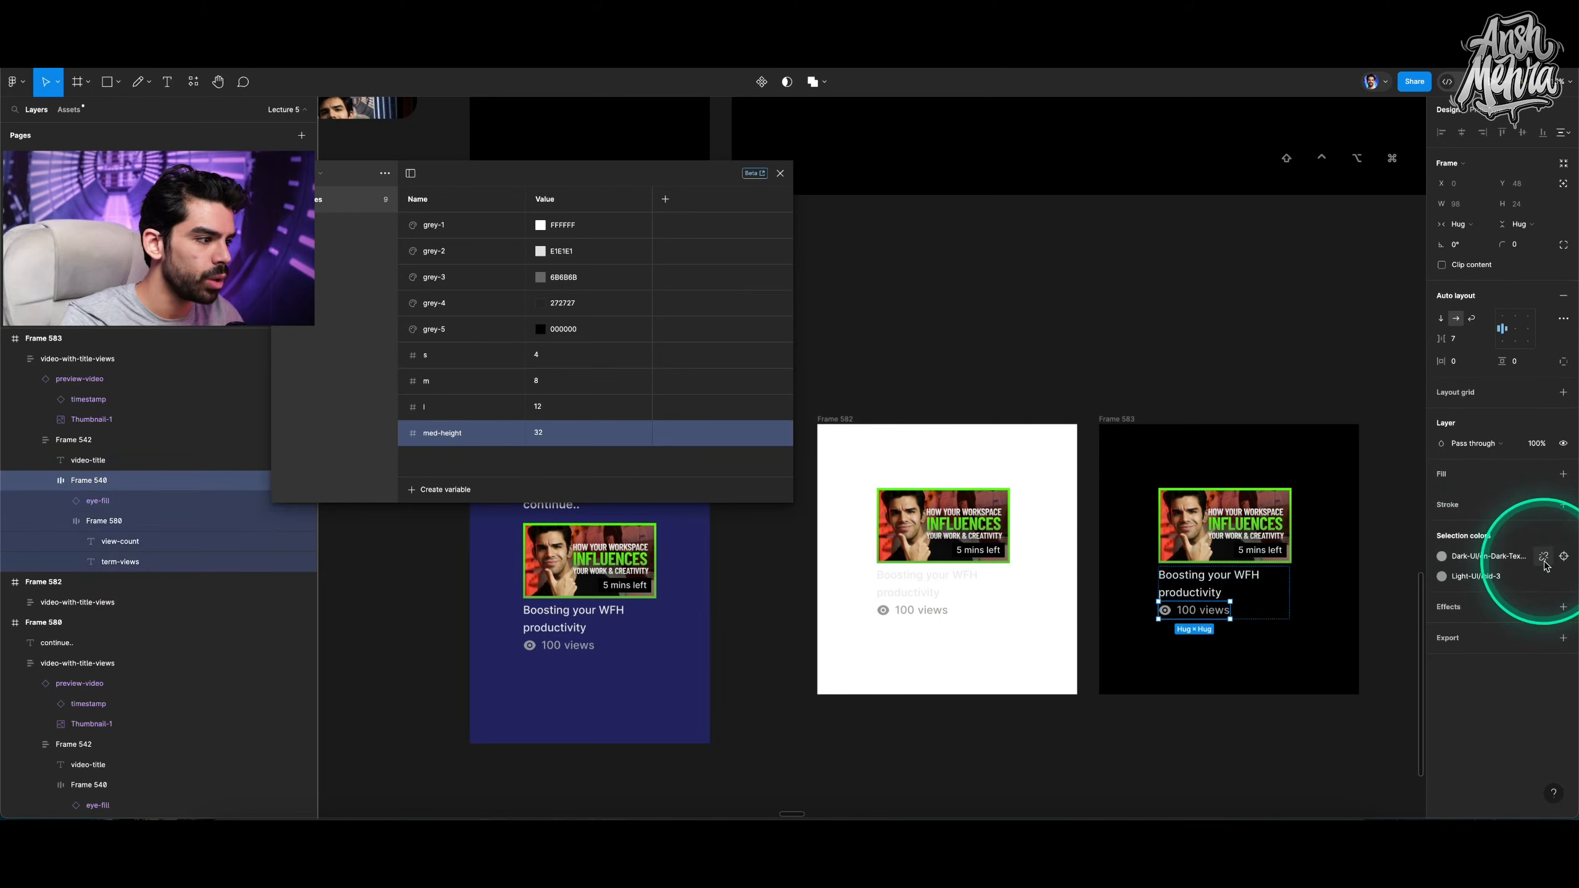
{"action": "left_click", "coordinate": [1542, 556]}
{"action": "left_click", "coordinate": [1343, 667]}
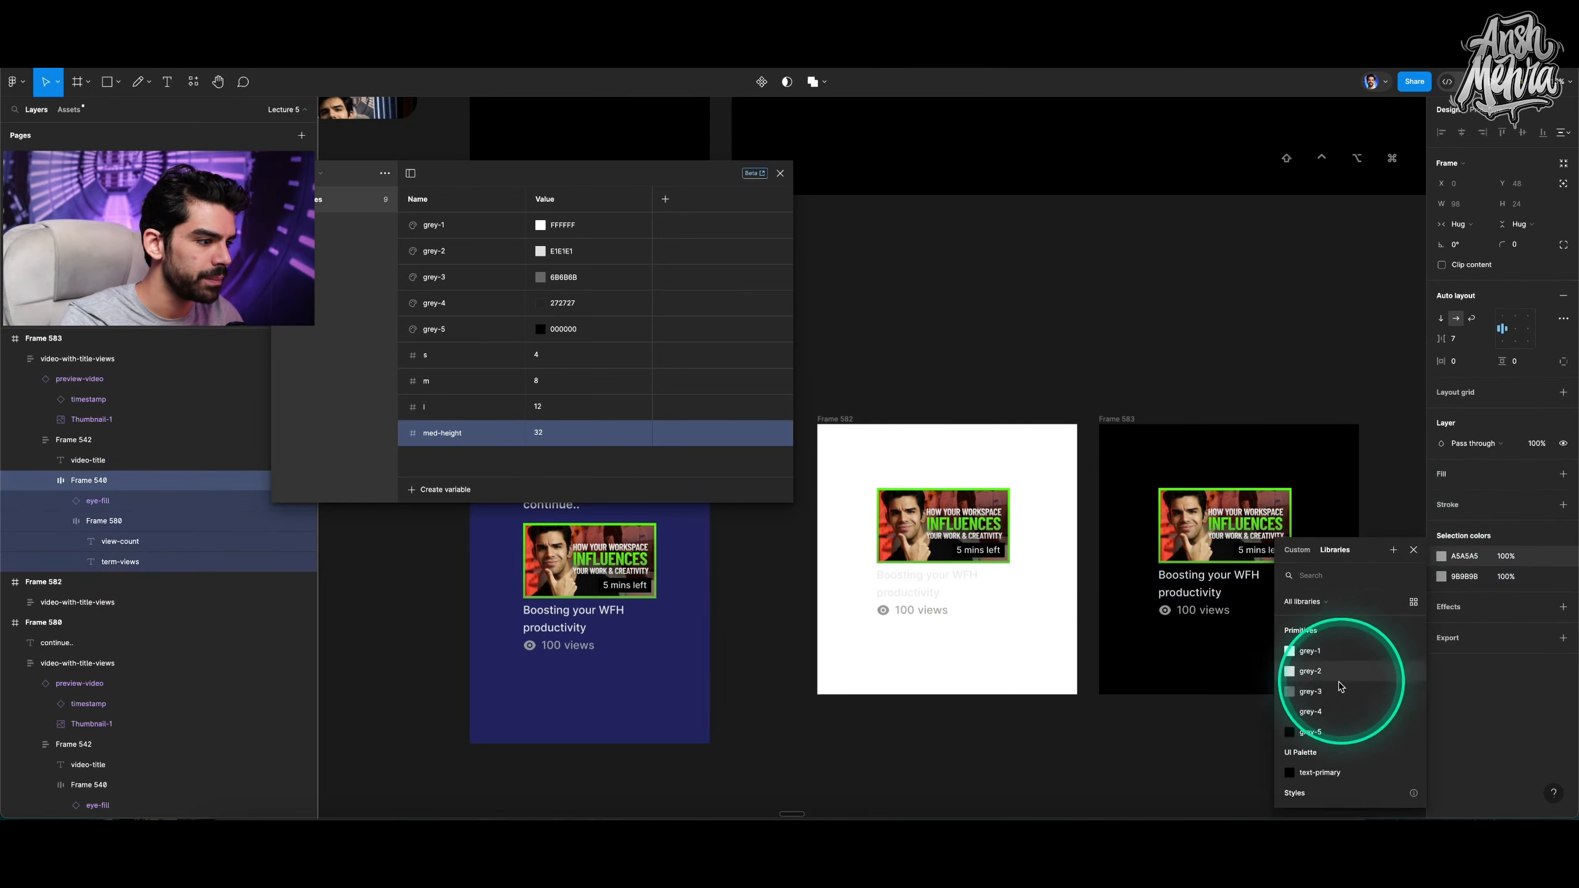
{"action": "left_click", "coordinate": [1546, 577]}
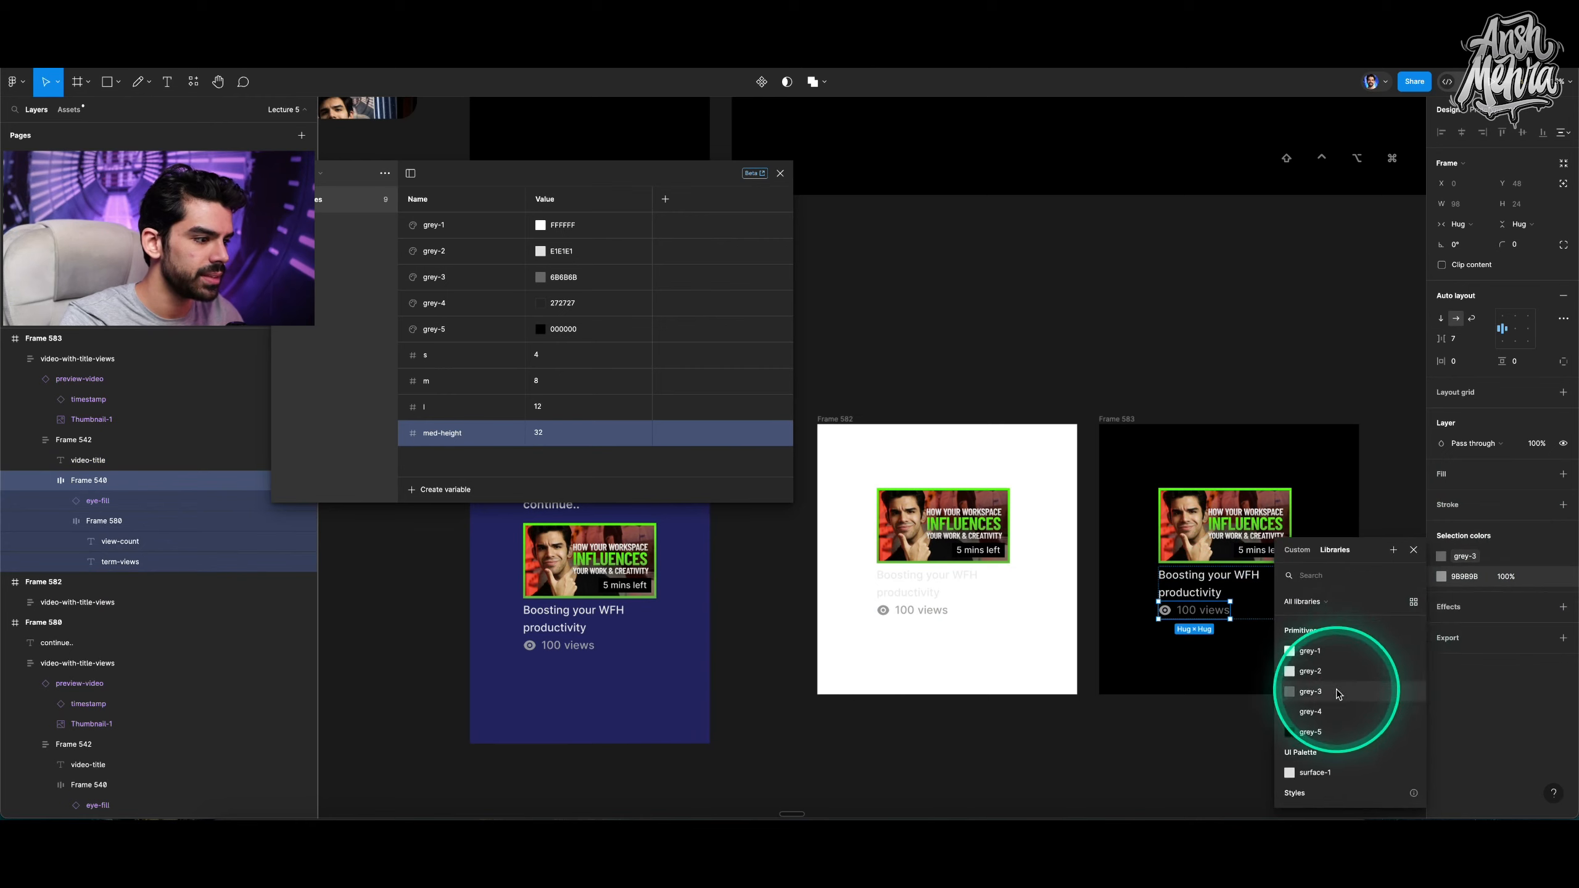
{"action": "left_click", "coordinate": [1370, 687]}
Replace the white frame's card with a copy of the black frame's styled card.
{"action": "left_click", "coordinate": [982, 572]}
{"action": "key", "text": "BackSpace"}
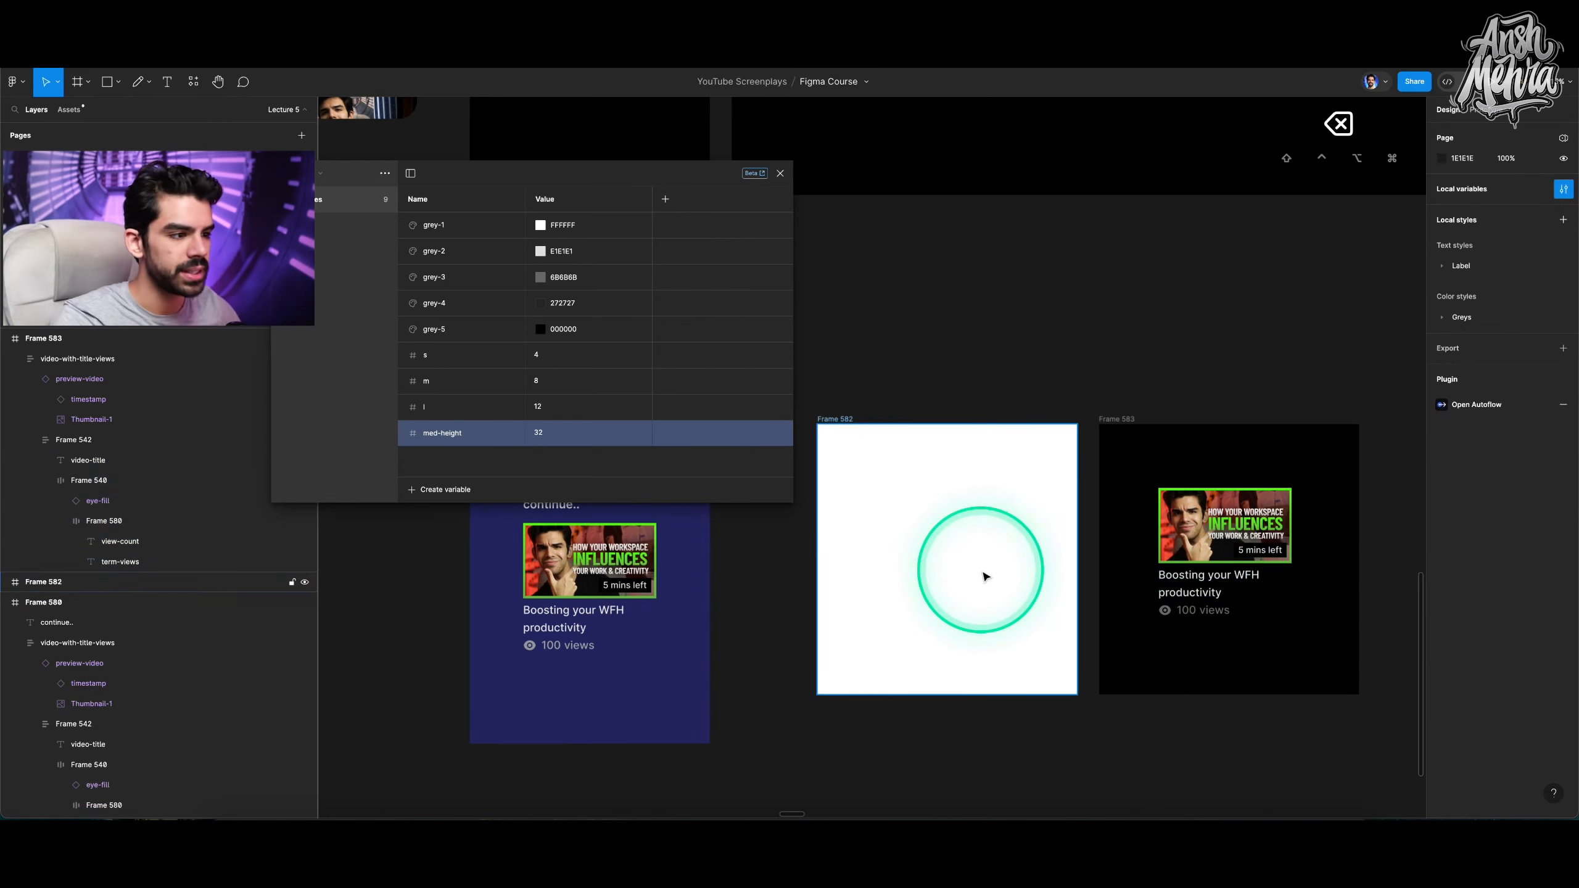
{"action": "left_click", "coordinate": [1221, 535]}
{"action": "left_click_drag", "start_coordinate": [1223, 537], "coordinate": [971, 539]}
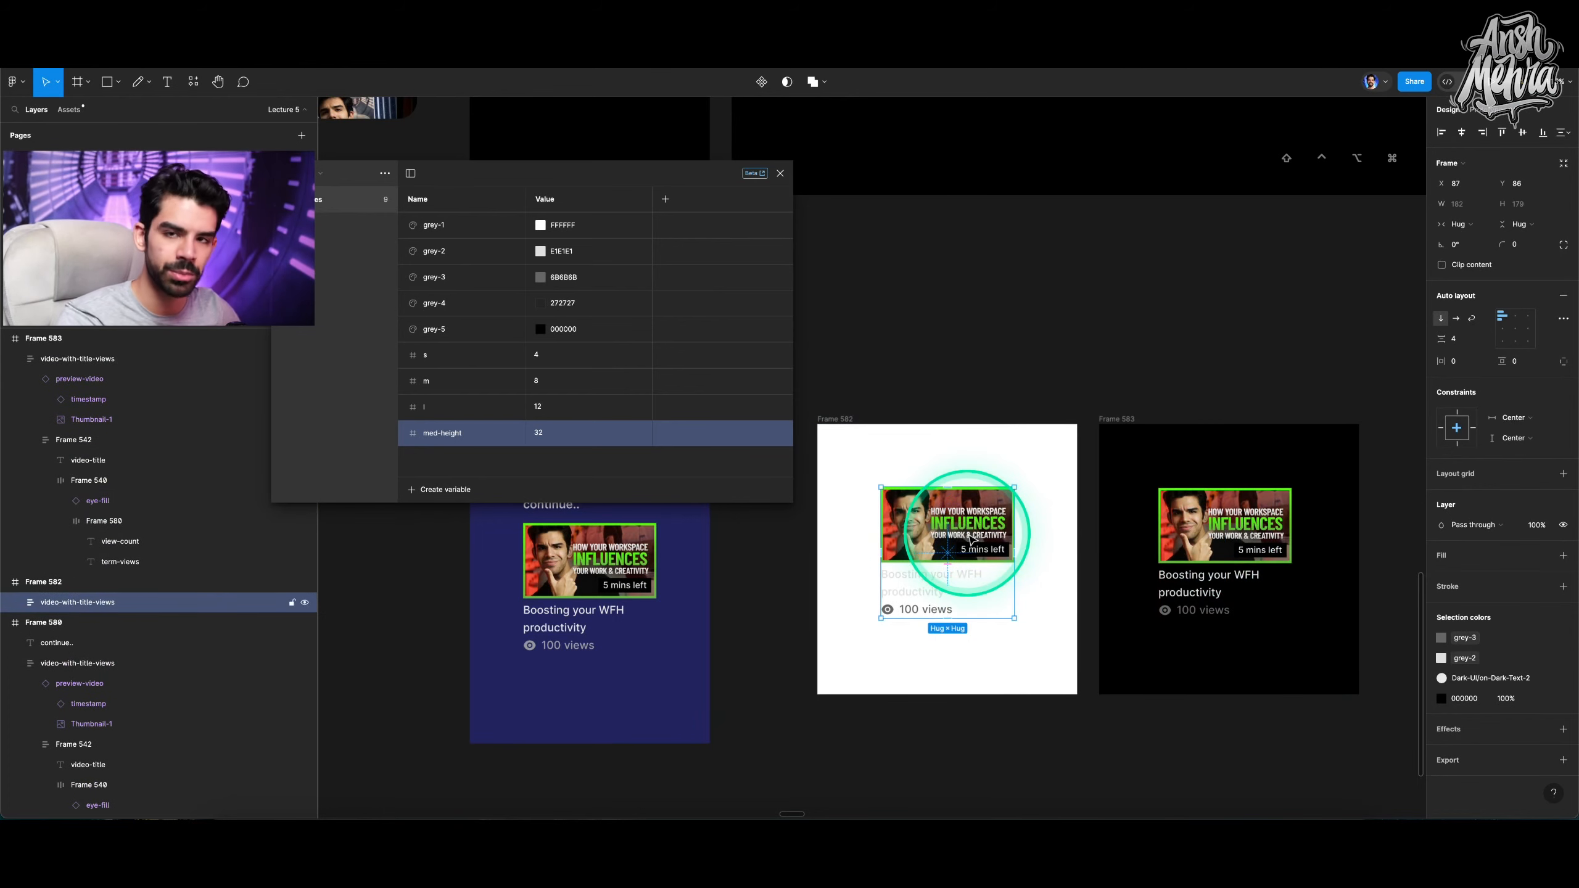
Bind the video title fill in the white frame to the grey-5 variable.
{"action": "double_click", "coordinate": [910, 586]}
{"action": "left_click", "coordinate": [1466, 380]}
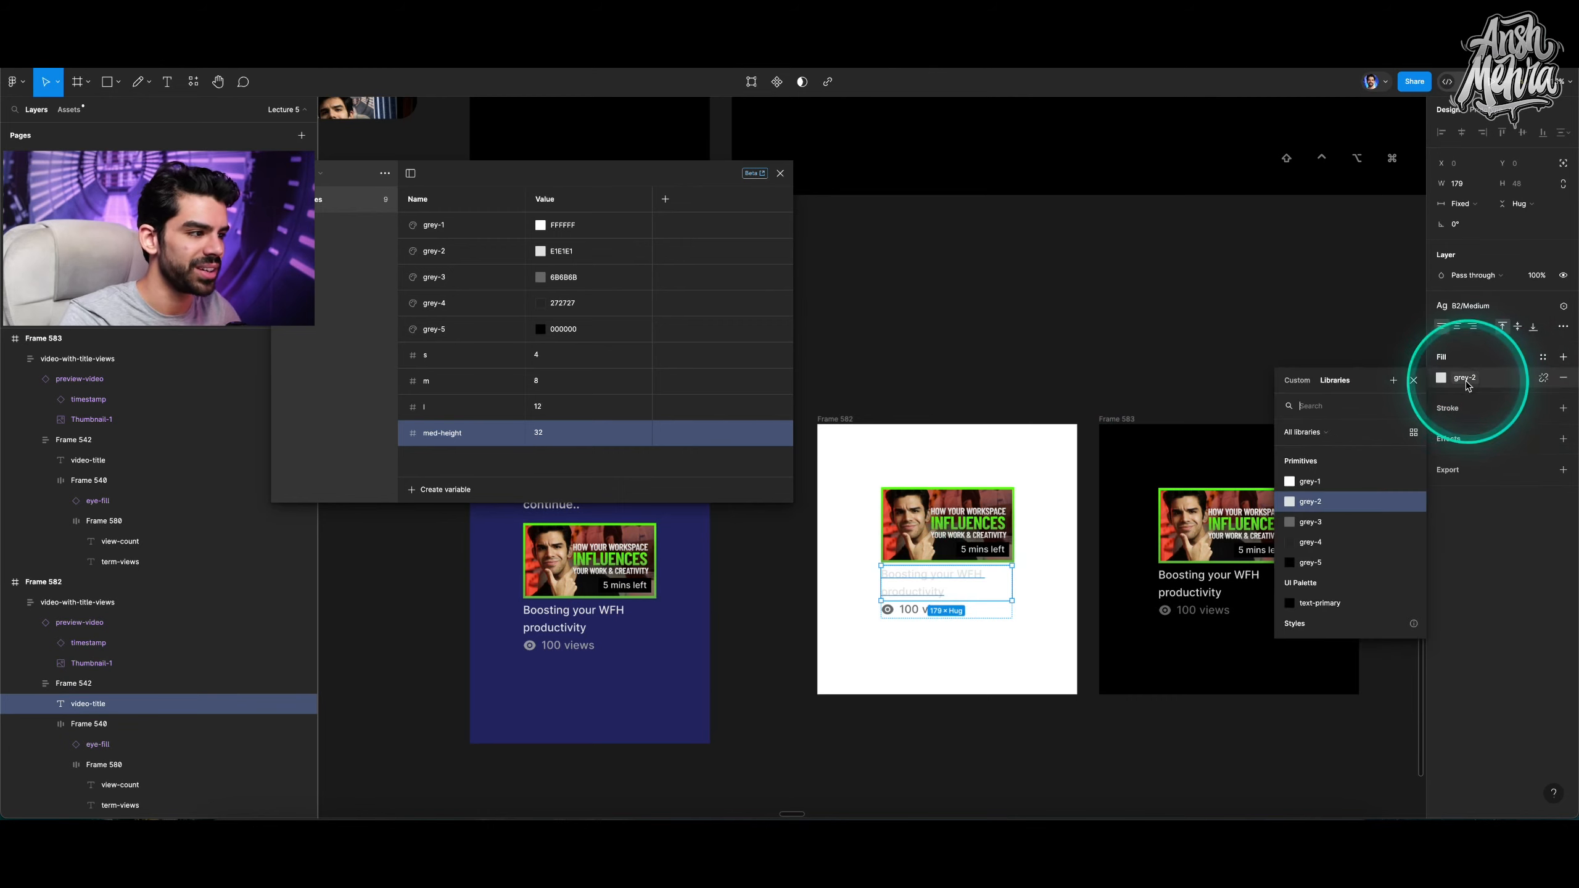
{"action": "left_click", "coordinate": [1321, 563]}
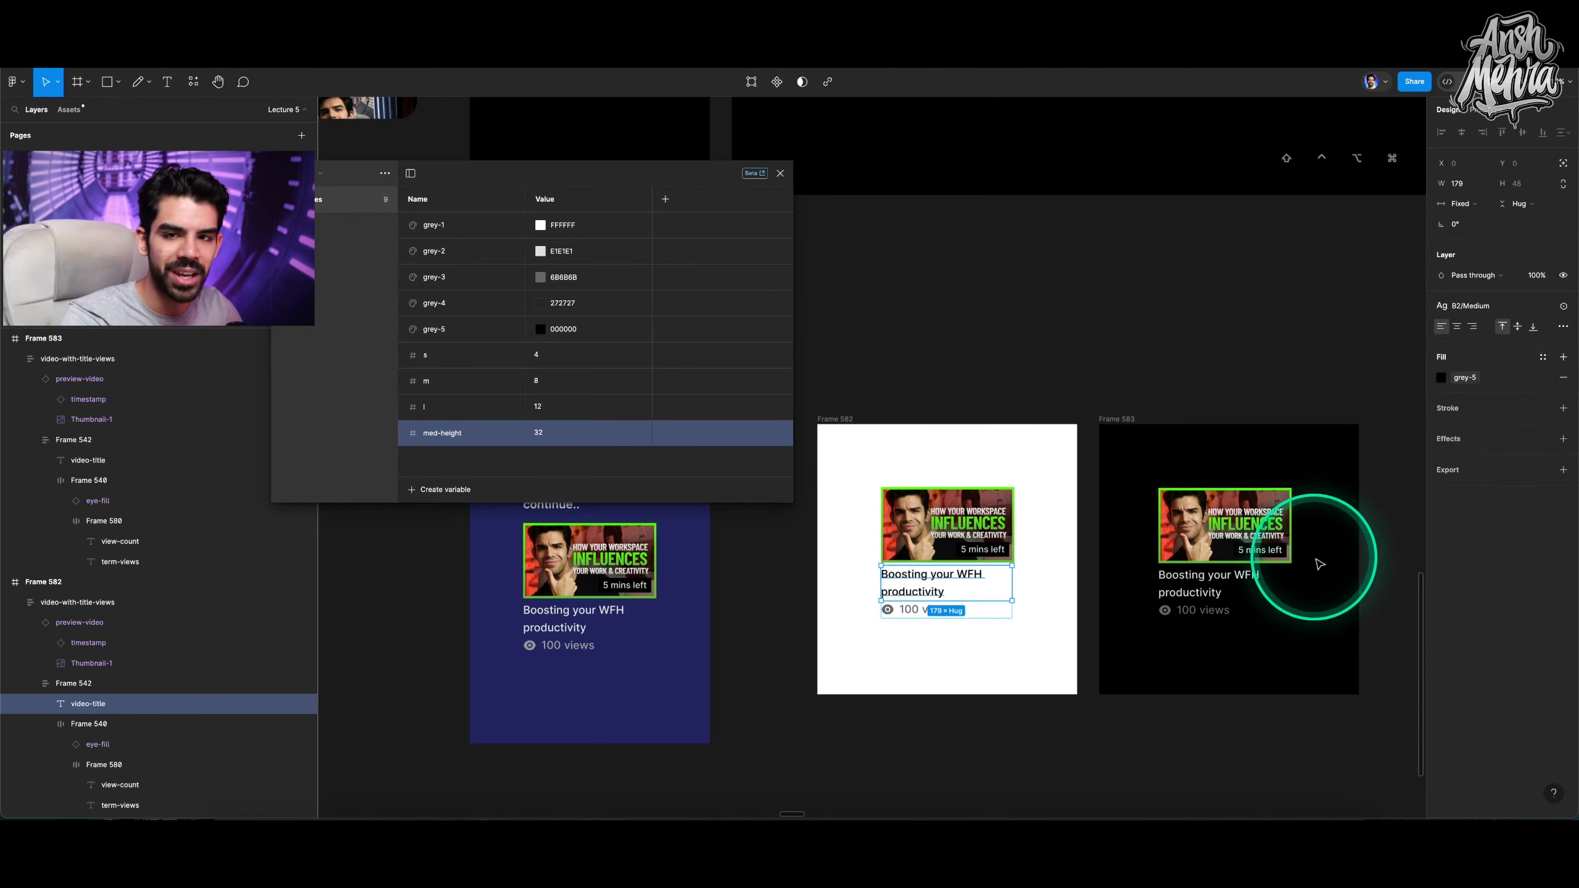
{"action": "key", "text": "super+z"}
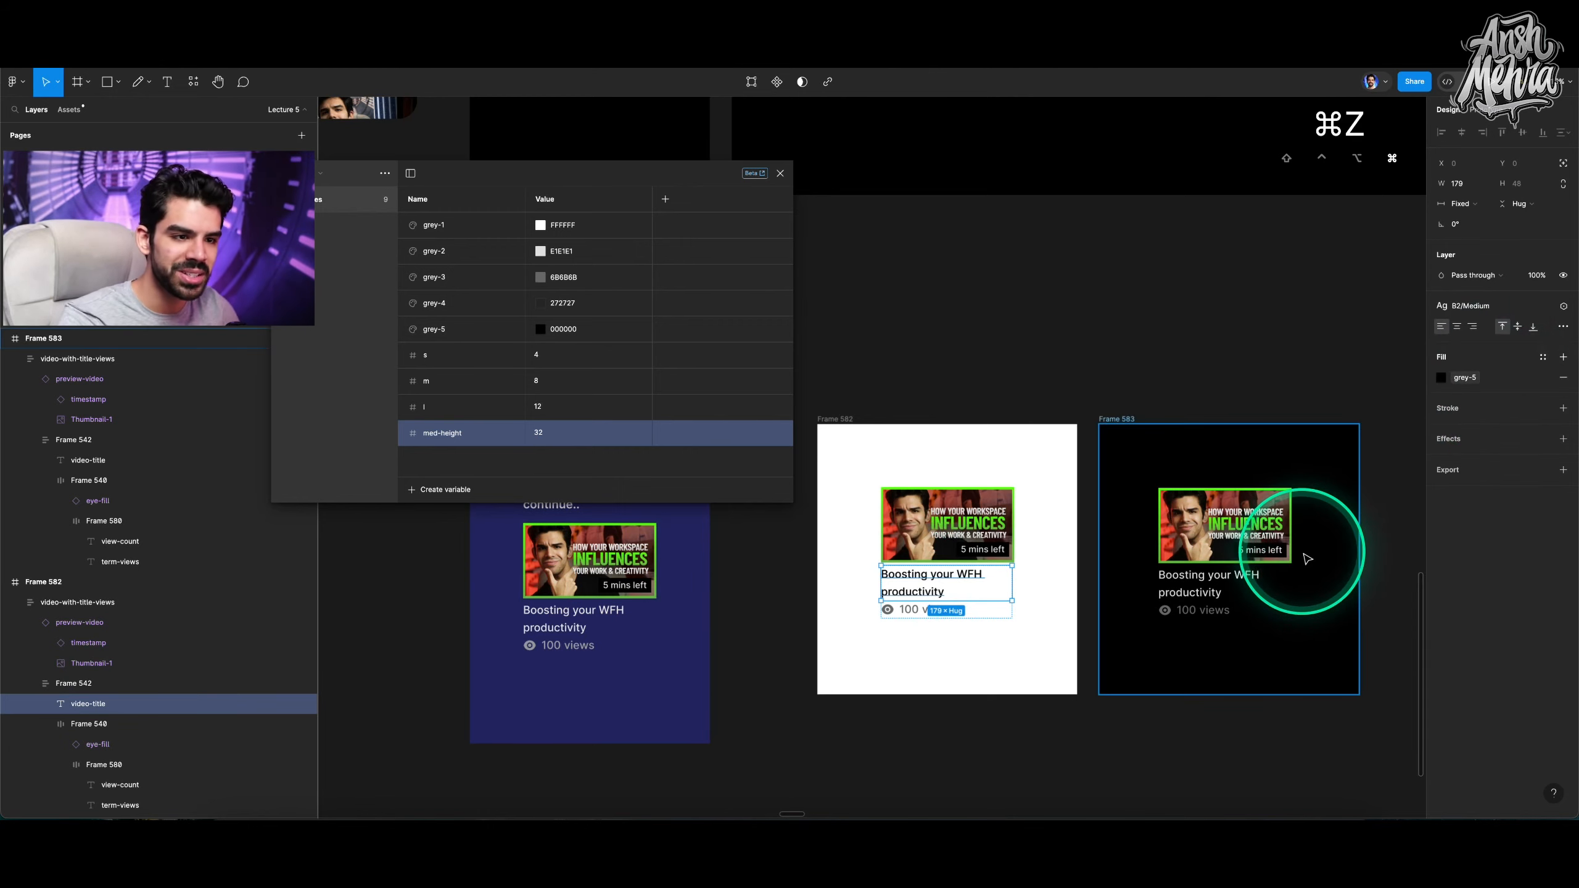
{"action": "left_click", "coordinate": [1461, 377]}
{"action": "left_click", "coordinate": [1323, 565]}
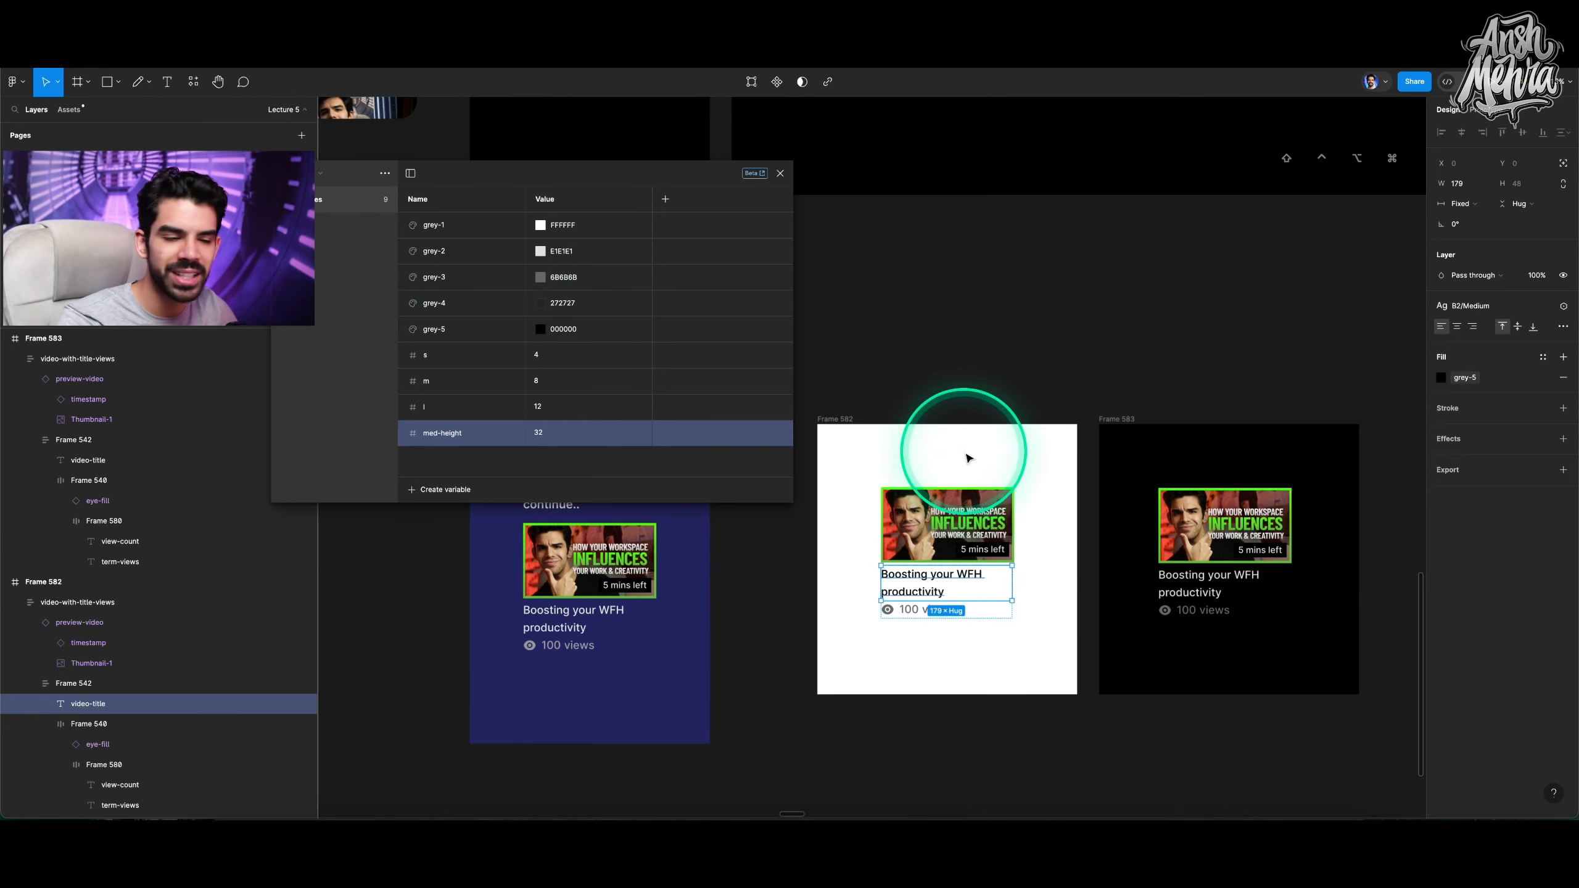
Create a new colour variable named text-sec in the UI Palette collection.
{"action": "left_click", "coordinate": [315, 182]}
{"action": "left_click", "coordinate": [315, 188]}
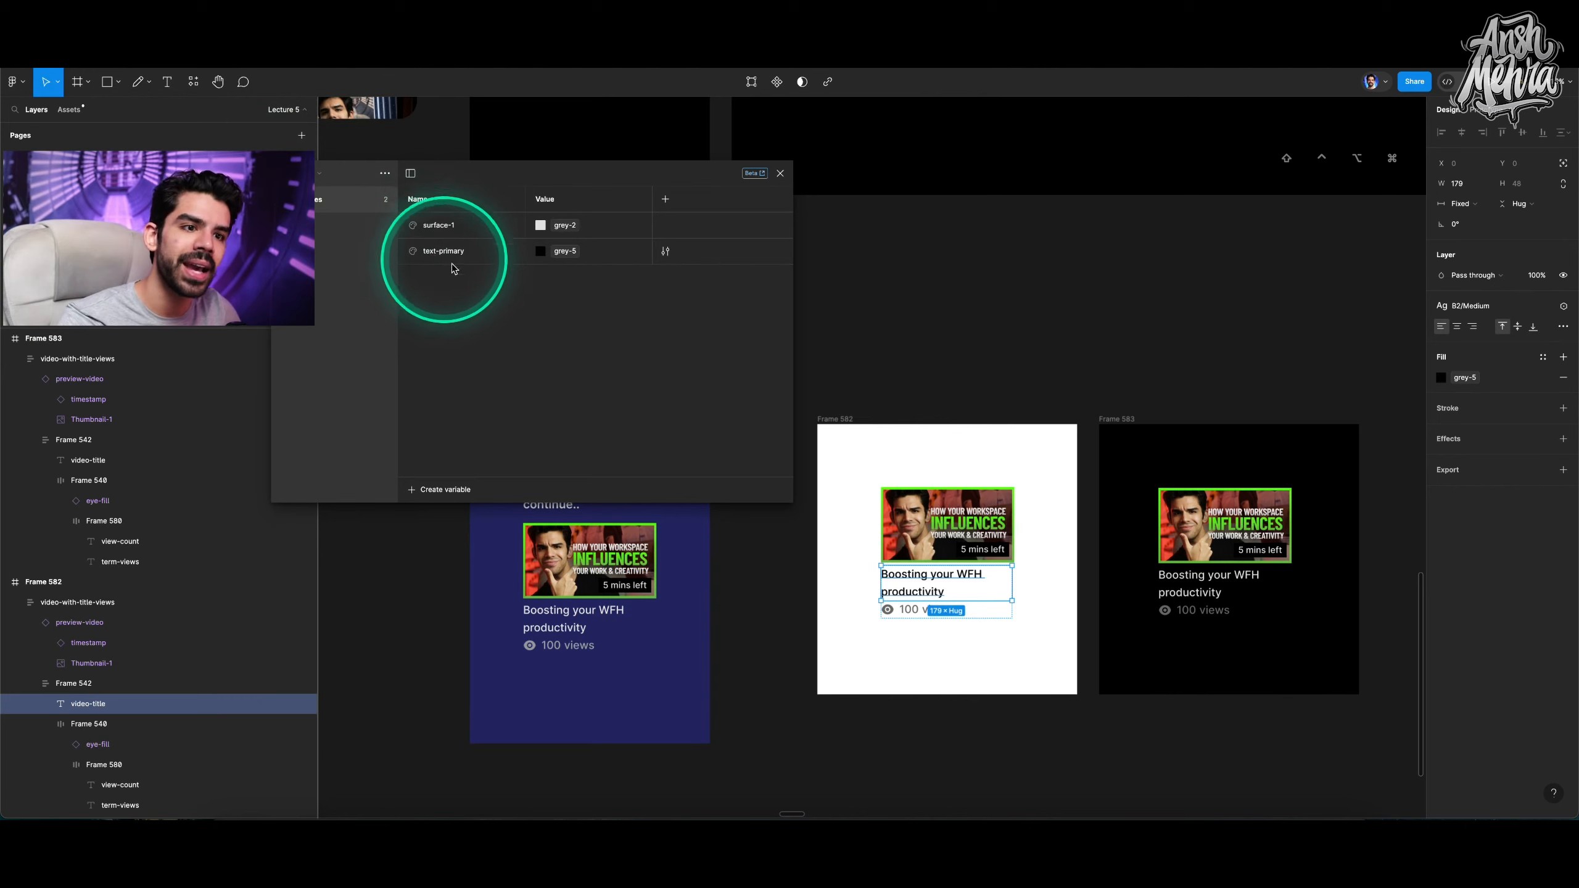
{"action": "left_click", "coordinate": [443, 489]}
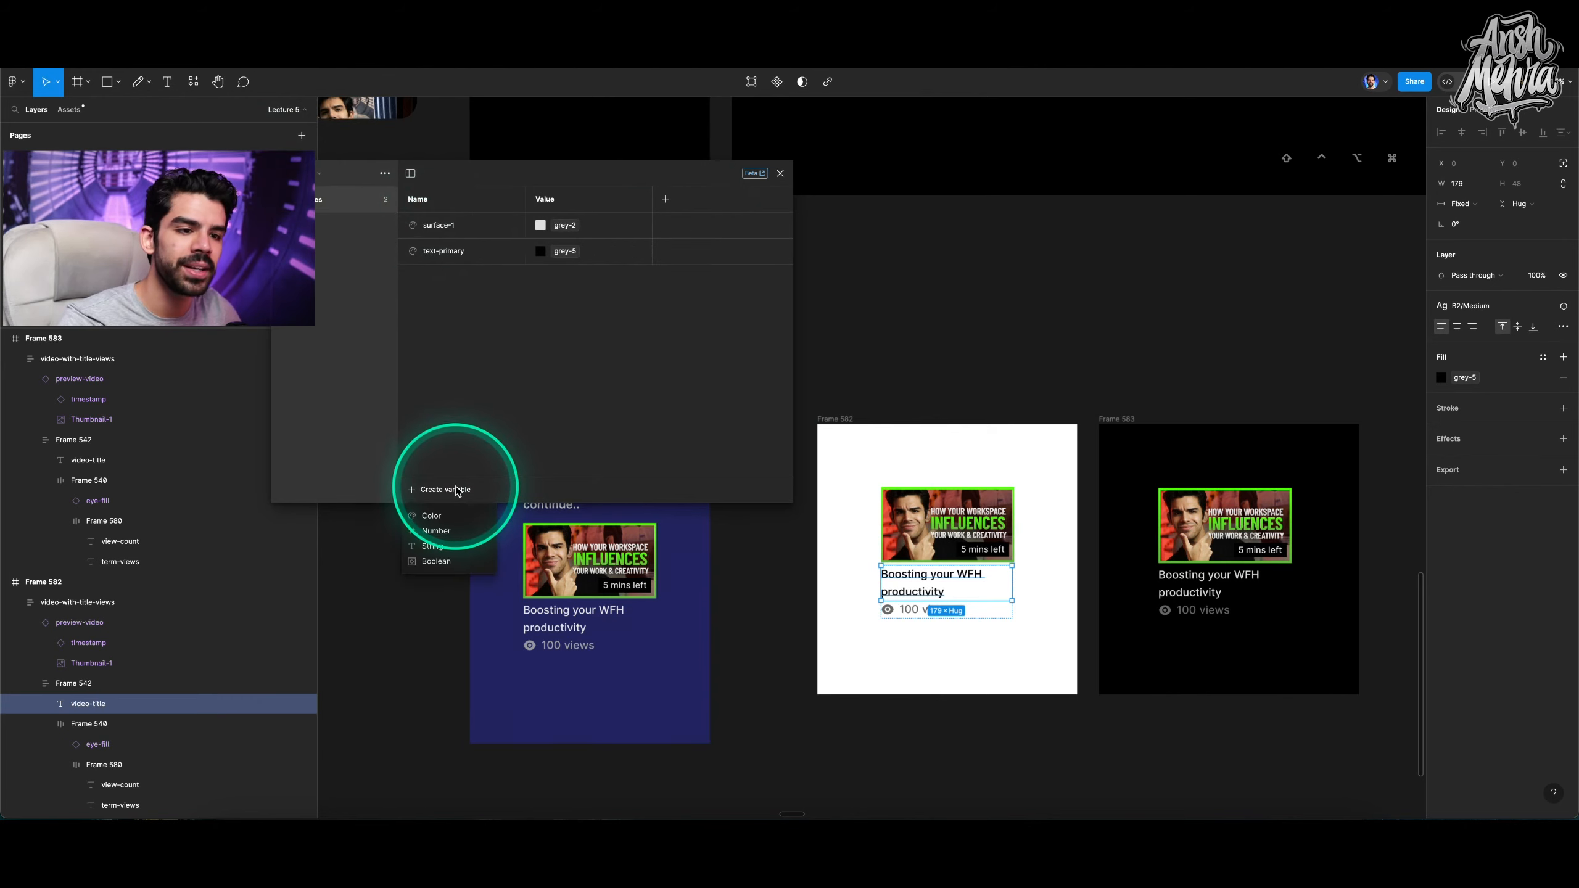
{"action": "left_click", "coordinate": [448, 515]}
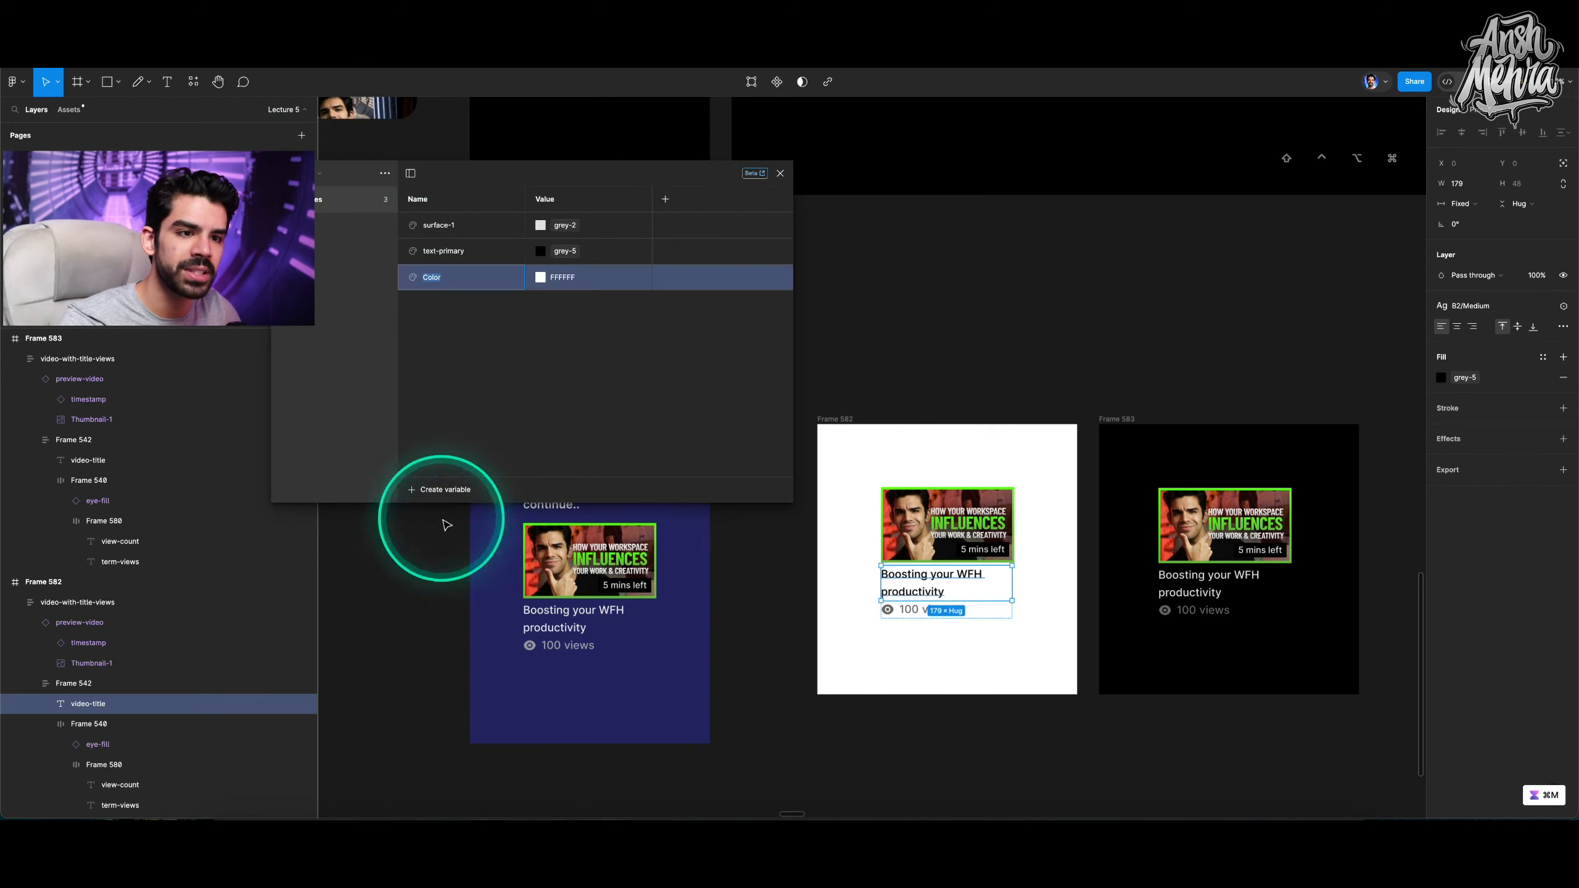
{"action": "type", "text": "textseconda"}
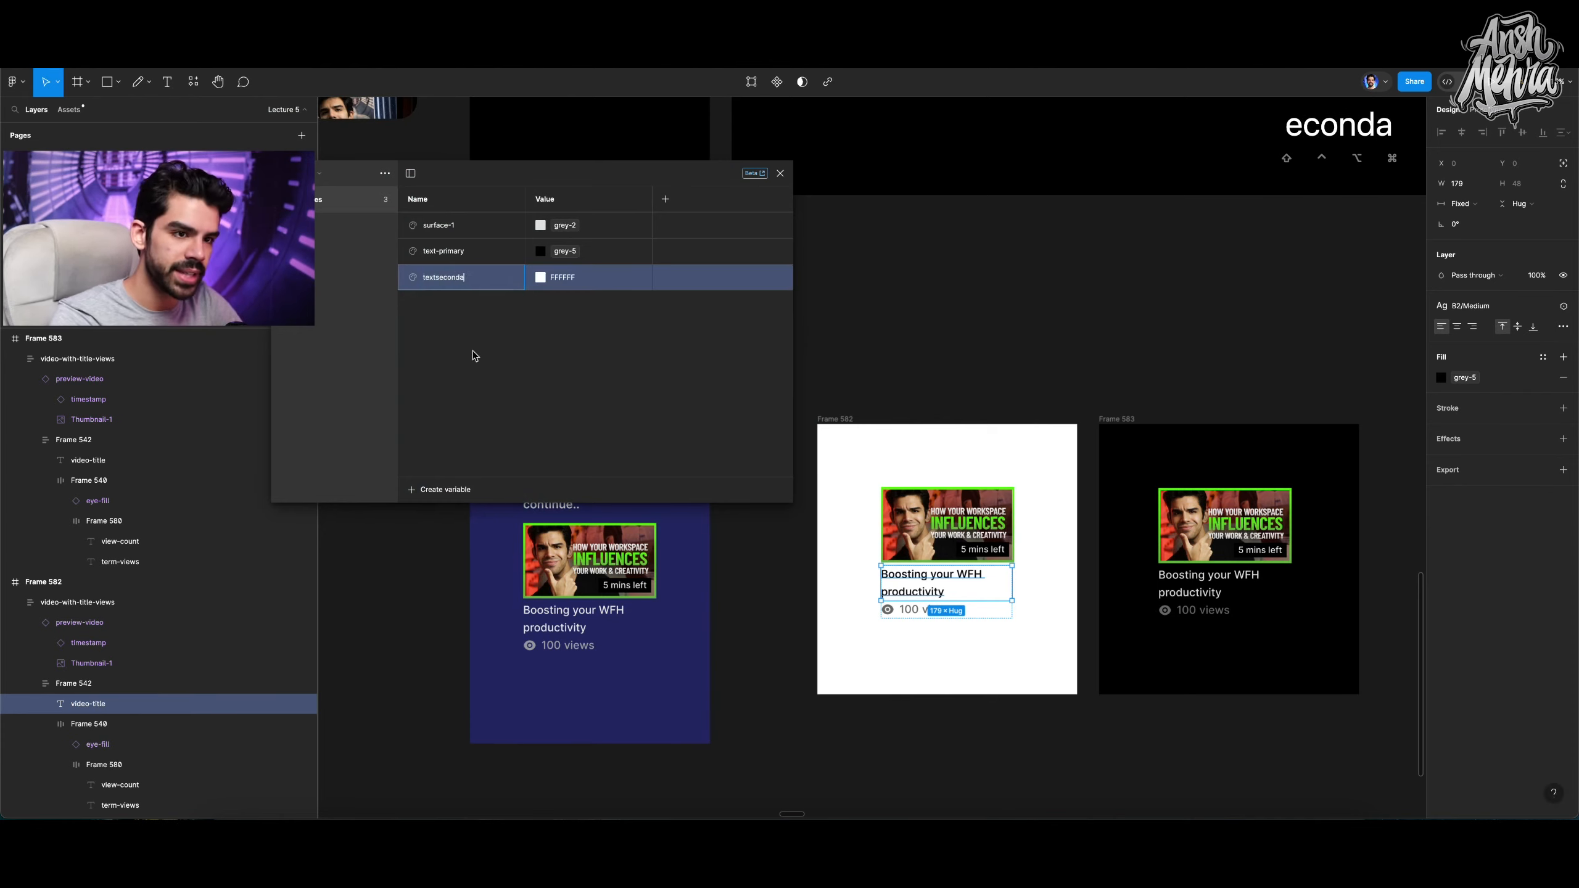
{"action": "key", "text": "super+a"}
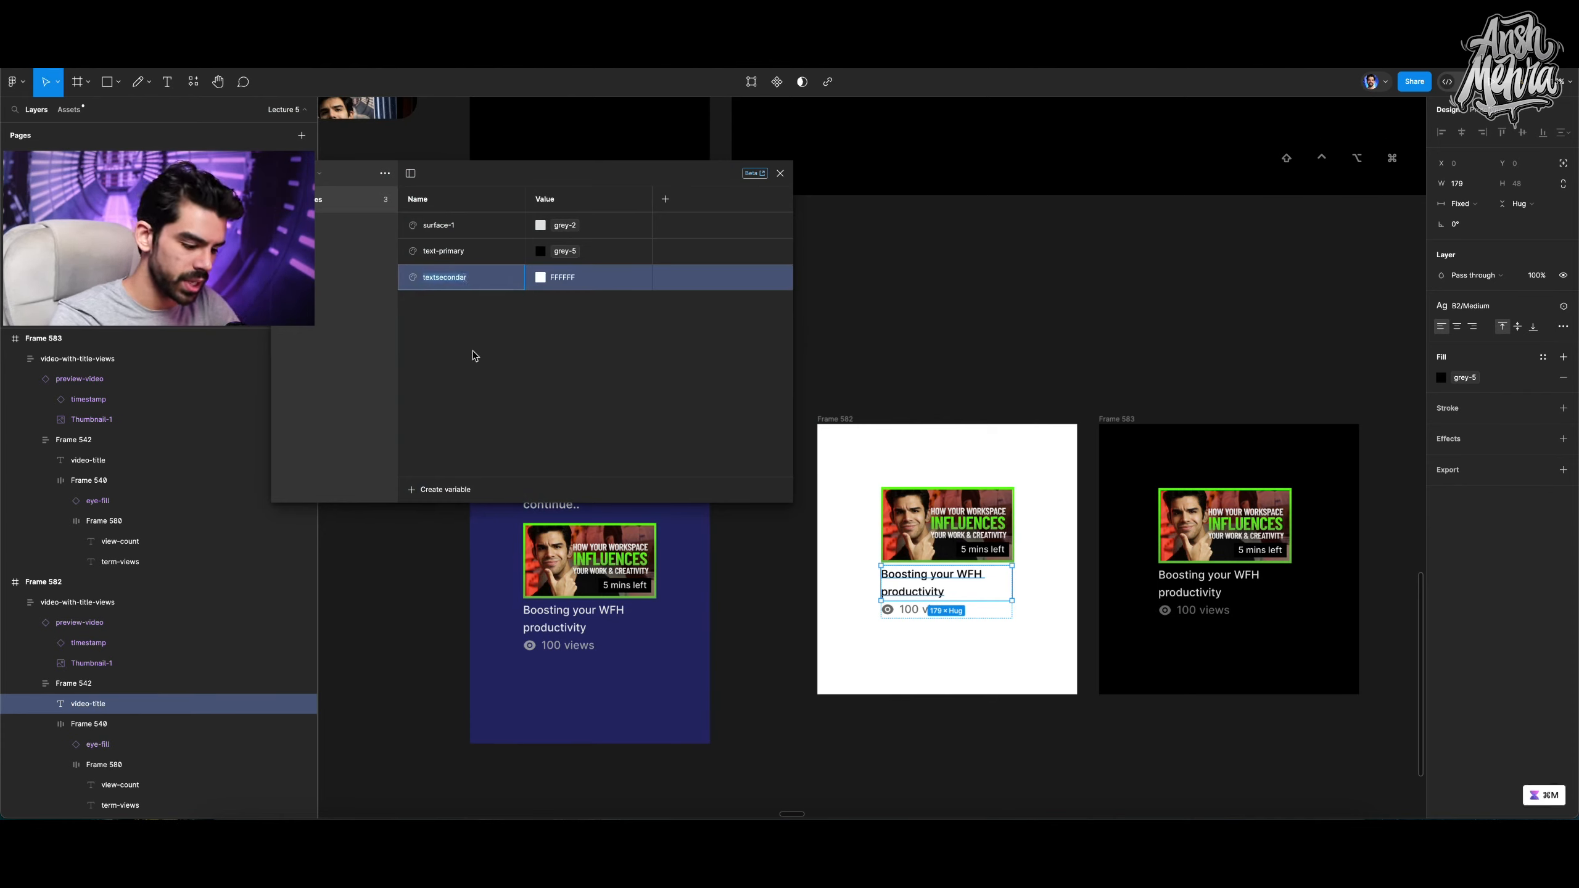
{"action": "type", "text": "text-s"}
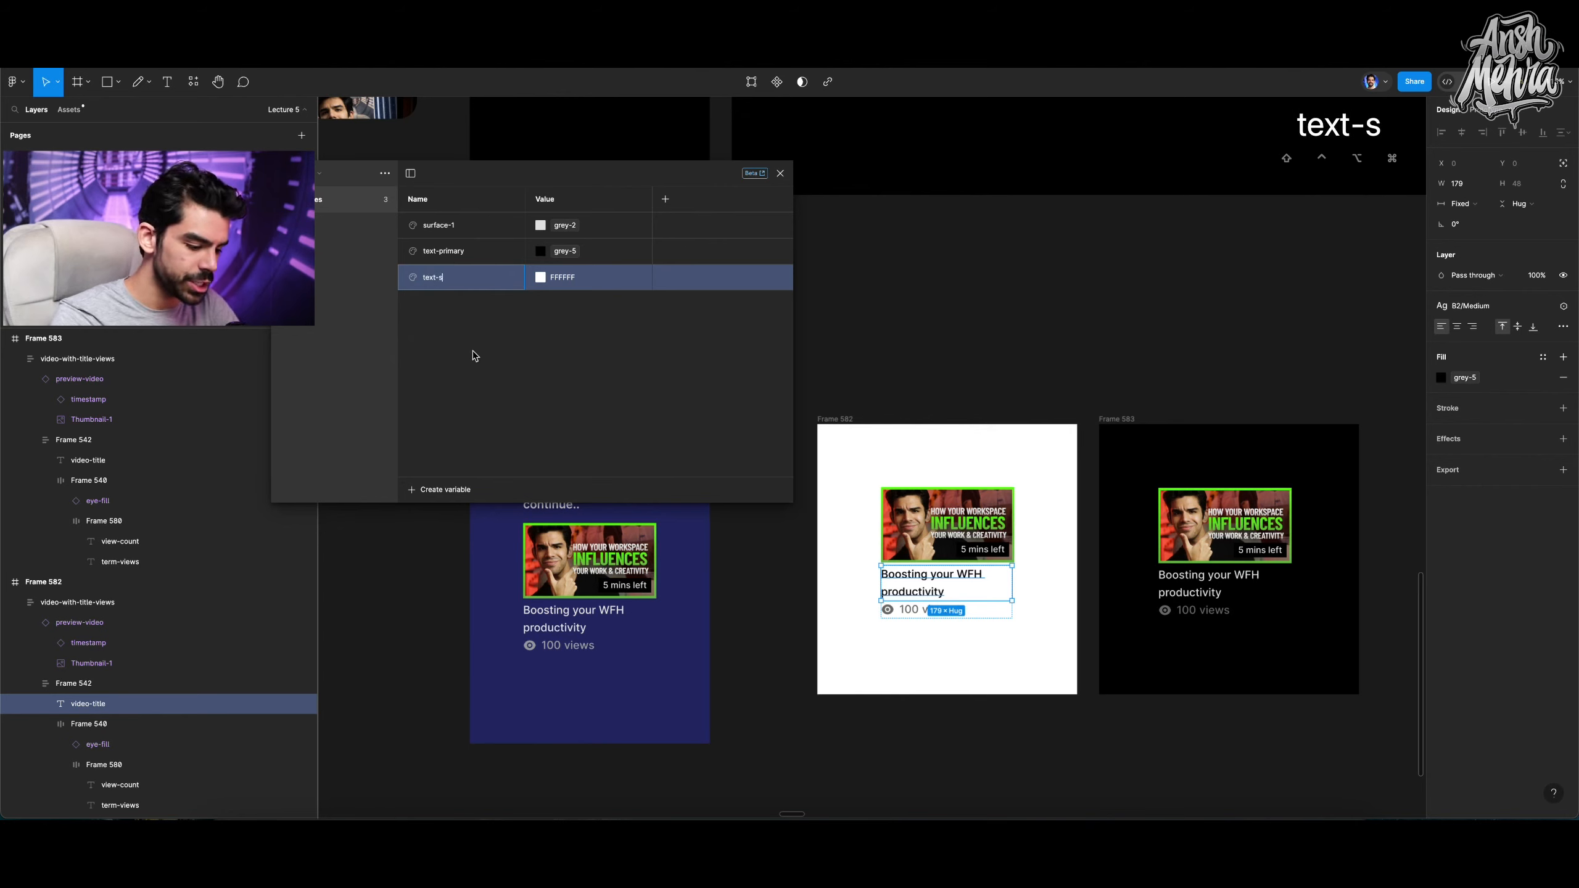
{"action": "type", "text": "ec"}
{"action": "key", "text": "Return"}
Alias the text-sec variable's value to the grey-3 primitive.
{"action": "right_click", "coordinate": [548, 280]}
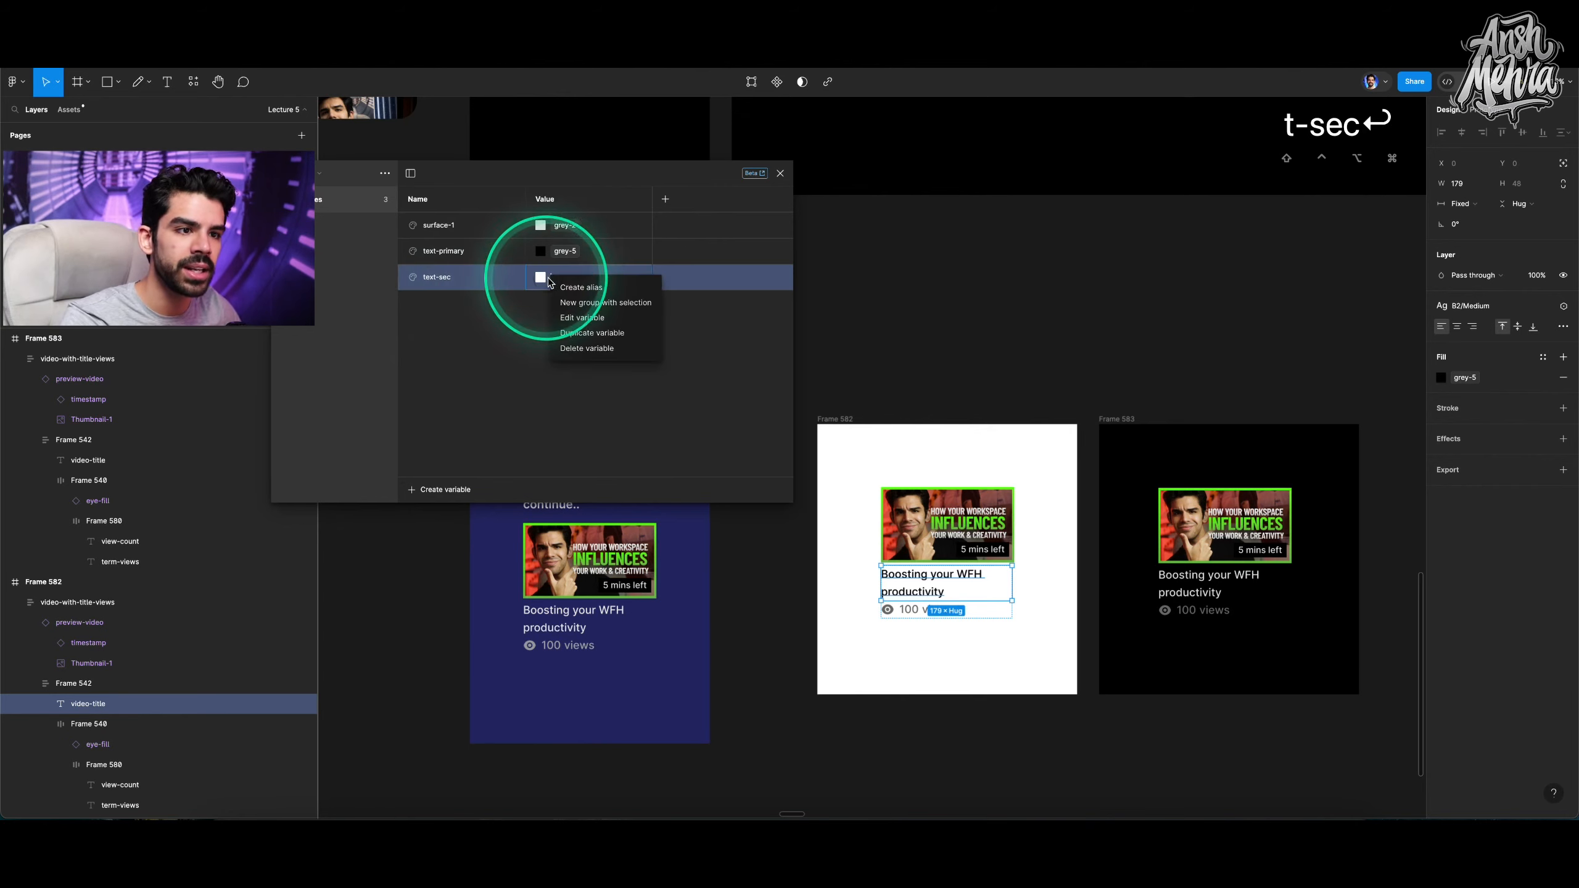
{"action": "left_click", "coordinate": [575, 286]}
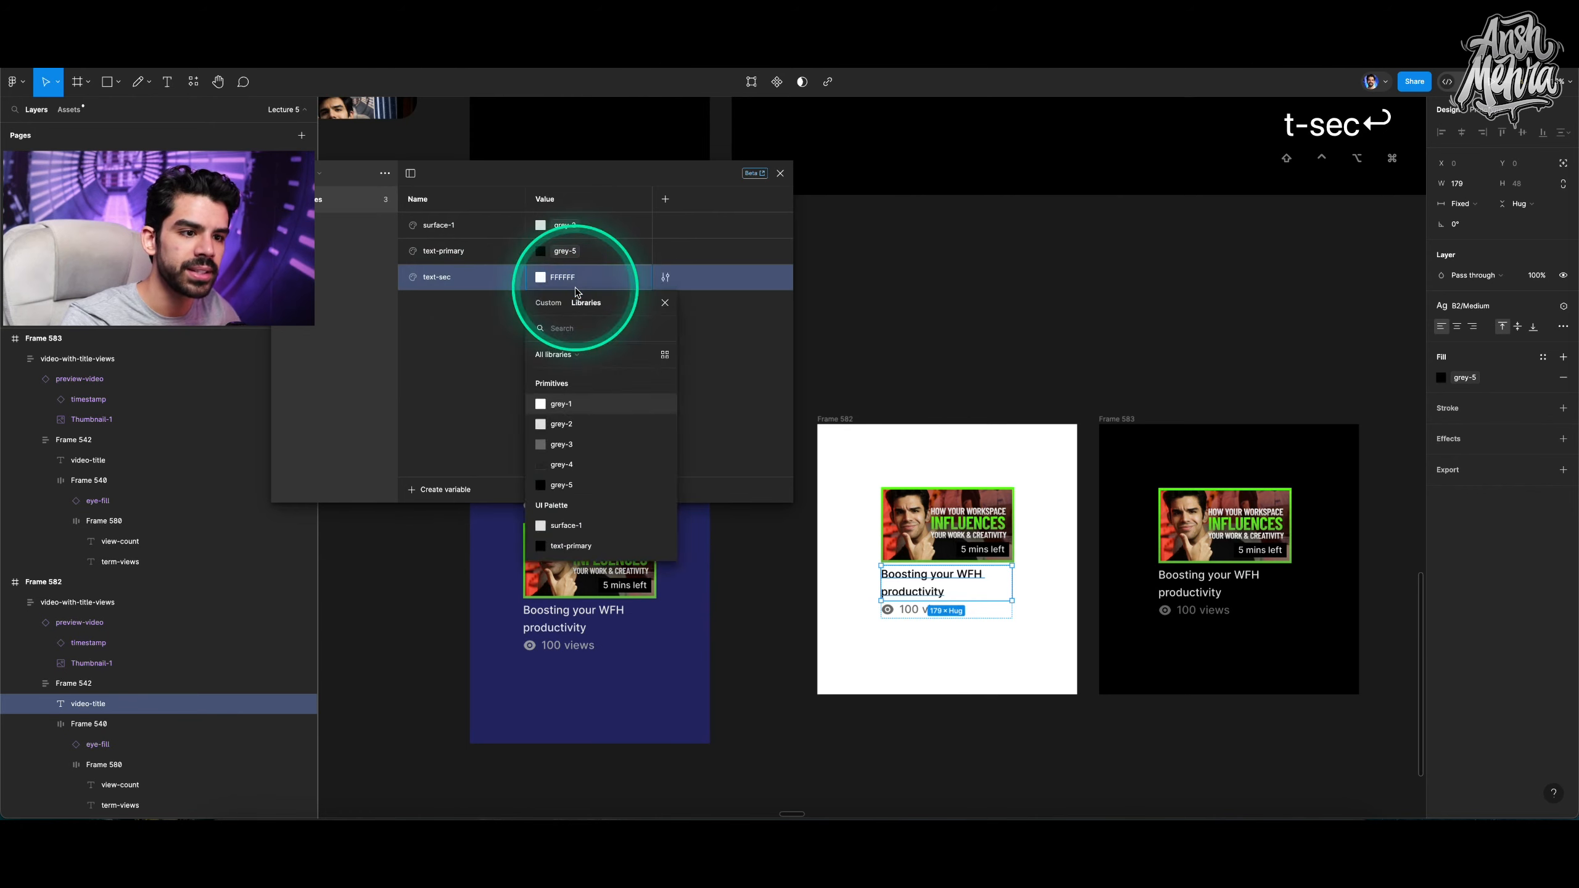
{"action": "left_click", "coordinate": [563, 446]}
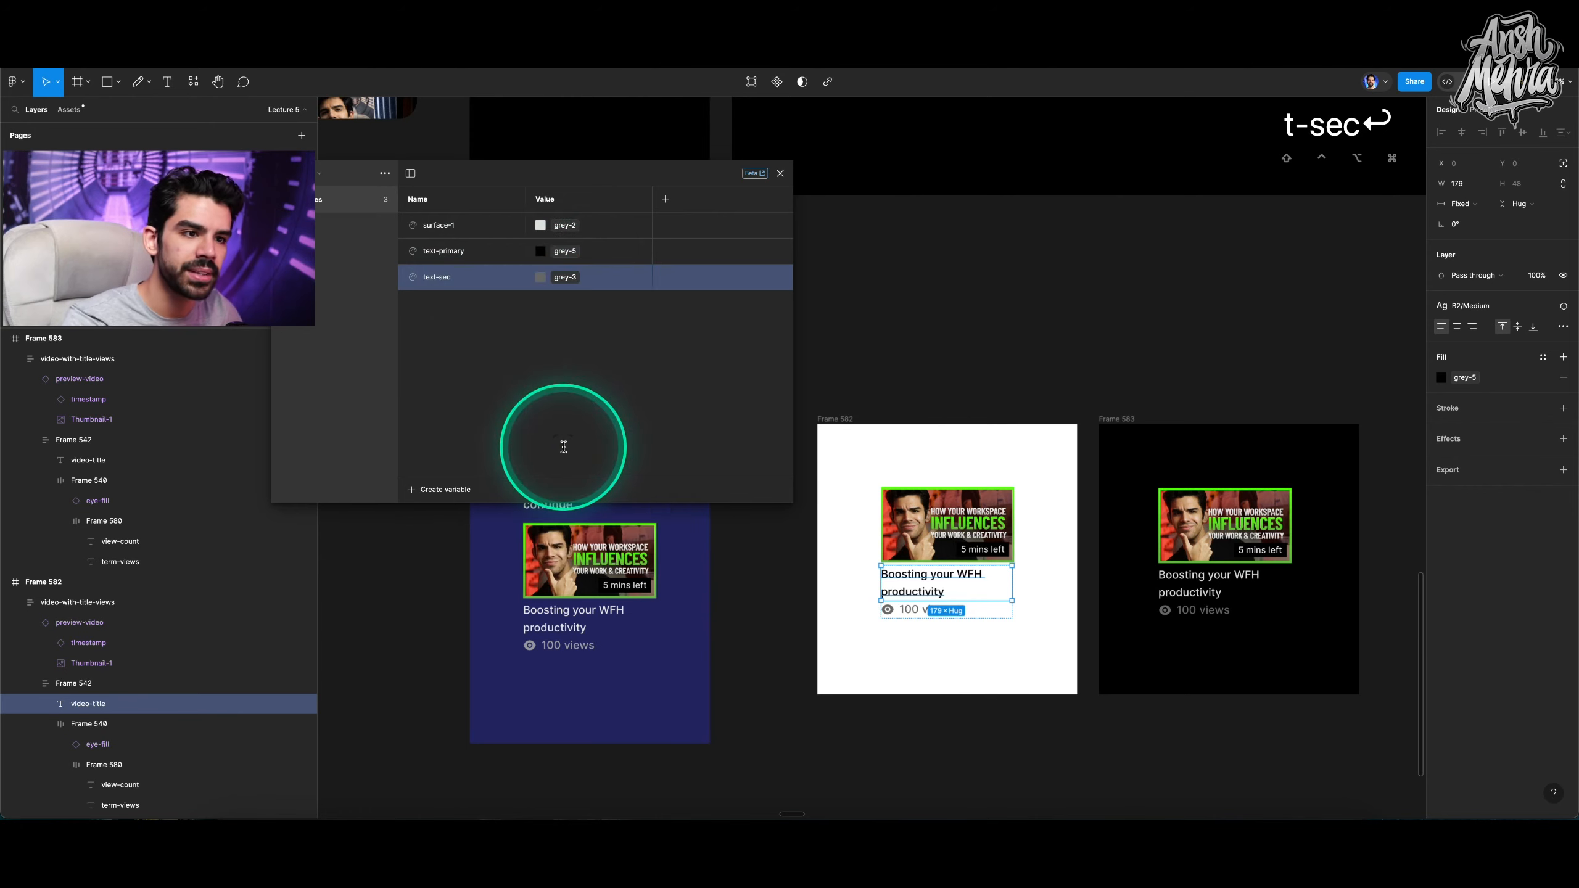
{"action": "right_click", "coordinate": [559, 280]}
{"action": "left_click", "coordinate": [557, 280]}
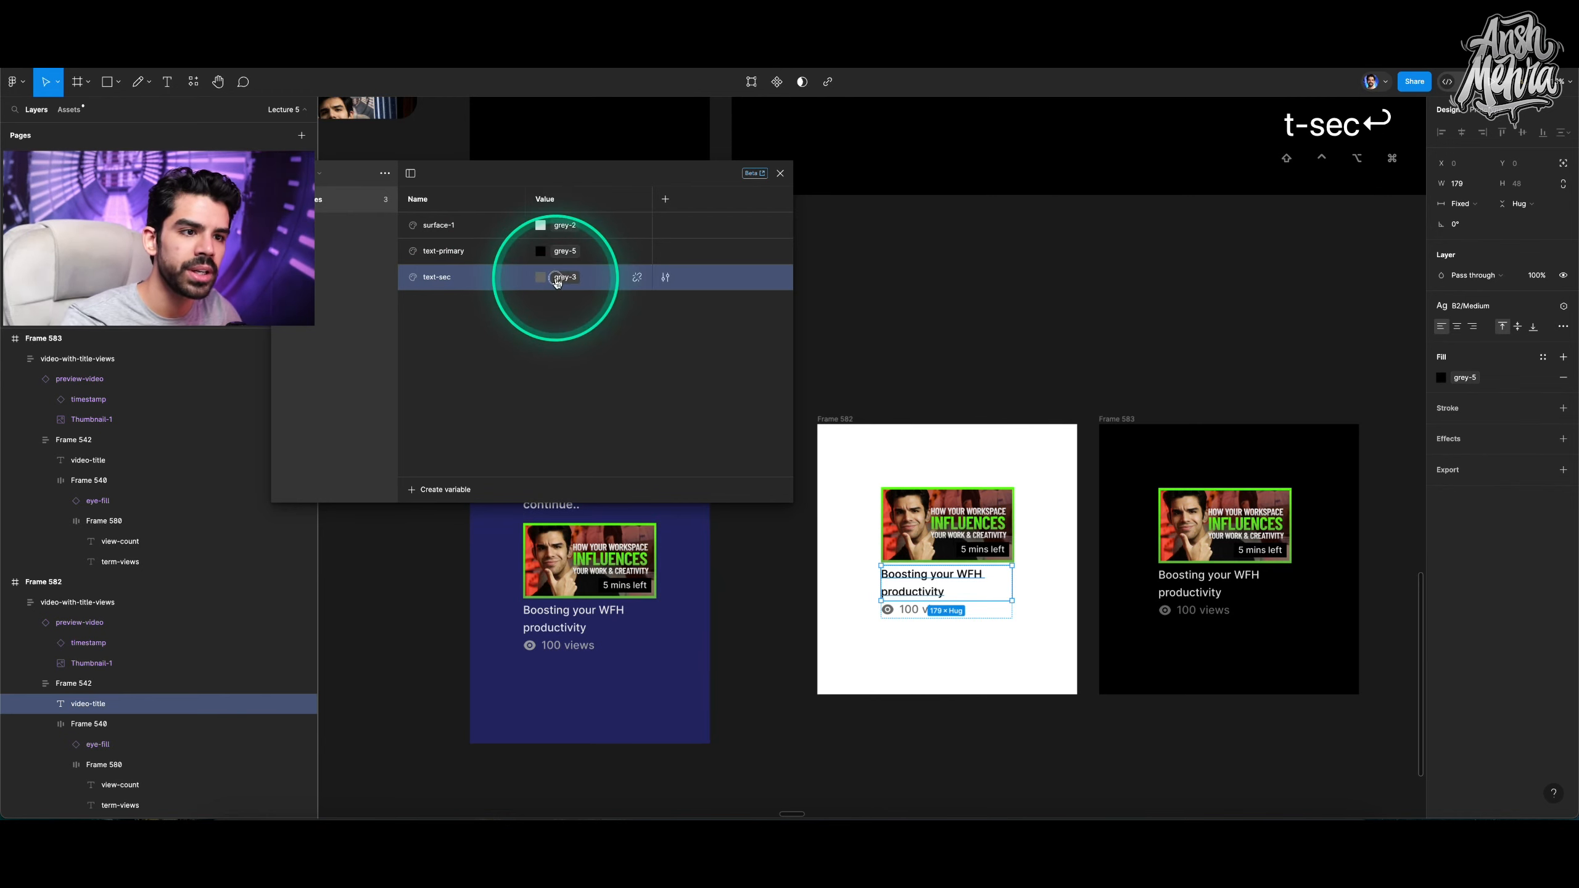
{"action": "left_click", "coordinate": [558, 279]}
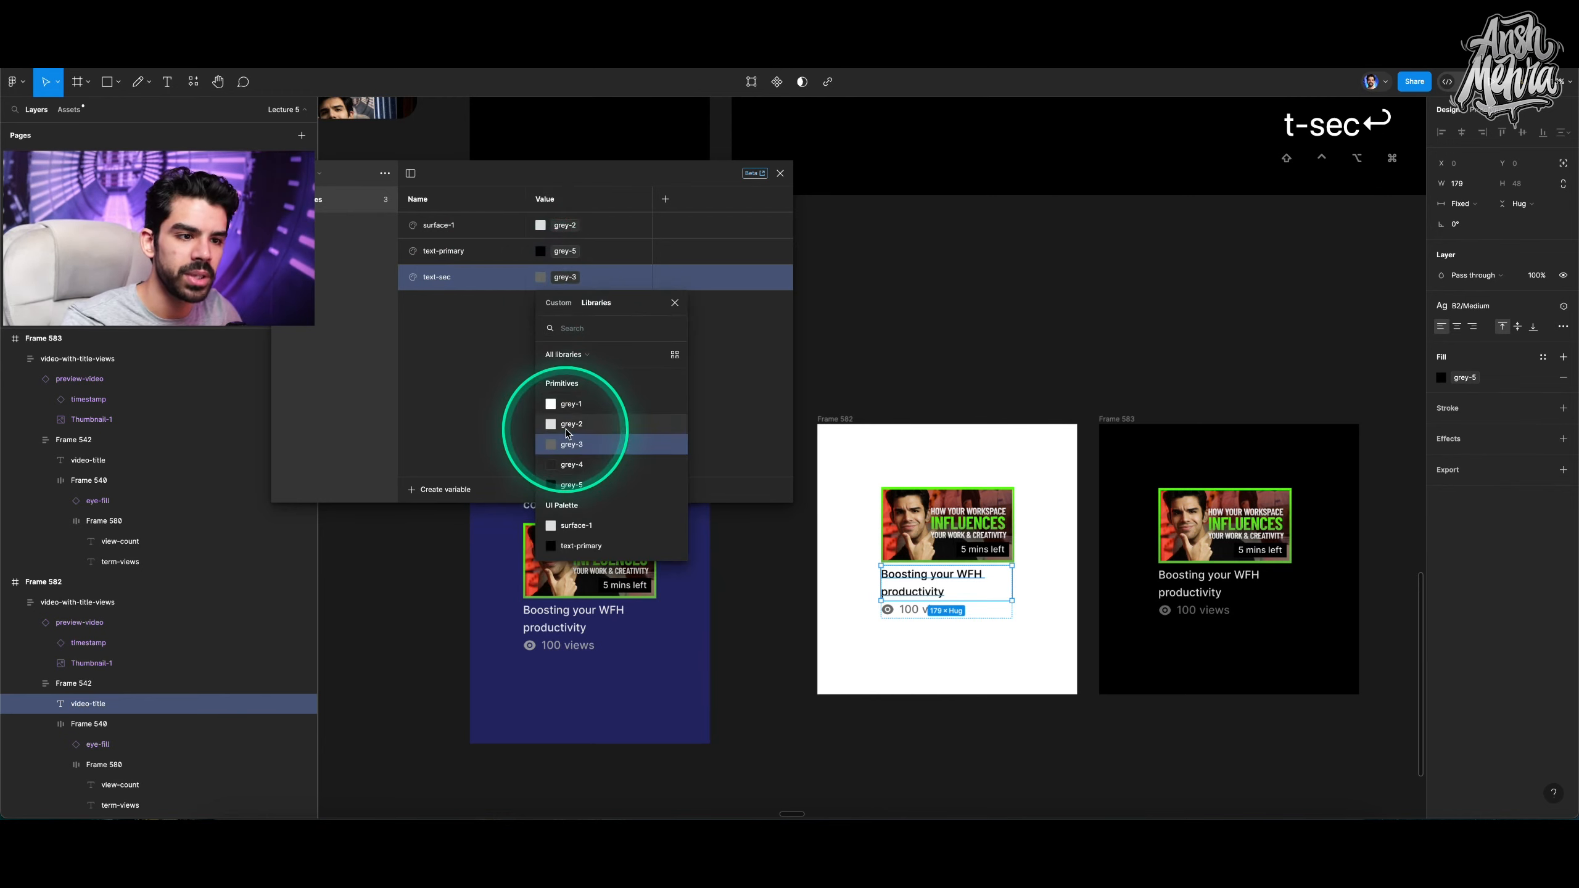
{"action": "left_click", "coordinate": [570, 445]}
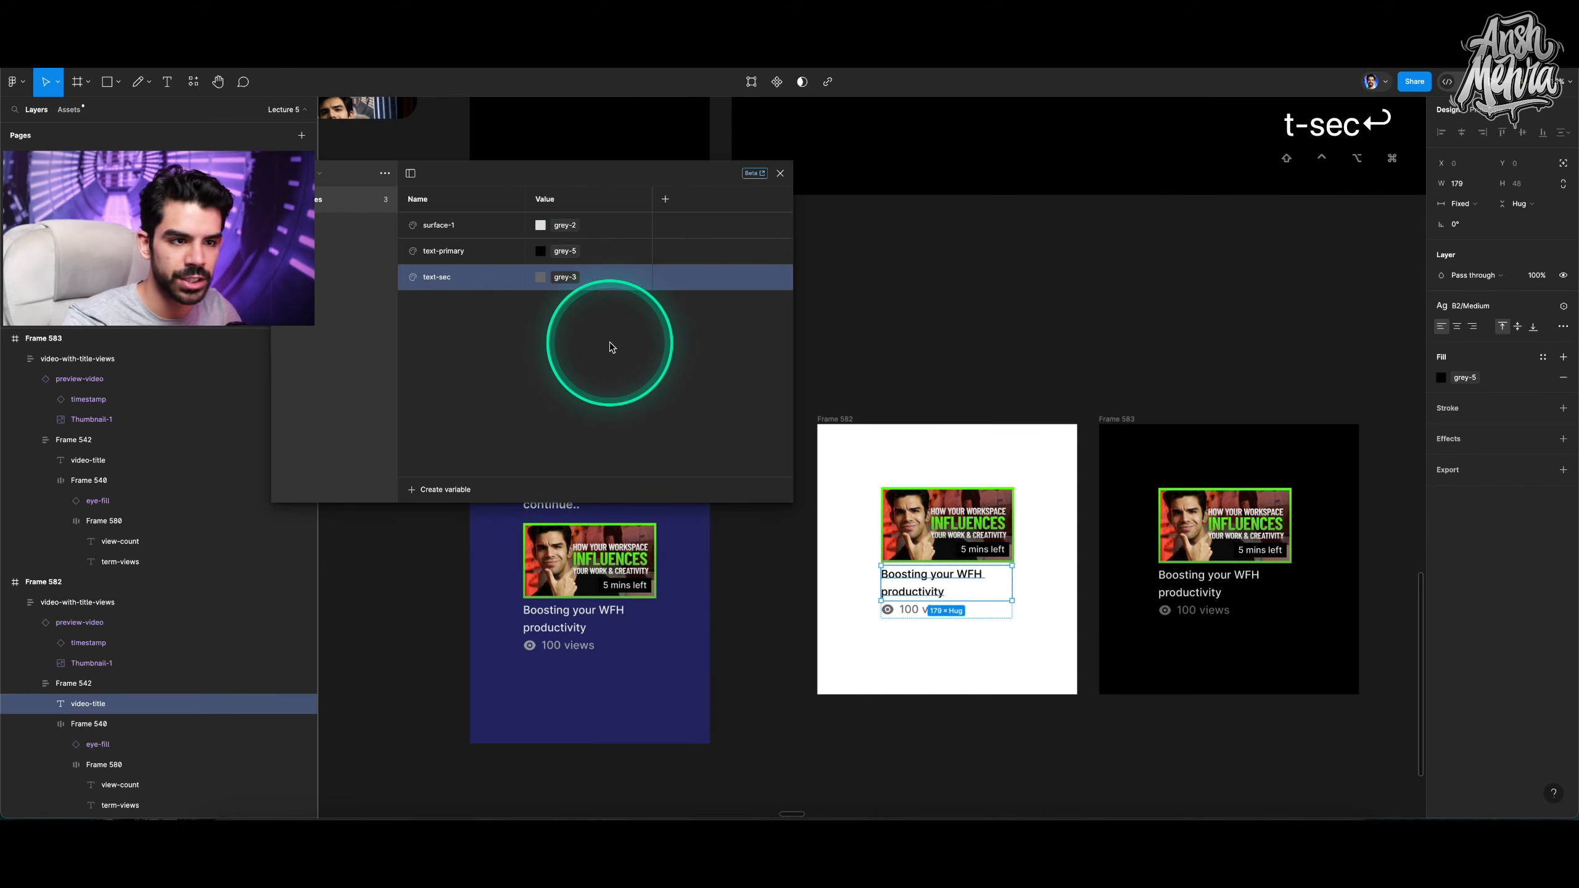
{"action": "left_click", "coordinate": [464, 266]}
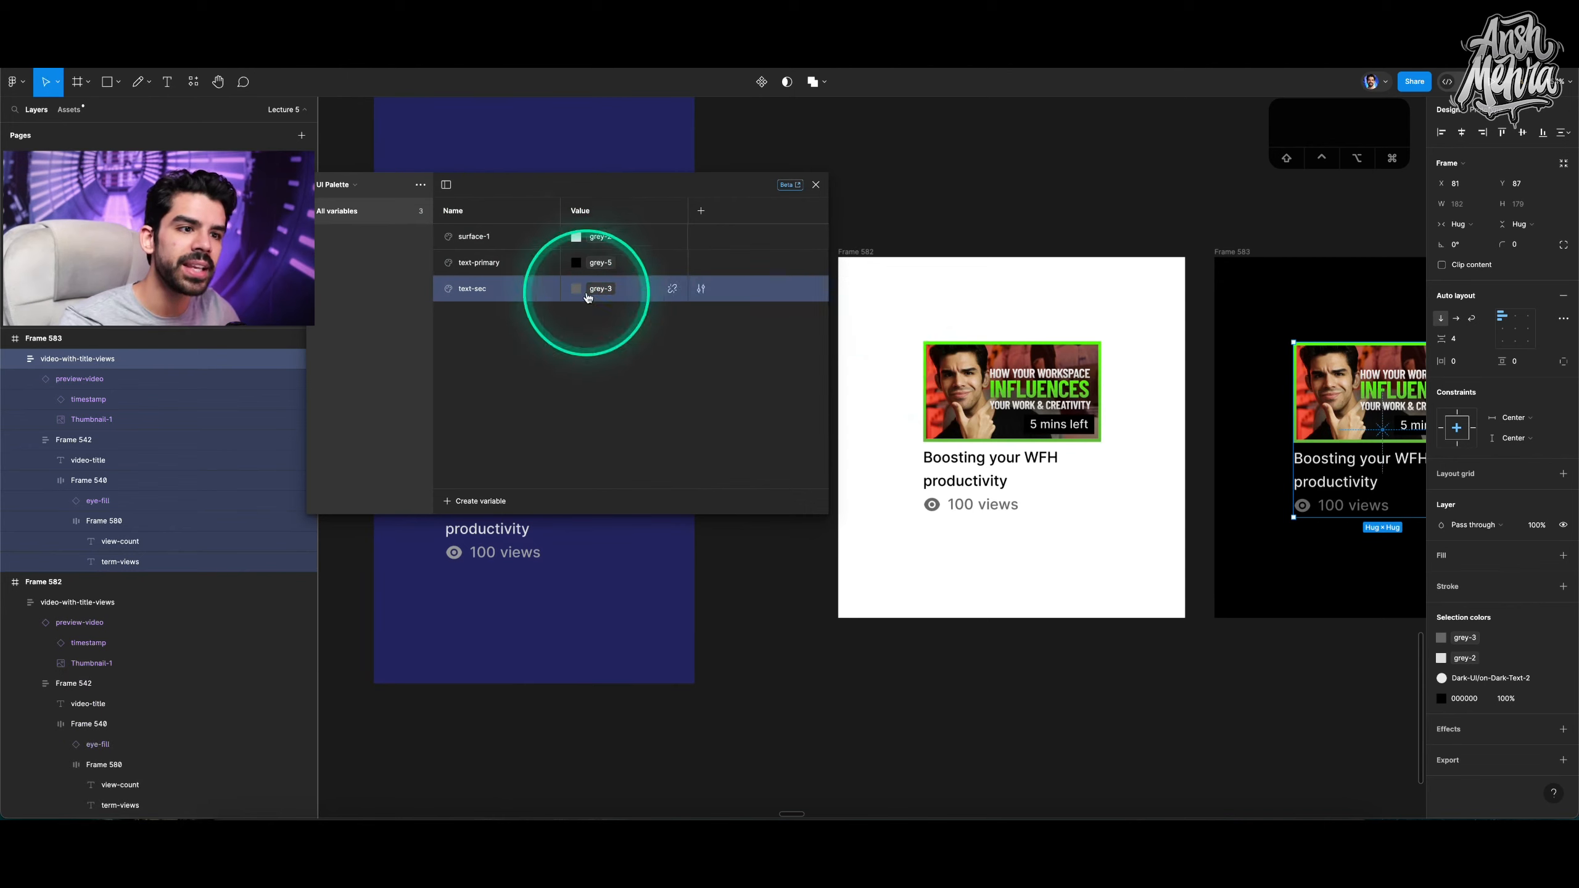
Bind the white frame's video title fill to the text-primary variable.
{"action": "left_click", "coordinate": [963, 467], "text": "super"}
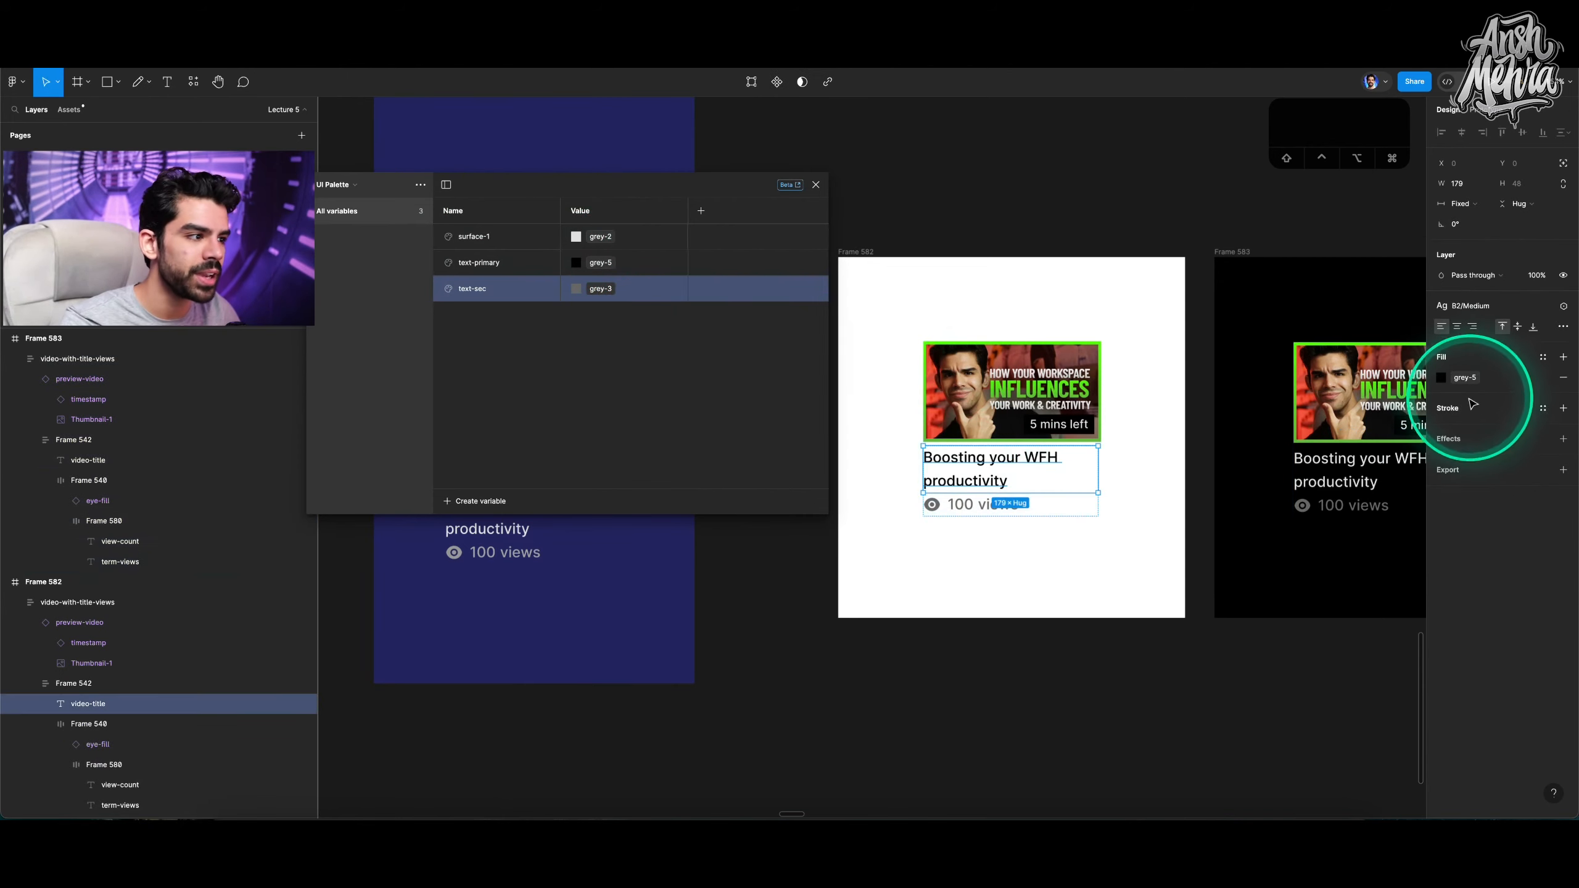
{"action": "left_click", "coordinate": [1466, 377]}
{"action": "left_click", "coordinate": [1336, 594]}
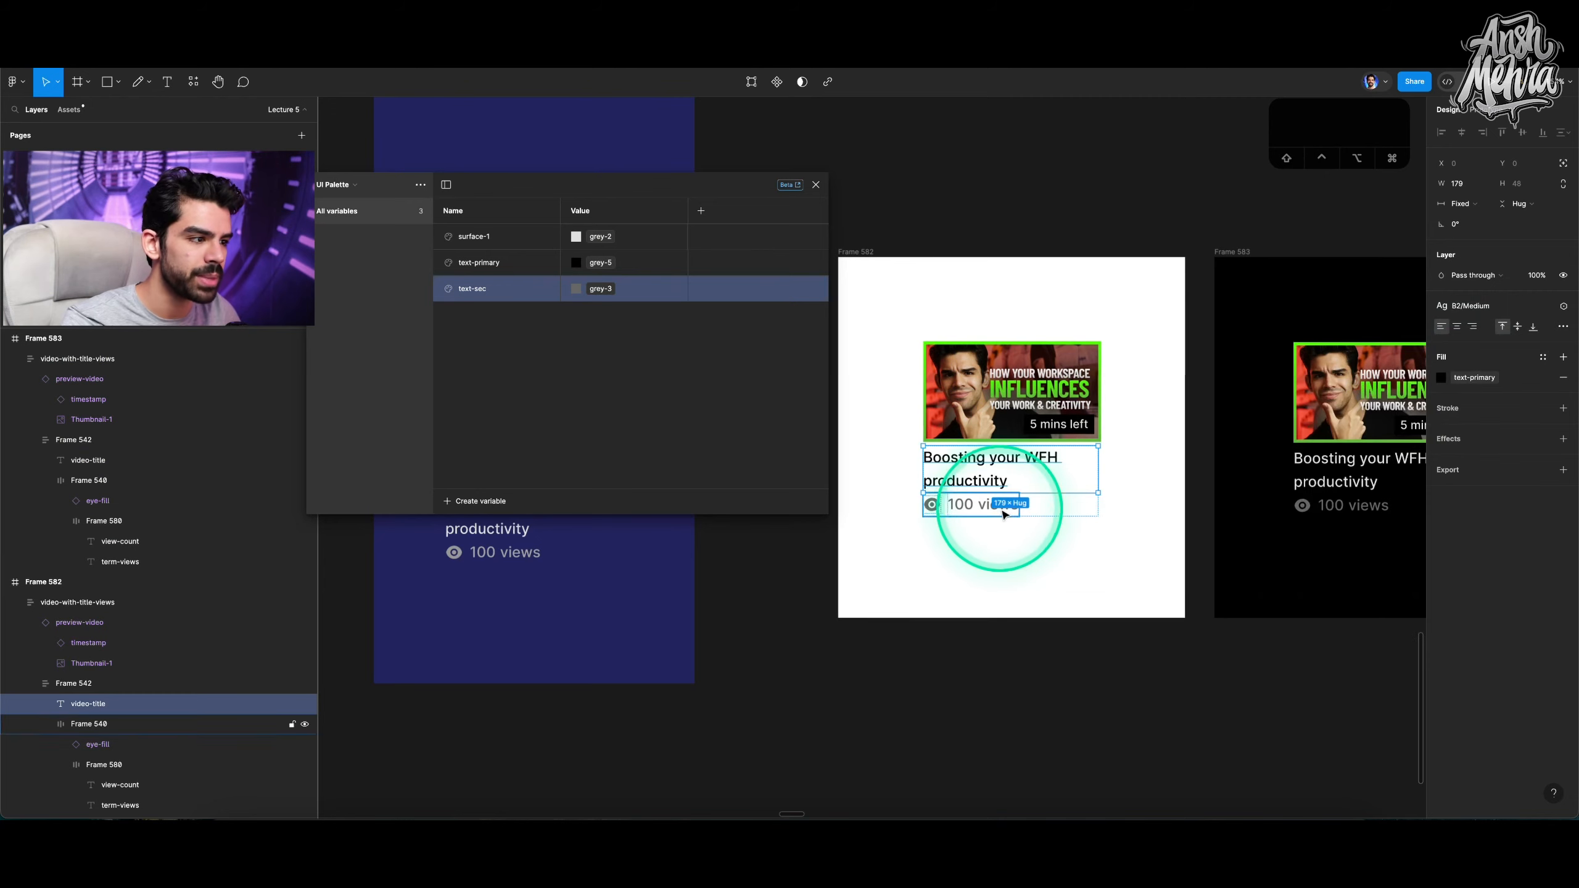
Bind the white frame's view-count row colour to the text-sec variable.
{"action": "left_click", "coordinate": [1003, 514]}
{"action": "left_click", "coordinate": [1441, 556]}
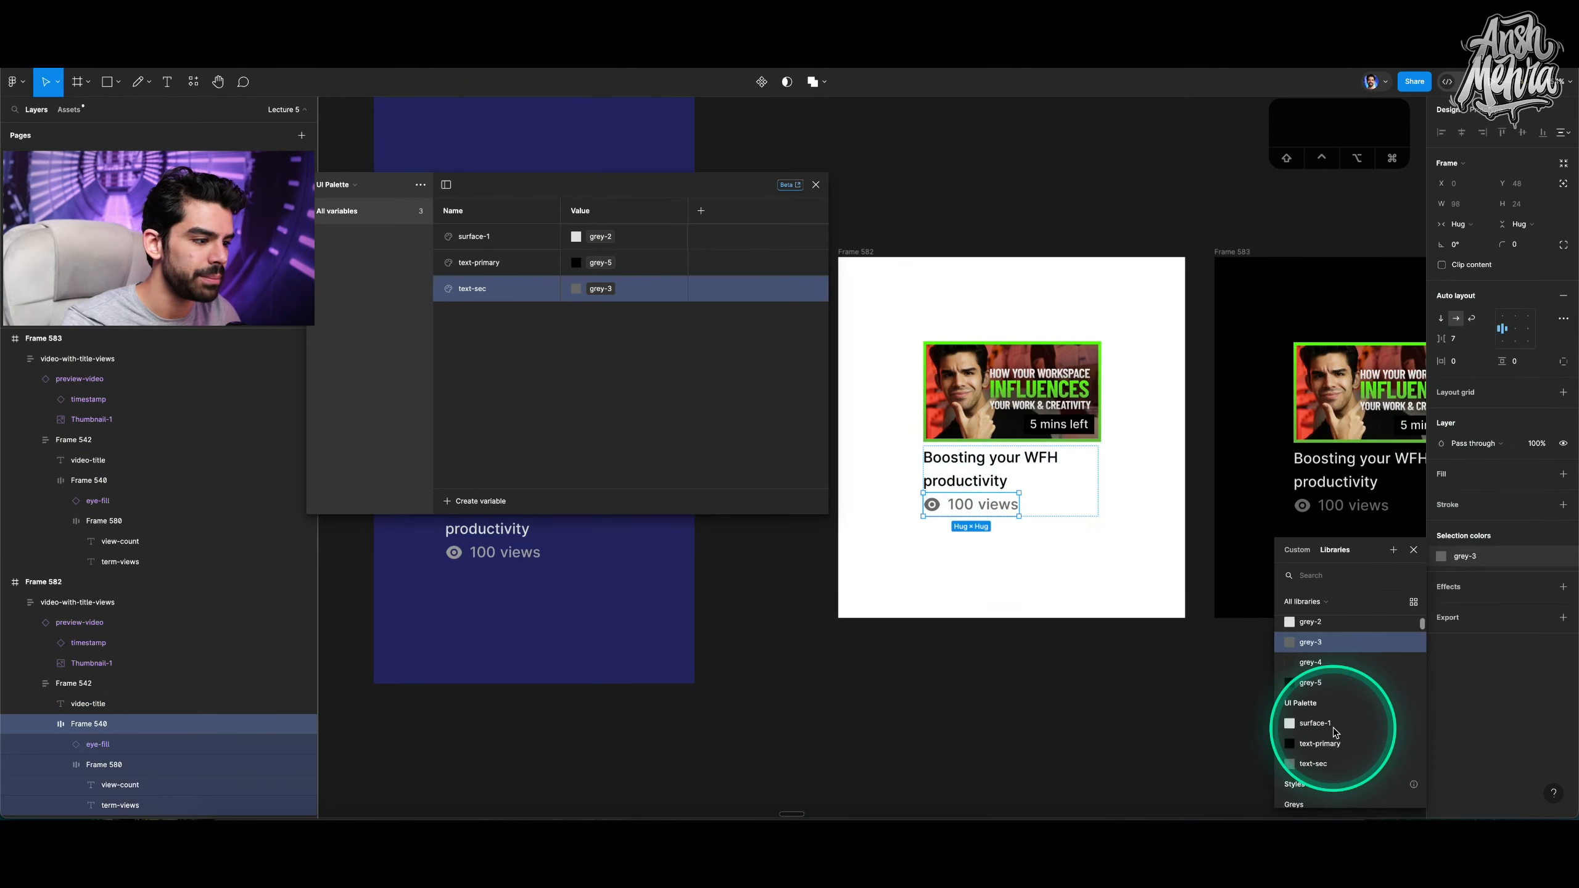
{"action": "left_click", "coordinate": [1138, 620]}
{"action": "left_click", "coordinate": [1104, 528]}
{"action": "scroll", "coordinate": [1097, 523], "scroll_direction": "down", "scroll_amount": 3}
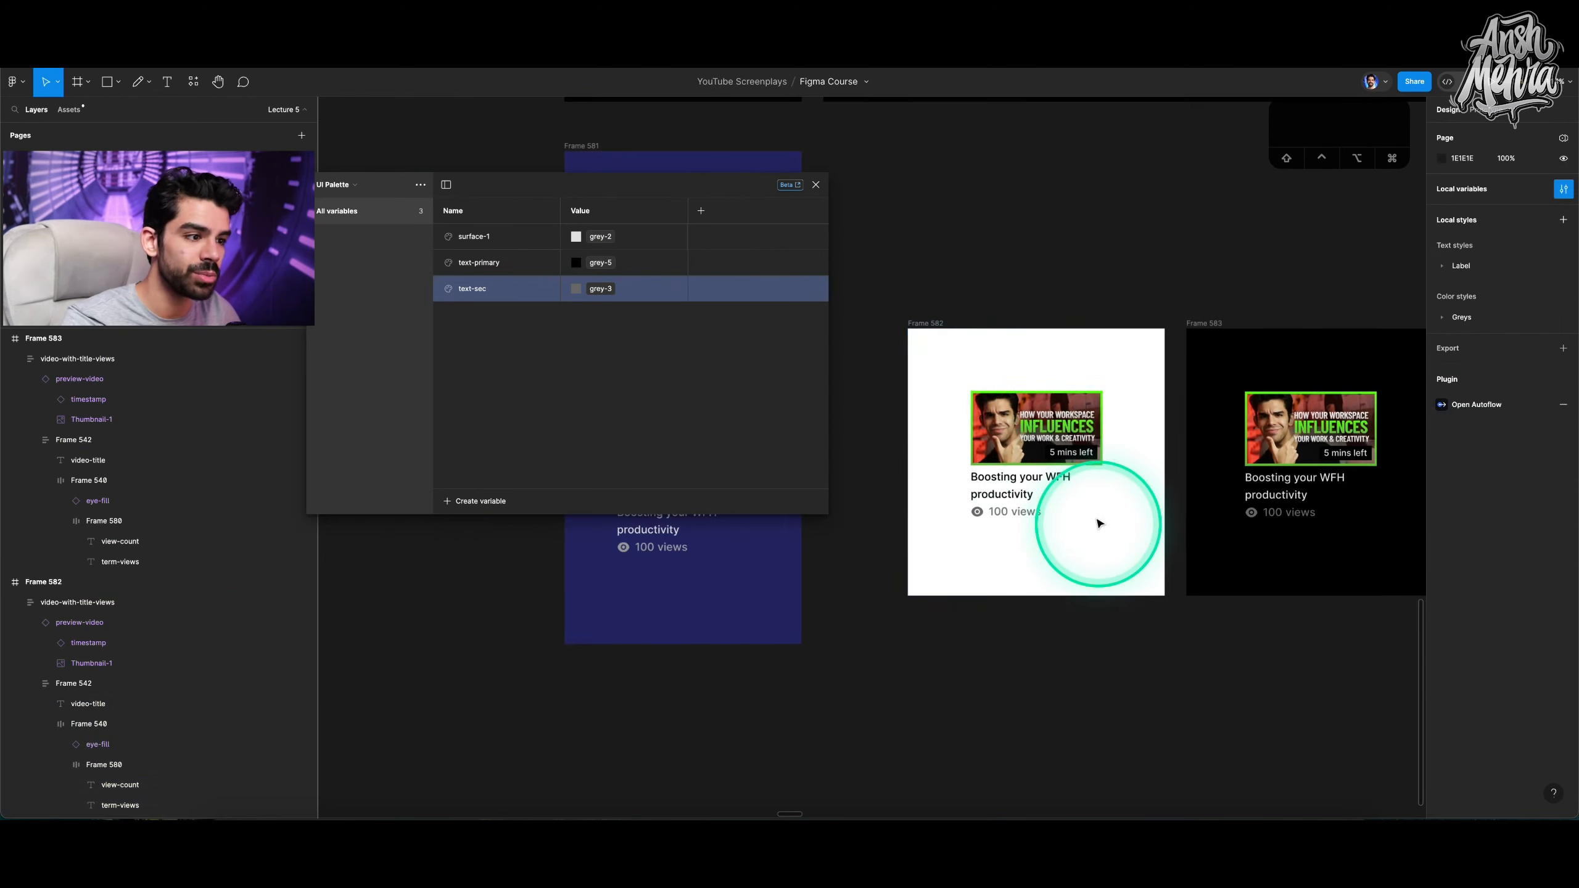
Replace the black frame's card with a copy of the white frame's card.
{"action": "left_click", "coordinate": [1318, 435]}
{"action": "key", "text": "BackSpace"}
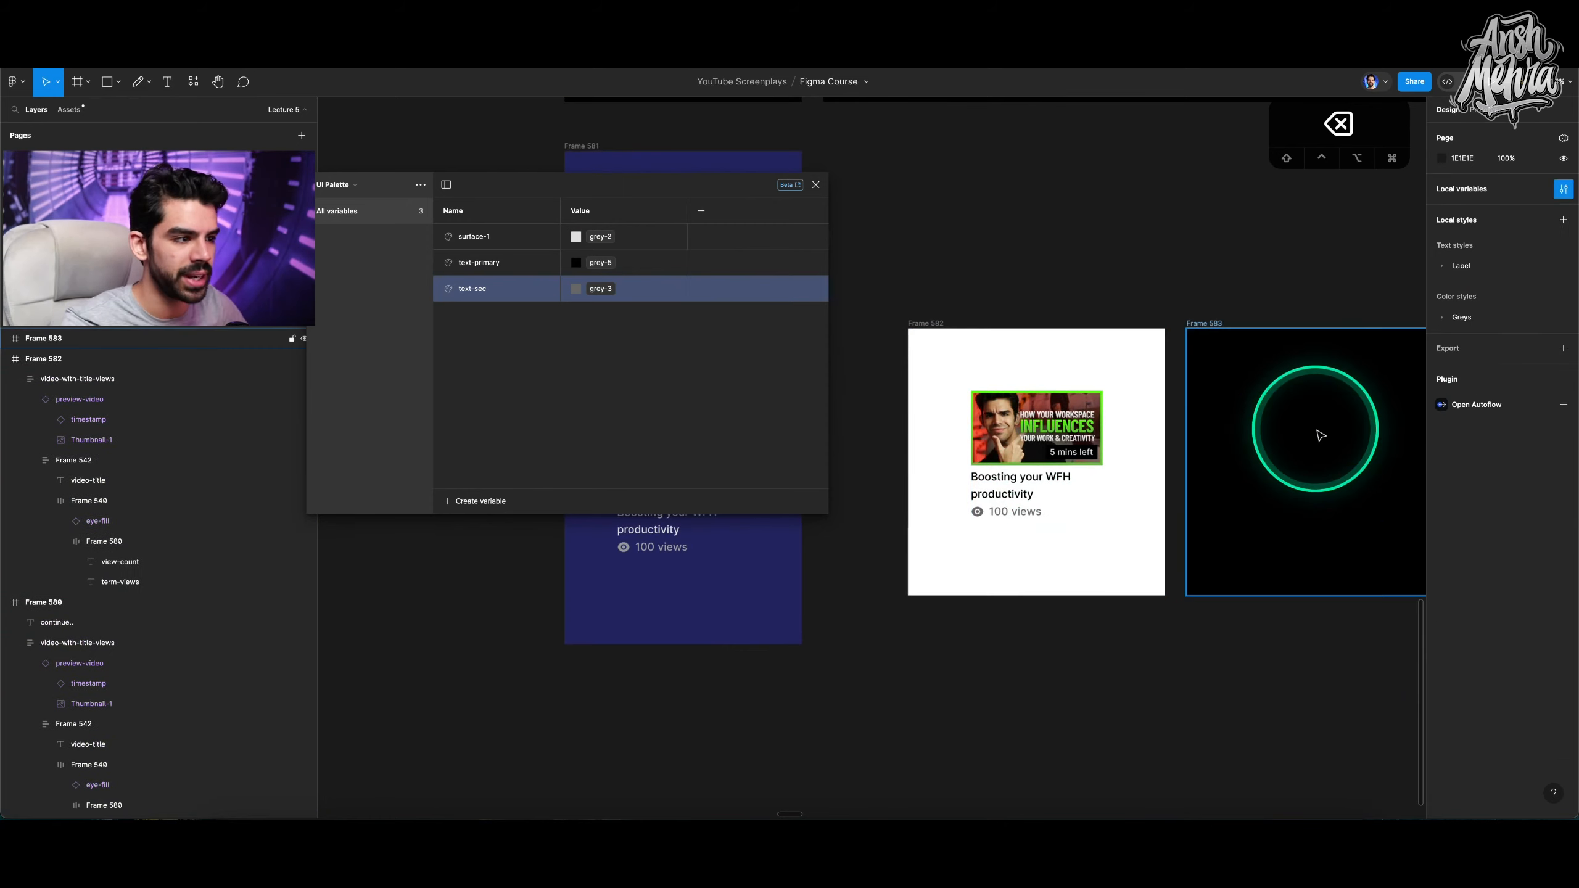
{"action": "left_click", "coordinate": [1014, 443]}
{"action": "left_click_drag", "start_coordinate": [1015, 443], "coordinate": [1327, 443]}
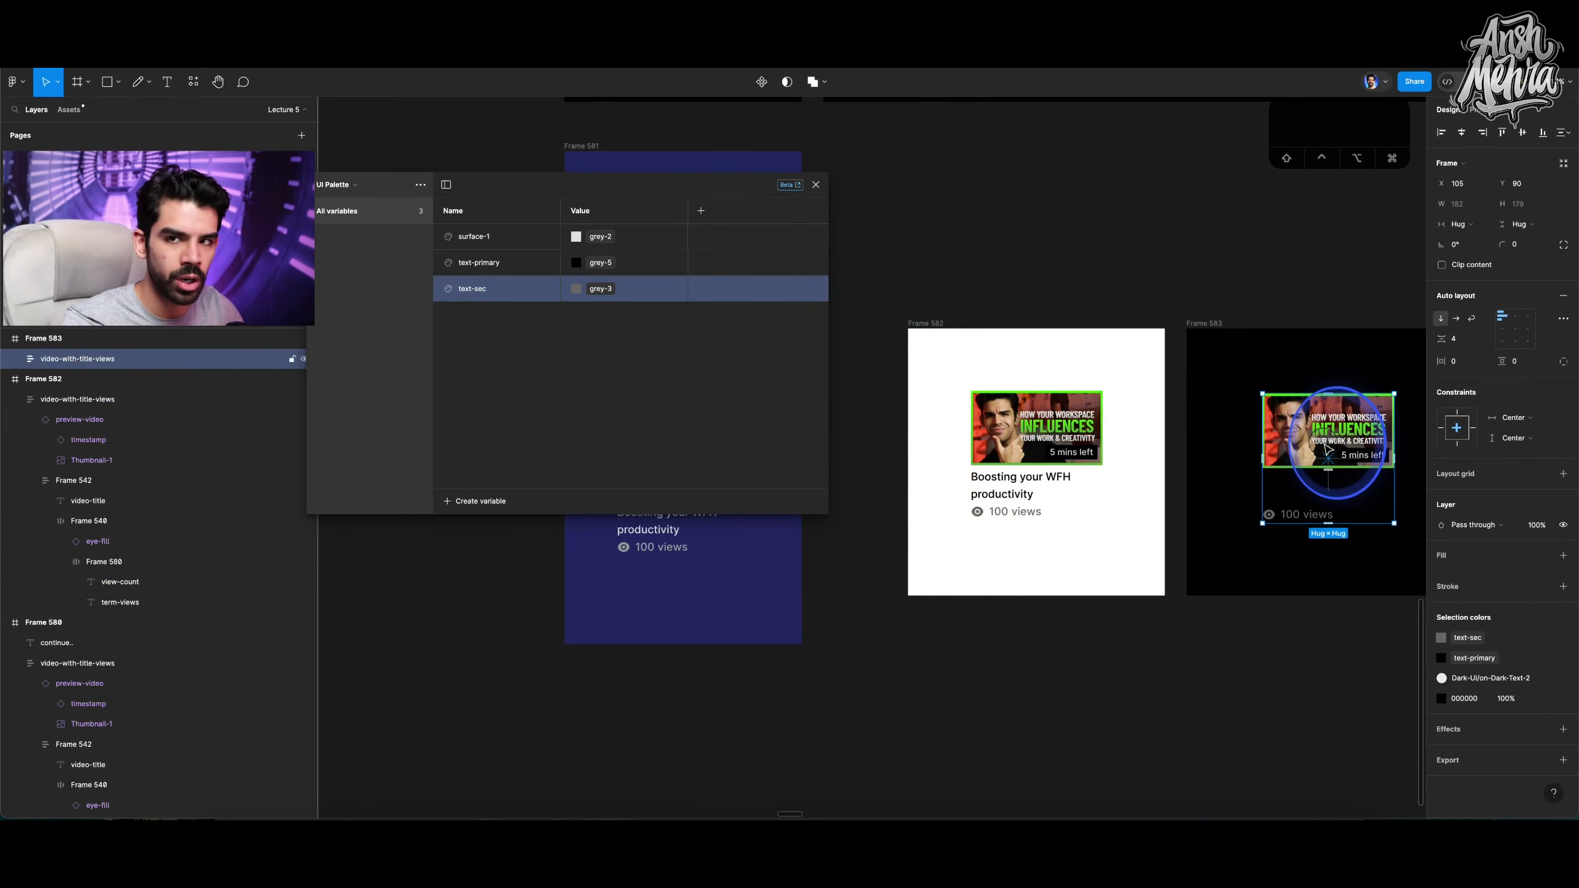
Add a second mode to the UI Palette collection.
{"action": "left_click", "coordinate": [701, 213]}
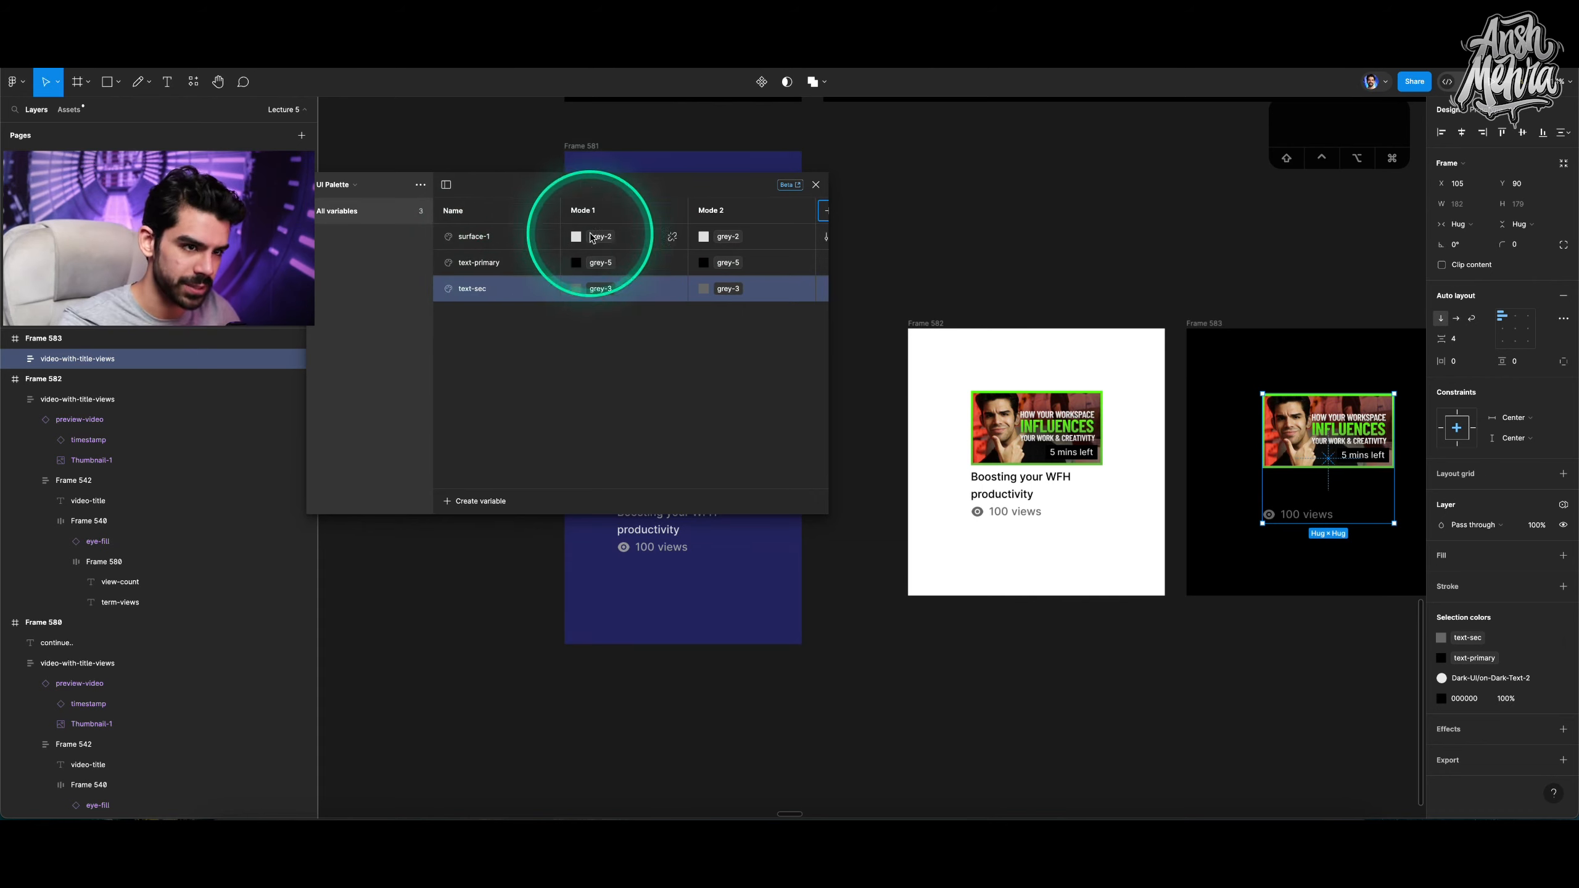
Rename the UI Palette collection's modes to Light and Dark.
{"action": "double_click", "coordinate": [600, 211]}
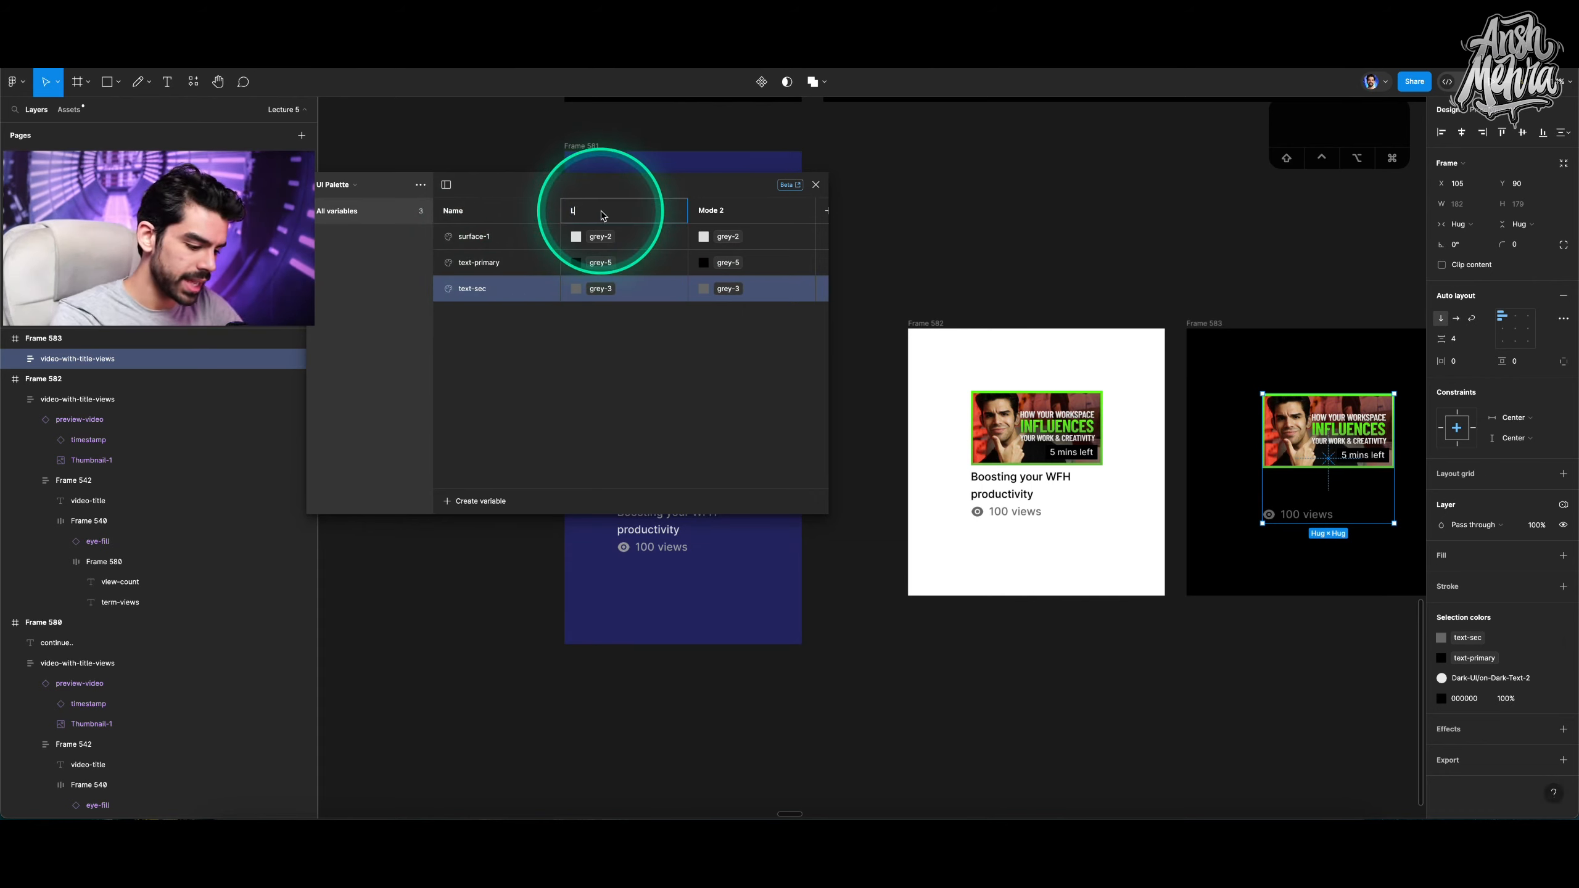
{"action": "type", "text": "Light"}
{"action": "key", "text": "Return"}
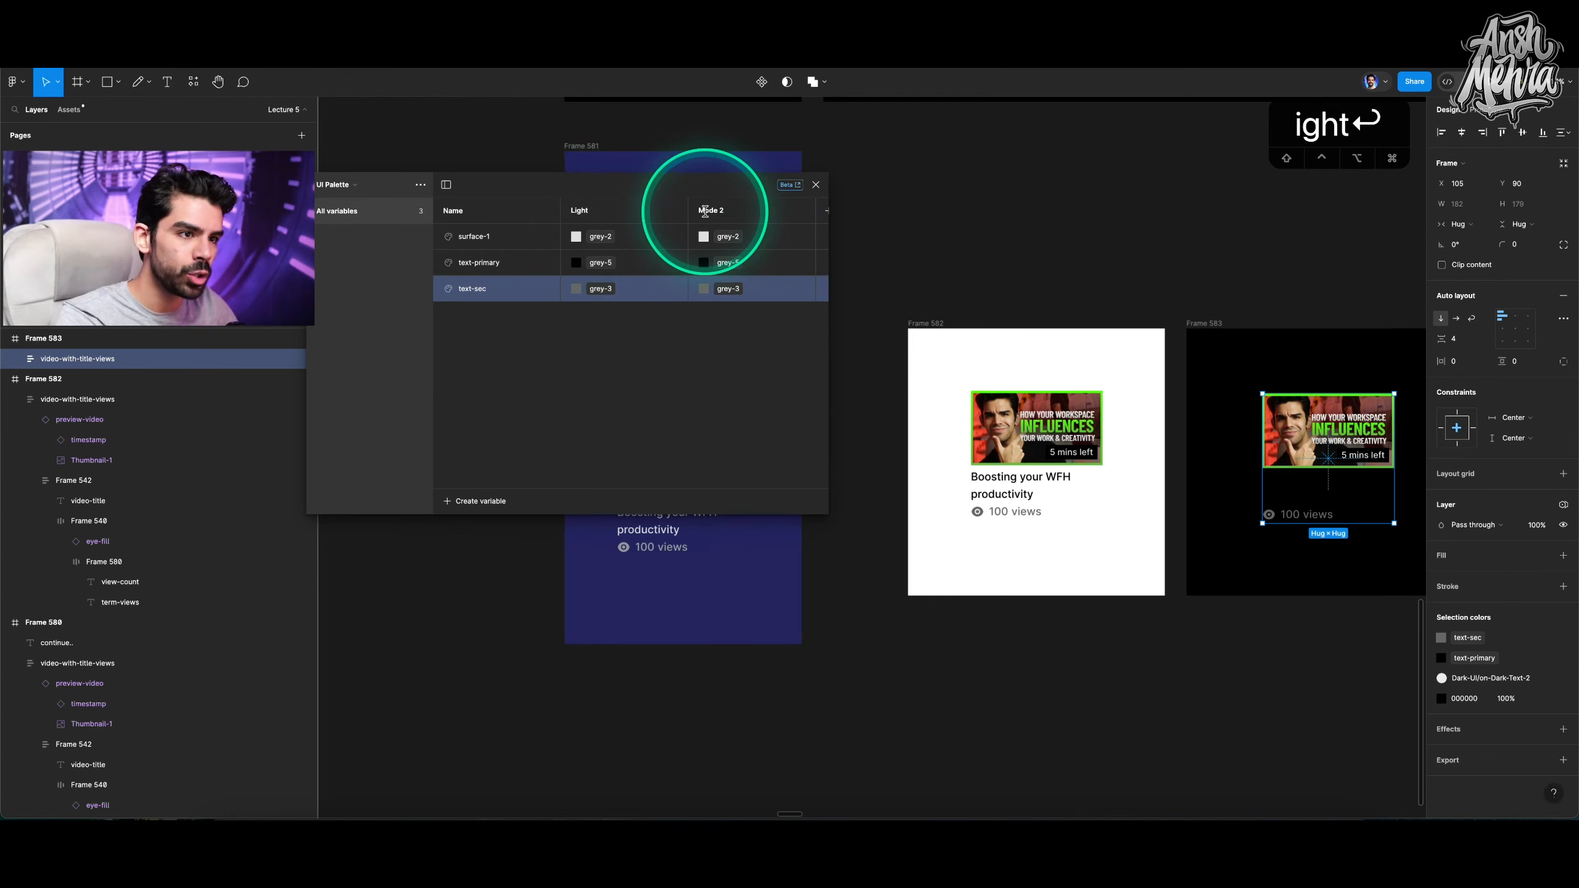
{"action": "double_click", "coordinate": [704, 211]}
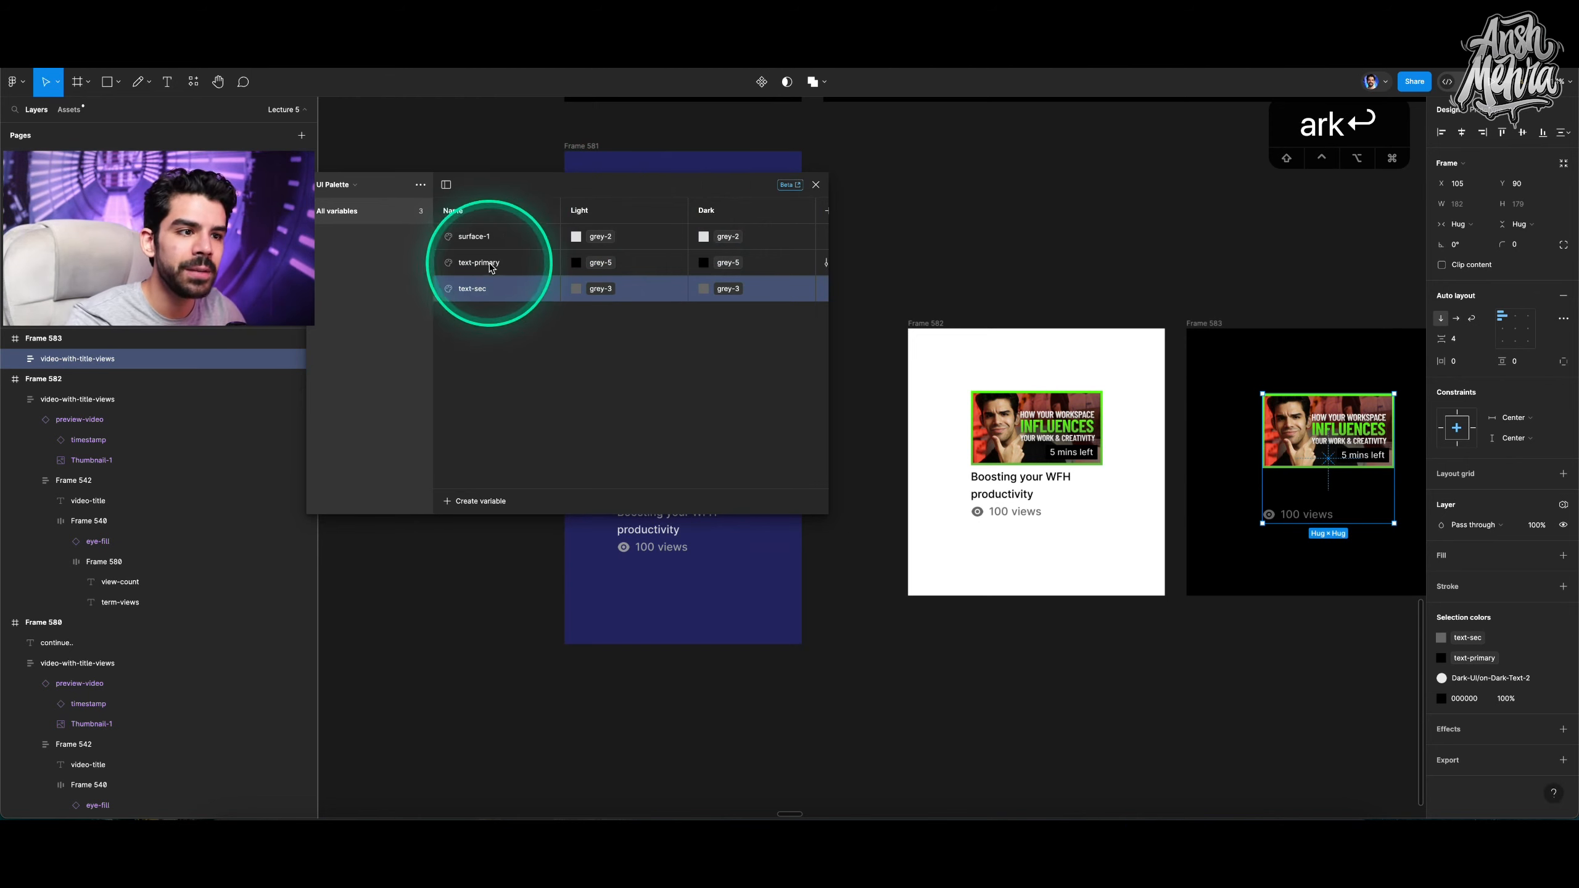
Set the Dark mode values of text-primary to grey-1 and text-sec to grey-2.
{"action": "left_click", "coordinate": [718, 269]}
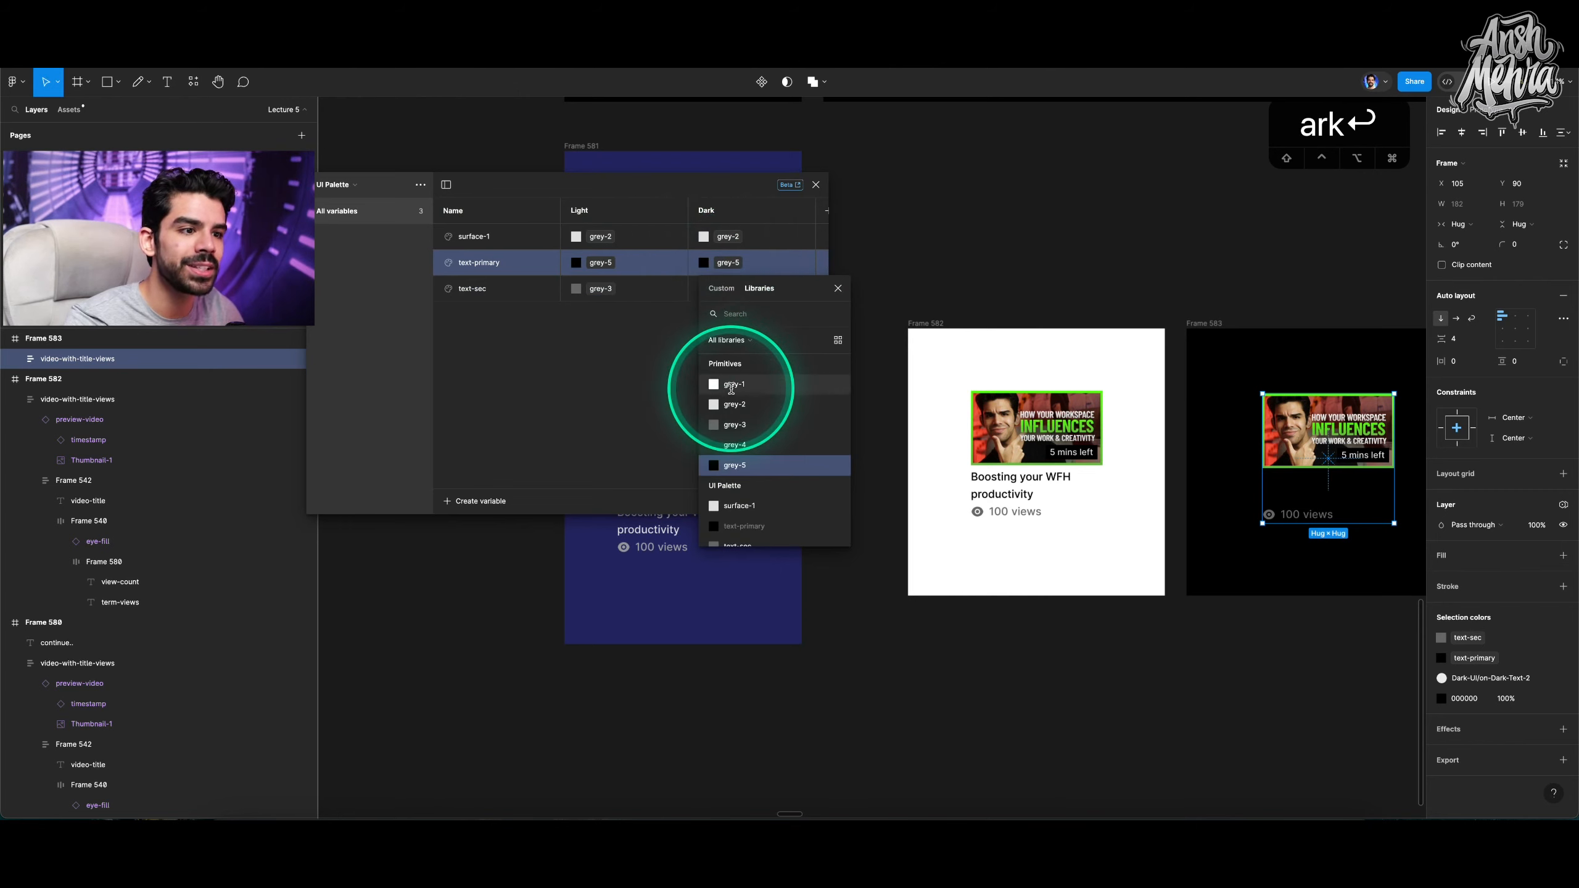
{"action": "left_click", "coordinate": [731, 385]}
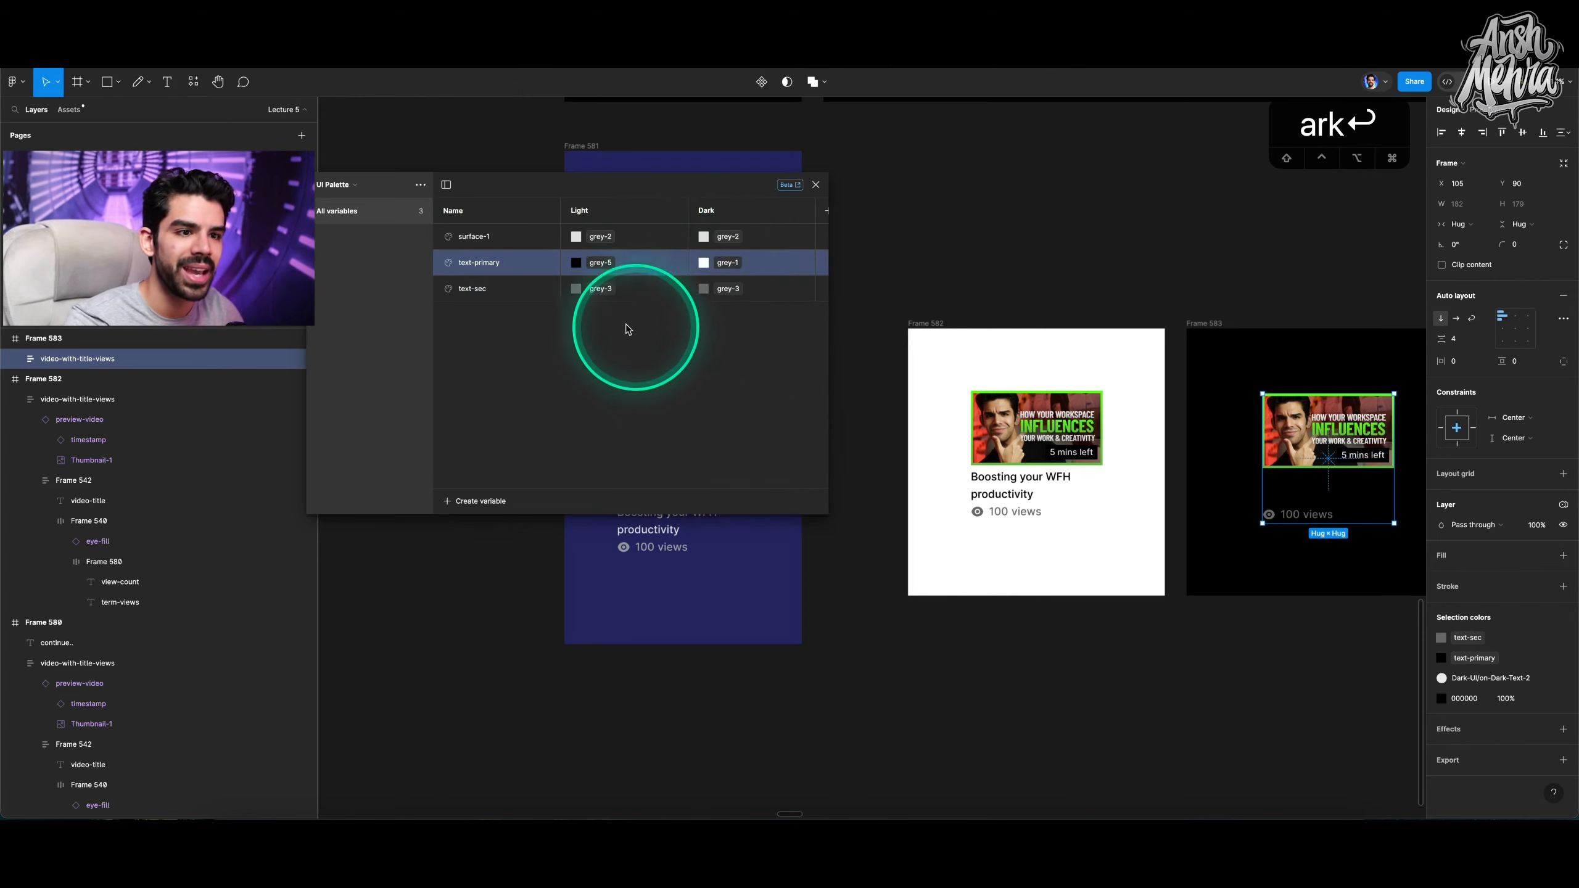
{"action": "left_click", "coordinate": [490, 290]}
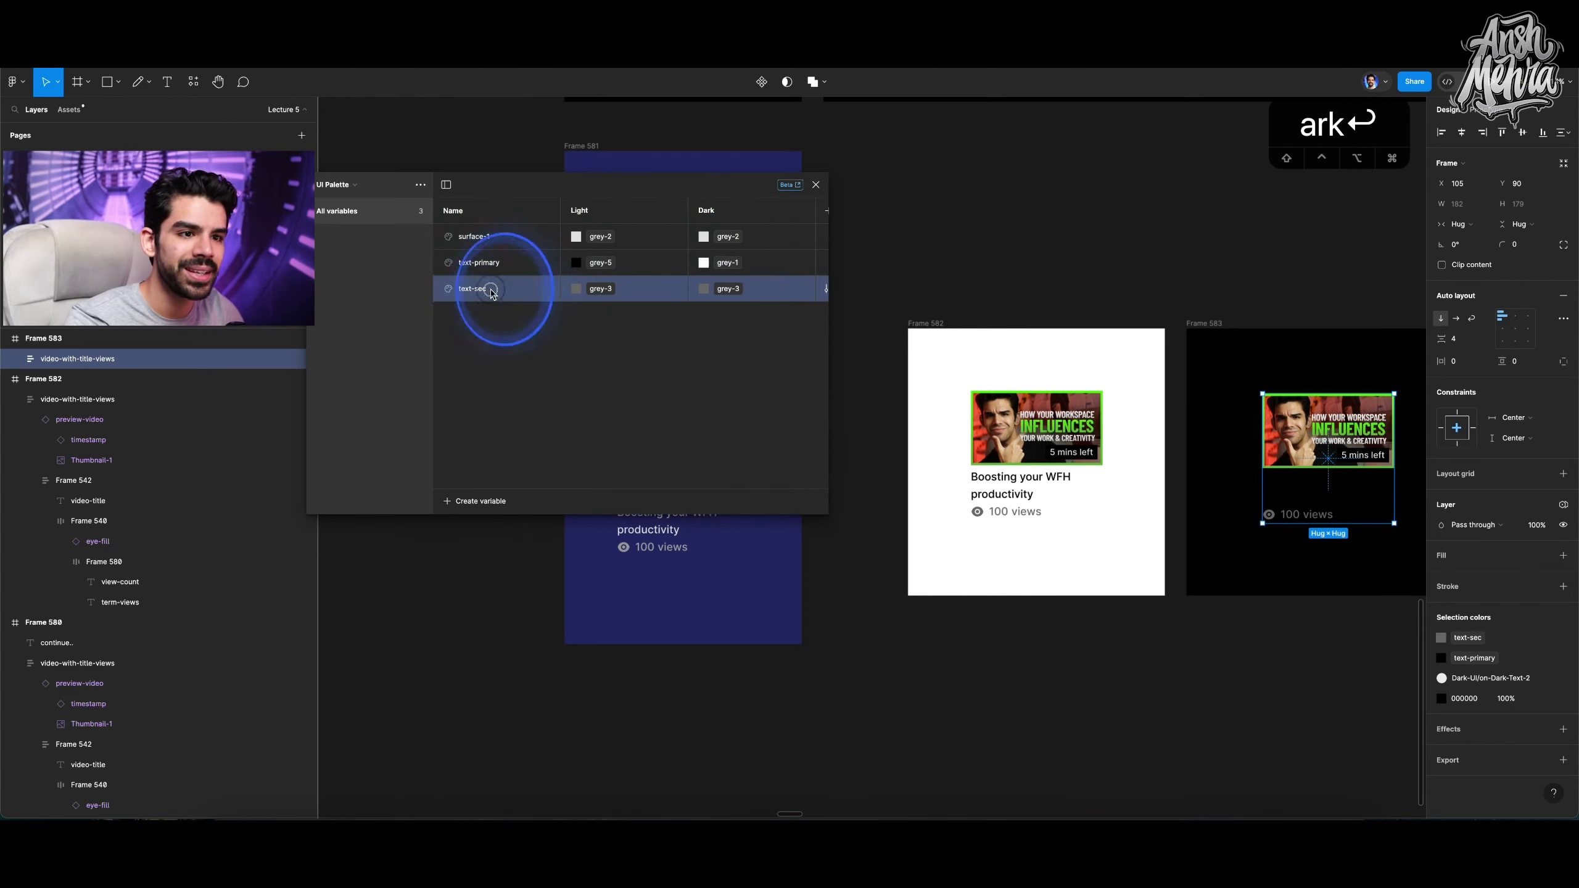
{"action": "left_click", "coordinate": [704, 290]}
{"action": "left_click", "coordinate": [724, 434]}
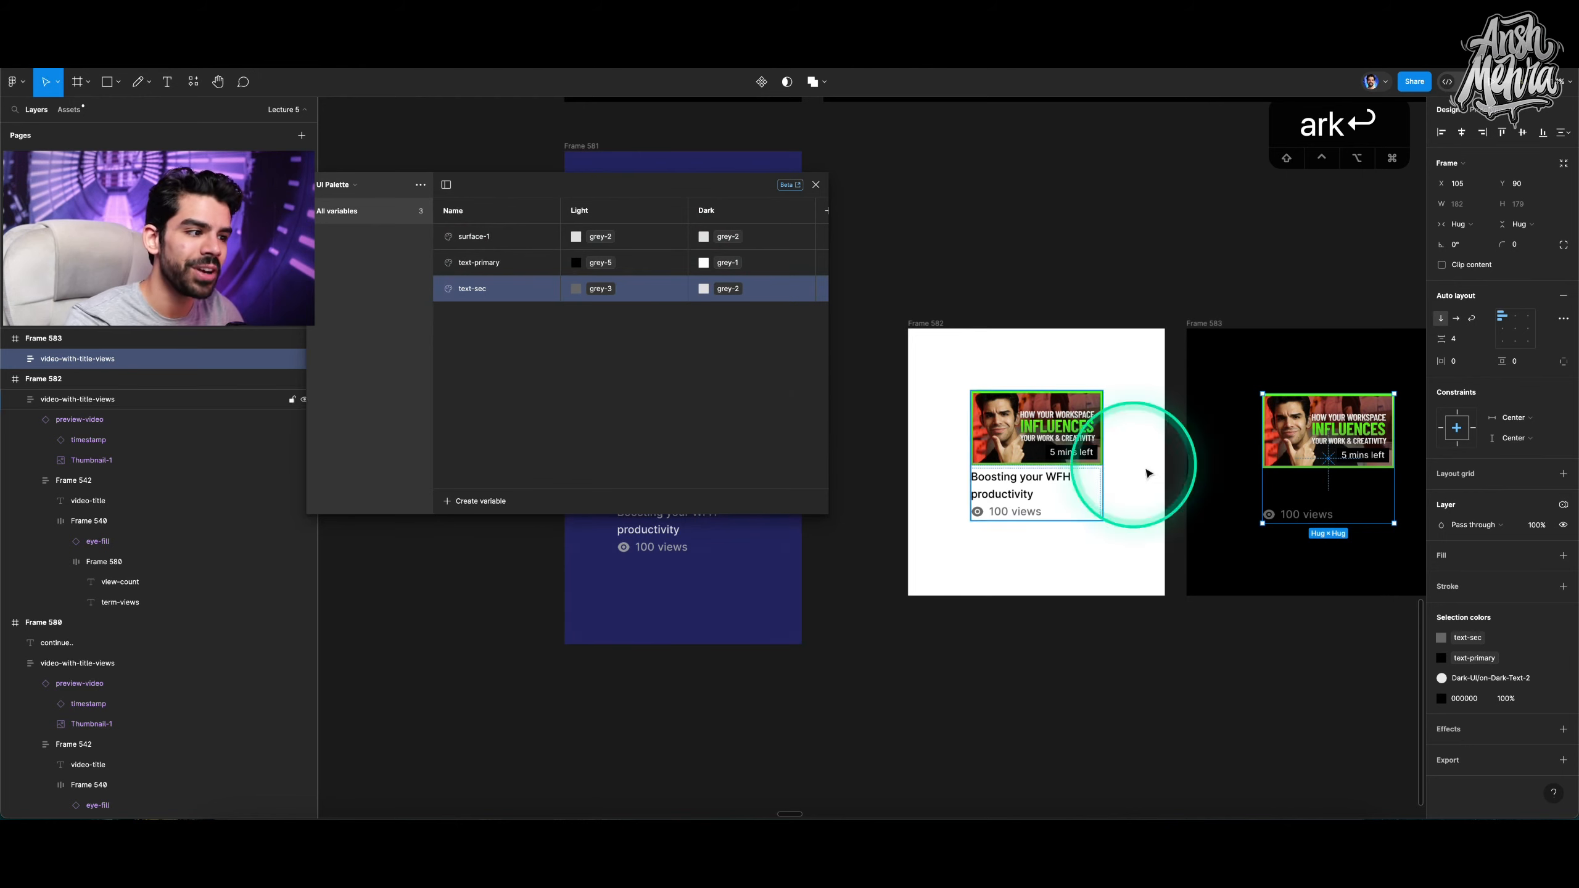
Inspect the black frame's video title fill variable.
{"action": "left_click", "coordinate": [1297, 494]}
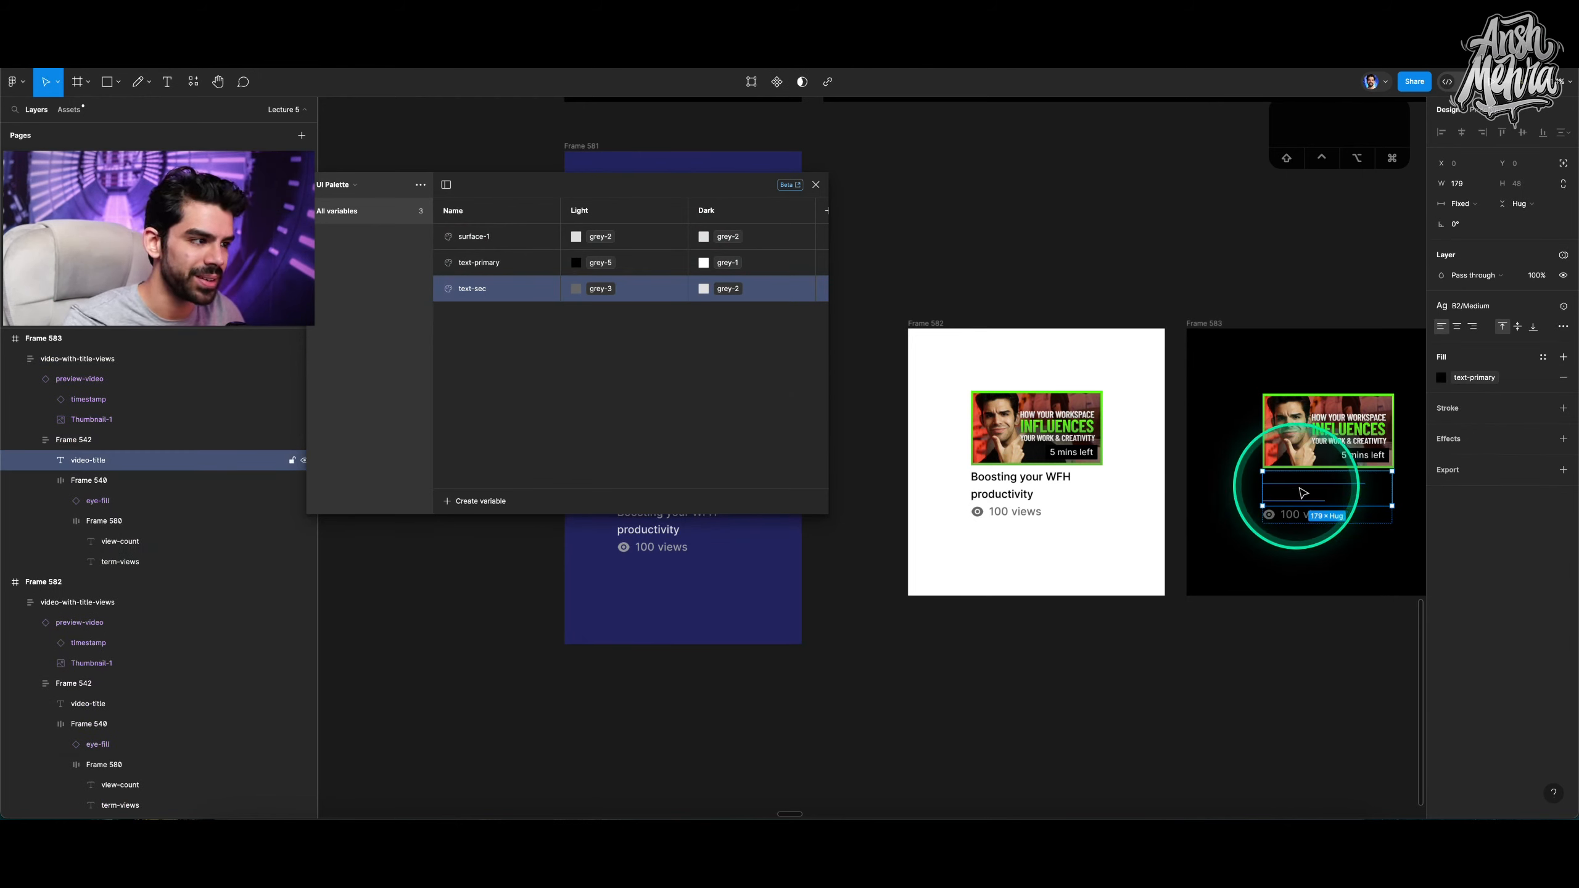
{"action": "left_click", "coordinate": [1441, 378]}
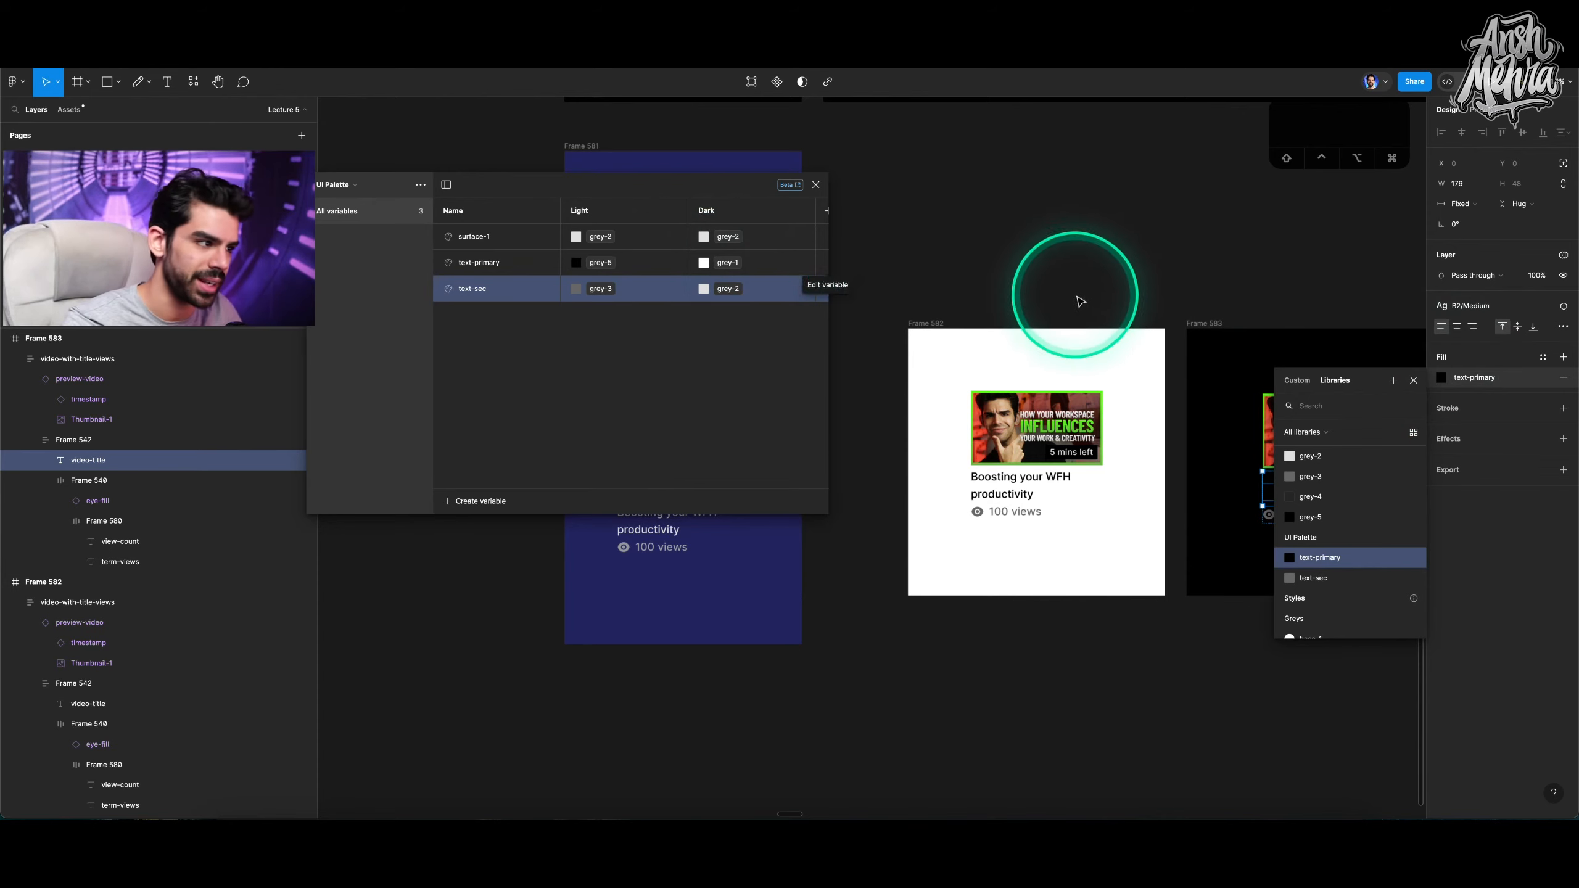
{"action": "left_click", "coordinate": [1180, 290]}
{"action": "left_click", "coordinate": [1284, 421]}
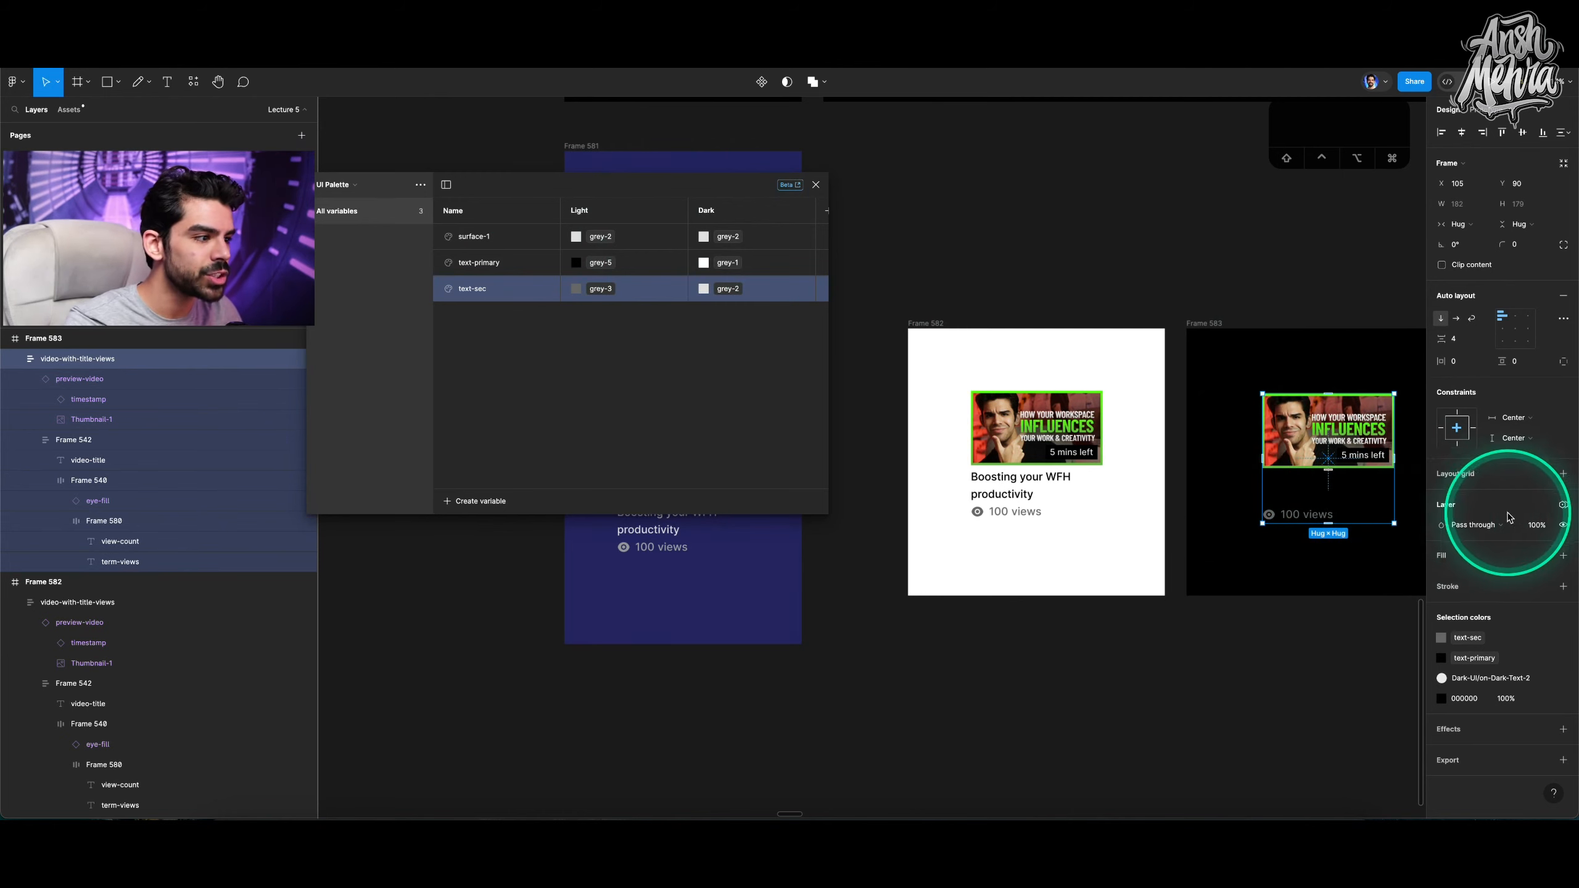
Switch the black frame's card to the UI Palette Dark mode.
{"action": "left_click", "coordinate": [1563, 507]}
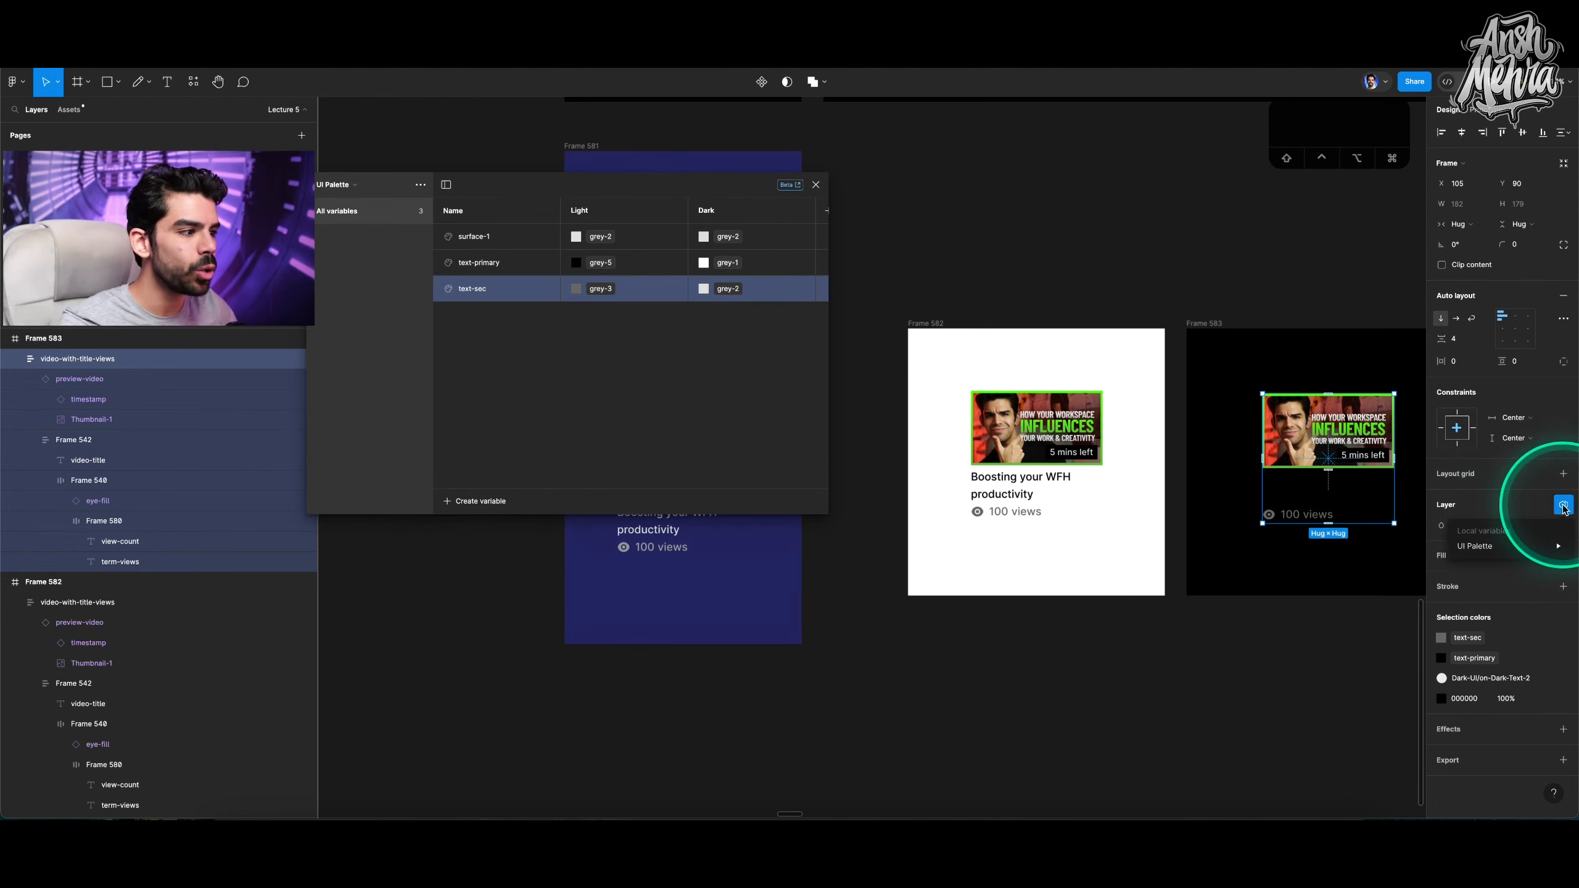
{"action": "mouse_move", "coordinate": [1480, 551]}
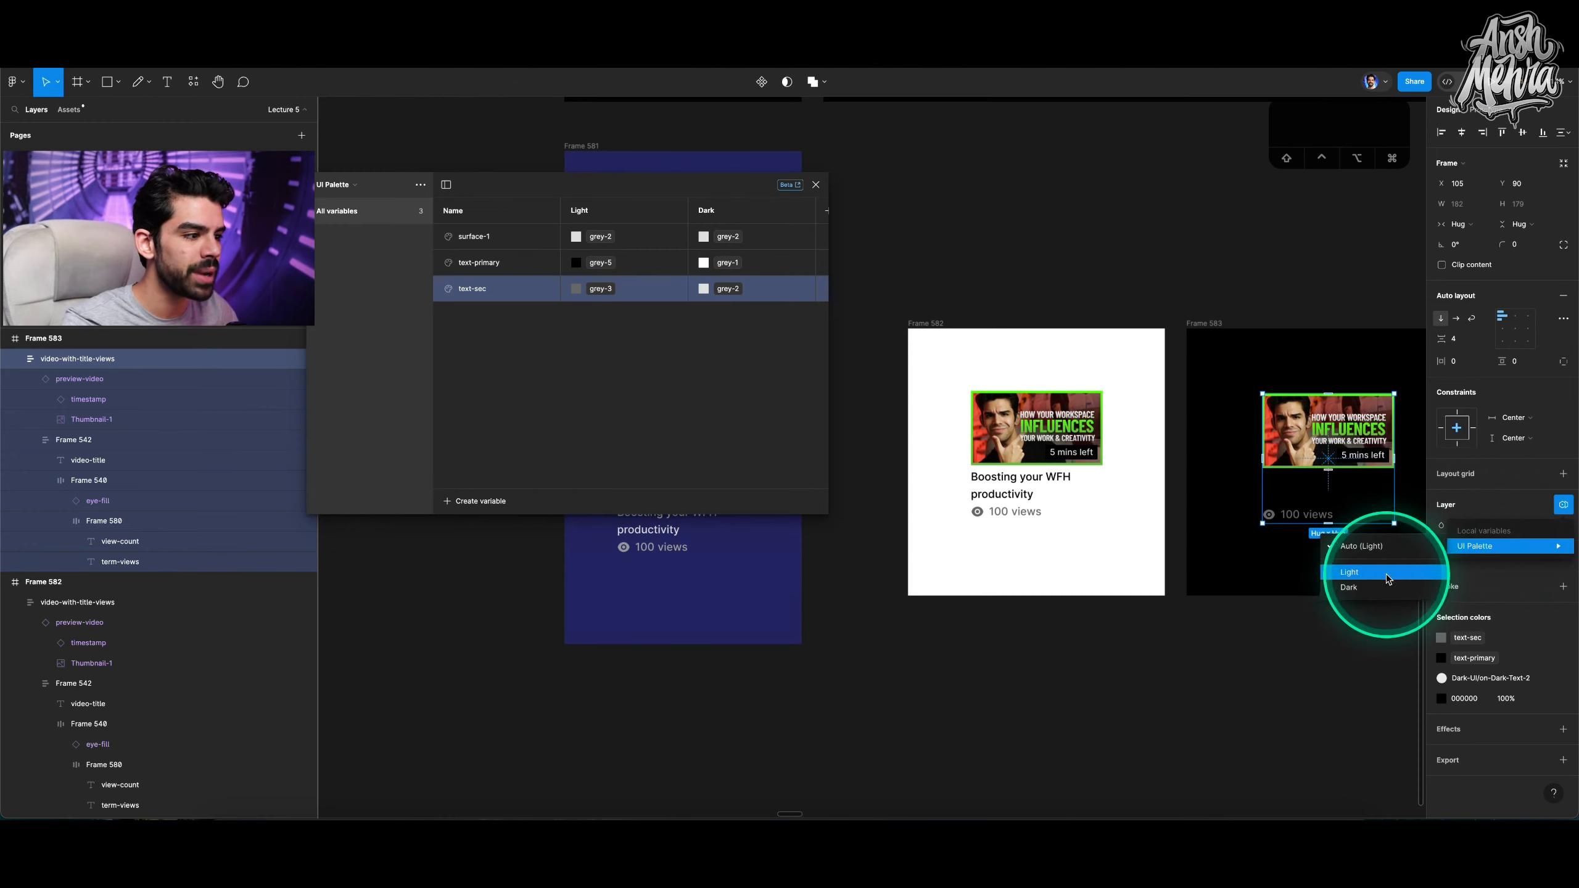
{"action": "left_click", "coordinate": [1347, 589]}
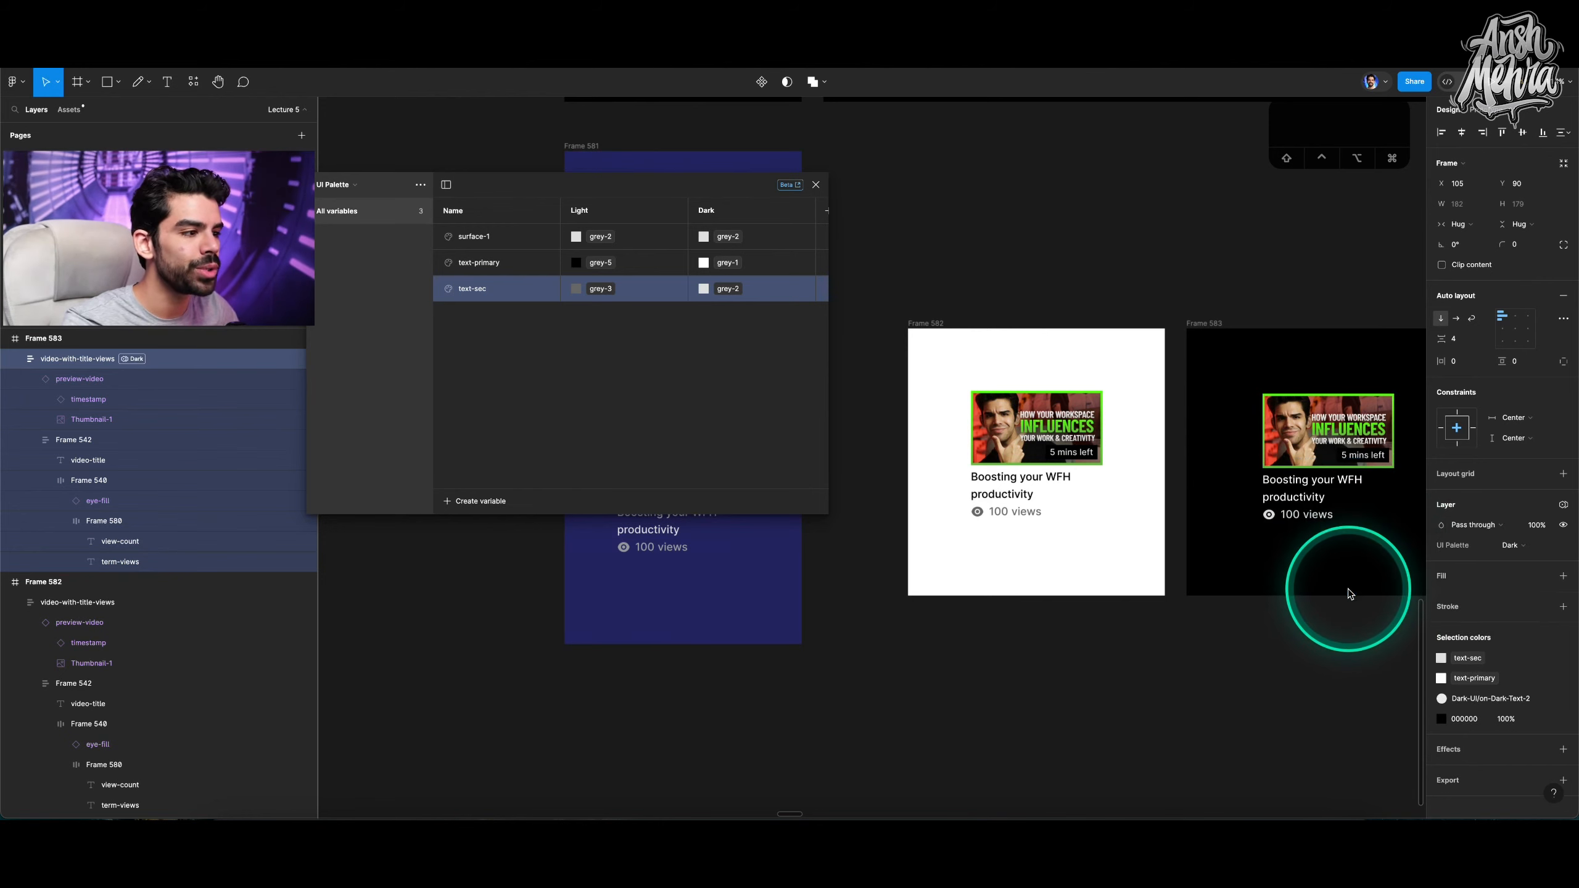
{"action": "left_click", "coordinate": [1346, 607]}
Select the white and black frames' cards in turn to compare their layer modes.
{"action": "scroll", "coordinate": [1337, 607], "scroll_direction": "right", "scroll_amount": 2}
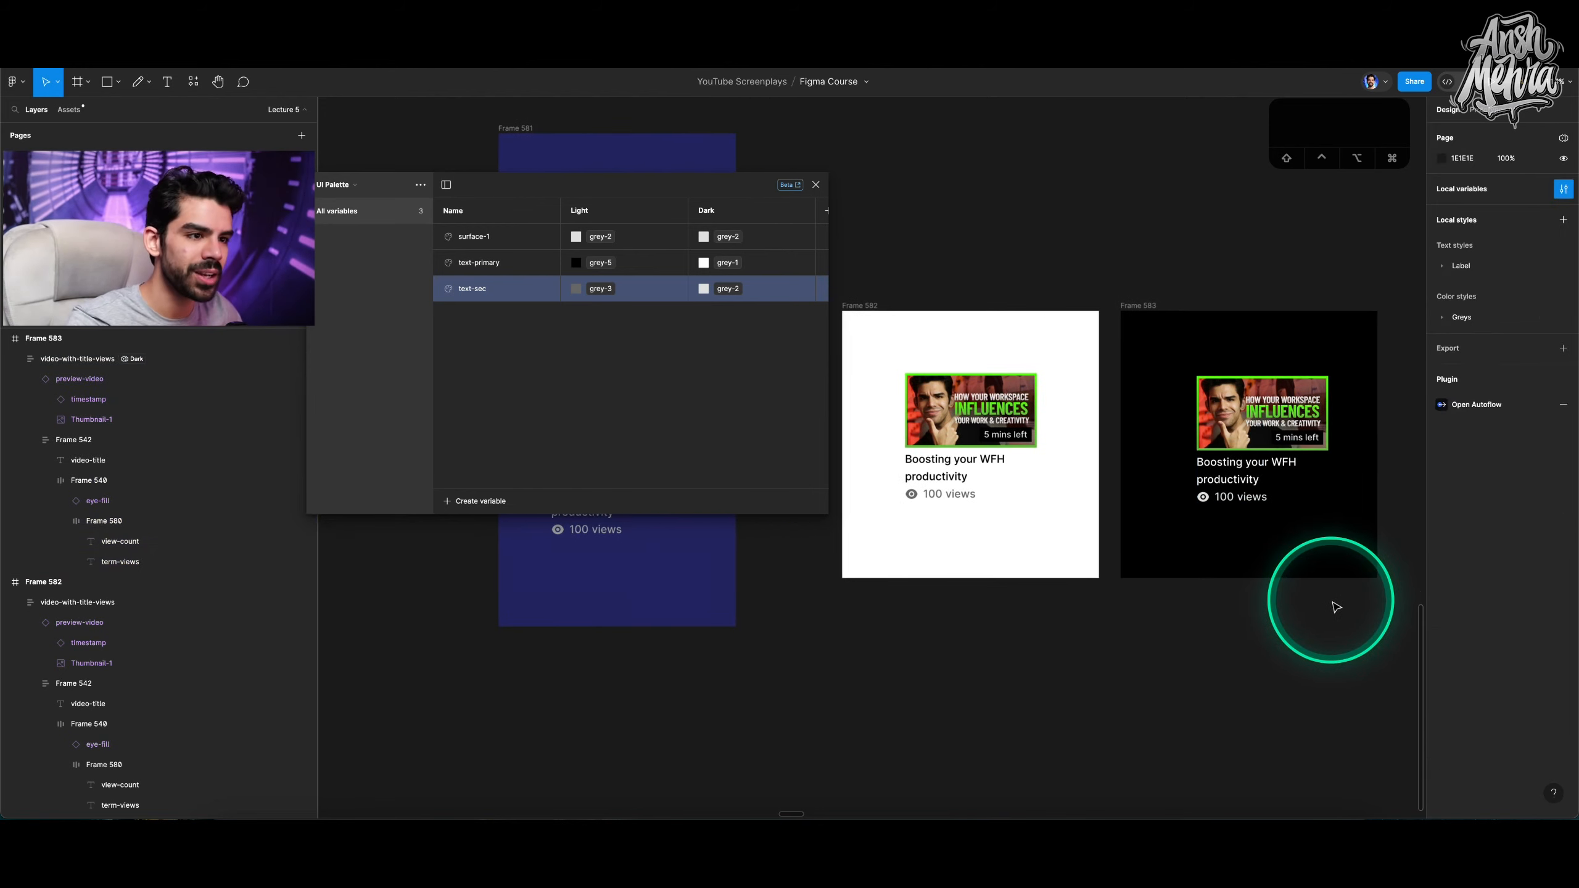
{"action": "left_click", "coordinate": [952, 408]}
{"action": "left_click", "coordinate": [1280, 425]}
{"action": "left_click", "coordinate": [944, 407]}
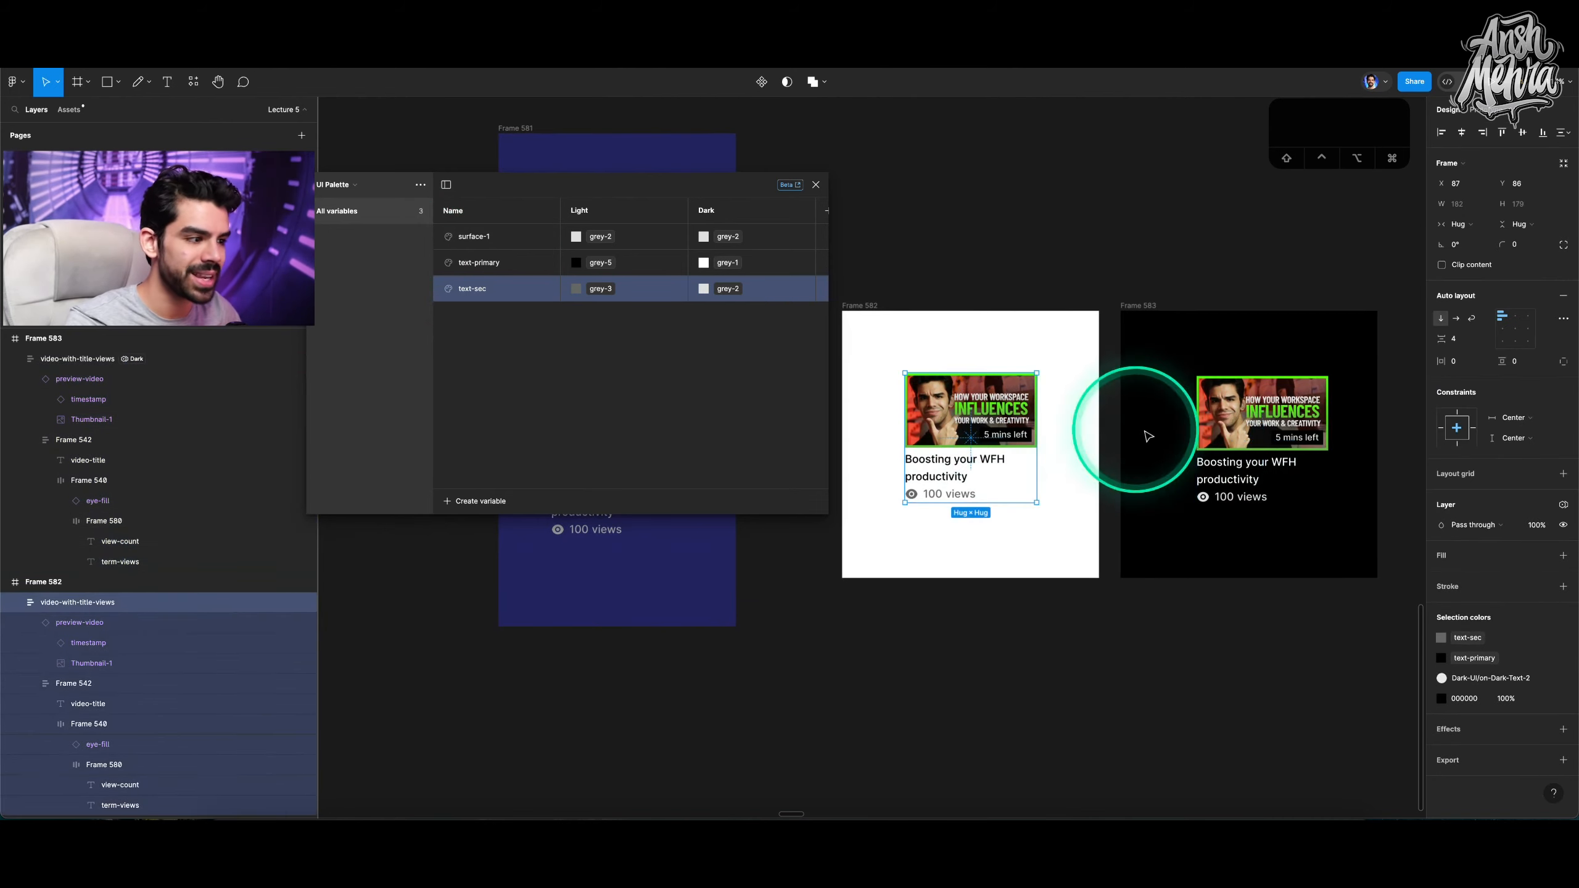
{"action": "left_click", "coordinate": [1198, 433]}
{"action": "left_click", "coordinate": [1198, 433]}
Switch the variables panel to the Primitives collection and back to UI Palette.
{"action": "left_click", "coordinate": [346, 186]}
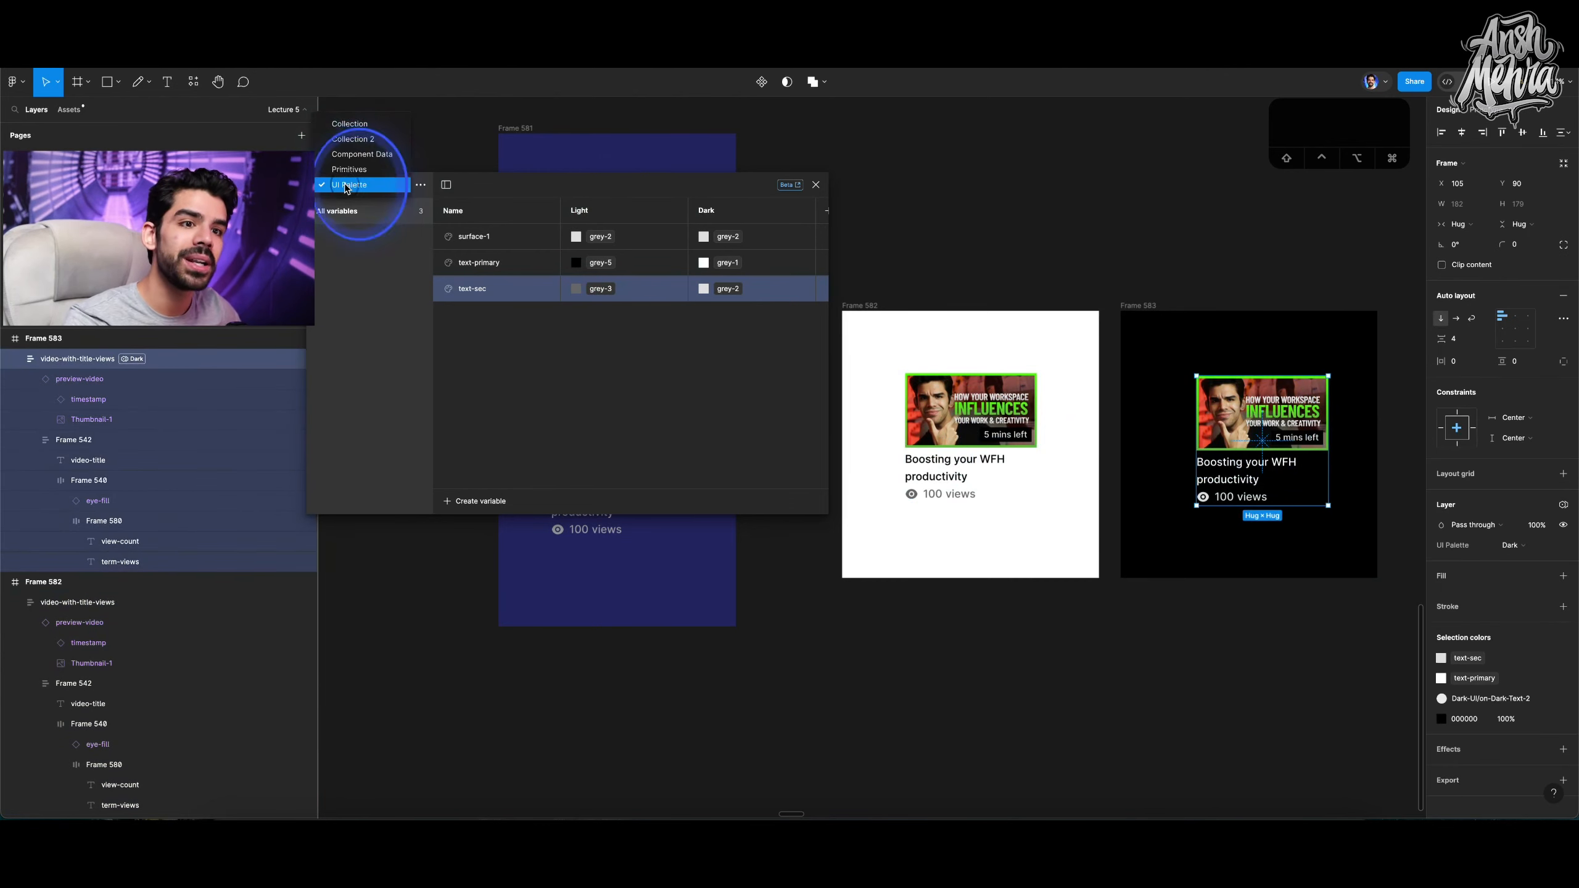
{"action": "left_click", "coordinate": [348, 170]}
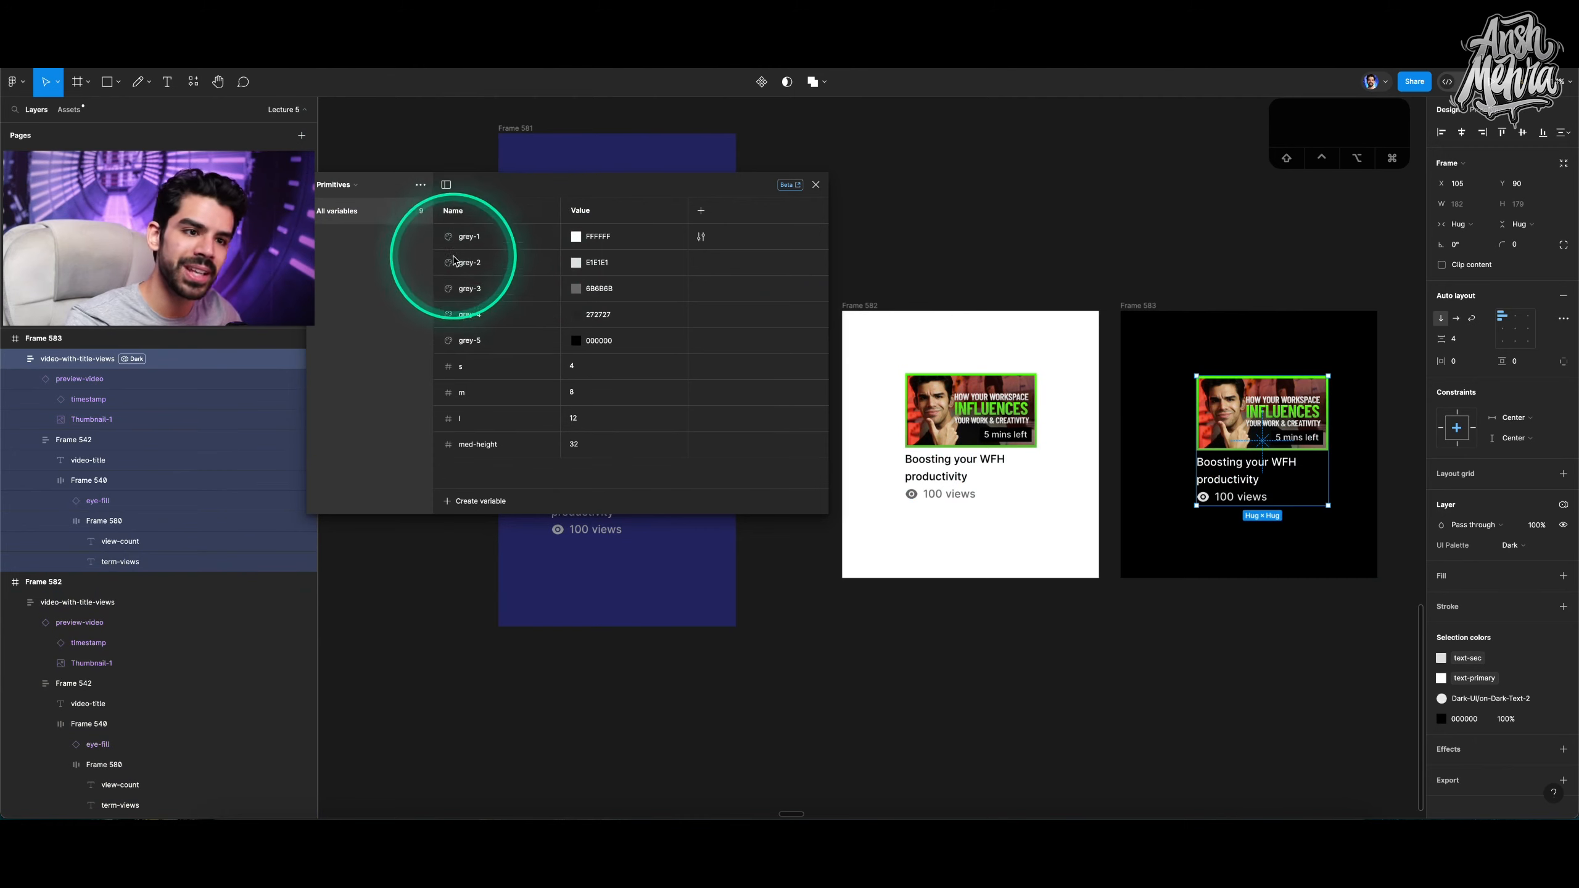
{"action": "left_click", "coordinate": [352, 187]}
{"action": "left_click", "coordinate": [351, 201]}
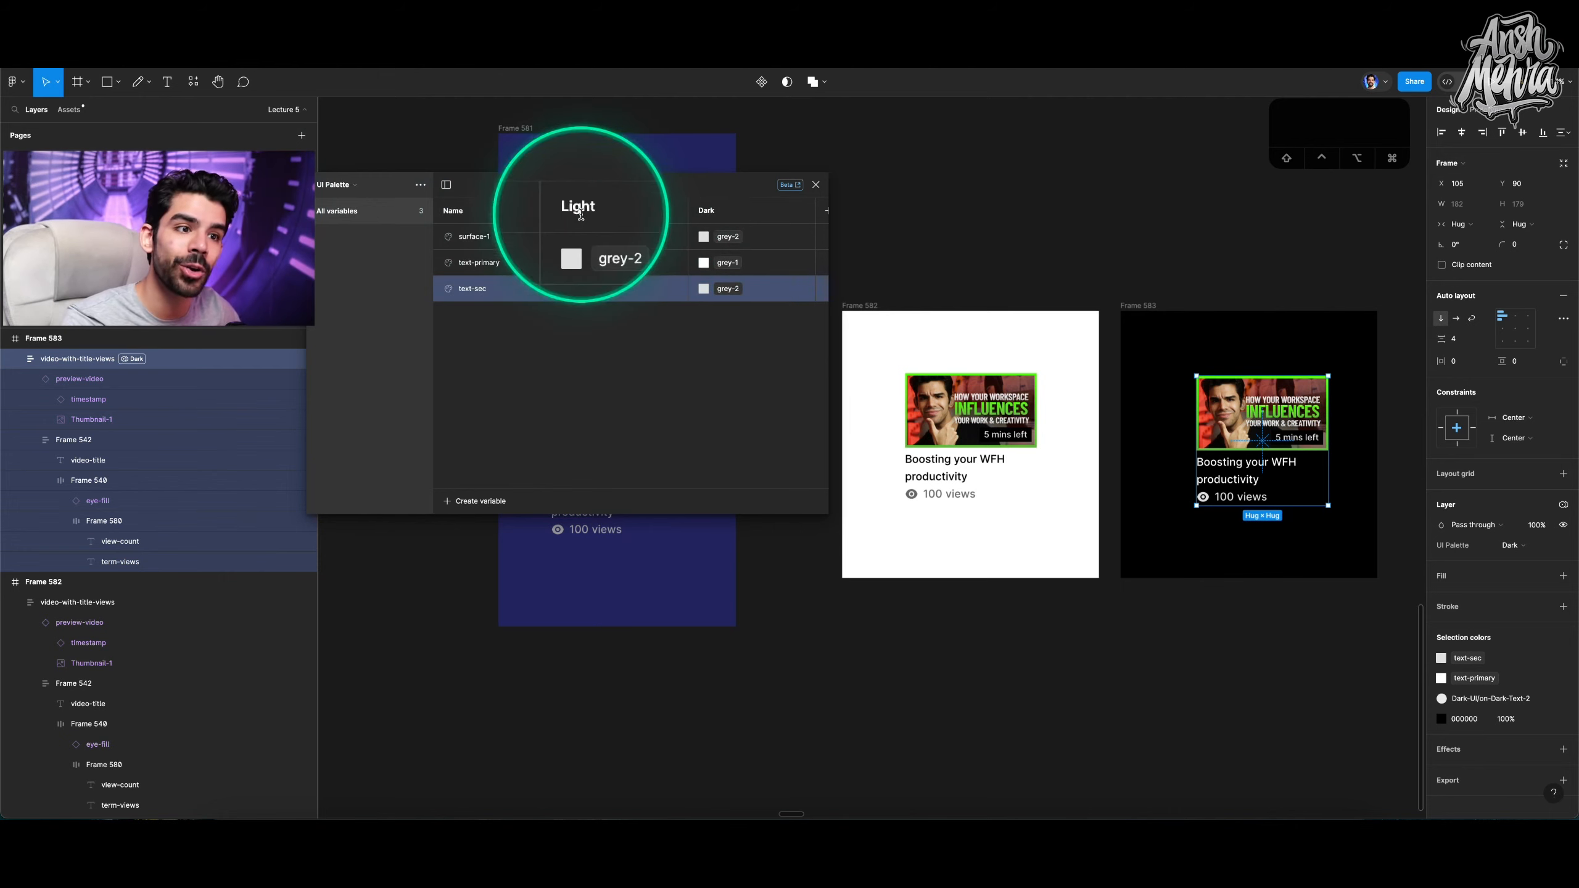
{"action": "left_click", "coordinate": [980, 240]}
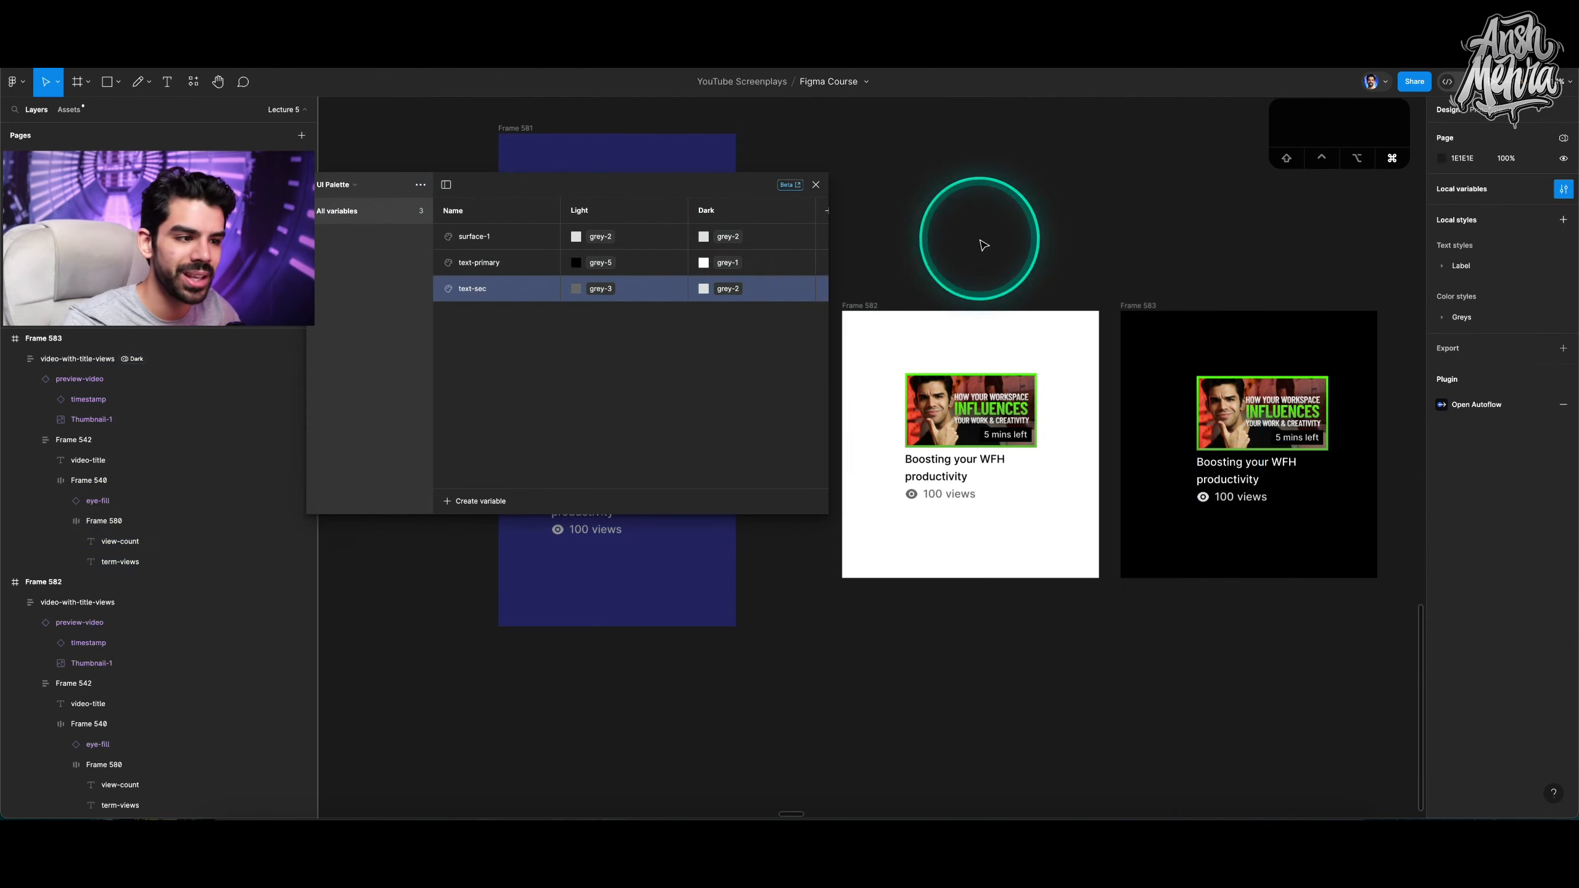
Draw a new tall frame about 277 × 564 below the demo frames.
{"action": "scroll", "coordinate": [981, 242], "scroll_direction": "down", "scroll_amount": 5}
{"action": "scroll", "coordinate": [981, 243], "scroll_direction": "up", "scroll_amount": 3}
{"action": "left_click", "coordinate": [979, 361]}
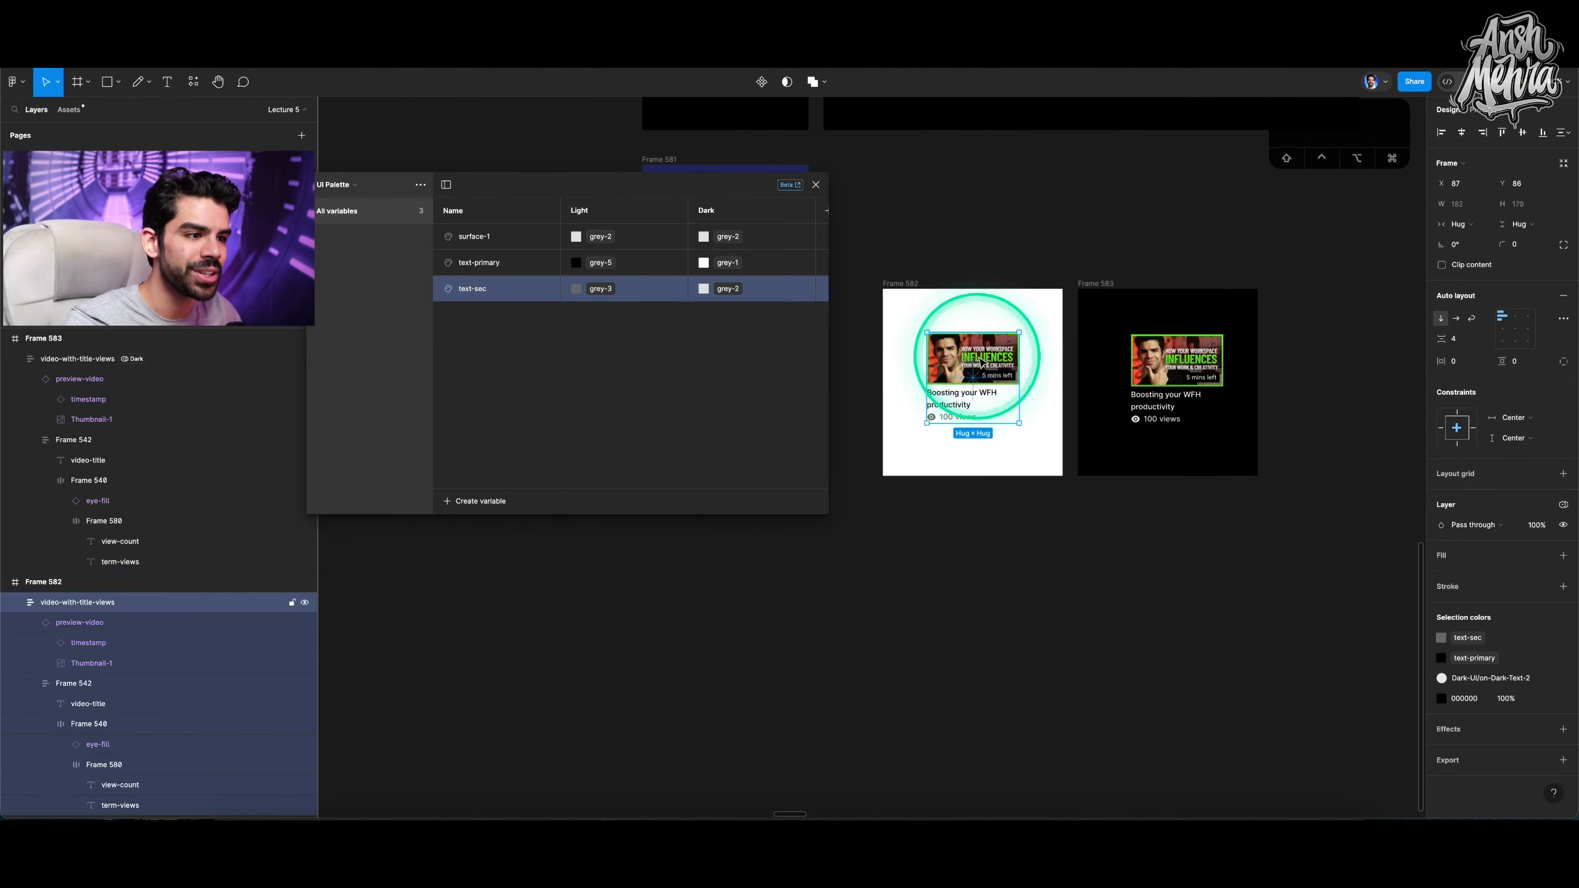
{"action": "key", "text": "f"}
{"action": "left_click_drag", "start_coordinate": [922, 571], "coordinate": [1064, 730]}
{"action": "scroll", "coordinate": [994, 627], "scroll_direction": "down", "scroll_amount": 2}
{"action": "key", "text": "v"}
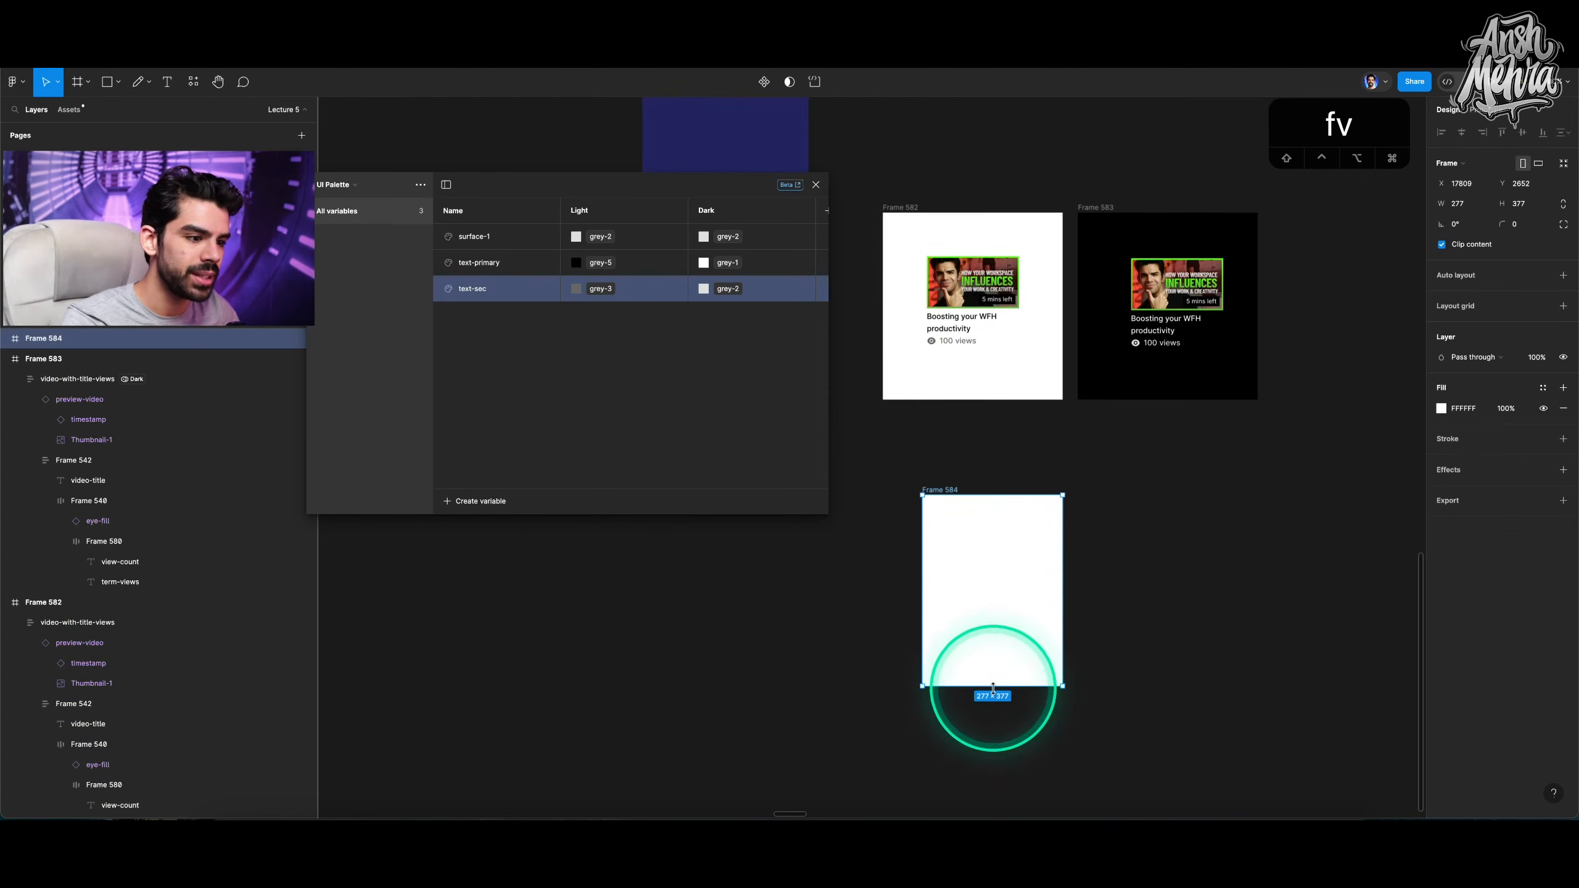
{"action": "left_click_drag", "start_coordinate": [992, 682], "coordinate": [994, 774]}
Duplicate the tall frame beside it and set the copy's fill to 000000.
{"action": "scroll", "coordinate": [965, 565], "scroll_direction": "down", "scroll_amount": 2}
{"action": "left_click_drag", "start_coordinate": [933, 403], "coordinate": [1099, 411]}
{"action": "left_click", "coordinate": [1457, 410]}
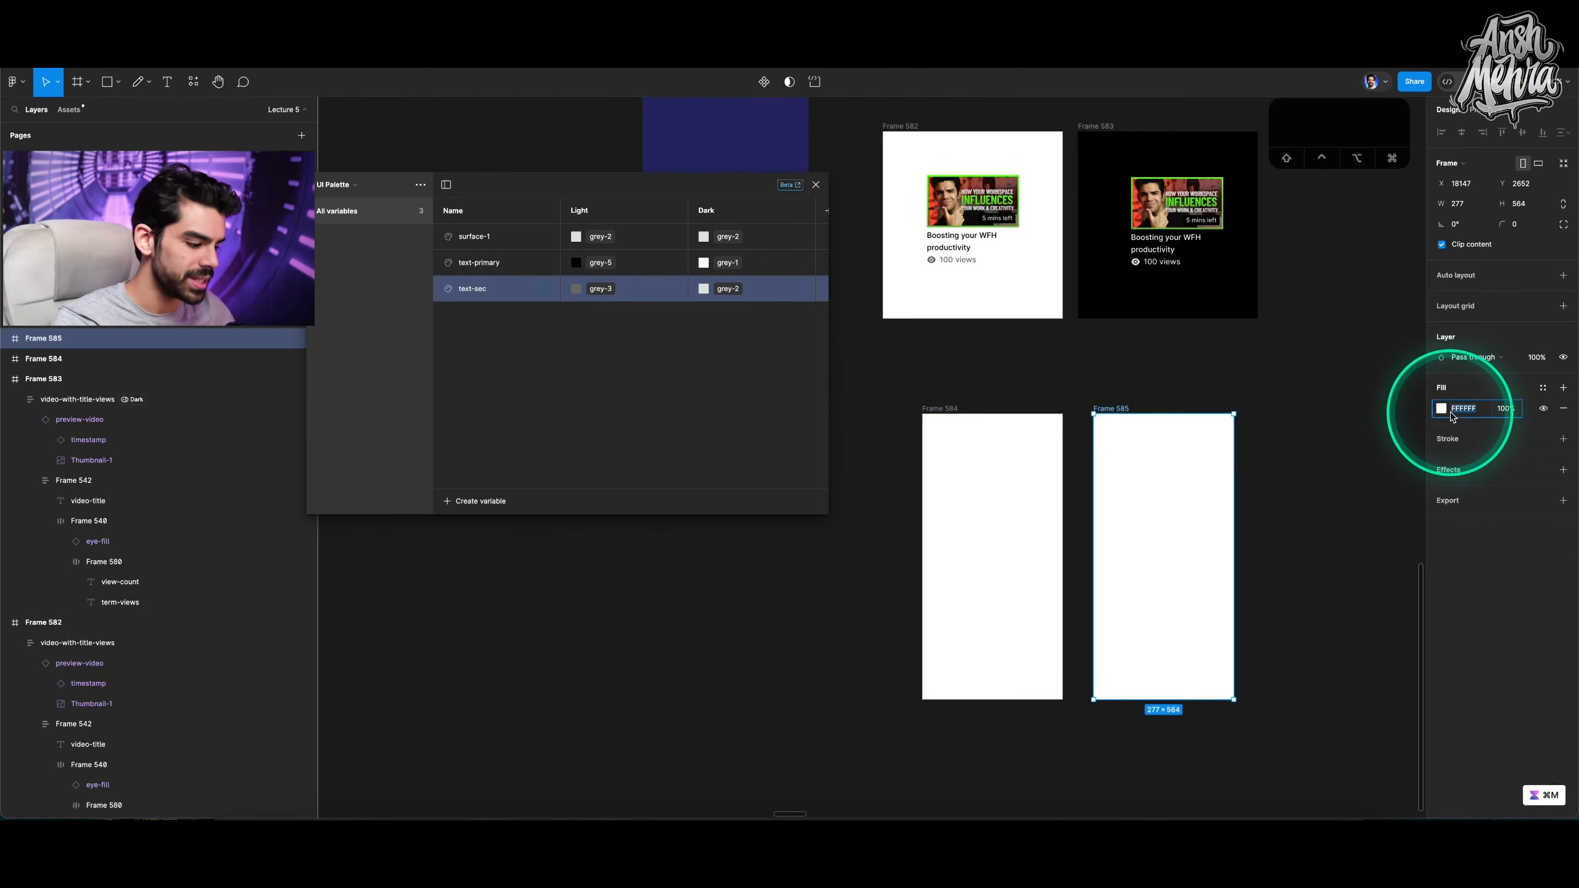
{"action": "type", "text": "0"}
{"action": "key", "text": "Return"}
Copy the white frame's card into the new tall frames.
{"action": "left_click", "coordinate": [962, 219]}
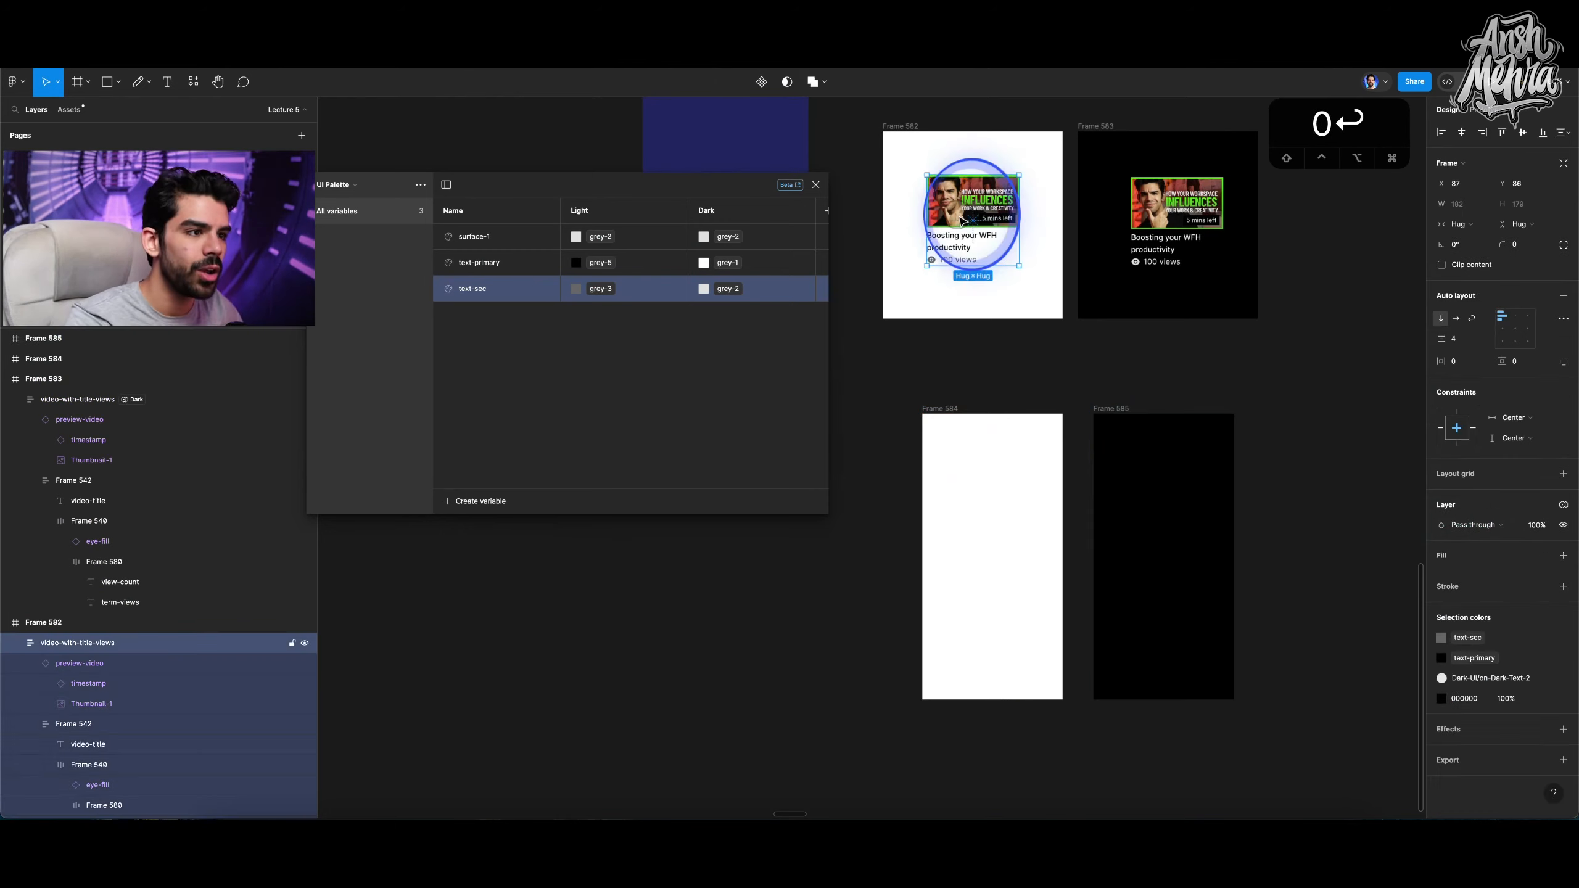
{"action": "left_click_drag", "start_coordinate": [984, 218], "coordinate": [1168, 532]}
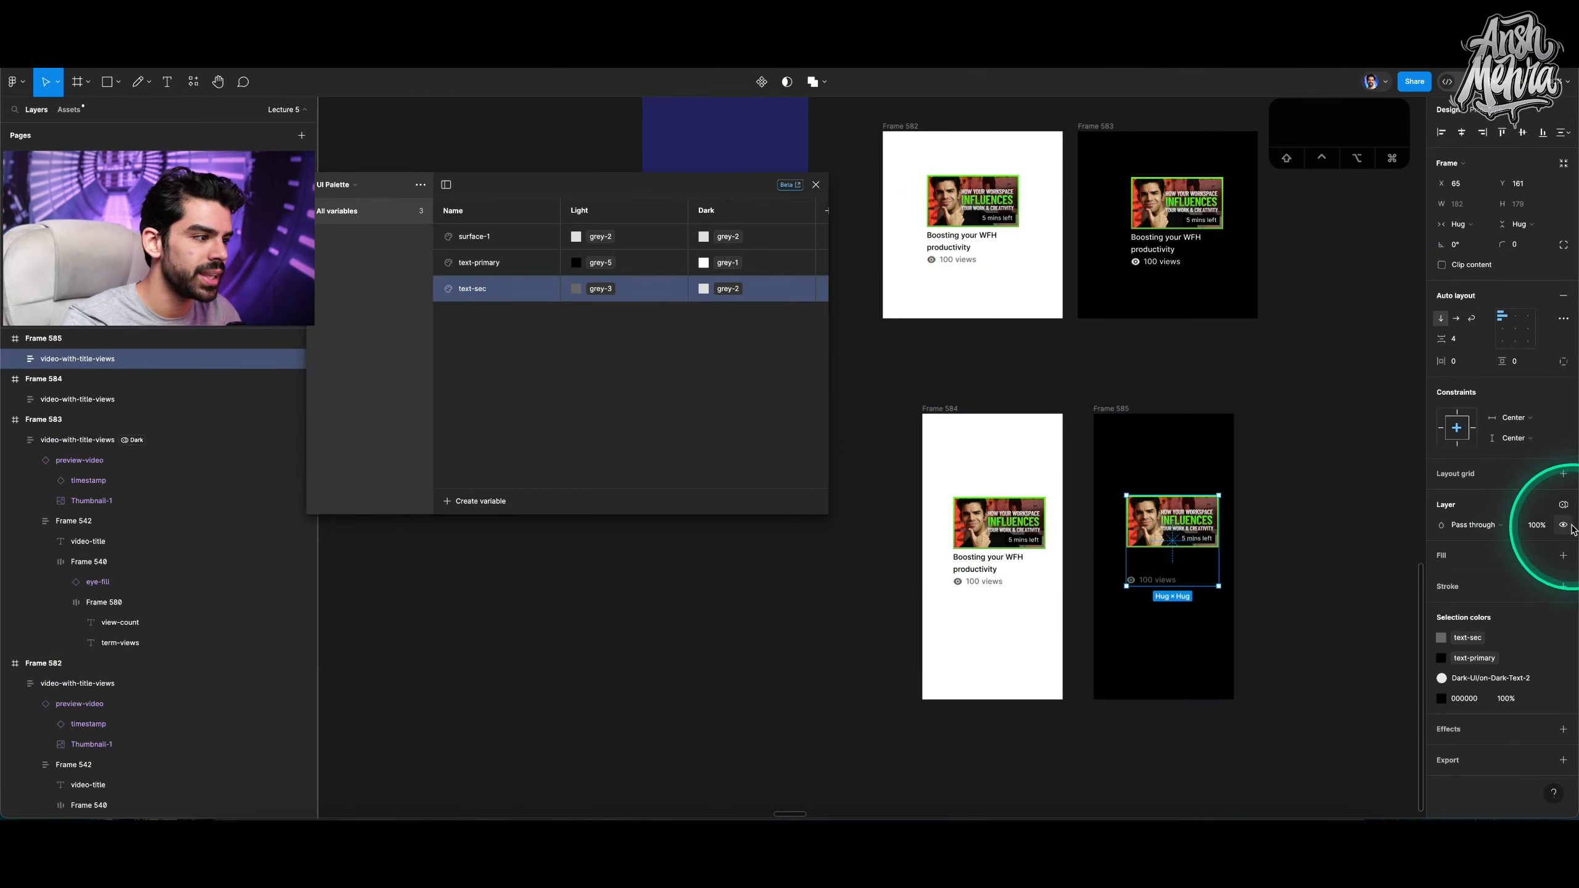
Delete the card from the black tall frame.
{"action": "left_click", "coordinate": [1563, 504]}
{"action": "left_click", "coordinate": [1353, 485]}
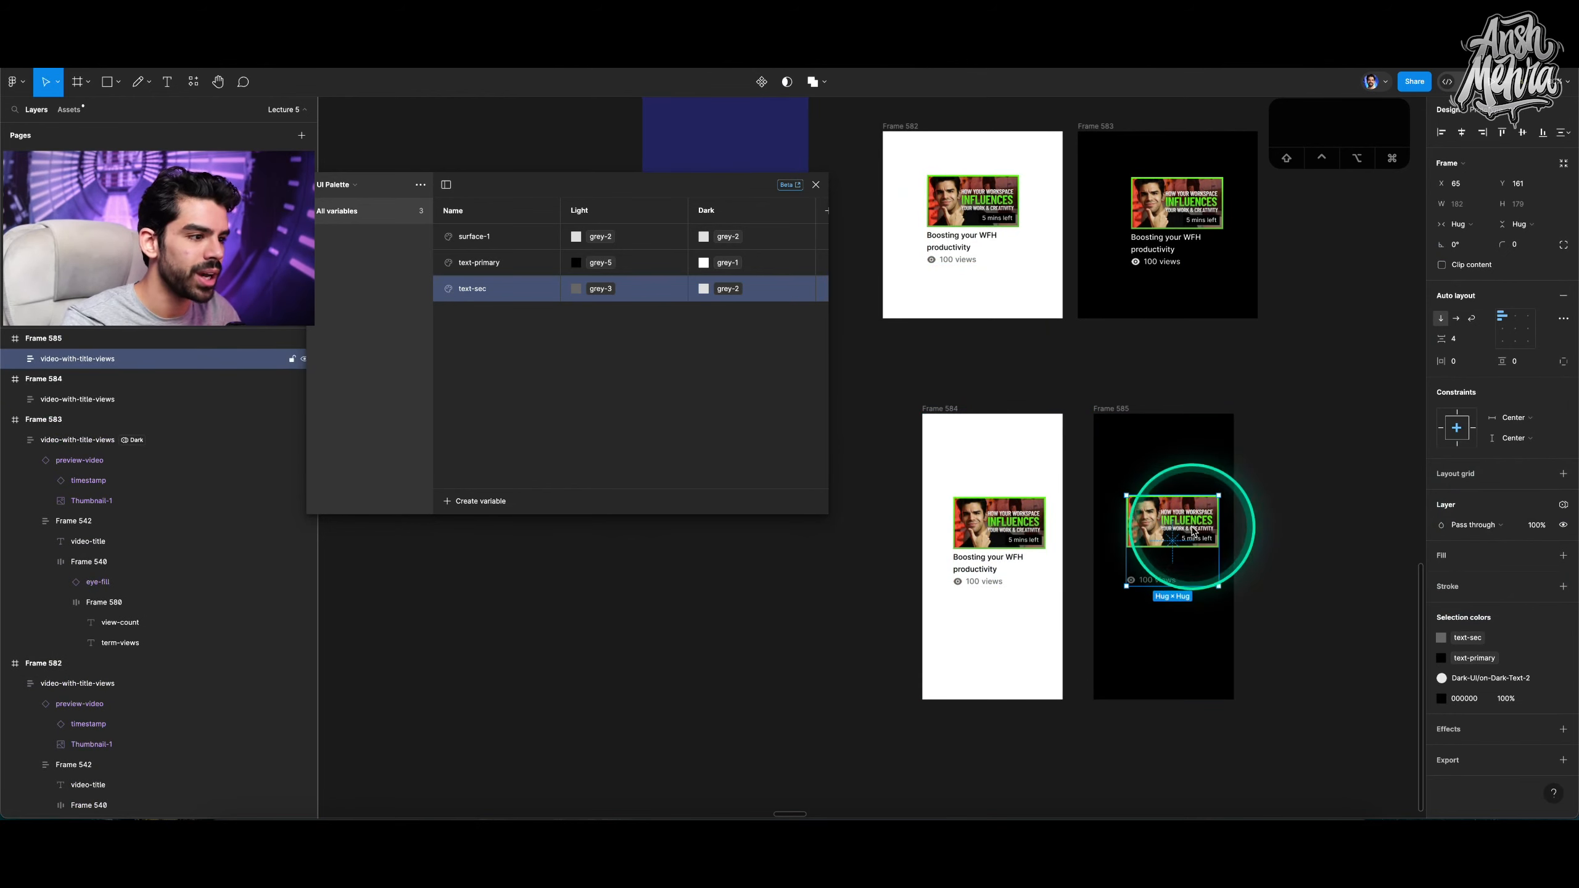
{"action": "key", "text": "BackSpace"}
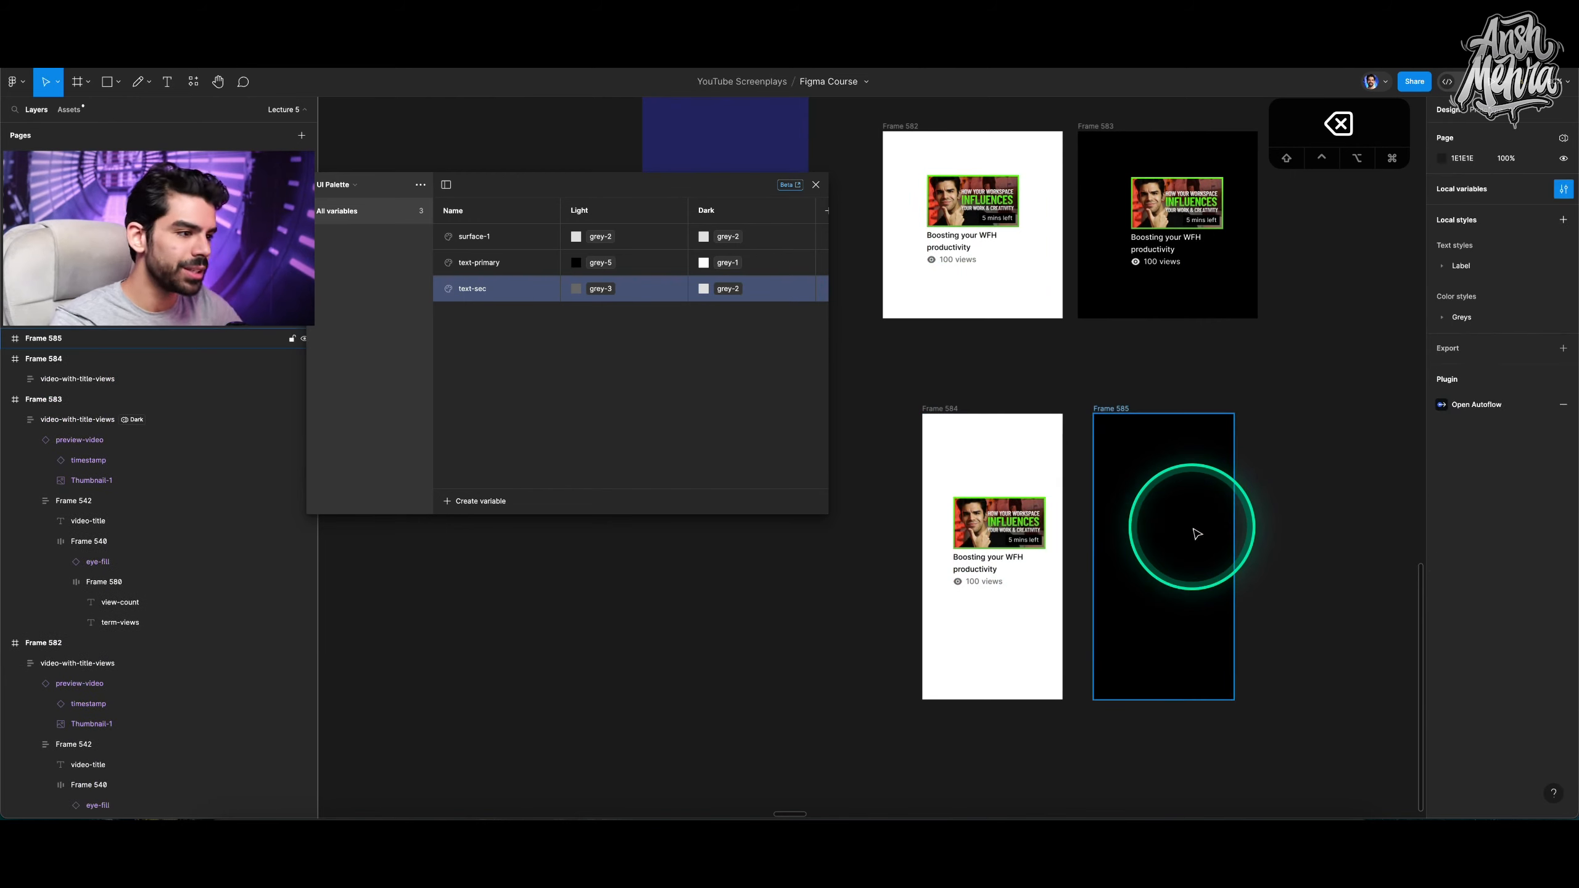
Move the black tall frame slightly left beside the white tall frame.
{"action": "left_click", "coordinate": [1108, 411]}
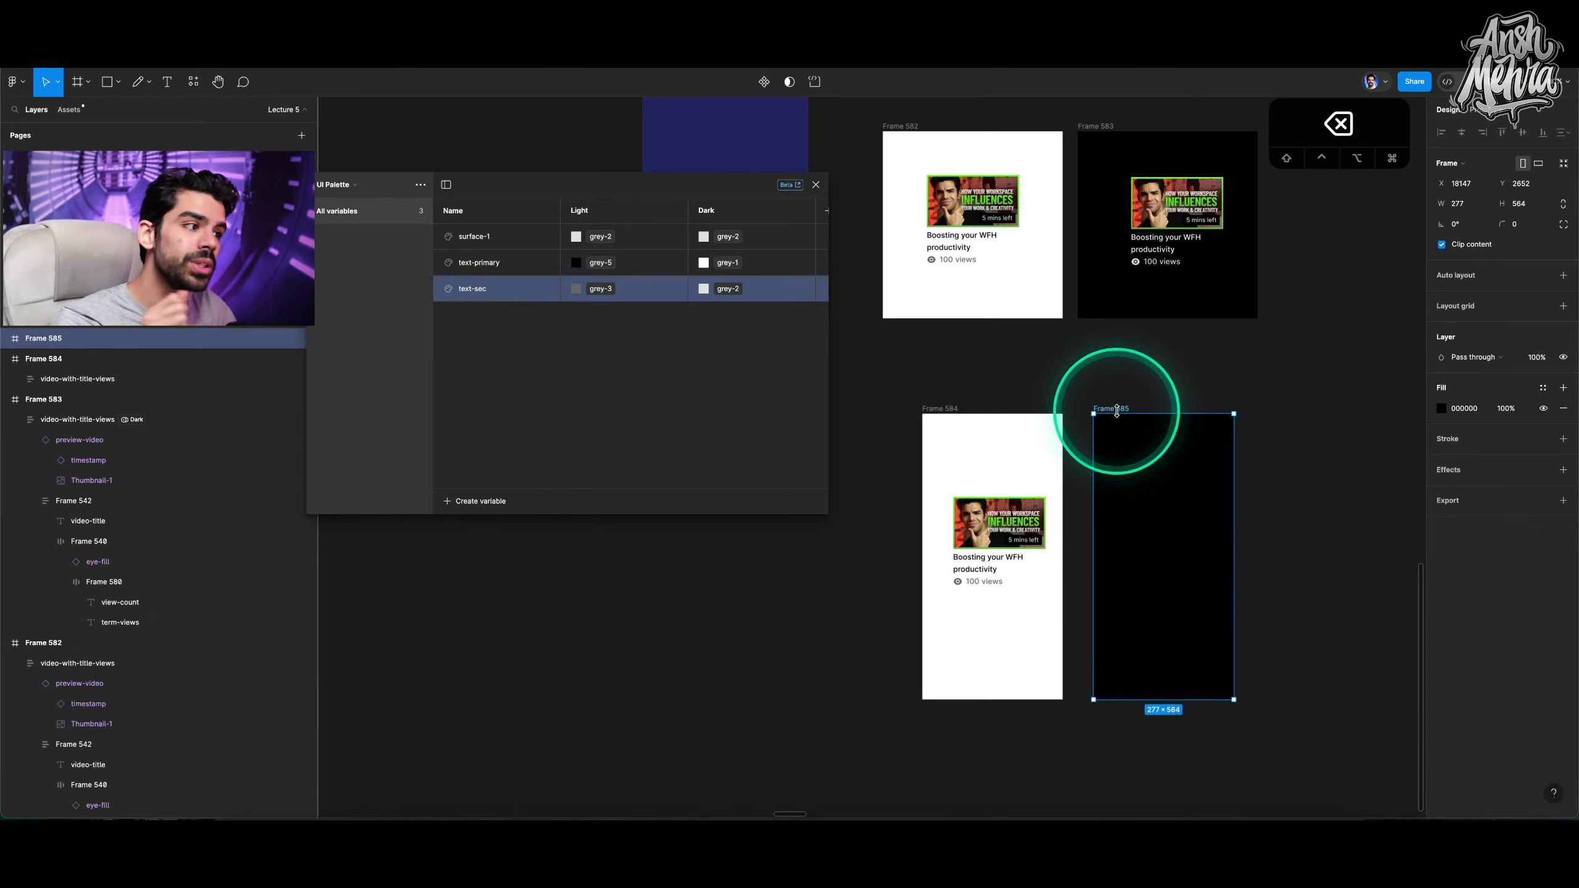
{"action": "left_click", "coordinate": [1114, 409]}
{"action": "left_click", "coordinate": [1116, 410]}
{"action": "left_click_drag", "start_coordinate": [1117, 412], "coordinate": [1100, 418]}
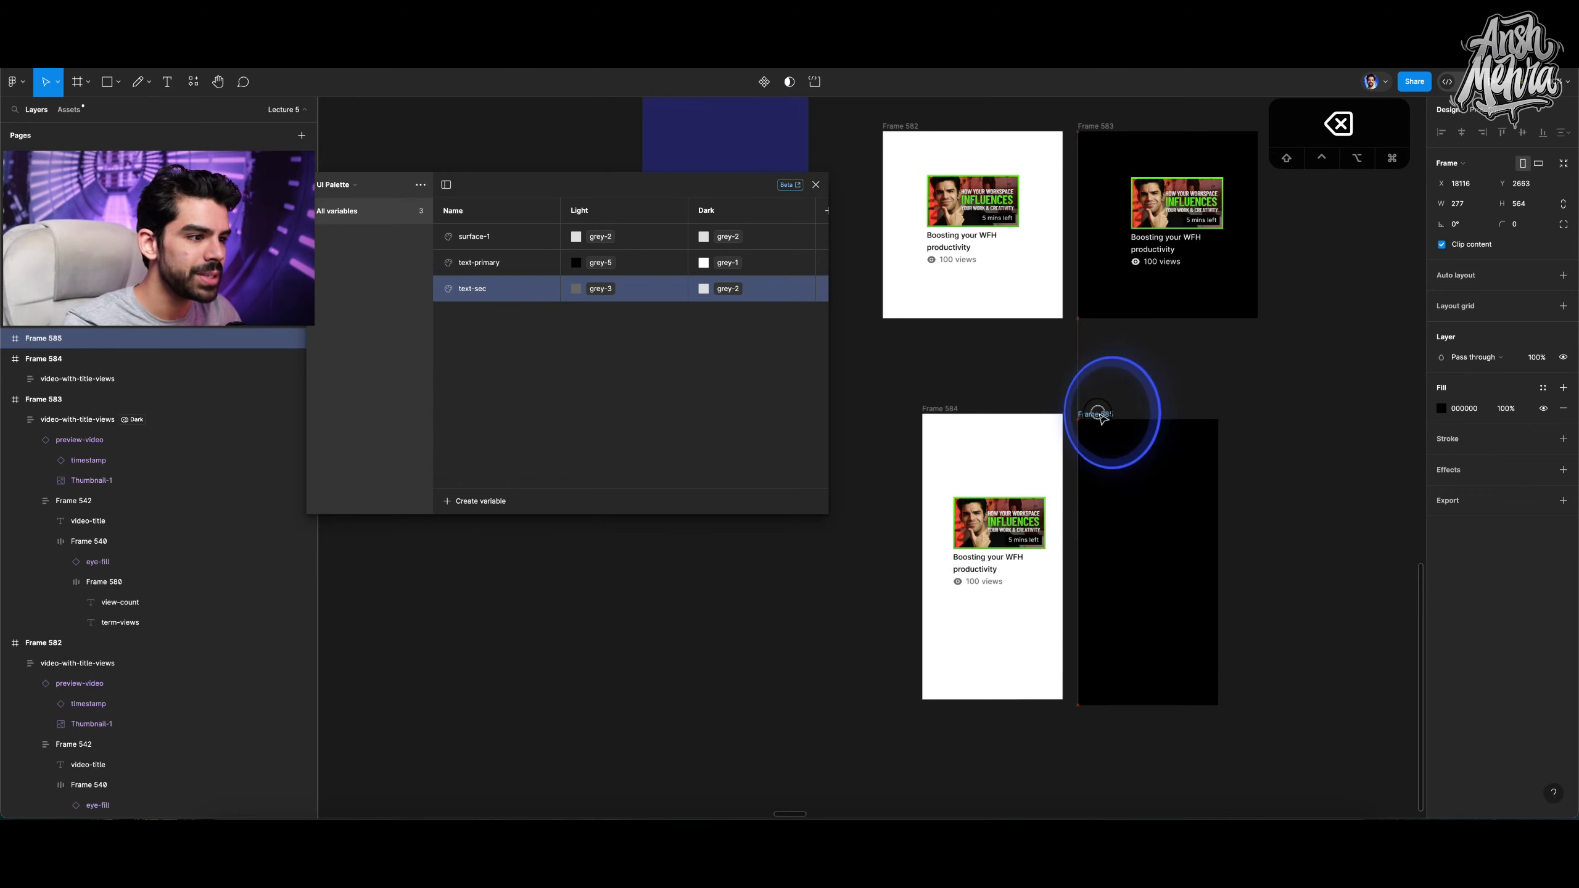
Copy the white tall frame's card into the black tall frame.
{"action": "scroll", "coordinate": [1104, 419], "scroll_direction": "left", "scroll_amount": 1}
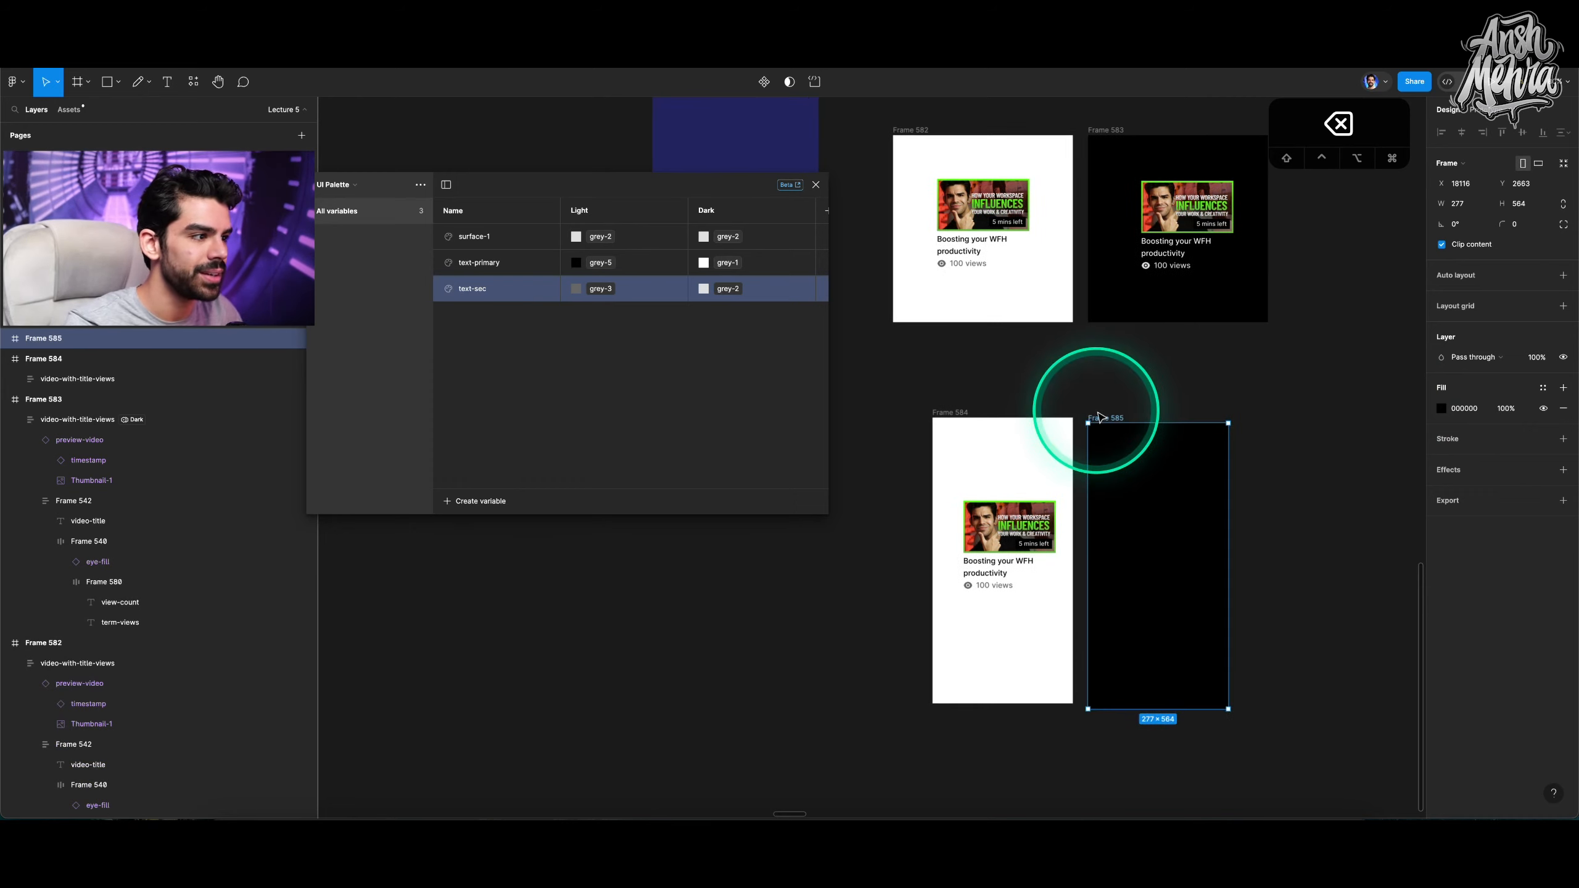
{"action": "left_click", "coordinate": [997, 528]}
{"action": "left_click_drag", "start_coordinate": [998, 529], "coordinate": [1152, 548]}
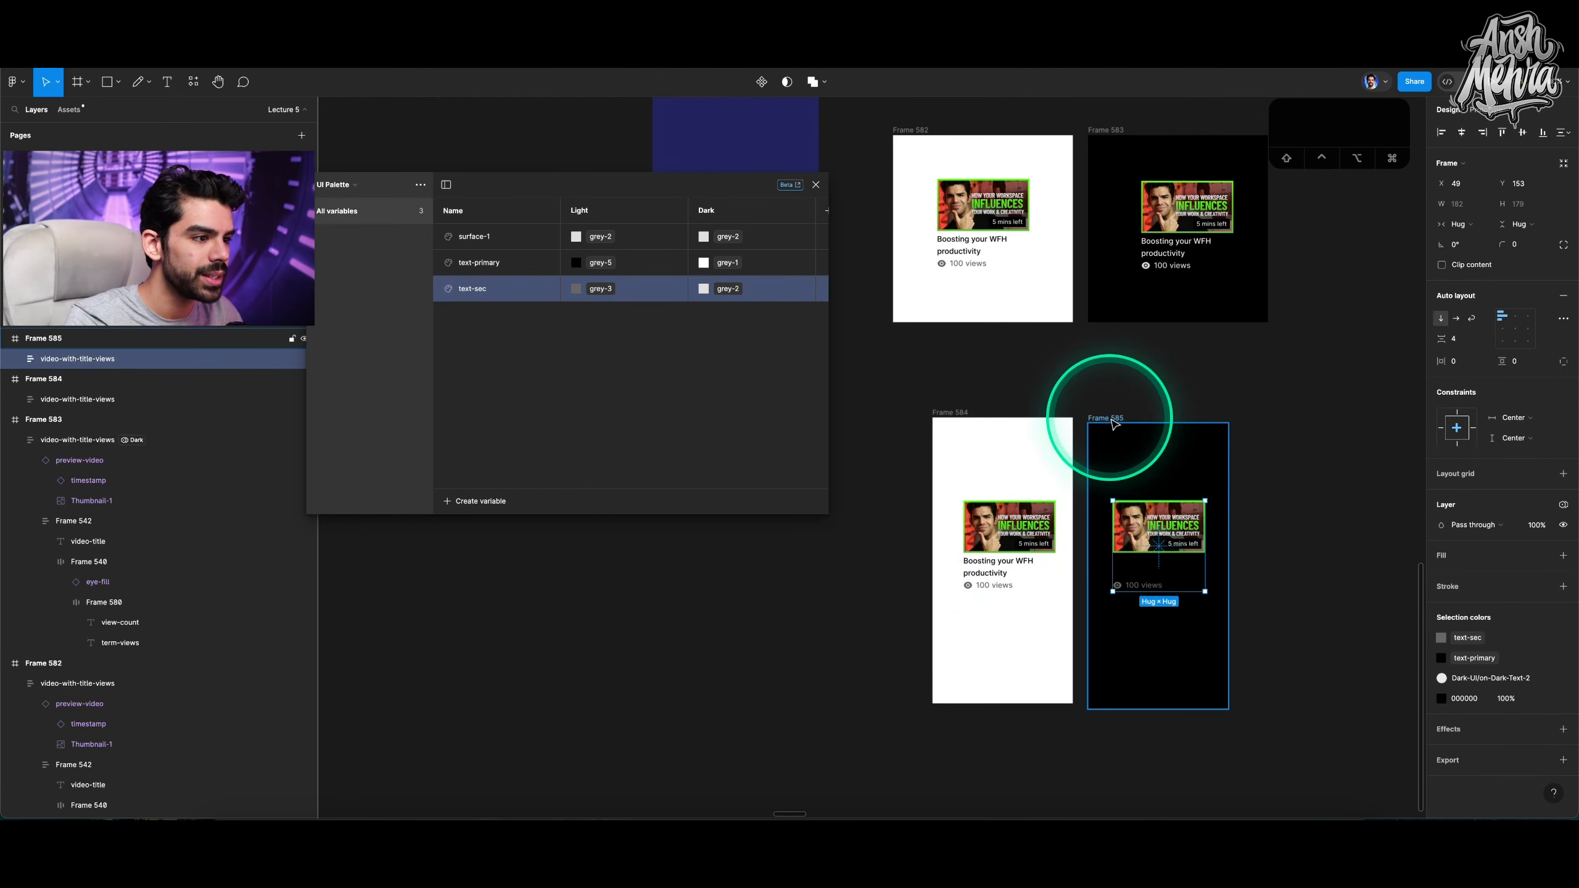
Set the black tall frame to the UI Palette Dark mode.
{"action": "left_click", "coordinate": [1112, 419]}
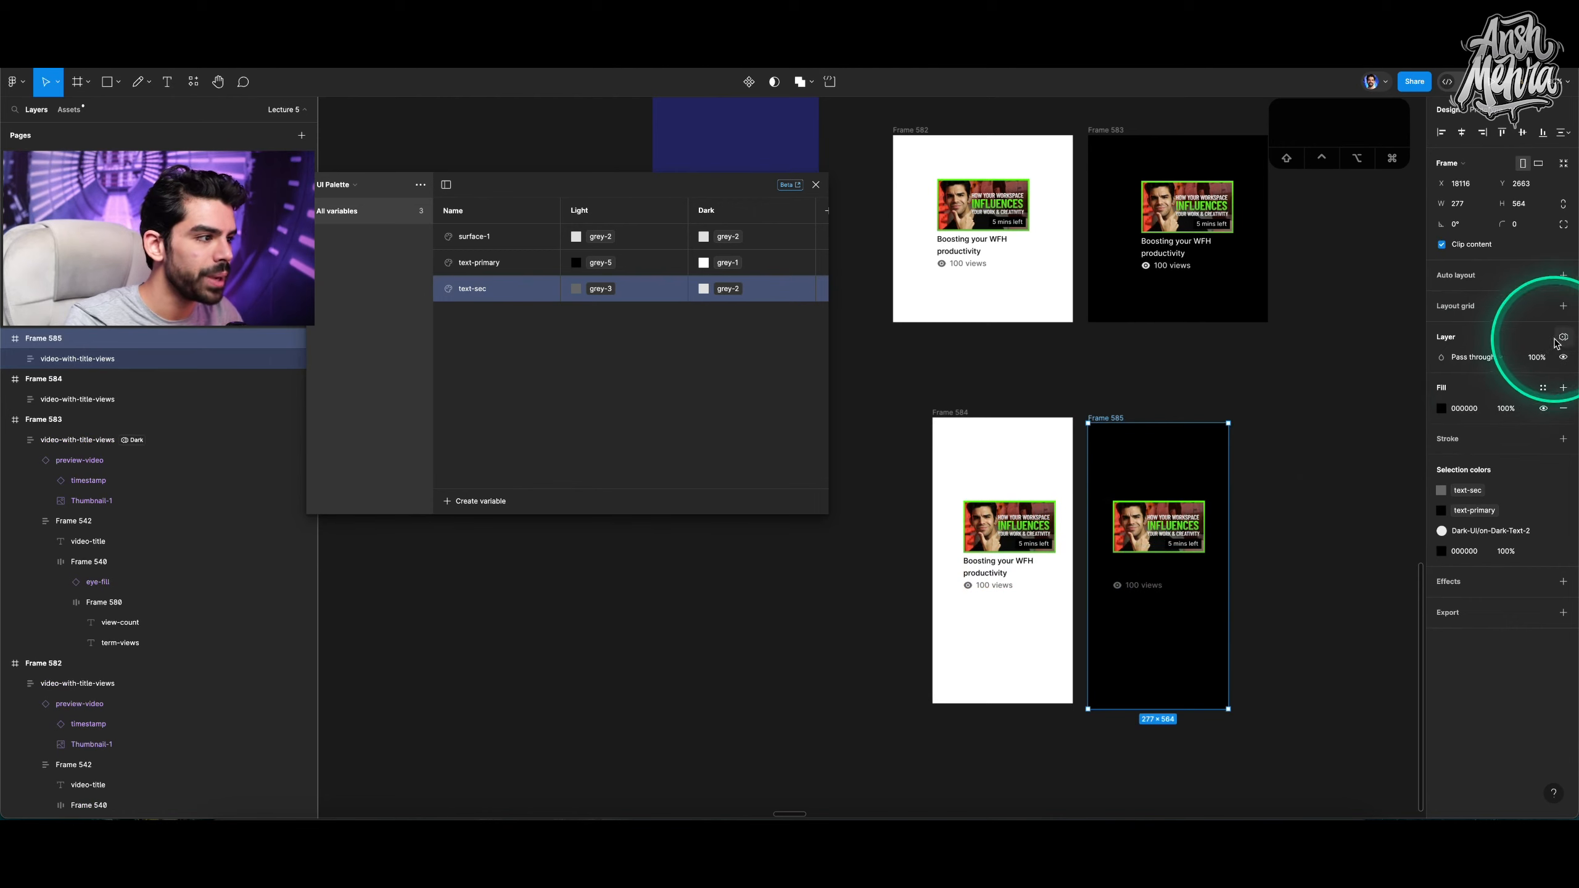
{"action": "mouse_move", "coordinate": [1486, 378]}
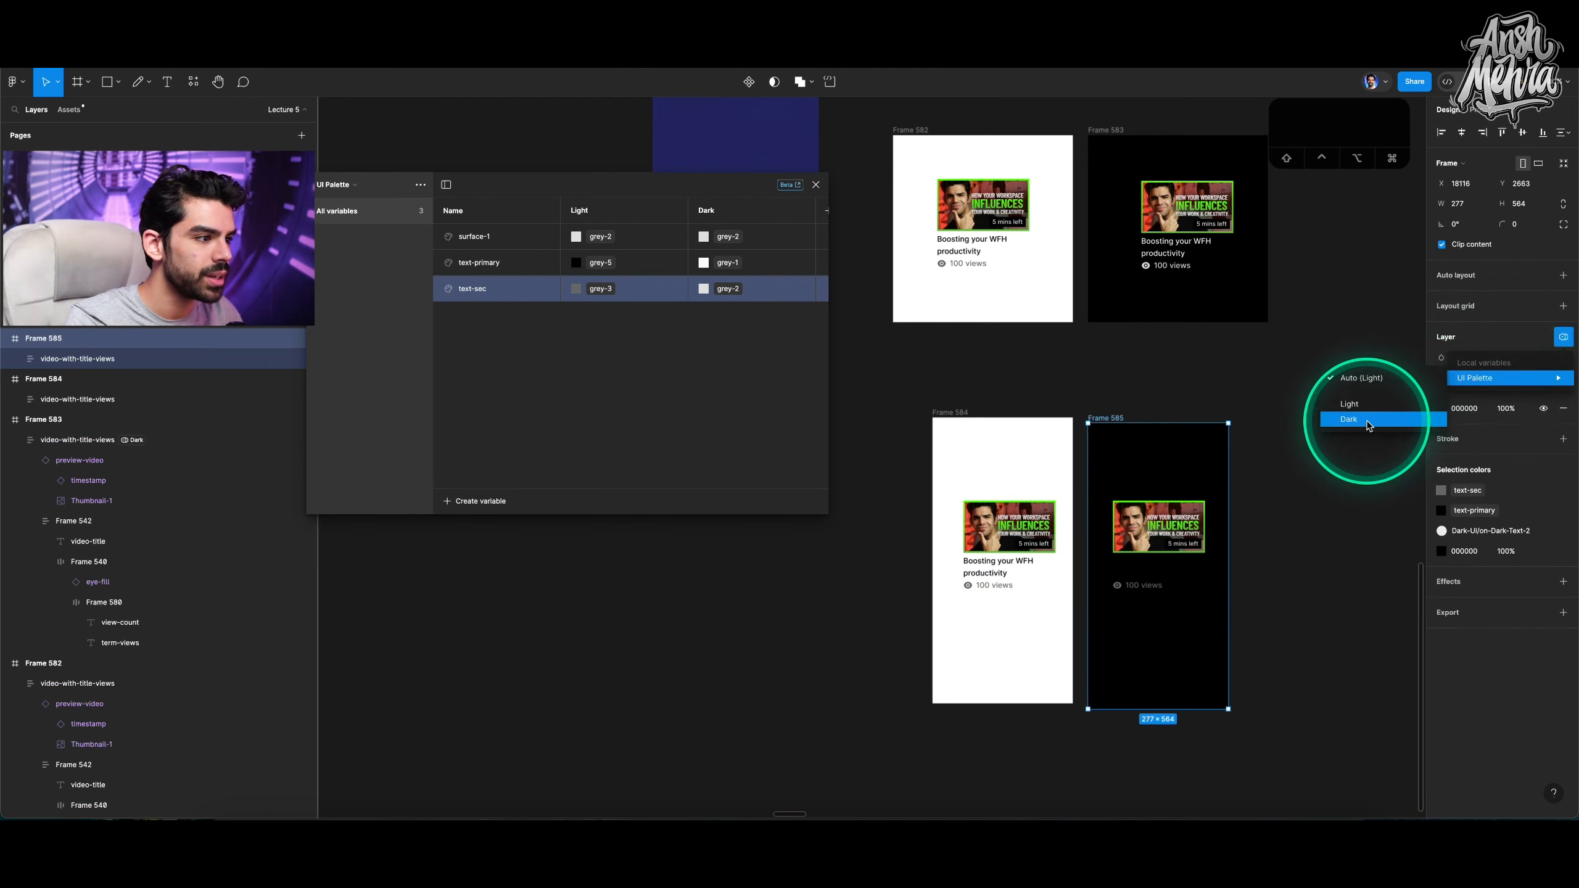
{"action": "left_click", "coordinate": [1372, 414]}
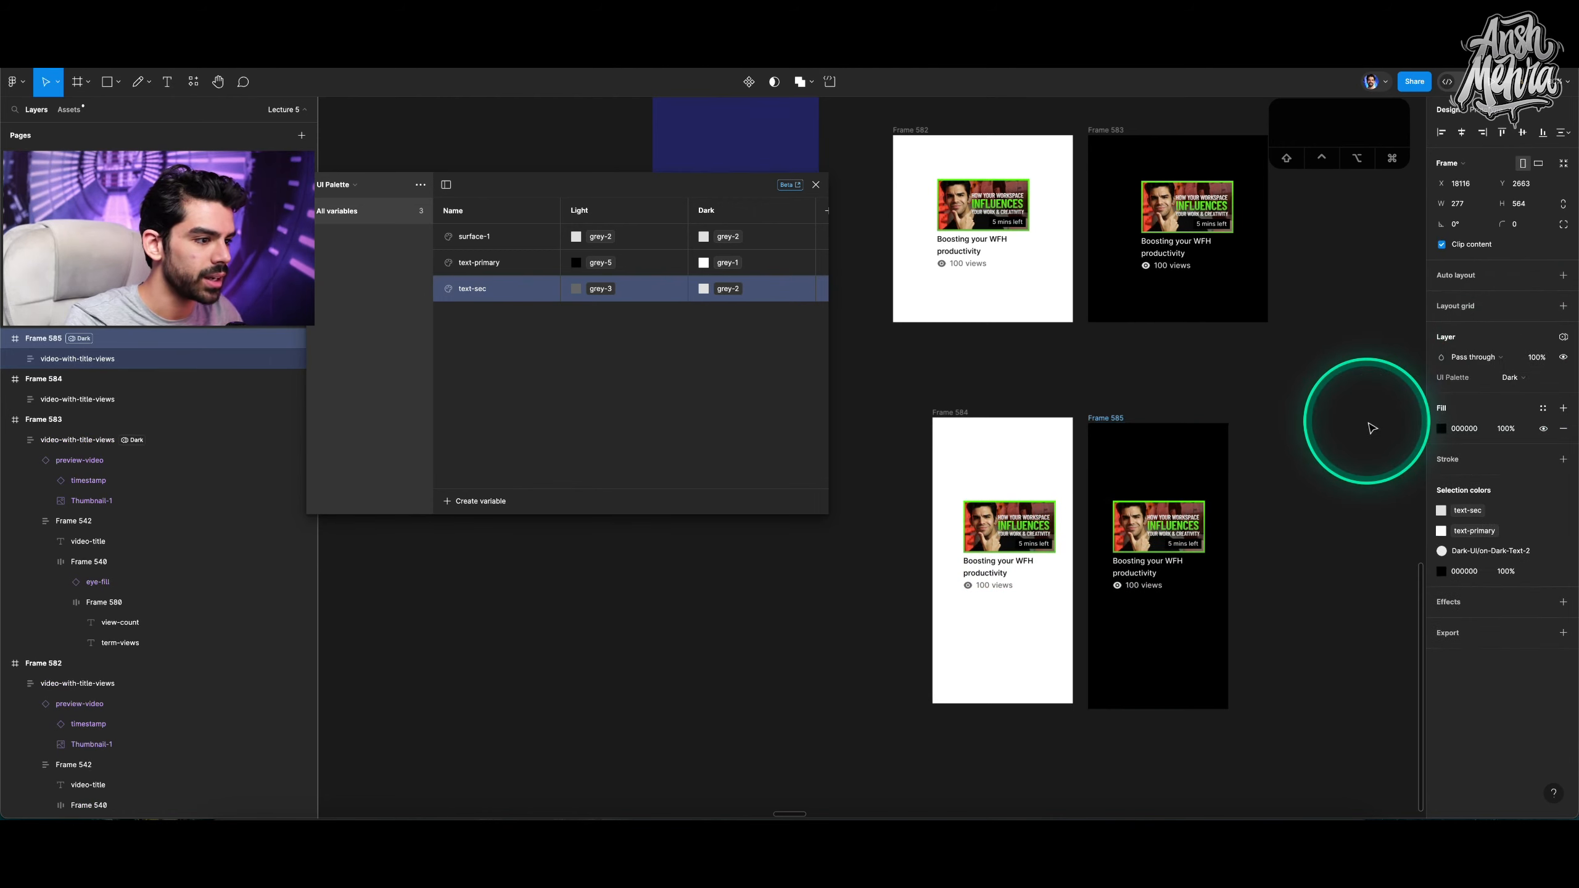
{"action": "left_click", "coordinate": [1157, 527]}
Zoom in to compare the light and dark tall frames.
{"action": "scroll", "coordinate": [1052, 587], "scroll_direction": "up", "scroll_amount": 3}
{"action": "scroll", "coordinate": [1053, 586], "scroll_direction": "up", "scroll_amount": 1}
{"action": "left_click", "coordinate": [1015, 520]}
{"action": "left_click_drag", "start_coordinate": [992, 505], "coordinate": [1251, 675]}
{"action": "key", "text": "BackSpace"}
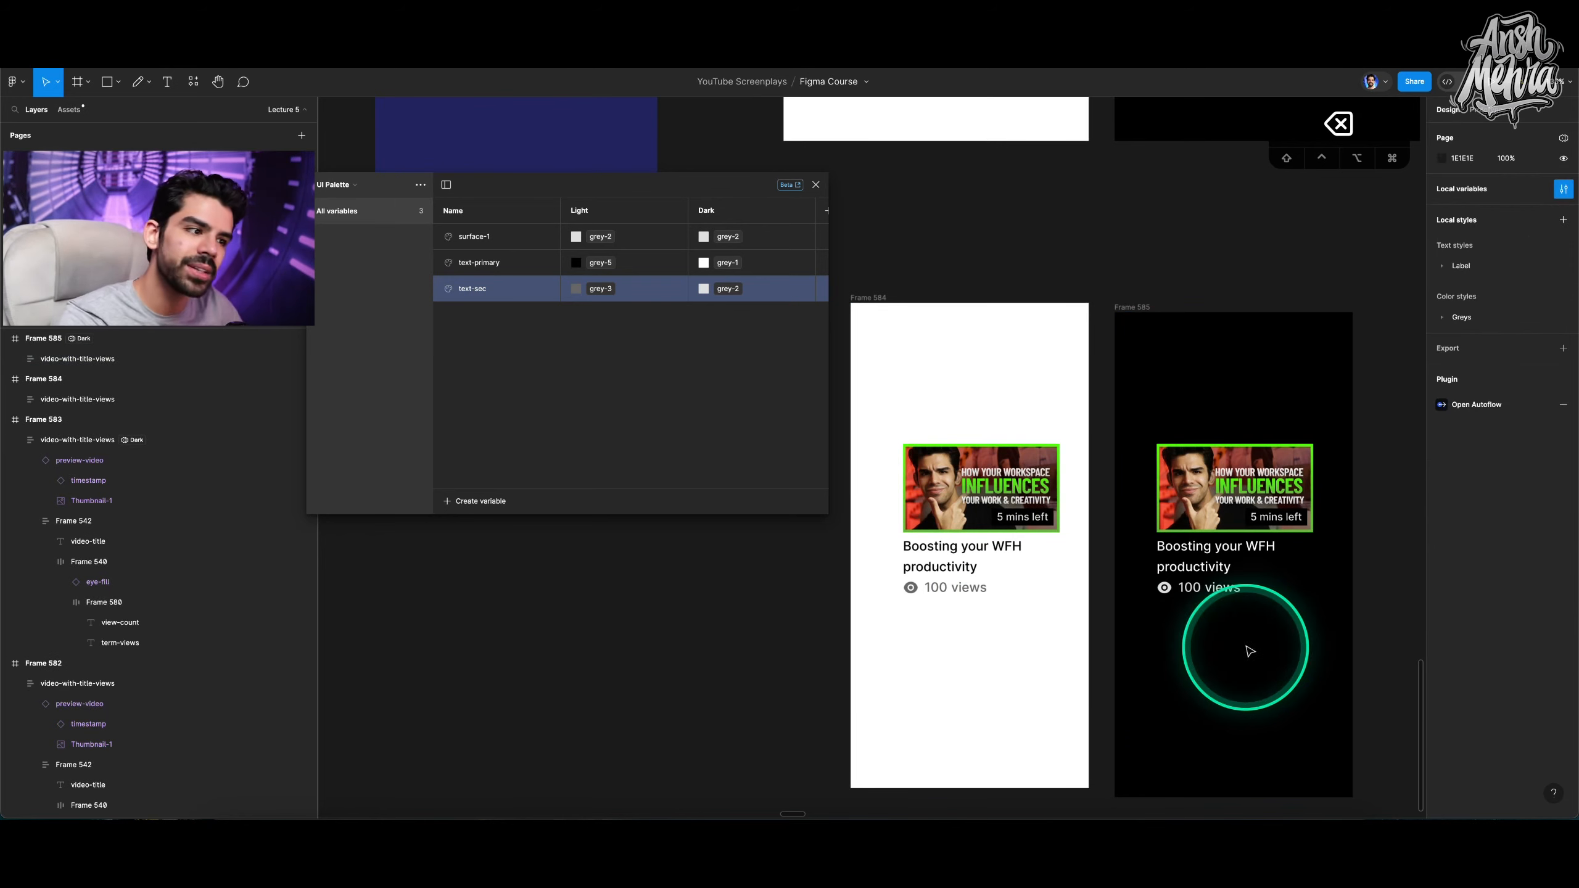
{"action": "scroll", "coordinate": [926, 344], "scroll_direction": "up", "scroll_amount": 5}
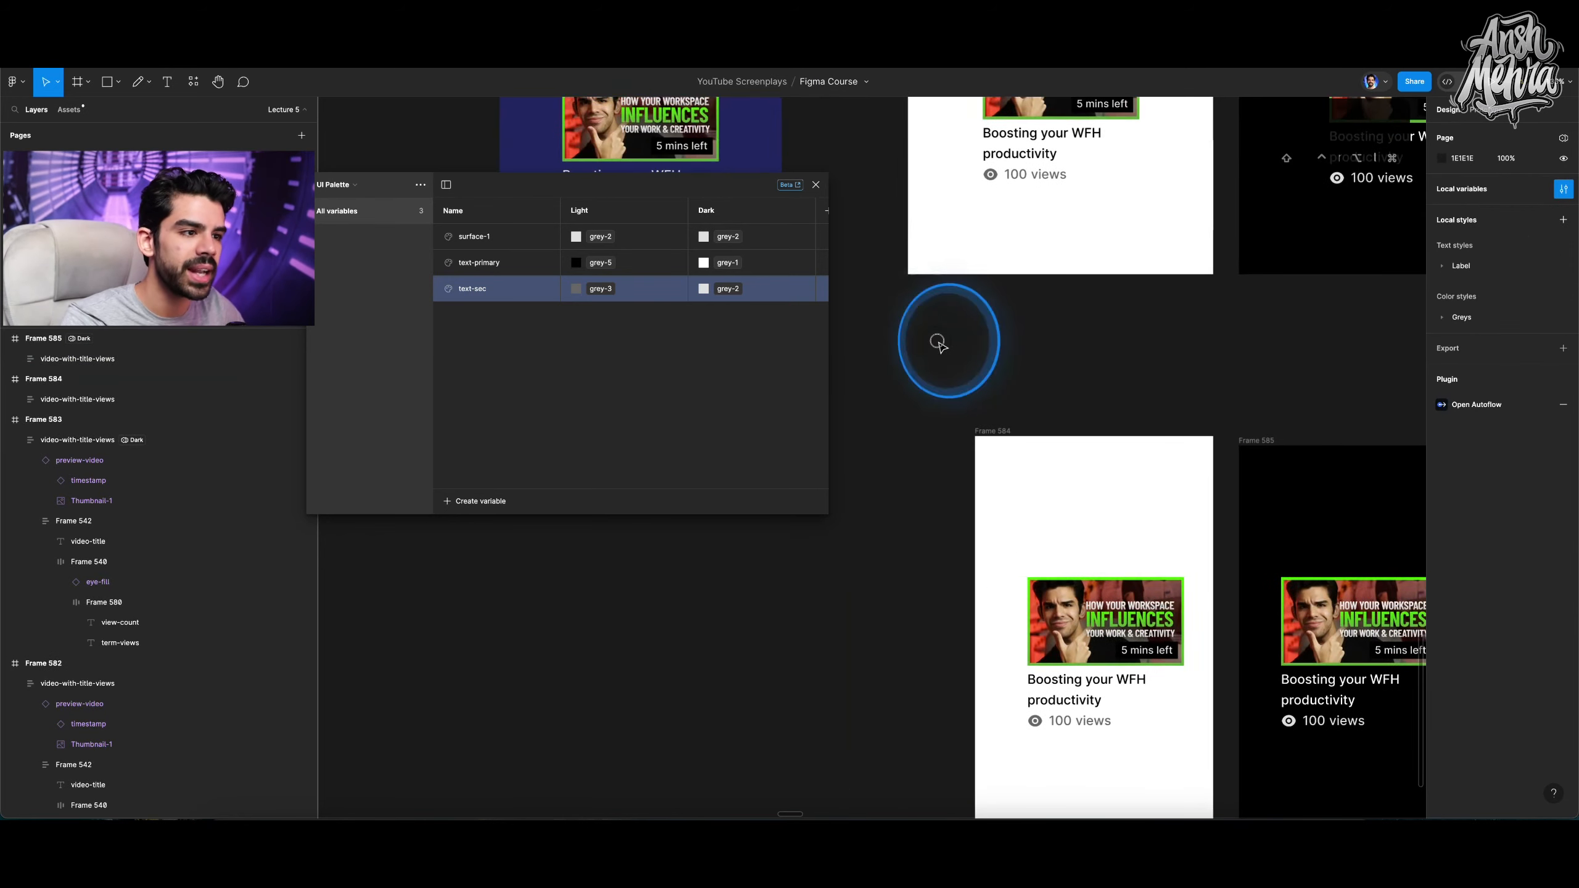
Draw a rectangle about 264 × 46 below the card in the white tall frame.
{"action": "key", "text": "r"}
{"action": "mouse_move", "coordinate": [942, 205]}
{"action": "left_mouse_down"}
{"action": "mouse_move", "coordinate": [1169, 244]}
{"action": "mouse_move", "coordinate": [1147, 241]}
{"action": "left_mouse_up"}
{"action": "key", "text": "v"}
{"action": "left_click", "coordinate": [1516, 204]}
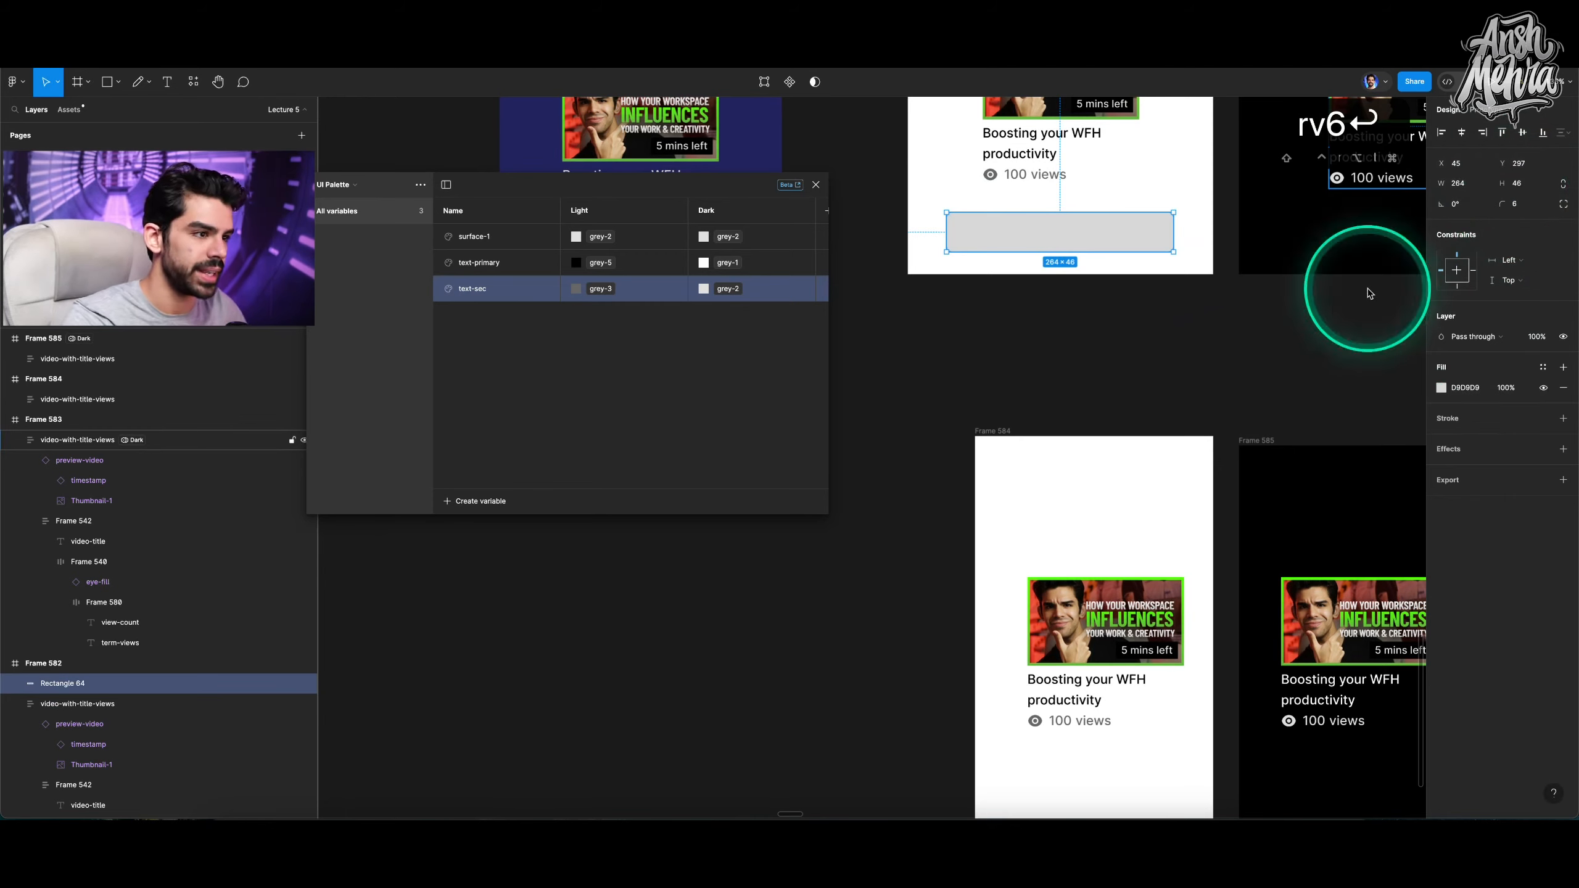
Add a "Click me" text label on top of the new rectangle.
{"action": "scroll", "coordinate": [1056, 232], "scroll_direction": "up", "scroll_amount": 4}
{"action": "key", "text": "t"}
{"action": "left_click", "coordinate": [1038, 236]}
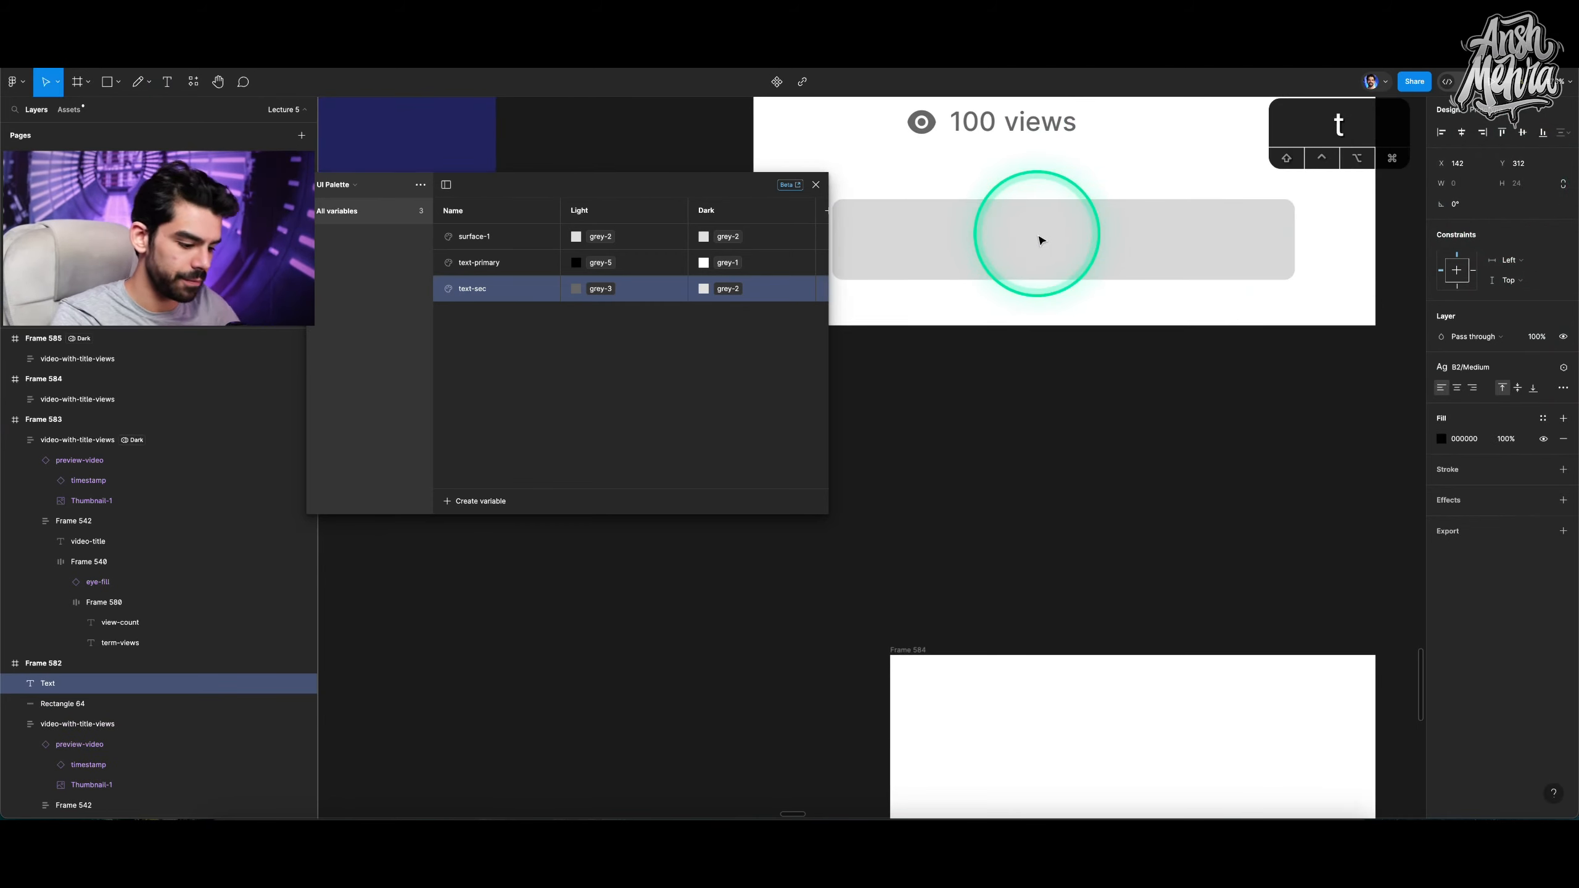
{"action": "left_click", "coordinate": [1102, 341]}
Group the "Click me" text and the rectangle together into a button.
{"action": "scroll", "coordinate": [1103, 340], "scroll_direction": "down", "scroll_amount": 3}
{"action": "left_click", "coordinate": [1157, 275], "text": "shift"}
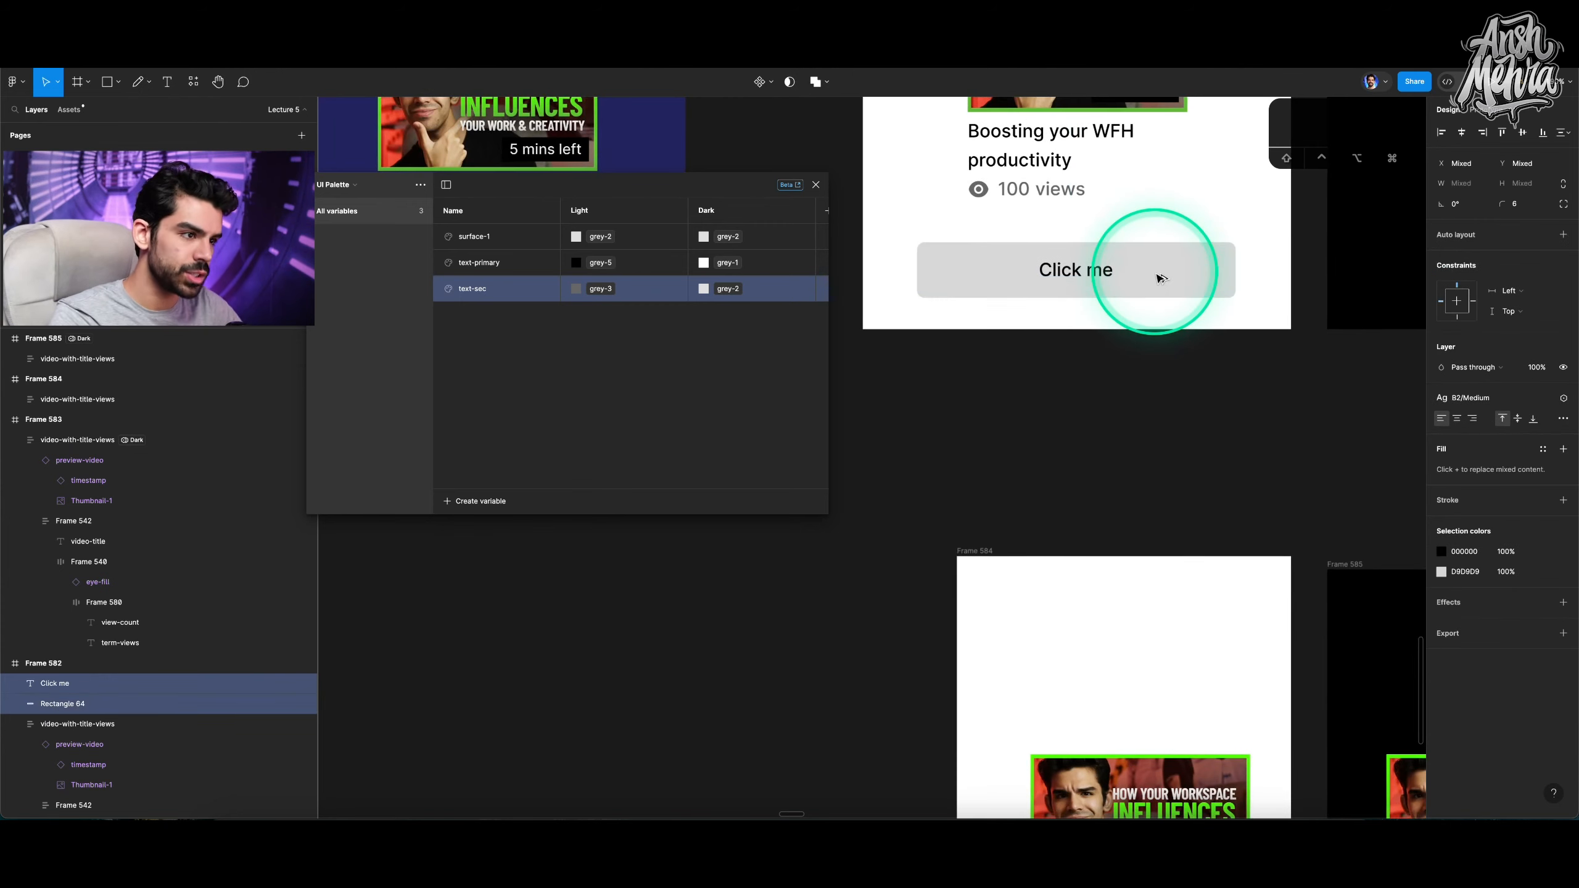
{"action": "key", "text": "super+g"}
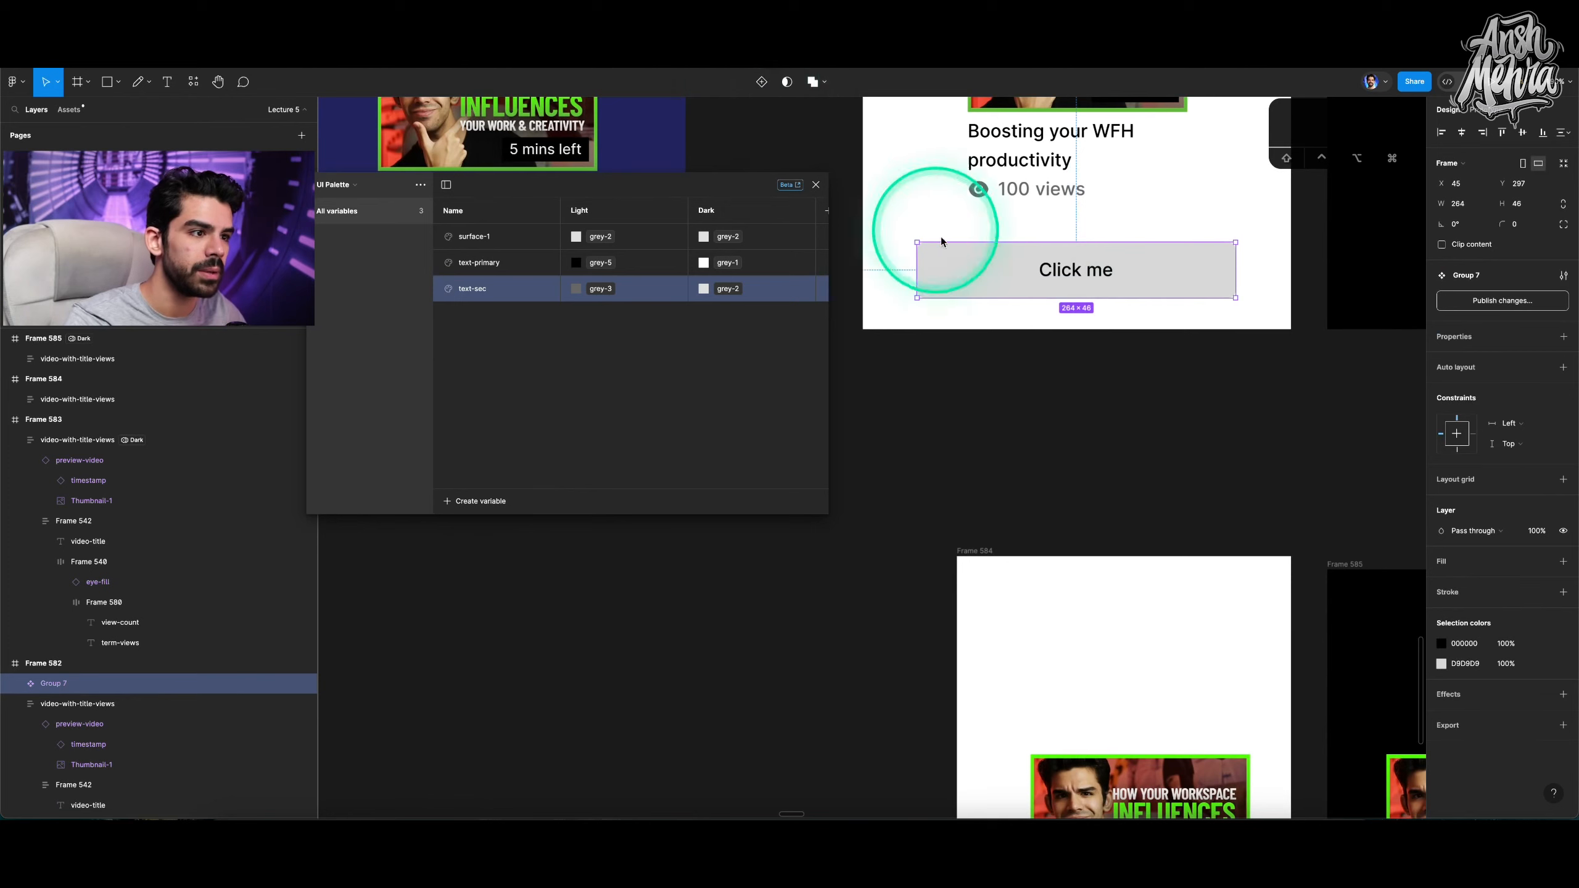
Select the button rectangle and create a new colour variable in UI Palette named button-primary-bg.
{"action": "double_click", "coordinate": [963, 278]}
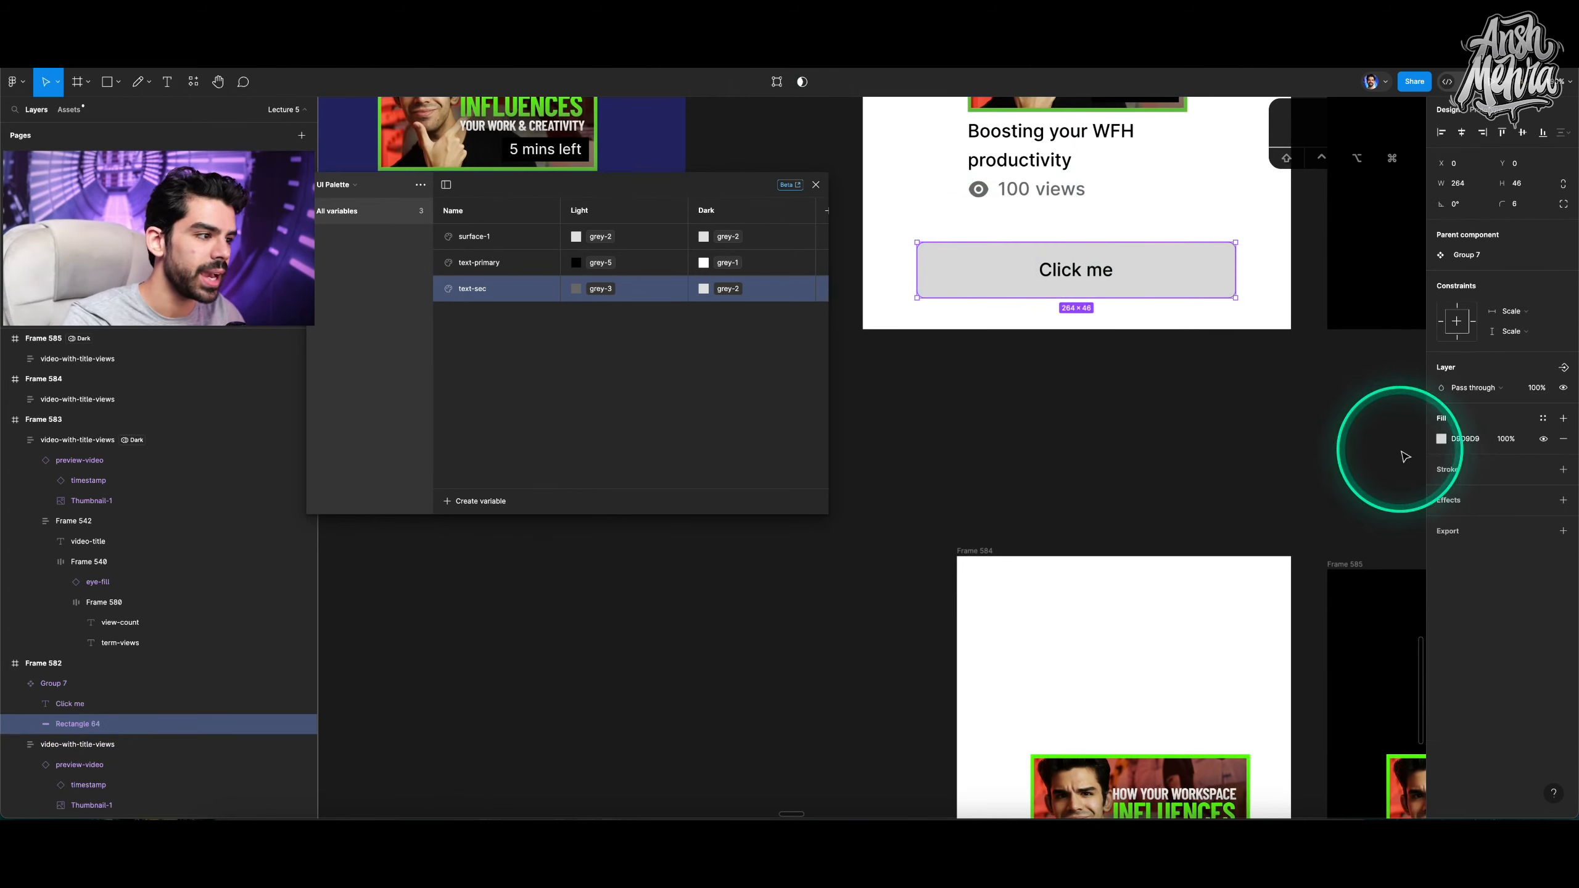
{"action": "left_click", "coordinate": [458, 505]}
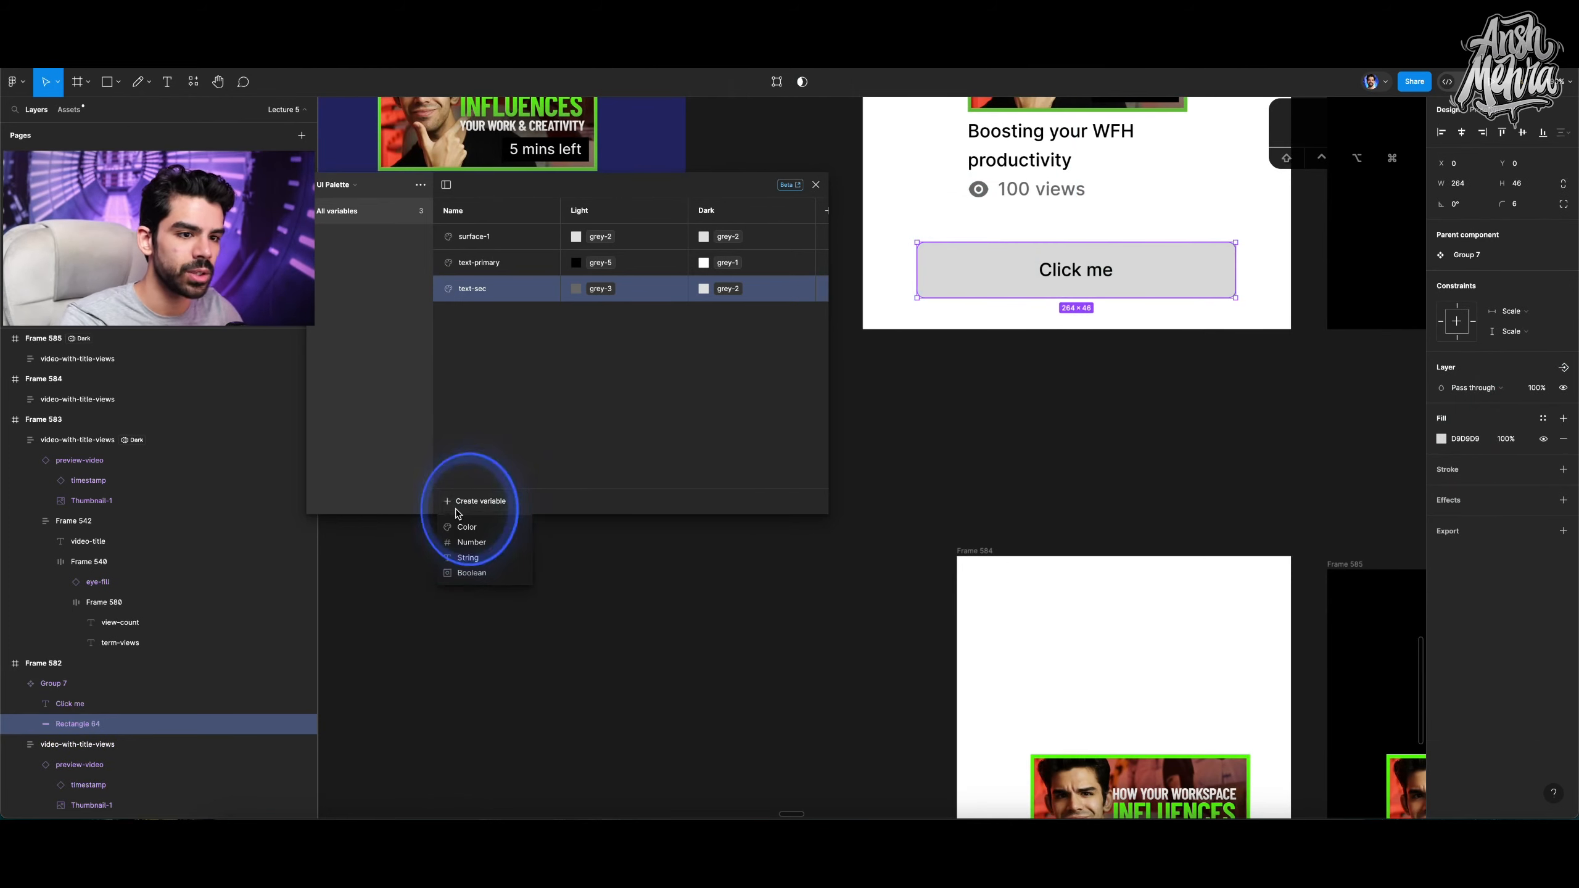
{"action": "left_click", "coordinate": [460, 526]}
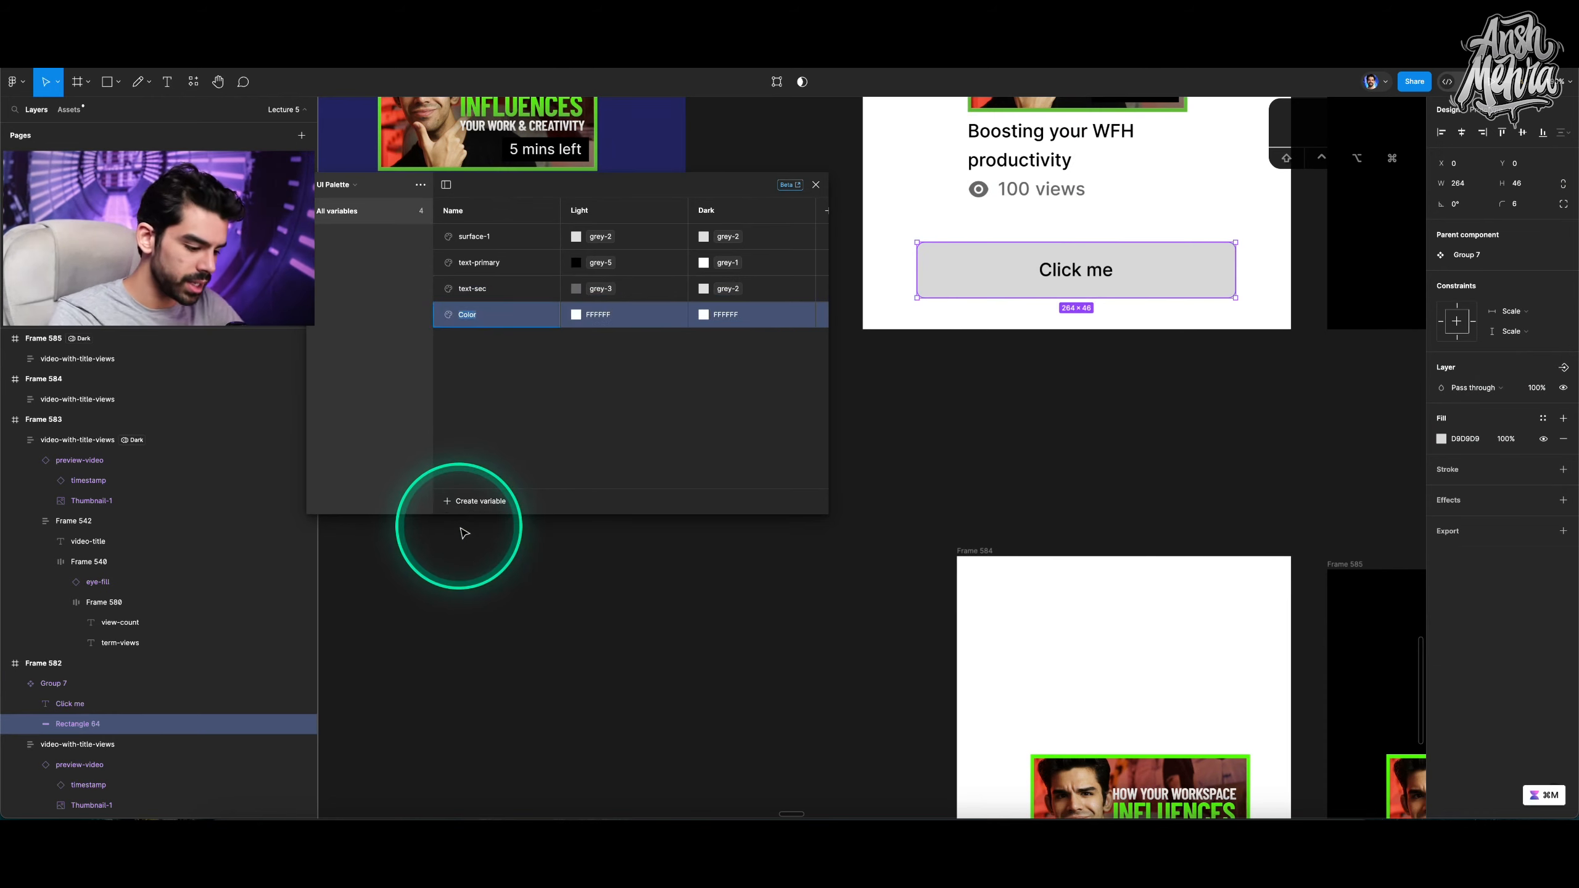
{"action": "type", "text": "button-primary-bf"}
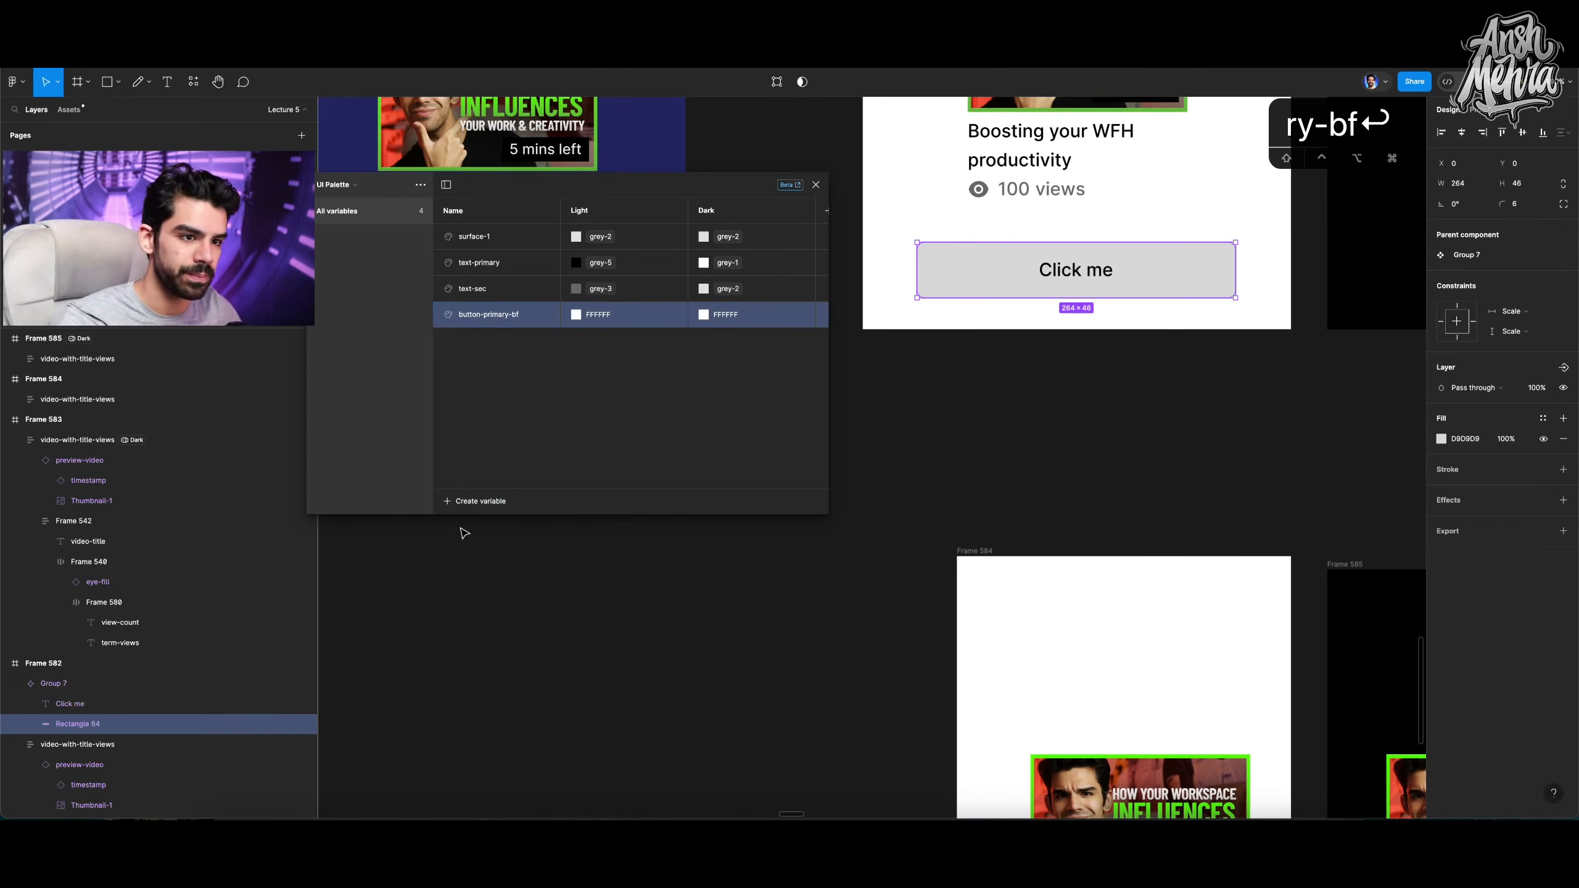
{"action": "double_click", "coordinate": [530, 319]}
{"action": "left_click", "coordinate": [533, 318]}
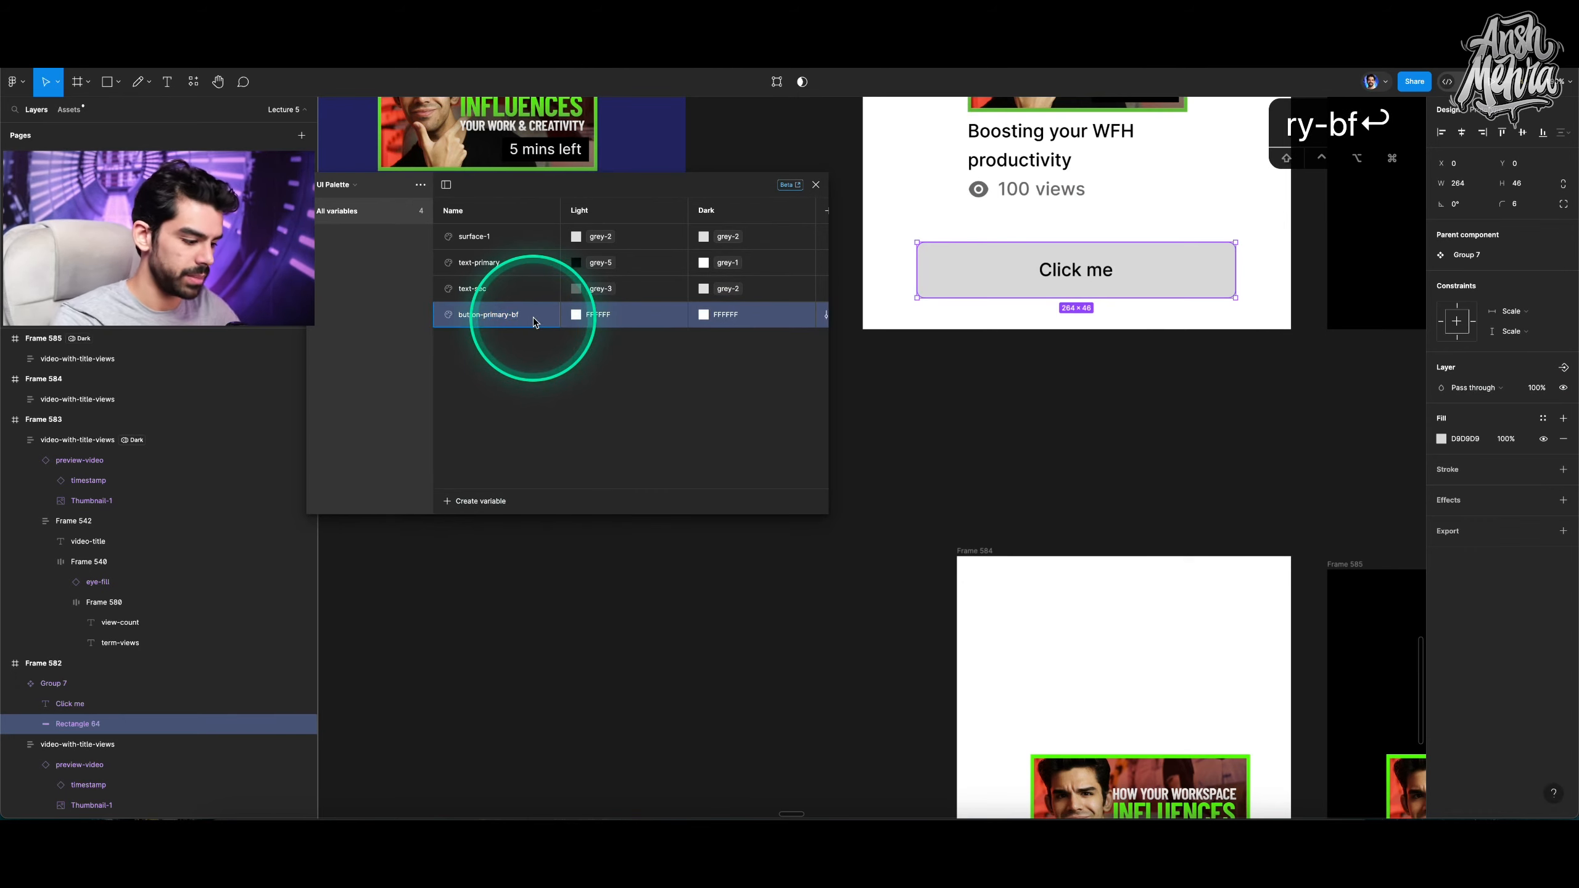
Set button-primary-bg to the grey-5 primitive for Light and grey-1 for Dark.
{"action": "left_click", "coordinate": [576, 314]}
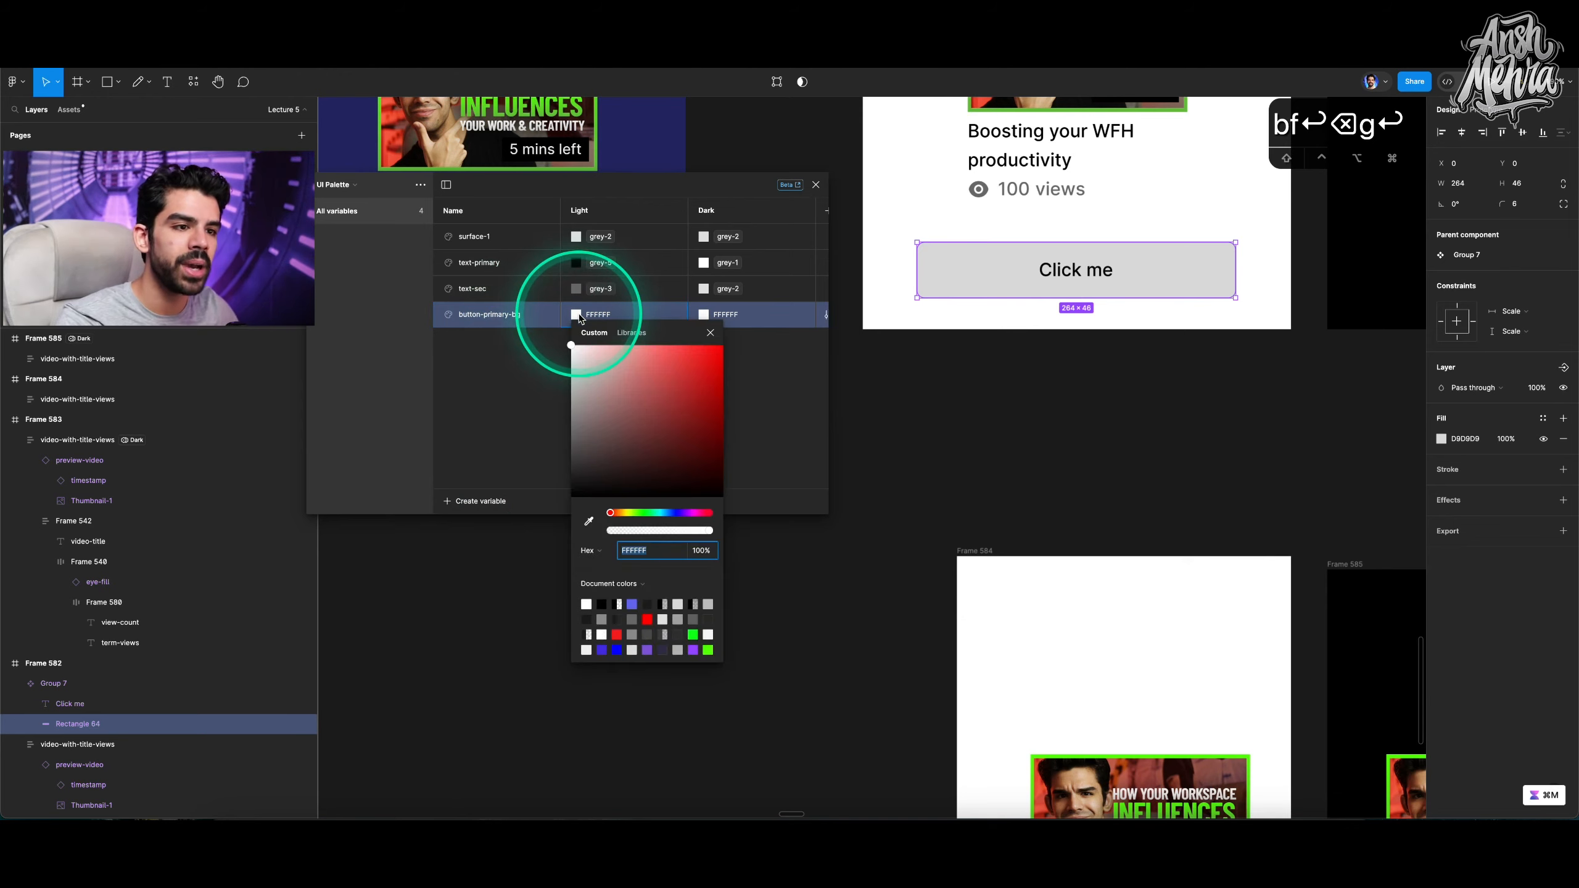
{"action": "left_click", "coordinate": [650, 331]}
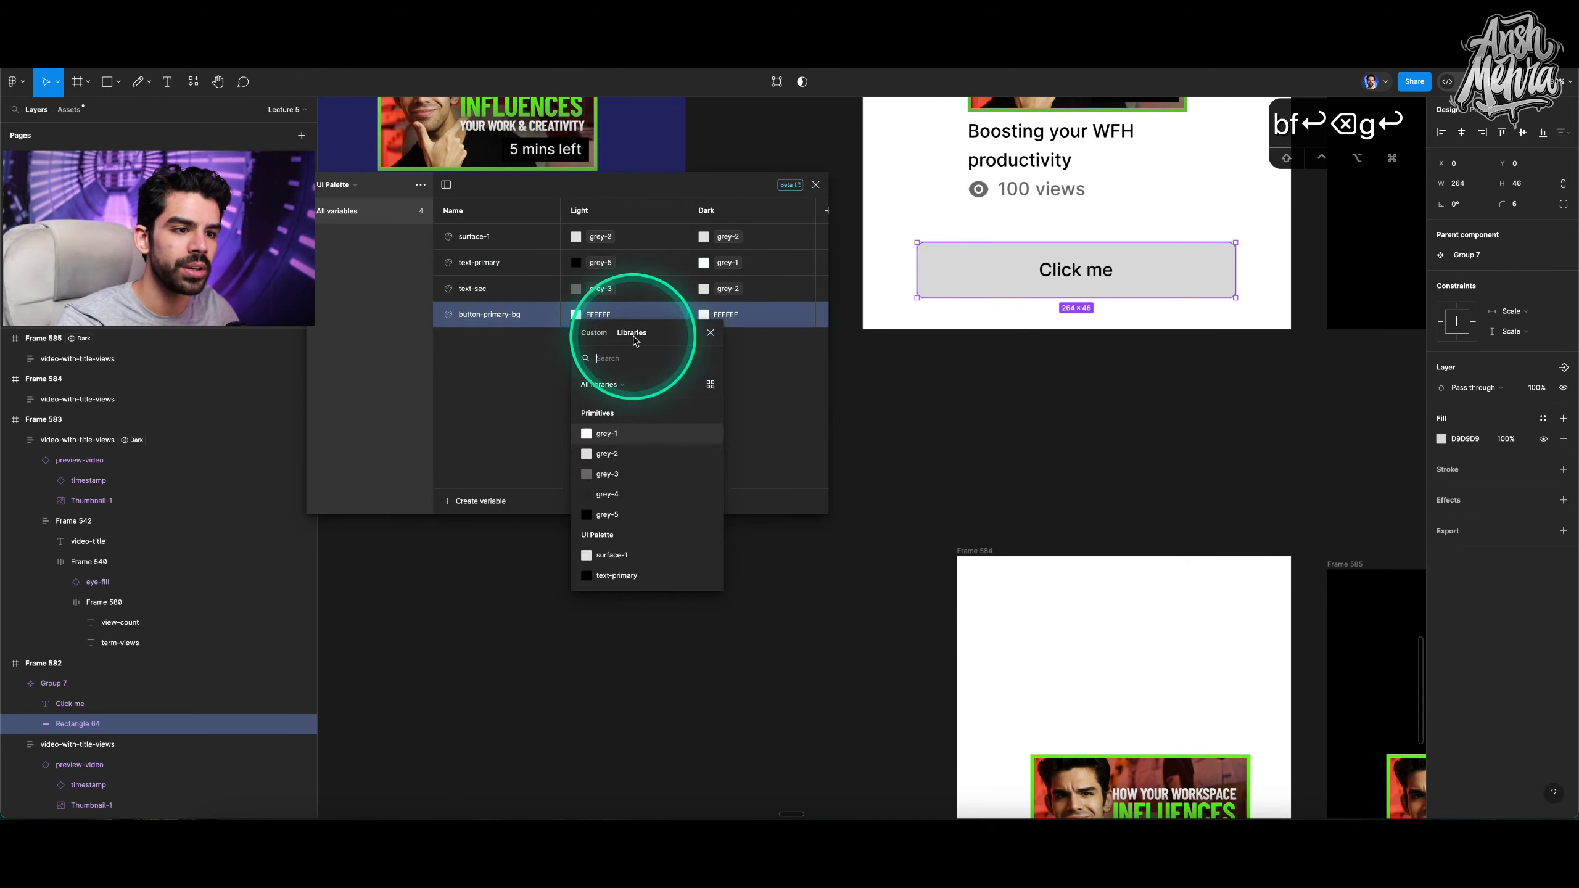
{"action": "left_click", "coordinate": [609, 515]}
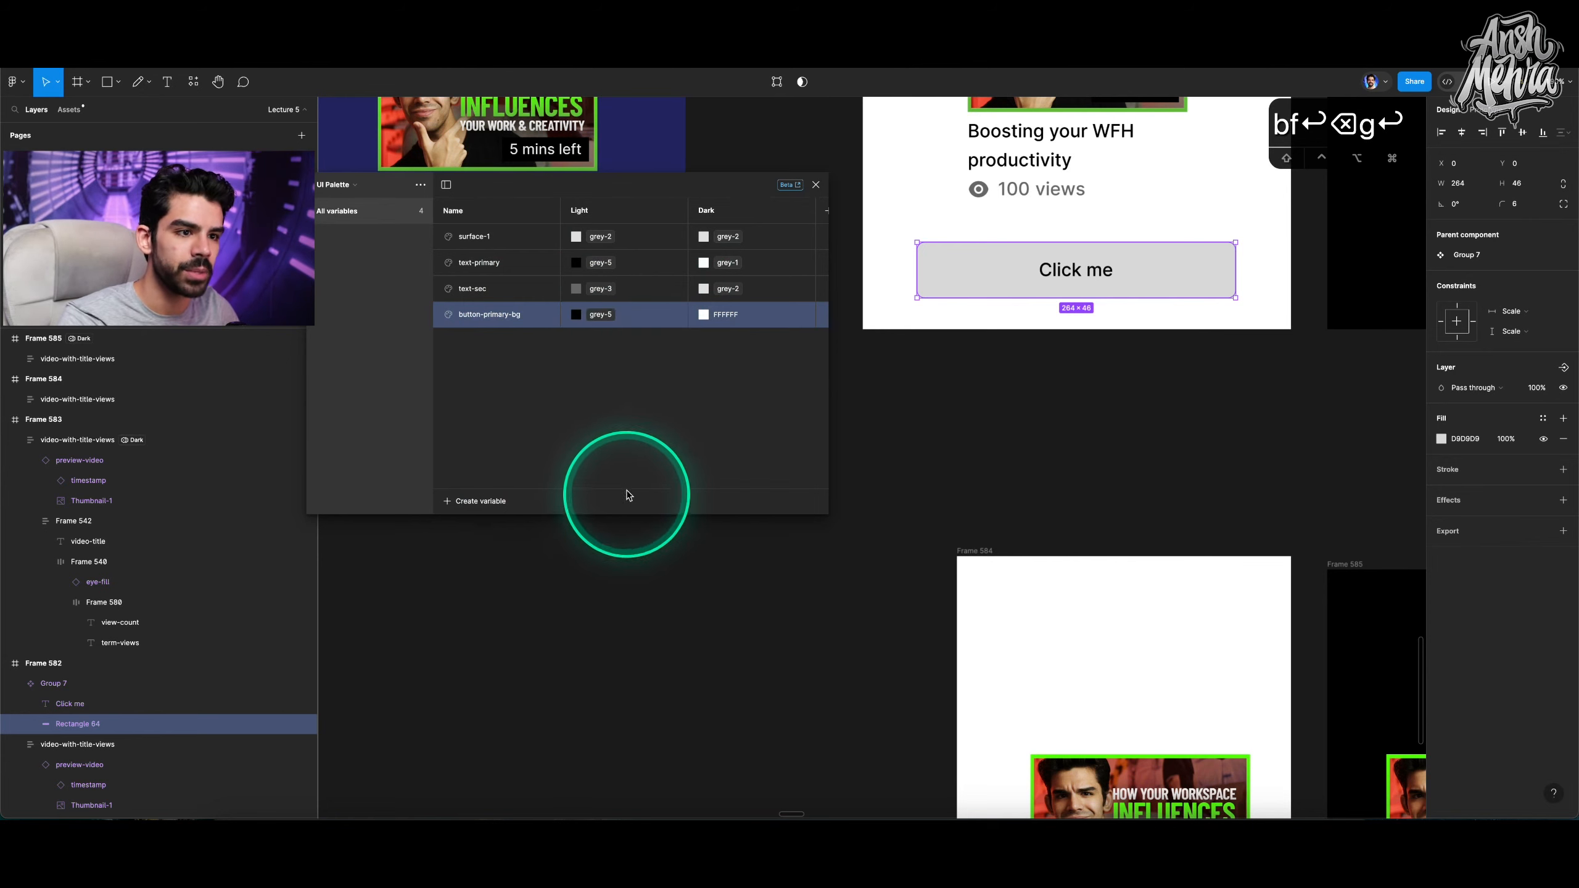
{"action": "left_click", "coordinate": [703, 314]}
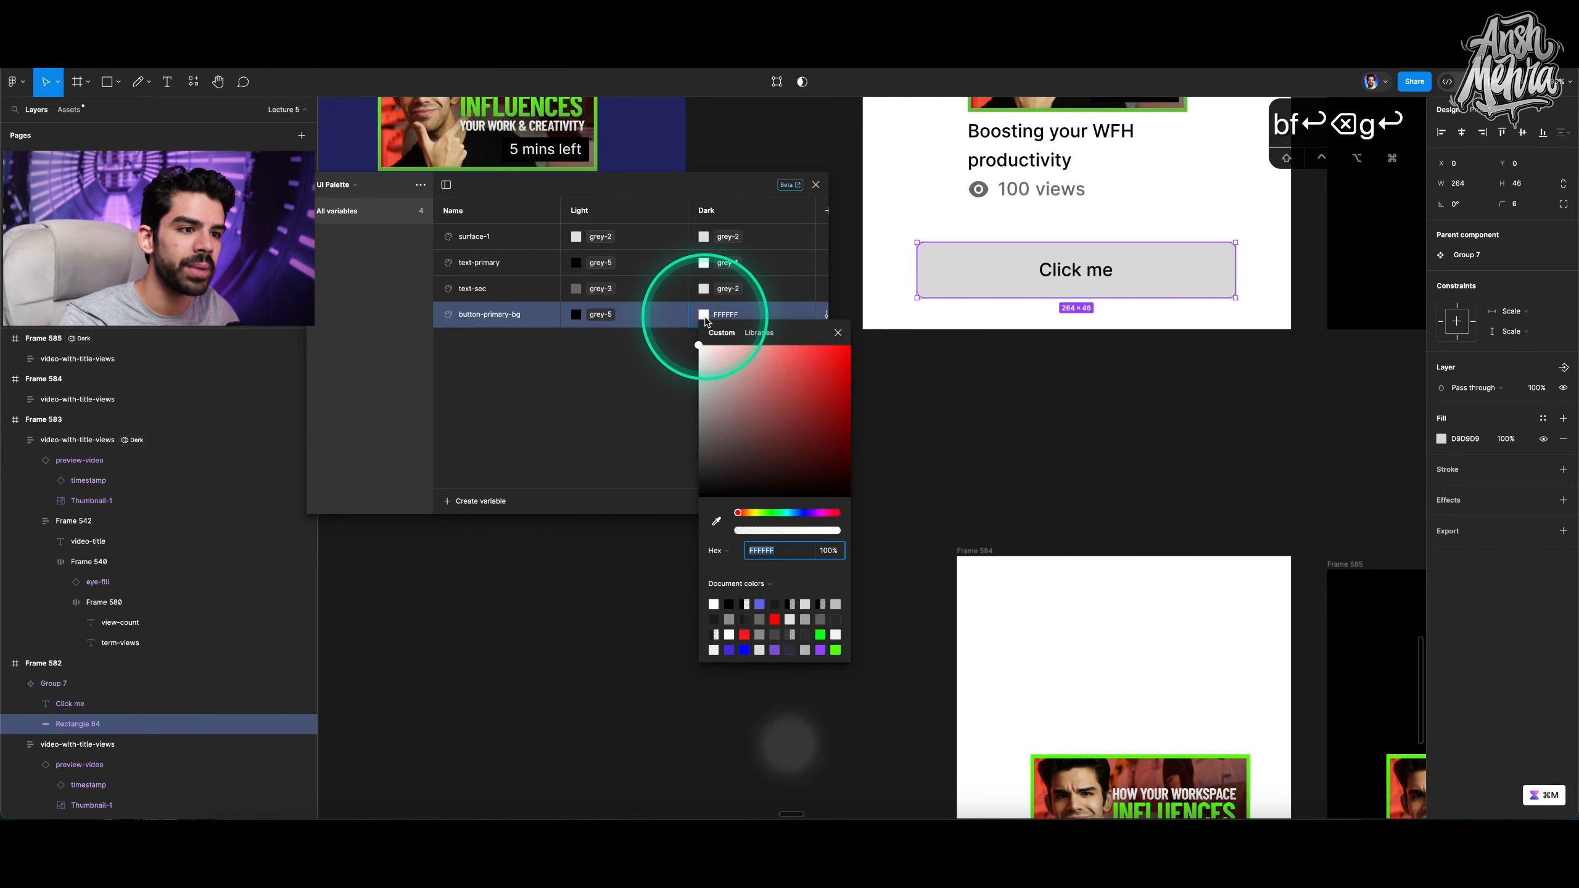
{"action": "left_click", "coordinate": [758, 331]}
{"action": "left_click", "coordinate": [733, 433]}
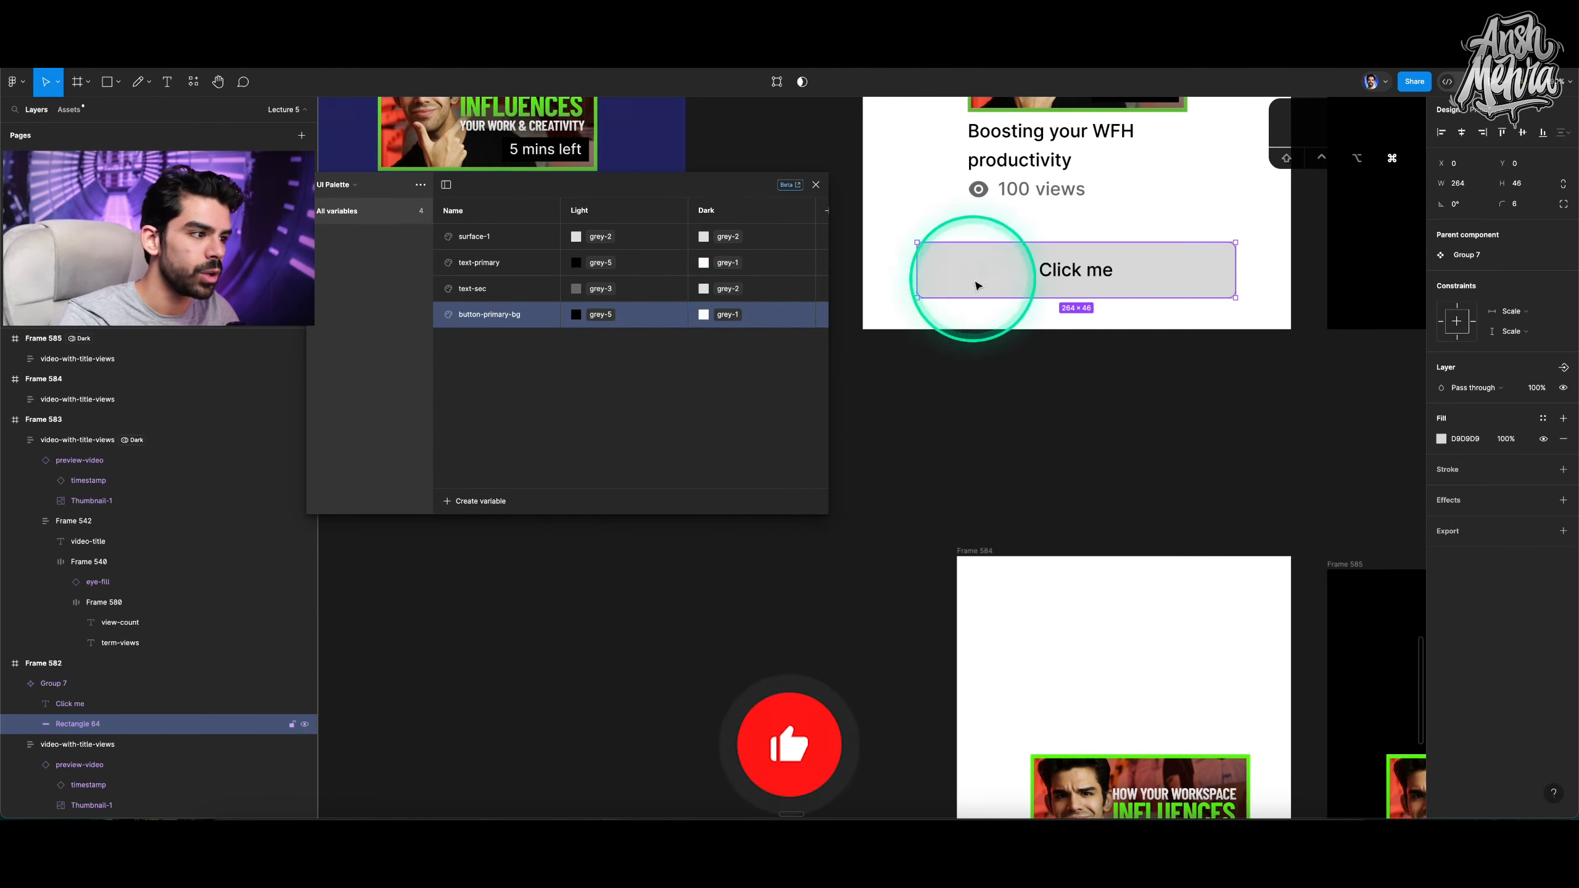
Apply the button-primary-bg variable to the rectangle's fill.
{"action": "left_click", "coordinate": [1542, 419]}
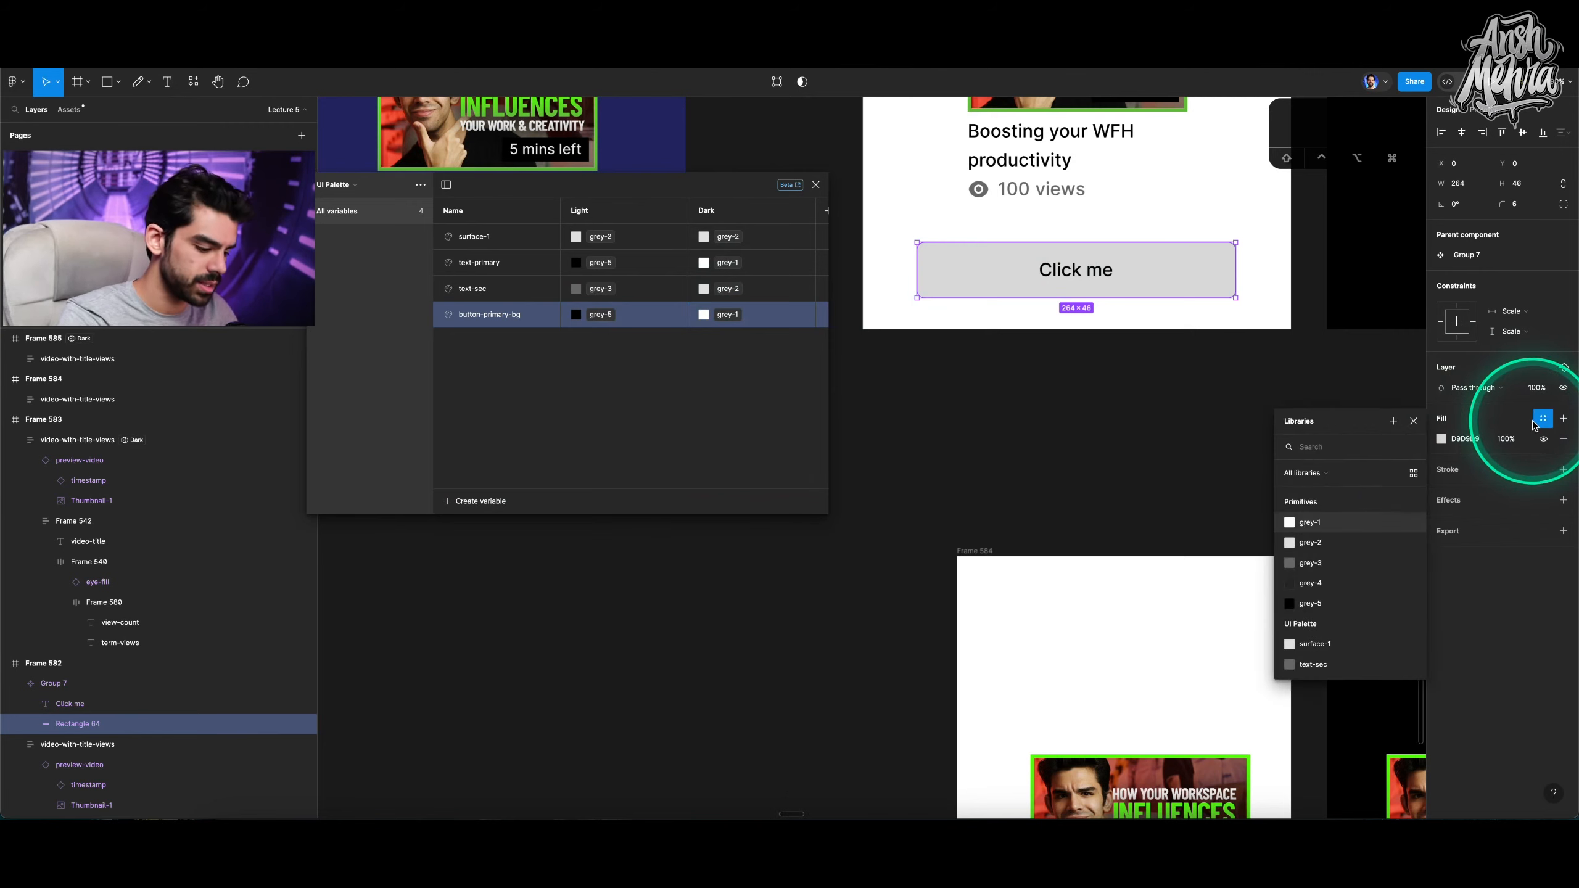
{"action": "type", "text": "but"}
{"action": "left_click", "coordinate": [1337, 501]}
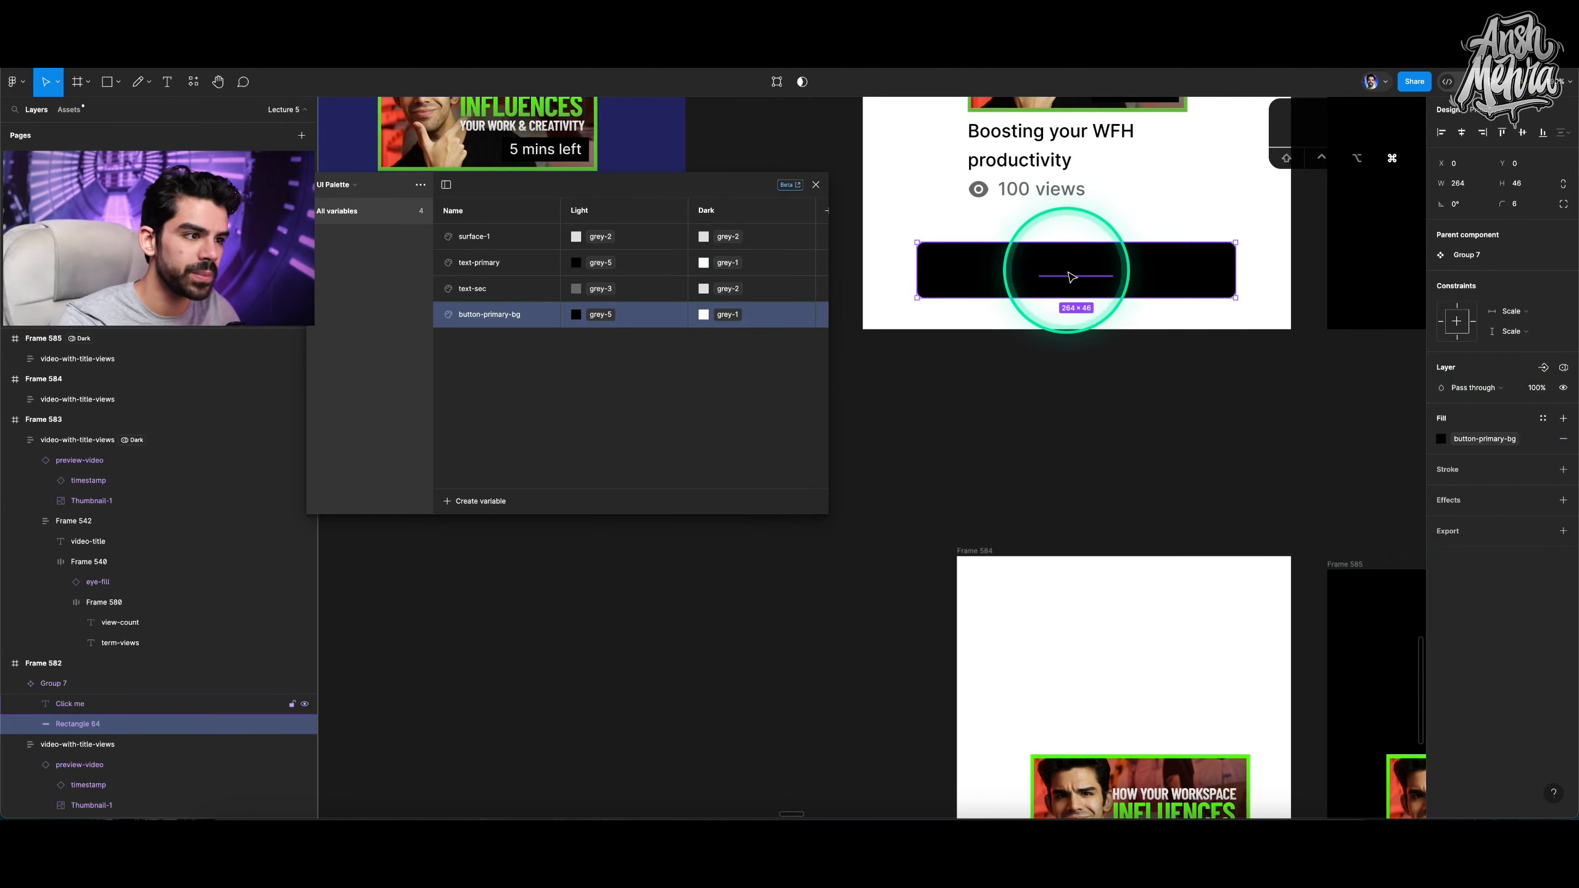
Apply the text-primary variable to the "Click me" text's fill.
{"action": "left_click", "coordinate": [1071, 277]}
{"action": "left_click", "coordinate": [1543, 490]}
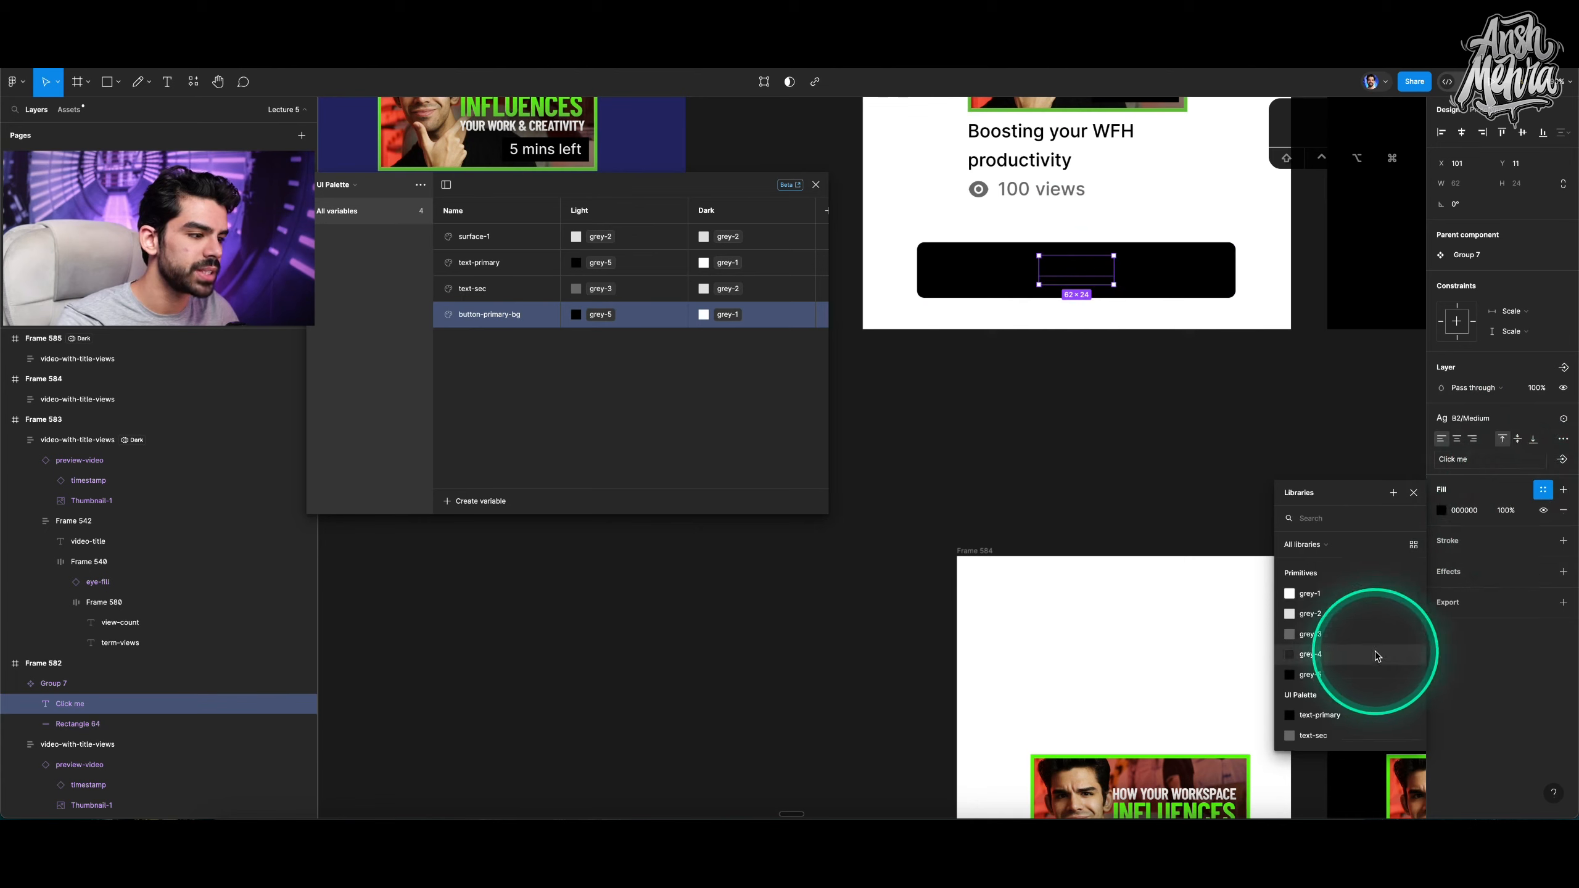
{"action": "scroll", "coordinate": [1336, 662], "scroll_direction": "down", "scroll_amount": 2}
{"action": "left_click", "coordinate": [1330, 665]}
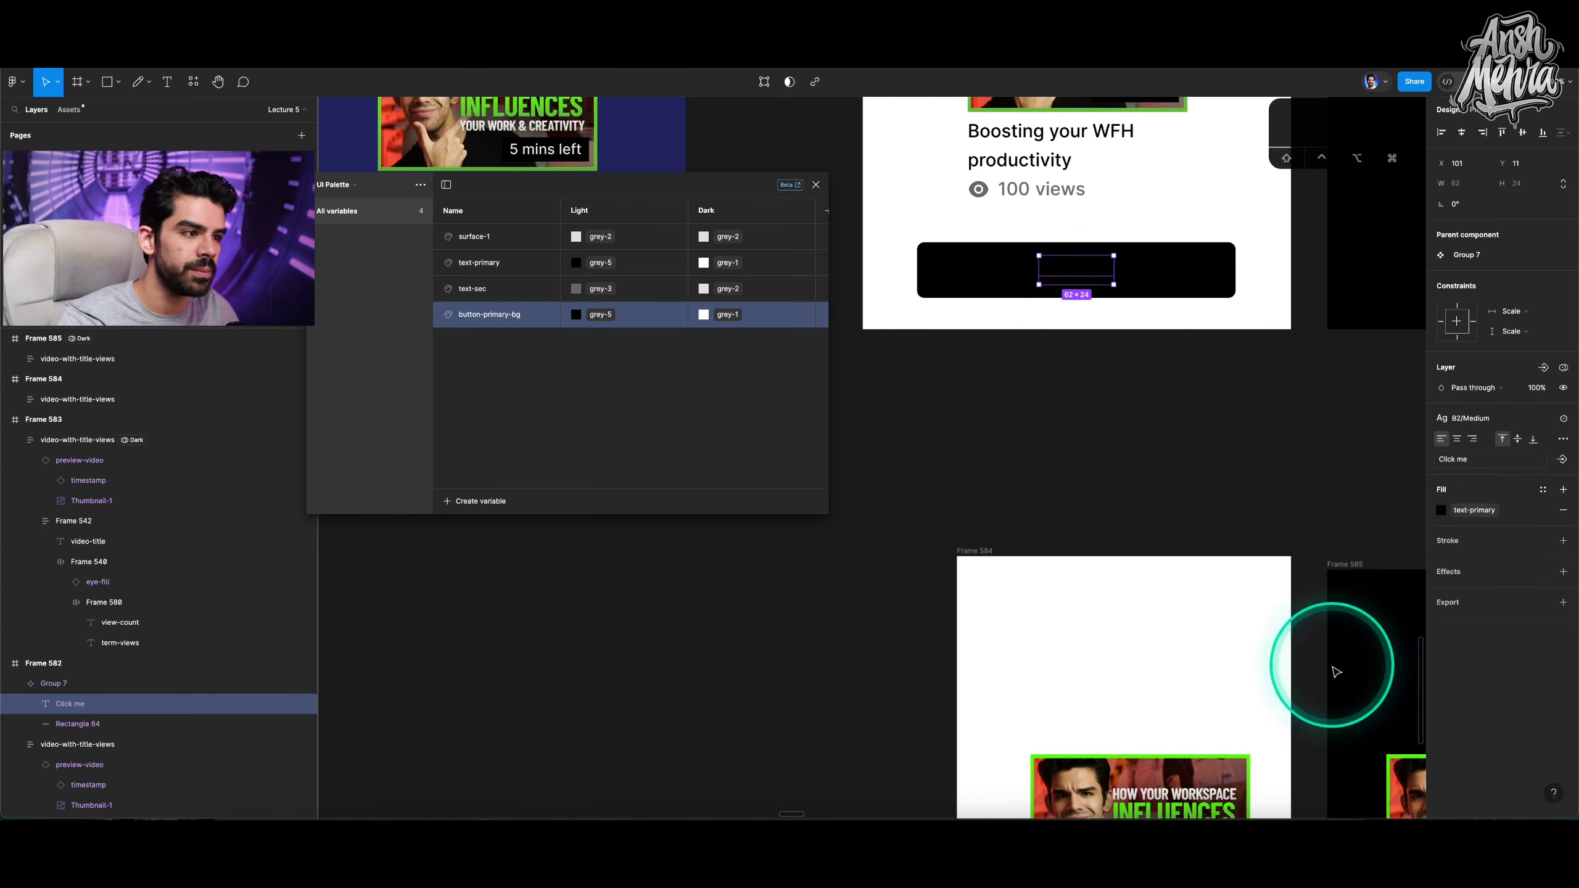
Set the button group to the UI Palette Light mode.
{"action": "left_click", "coordinate": [1148, 409]}
{"action": "left_click", "coordinate": [1174, 279]}
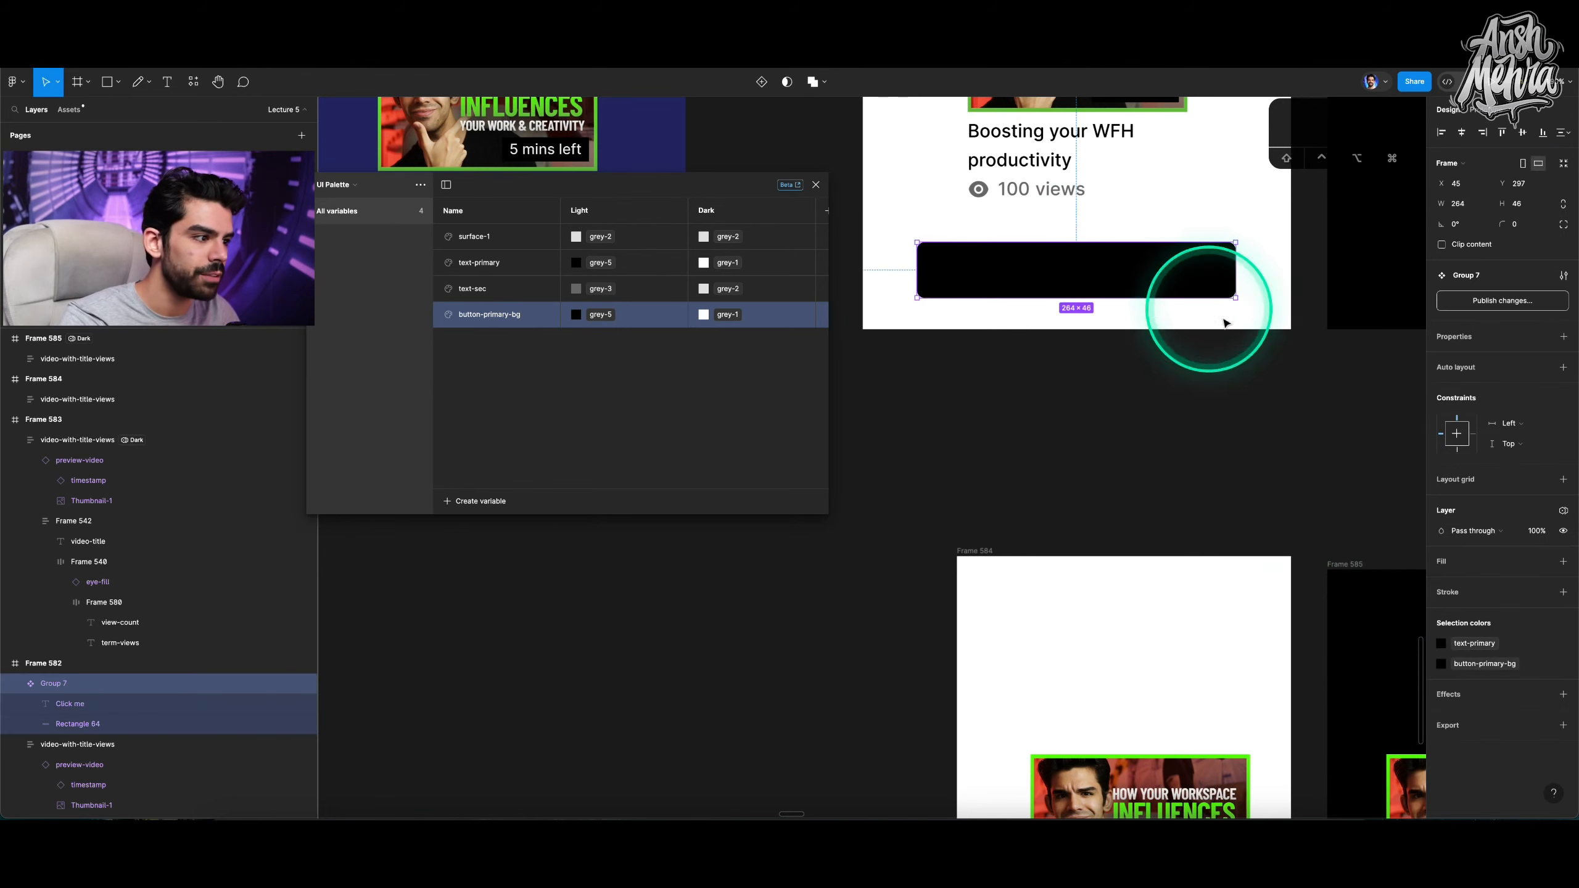
{"action": "mouse_move", "coordinate": [1516, 551]}
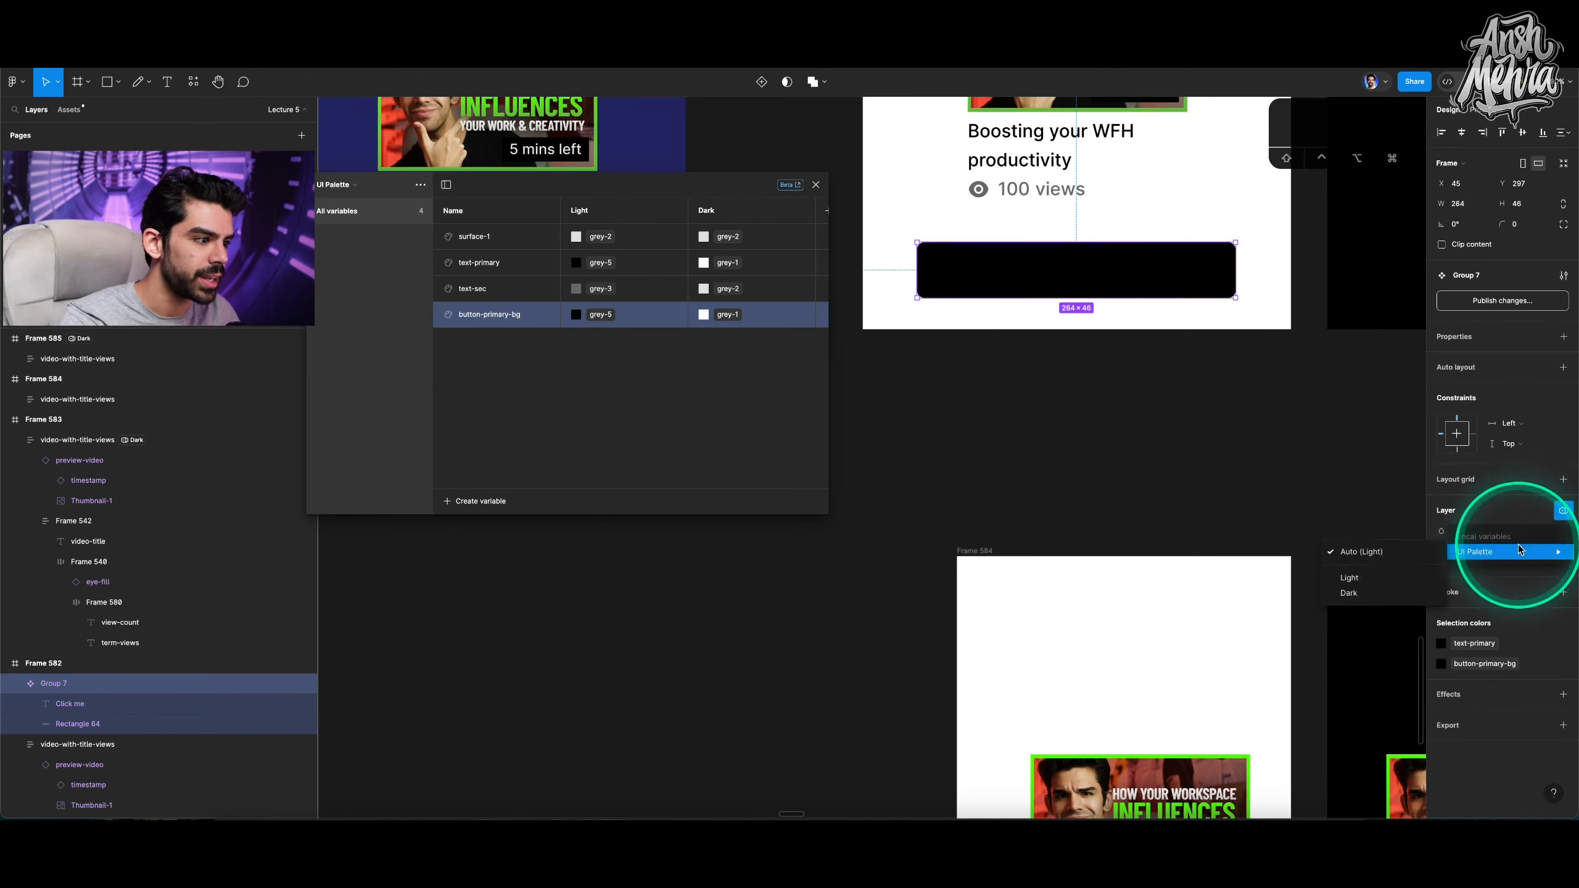
{"action": "left_click", "coordinate": [1404, 581]}
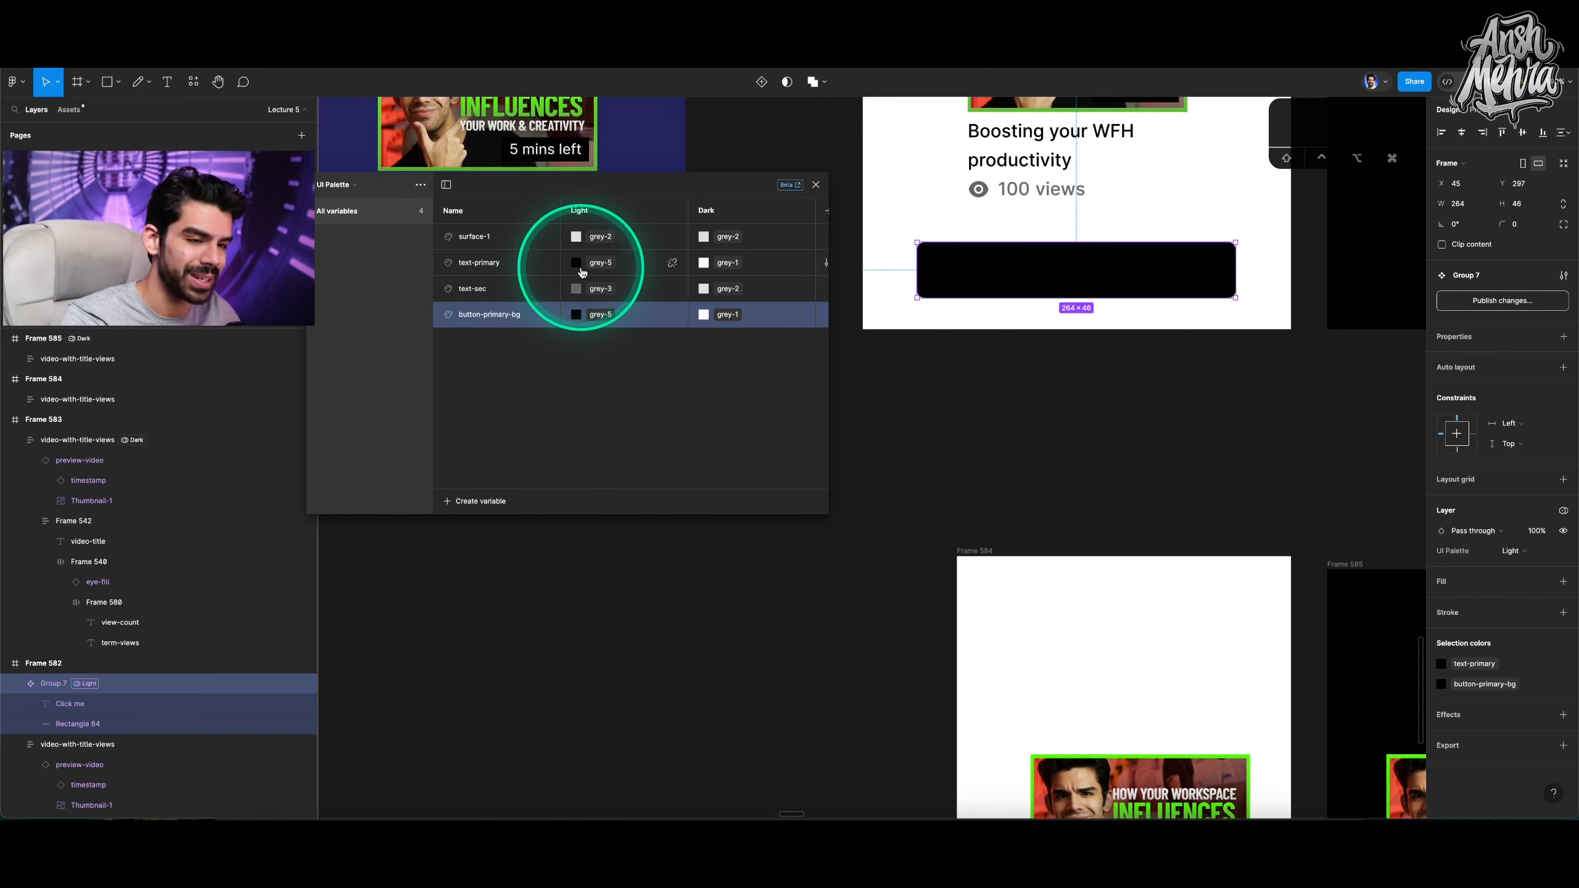
Create another colour variable named button-primary-txt.
{"action": "left_click", "coordinate": [472, 501]}
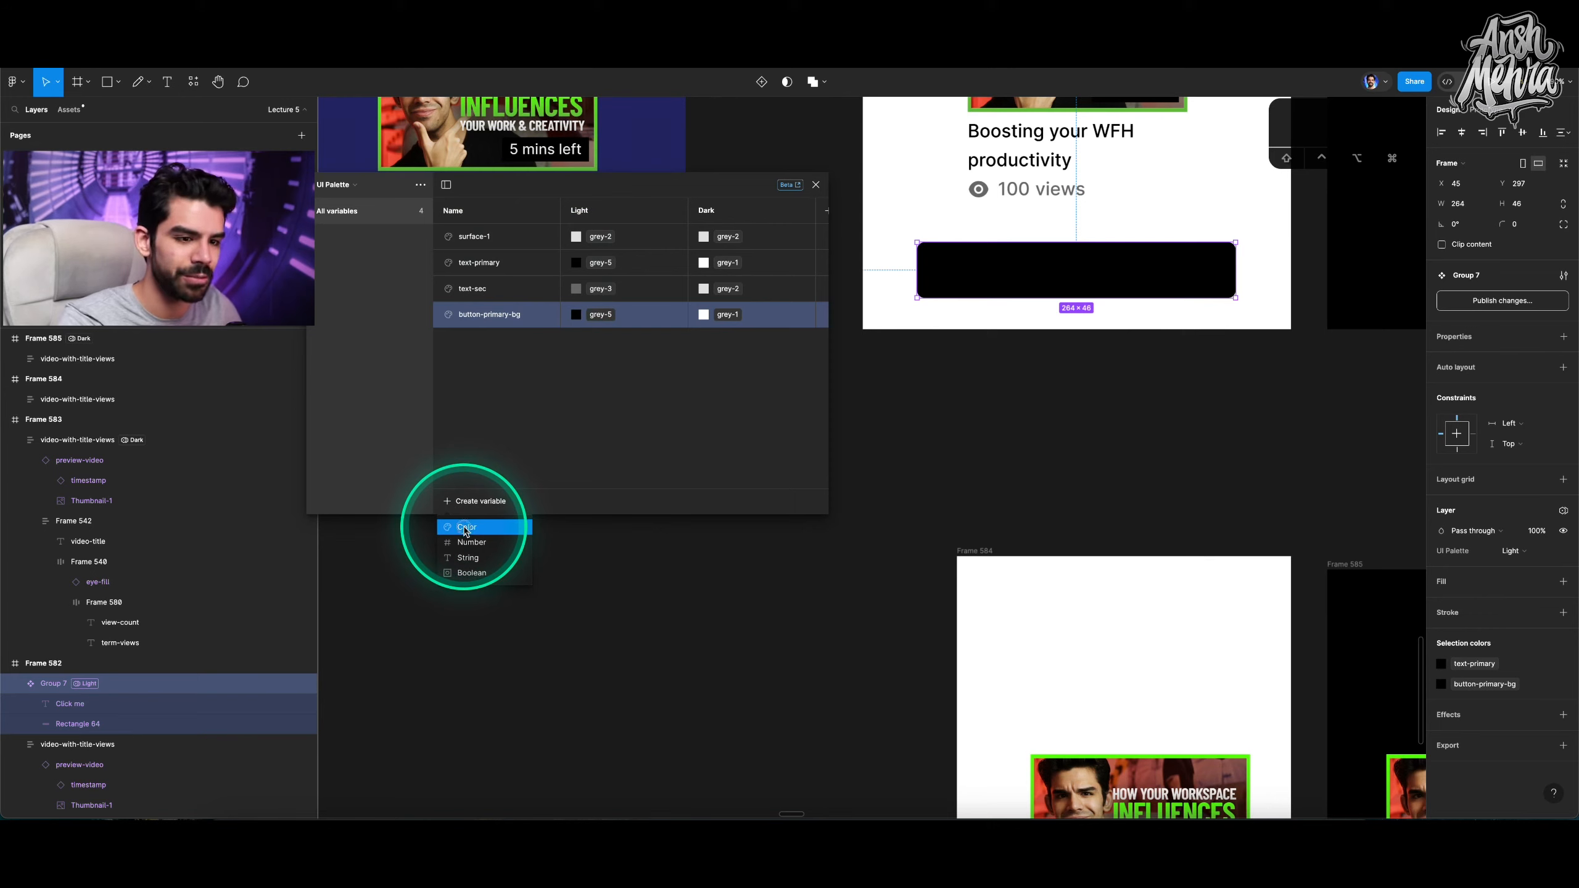
{"action": "left_click", "coordinate": [466, 528]}
{"action": "type", "text": "butto"}
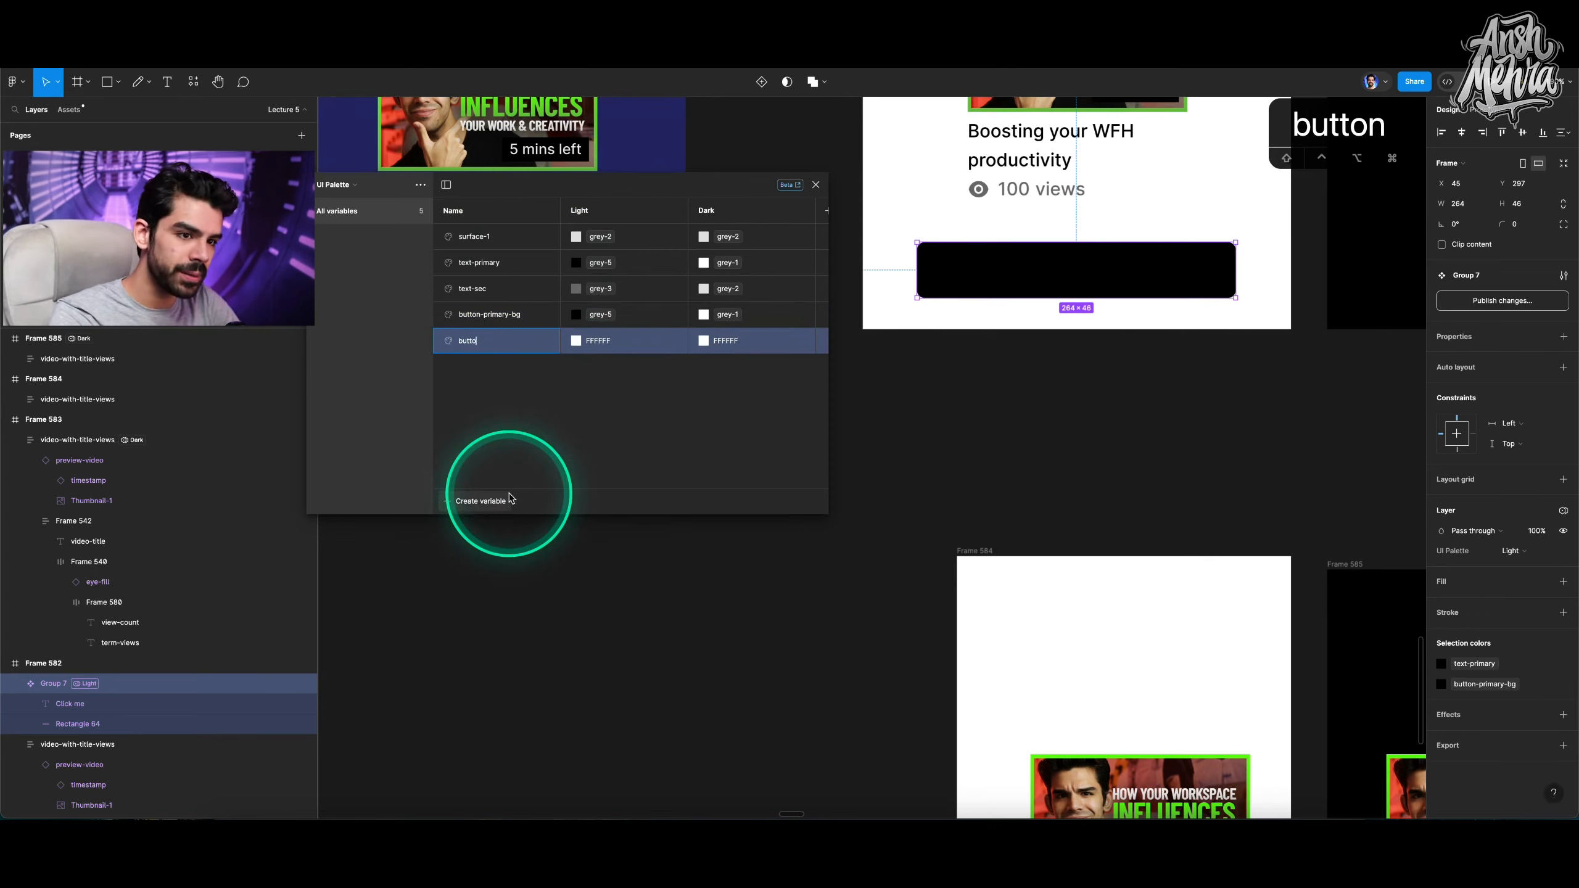
{"action": "type", "text": "n-primary-txt"}
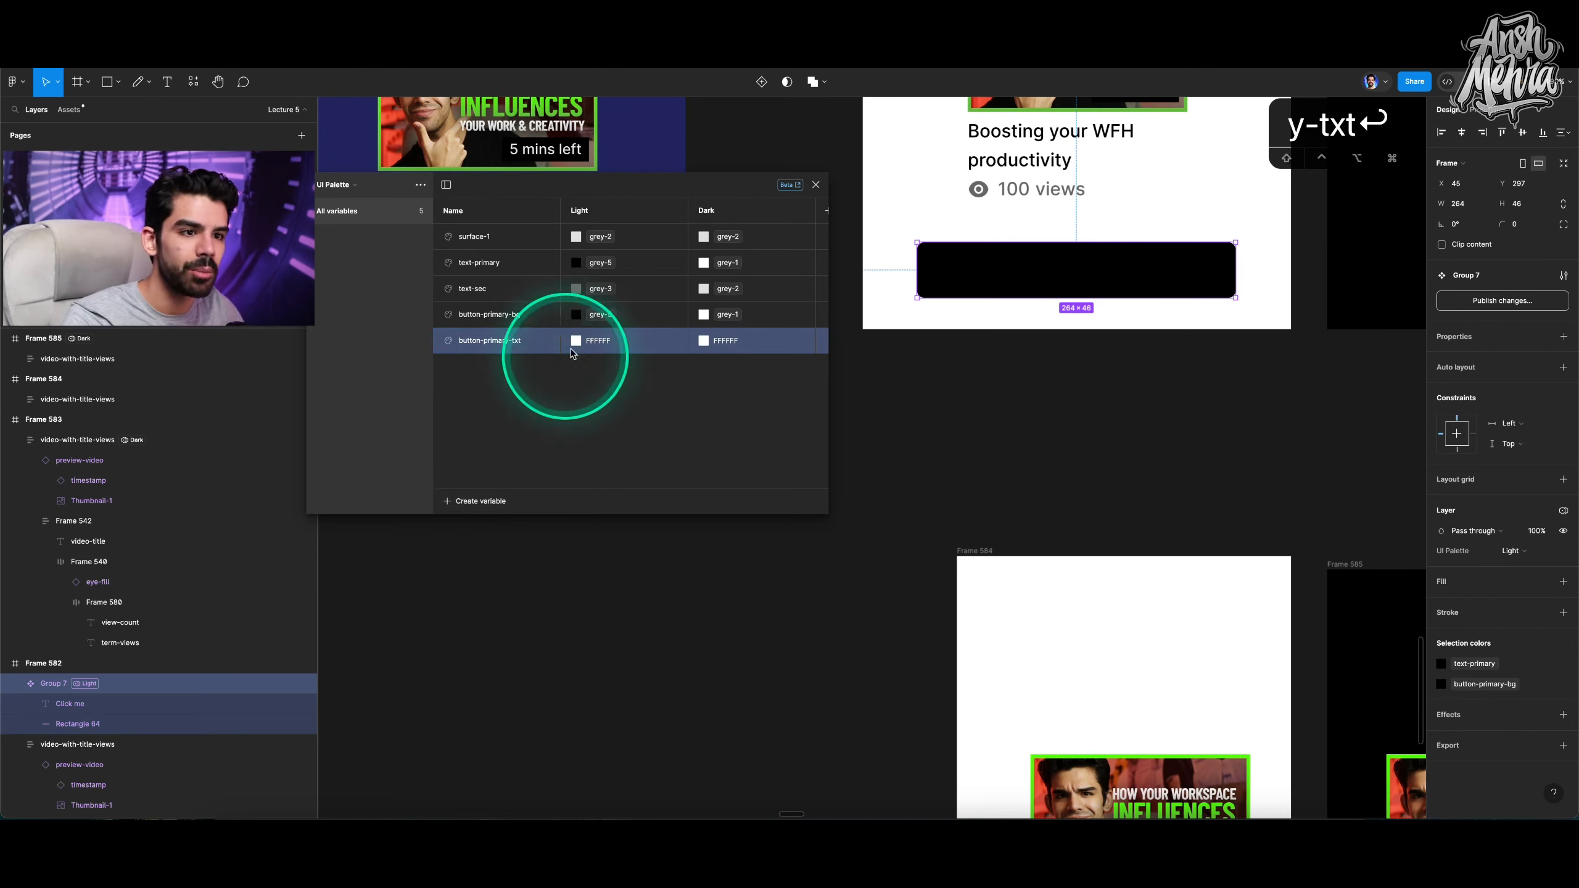
Set button-primary-txt to grey-1 for Light and grey-5 for Dark.
{"action": "left_click", "coordinate": [598, 345]}
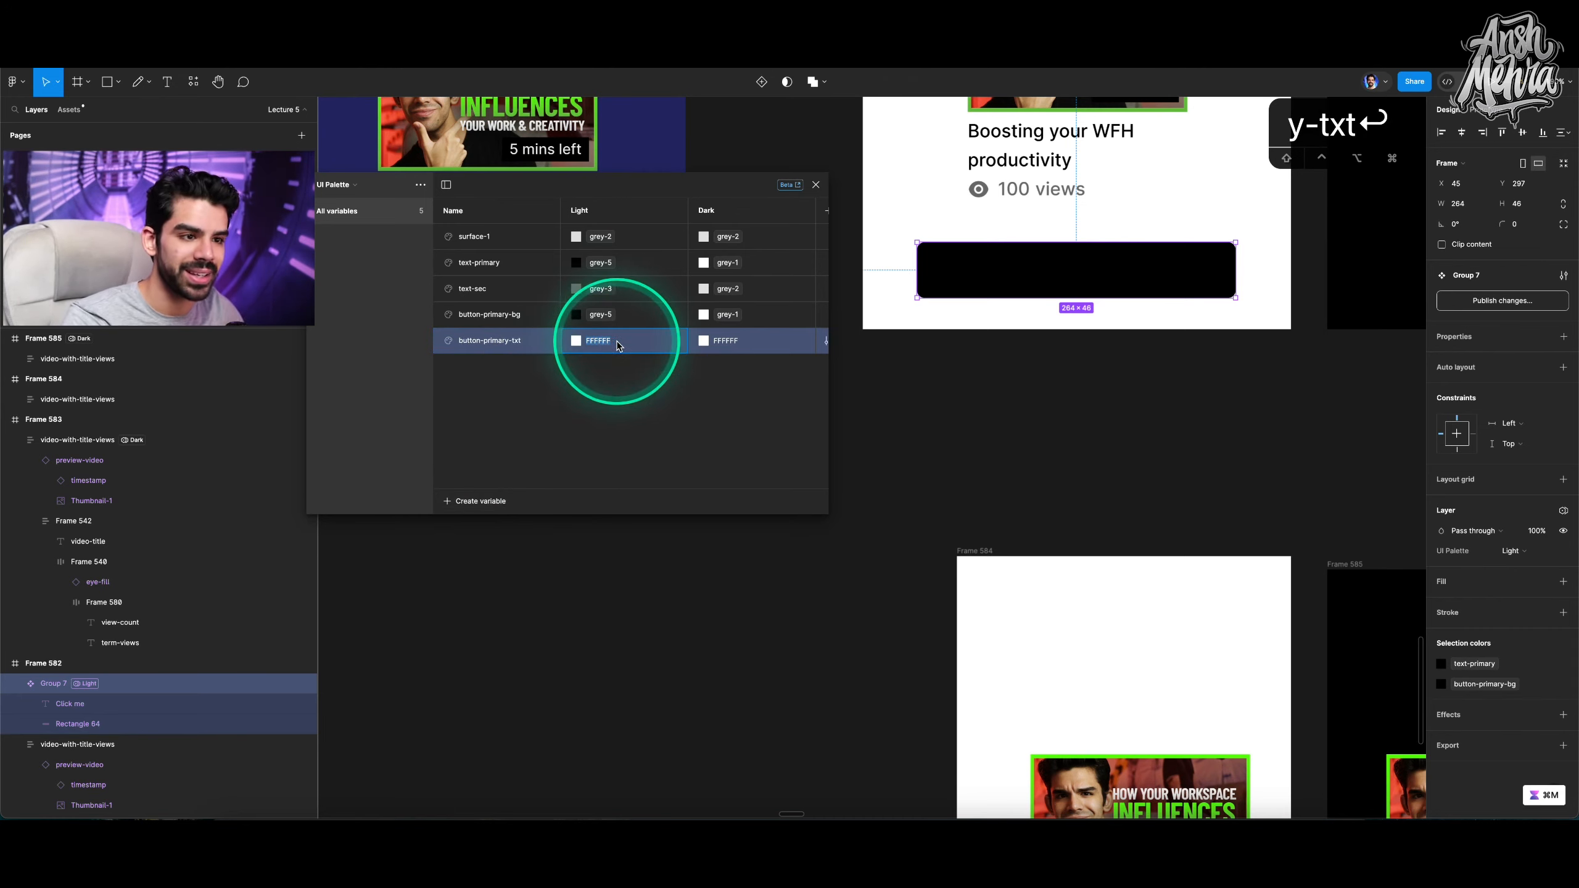
{"action": "right_click", "coordinate": [619, 347]}
{"action": "left_click", "coordinate": [637, 354]}
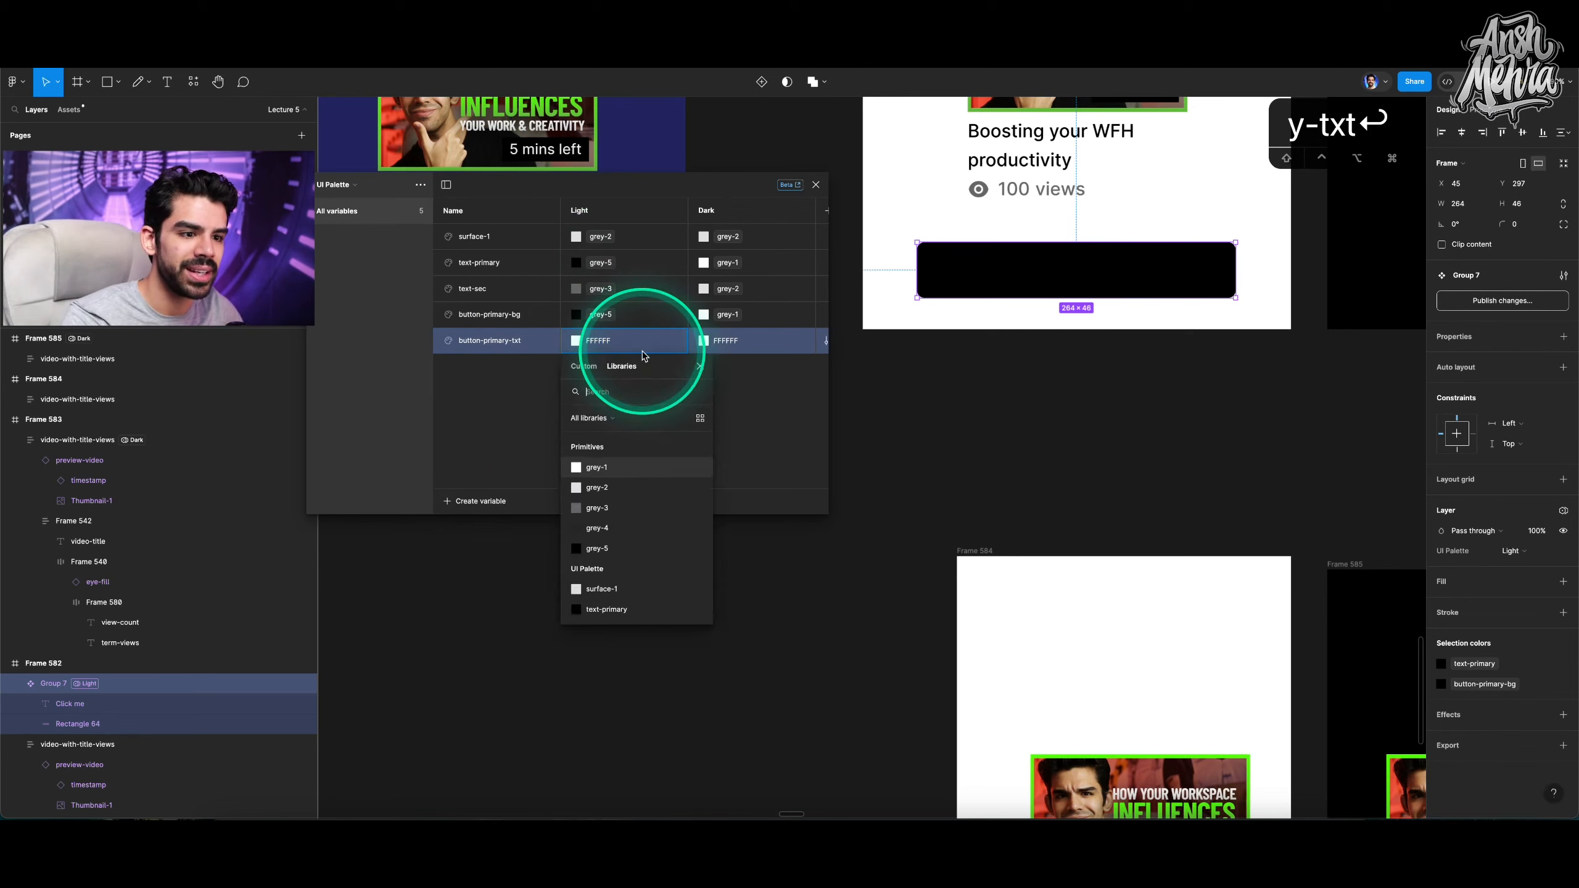
{"action": "left_click", "coordinate": [609, 463]}
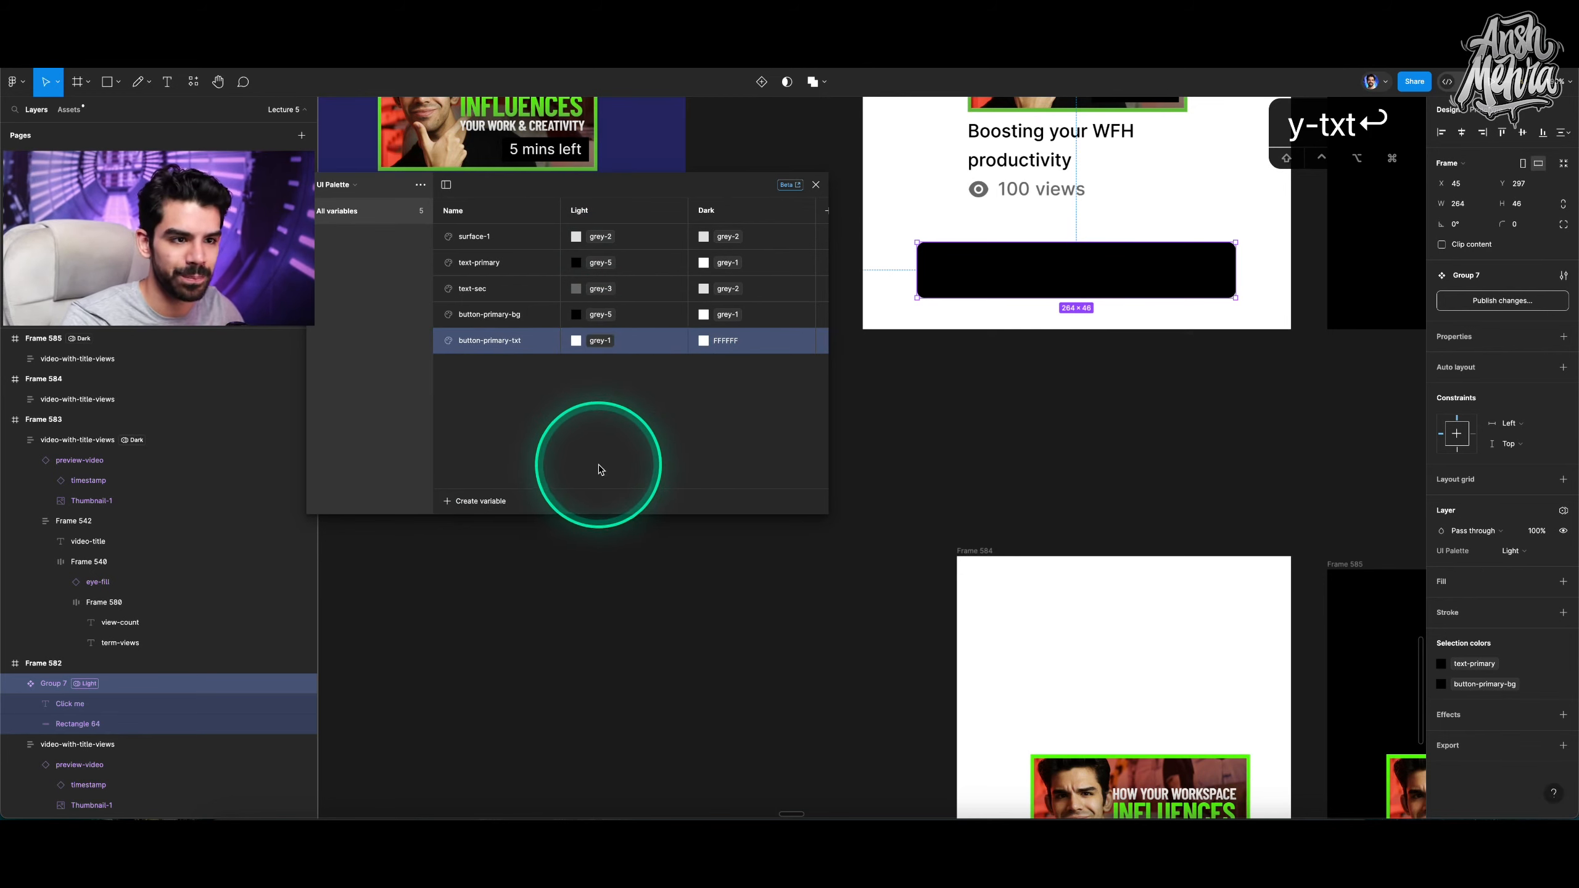
{"action": "right_click", "coordinate": [741, 353]}
{"action": "left_click", "coordinate": [768, 357]}
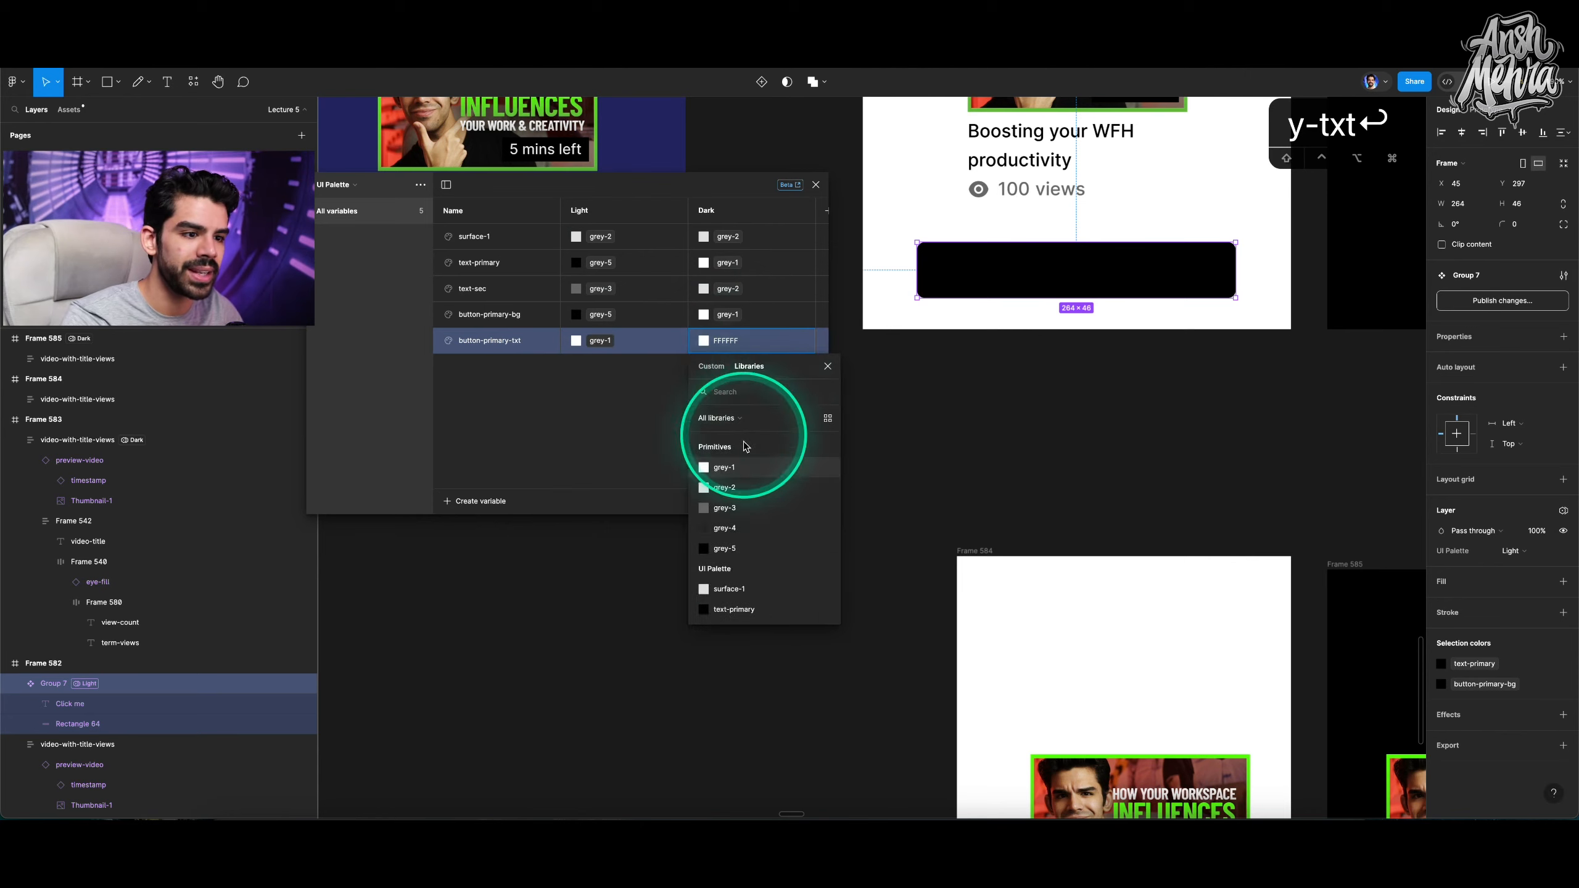
{"action": "left_click", "coordinate": [723, 548]}
Select the button text and restrict button-primary-txt's colour scoping to text only.
{"action": "left_click", "coordinate": [932, 474]}
{"action": "left_click", "coordinate": [1082, 278], "text": "super"}
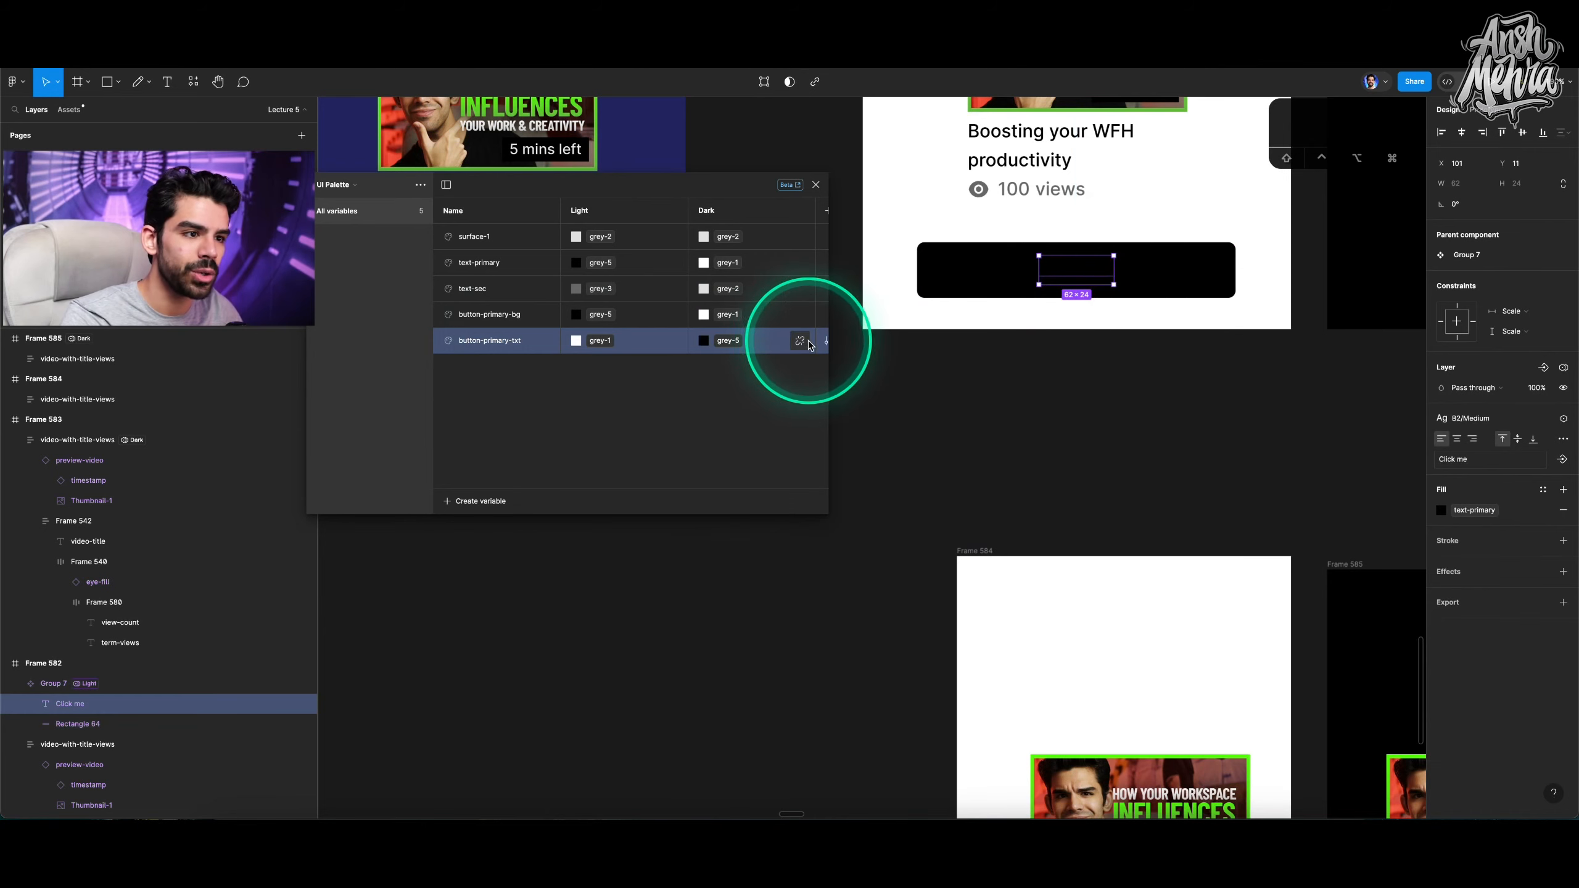
{"action": "left_click", "coordinate": [808, 342]}
{"action": "left_click", "coordinate": [676, 558]}
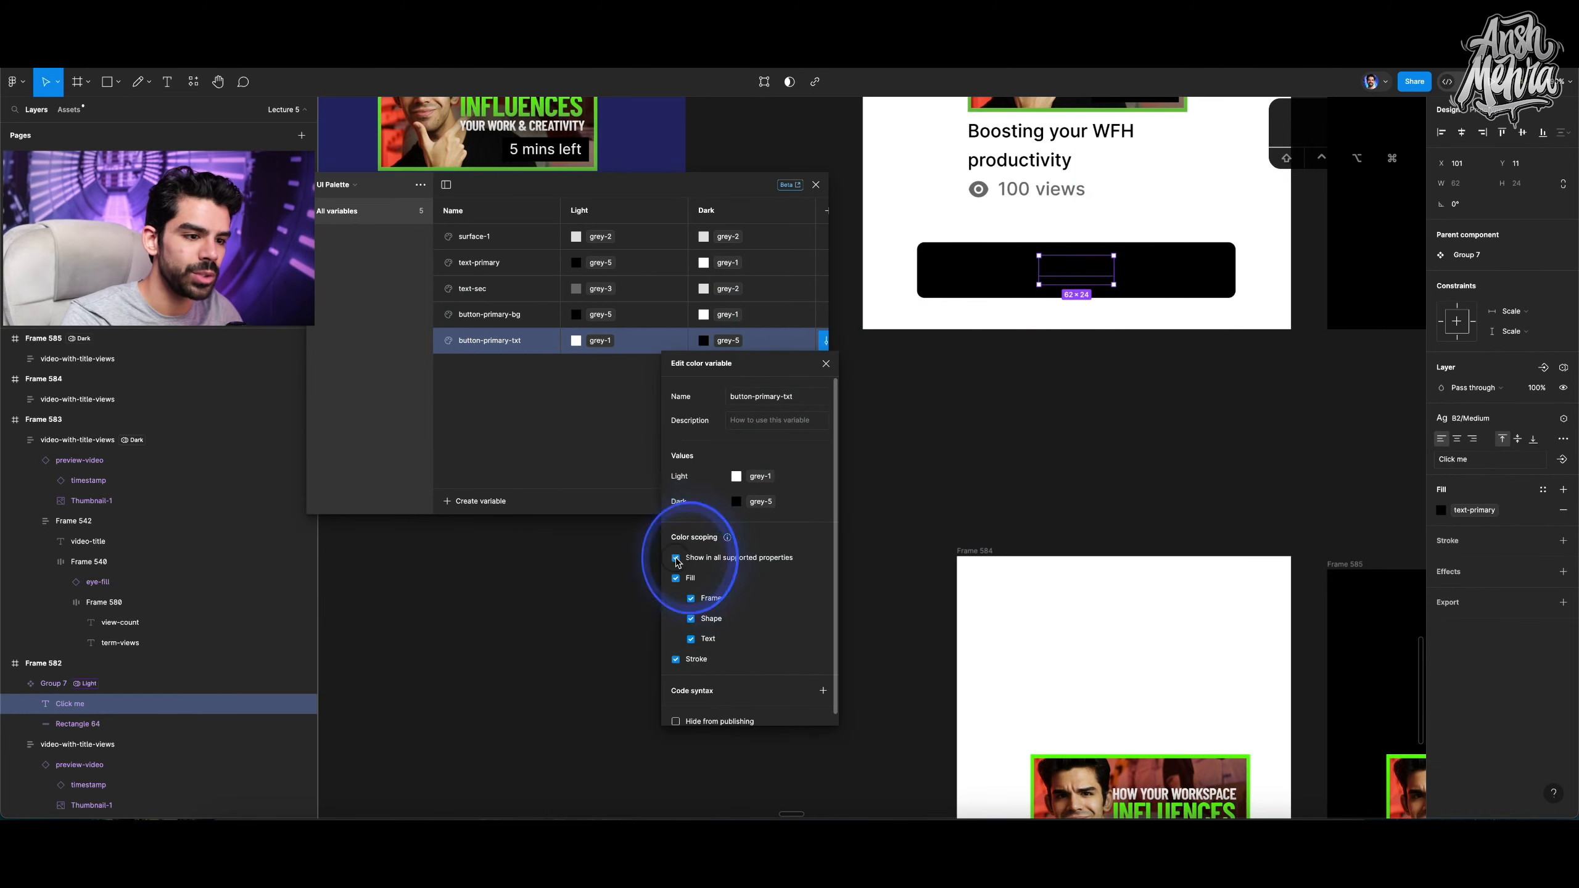
{"action": "left_click", "coordinate": [687, 642]}
{"action": "left_click", "coordinate": [631, 454]}
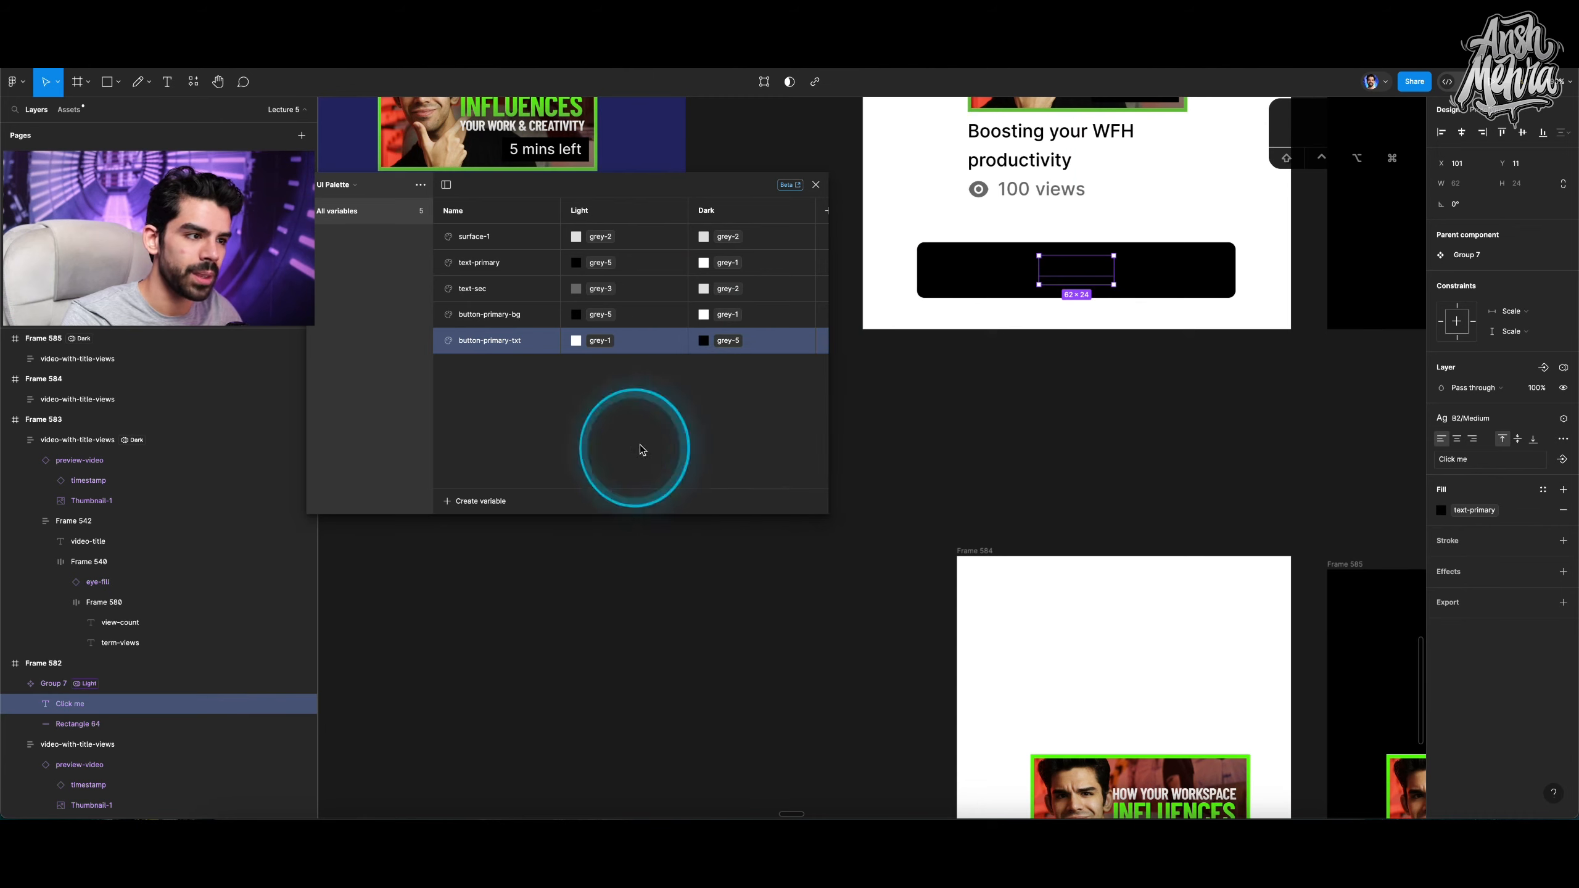
Apply the button-primary-txt variable to the "Click me" text's fill.
{"action": "left_click", "coordinate": [1472, 510]}
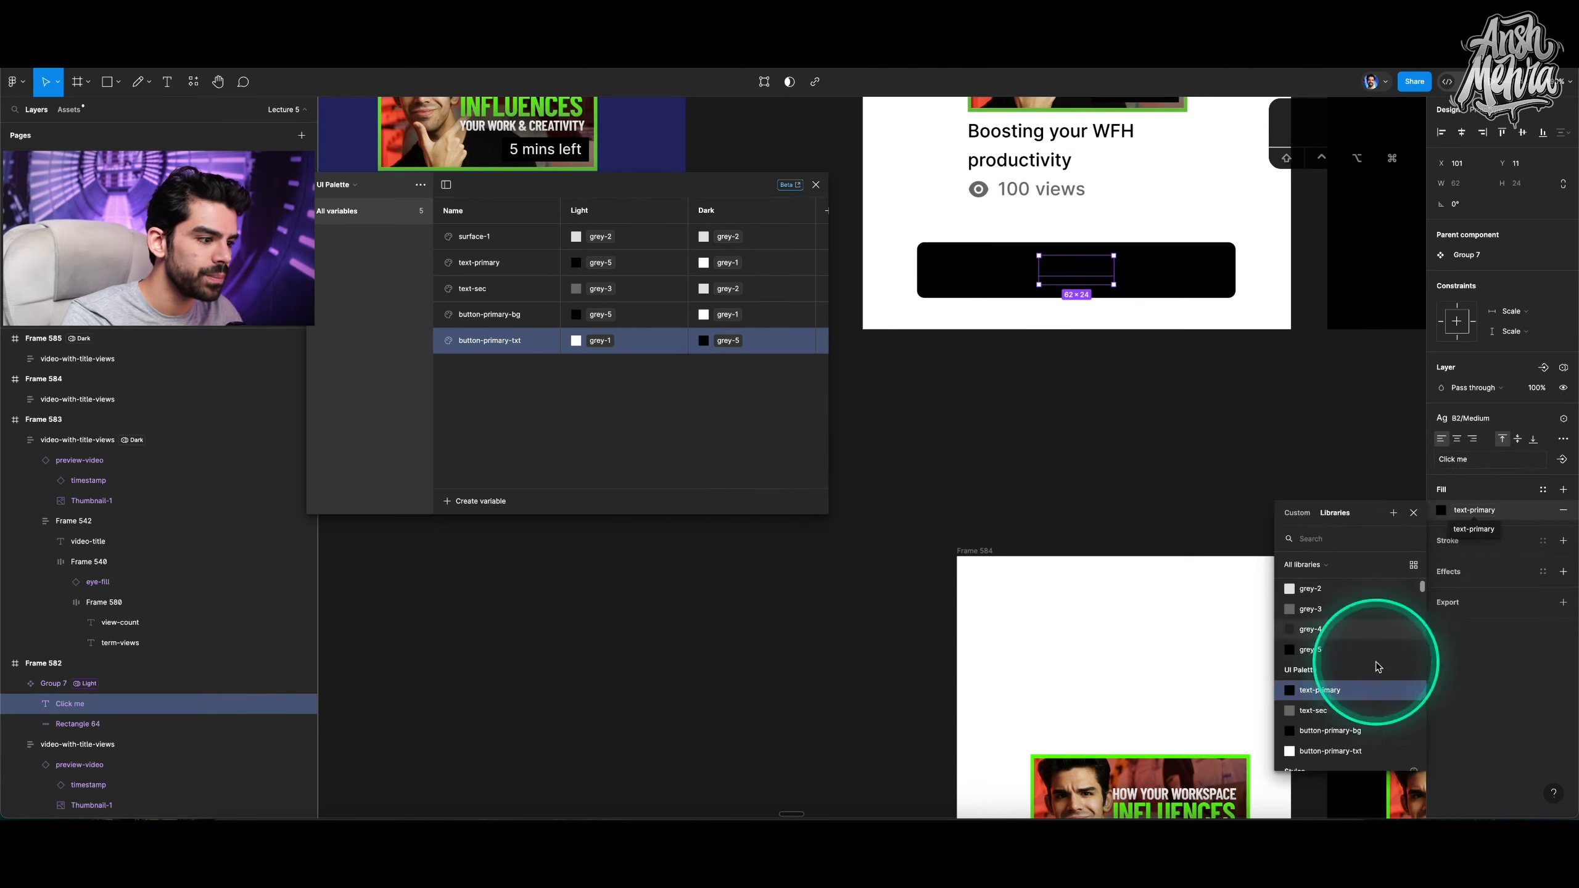
{"action": "left_click", "coordinate": [1319, 754]}
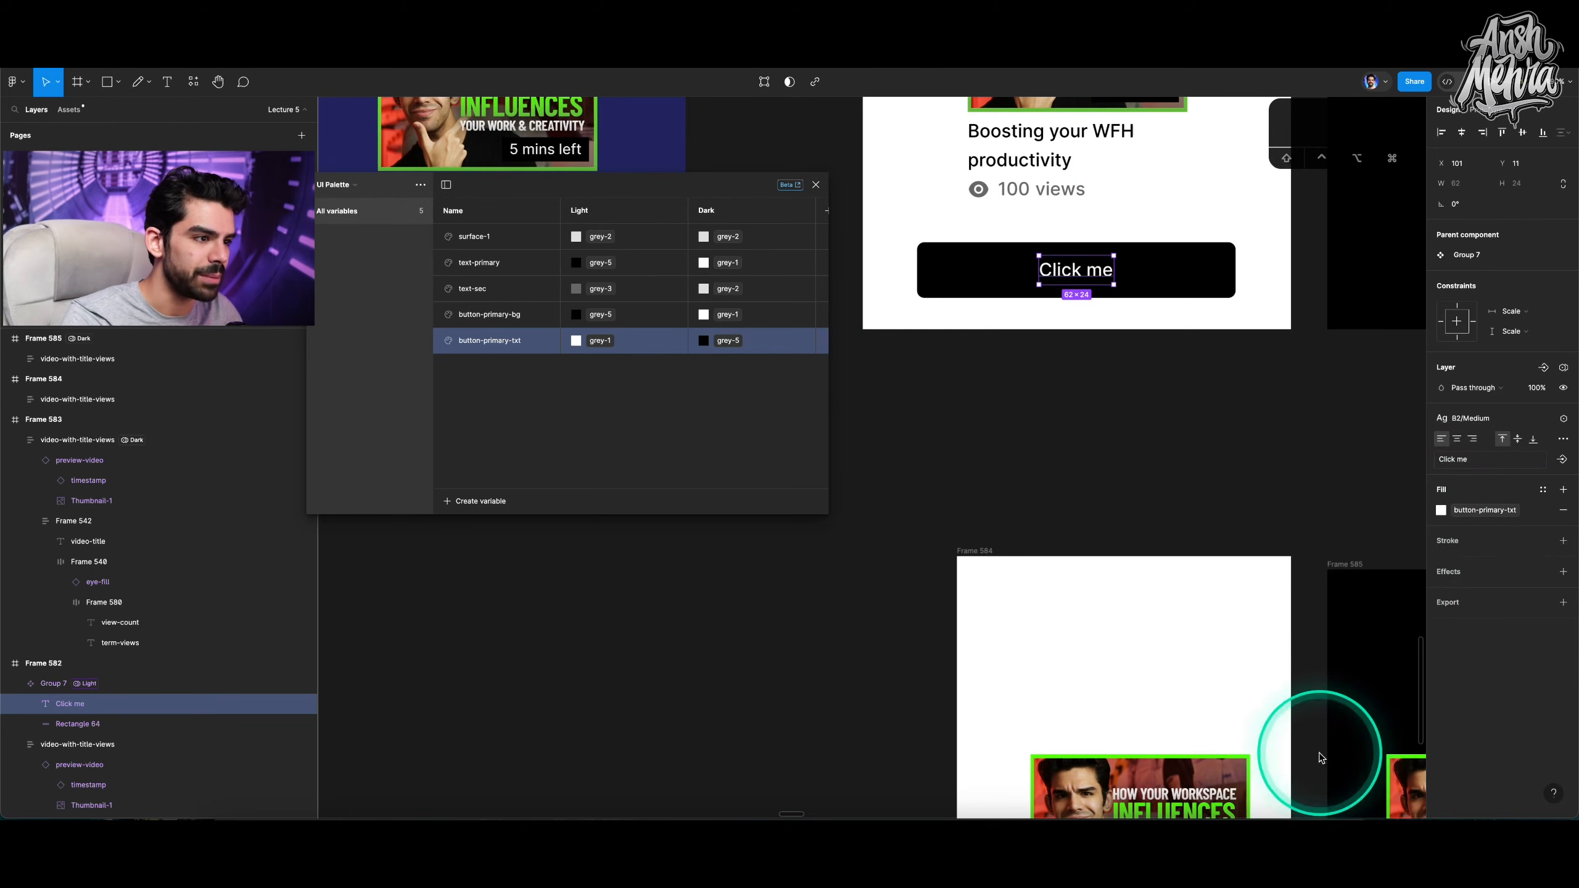
Duplicate the Click me button onto the canvas and set its UI Palette mode to Auto.
{"action": "left_click", "coordinate": [1120, 483]}
{"action": "left_click", "coordinate": [932, 362]}
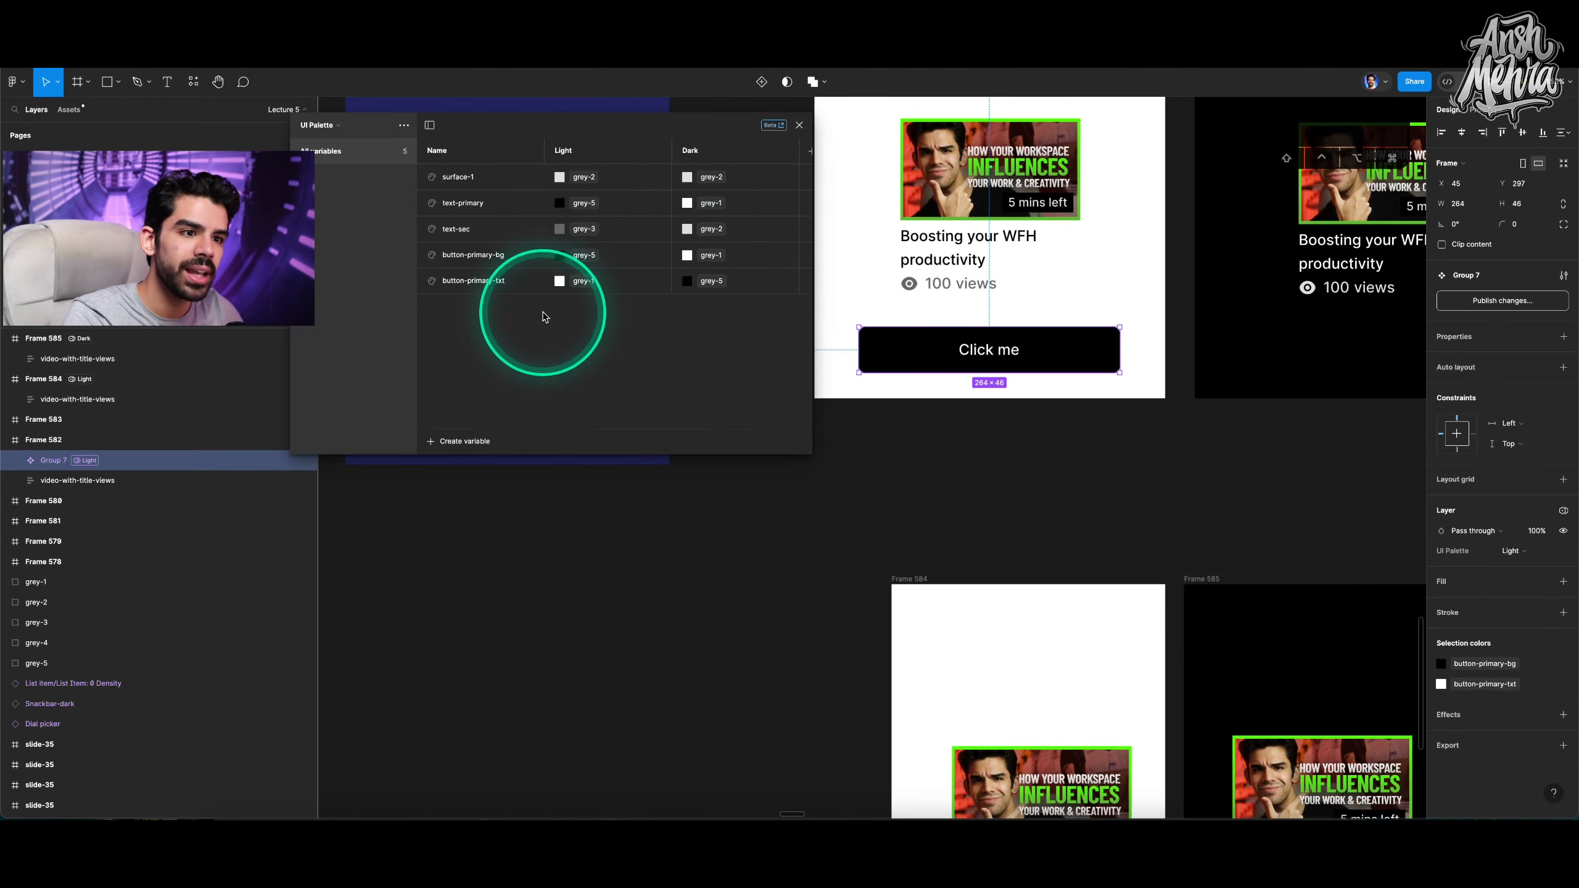
{"action": "scroll", "coordinate": [988, 387], "scroll_direction": "down", "scroll_amount": 5}
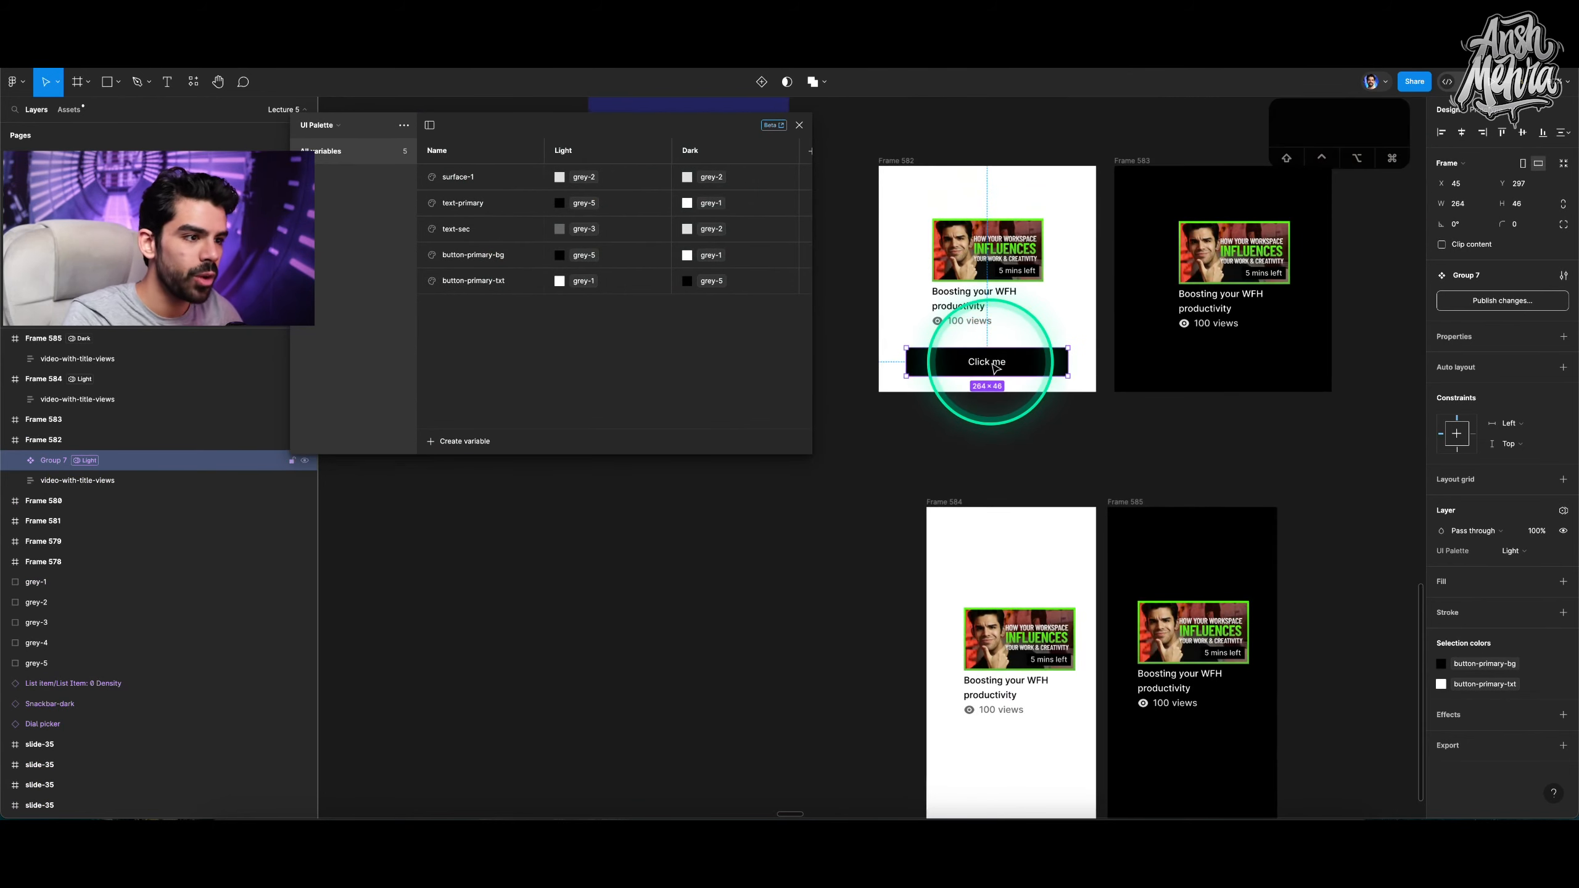
{"action": "left_click_drag", "start_coordinate": [843, 524], "coordinate": [837, 525]}
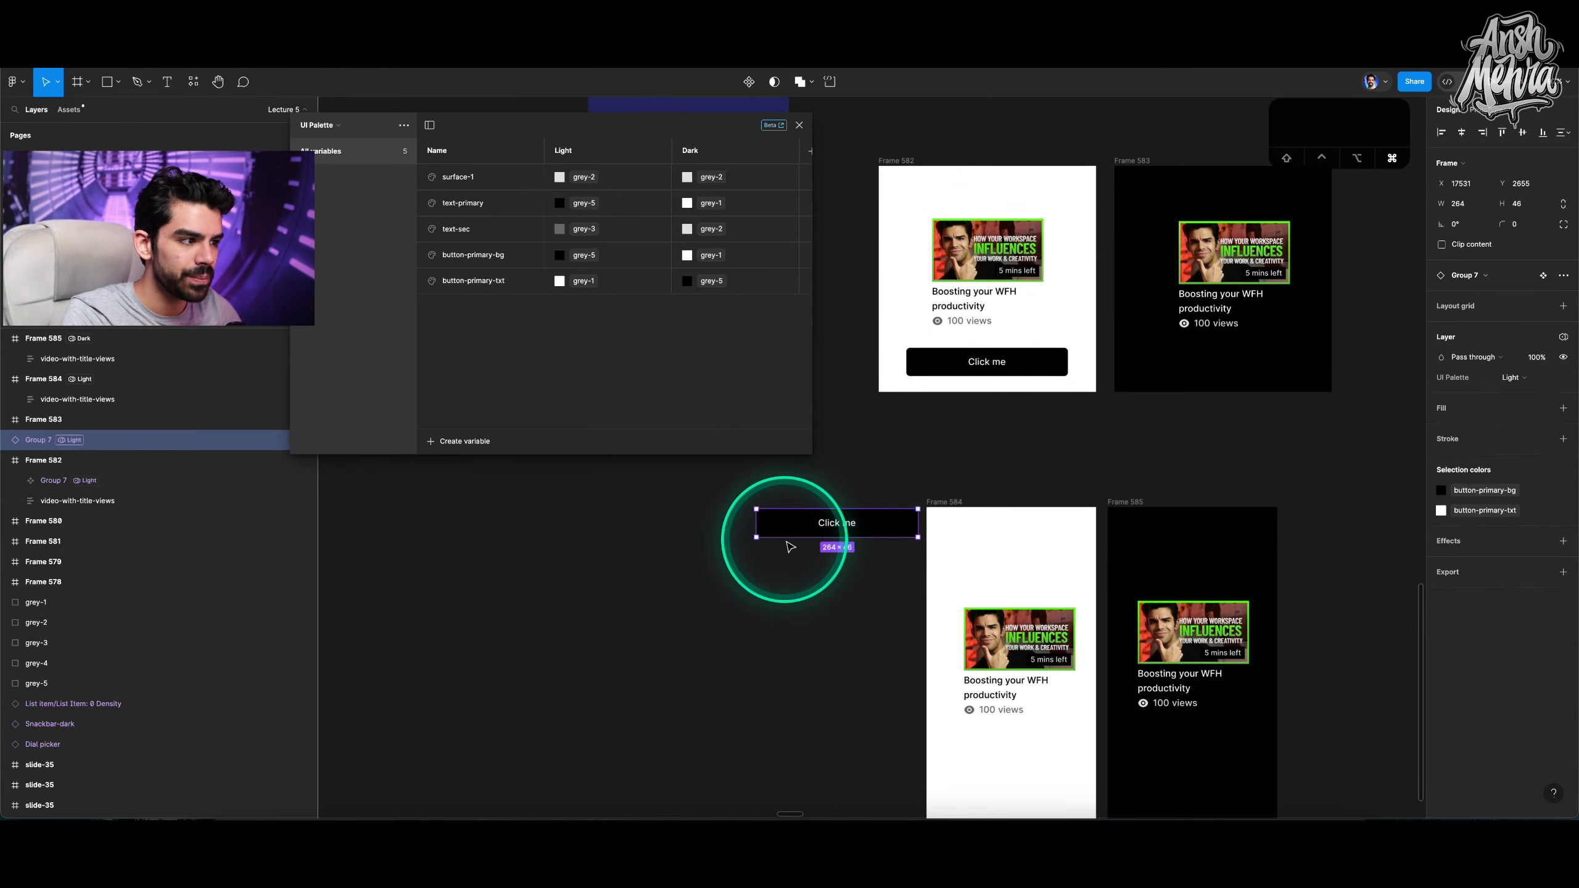
{"action": "scroll", "coordinate": [785, 539], "scroll_direction": "up", "scroll_amount": 5}
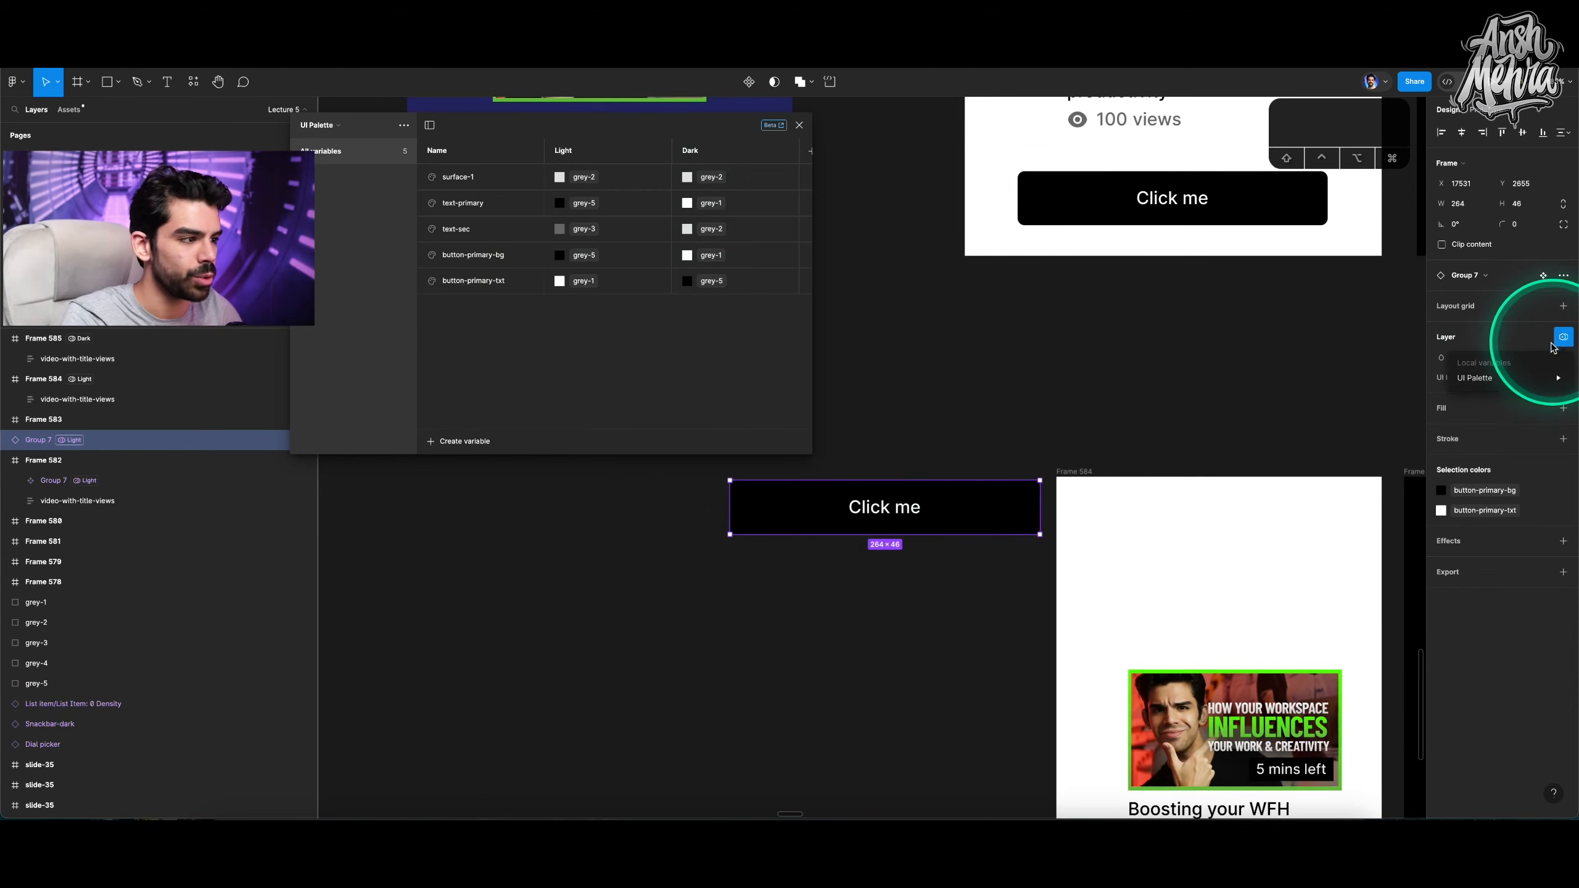
{"action": "mouse_move", "coordinate": [1503, 379]}
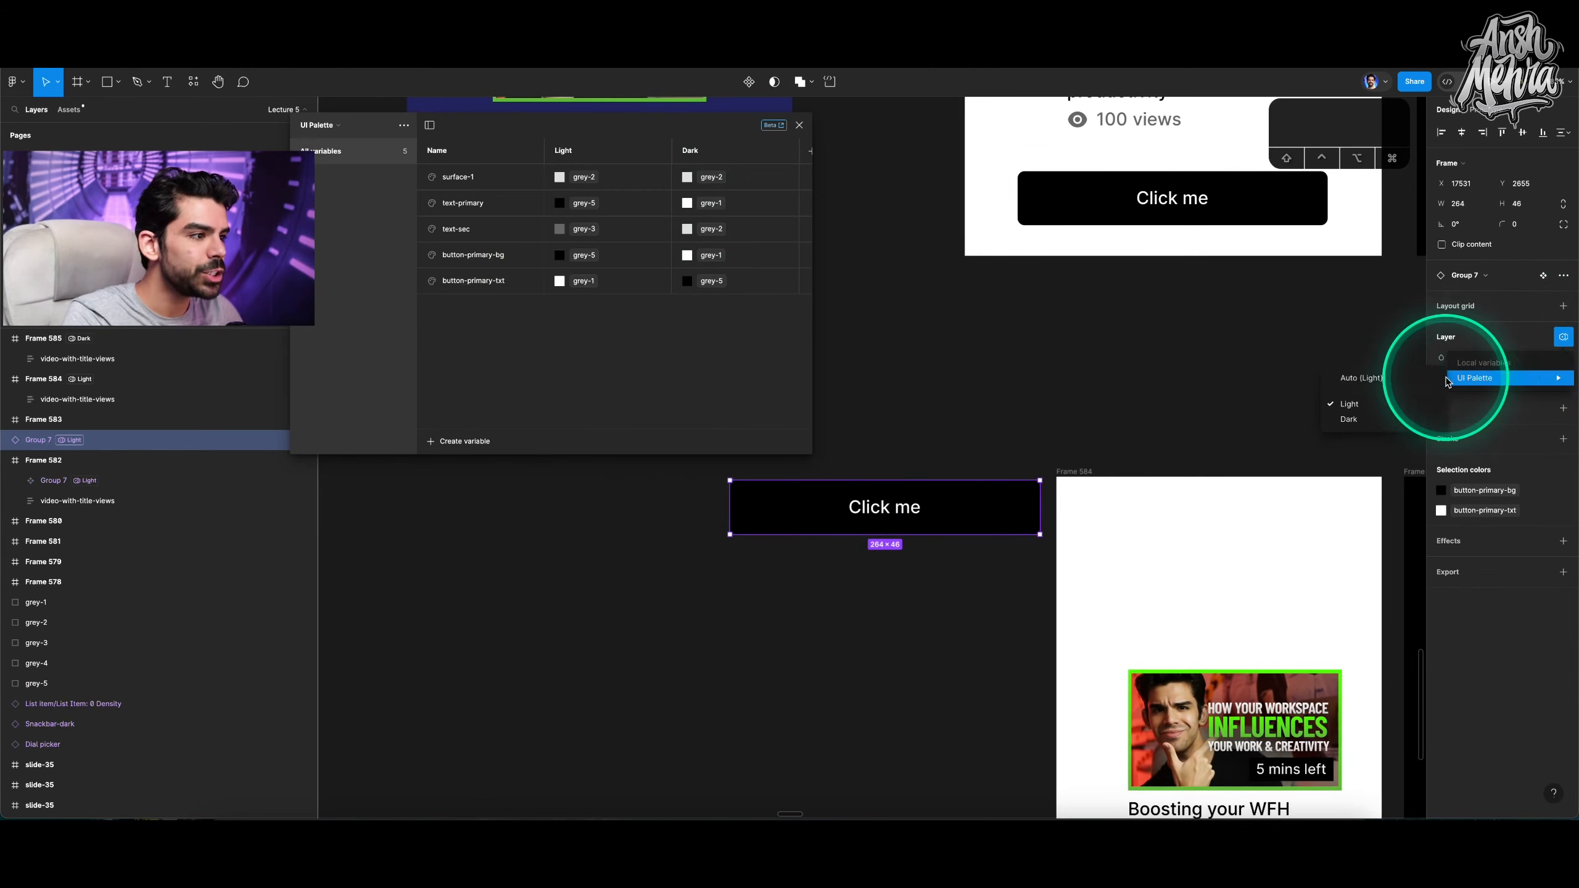
{"action": "left_click", "coordinate": [1356, 381]}
Move the button copy into Frame 584 and place another duplicate inside Frame 585.
{"action": "scroll", "coordinate": [1138, 364], "scroll_direction": "down", "scroll_amount": 5}
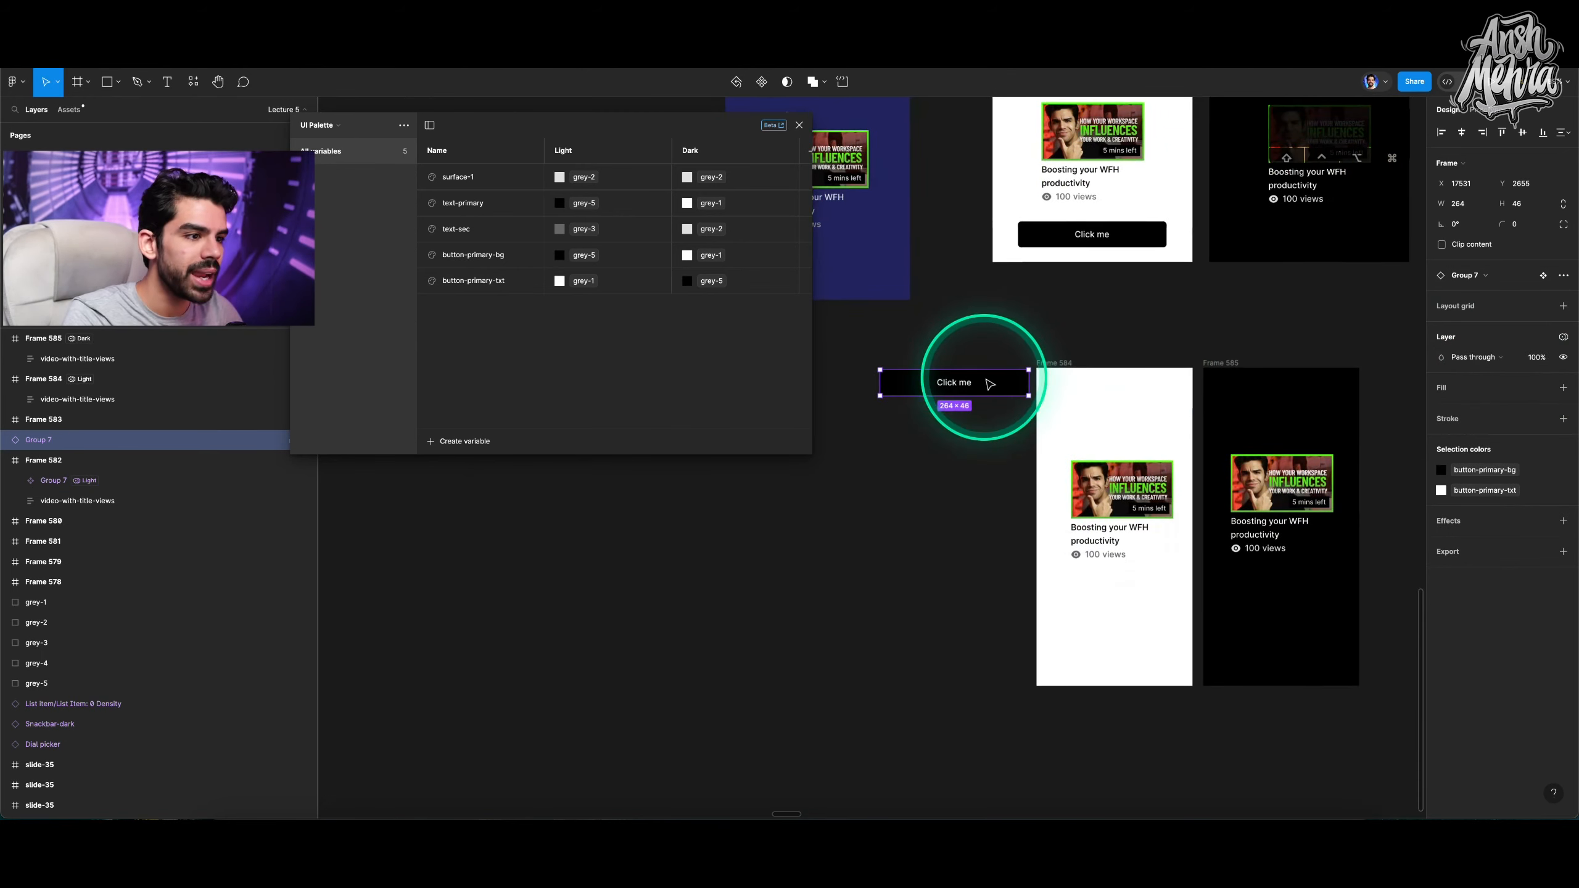
{"action": "left_click_drag", "start_coordinate": [990, 383], "coordinate": [1177, 634]}
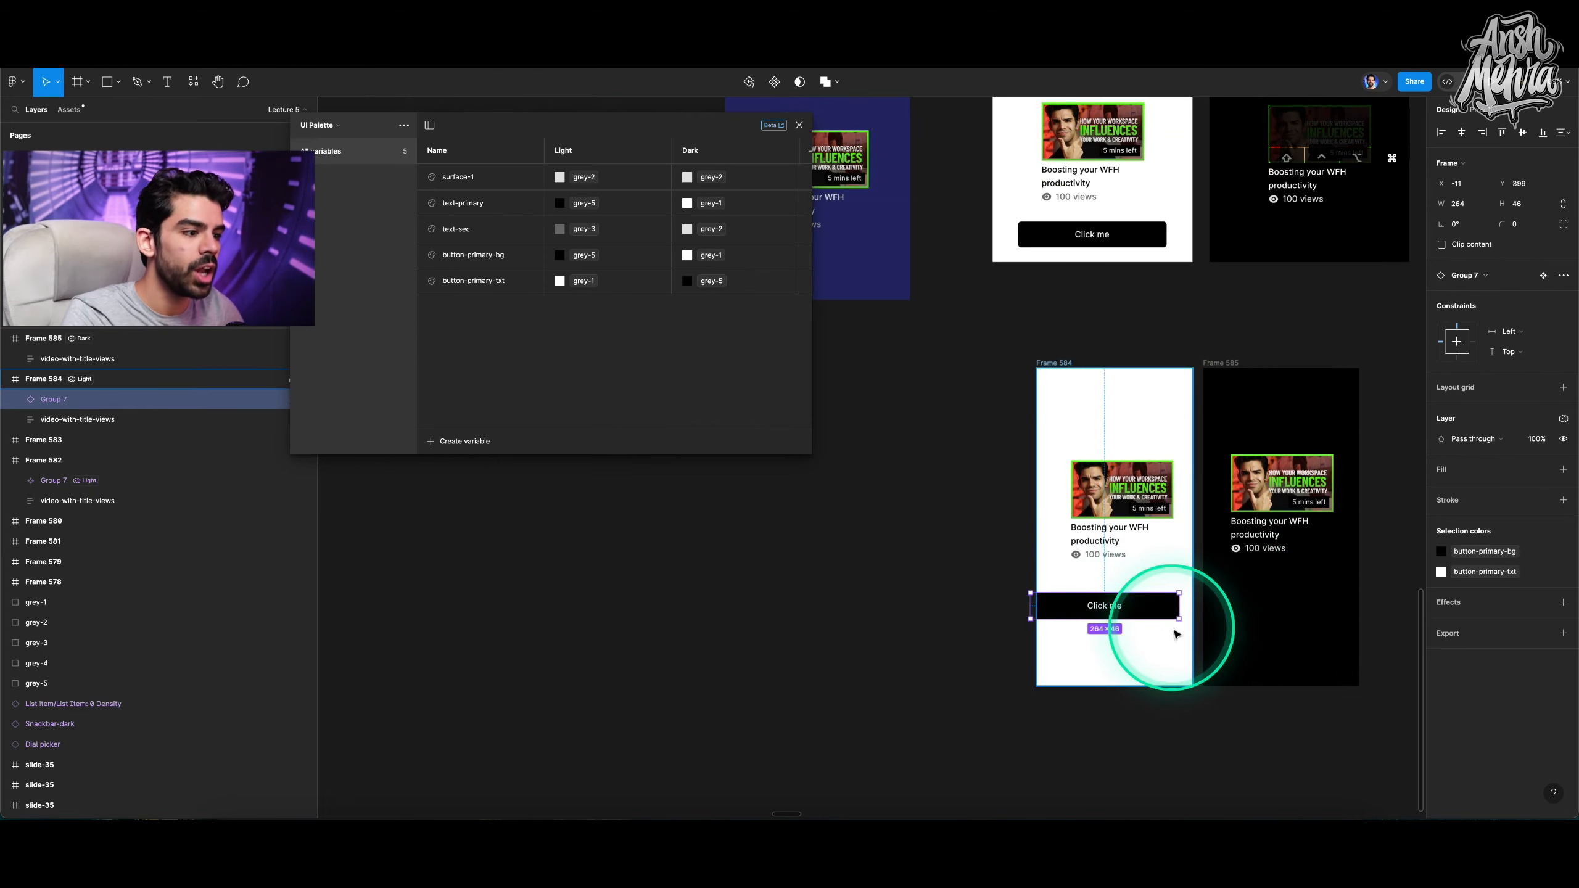
{"action": "scroll", "coordinate": [1177, 635], "scroll_direction": "up", "scroll_amount": 5}
{"action": "scroll", "coordinate": [1172, 634], "scroll_direction": "down", "scroll_amount": 1}
{"action": "scroll", "coordinate": [1172, 634], "scroll_direction": "right", "scroll_amount": 1}
{"action": "left_click_drag", "start_coordinate": [961, 526], "coordinate": [1274, 513]}
{"action": "scroll", "coordinate": [1296, 511], "scroll_direction": "right", "scroll_amount": 2}
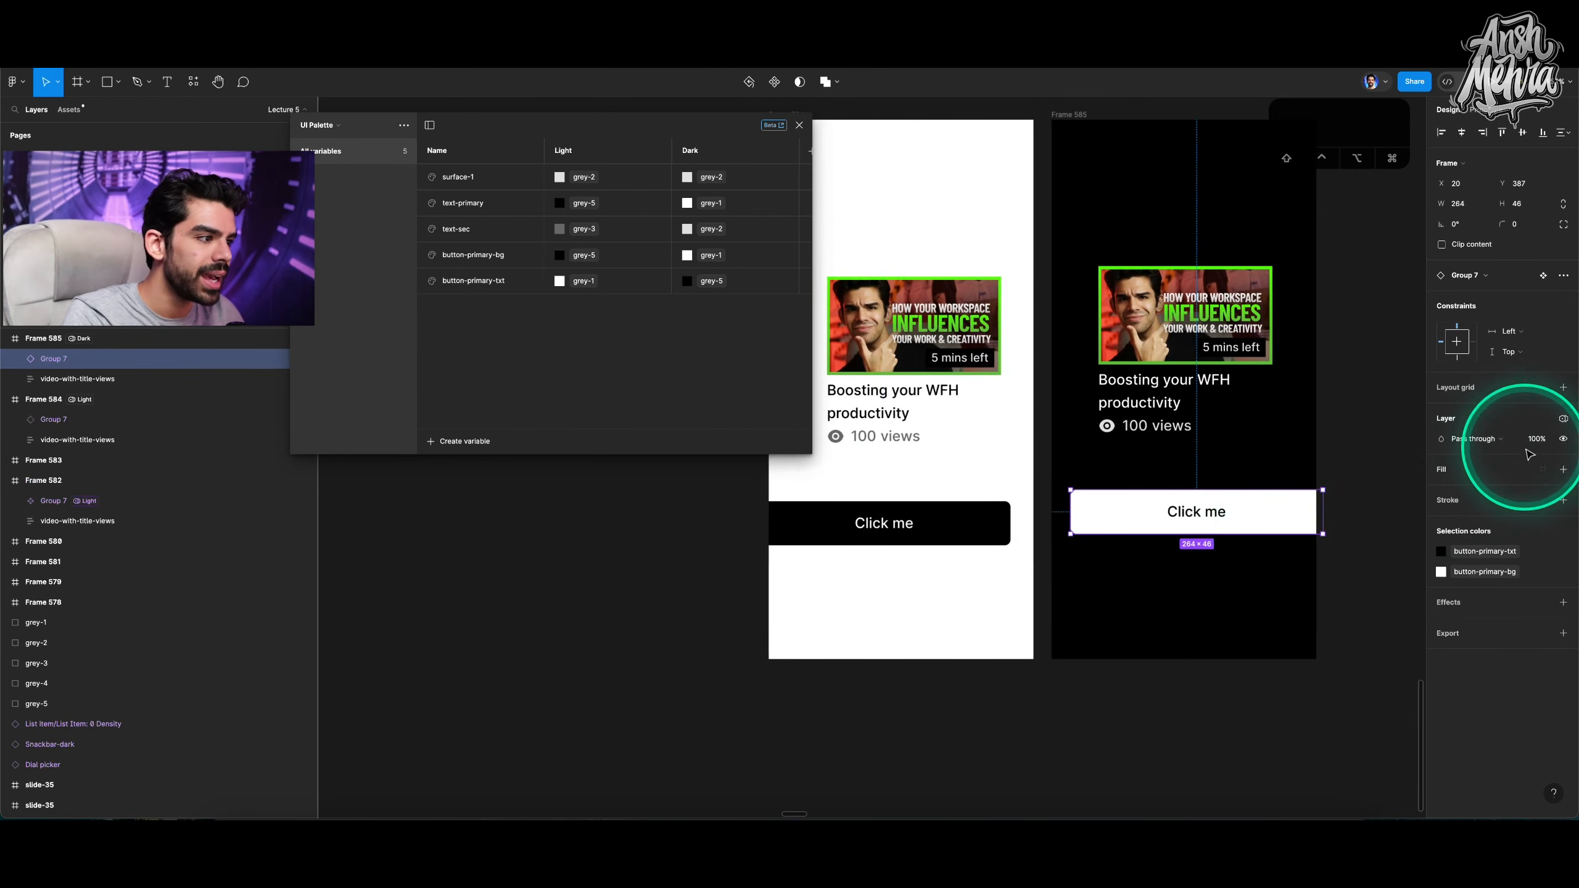
Reposition the button in Frame 585 and set its UI Palette mode to Auto.
{"action": "mouse_move", "coordinate": [1500, 455]}
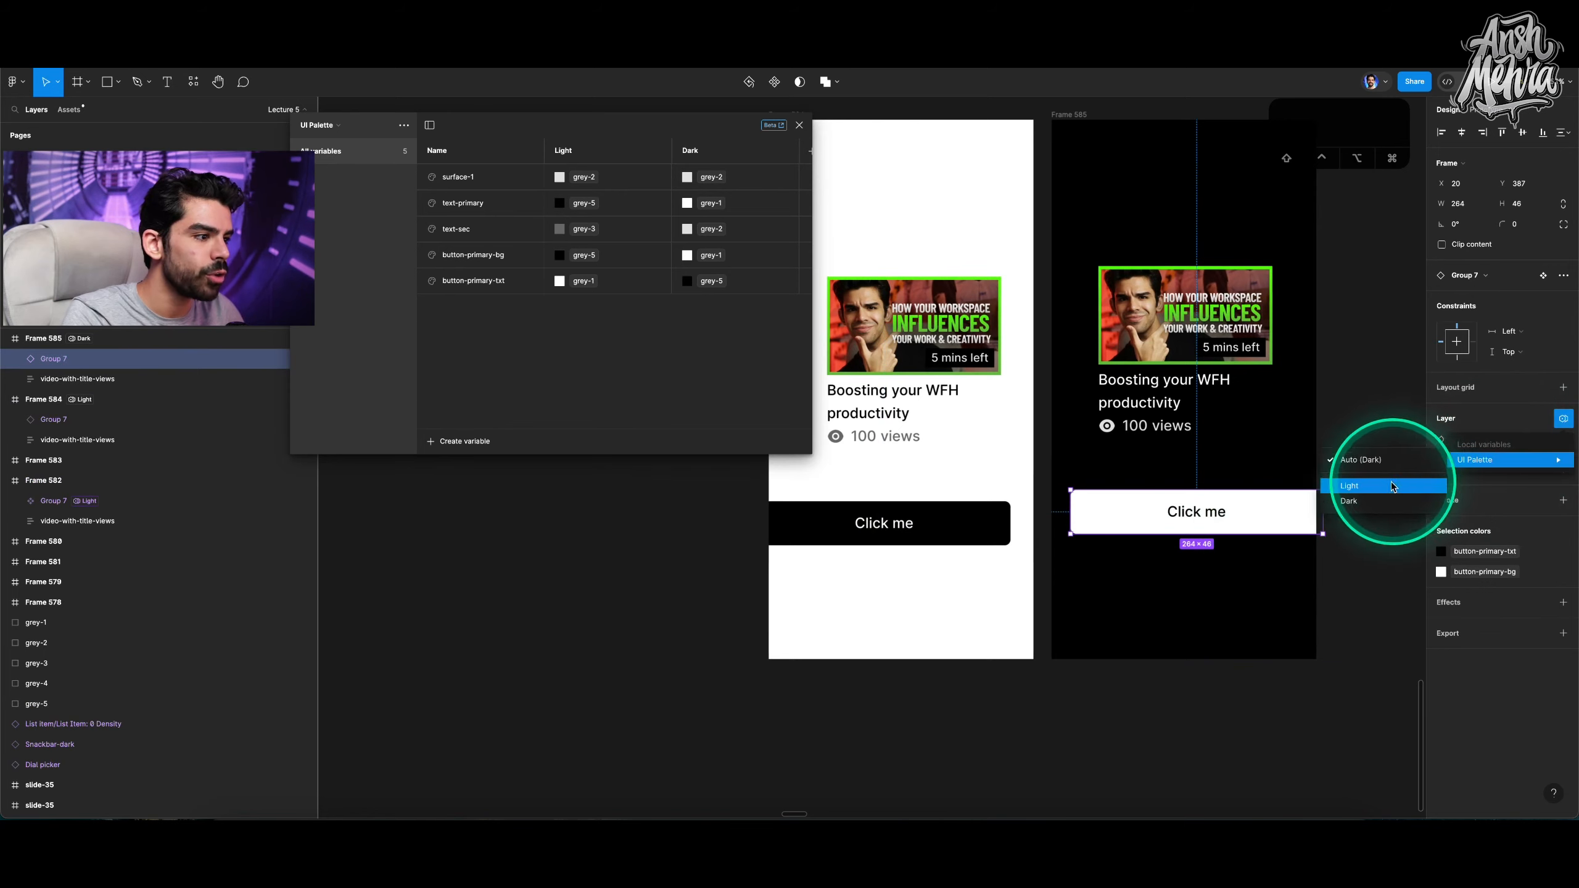
{"action": "left_click", "coordinate": [1392, 482]}
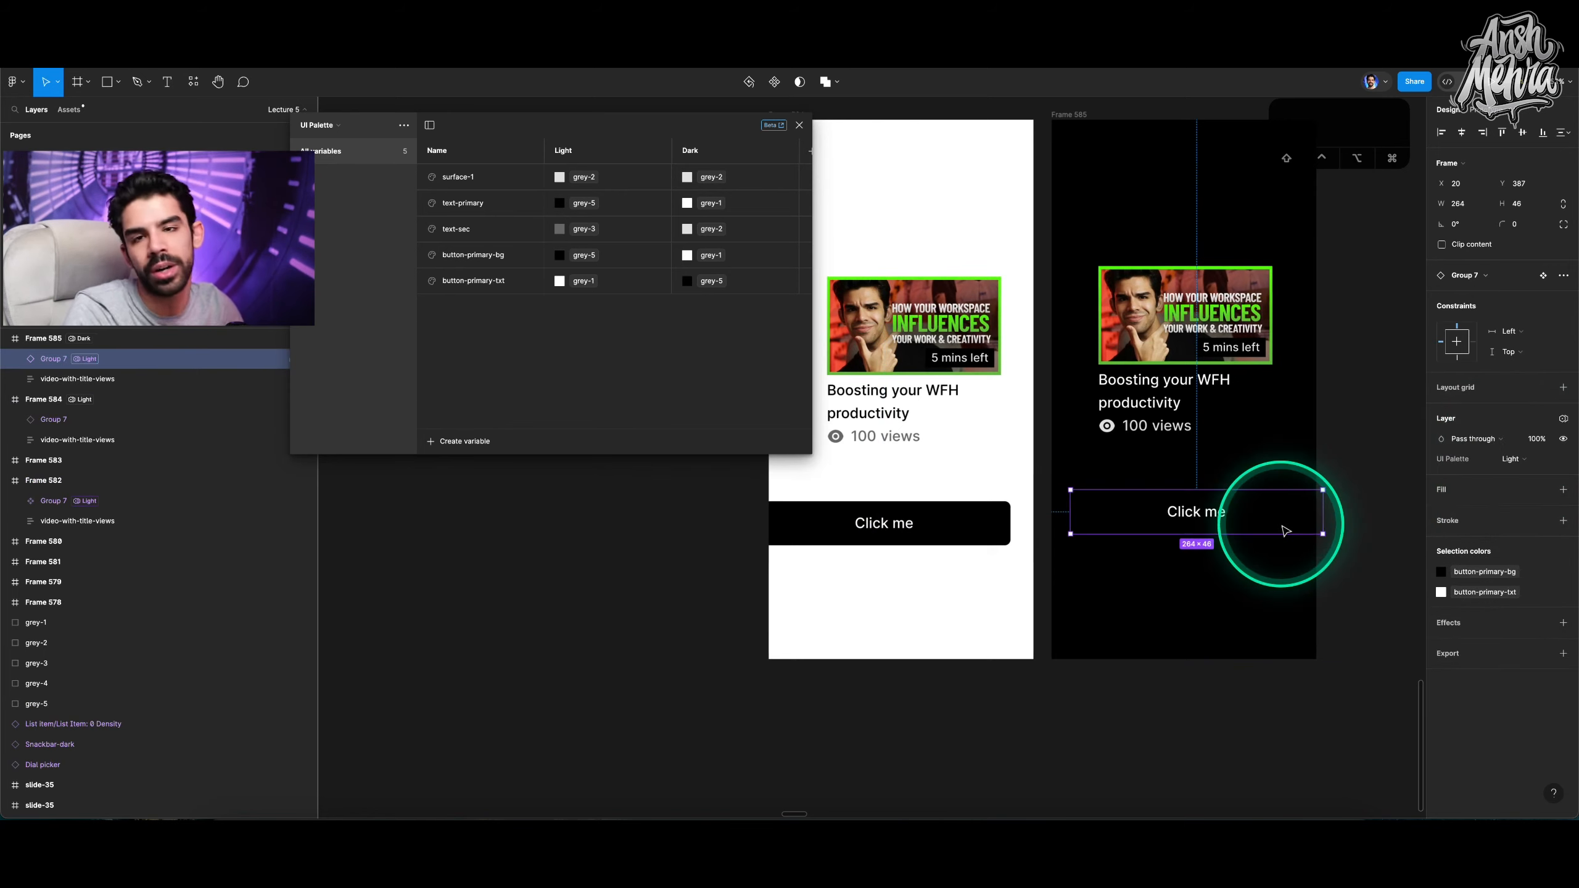
{"action": "left_click_drag", "start_coordinate": [1202, 532], "coordinate": [1155, 535]}
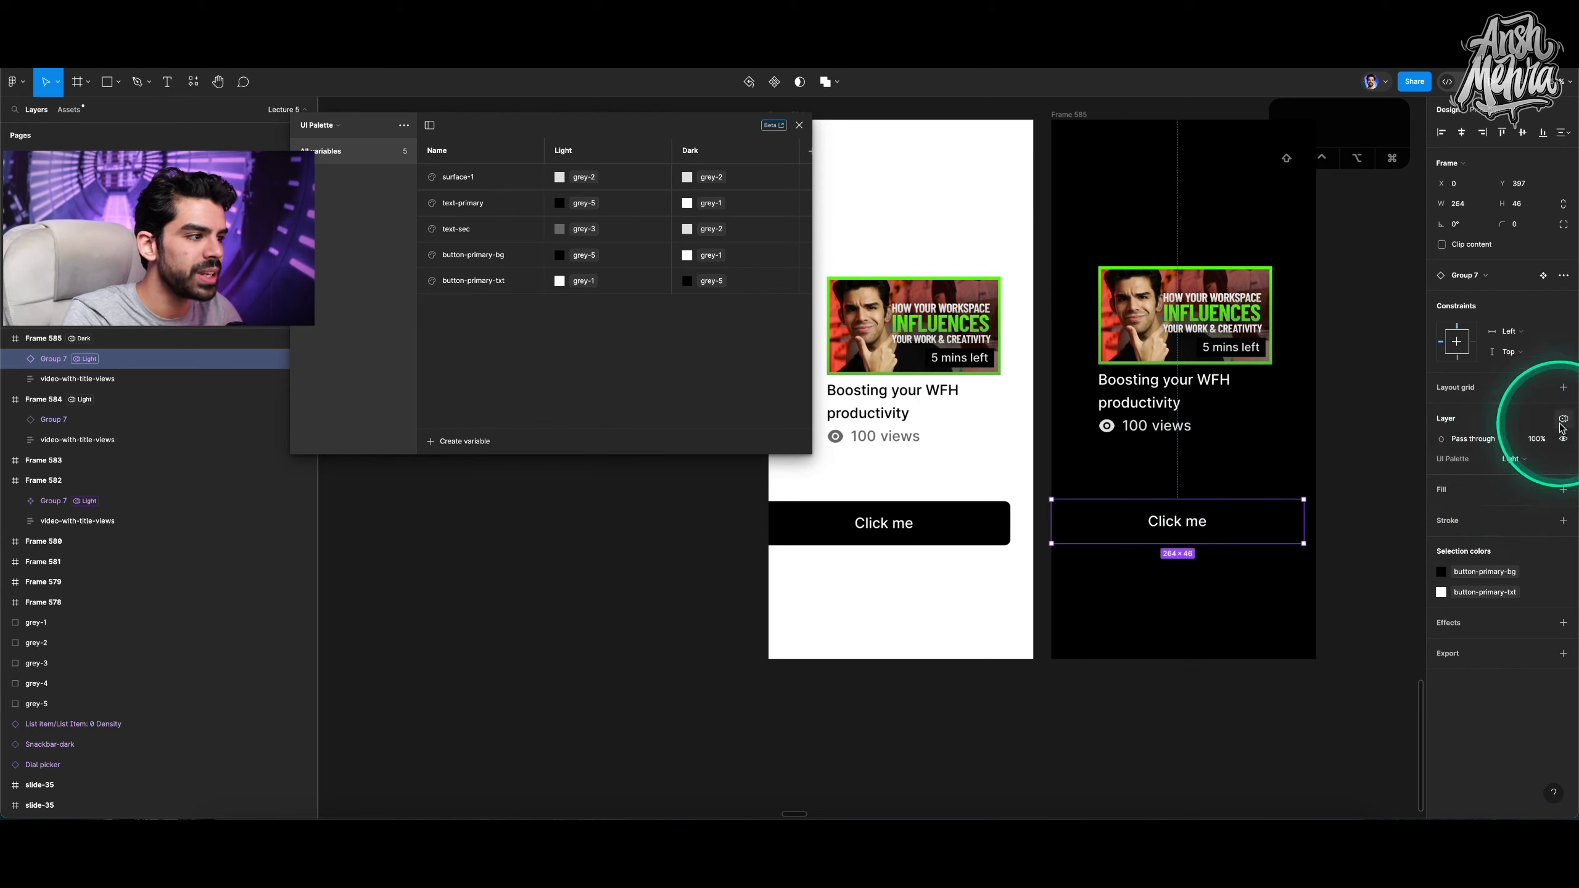
{"action": "mouse_move", "coordinate": [1494, 459]}
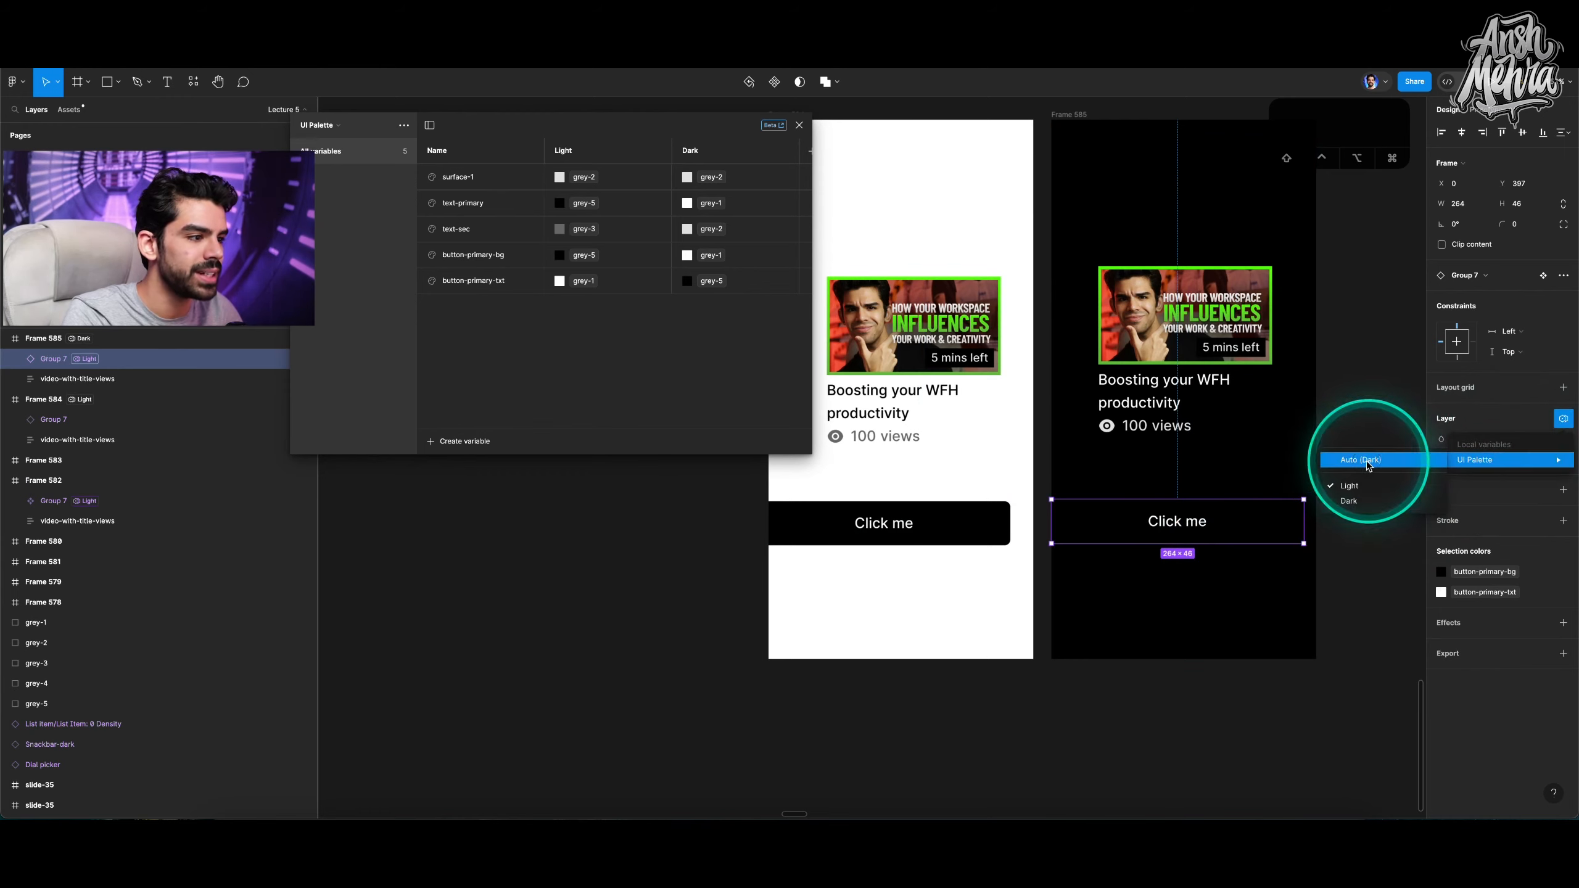
{"action": "left_click", "coordinate": [1367, 461]}
Switch Frame 585's UI Palette mode to Light and back to Dark to preview the button.
{"action": "scroll", "coordinate": [1367, 463], "scroll_direction": "down", "scroll_amount": 3}
{"action": "left_click", "coordinate": [1148, 200]}
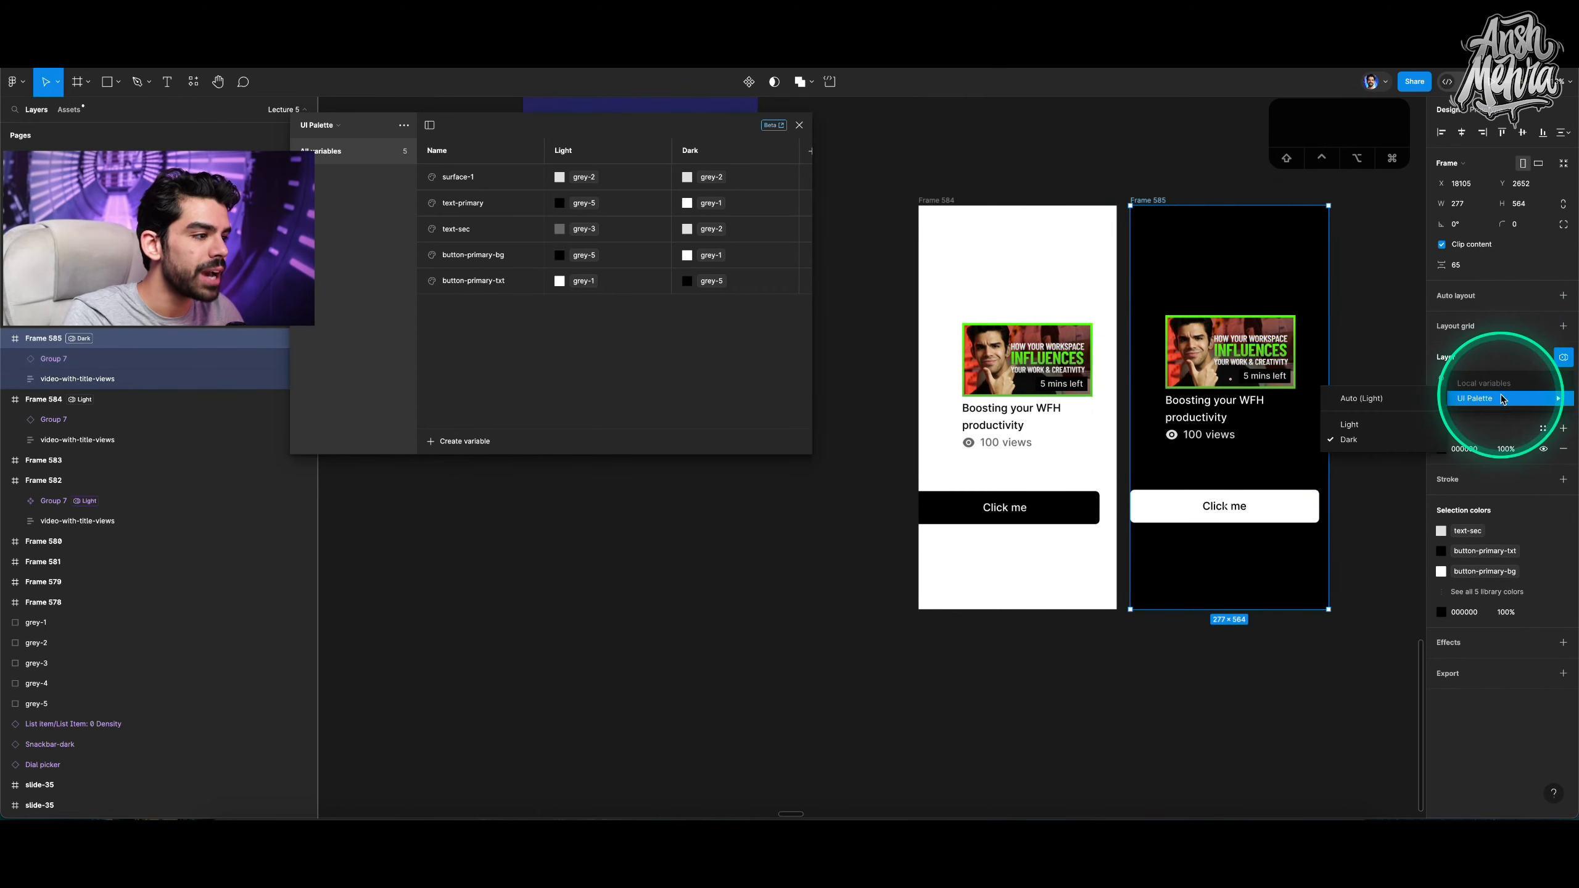
{"action": "left_click", "coordinate": [1356, 441]}
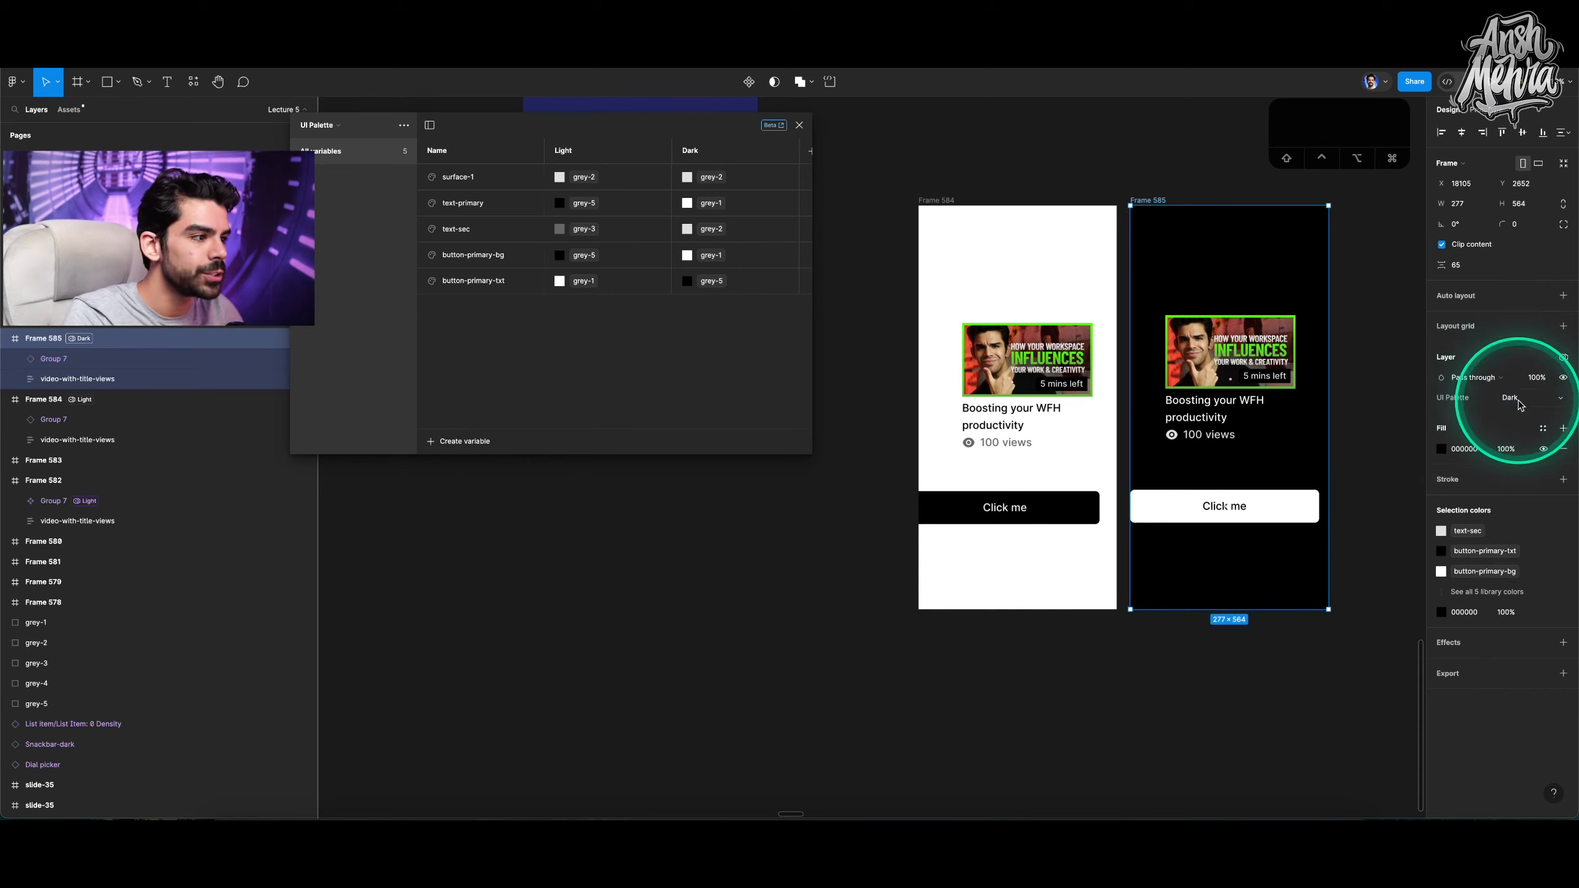
{"action": "left_click", "coordinate": [1520, 398]}
{"action": "left_click", "coordinate": [1526, 383]}
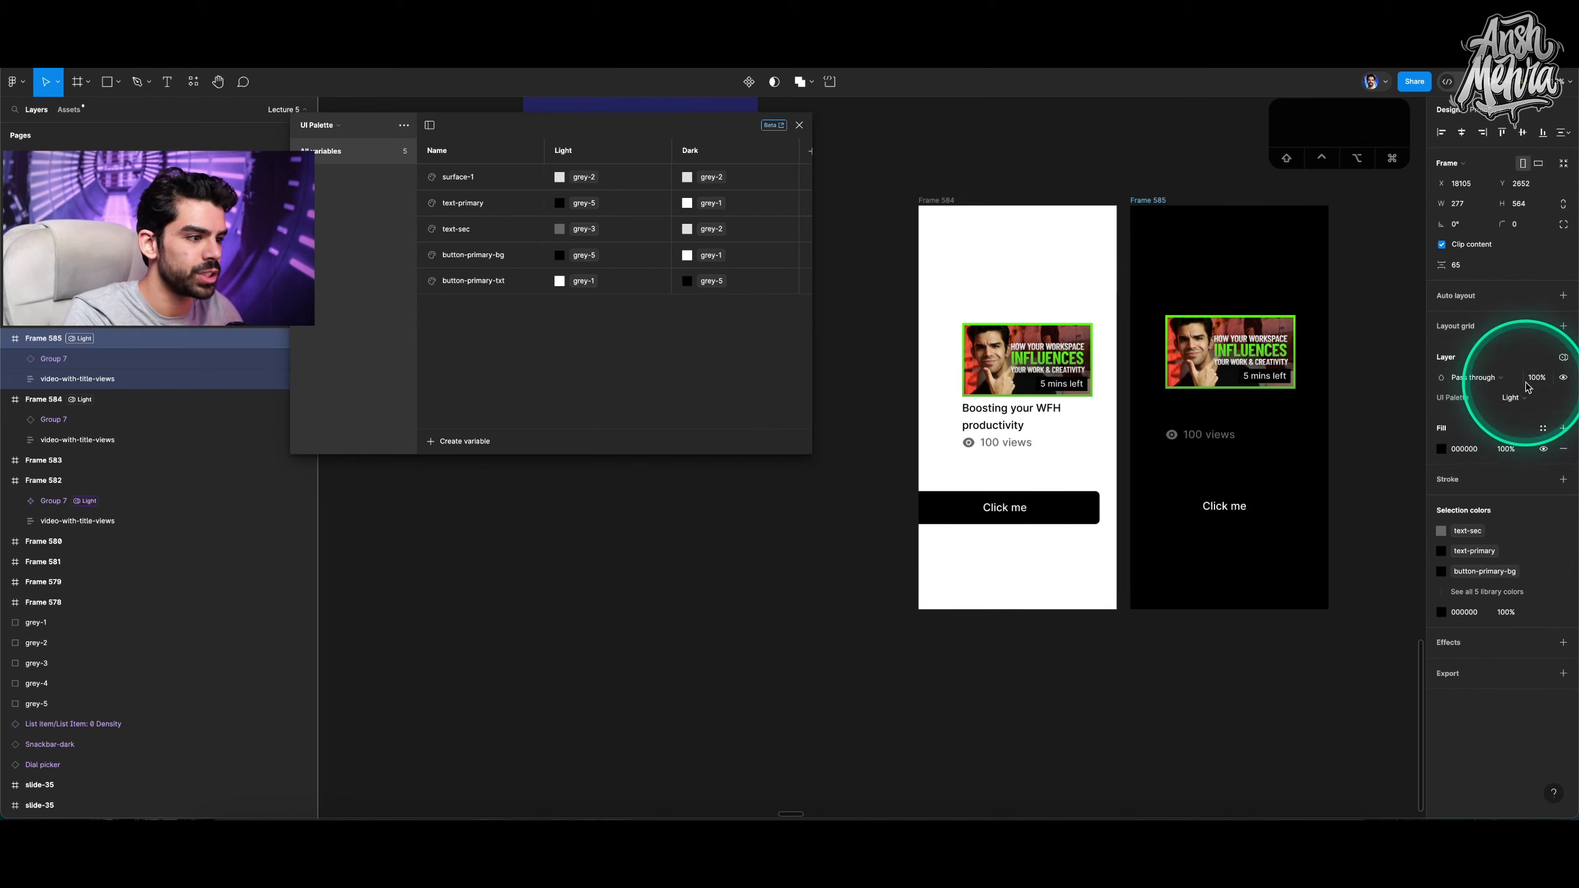
{"action": "left_click", "coordinate": [1526, 395]}
{"action": "left_click", "coordinate": [1523, 412]}
Move the button in Frame 585 lower within the frame.
{"action": "left_click", "coordinate": [1255, 368]}
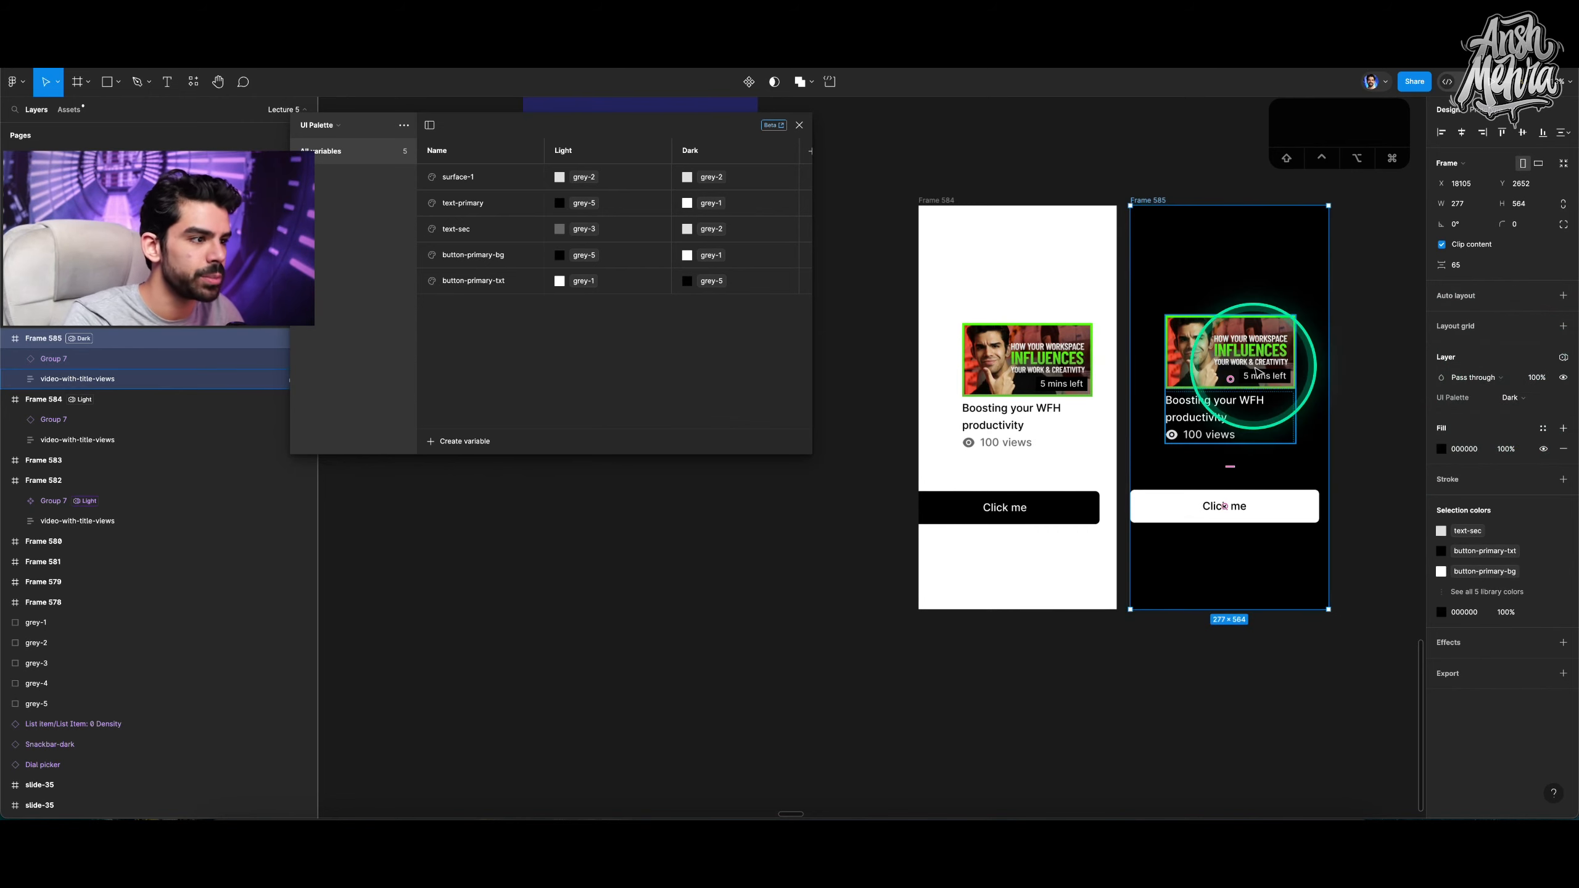
{"action": "left_click", "coordinate": [1239, 509]}
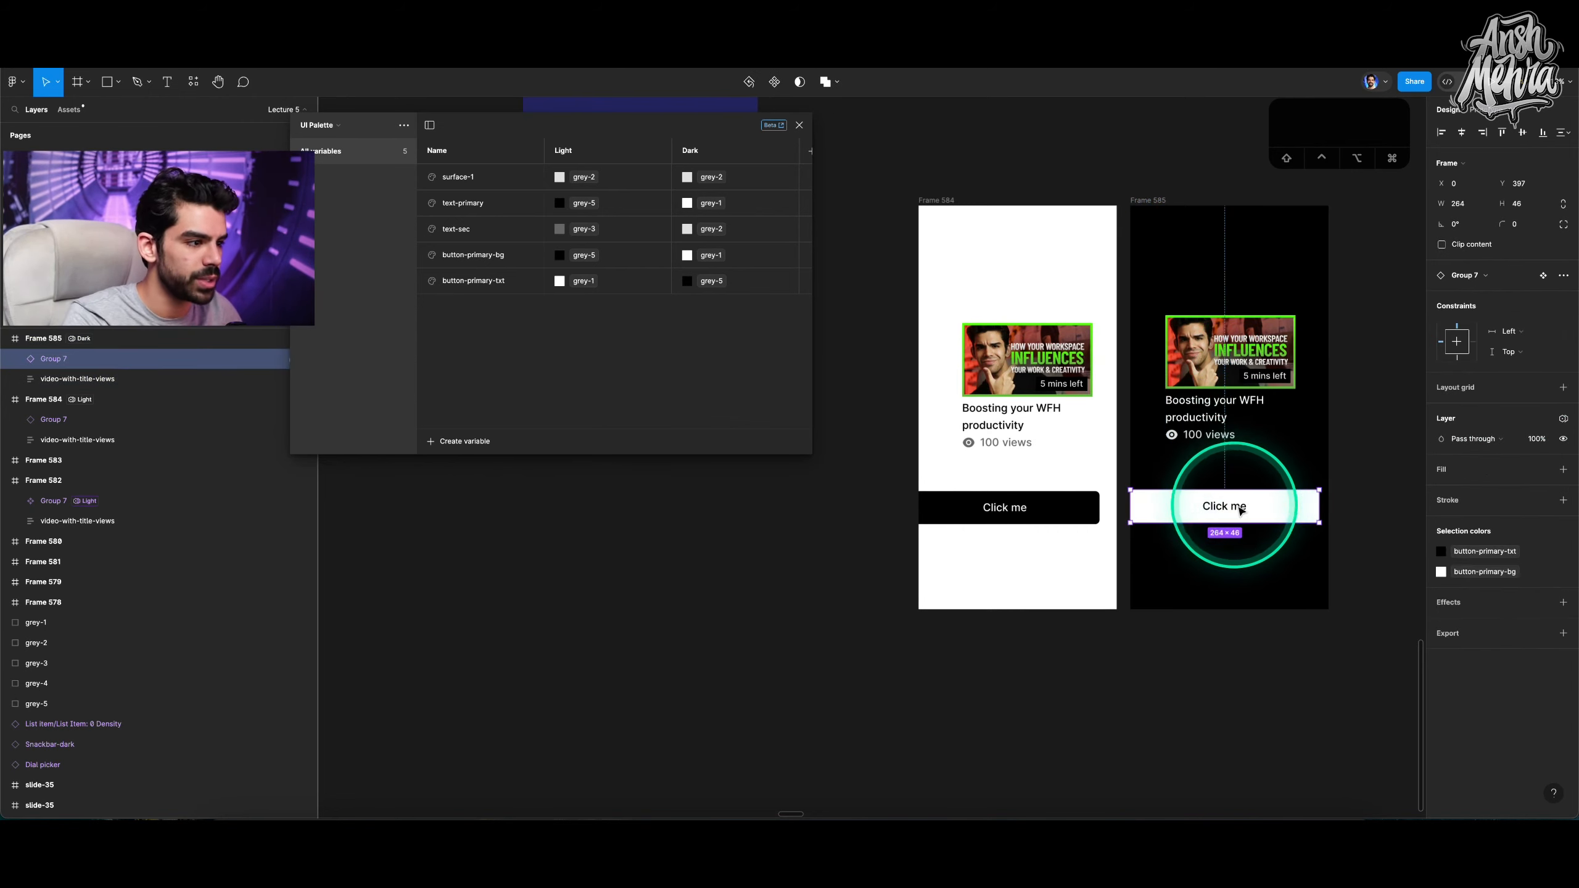
{"action": "left_click_drag", "start_coordinate": [1253, 509], "coordinate": [1242, 541]}
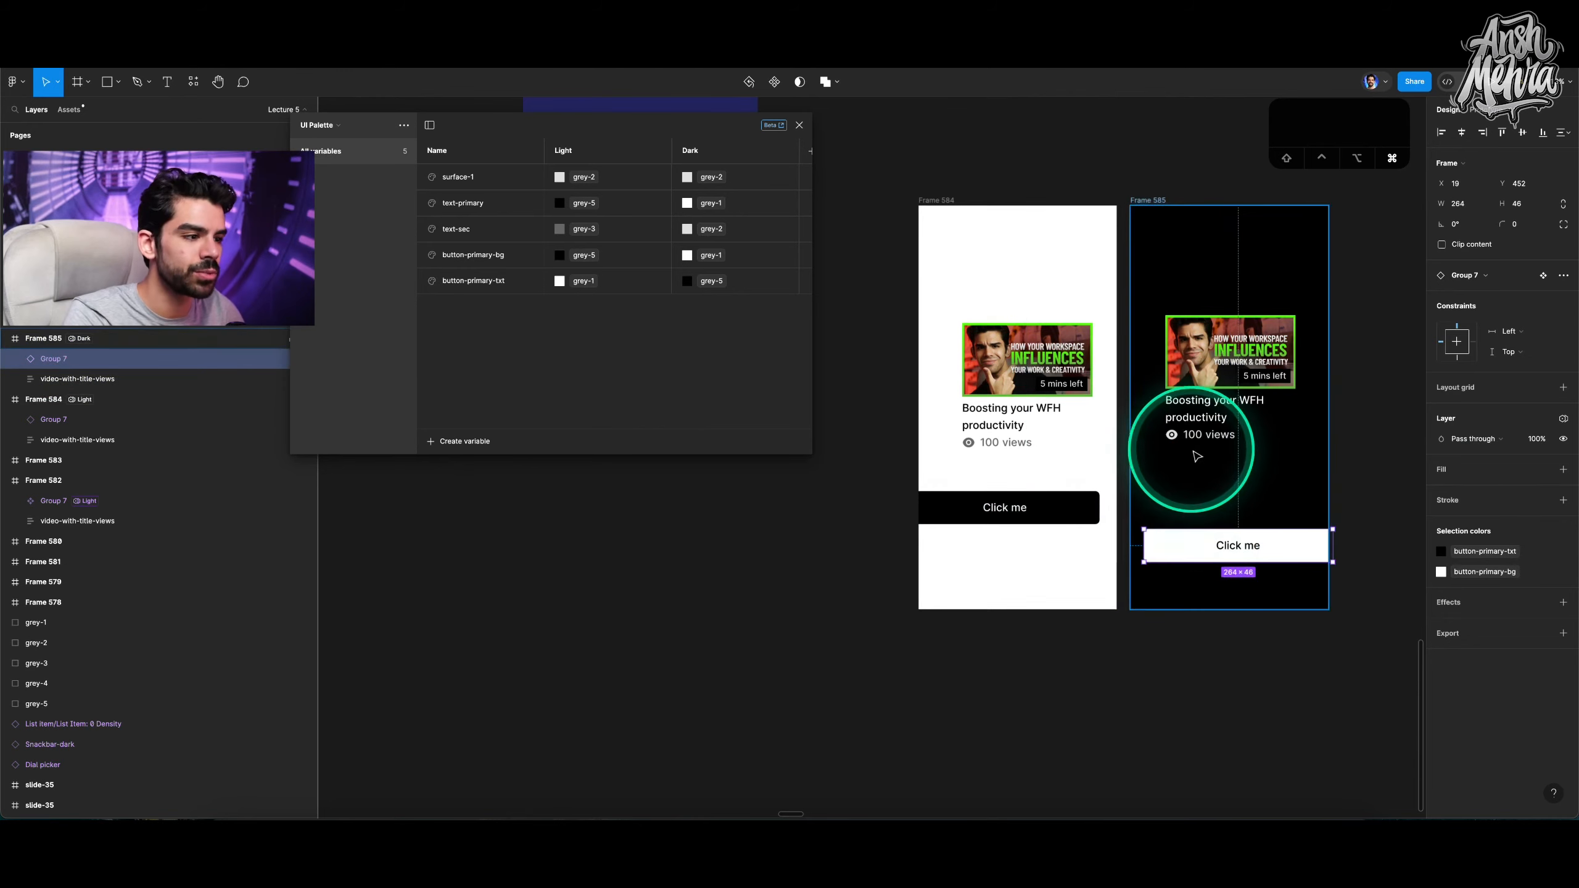
Create a Boolean variable named switch in the UI Palette collection.
{"action": "scroll", "coordinate": [1192, 452], "scroll_direction": "down", "scroll_amount": 6}
{"action": "scroll", "coordinate": [1187, 435], "scroll_direction": "up", "scroll_amount": 7}
{"action": "scroll", "coordinate": [1187, 435], "scroll_direction": "right", "scroll_amount": 8}
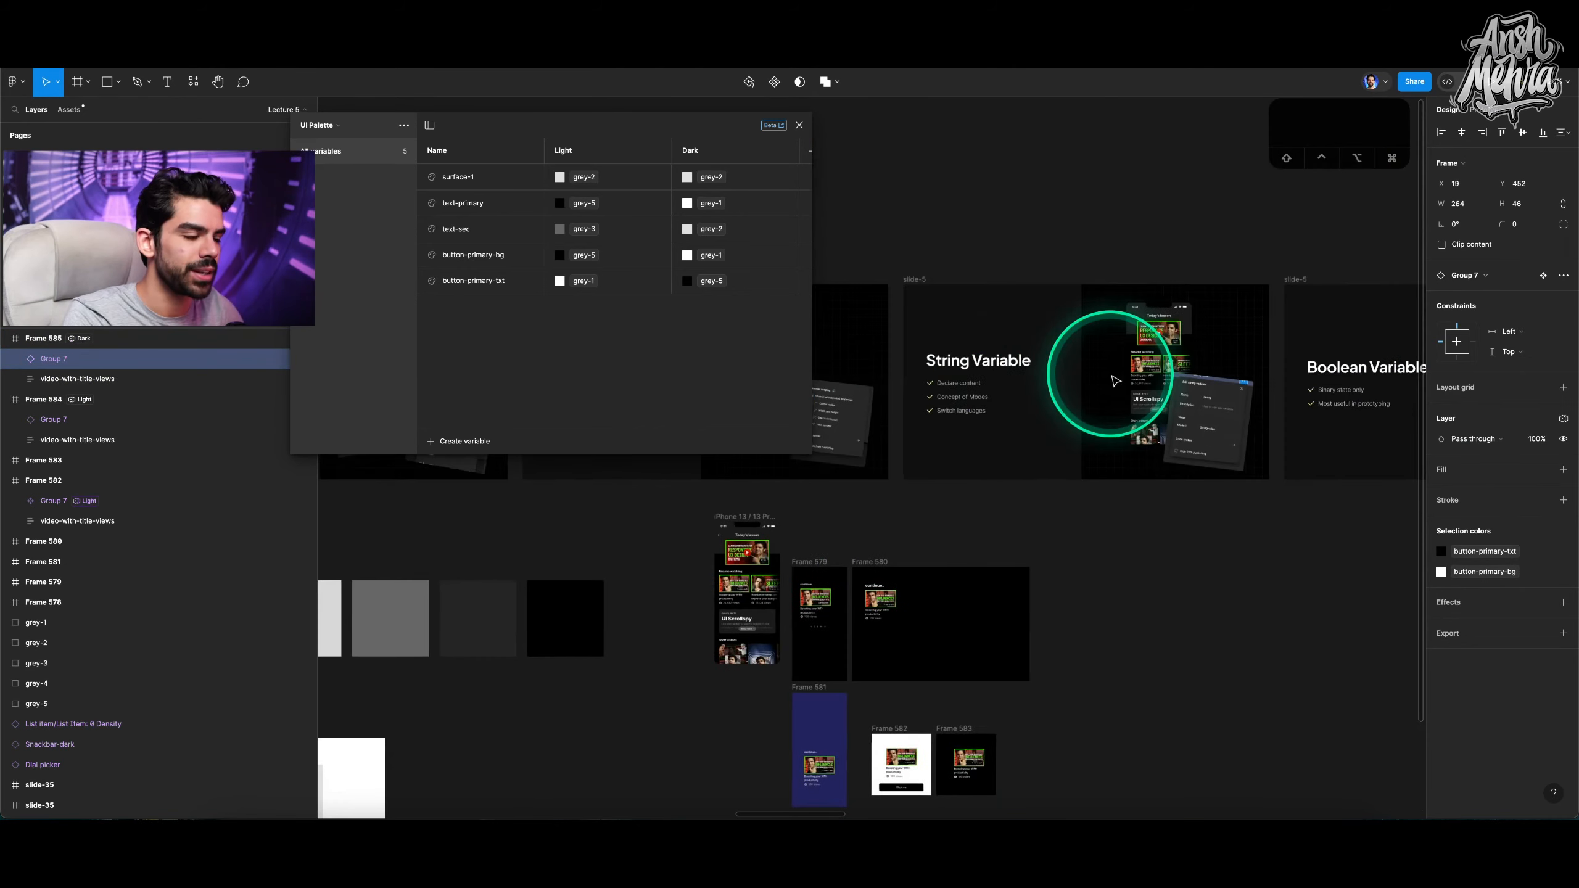
{"action": "scroll", "coordinate": [1114, 380], "scroll_direction": "right", "scroll_amount": 1}
{"action": "left_click", "coordinate": [958, 275]}
{"action": "key", "text": "shift+2"}
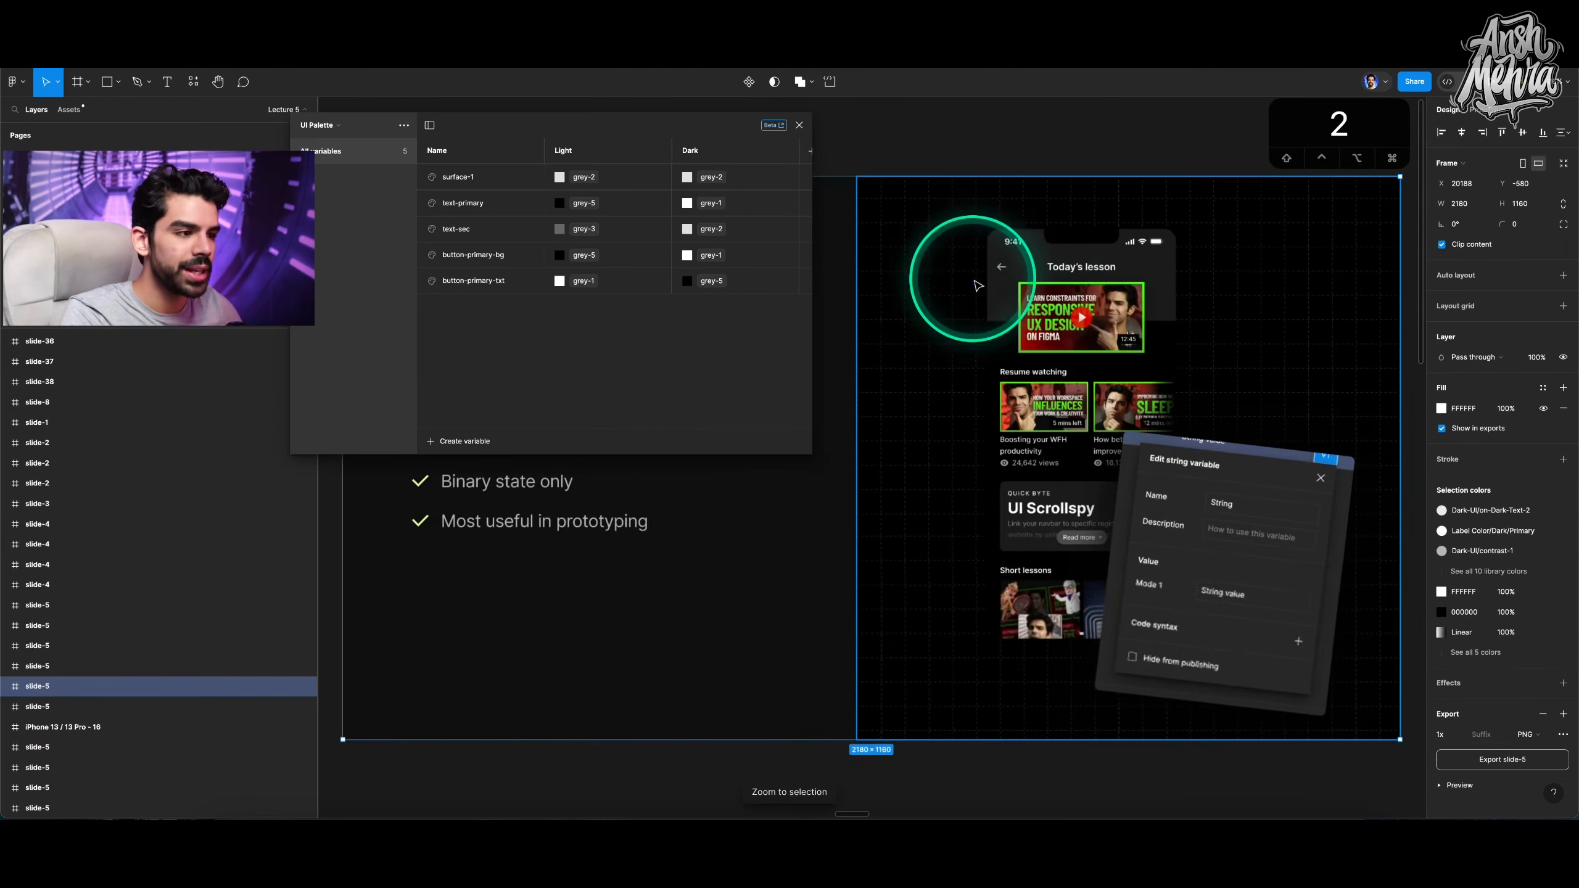
{"action": "left_click_drag", "start_coordinate": [741, 140], "coordinate": [1271, 149]}
{"action": "scroll", "coordinate": [677, 401], "scroll_direction": "down", "scroll_amount": 3}
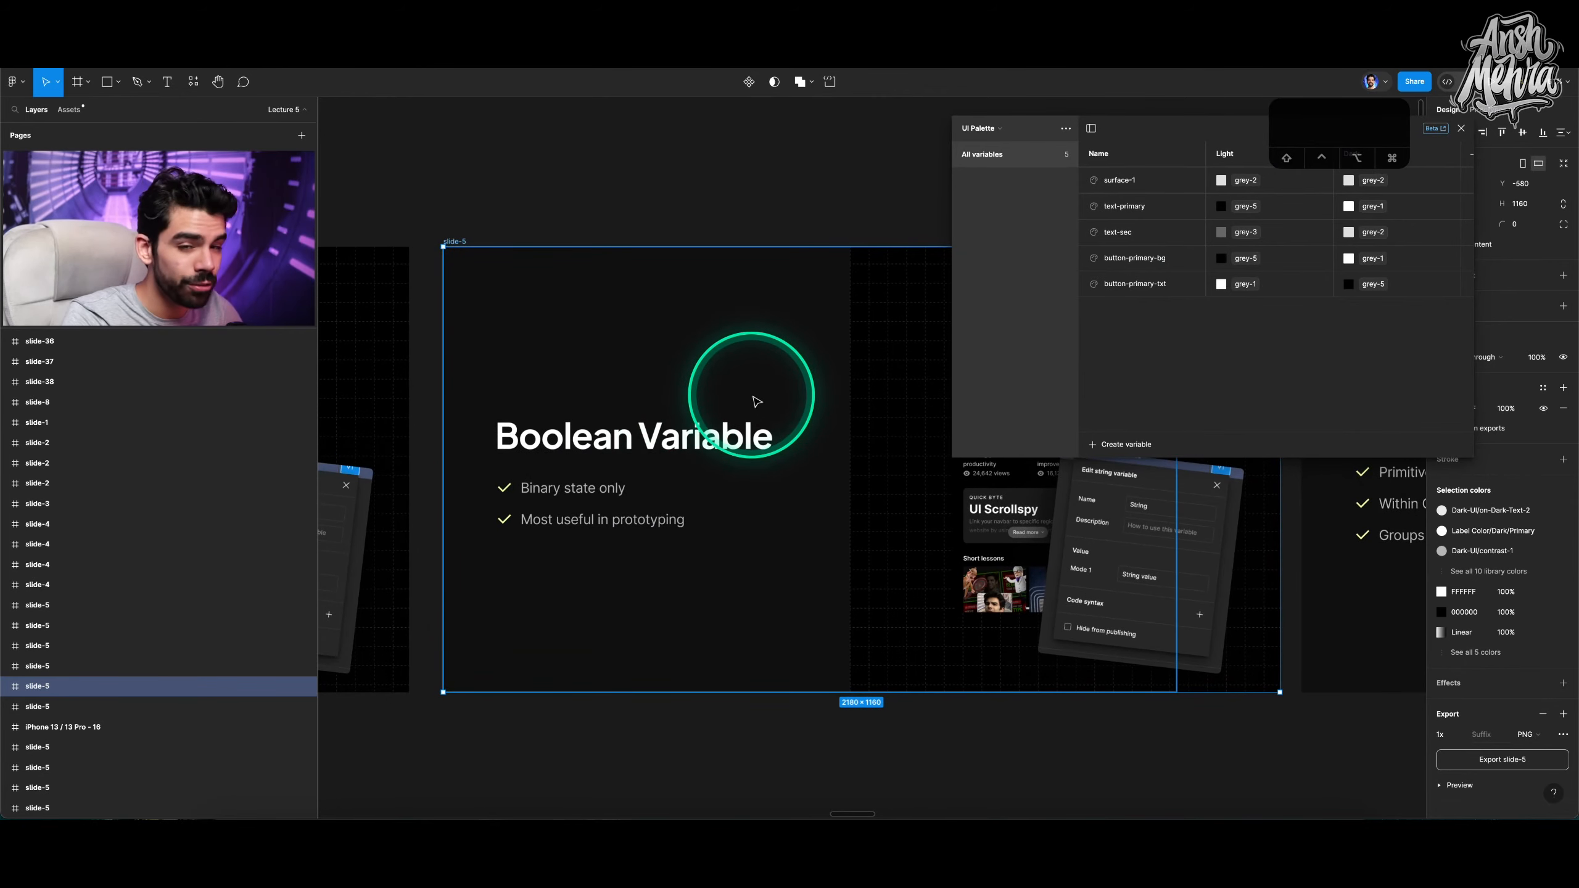
{"action": "left_click", "coordinate": [1101, 445]}
{"action": "left_click", "coordinate": [1115, 517]}
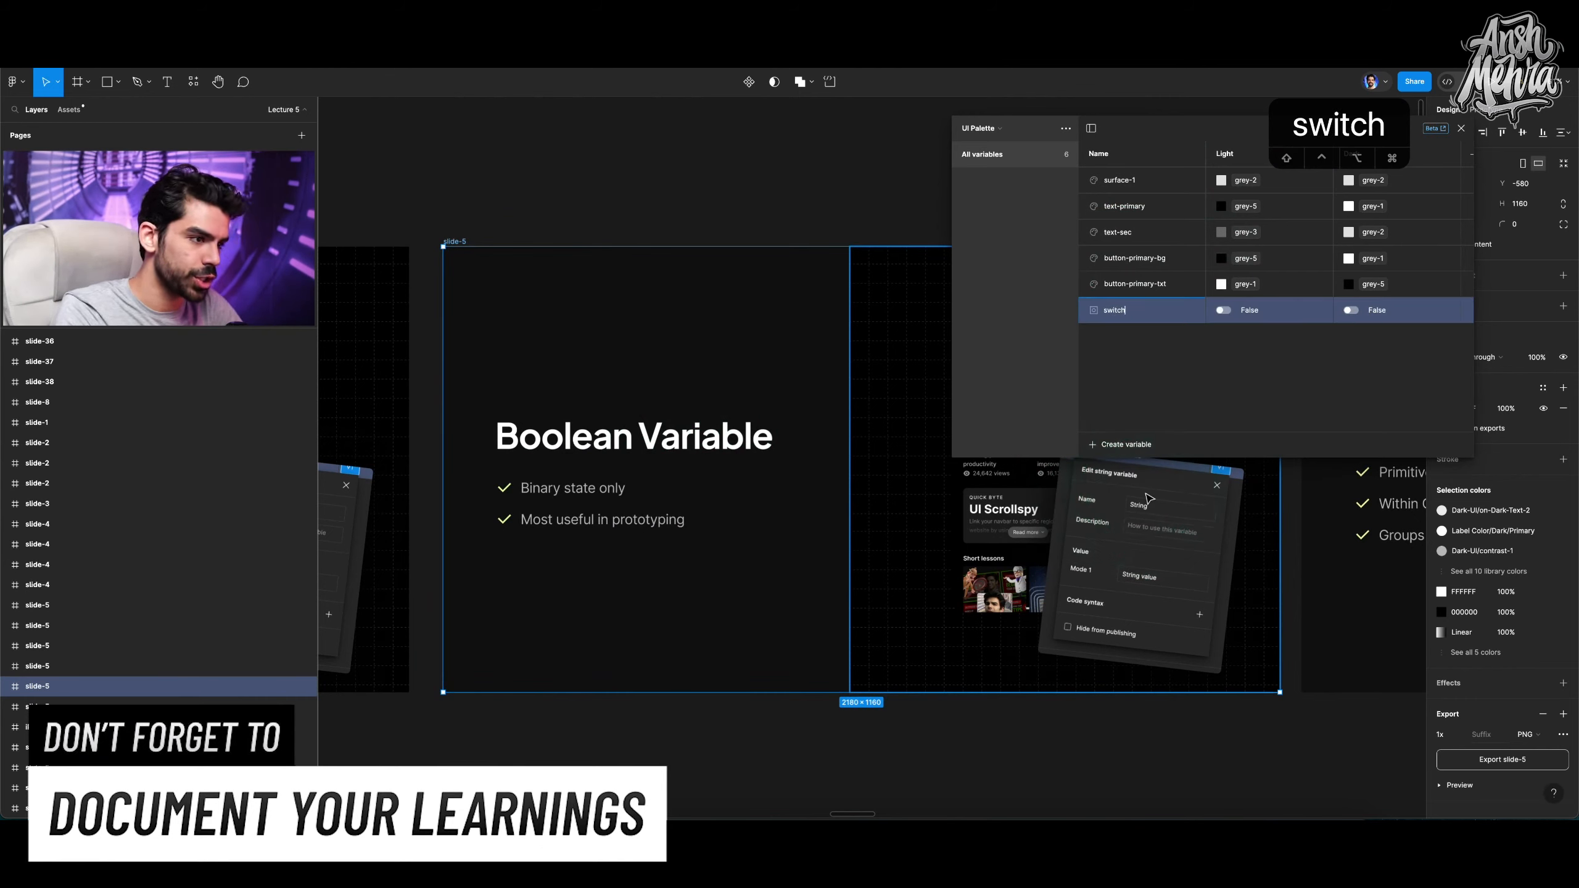
{"action": "left_click", "coordinate": [1229, 377]}
Try hiding the eye icon in Frame 585, then undo the change.
{"action": "scroll", "coordinate": [1276, 536], "scroll_direction": "down", "scroll_amount": 5}
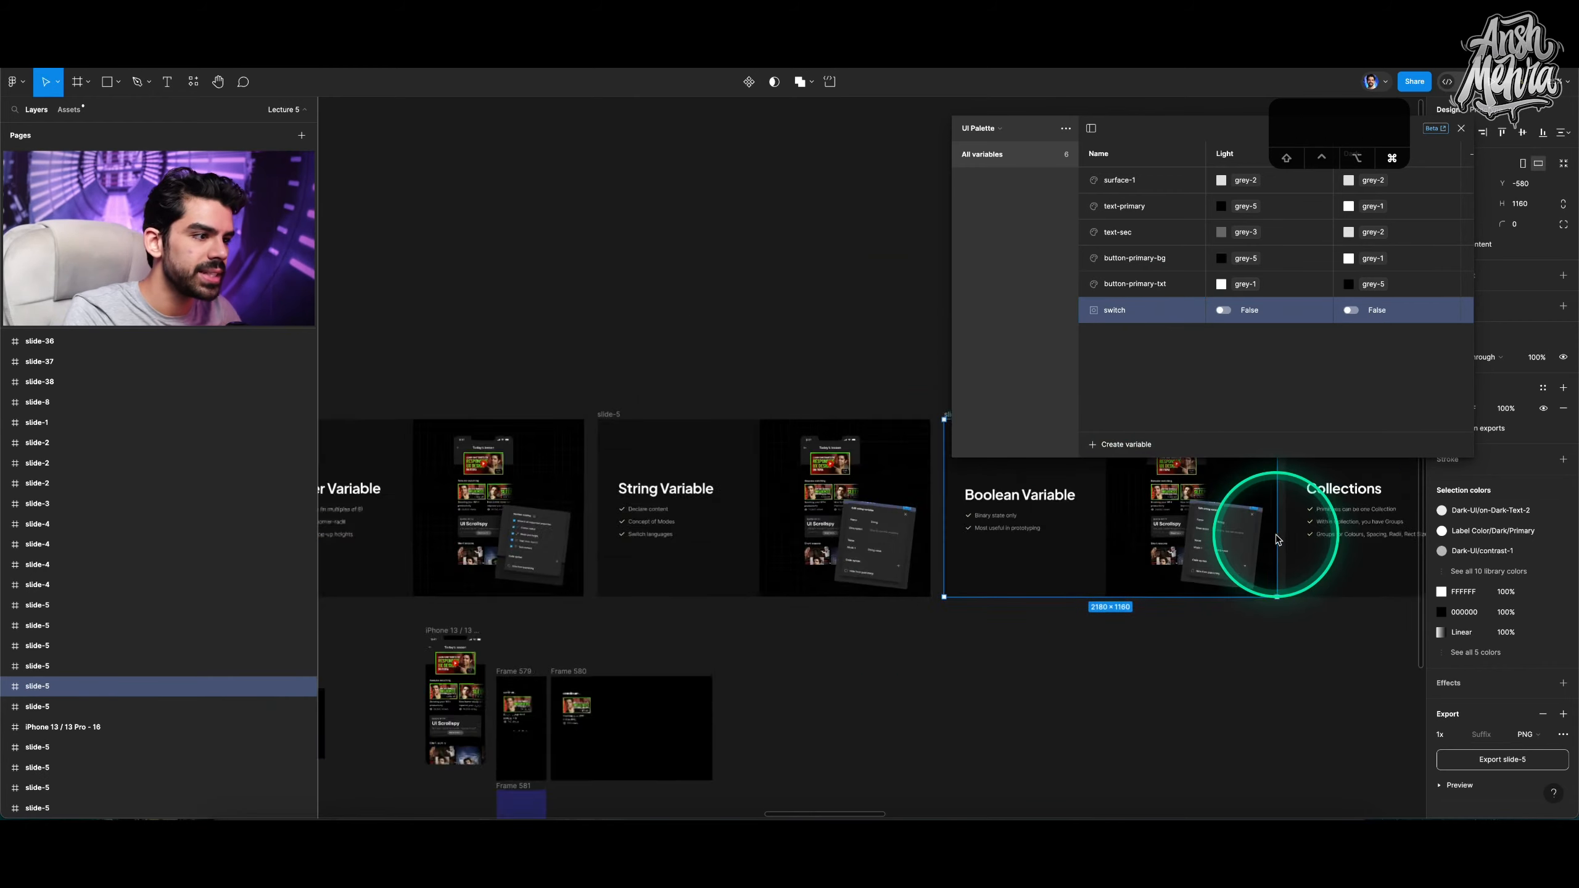
{"action": "scroll", "coordinate": [1277, 539], "scroll_direction": "down", "scroll_amount": 7}
{"action": "scroll", "coordinate": [760, 575], "scroll_direction": "up", "scroll_amount": 10}
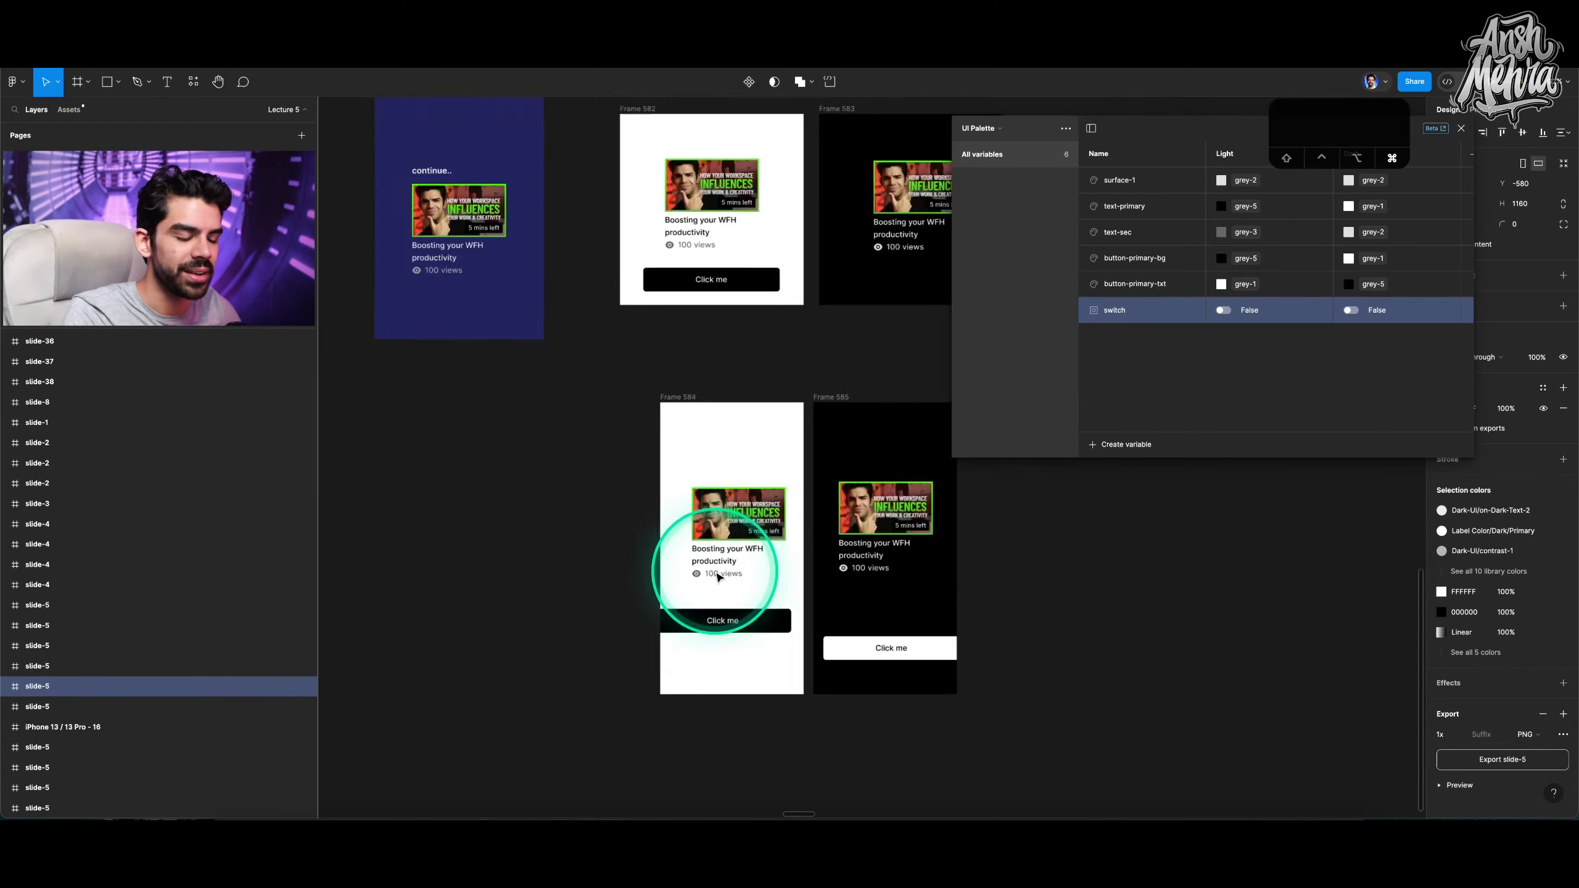
{"action": "scroll", "coordinate": [714, 575], "scroll_direction": "up", "scroll_amount": 5}
{"action": "left_click", "coordinate": [694, 575]}
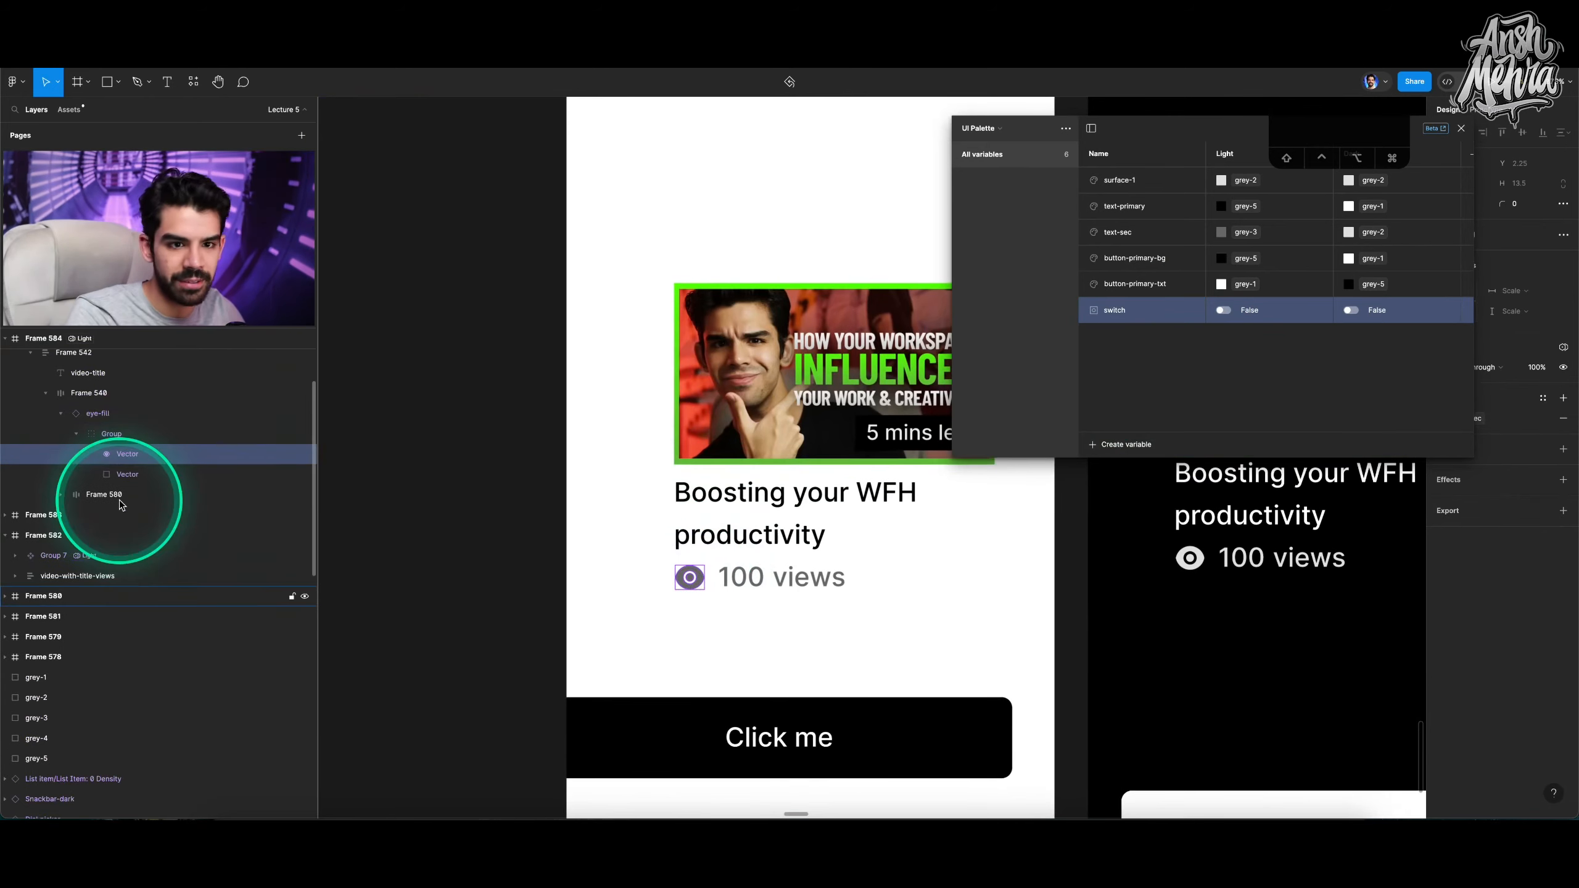
{"action": "left_click", "coordinate": [127, 412]}
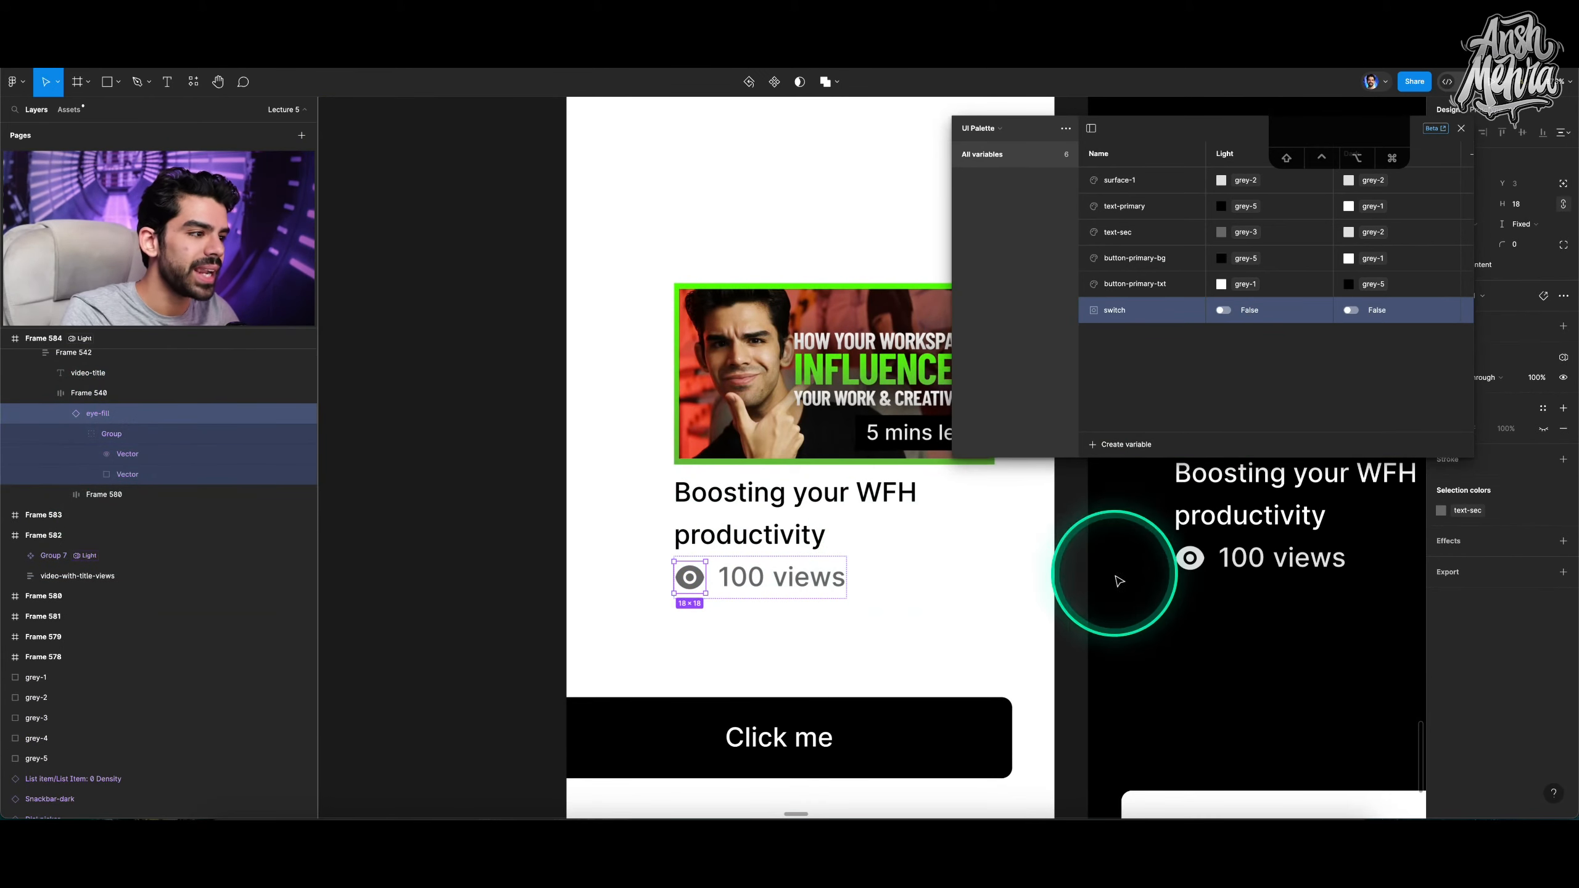
{"action": "left_click_drag", "start_coordinate": [1194, 116], "coordinate": [494, 108]}
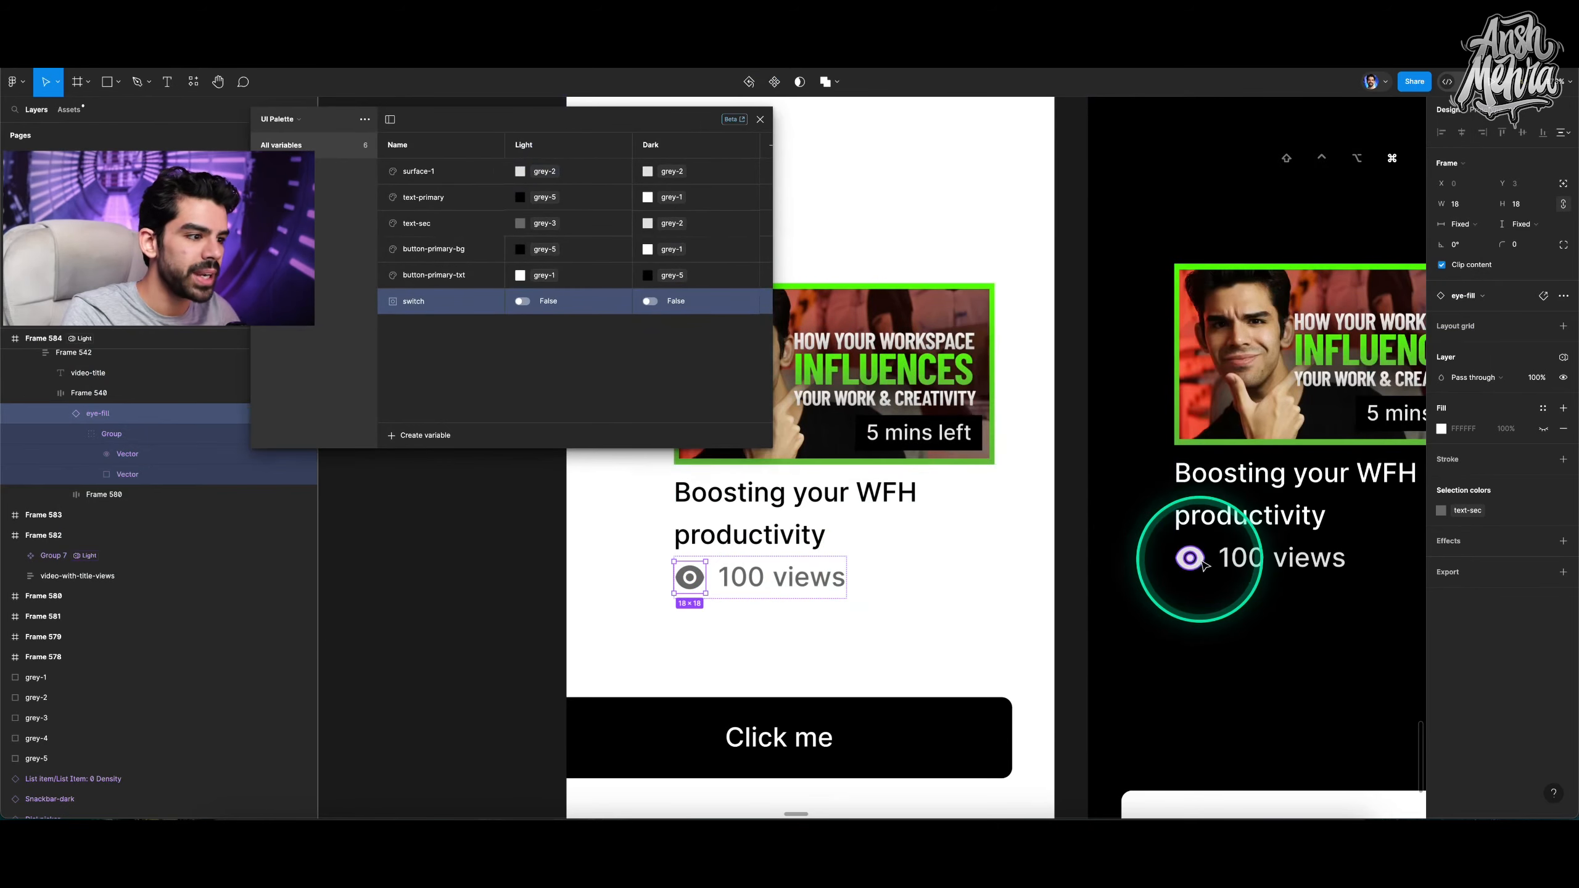
{"action": "left_click", "coordinate": [1189, 558]}
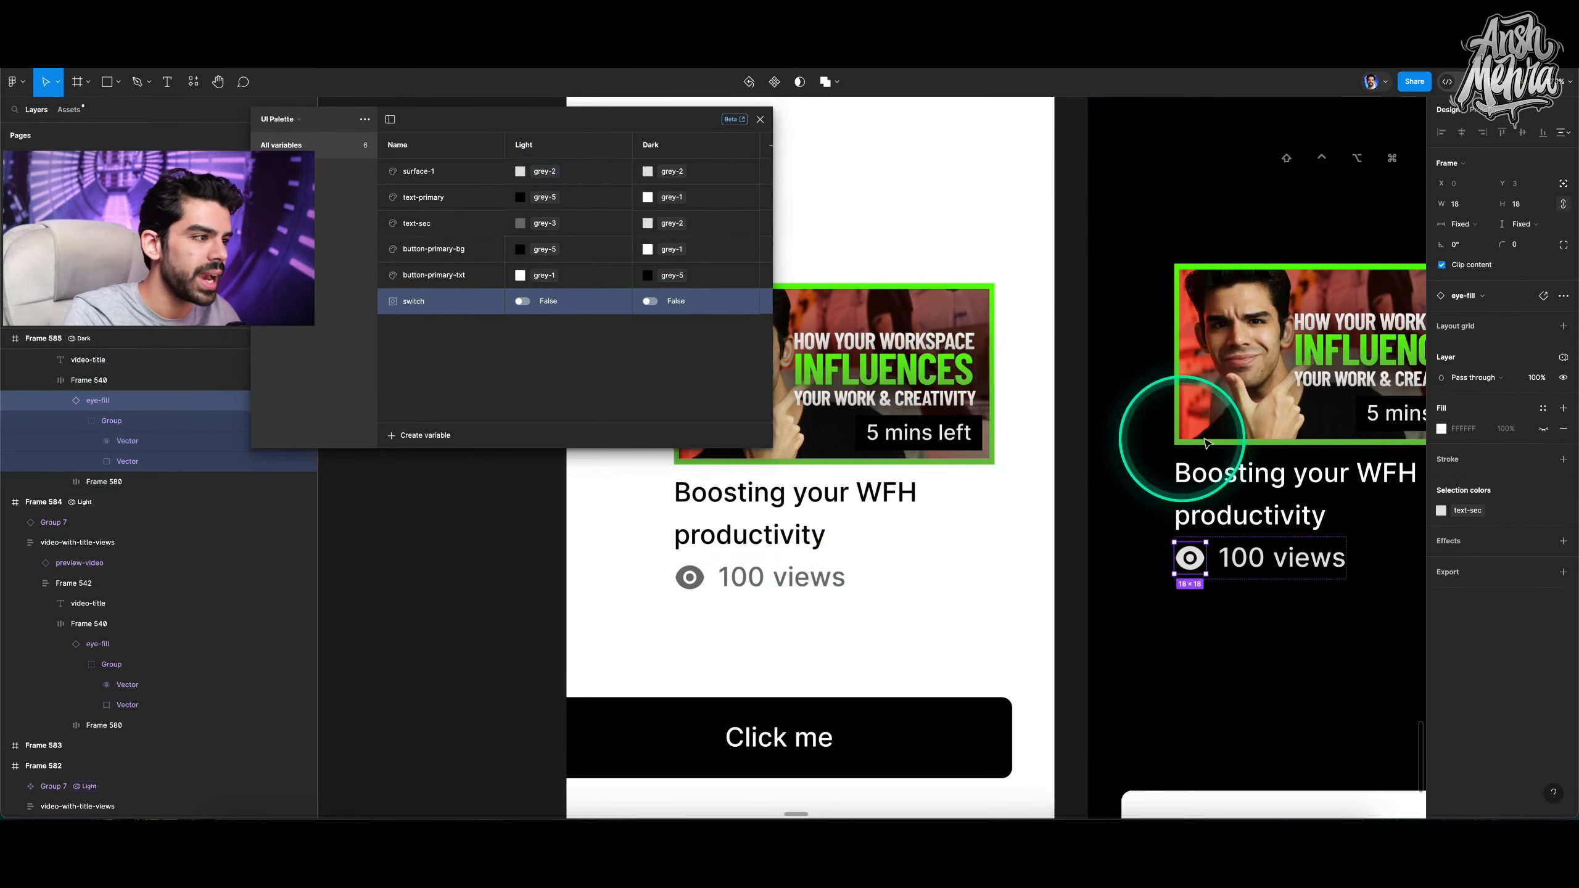
{"action": "left_click", "coordinate": [1563, 378]}
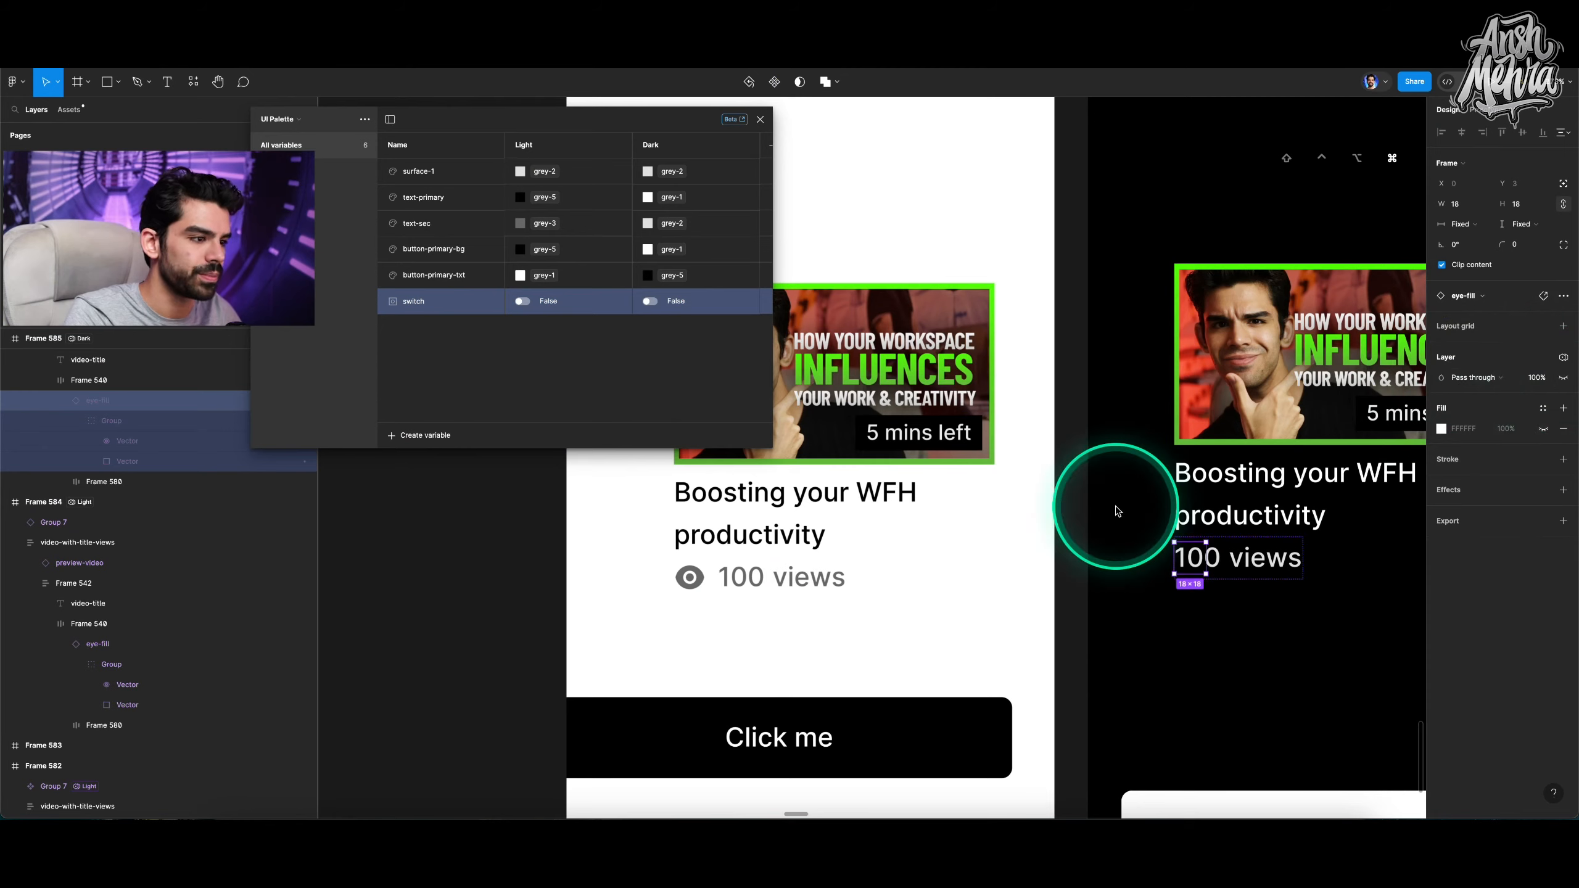
{"action": "scroll", "coordinate": [1117, 512], "scroll_direction": "down", "scroll_amount": 3}
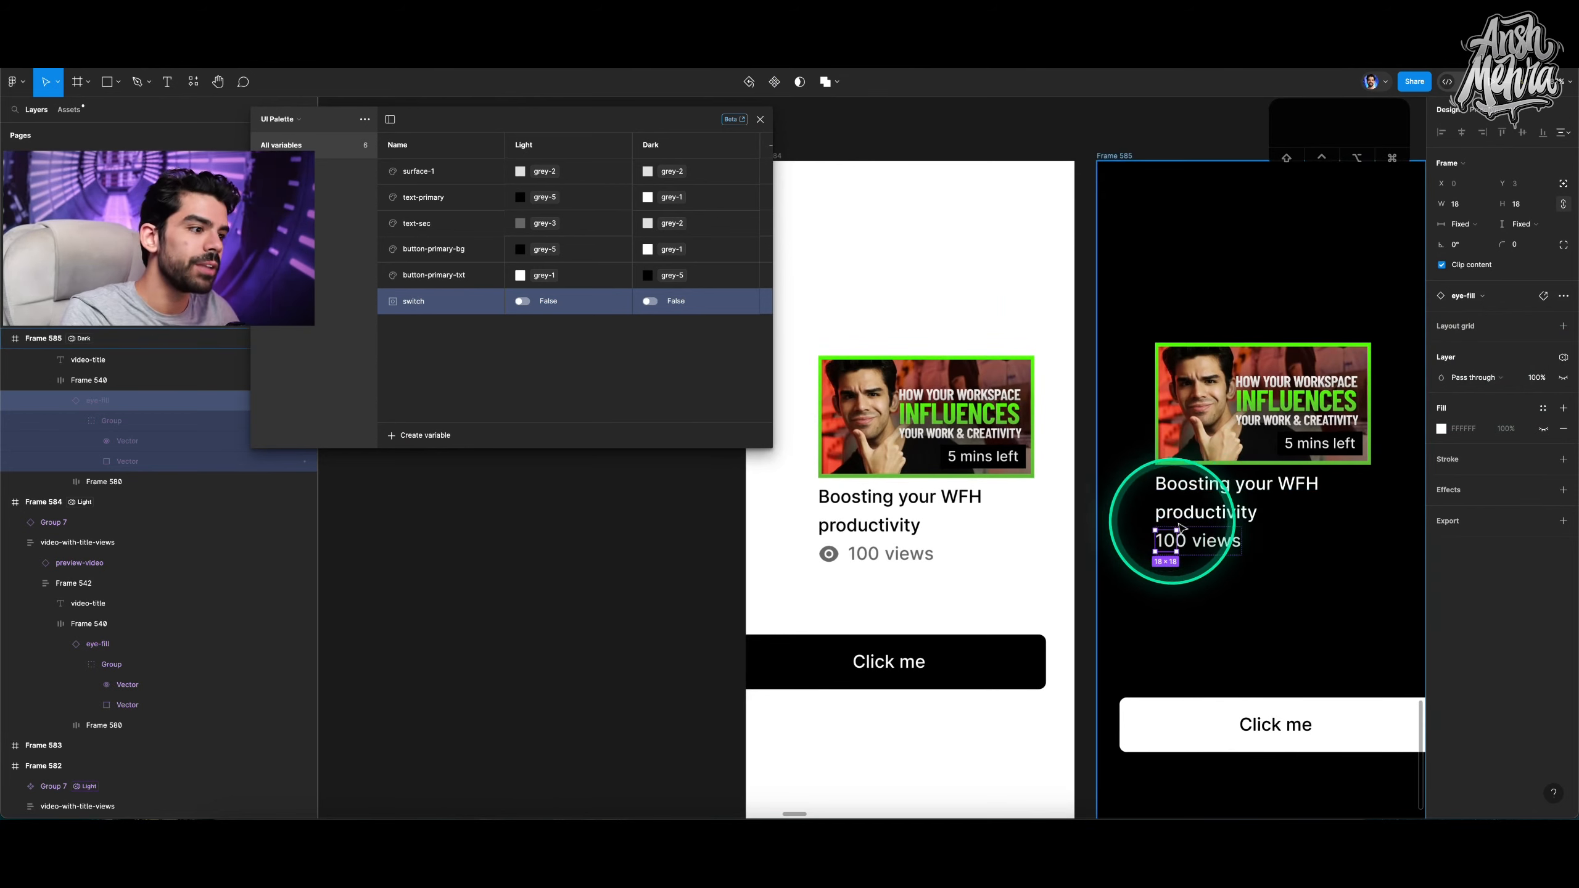
{"action": "key", "text": "super+z"}
Set the switch variable's Light value to True.
{"action": "left_click", "coordinate": [924, 459]}
{"action": "left_click", "coordinate": [560, 344]}
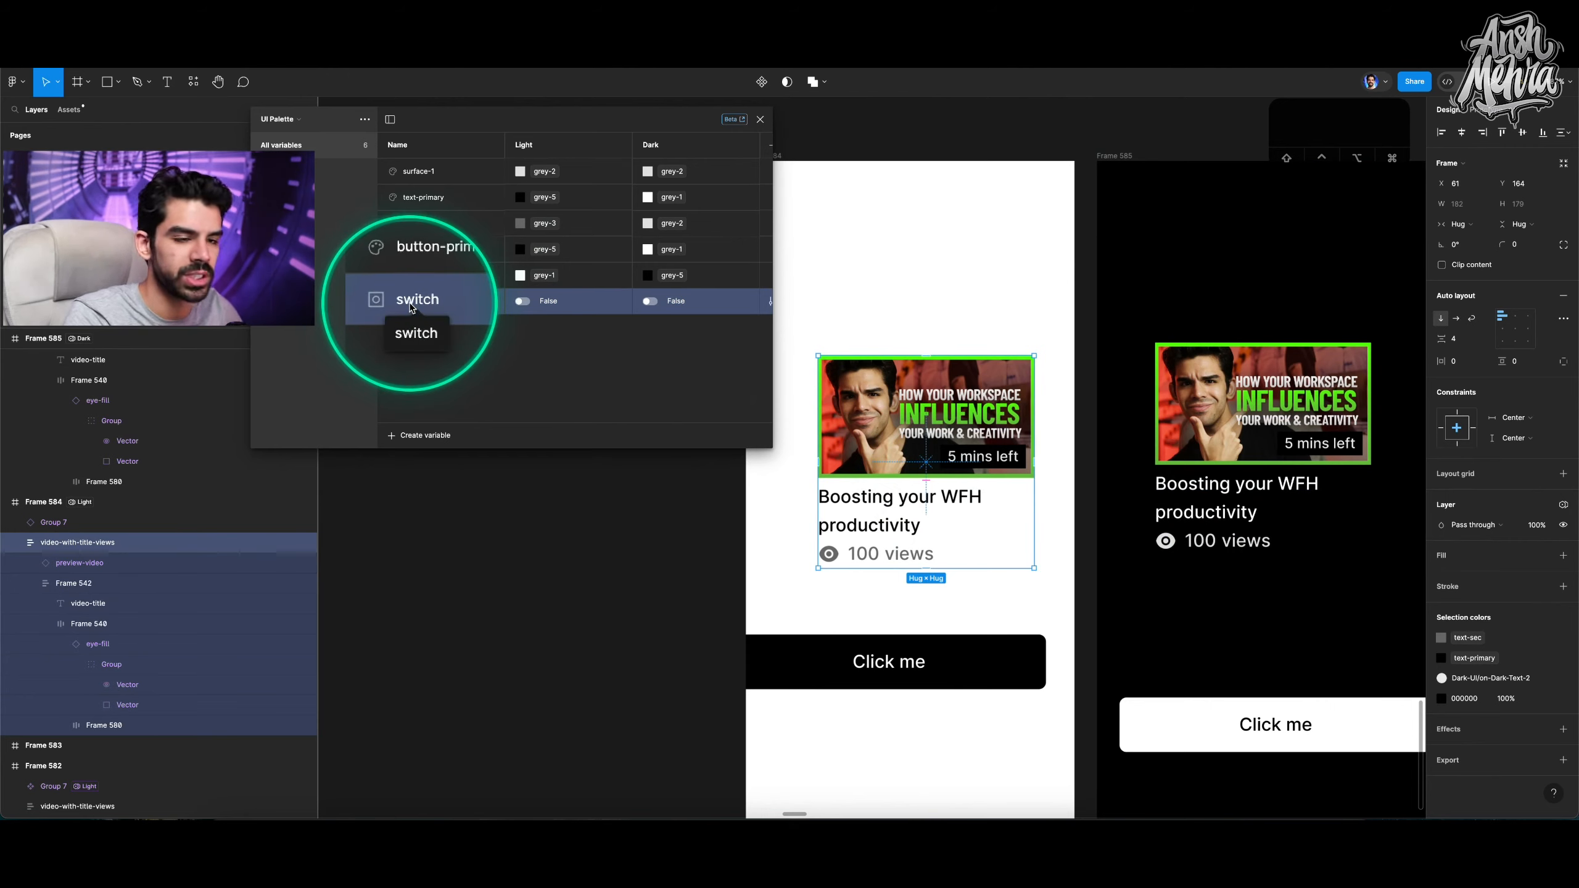
{"action": "left_click", "coordinate": [523, 301]}
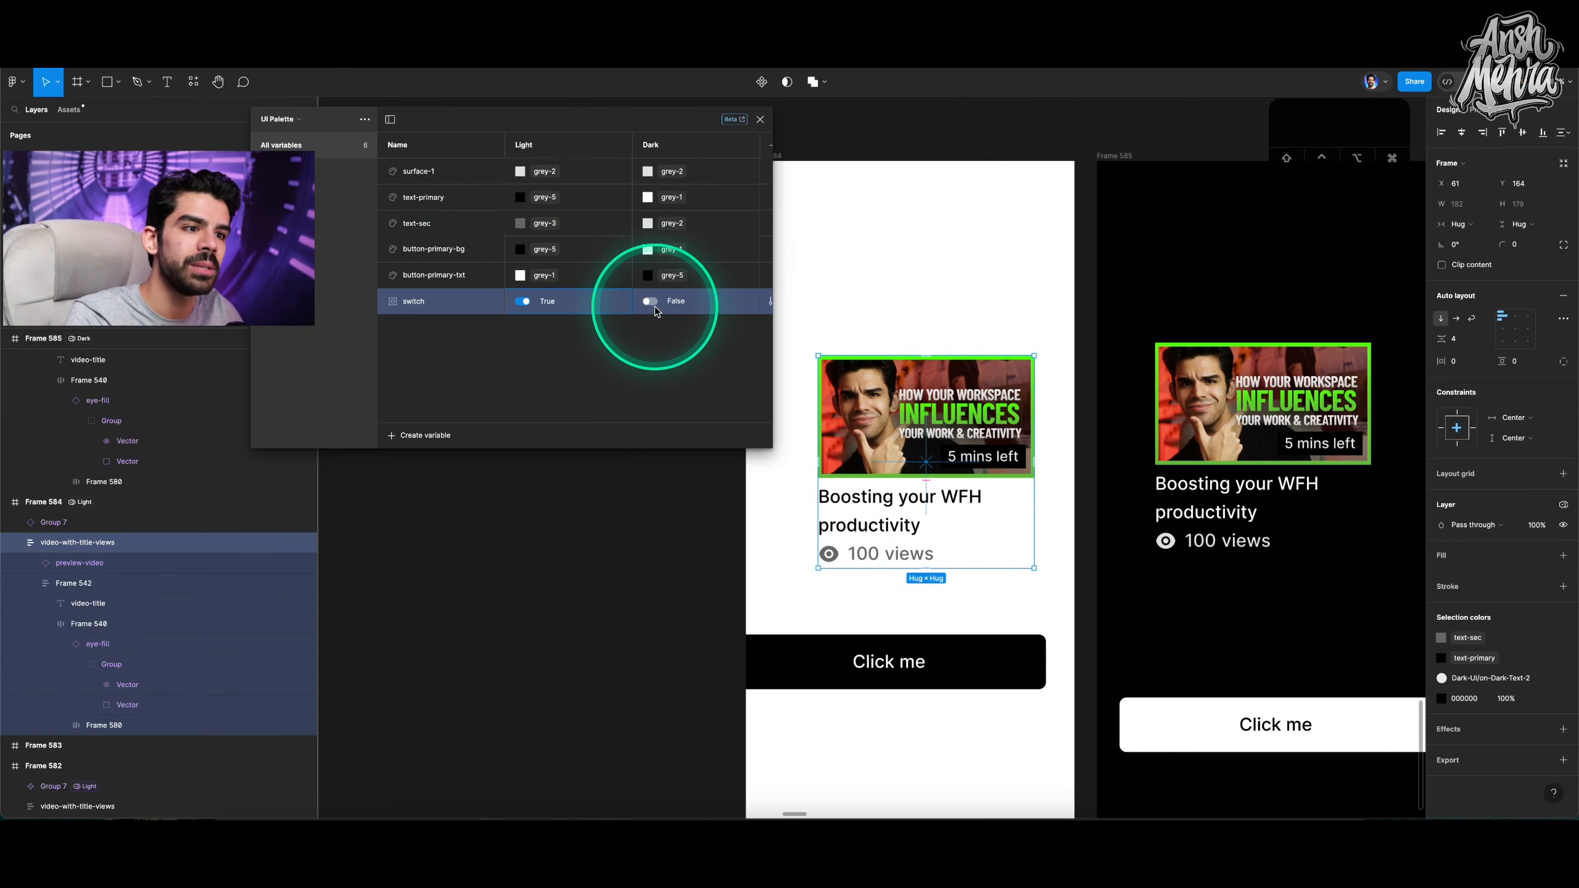
Bind the eye icon's layer visibility in the light Frame 584 to the switch variable.
{"action": "left_click", "coordinate": [828, 553], "text": "super"}
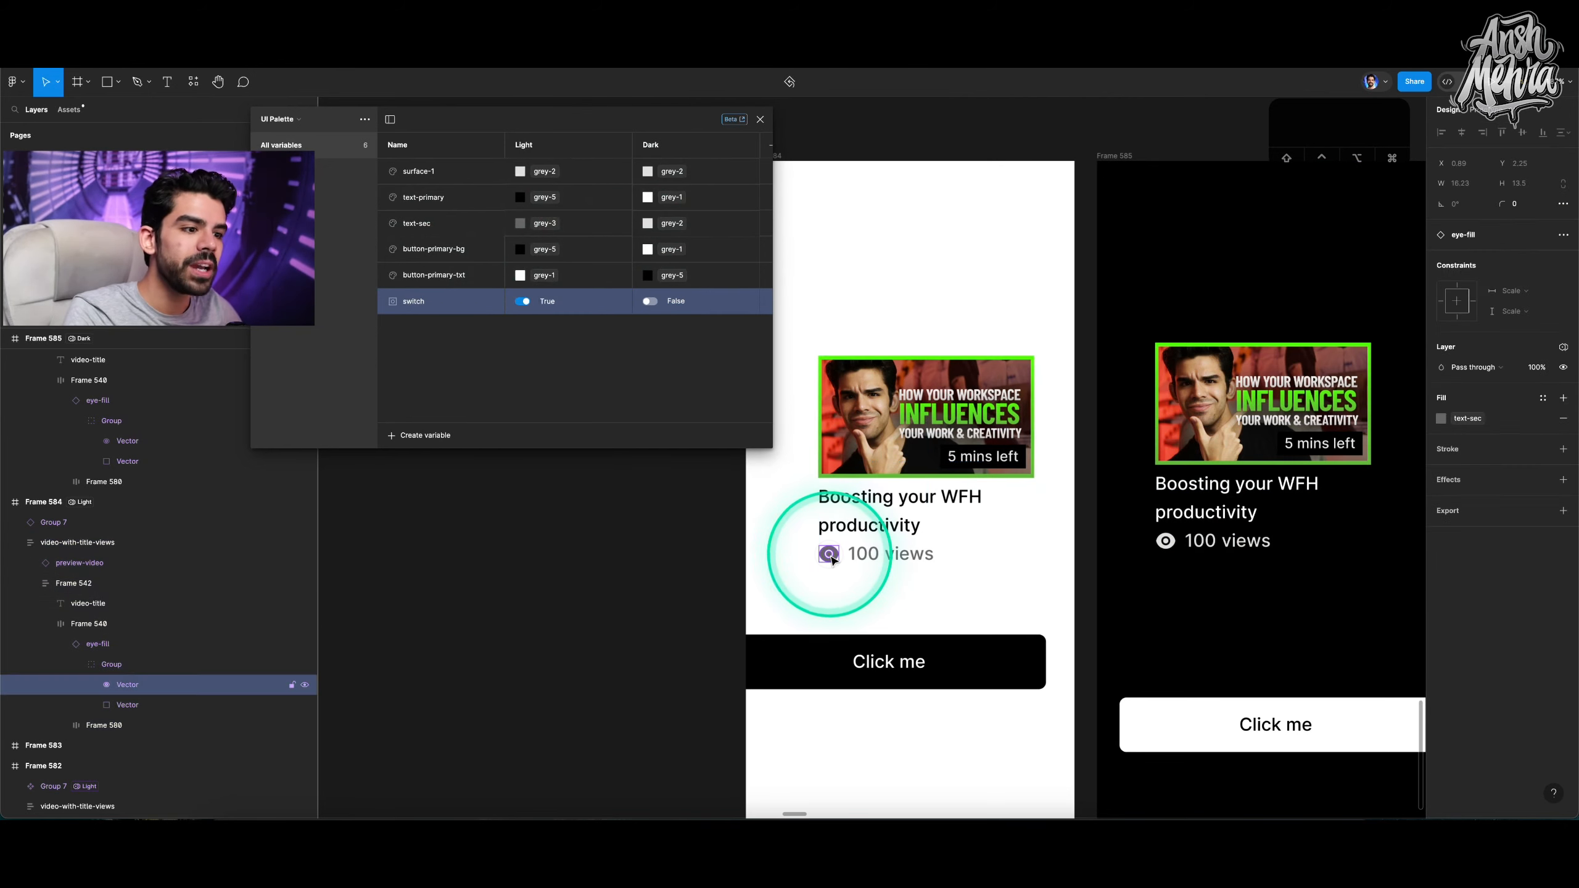
{"action": "left_click", "coordinate": [93, 647]}
{"action": "left_click", "coordinate": [831, 564]}
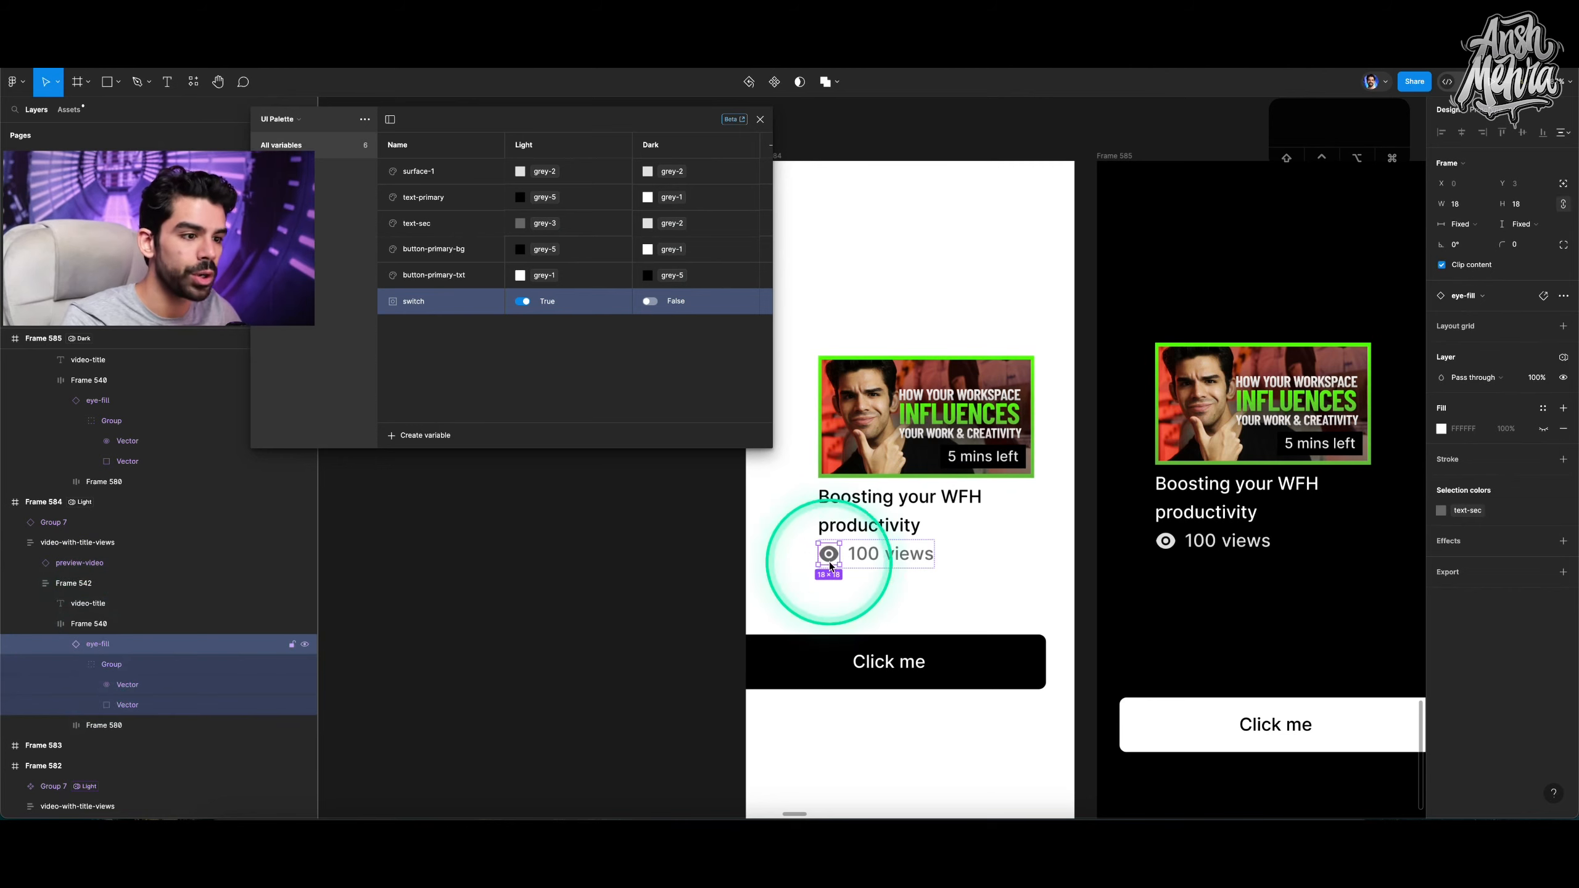
{"action": "left_click", "coordinate": [1576, 376]}
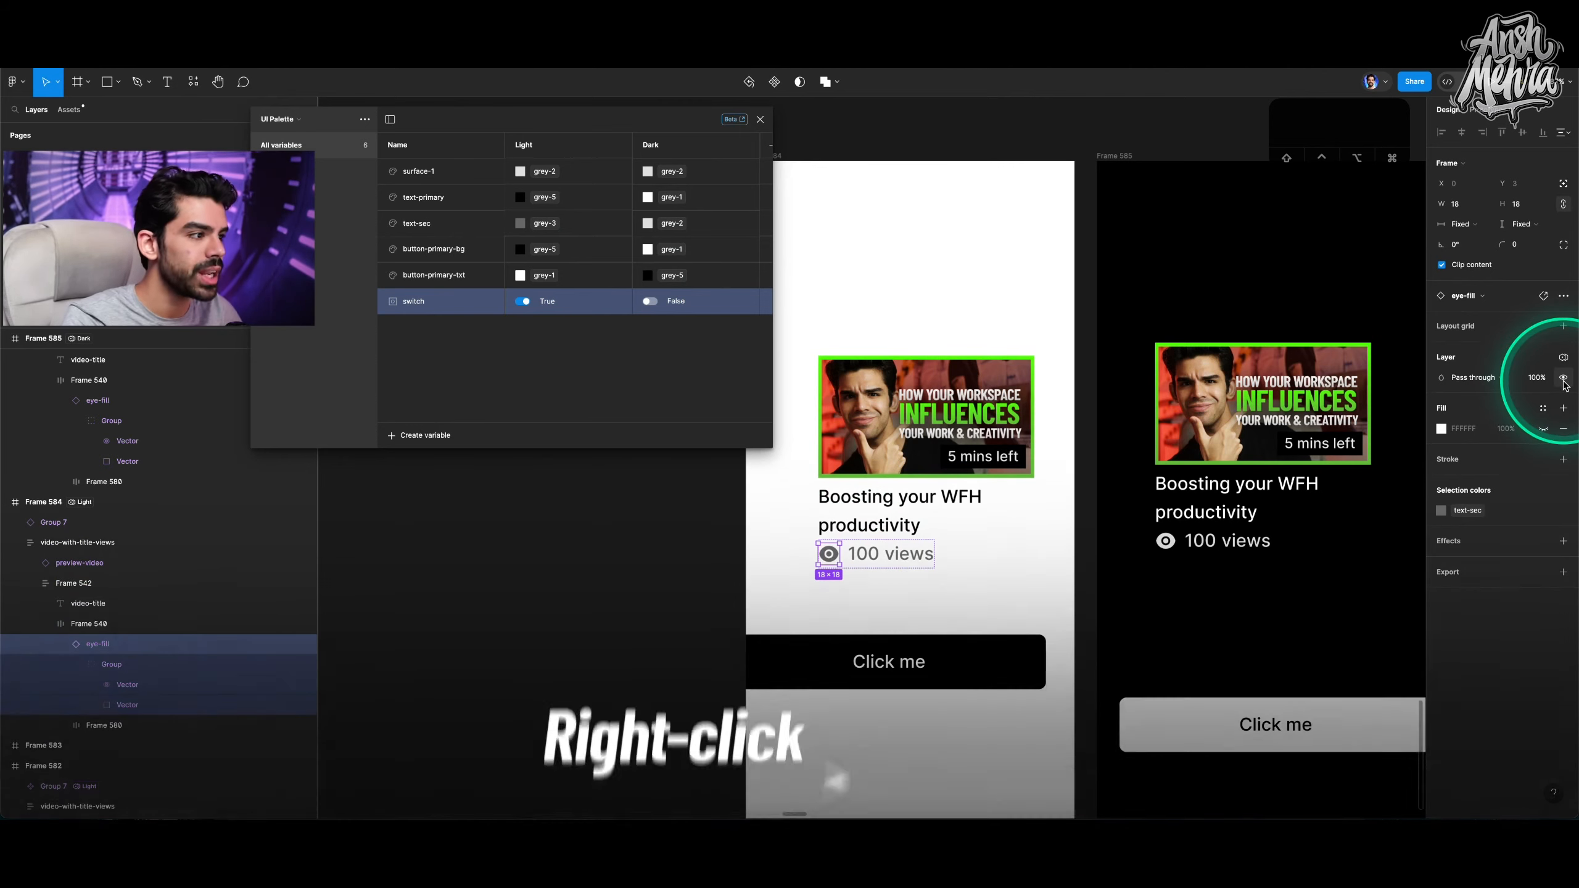
{"action": "right_click", "coordinate": [1565, 381]}
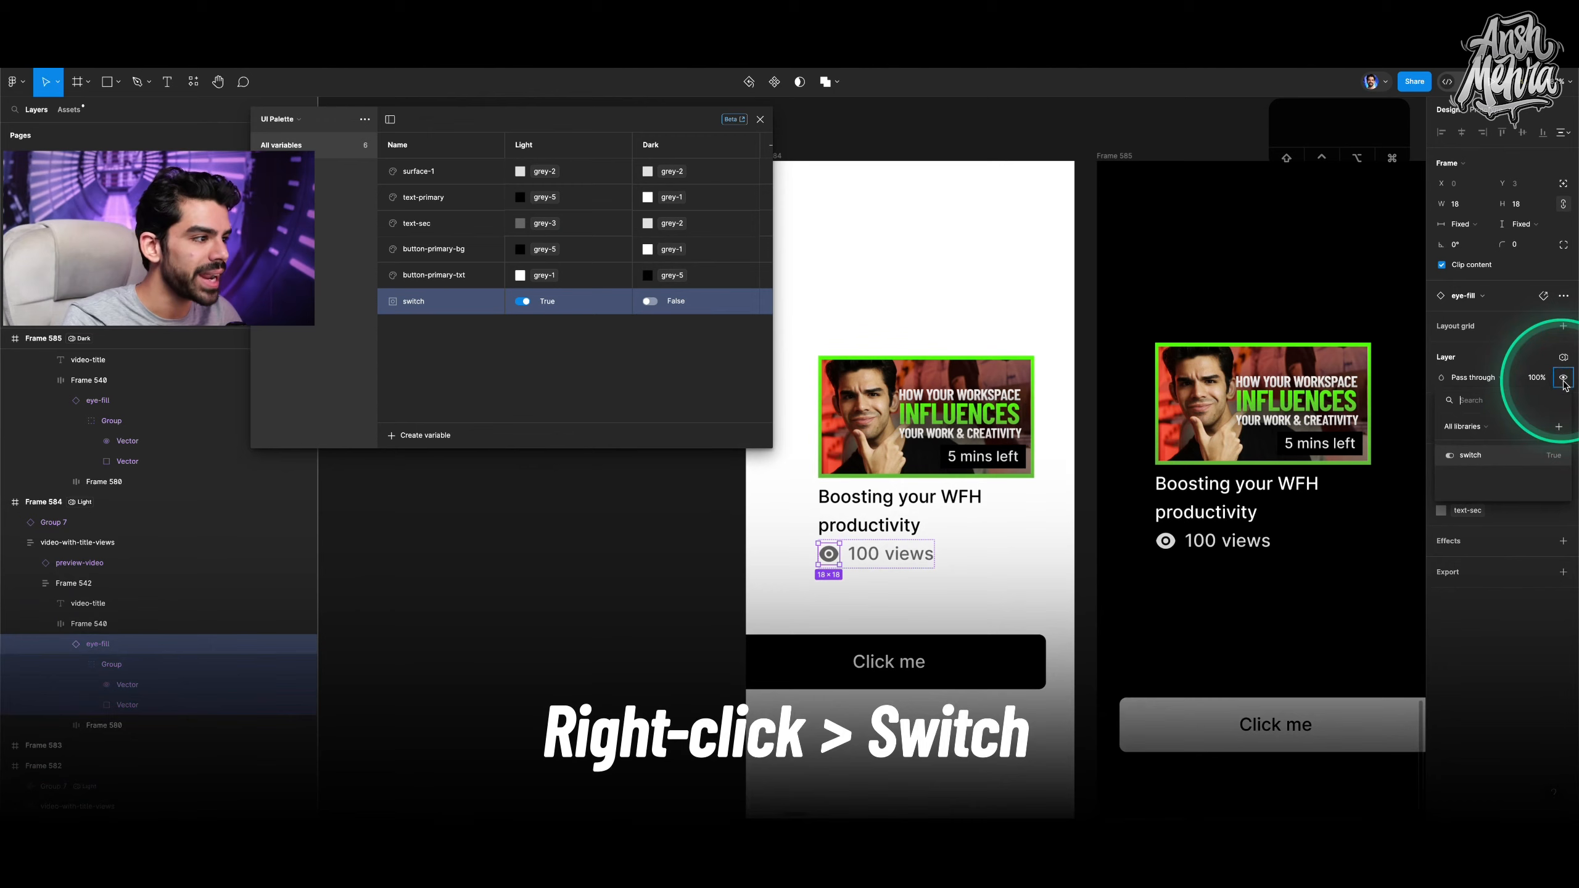
{"action": "left_click", "coordinate": [1470, 454]}
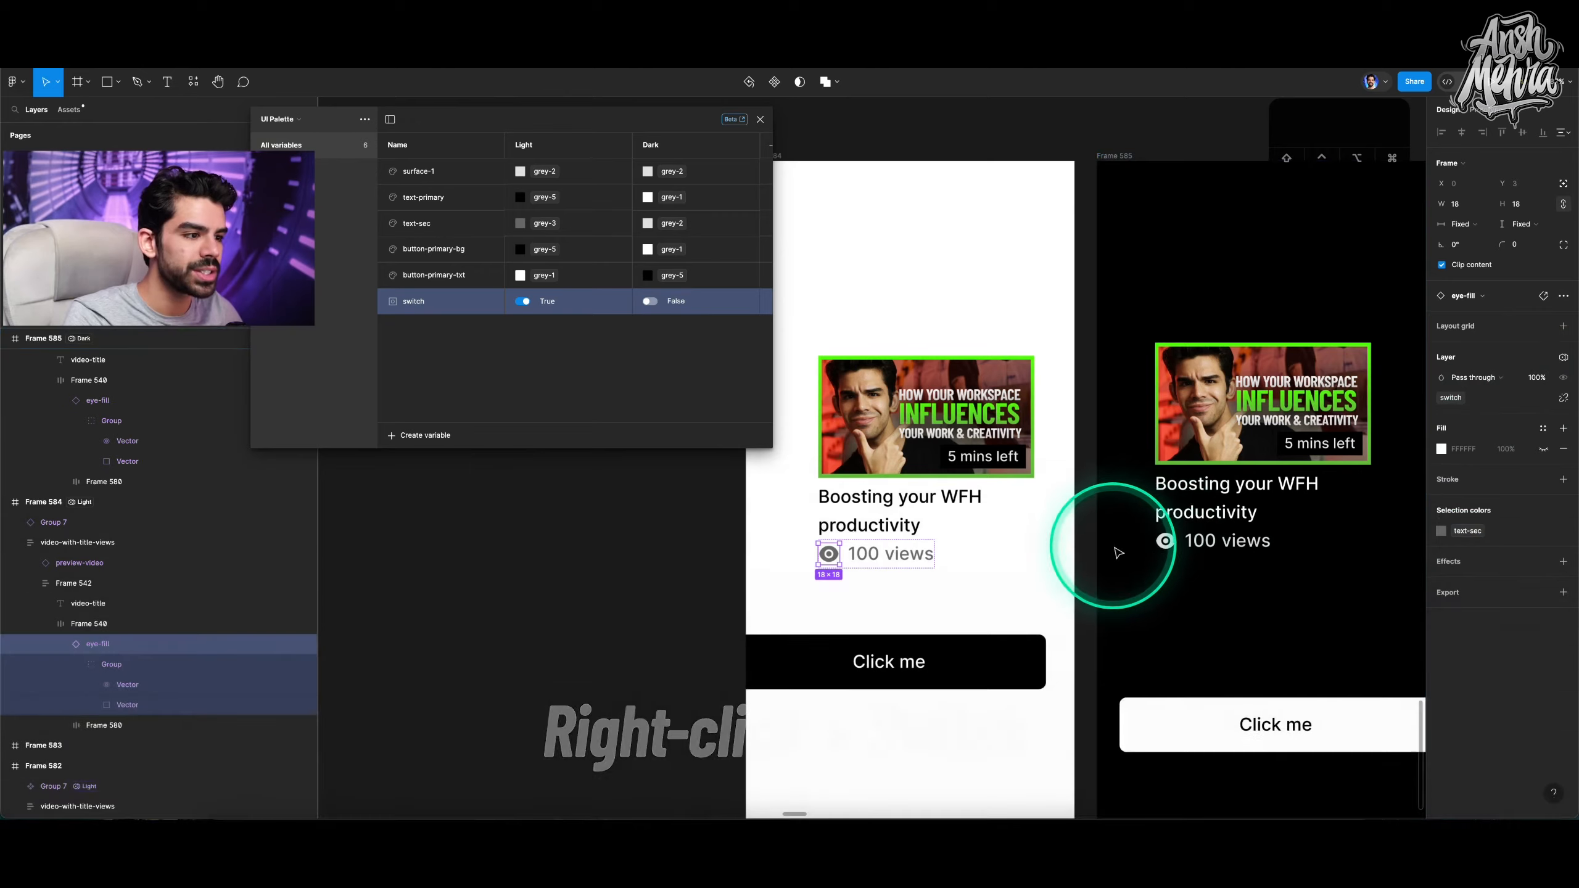
Bind the eye icon's layer visibility in the dark Frame 585 to the switch variable.
{"action": "scroll", "coordinate": [1112, 547], "scroll_direction": "down", "scroll_amount": 3}
{"action": "left_click", "coordinate": [1144, 544]}
{"action": "scroll", "coordinate": [1146, 545], "scroll_direction": "up", "scroll_amount": 5}
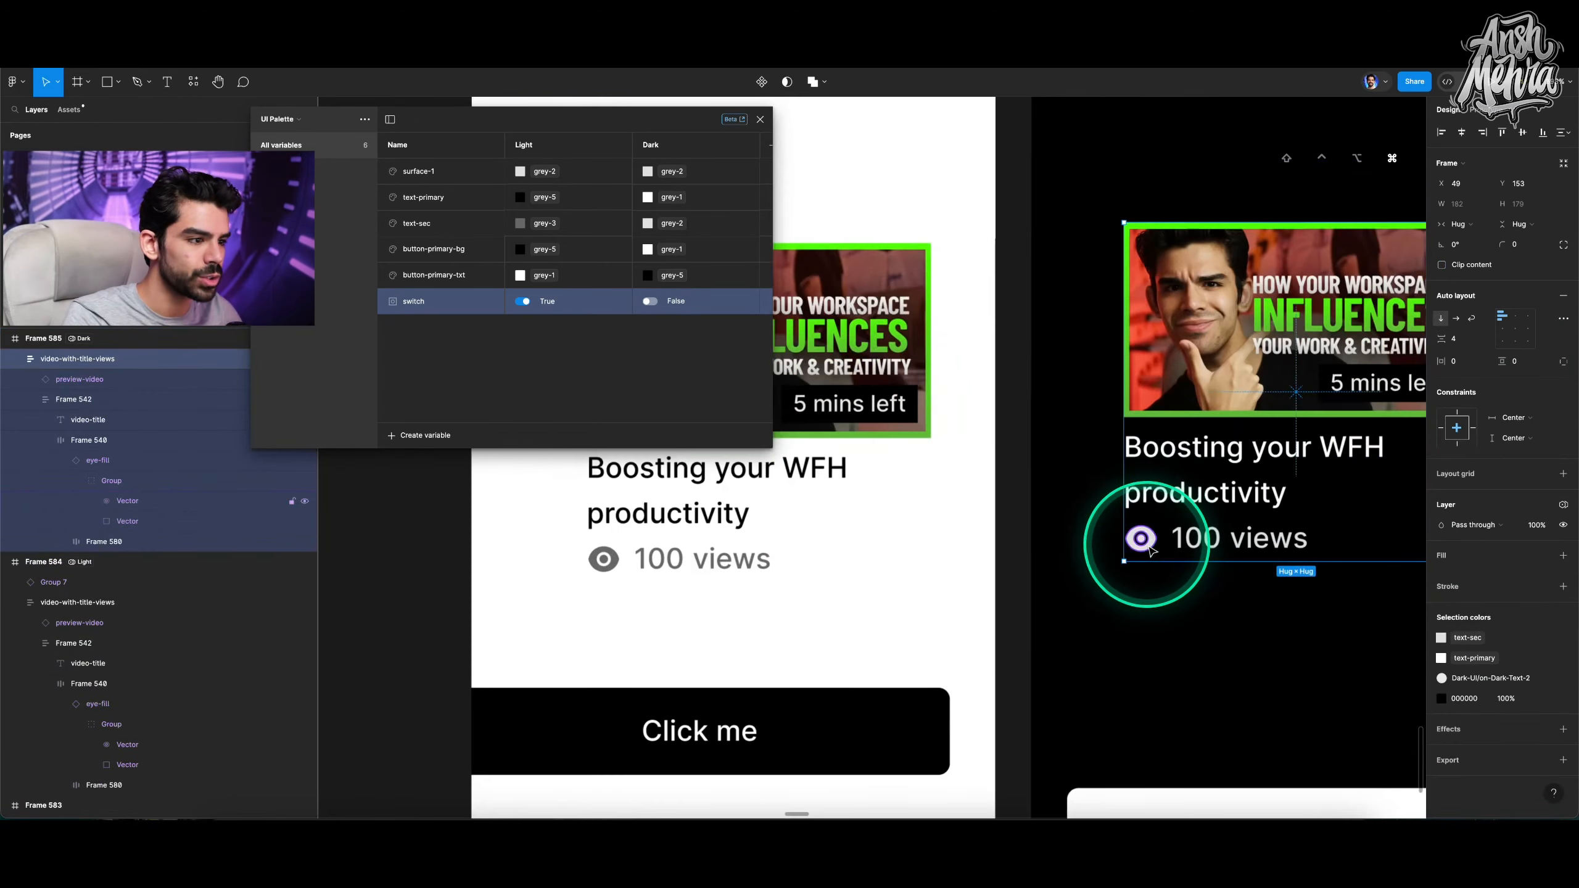
{"action": "left_click", "coordinate": [112, 461]}
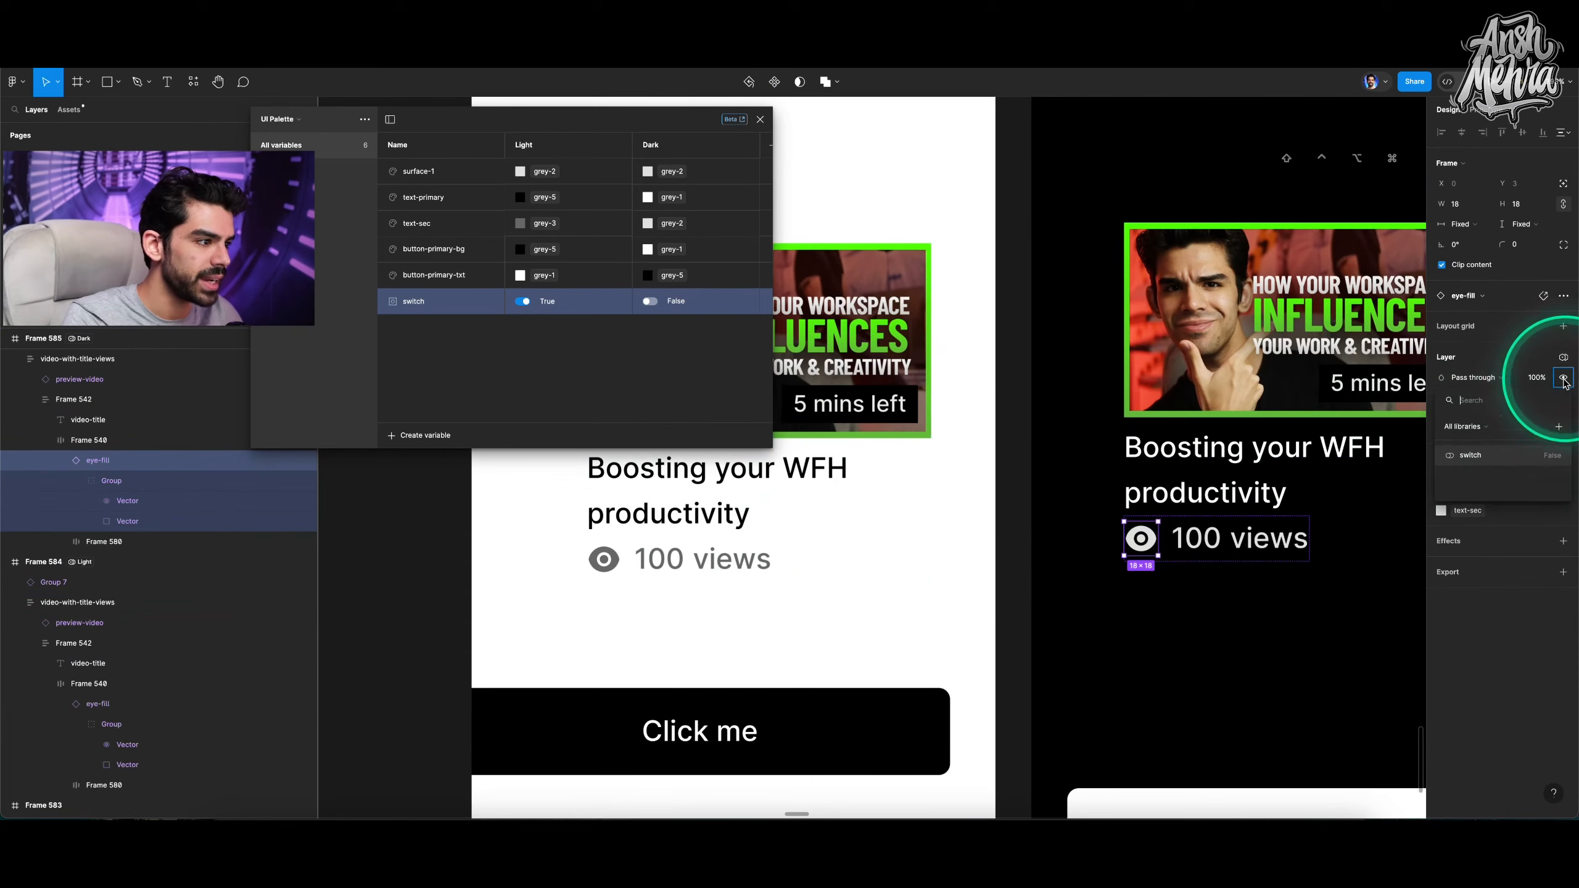
{"action": "left_click", "coordinate": [1504, 454]}
{"action": "scroll", "coordinate": [1211, 550], "scroll_direction": "down", "scroll_amount": 3}
{"action": "left_click", "coordinate": [1212, 560]}
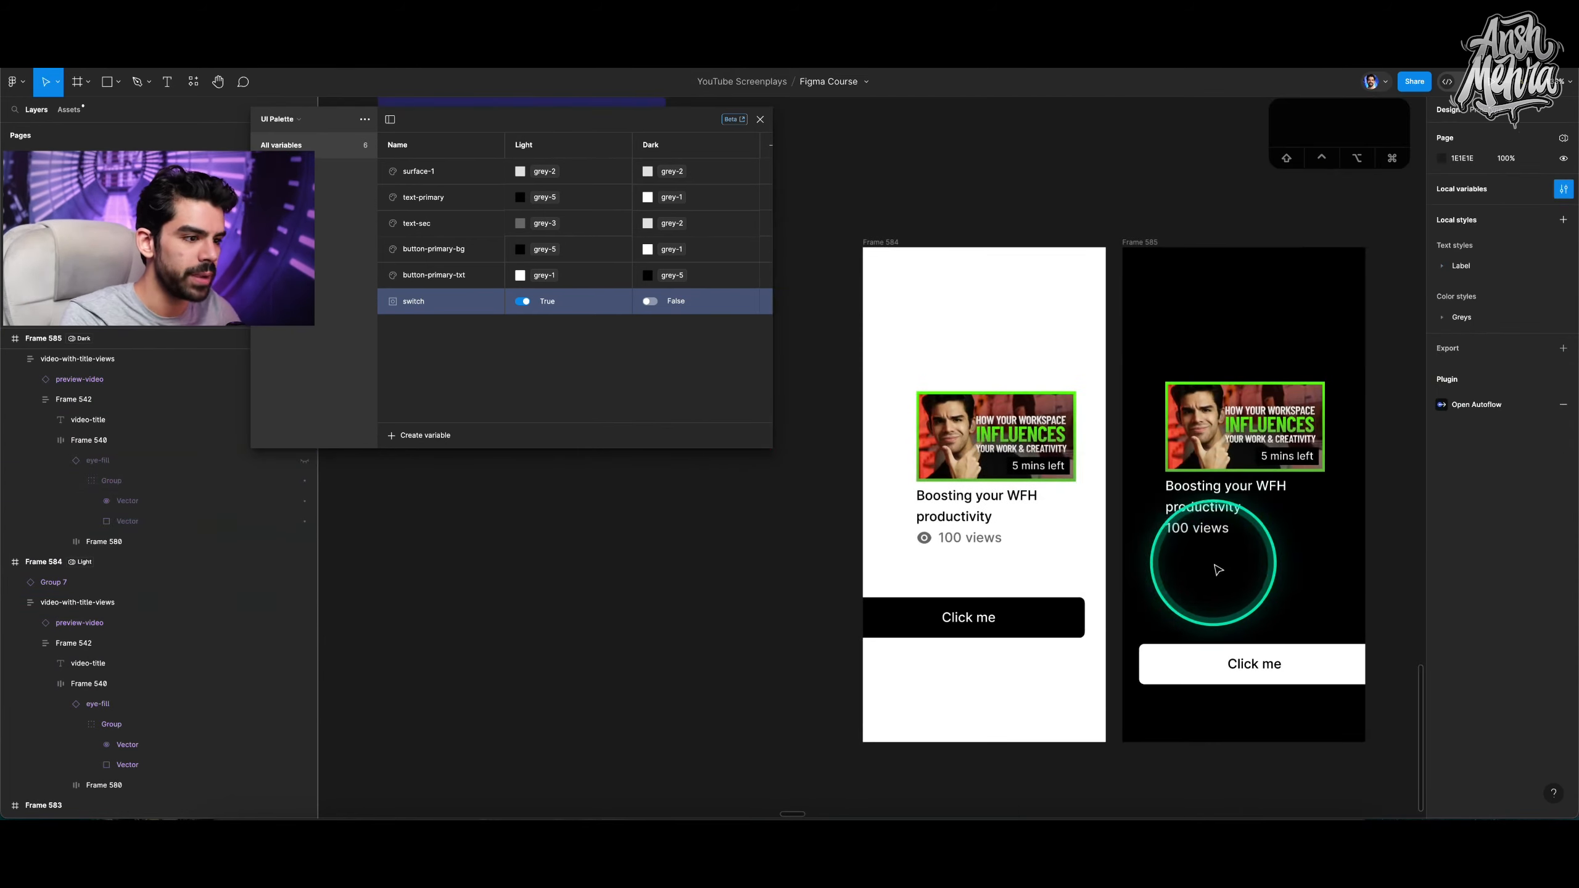
{"action": "left_click", "coordinate": [977, 472]}
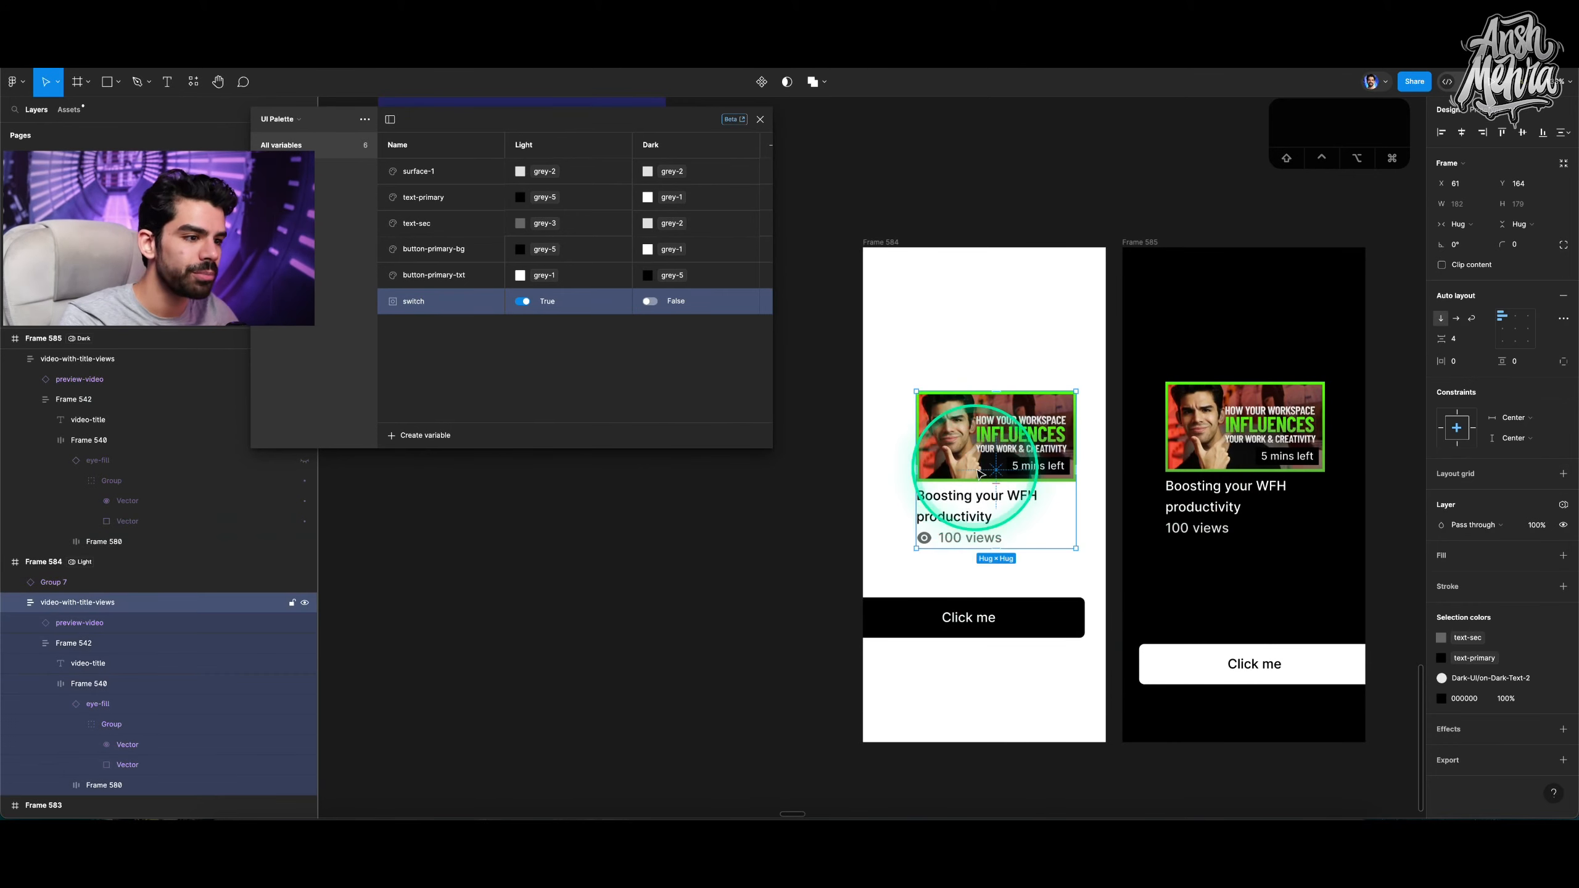
{"action": "left_click_drag", "start_coordinate": [974, 479], "coordinate": [974, 332]}
{"action": "key", "text": "Delete"}
Browse the presentation slides on the canvas about variable types.
{"action": "scroll", "coordinate": [974, 333], "scroll_direction": "down", "scroll_amount": 5}
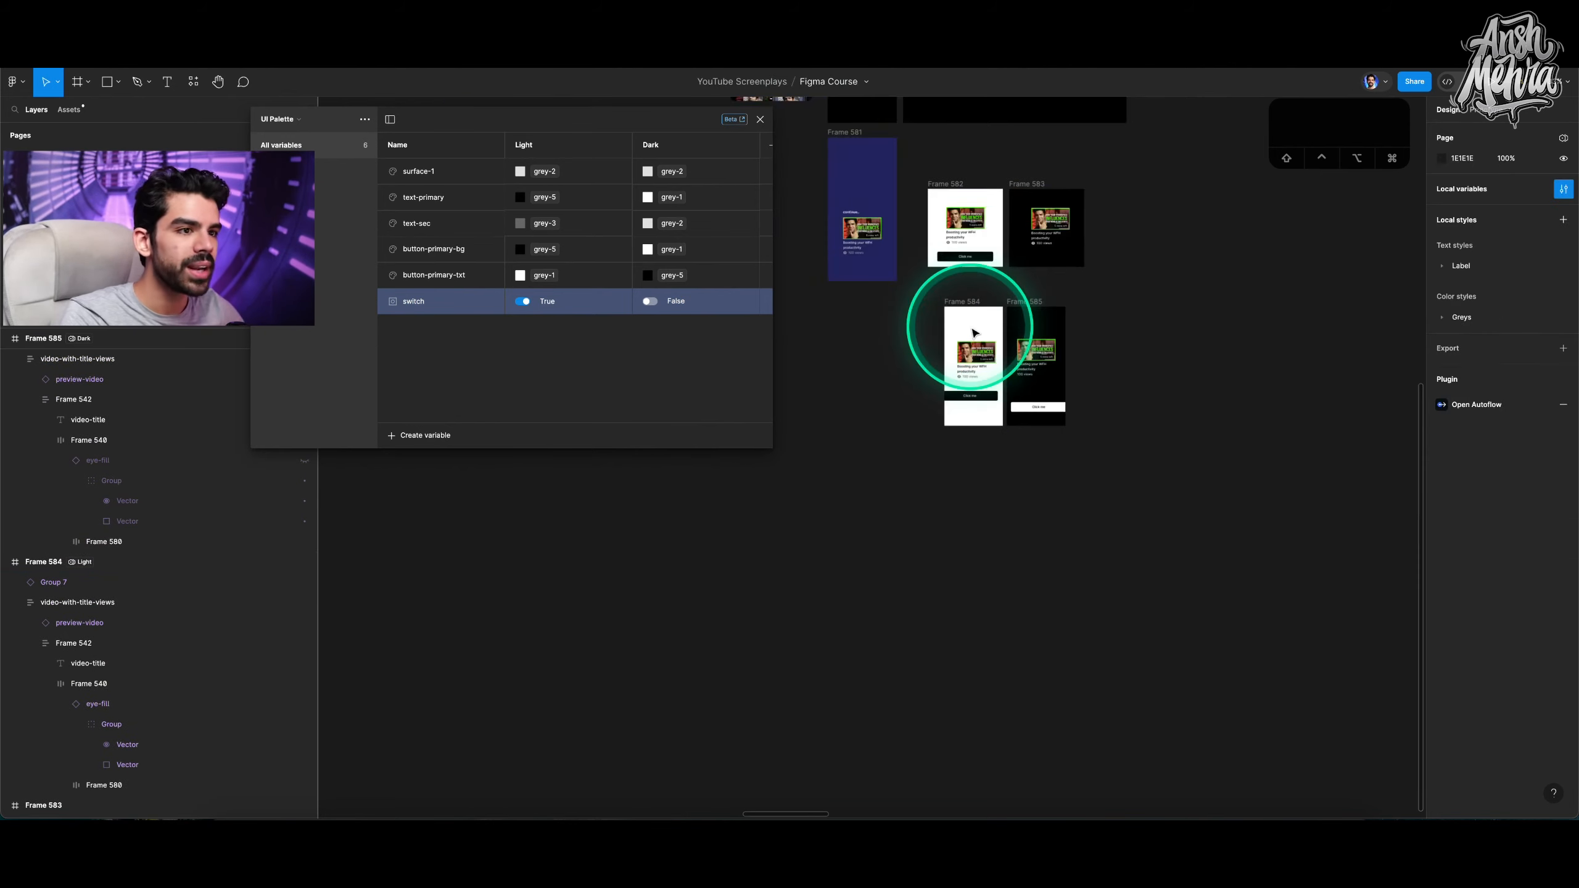
{"action": "scroll", "coordinate": [974, 333], "scroll_direction": "up", "scroll_amount": 12}
{"action": "scroll", "coordinate": [1050, 476], "scroll_direction": "right", "scroll_amount": 2}
{"action": "scroll", "coordinate": [1049, 477], "scroll_direction": "down", "scroll_amount": 1}
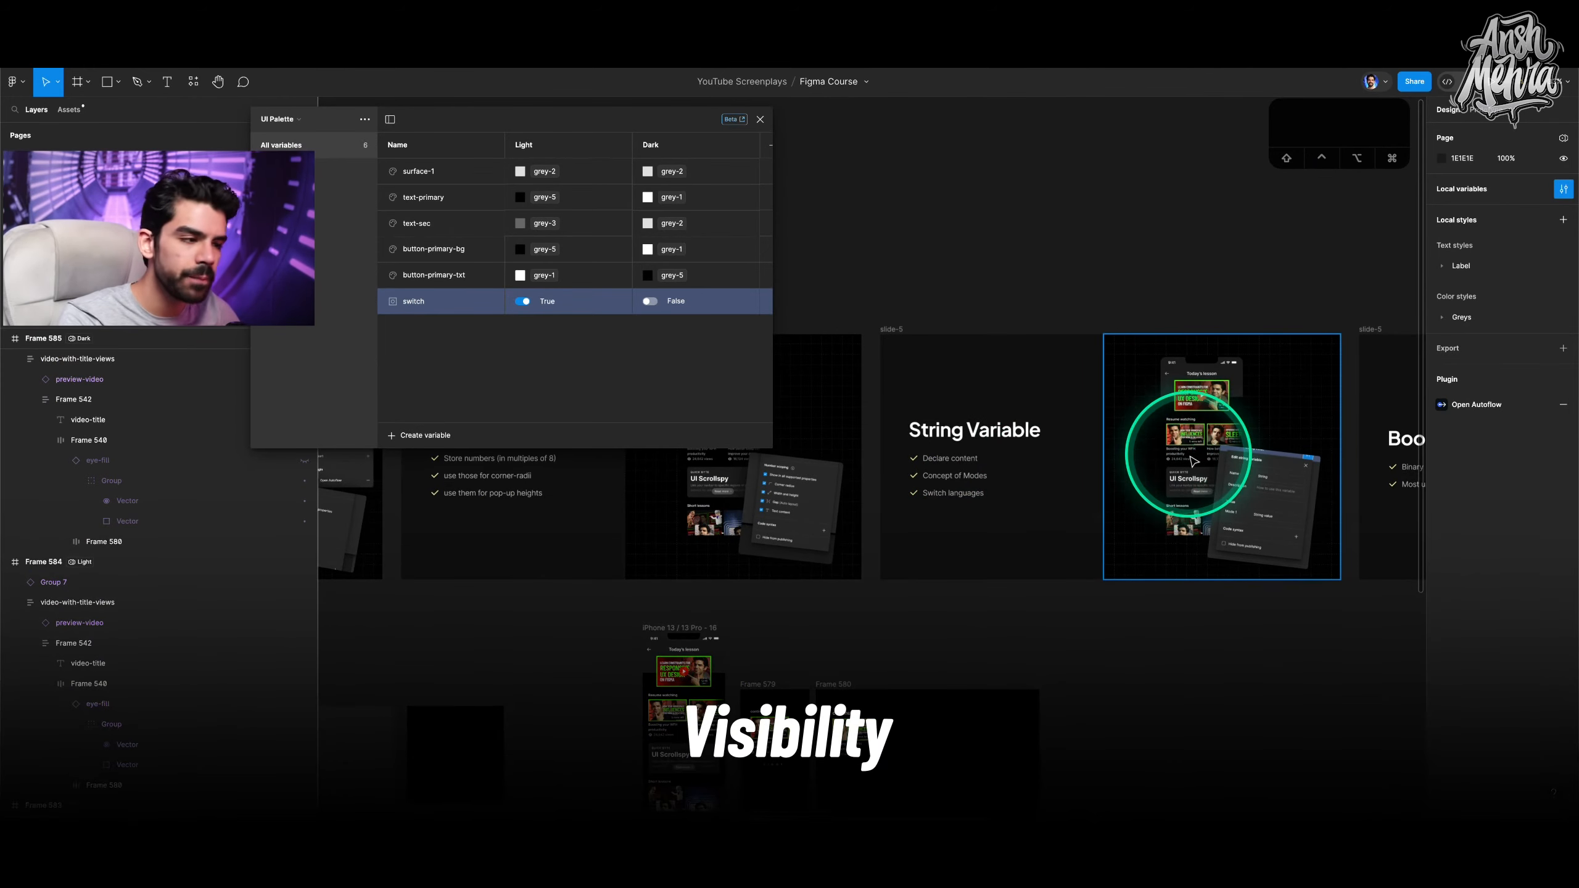
{"action": "scroll", "coordinate": [1190, 457], "scroll_direction": "up", "scroll_amount": 2}
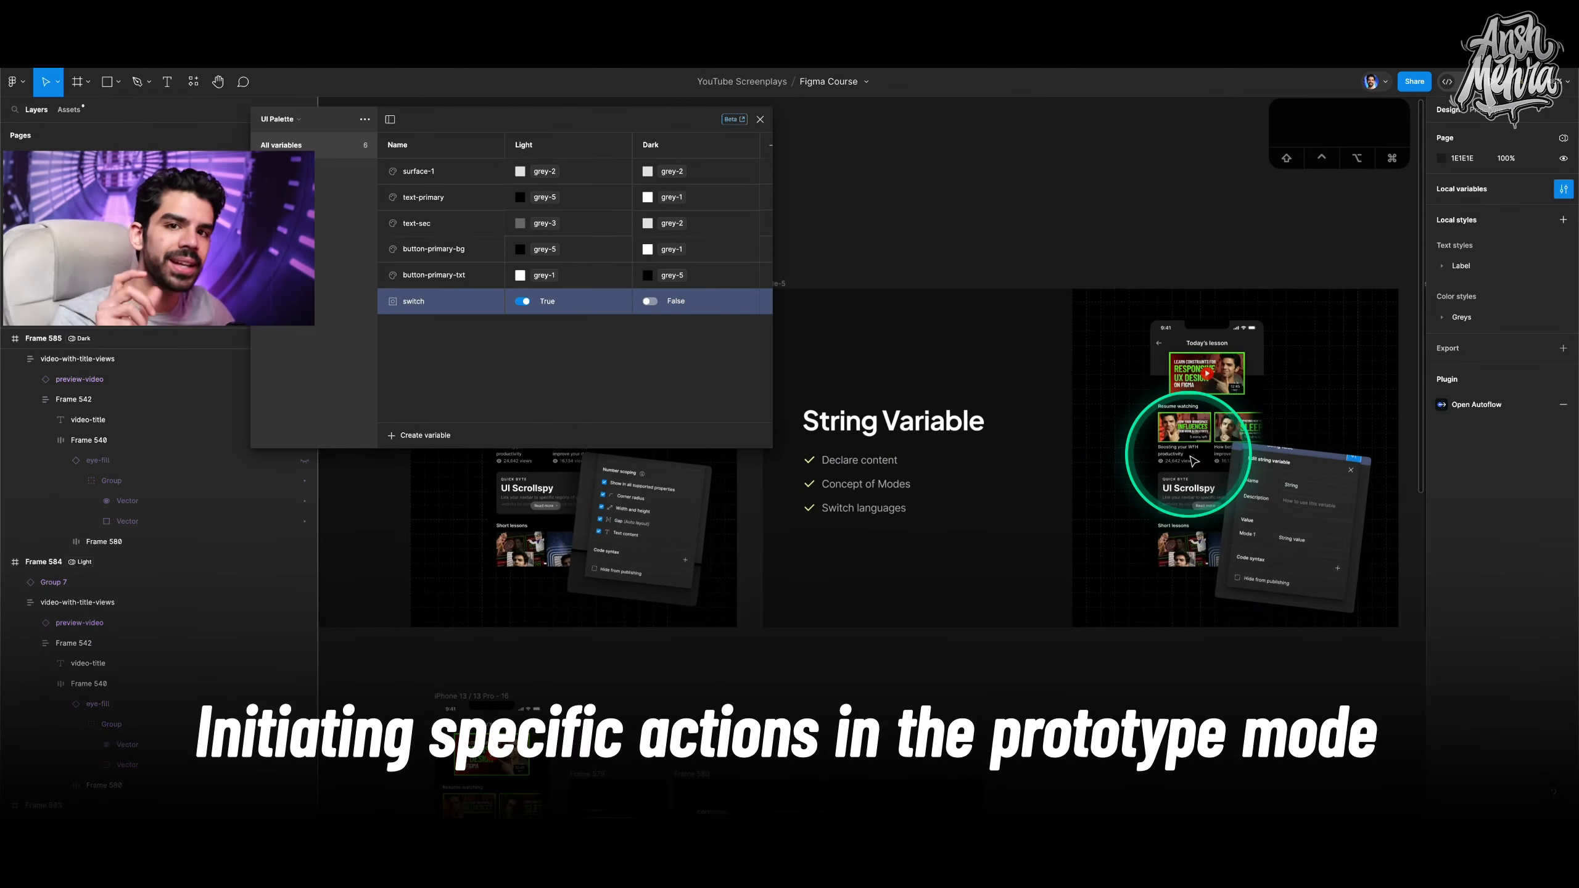
{"action": "scroll", "coordinate": [1193, 461], "scroll_direction": "left", "scroll_amount": 1}
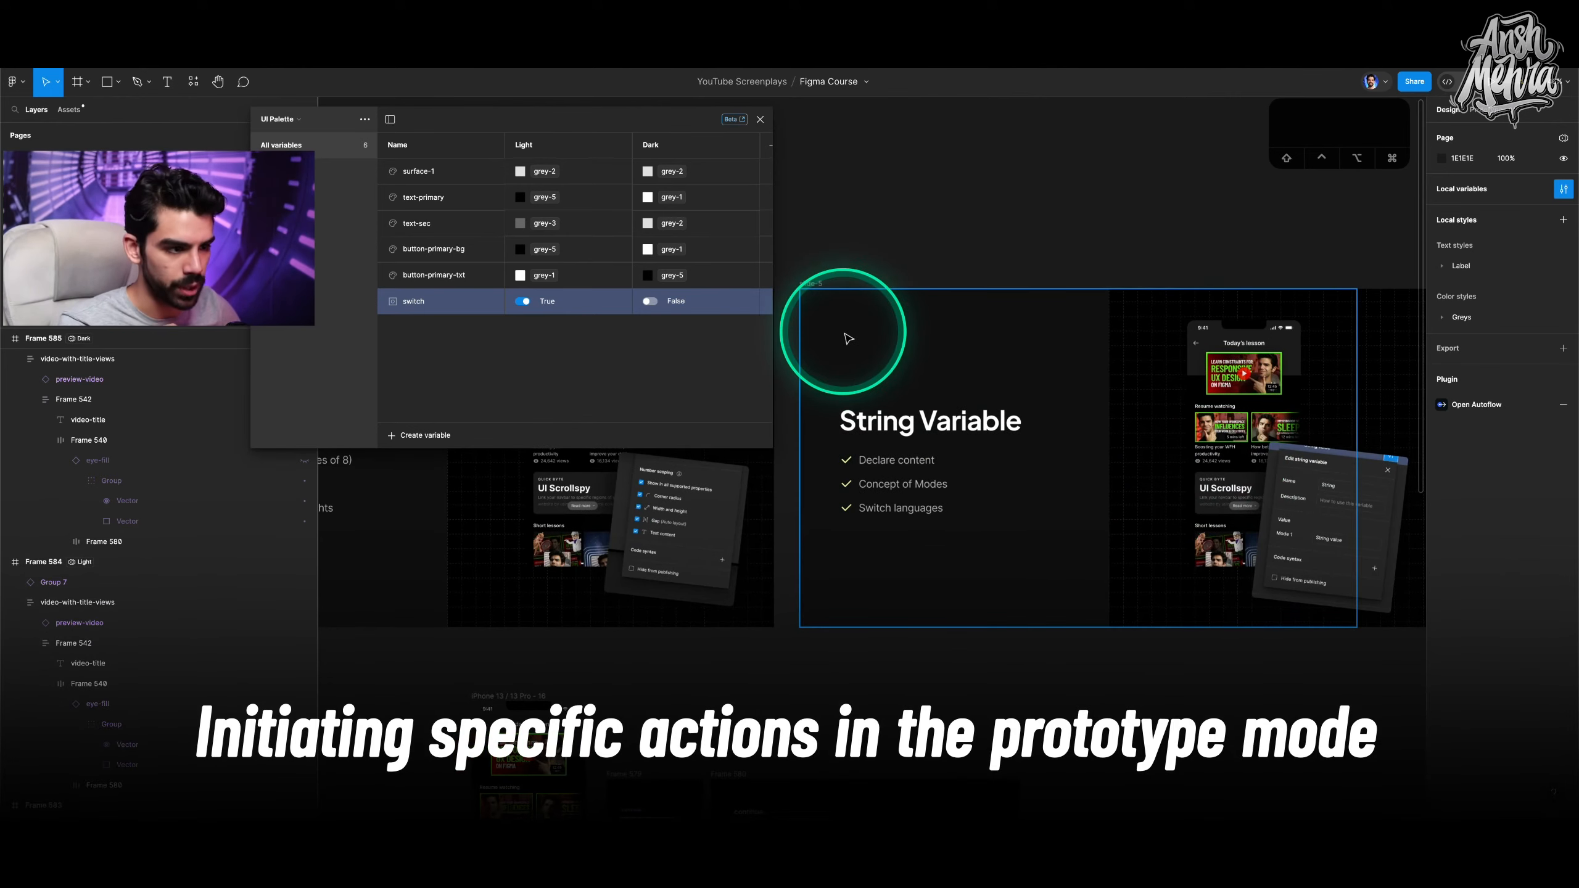
{"action": "scroll", "coordinate": [849, 339], "scroll_direction": "right", "scroll_amount": 9}
{"action": "scroll", "coordinate": [848, 339], "scroll_direction": "right", "scroll_amount": 1}
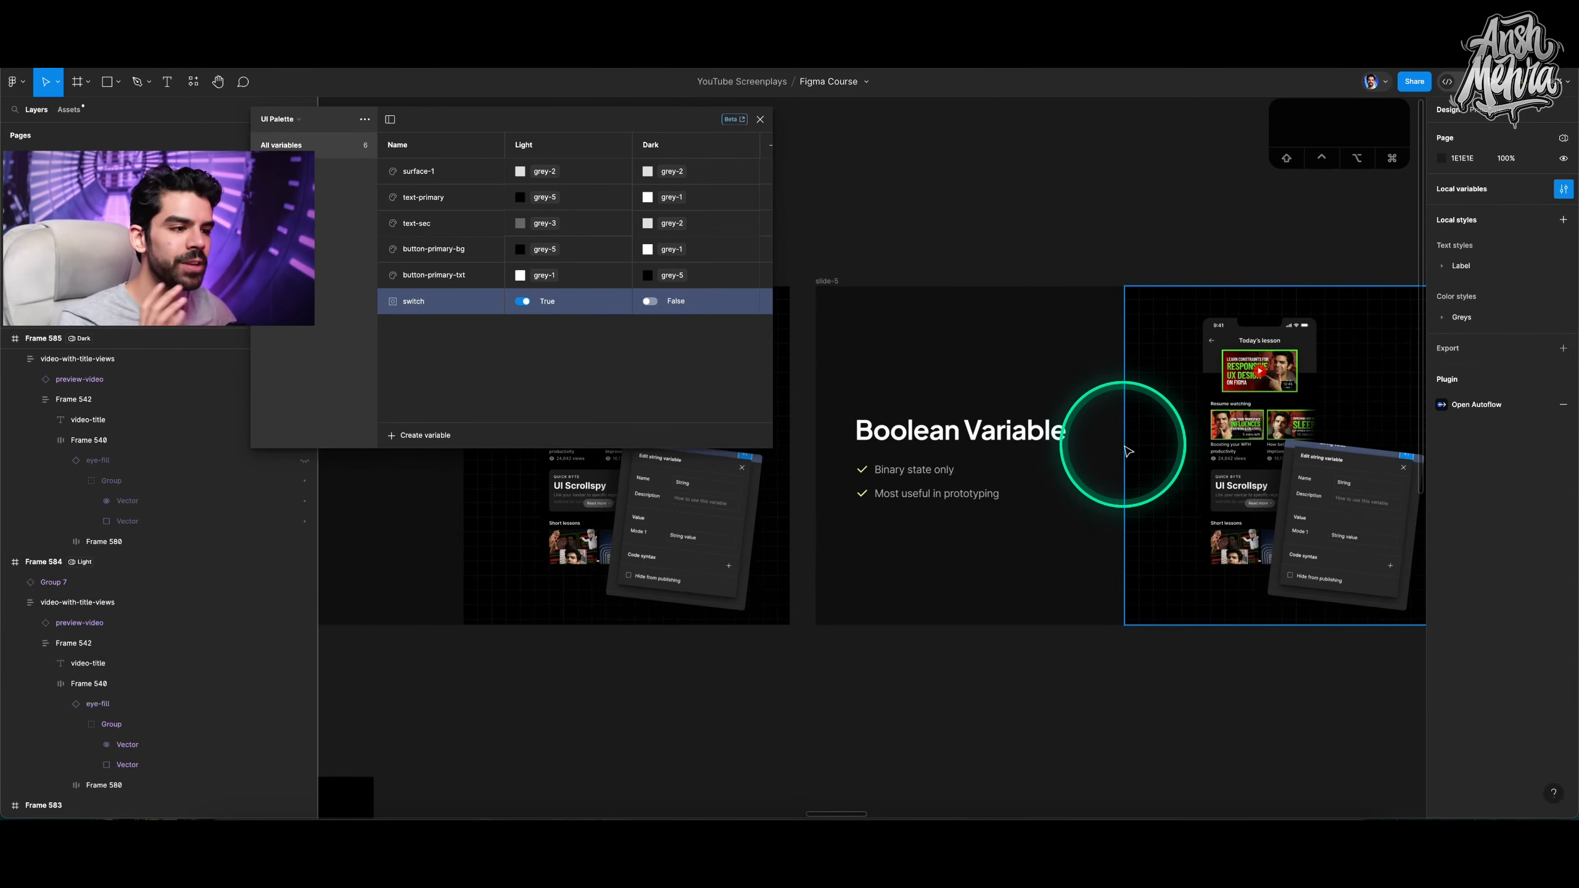
Zoom to the Collections slide and examine its collection and group diagram.
{"action": "left_click", "coordinate": [824, 283]}
{"action": "key", "text": "shift+2"}
{"action": "left_click_drag", "start_coordinate": [526, 124], "coordinate": [1222, 216]}
{"action": "key", "text": "n"}
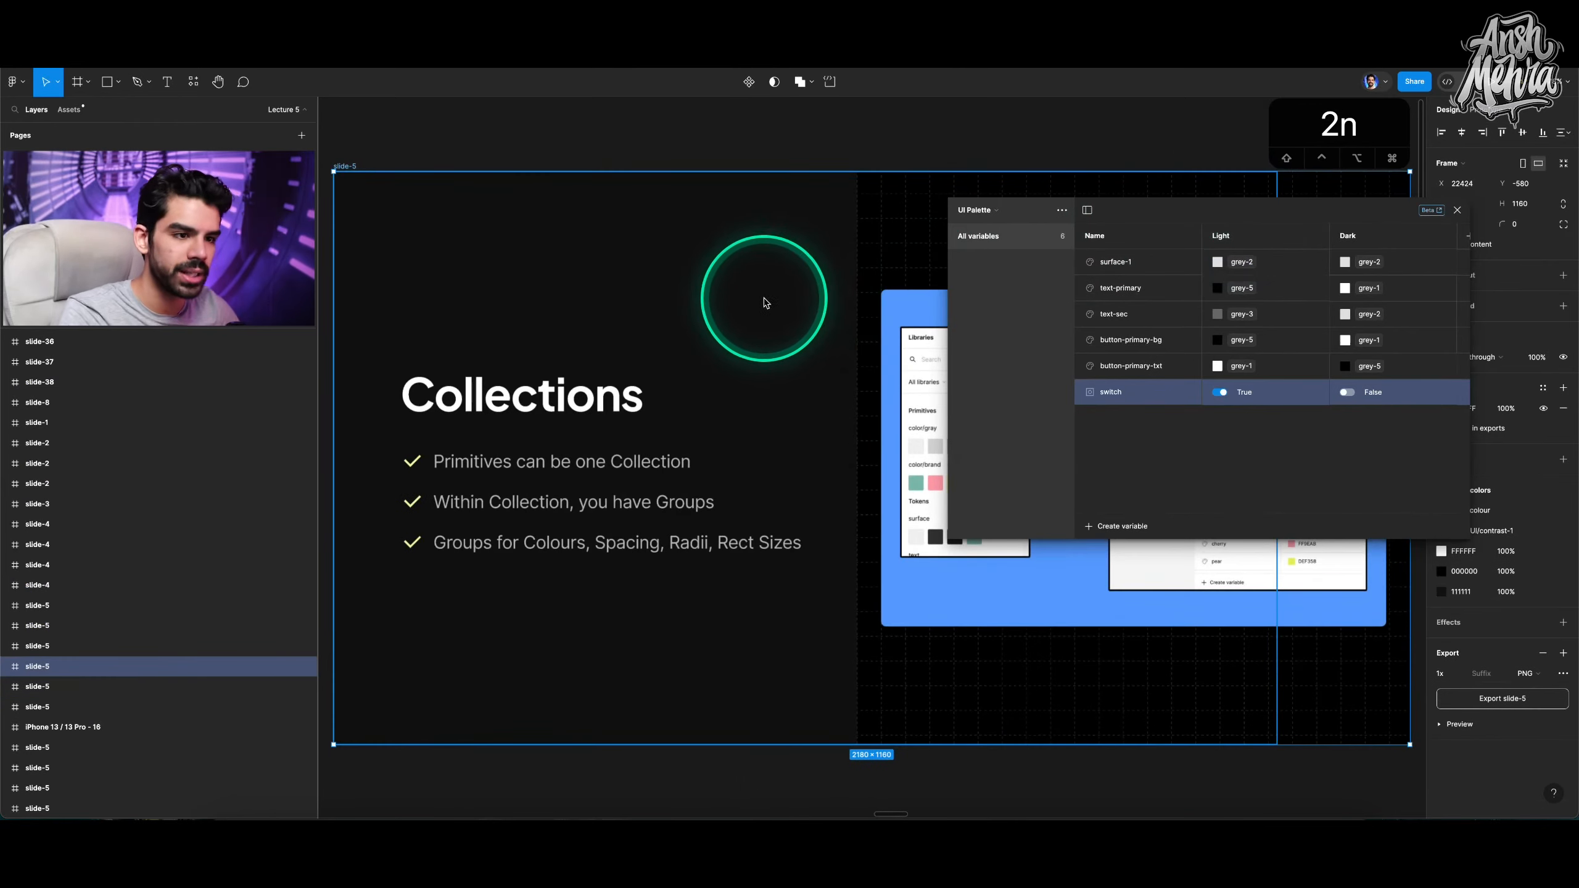
{"action": "scroll", "coordinate": [803, 304], "scroll_direction": "down", "scroll_amount": 5}
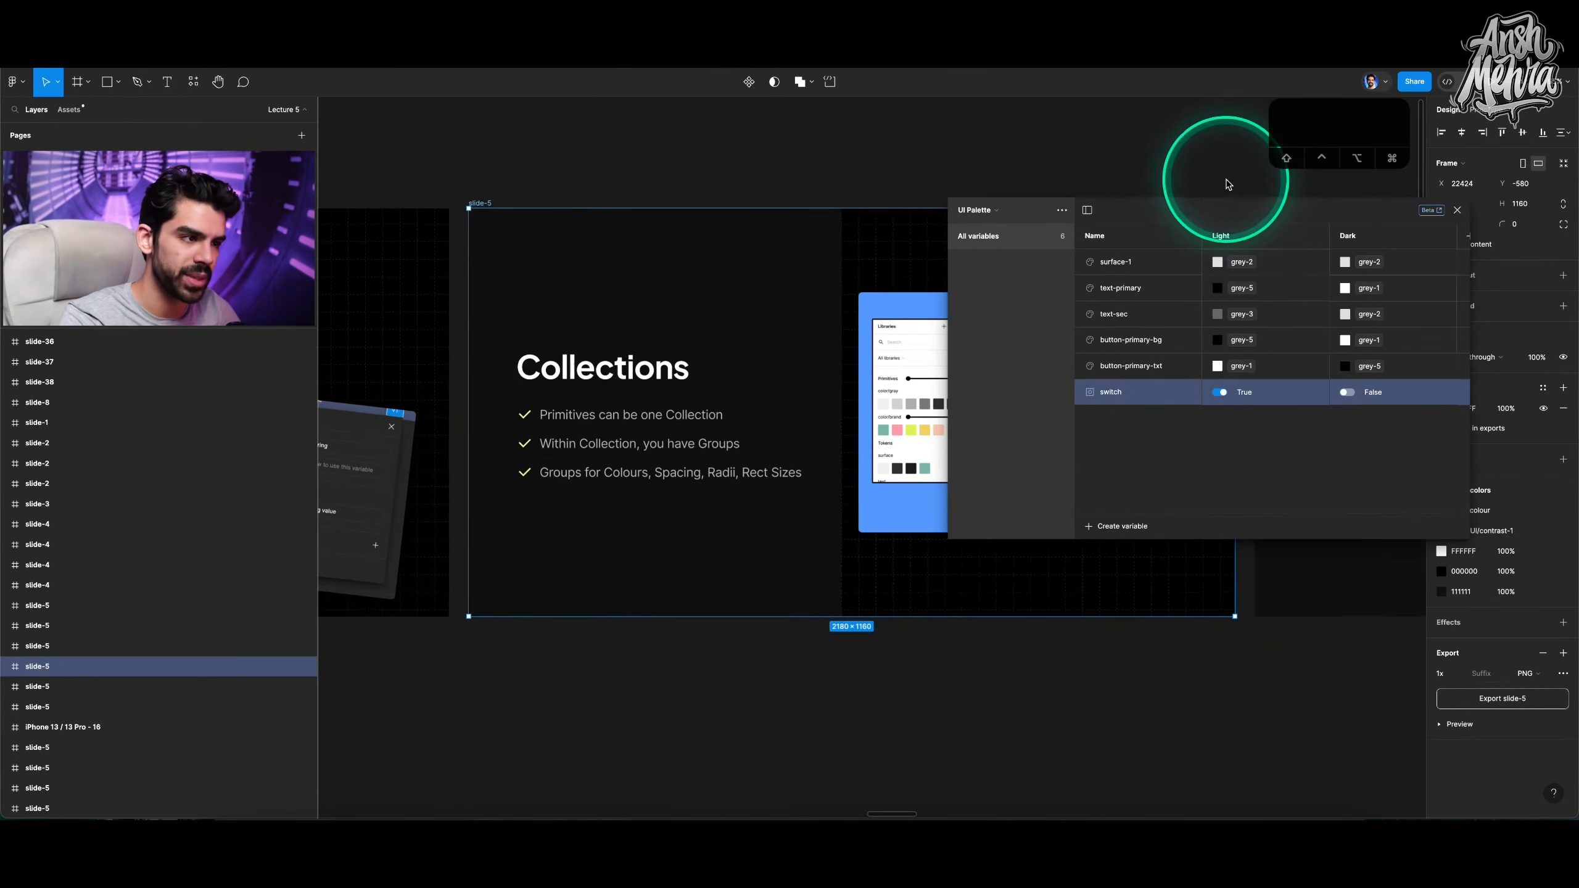
{"action": "left_click_drag", "start_coordinate": [1259, 201], "coordinate": [1482, 183]}
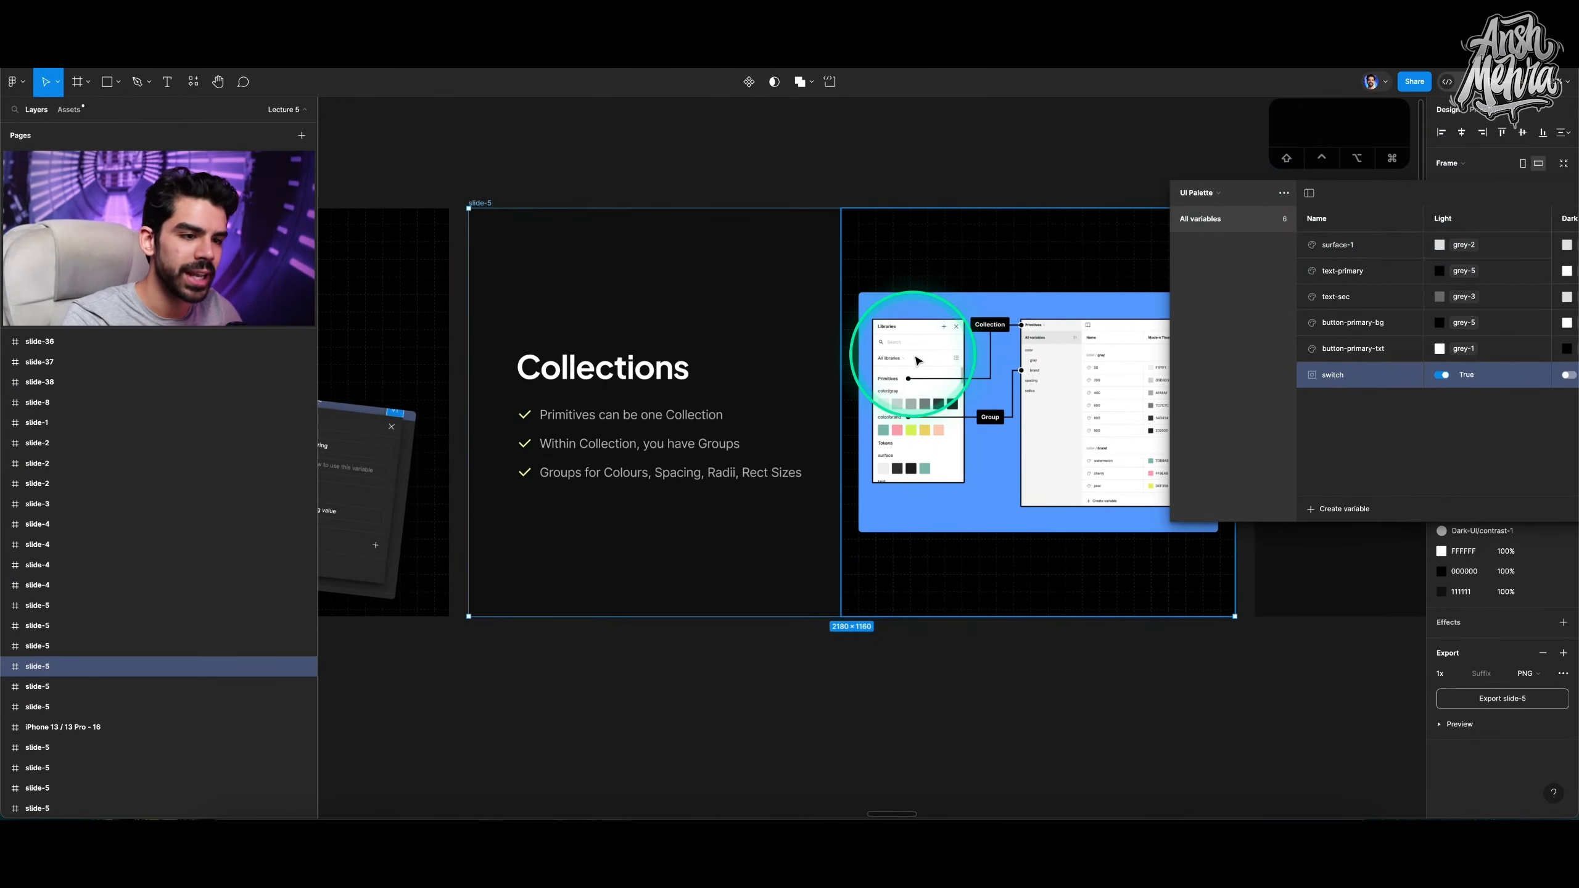
{"action": "scroll", "coordinate": [1009, 390], "scroll_direction": "up", "scroll_amount": 10}
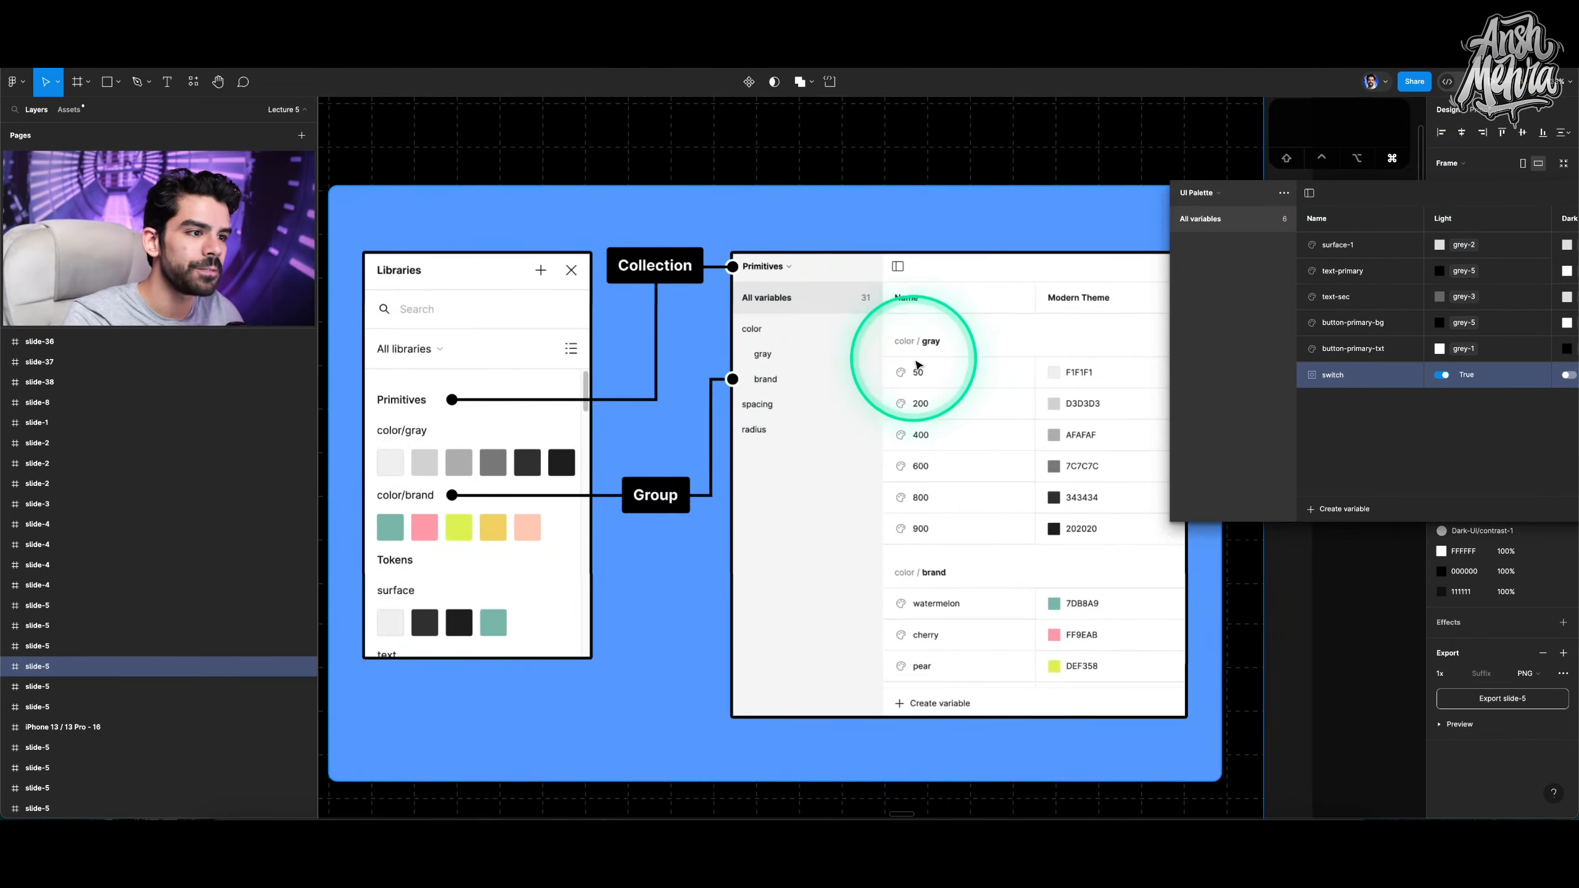
{"action": "scroll", "coordinate": [948, 329], "scroll_direction": "down", "scroll_amount": 5}
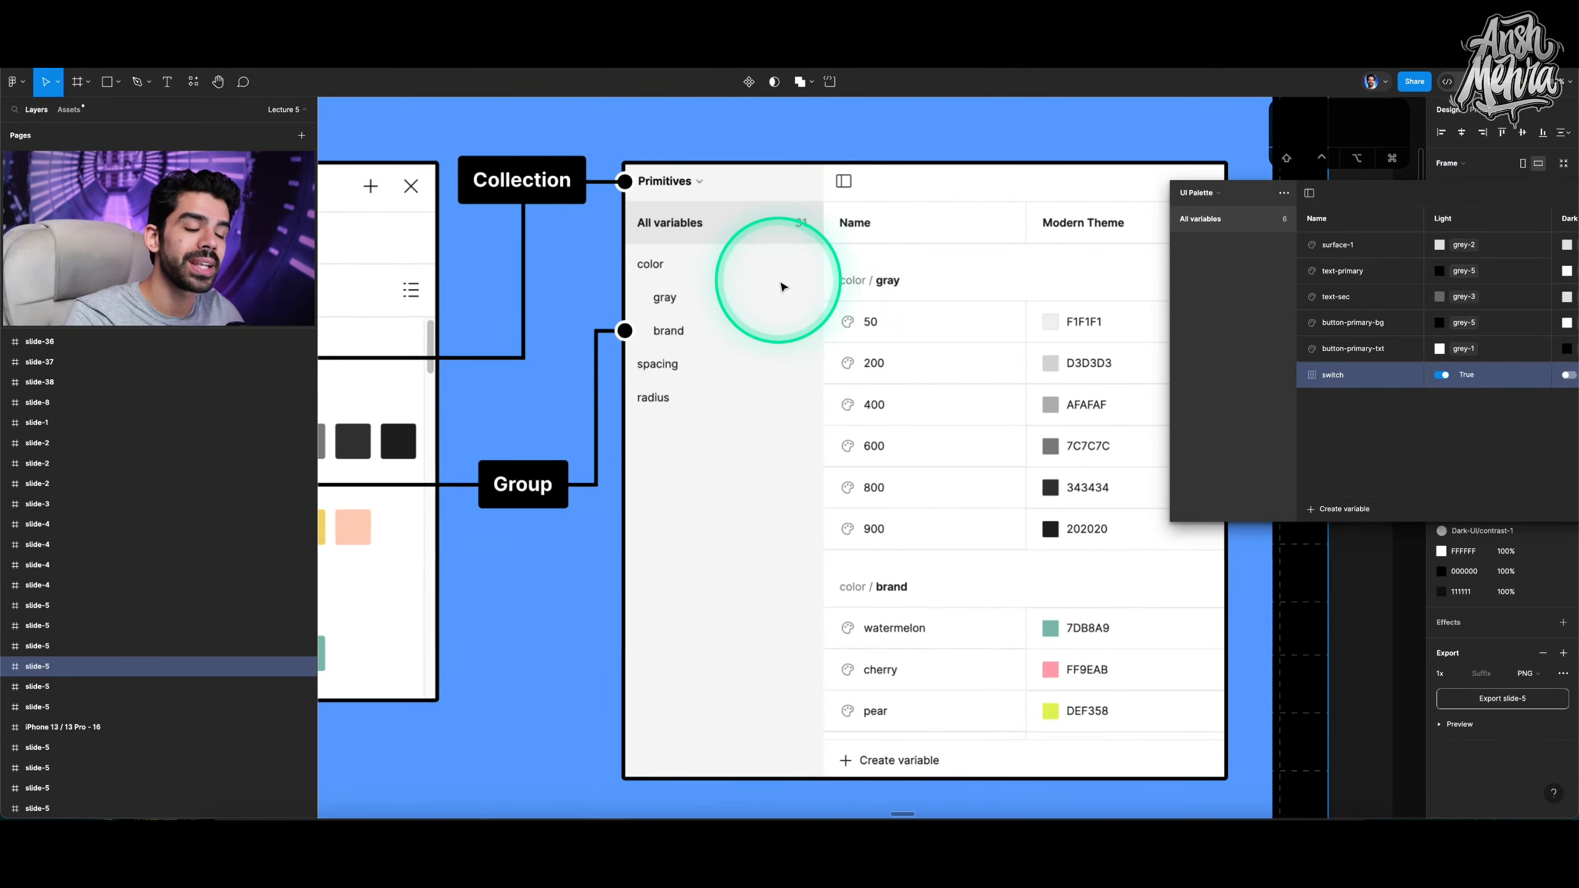
{"action": "scroll", "coordinate": [782, 287], "scroll_direction": "left", "scroll_amount": 6}
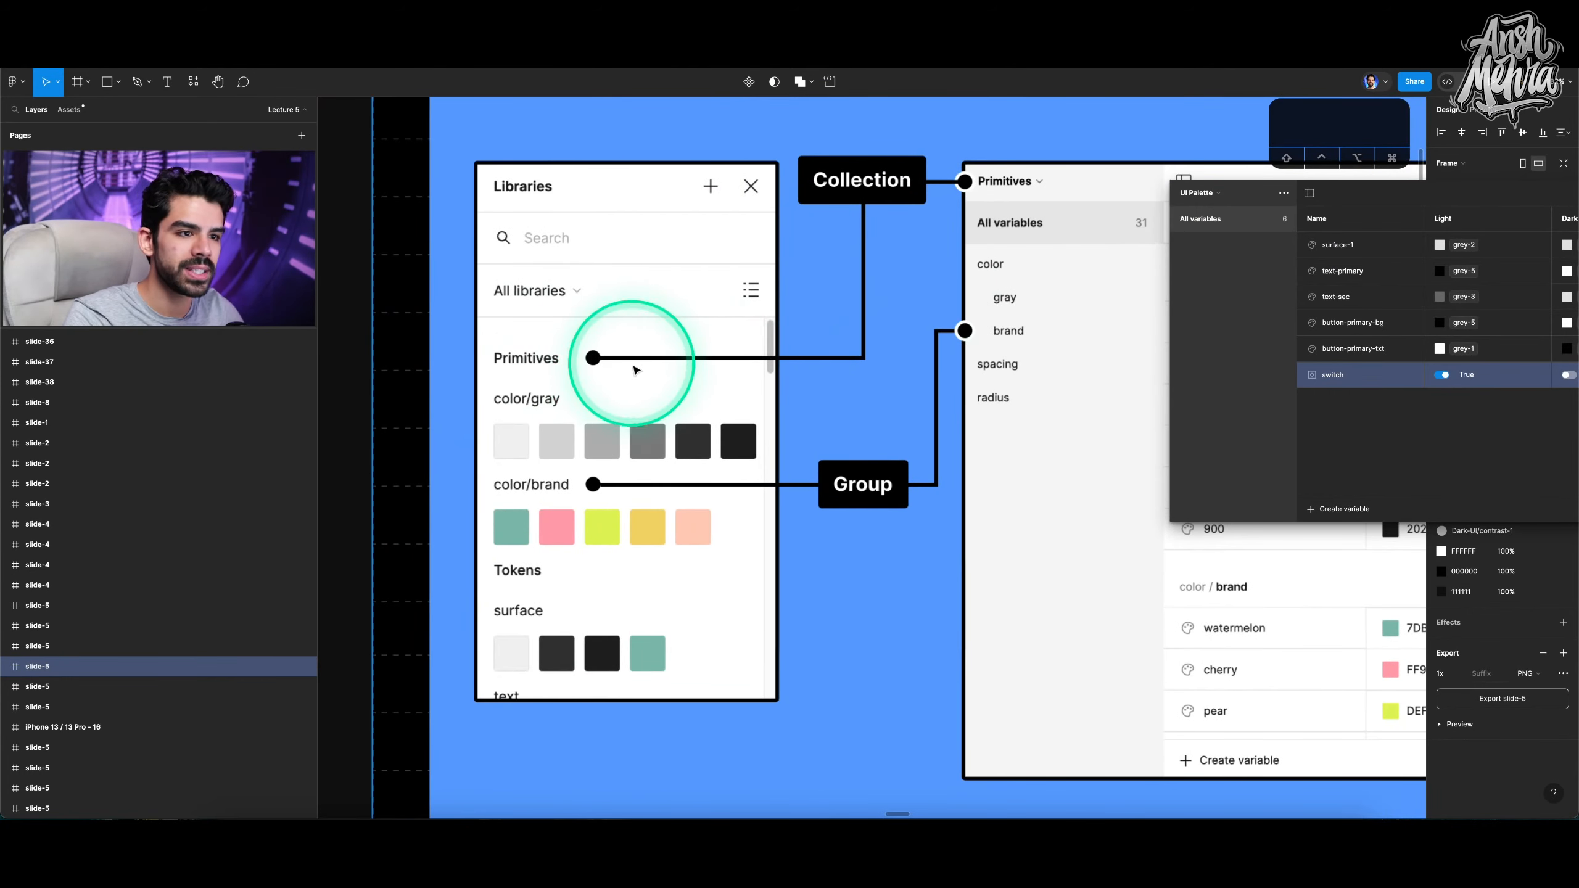
{"action": "scroll", "coordinate": [733, 349], "scroll_direction": "right", "scroll_amount": 6}
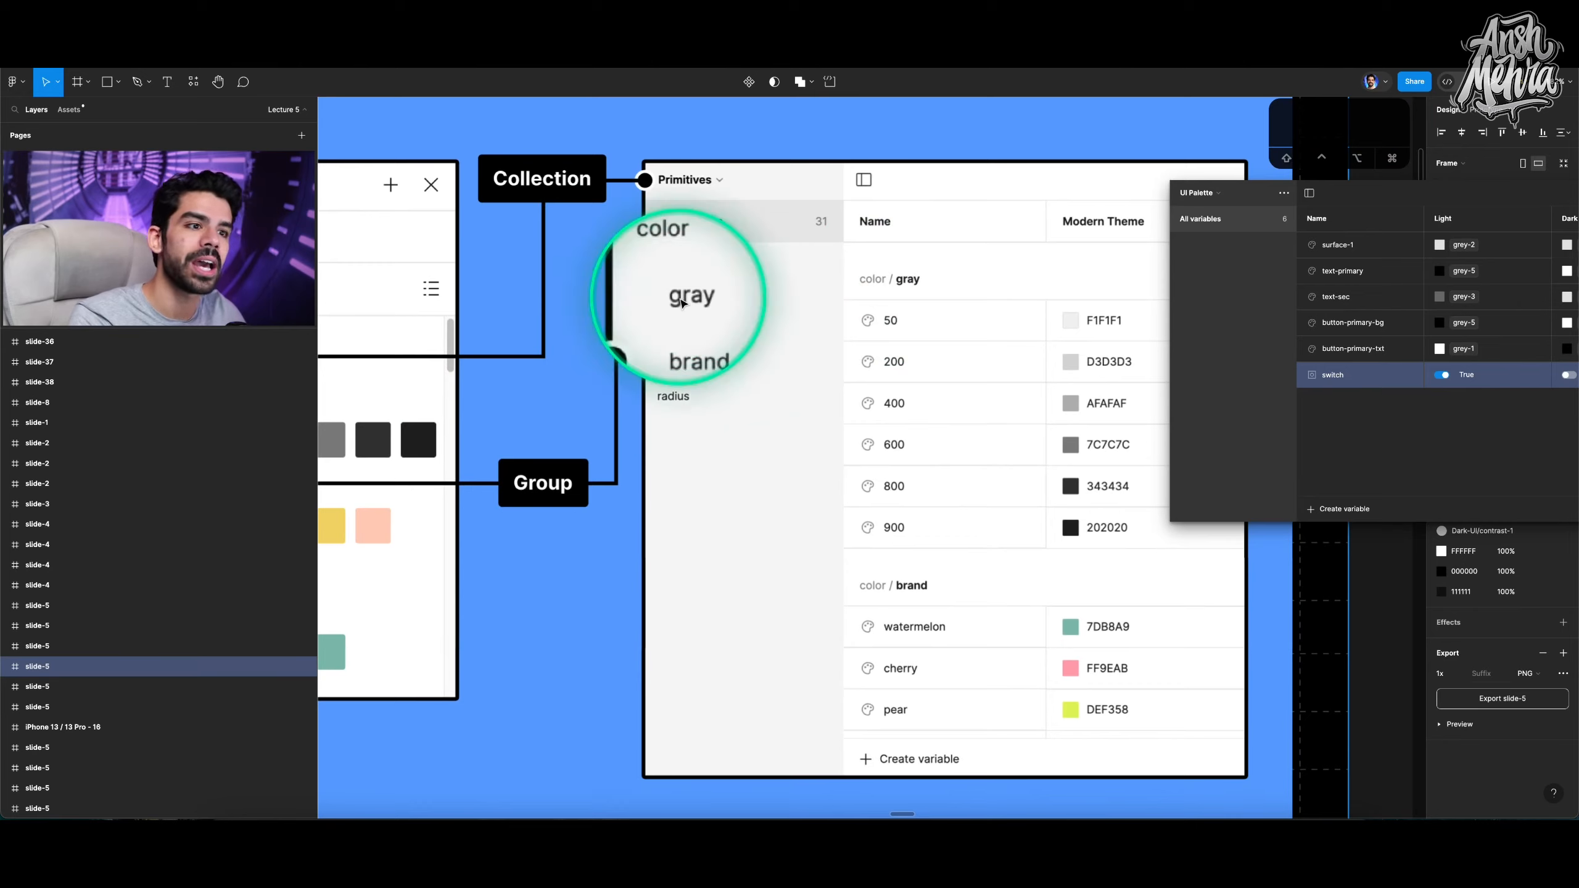
{"action": "scroll", "coordinate": [864, 336], "scroll_direction": "down", "scroll_amount": 5}
{"action": "scroll", "coordinate": [867, 337], "scroll_direction": "down", "scroll_amount": 2}
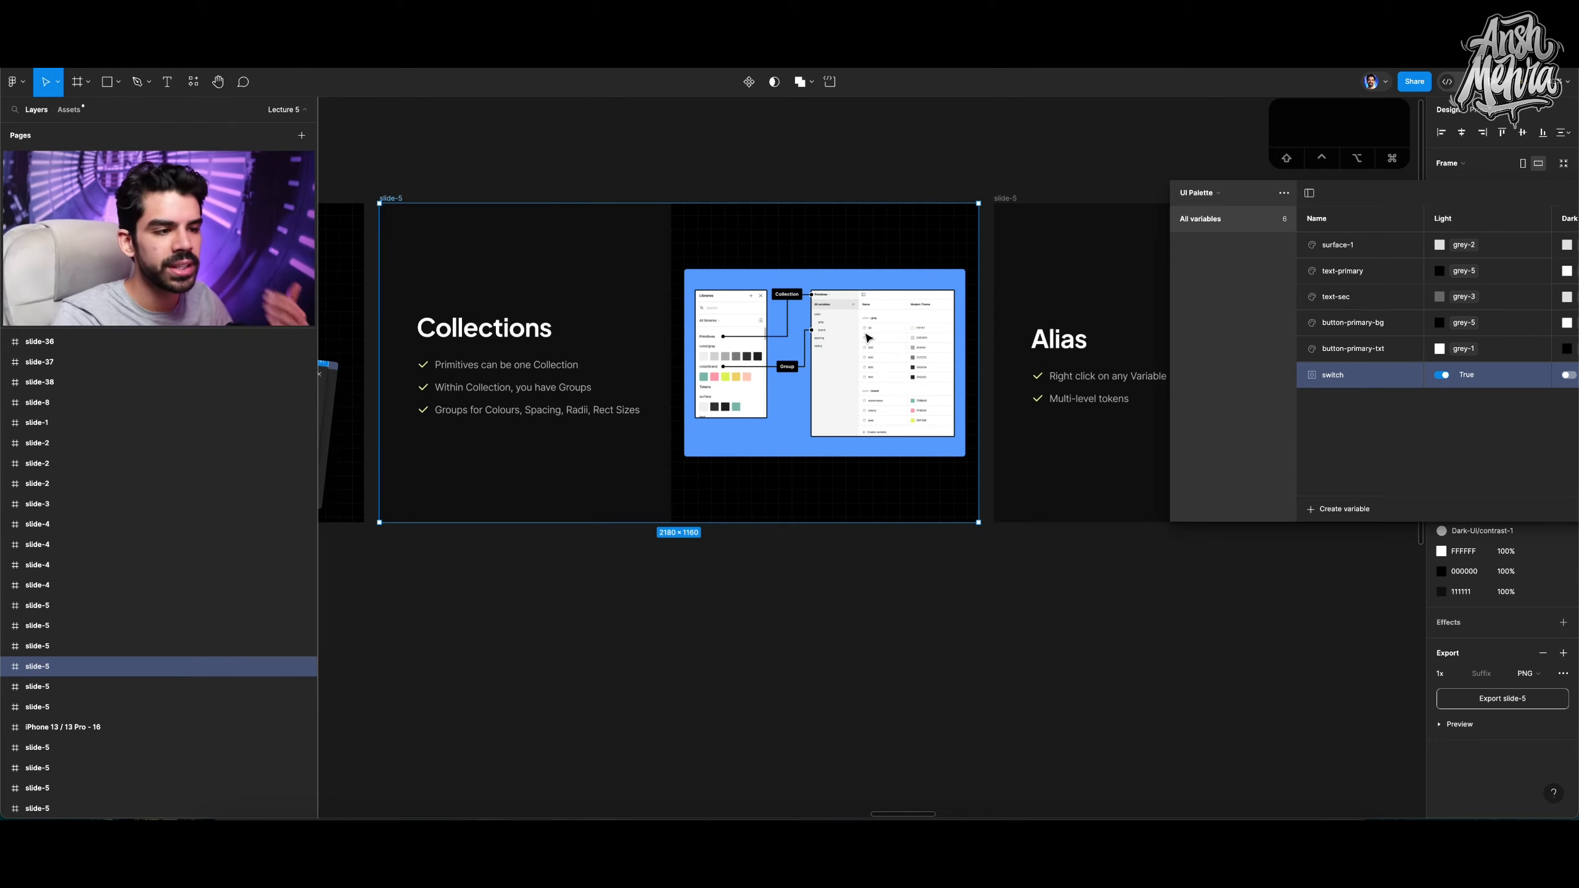
{"action": "scroll", "coordinate": [710, 328], "scroll_direction": "up", "scroll_amount": 4}
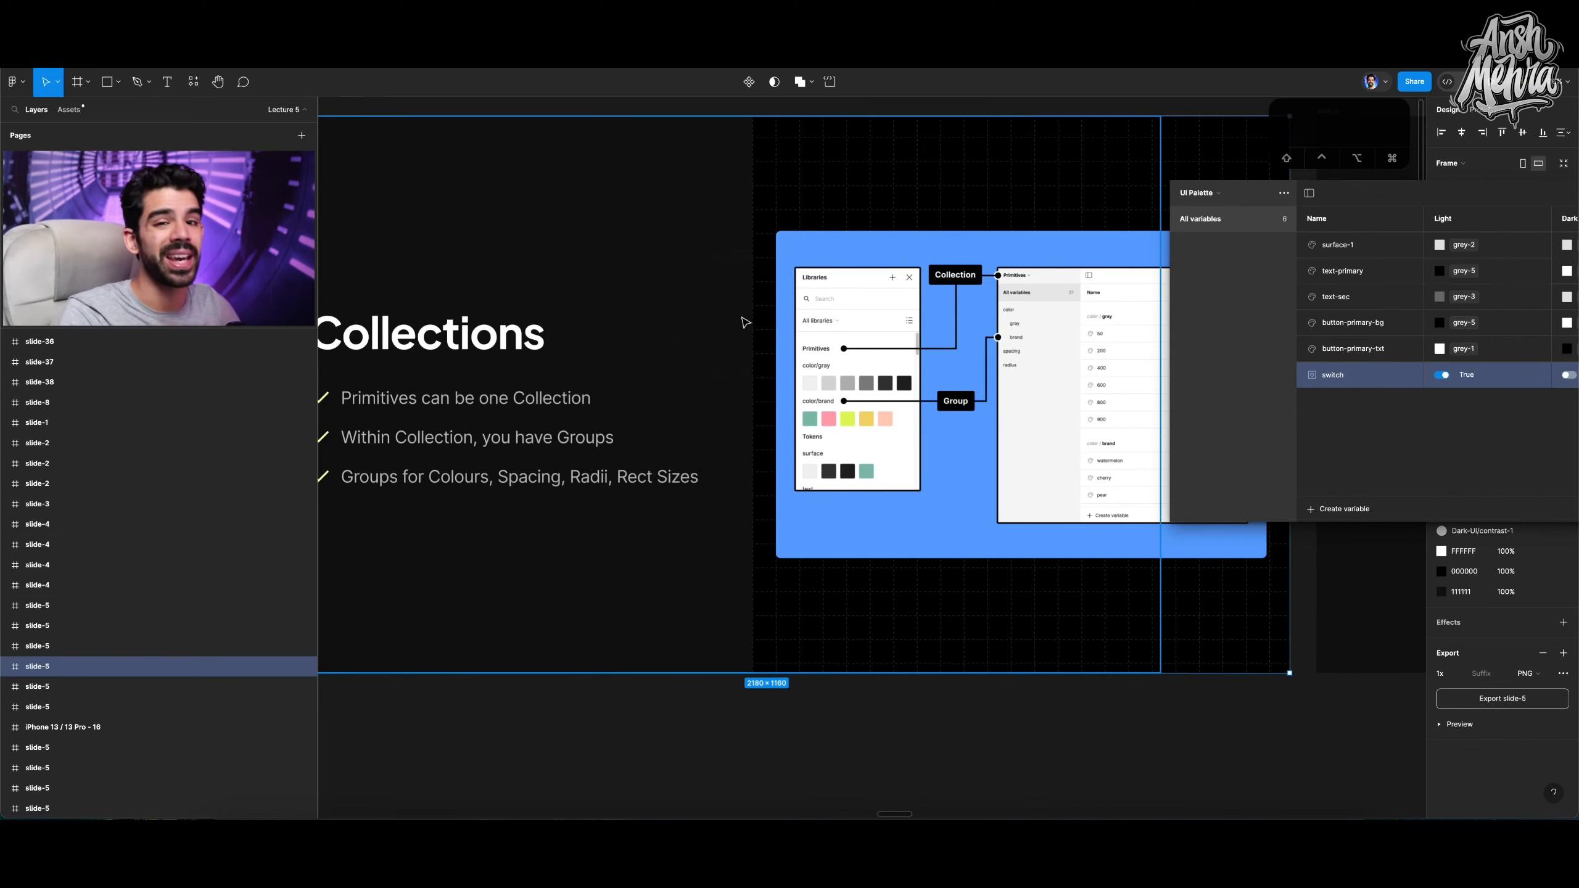
{"action": "scroll", "coordinate": [740, 406], "scroll_direction": "left", "scroll_amount": 1}
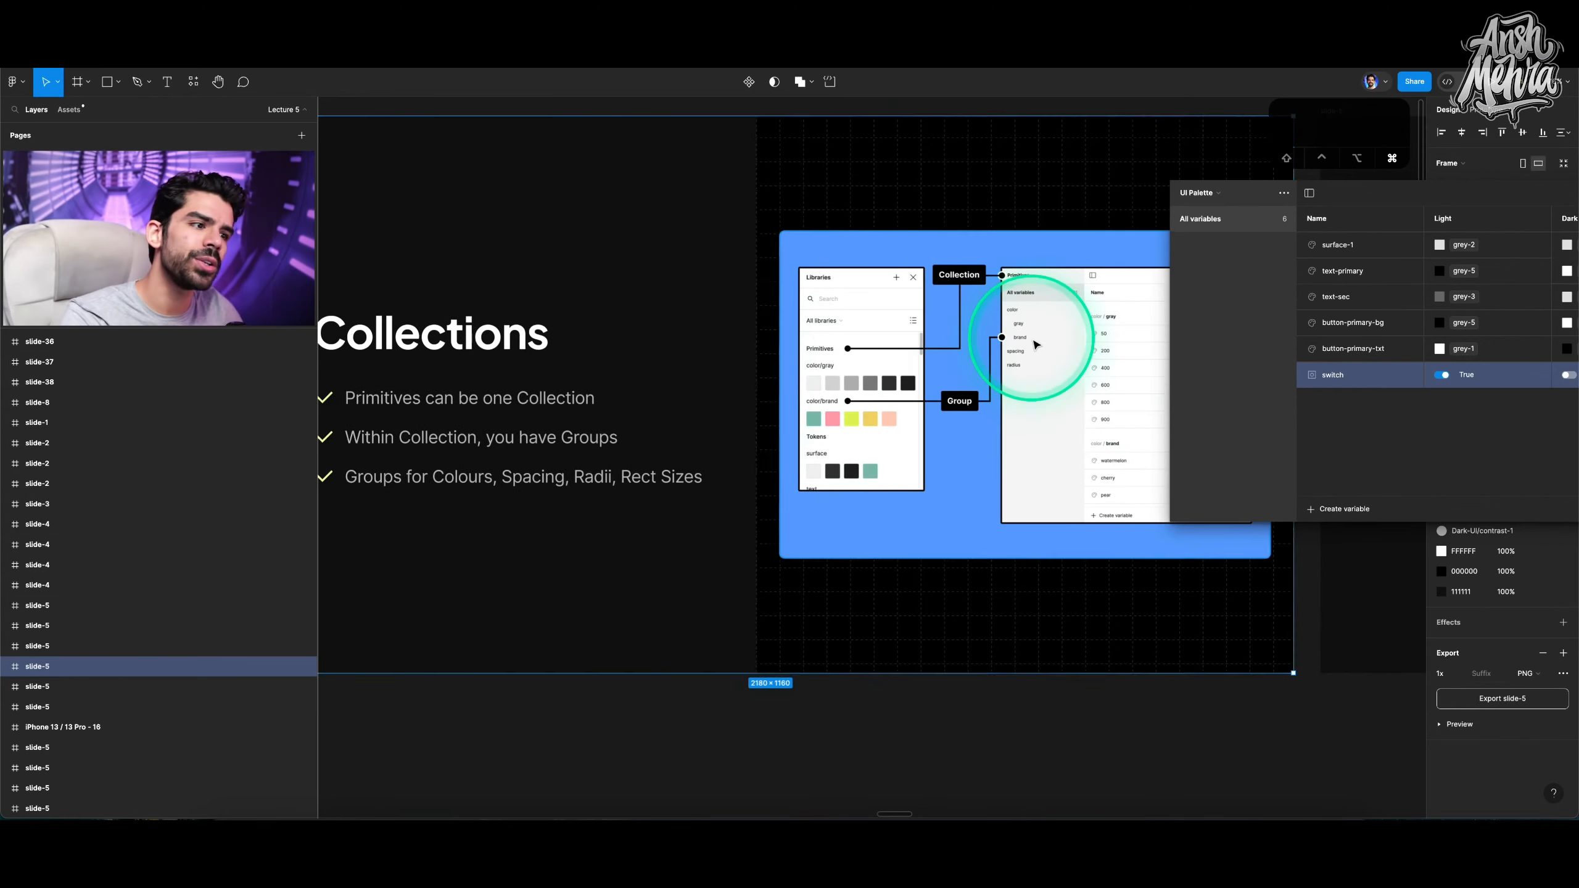
{"action": "scroll", "coordinate": [1026, 344], "scroll_direction": "up", "scroll_amount": 5}
{"action": "scroll", "coordinate": [1034, 367], "scroll_direction": "down", "scroll_amount": 5}
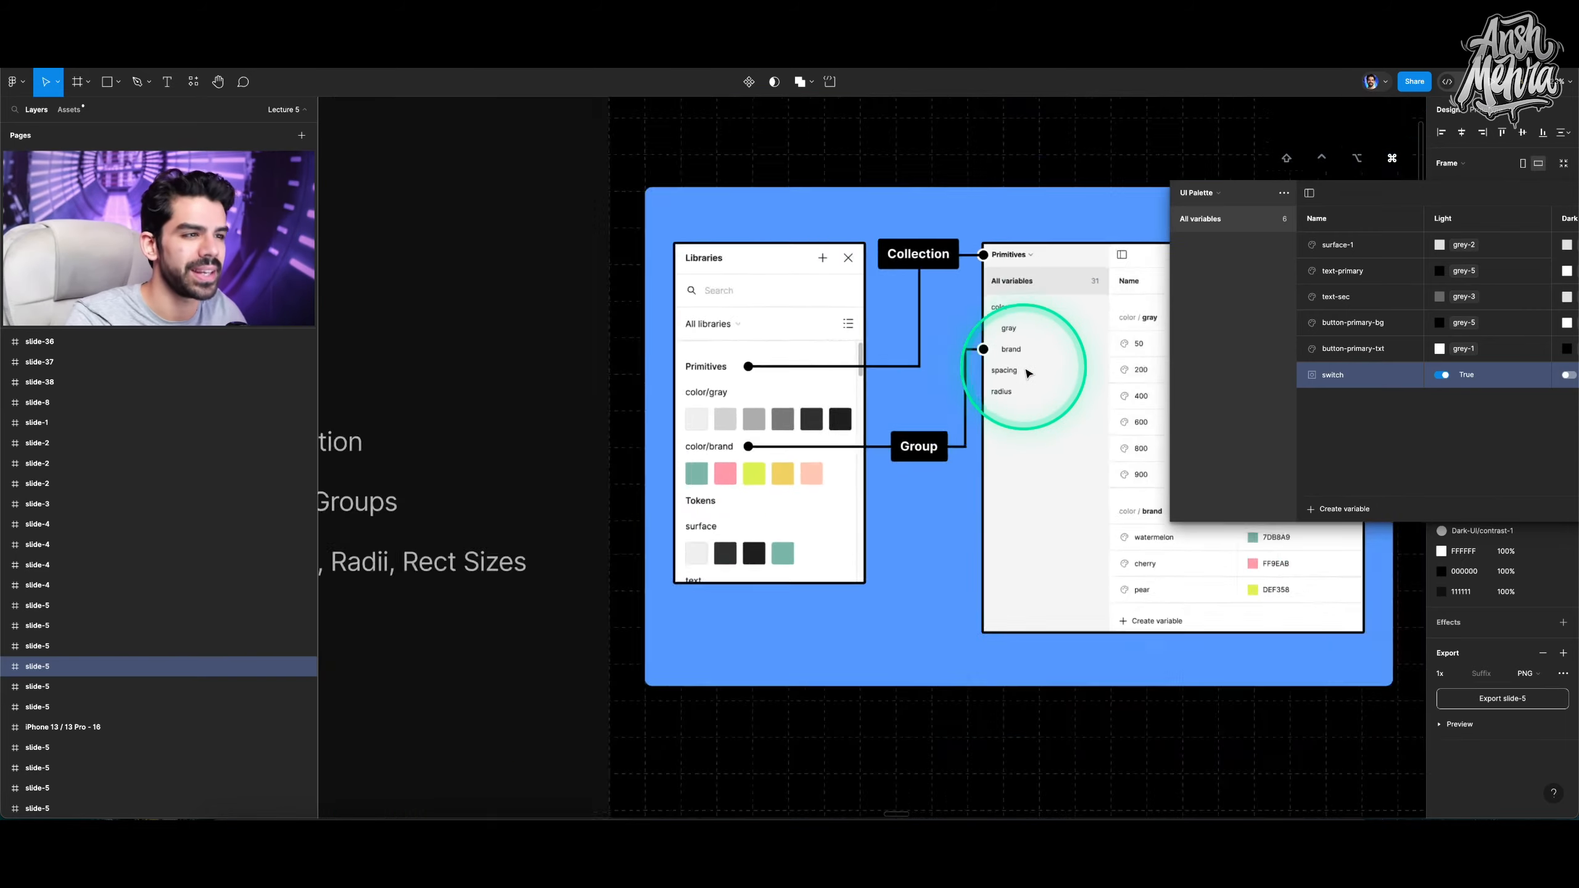
{"action": "scroll", "coordinate": [1025, 274], "scroll_direction": "up", "scroll_amount": 5}
{"action": "scroll", "coordinate": [1019, 272], "scroll_direction": "down", "scroll_amount": 2}
{"action": "scroll", "coordinate": [933, 268], "scroll_direction": "right", "scroll_amount": 3}
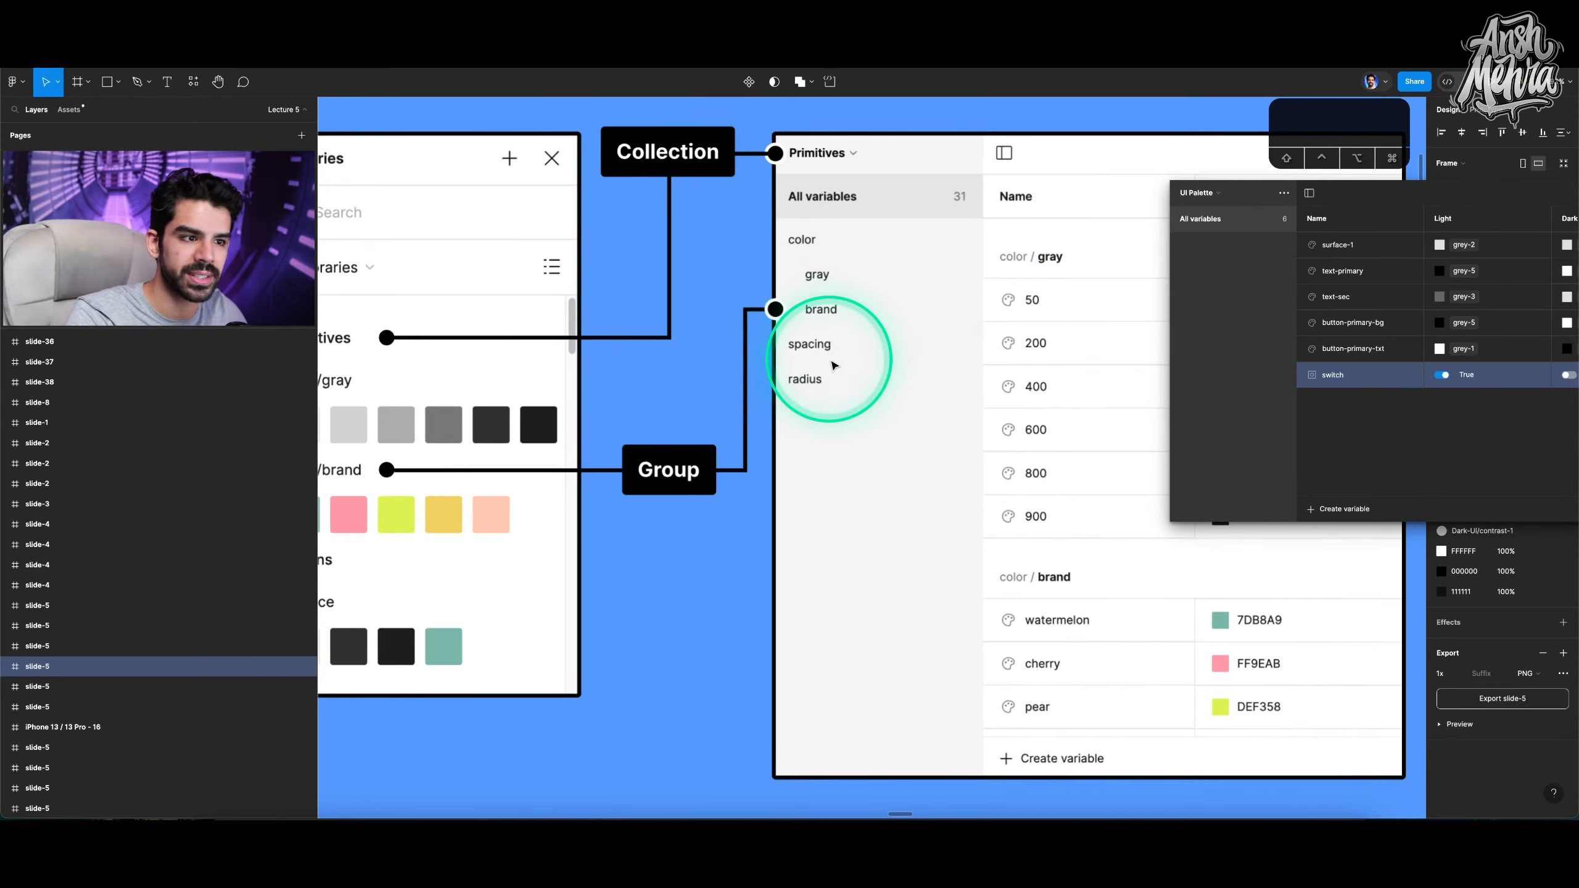
{"action": "scroll", "coordinate": [834, 365], "scroll_direction": "down", "scroll_amount": 8}
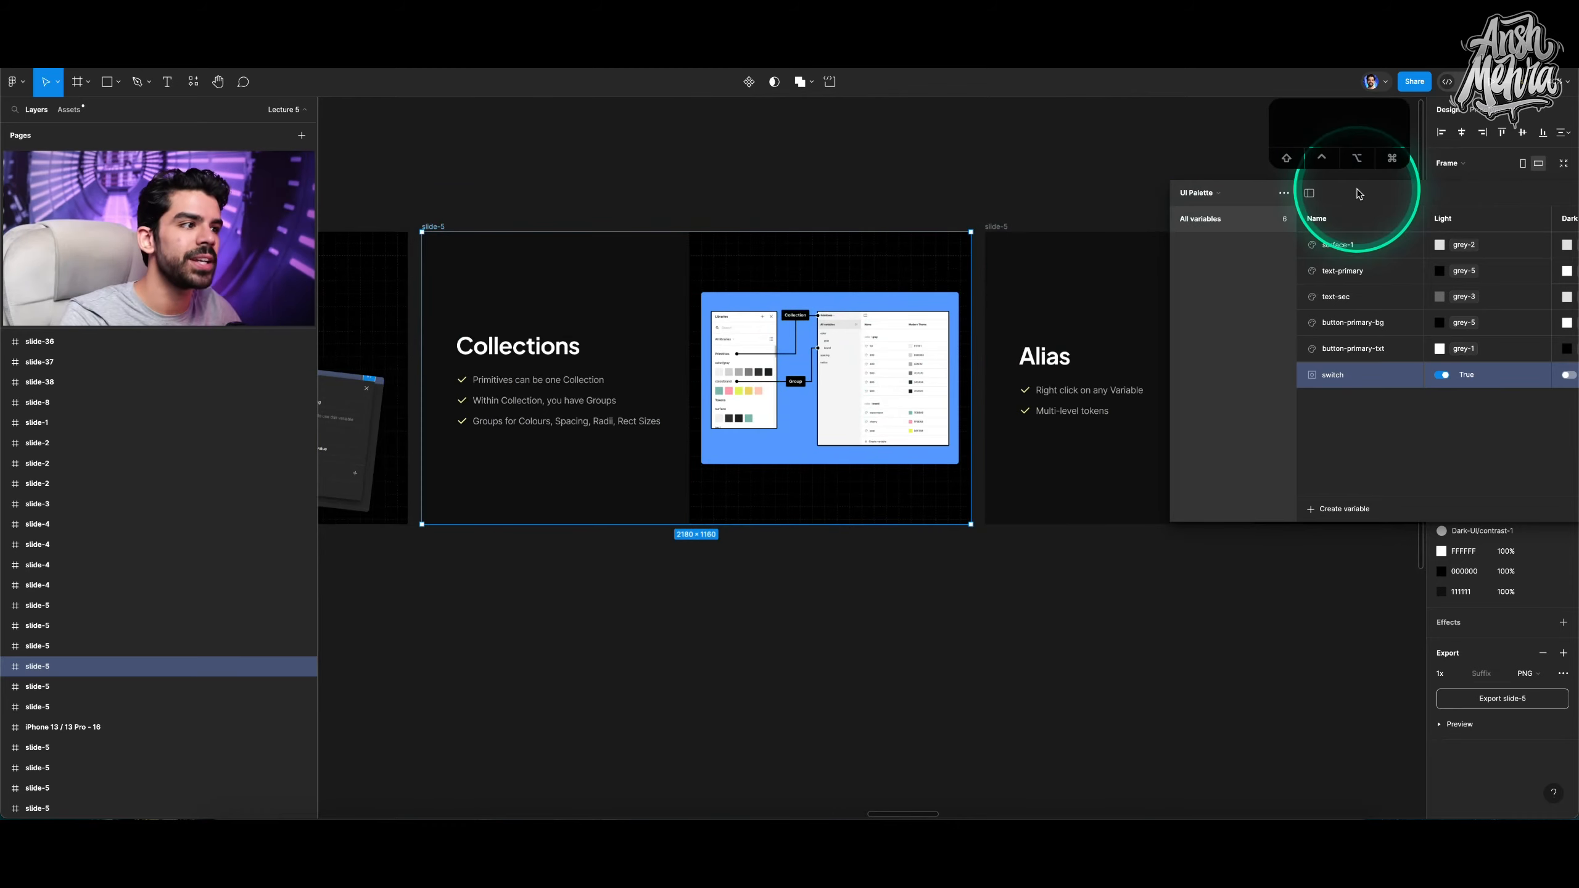
Examine the Alias slide's diagram of collections, variables, modes and groups.
{"action": "left_click_drag", "start_coordinate": [1356, 194], "coordinate": [645, 213]}
{"action": "left_click", "coordinate": [899, 233]}
{"action": "scroll", "coordinate": [911, 273], "scroll_direction": "right", "scroll_amount": 4}
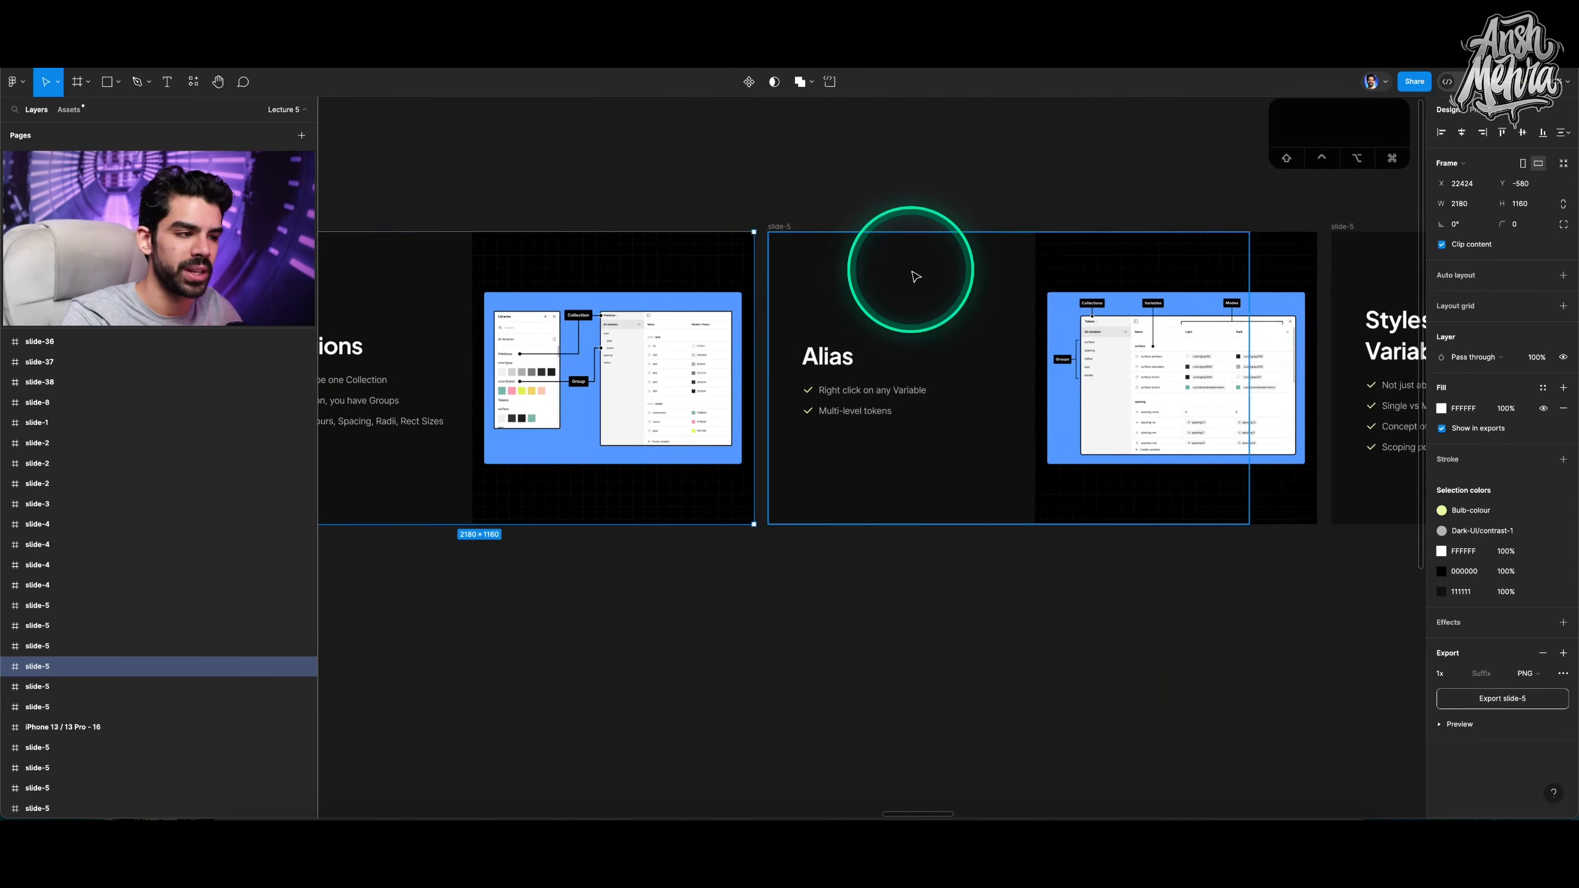
{"action": "scroll", "coordinate": [916, 277], "scroll_direction": "right", "scroll_amount": 3}
{"action": "scroll", "coordinate": [1056, 353], "scroll_direction": "up", "scroll_amount": 5}
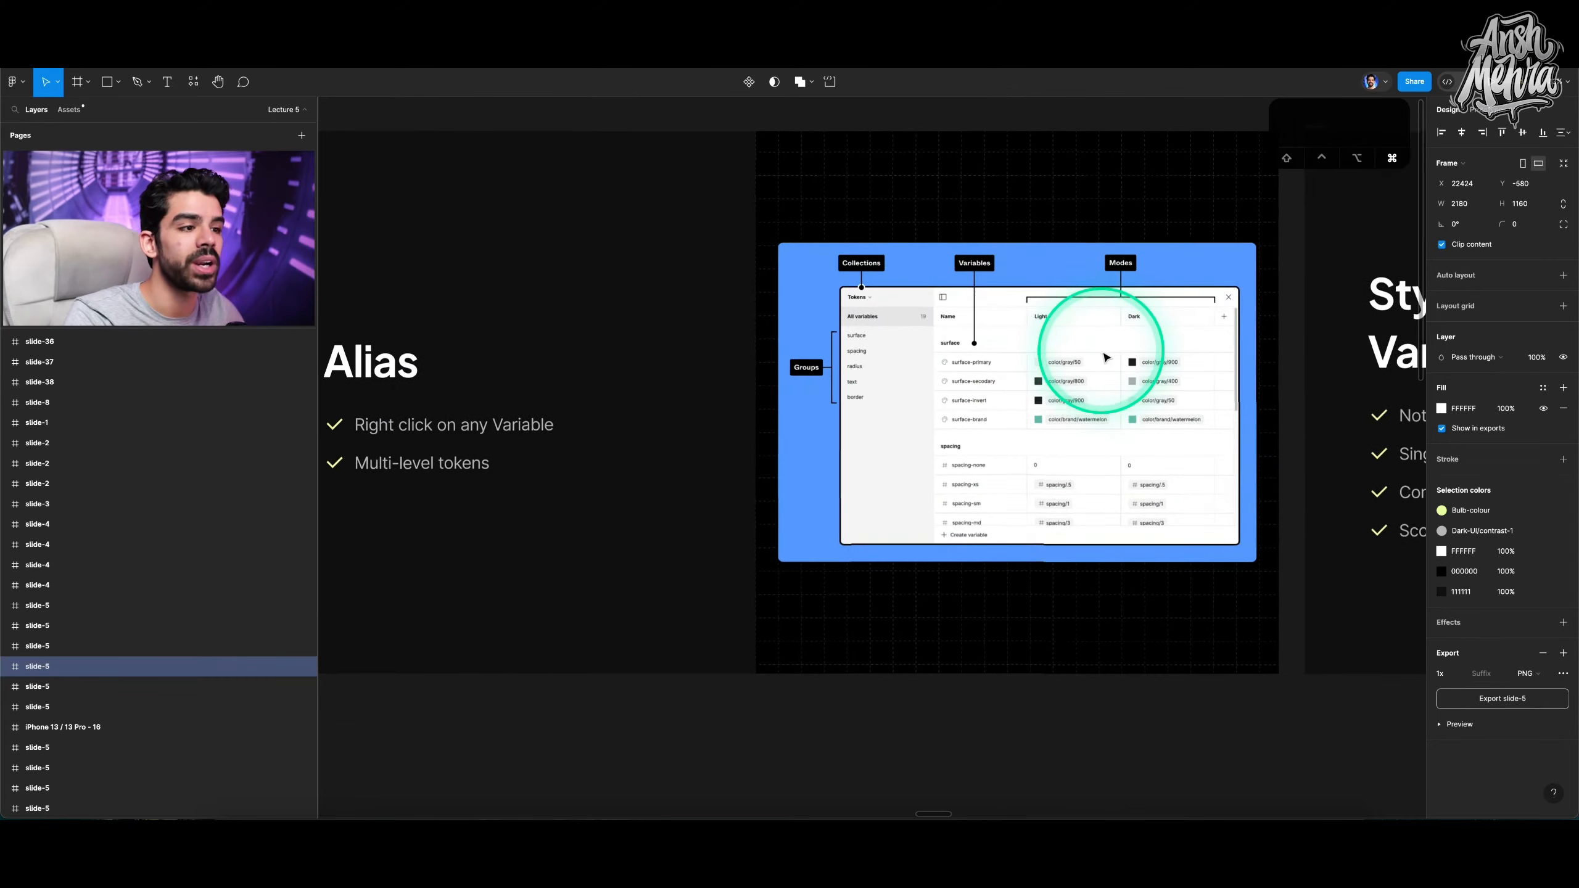
{"action": "scroll", "coordinate": [1104, 354], "scroll_direction": "up", "scroll_amount": 3}
{"action": "scroll", "coordinate": [1043, 402], "scroll_direction": "down", "scroll_amount": 6}
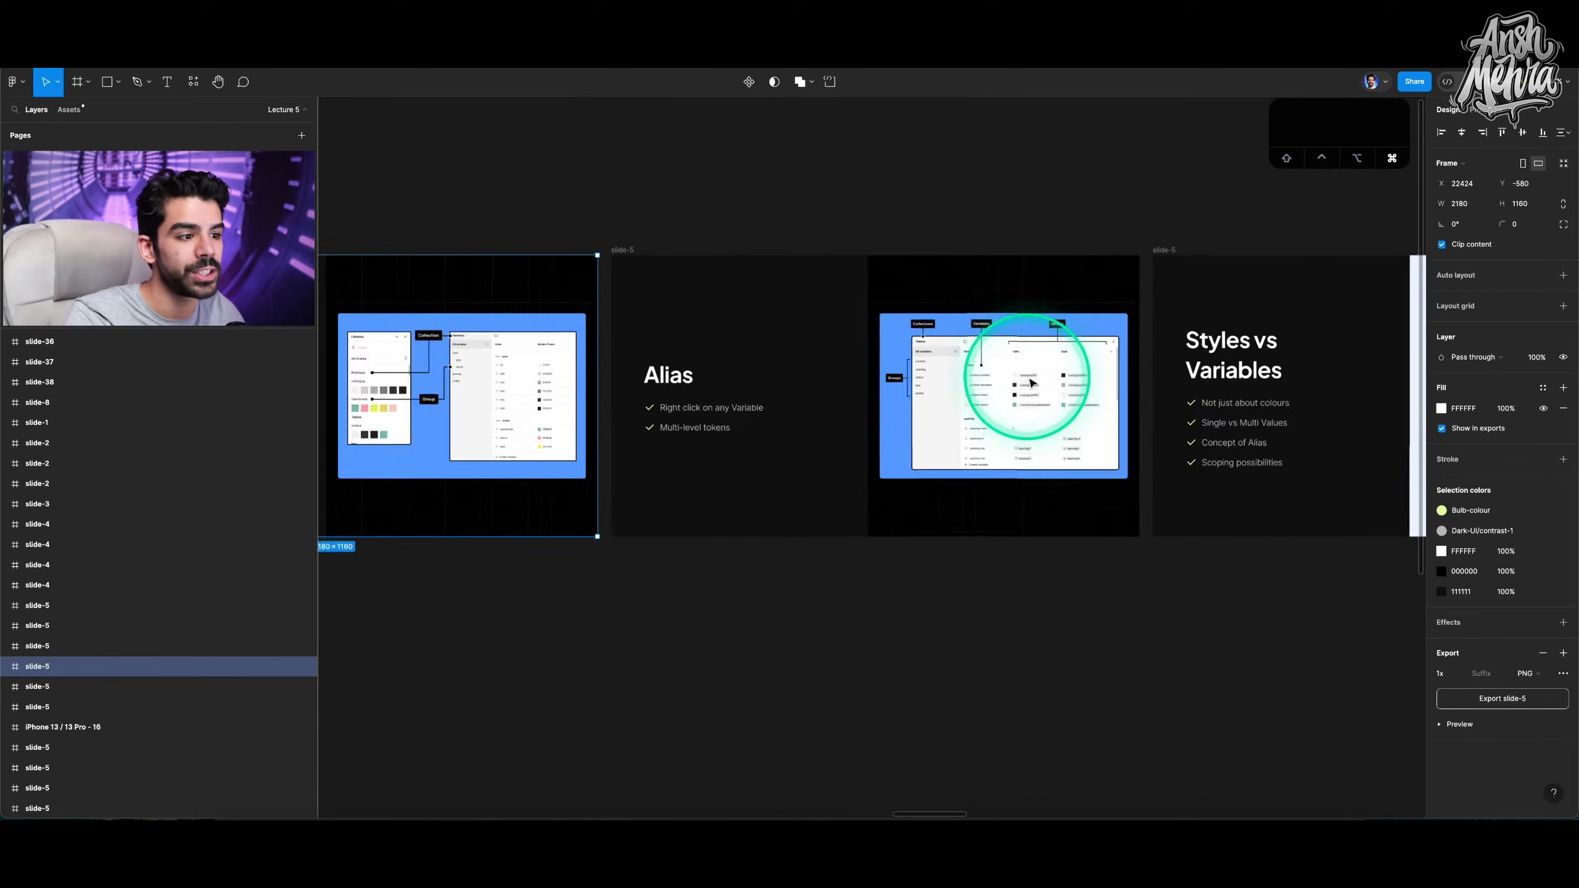
{"action": "scroll", "coordinate": [1008, 434], "scroll_direction": "up", "scroll_amount": 5}
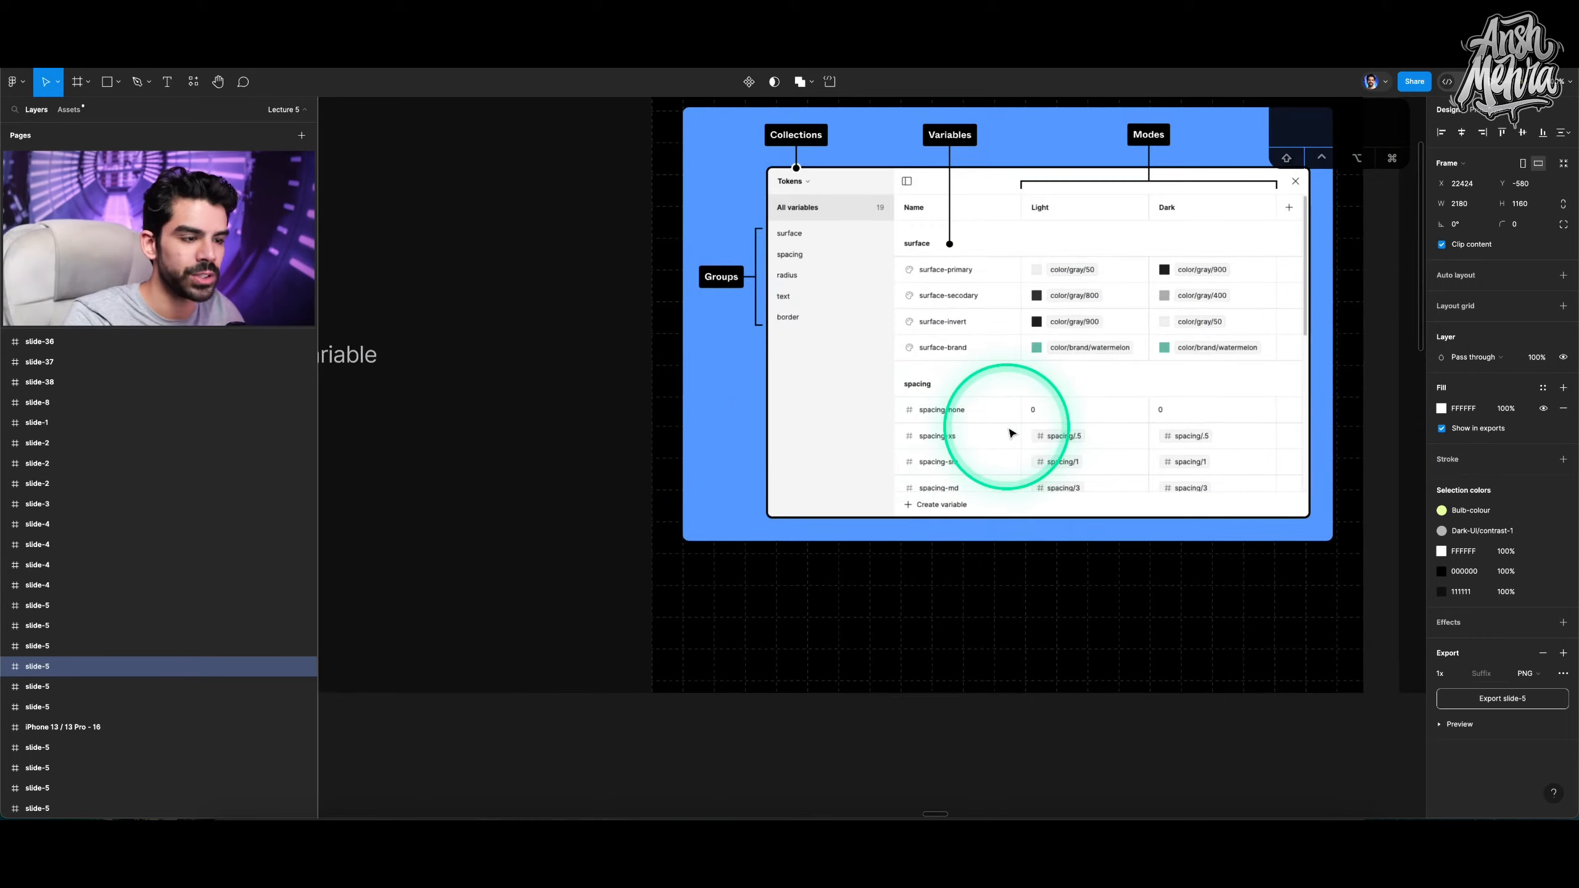
{"action": "scroll", "coordinate": [1007, 430], "scroll_direction": "down", "scroll_amount": 5}
{"action": "scroll", "coordinate": [988, 444], "scroll_direction": "up", "scroll_amount": 6}
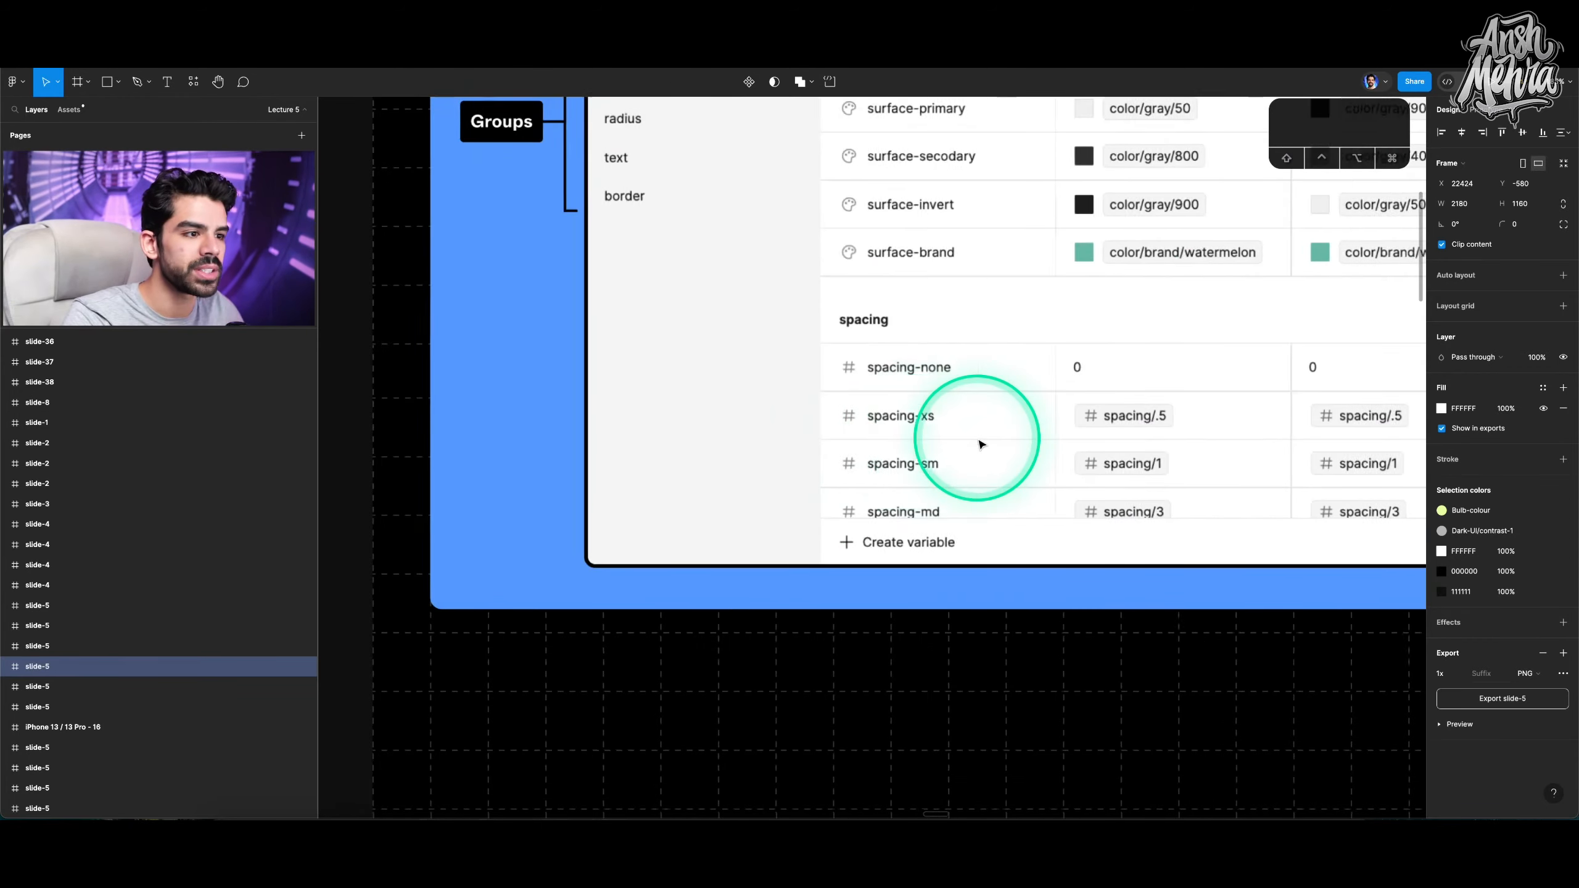
{"action": "scroll", "coordinate": [980, 444], "scroll_direction": "right", "scroll_amount": 5}
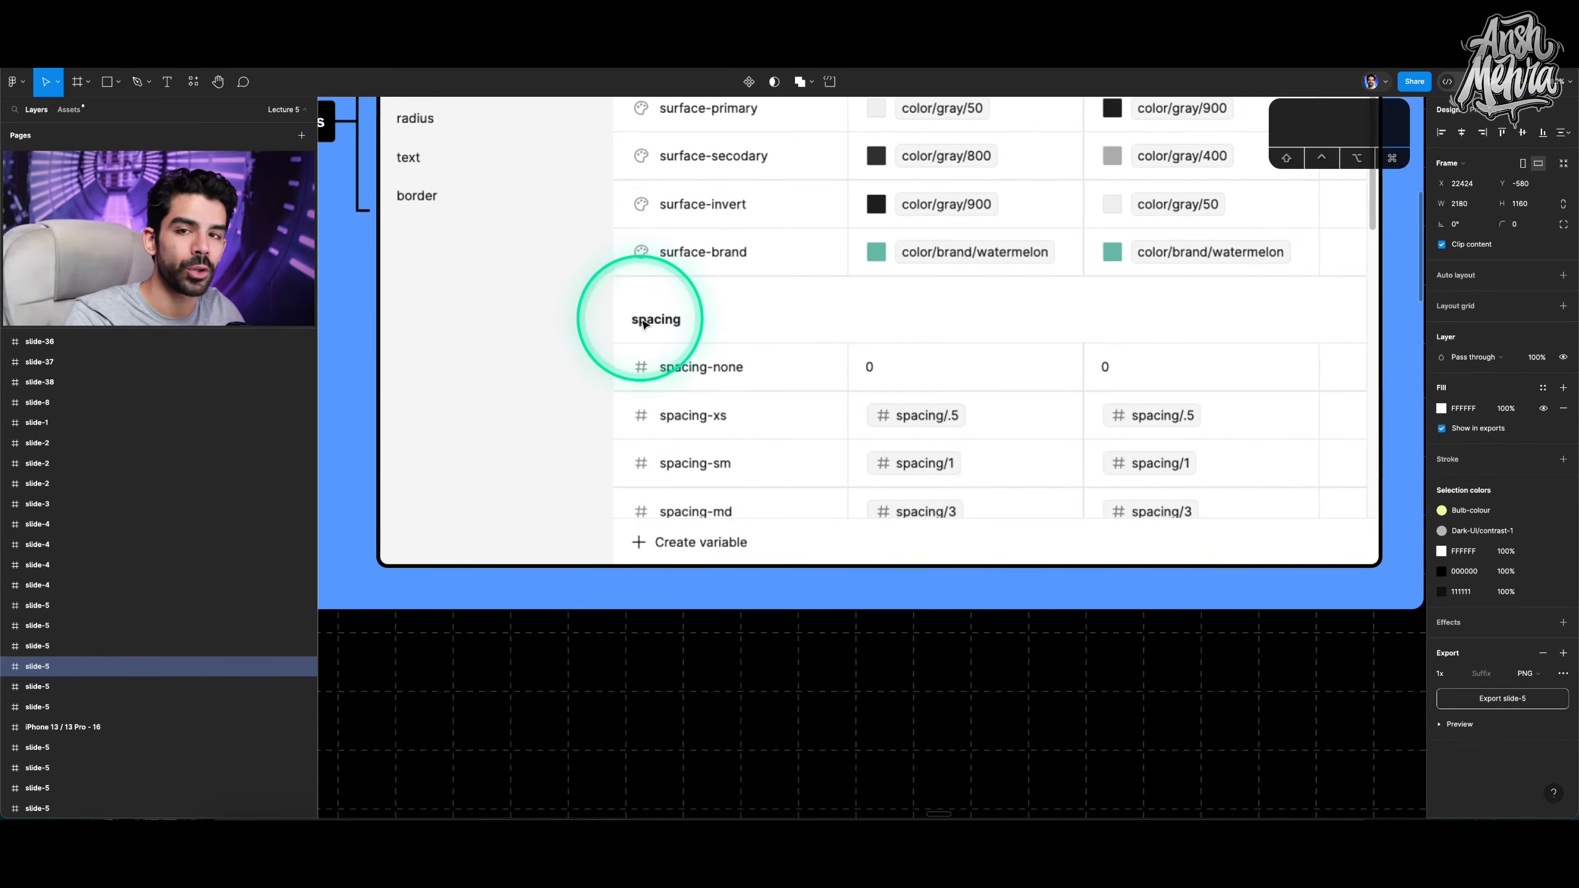
{"action": "scroll", "coordinate": [709, 386], "scroll_direction": "up", "scroll_amount": 5}
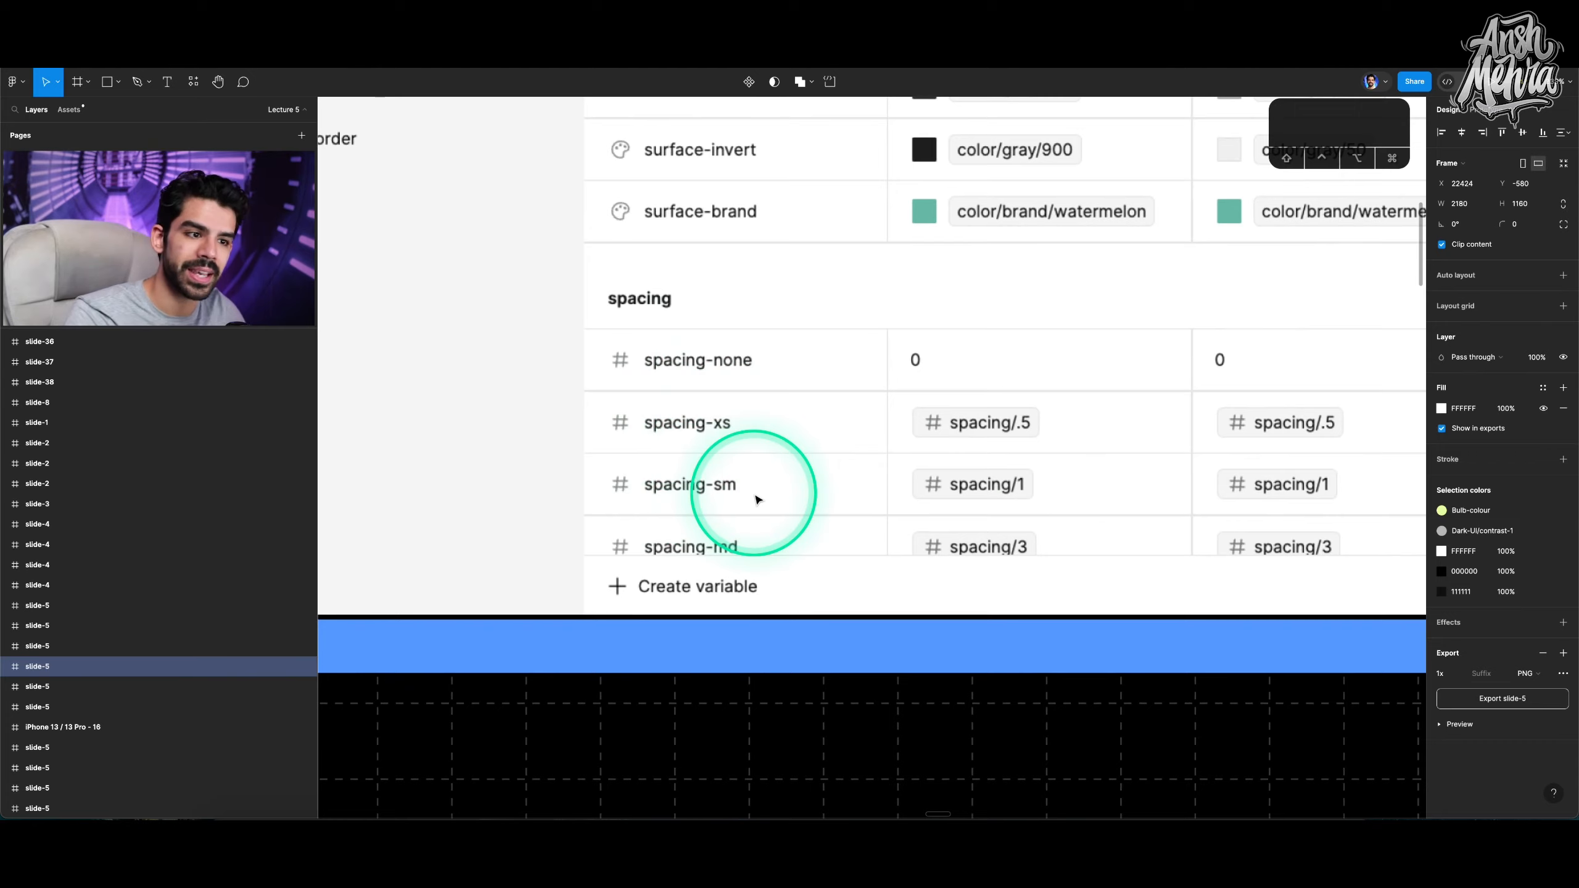
{"action": "scroll", "coordinate": [704, 431], "scroll_direction": "up", "scroll_amount": 3}
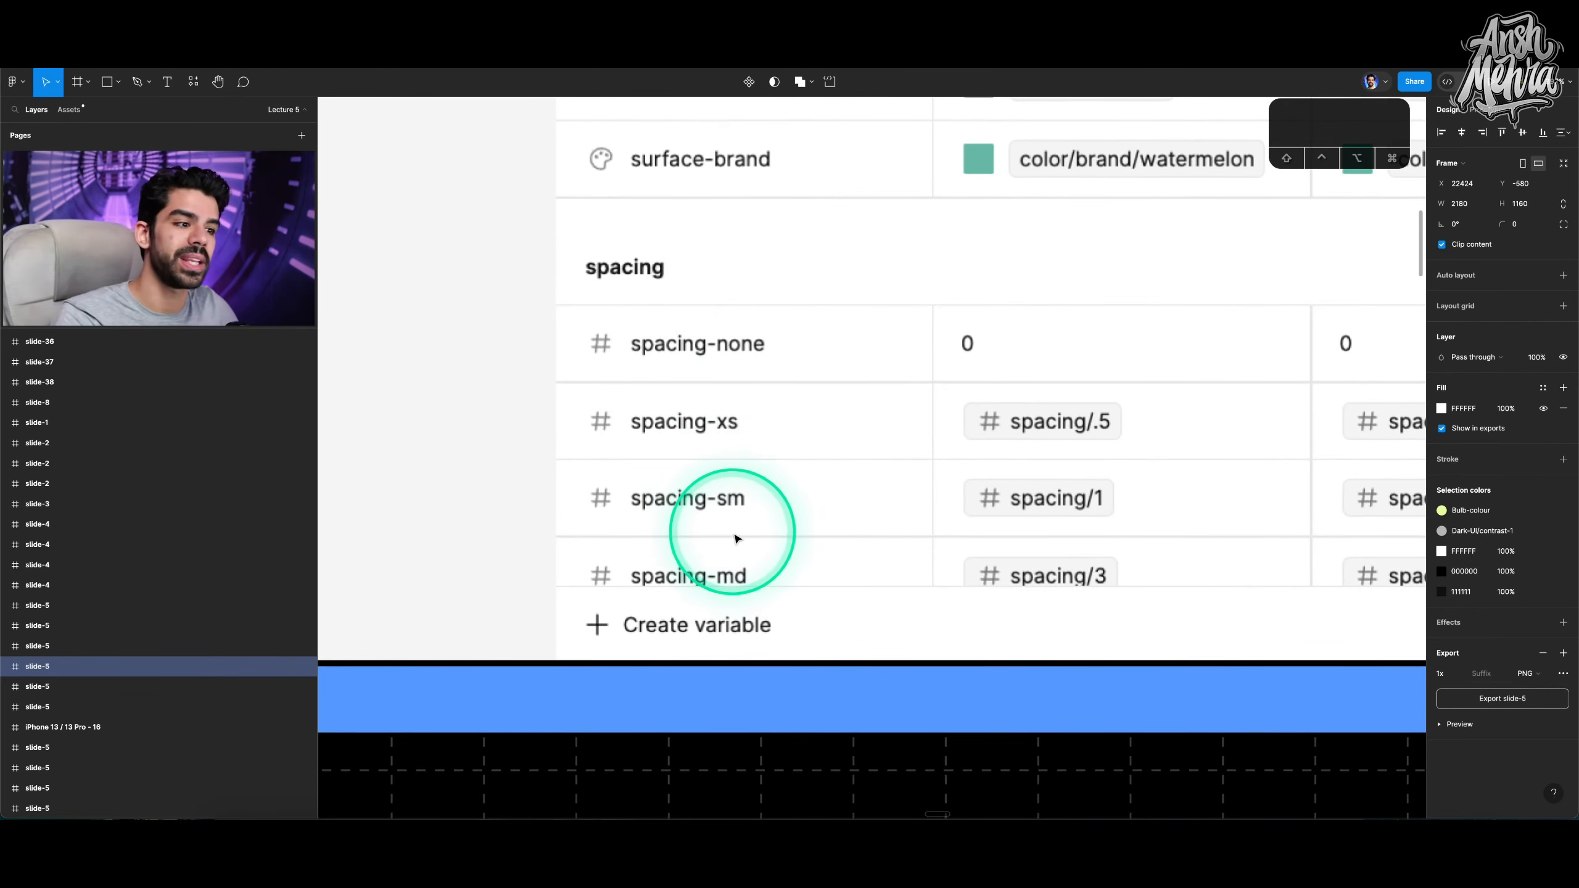
Zoom out from the Collections diagram and zoom to the Styles vs Variables slide to review its points.
{"action": "scroll", "coordinate": [736, 537], "scroll_direction": "down", "scroll_amount": 5}
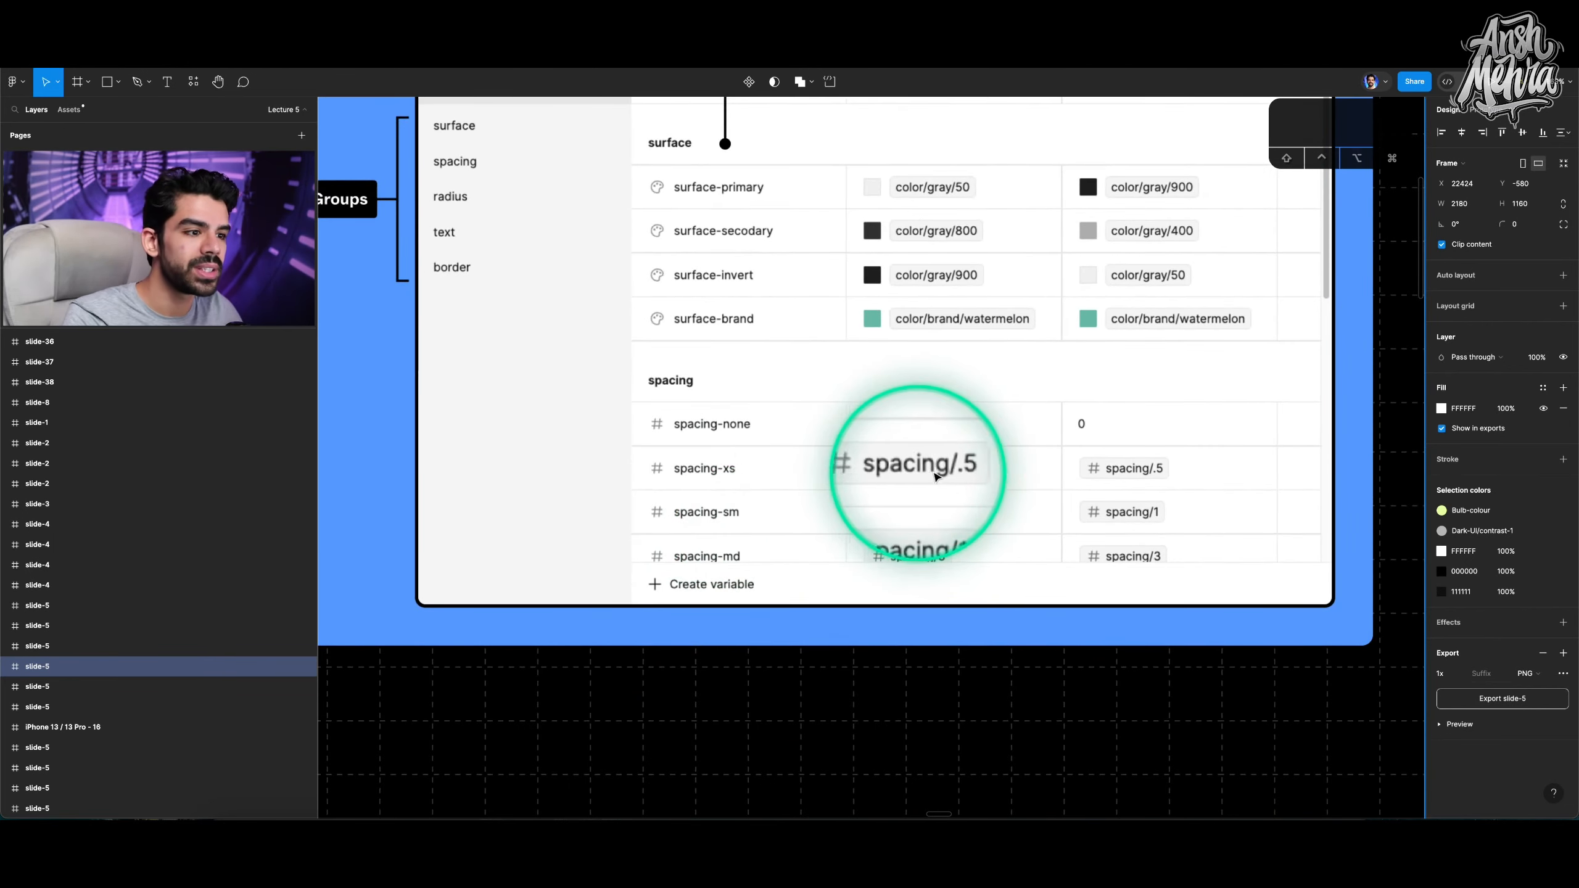
{"action": "scroll", "coordinate": [1085, 472], "scroll_direction": "down", "scroll_amount": 5}
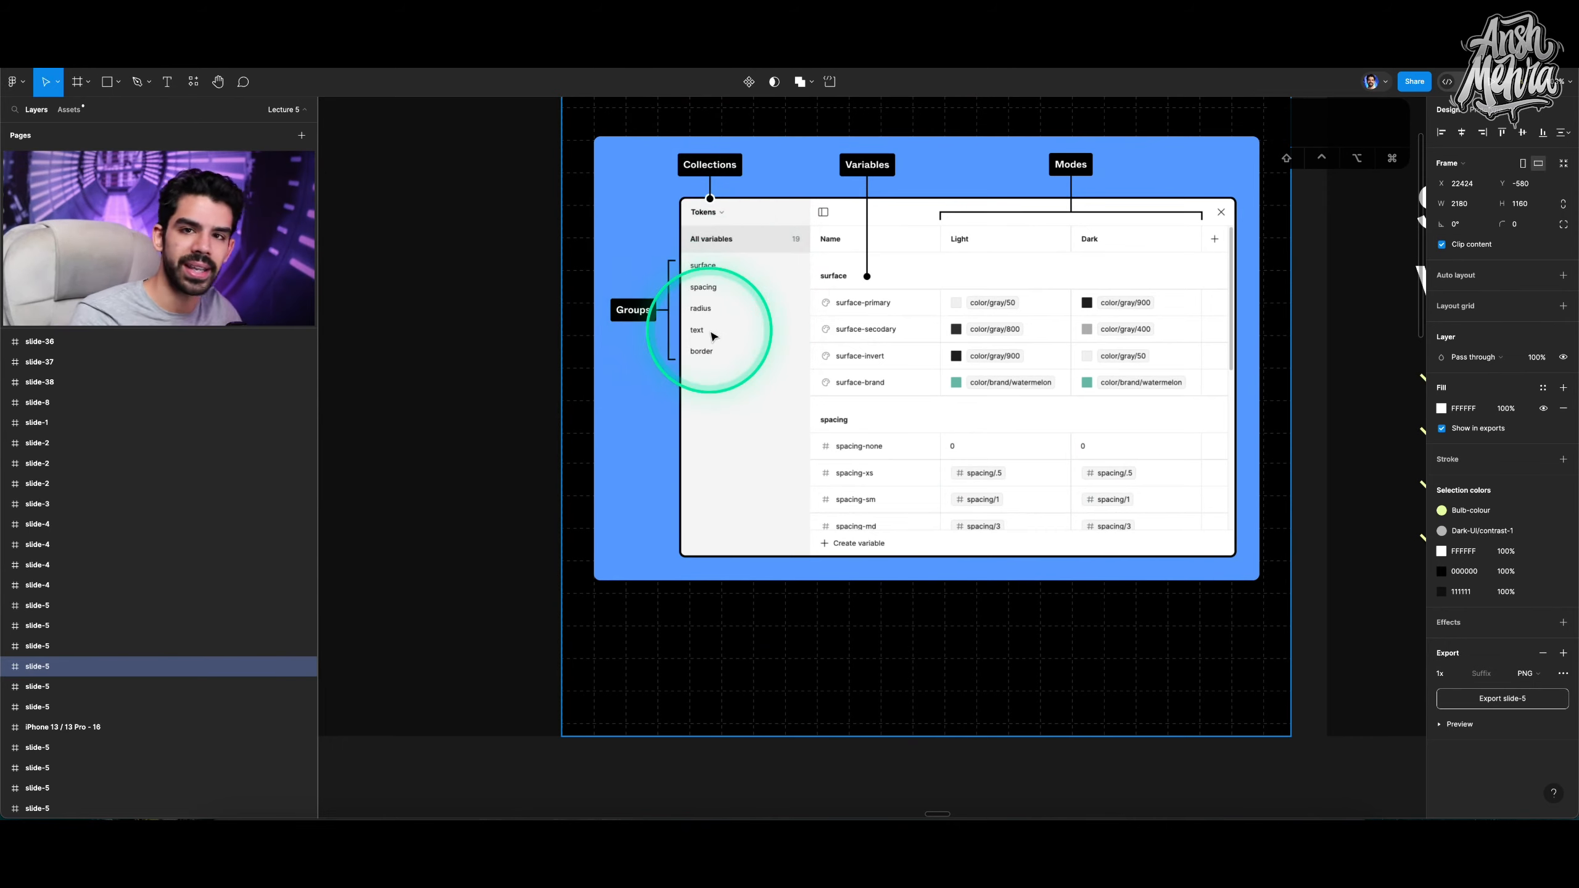
{"action": "scroll", "coordinate": [775, 351], "scroll_direction": "down", "scroll_amount": 3}
{"action": "scroll", "coordinate": [777, 355], "scroll_direction": "down", "scroll_amount": 6}
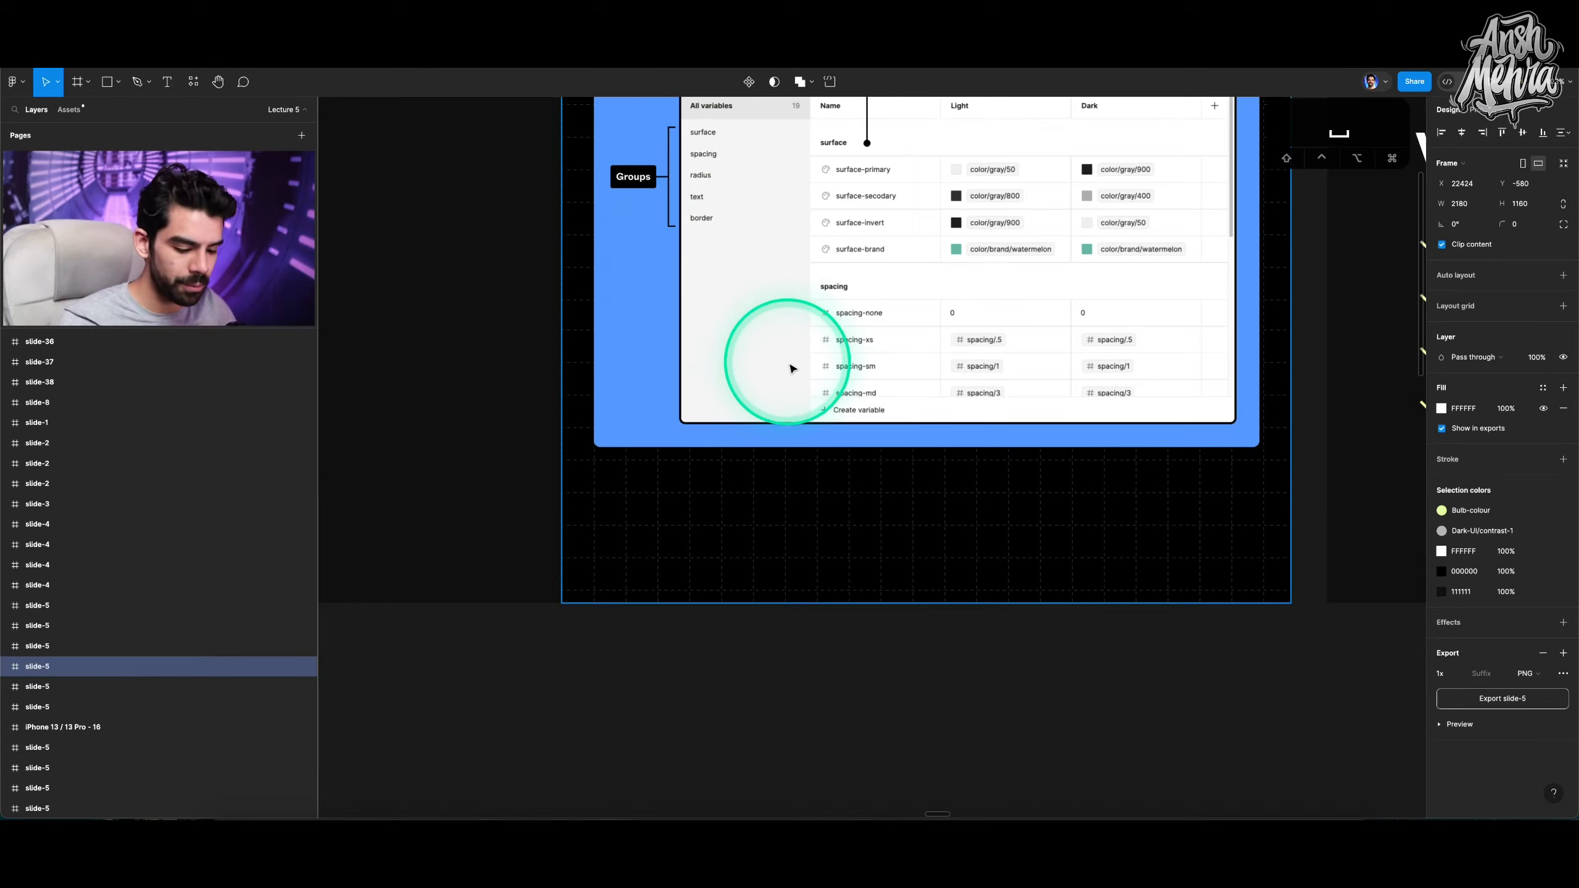
{"action": "scroll", "coordinate": [790, 361], "scroll_direction": "right", "scroll_amount": 5}
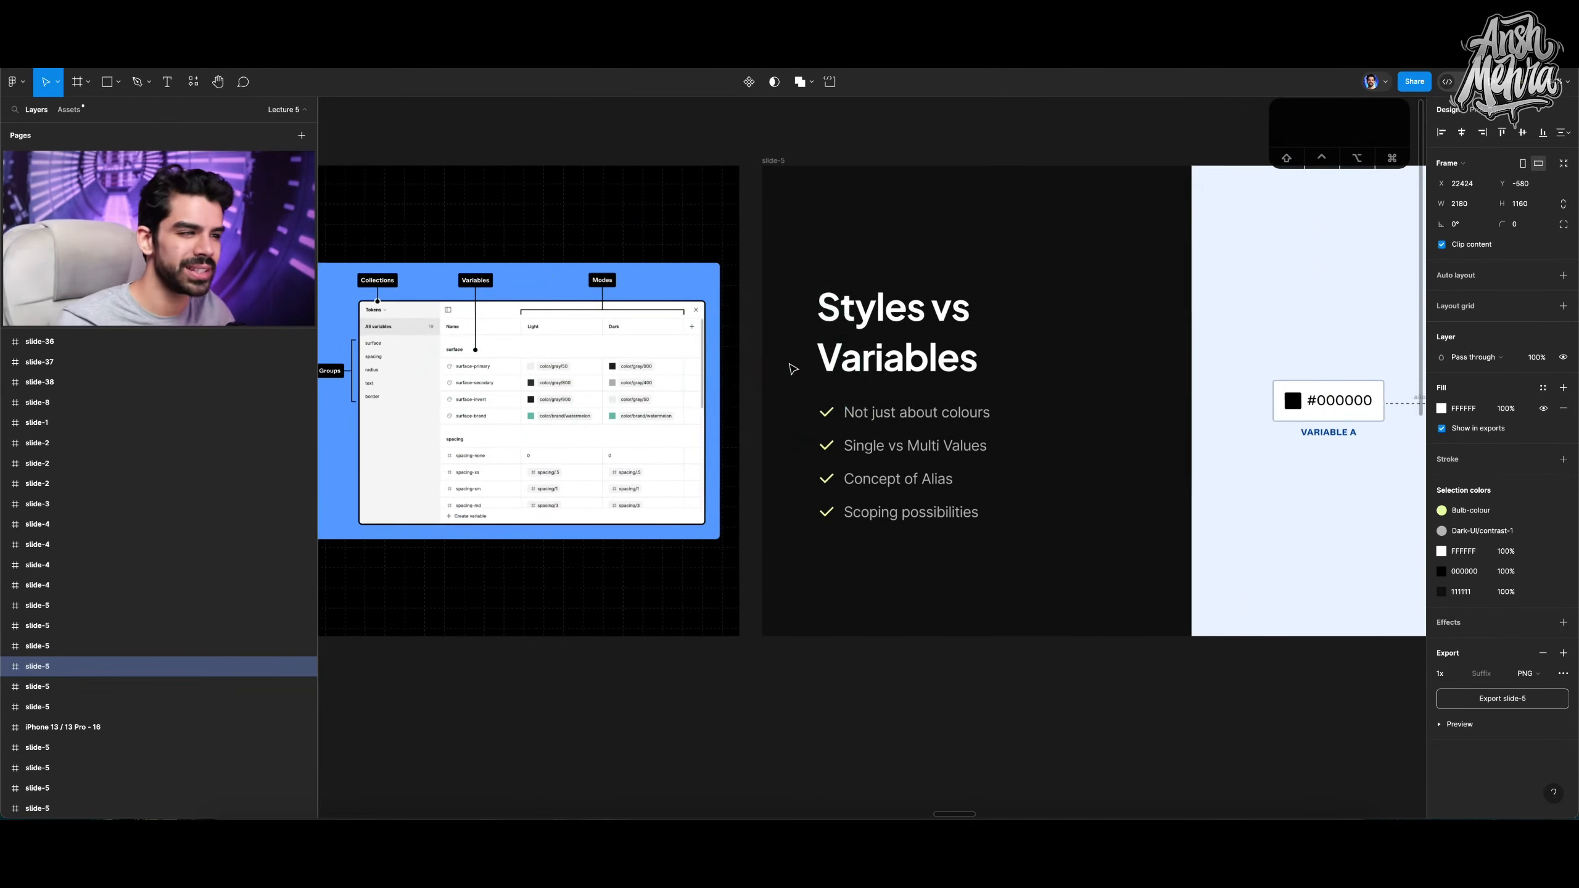
{"action": "left_click", "coordinate": [583, 160]}
{"action": "key", "text": "shift+2"}
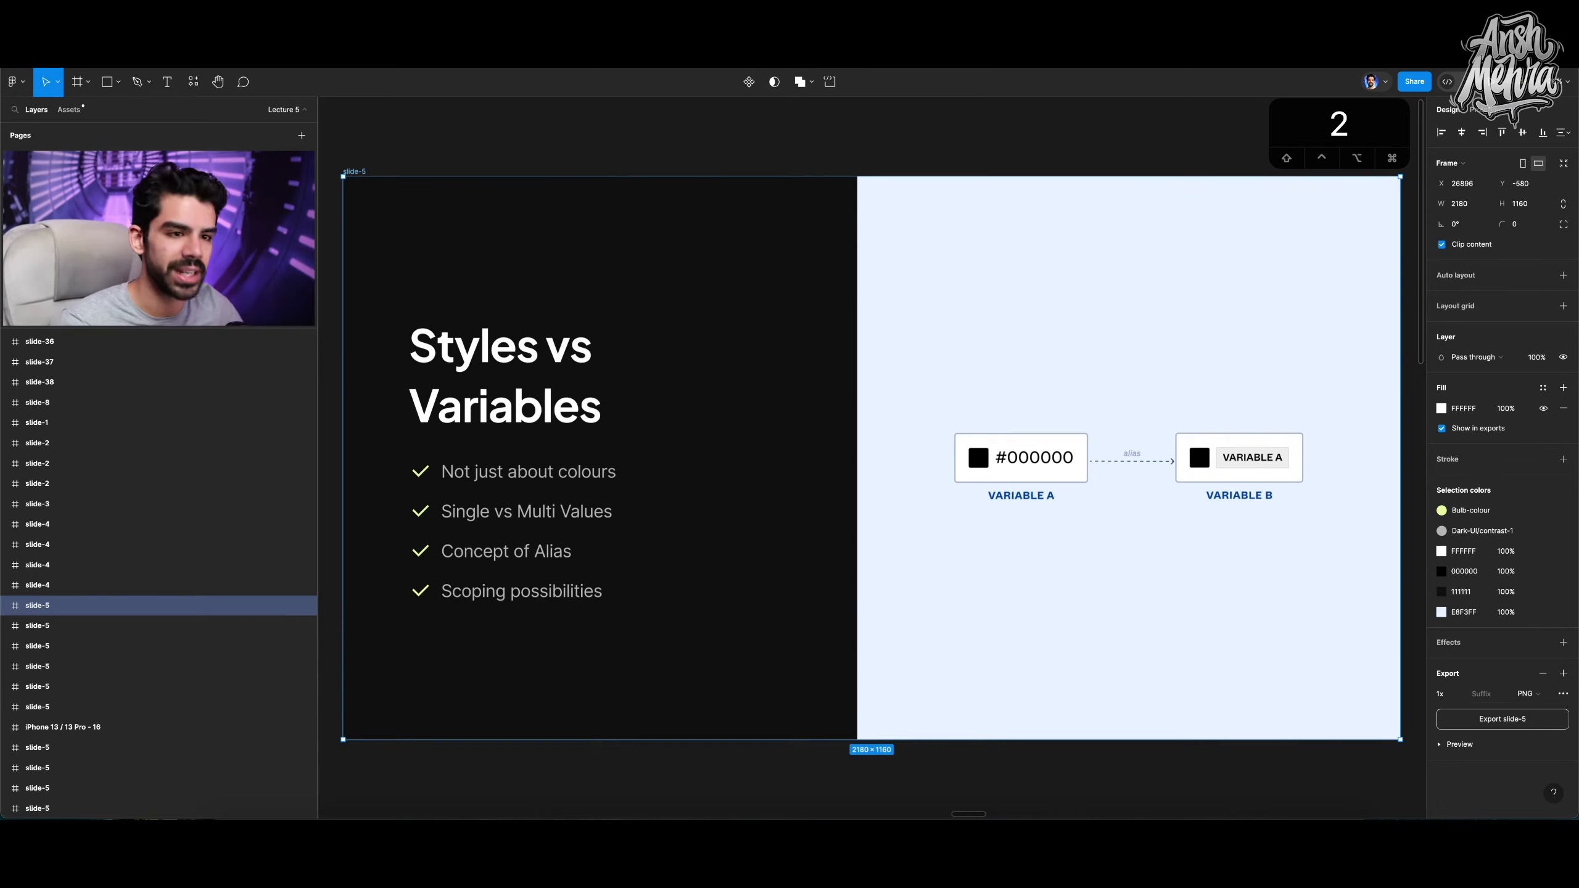
{"action": "left_click", "coordinate": [671, 404]}
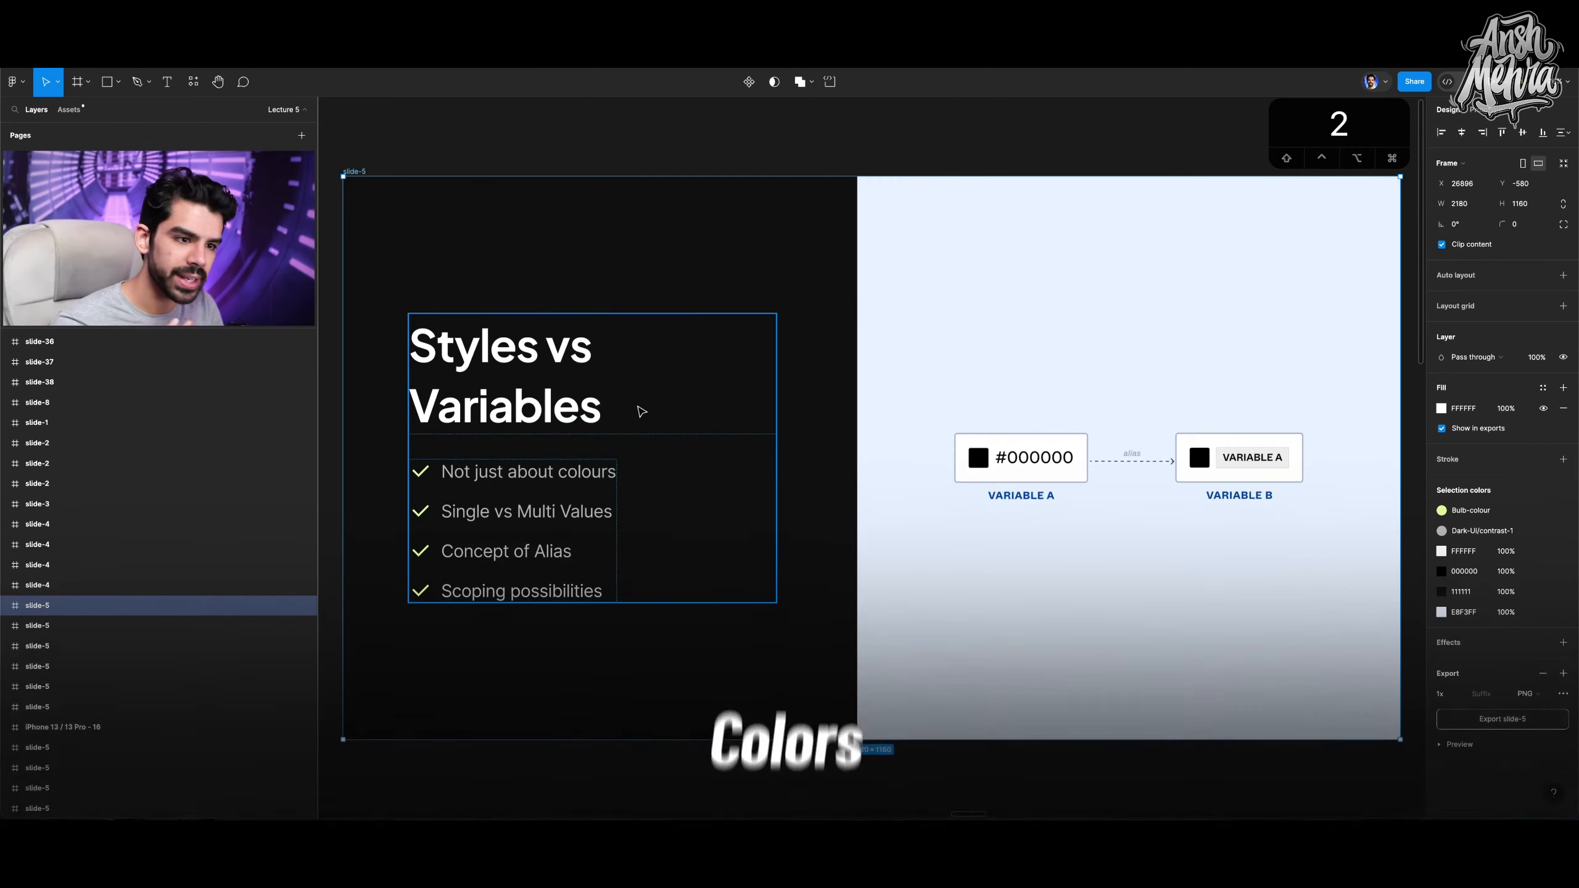
Draw a square rectangle about 344 × 344 below the Styles vs Variables slide.
{"action": "left_click", "coordinate": [1057, 356]}
{"action": "scroll", "coordinate": [1059, 362], "scroll_direction": "down", "scroll_amount": 3}
{"action": "key", "text": "r"}
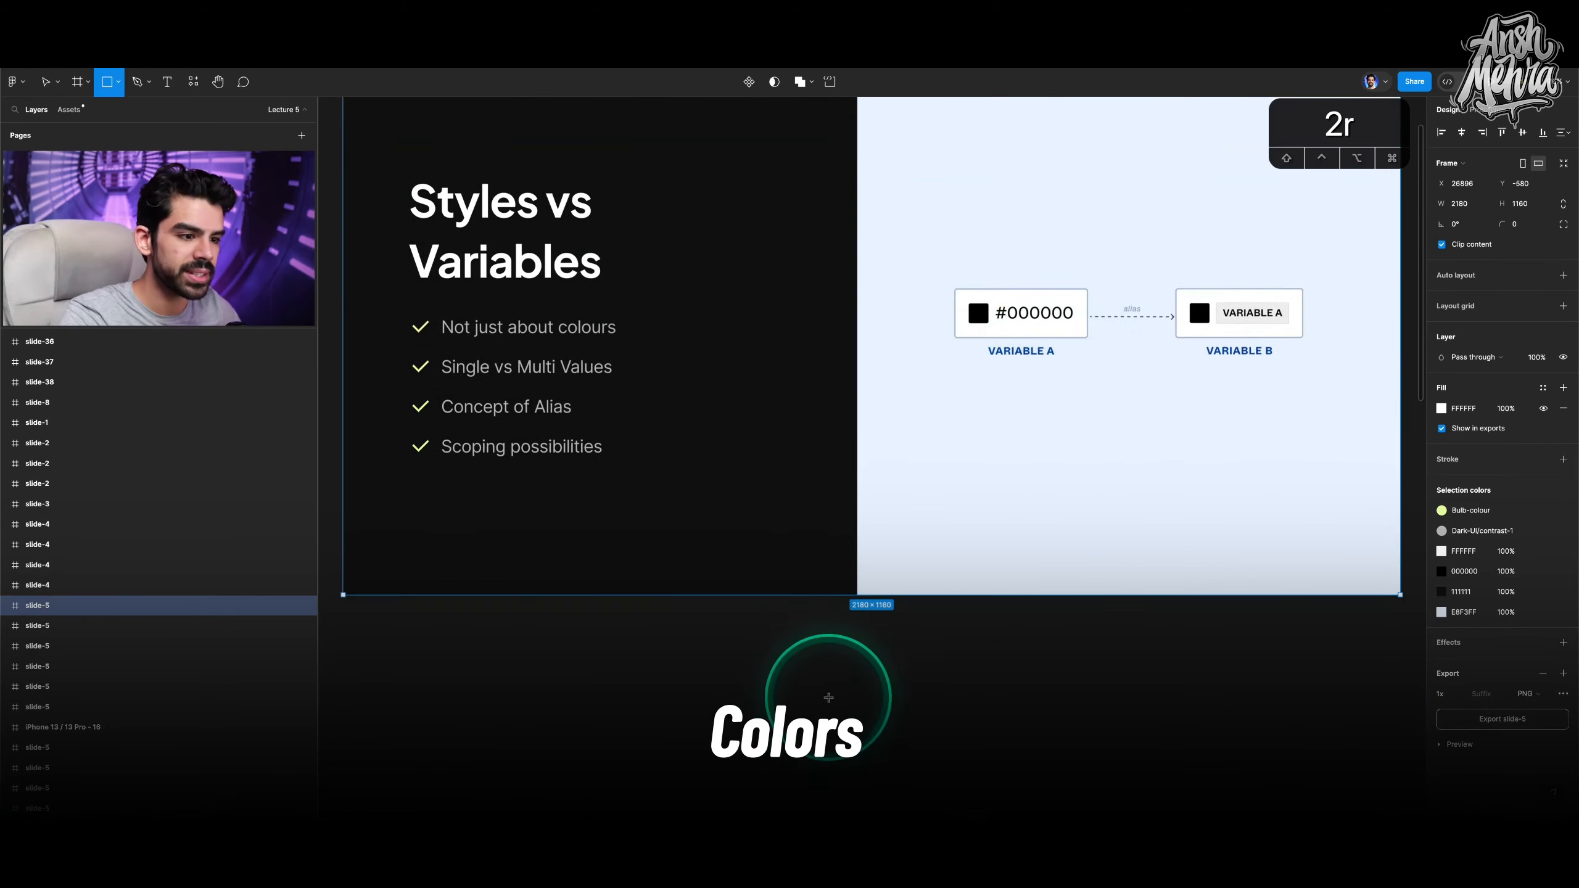
{"action": "scroll", "coordinate": [824, 695], "scroll_direction": "down", "scroll_amount": 3}
{"action": "left_click_drag", "start_coordinate": [770, 539], "coordinate": [938, 681]}
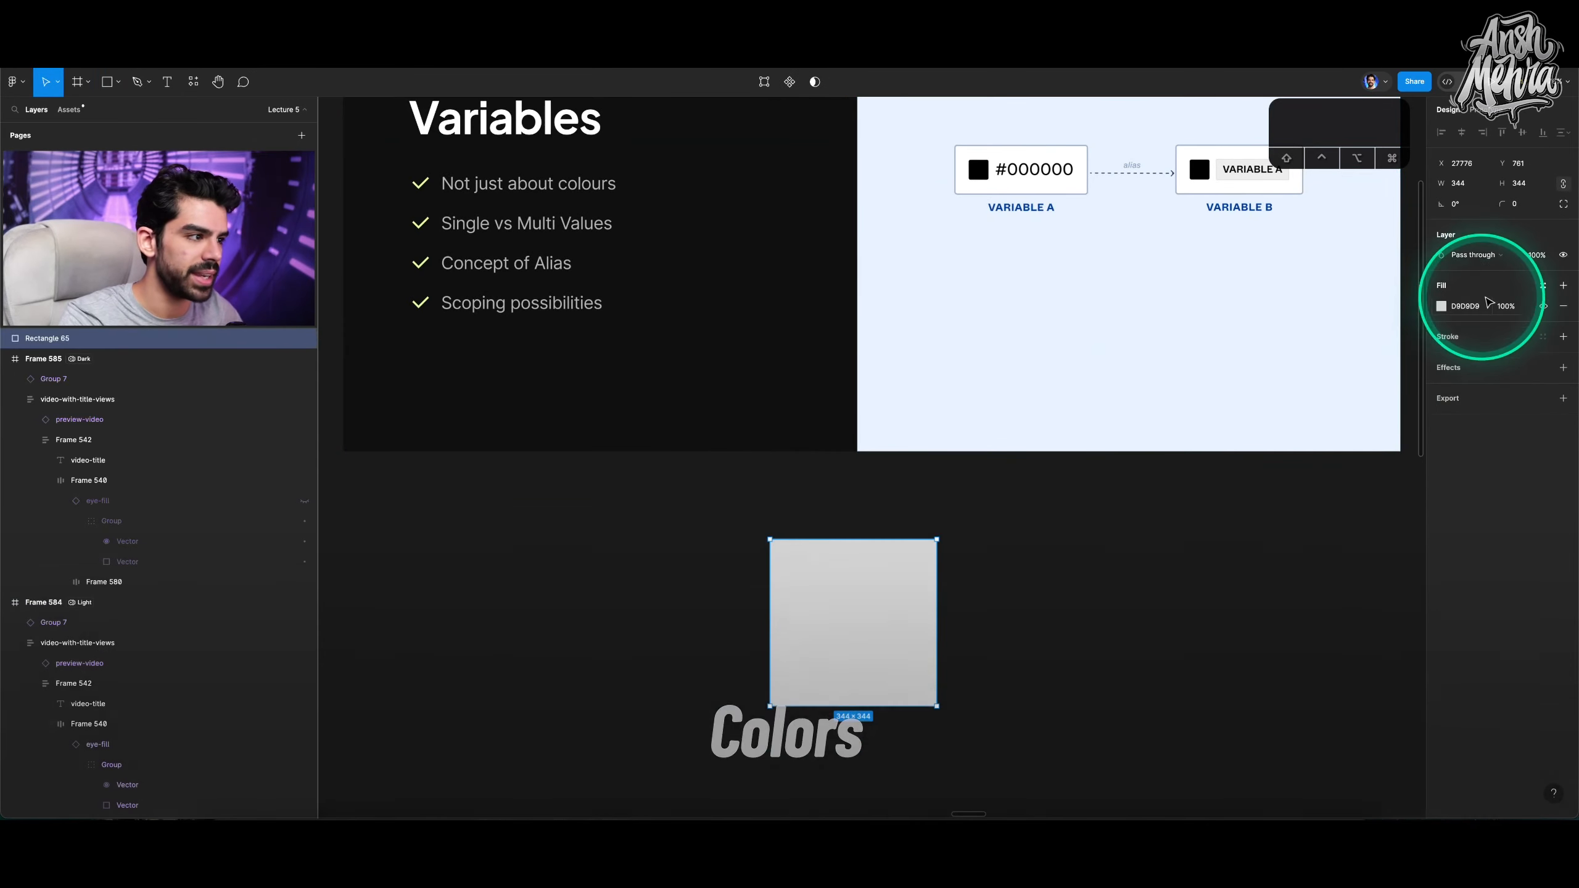
Start a new colour style for the rectangle, add two extra fills and turn the top fill into a linear gradient.
{"action": "left_click", "coordinate": [1542, 286]}
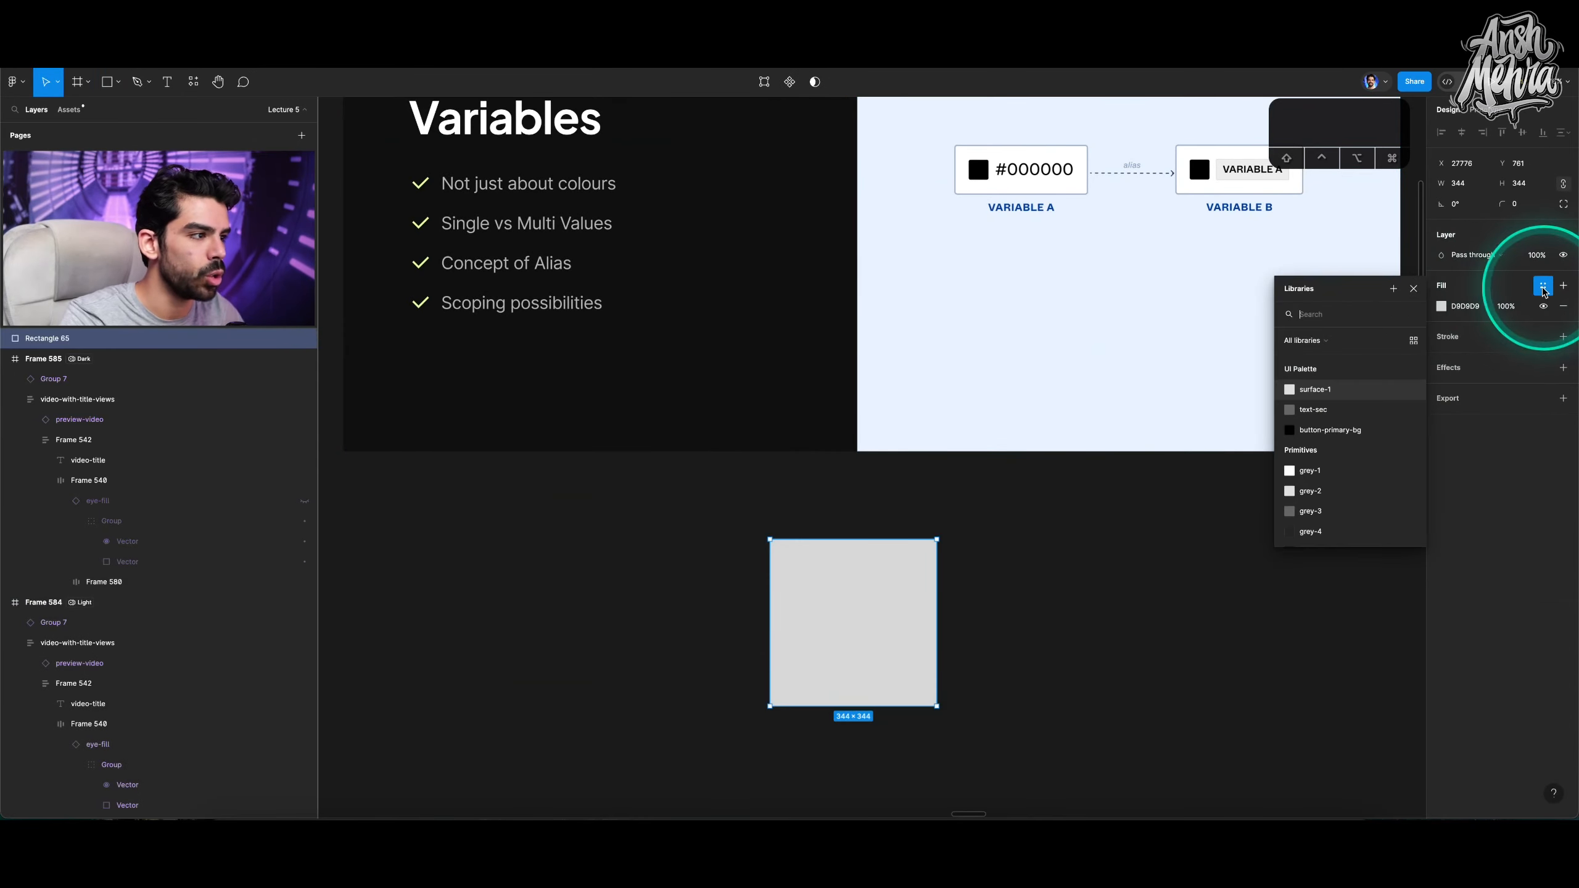
{"action": "left_click", "coordinate": [1393, 289]}
{"action": "left_click", "coordinate": [1101, 289]}
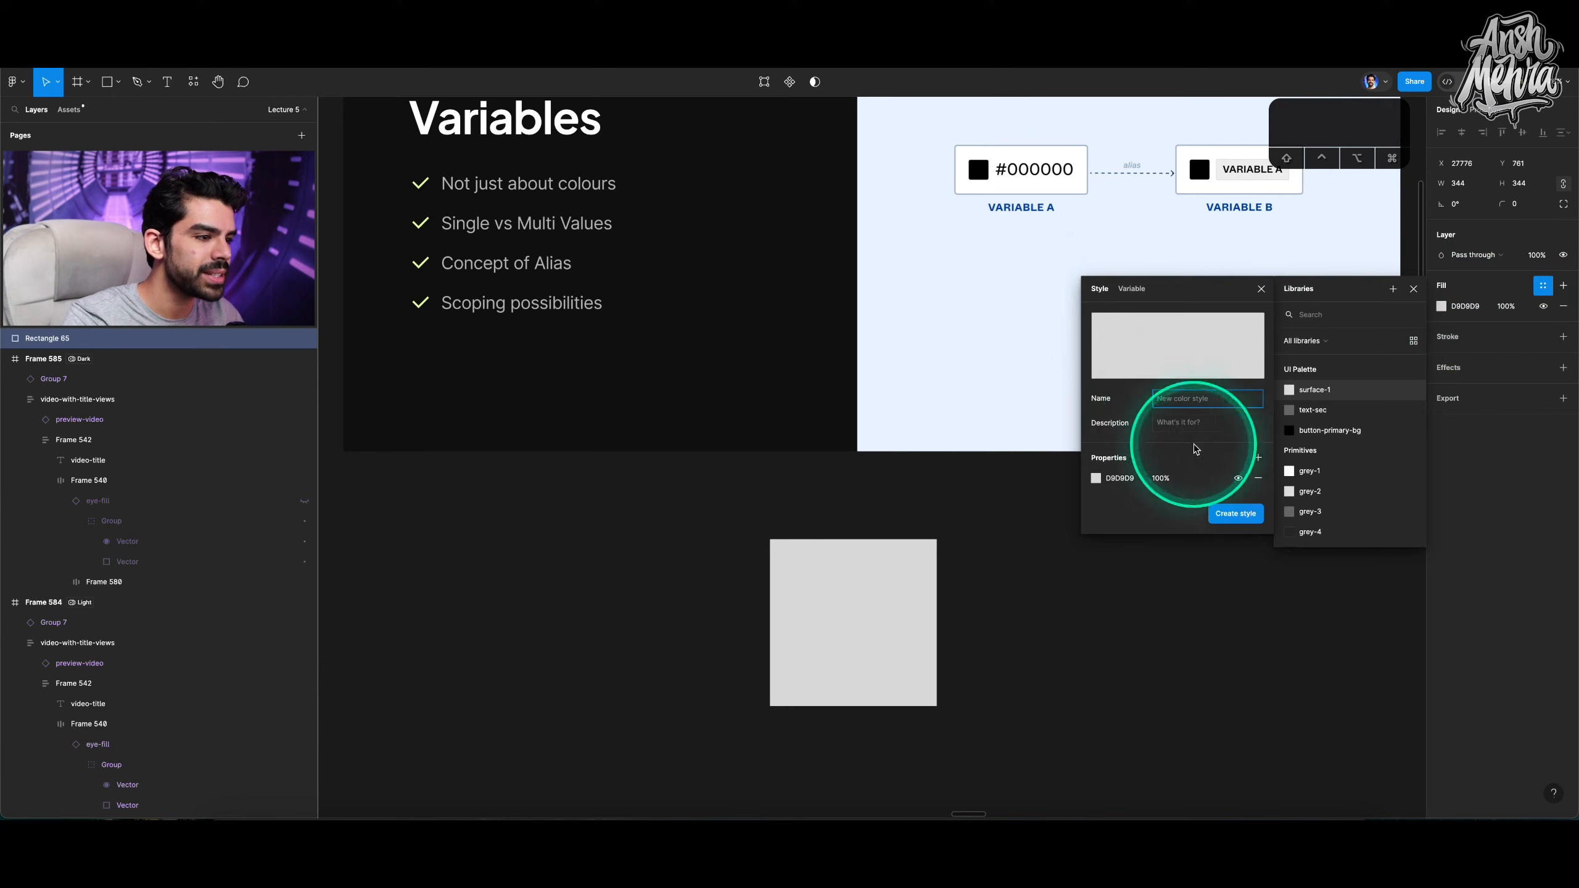
{"action": "left_click", "coordinate": [1258, 458]}
{"action": "left_click", "coordinate": [1259, 457]}
{"action": "left_click", "coordinate": [1099, 477]}
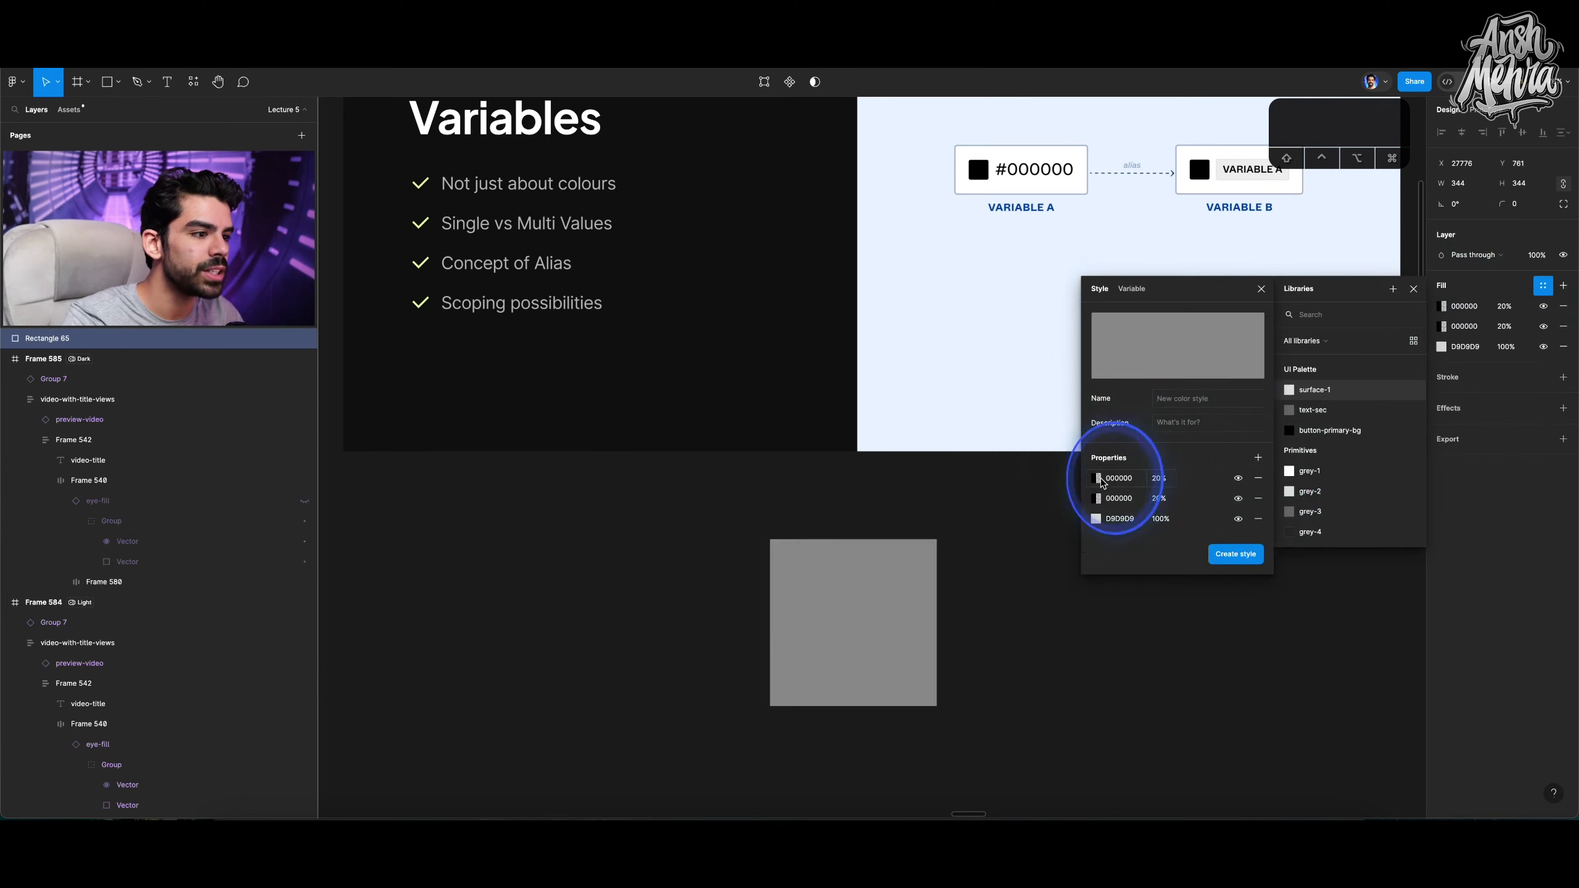
{"action": "left_click", "coordinate": [959, 477]}
{"action": "left_click_drag", "start_coordinate": [1010, 561], "coordinate": [1080, 491]}
{"action": "left_click", "coordinate": [1045, 658]}
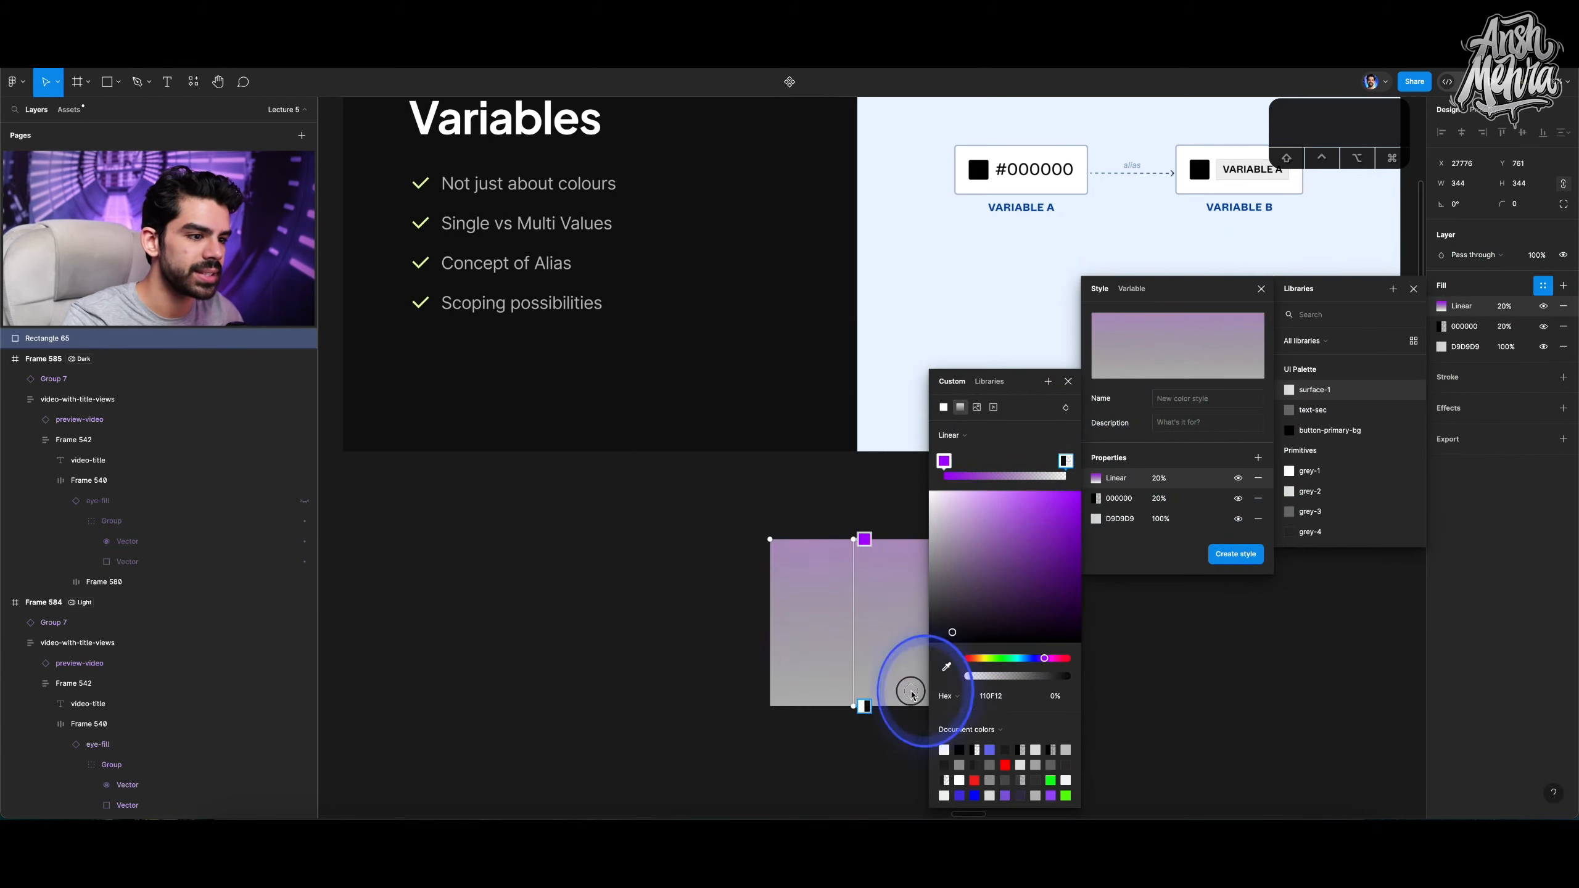
{"action": "left_click", "coordinate": [1077, 368]}
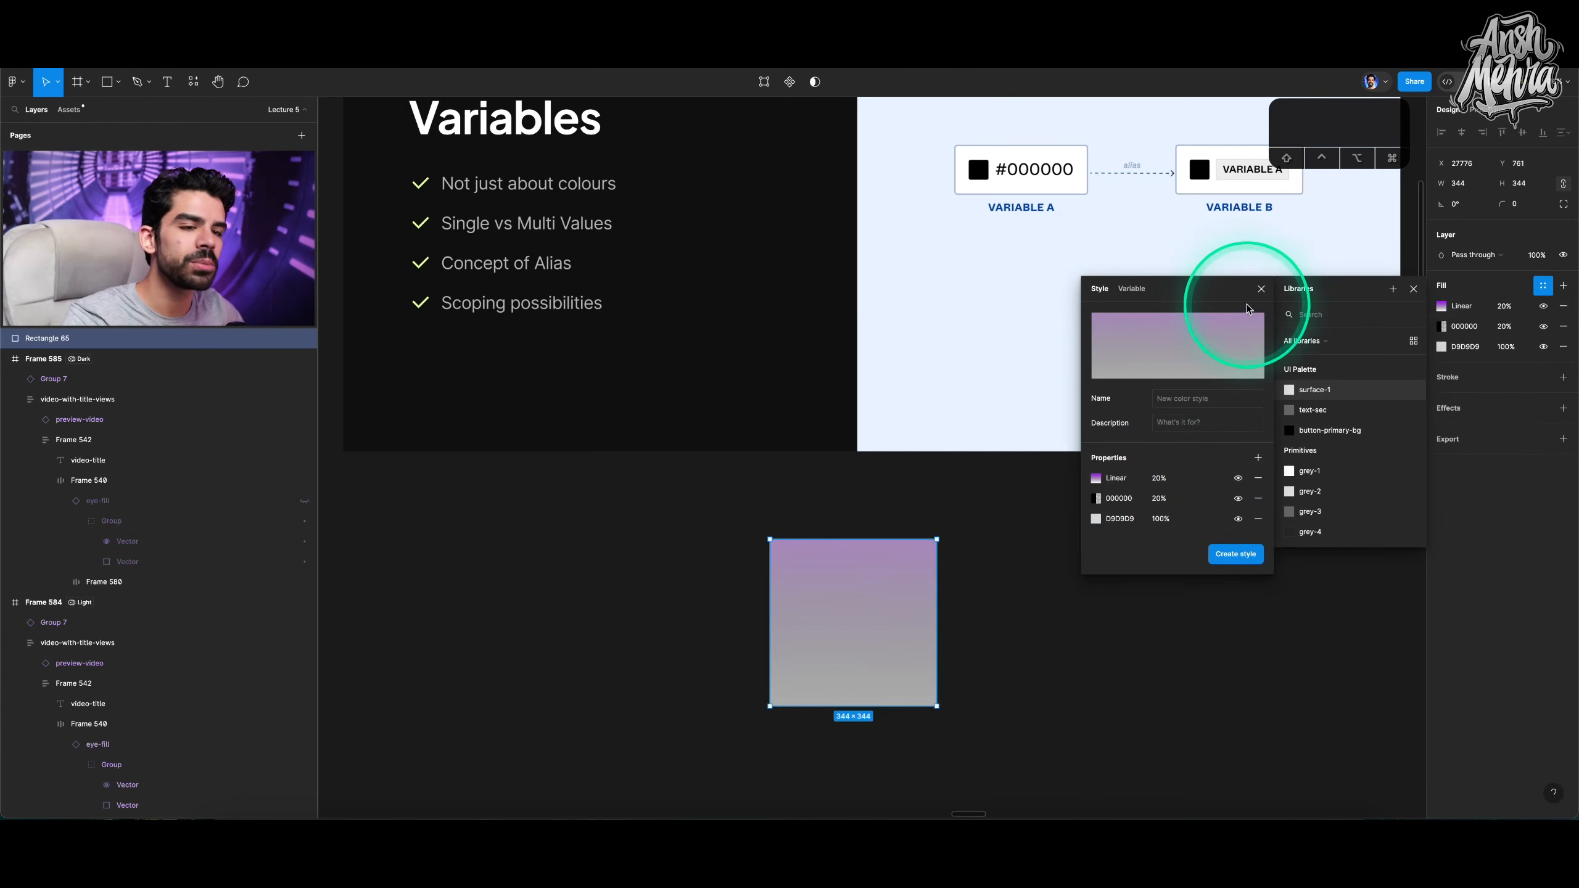
{"action": "scroll", "coordinate": [936, 337], "scroll_direction": "up", "scroll_amount": 1}
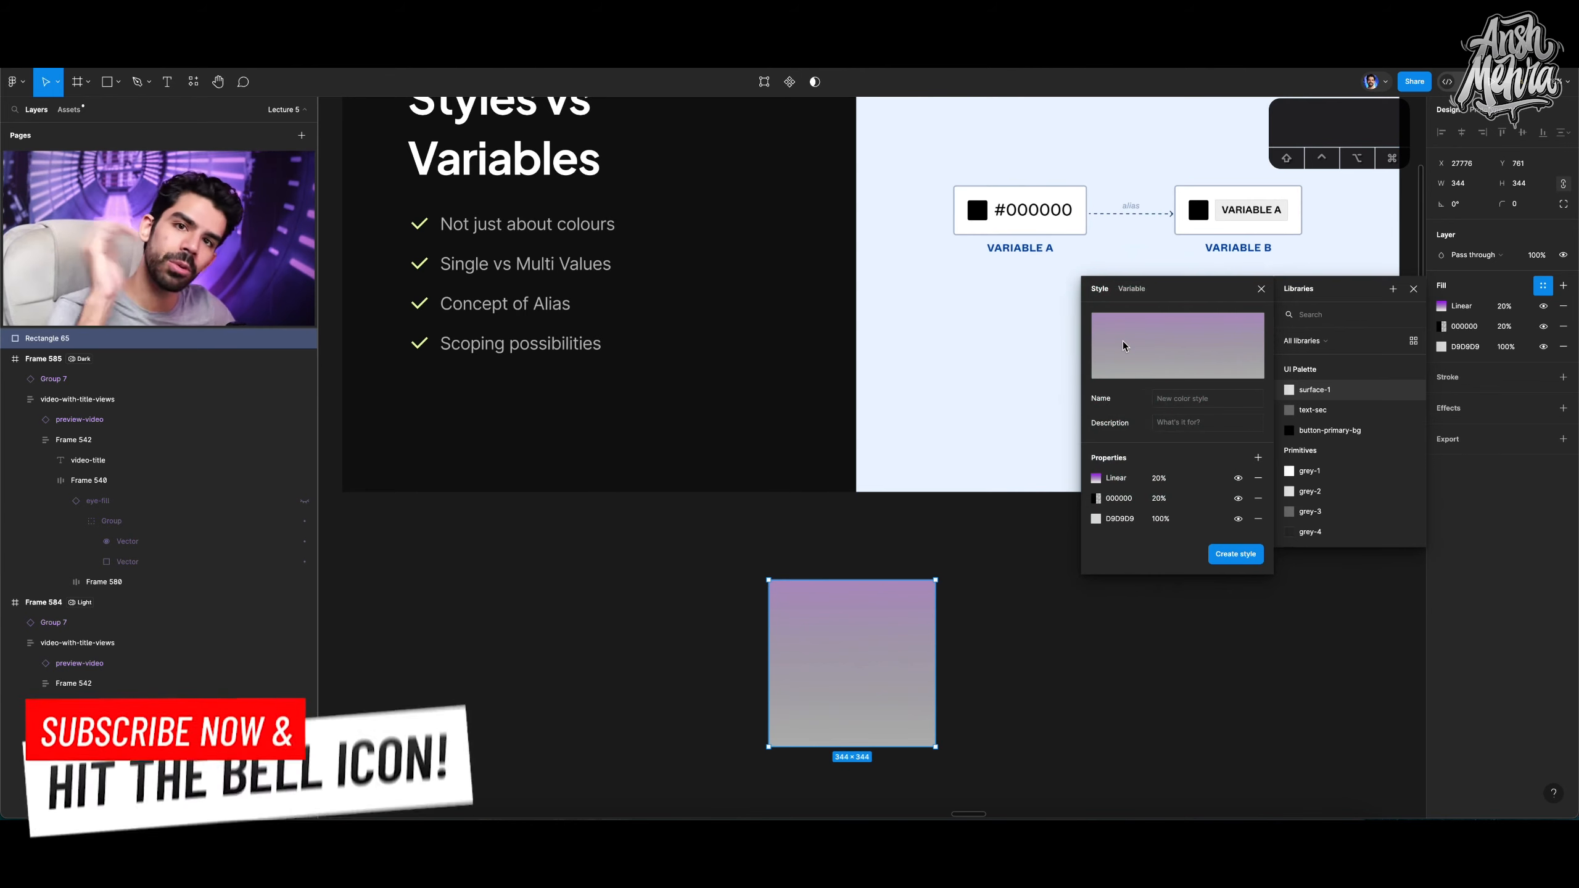
{"action": "left_click", "coordinate": [1413, 288]}
Delete the demo rectangle.
{"action": "mouse_move", "coordinate": [934, 593]}
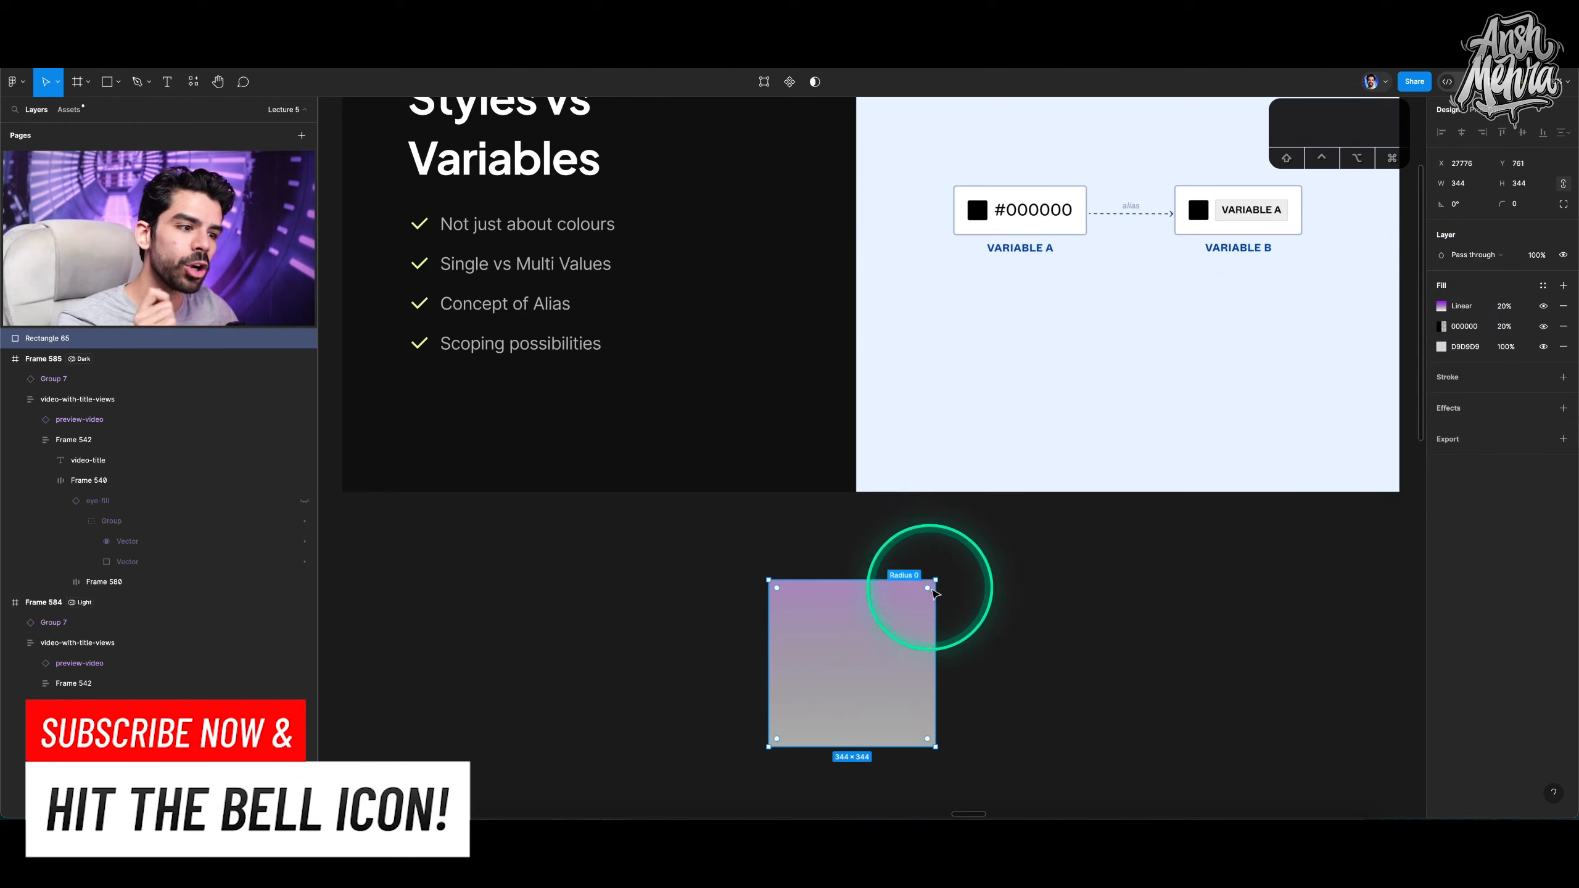
{"action": "key", "text": "BackSpace"}
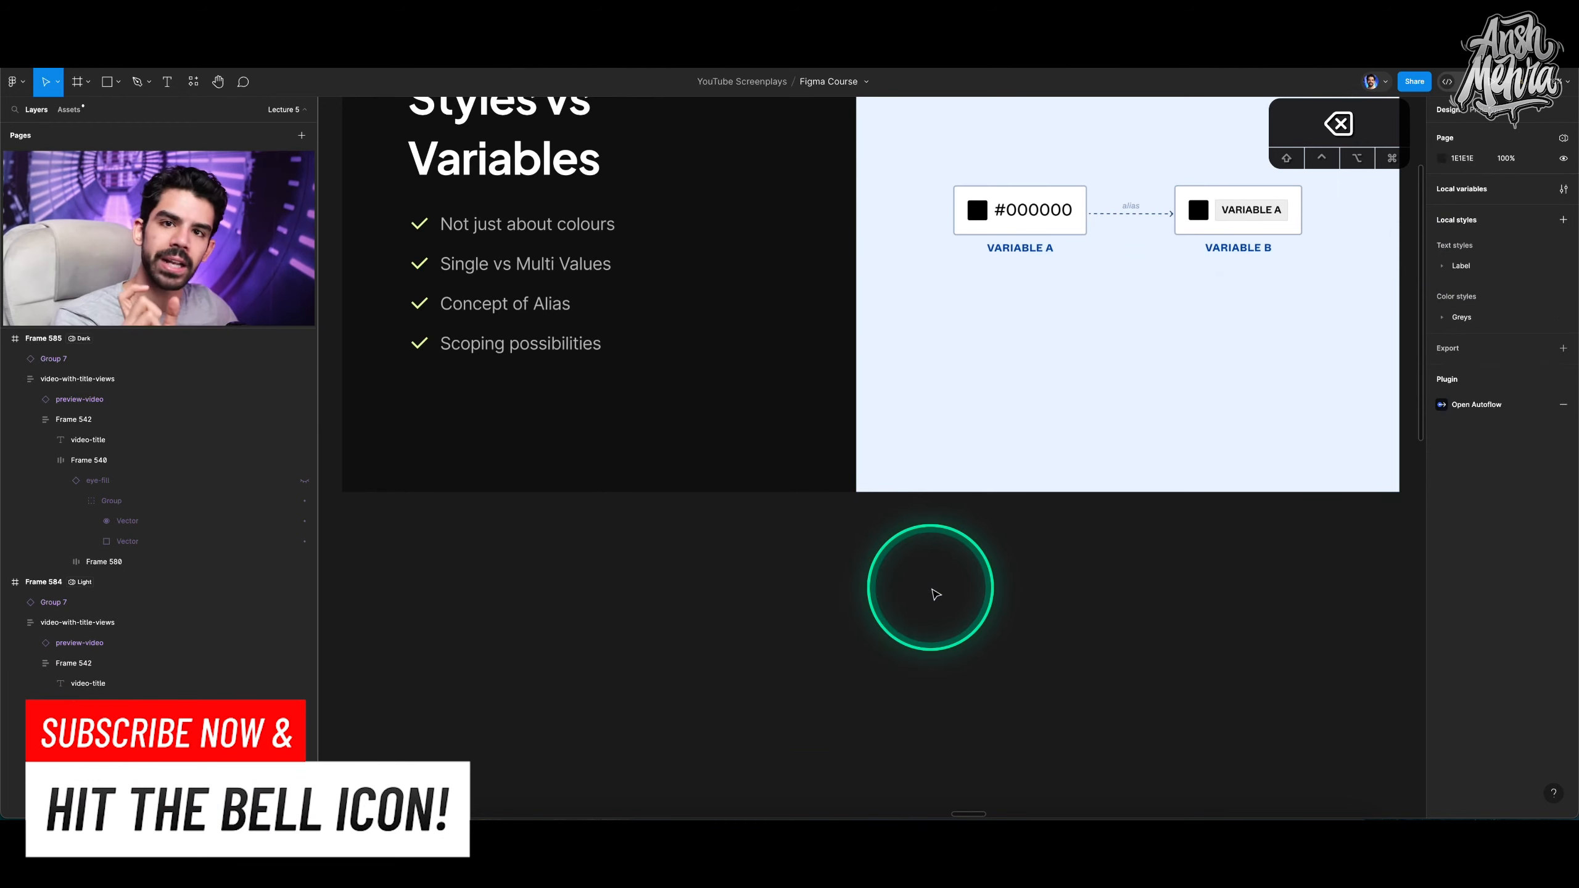
Advance through the following slides to the Add Views and Delete views demo slide.
{"action": "scroll", "coordinate": [935, 593], "scroll_direction": "up", "scroll_amount": 5}
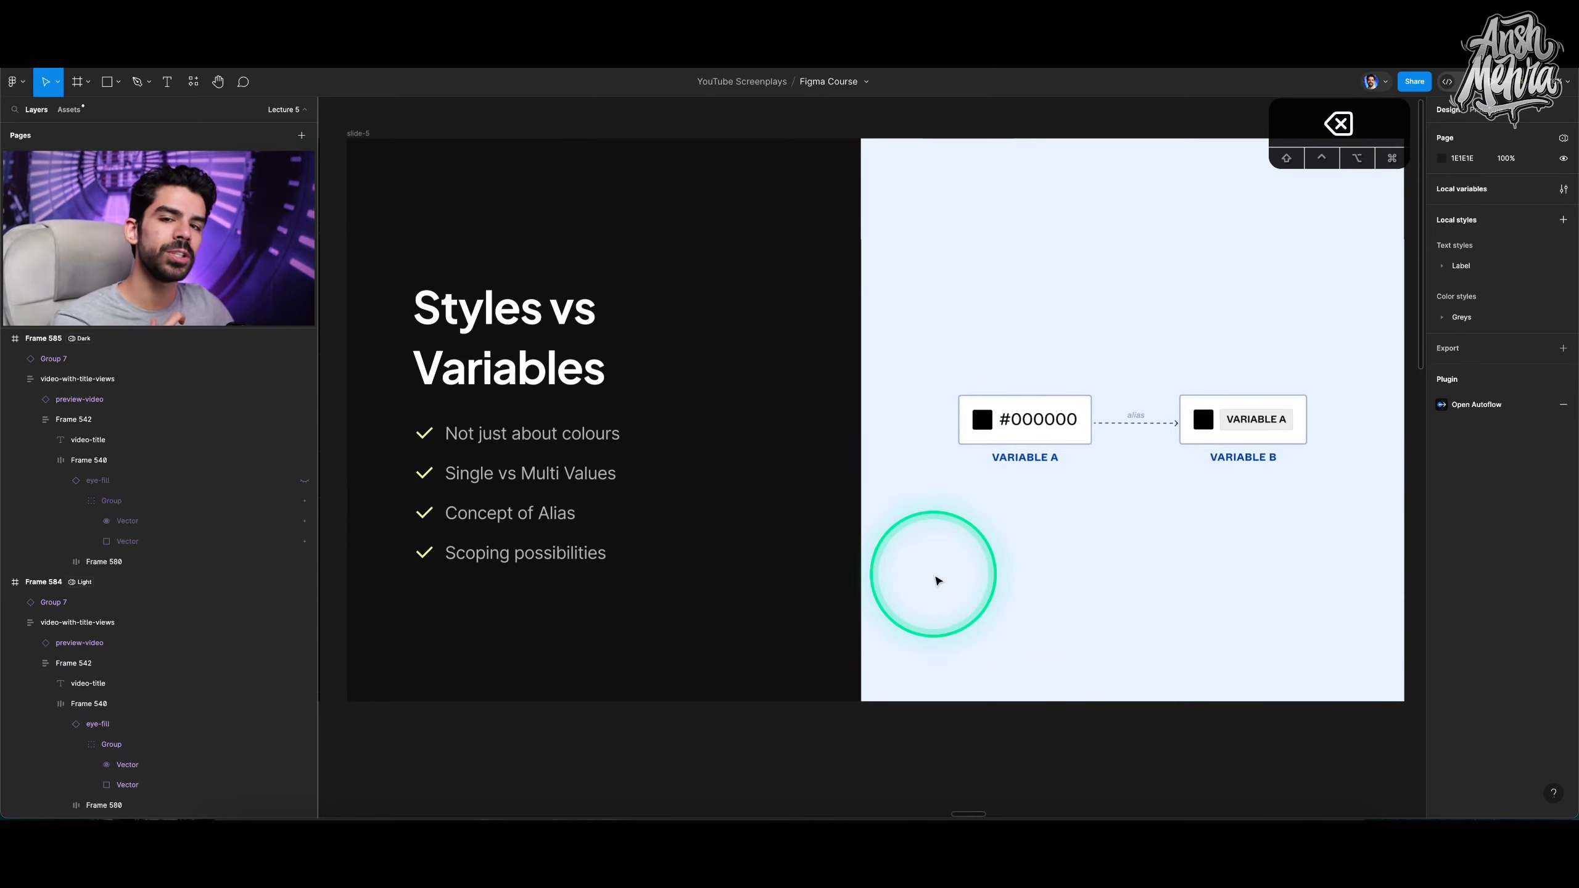
{"action": "left_click", "coordinate": [957, 567]}
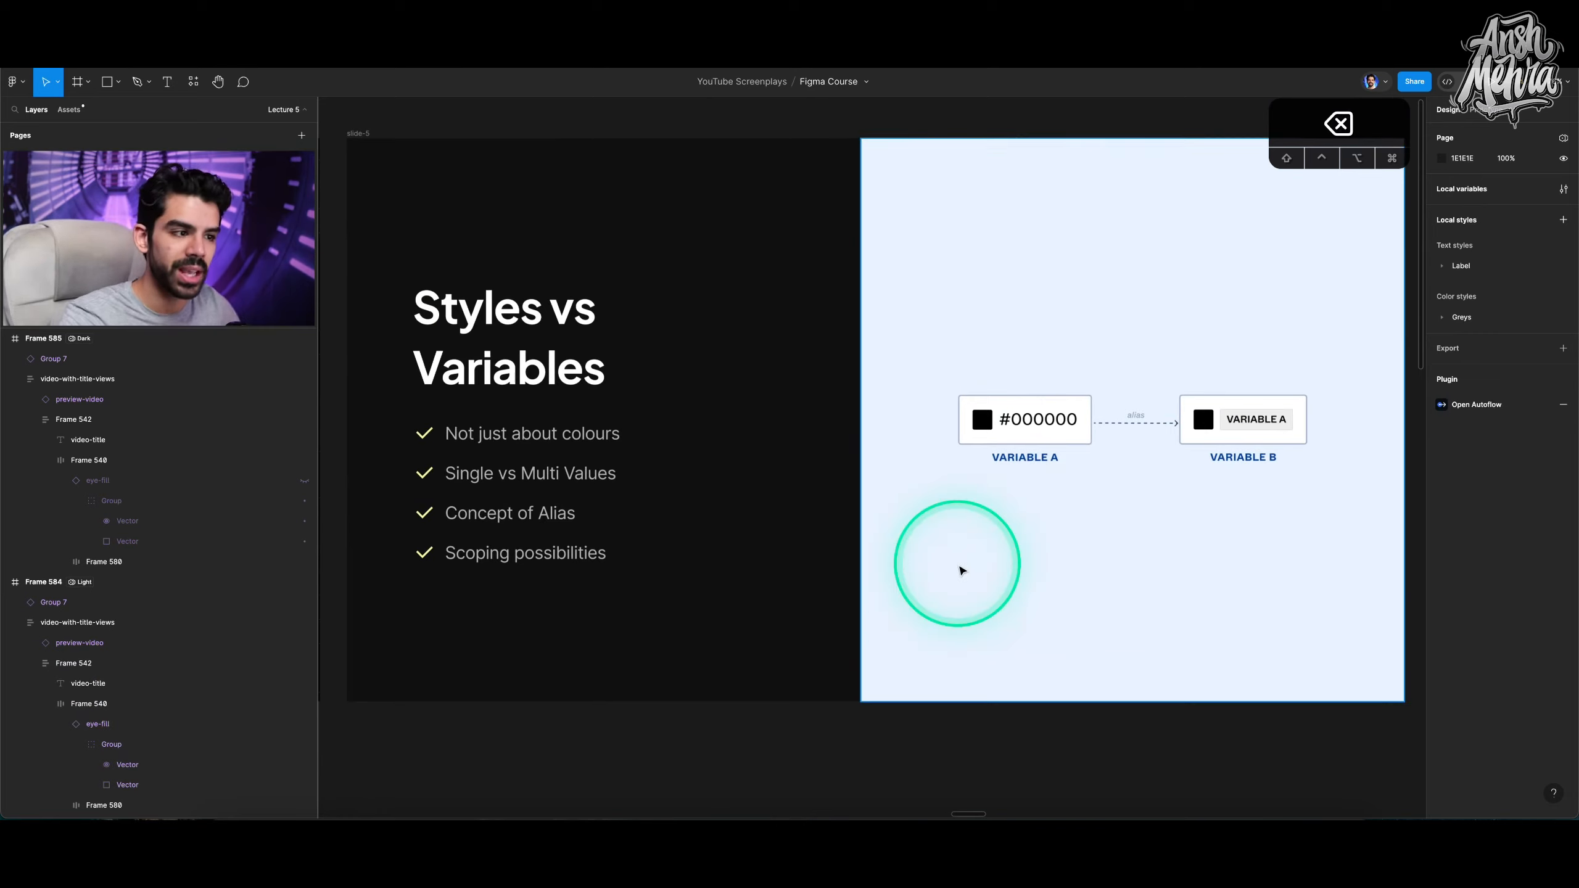
{"action": "left_click", "coordinate": [554, 526]}
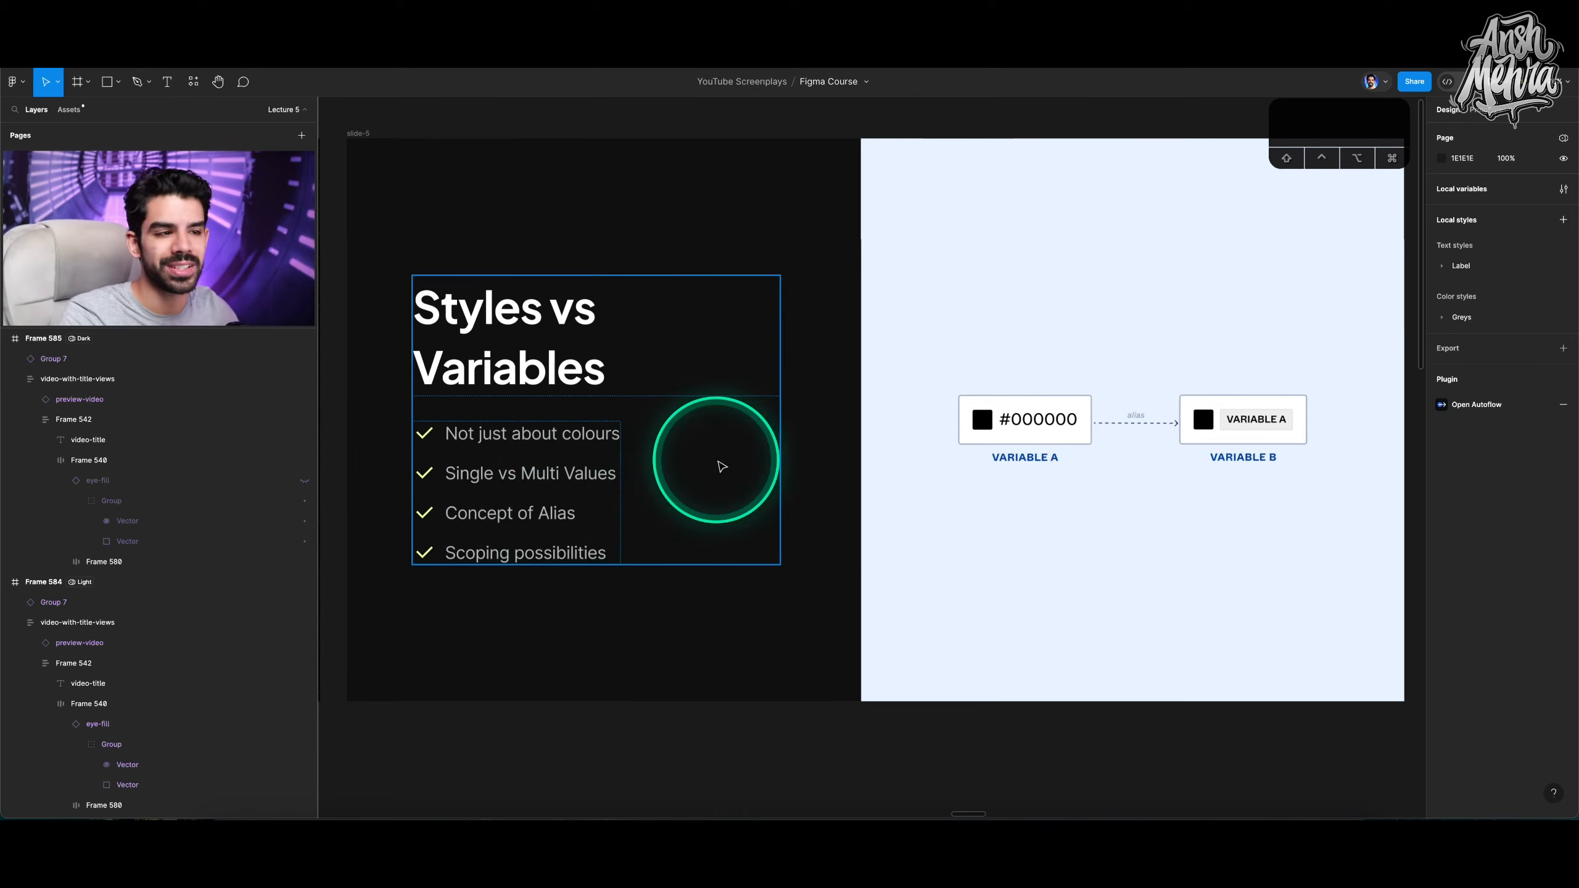
{"action": "key", "text": "Escape"}
{"action": "left_click", "coordinate": [352, 140]}
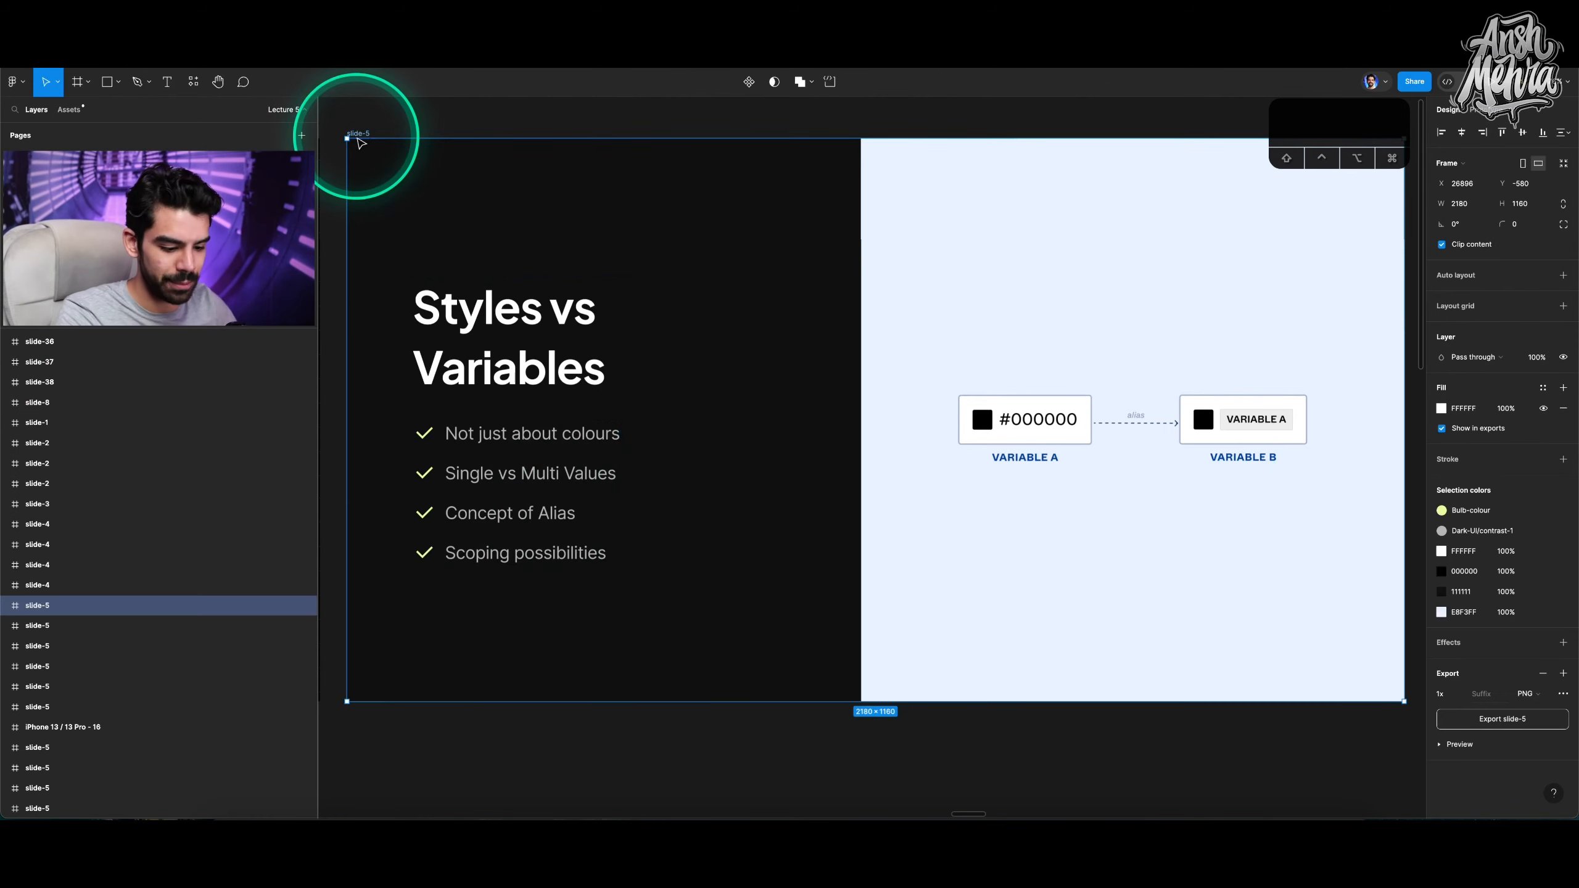
{"action": "key", "text": "shift+2"}
{"action": "key", "text": "n"}
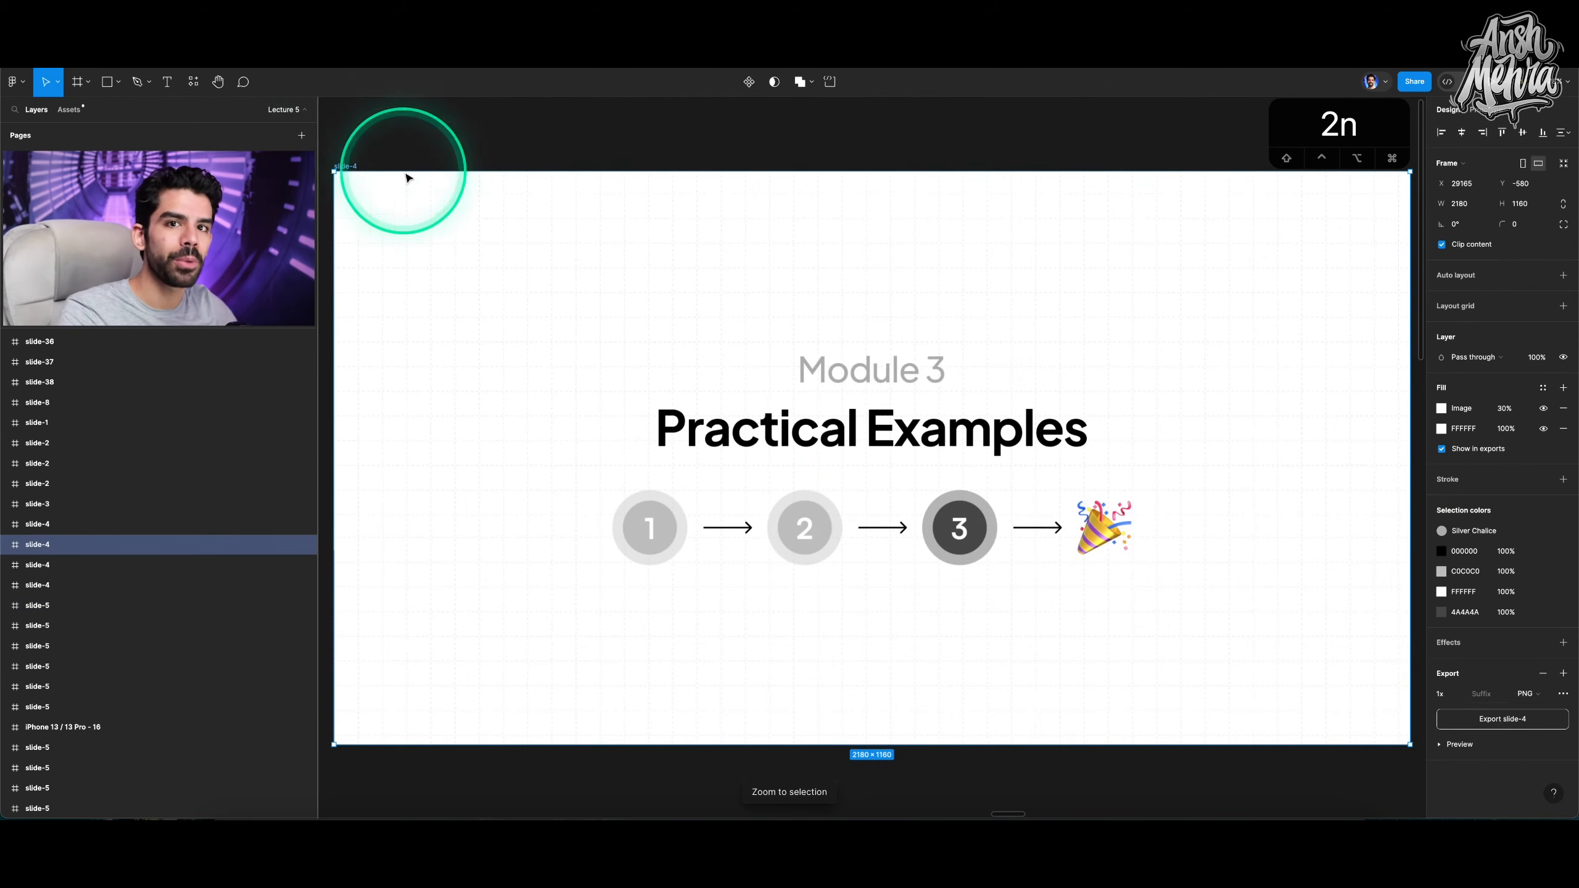
{"action": "scroll", "coordinate": [596, 283], "scroll_direction": "down", "scroll_amount": 3}
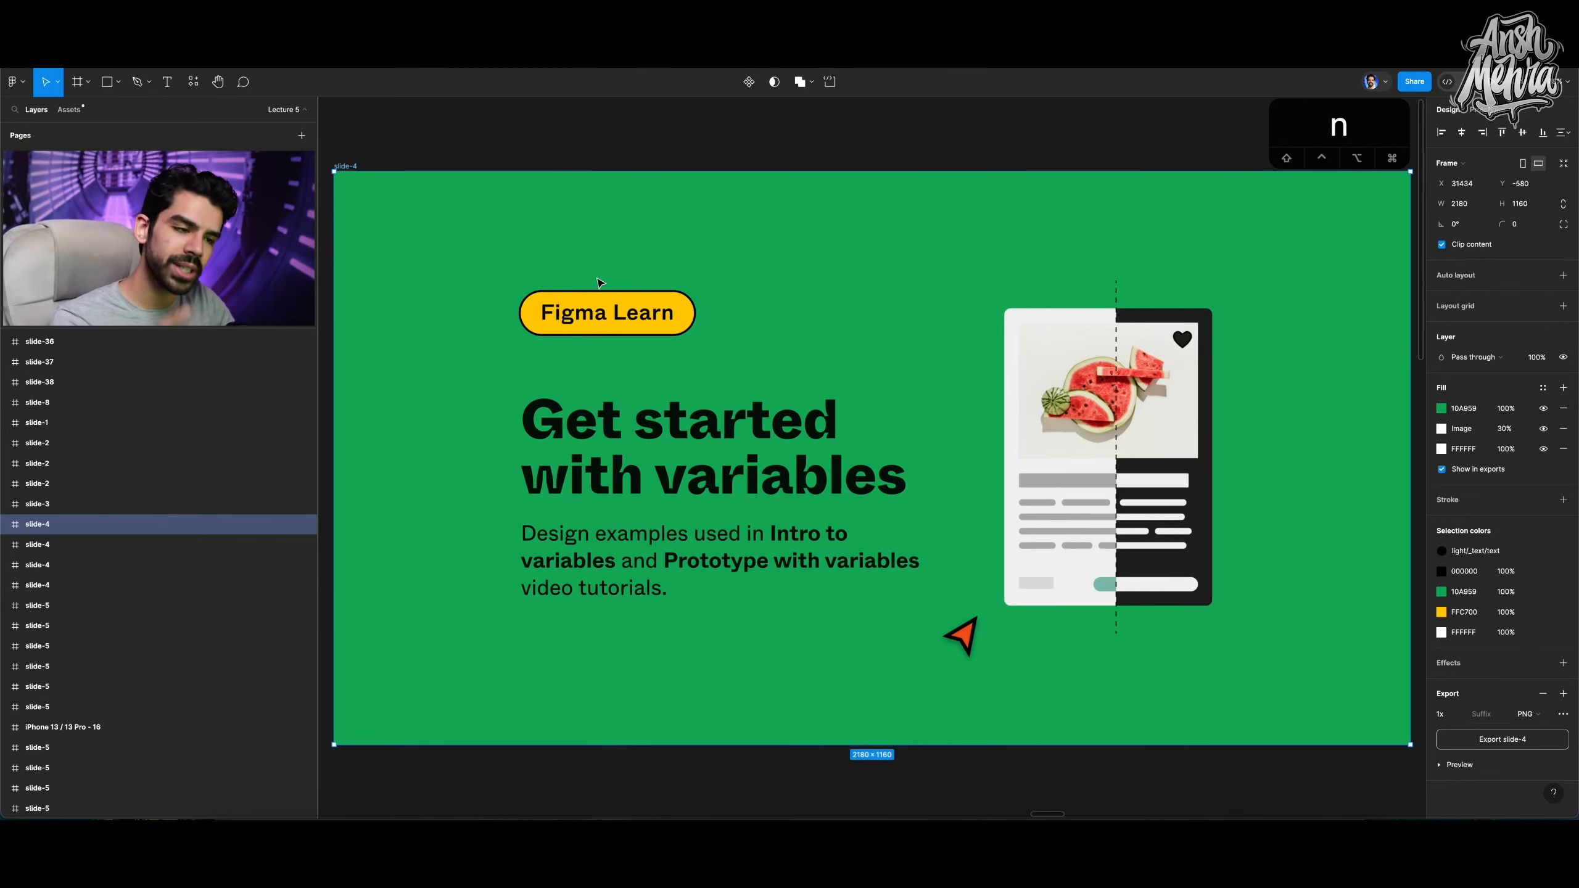
{"action": "key", "text": "n"}
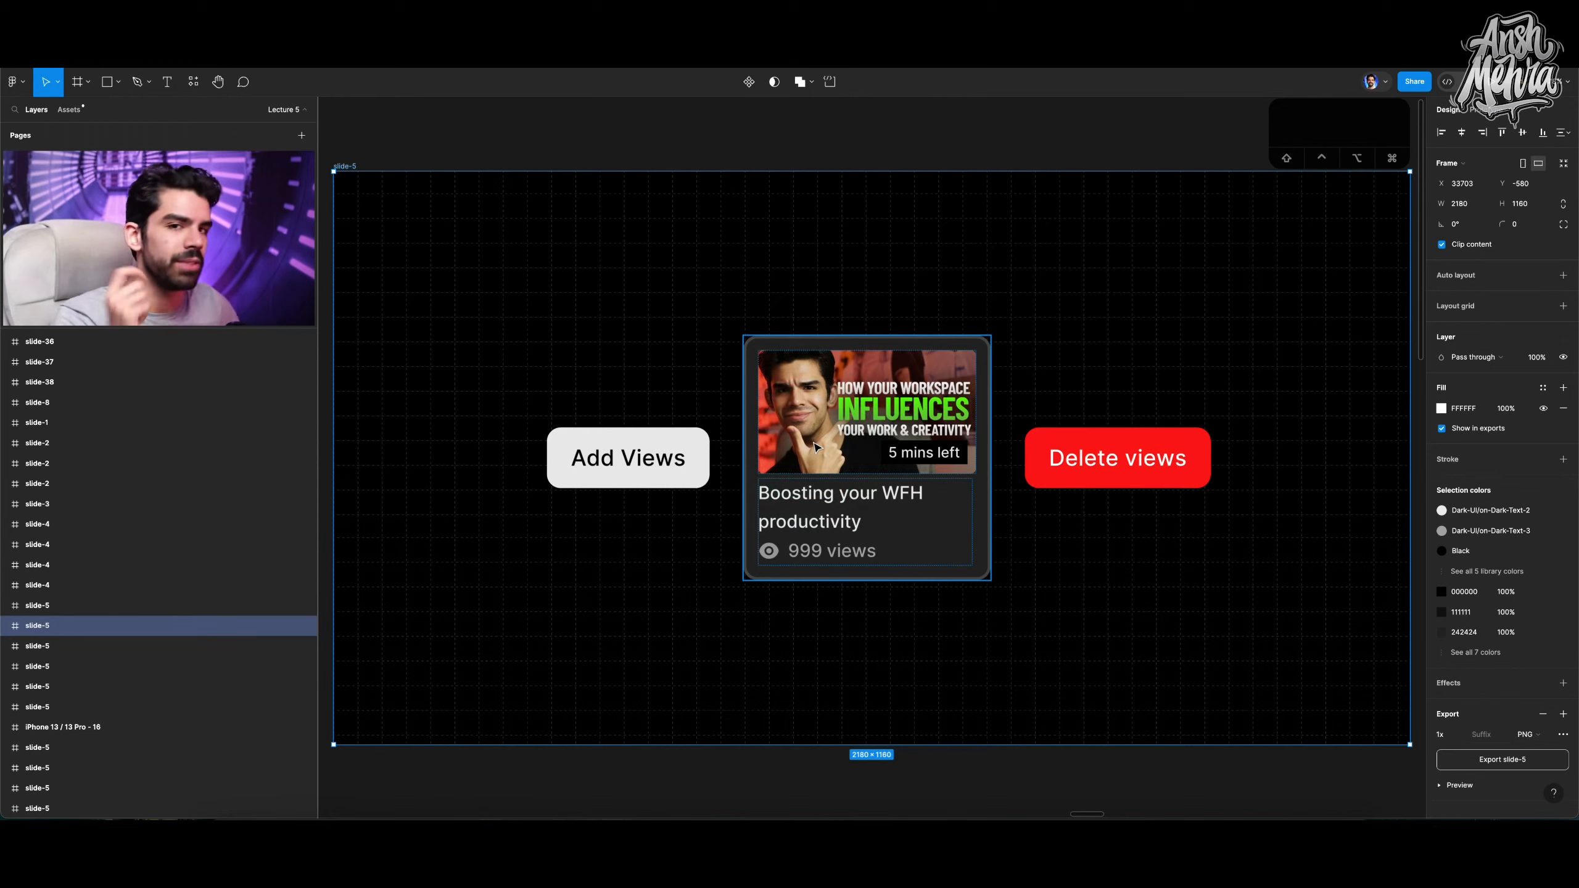
Zoom in and select the video card, the Add Views button and the Delete views button to inspect them.
{"action": "left_click", "coordinate": [848, 440]}
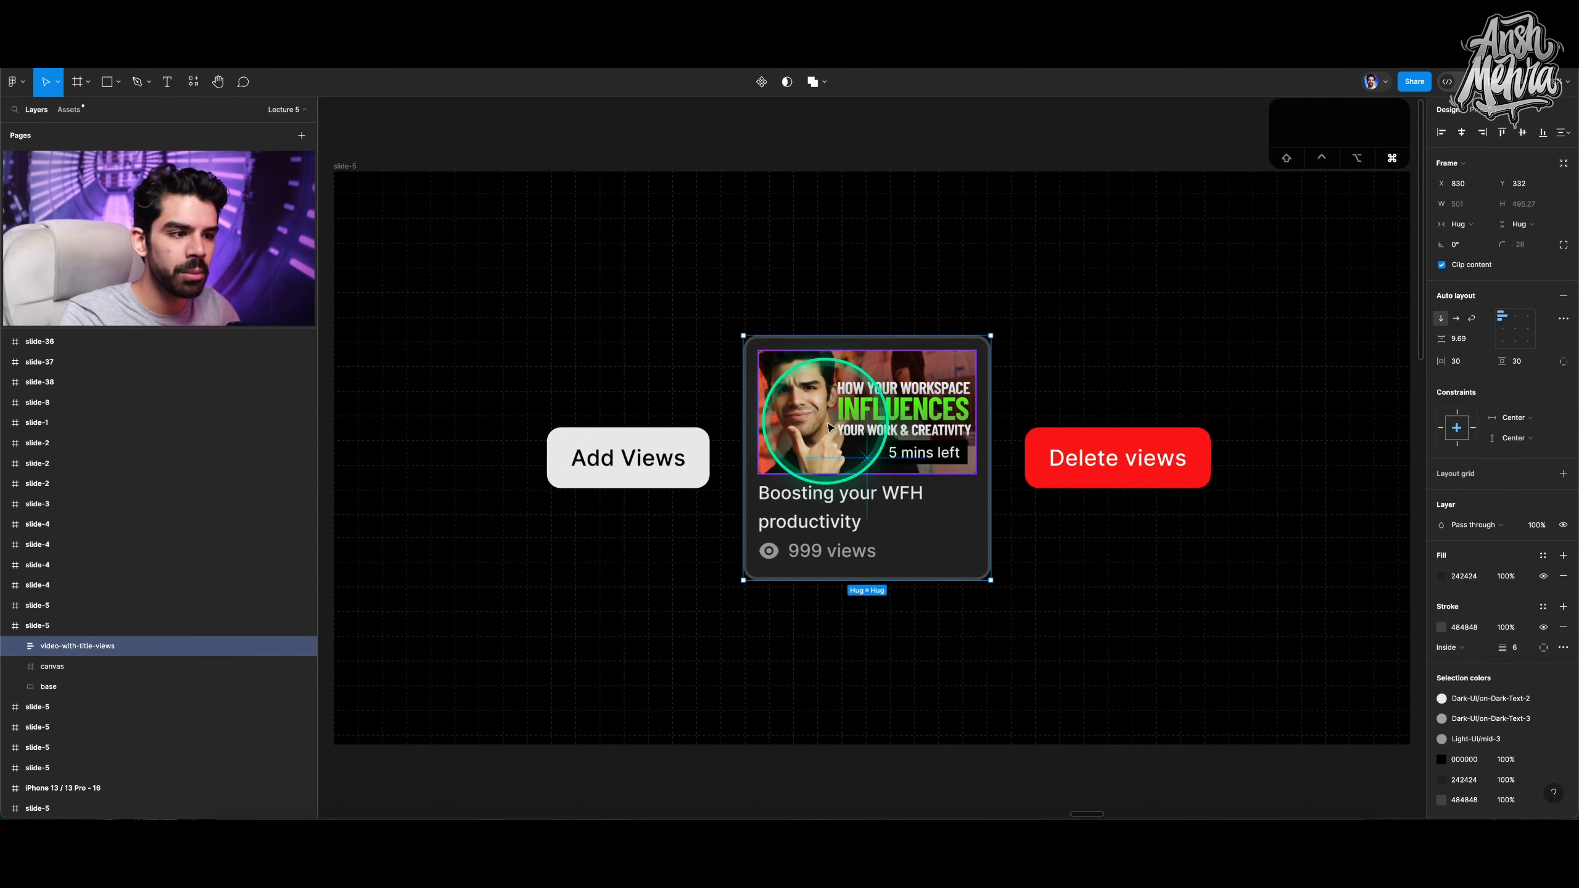
{"action": "scroll", "coordinate": [839, 435], "scroll_direction": "up", "scroll_amount": 3}
{"action": "scroll", "coordinate": [636, 468], "scroll_direction": "up", "scroll_amount": 1}
{"action": "left_click", "coordinate": [646, 460]}
{"action": "left_click", "coordinate": [658, 452], "text": "super"}
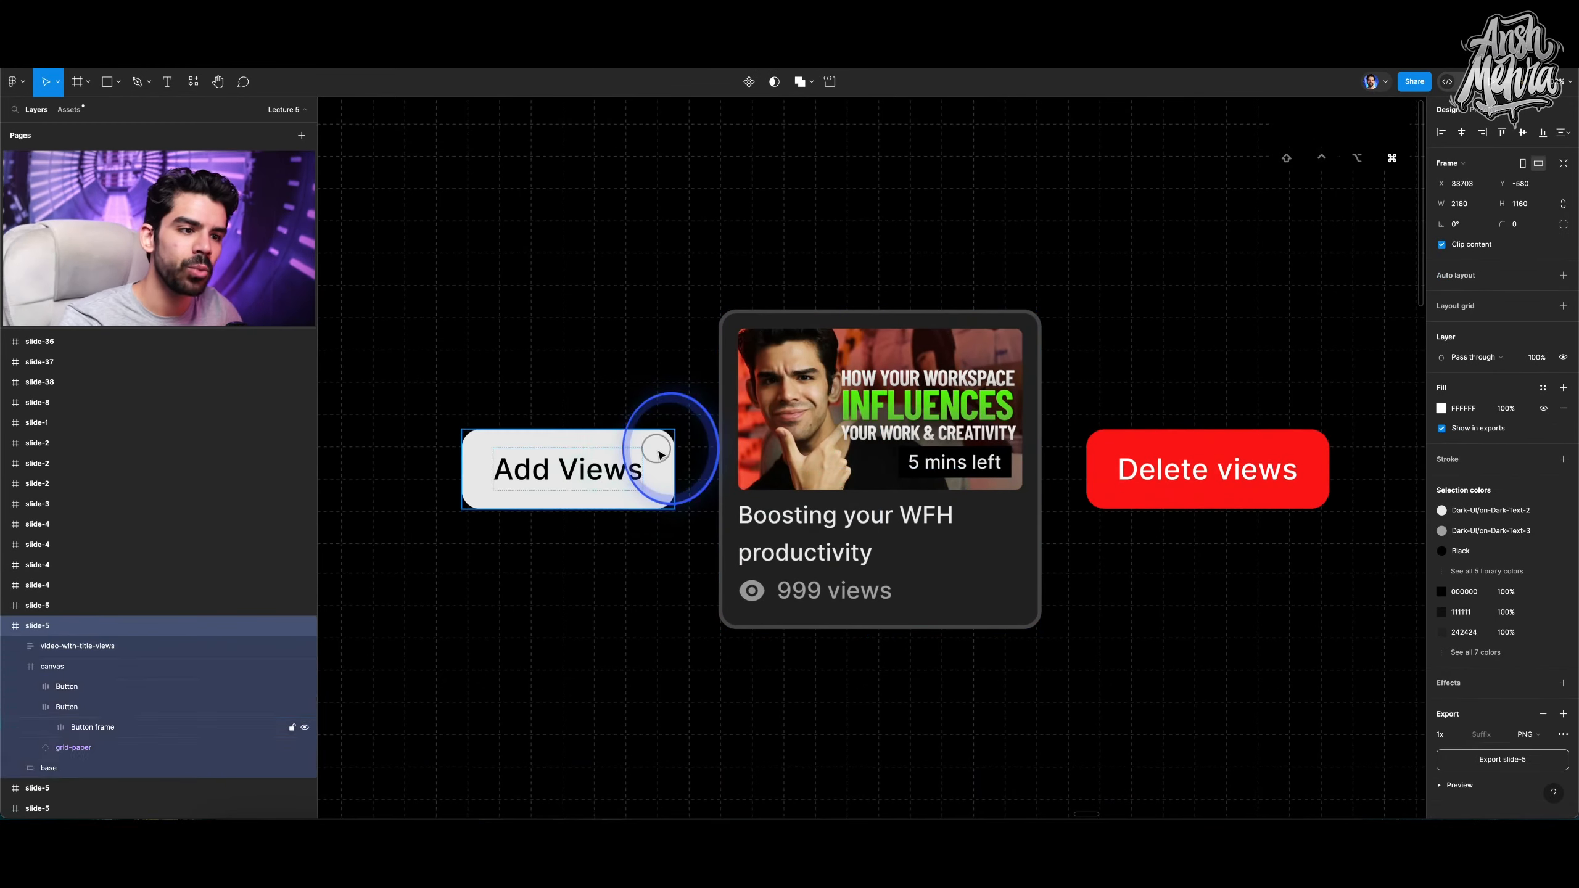
{"action": "left_click", "coordinate": [1200, 455]}
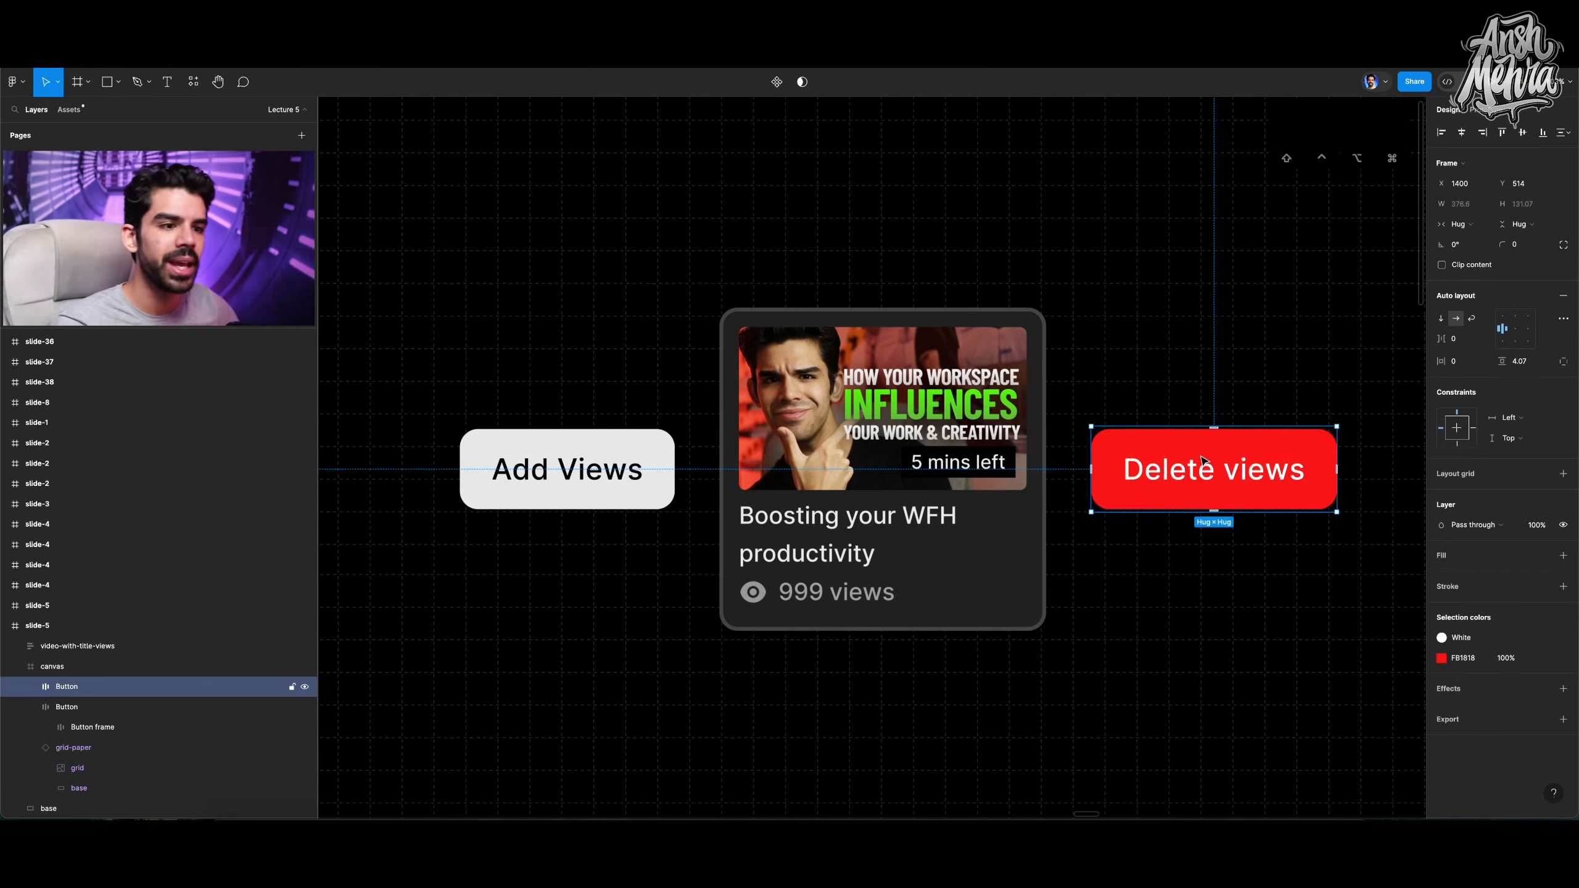
{"action": "left_click", "coordinate": [602, 460]}
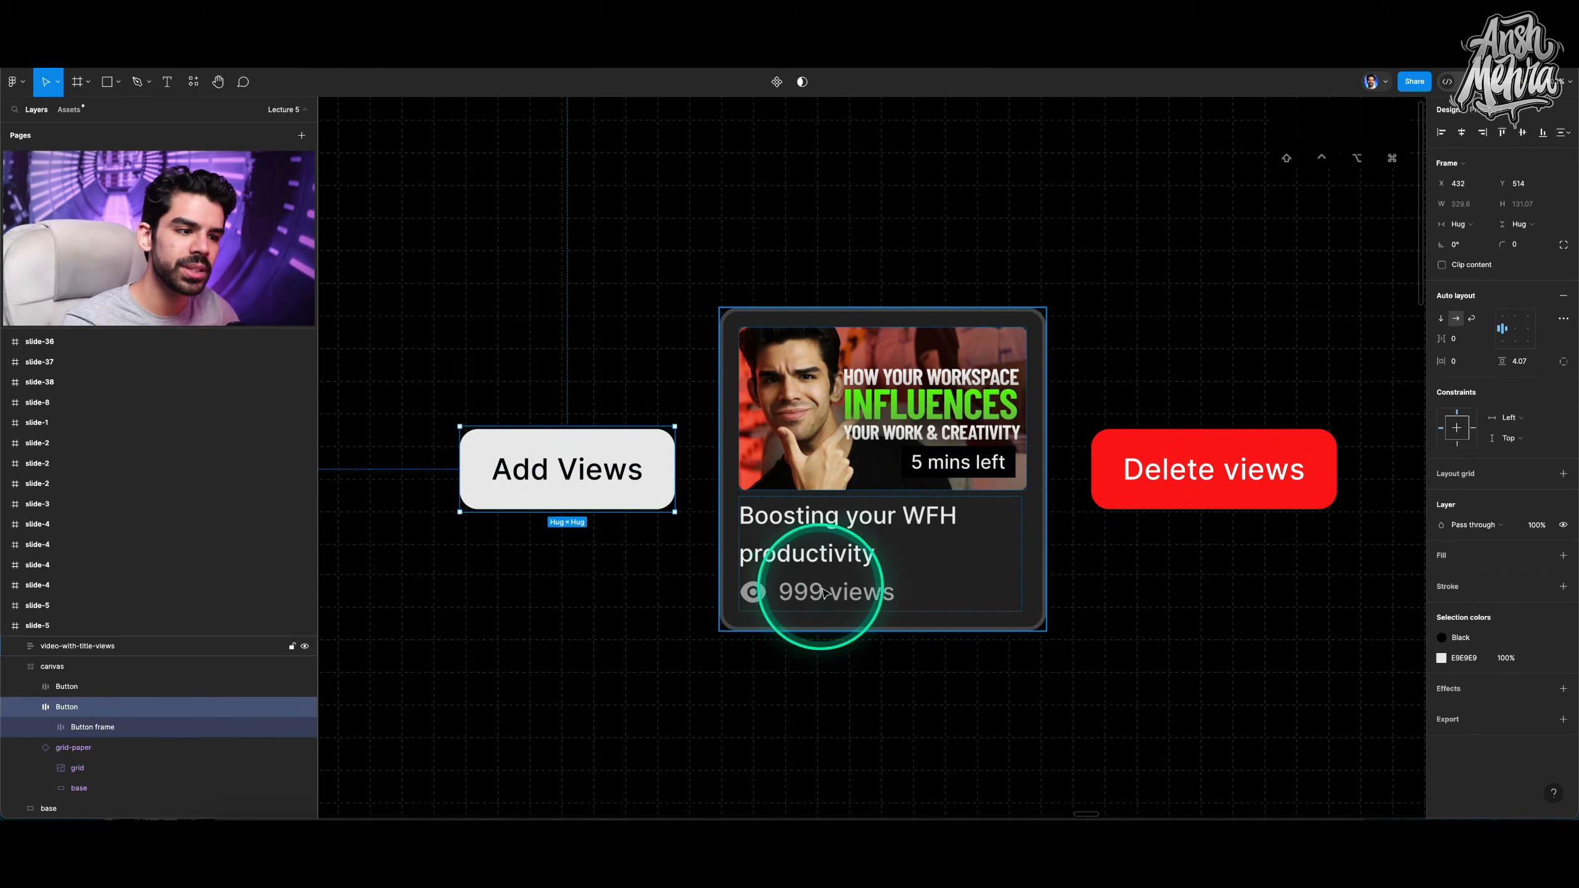
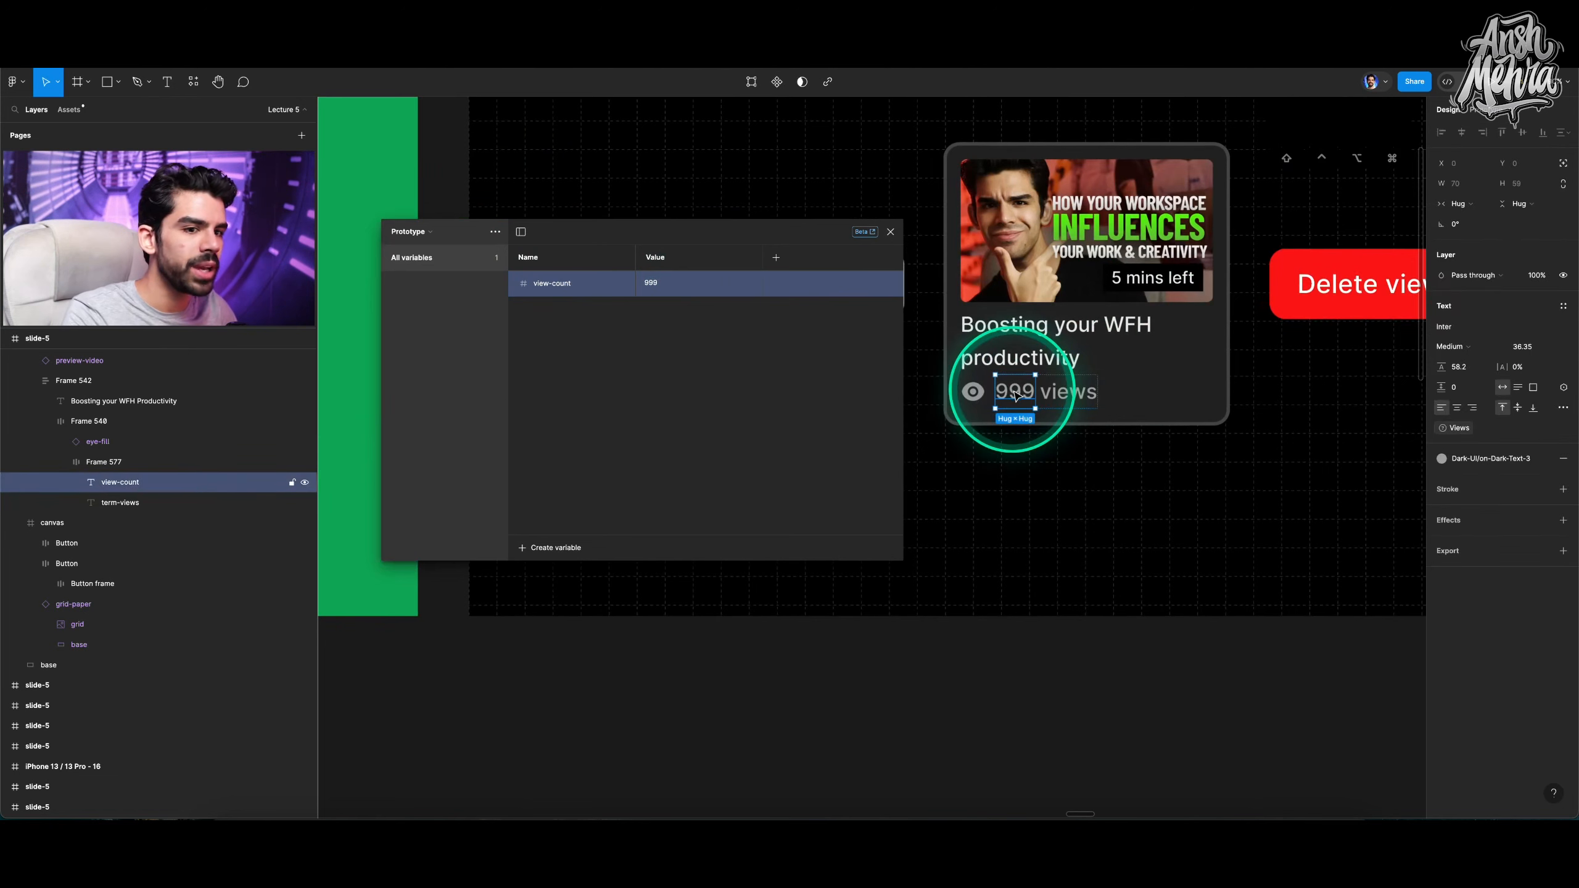
Bind the view-count text layer's content to the view-count variable.
{"action": "left_click", "coordinate": [1563, 387]}
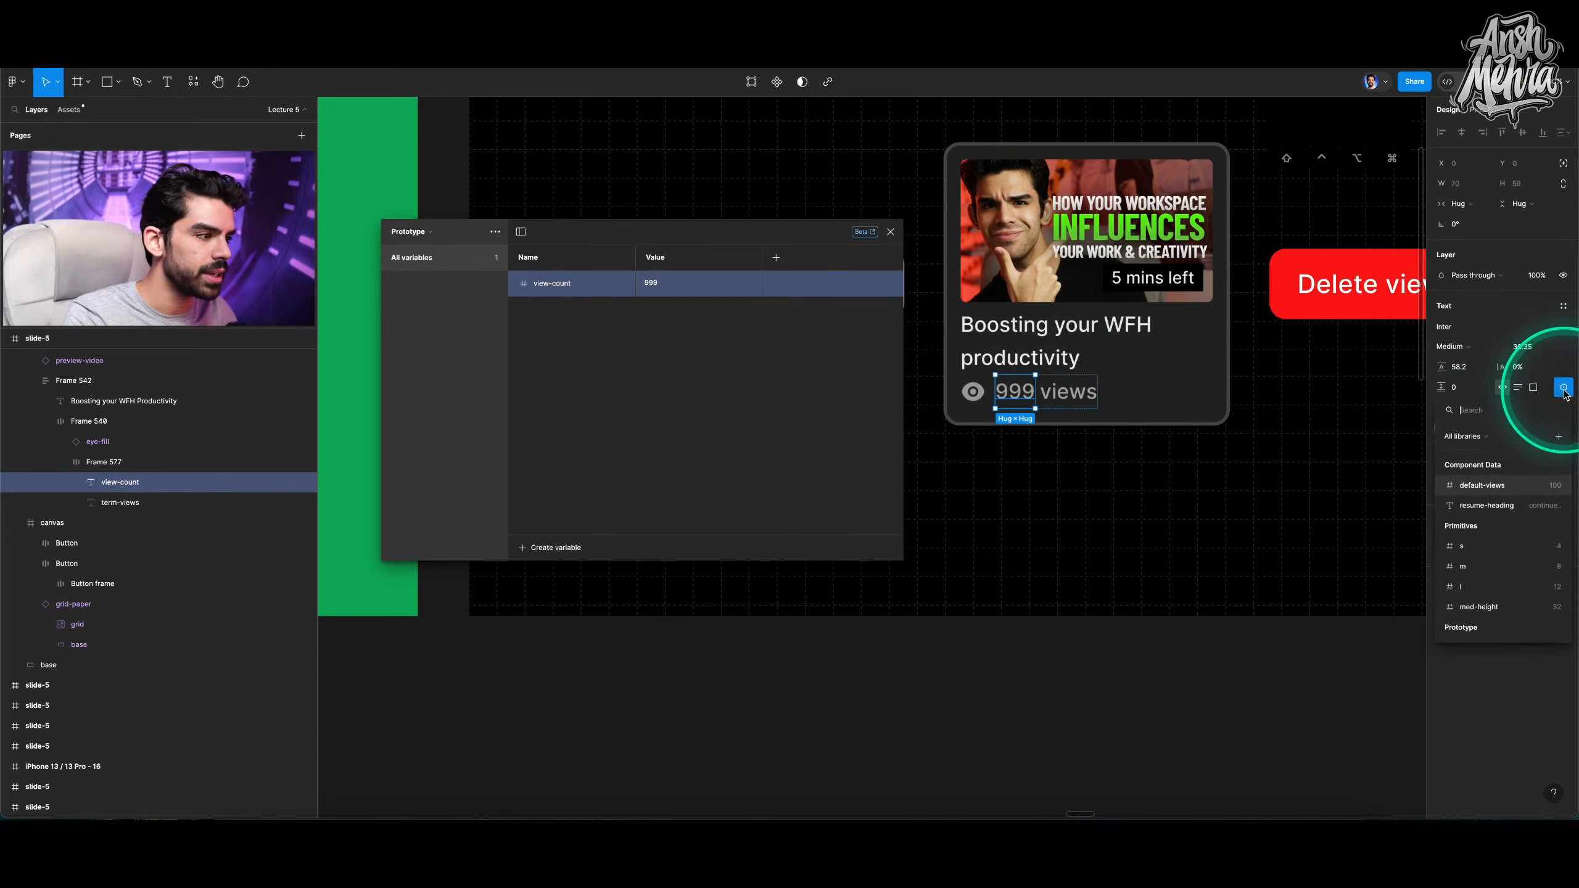
{"action": "type", "text": "vie"}
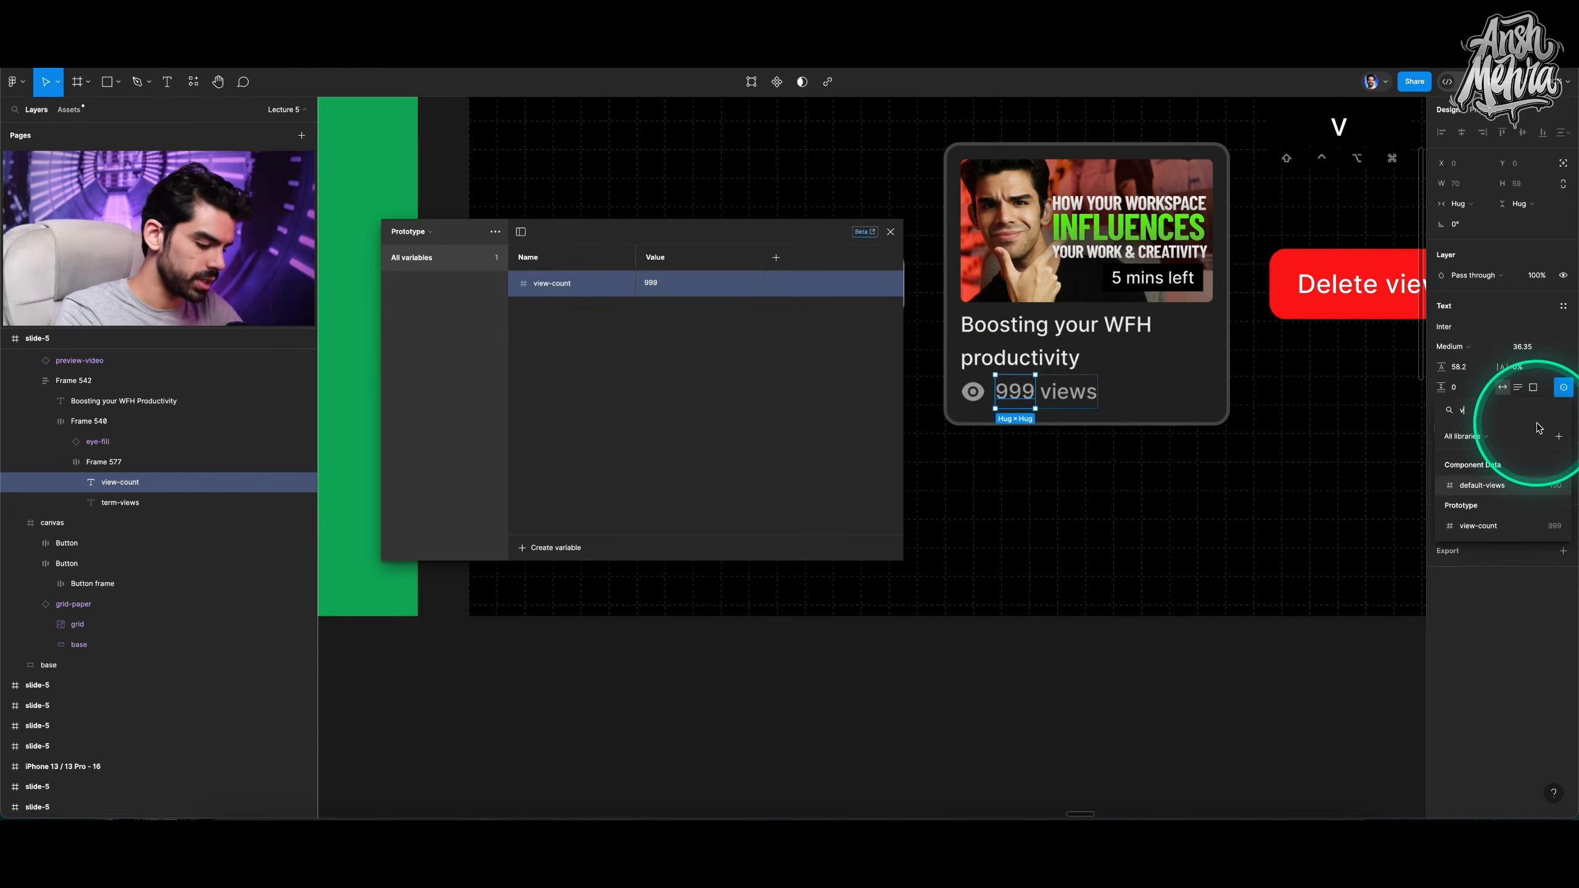
{"action": "left_click", "coordinate": [1494, 529]}
Close the variables panel, zoom to the slide frame and switch to prototyping mode.
{"action": "left_click", "coordinate": [1078, 392]}
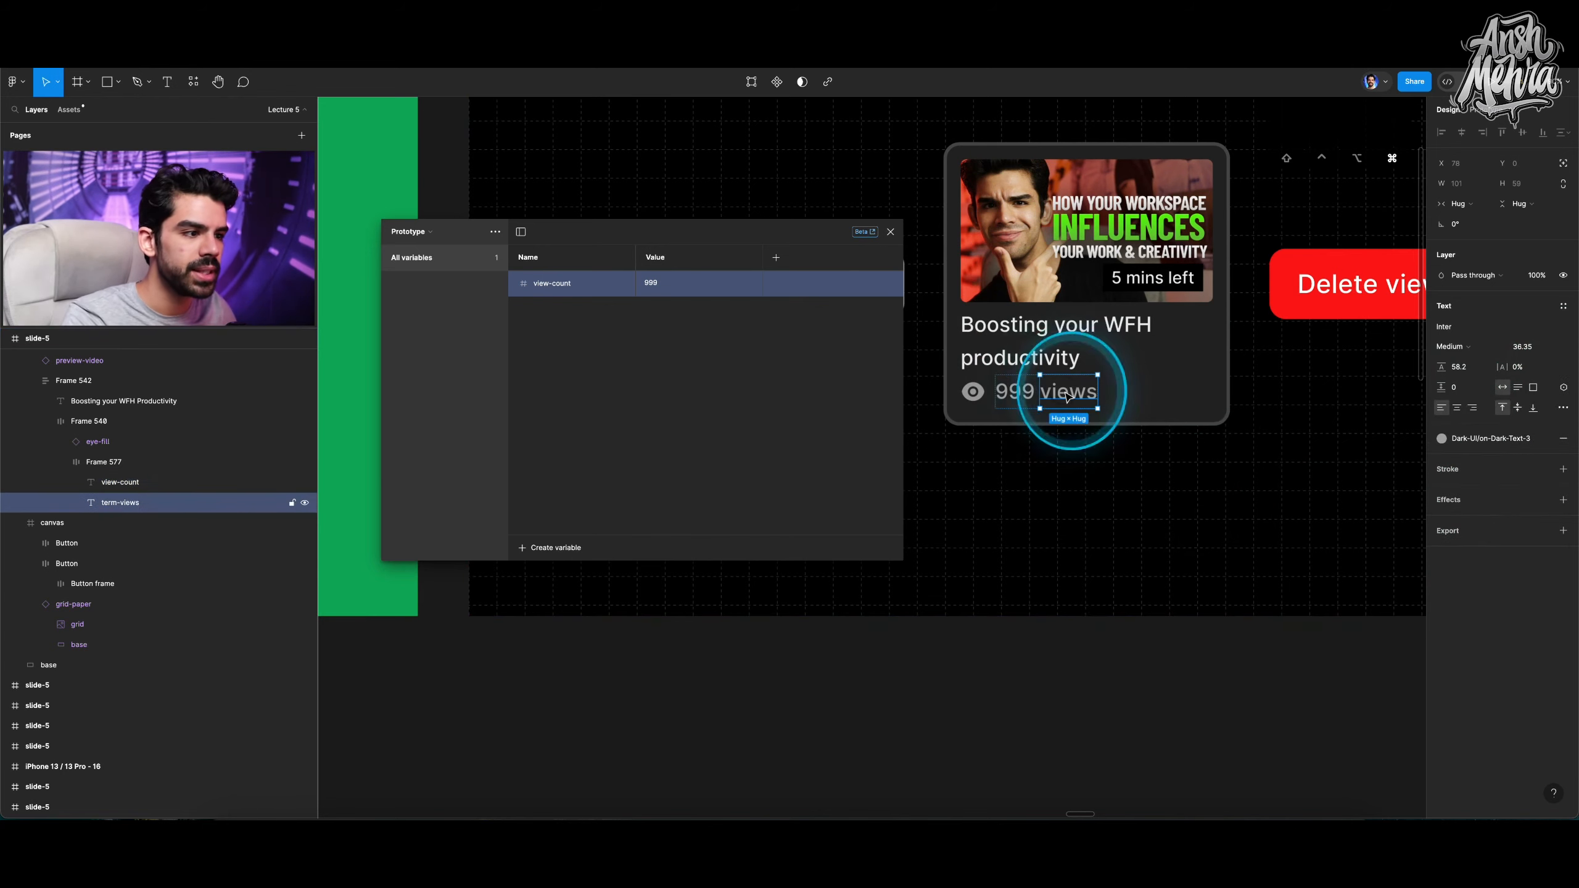
{"action": "scroll", "coordinate": [1094, 388], "scroll_direction": "down", "scroll_amount": 3}
{"action": "left_click", "coordinate": [890, 232]}
{"action": "scroll", "coordinate": [1130, 279], "scroll_direction": "up", "scroll_amount": 3}
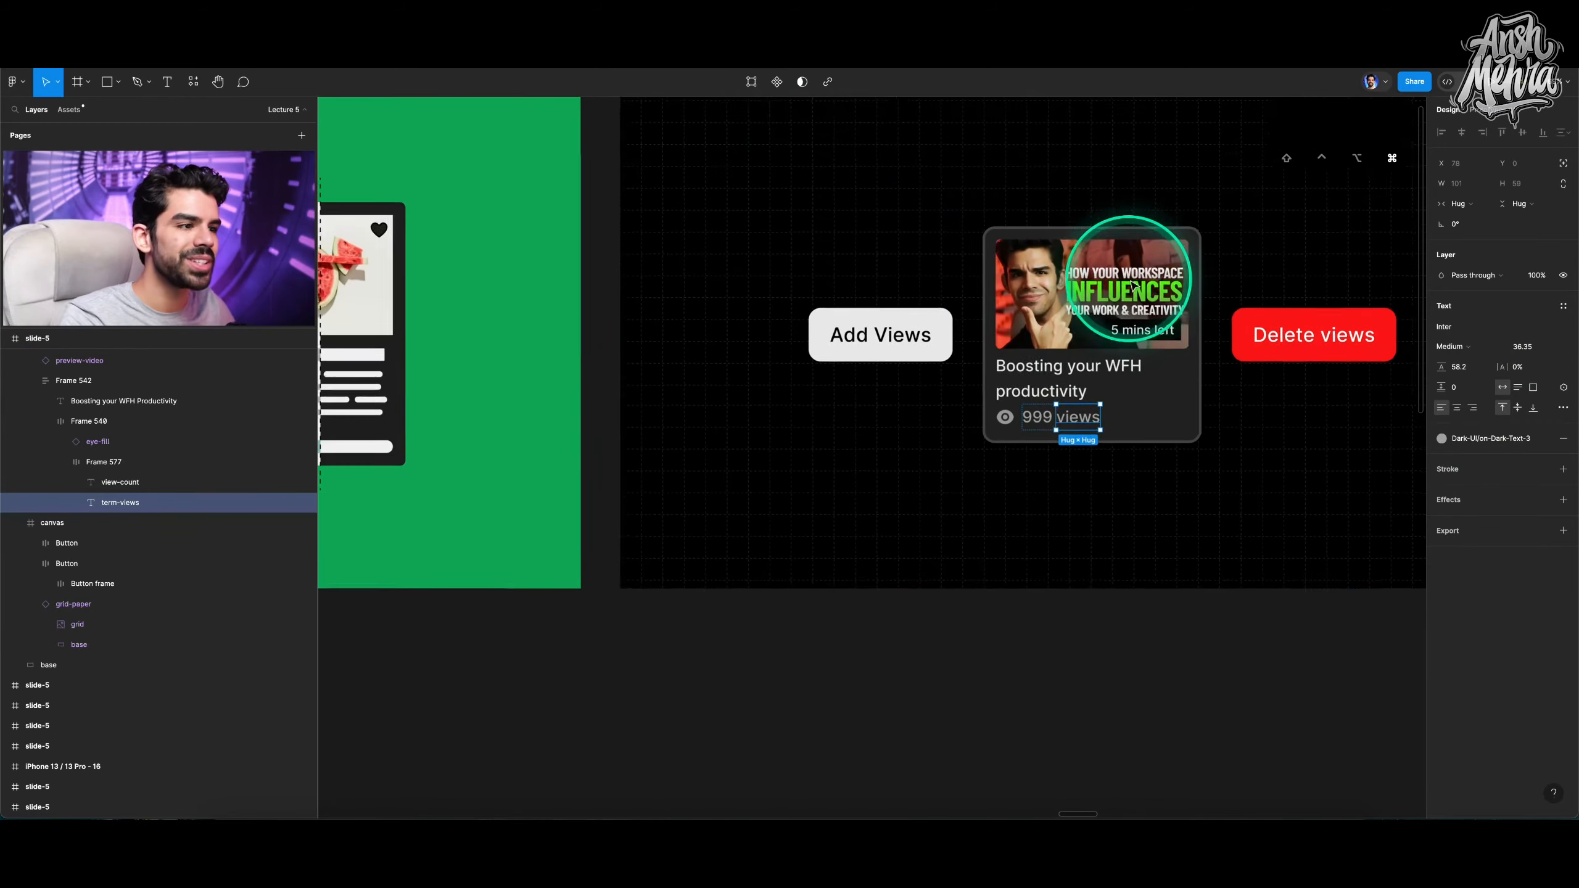
{"action": "scroll", "coordinate": [815, 159], "scroll_direction": "up", "scroll_amount": 2}
{"action": "left_click", "coordinate": [637, 130]}
{"action": "key", "text": "shift+2"}
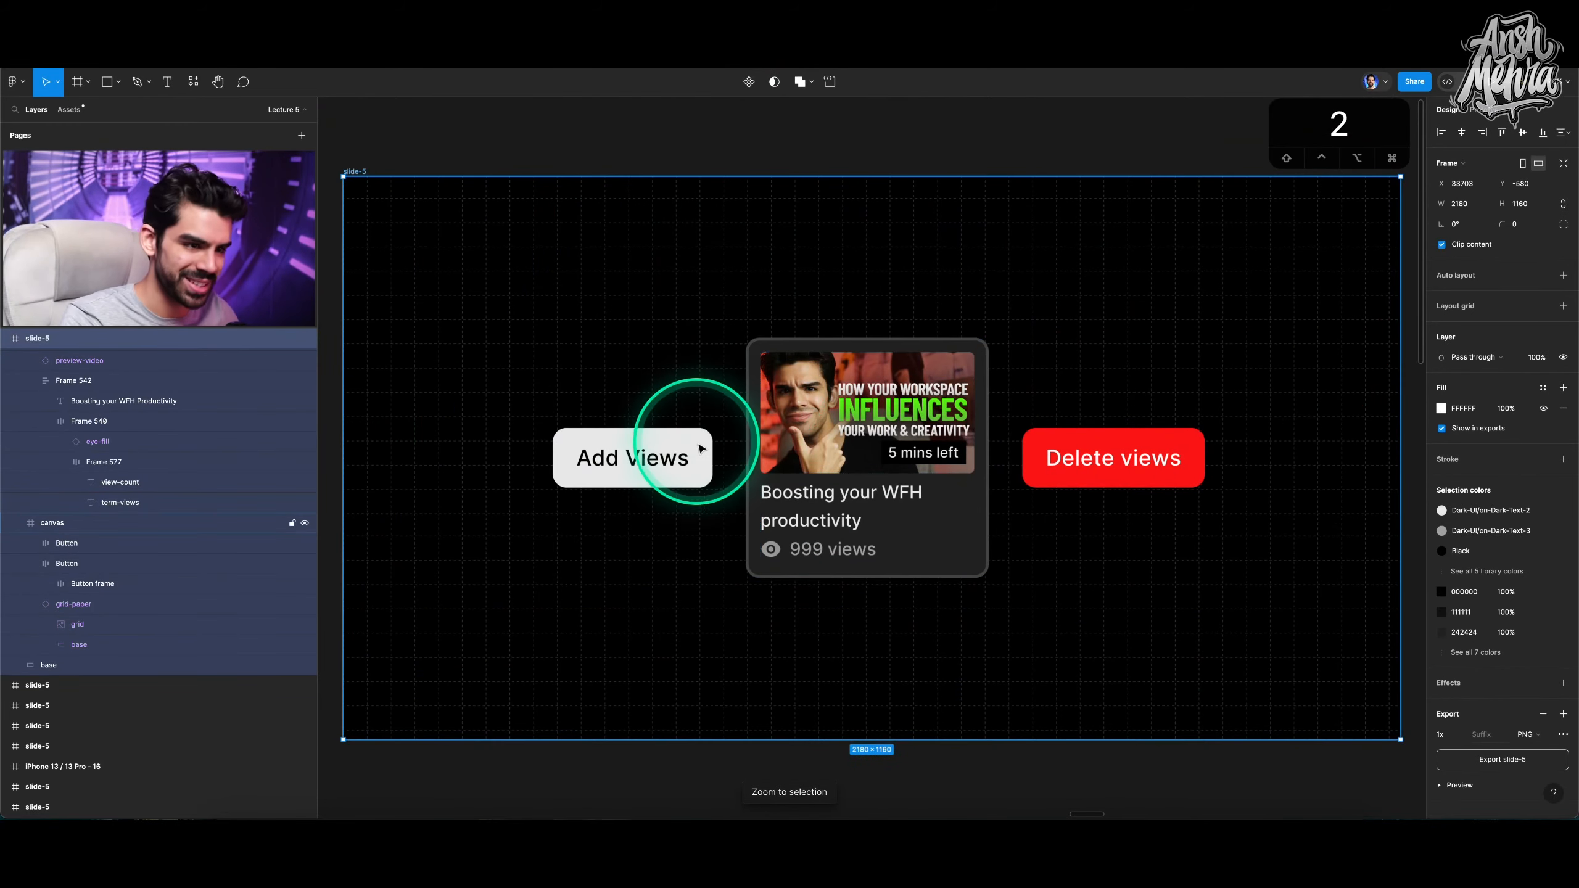
{"action": "key", "text": "shift+e"}
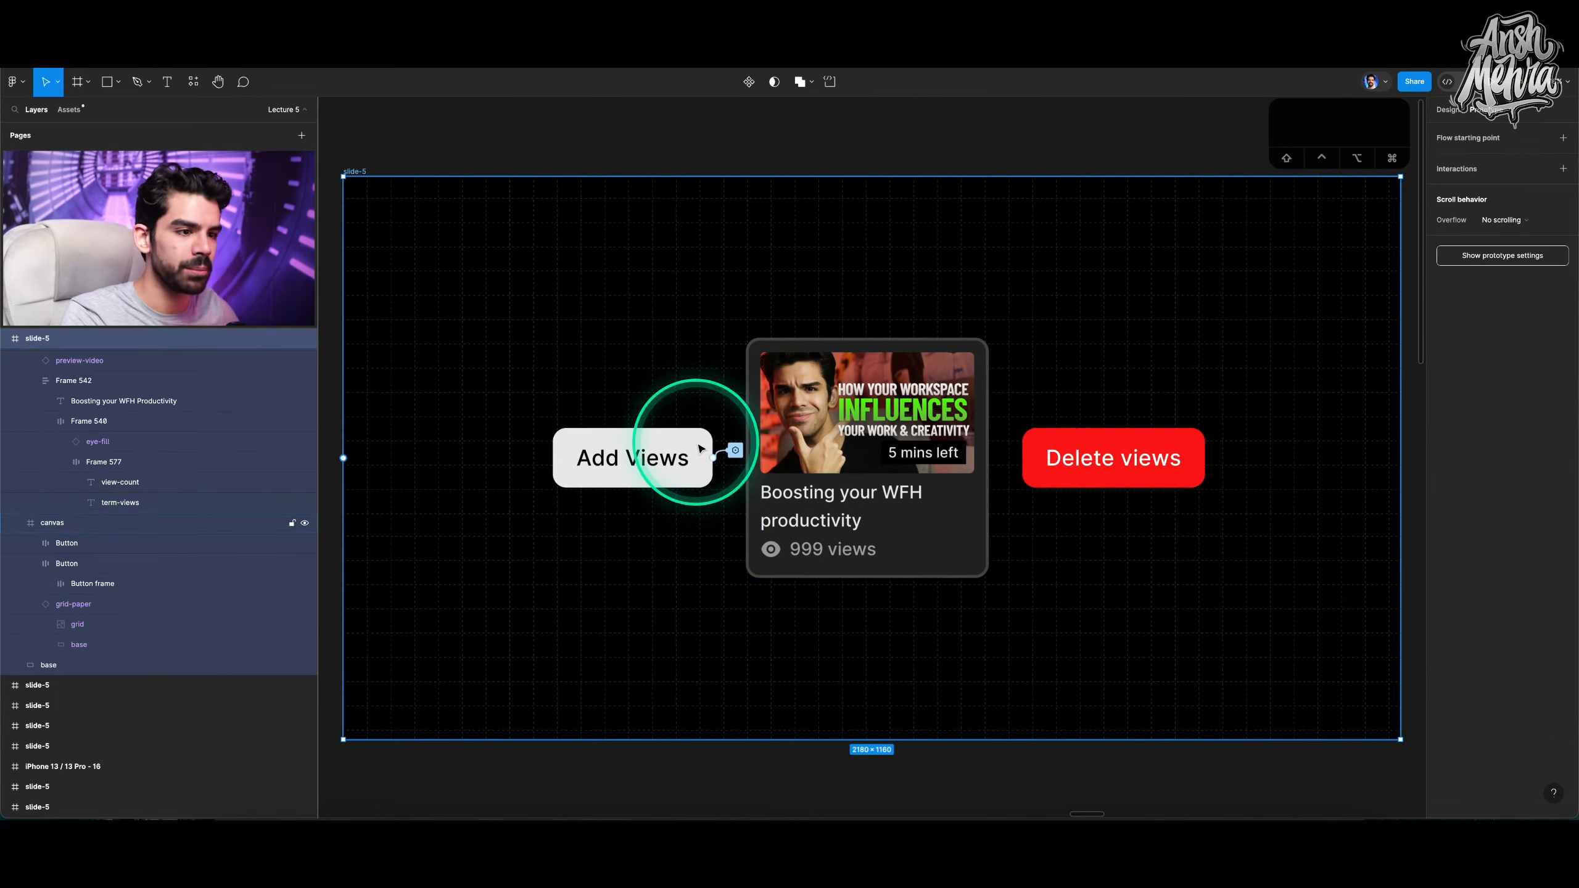
Add an on-click Set variable interaction to the Add Views button.
{"action": "left_click", "coordinate": [696, 443]}
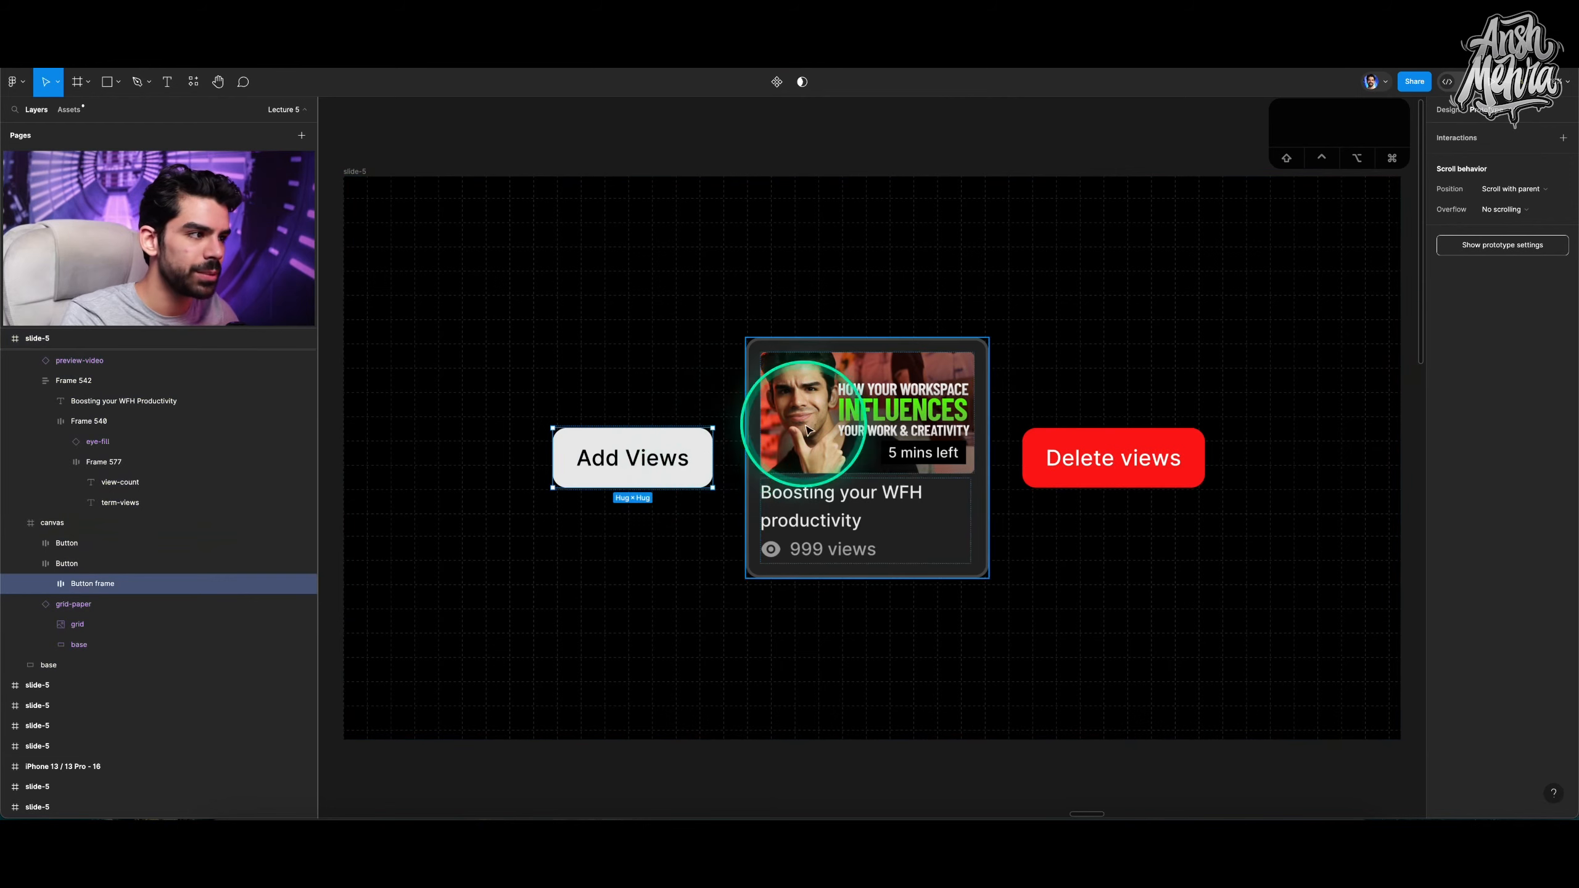
{"action": "left_click", "coordinate": [118, 563]}
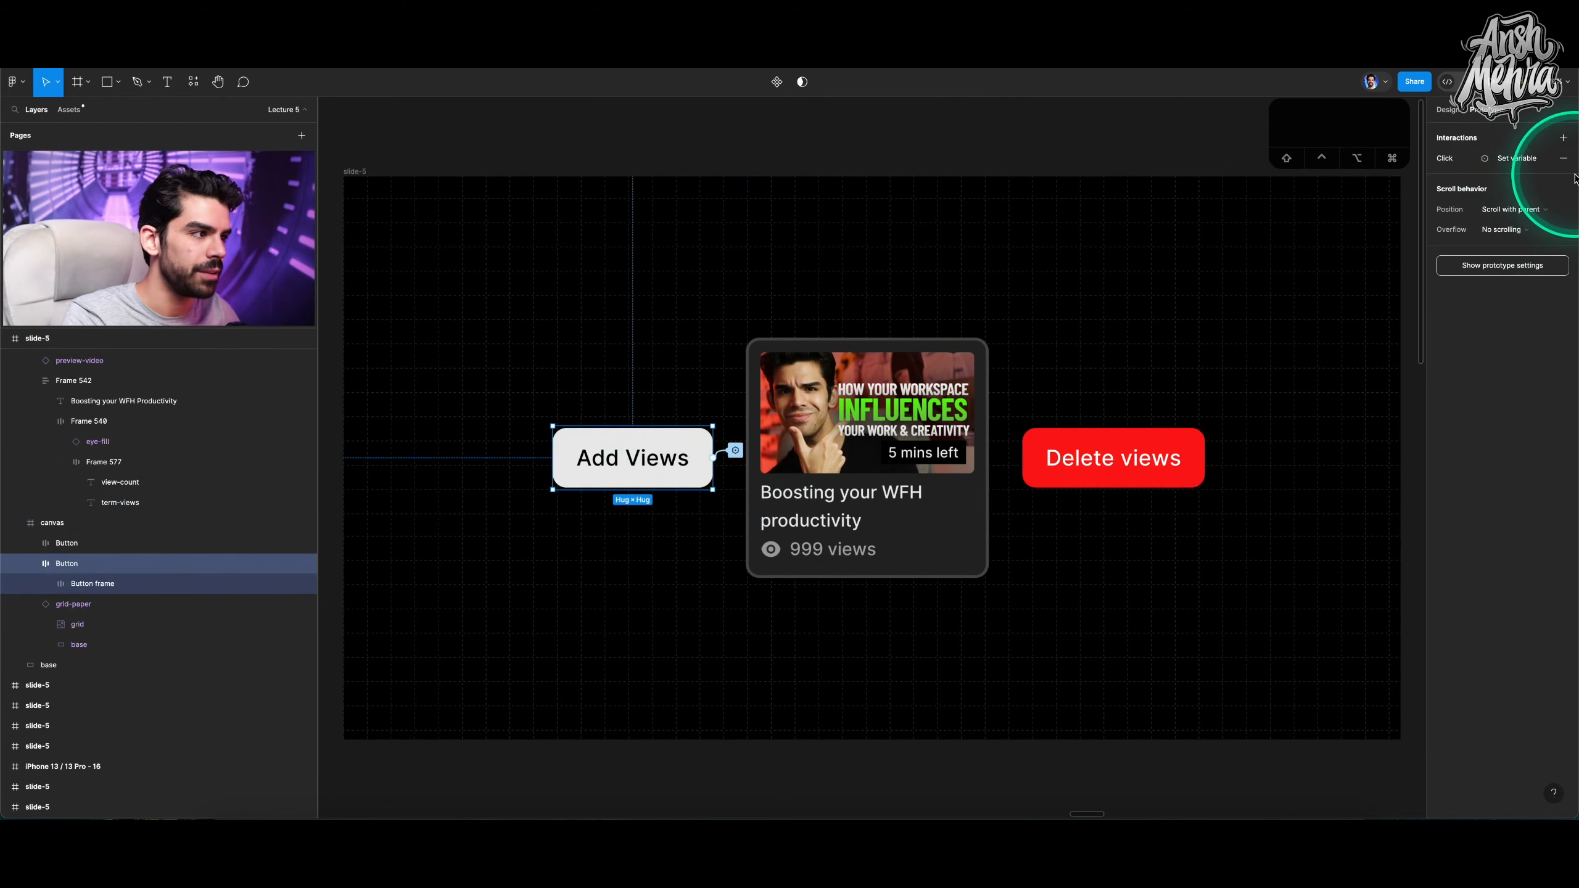
{"action": "left_click", "coordinate": [1076, 460]}
{"action": "left_click", "coordinate": [664, 477]}
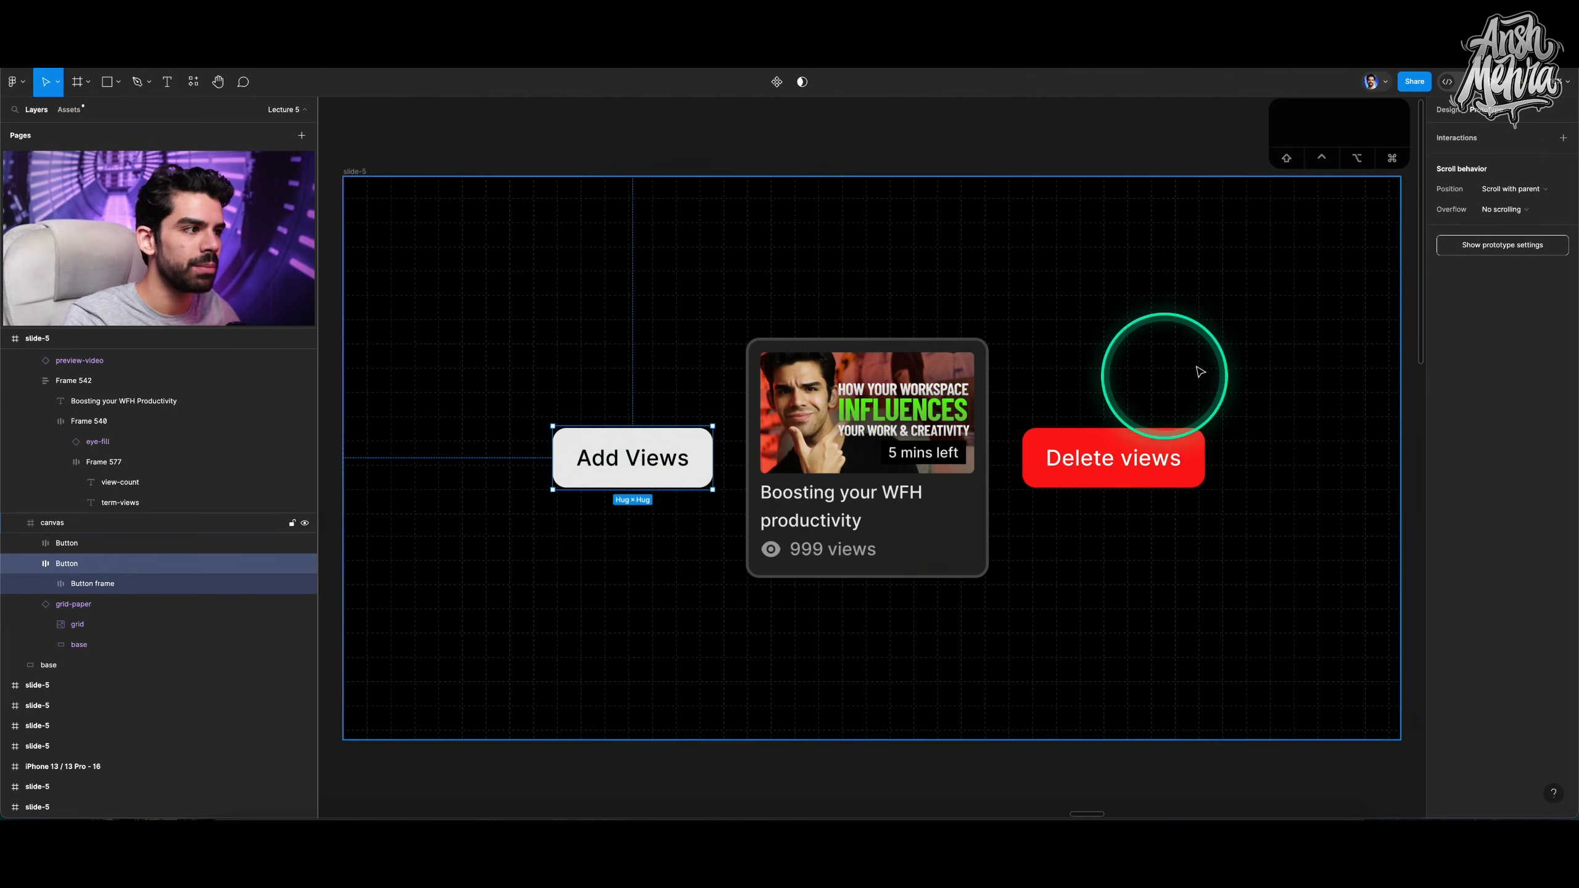
{"action": "left_click", "coordinate": [1564, 138]}
{"action": "left_click_drag", "start_coordinate": [1384, 127], "coordinate": [1210, 131]}
{"action": "left_click", "coordinate": [659, 184]}
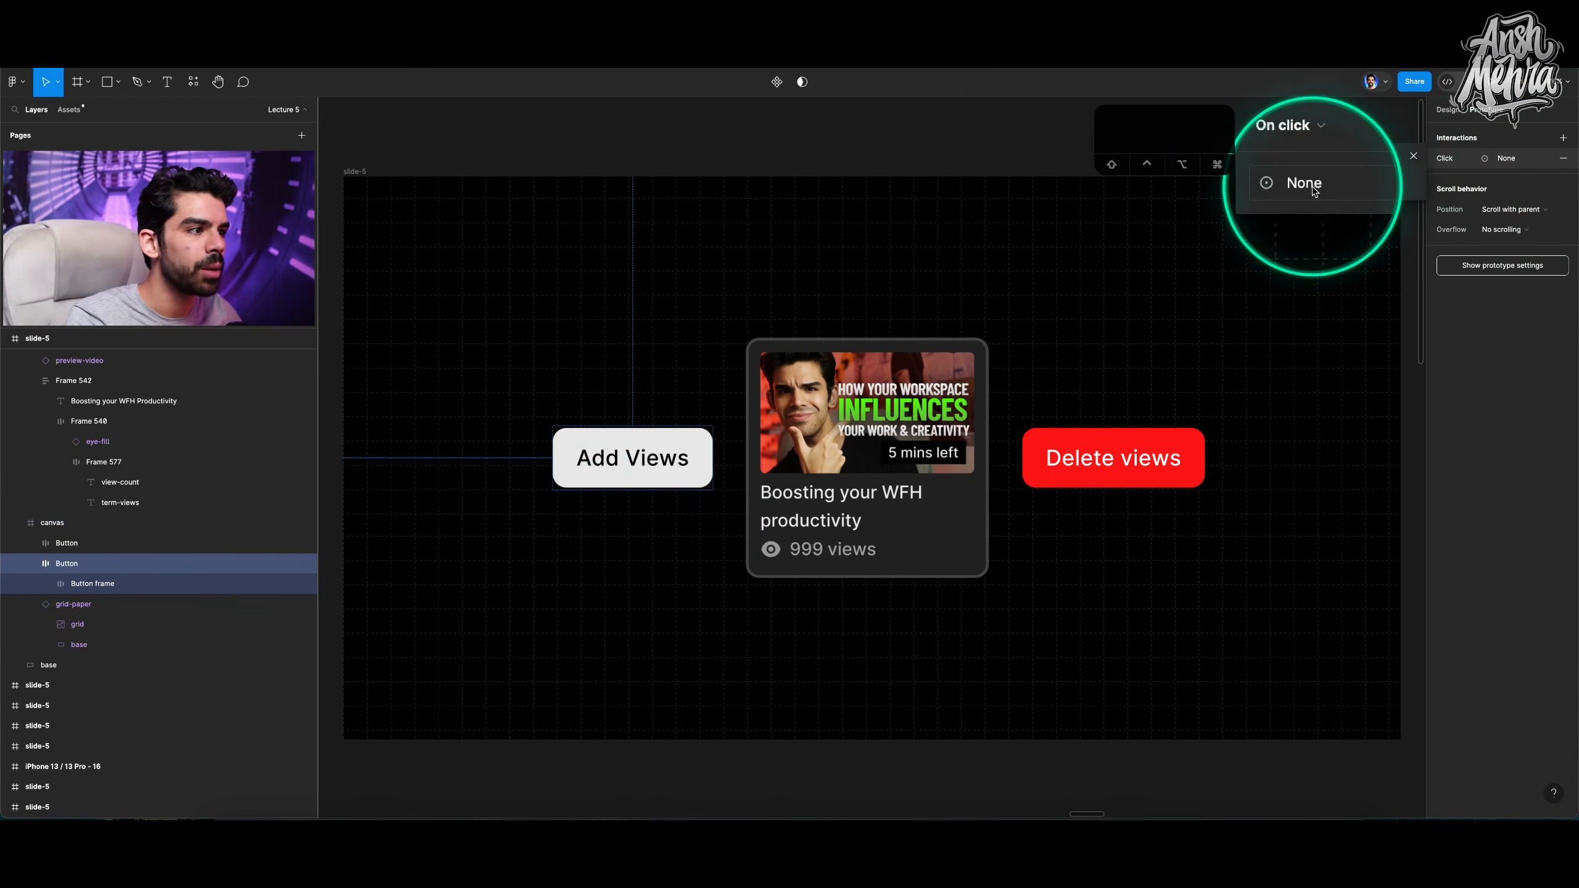
{"action": "left_click", "coordinate": [1314, 186]}
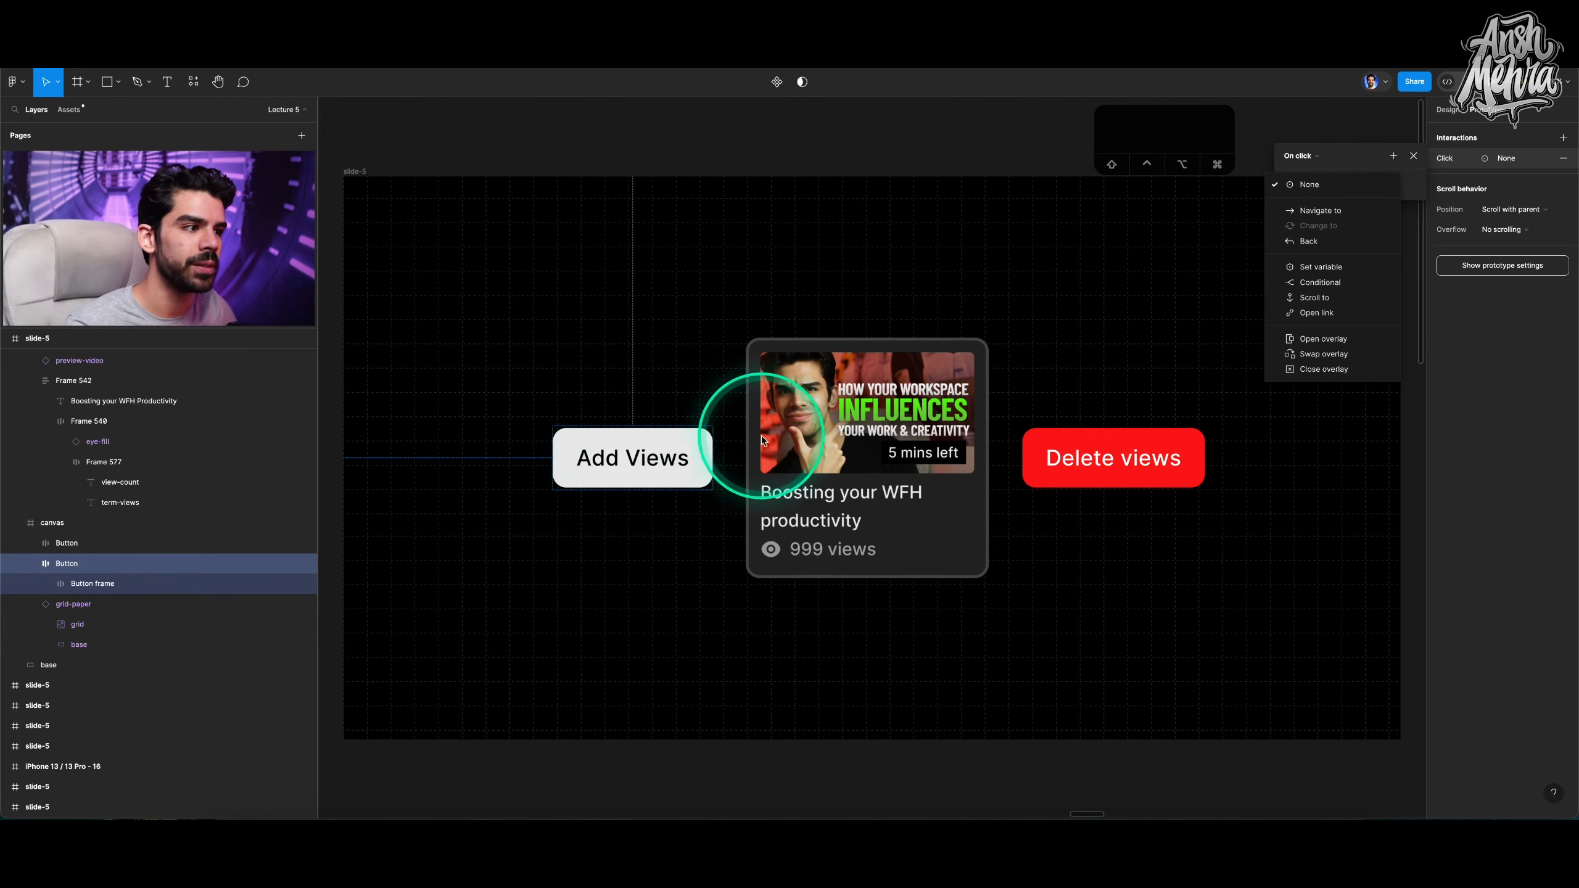
{"action": "left_click", "coordinate": [1328, 272]}
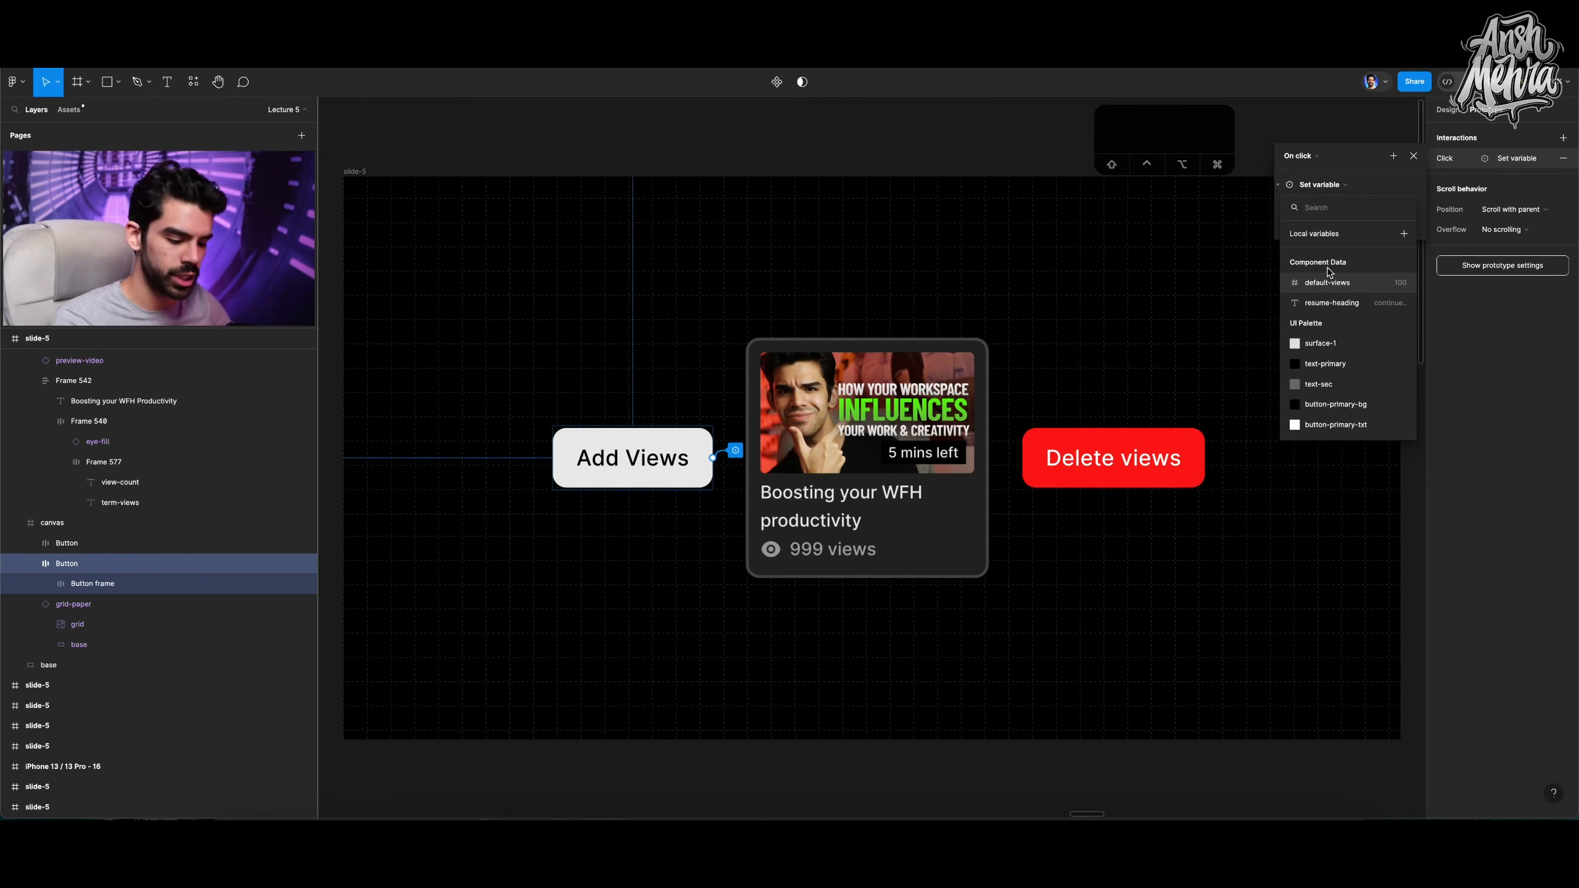
Make the interaction set view-count to the expression view-count + 1.
{"action": "type", "text": "view"}
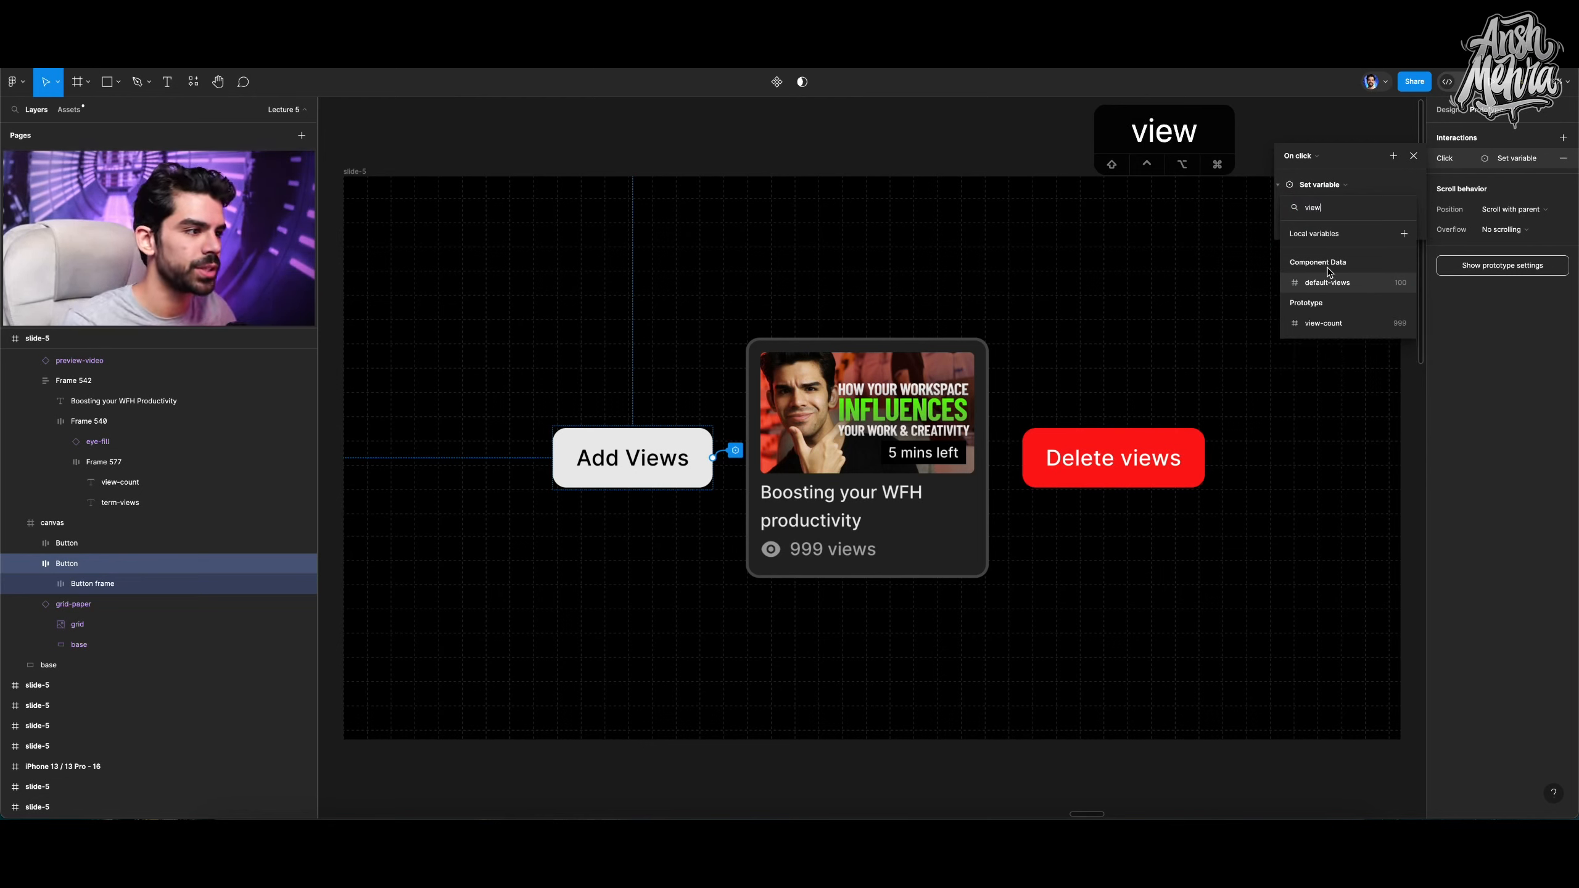
{"action": "left_click", "coordinate": [1326, 322]}
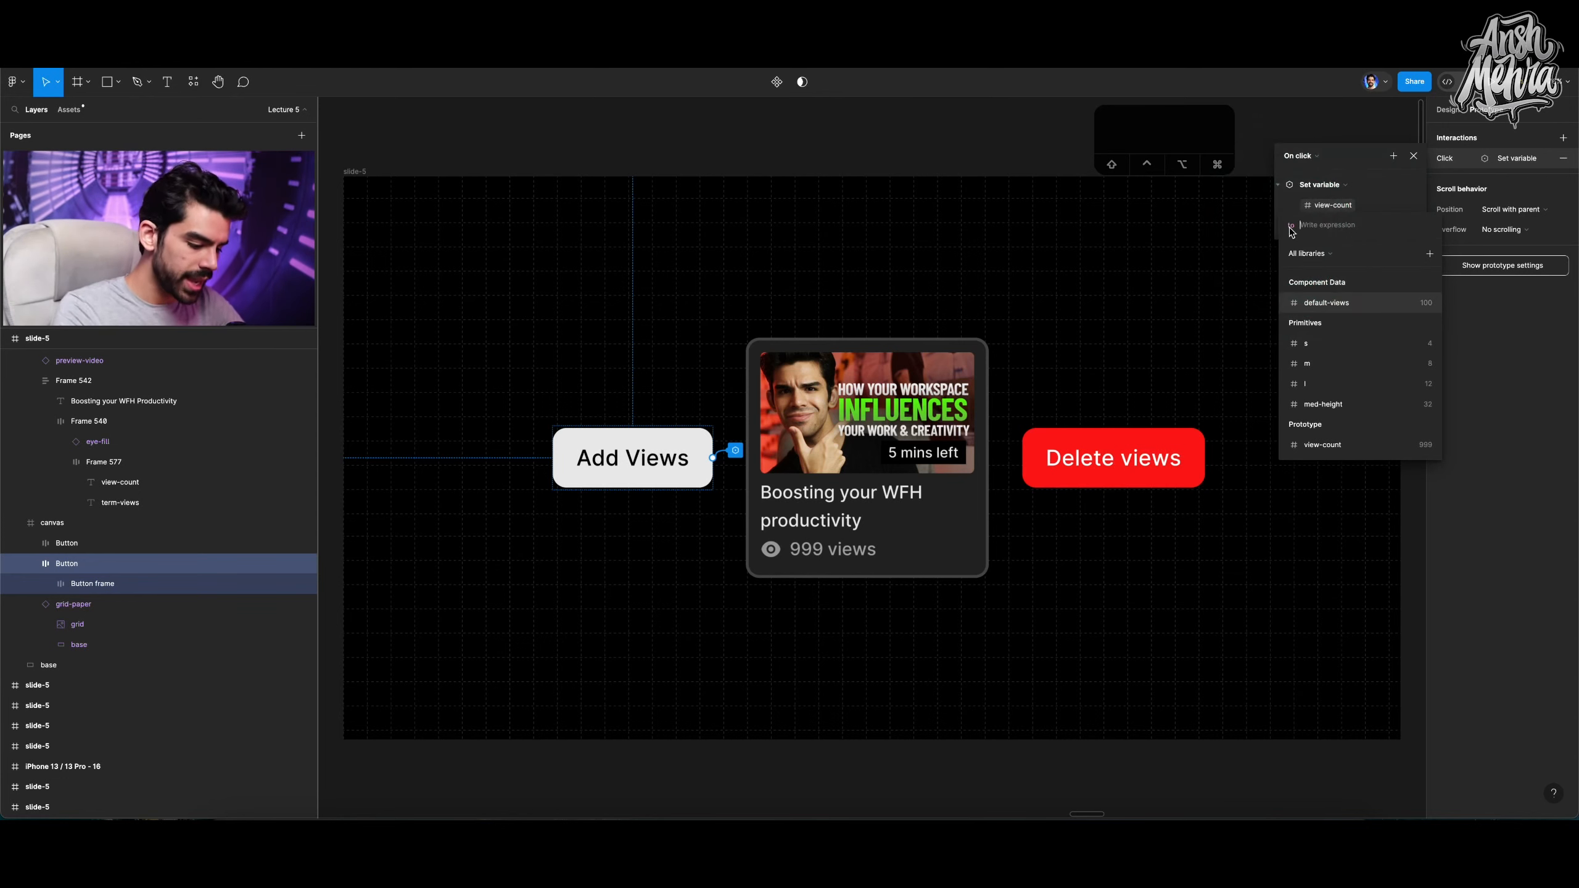
{"action": "type", "text": "view"}
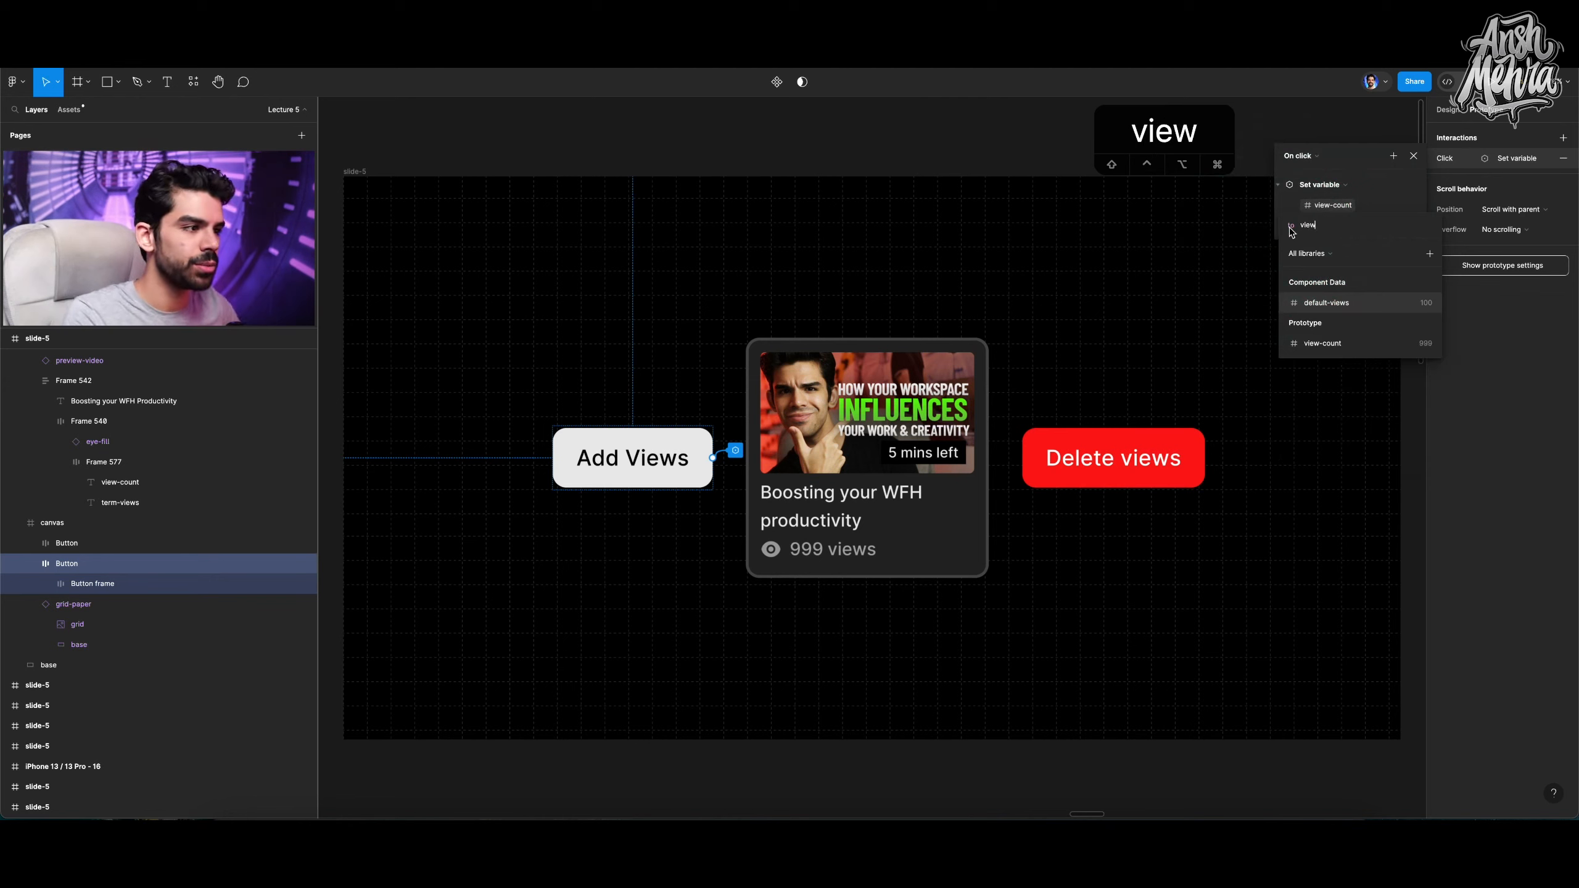
{"action": "left_click", "coordinate": [1322, 343]}
{"action": "type", "text": "+1"}
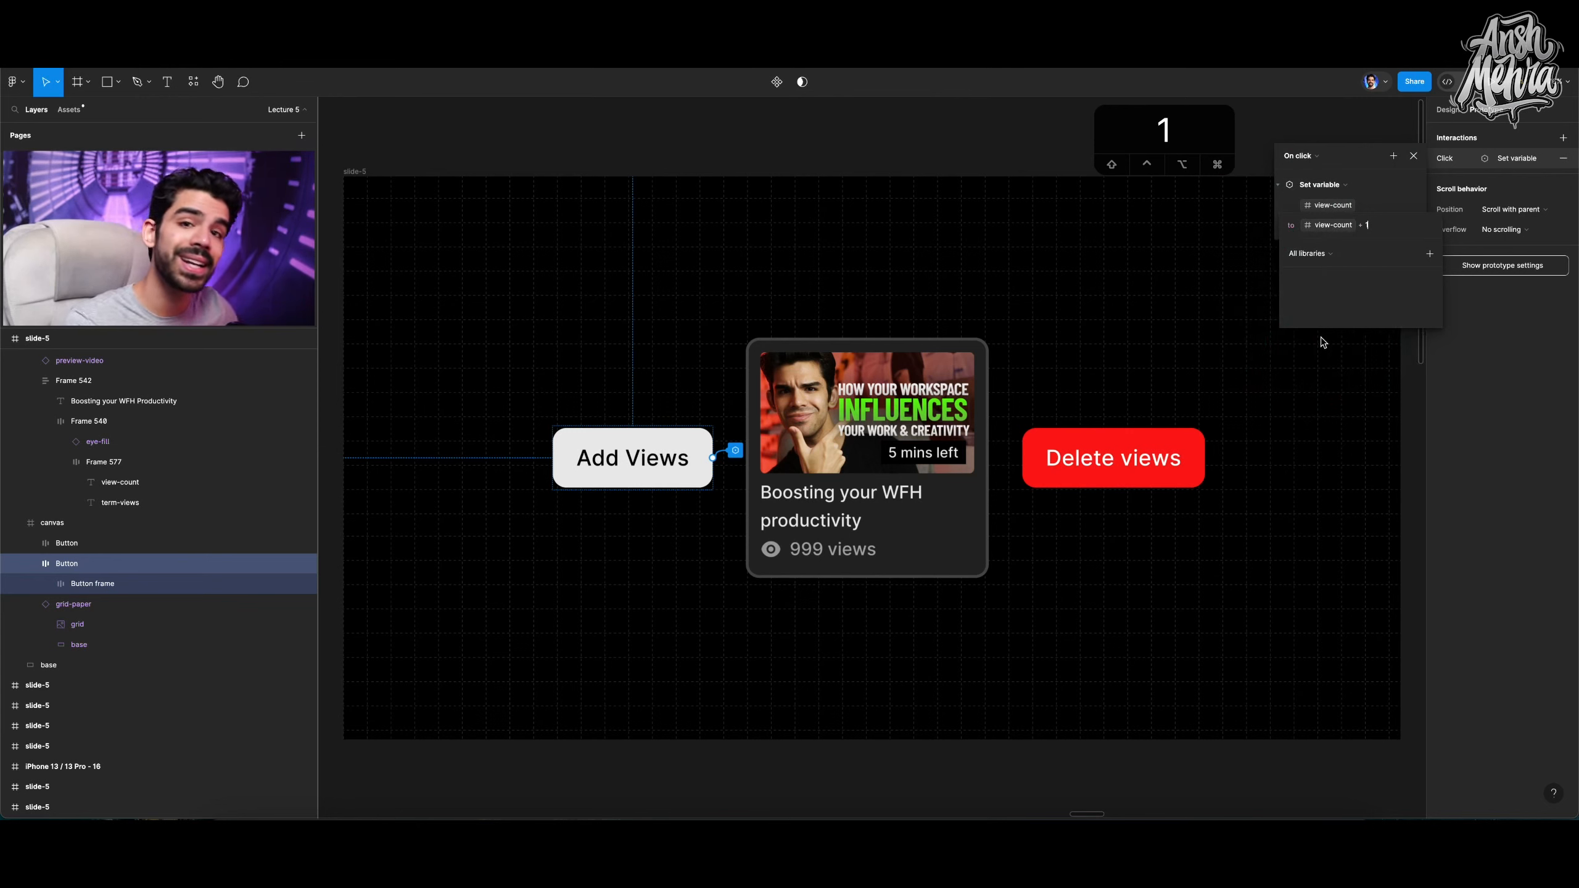
{"action": "left_click", "coordinate": [1326, 340]}
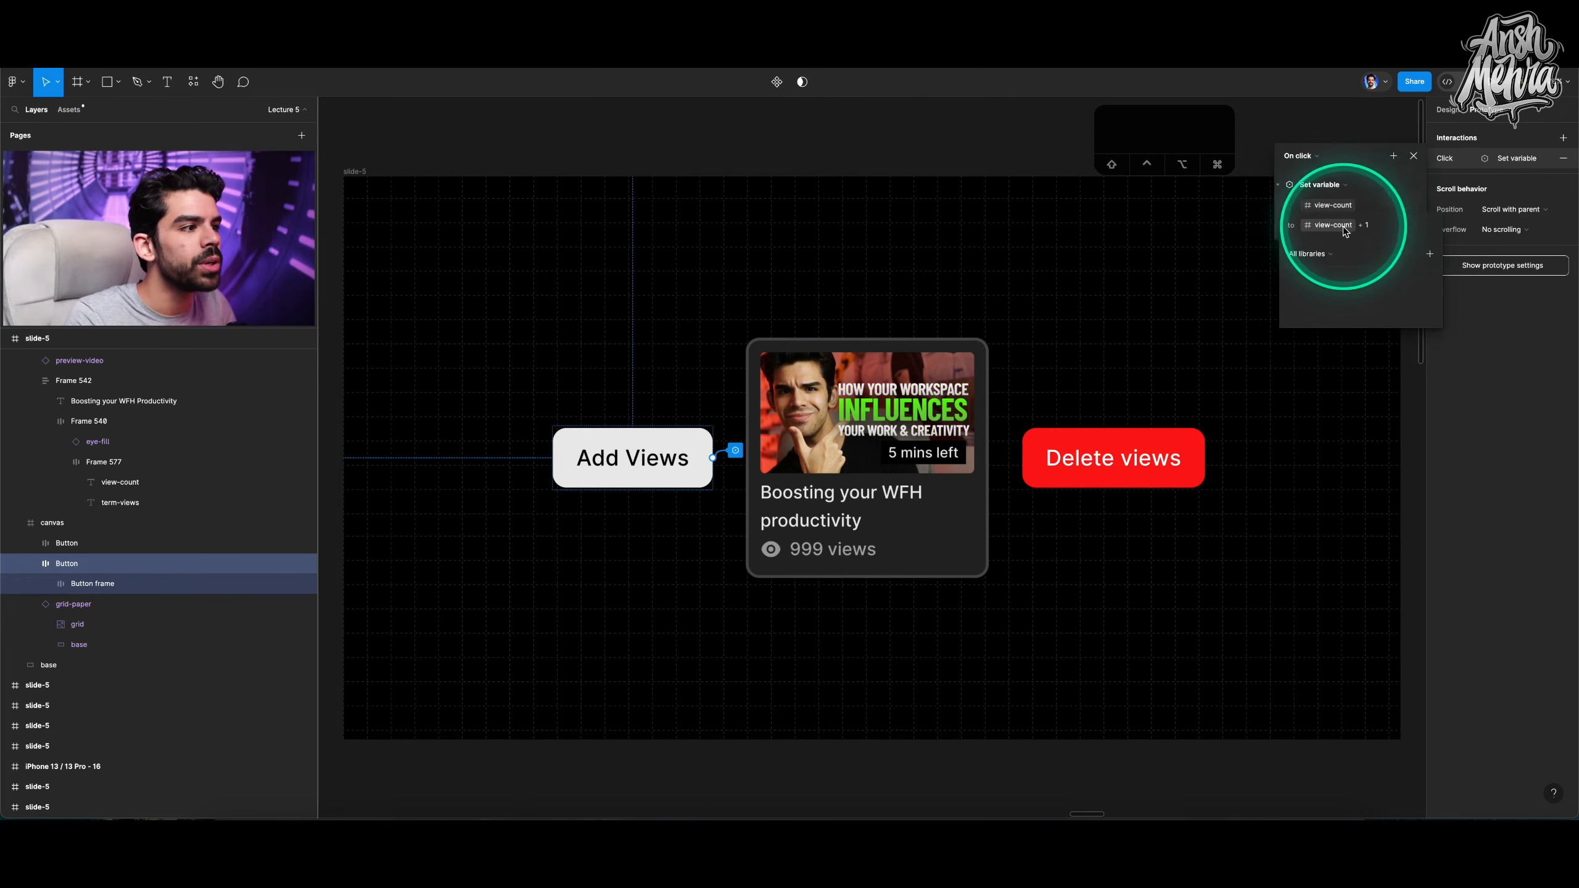
{"action": "key", "text": "Return"}
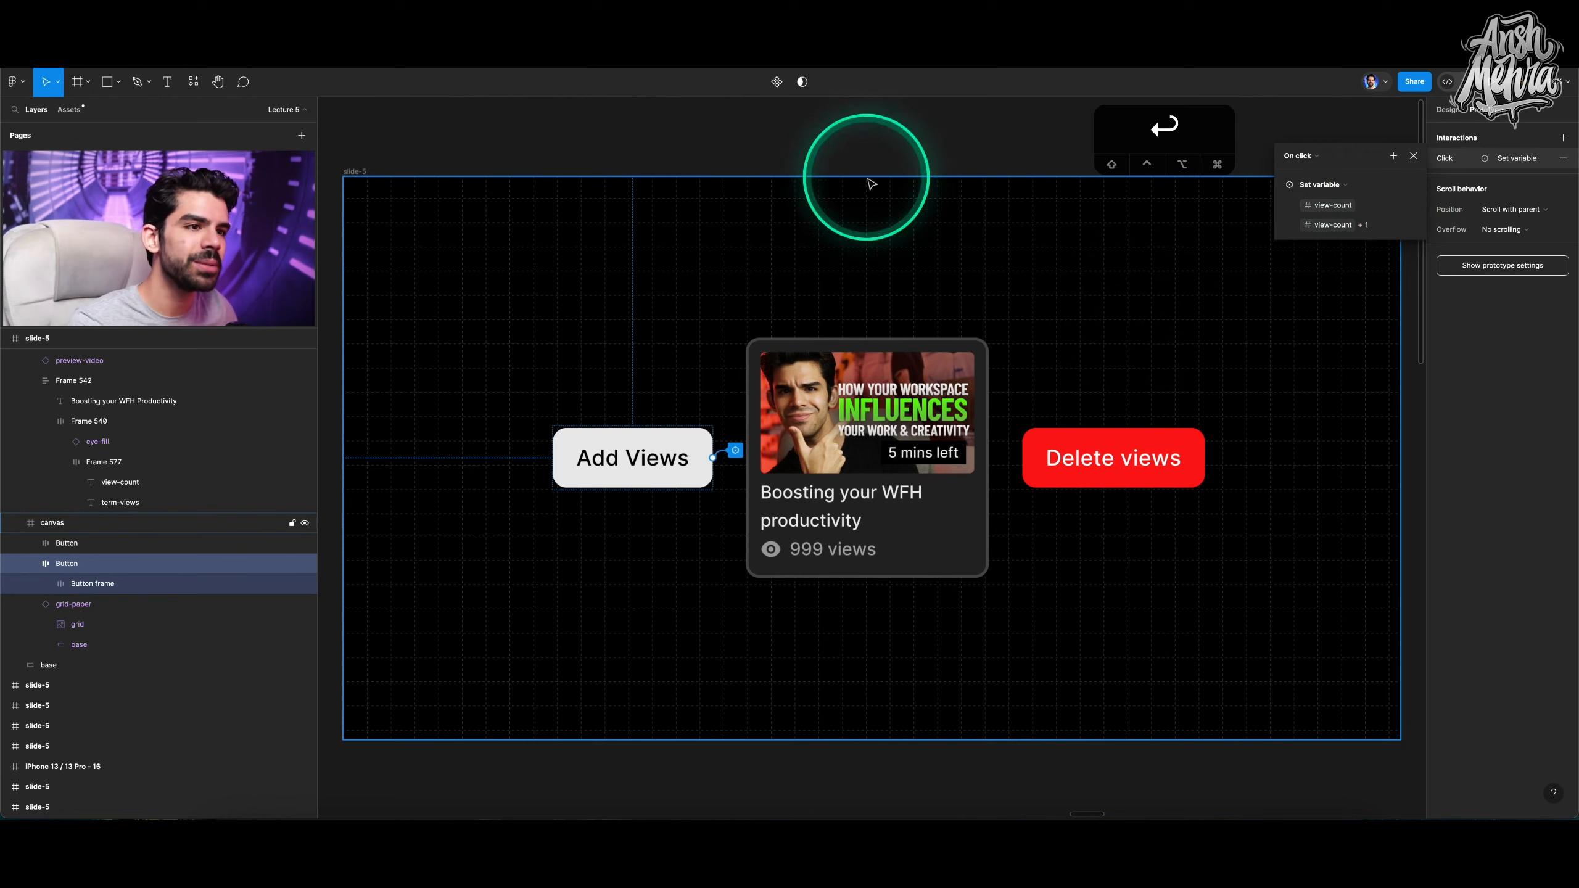
Add a flow starting point to the slide frame.
{"action": "left_click", "coordinate": [424, 155]}
{"action": "left_click", "coordinate": [364, 177]}
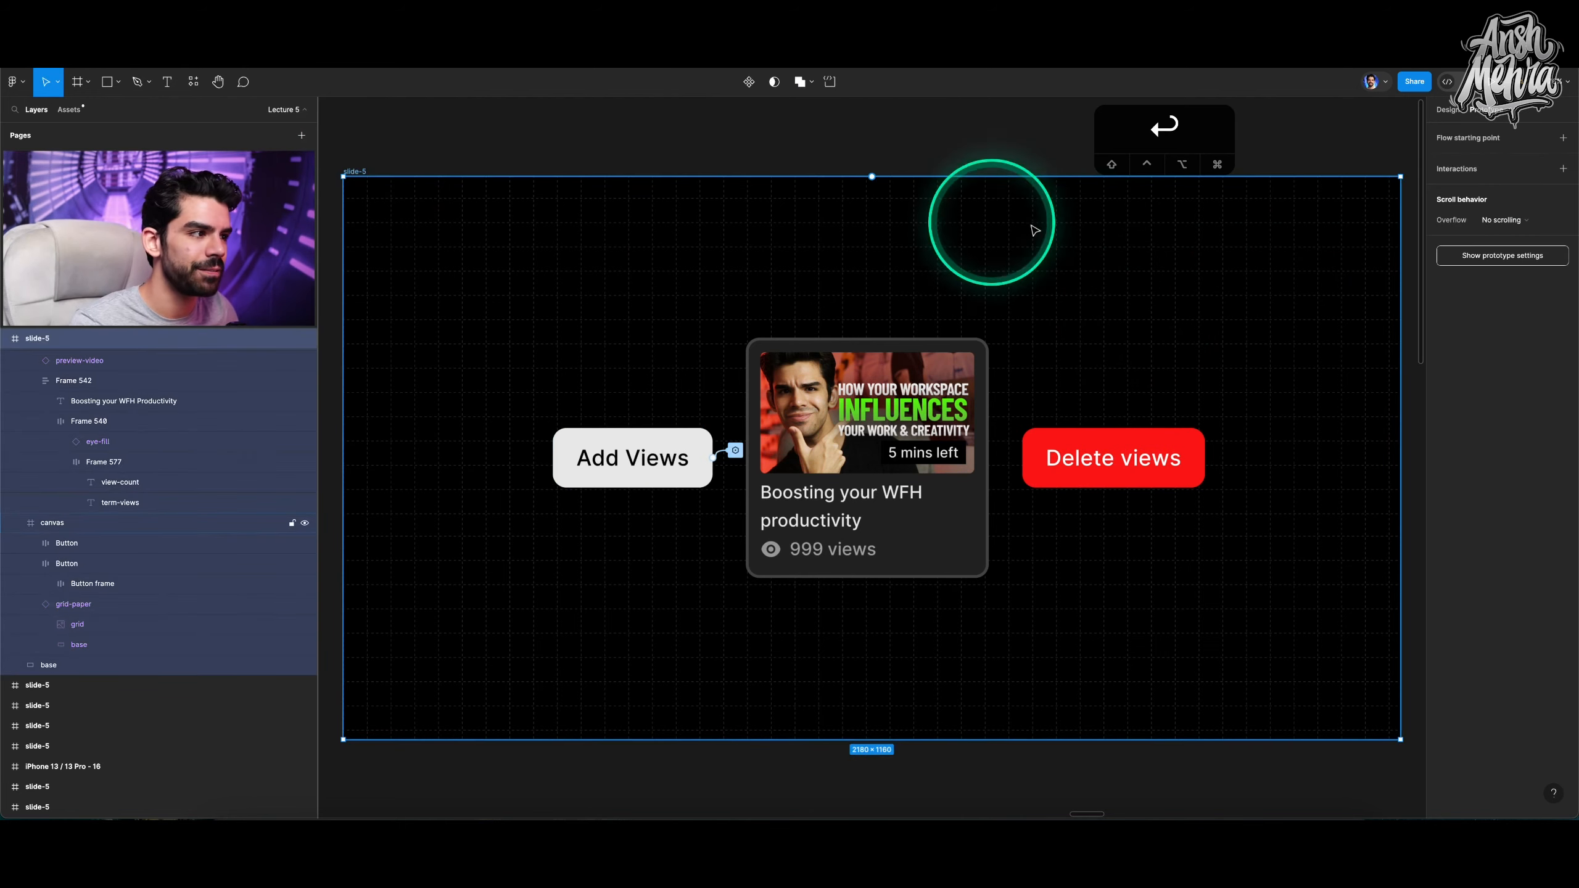
{"action": "left_click", "coordinate": [1564, 139]}
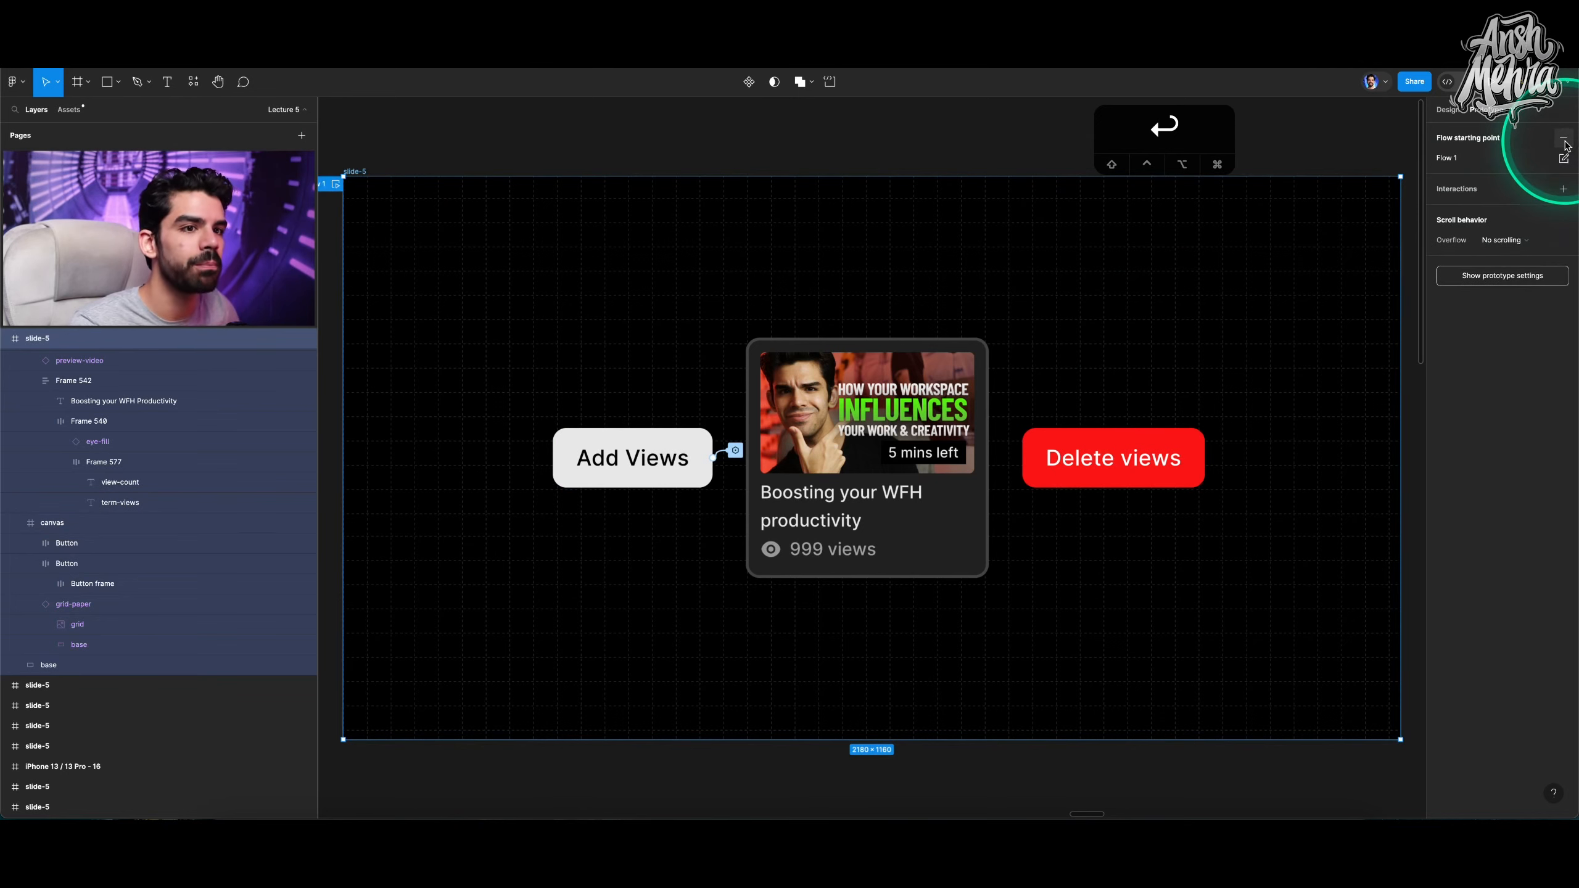
Open the prototype preview of the flow and enlarge its window.
{"action": "left_click", "coordinate": [335, 185]}
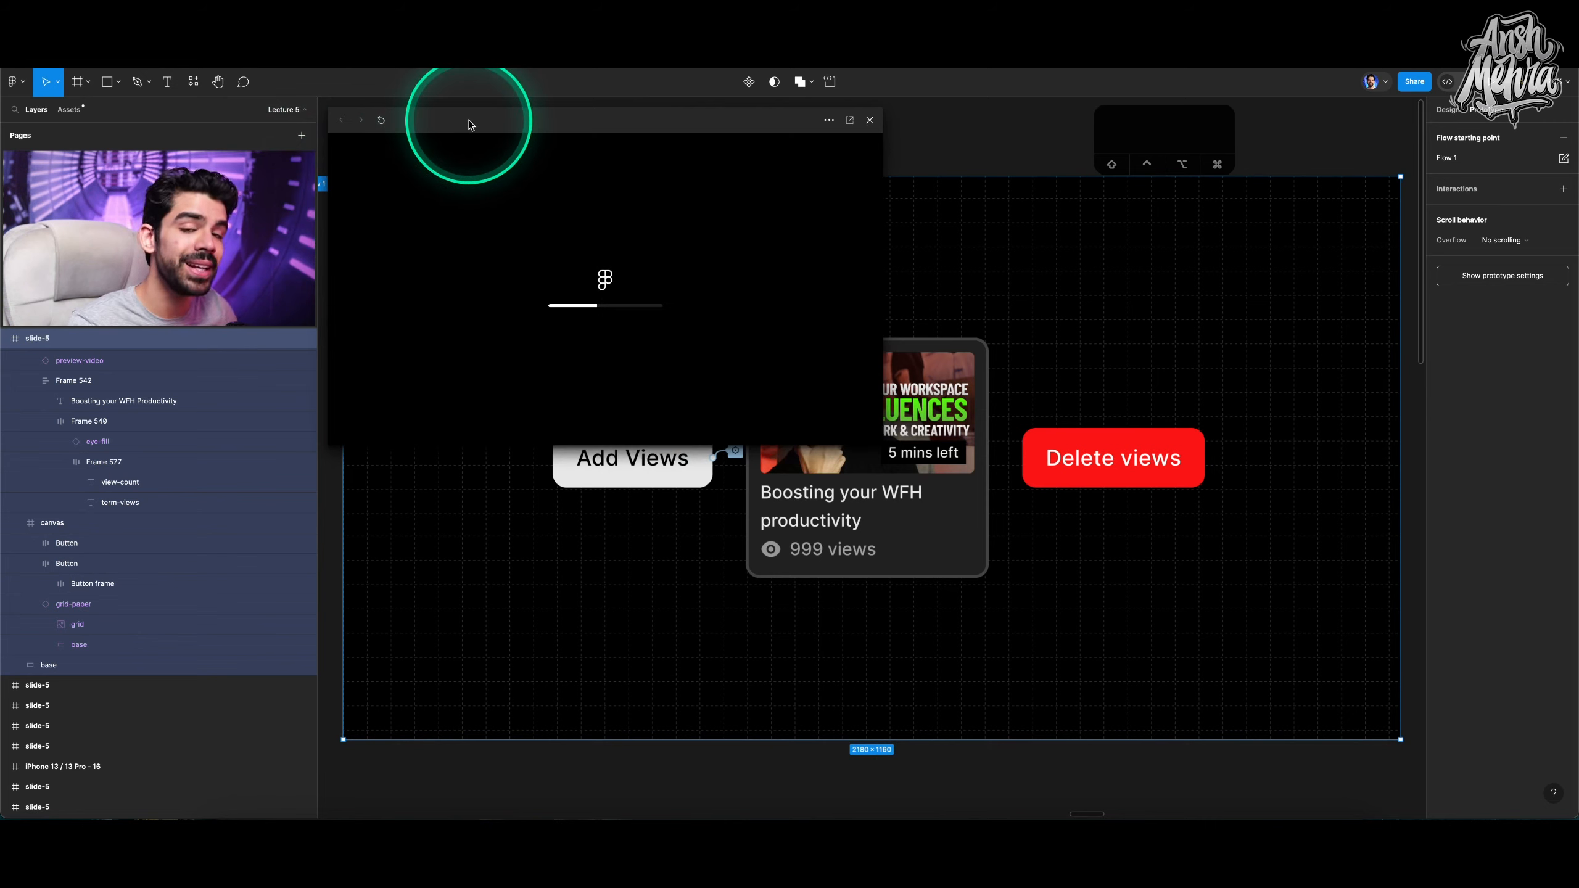
{"action": "left_click_drag", "start_coordinate": [469, 125], "coordinate": [494, 130]}
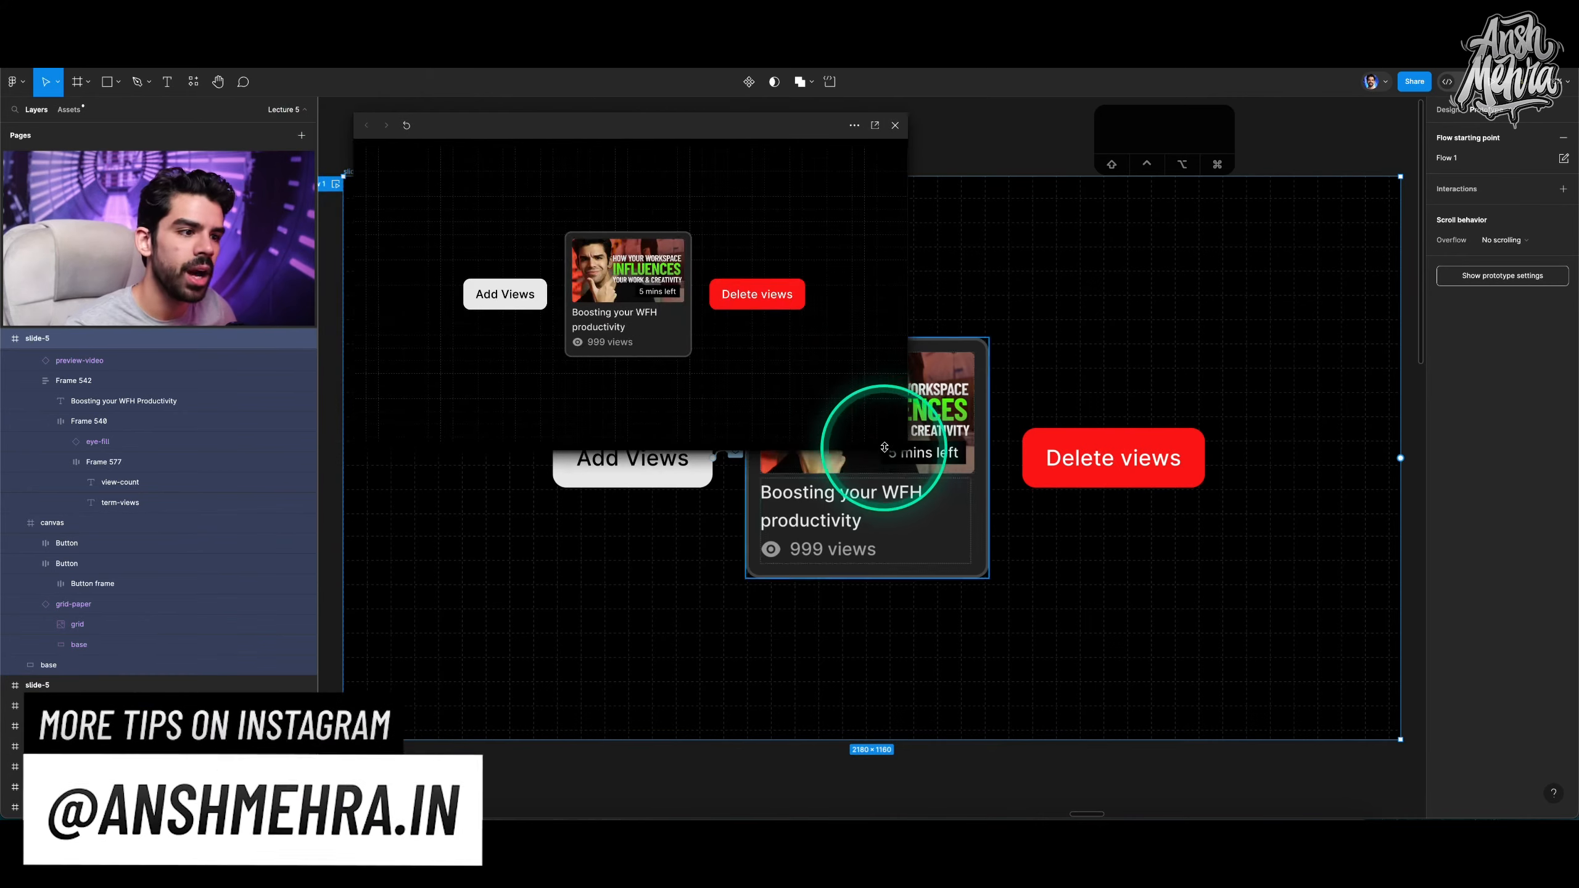
{"action": "left_click_drag", "start_coordinate": [904, 445], "coordinate": [1324, 687]}
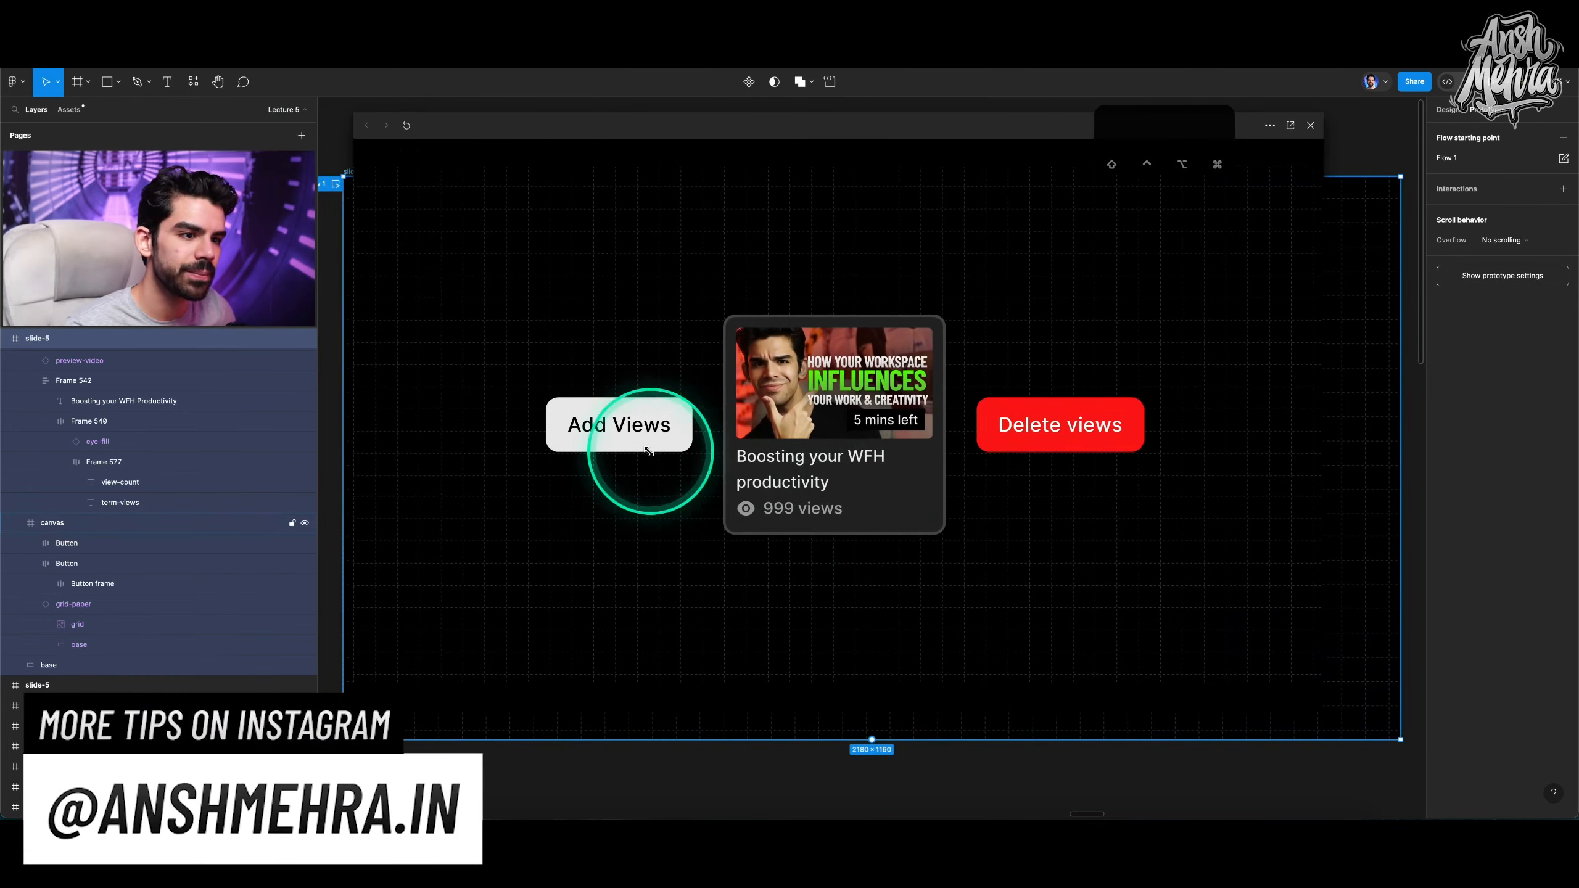
Test the Add Views button repeatedly in the preview, try Delete views, and close the preview.
{"action": "left_click", "coordinate": [611, 437]}
{"action": "left_click", "coordinate": [612, 437]}
{"action": "double_click", "coordinate": [612, 436]}
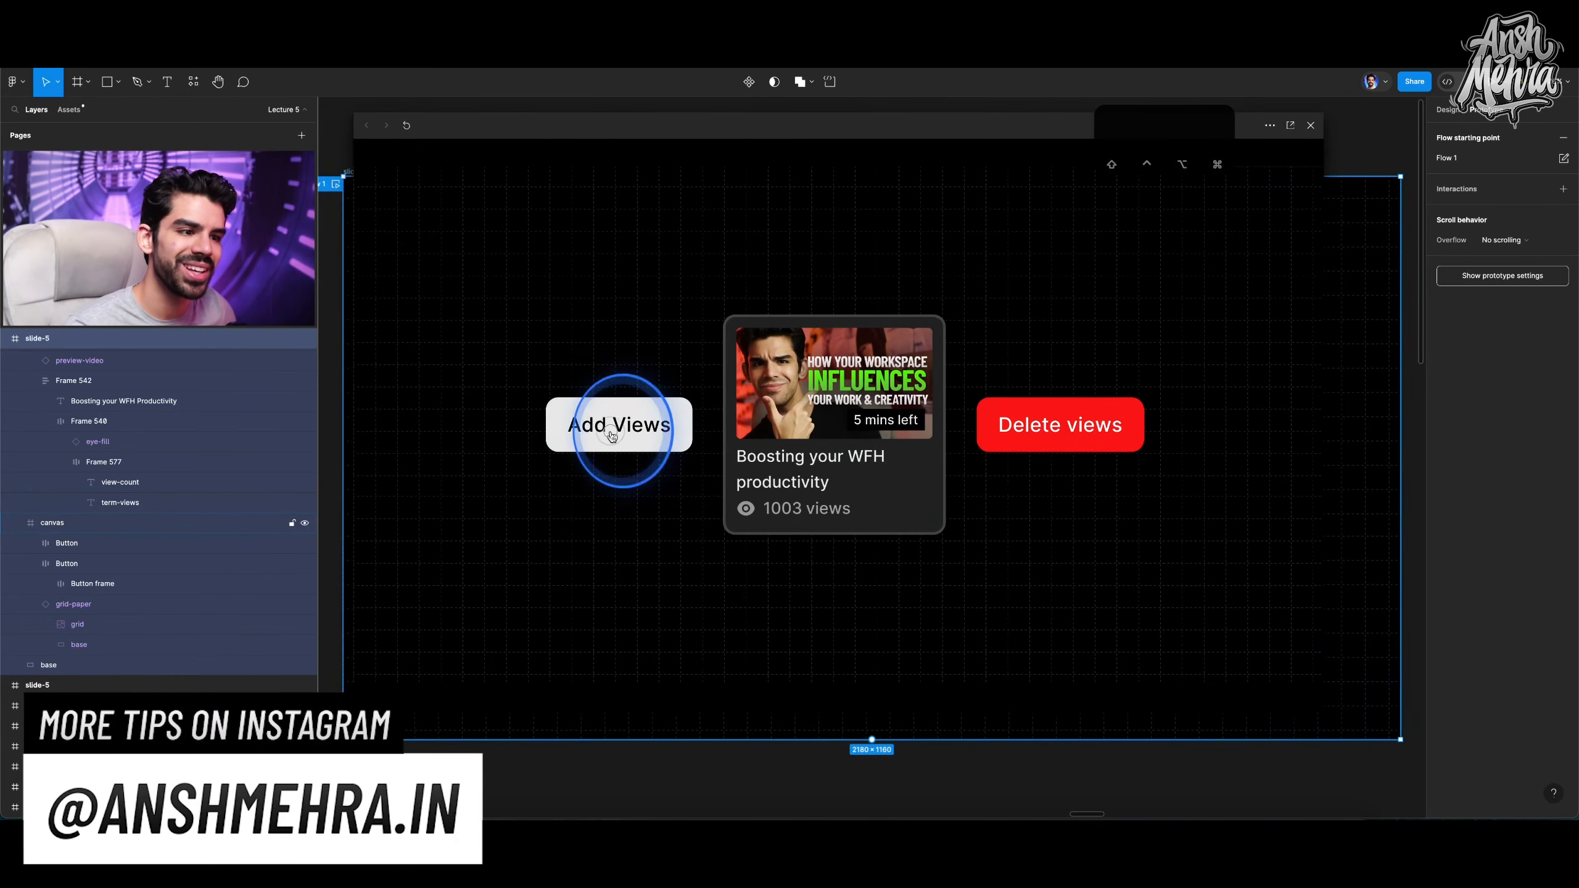
{"action": "triple_click", "coordinate": [611, 437]}
{"action": "double_click", "coordinate": [611, 436]}
{"action": "triple_click", "coordinate": [612, 437]}
{"action": "double_click", "coordinate": [612, 436]}
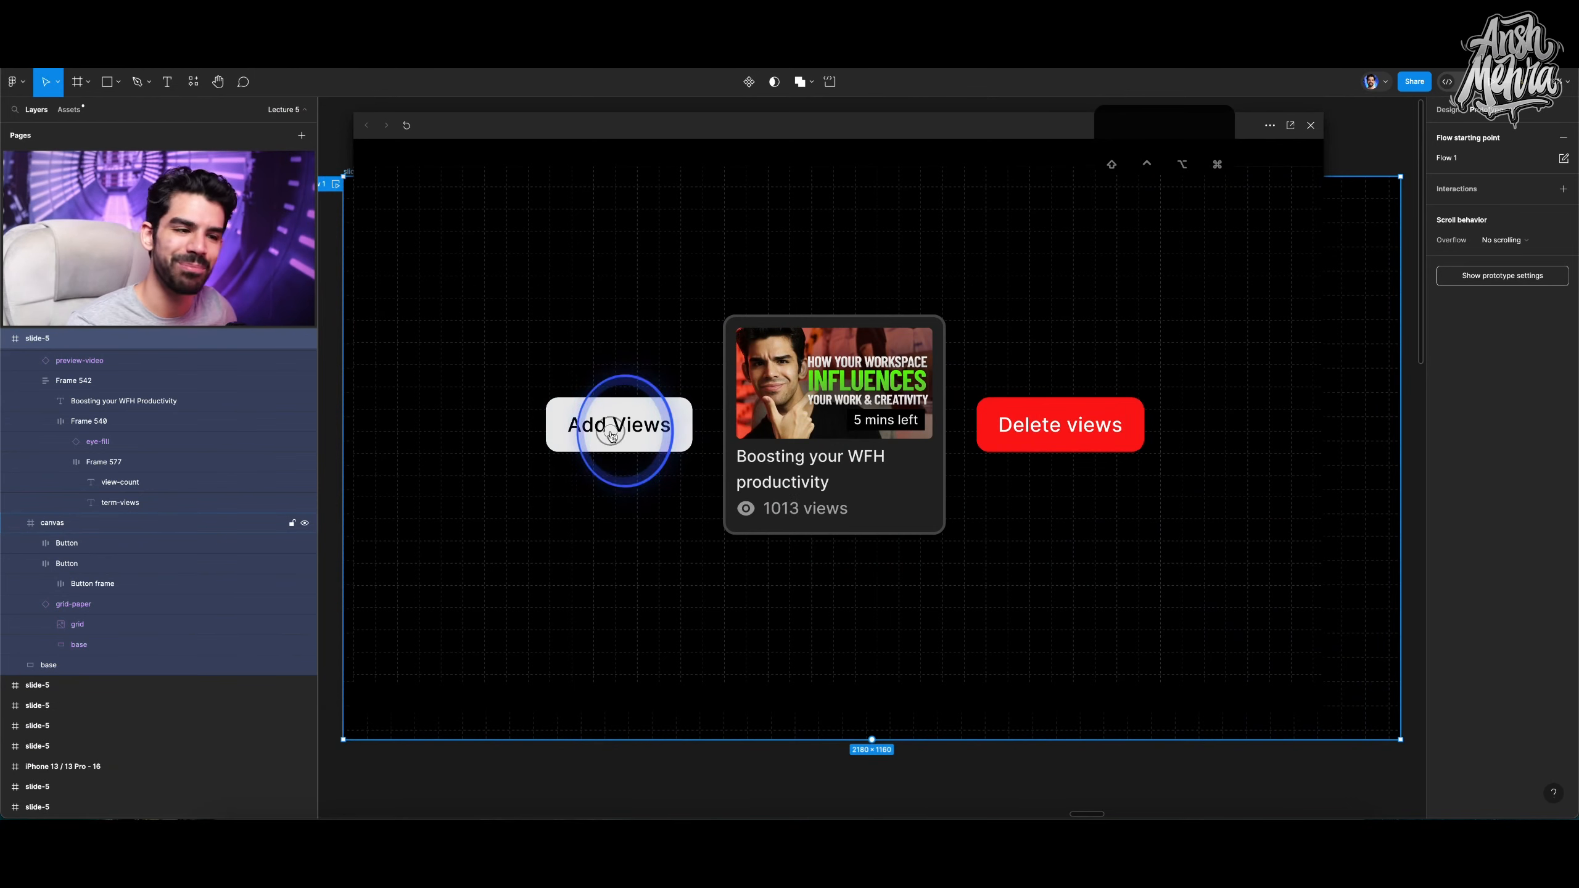
{"action": "triple_click", "coordinate": [612, 437]}
{"action": "double_click", "coordinate": [612, 436]}
{"action": "triple_click", "coordinate": [612, 437]}
{"action": "left_click", "coordinate": [612, 437]}
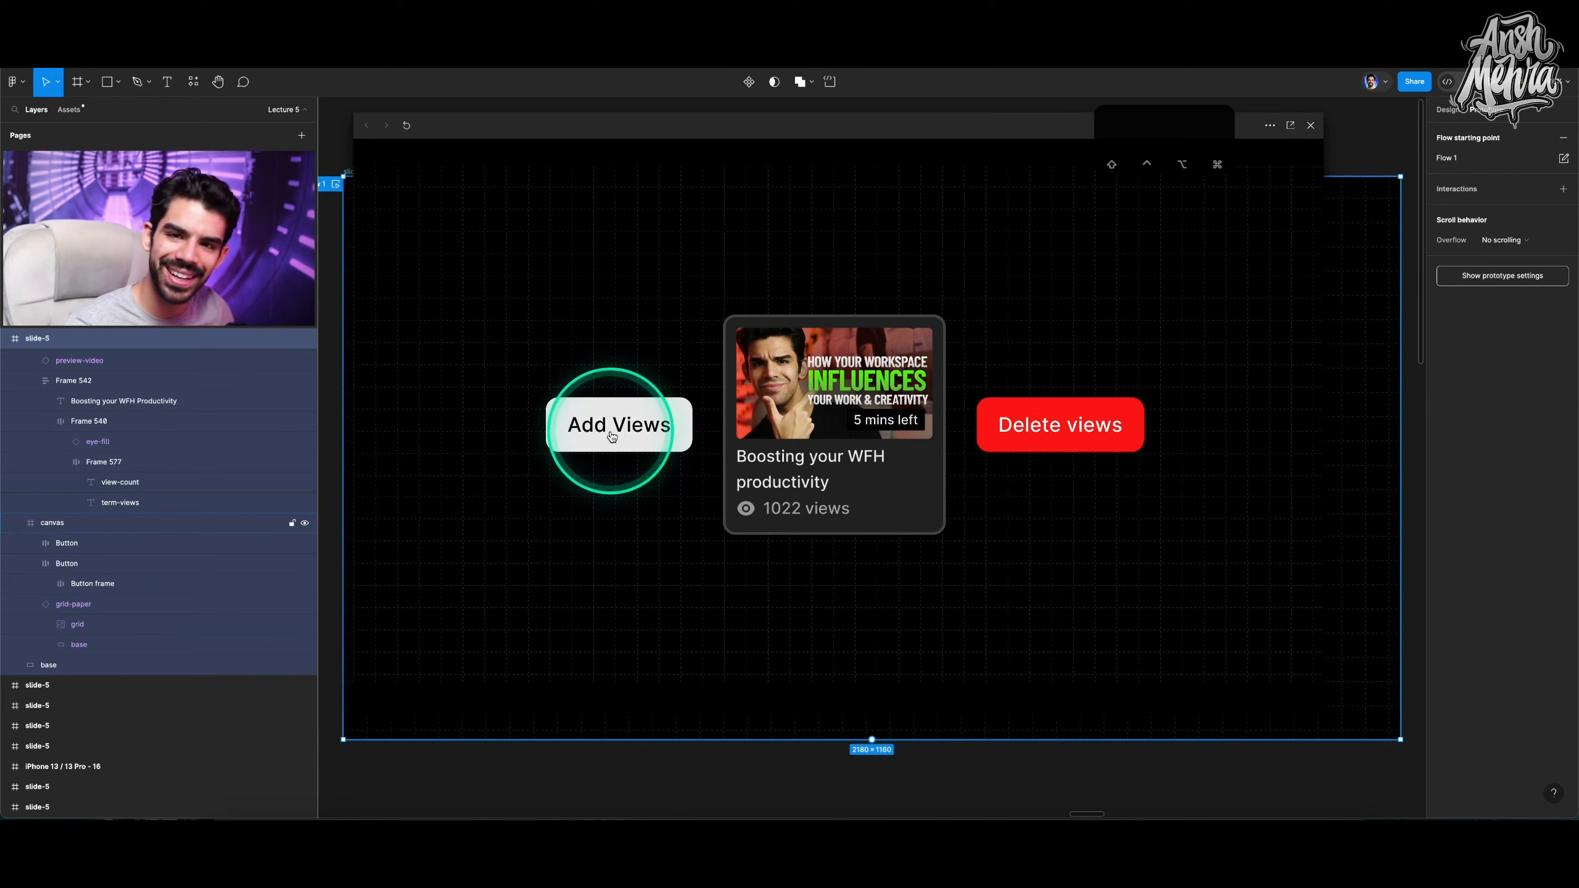
{"action": "double_click", "coordinate": [612, 437]}
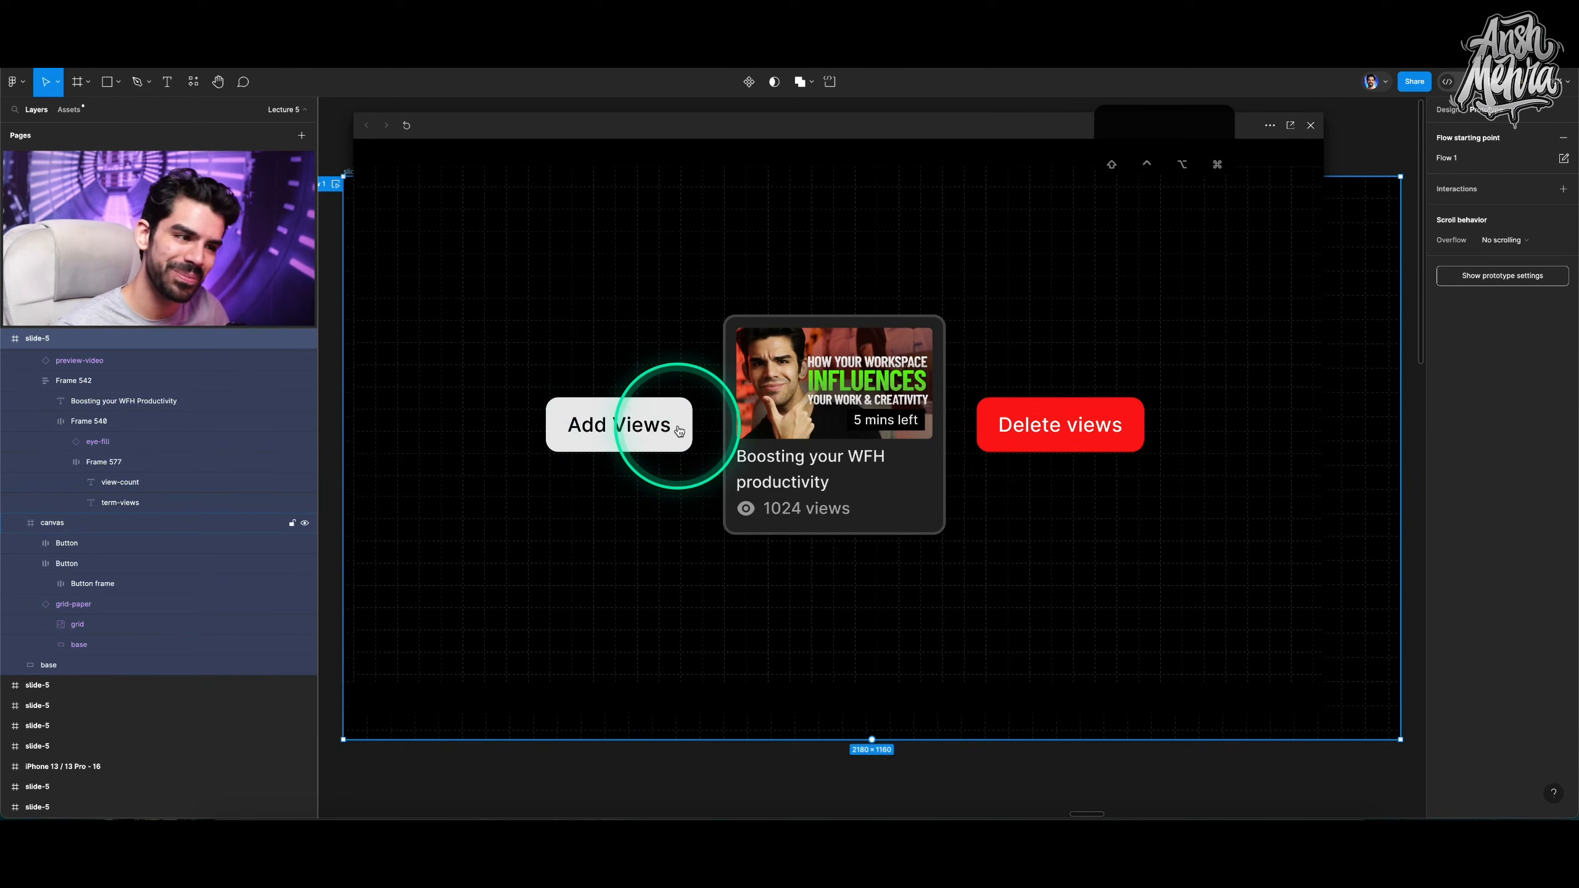
{"action": "left_click", "coordinate": [1048, 429]}
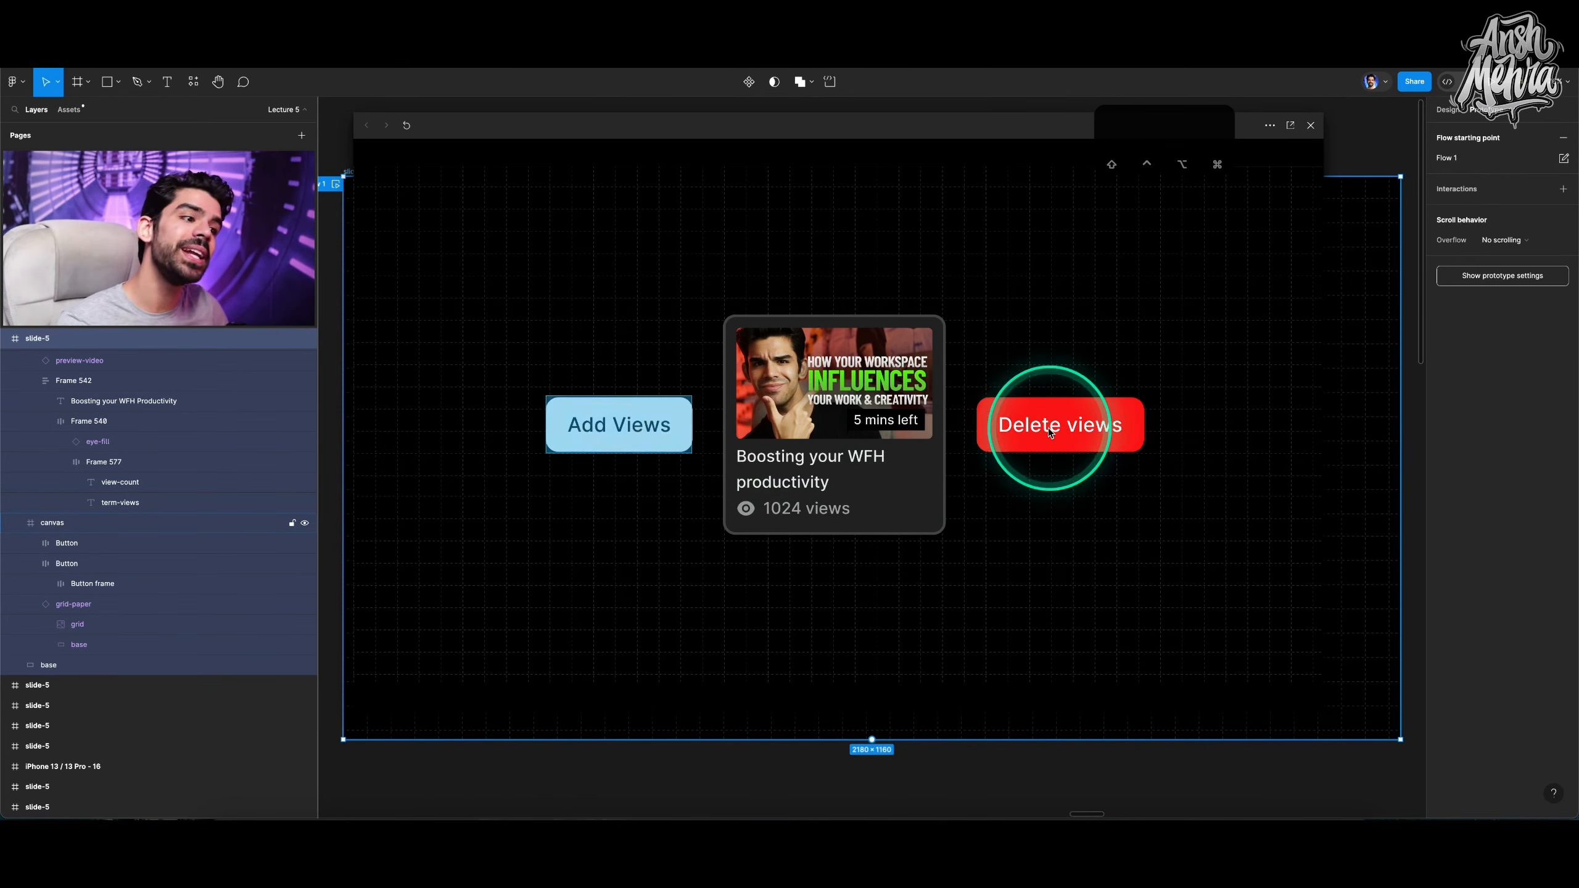
{"action": "left_click", "coordinate": [1311, 127]}
Give the Delete views button an on-click Set variable interaction setting view-count to view-count - 1.
{"action": "left_click", "coordinate": [1163, 448]}
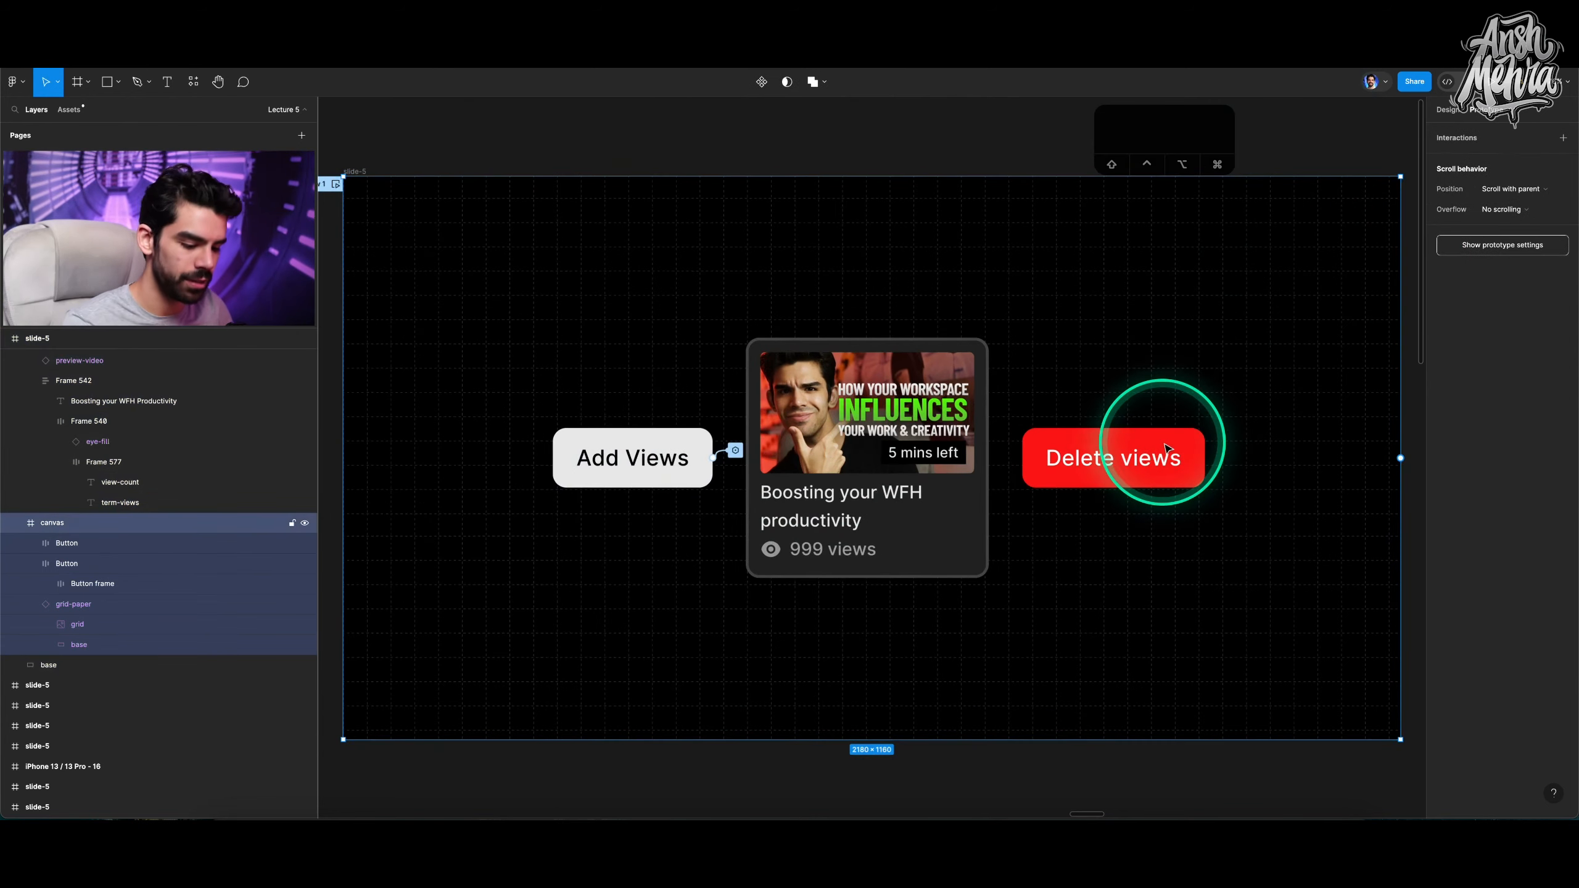
{"action": "left_click", "coordinate": [1166, 444]}
{"action": "left_click", "coordinate": [131, 544]}
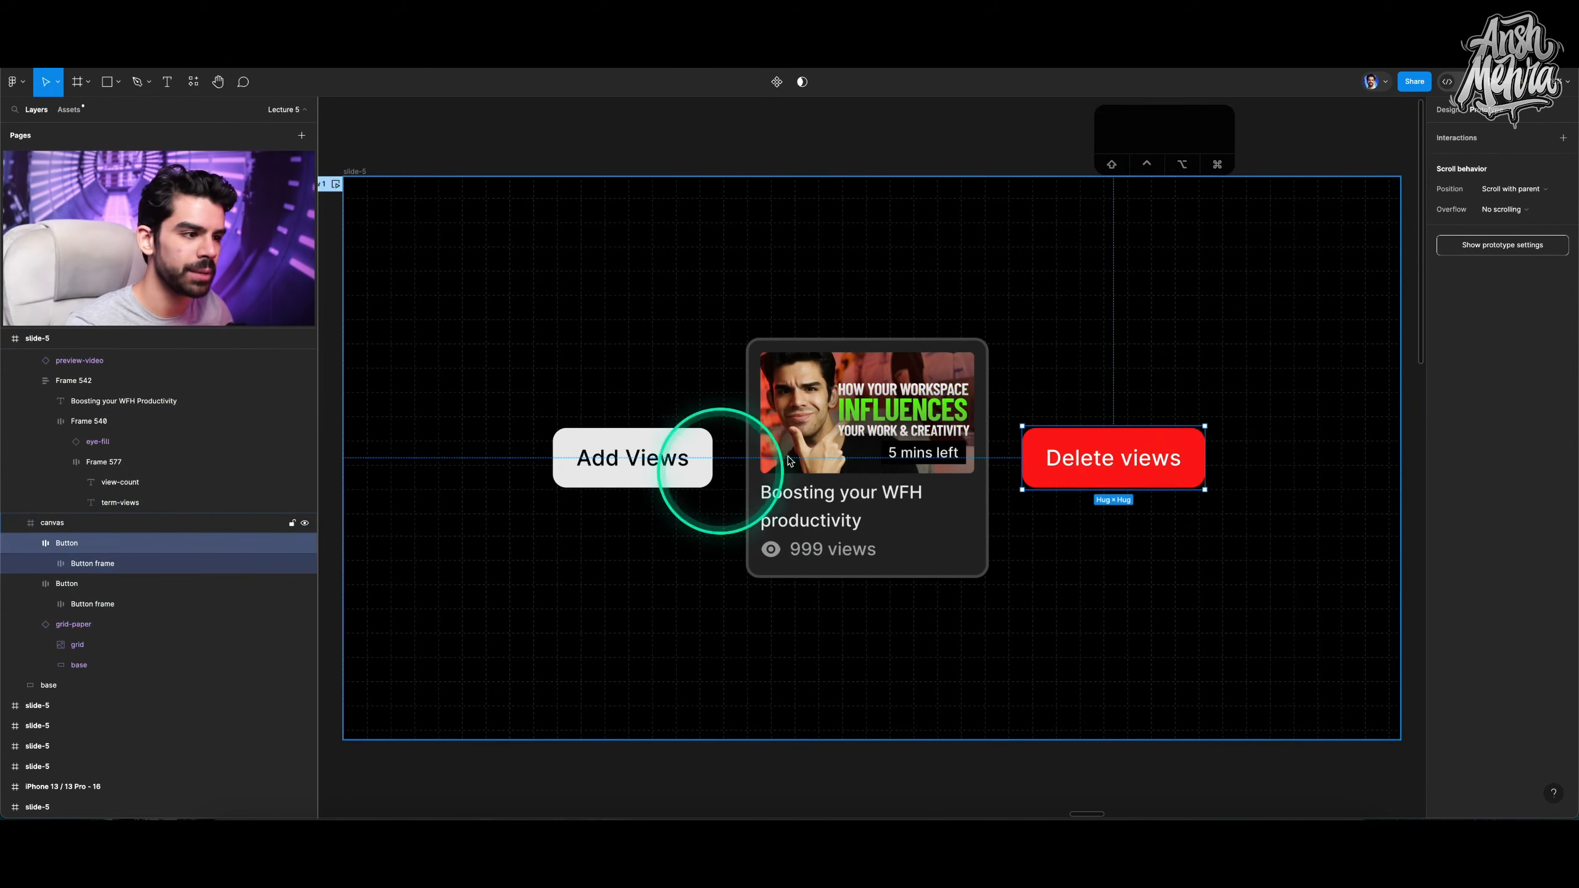
{"action": "left_click", "coordinate": [1563, 138]}
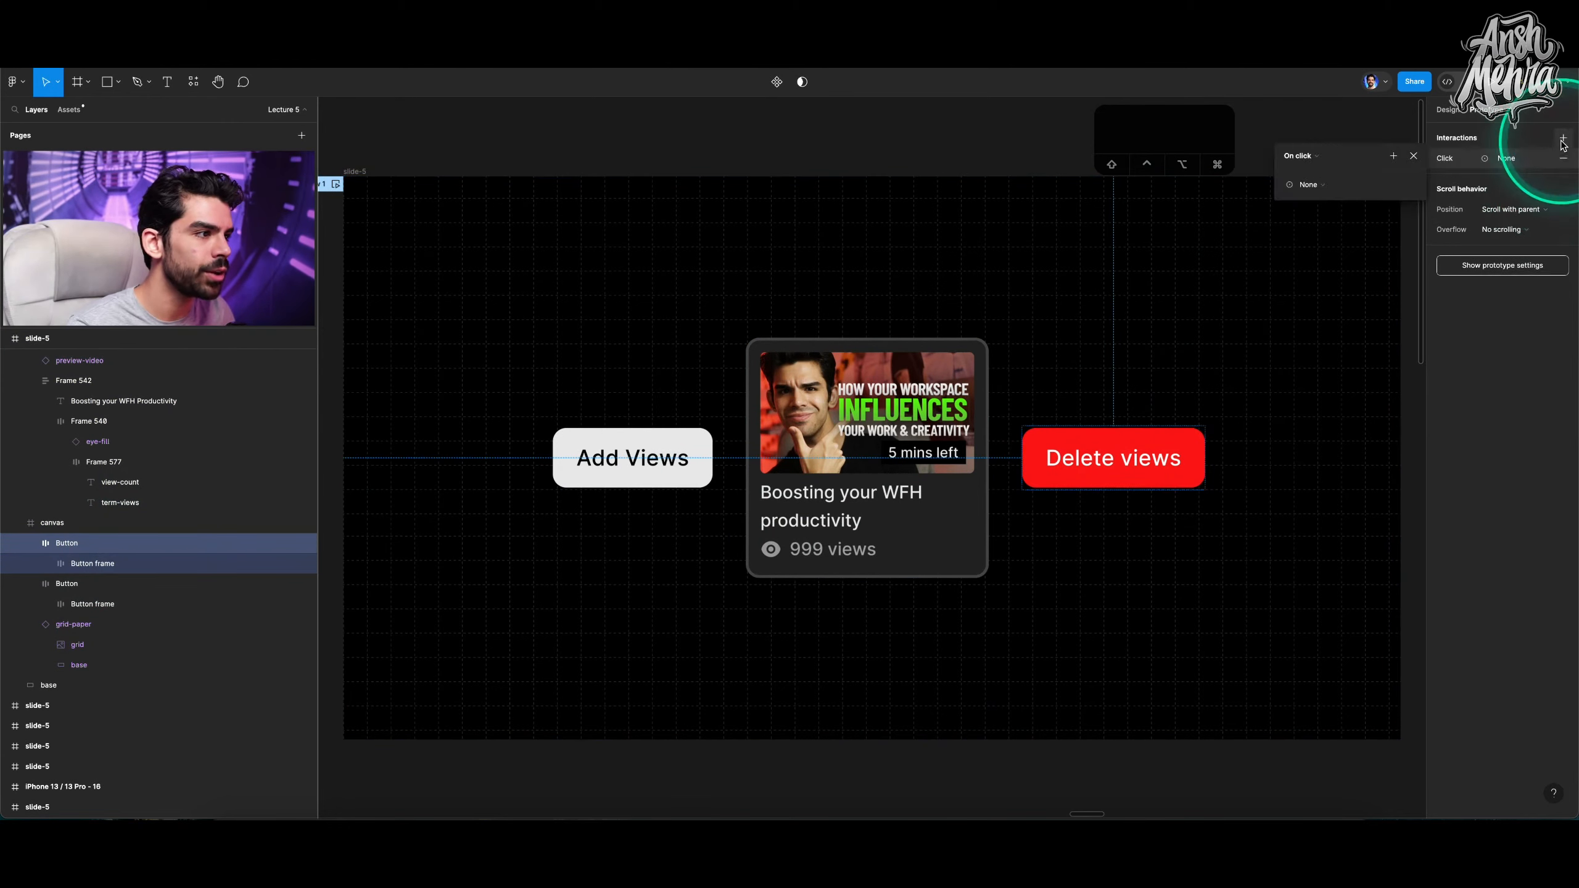
{"action": "left_click", "coordinate": [1312, 183]}
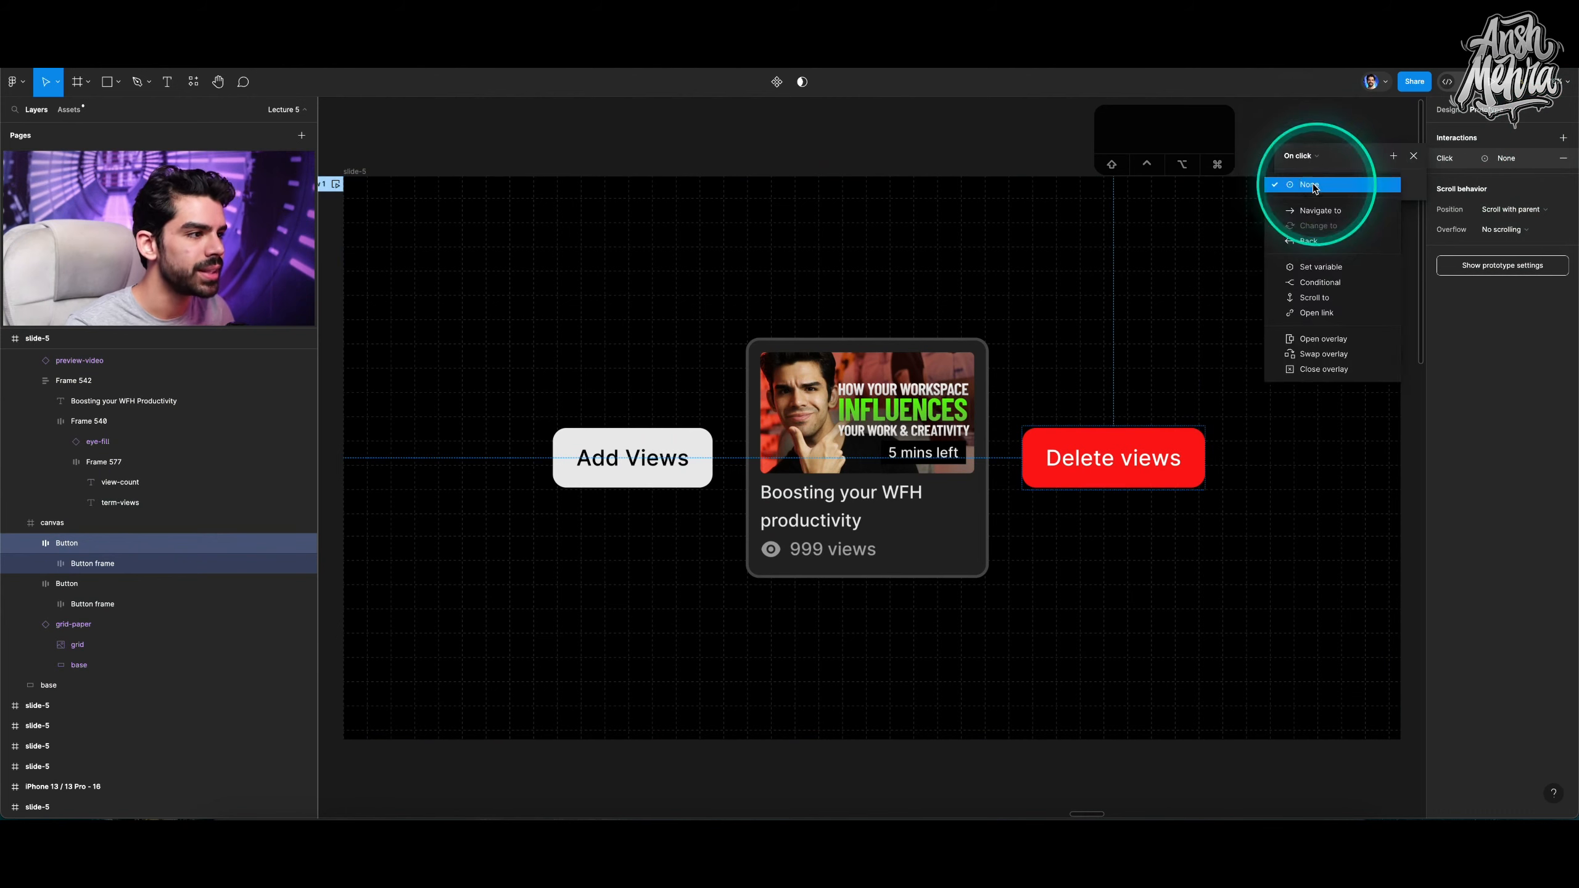
{"action": "left_click", "coordinate": [1317, 267]}
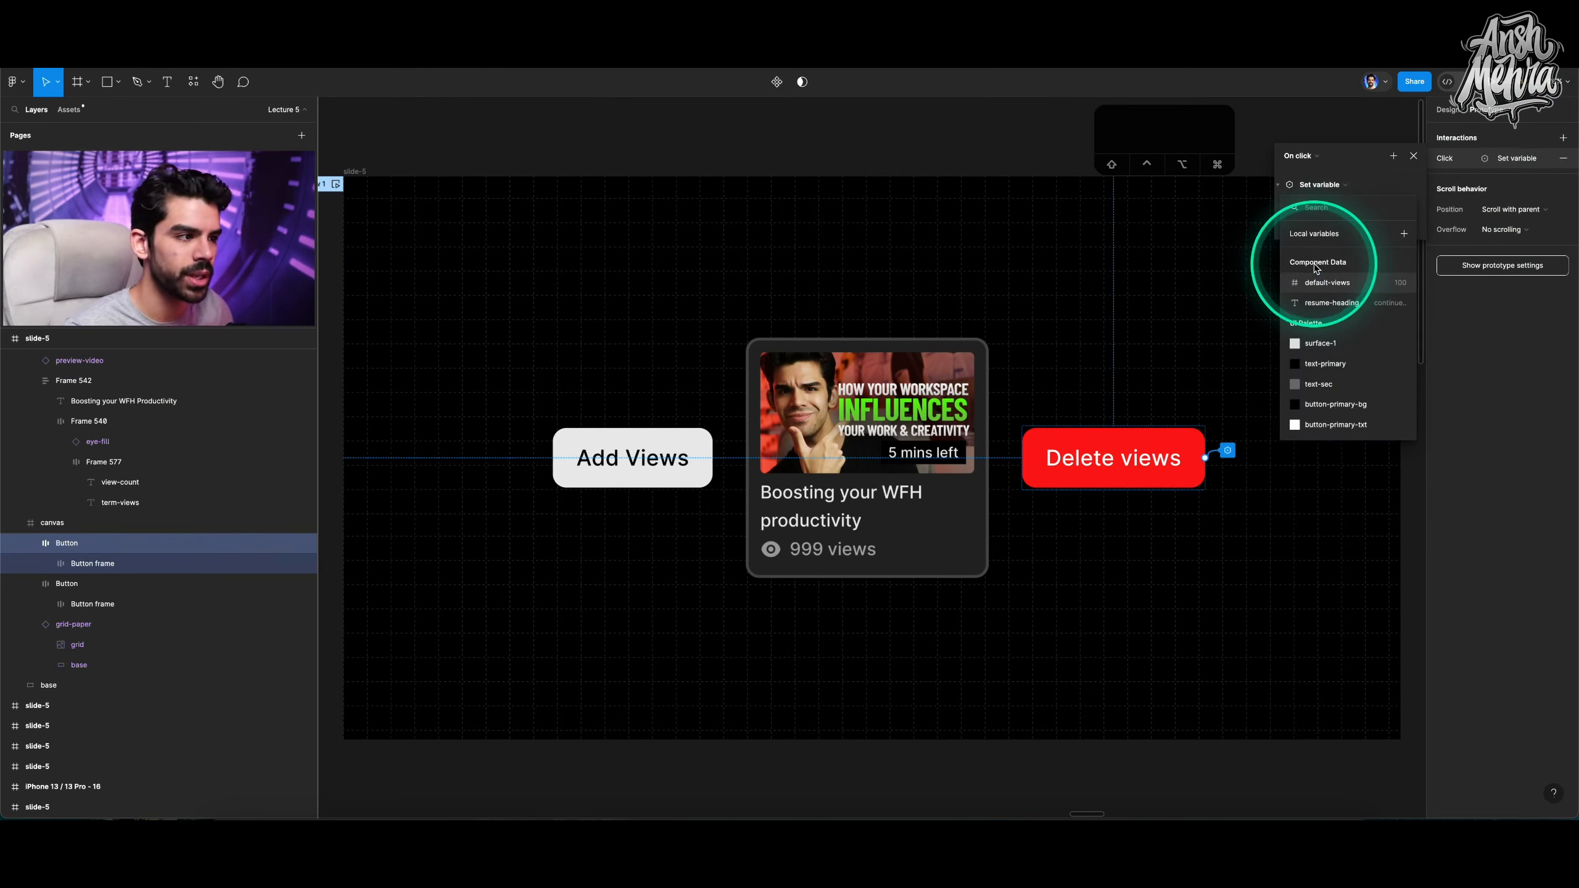
{"action": "type", "text": "vie"}
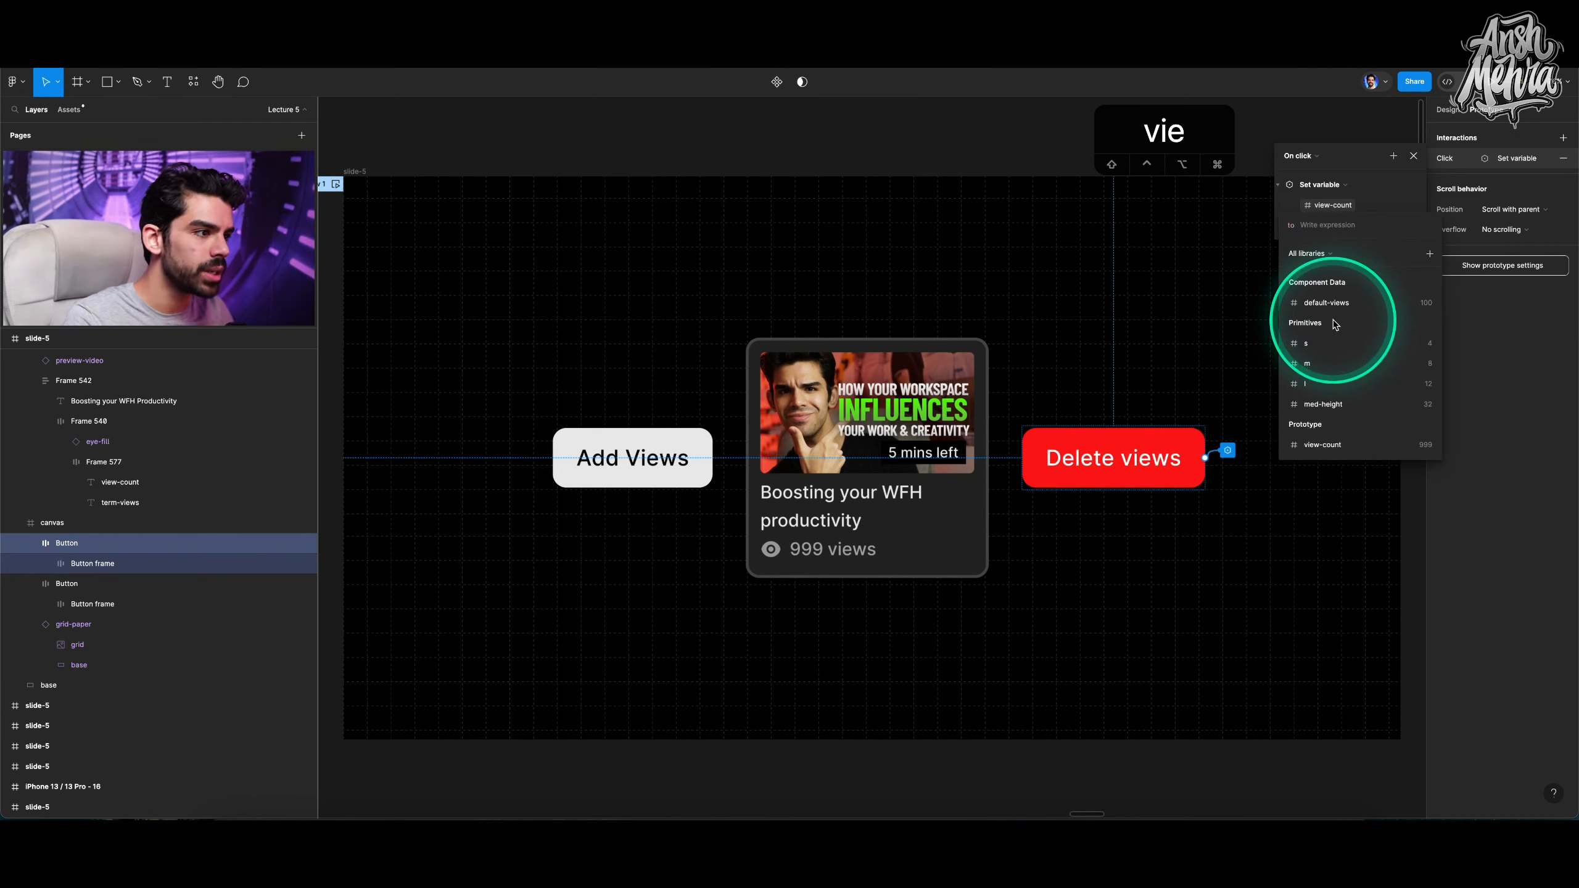
{"action": "type", "text": "view"}
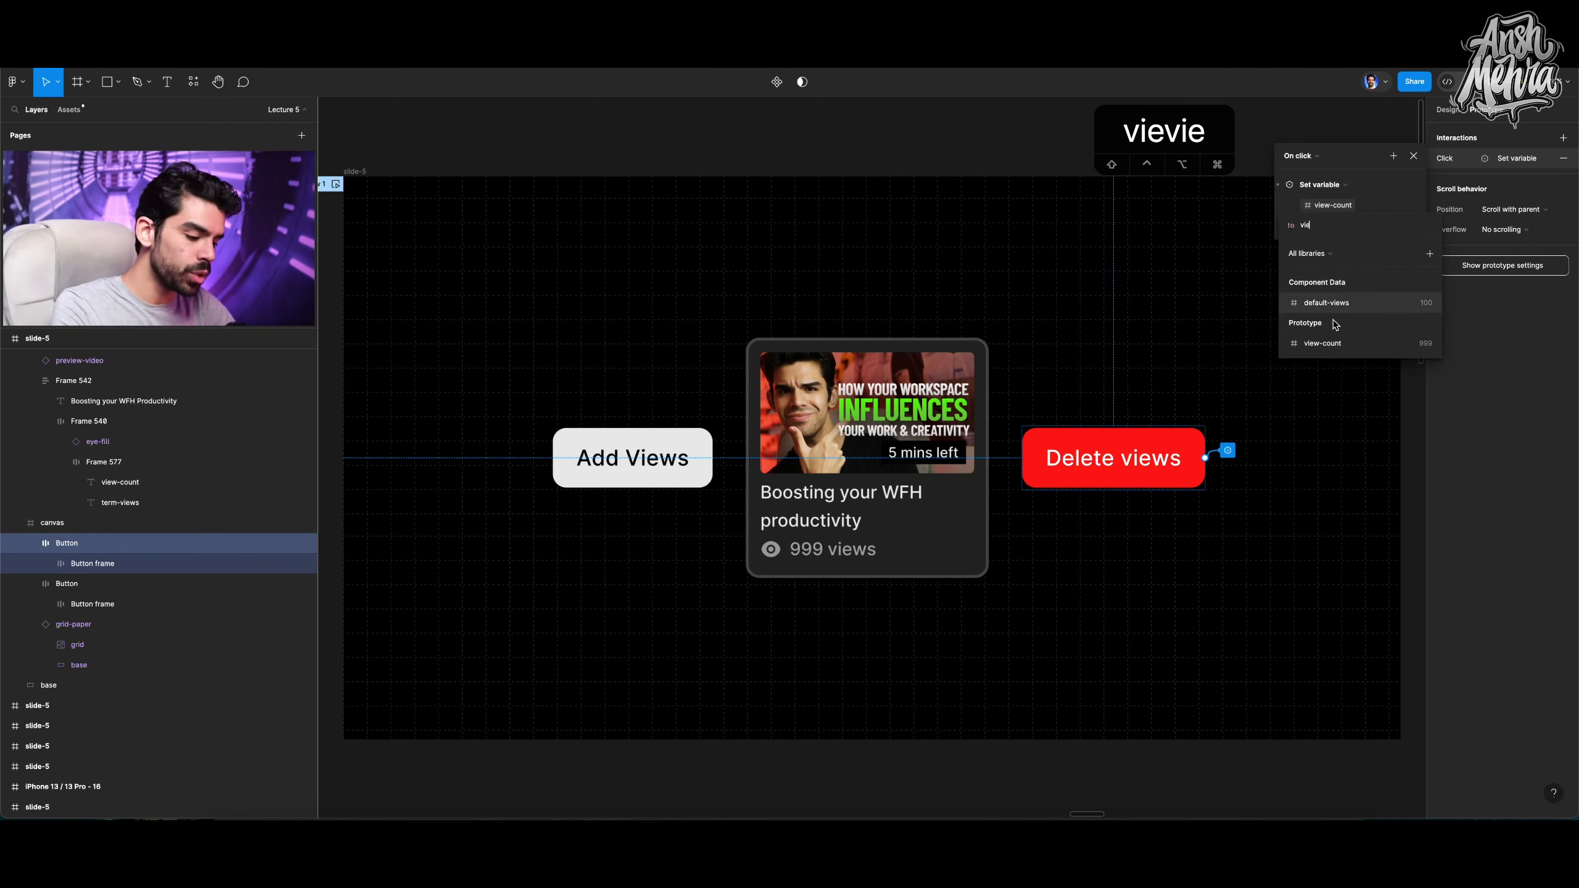
{"action": "left_click", "coordinate": [1352, 344]}
{"action": "type", "text": "-1"}
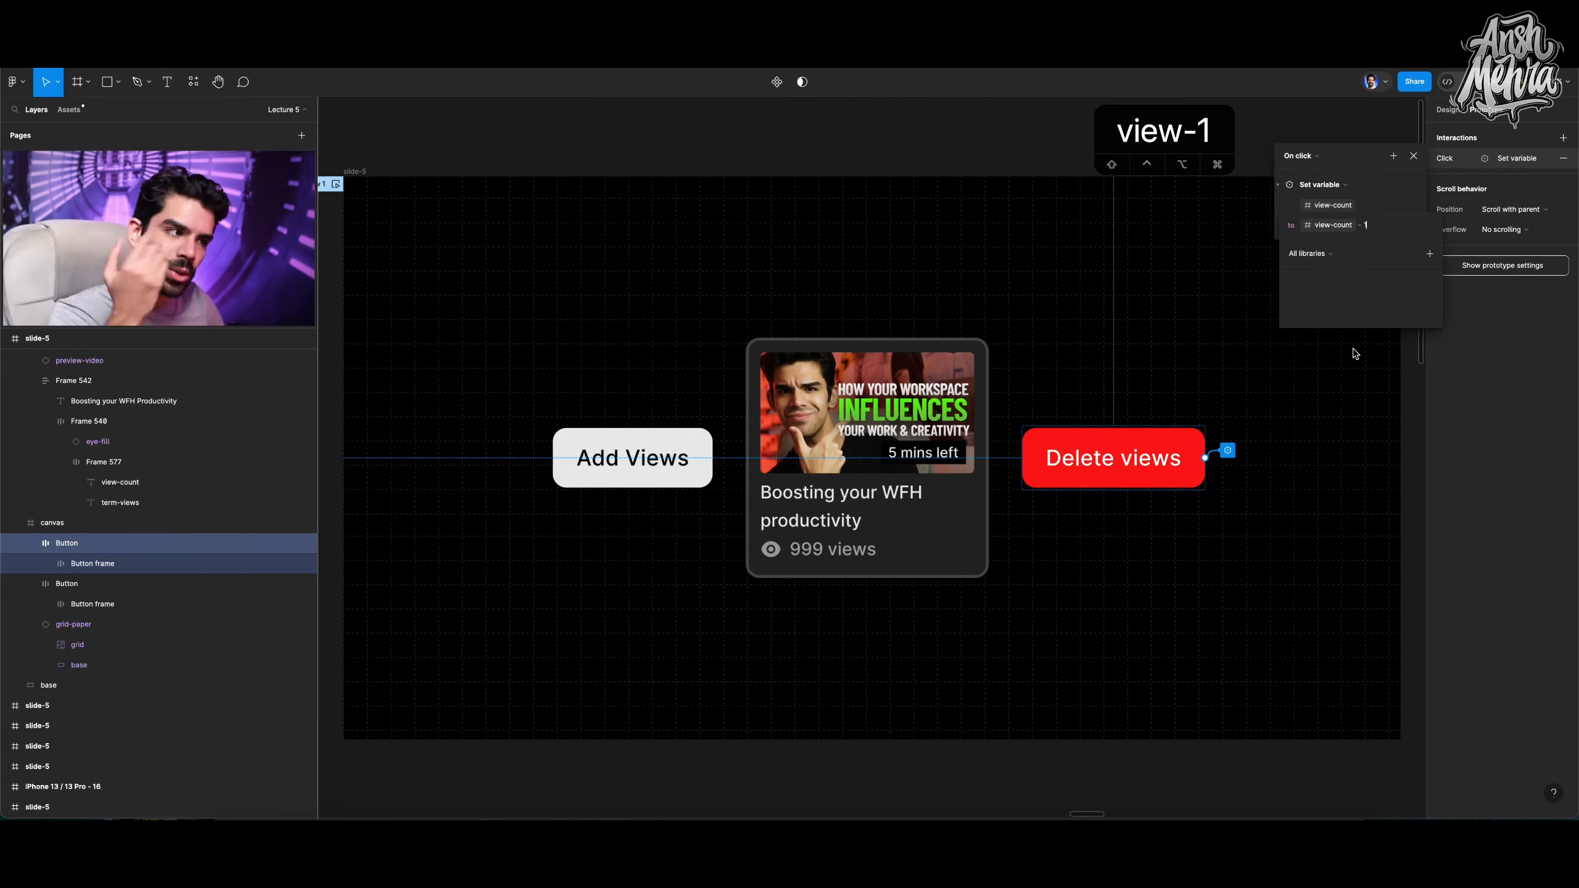
{"action": "key", "text": "Return"}
{"action": "left_click", "coordinate": [1352, 348]}
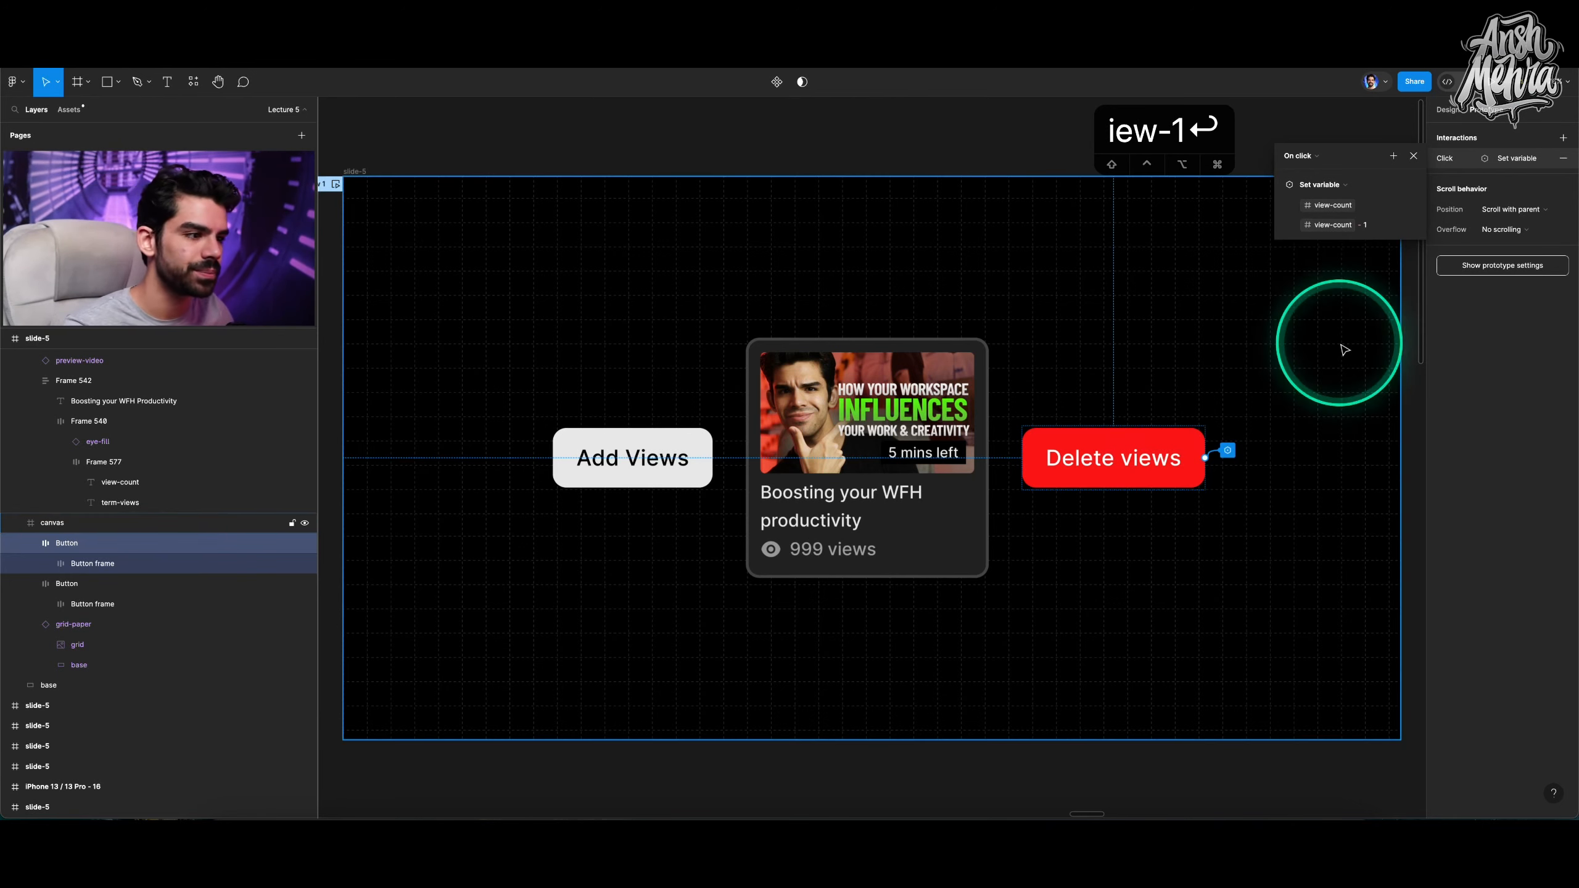
Preview the flow, test the Delete views and Add Views buttons several times, and close the preview.
{"action": "left_click", "coordinate": [336, 184]}
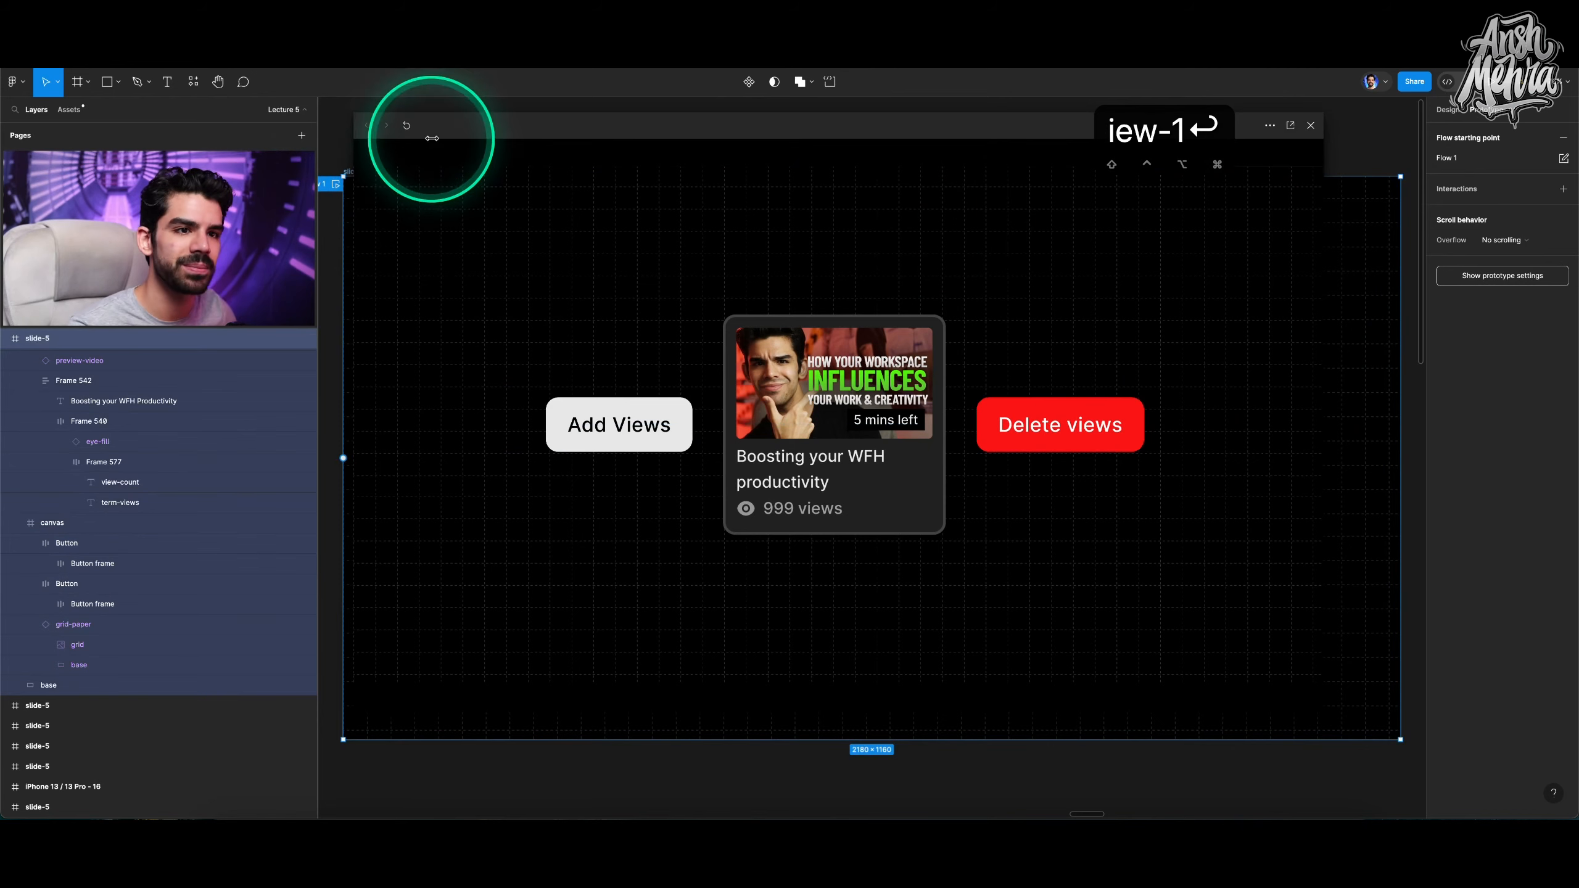
{"action": "left_click_drag", "start_coordinate": [435, 135], "coordinate": [347, 154]}
{"action": "left_click", "coordinate": [939, 444]}
{"action": "left_click", "coordinate": [940, 444]}
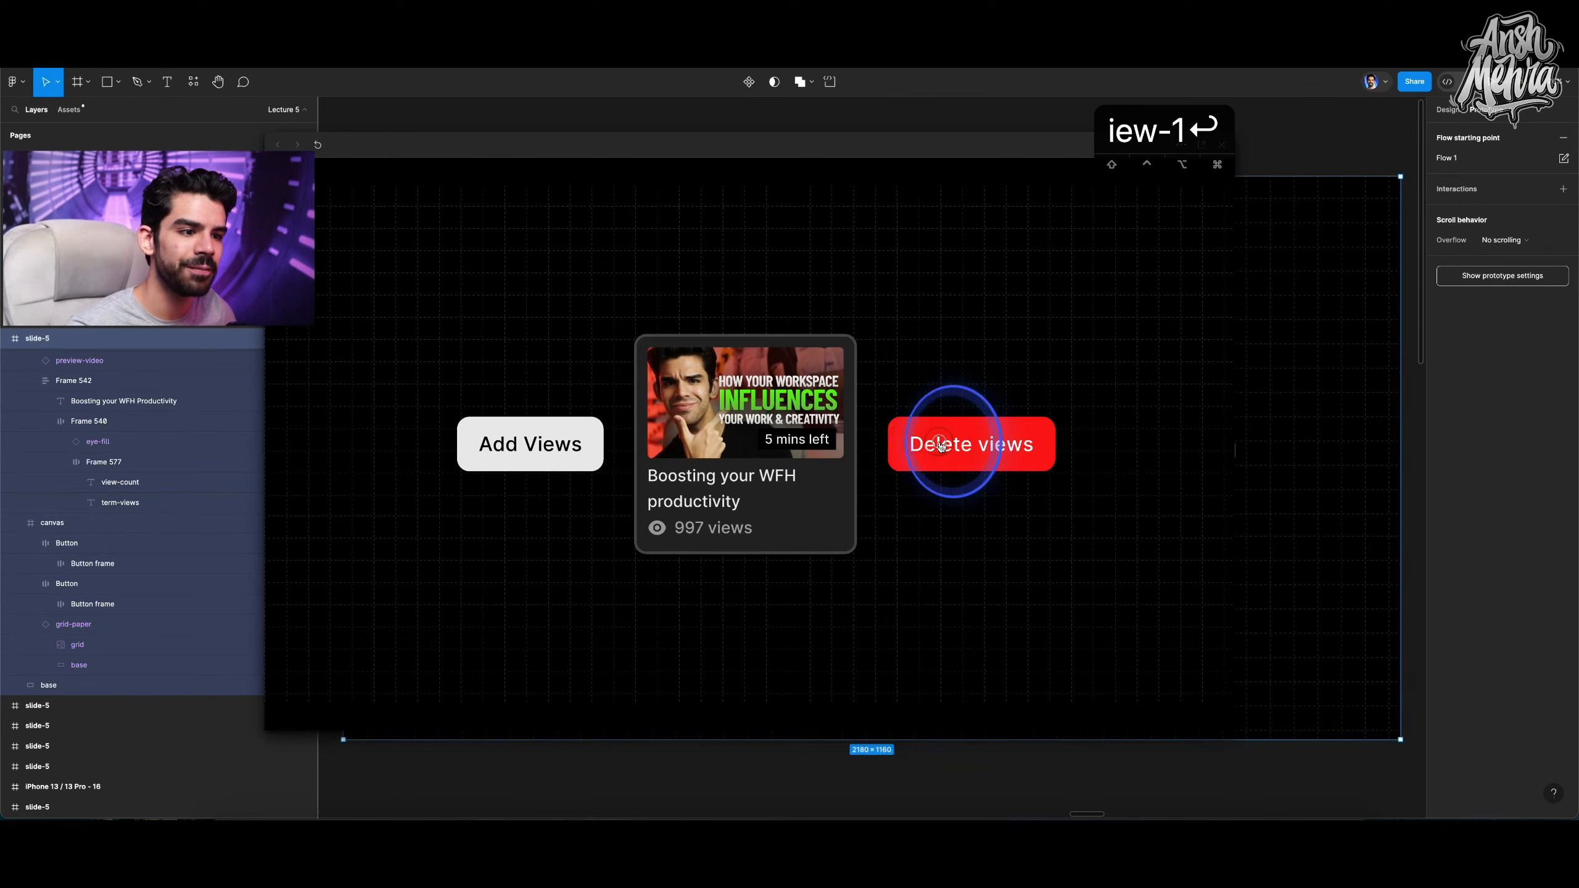
{"action": "left_click", "coordinate": [939, 444]}
{"action": "left_click", "coordinate": [940, 444]}
{"action": "left_click", "coordinate": [939, 444]}
{"action": "left_click", "coordinate": [939, 445]}
{"action": "left_click", "coordinate": [939, 444]}
{"action": "left_click", "coordinate": [939, 444]}
{"action": "left_click", "coordinate": [940, 444]}
{"action": "left_click", "coordinate": [939, 444]}
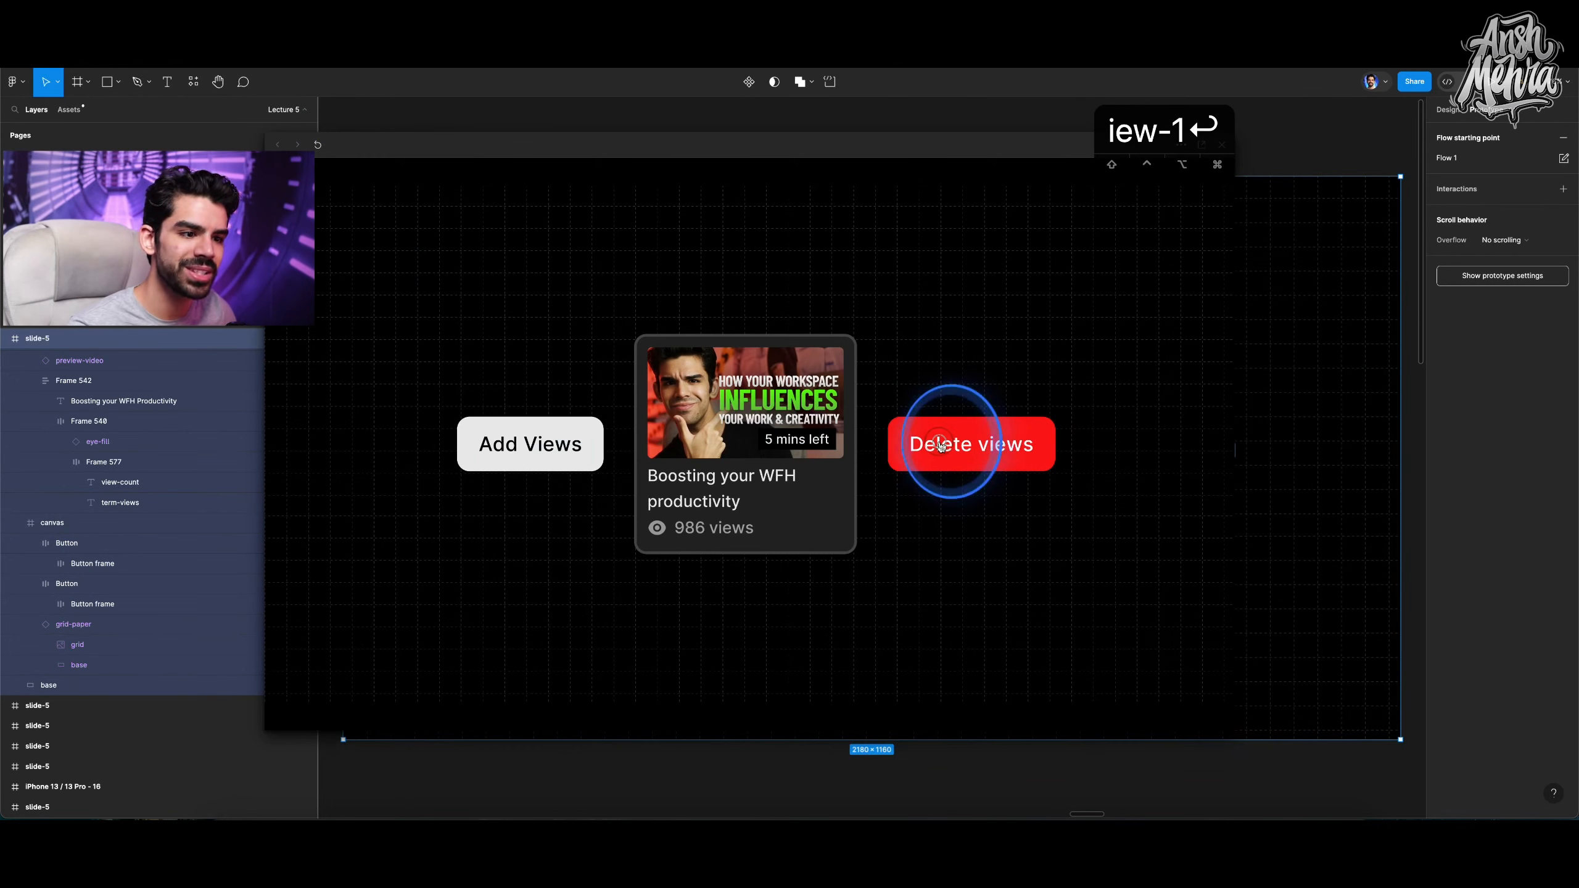
{"action": "left_click", "coordinate": [507, 444]}
{"action": "left_click", "coordinate": [507, 444]}
{"action": "left_click", "coordinate": [507, 444]}
{"action": "left_click", "coordinate": [507, 444]}
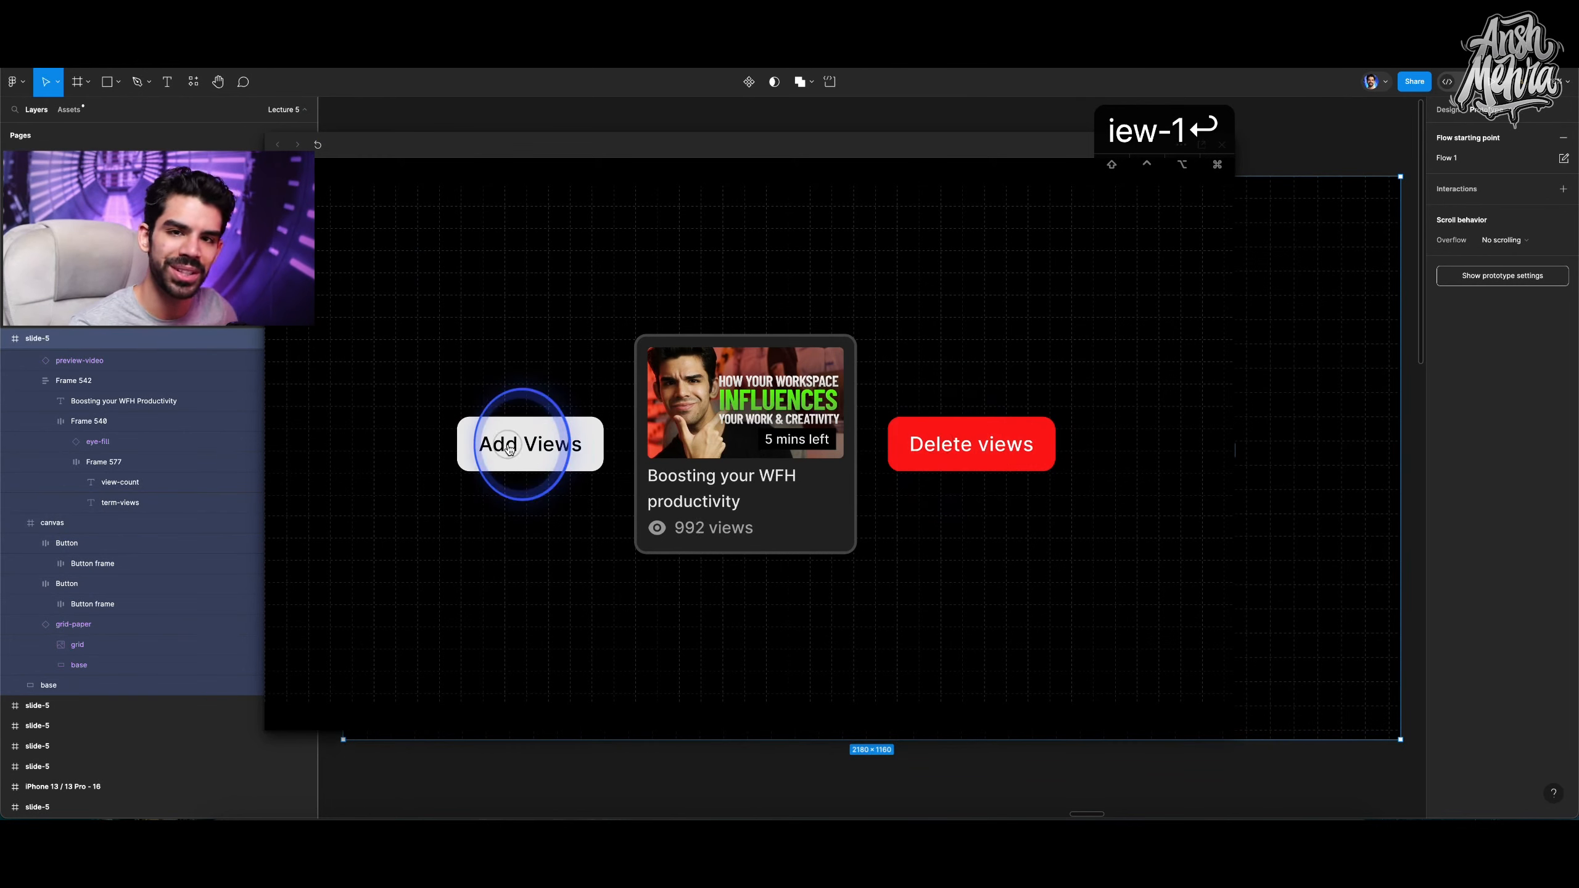
{"action": "left_click", "coordinate": [509, 449]}
{"action": "left_click", "coordinate": [353, 127]}
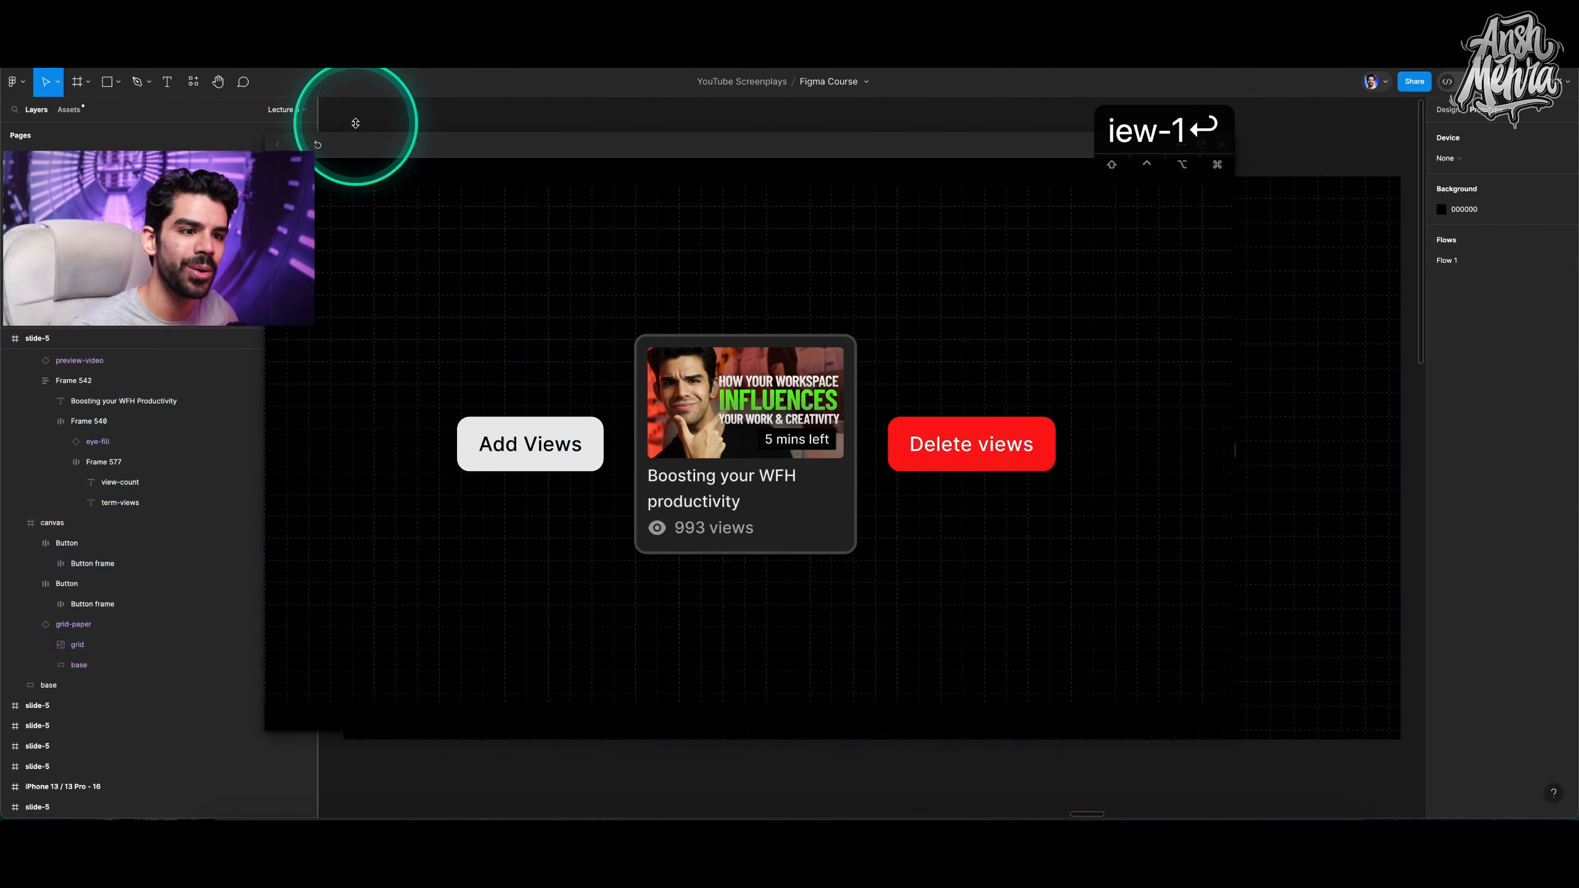
{"action": "left_click", "coordinate": [1145, 134]}
{"action": "left_click", "coordinate": [912, 147]}
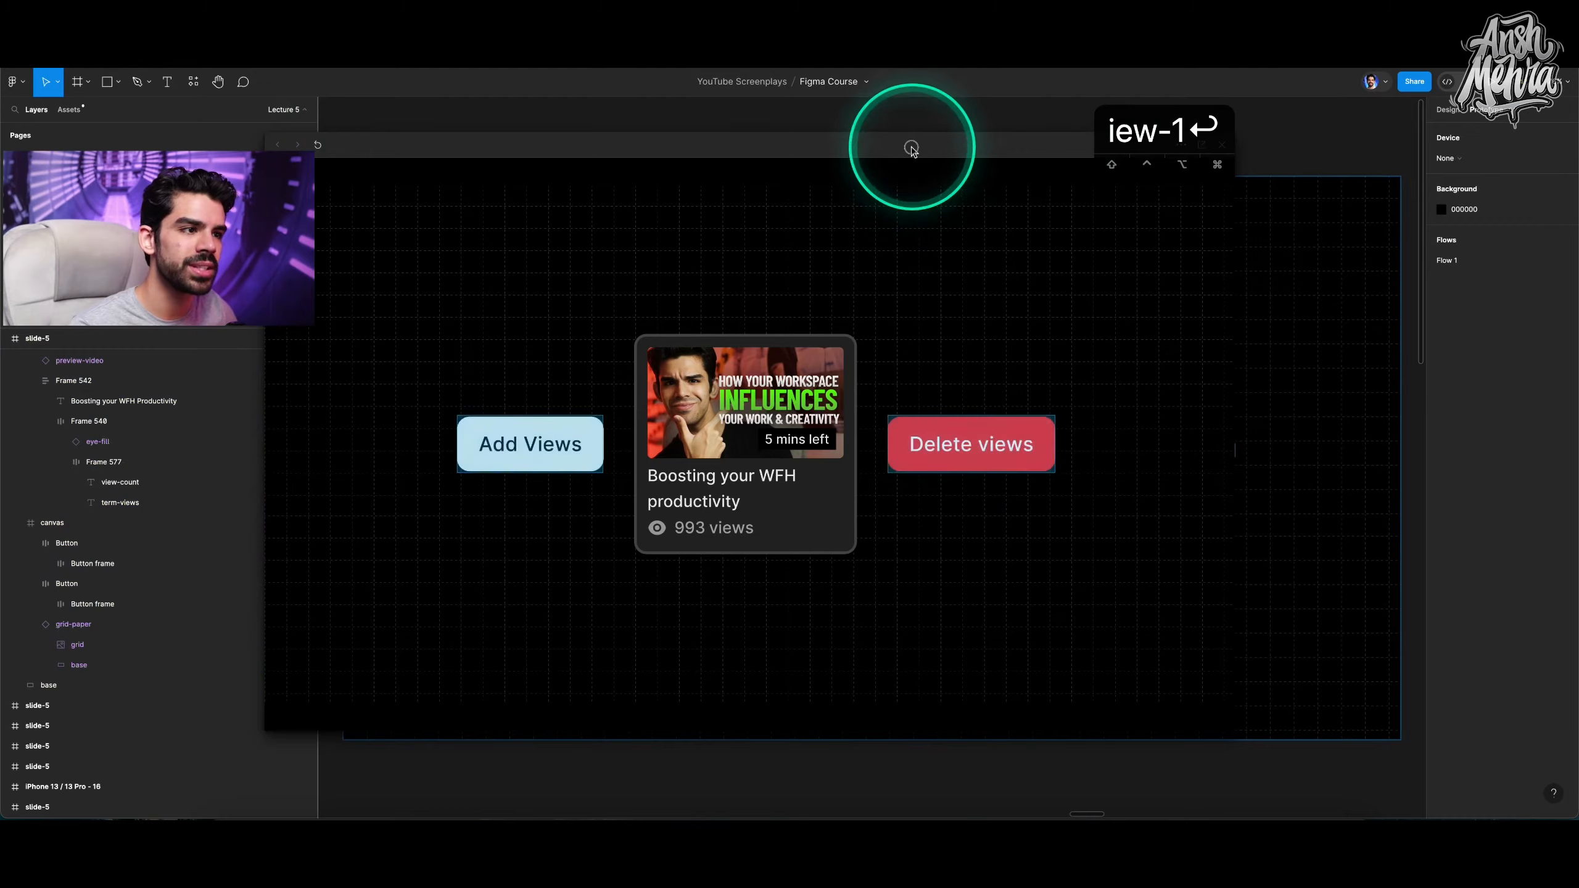
{"action": "left_click_drag", "start_coordinate": [912, 148], "coordinate": [770, 211]}
{"action": "left_click", "coordinate": [1081, 209]}
Change the Add Views button label to "Add 100 Views".
{"action": "left_click", "coordinate": [633, 456], "text": "super"}
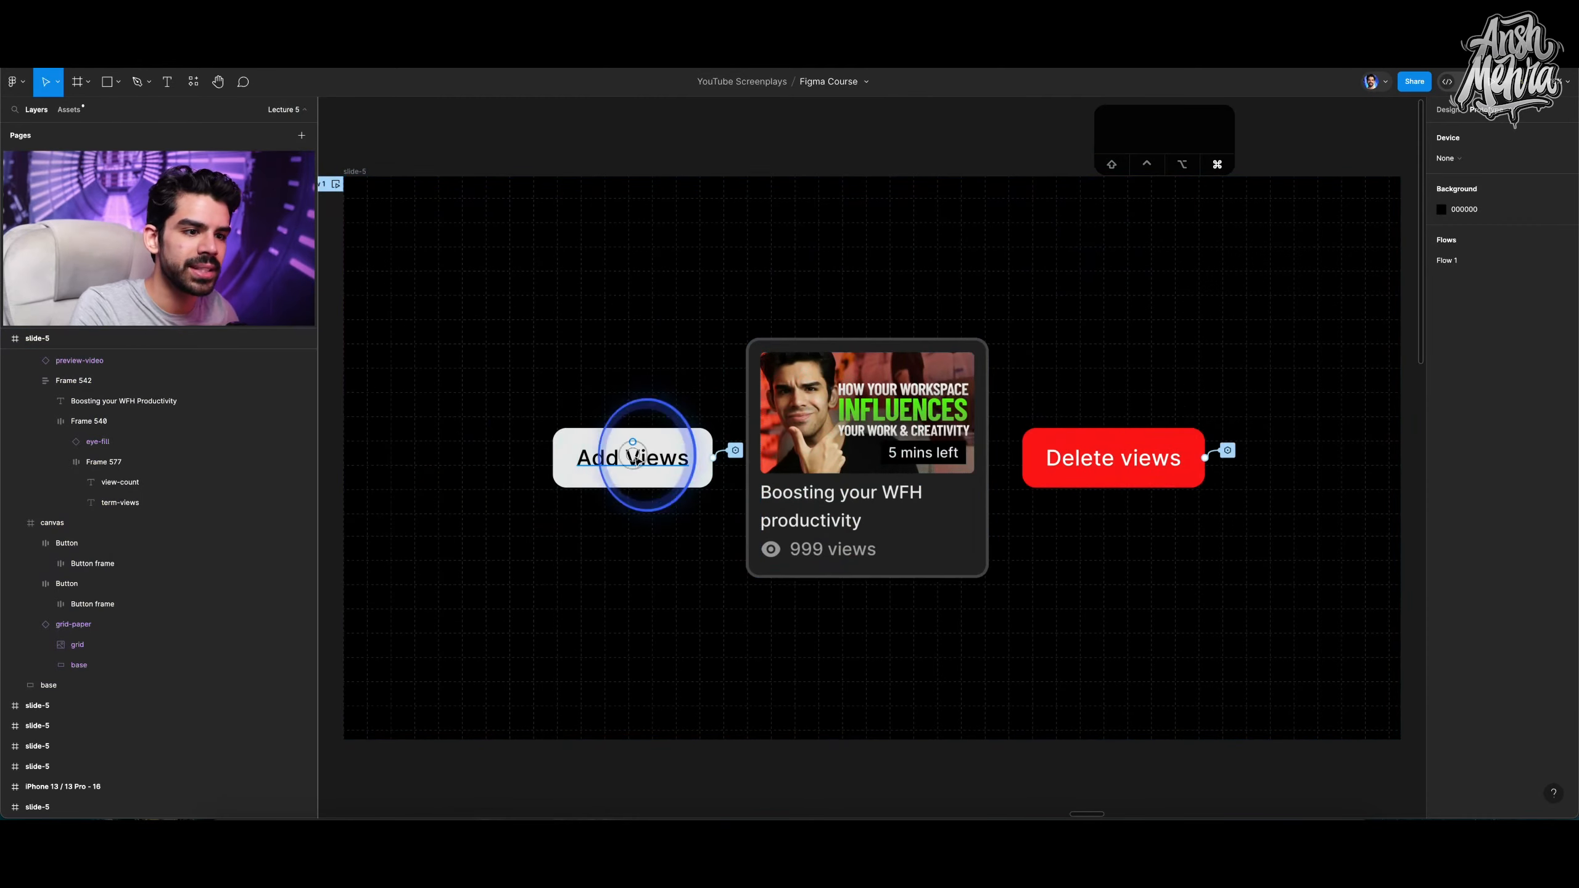
{"action": "double_click", "coordinate": [632, 458]}
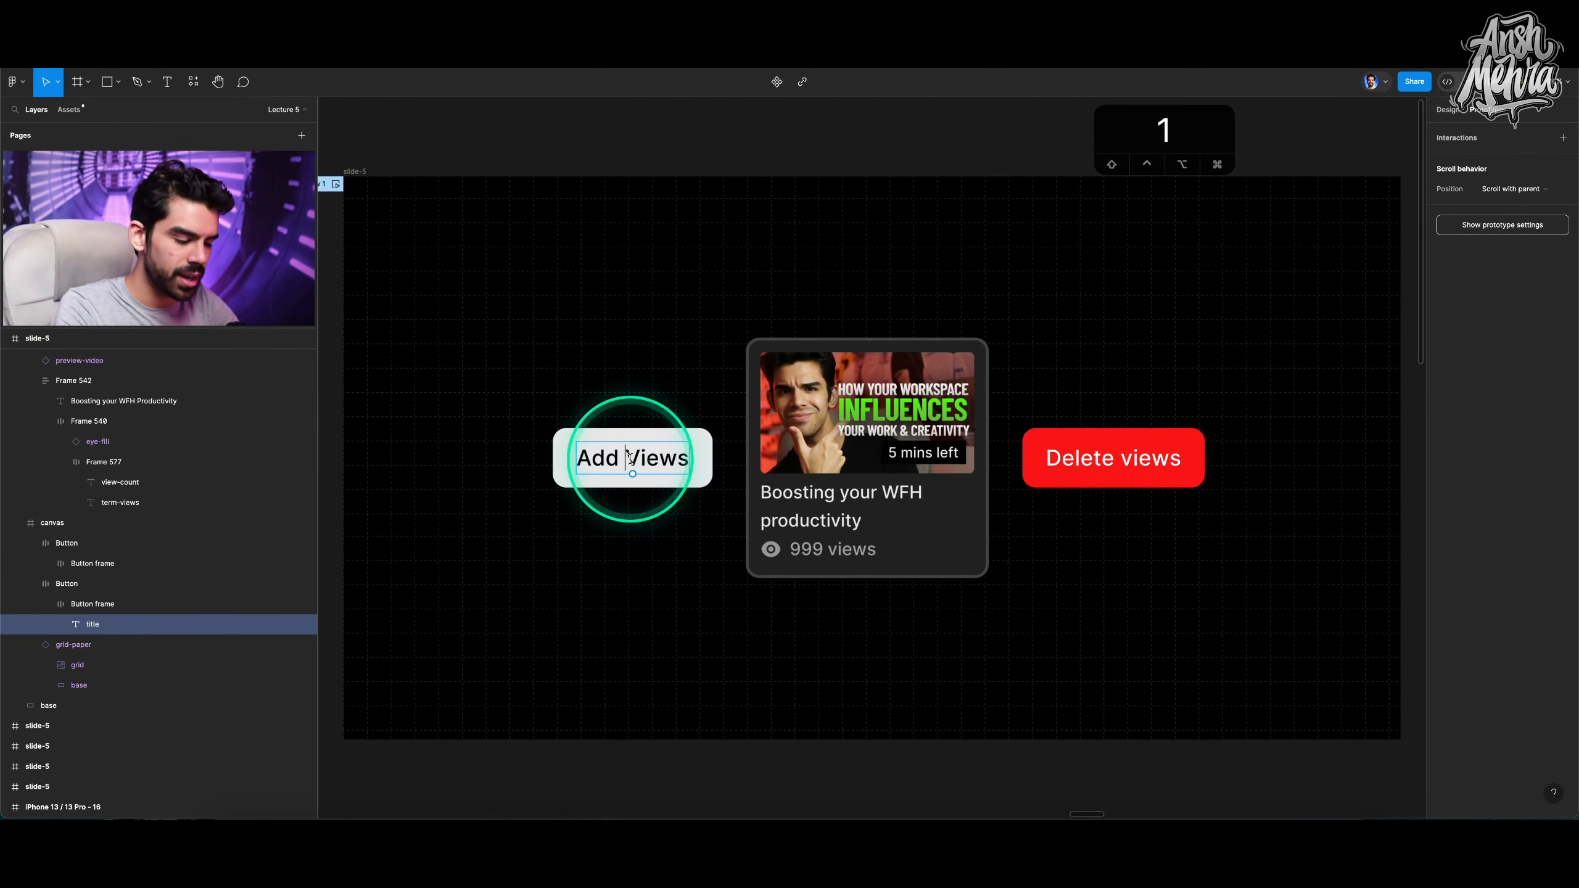
{"action": "type", "text": "100"}
{"action": "key", "text": "Escape"}
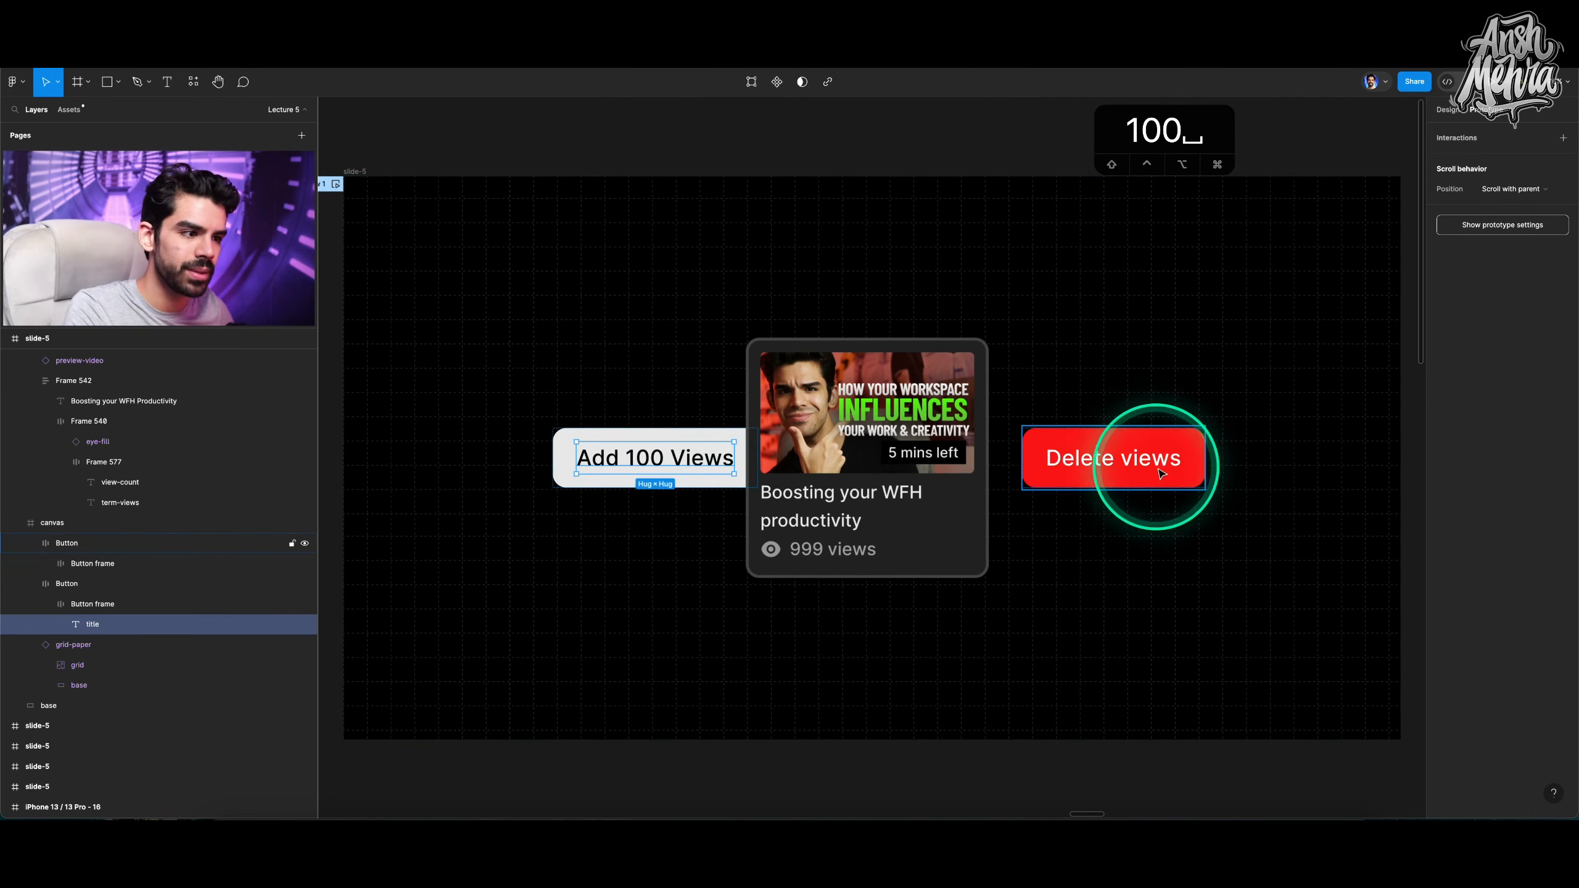
Insert 100 into the Delete views button label.
{"action": "double_click", "coordinate": [1121, 456]}
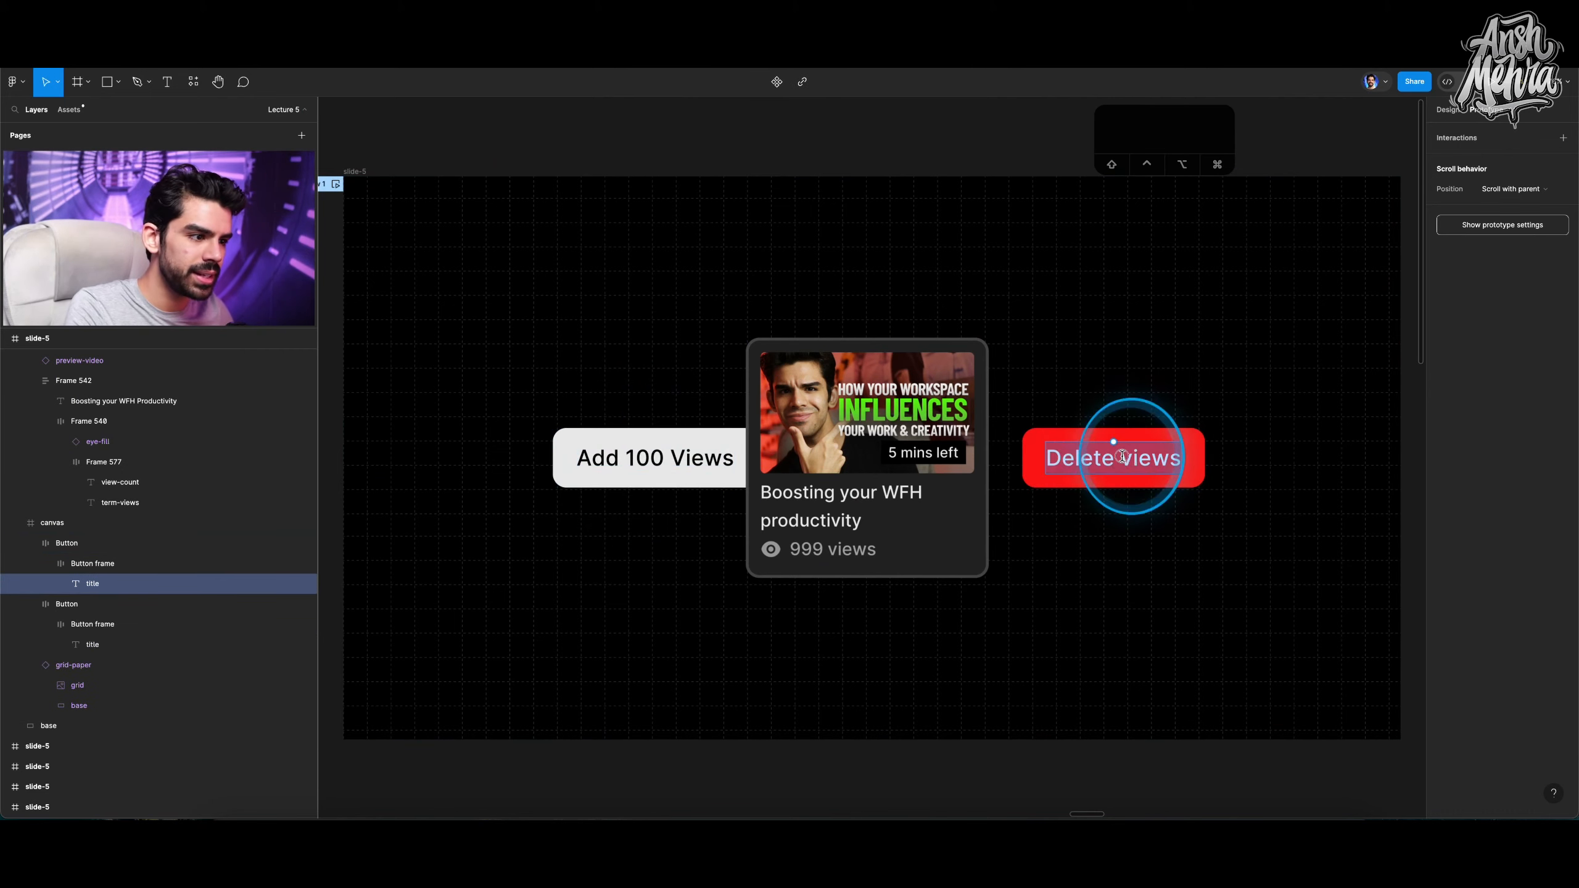
{"action": "left_click", "coordinate": [1122, 456]}
{"action": "type", "text": "100"}
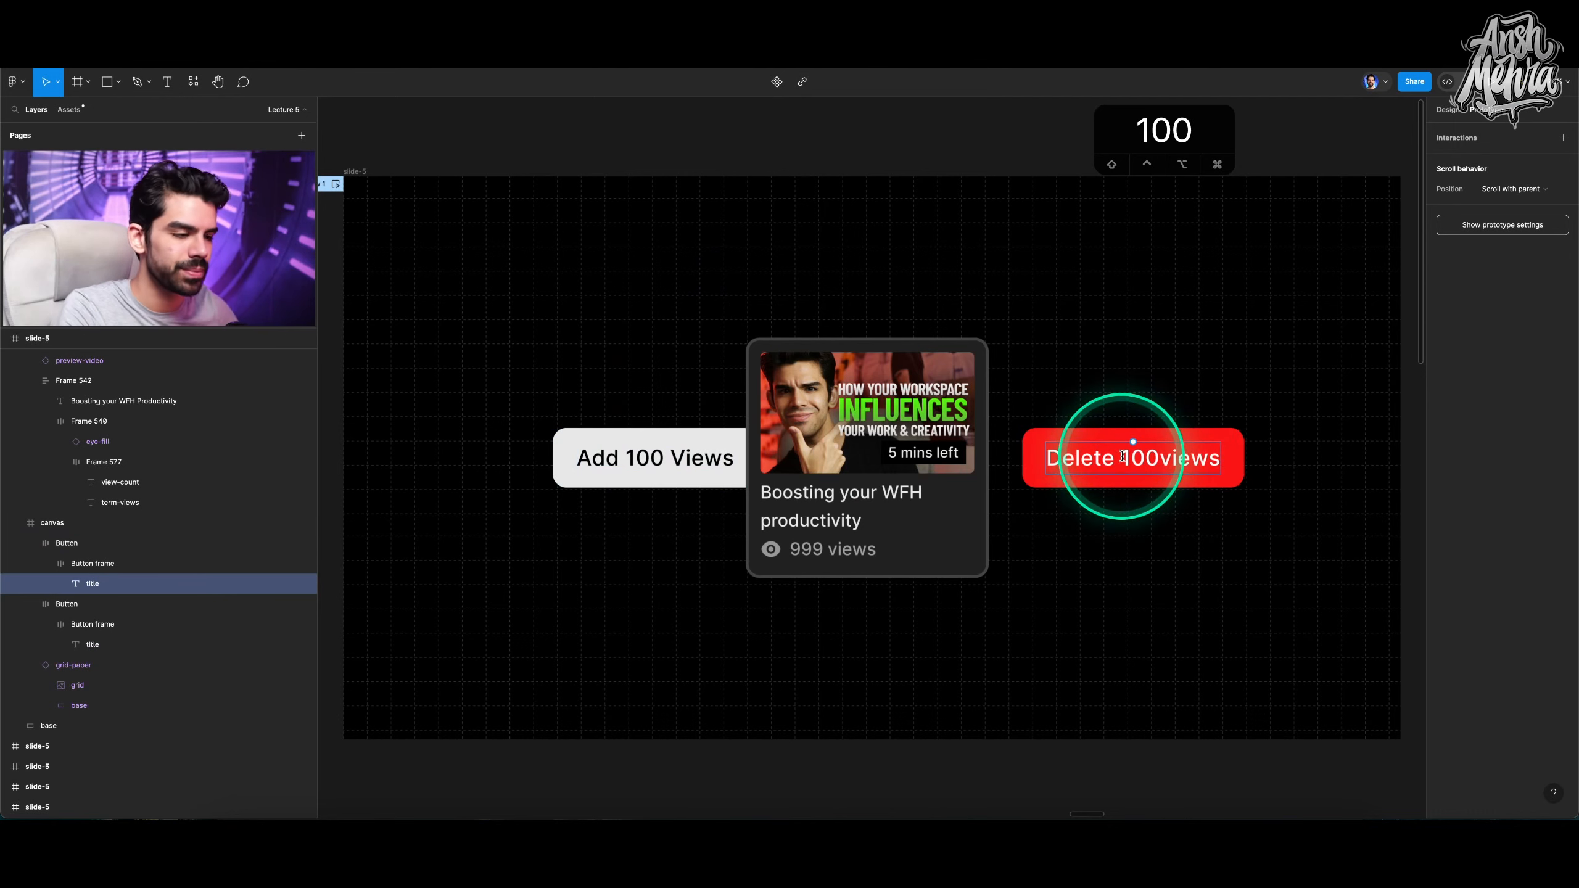
{"action": "left_click", "coordinate": [1120, 333]}
Select both buttons and the video card and distribute them with even horizontal spacing.
{"action": "left_click", "coordinate": [750, 443]}
{"action": "double_click", "coordinate": [715, 455]}
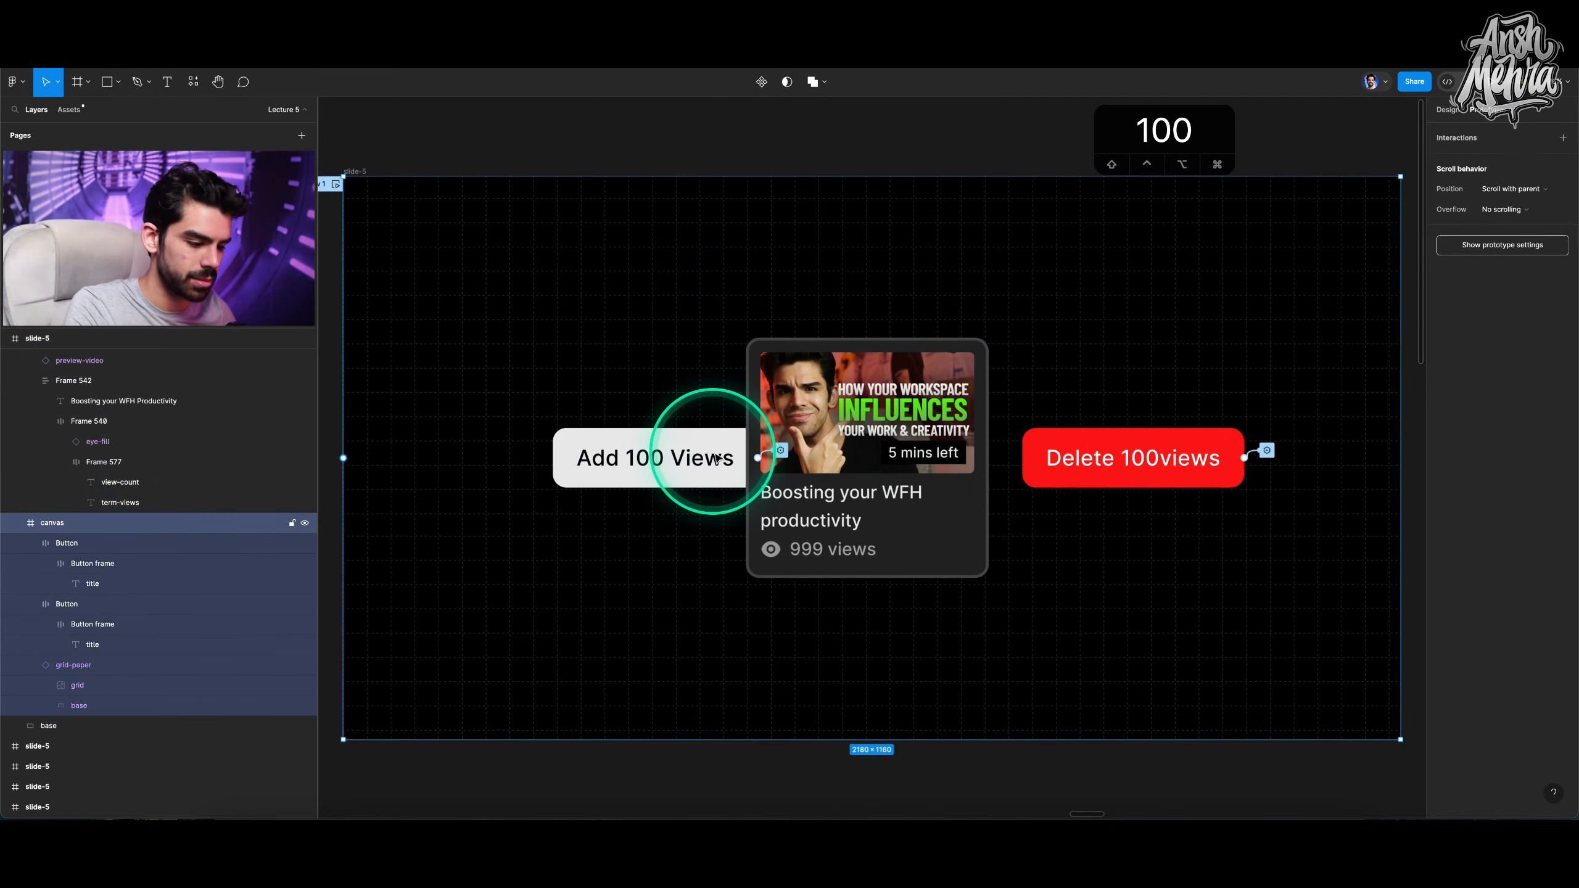
{"action": "key", "text": "shift+e"}
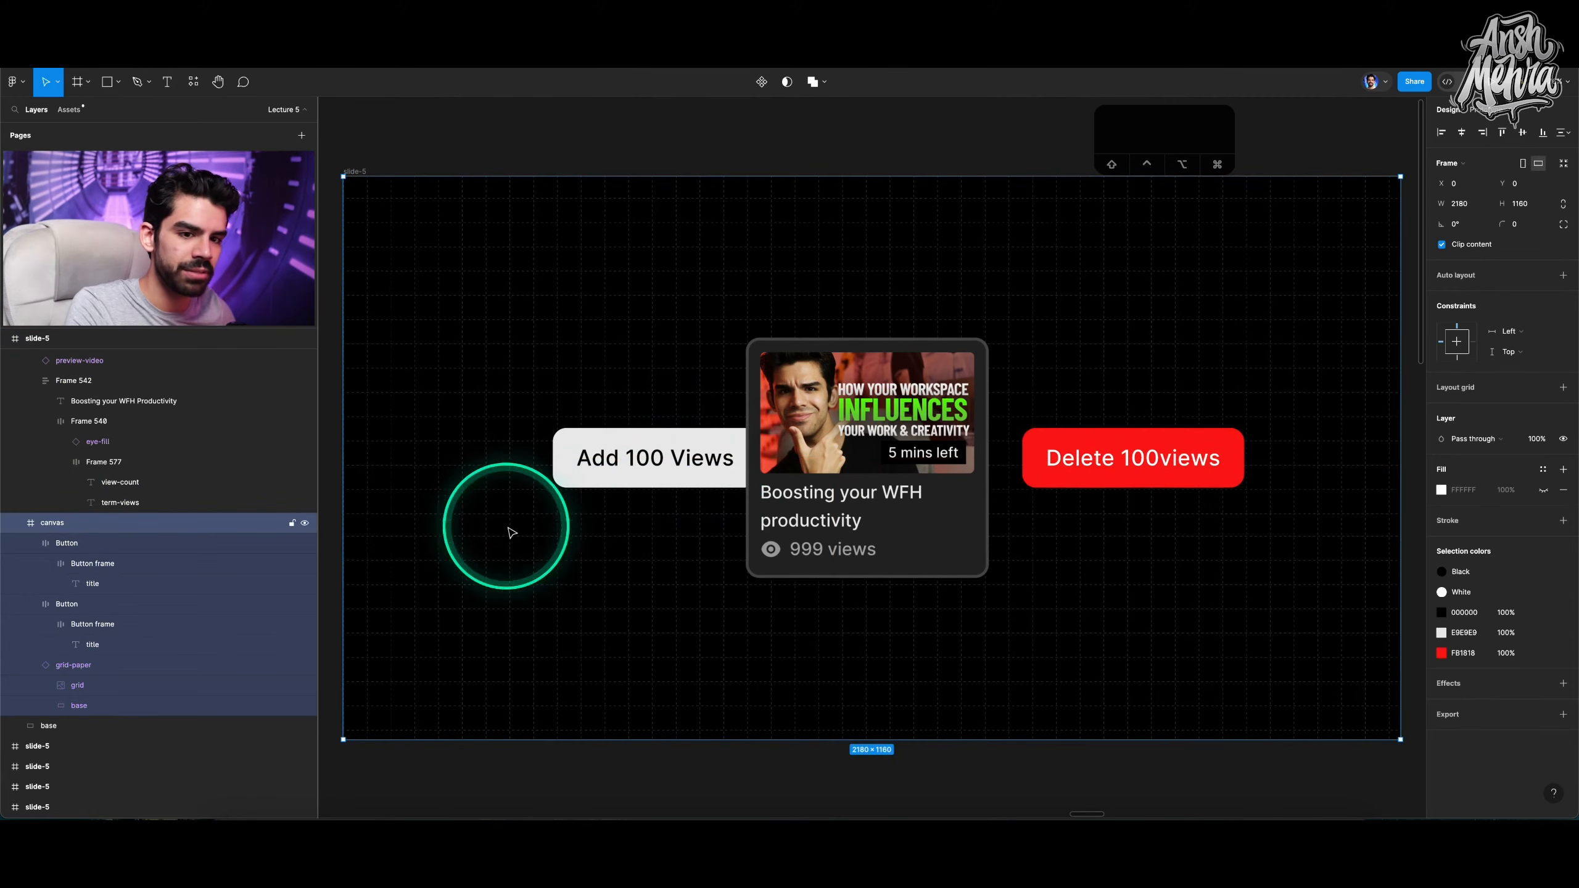
{"action": "left_click", "coordinate": [70, 543]}
{"action": "left_click", "coordinate": [652, 459], "text": "shift"}
{"action": "left_click", "coordinate": [875, 396], "text": "shift"}
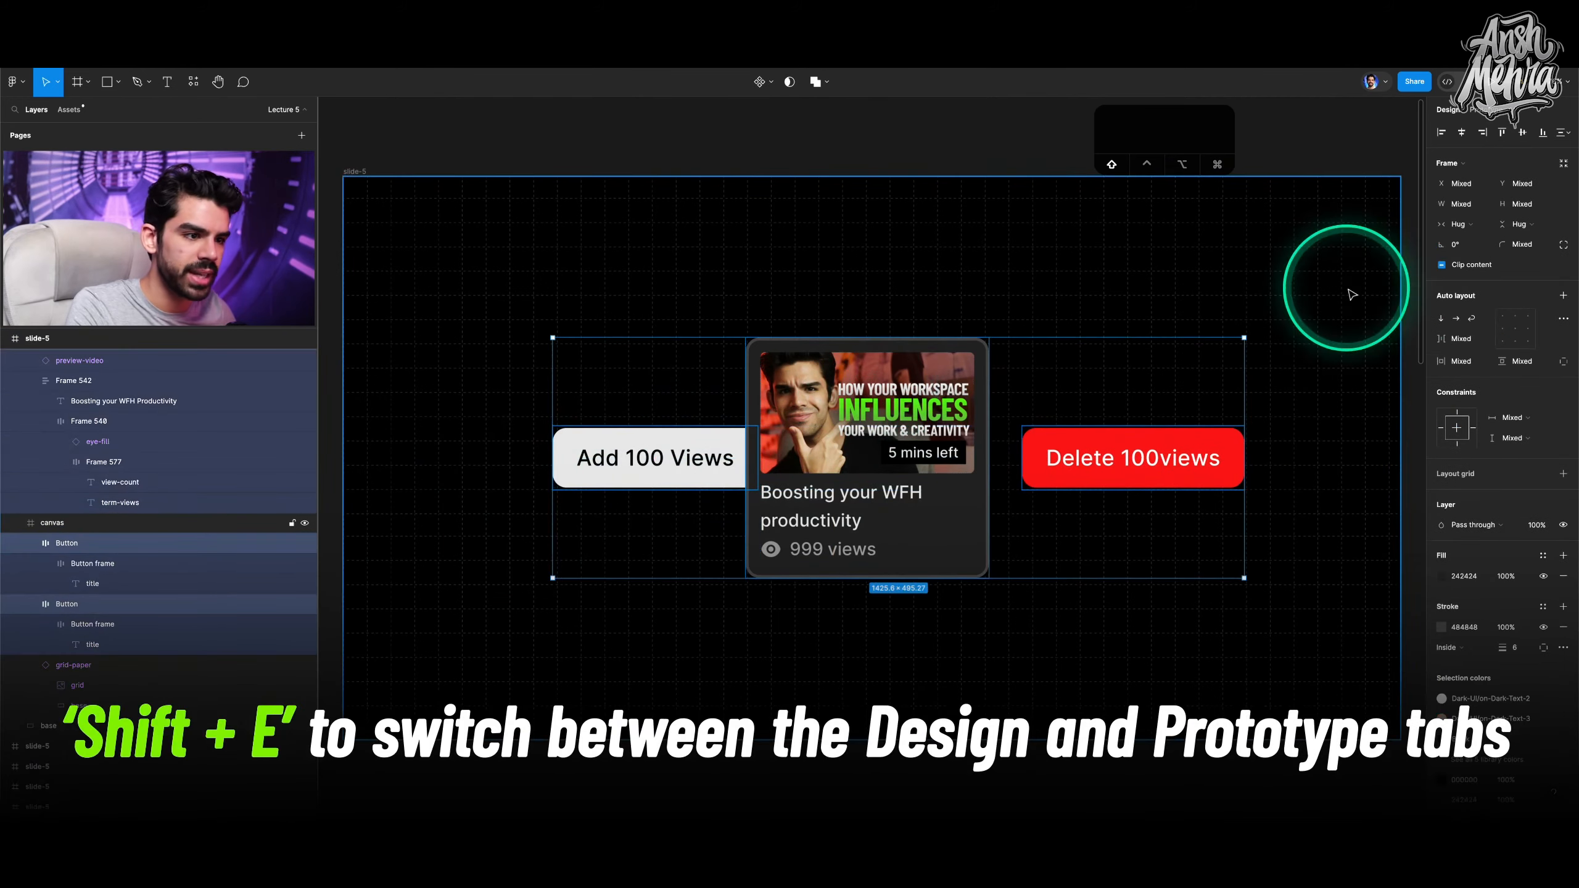
{"action": "left_click", "coordinate": [1562, 133]}
{"action": "left_click", "coordinate": [1485, 191]}
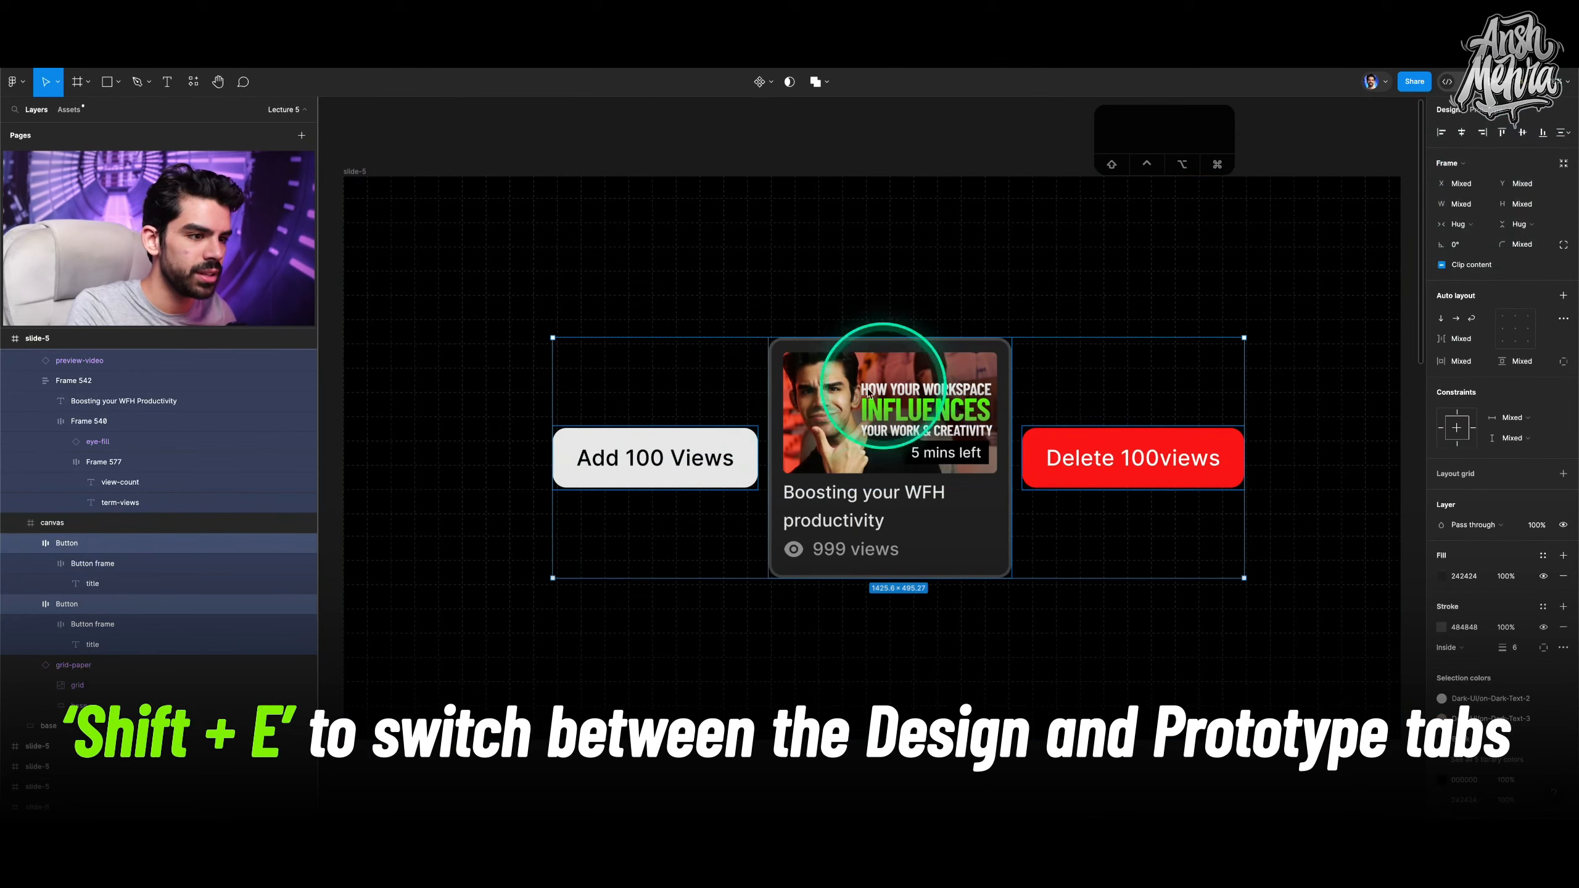
{"action": "left_click_drag", "start_coordinate": [905, 449], "coordinate": [879, 450]}
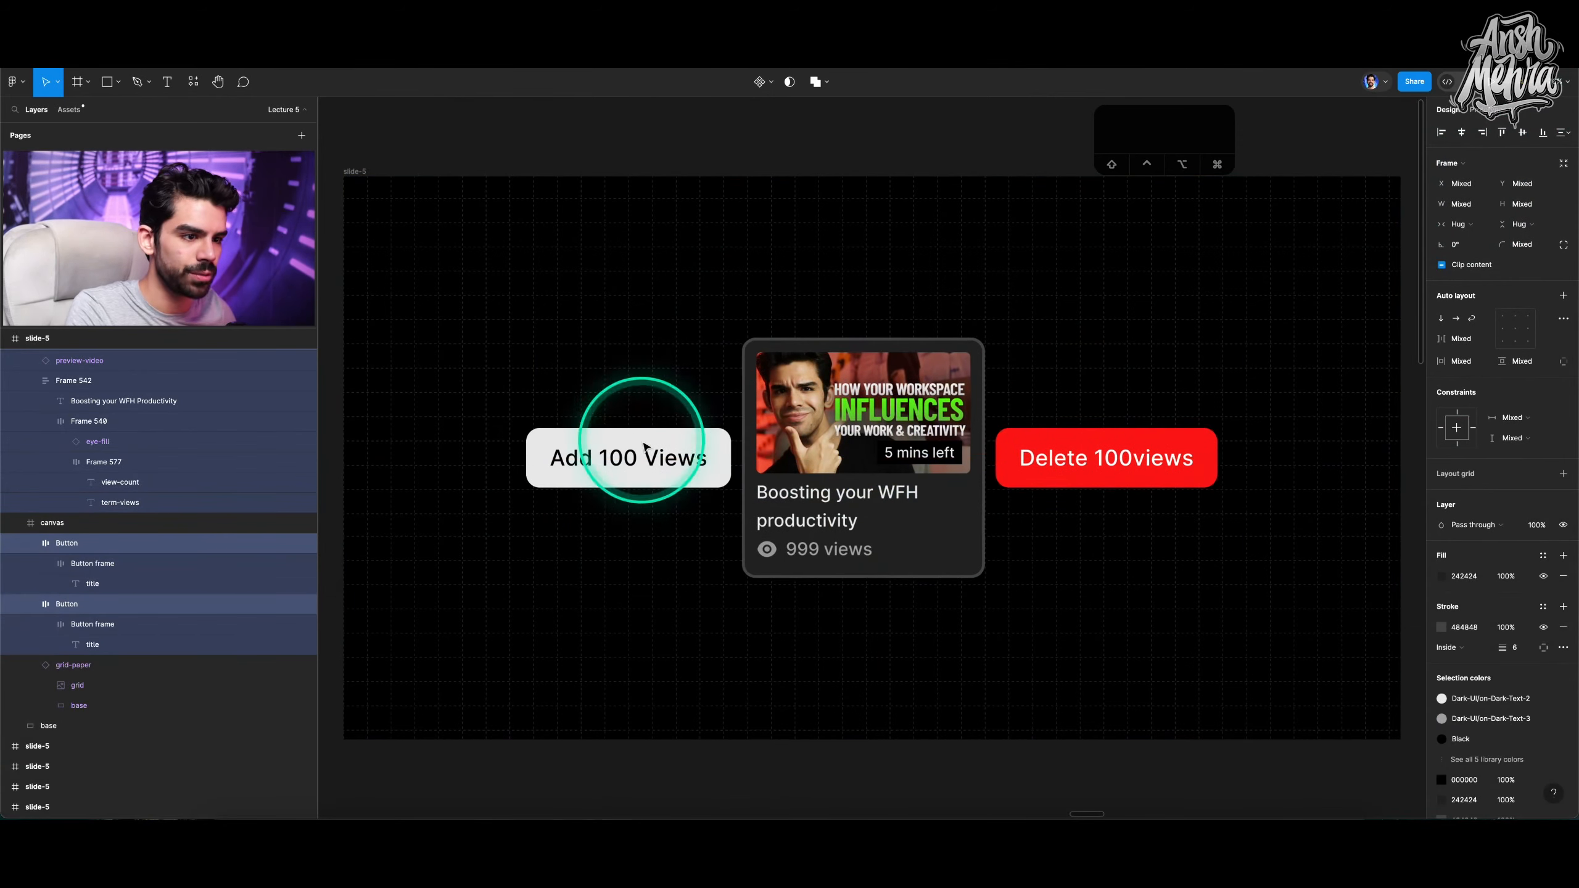
Change the Add 100 Views interaction expression to view-count + 100.
{"action": "left_click", "coordinate": [645, 448]}
{"action": "left_click", "coordinate": [1486, 110]}
{"action": "left_click", "coordinate": [1515, 158]}
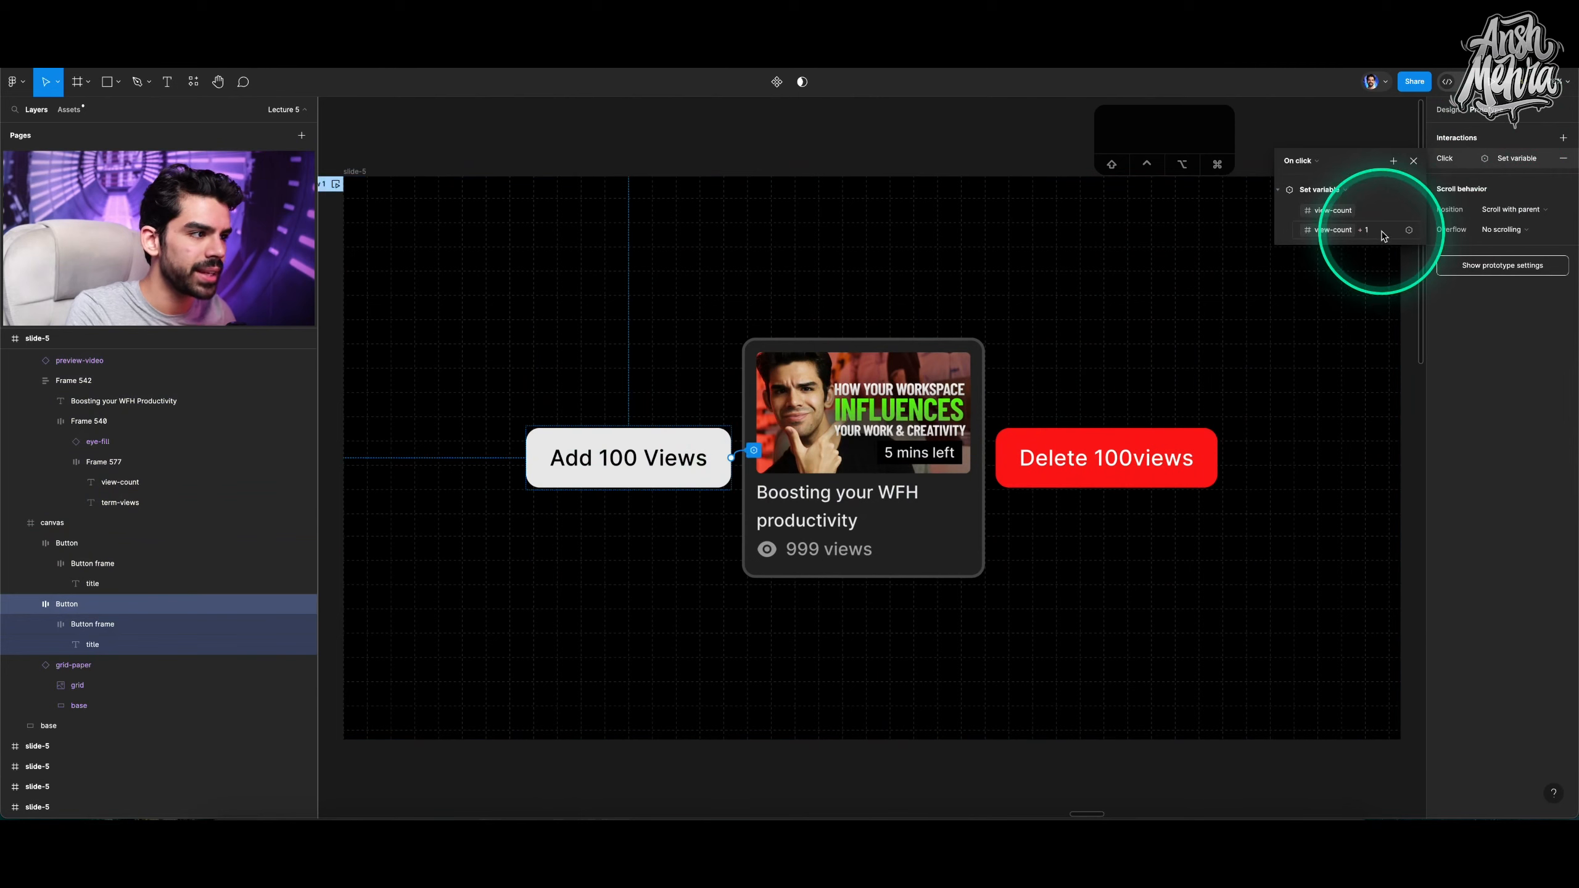
{"action": "left_click", "coordinate": [1383, 231]}
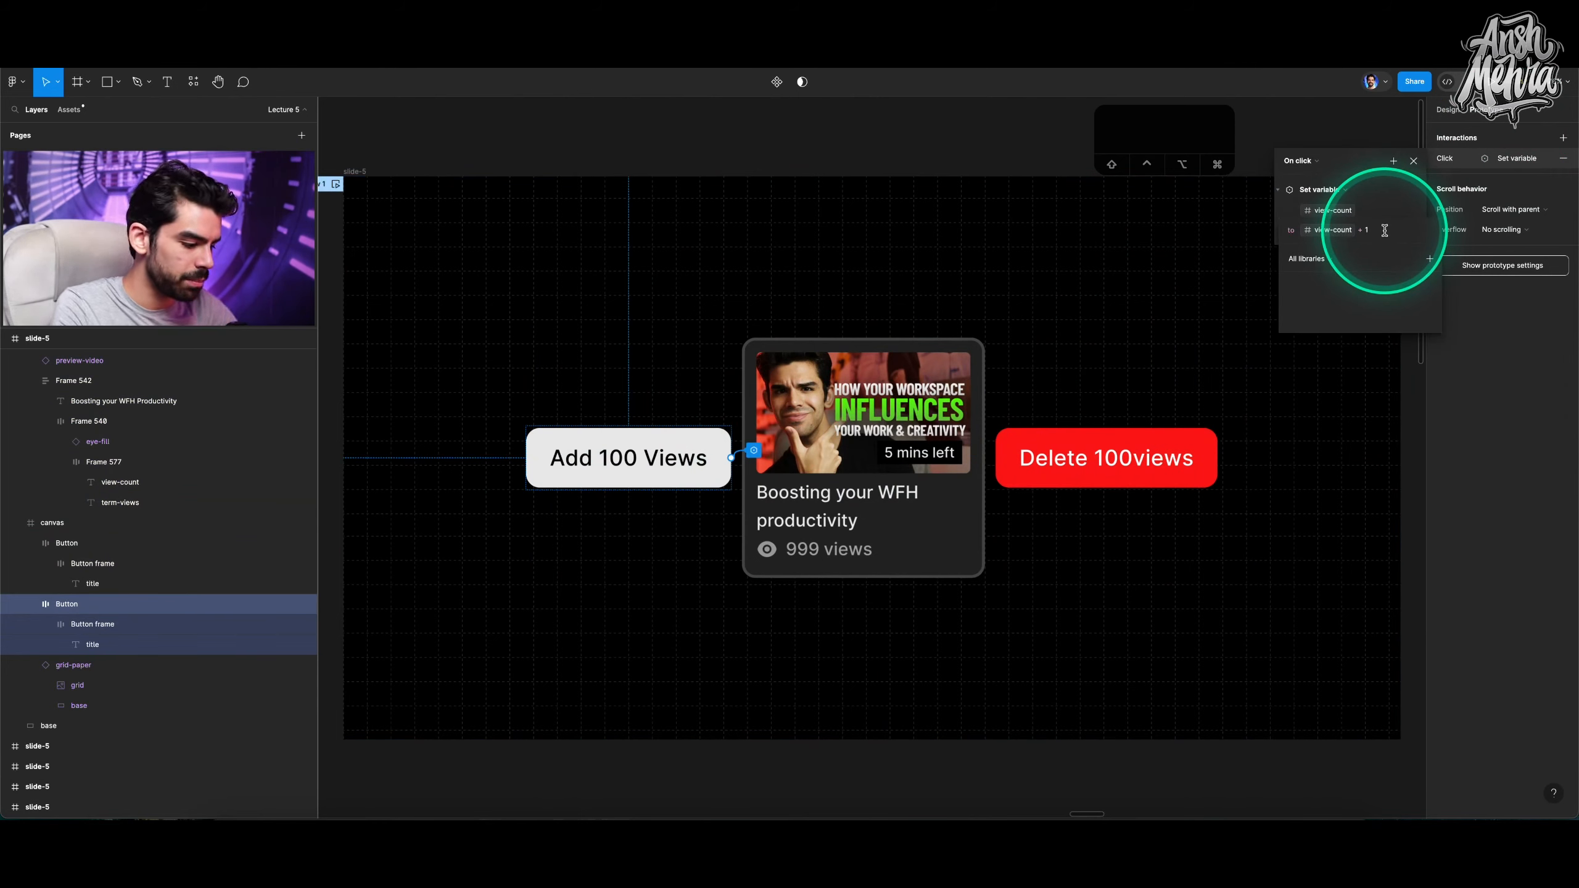
{"action": "type", "text": "00"}
{"action": "key", "text": "Return"}
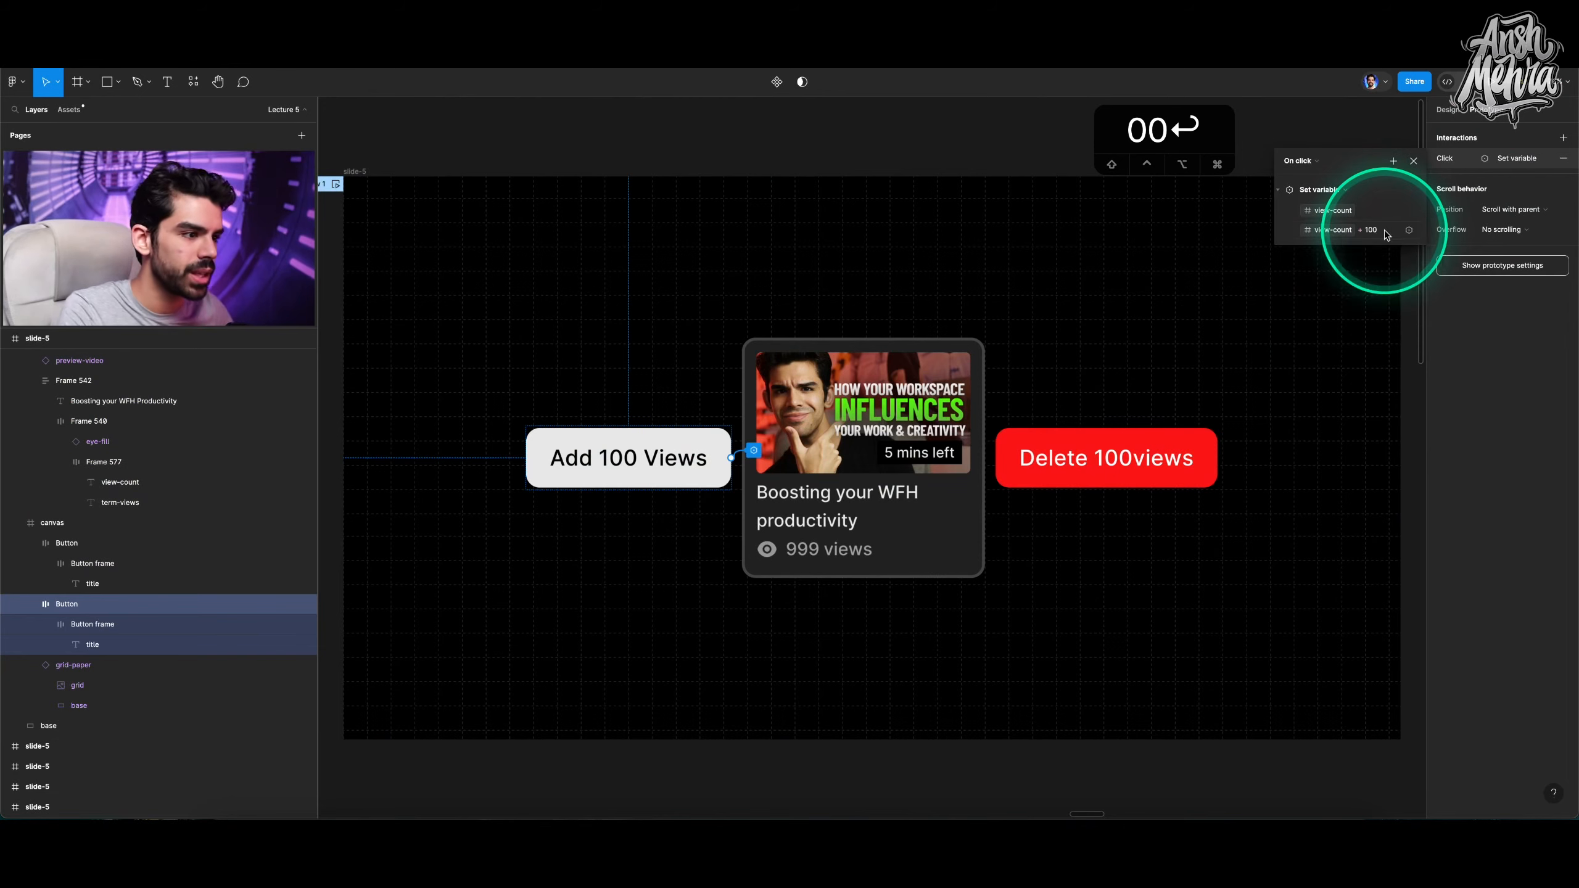
Correct the delete button label to "Delete 100 views".
{"action": "left_click", "coordinate": [1183, 452]}
{"action": "double_click", "coordinate": [1160, 457]}
{"action": "left_click", "coordinate": [1138, 457]}
{"action": "left_click", "coordinate": [1178, 414]}
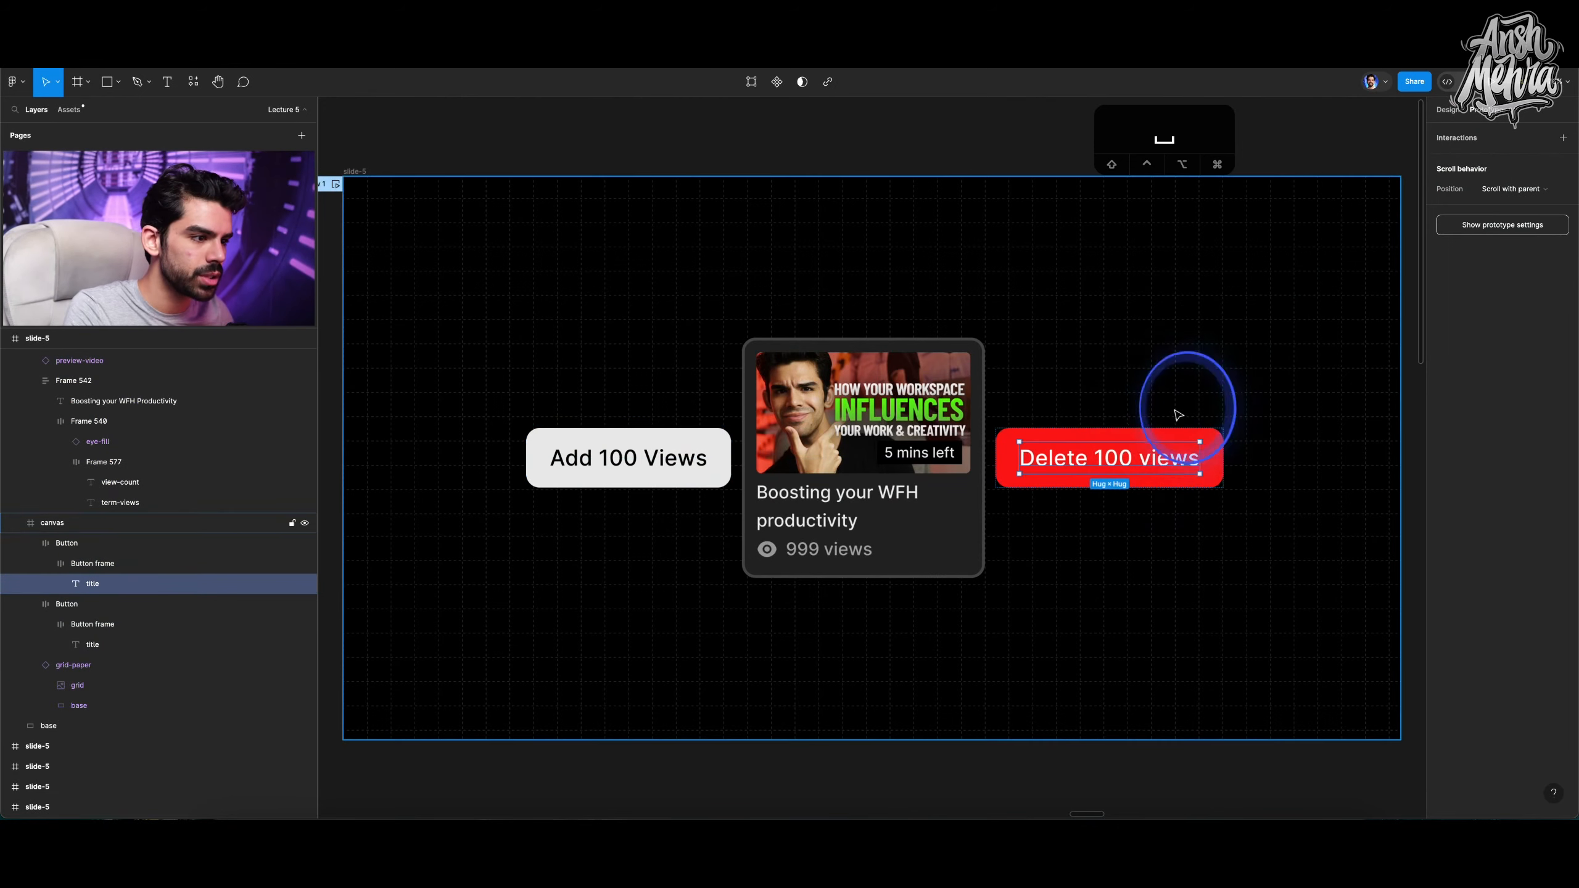
Change the Delete 100 views interaction expression to view-count - 100.
{"action": "left_click", "coordinate": [86, 543]}
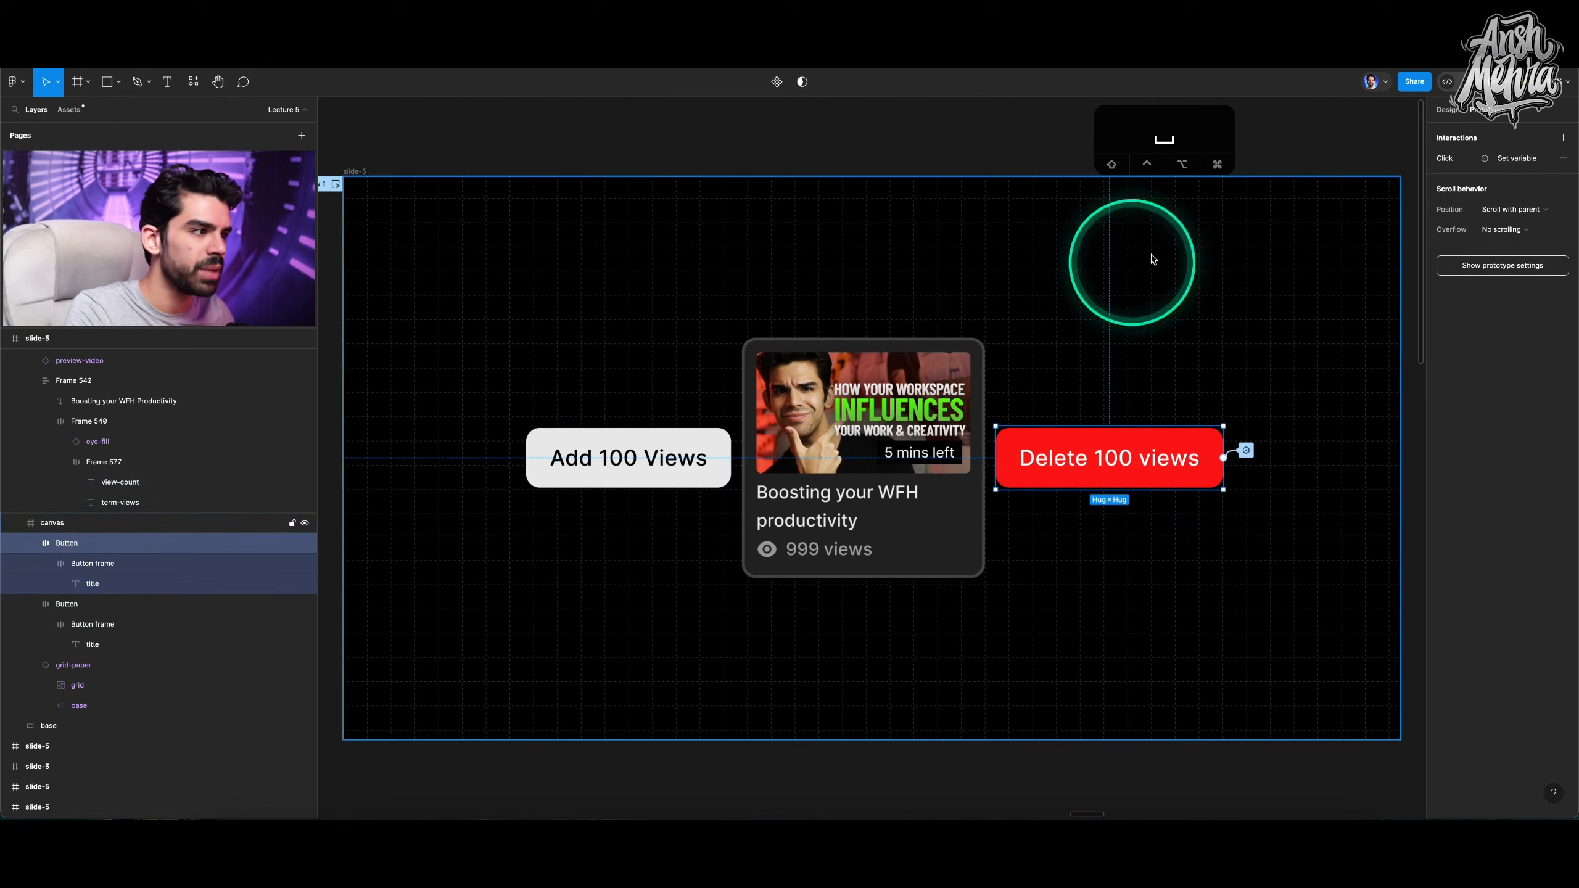
{"action": "left_click", "coordinate": [1512, 158]}
{"action": "left_click", "coordinate": [1385, 231]}
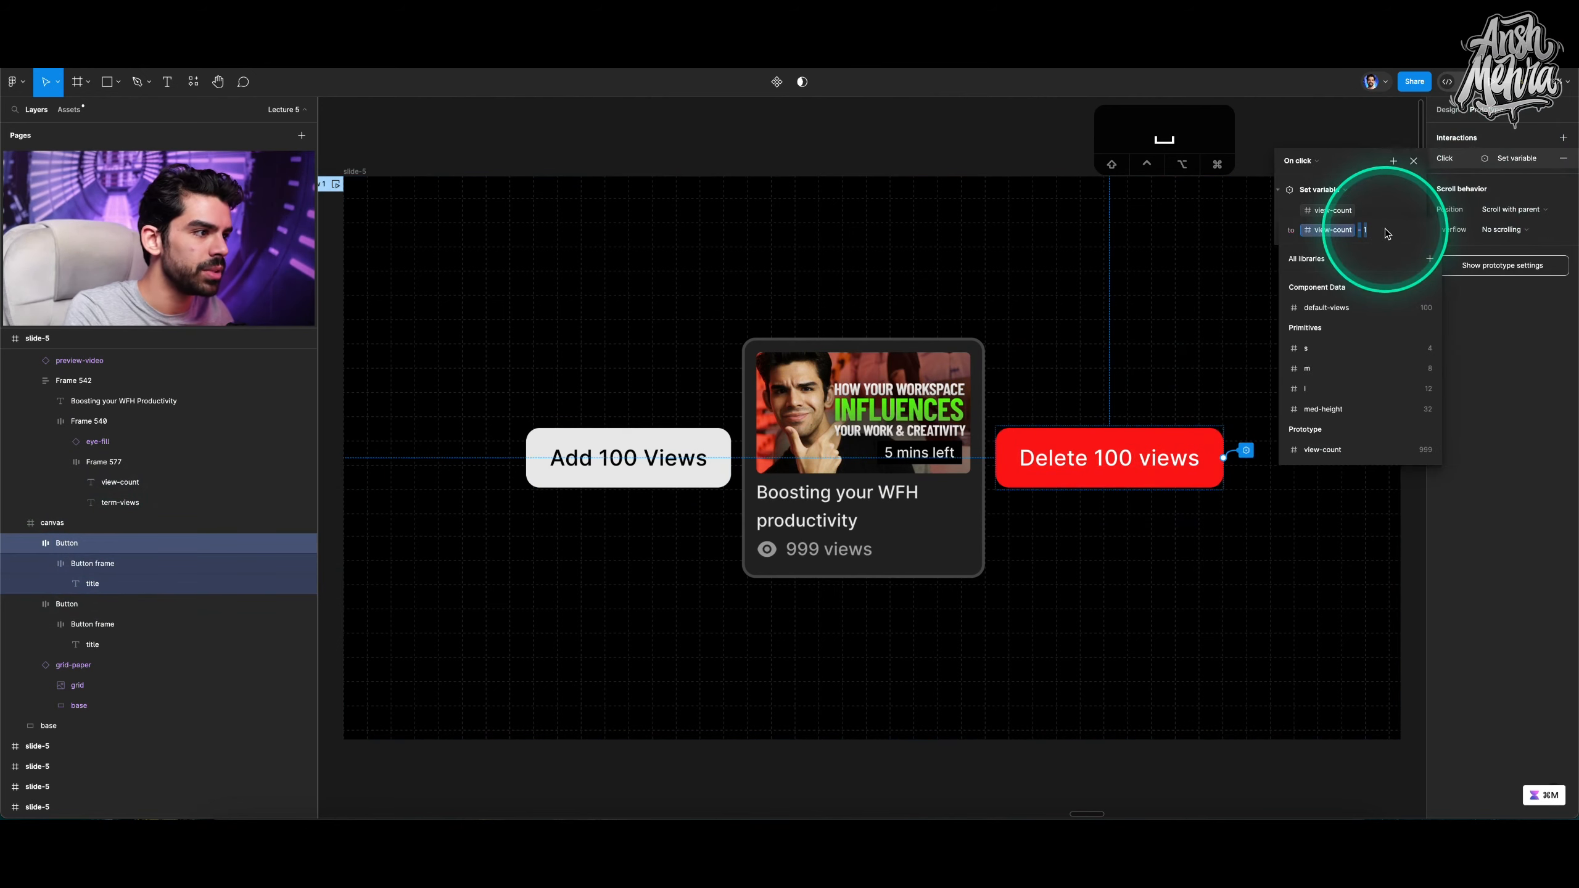
{"action": "type", "text": "00"}
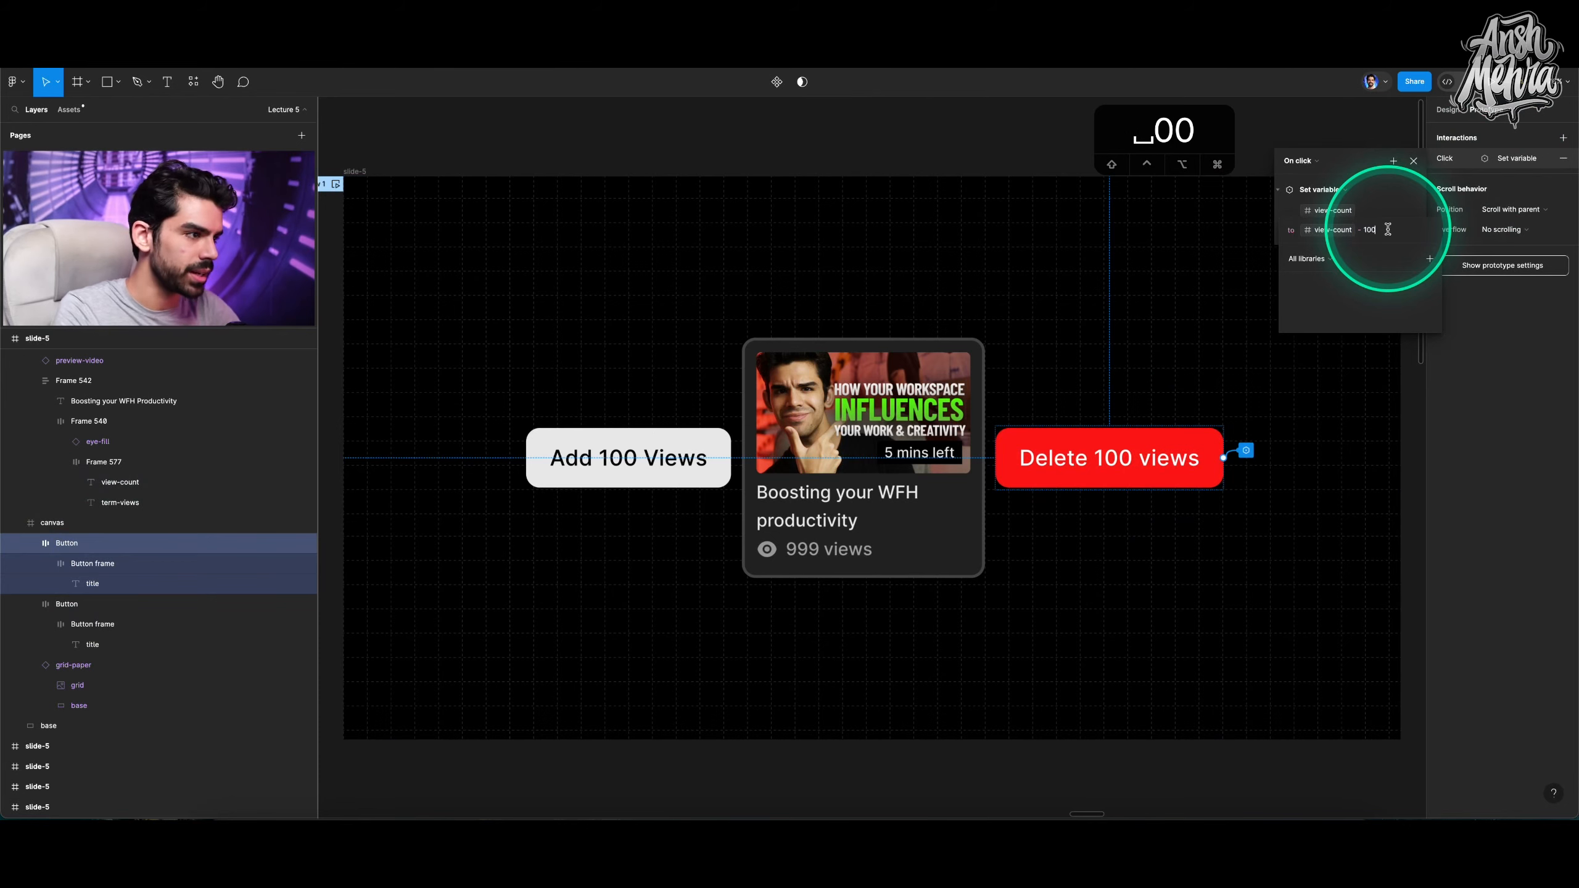
{"action": "key", "text": "Return"}
Preview the flow and test the Add 100 Views and Delete 100 views buttons.
{"action": "left_click", "coordinate": [336, 184]}
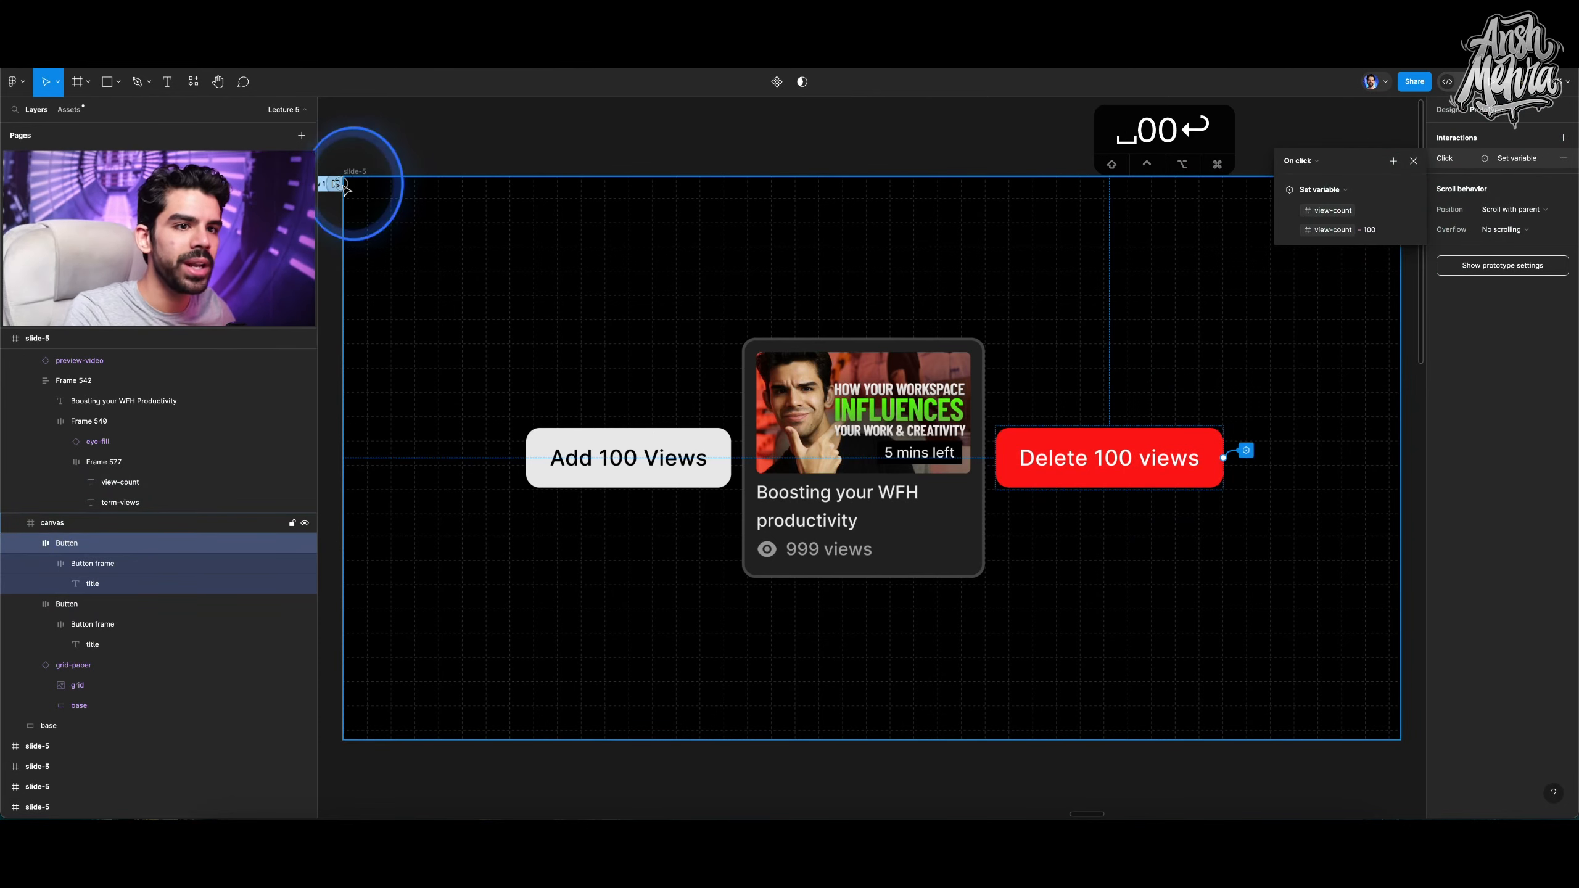
{"action": "left_click", "coordinate": [422, 513]}
{"action": "left_click", "coordinate": [422, 512]}
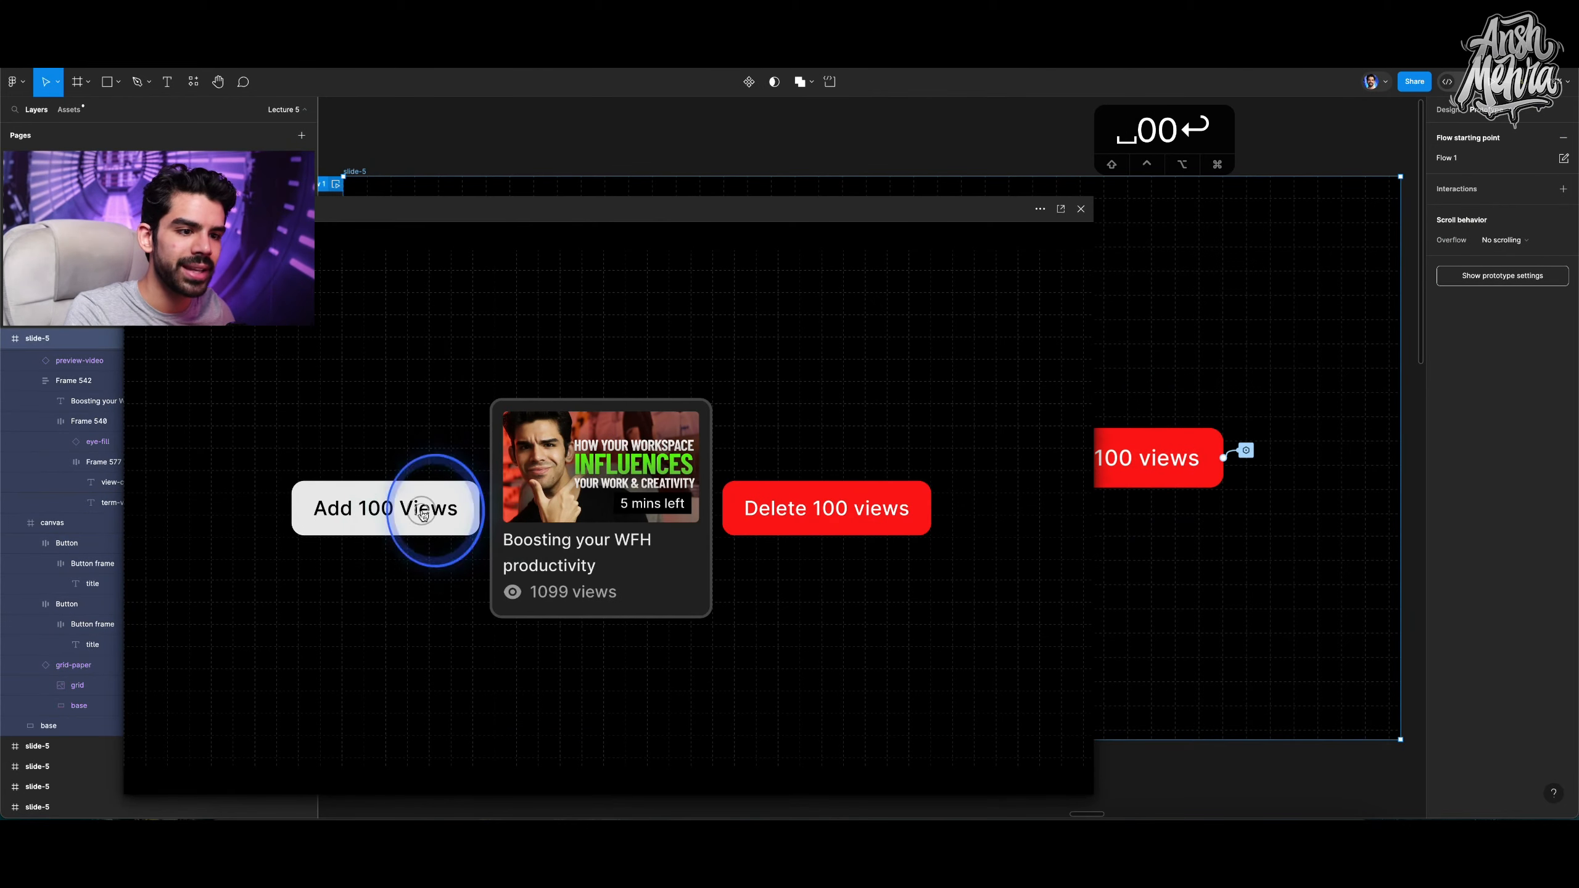
{"action": "left_click", "coordinate": [422, 512]}
{"action": "left_click", "coordinate": [422, 512]}
{"action": "left_click", "coordinate": [422, 512]}
{"action": "left_click", "coordinate": [864, 501]}
Test the Delete 100 views and Add 100 Views buttons repeatedly in the preview, then close the preview.
{"action": "left_click", "coordinate": [864, 502]}
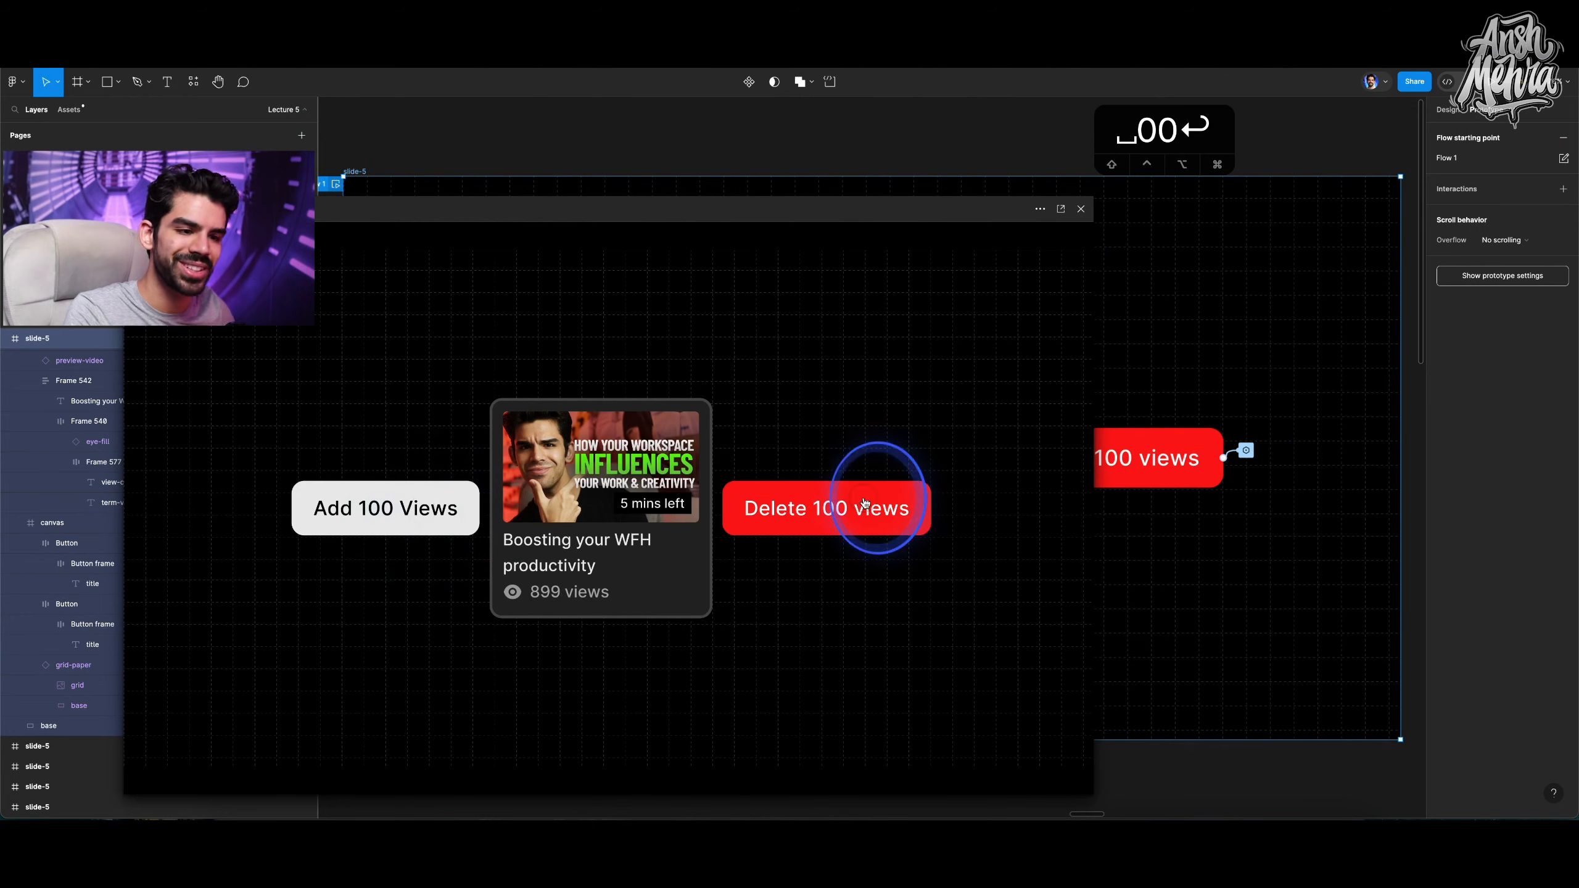
{"action": "left_click", "coordinate": [864, 501]}
{"action": "left_click", "coordinate": [864, 501]}
{"action": "left_click", "coordinate": [864, 502]}
{"action": "left_click", "coordinate": [864, 501]}
{"action": "left_click", "coordinate": [865, 502]}
{"action": "left_click", "coordinate": [864, 502]}
{"action": "left_click", "coordinate": [864, 502]}
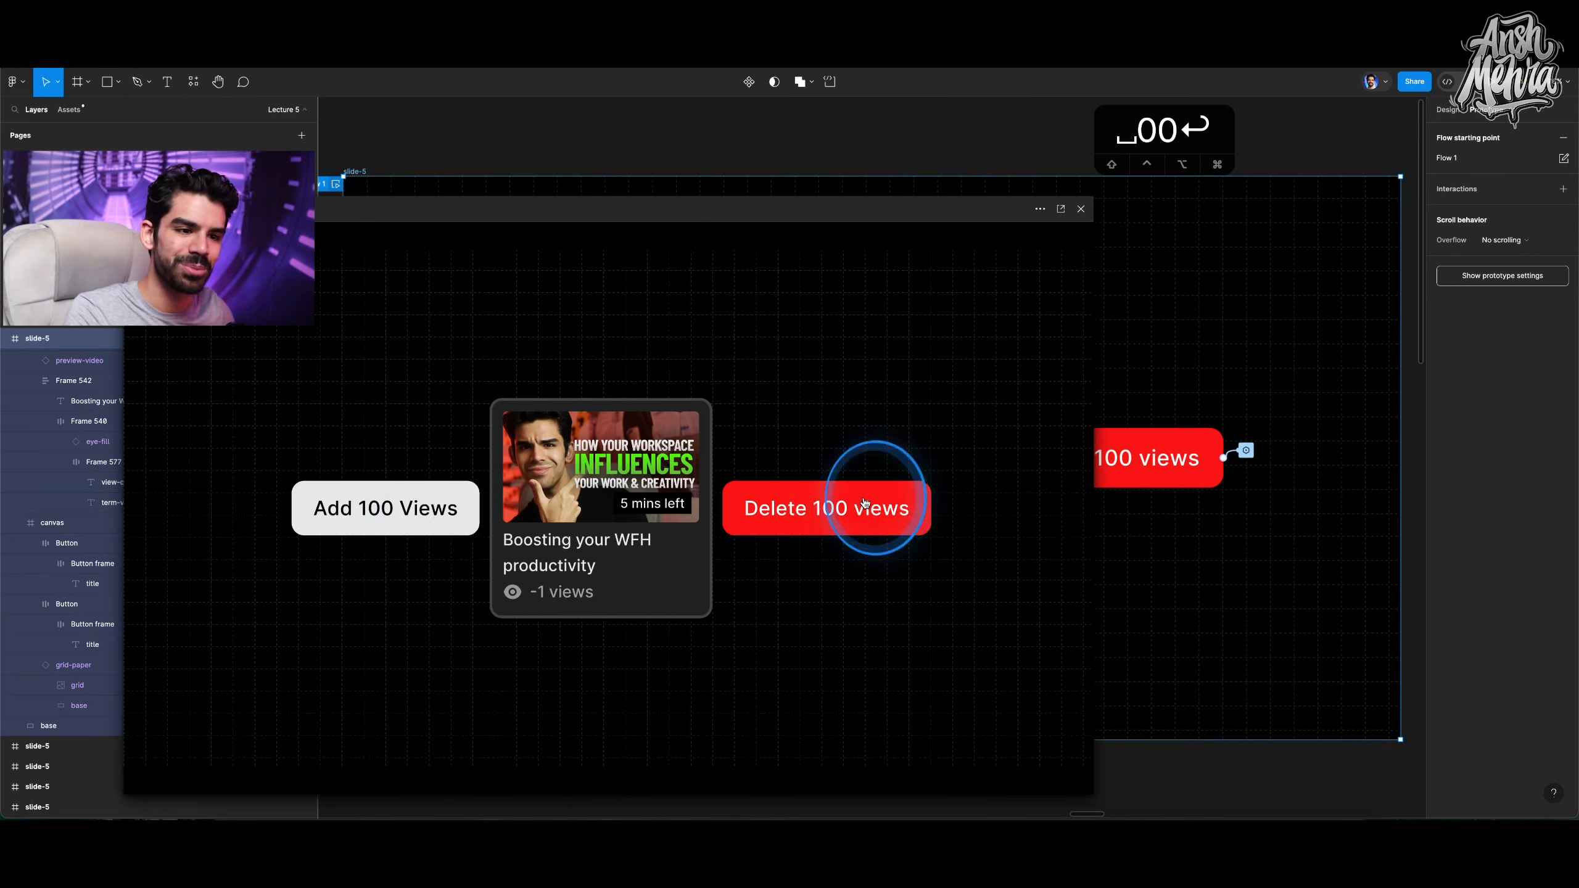
{"action": "left_click", "coordinate": [865, 502]}
{"action": "left_click", "coordinate": [864, 501]}
{"action": "left_click", "coordinate": [864, 501]}
{"action": "left_click", "coordinate": [864, 501]}
{"action": "left_click", "coordinate": [864, 501]}
{"action": "left_click", "coordinate": [864, 501]}
{"action": "left_click", "coordinate": [864, 502]}
{"action": "left_click", "coordinate": [420, 508]}
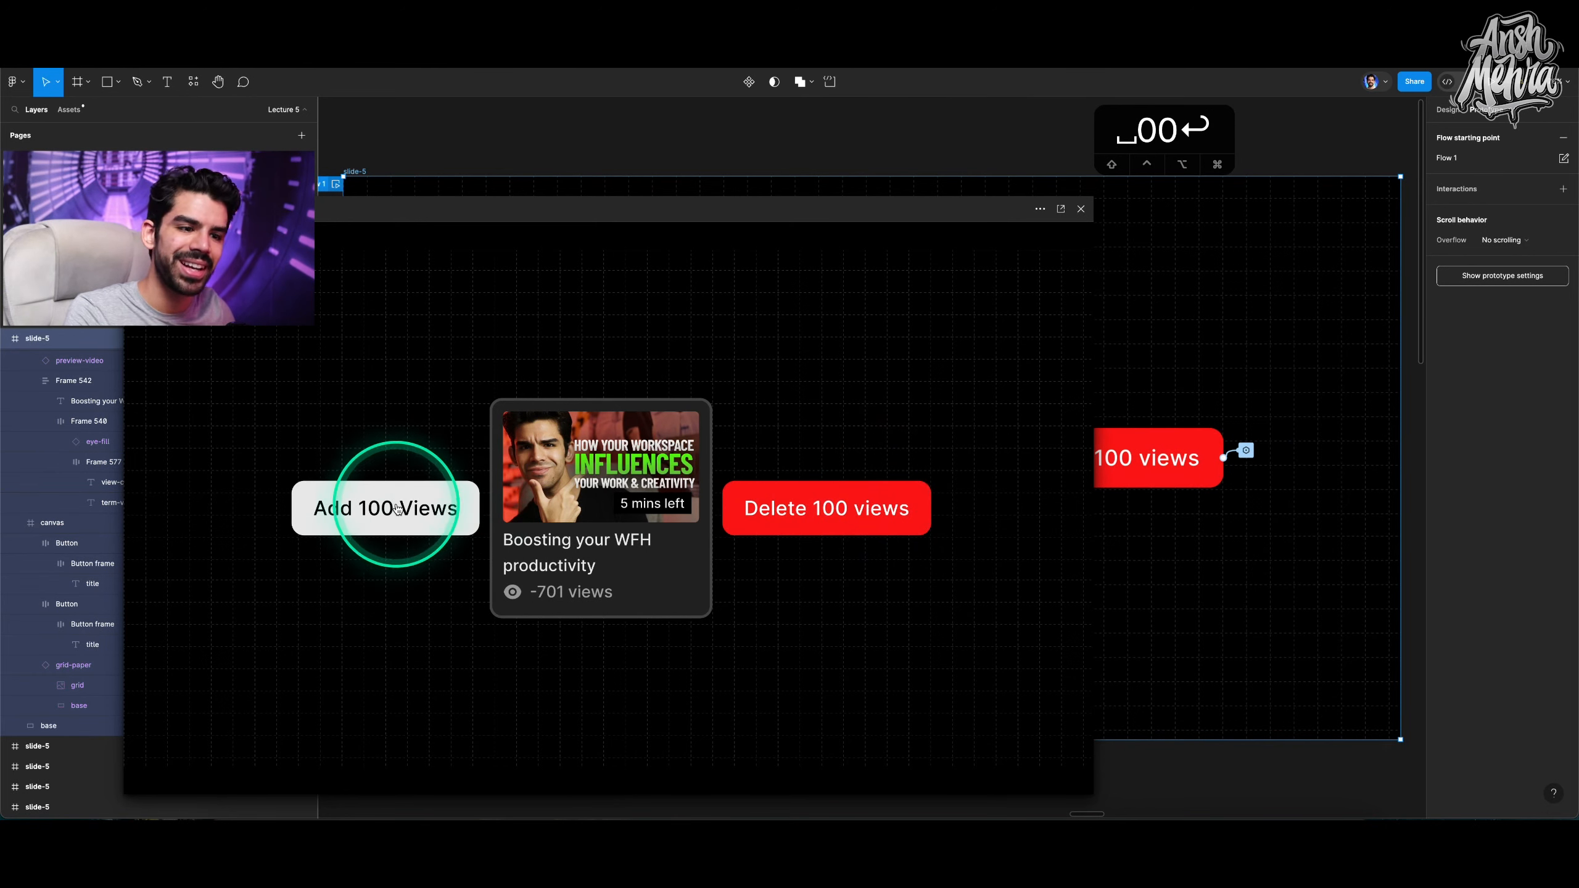
{"action": "left_click", "coordinate": [420, 507]}
{"action": "left_click", "coordinate": [1002, 251]}
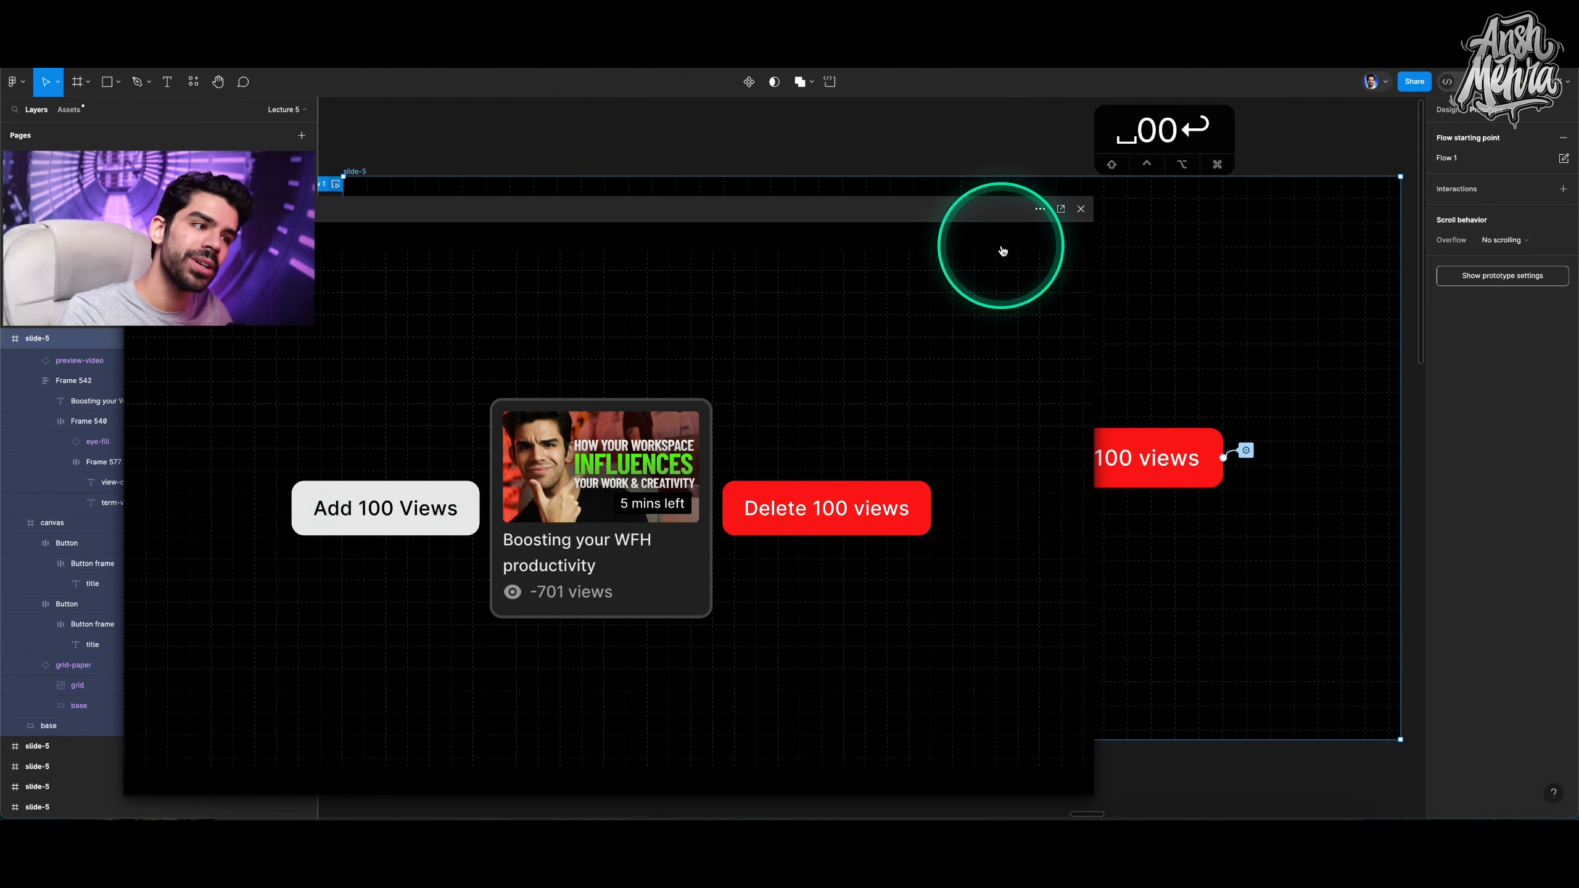
{"action": "left_click", "coordinate": [1080, 208]}
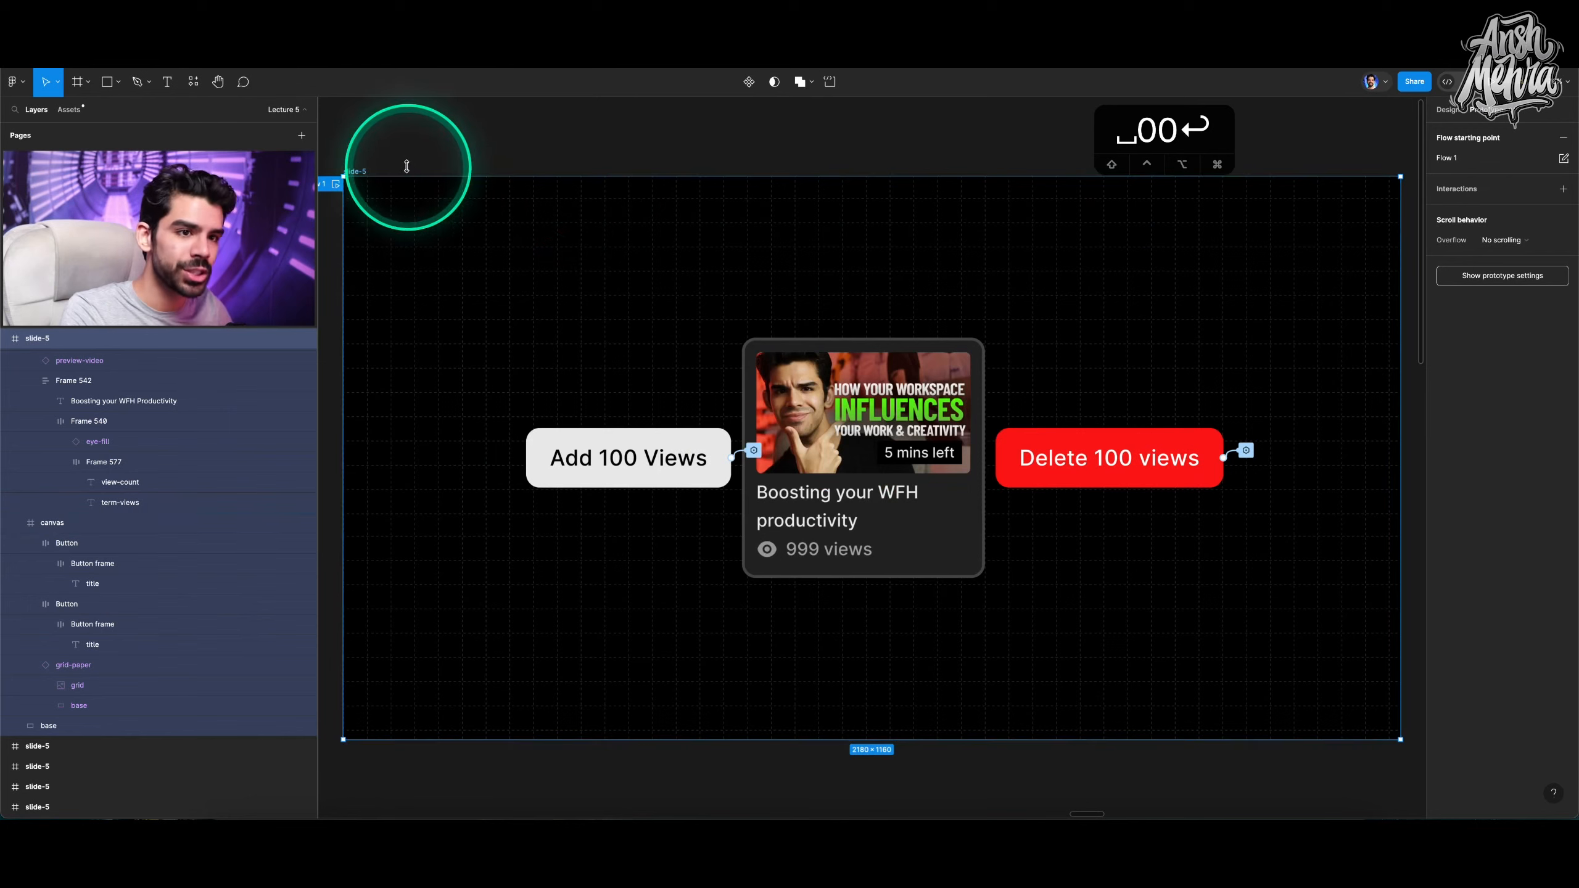
Add an on-click Conditional interaction to the canvas frame and close the interaction editor.
{"action": "left_click", "coordinate": [634, 454]}
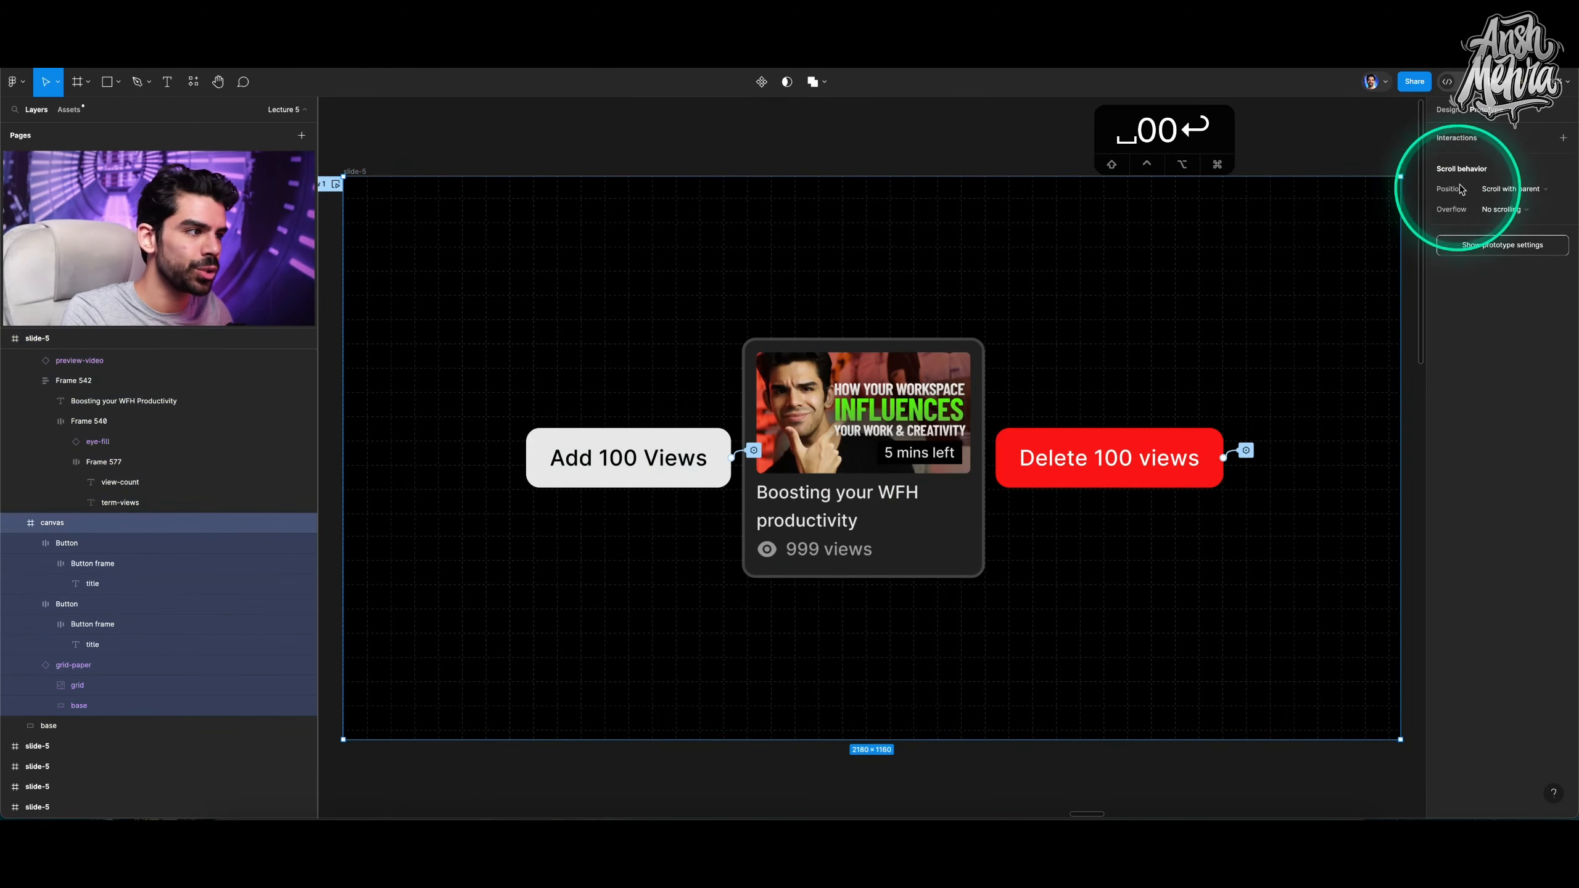
{"action": "left_click", "coordinate": [1562, 138]}
{"action": "left_click", "coordinate": [1306, 184]}
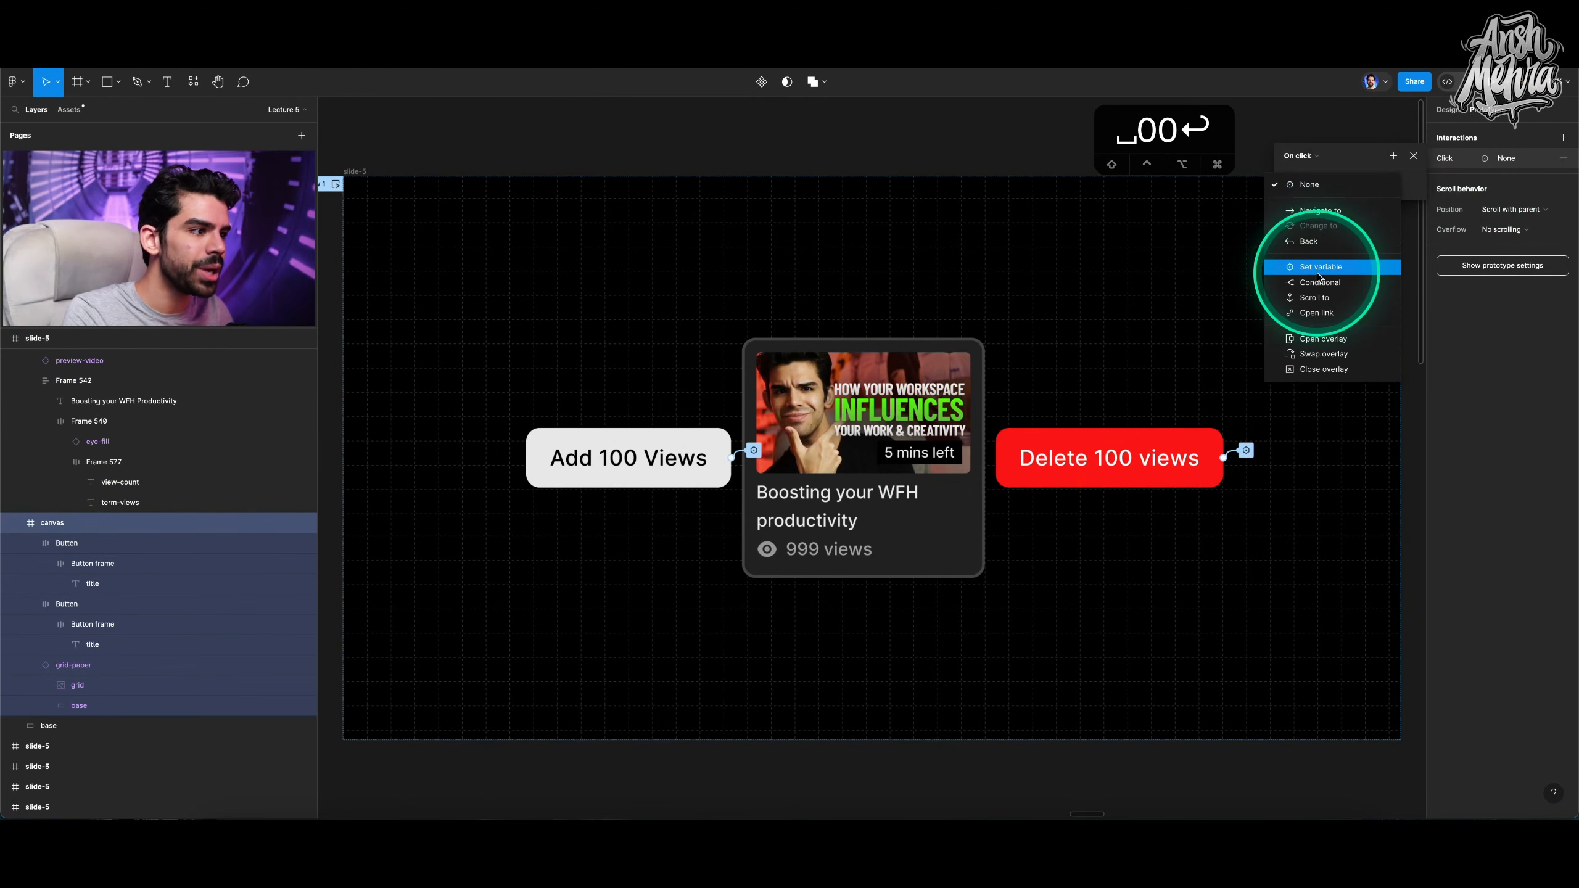
{"action": "left_click", "coordinate": [1312, 283]}
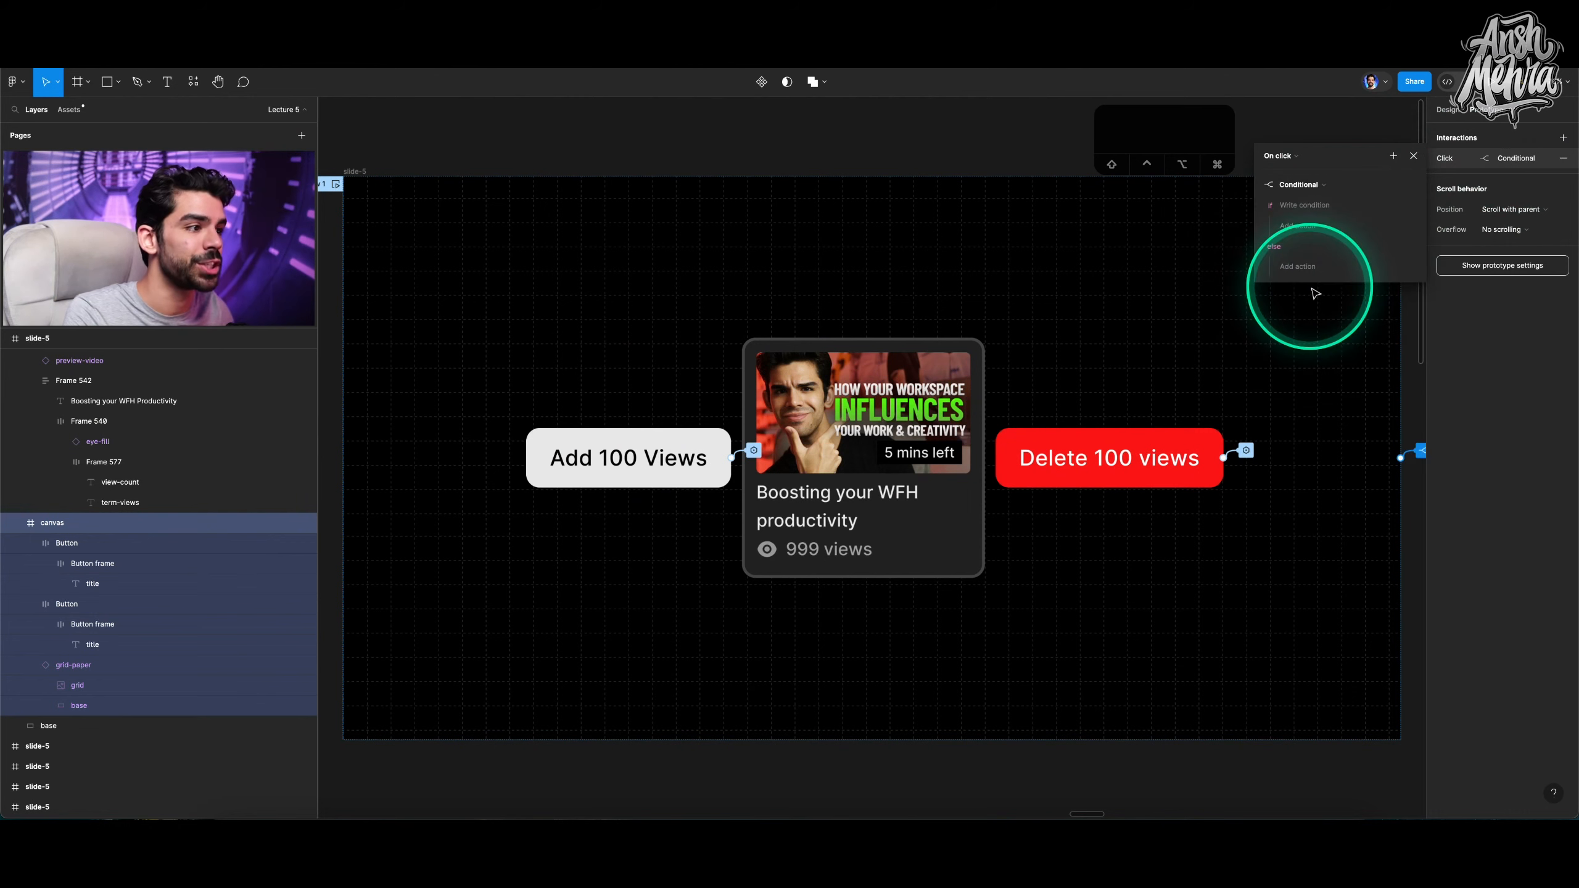
{"action": "left_click", "coordinate": [1413, 155]}
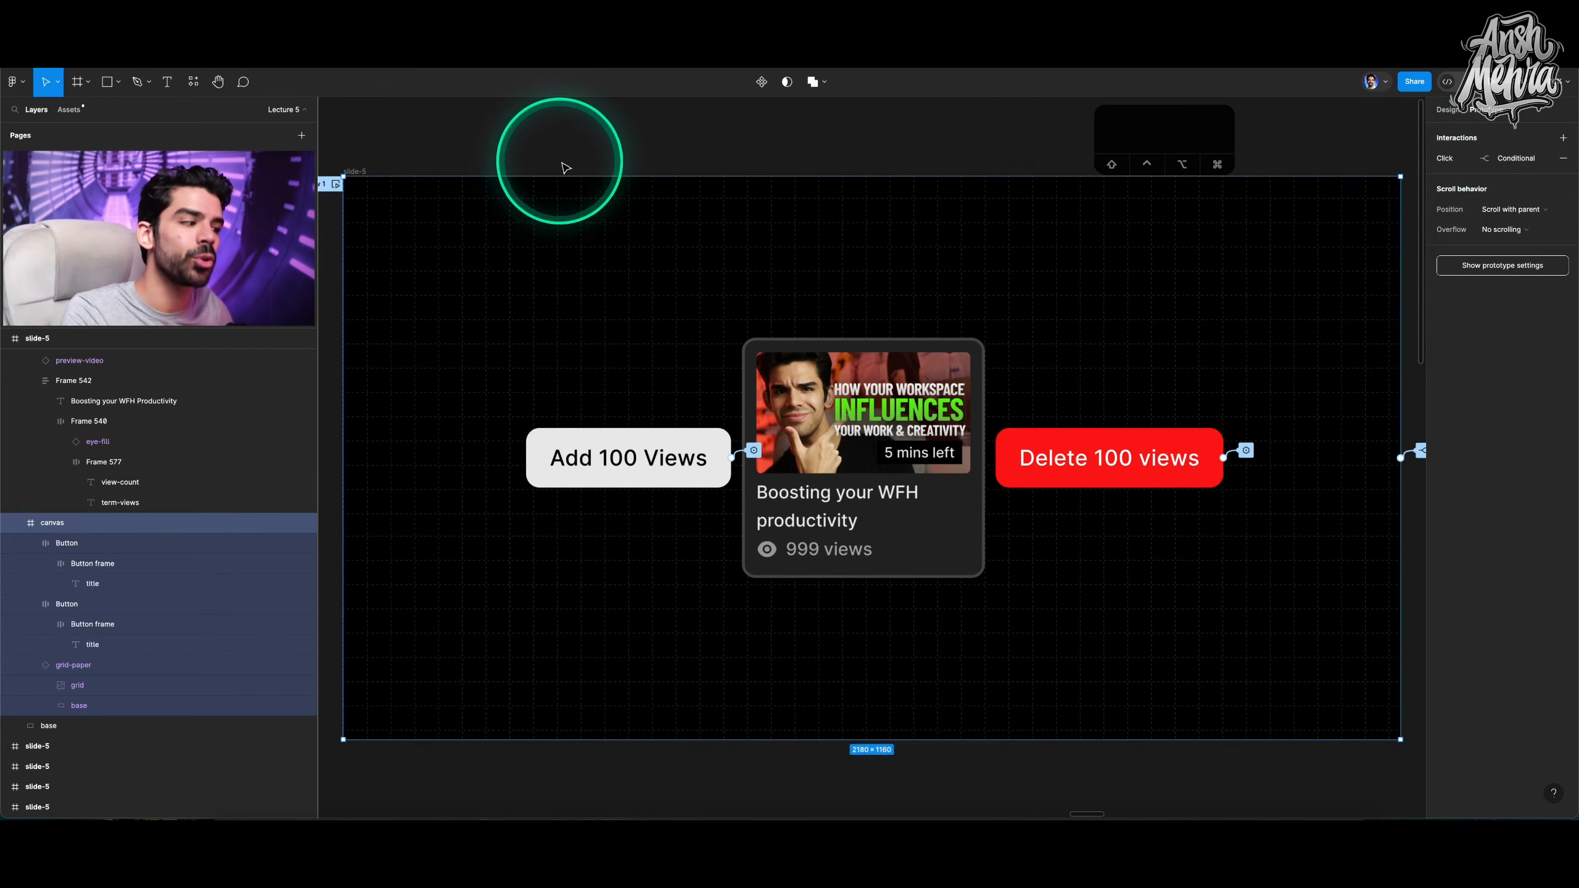
Switch to design mode, zoom to the slide-35 frame and step through the following slide frames.
{"action": "scroll", "coordinate": [599, 181], "scroll_direction": "down", "scroll_amount": 3}
{"action": "scroll", "coordinate": [598, 181], "scroll_direction": "down", "scroll_amount": 3}
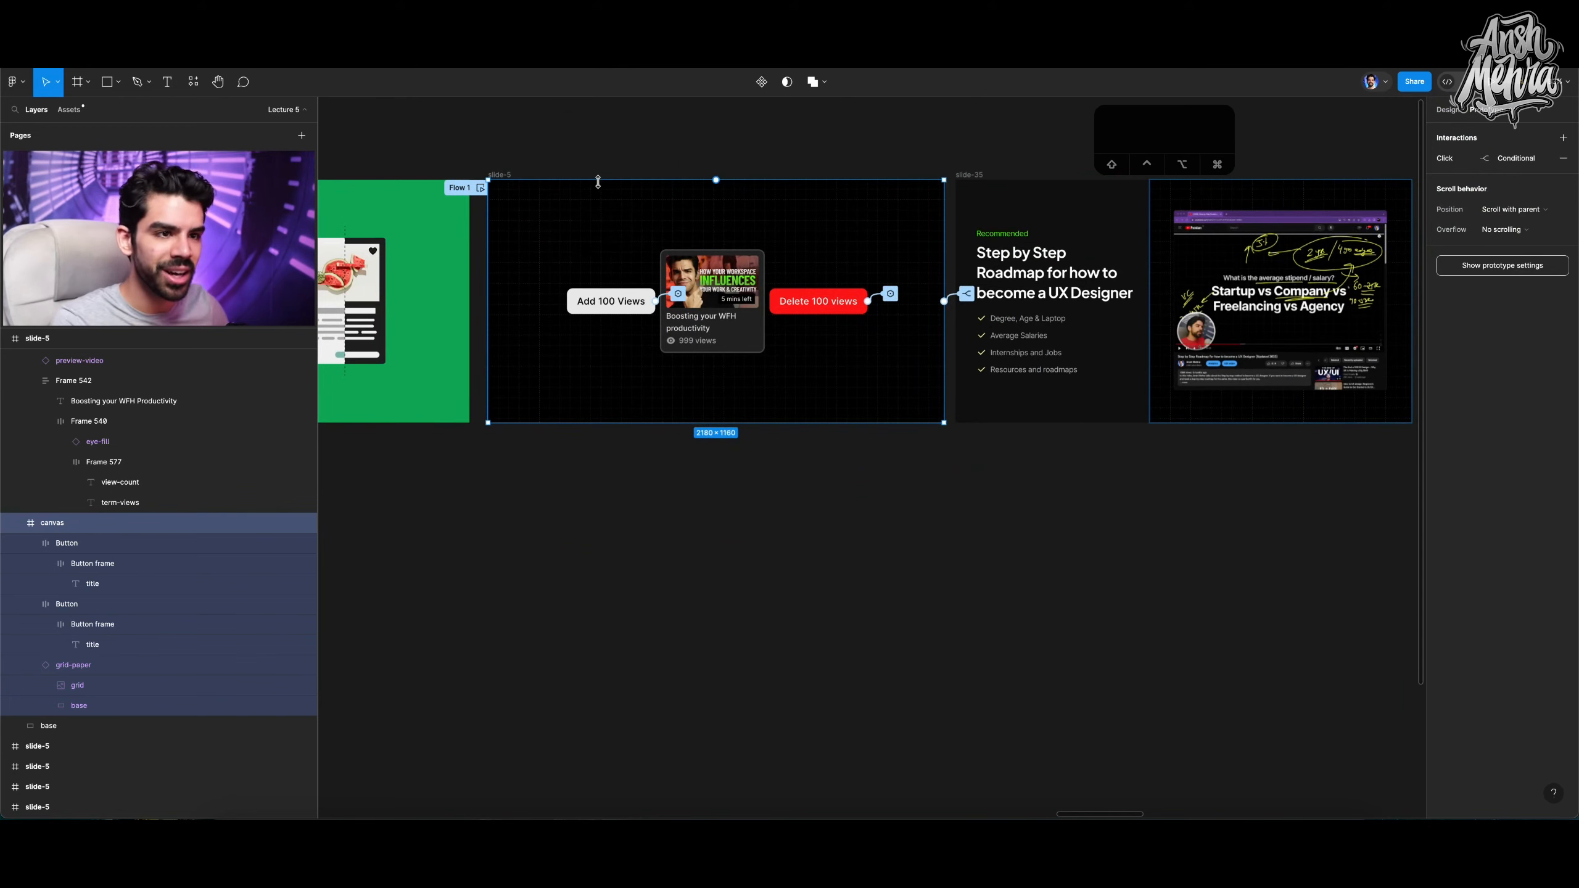
{"action": "key", "text": "shift+w"}
{"action": "key", "text": "shift+e"}
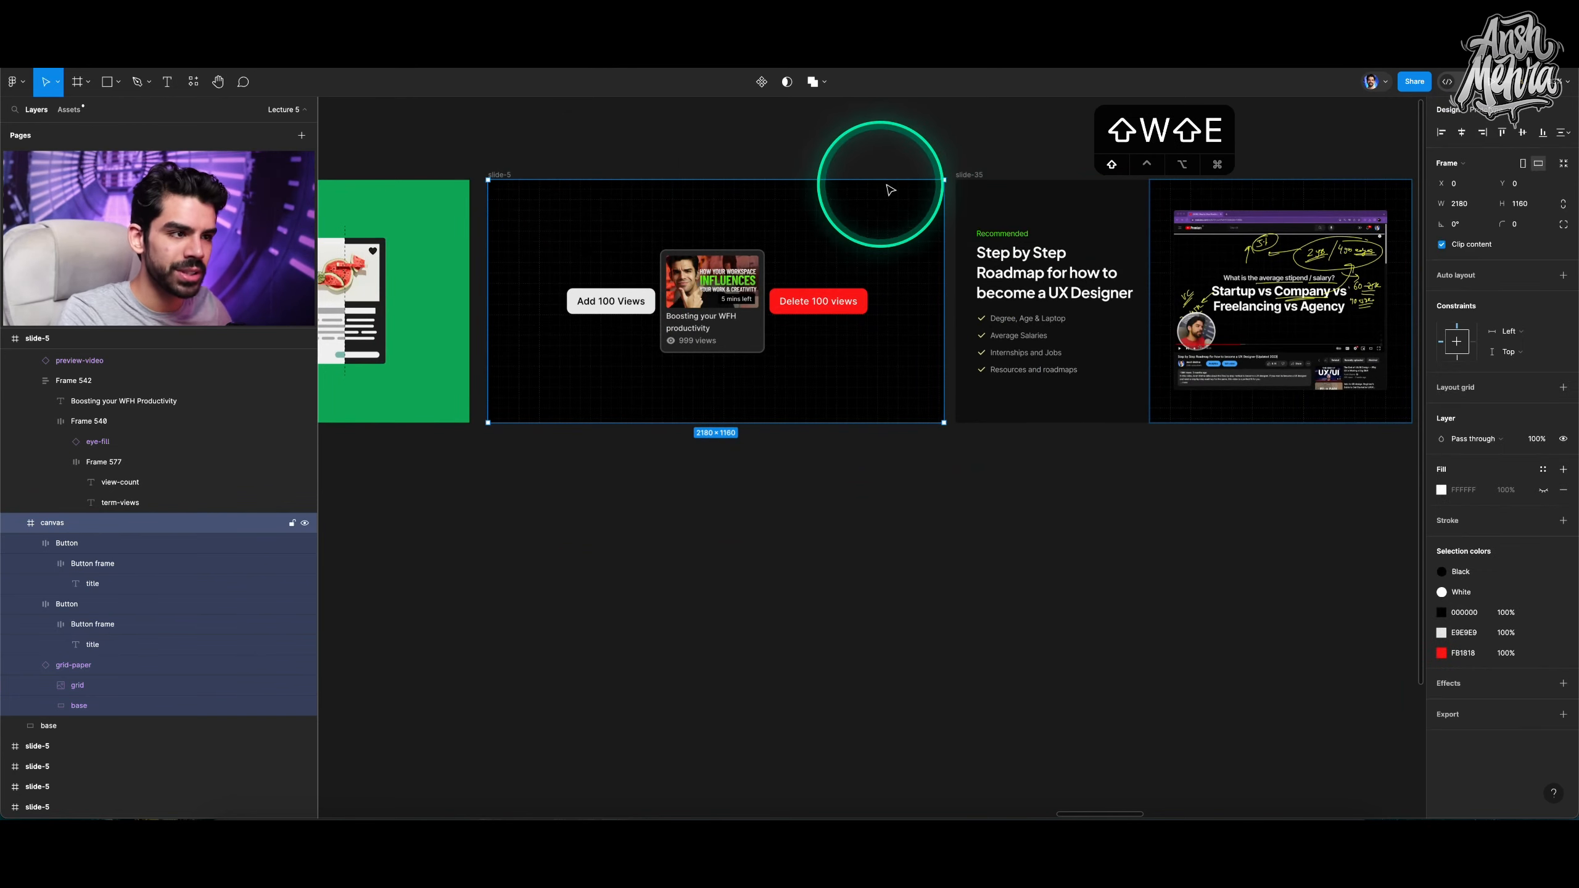
{"action": "left_click", "coordinate": [965, 173]}
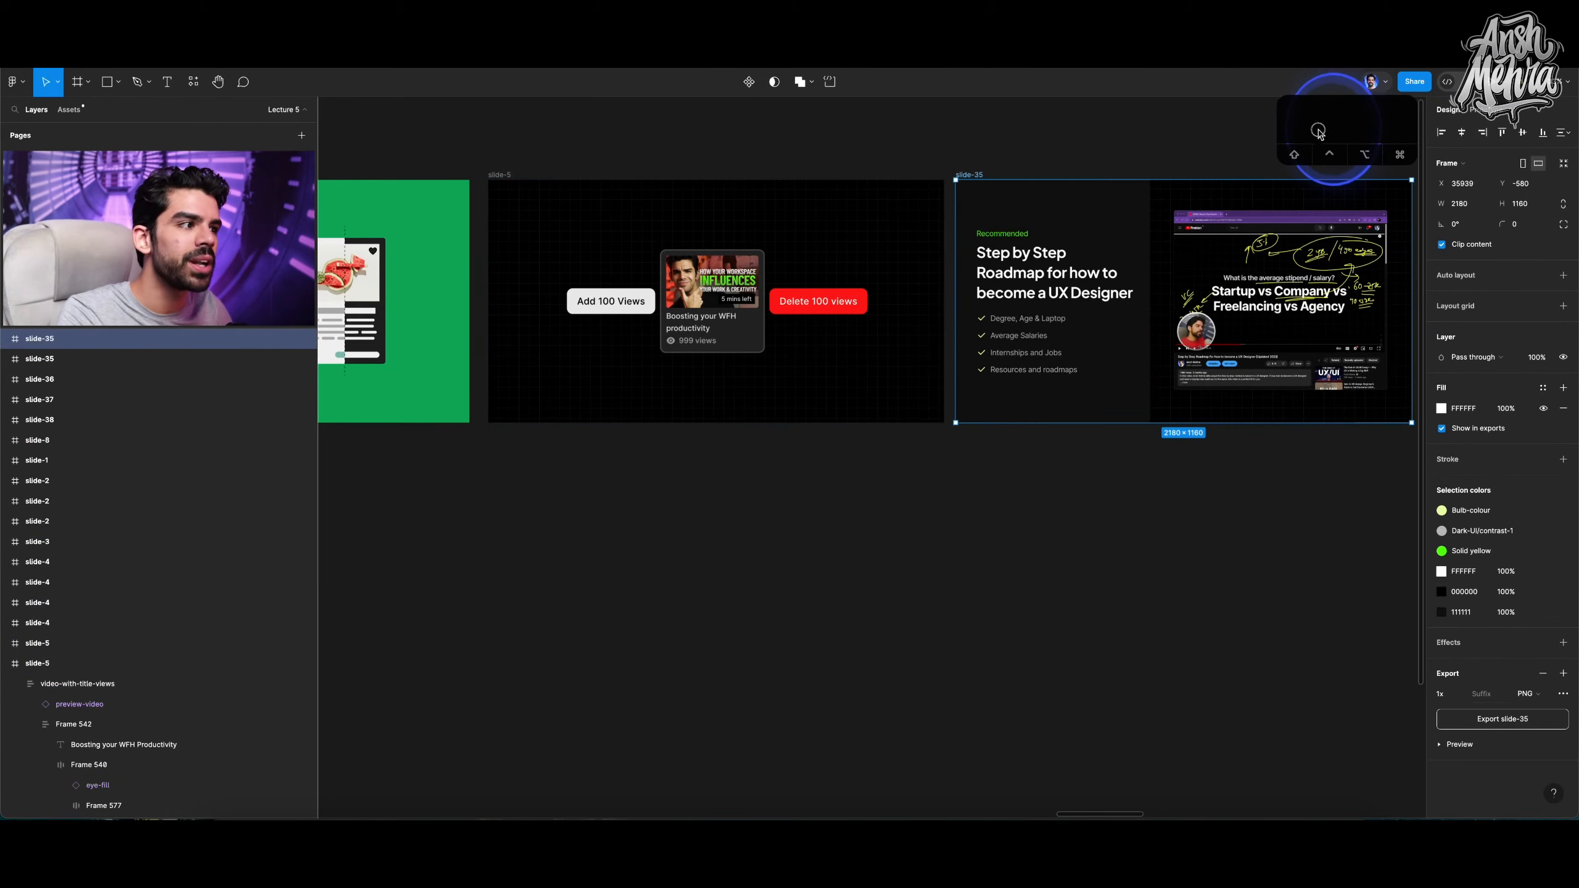
{"action": "left_click_drag", "start_coordinate": [1318, 130], "coordinate": [1310, 137]}
{"action": "key", "text": "2"}
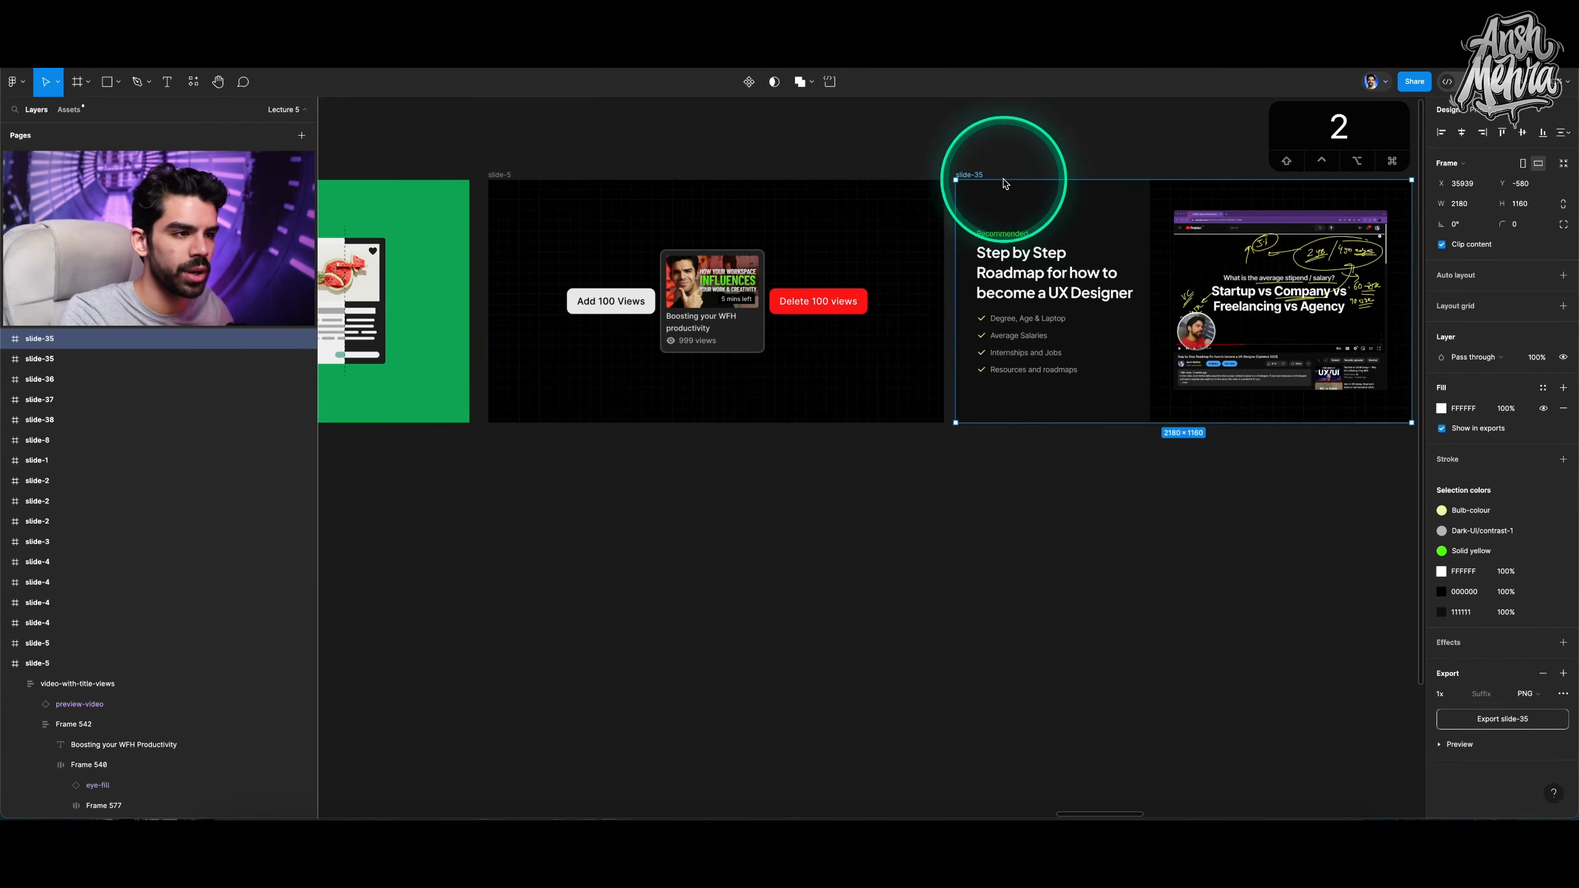
{"action": "key", "text": "shift+2"}
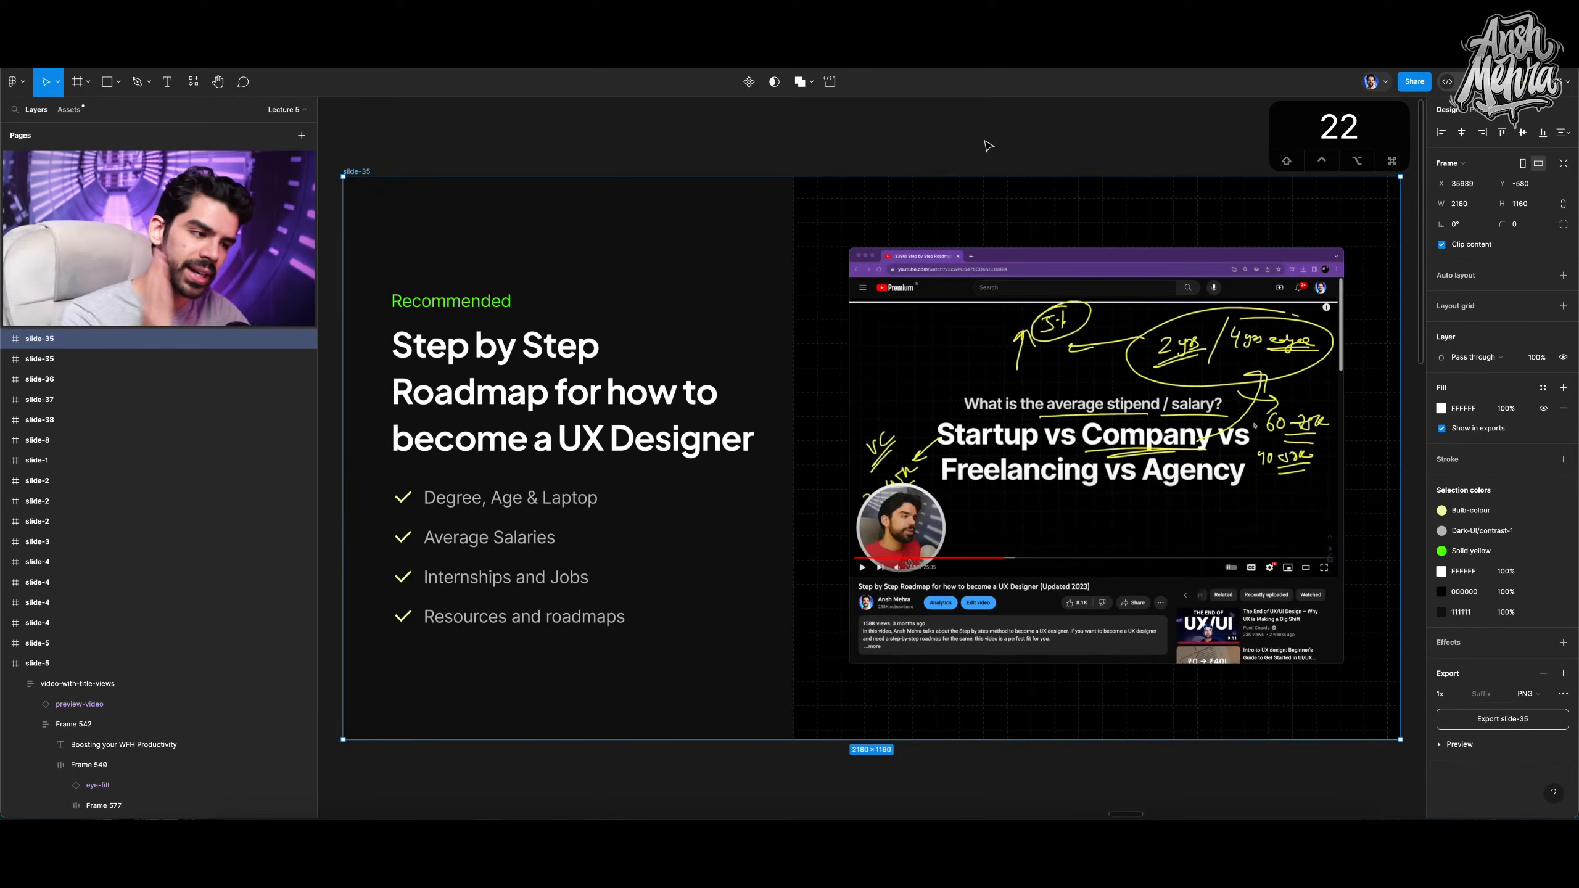
{"action": "key", "text": "n"}
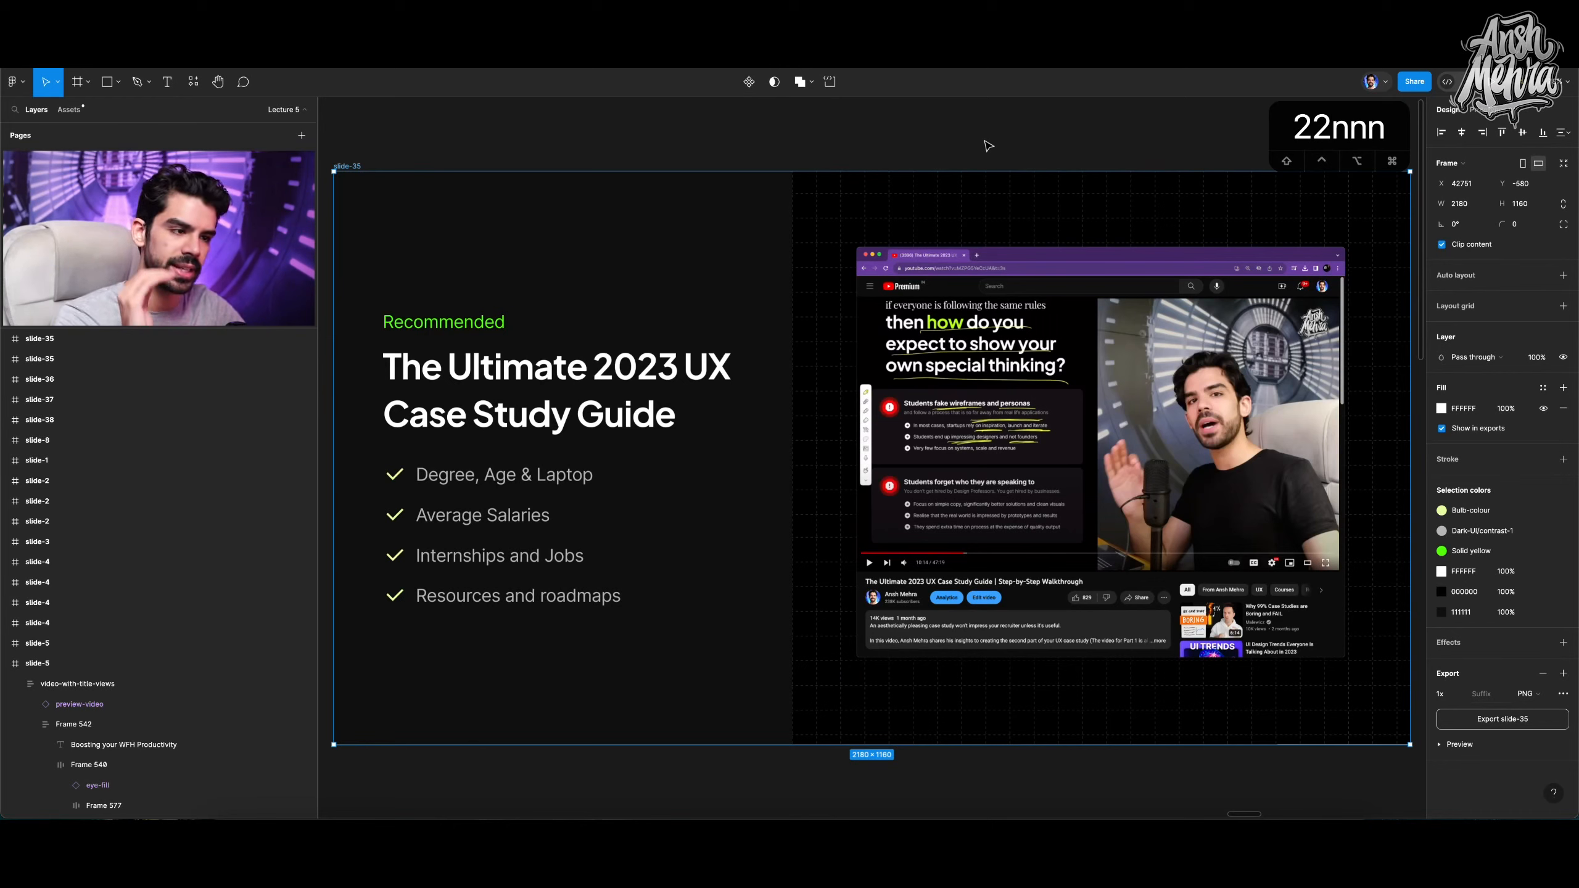
{"action": "key", "text": "n"}
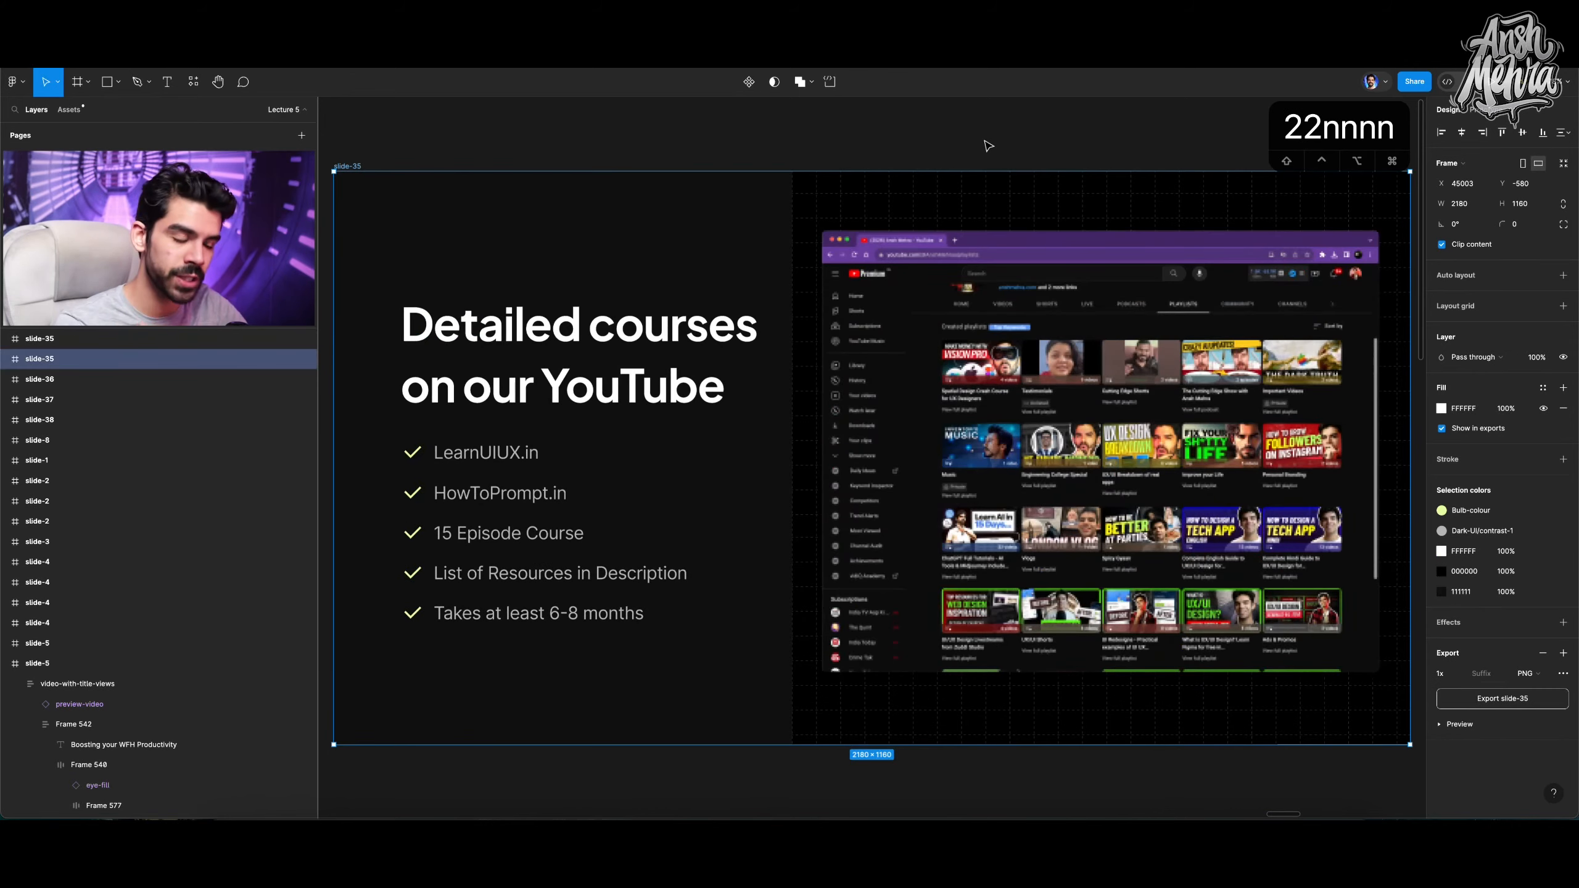